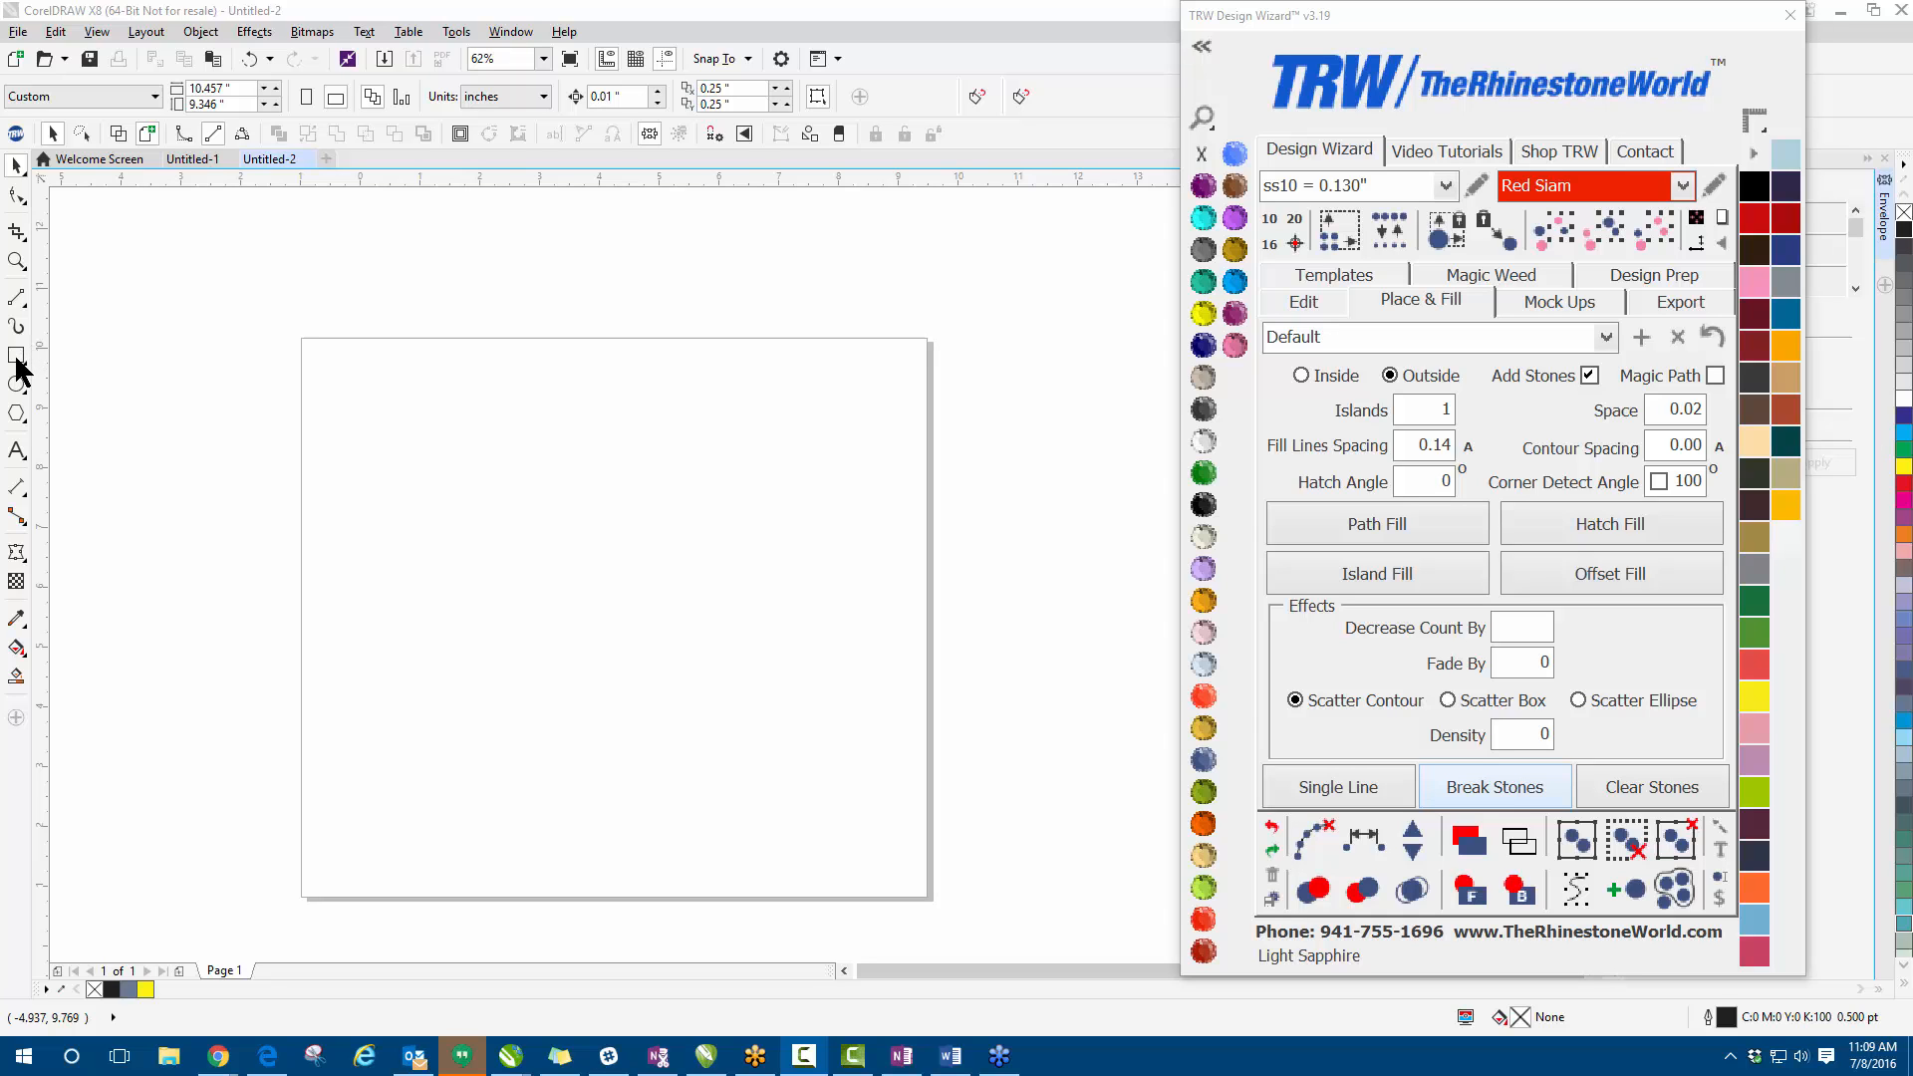
- Draw a rectangle about 9.68 by 5.78 inches across the upper part of the page
left_click(16, 358)
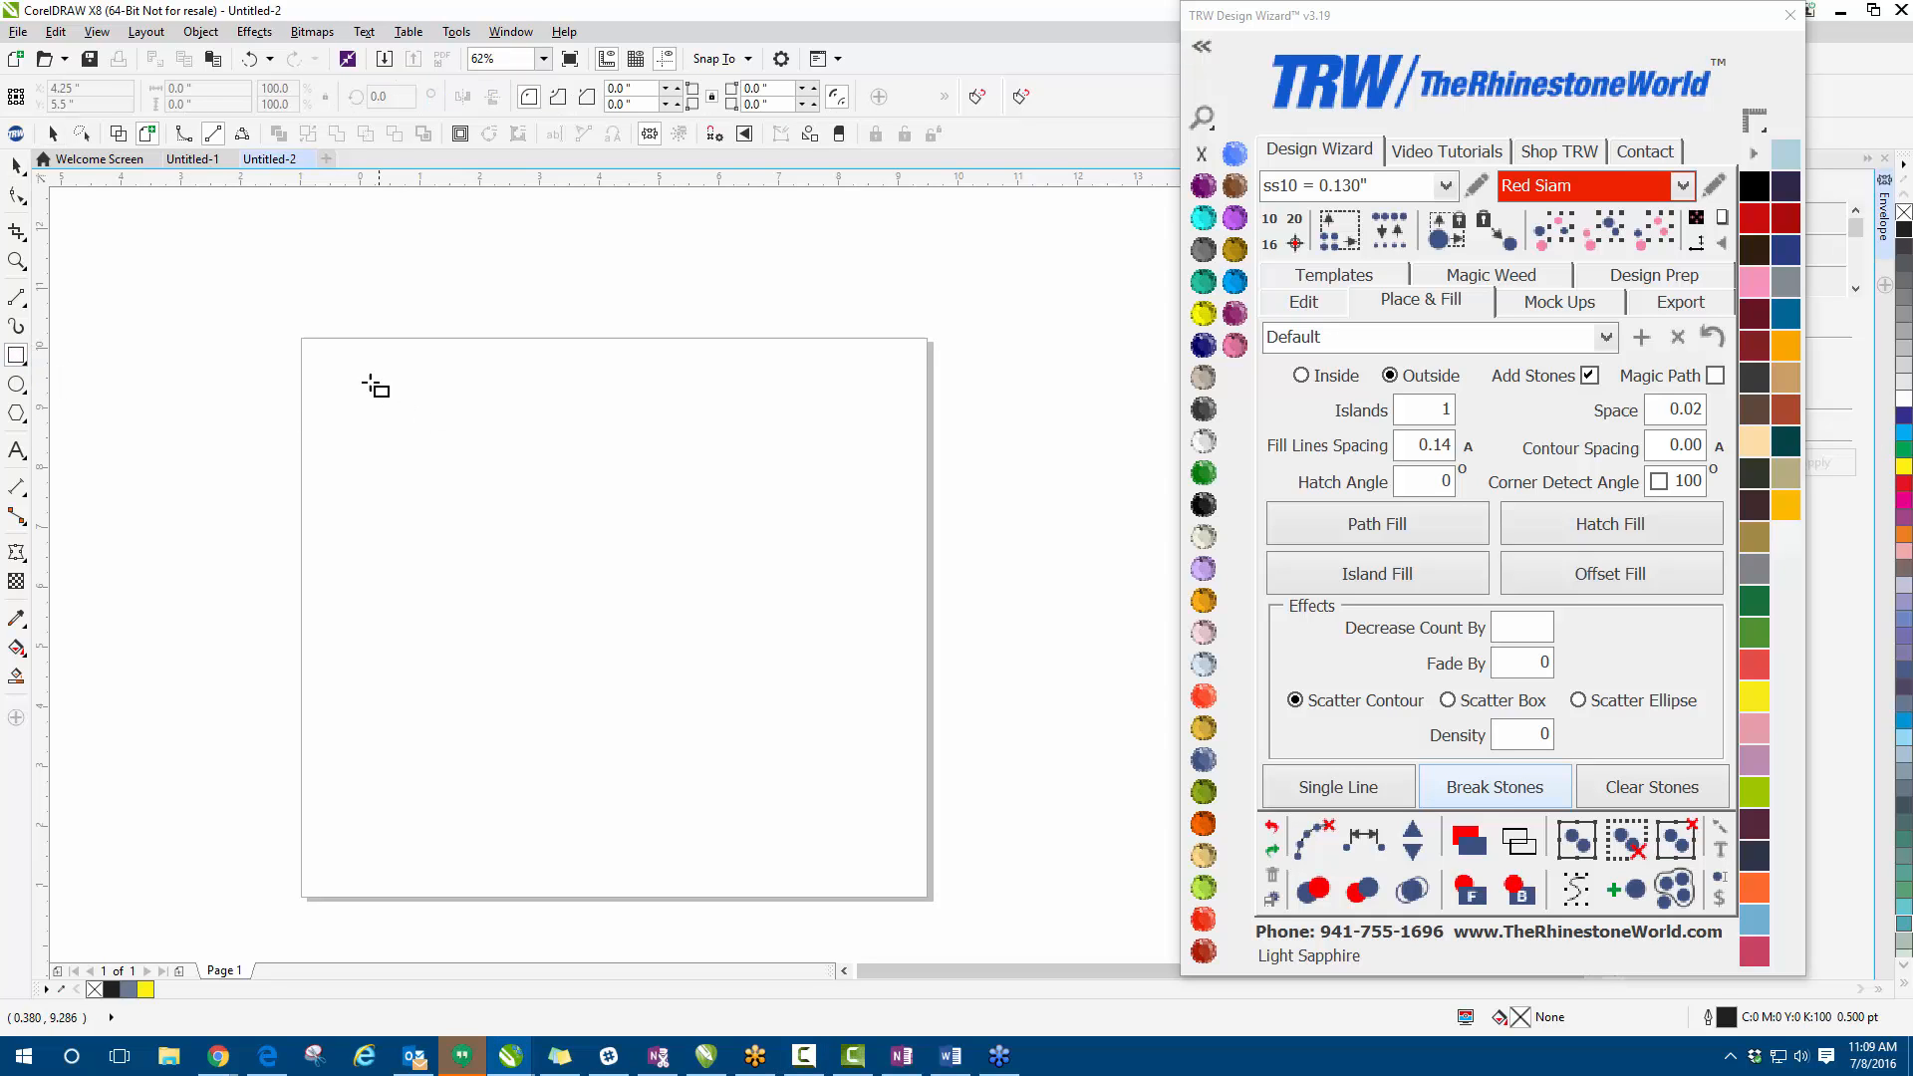
left_click_drag(319, 358, 893, 700)
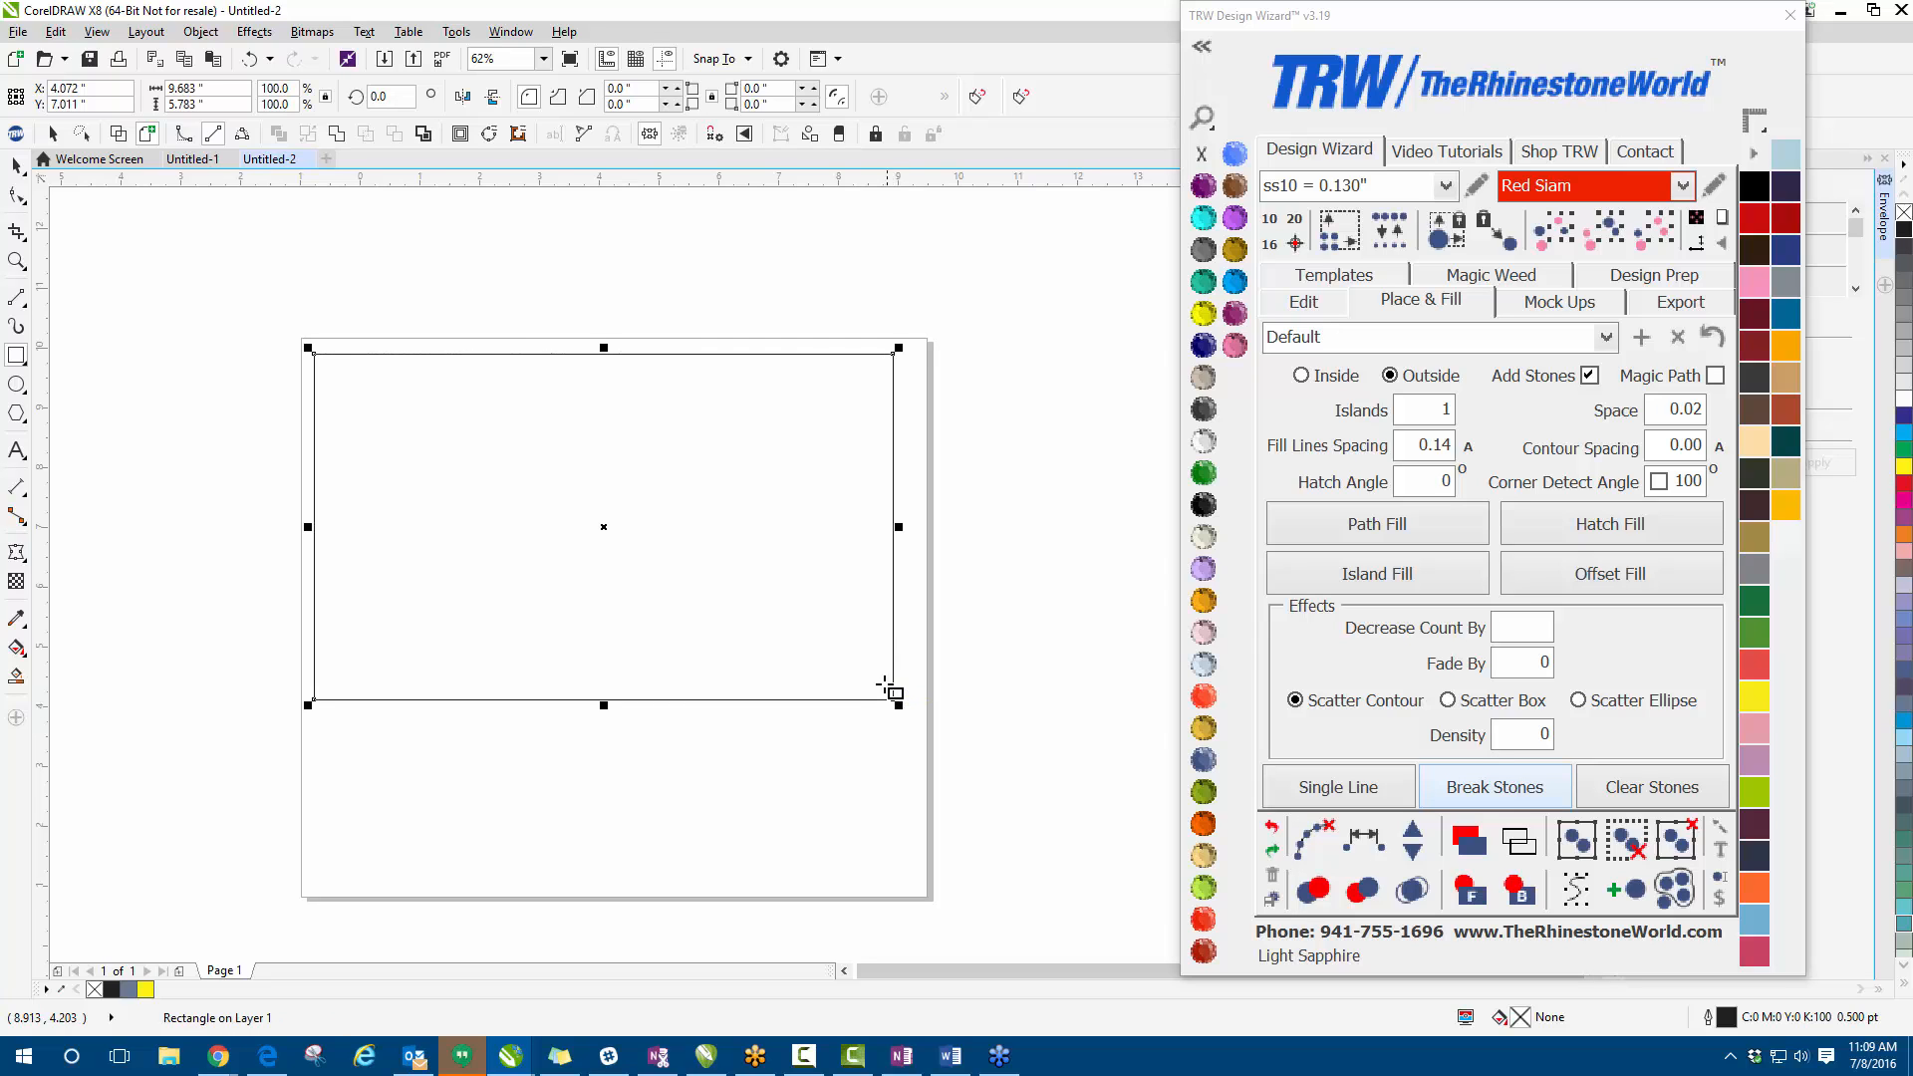
left_click(15, 167)
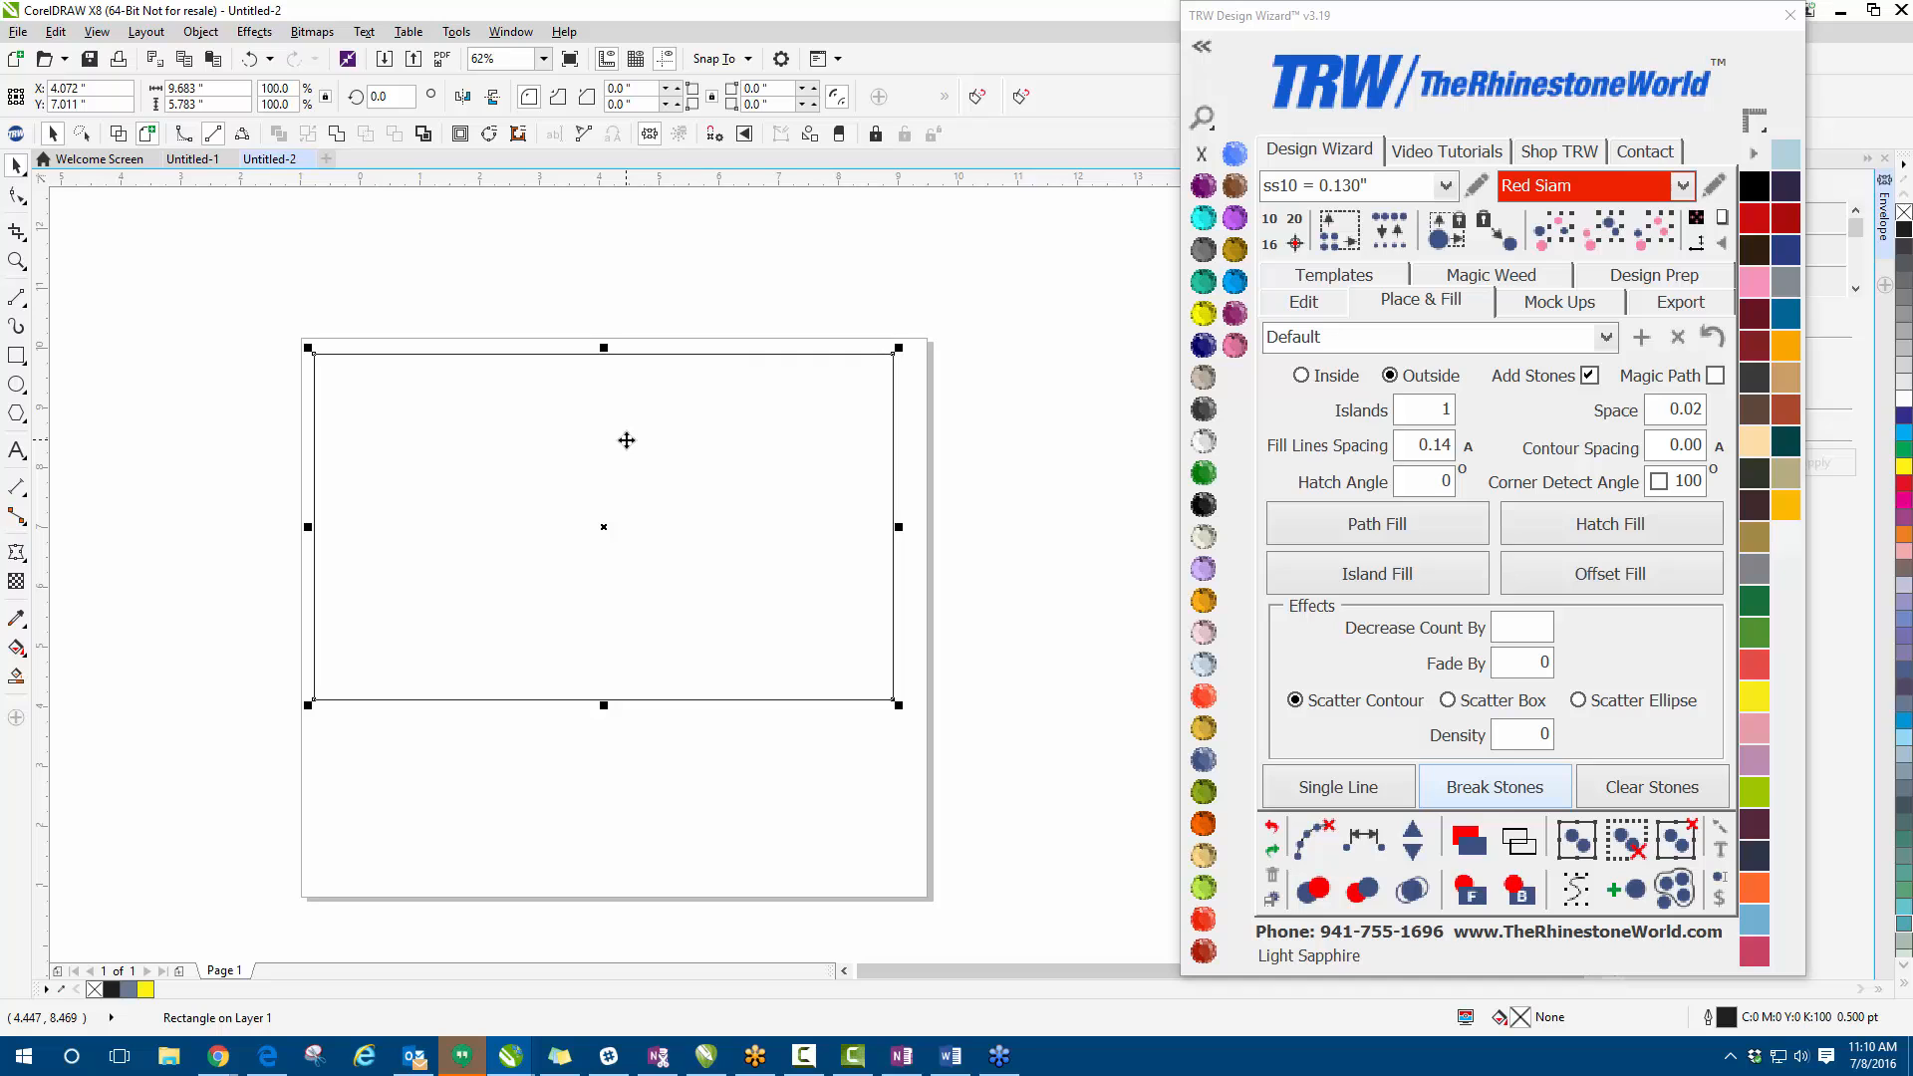
- Set the fill options to place lines inside without adding stones, and clear the Islands count
left_click_drag(1501, 24, 1304, 37)
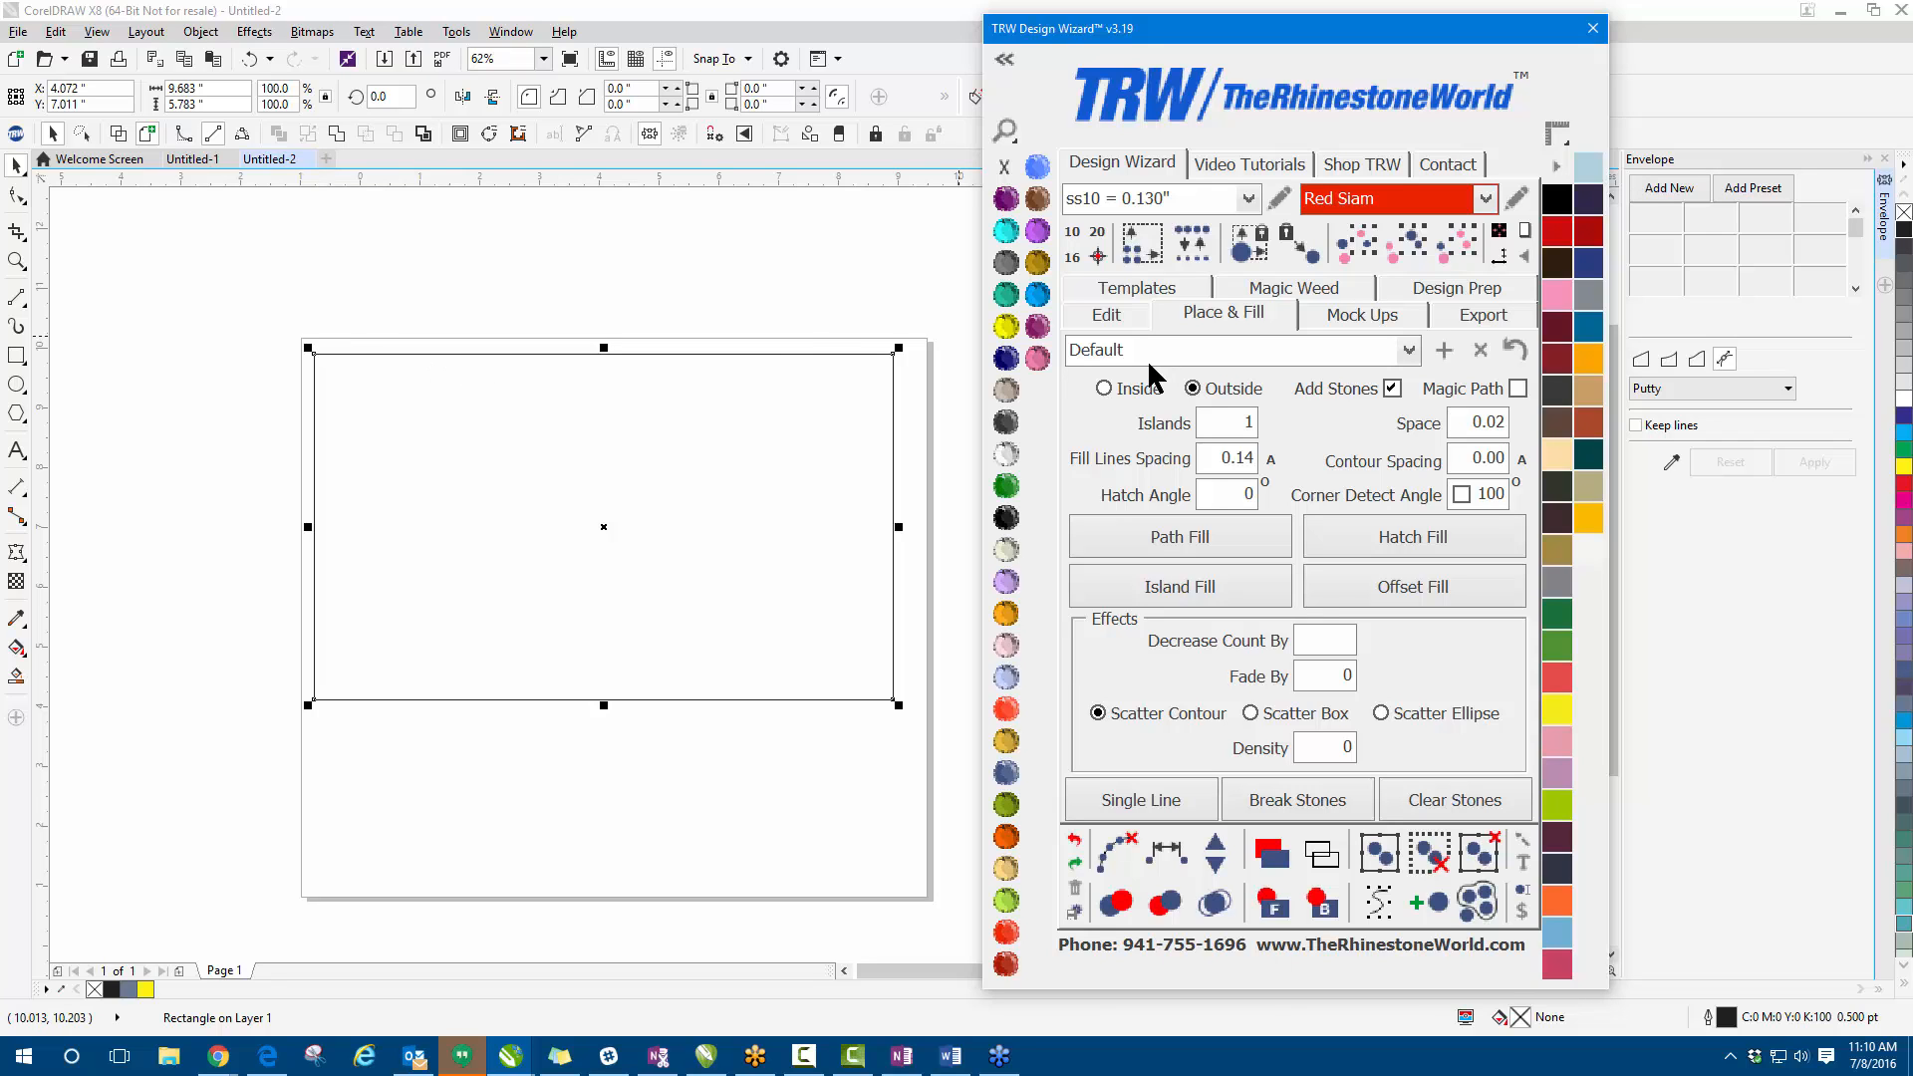
left_click(1353, 387)
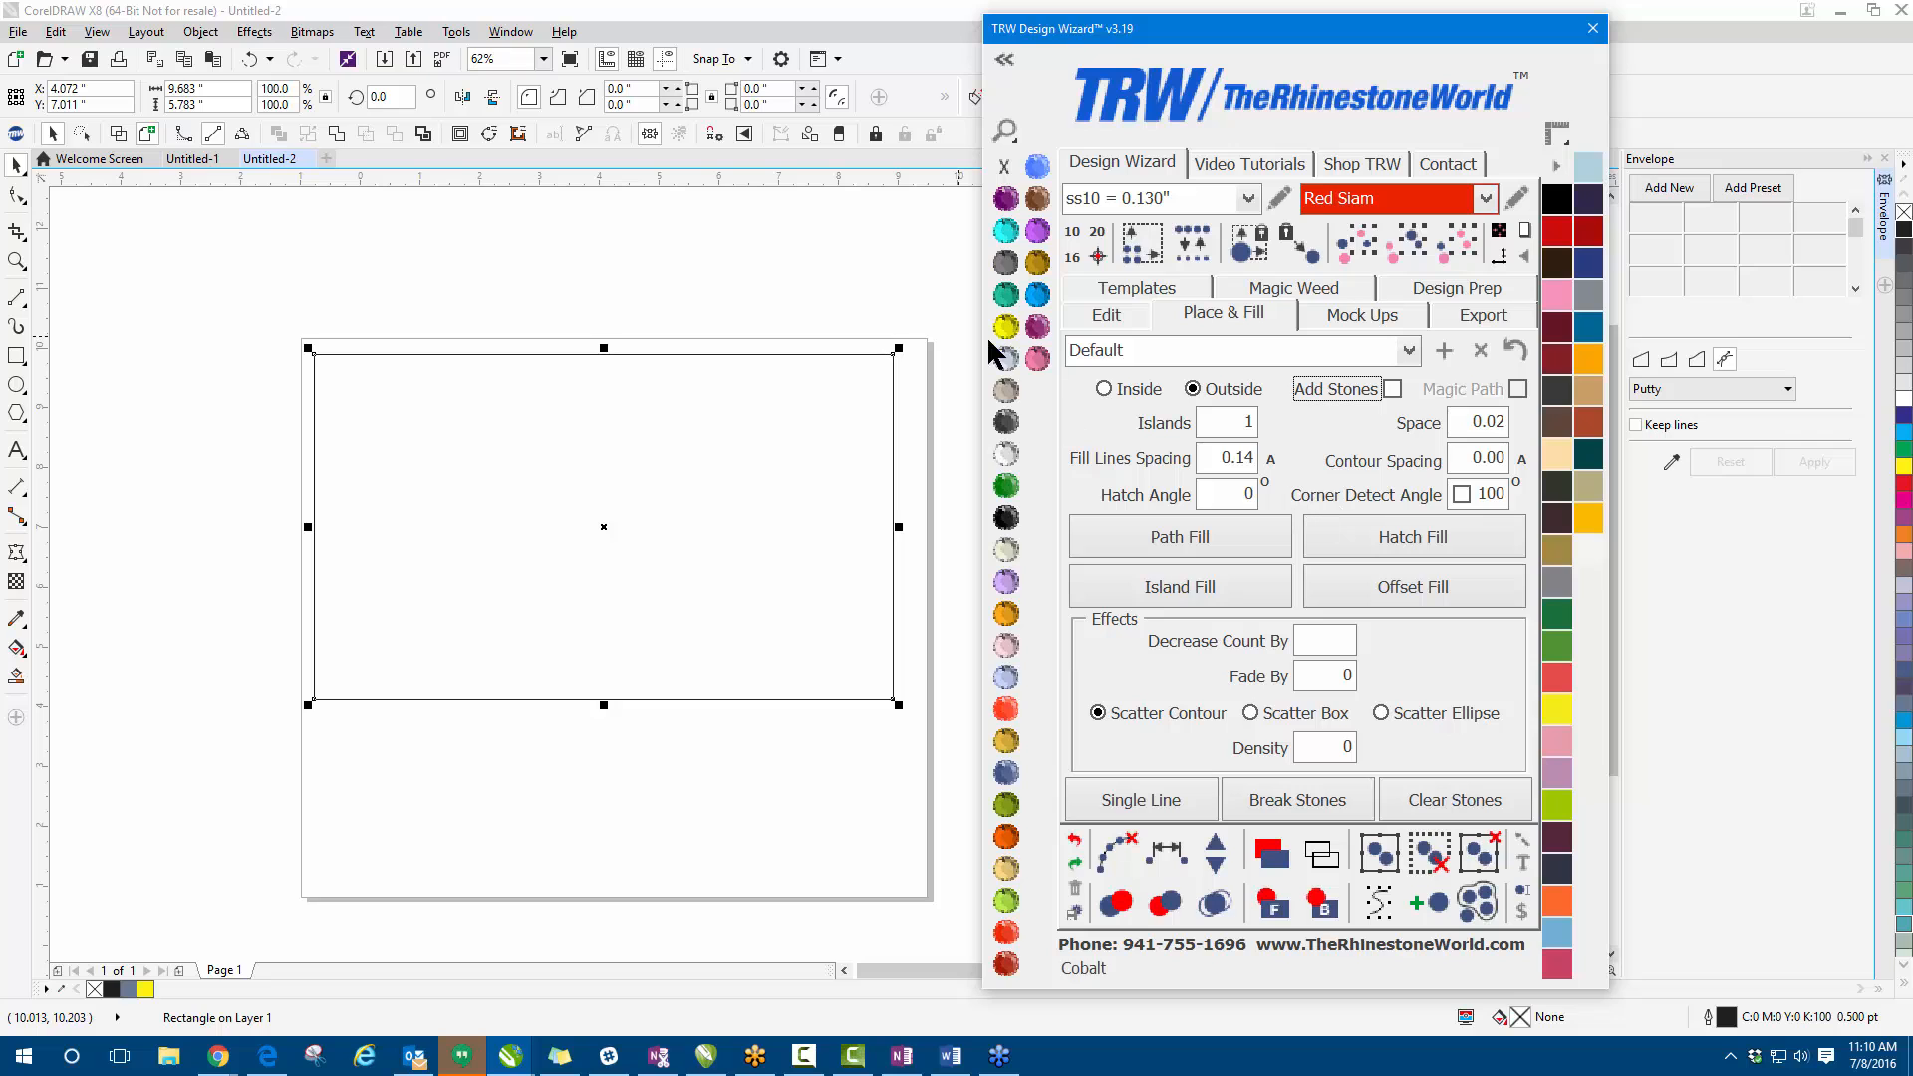
left_click(1115, 387)
double_click(1246, 425)
key("BackSpace")
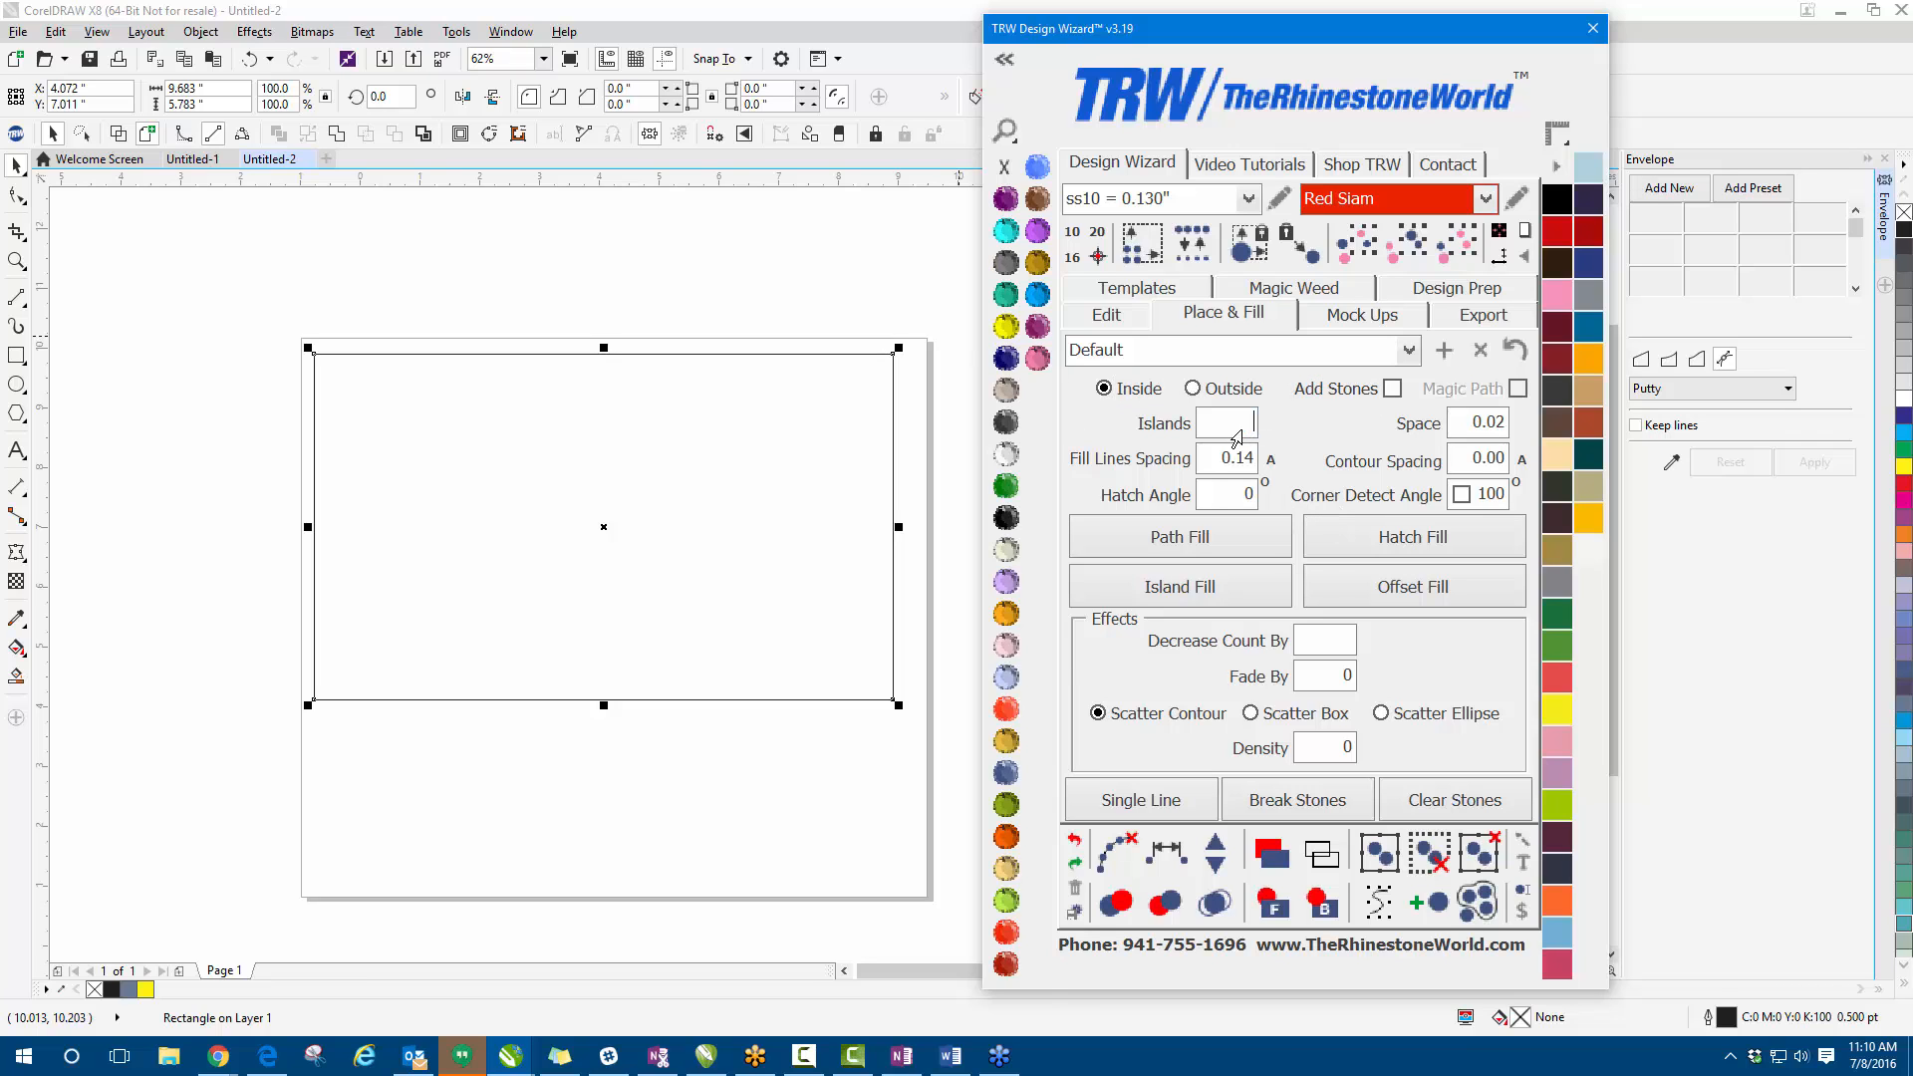
- Try a Hatch Fill of horizontal lines without stones in the rectangle, and undo it
left_click(1225, 542)
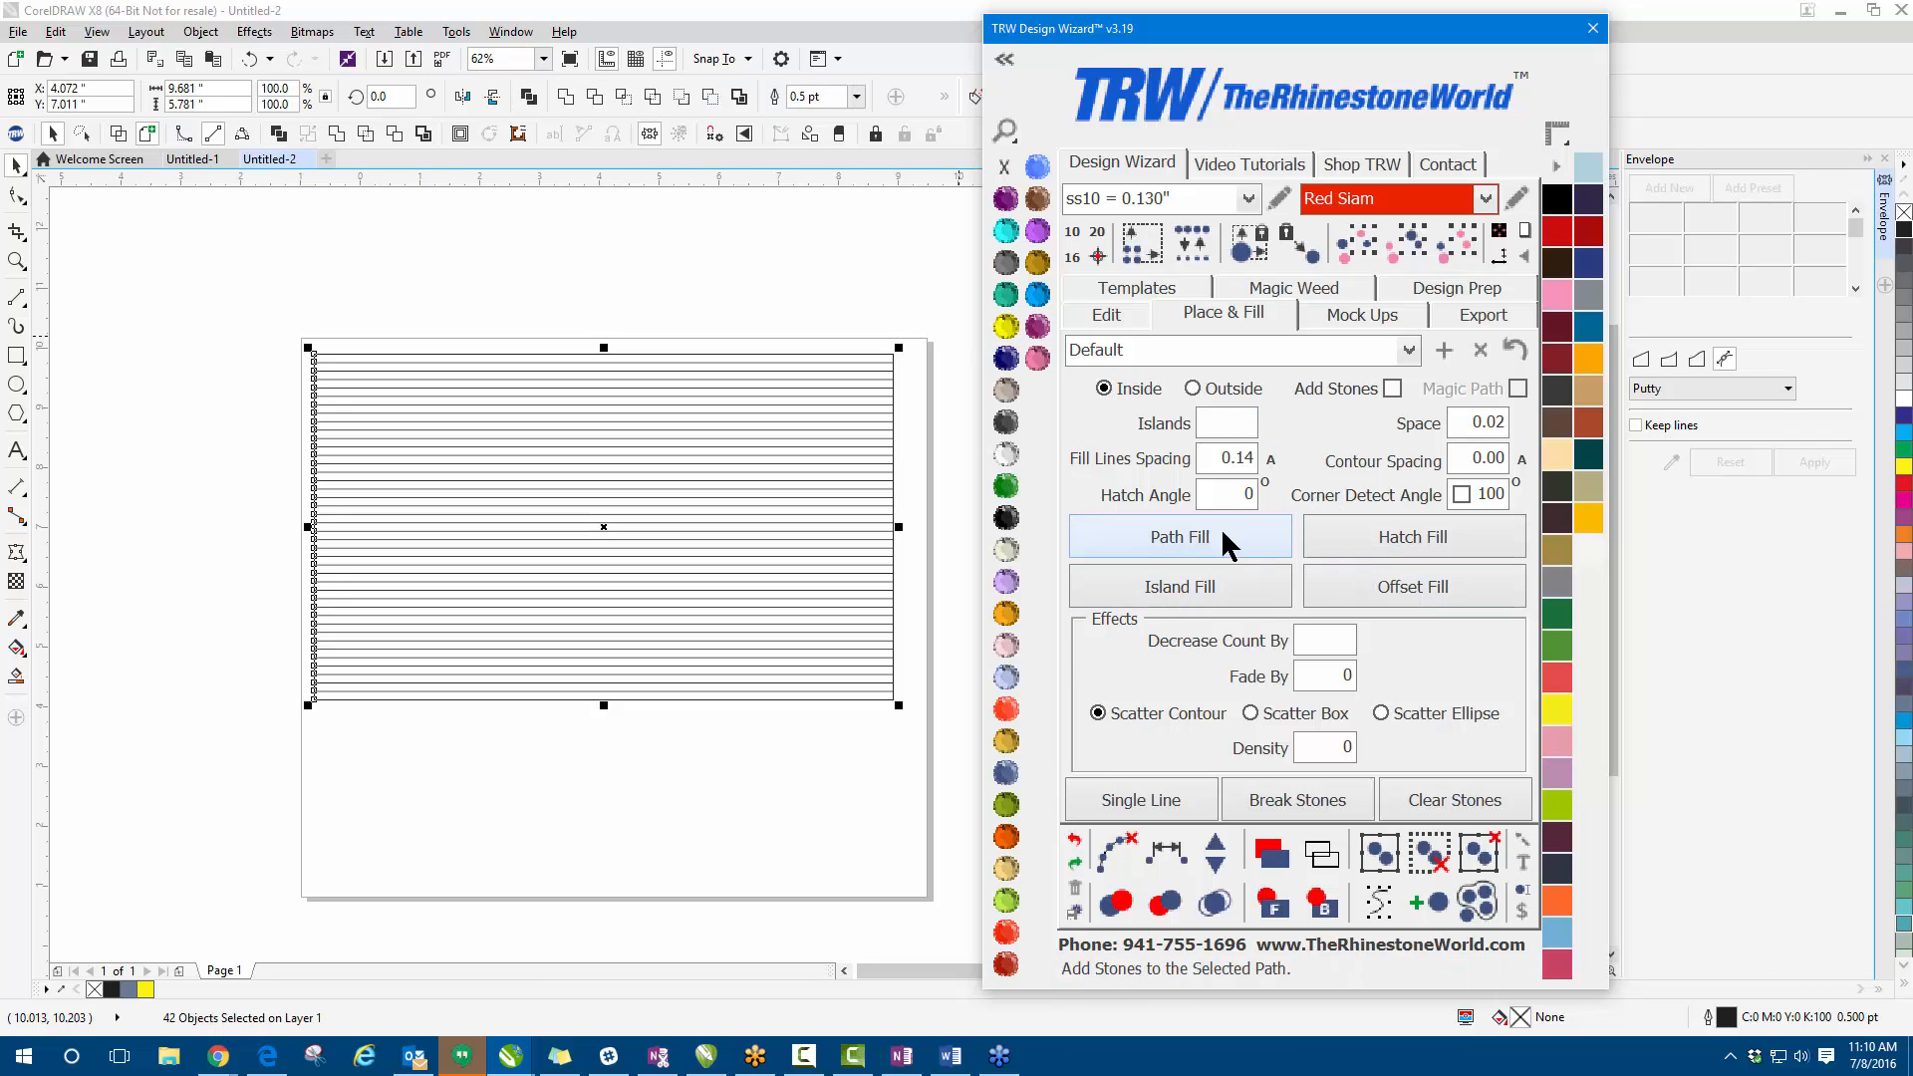
left_click(643, 311)
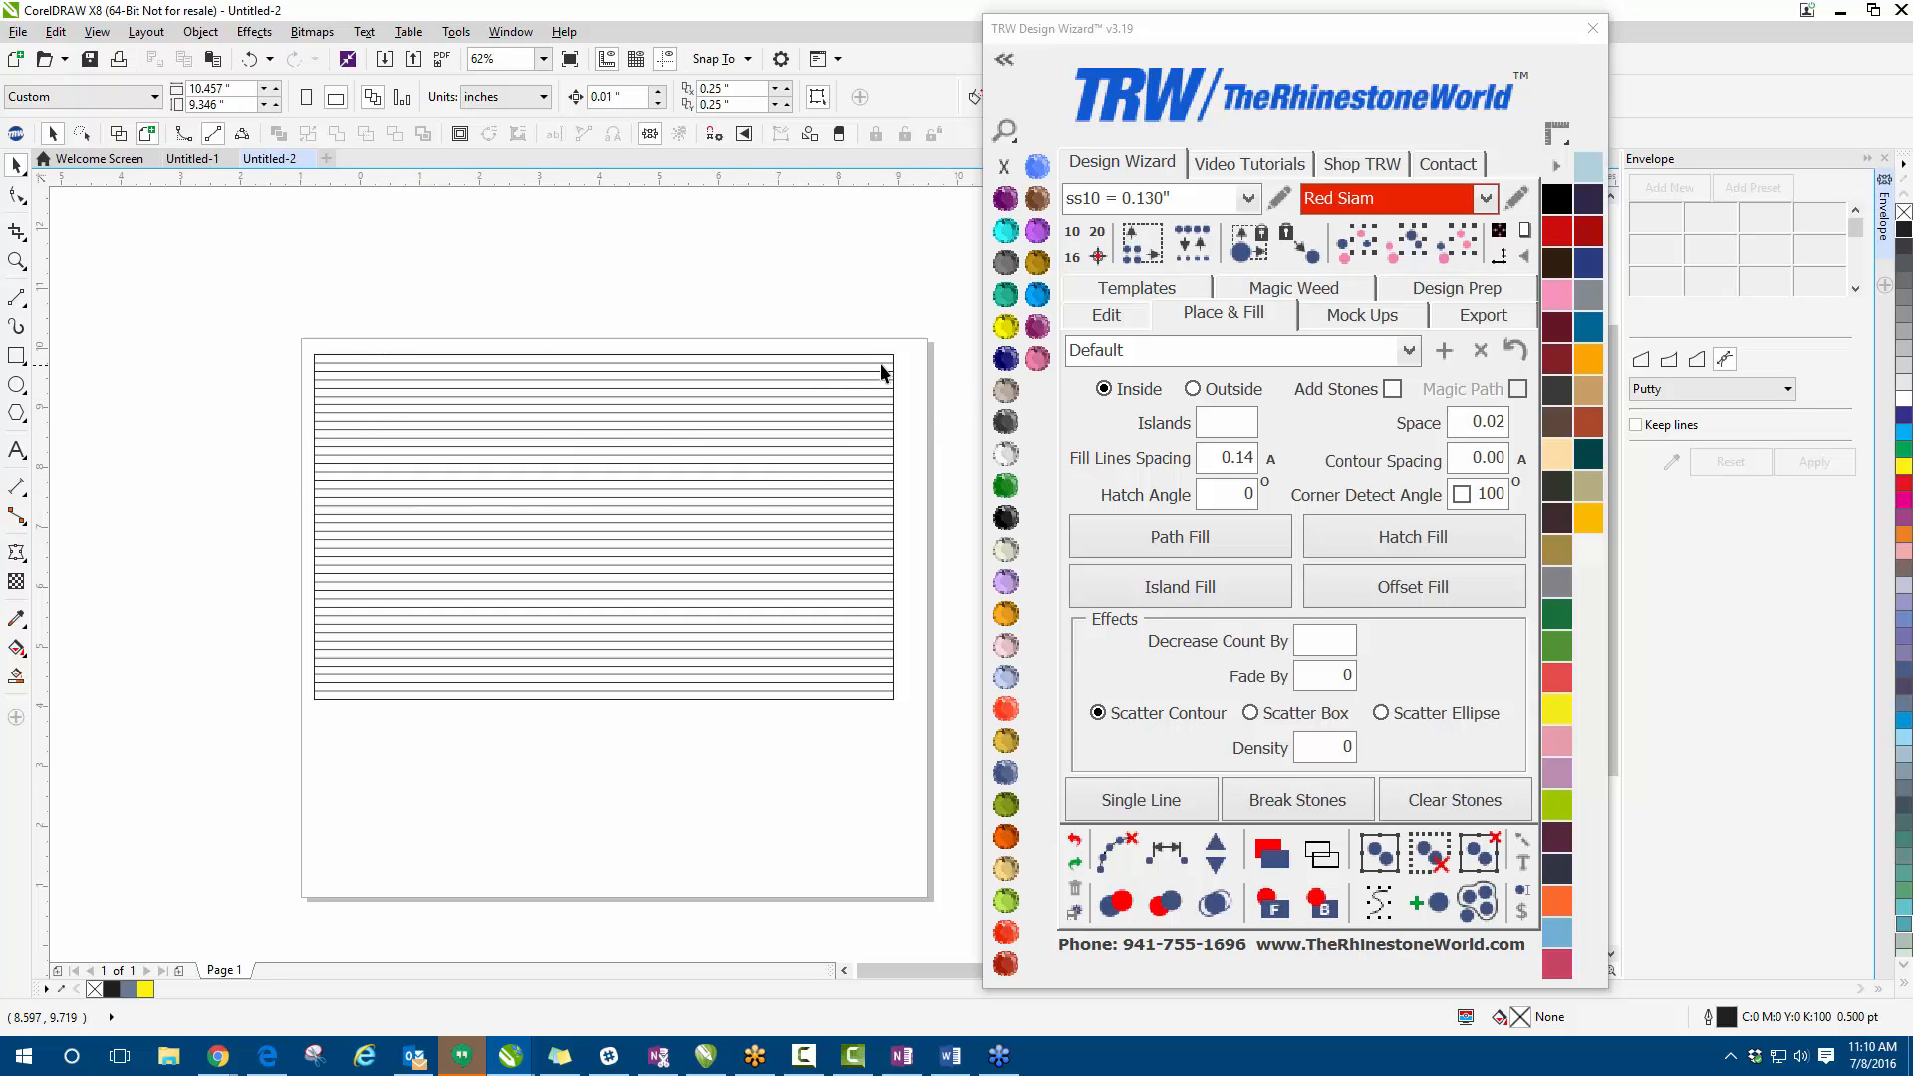
scroll(884, 371, "up", 2)
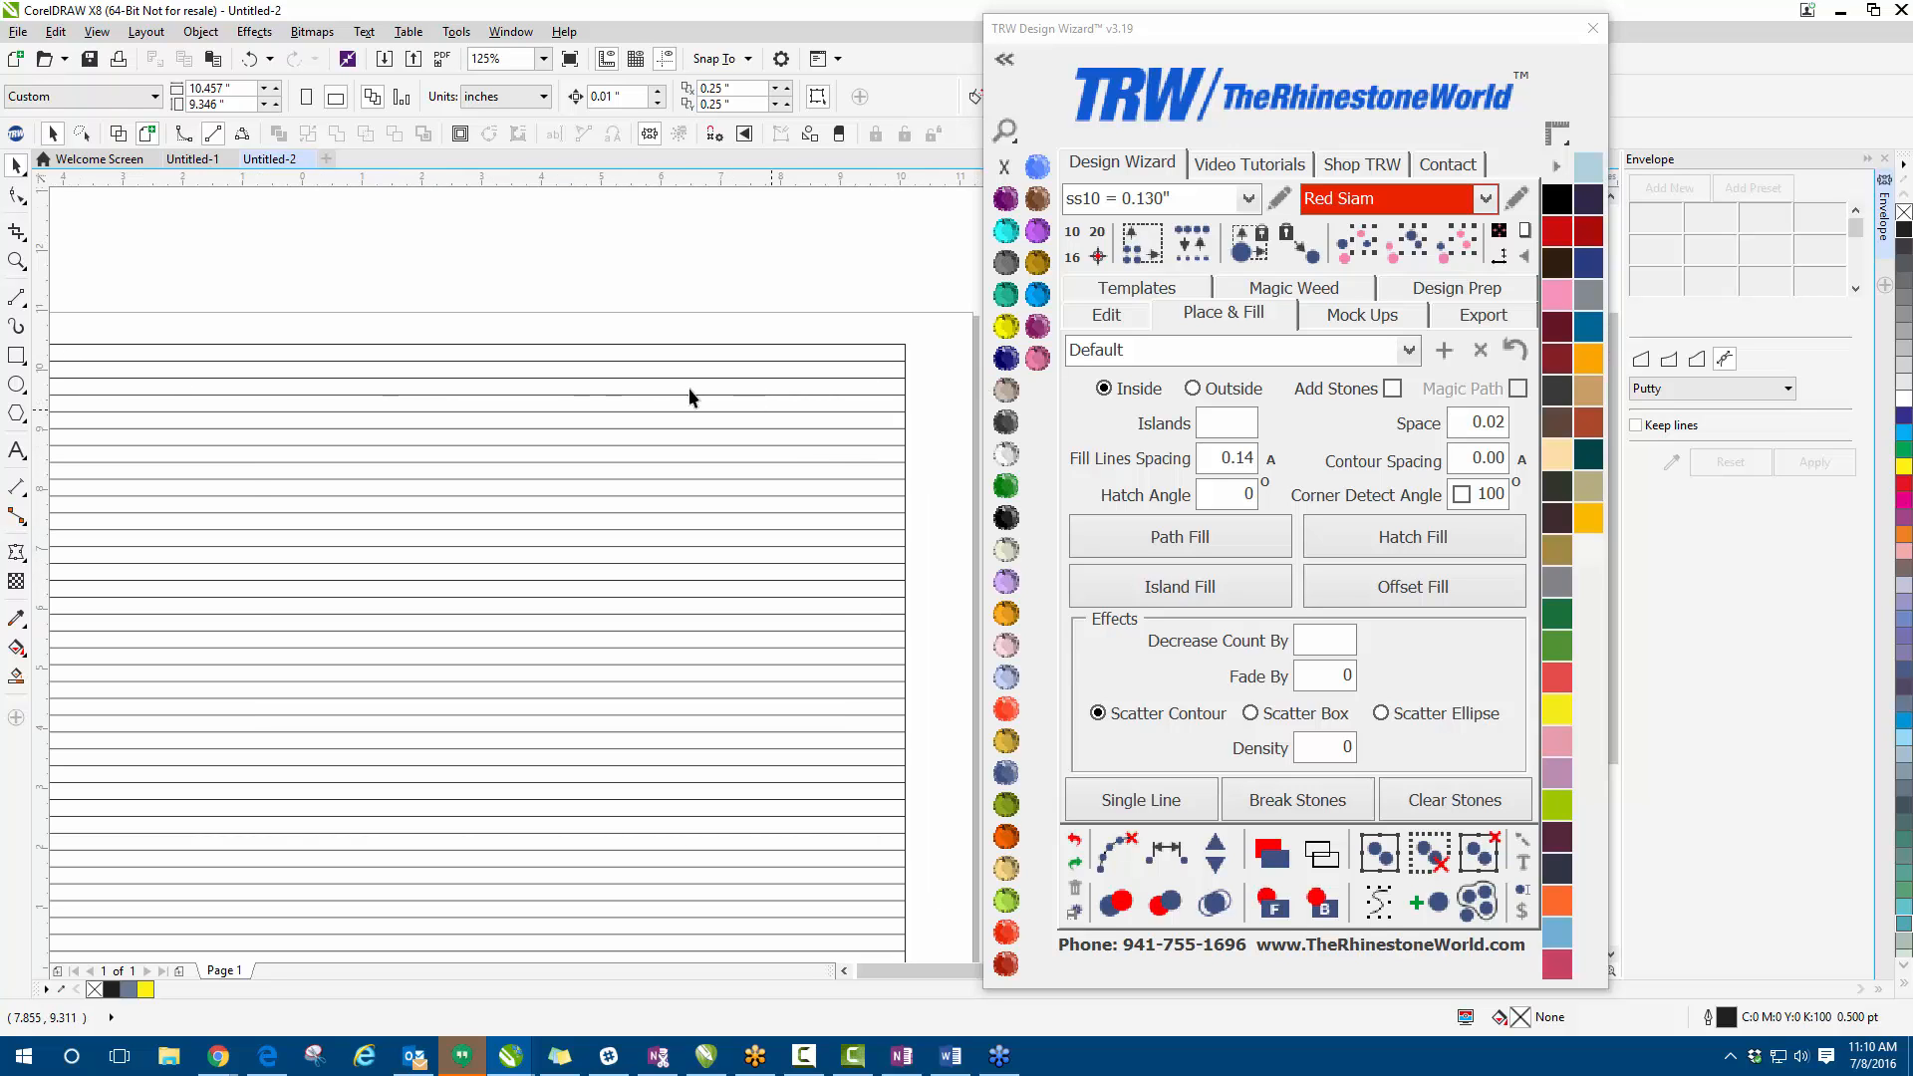
scroll(787, 398, "down", 2)
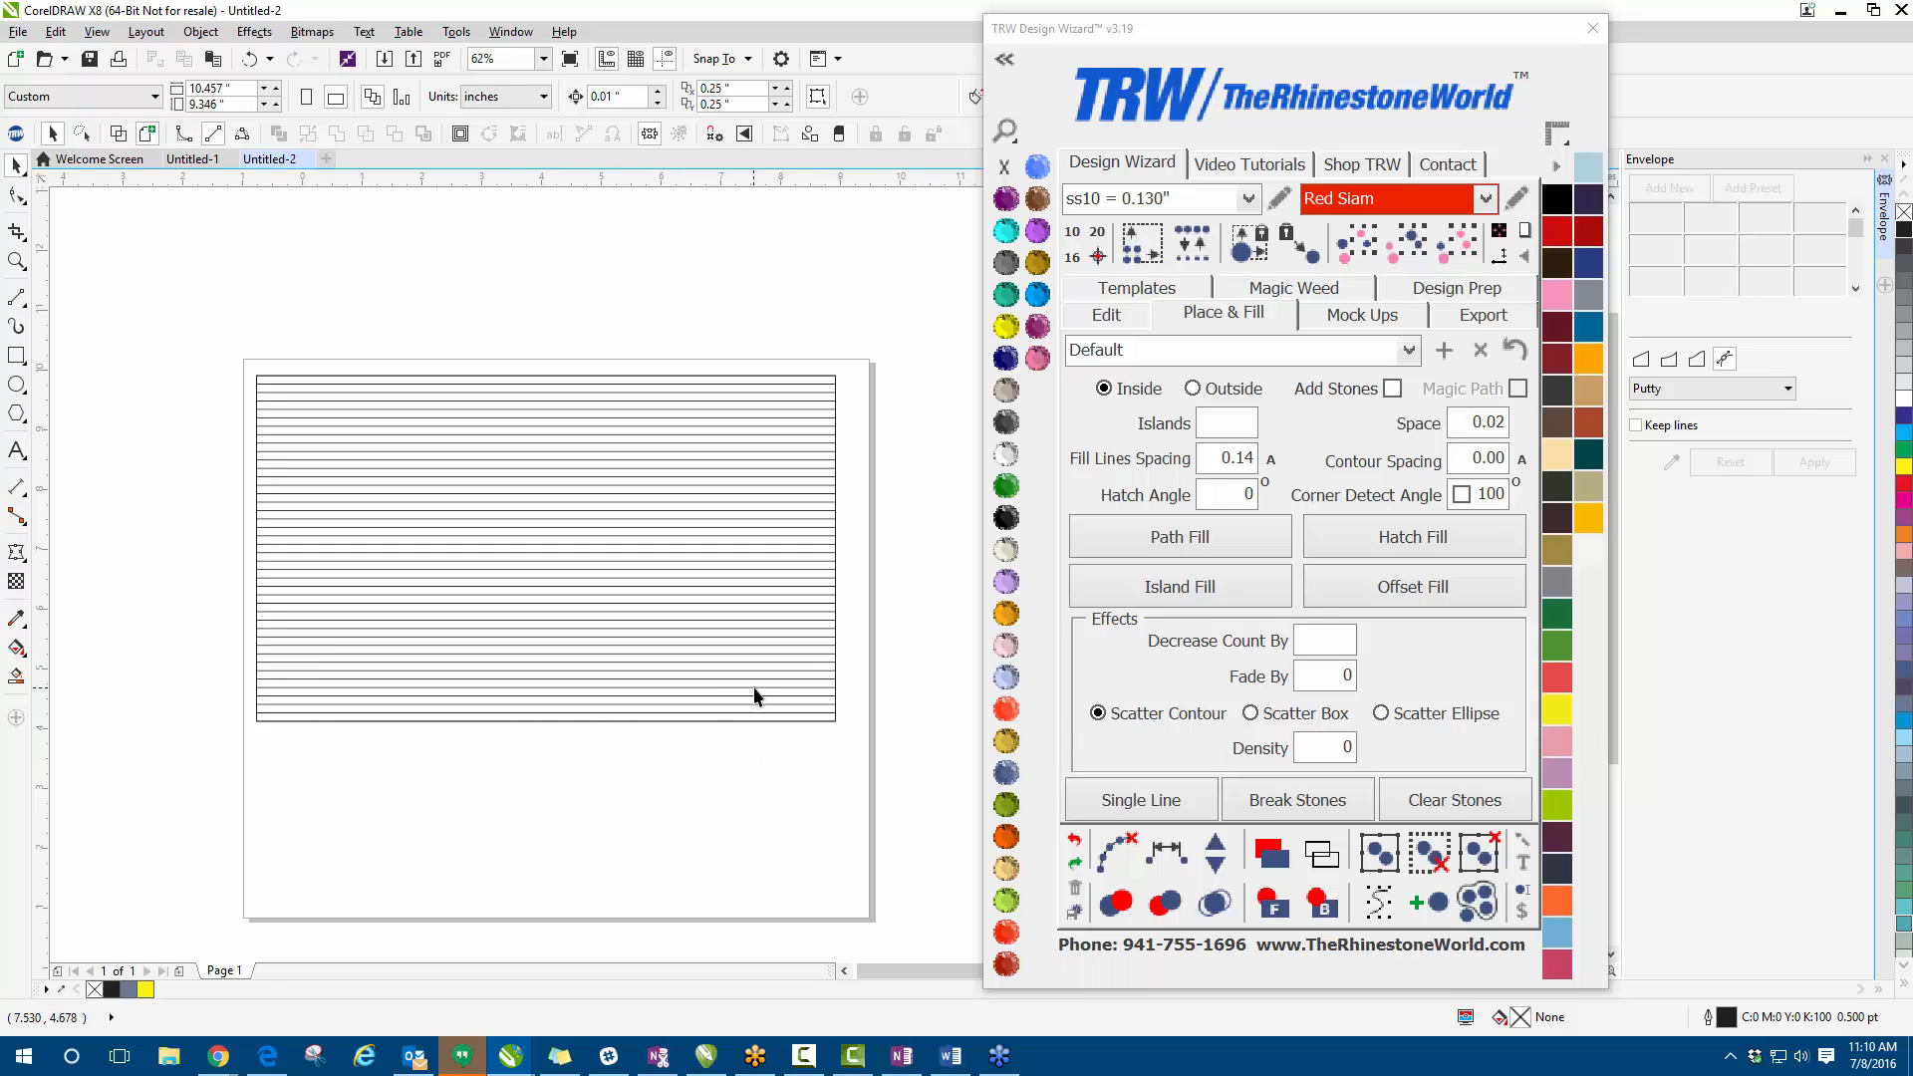
left_click(1074, 840)
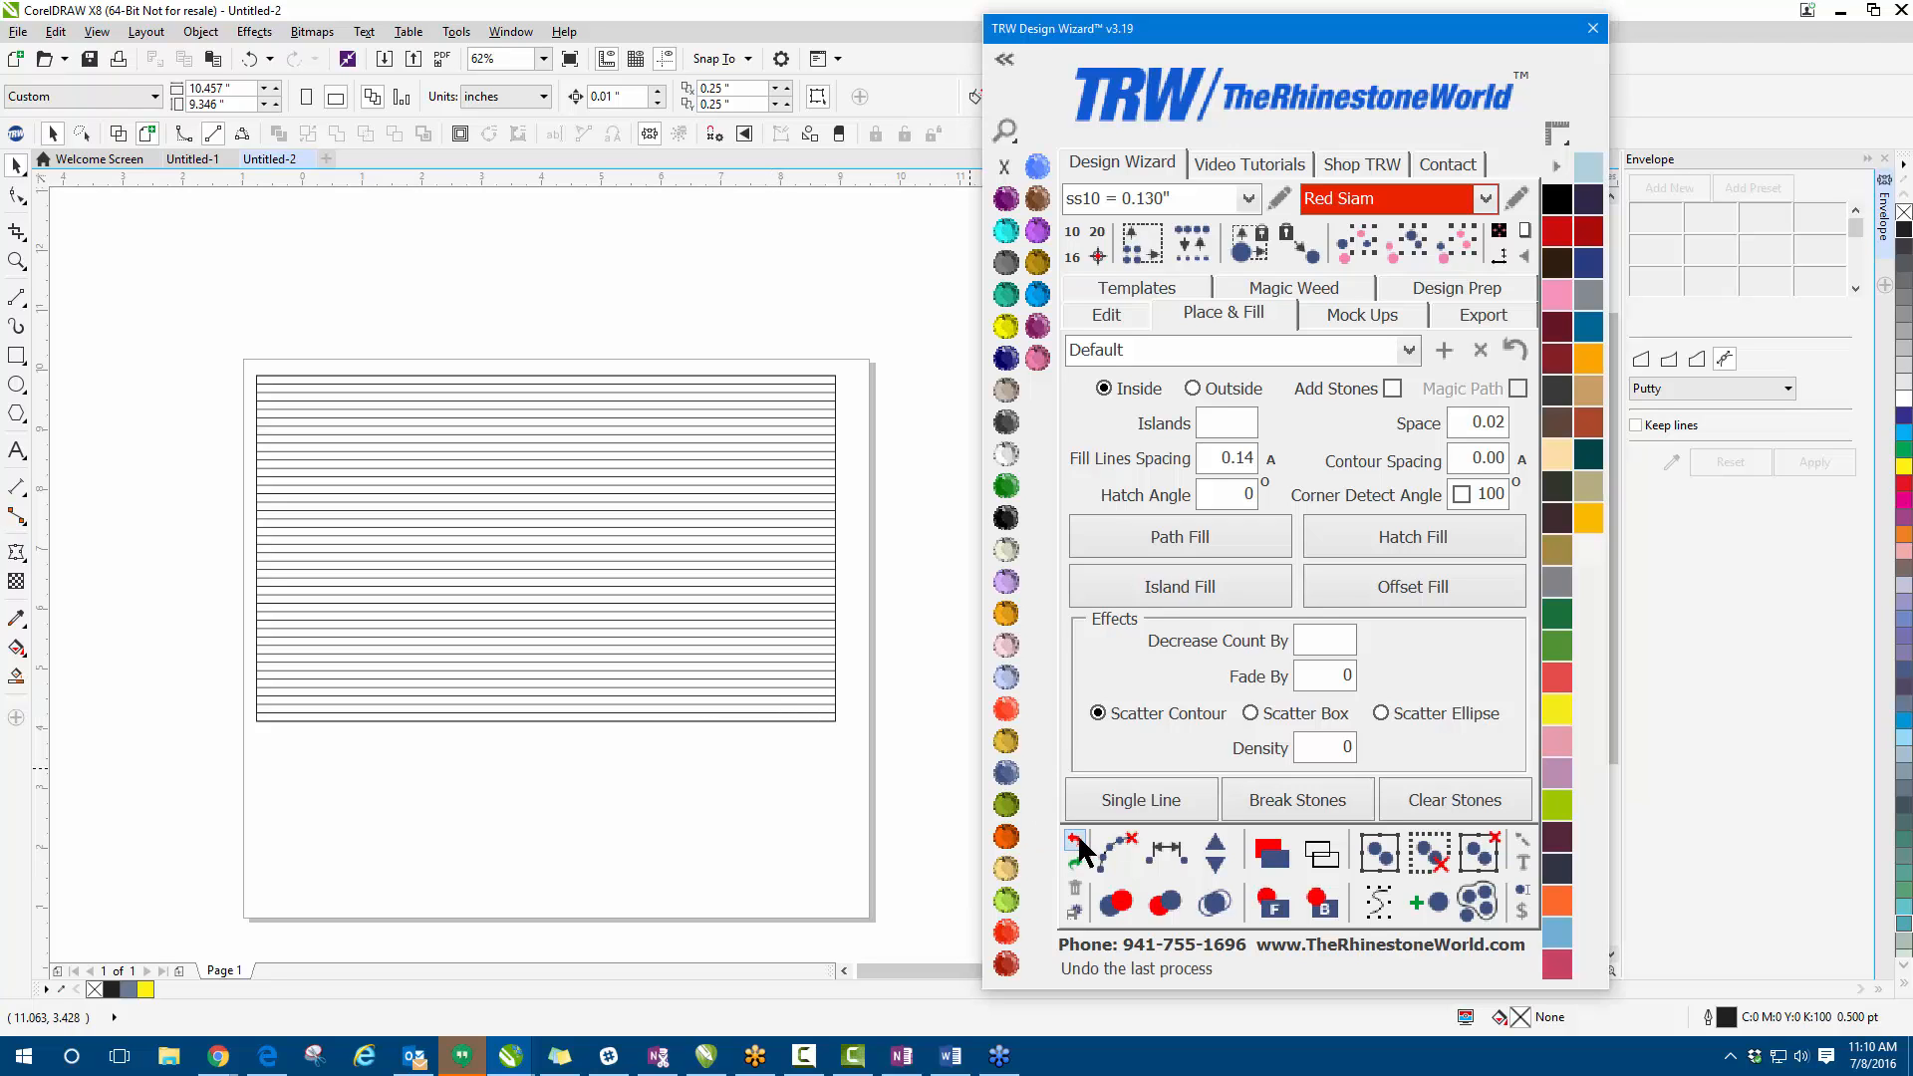
- Try an Island Fill of concentric lines without stones in the rectangle, and undo it
left_click(1091, 595)
left_click(592, 520)
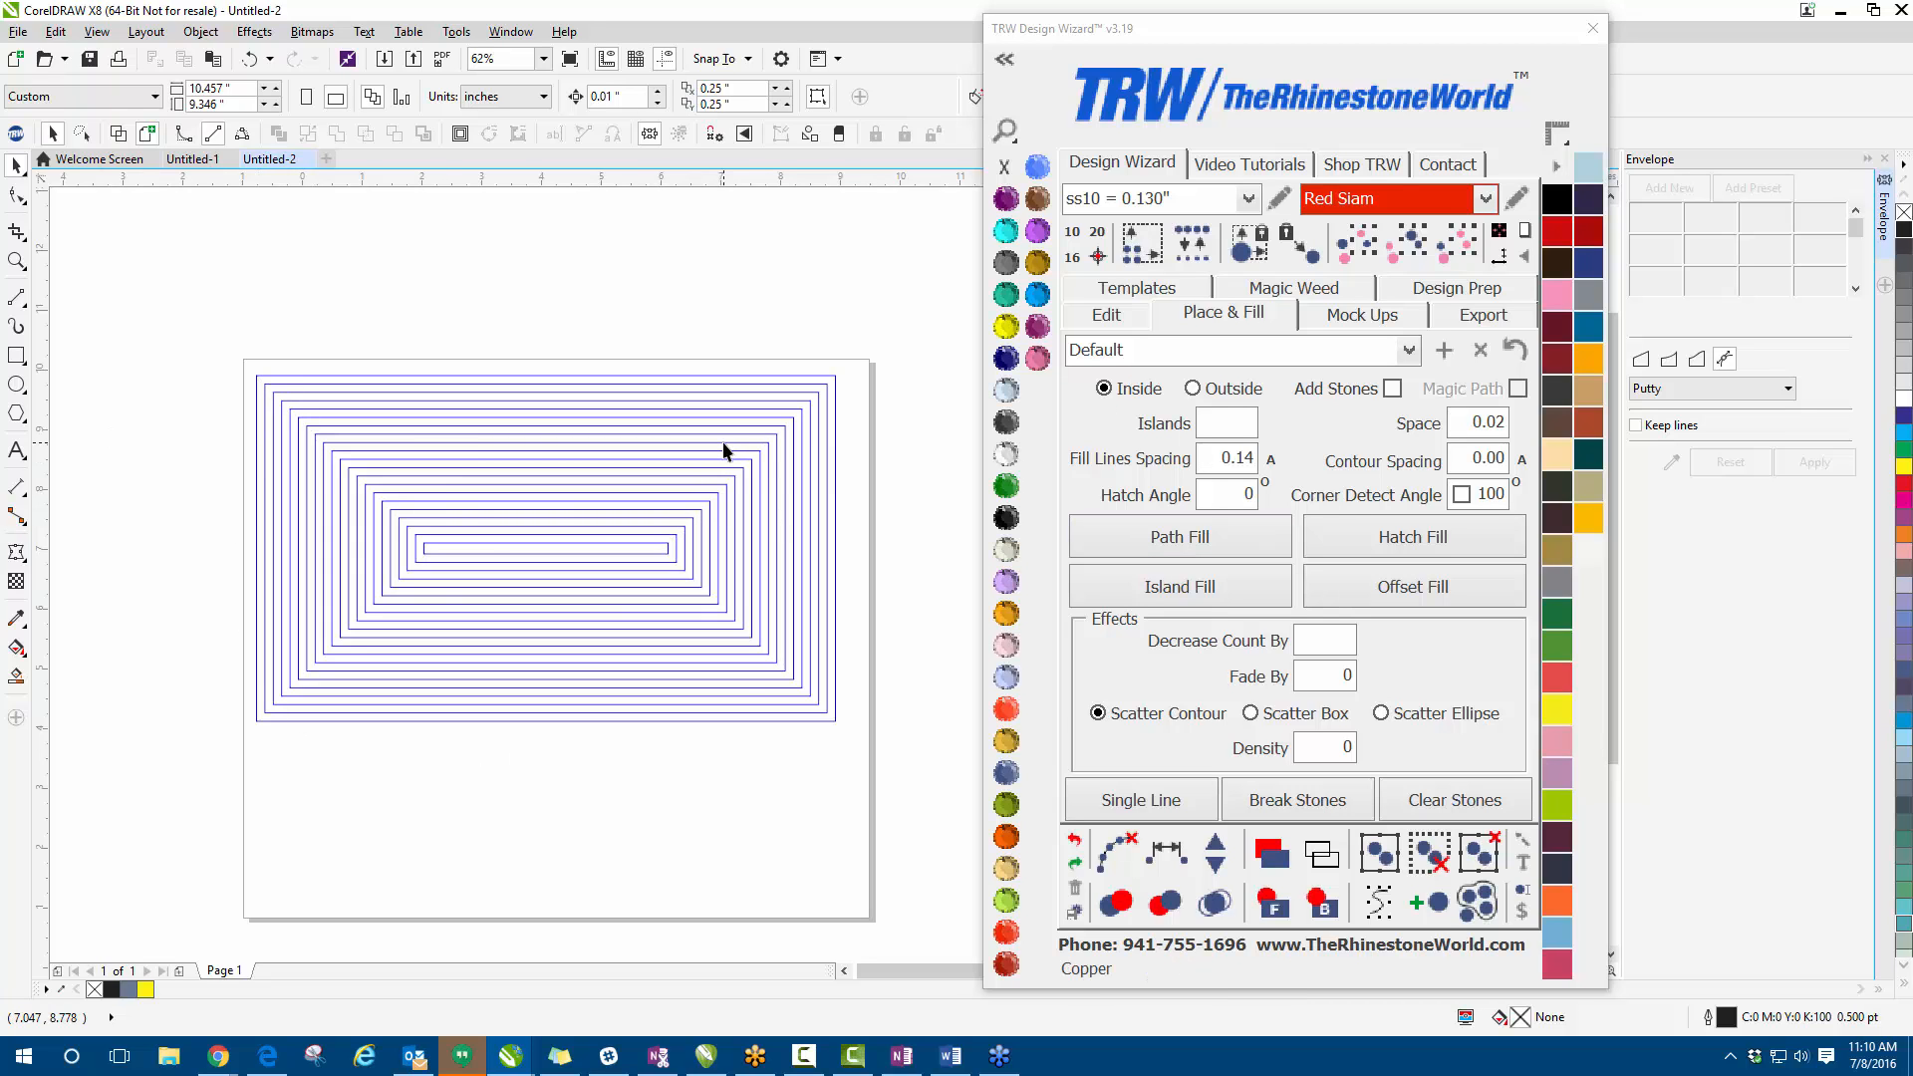
scroll(475, 546, "up", 2)
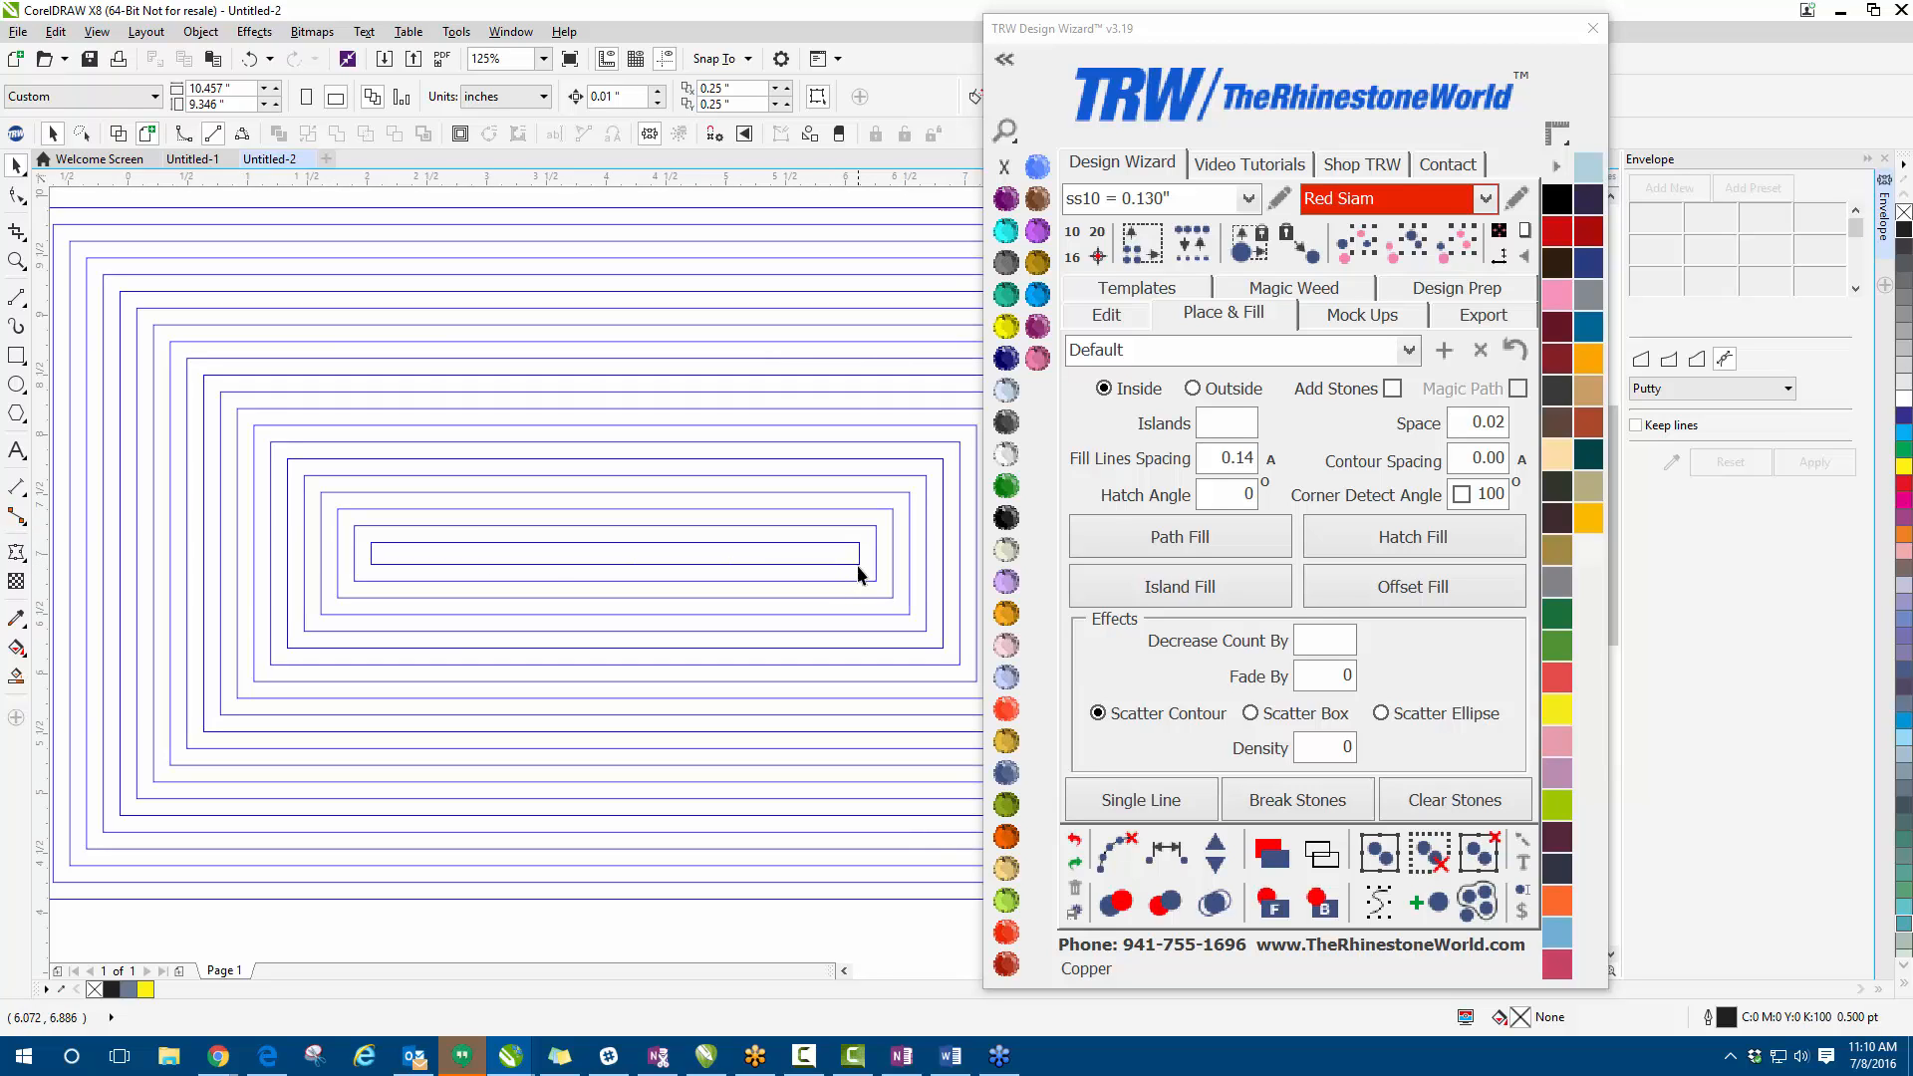
scroll(373, 488, "down", 2)
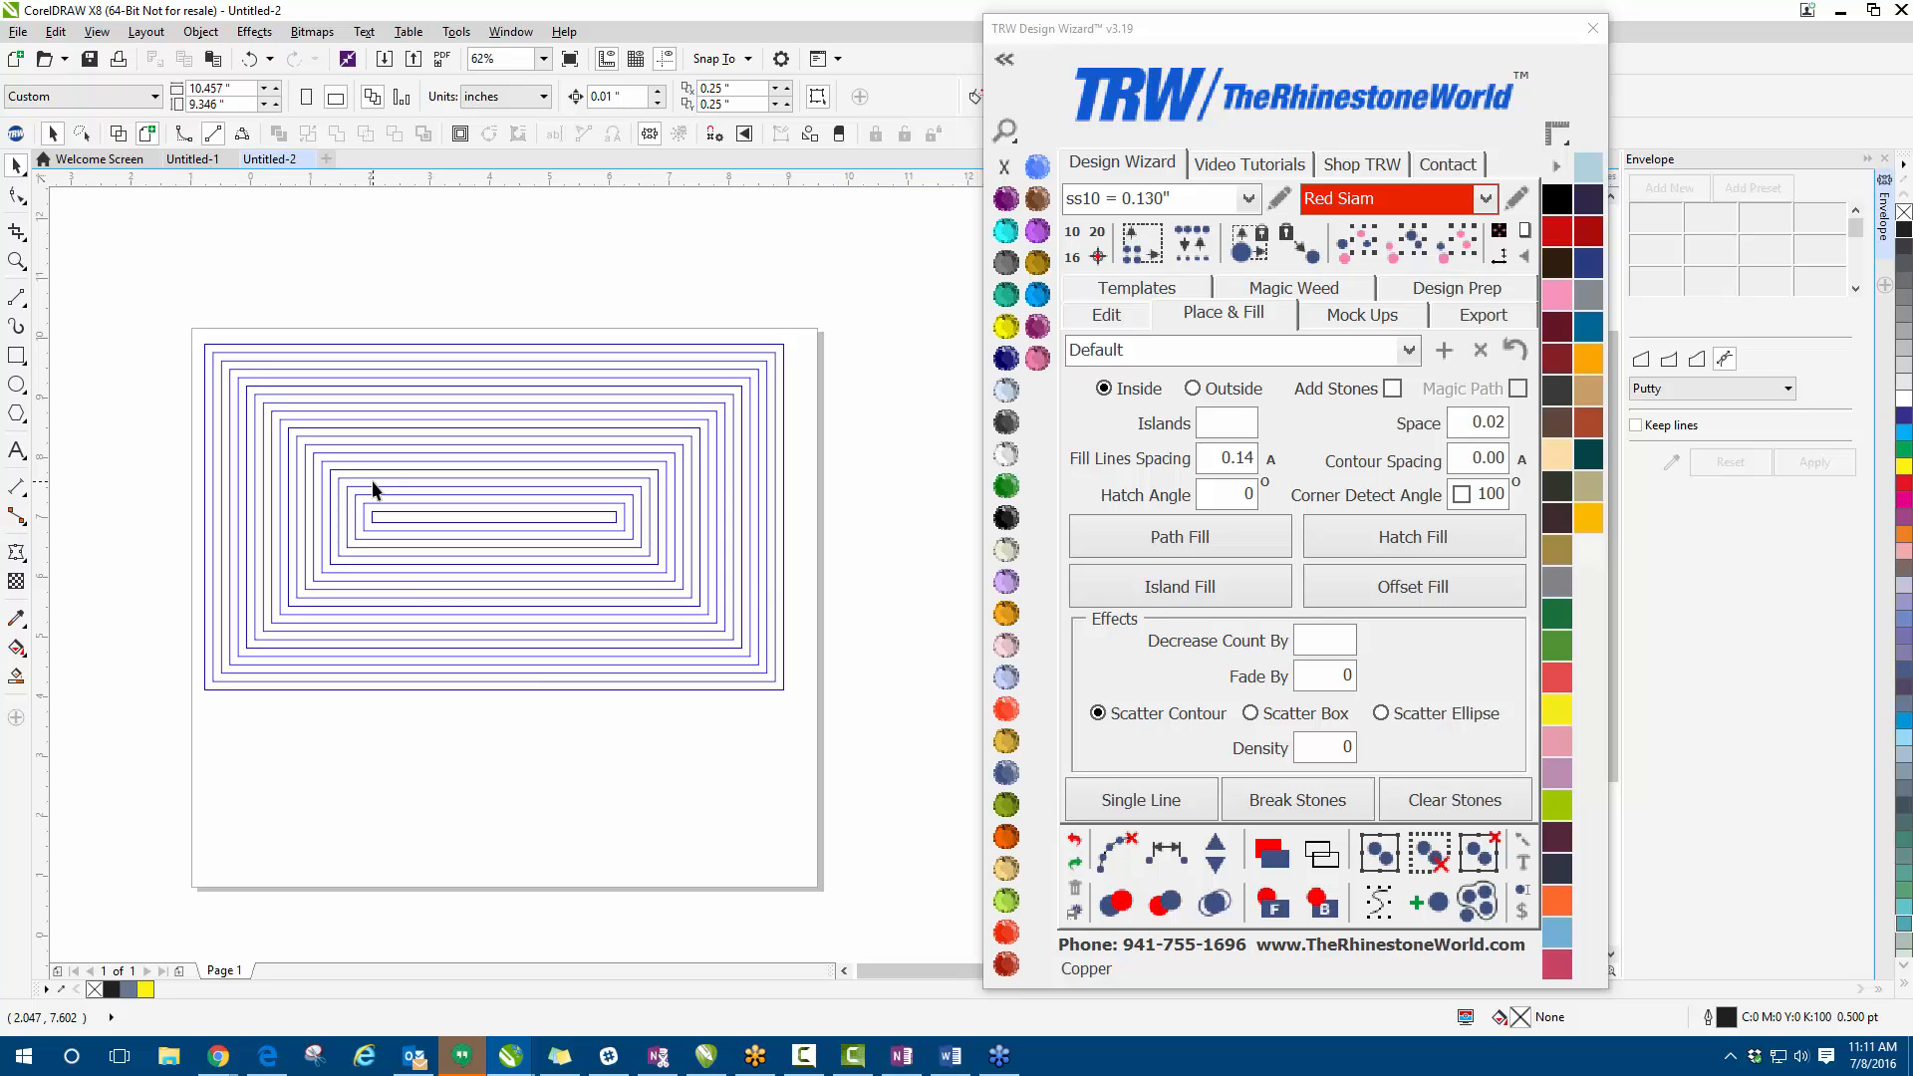
left_click(1074, 840)
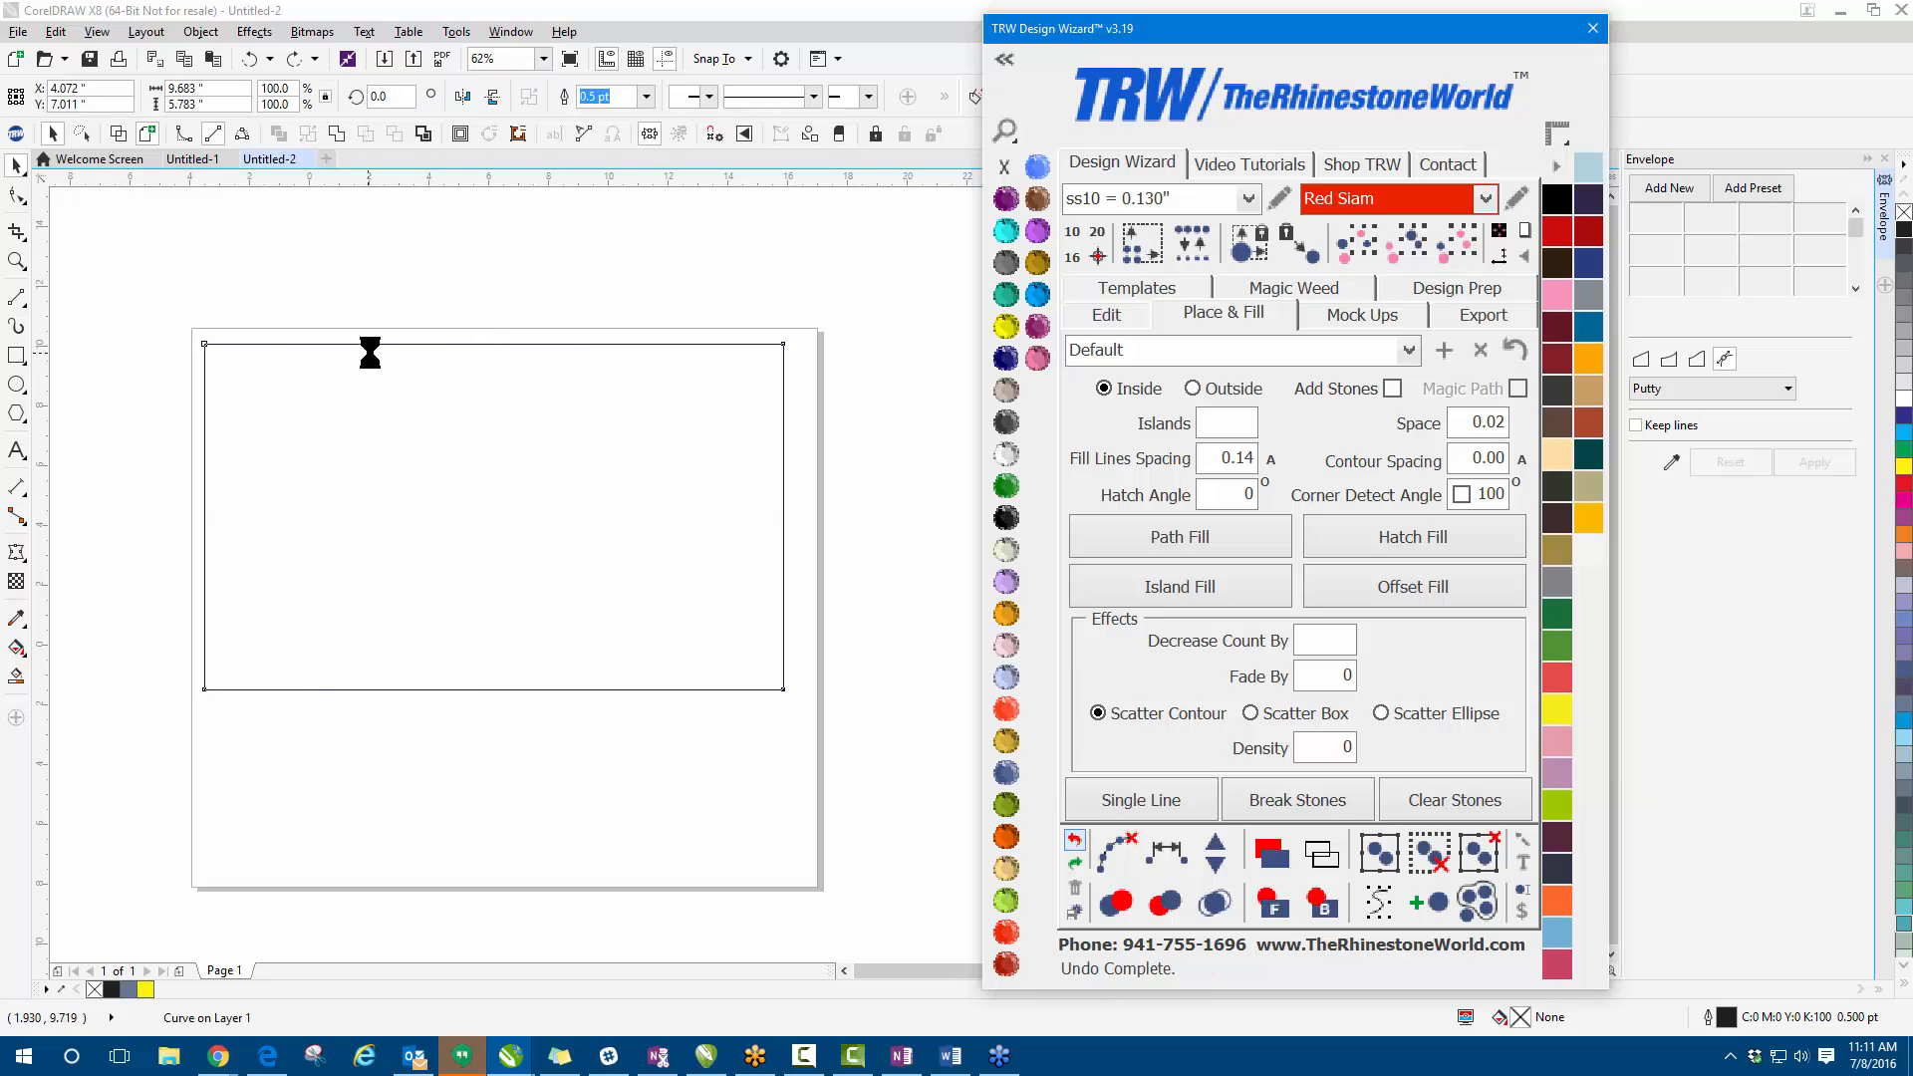
- Duplicate the rectangle directly below the original and turn Add Stones back on
left_click_drag(381, 495, 382, 581)
scroll(384, 568, "up", 2)
left_click(1329, 391)
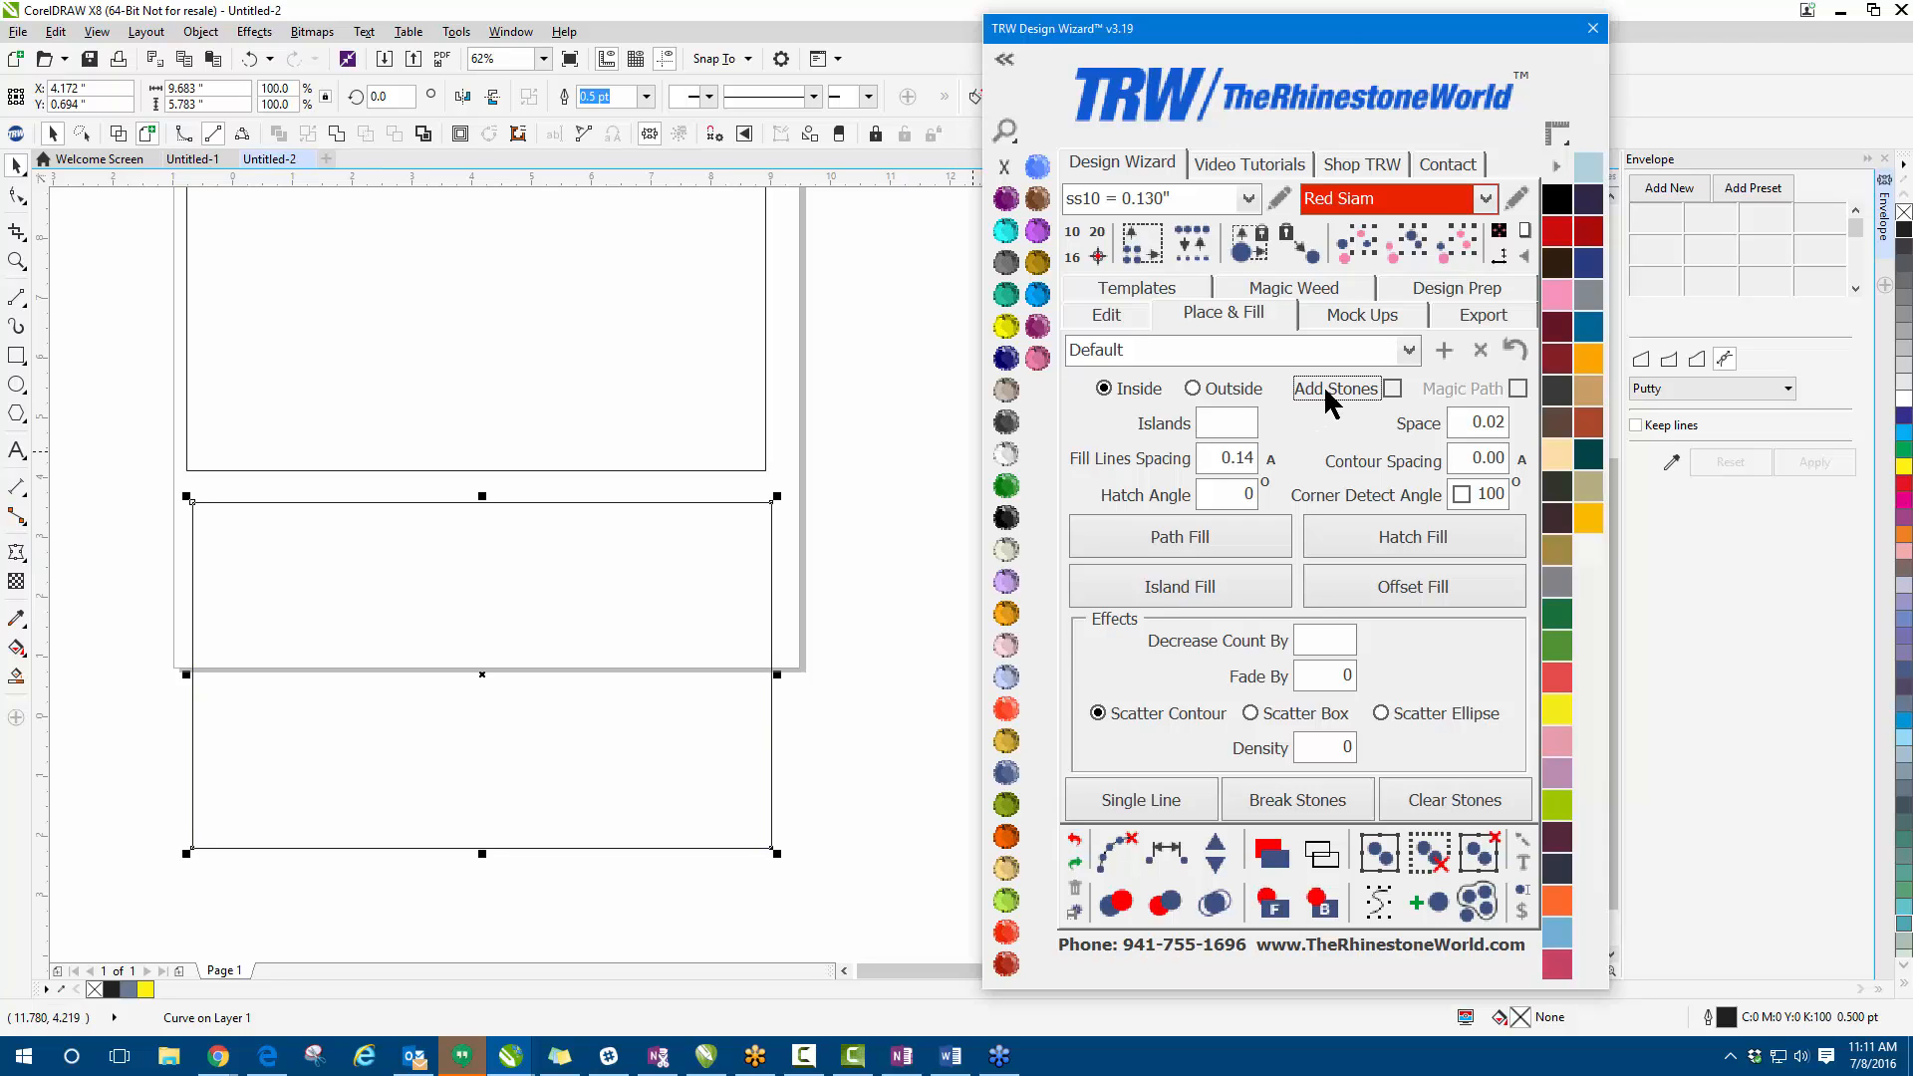
left_click_drag(1340, 30, 1188, 28)
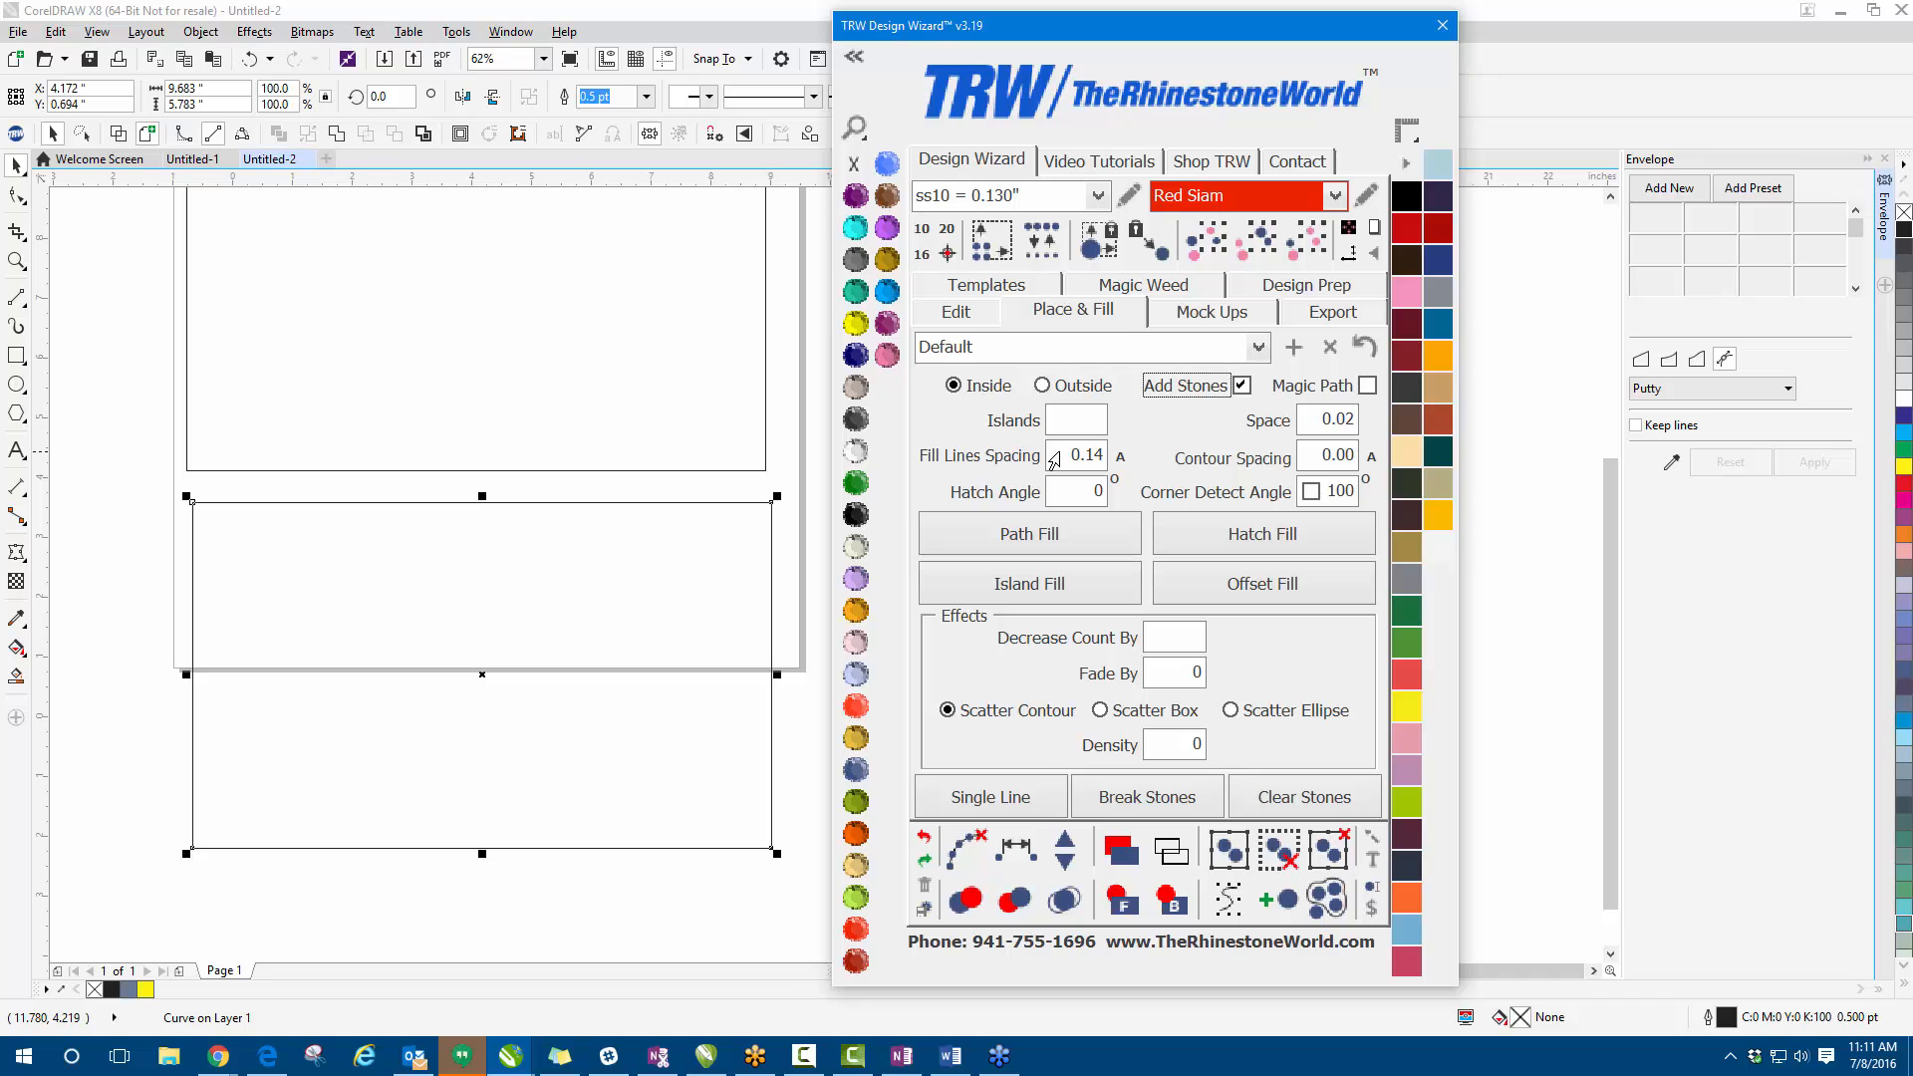
- Fill the upper rectangle with ss10 Red Siam stones using Island Fill without corner detection
left_click(543, 426)
scroll(542, 426, "down", 1)
scroll(521, 324, "up", 1)
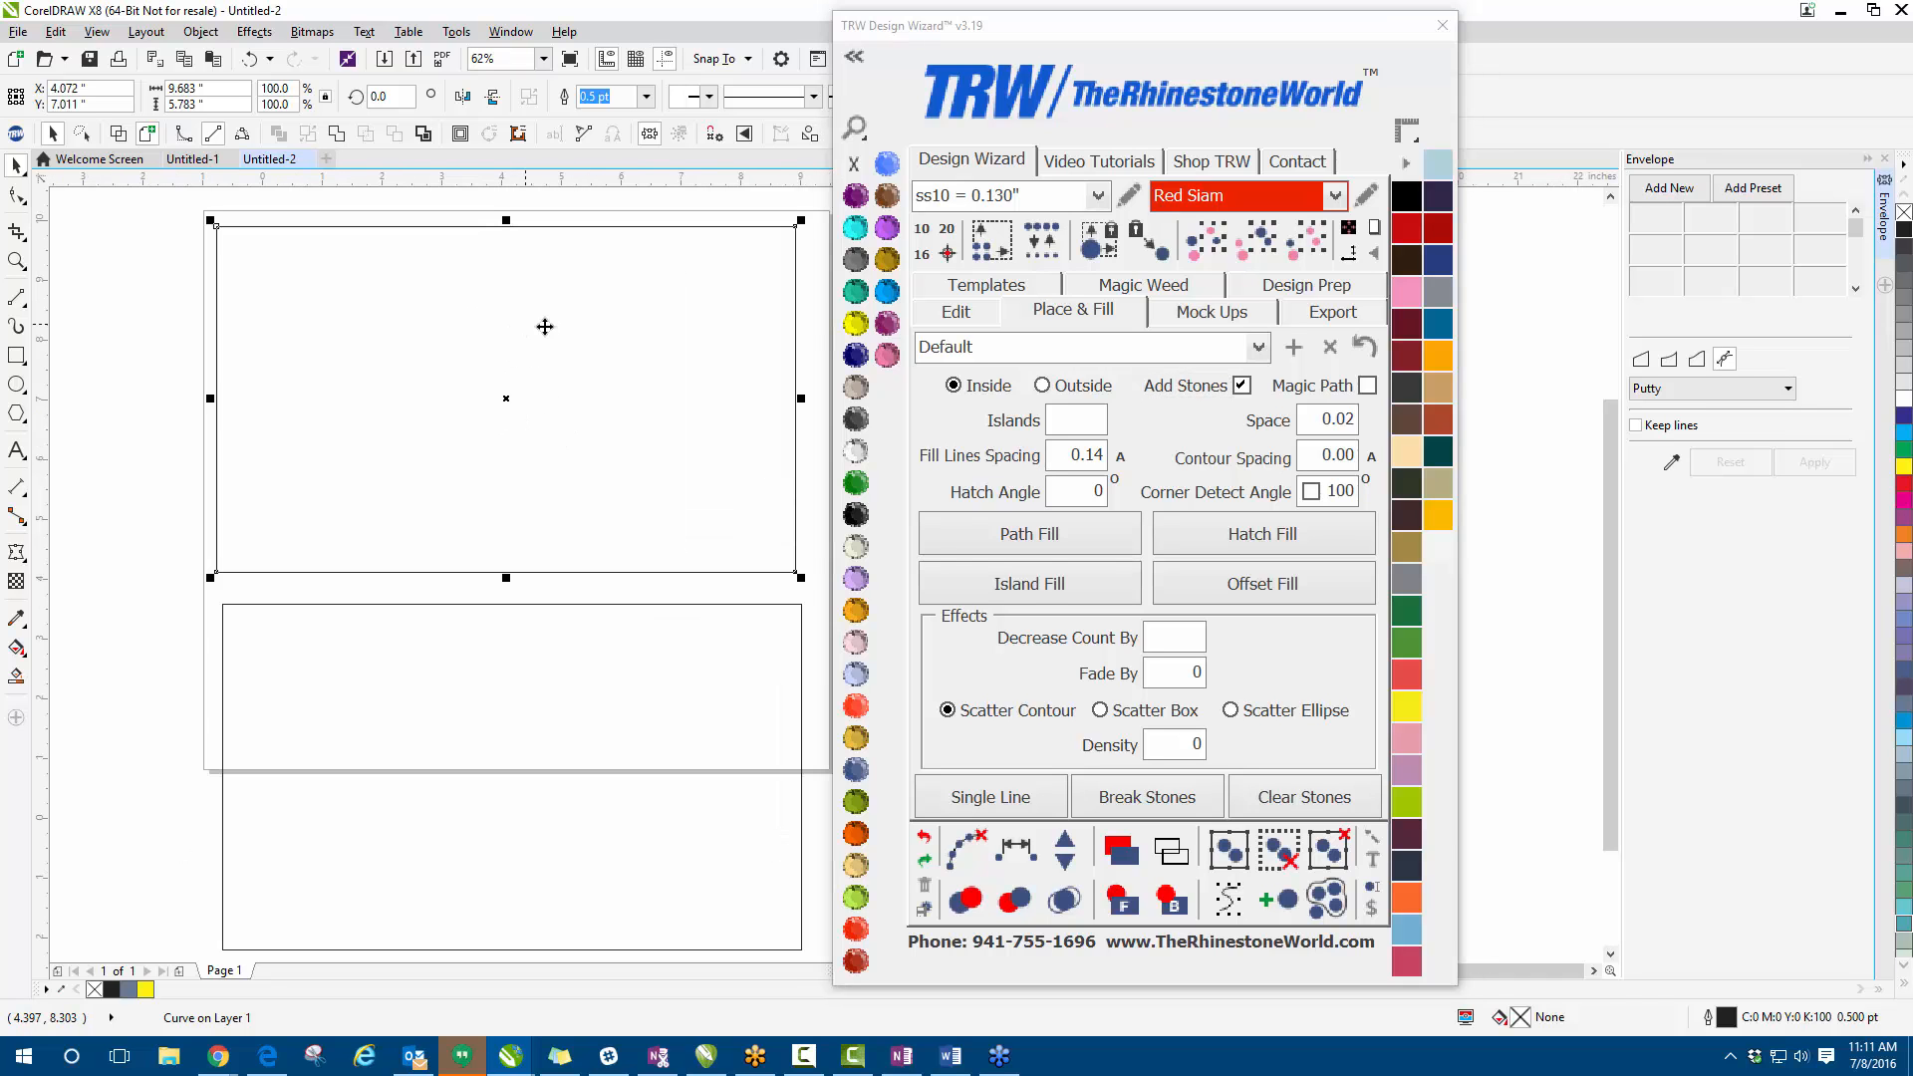
left_click(981, 588)
left_click(981, 588)
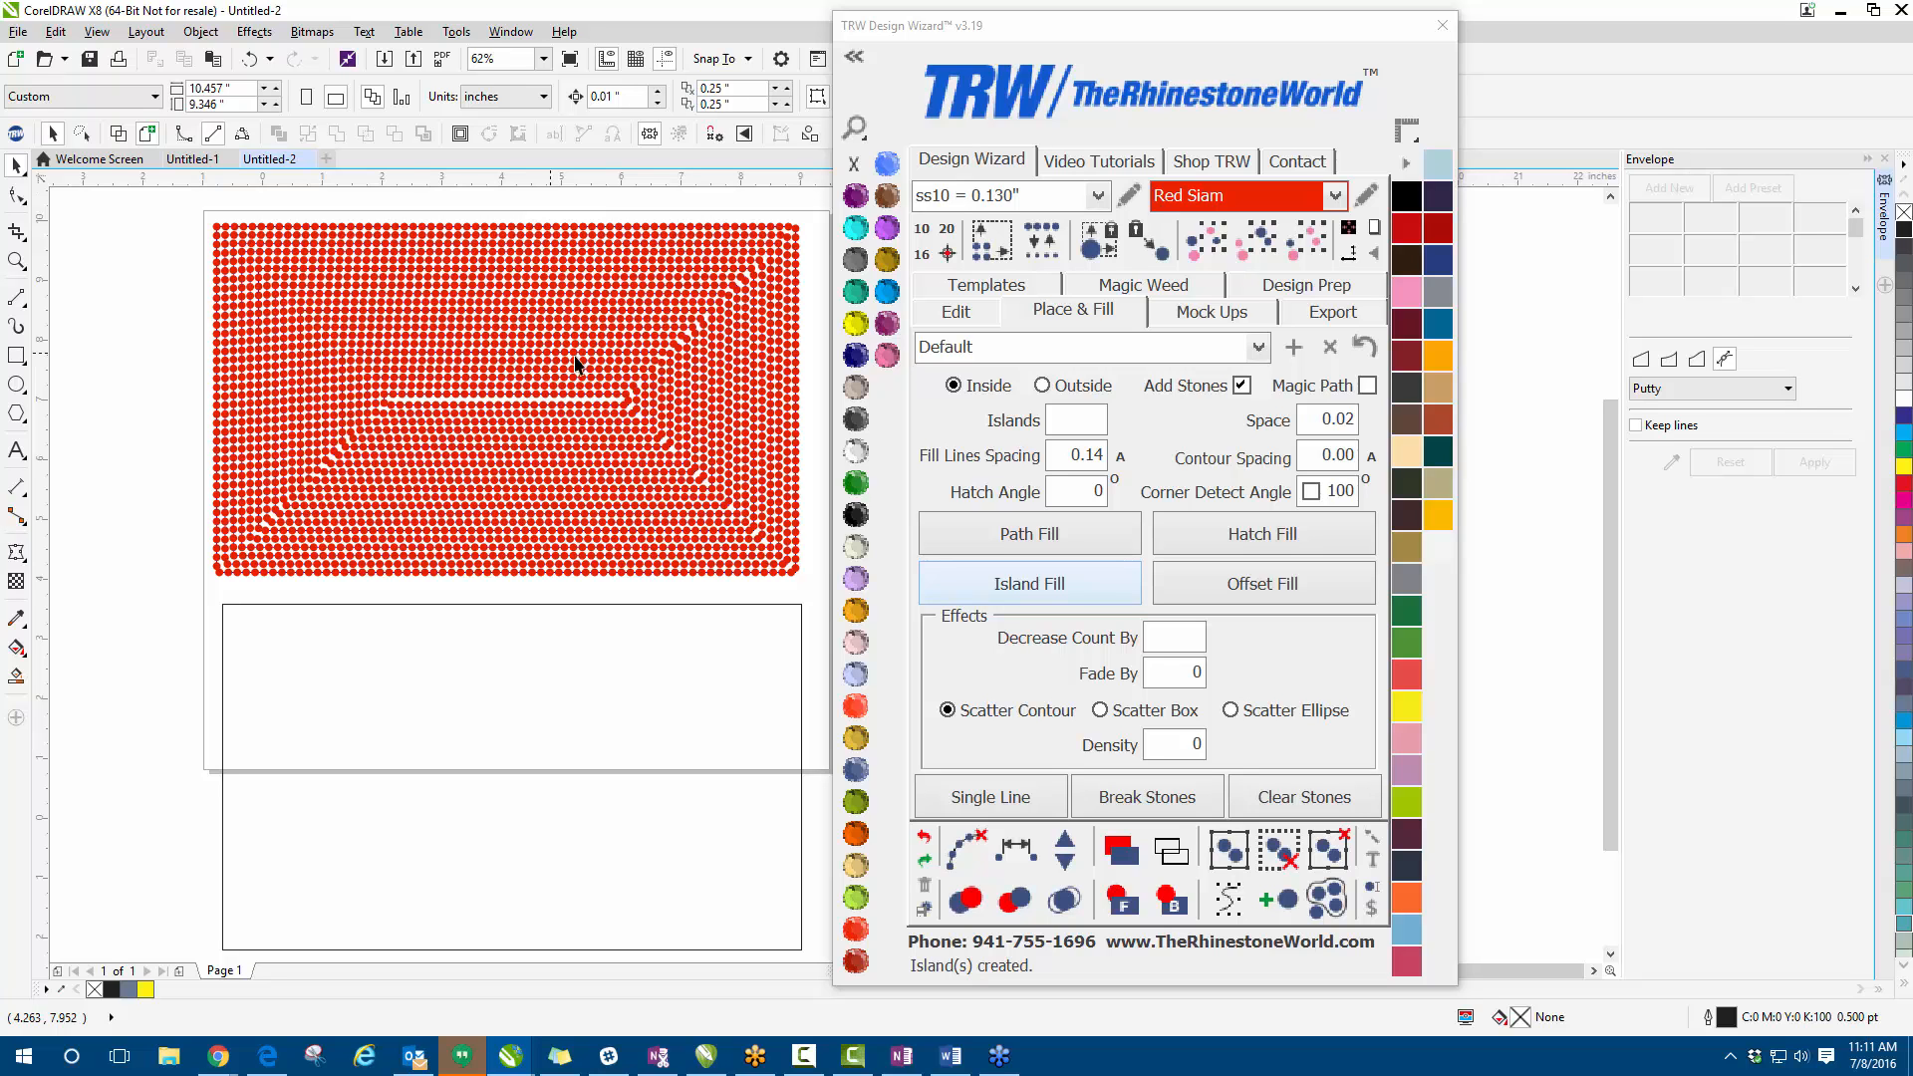
- Examine the stone spacing at the corners and centre of the island fill, and undo that fill
scroll(745, 301, "up", 2)
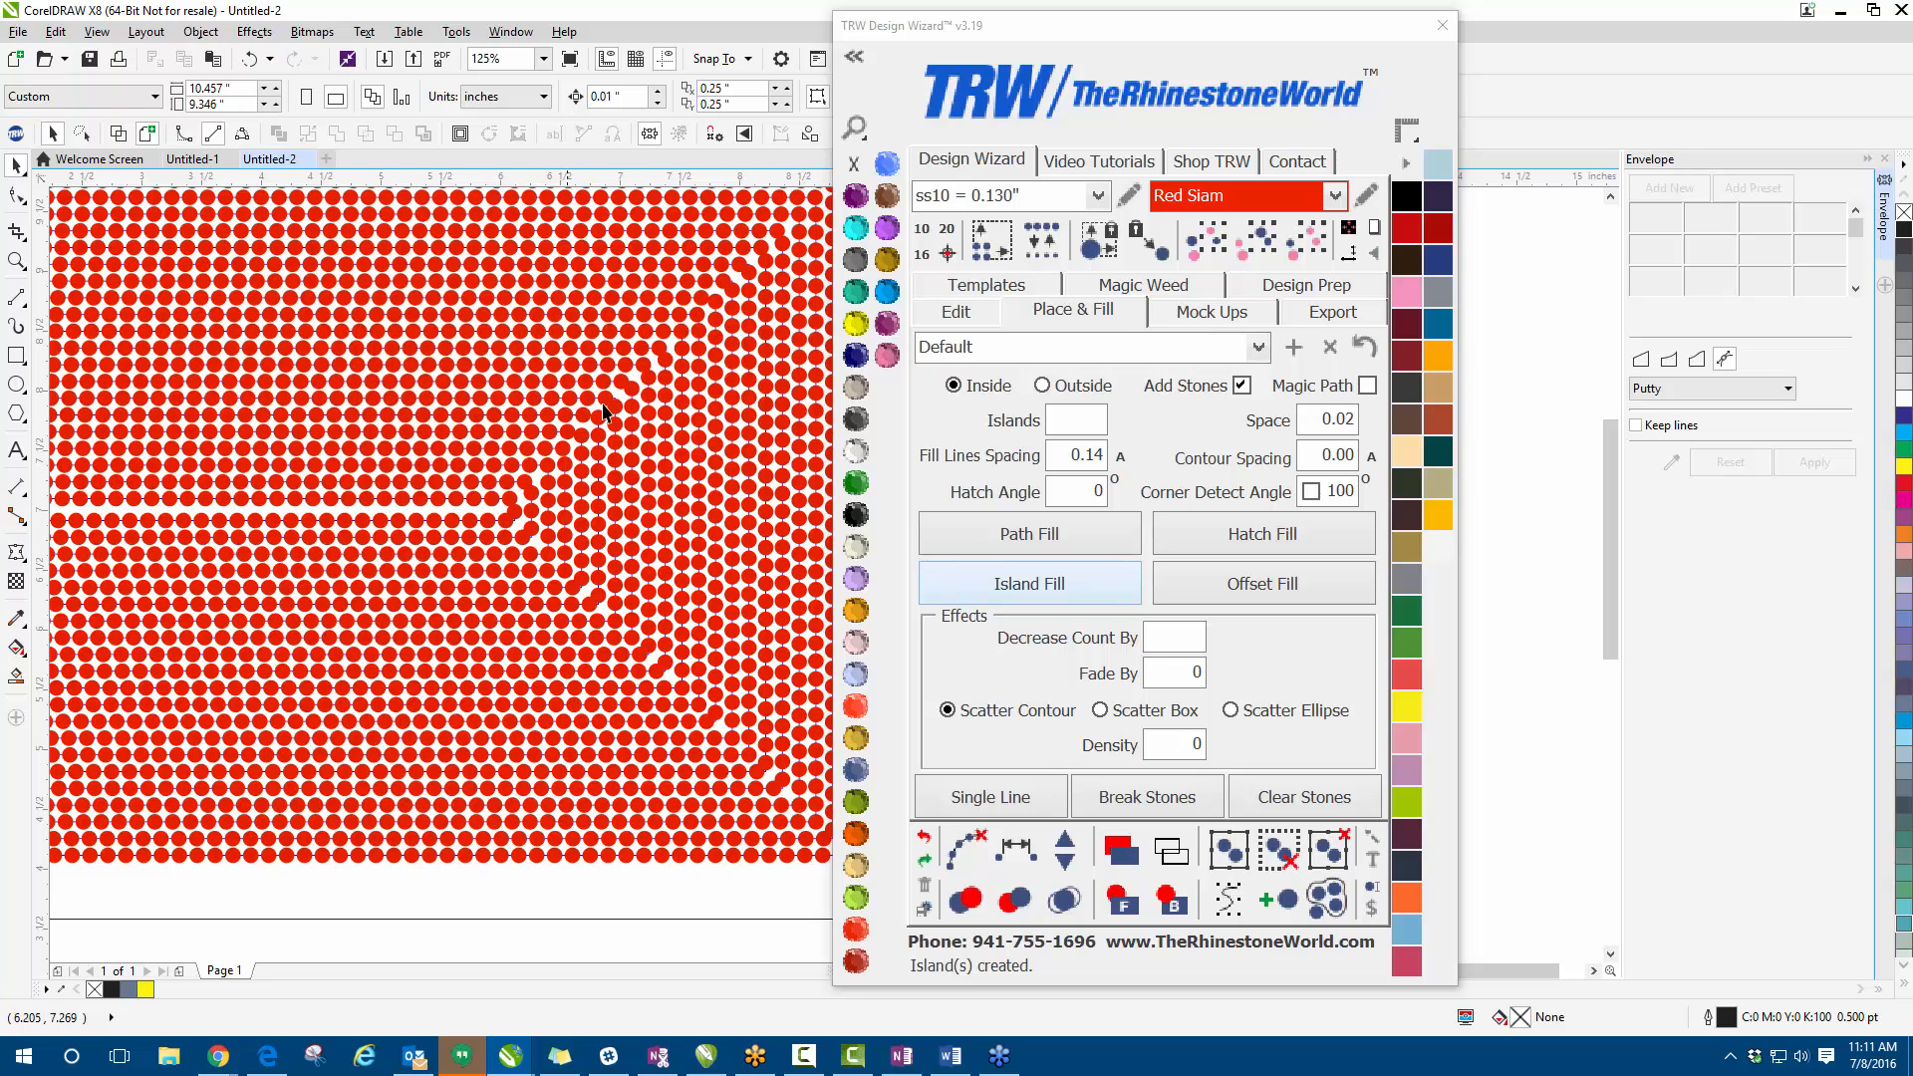
scroll(538, 624, "down", 3)
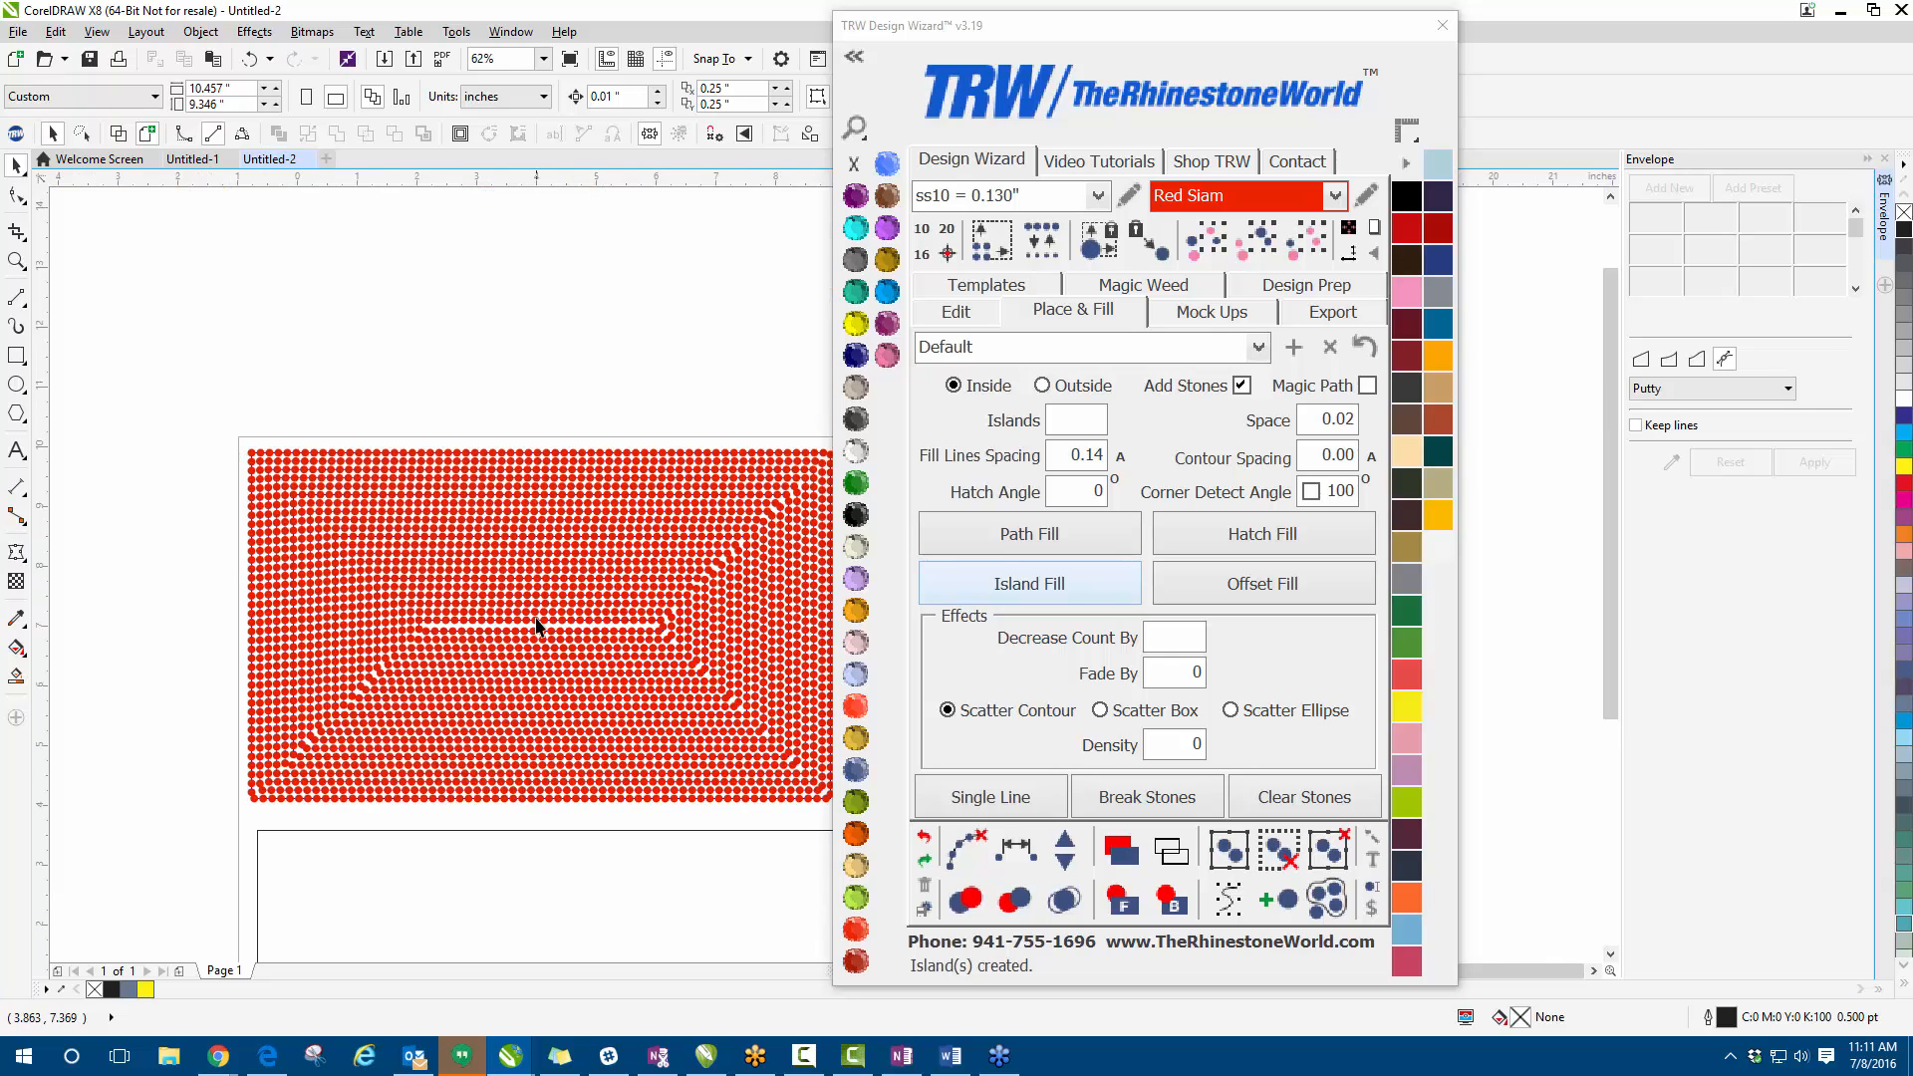
scroll(368, 611, "up", 3)
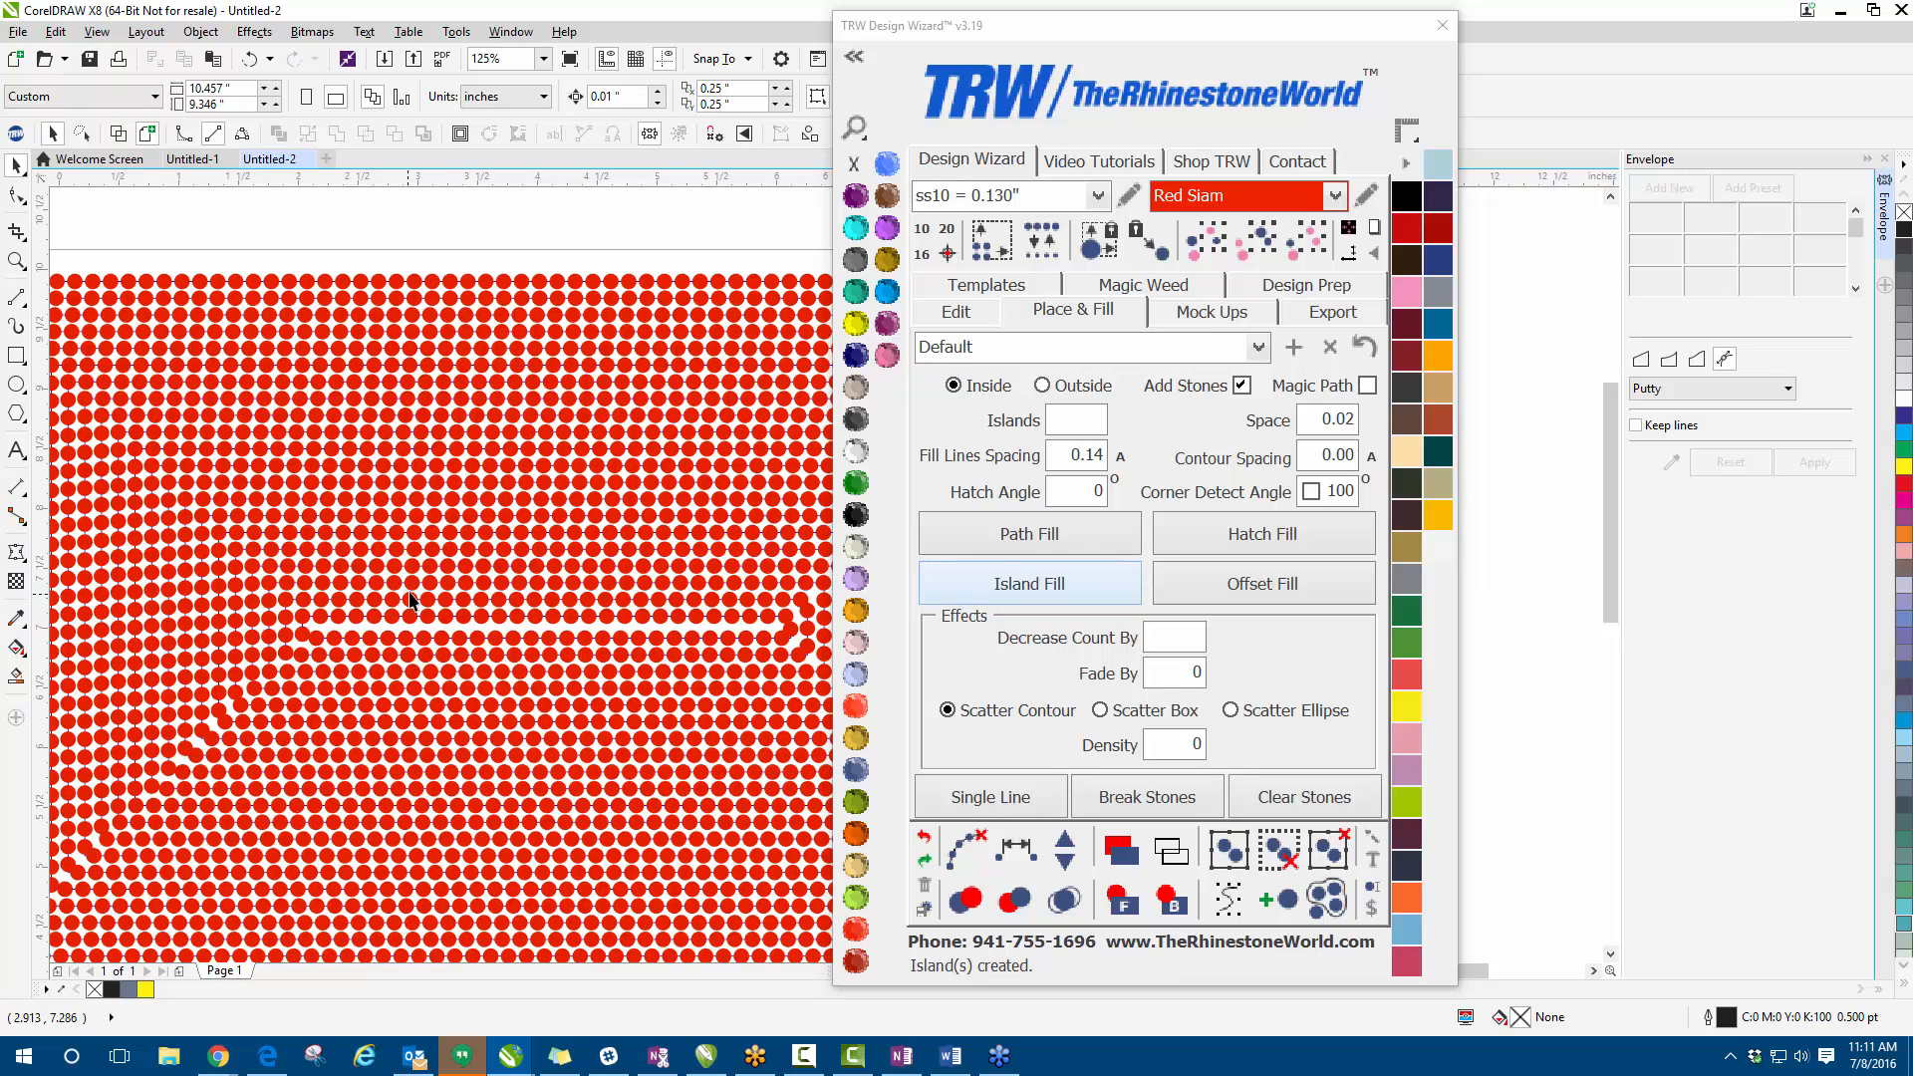
scroll(410, 597, "down", 2)
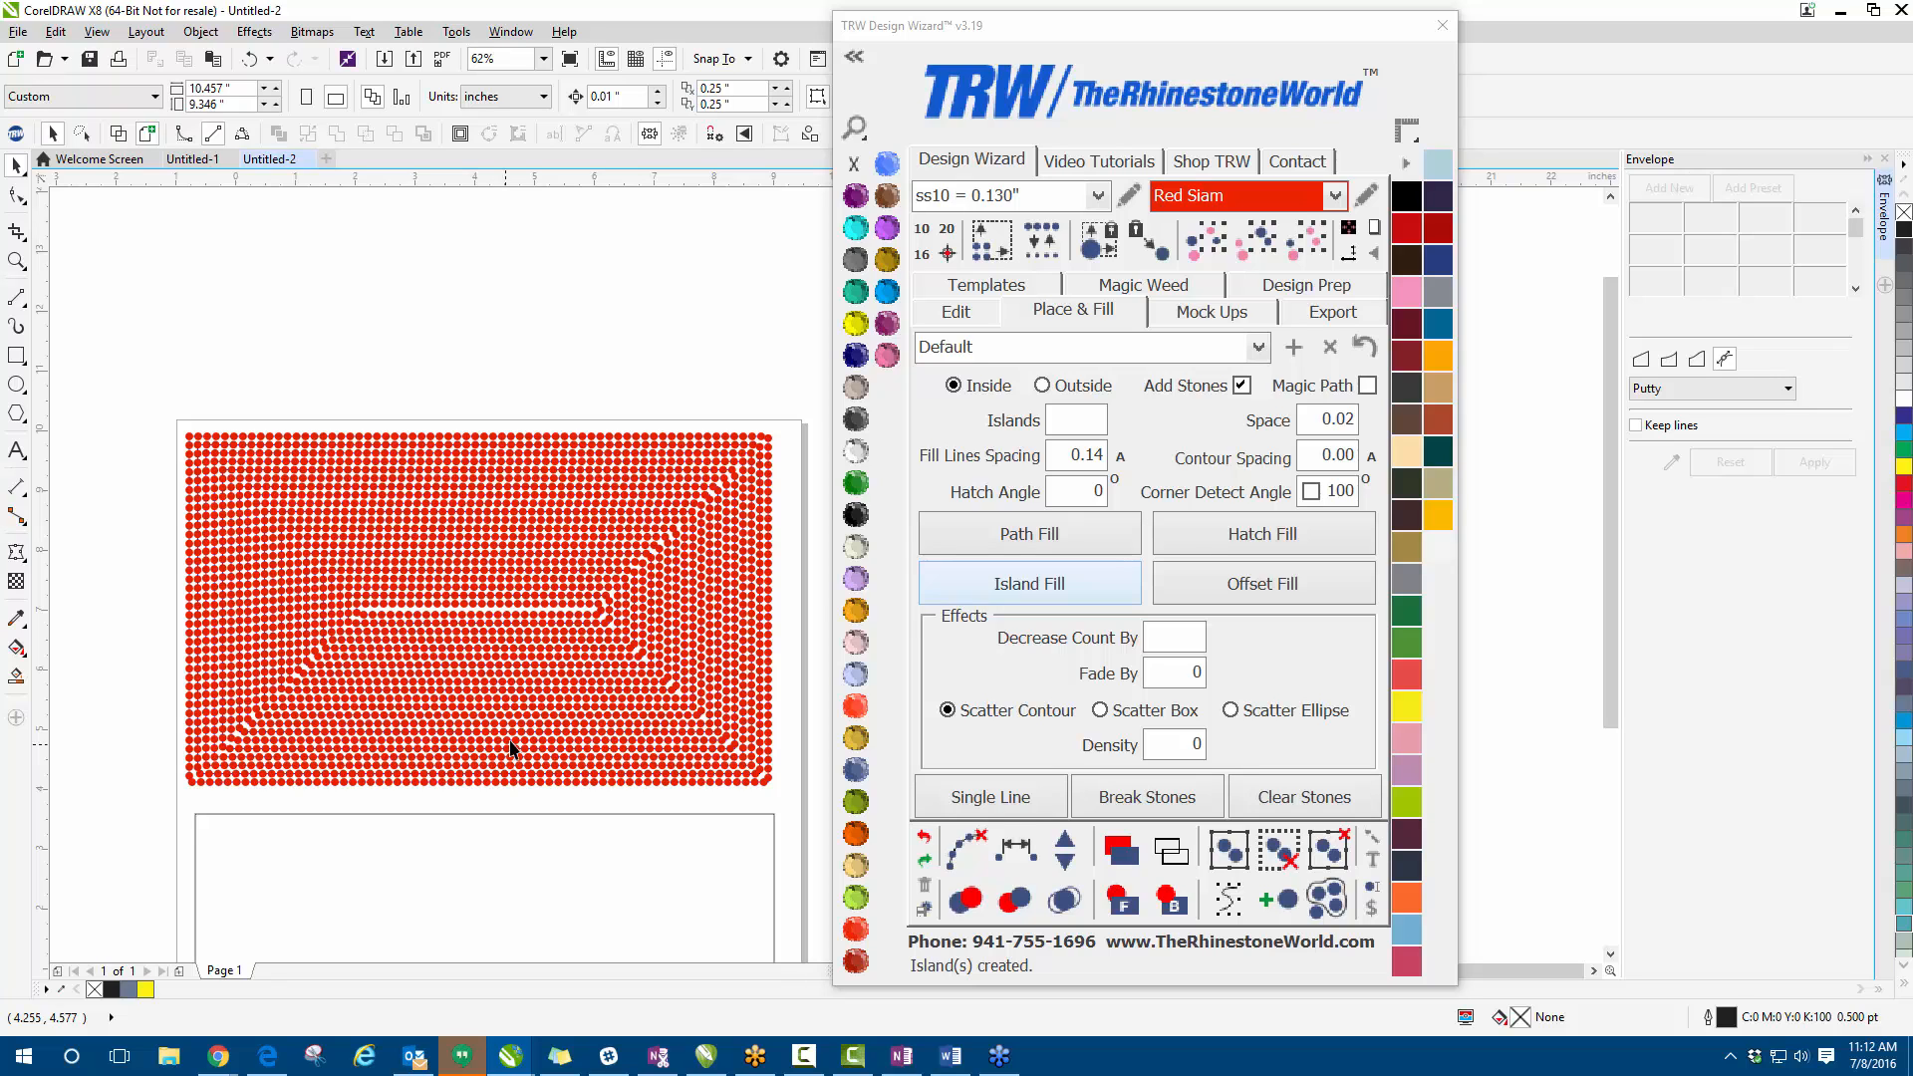
left_click(922, 836)
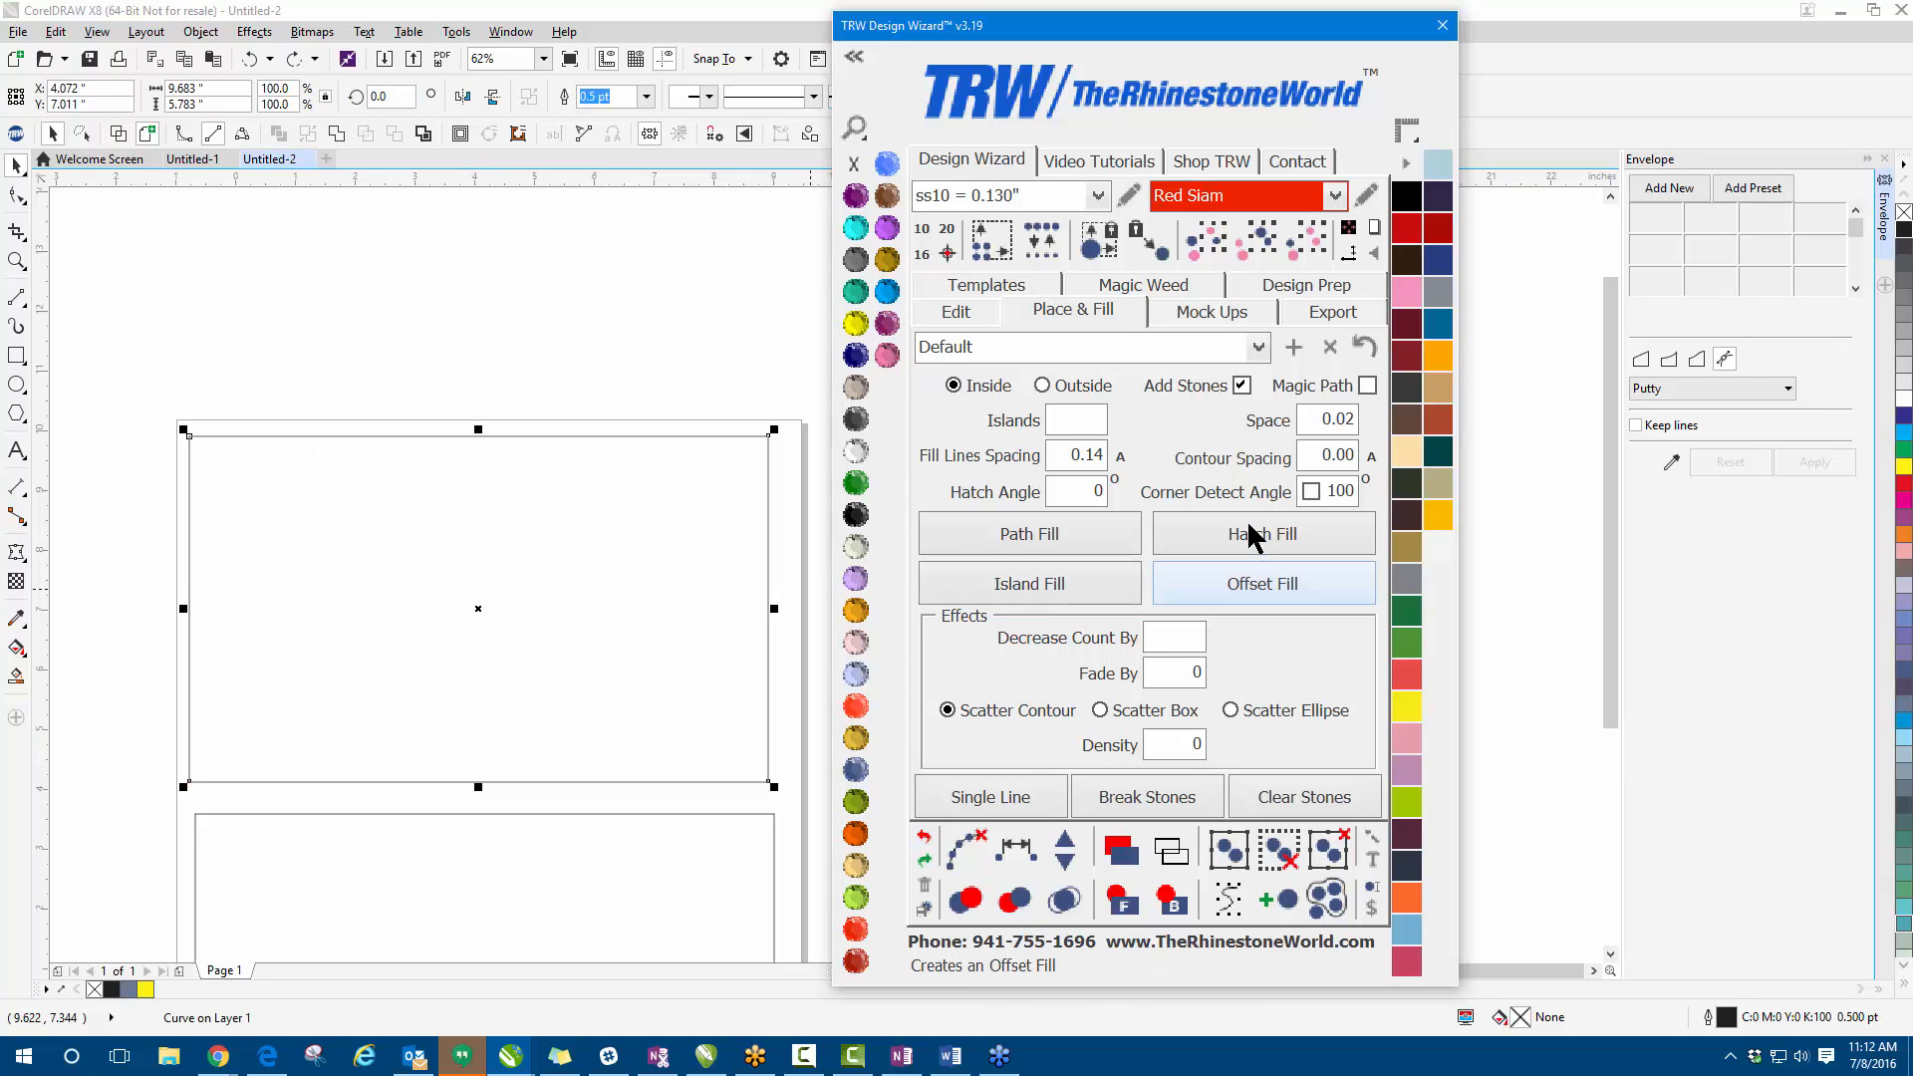
- Turn on Corner Detect Angle, refill the upper rectangle with stones using Island Fill, and inspect the corners and centre
left_click(1311, 490)
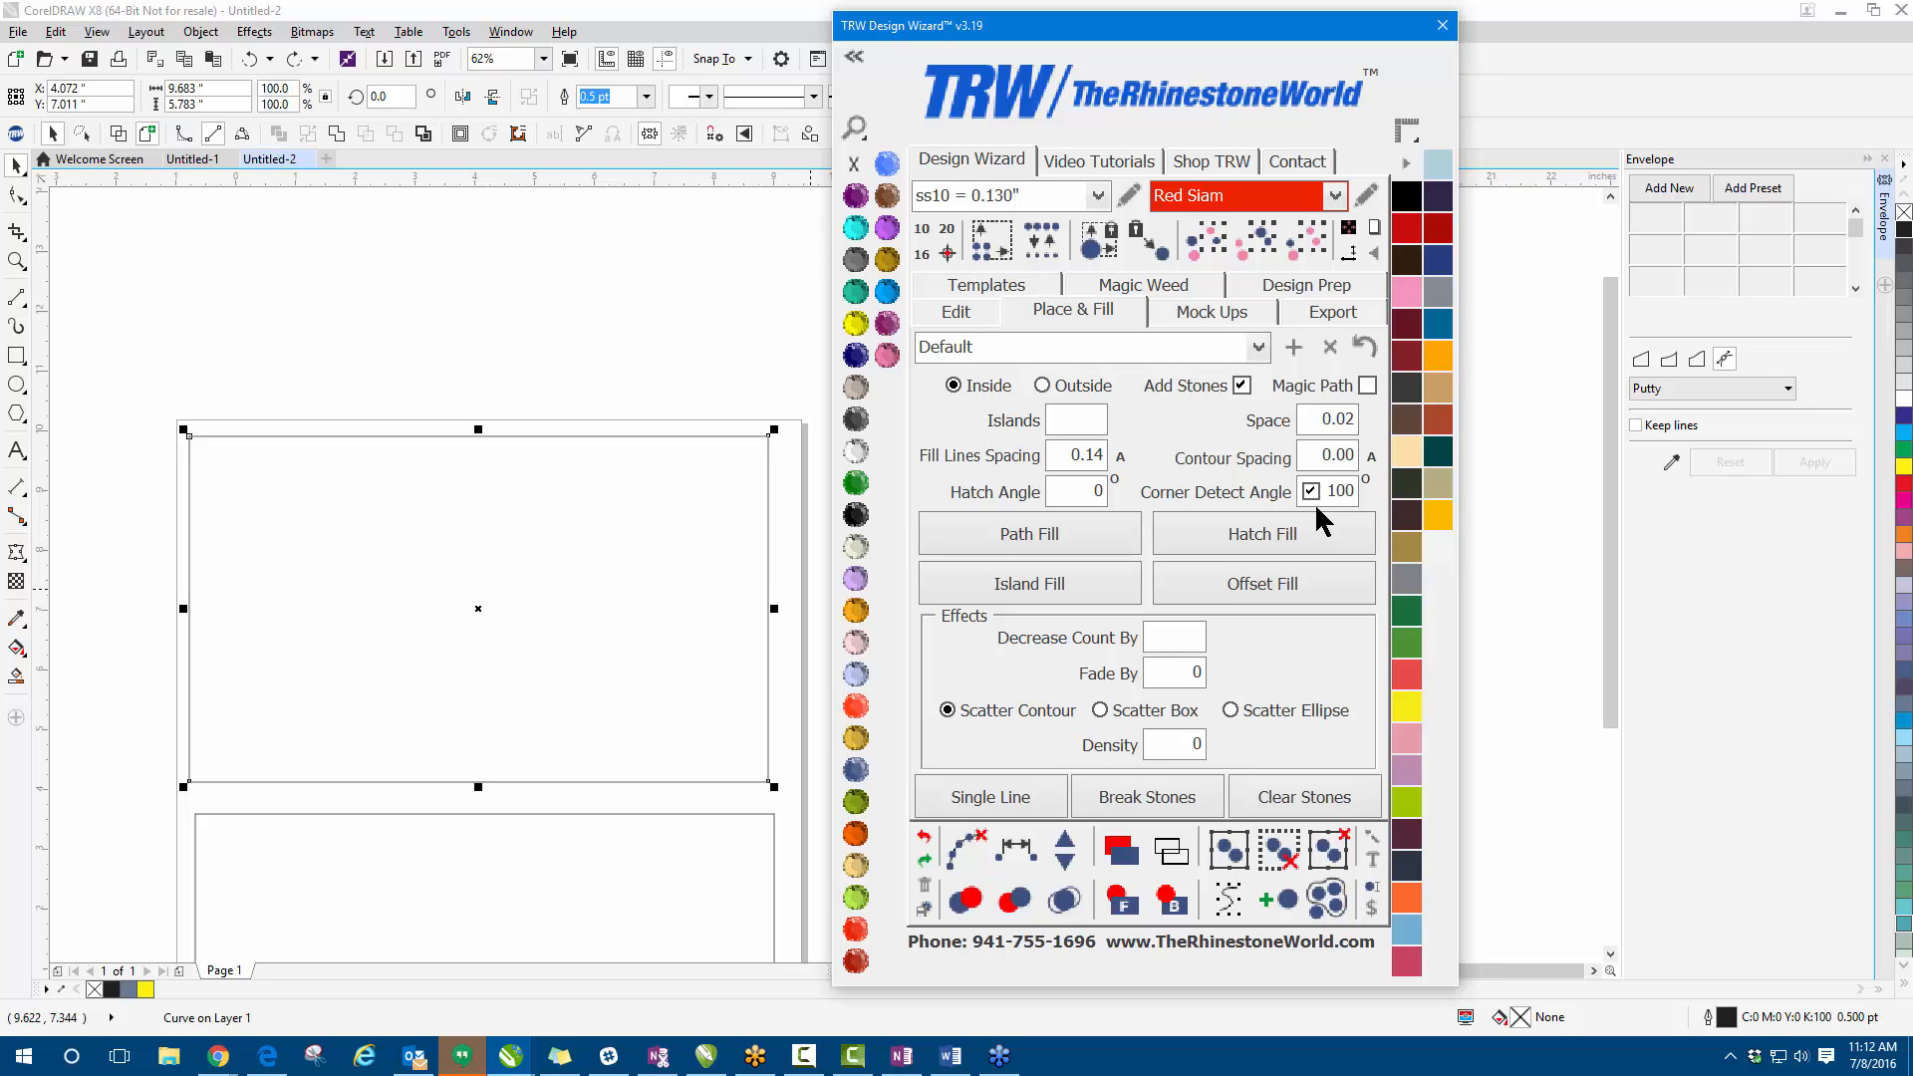
left_click(992, 582)
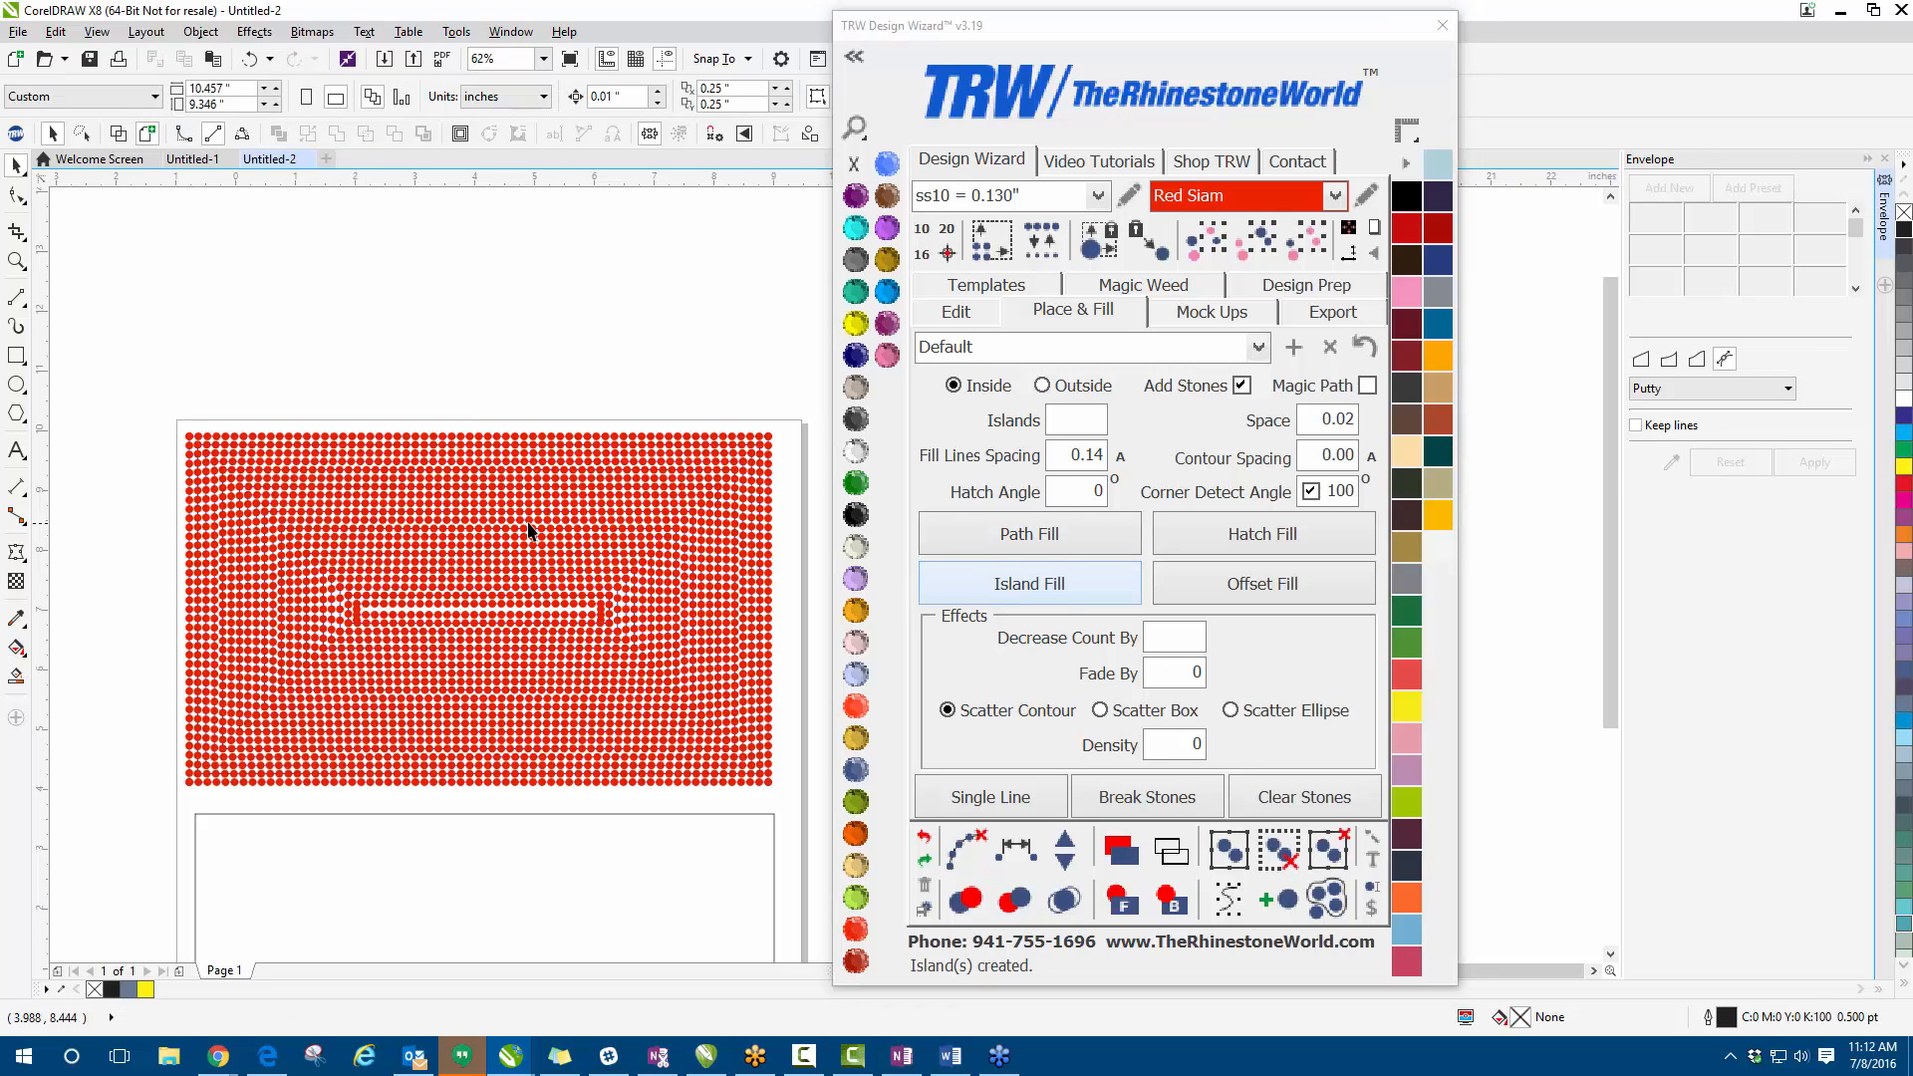
scroll(757, 490, "up", 2)
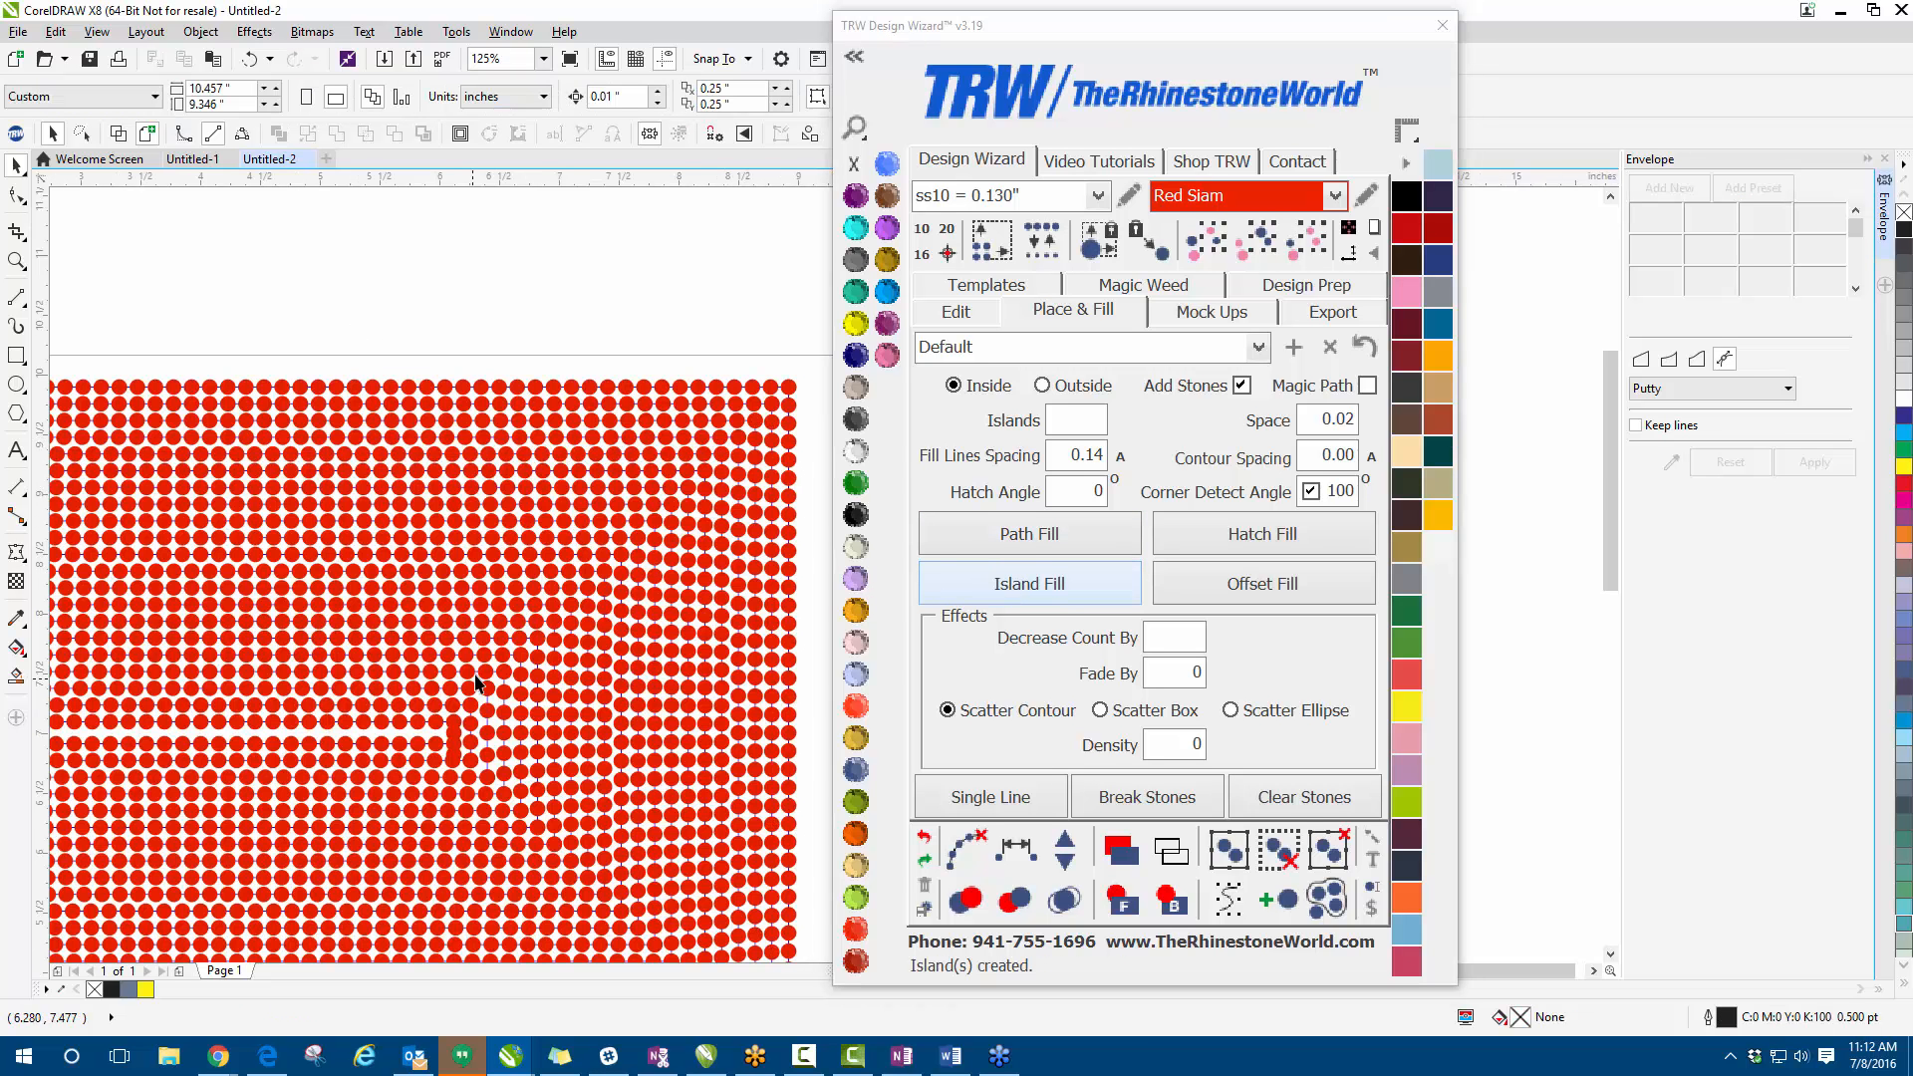
scroll(723, 443, "down", 2)
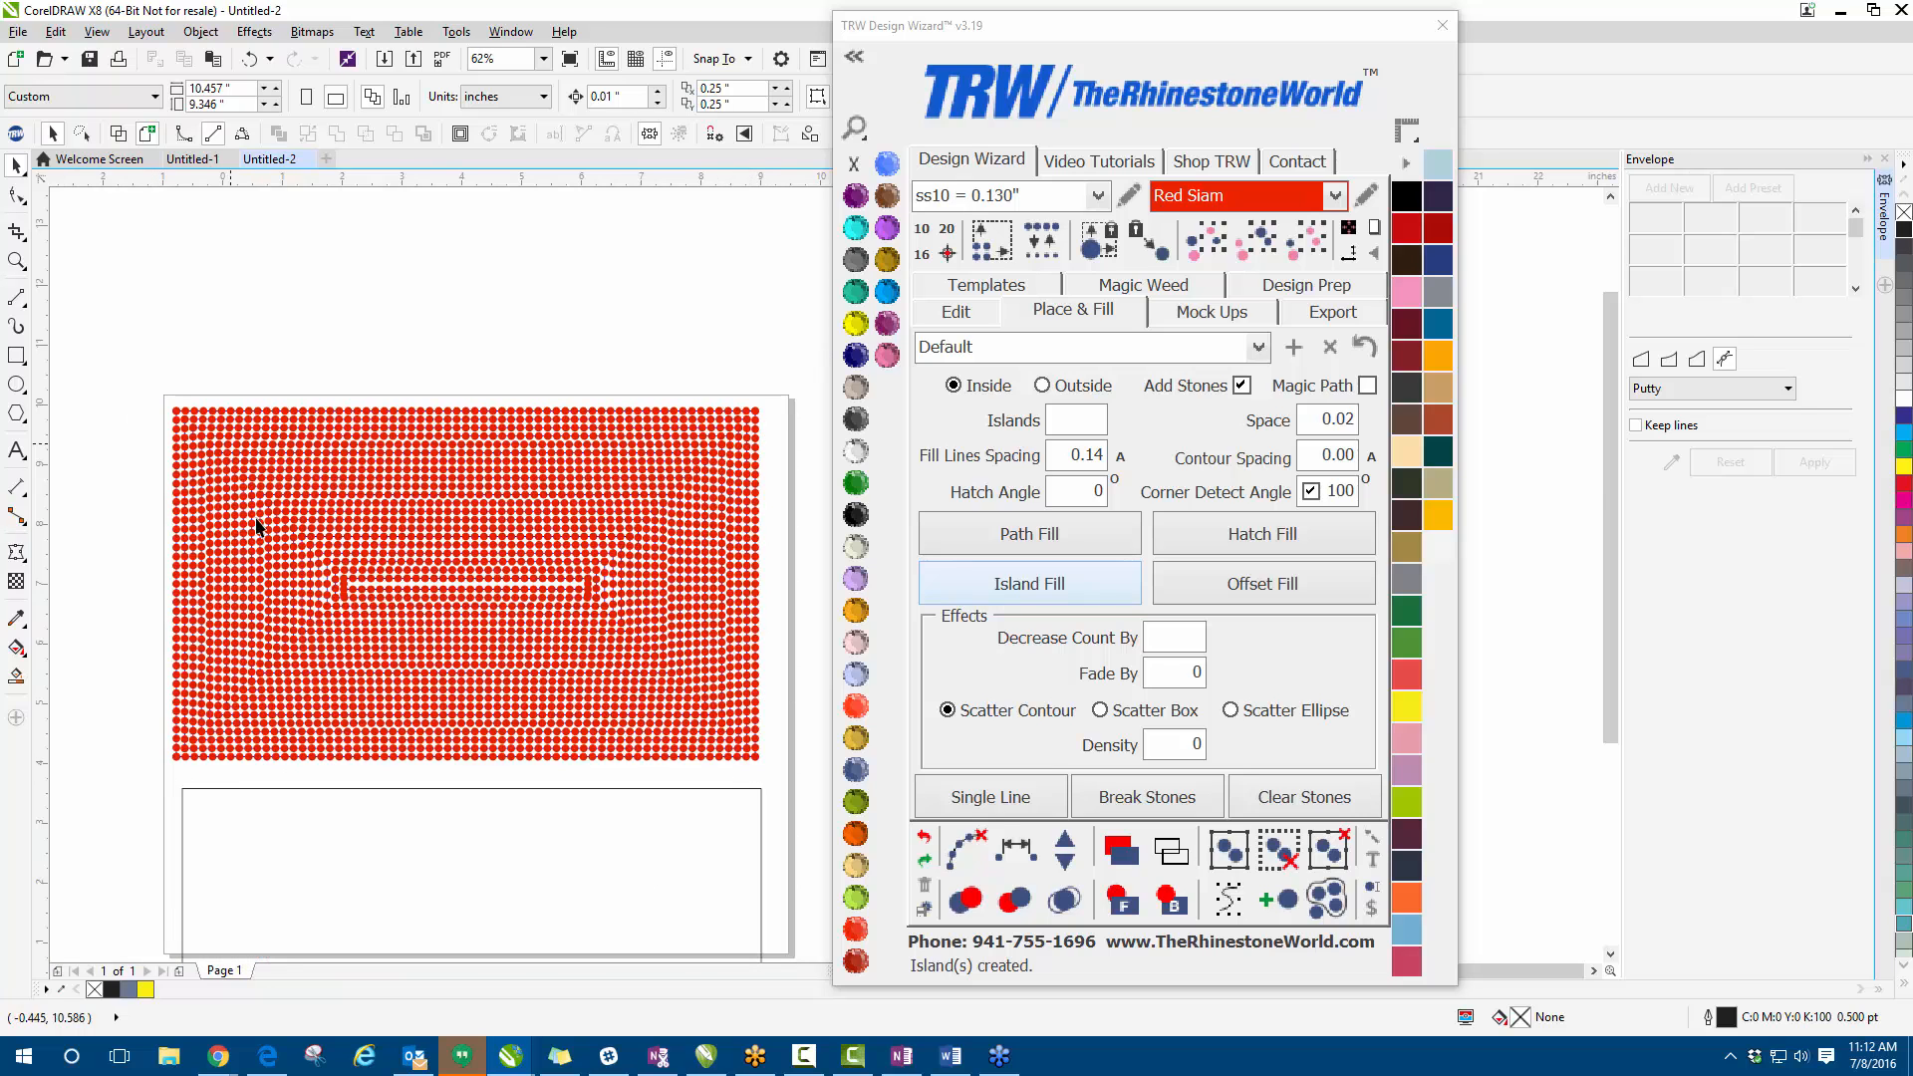
scroll(342, 578, "up", 2)
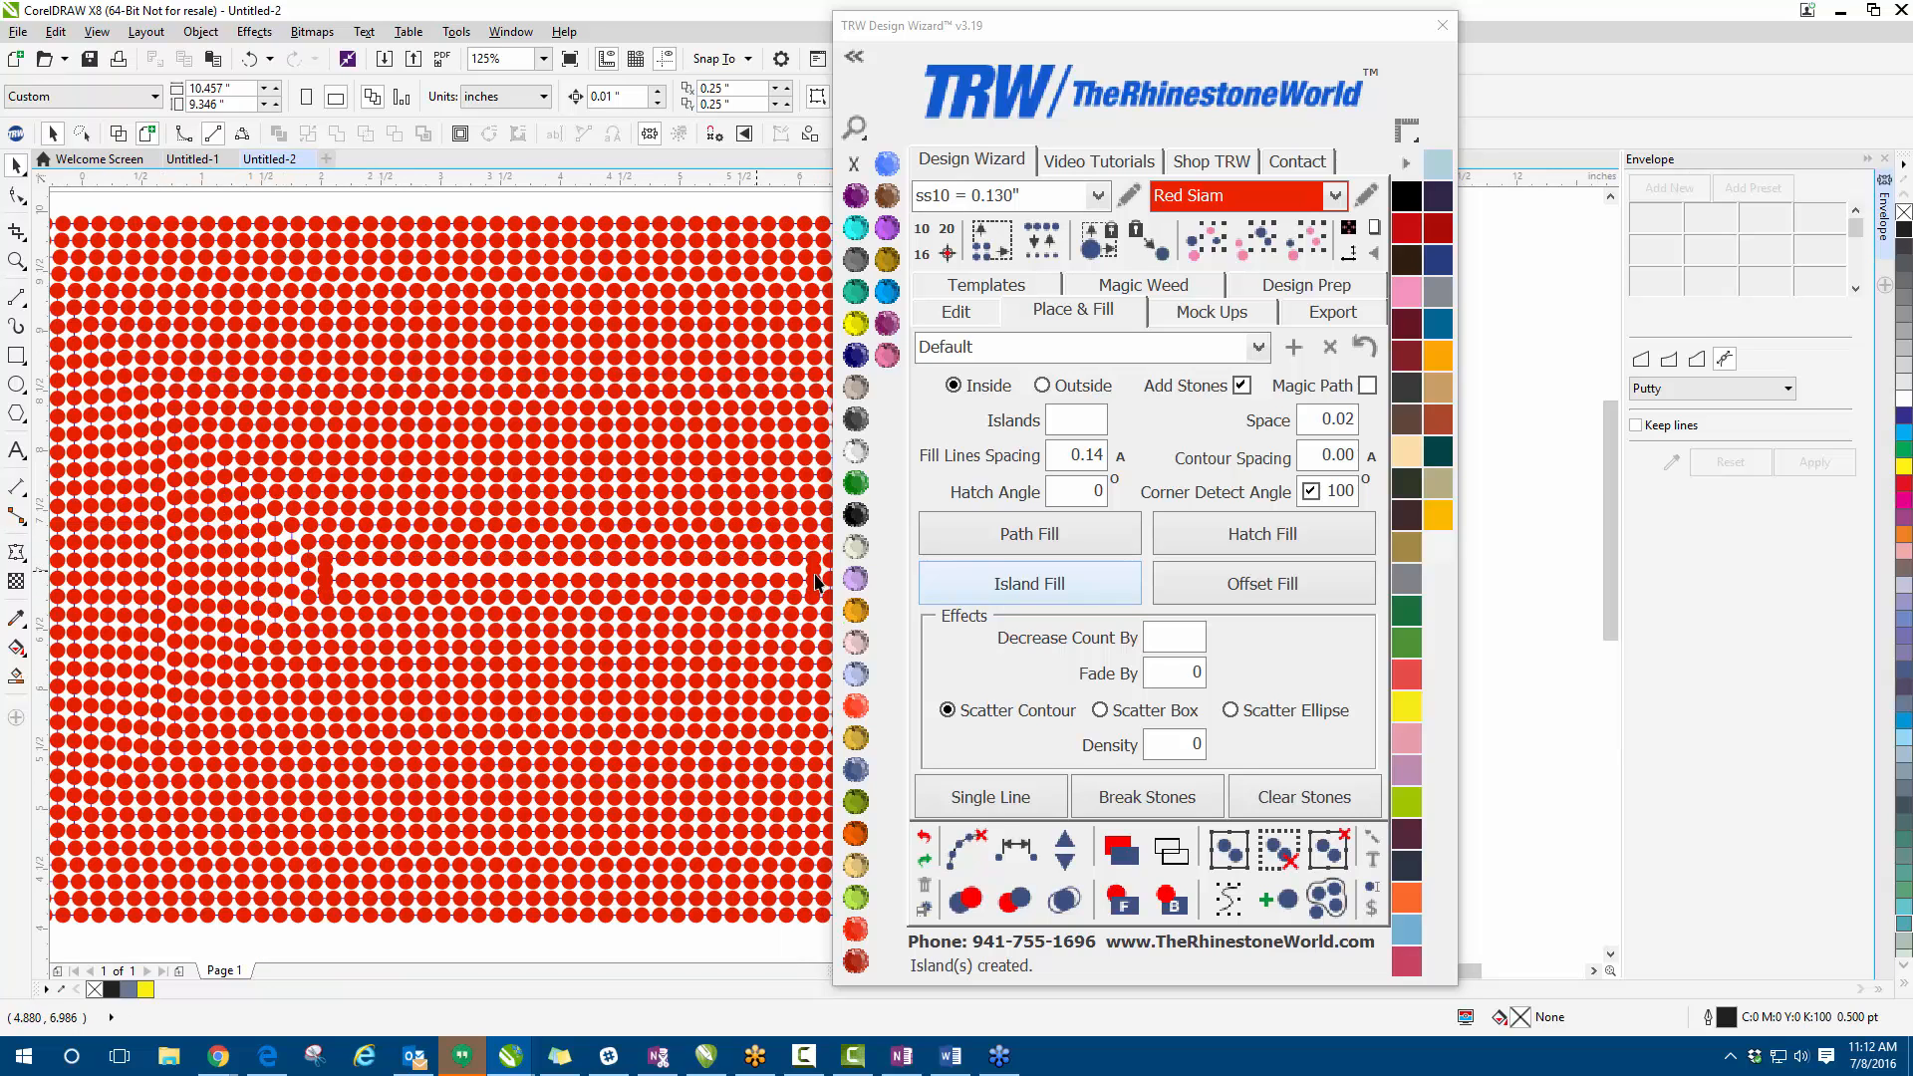
scroll(231, 520, "down", 2)
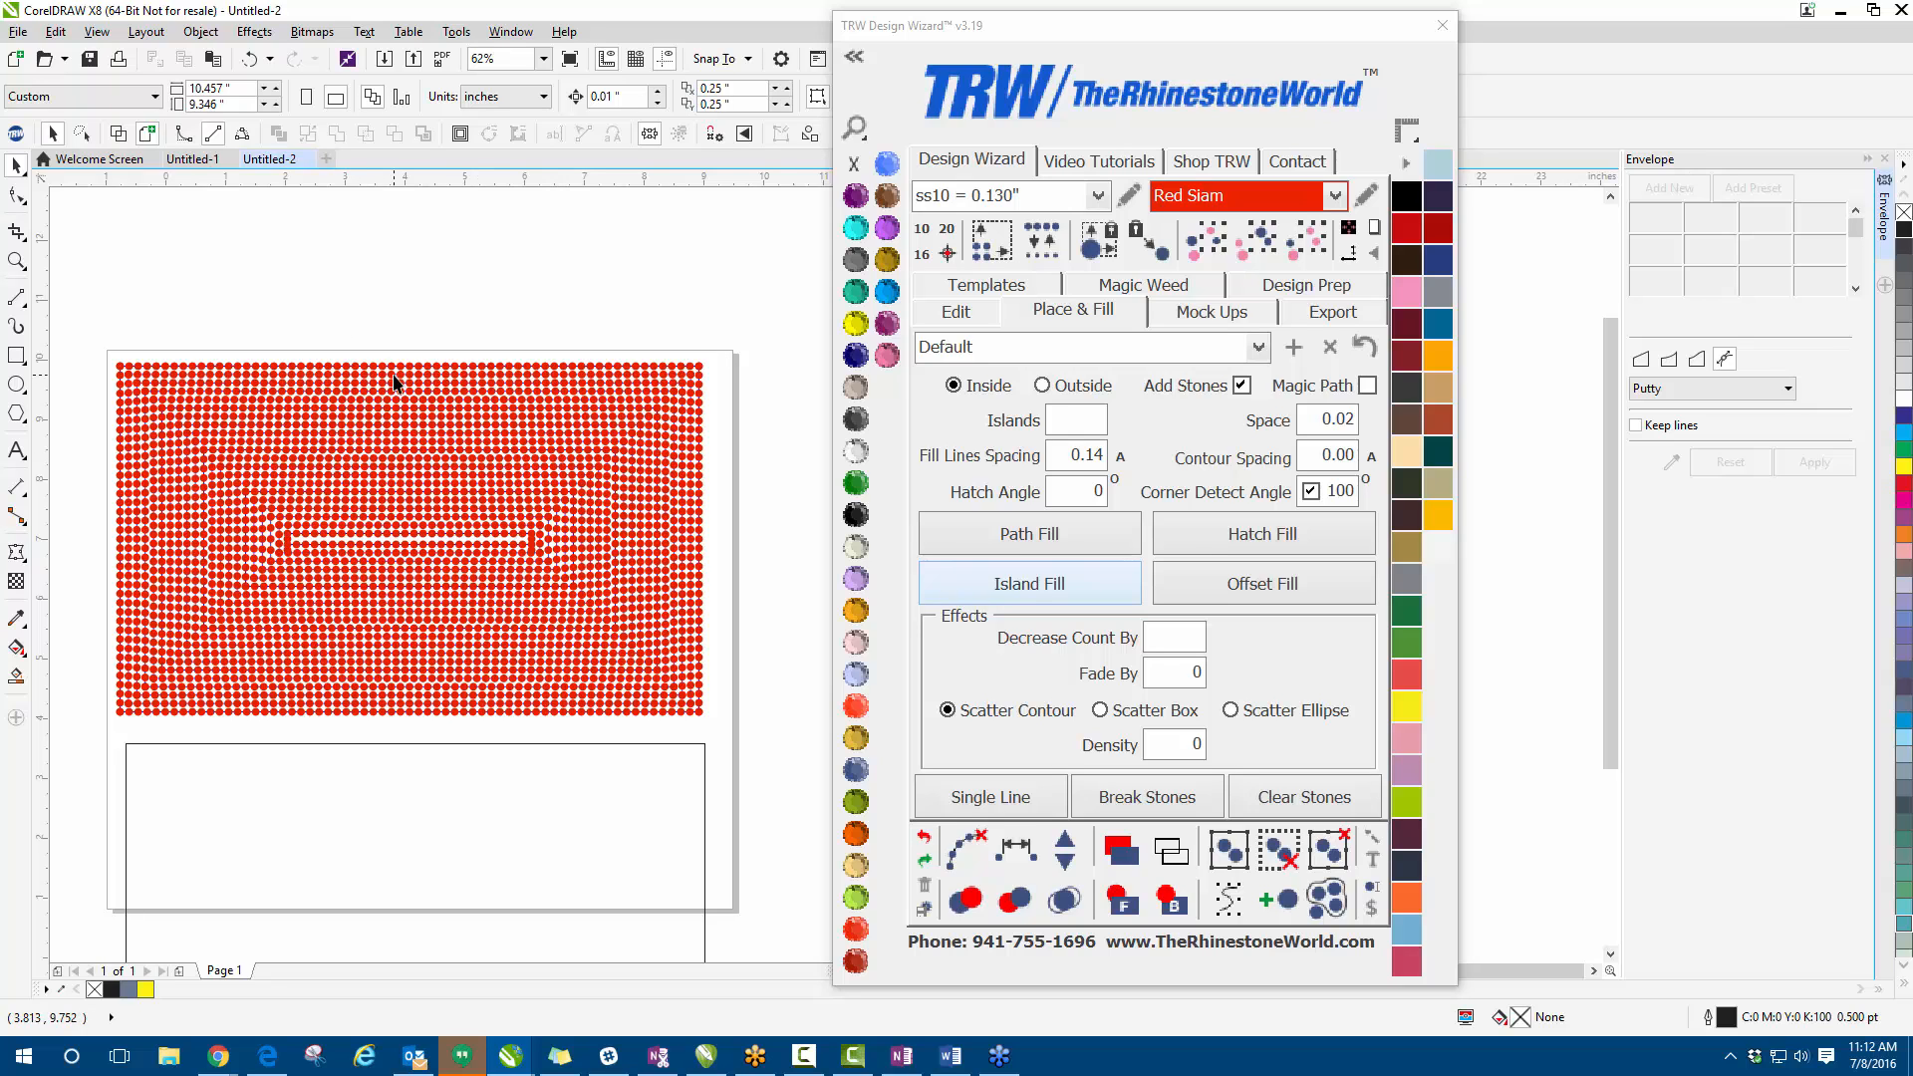
- Fill the lower rectangle with ss10 Red Siam stones using Hatch Fill to compare it with the island fill above
scroll(394, 375, "down", 2)
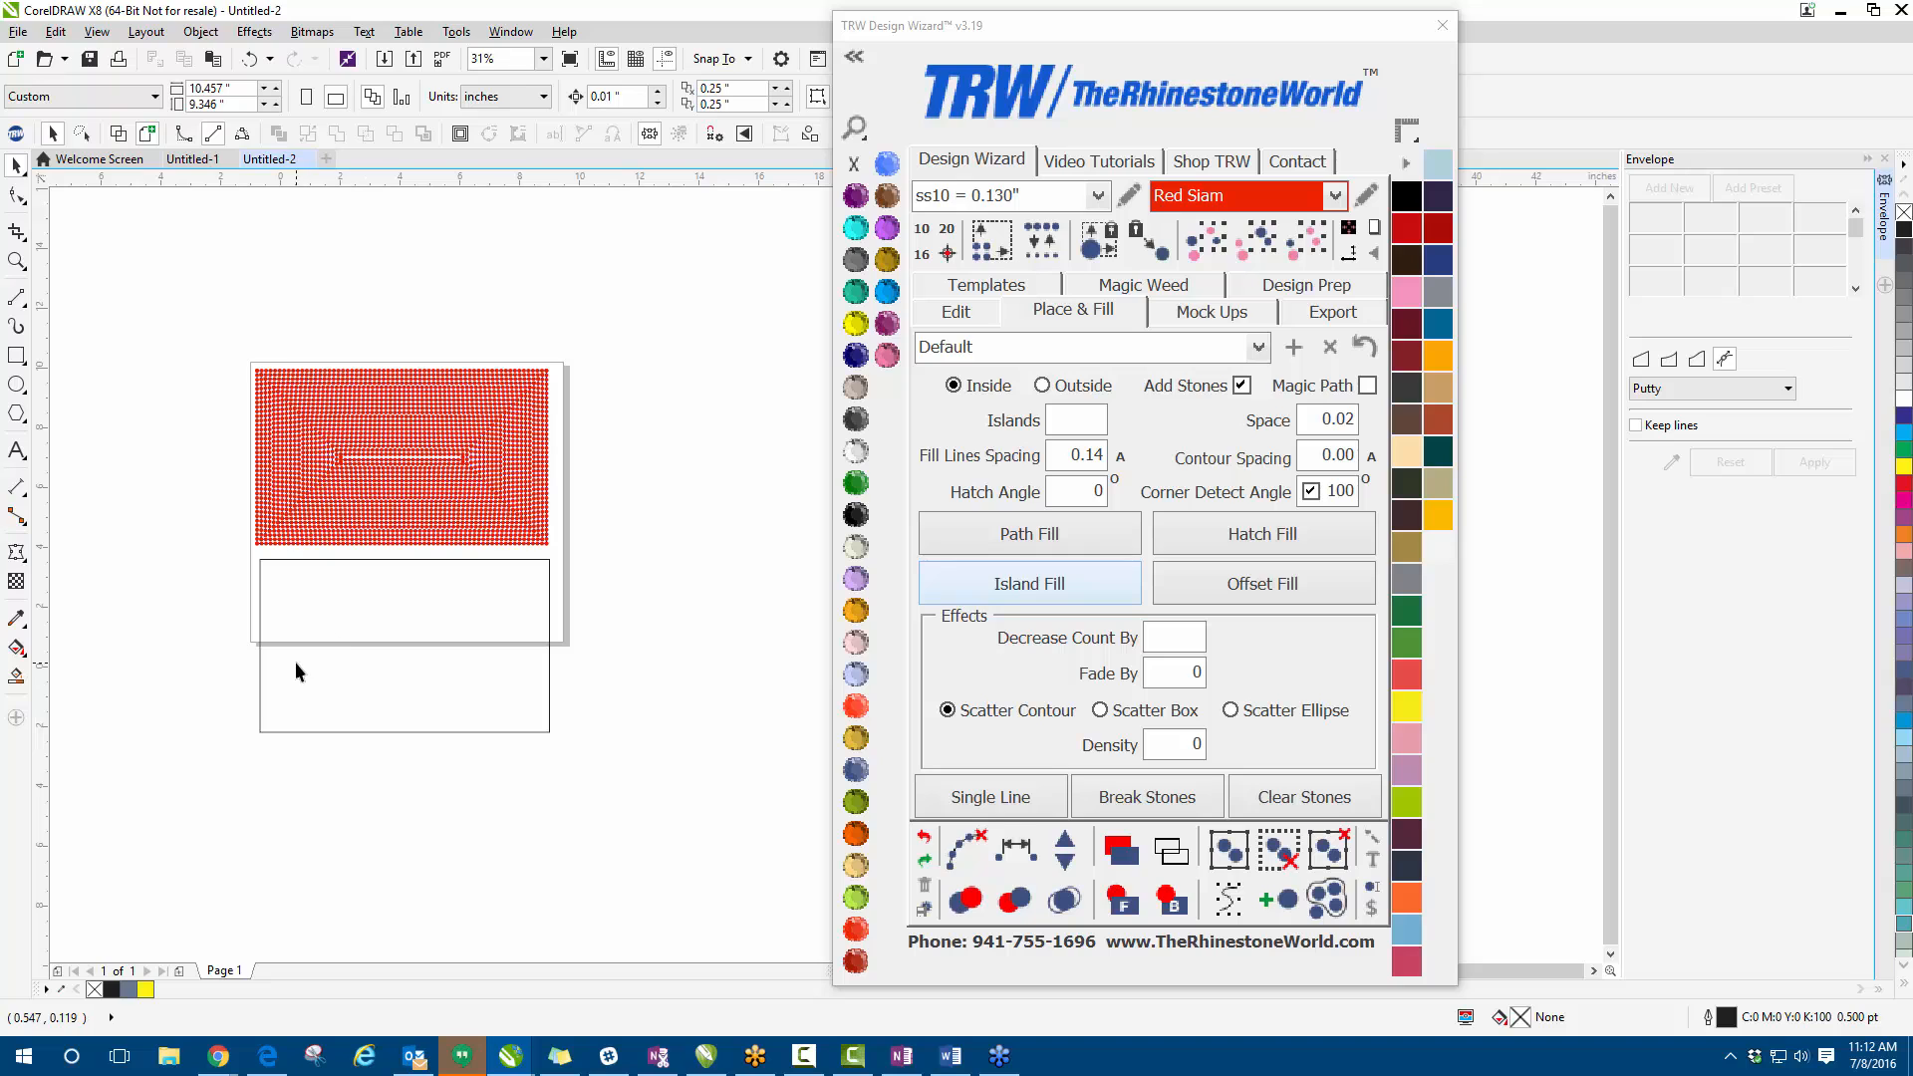
left_click(463, 685)
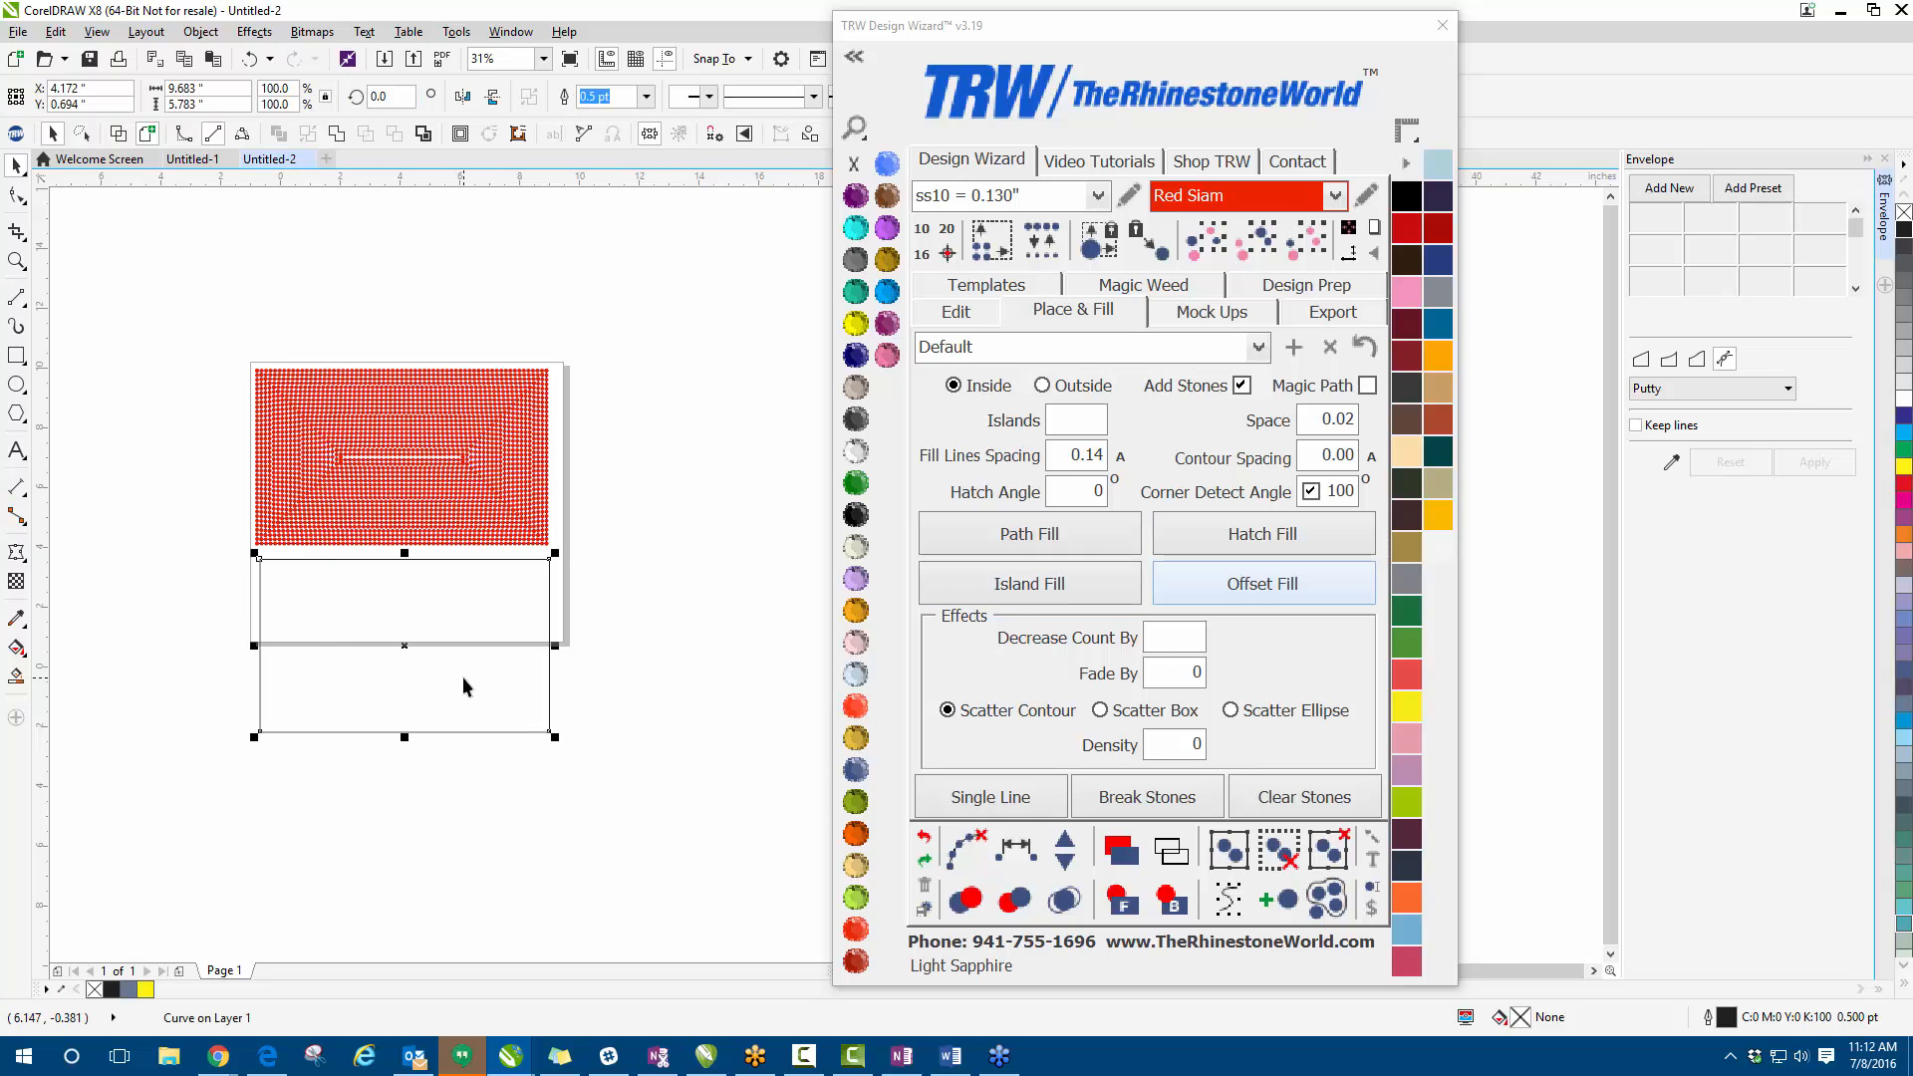
left_click(1227, 538)
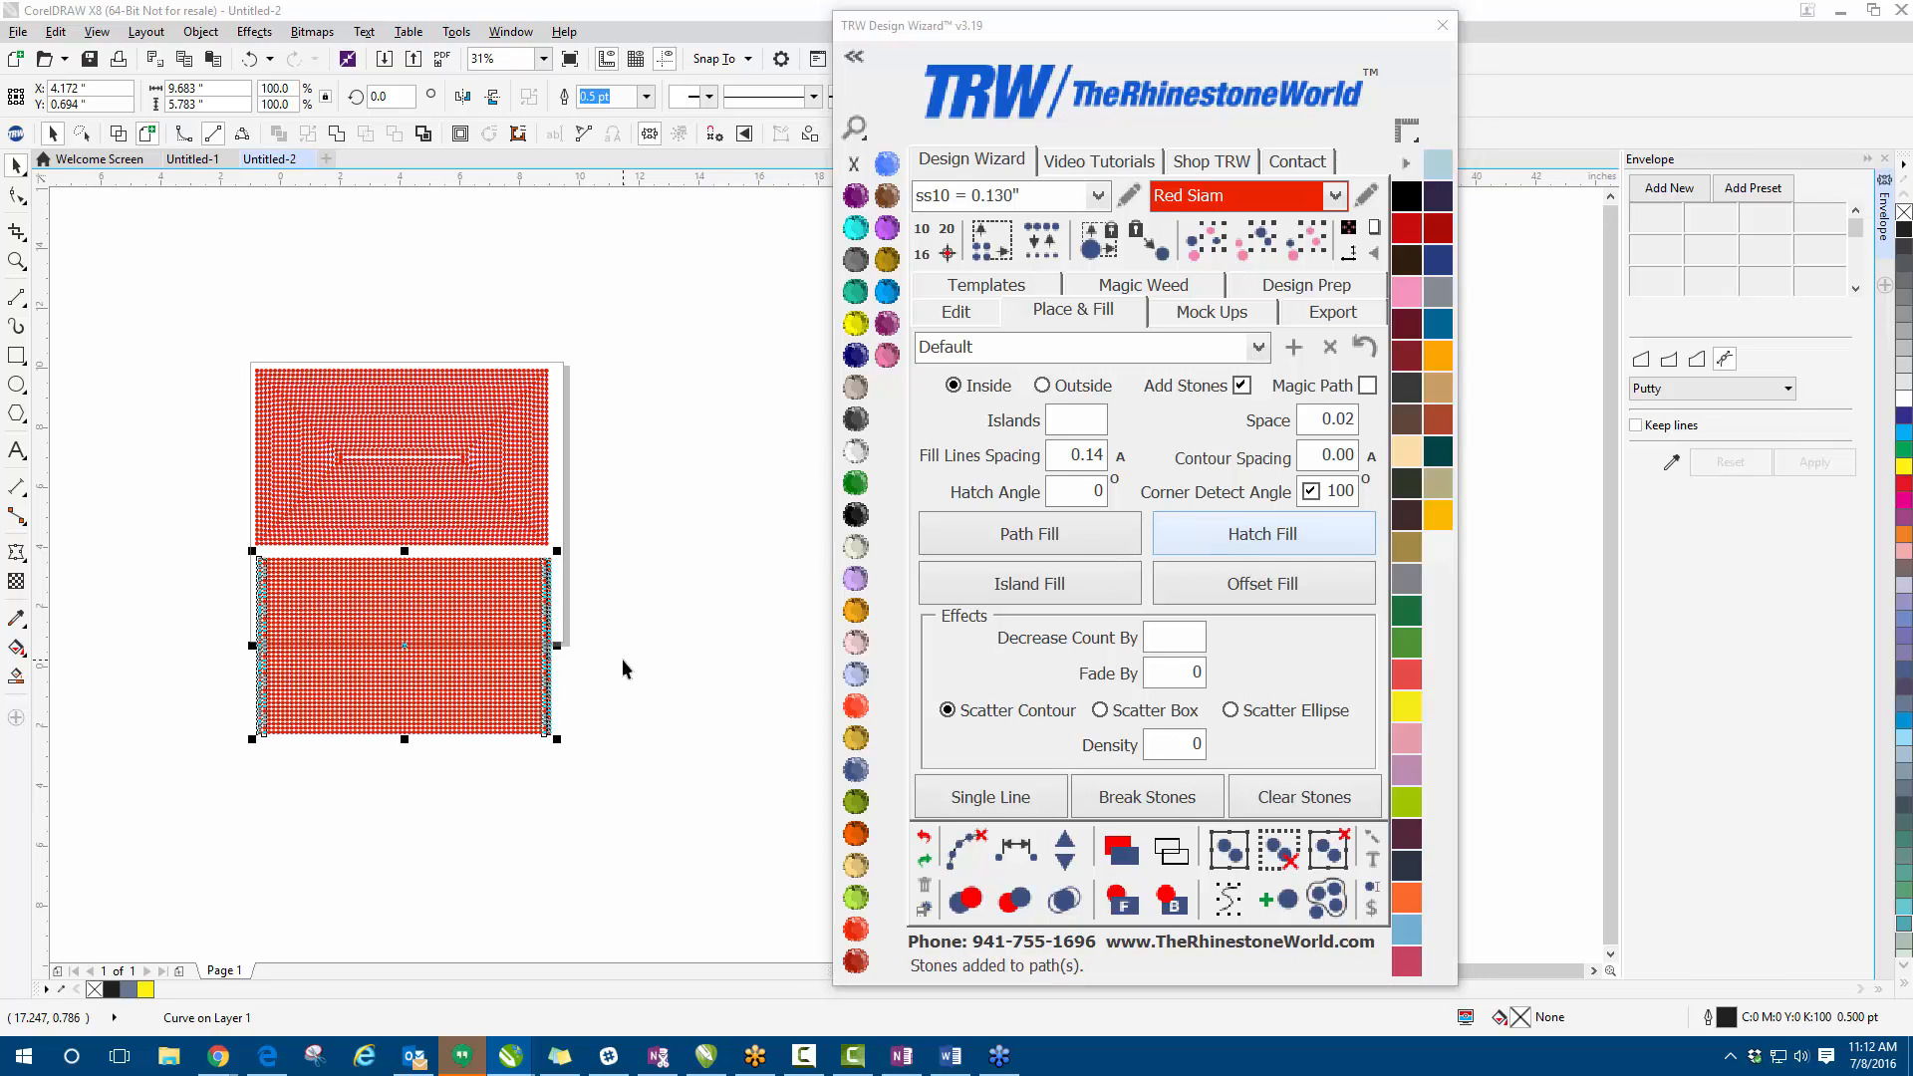
scroll(417, 611, "up", 1)
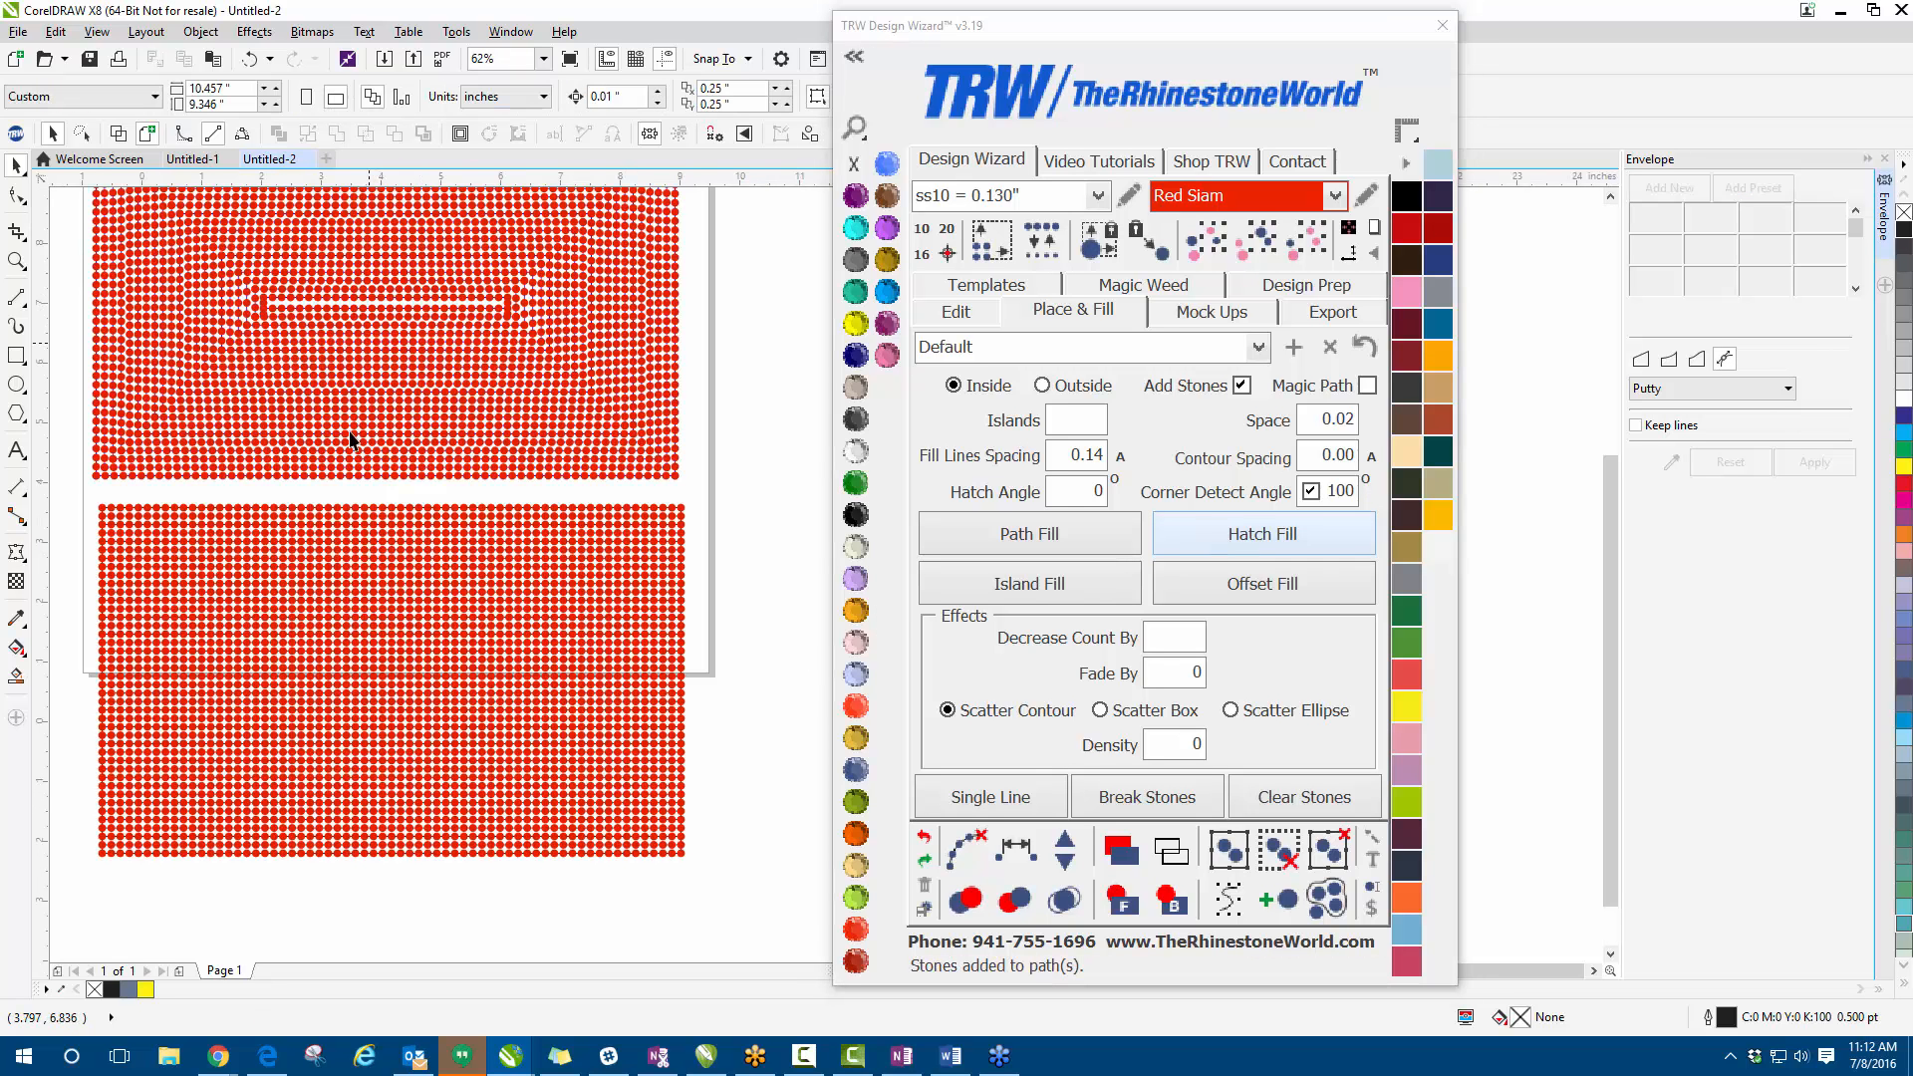
scroll(297, 547, "up", 1)
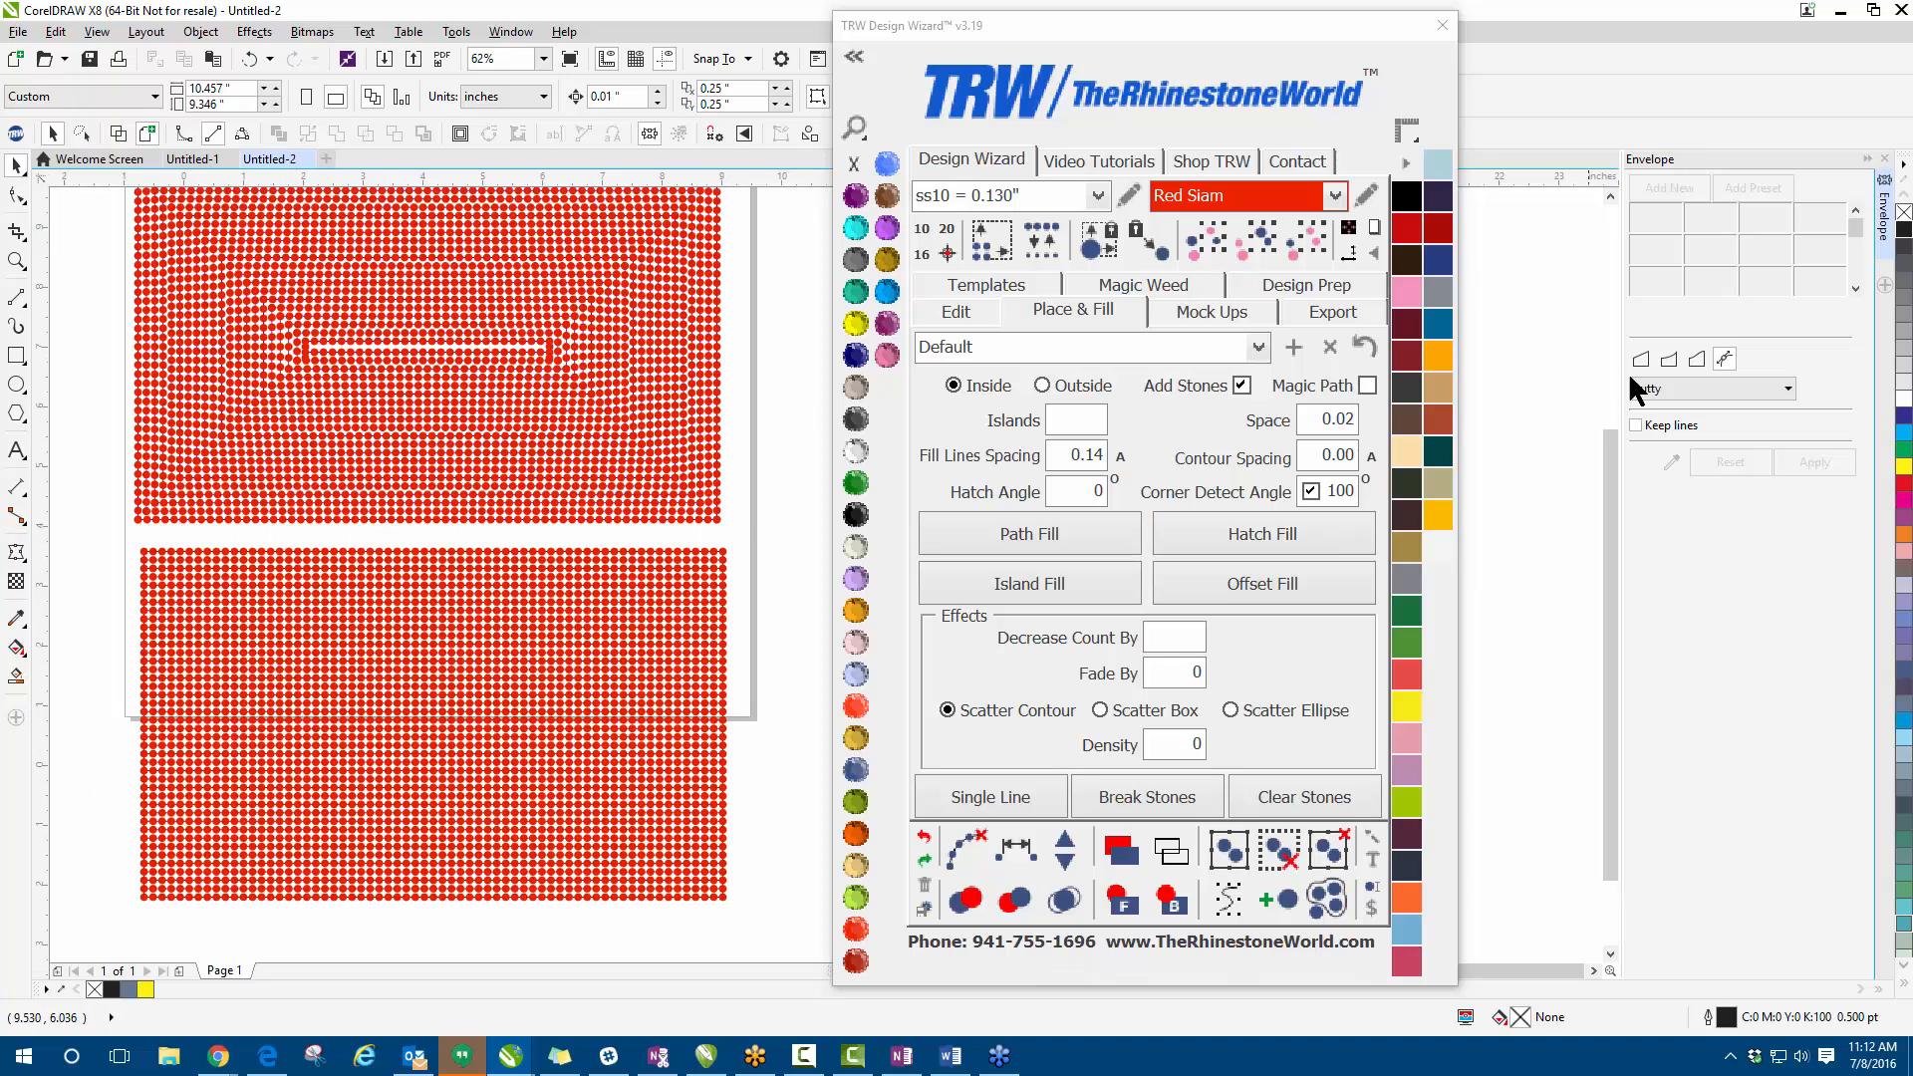
- Delete the upper island-filled rectangle, including all of its stones
mouse_move(1618, 469)
left_mouse_down()
mouse_move(1613, 428)
mouse_move(1605, 448)
left_mouse_up()
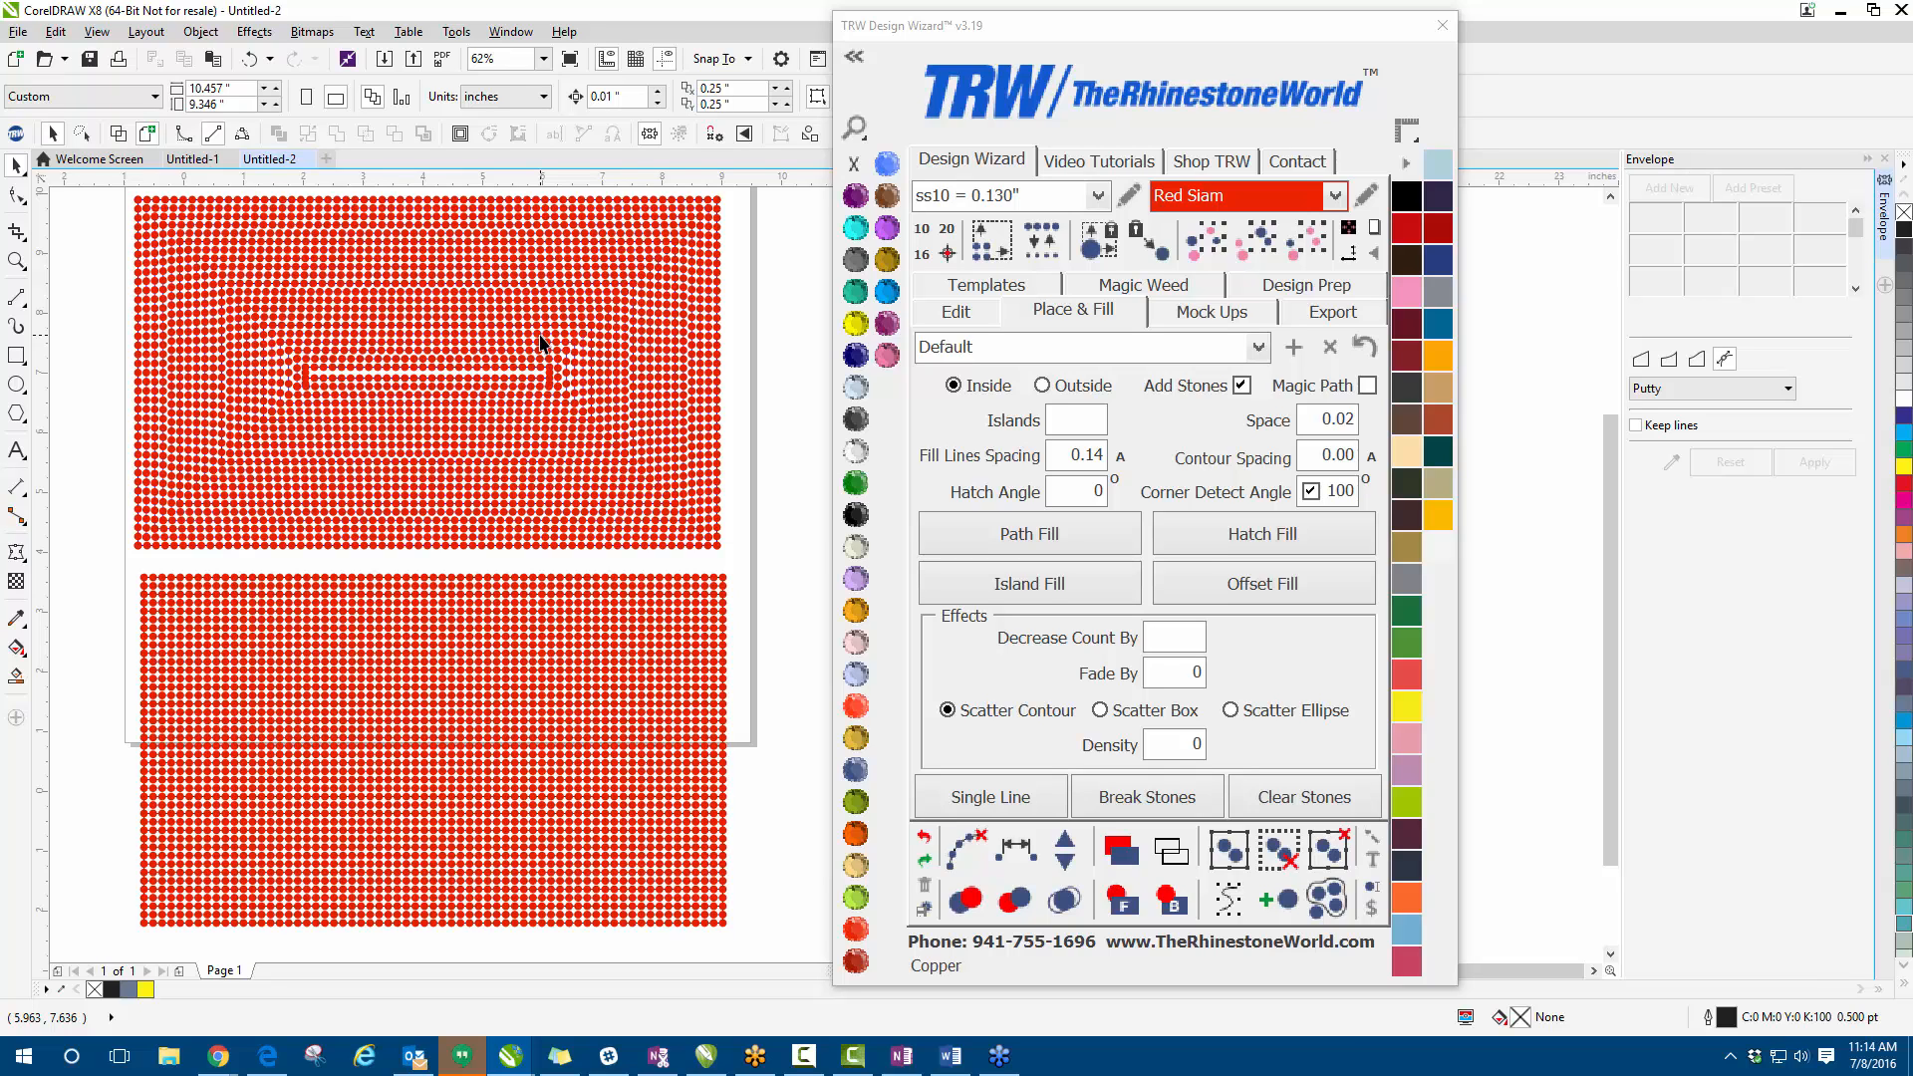
scroll(617, 498, "down", 2)
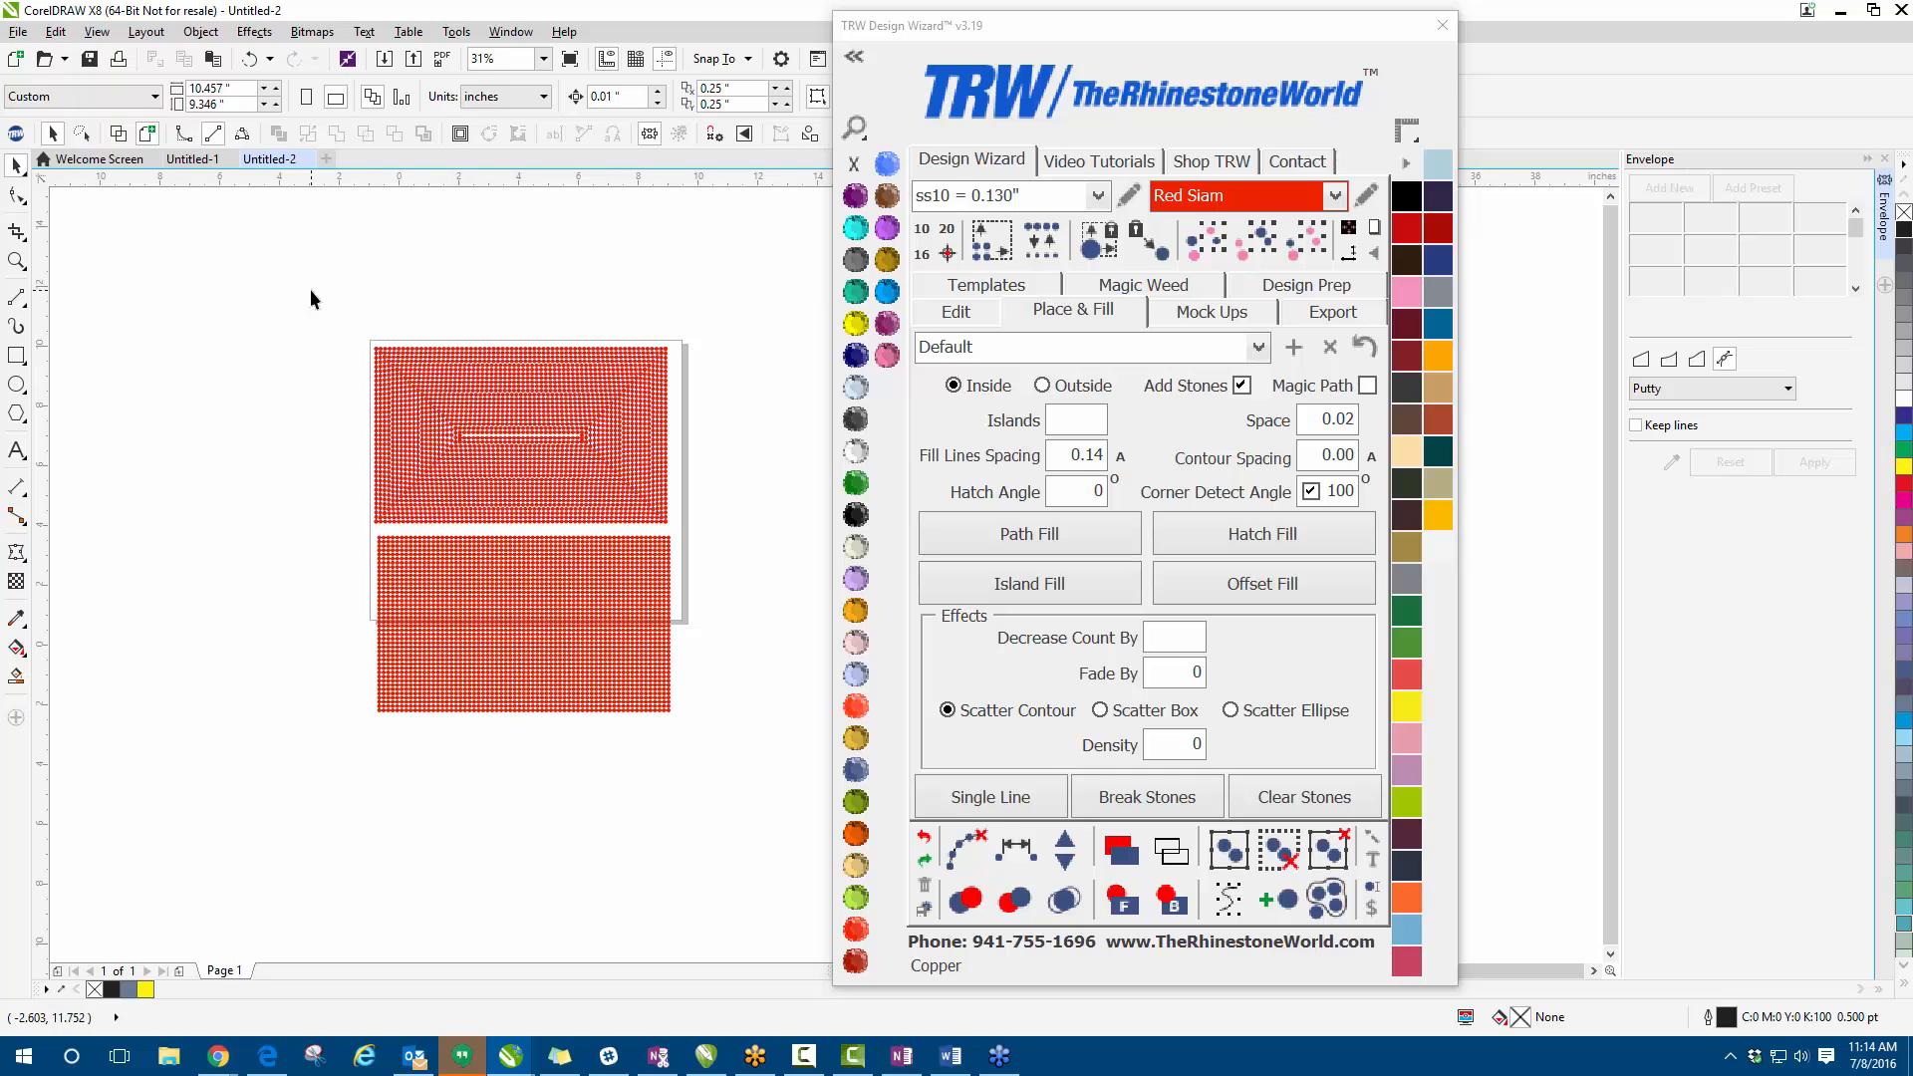
left_click_drag(311, 289, 800, 519)
key("Delete")
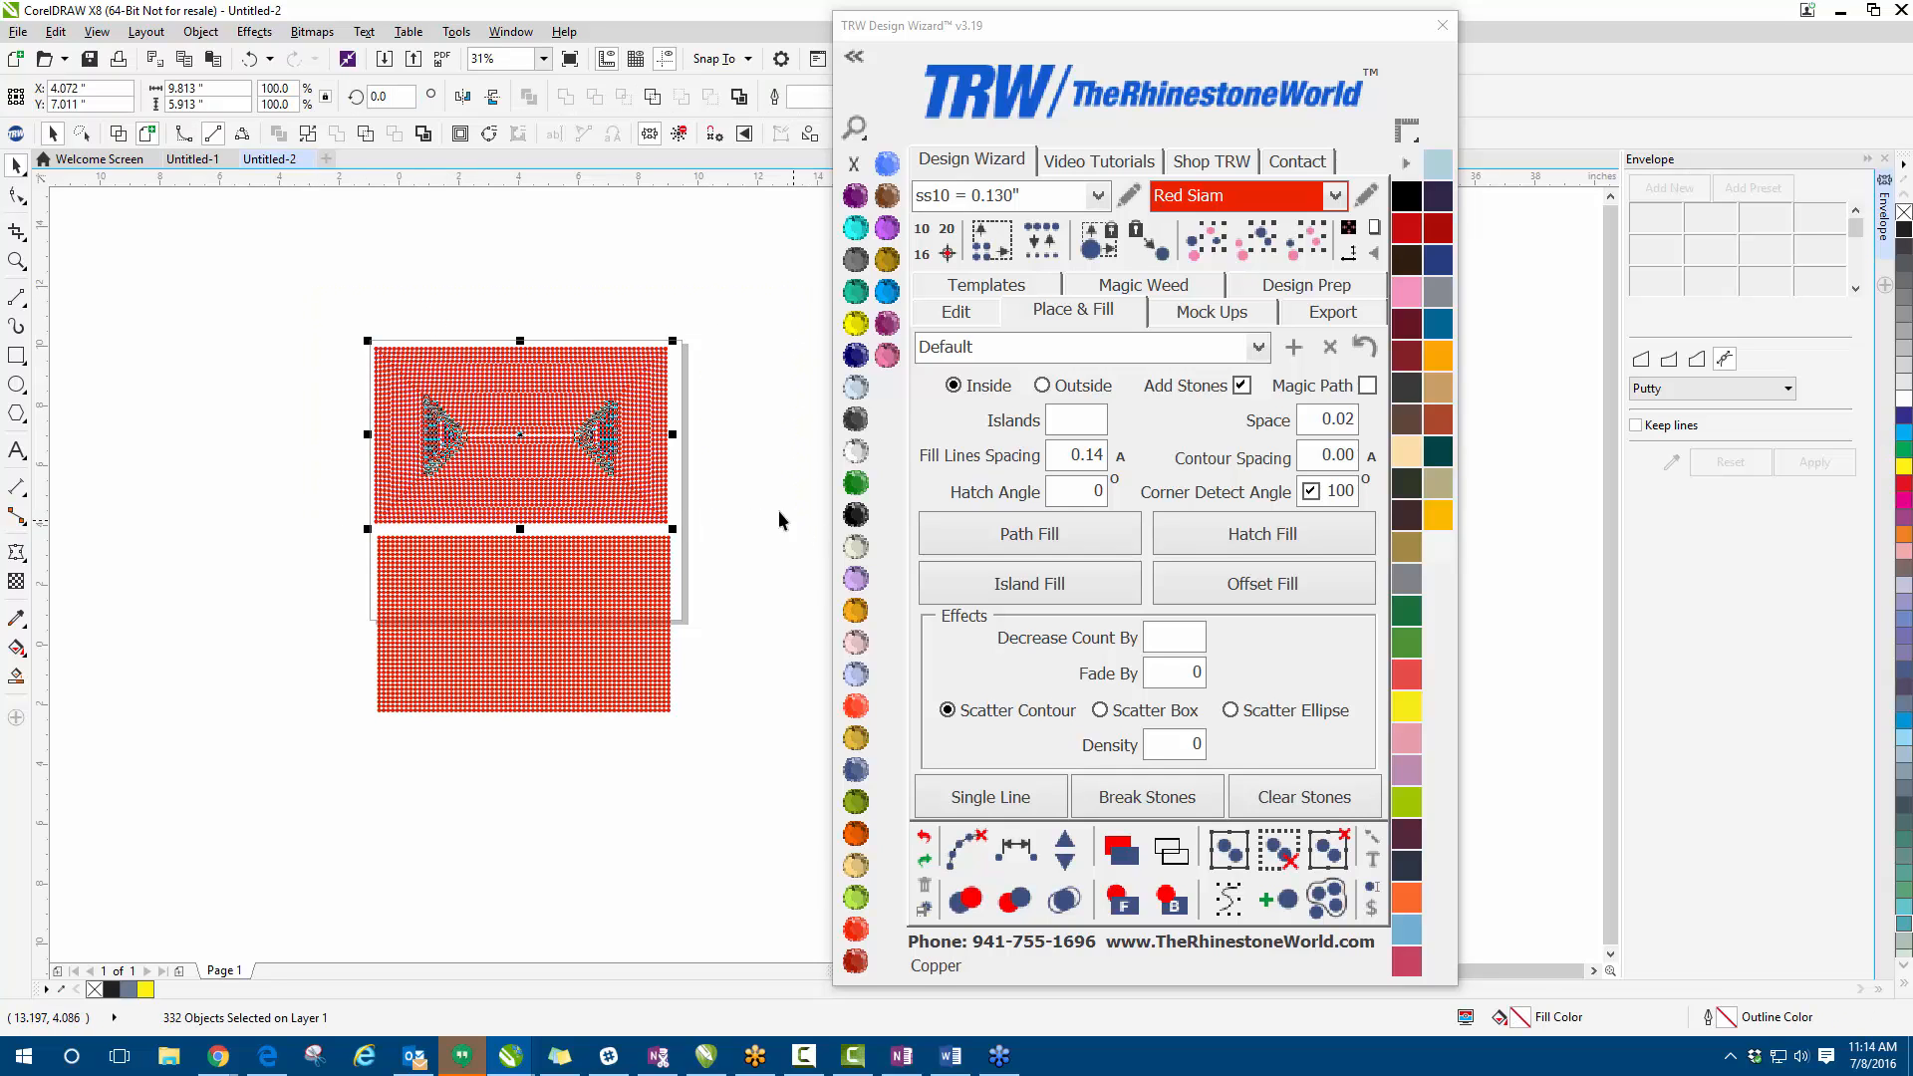
- Move the remaining hatch-filled rectangle up onto the page and shift the Design Wizard window aside to clear the drawing
left_click_drag(314, 478, 703, 756)
left_click_drag(517, 555, 493, 494)
scroll(572, 425, "up", 2)
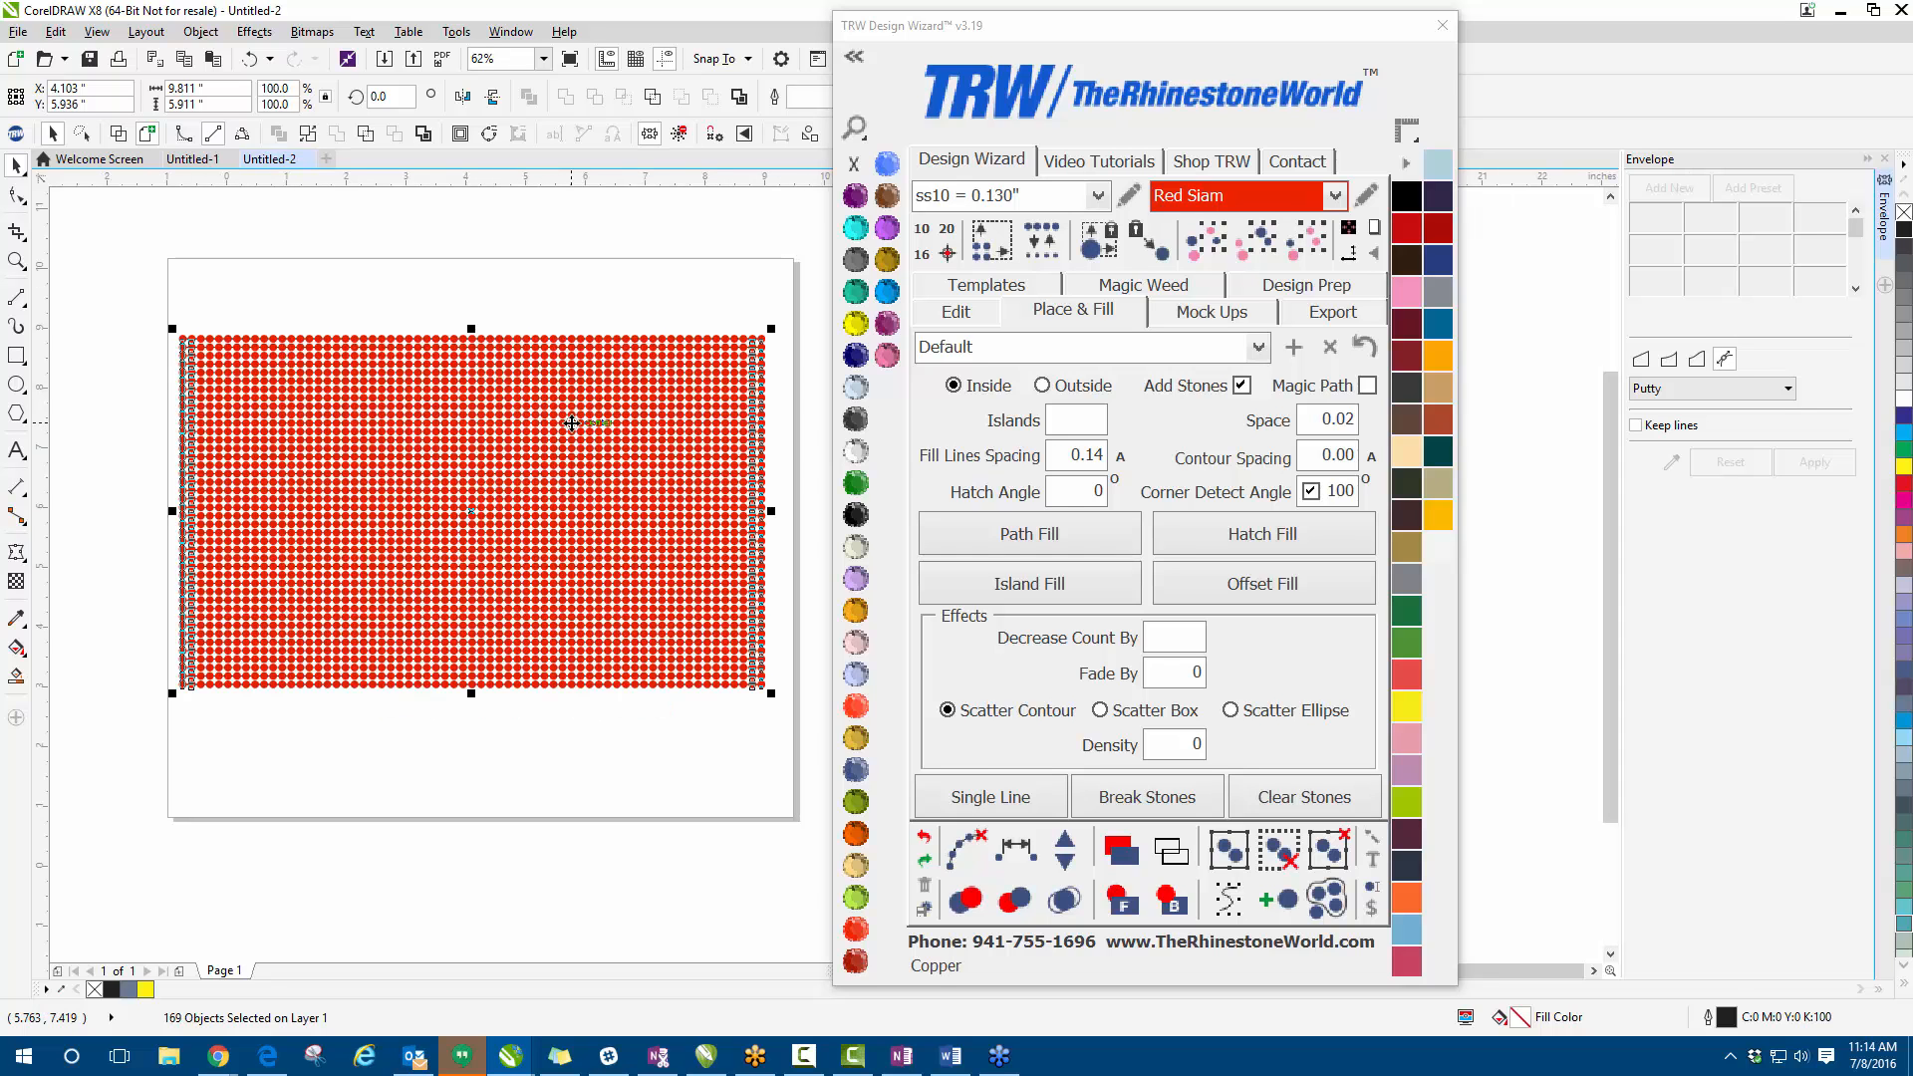
left_click_drag(1074, 30, 1237, 20)
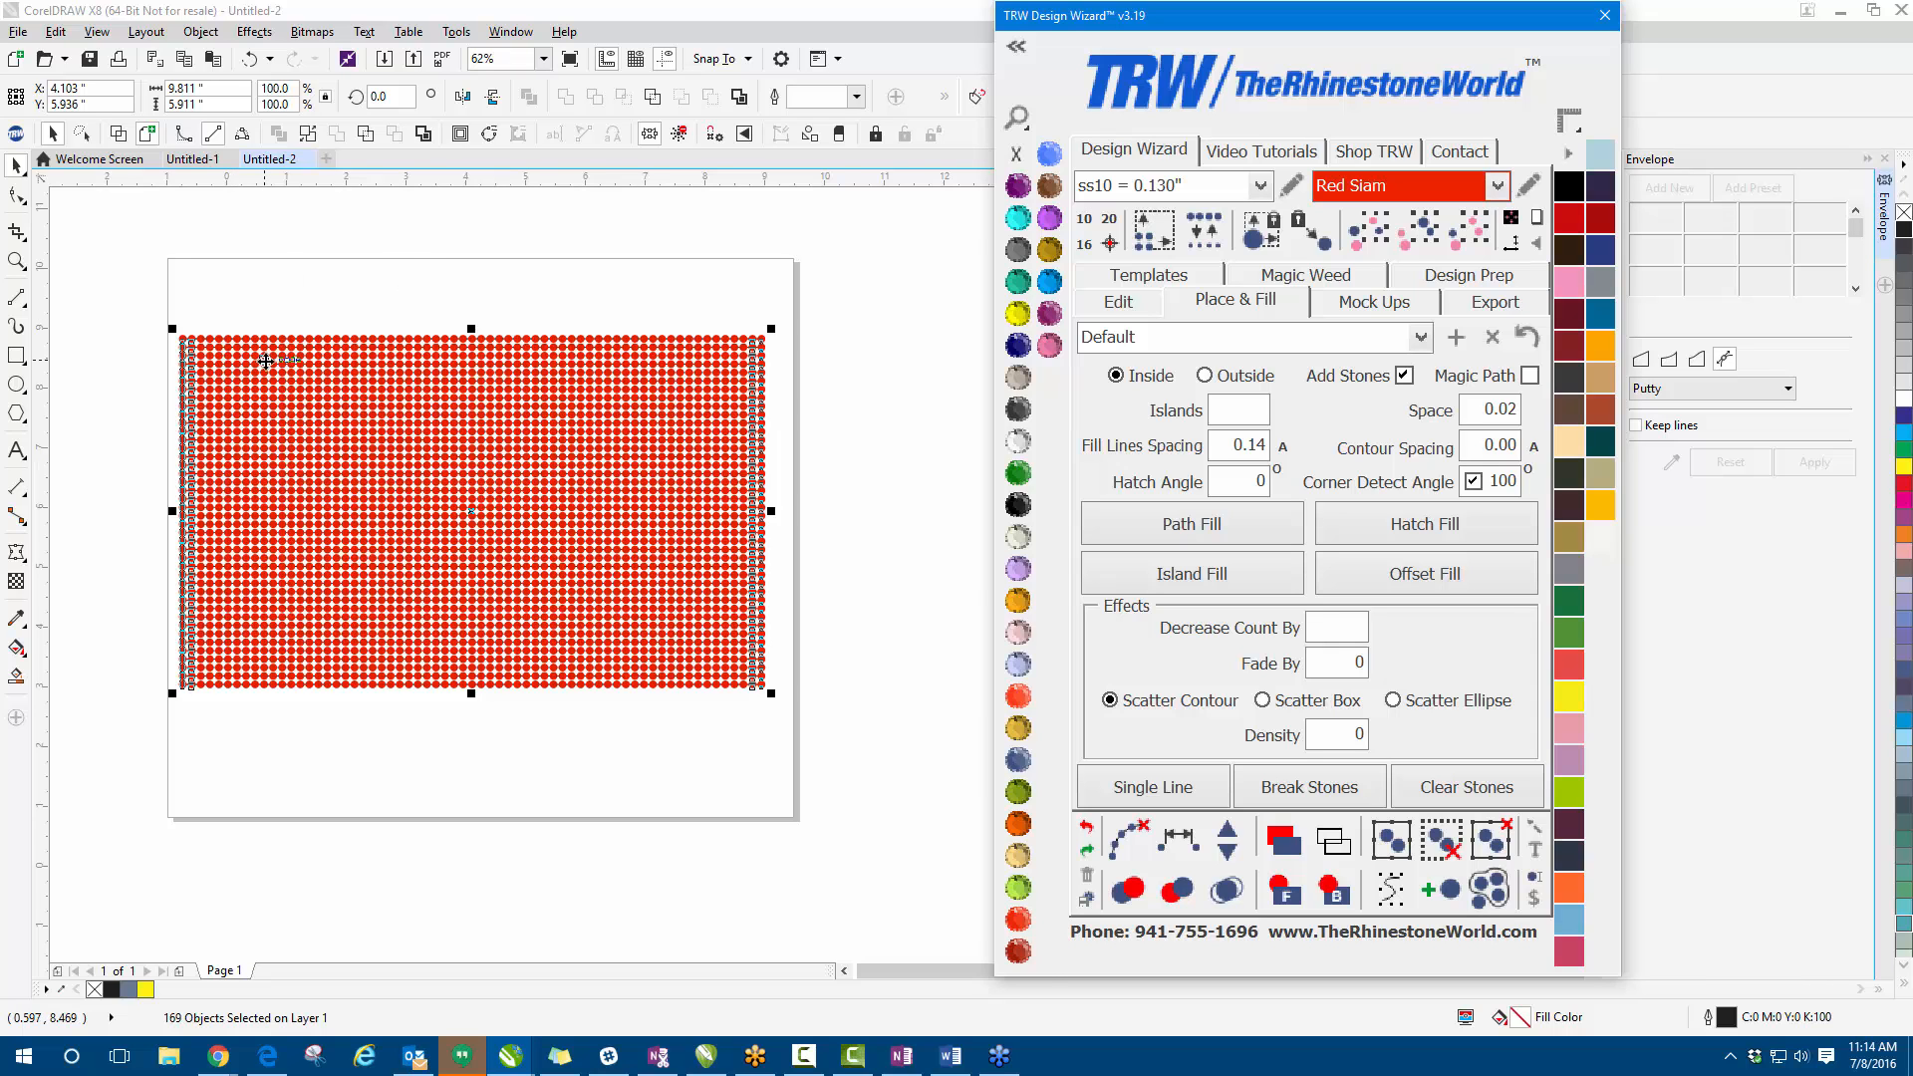
- Switch the drawing display to wireframe view
scroll(265, 360, "up", 2)
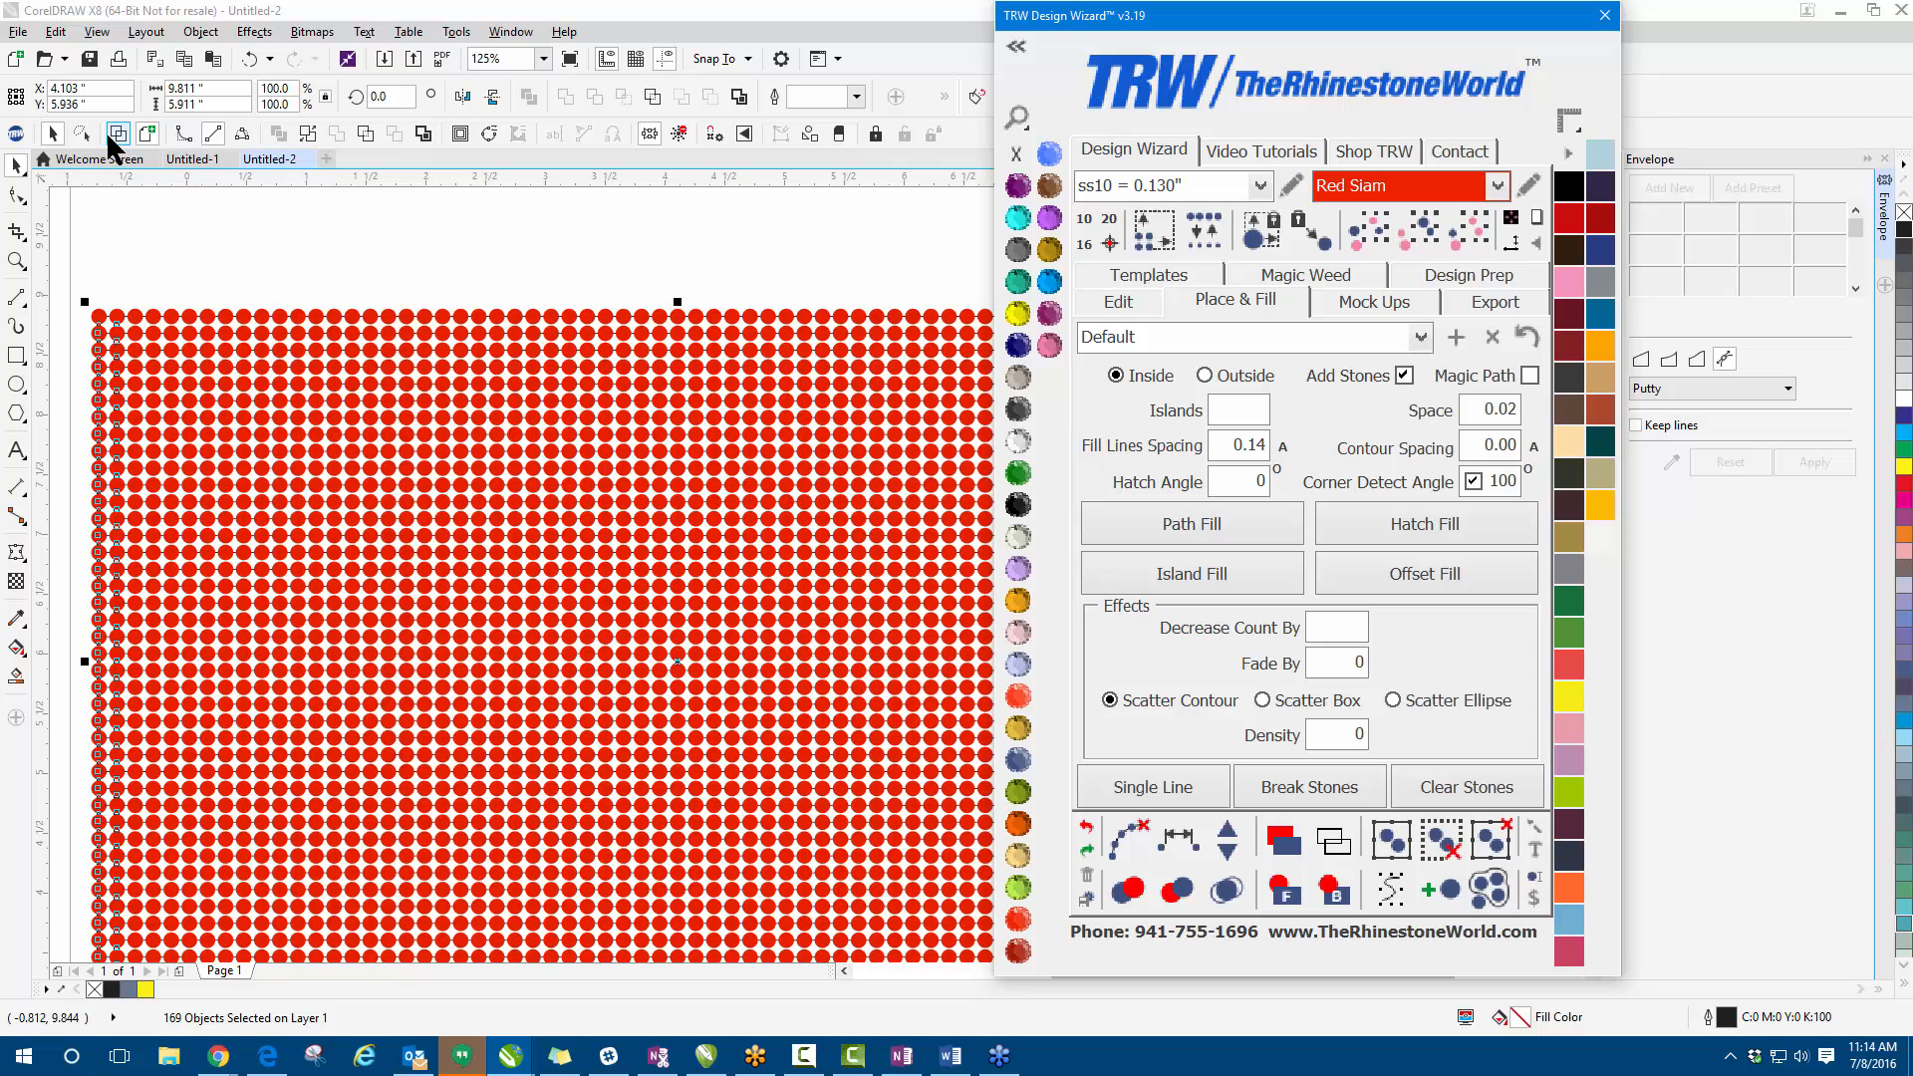
left_click(95, 33)
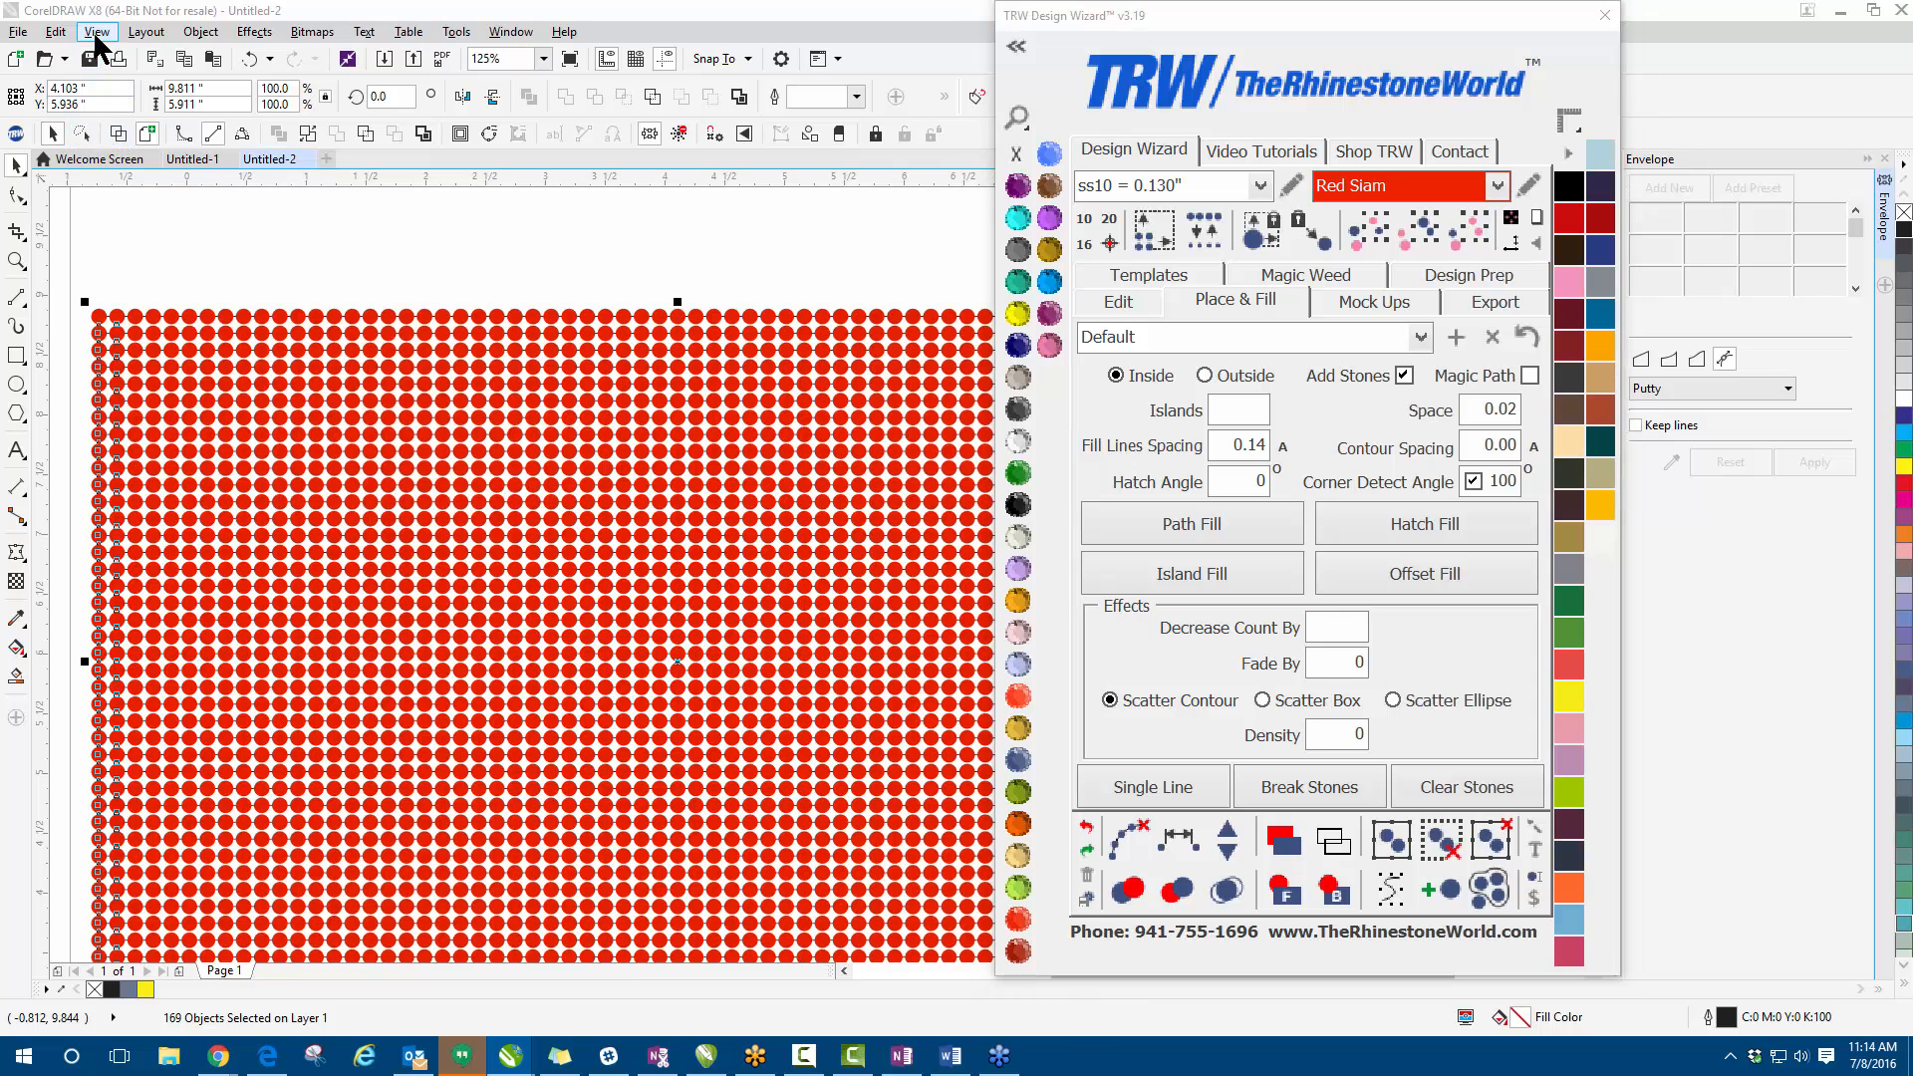
left_click(155, 95)
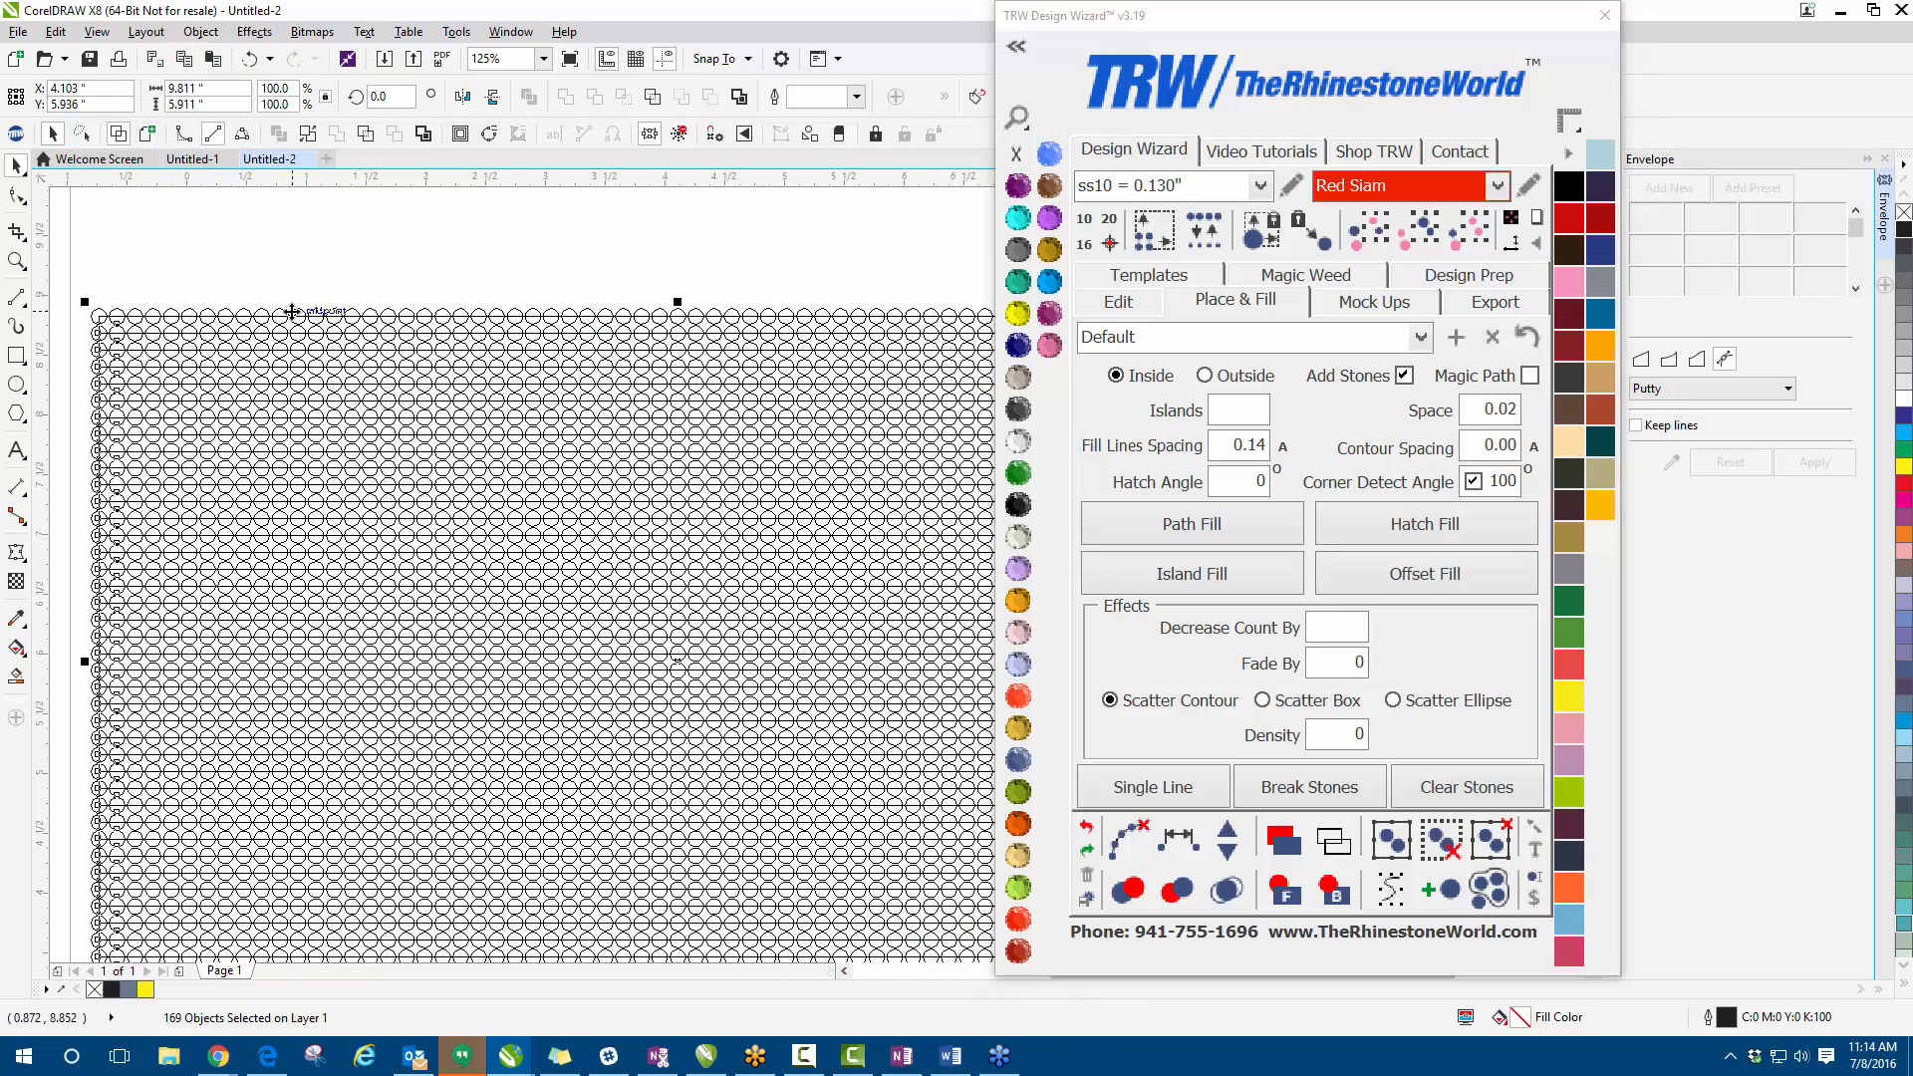
- Examine the hatch lines and outline path running through the stones, especially along the rectangle's right edge
left_click(294, 243)
scroll(289, 239, "down", 2)
scroll(585, 276, "up", 2)
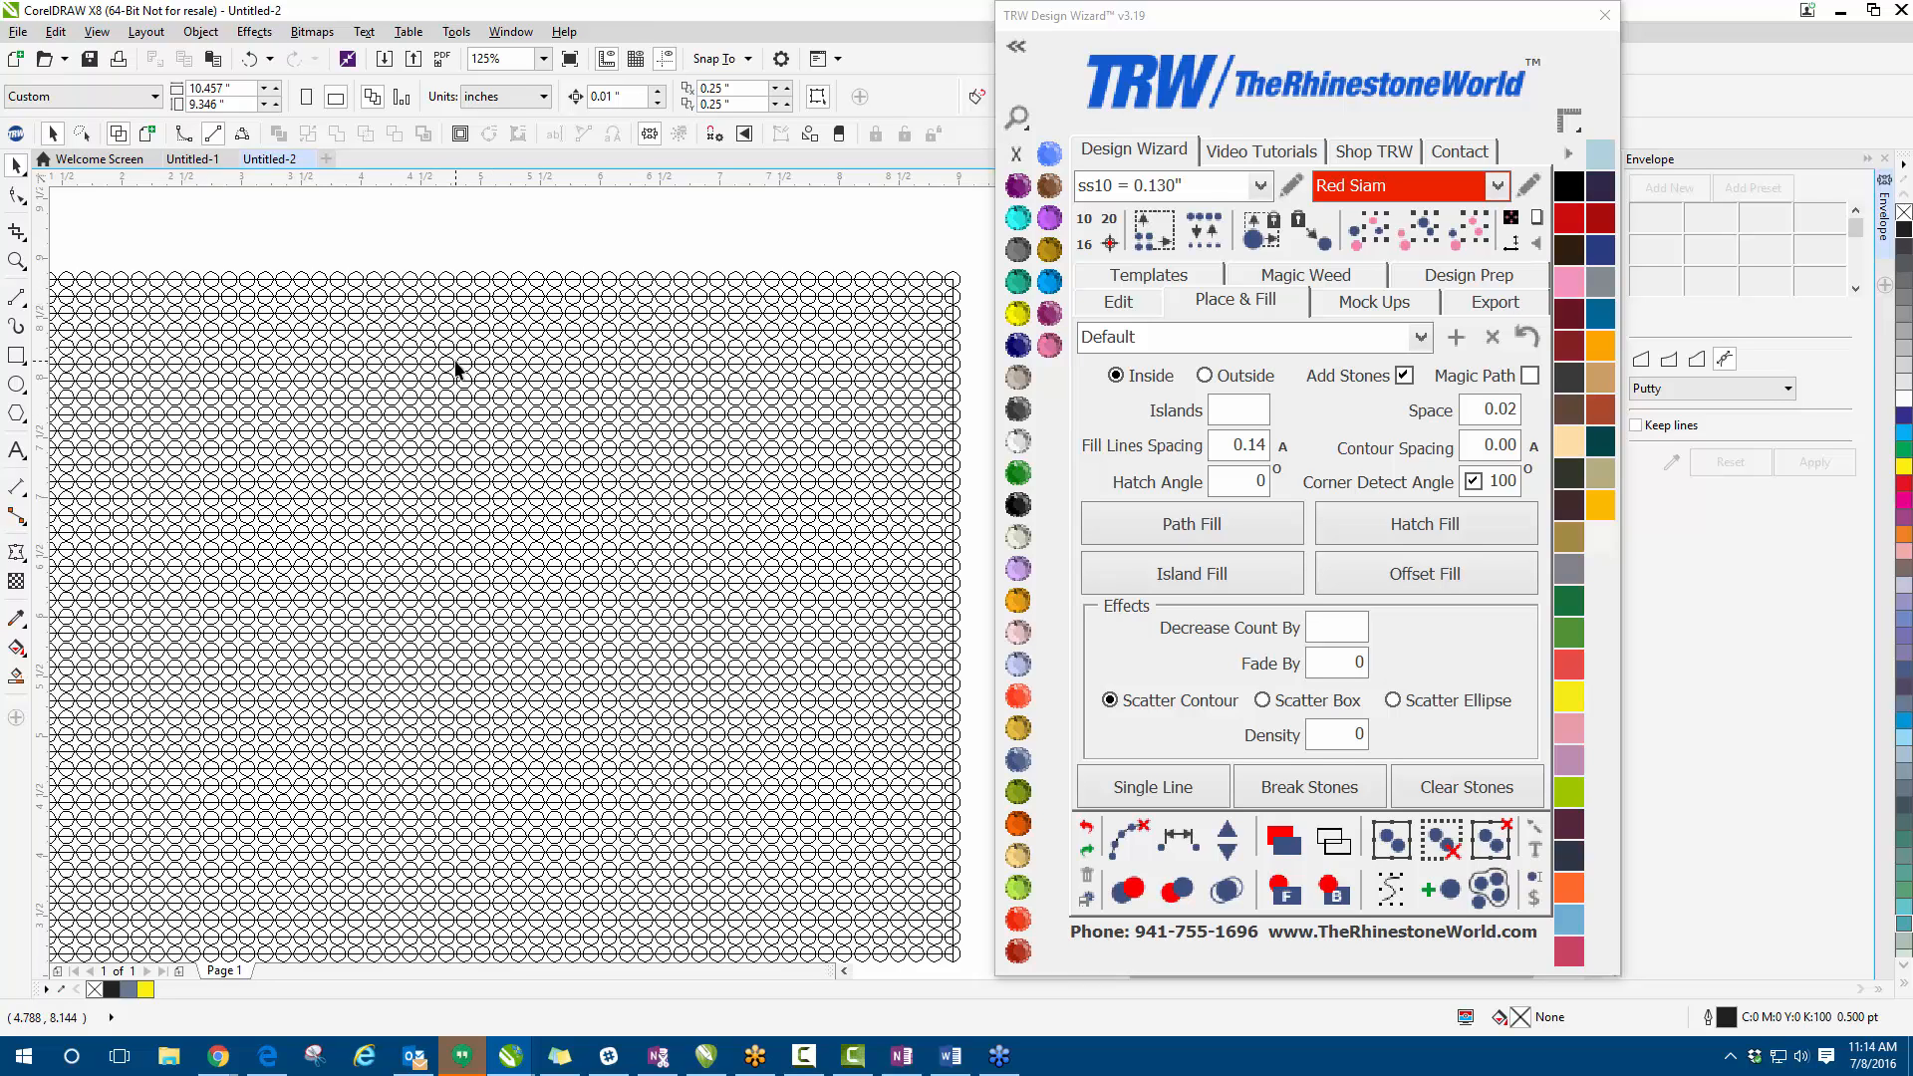
scroll(455, 368, "down", 2)
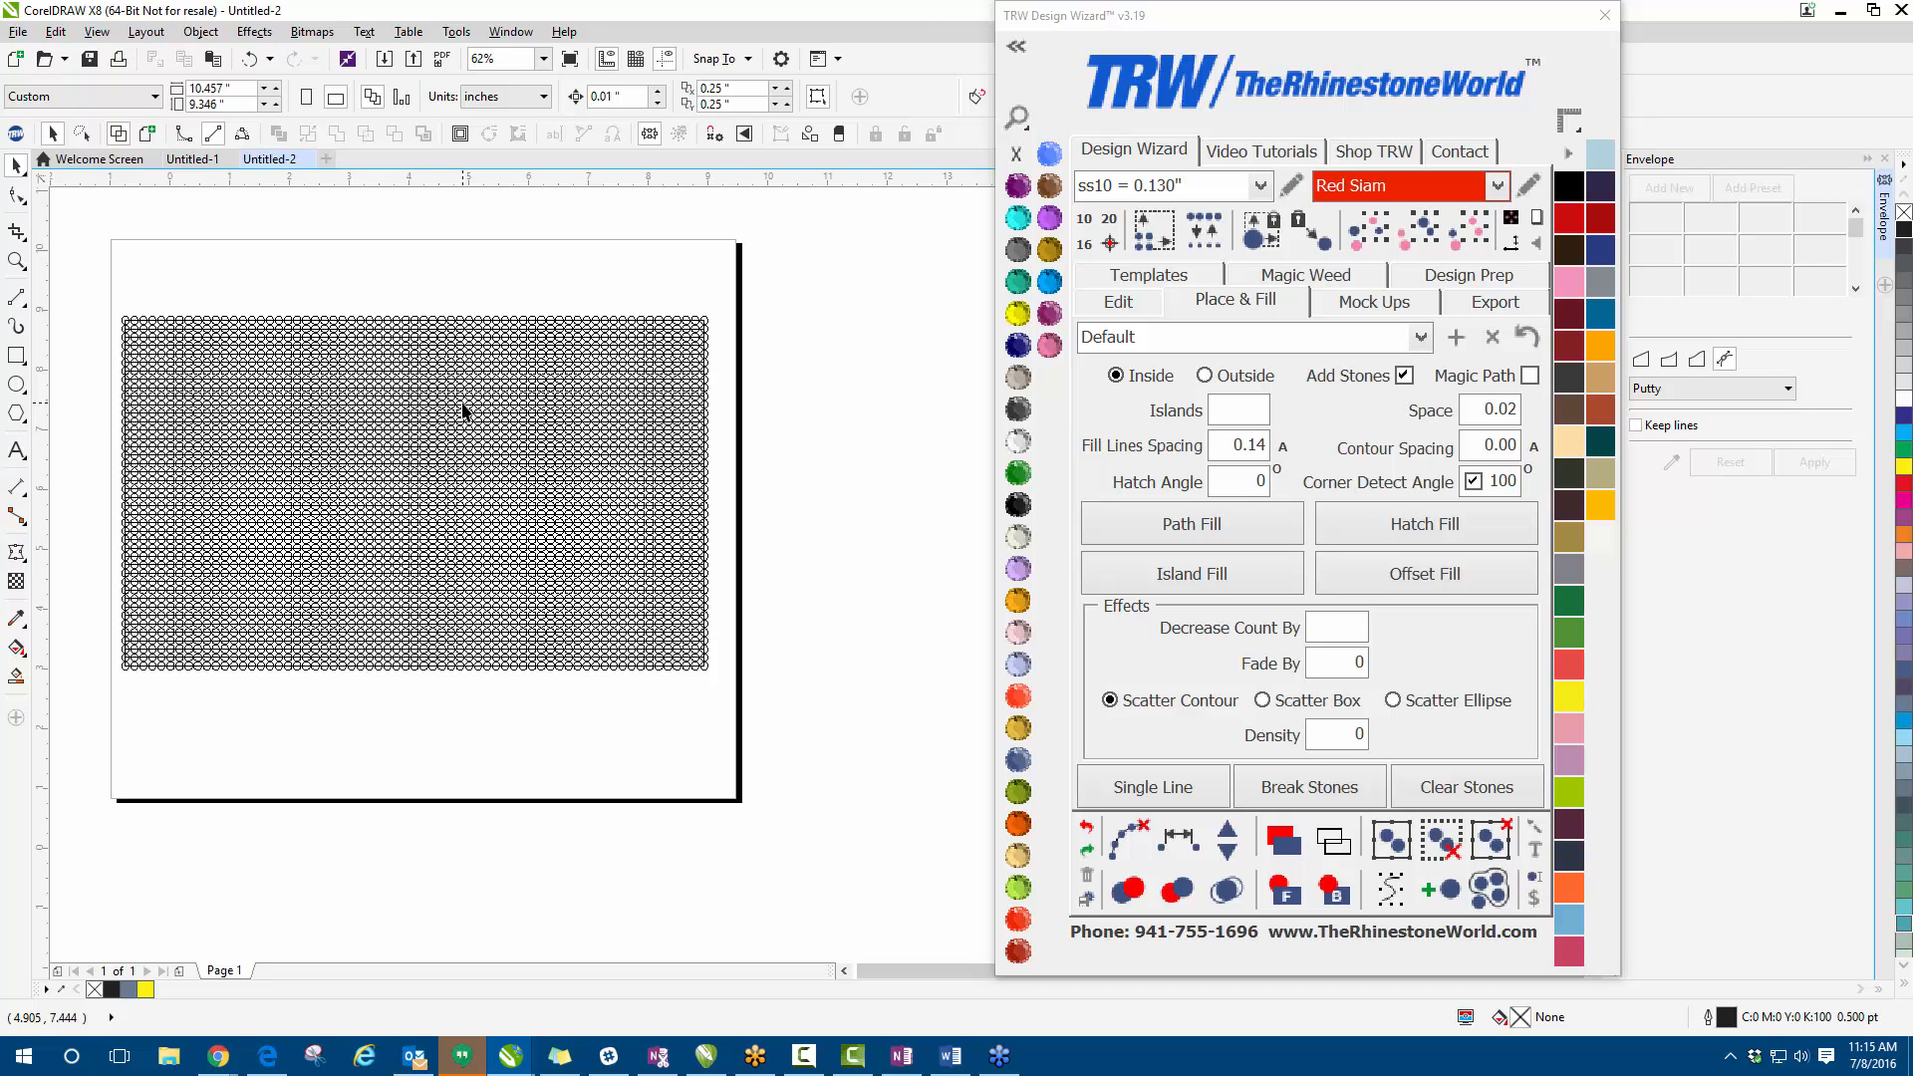
scroll(708, 350, "up", 5)
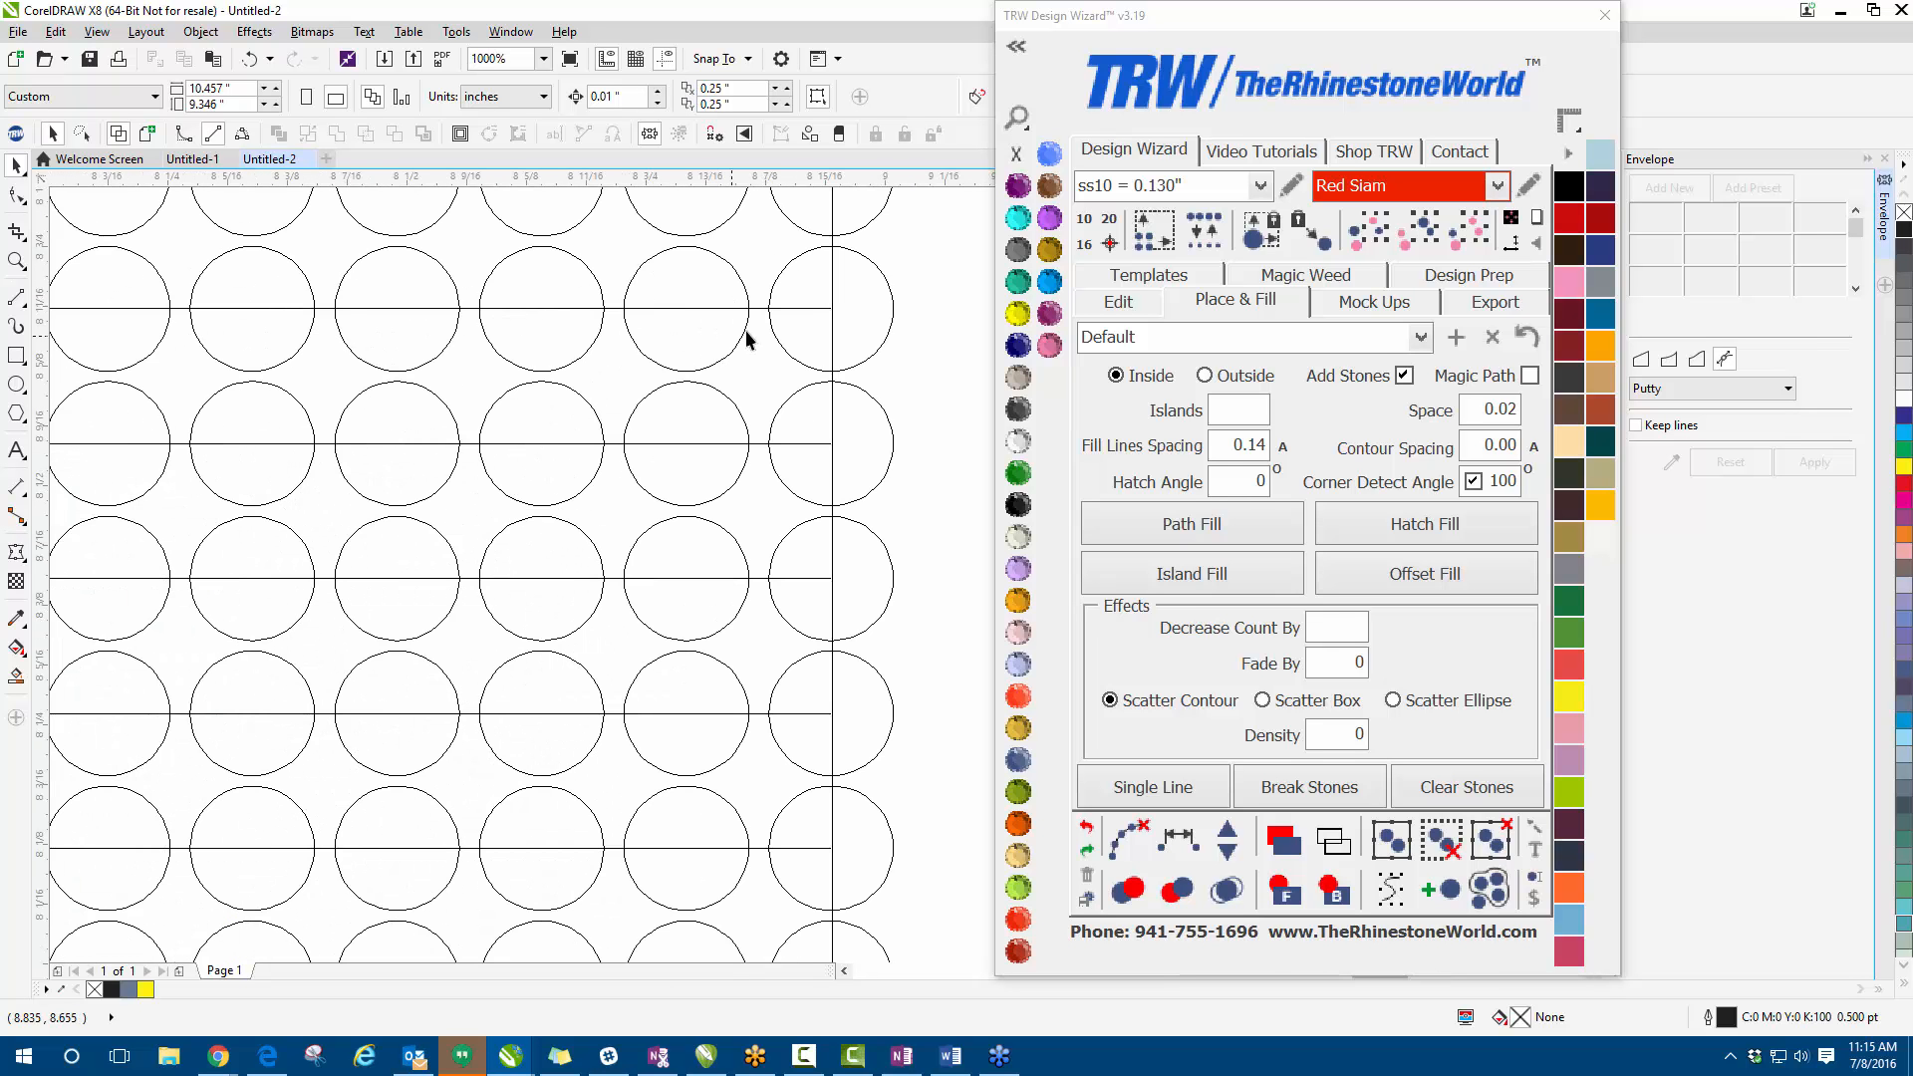
scroll(836, 367, "up", 1)
left_click(825, 395)
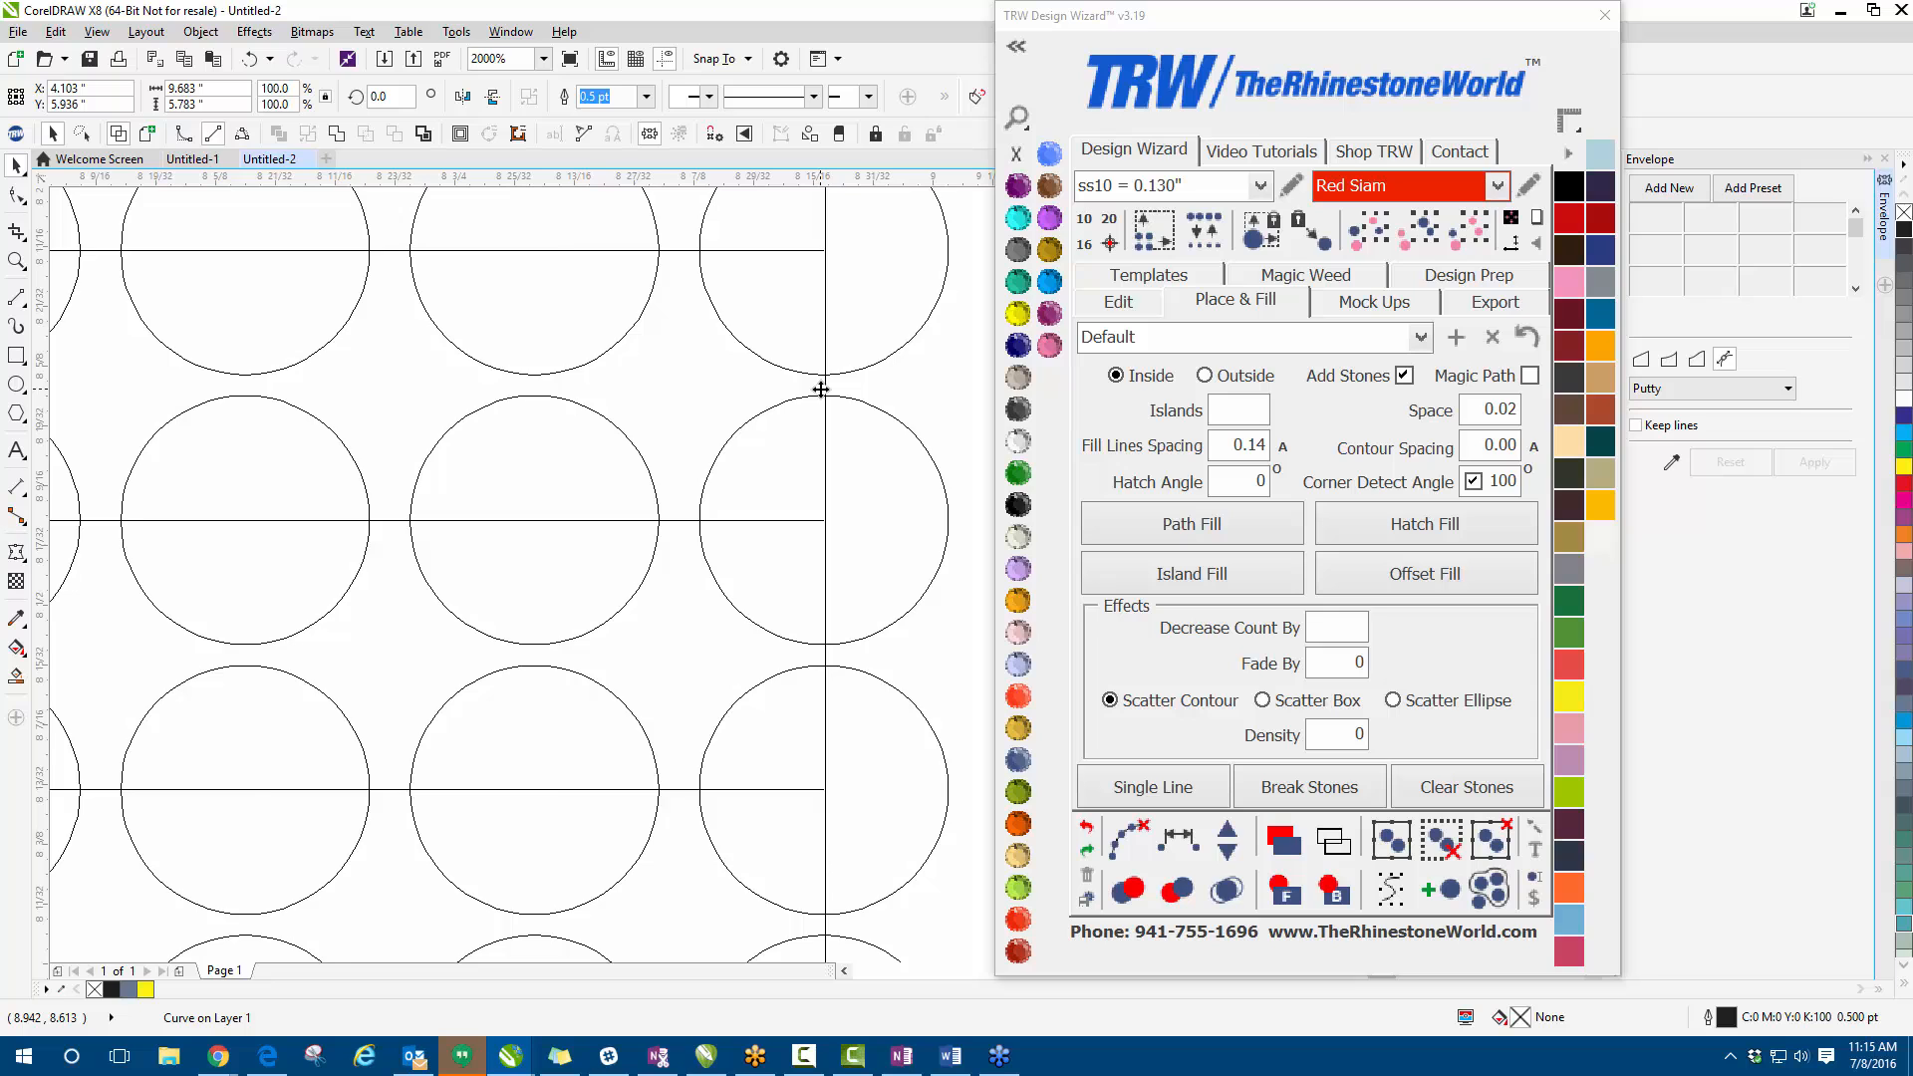
scroll(820, 388, "down", 2)
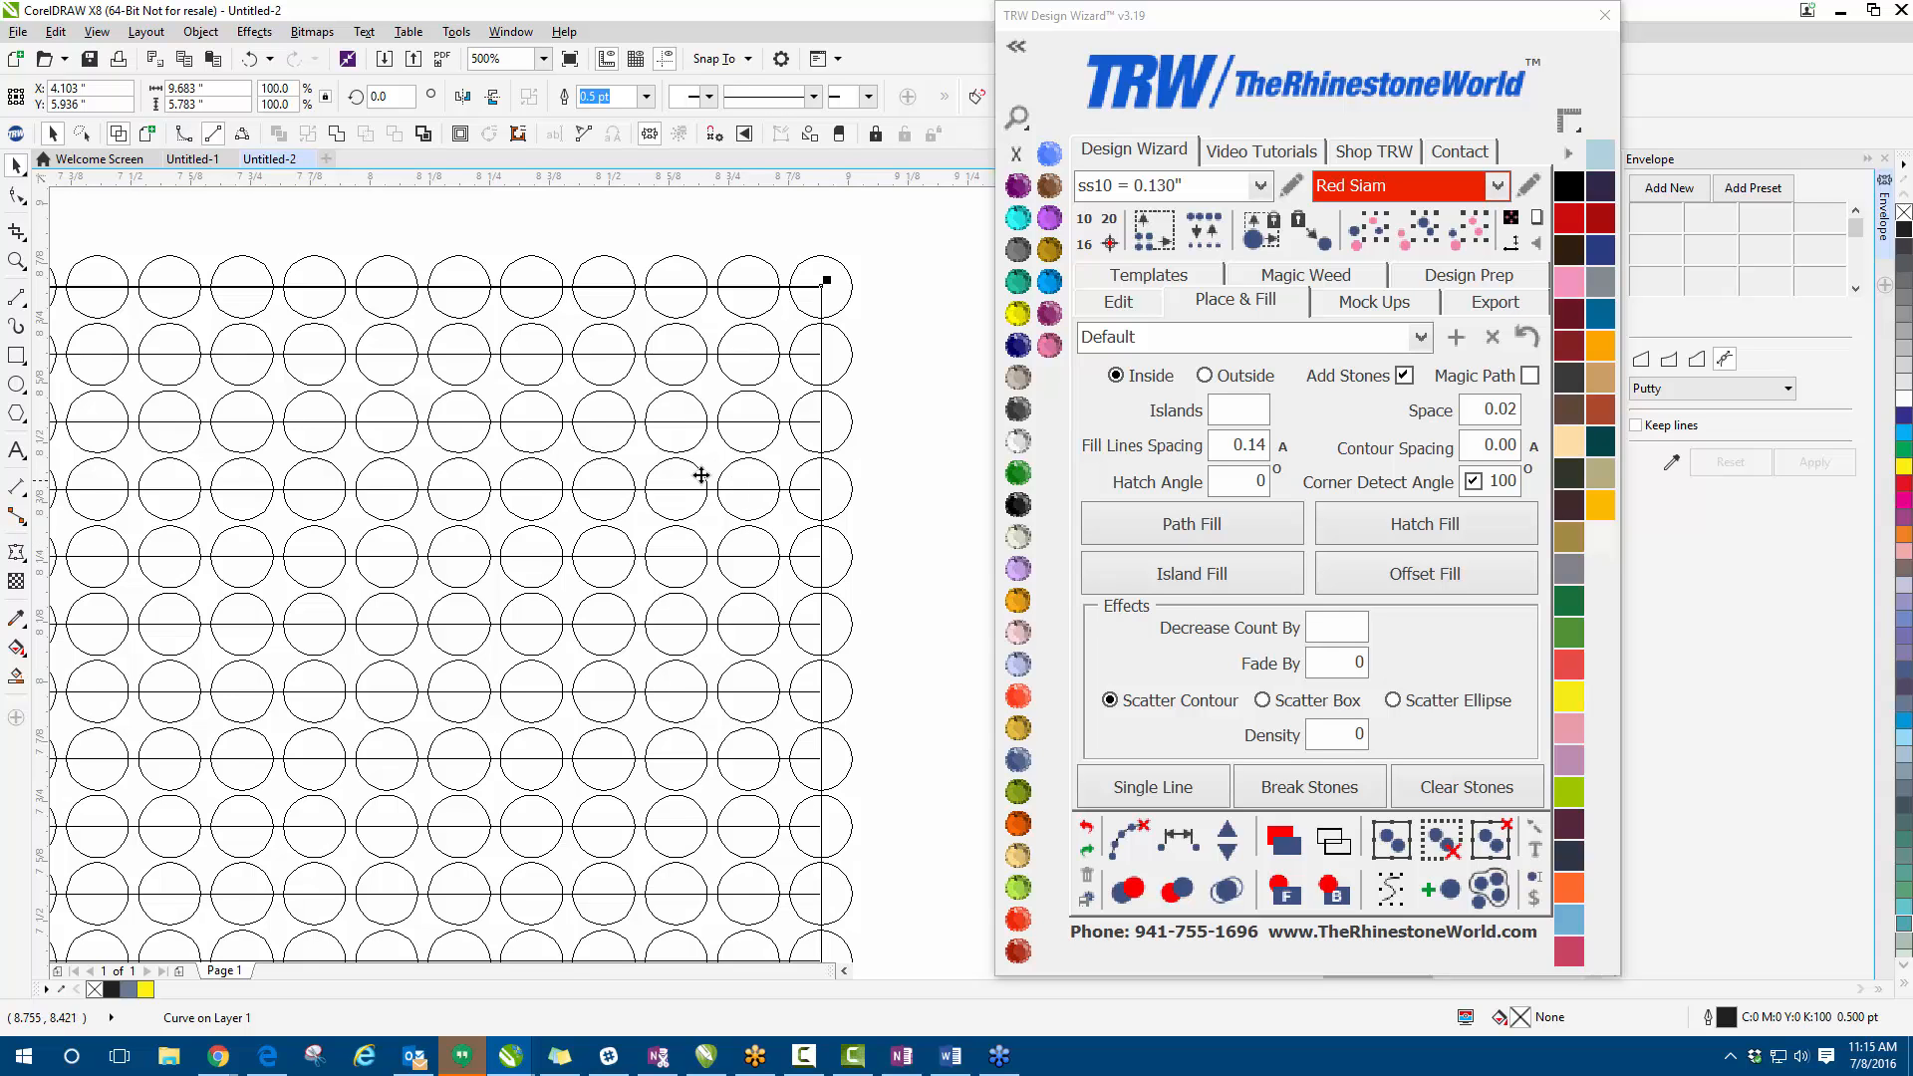
scroll(650, 440, "down", 2)
scroll(659, 438, "down", 3)
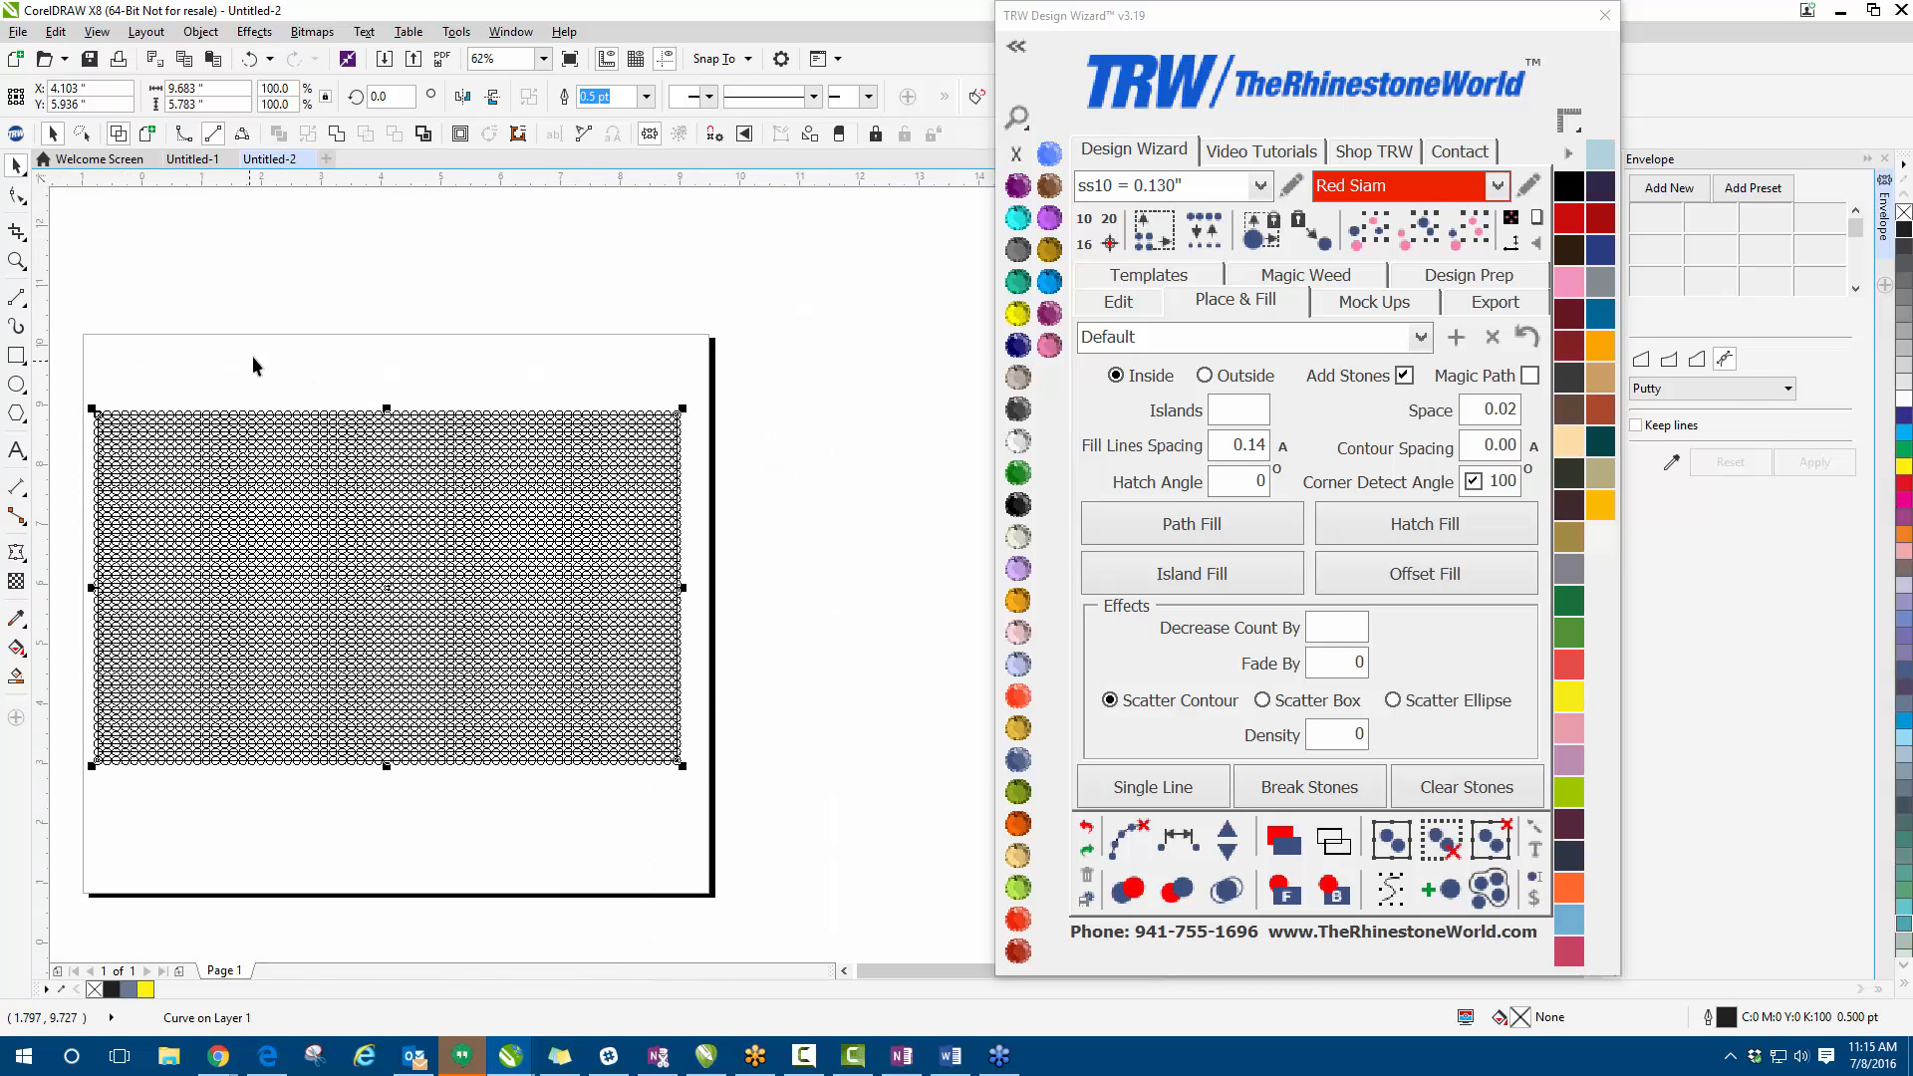
- Clear the hatch and outline paths from the whole filled rectangle so that only the stones remain, and check its right edge
left_click_drag(147, 338, 966, 837)
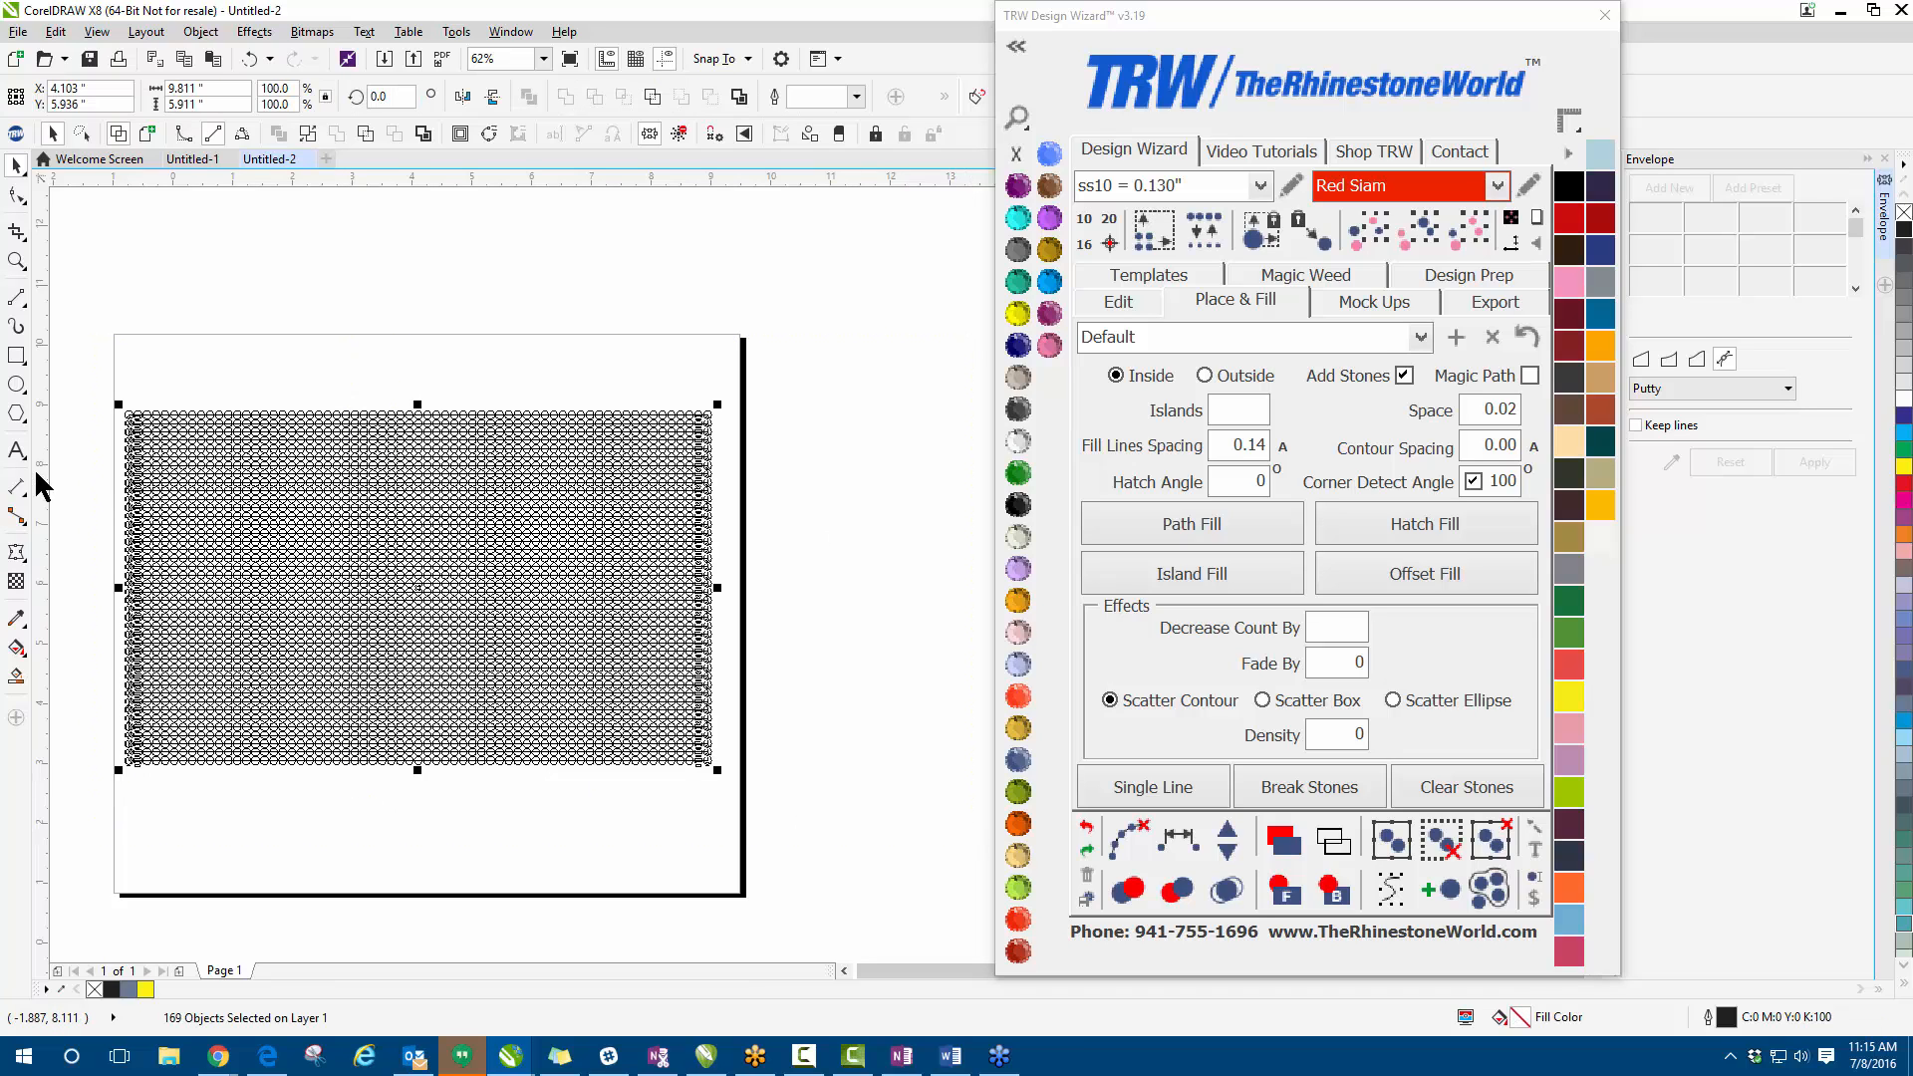
left_click(1017, 504)
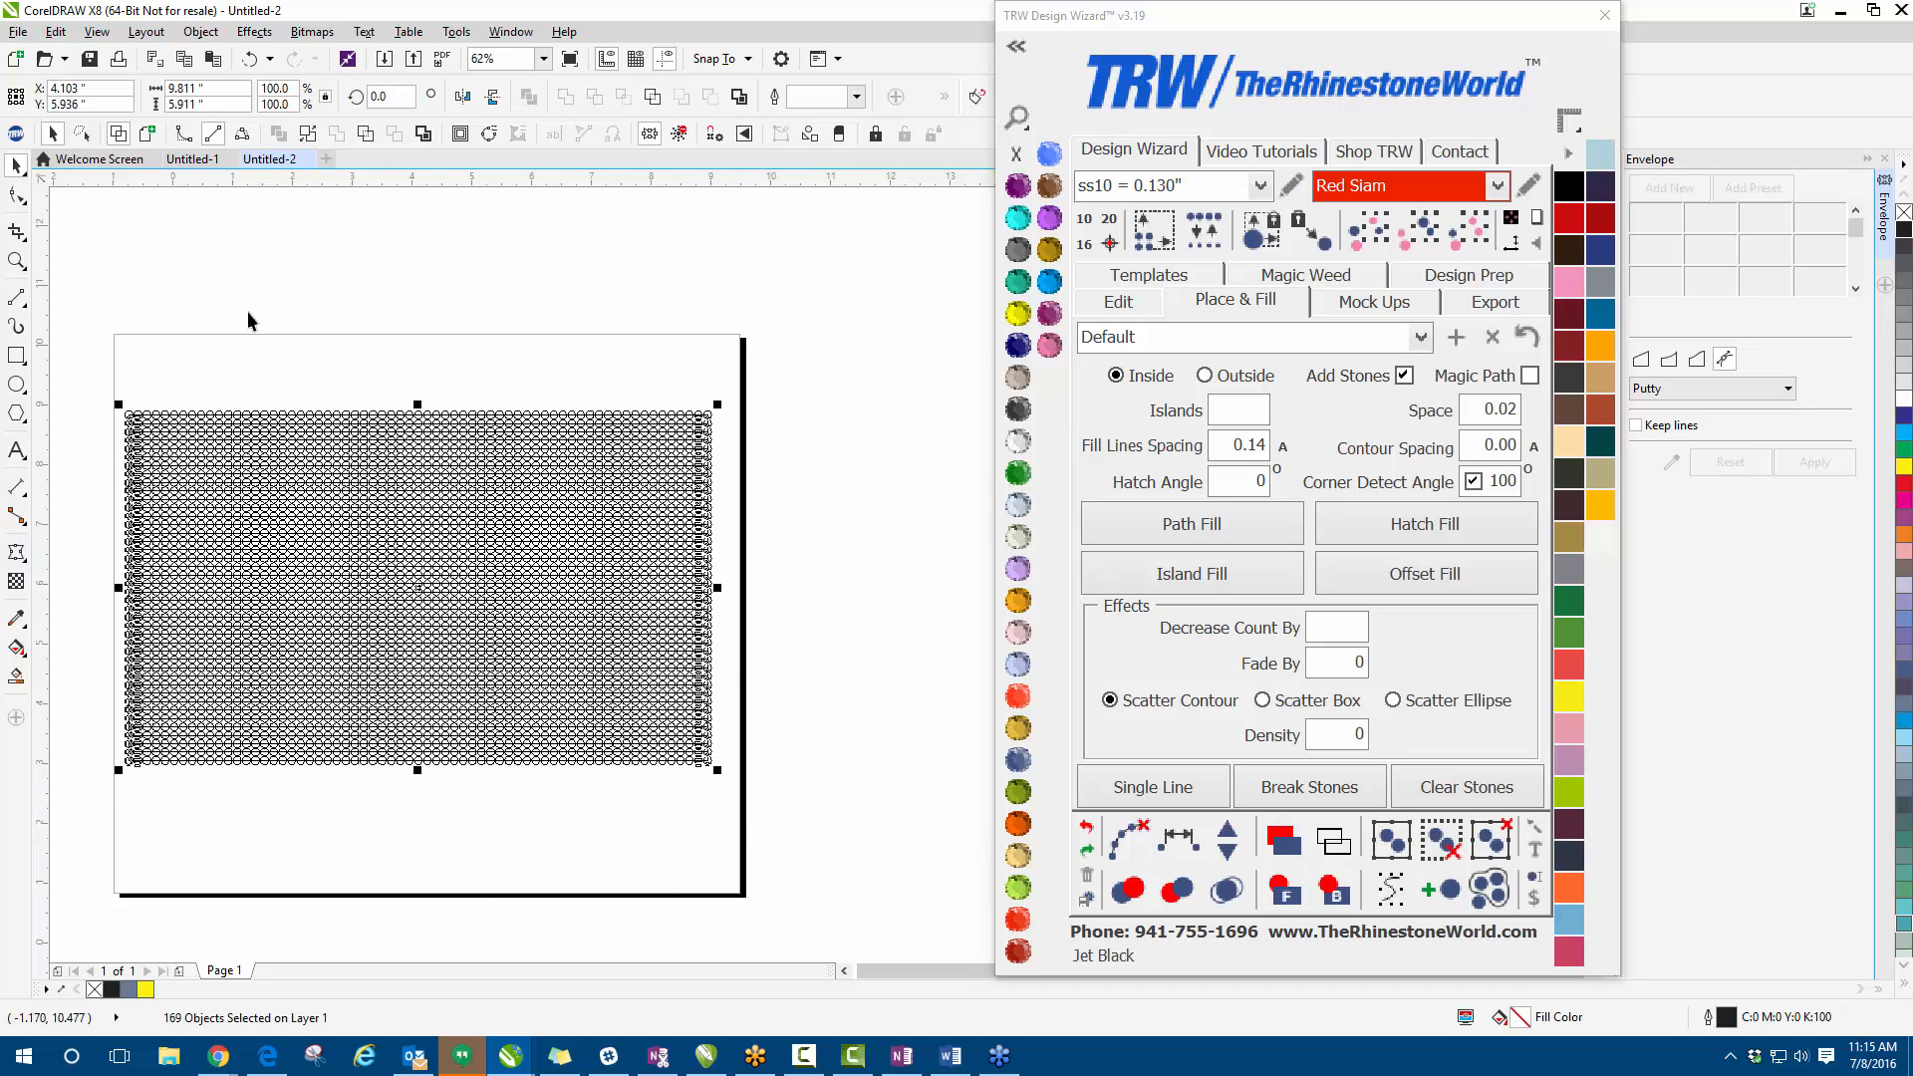
scroll(503, 601, "up", 4)
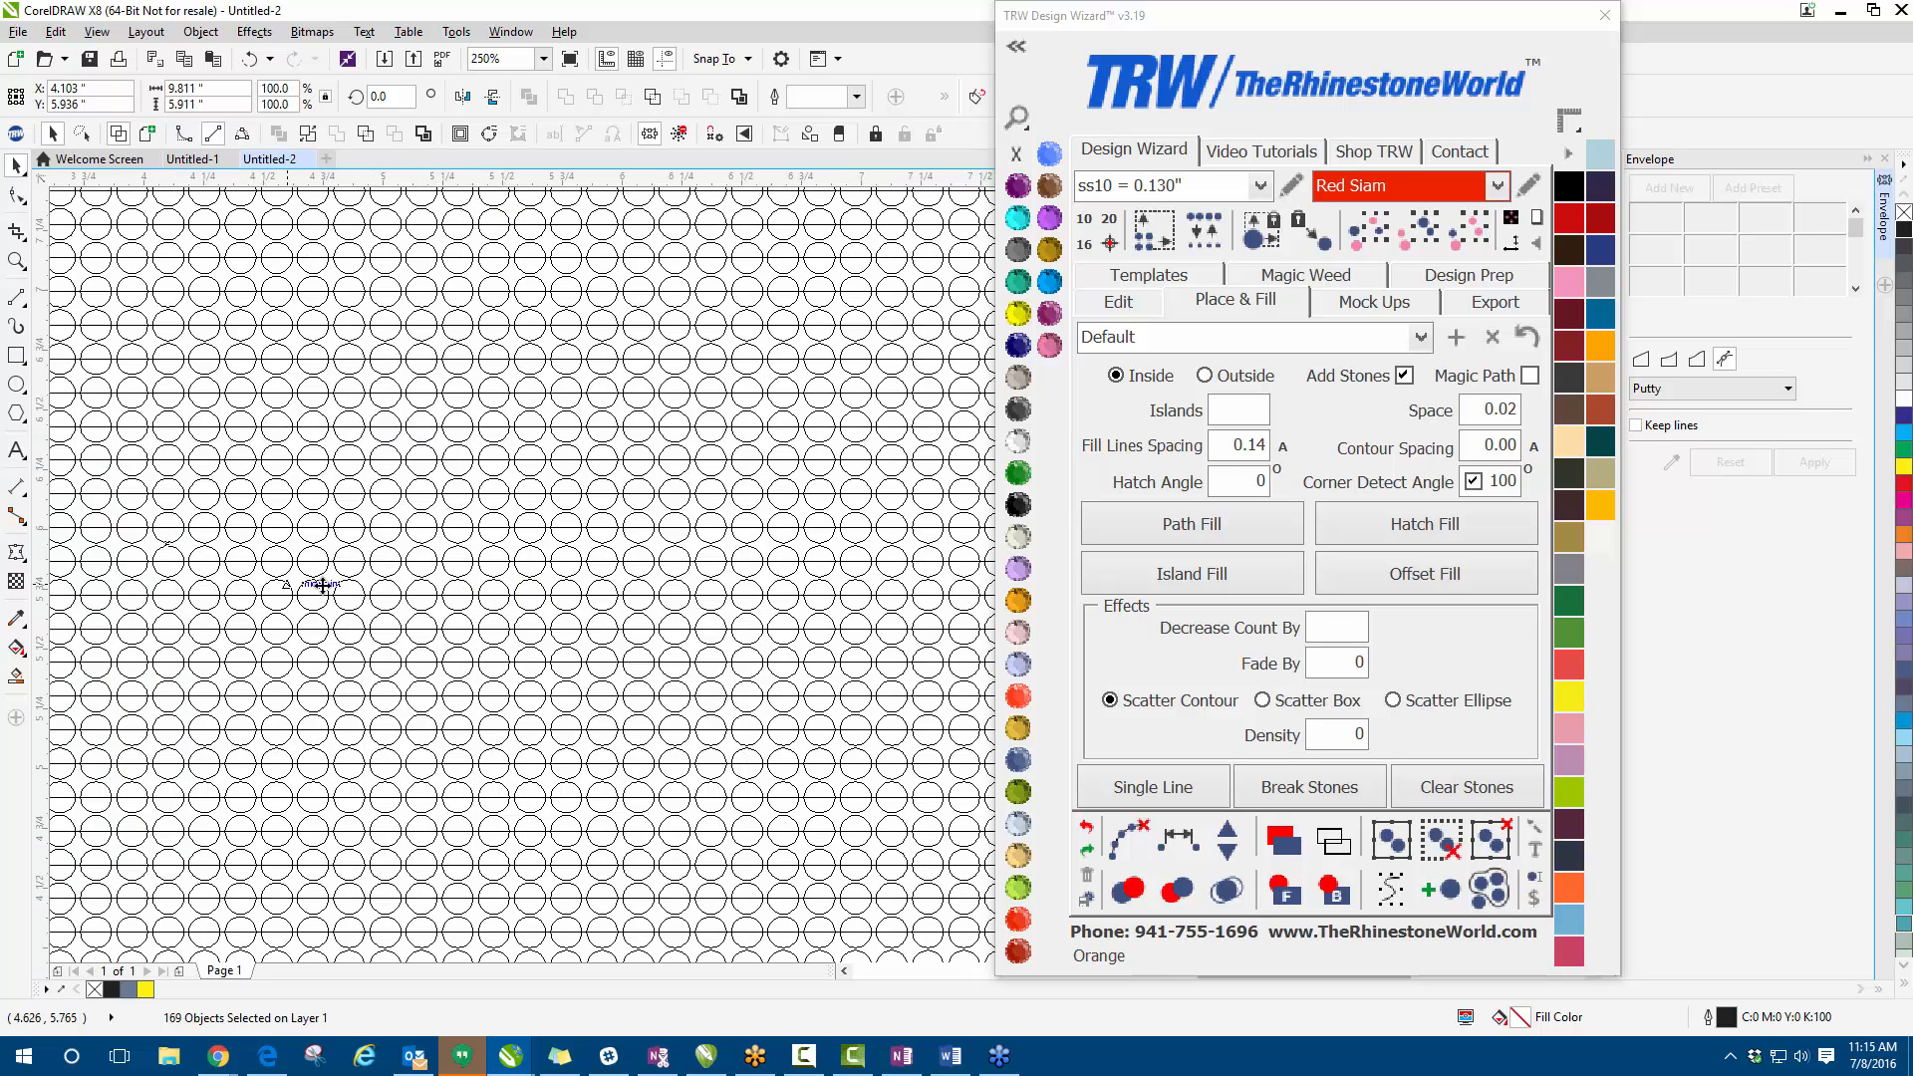
left_click(1116, 837)
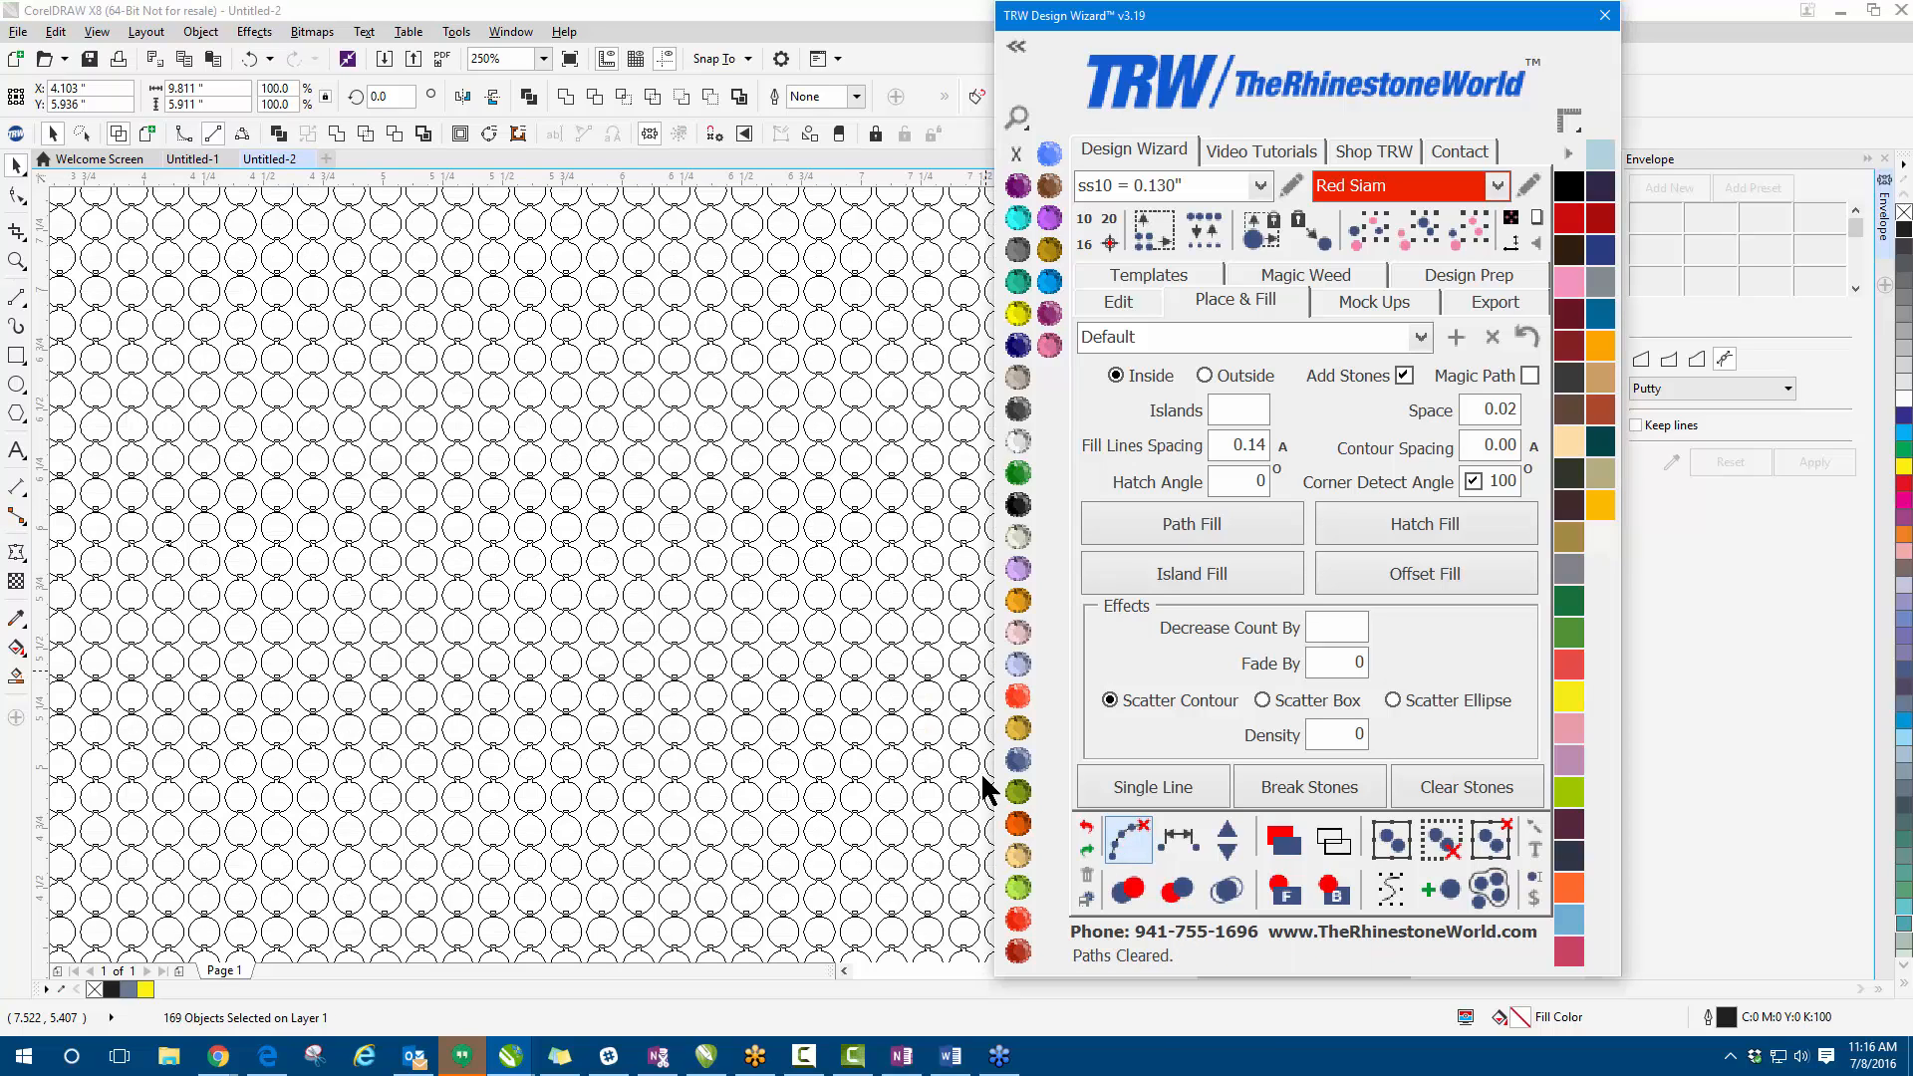
scroll(367, 520, "down", 2)
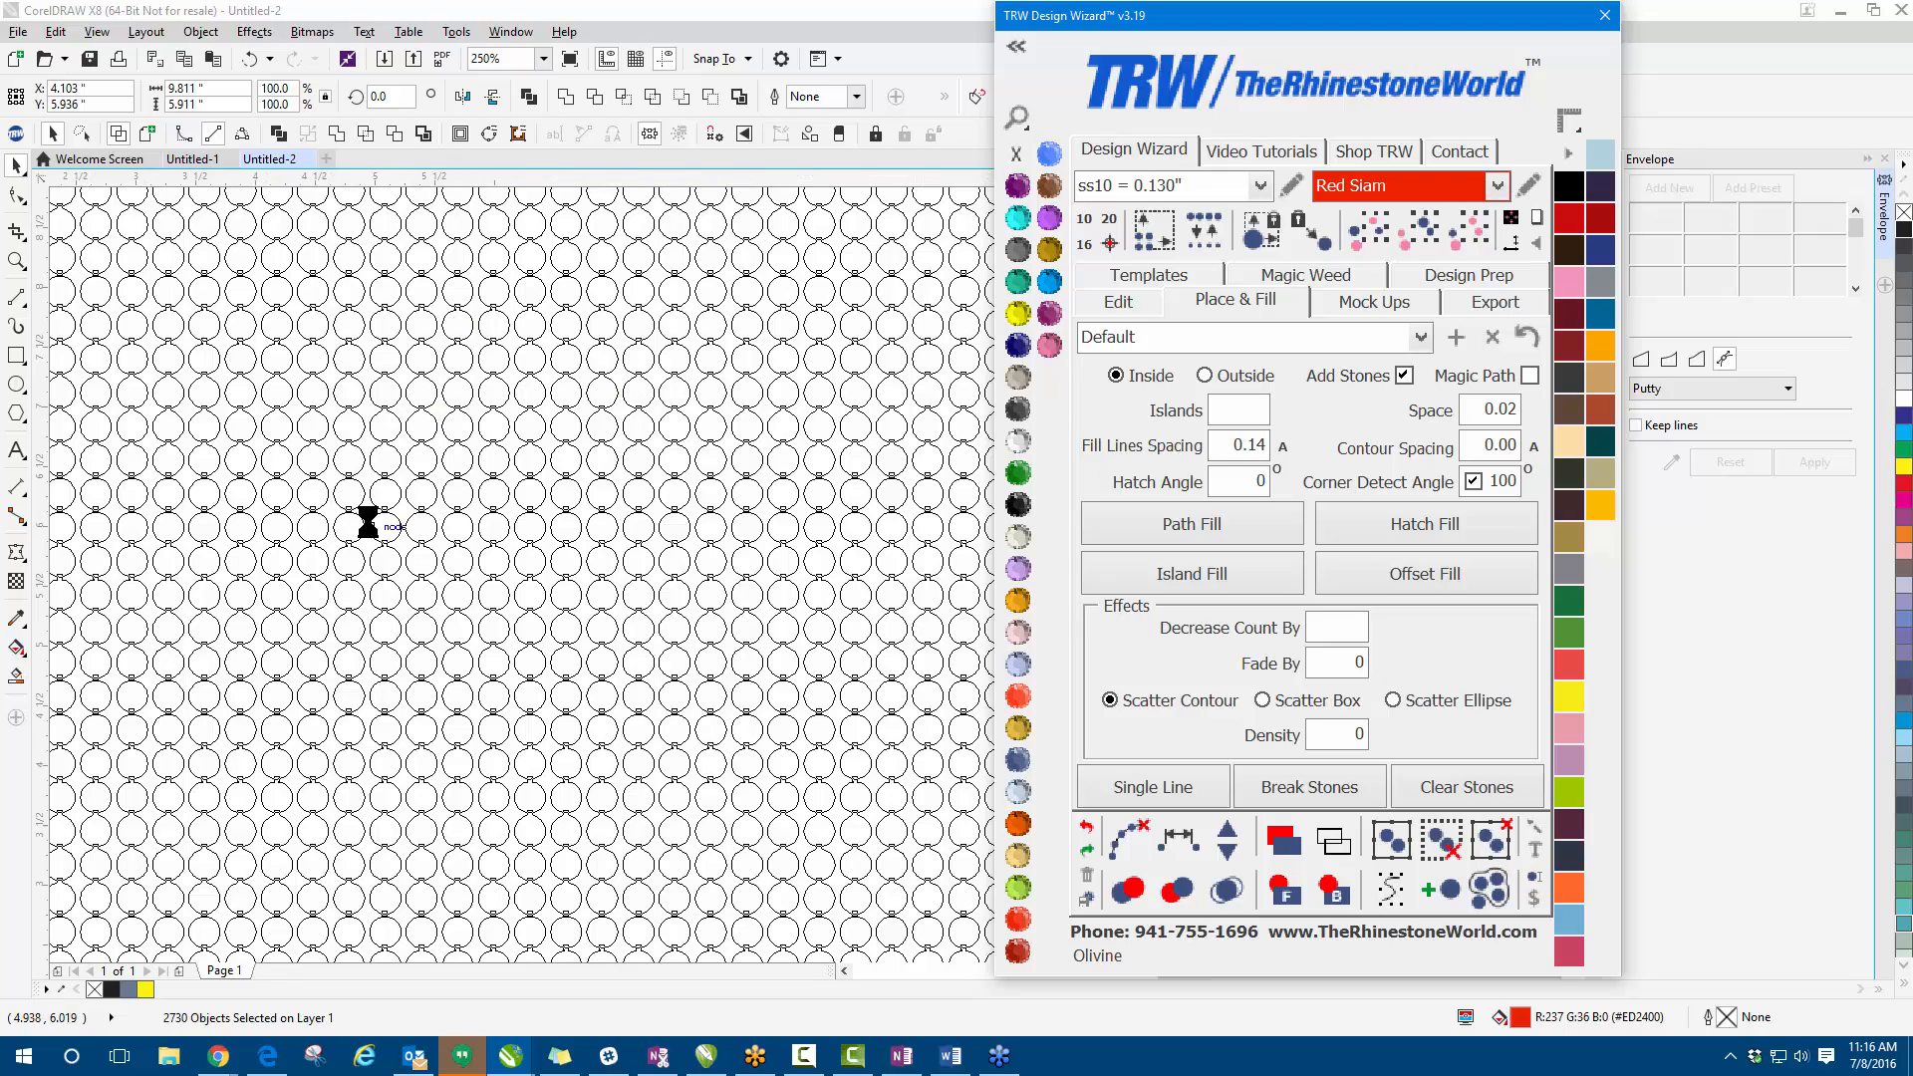
scroll(610, 368, "up", 2)
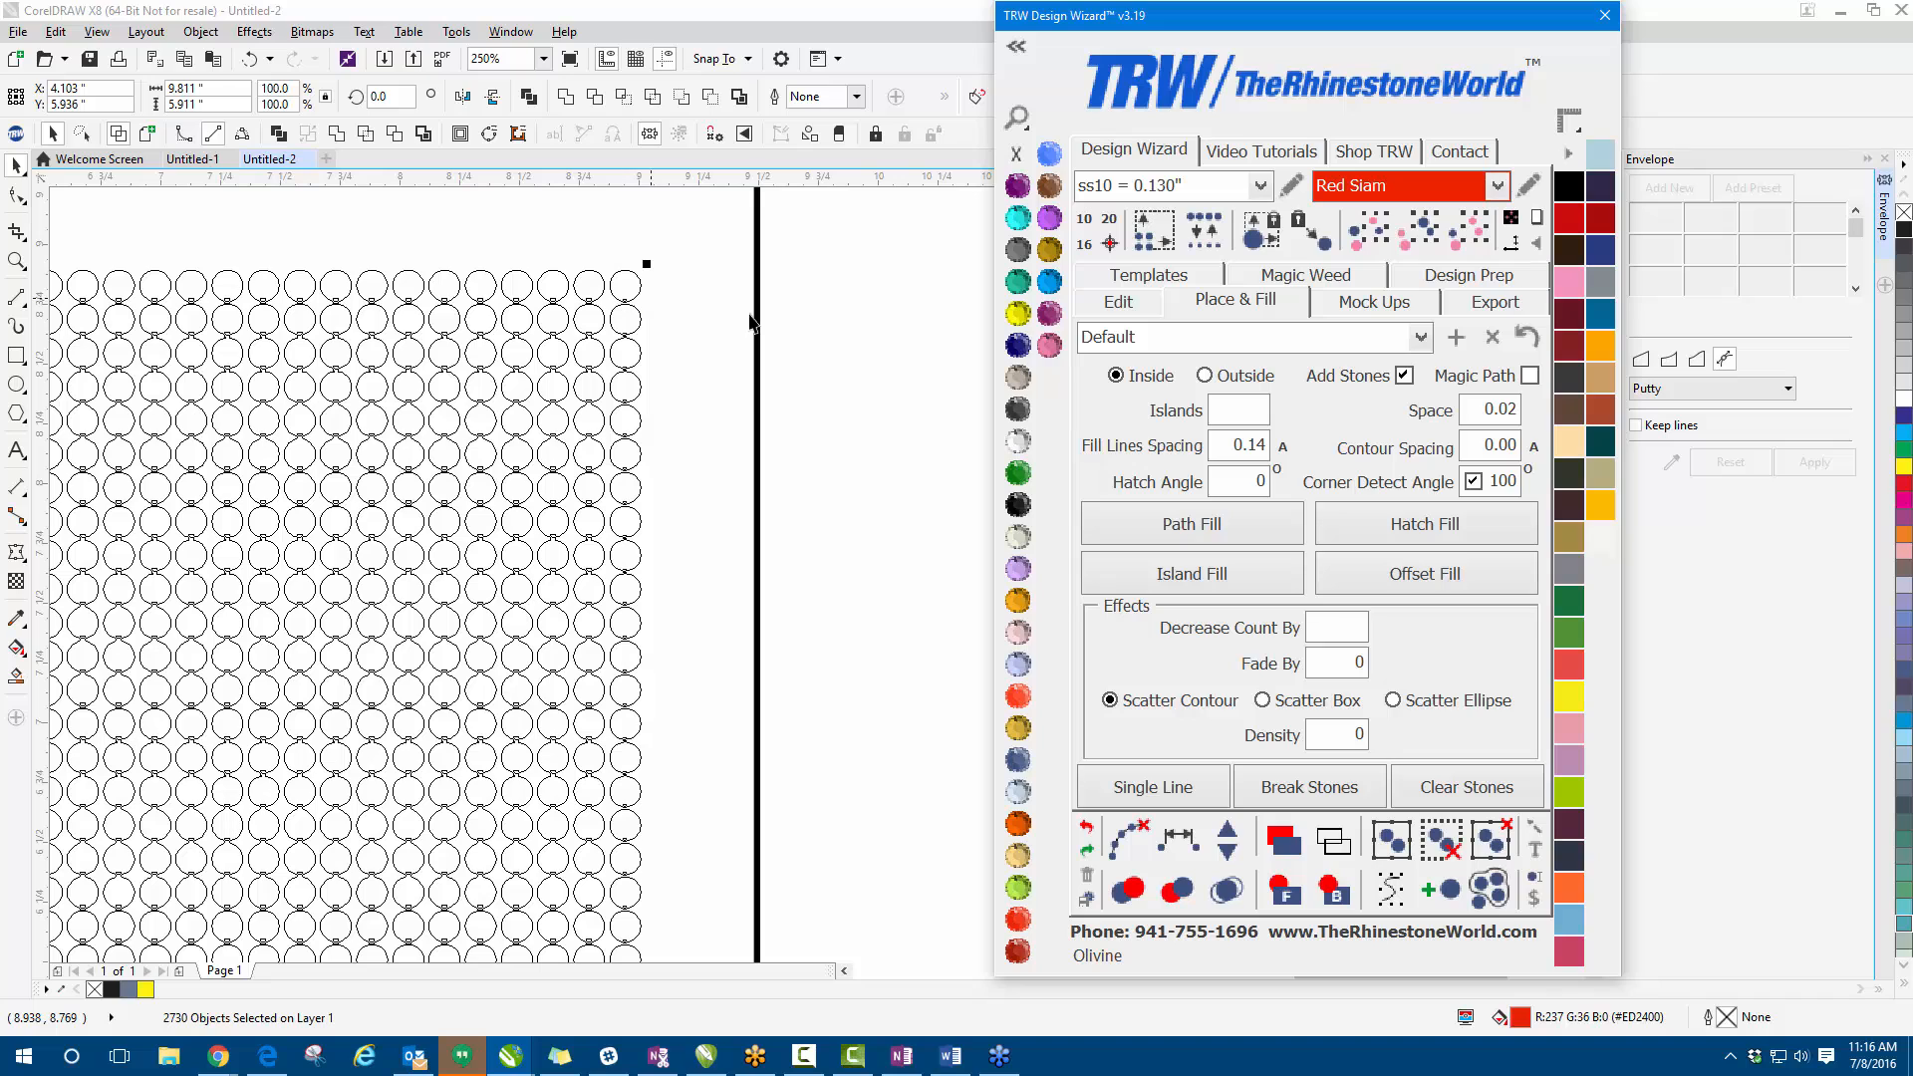
left_click(742, 402)
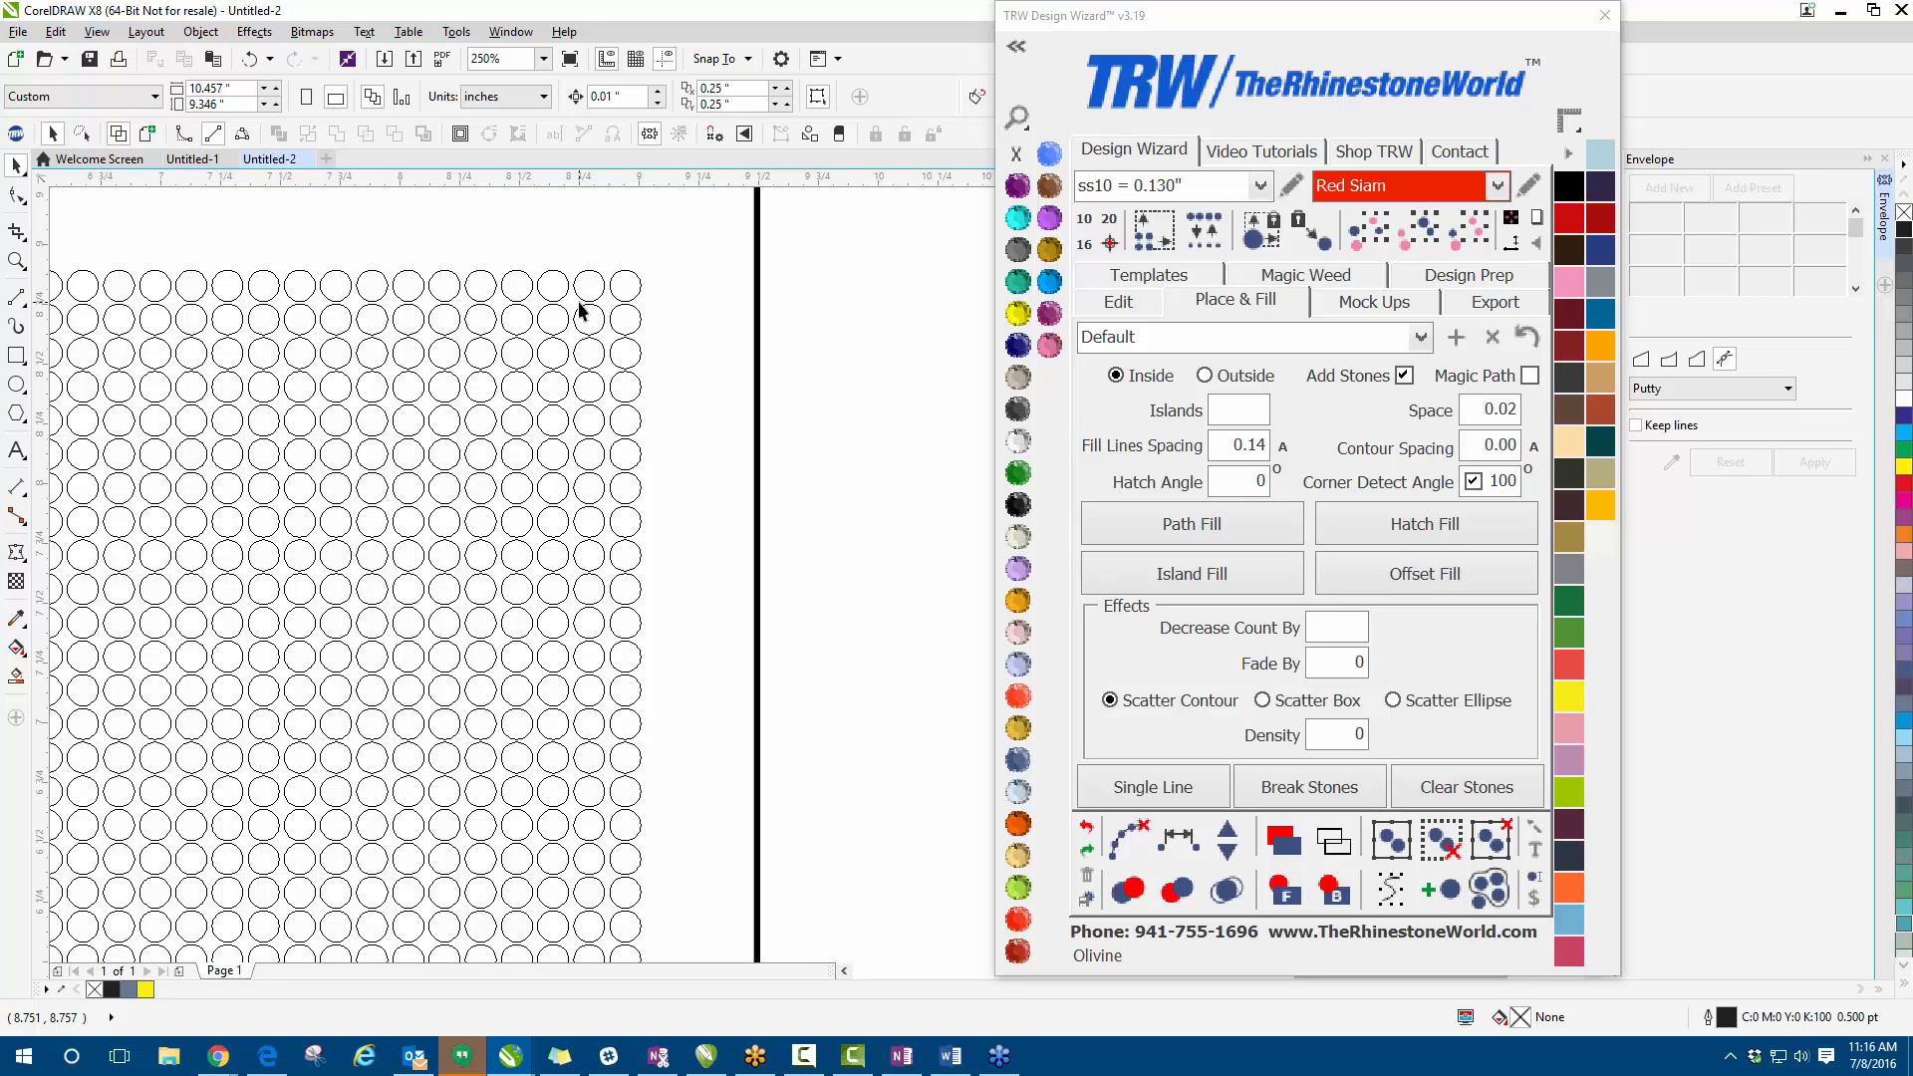
- Switch the display back to the full-colour view and bring the whole stone rectangle into view
scroll(618, 353, "down", 3)
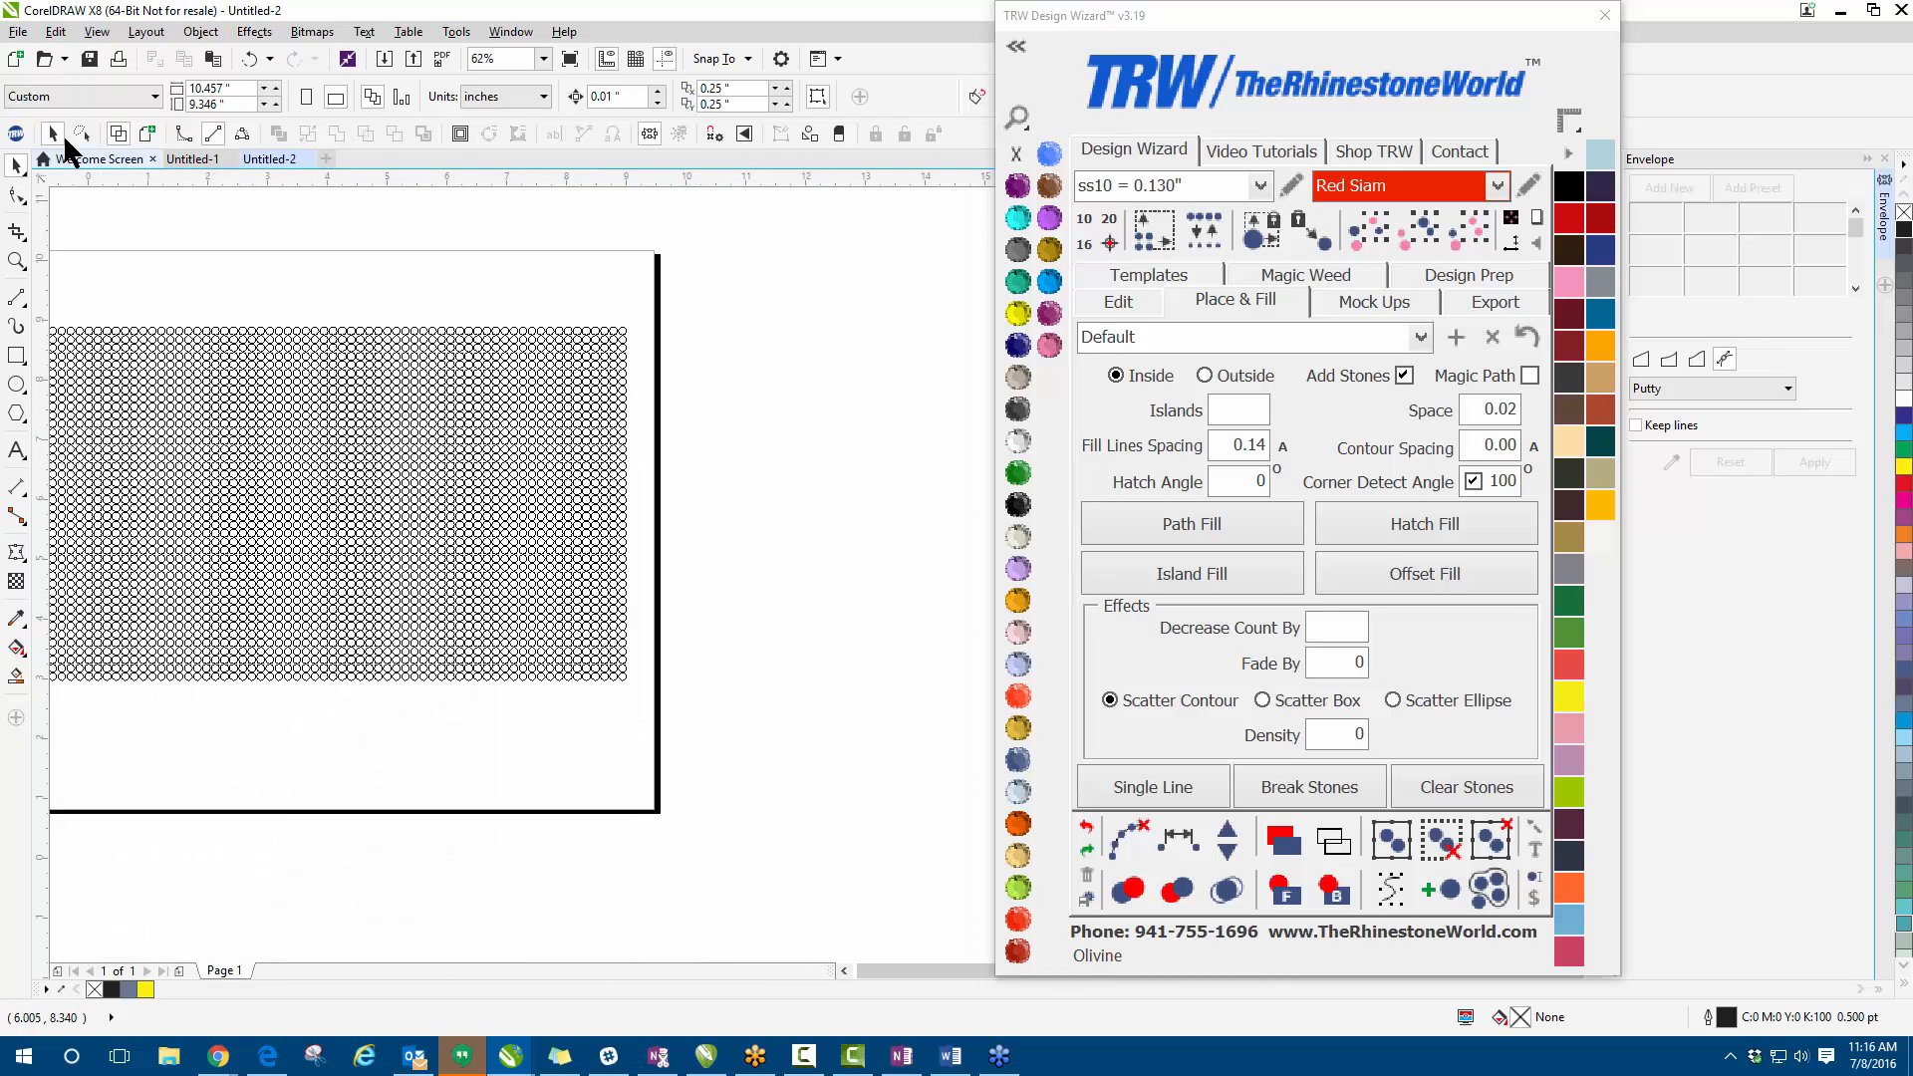
left_click(148, 133)
scroll(423, 376, "down", 1)
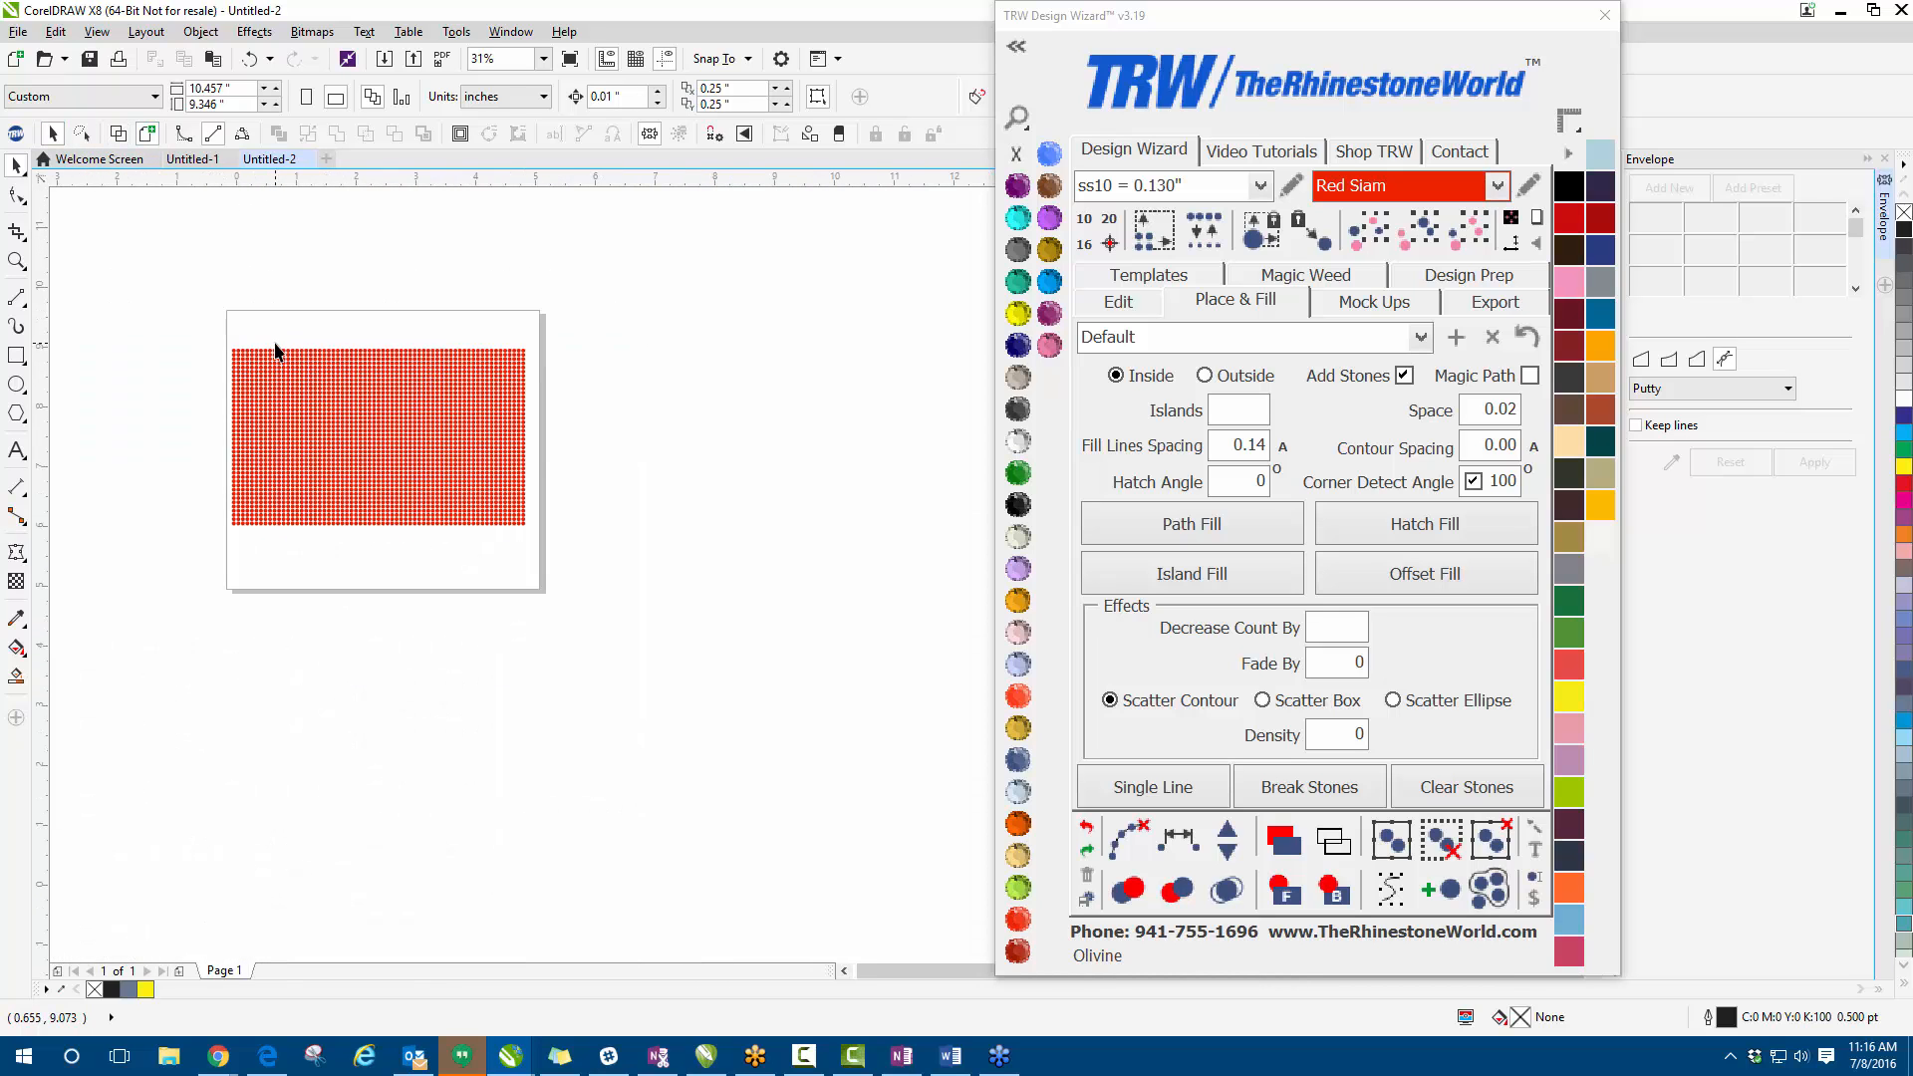
scroll(277, 352, "up", 1)
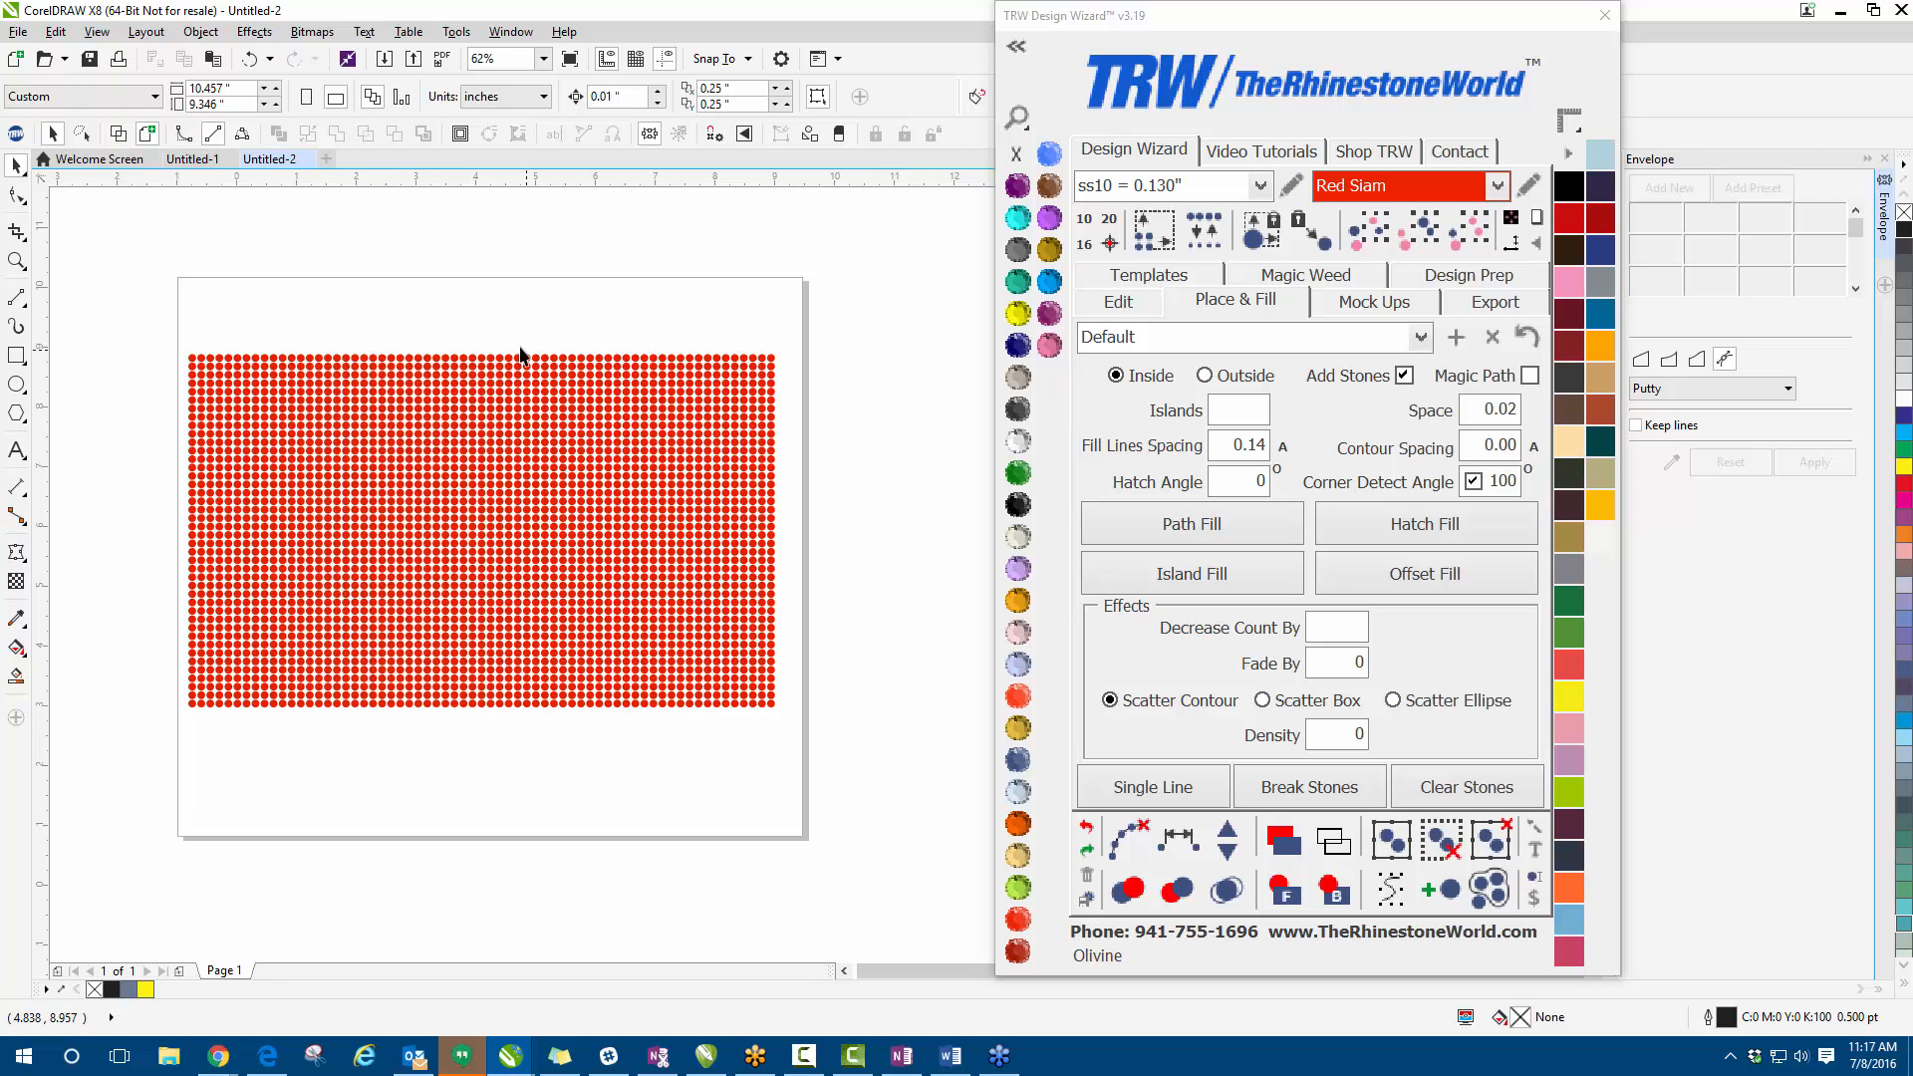
- Recolour the block of stones in the rectangle's upper-left corner, about 4.8 by 2.8 inches, to TRW Blue
mouse_move(149, 315)
left_mouse_down()
mouse_move(364, 542)
mouse_move(456, 508)
mouse_move(119, 336)
left_mouse_up()
scroll(223, 349, "up", 1)
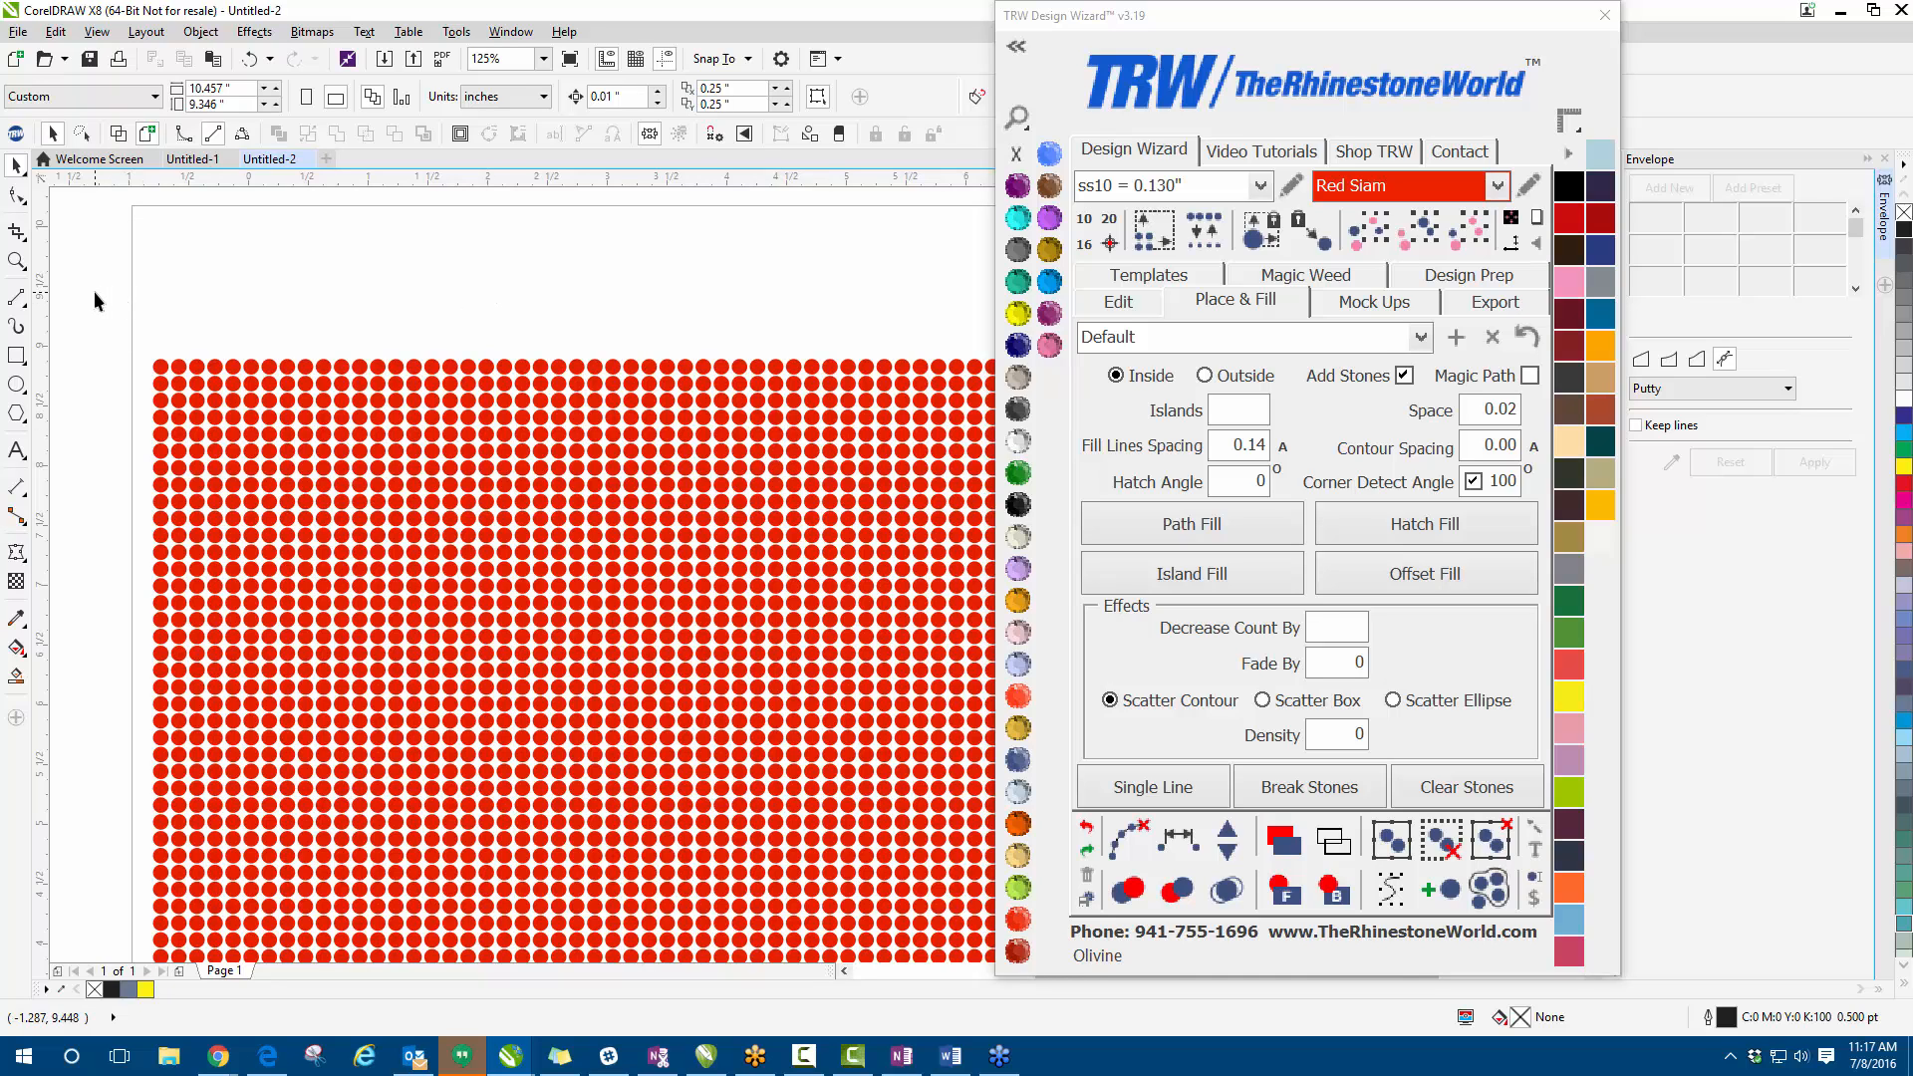
left_click_drag(94, 293, 735, 708)
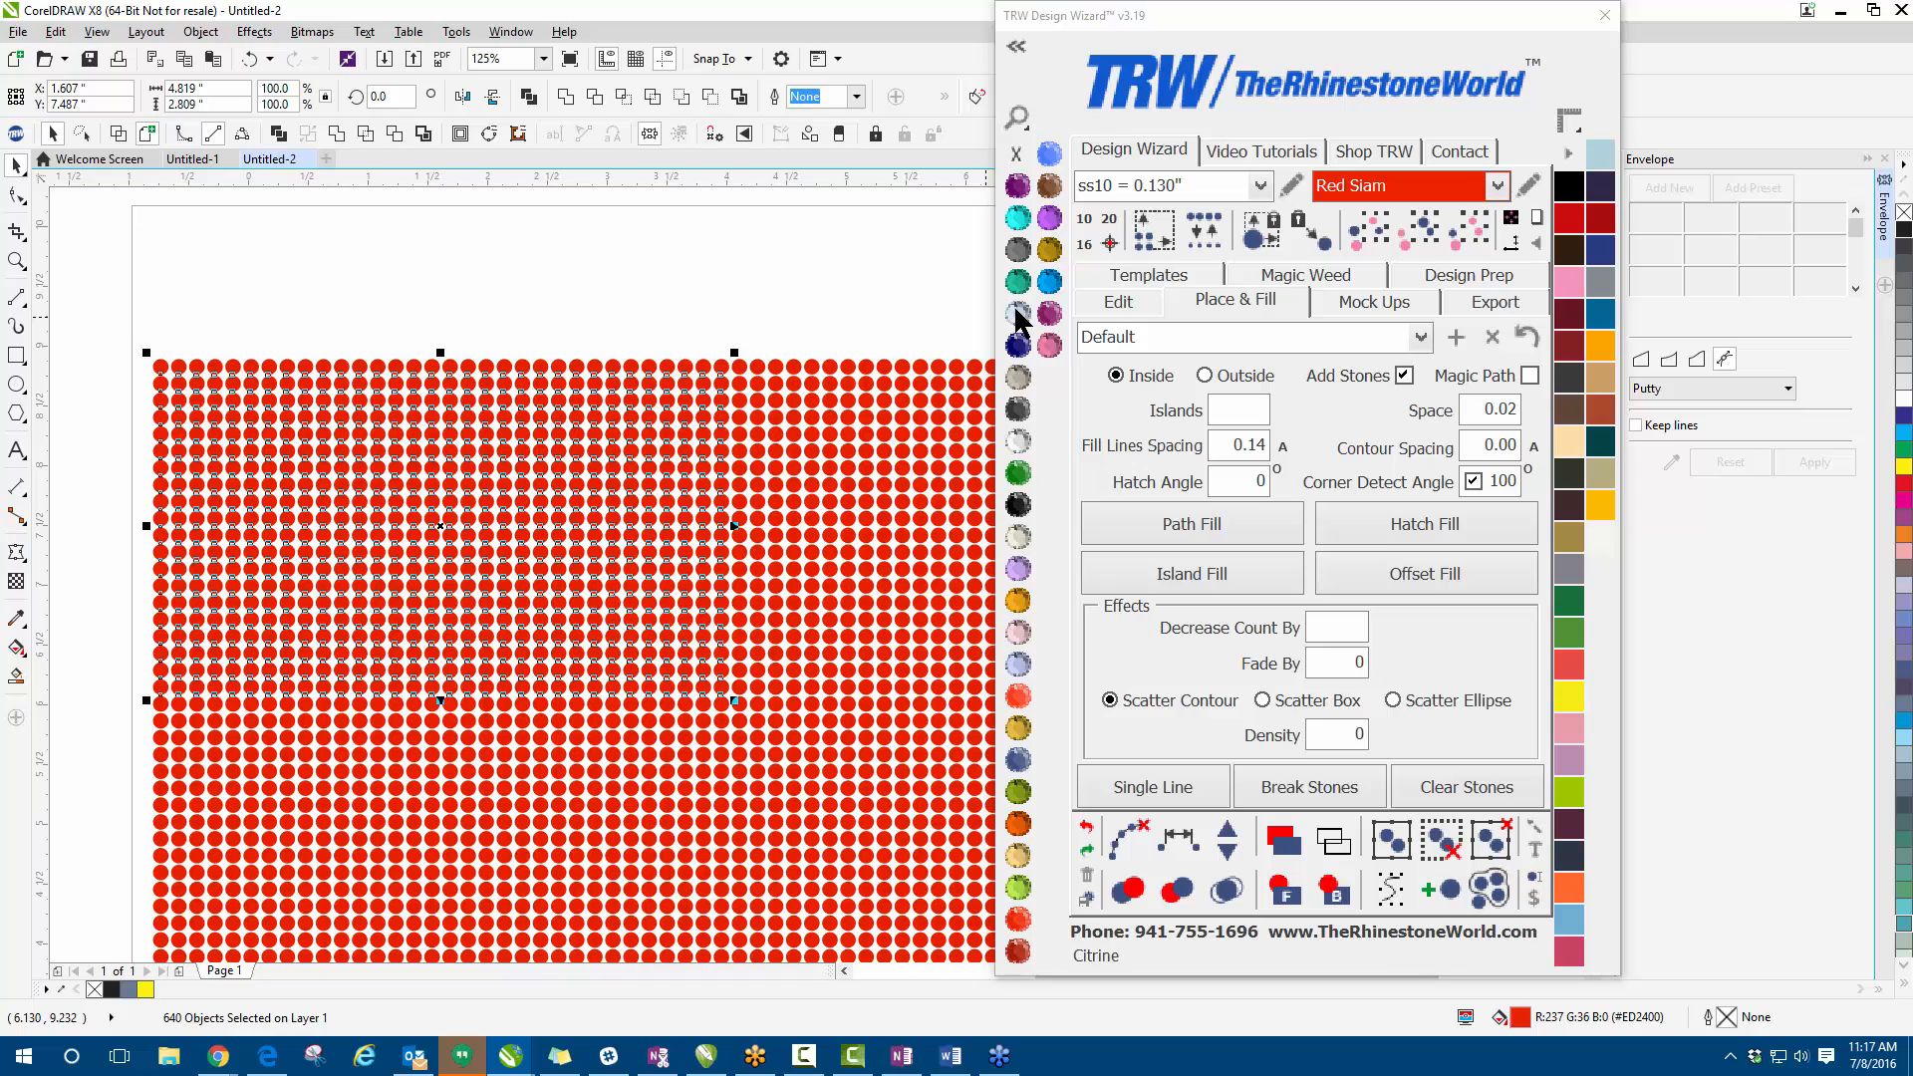
left_click(1050, 285)
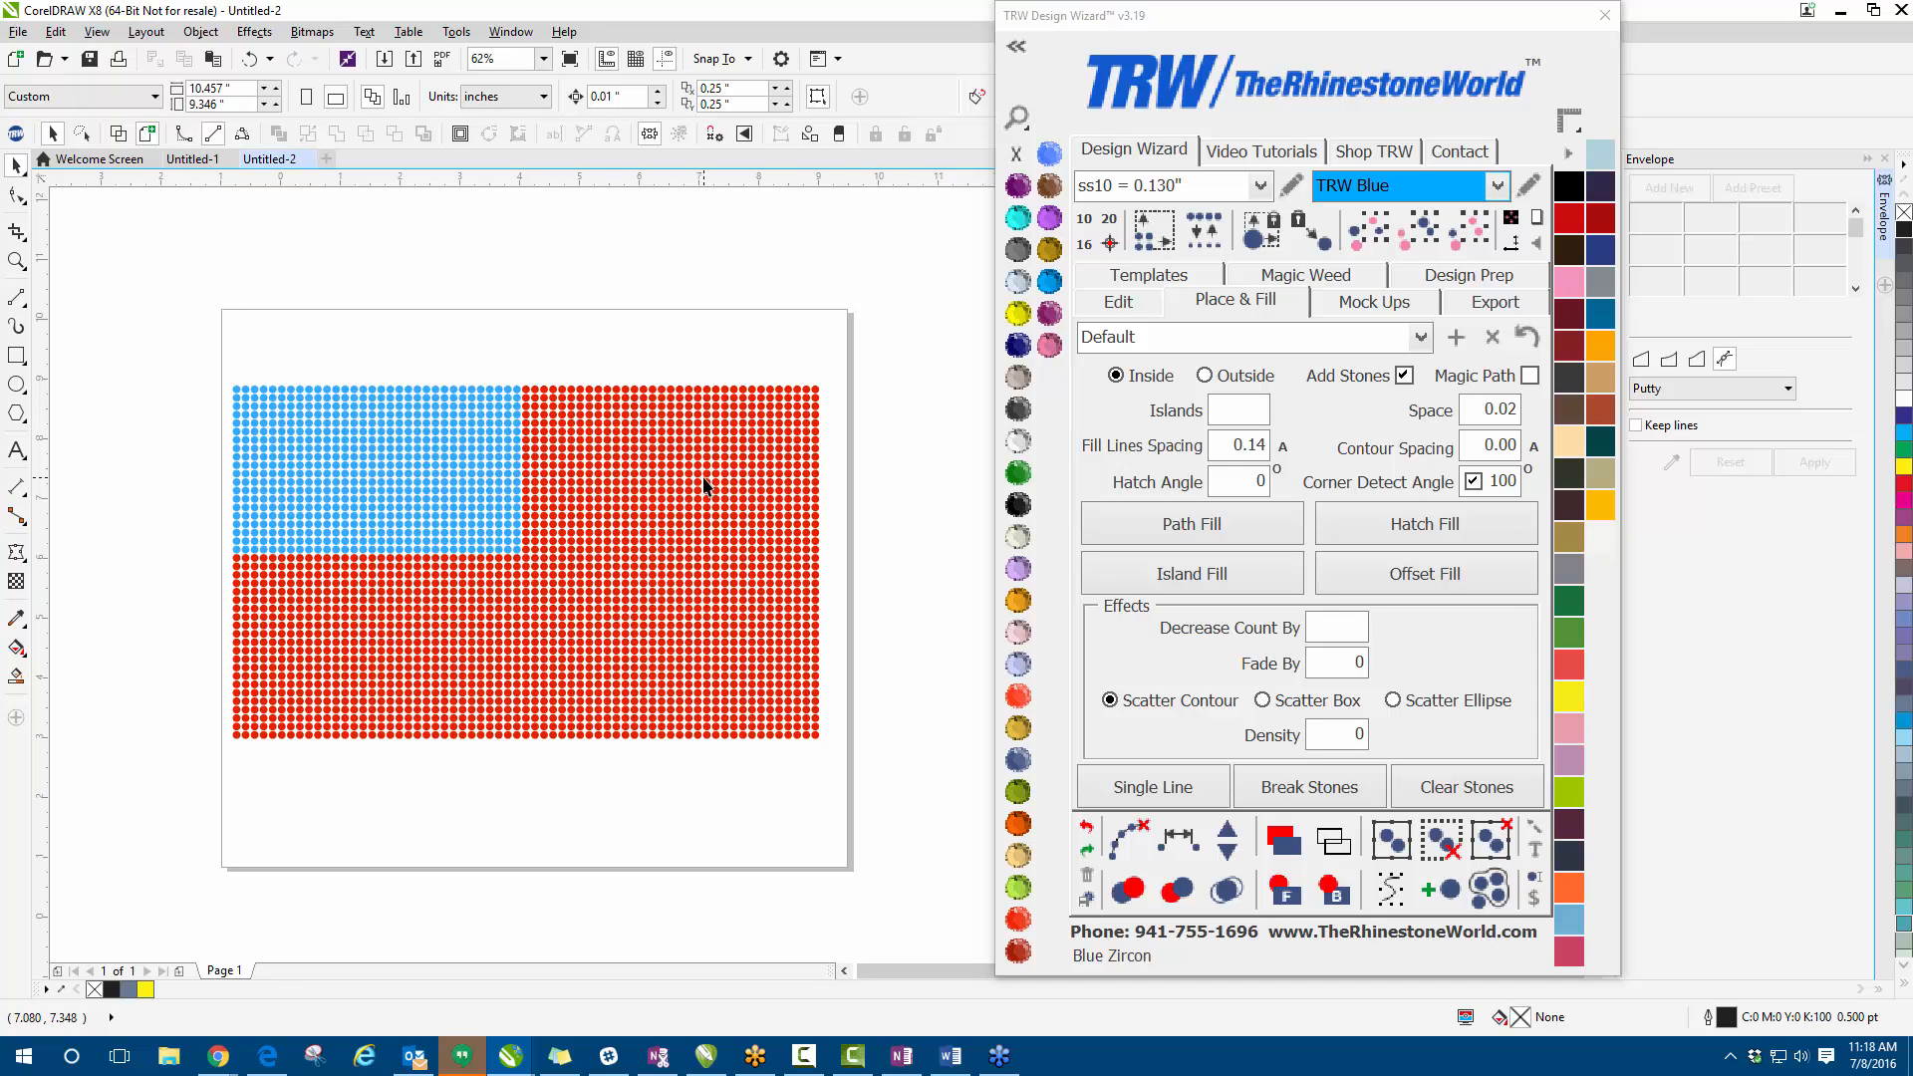
- Examine the rows of red stones beside the blue block, up to the rectangle's upper-right corner
scroll(757, 409, "up", 4)
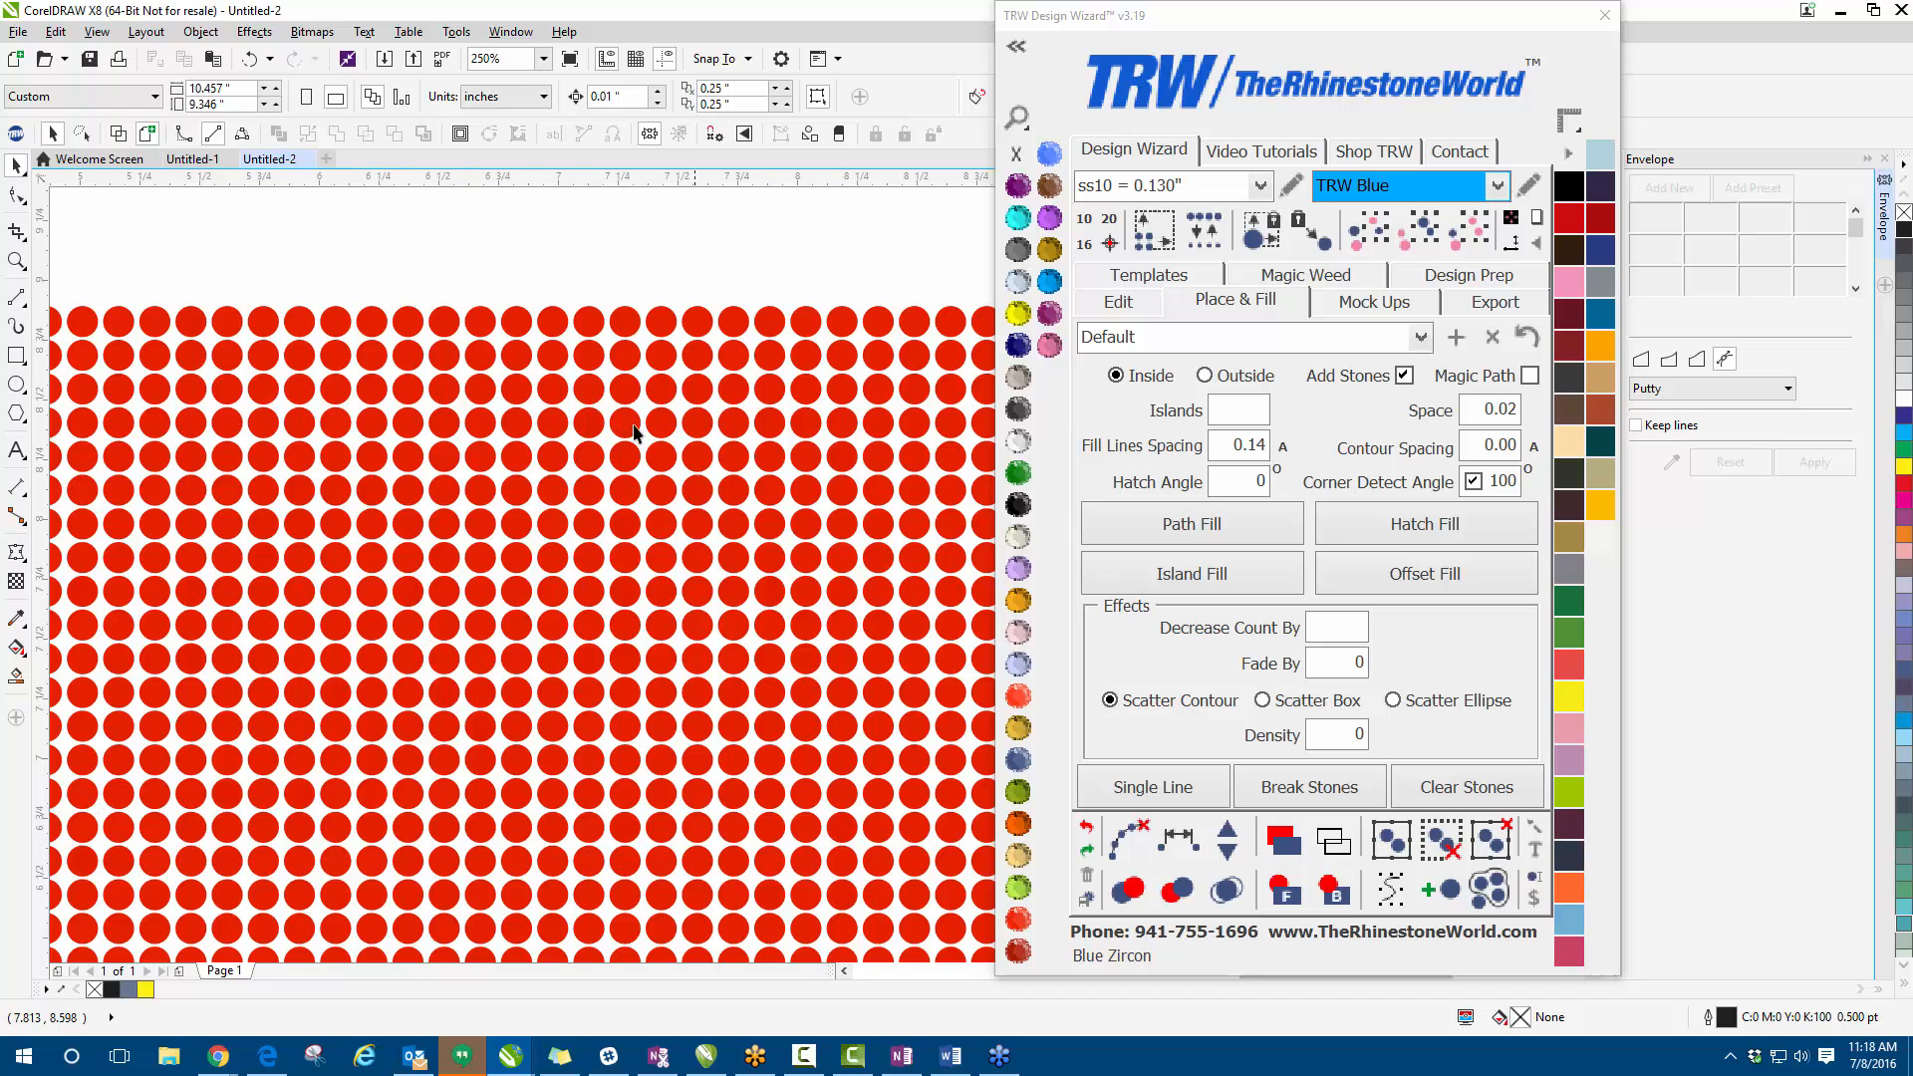
scroll(572, 504, "down", 4)
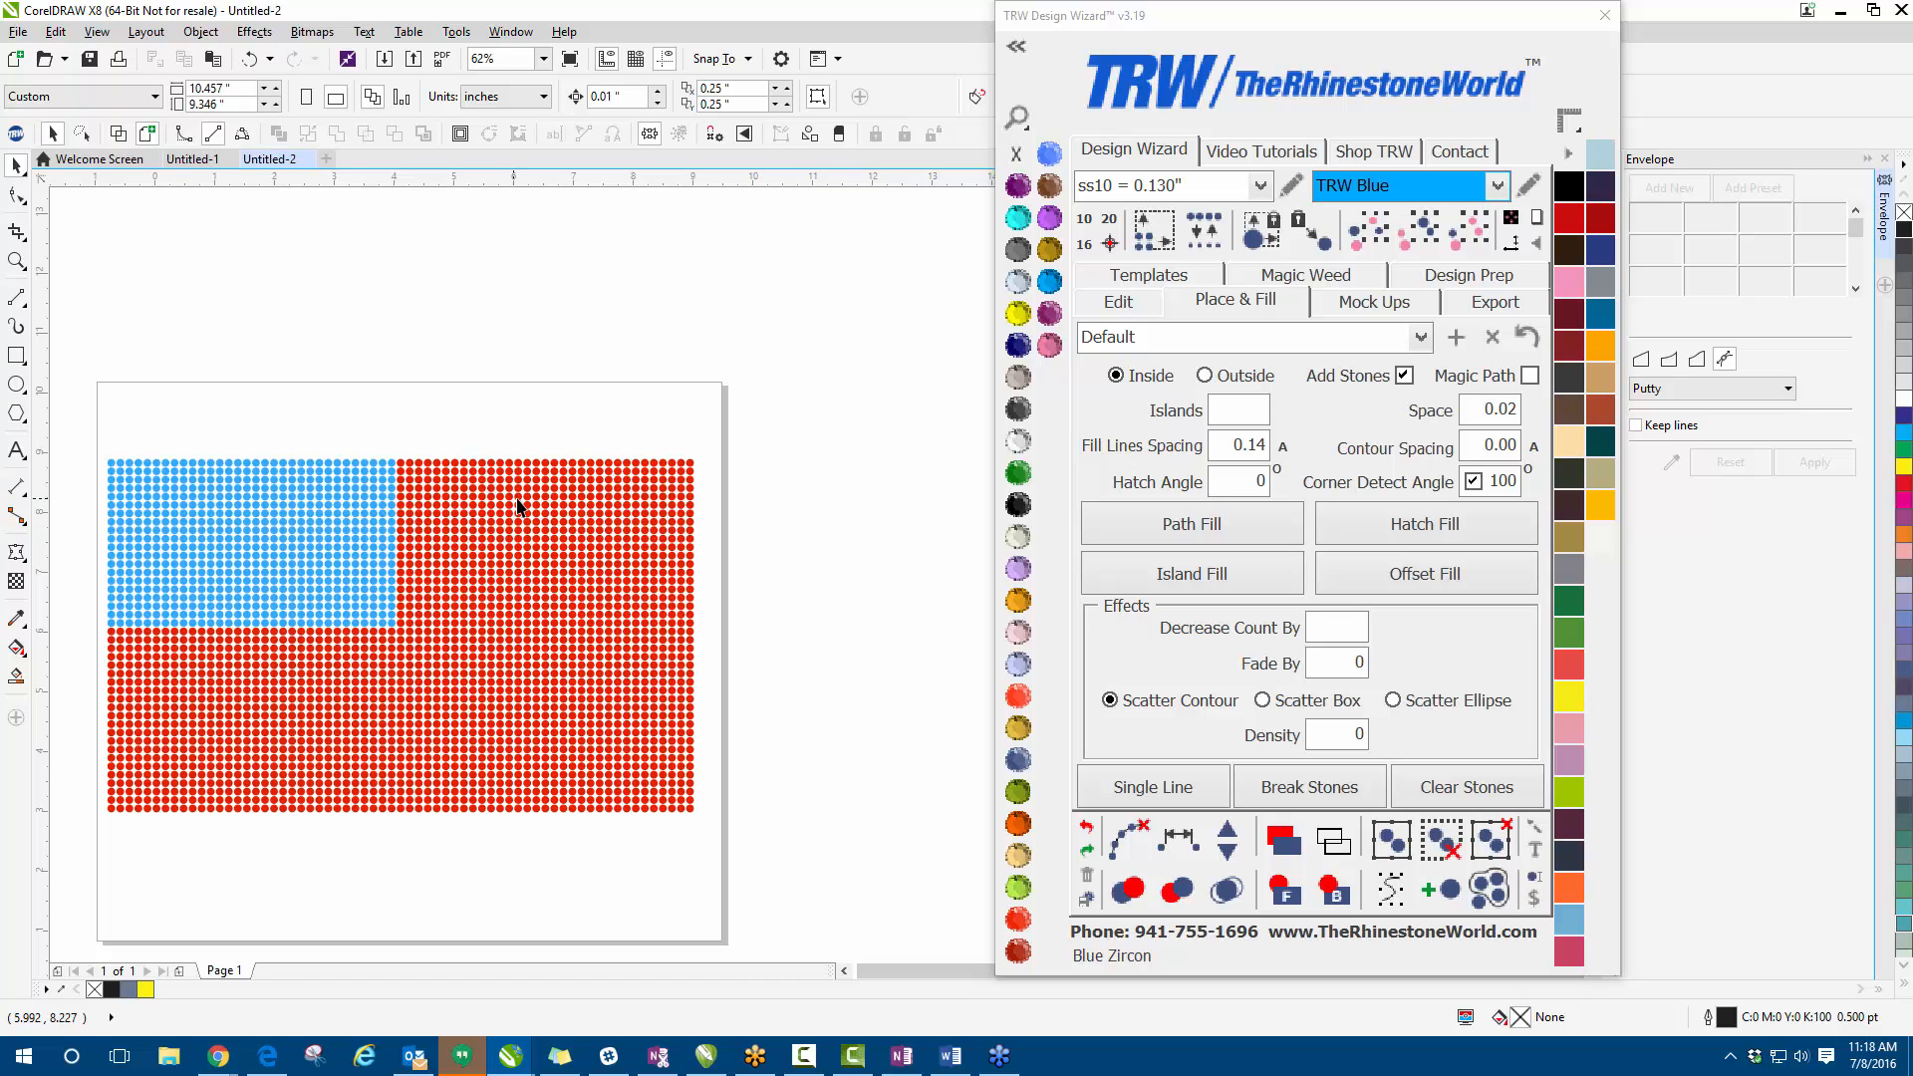
scroll(500, 495, "up", 2)
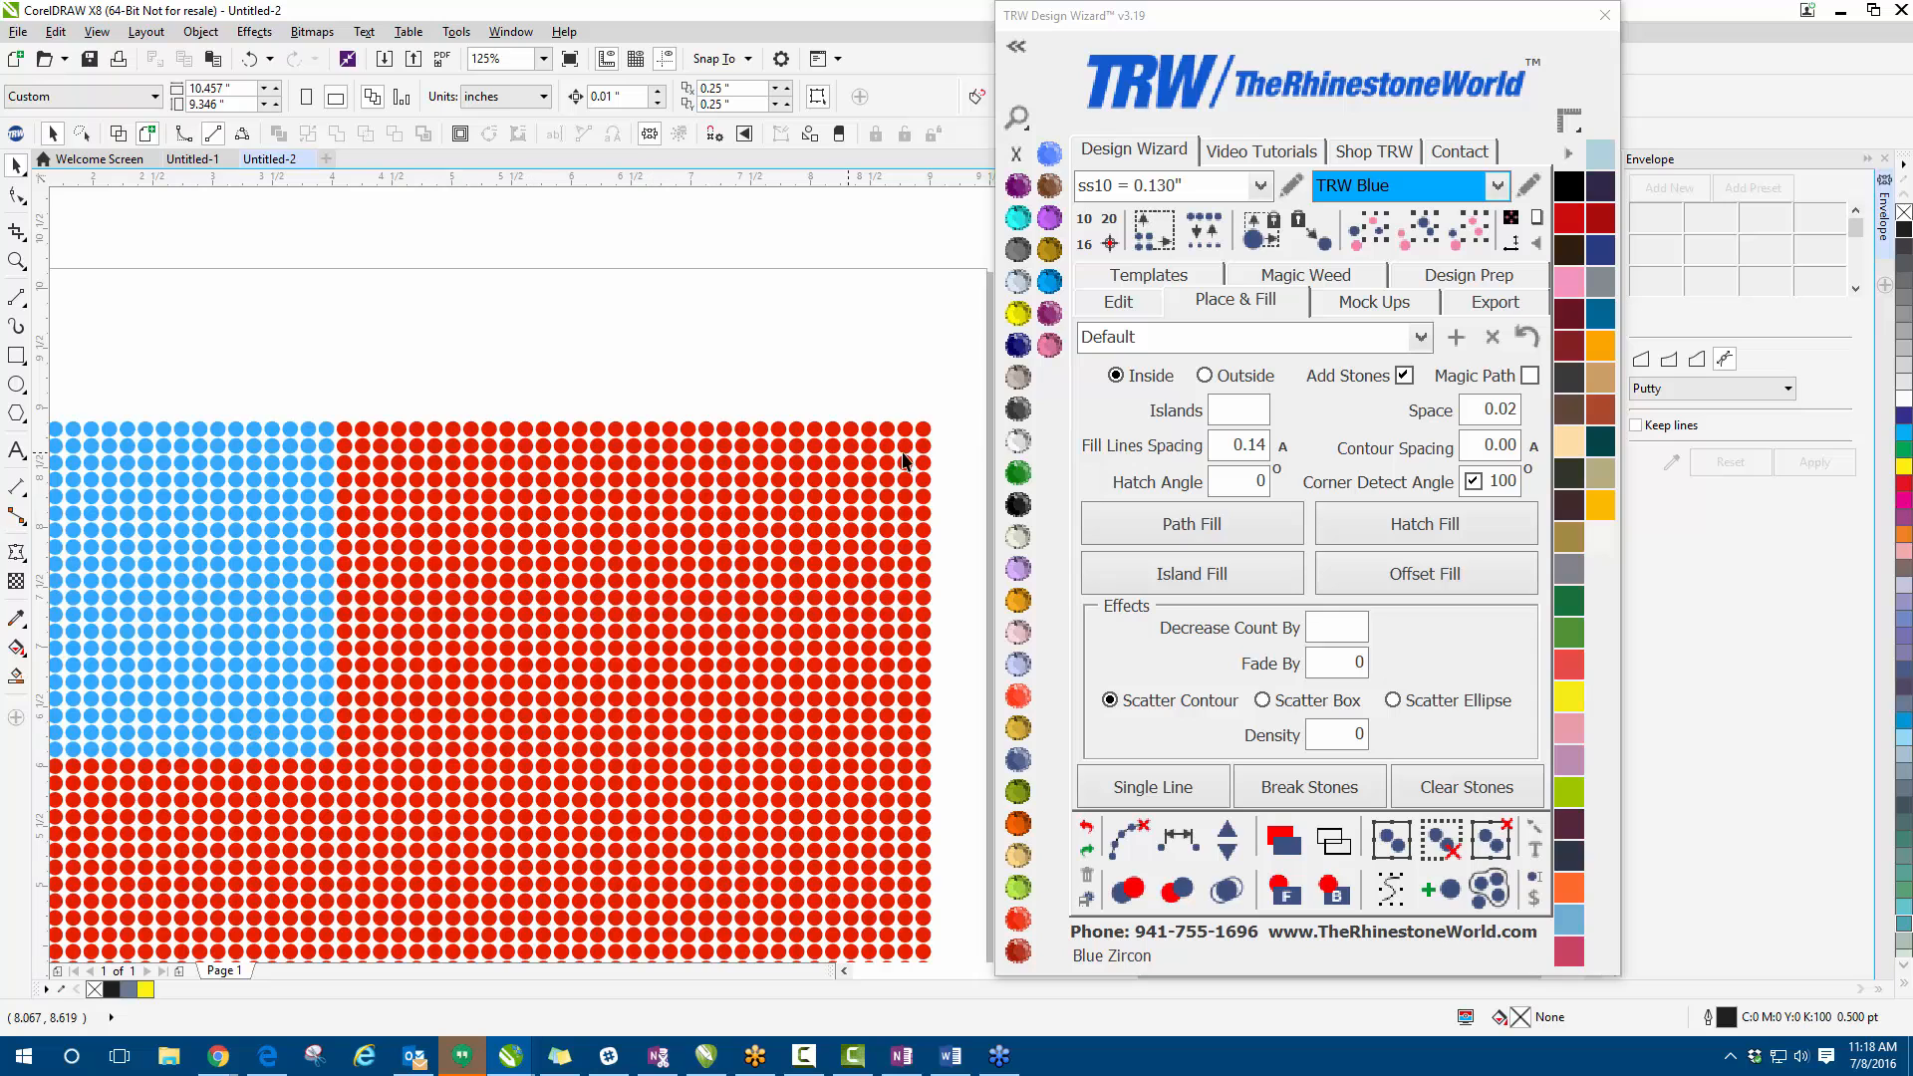
scroll(933, 482, "up", 1)
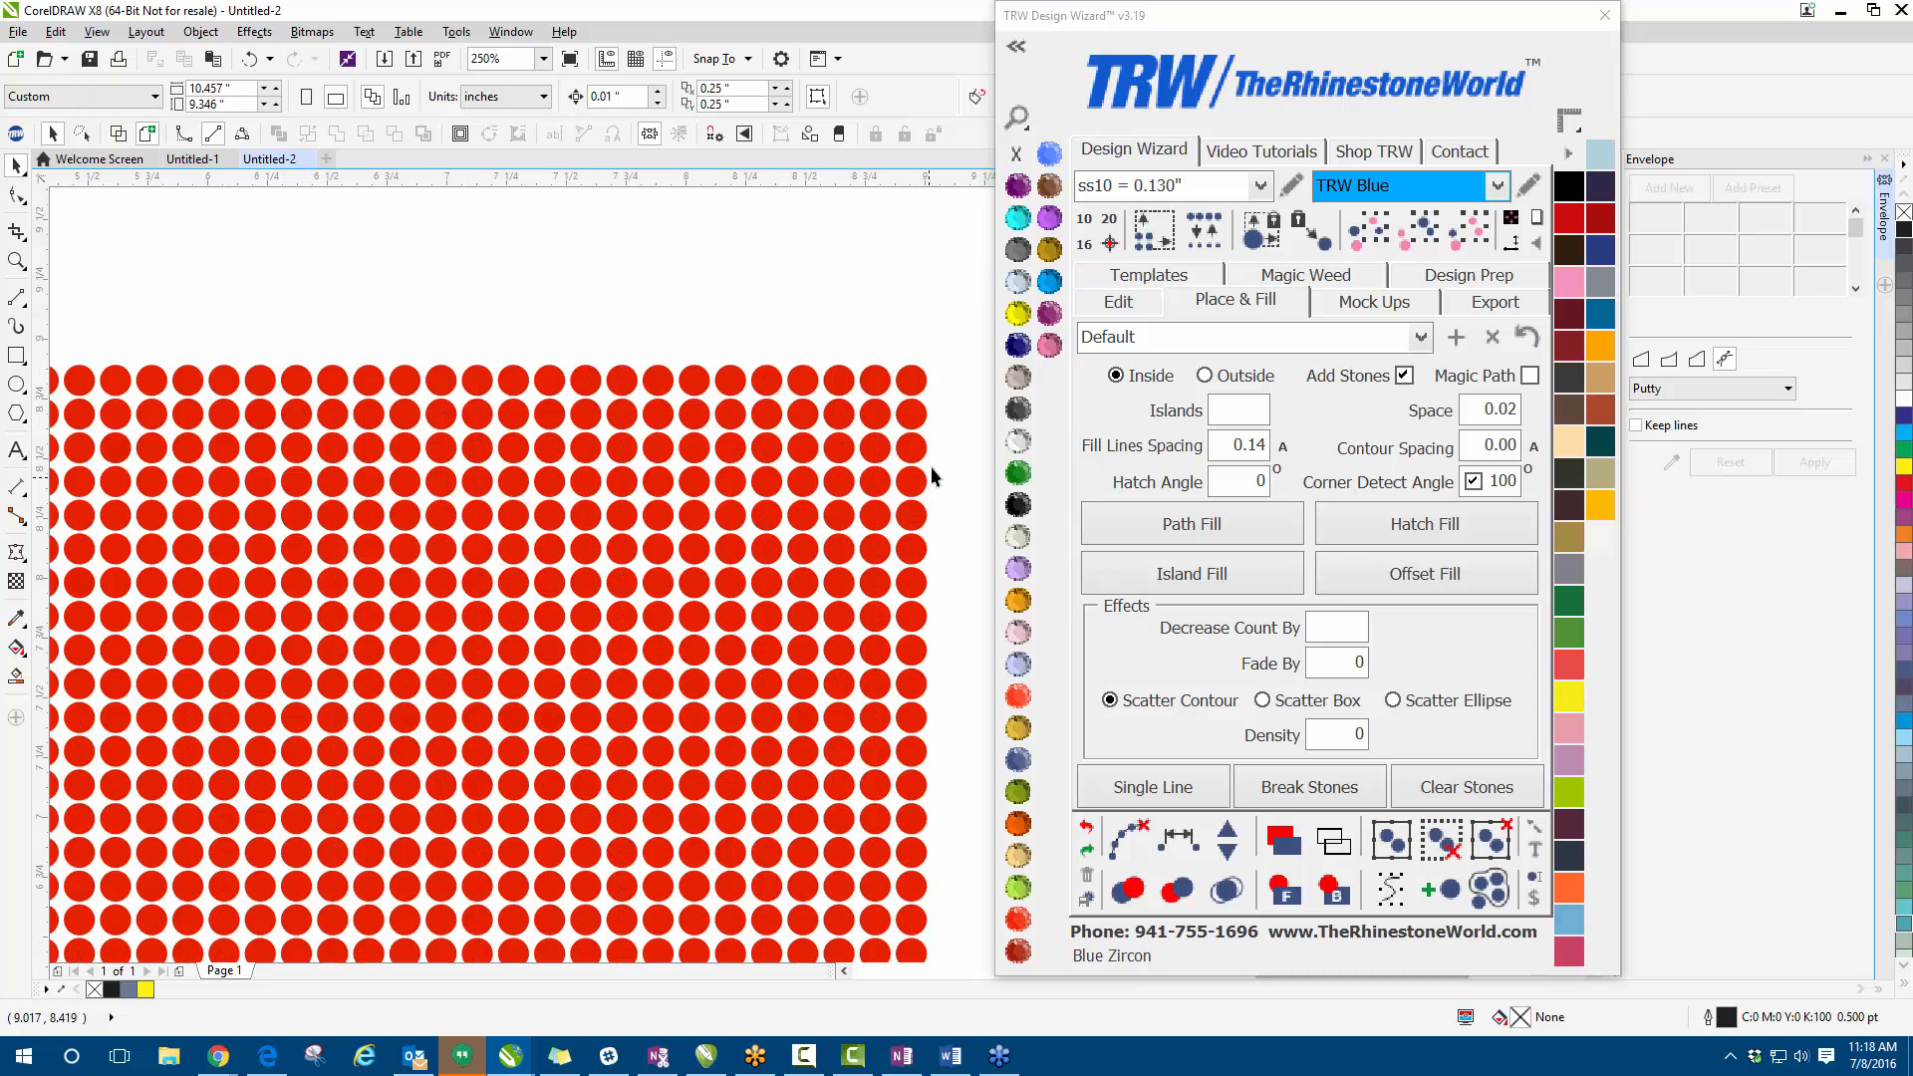
scroll(916, 461, "down", 1)
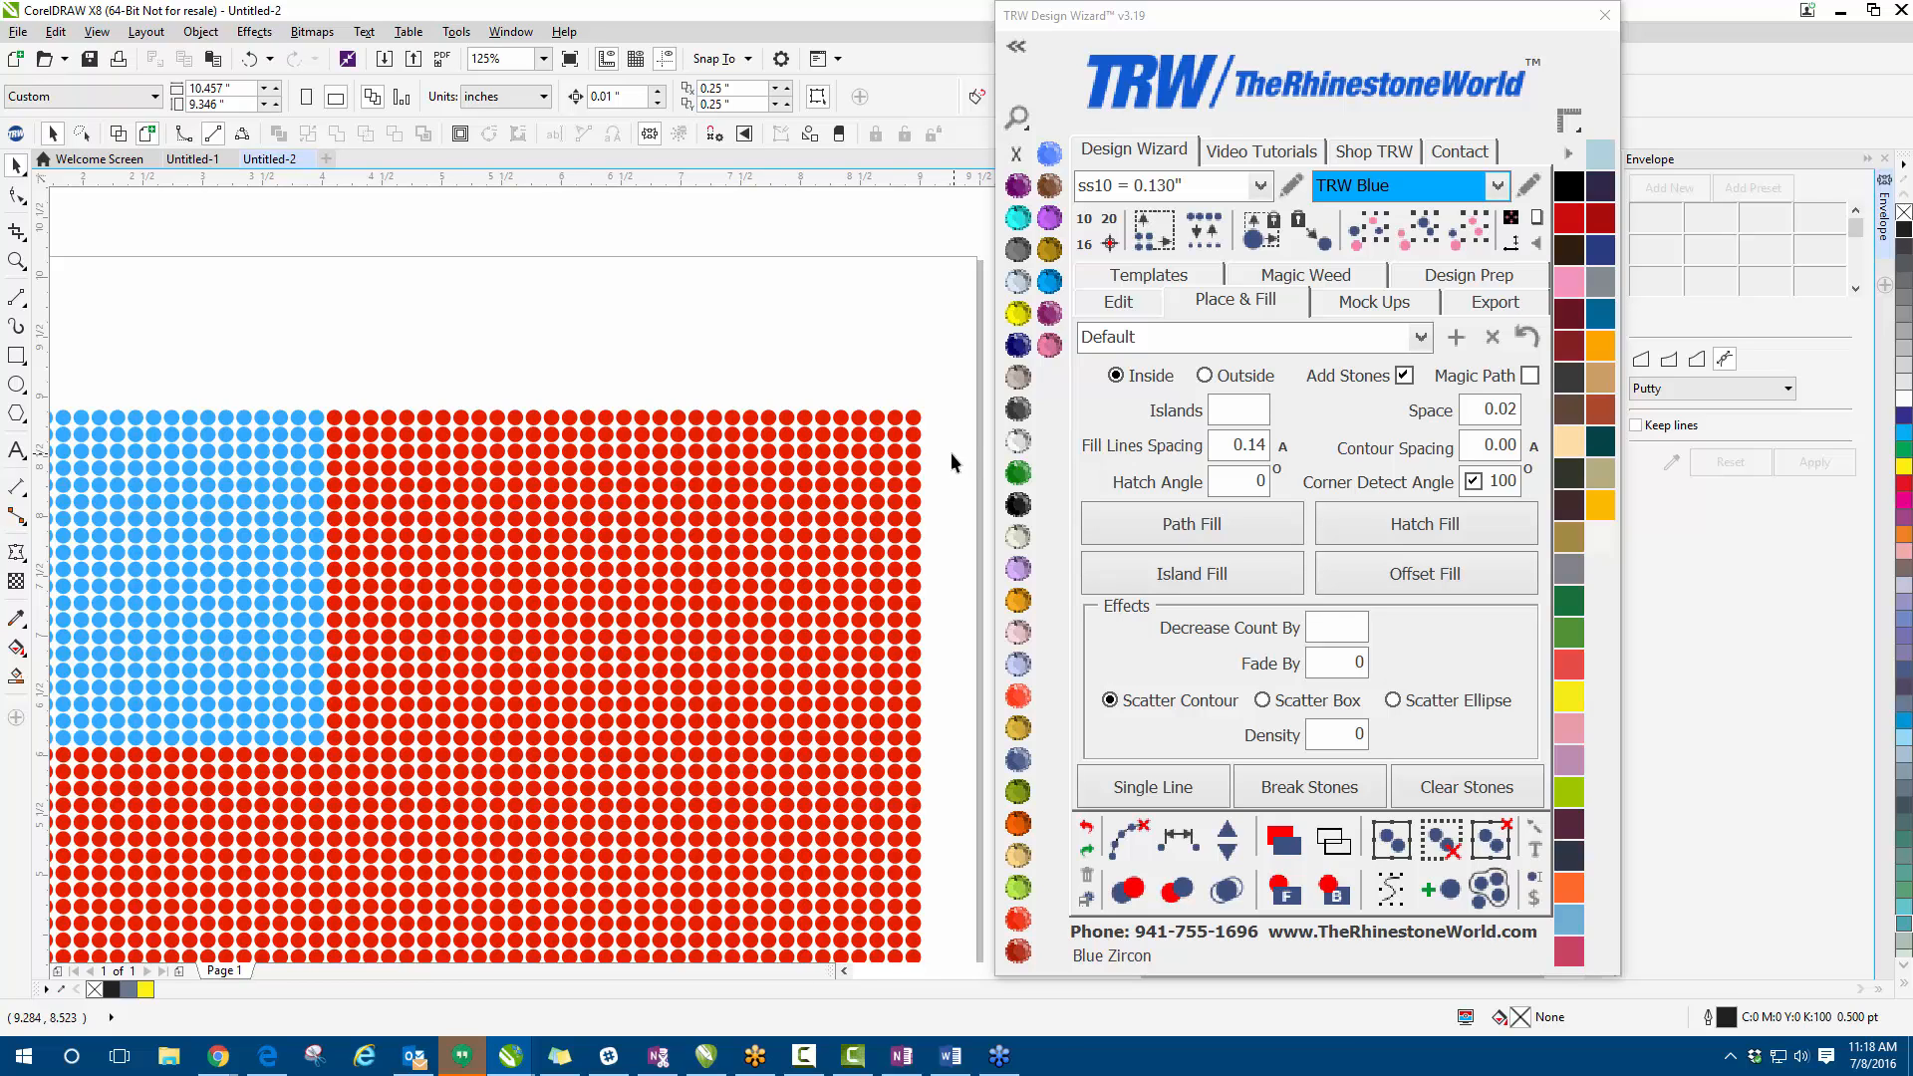
left_click_drag(947, 453, 911, 438)
left_click_drag(936, 462, 870, 481)
scroll(932, 451, "up", 2)
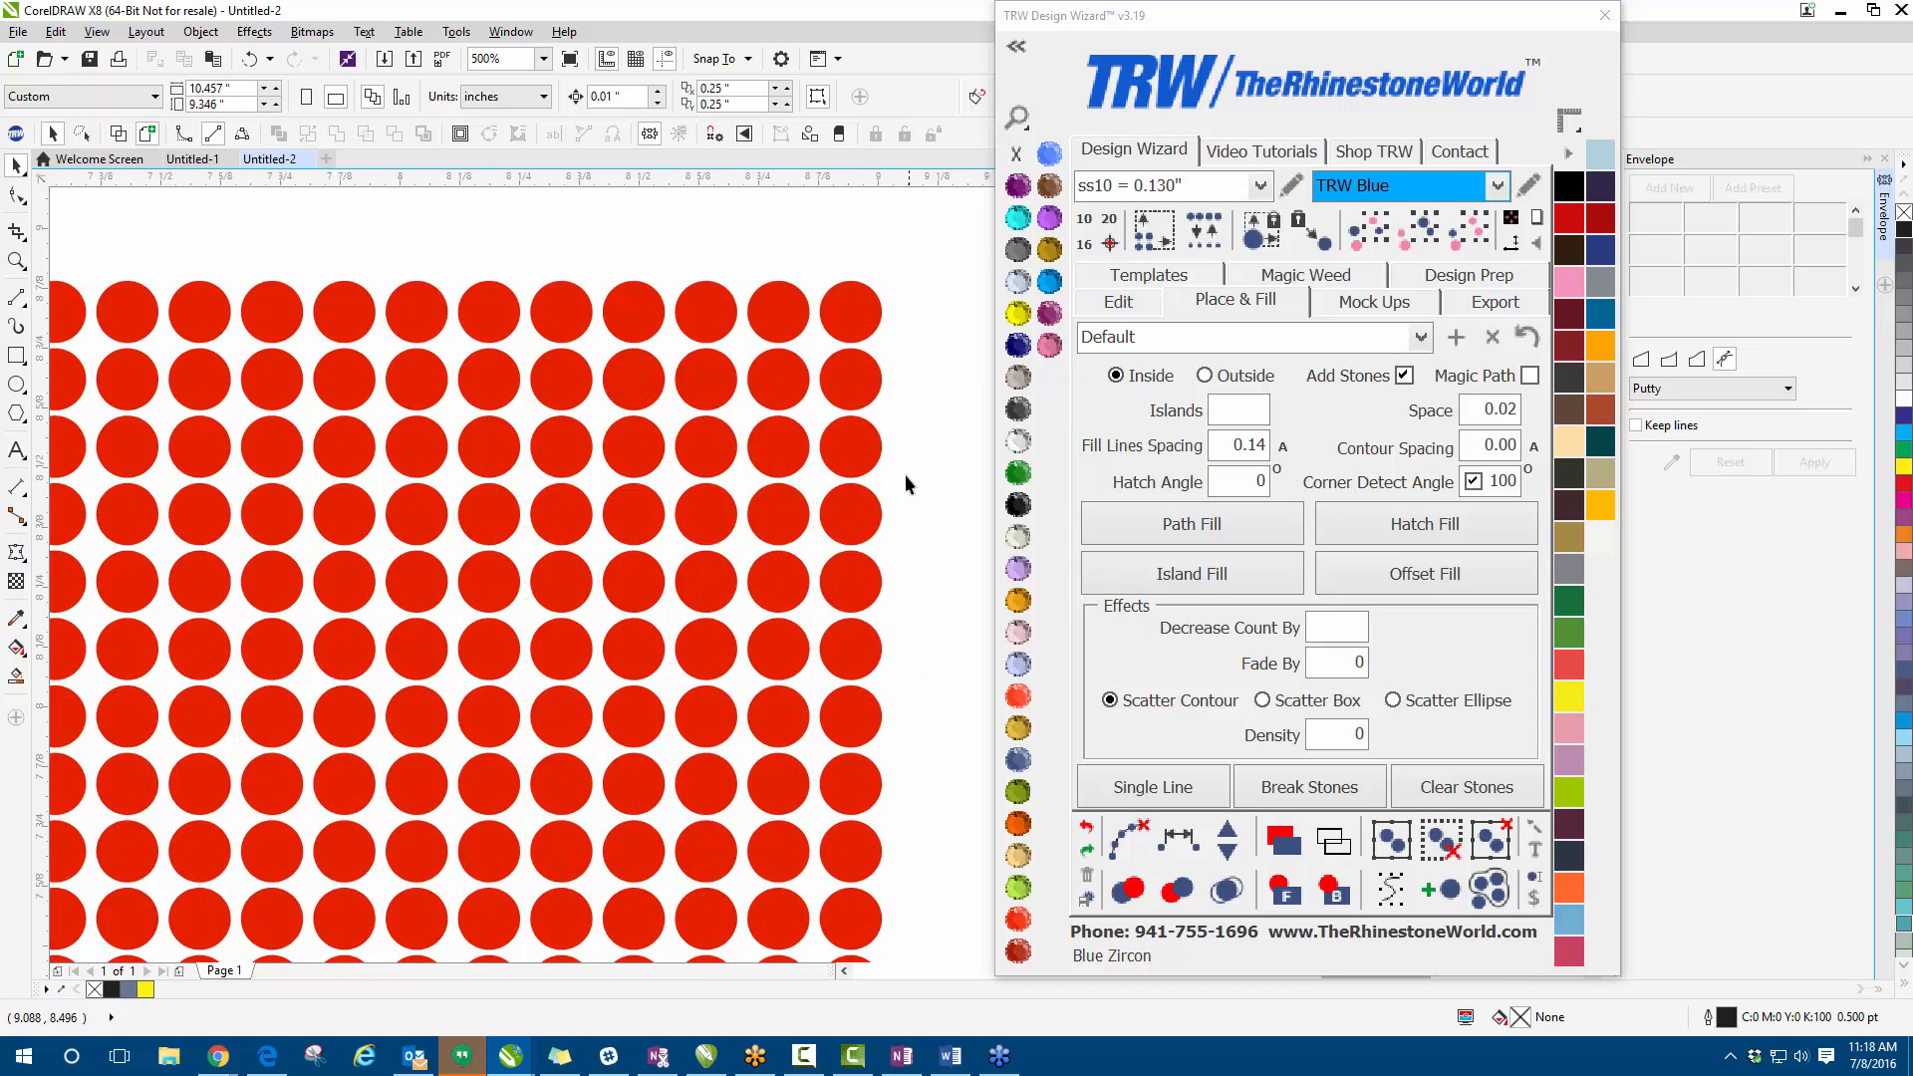
left_click_drag(915, 464, 852, 445)
left_click_drag(927, 383, 779, 515)
left_click_drag(779, 515, 763, 520)
left_click_drag(763, 520, 762, 519)
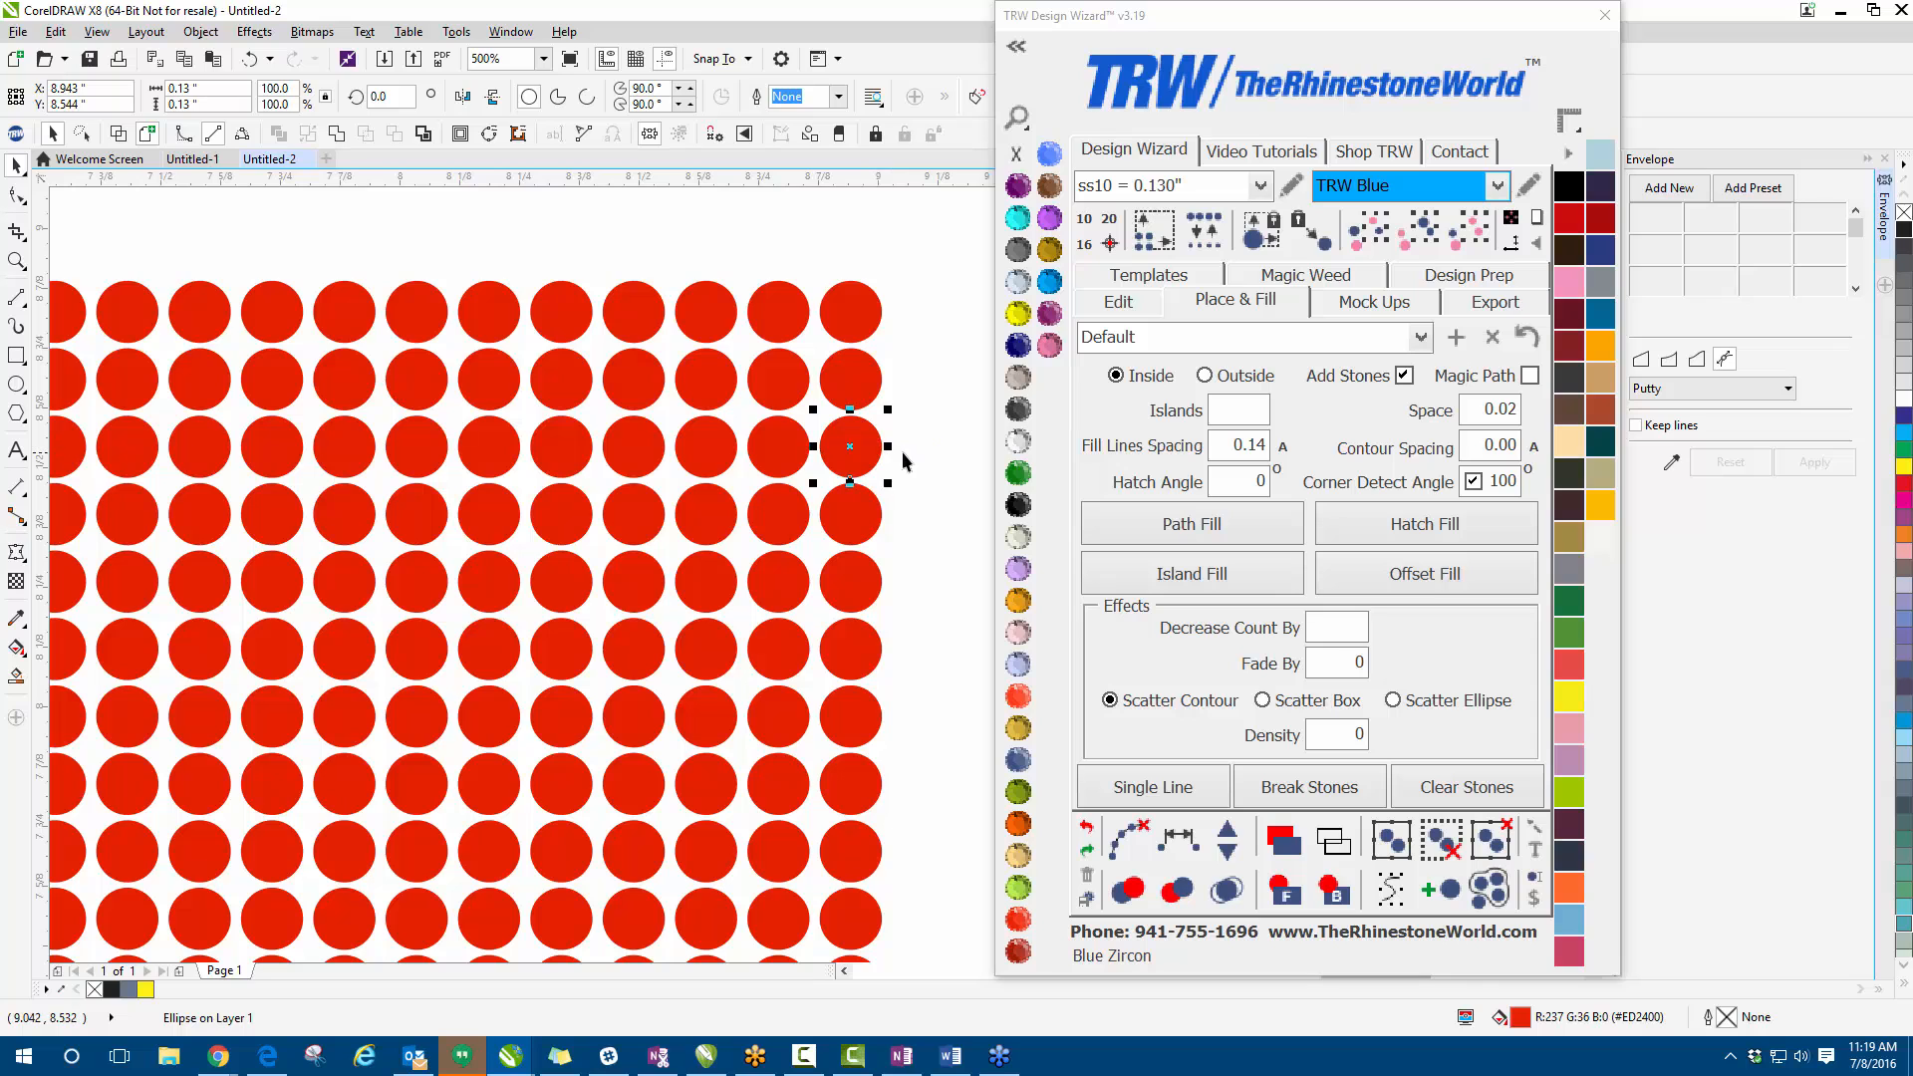
- Recolour three rows of red stones beside the blue block to Citrine, about 4.97 by 0.41 inches, leaving the top three rows red
left_click(935, 445)
scroll(935, 445, "down", 2)
left_click_drag(936, 443, 148, 586)
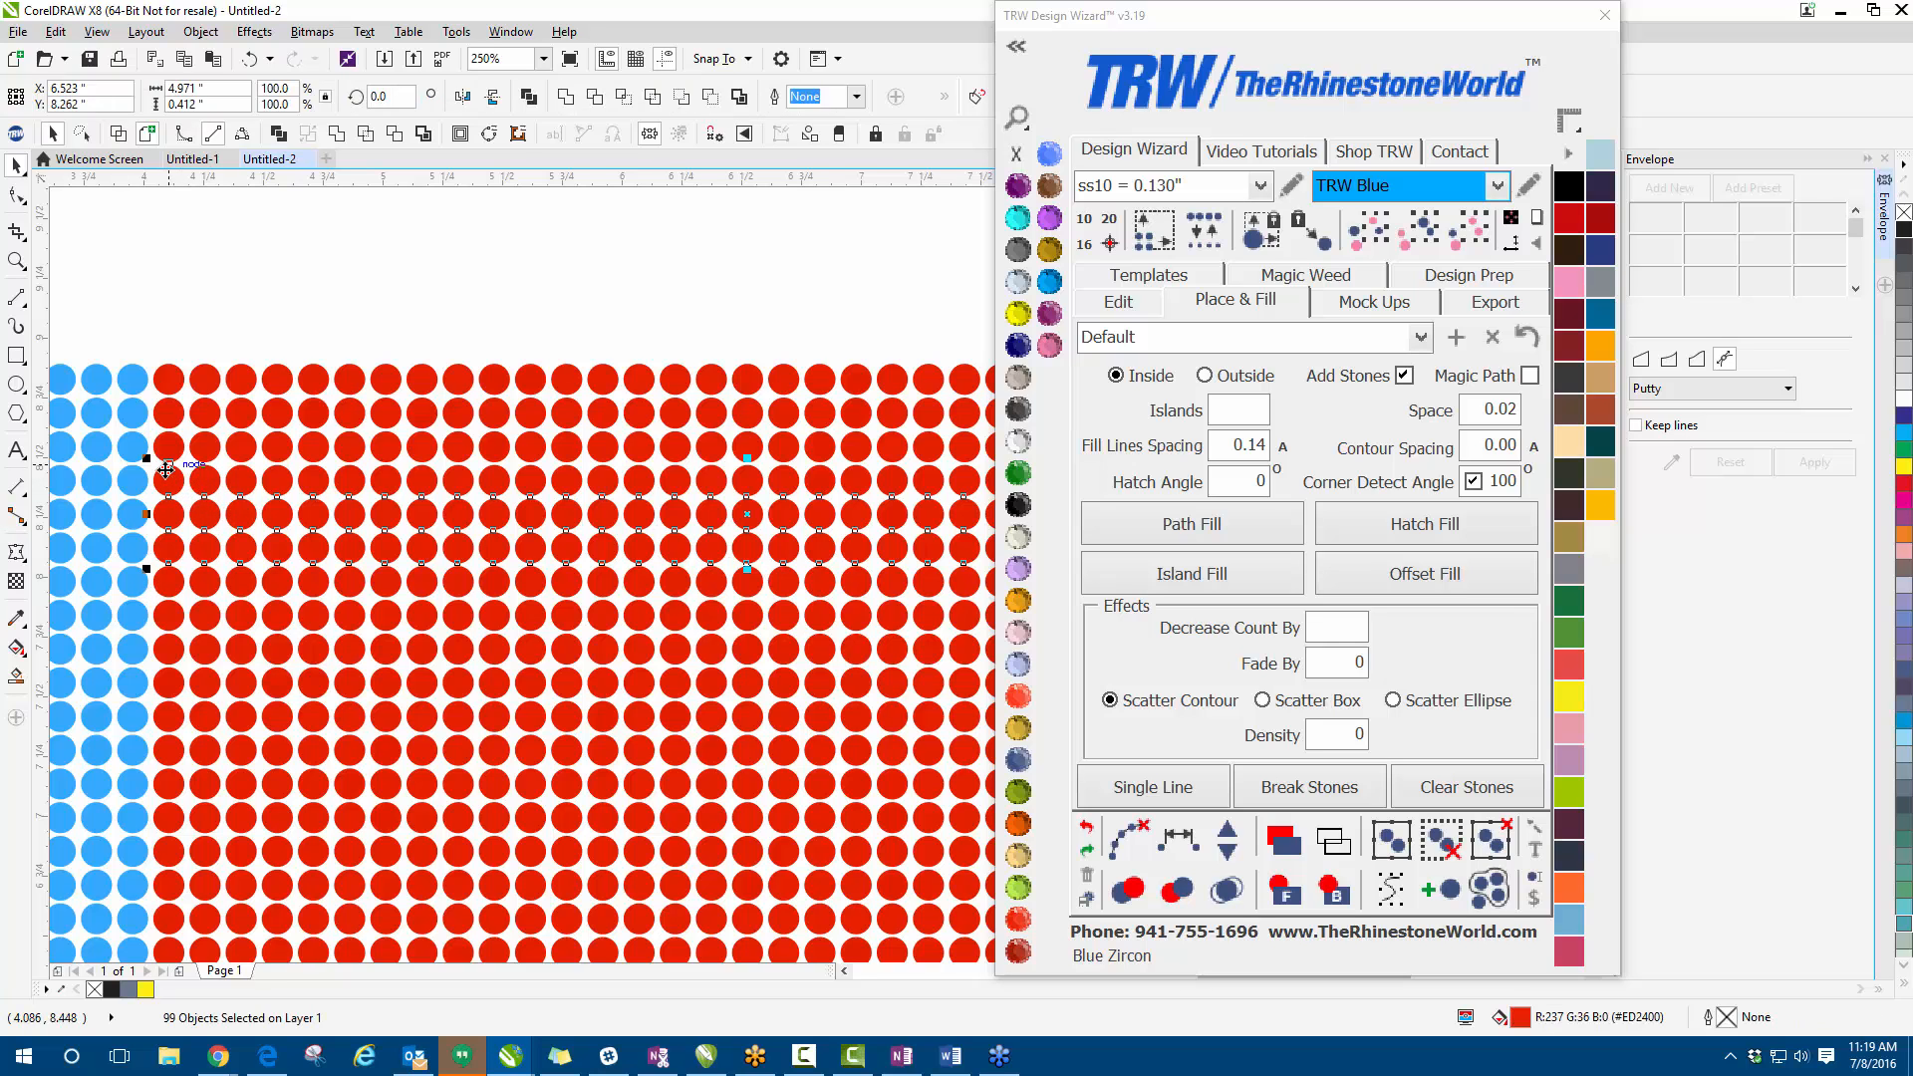
left_click(1017, 313)
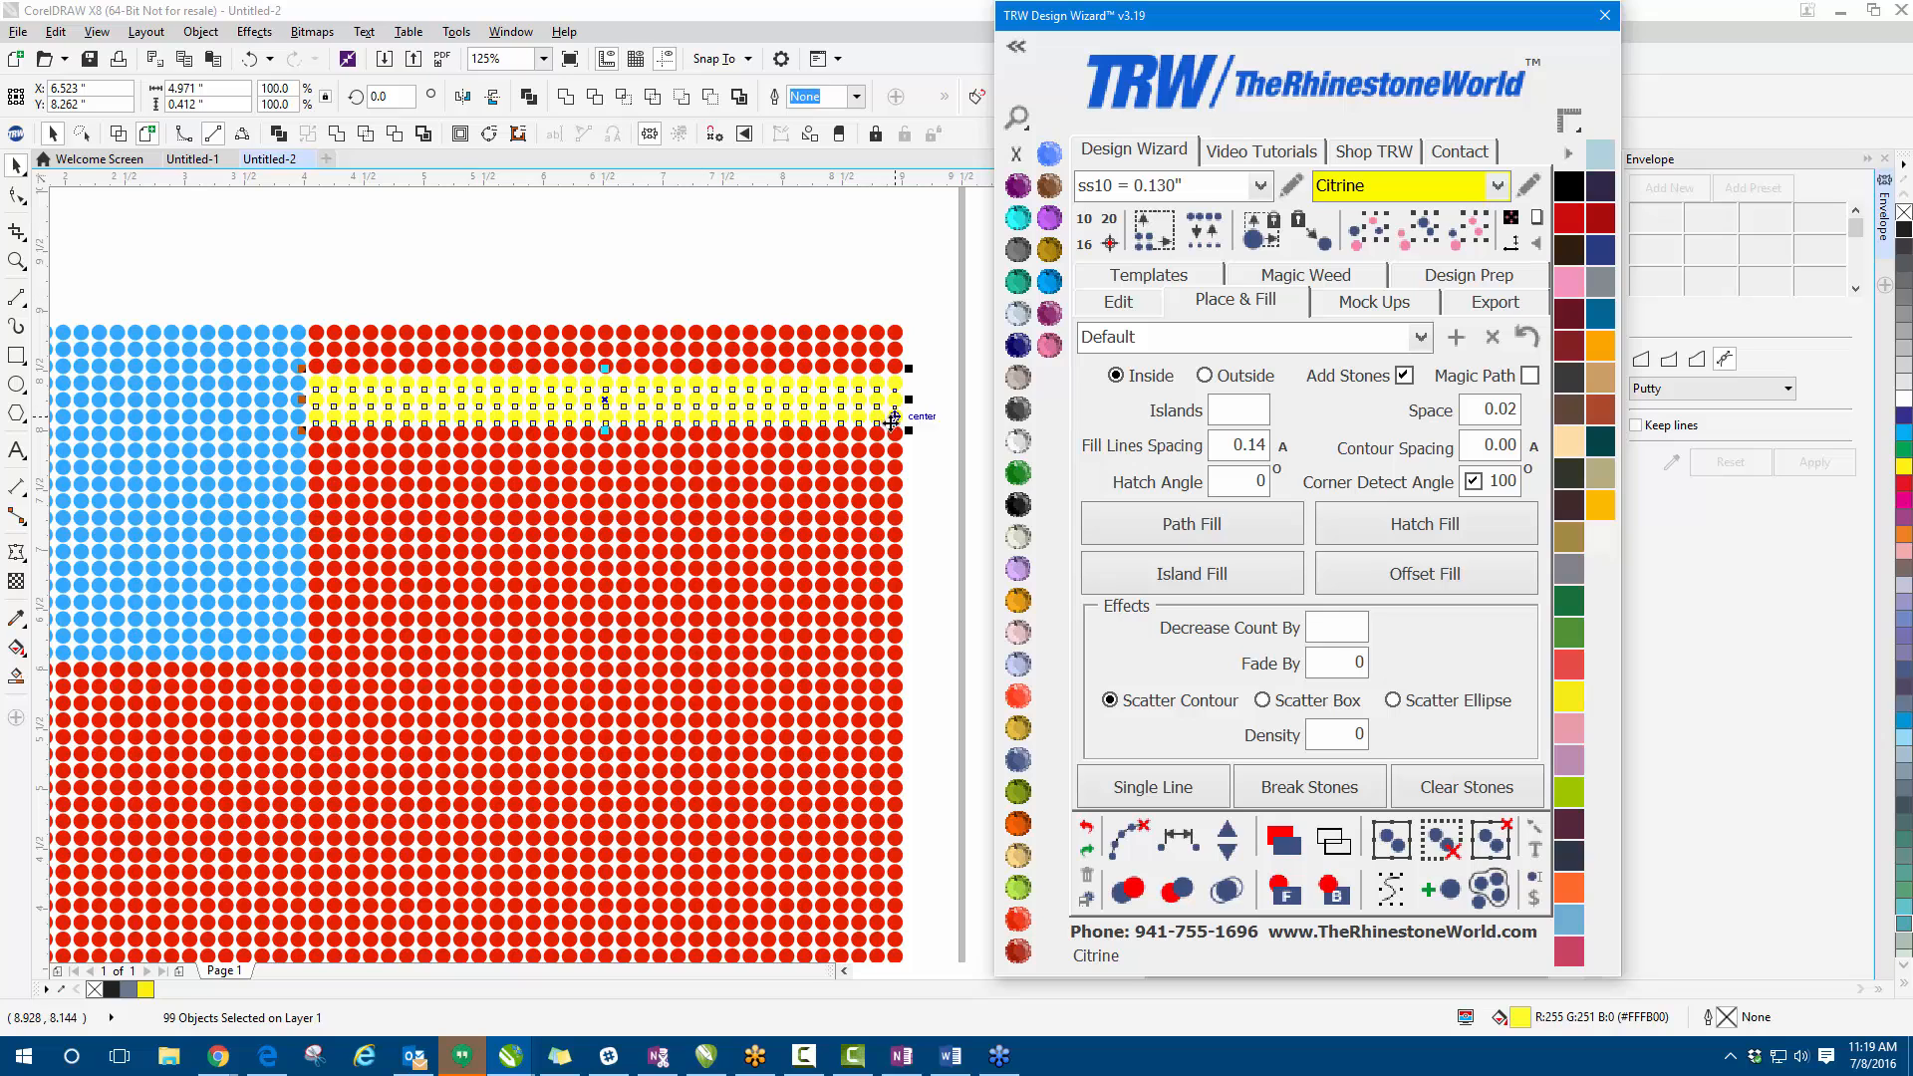
left_click(927, 460)
- Add a second three-row Citrine stripe beside the blue block, leaving three red rows below the first yellow stripe
scroll(907, 380, "up", 2)
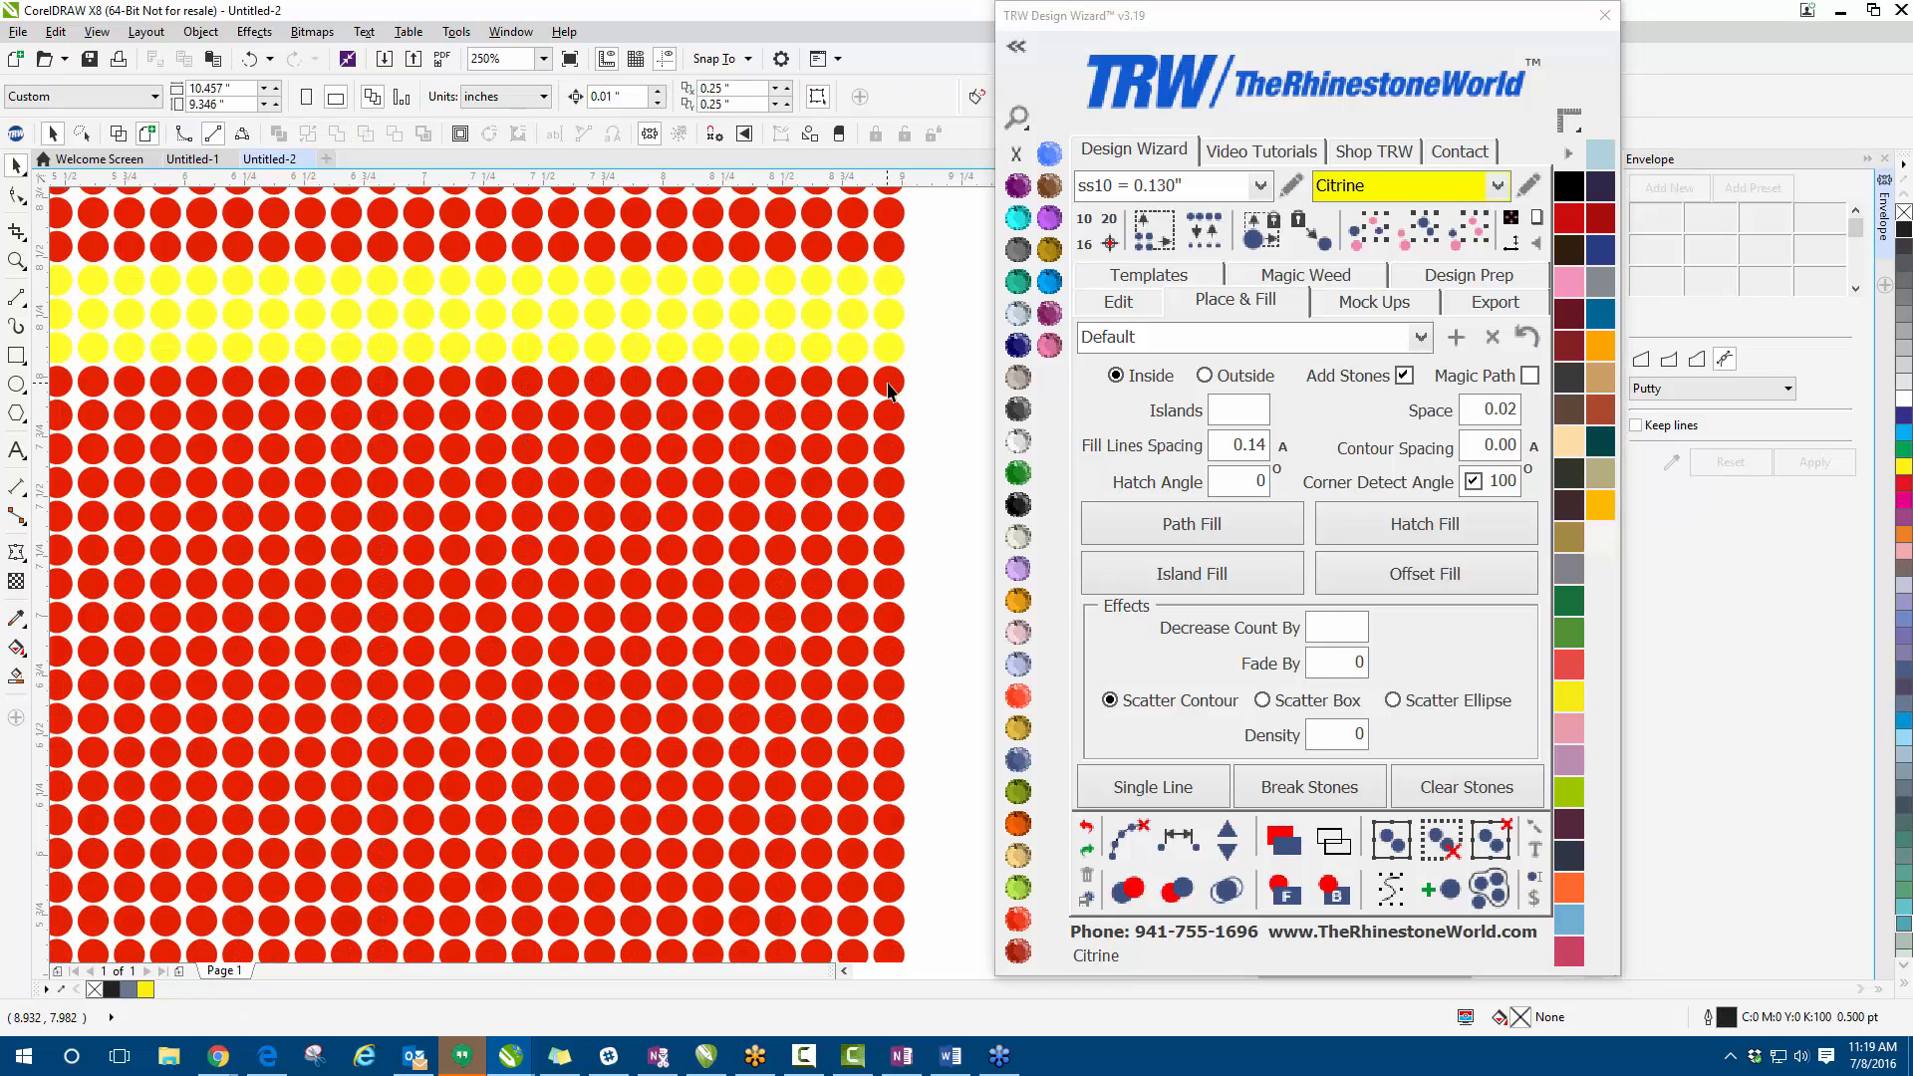
left_click_drag(934, 453, 76, 498)
left_click_drag(60, 591, 184, 585)
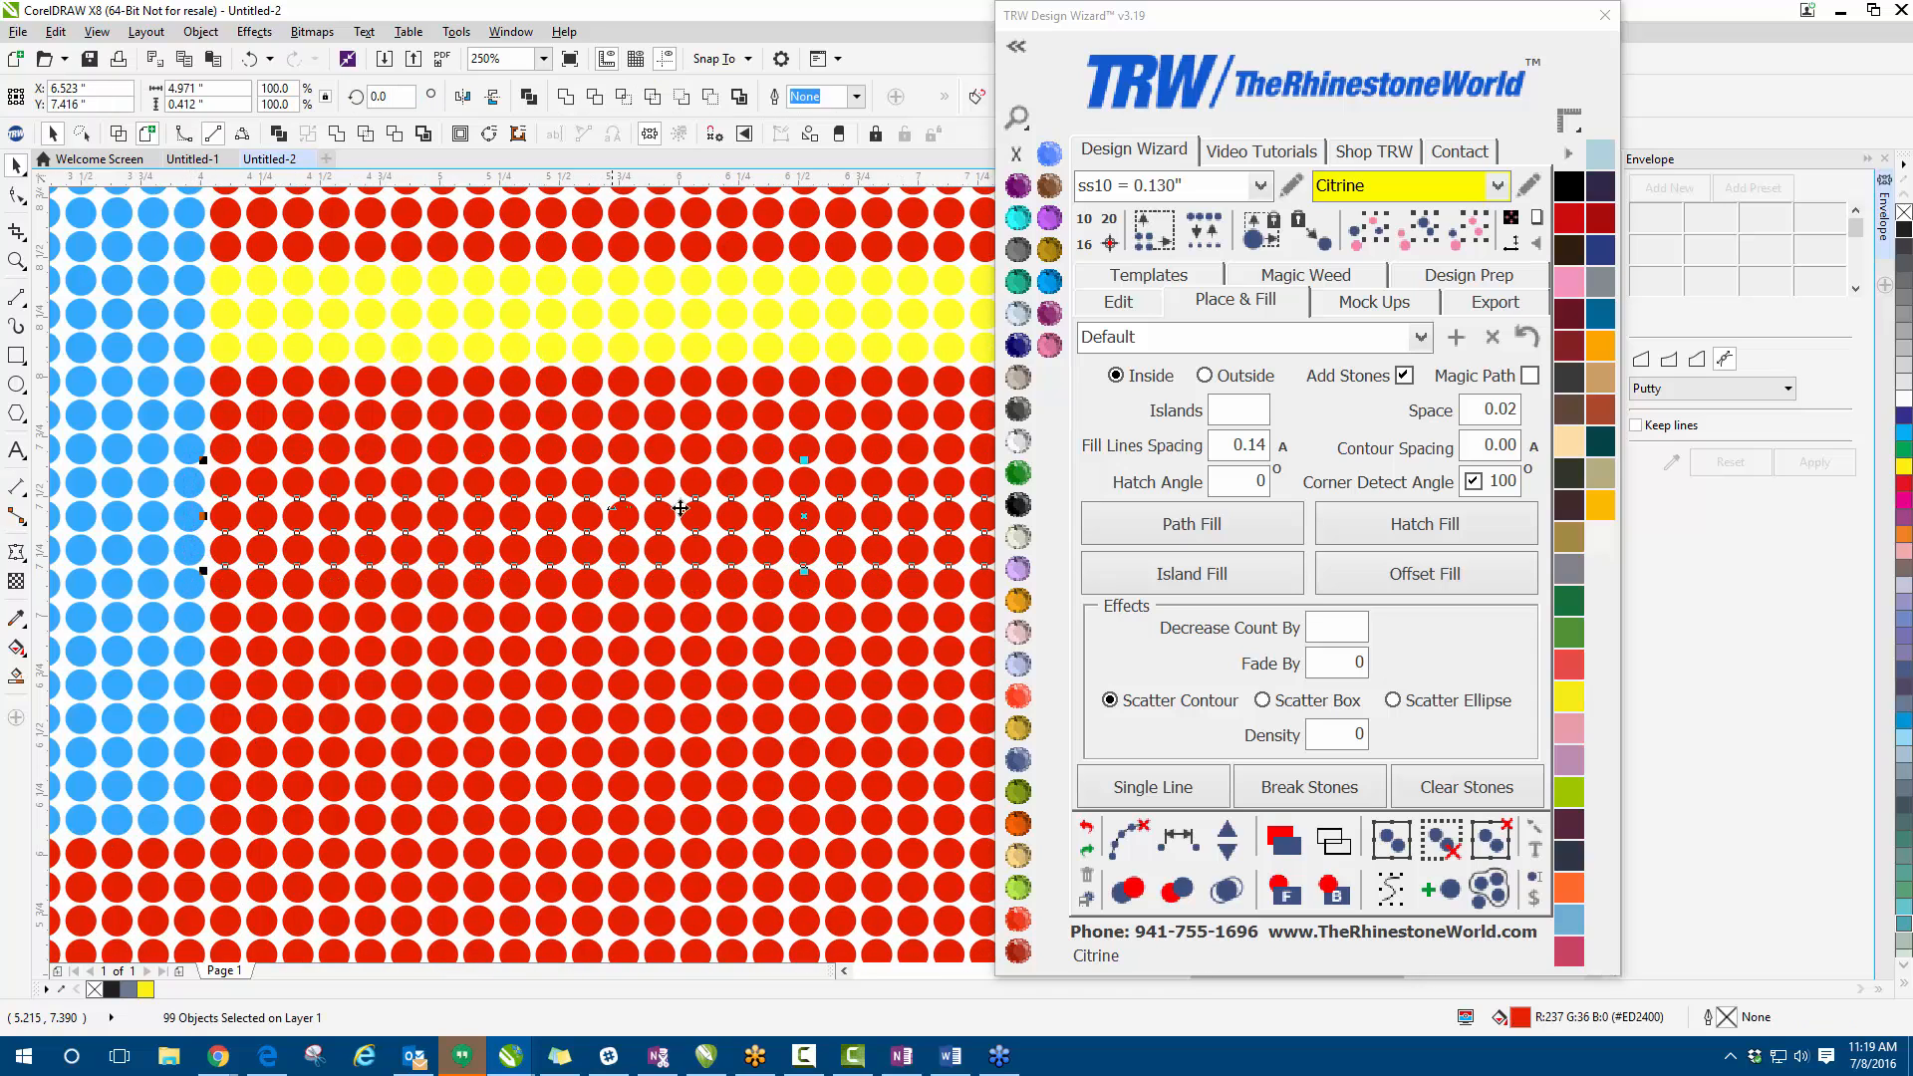
left_click(1016, 314)
scroll(352, 551, "down", 4)
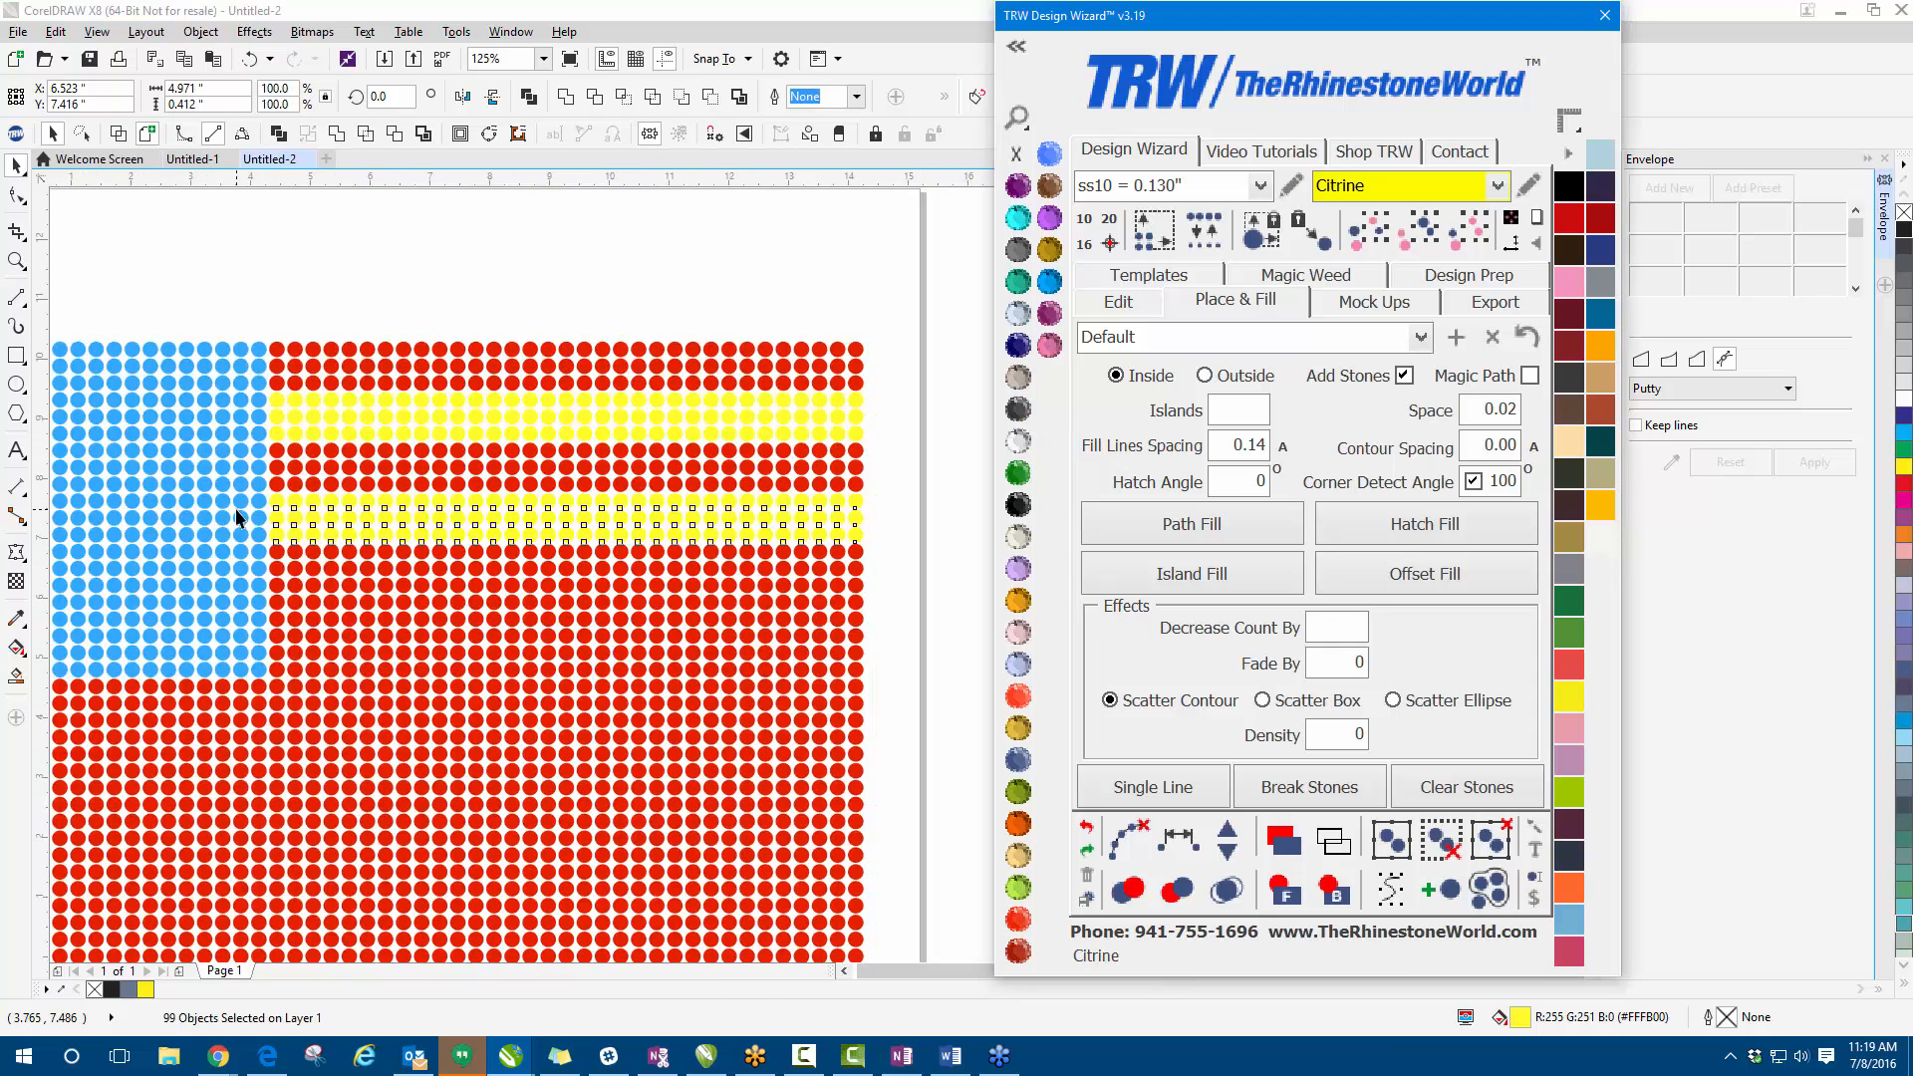
left_click(677, 563)
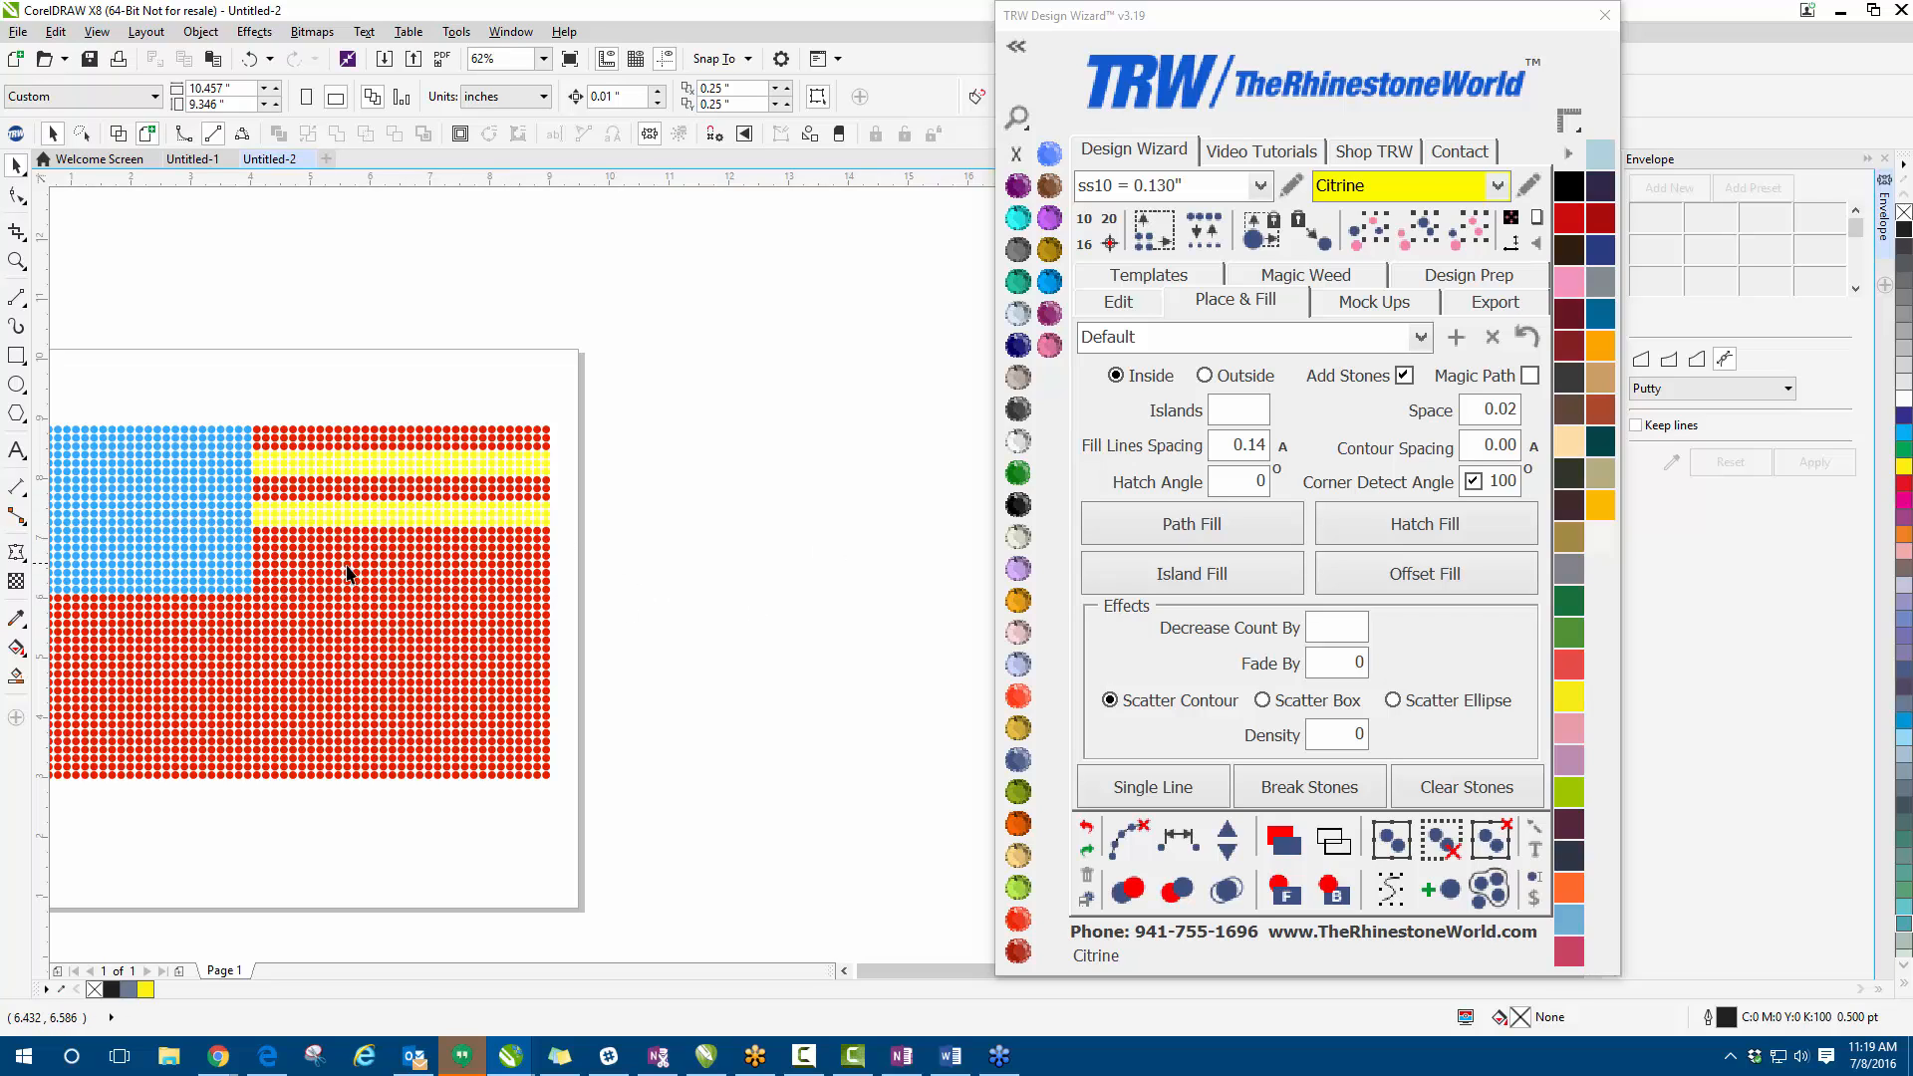
- Recolour a third three-row stripe beside the blue block to Citrine, three red rows below the second yellow stripe
scroll(346, 573, "up", 1)
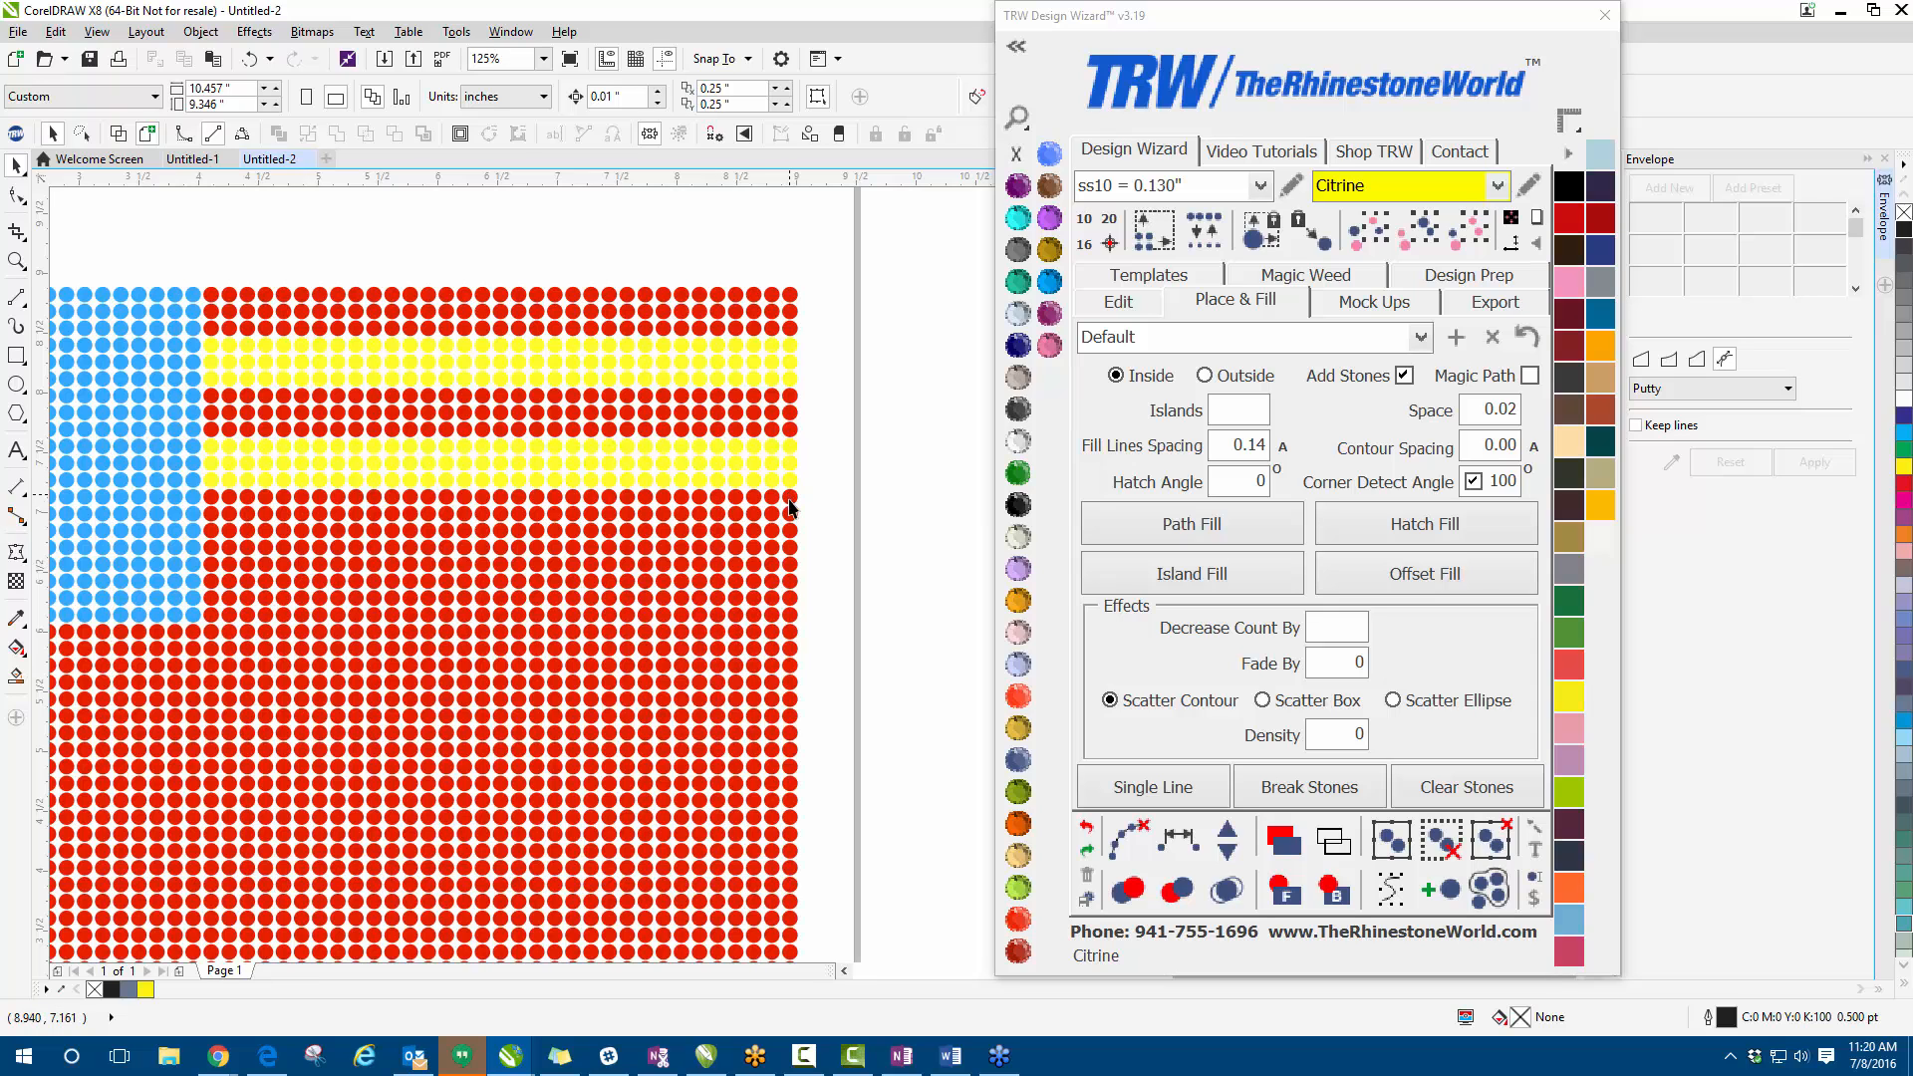
left_click_drag(819, 531, 196, 611)
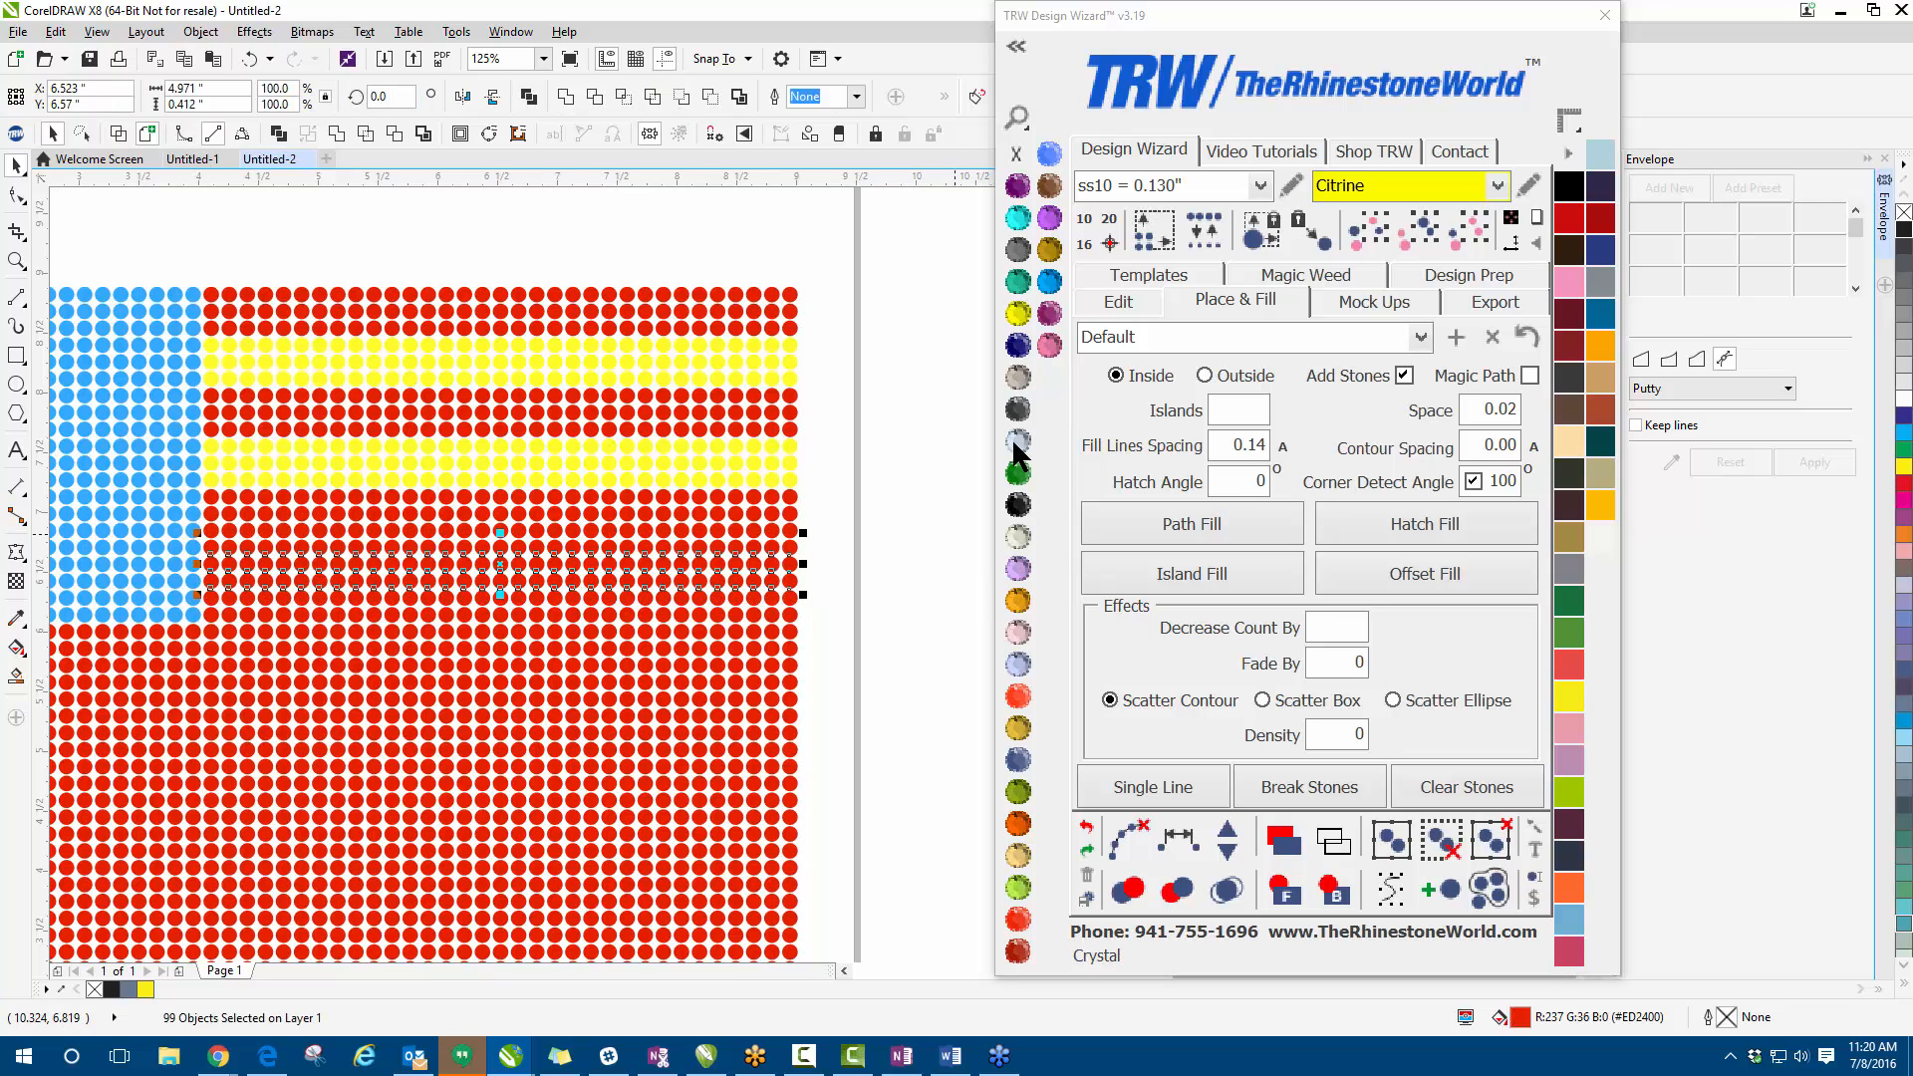
left_click(1017, 313)
key("F3")
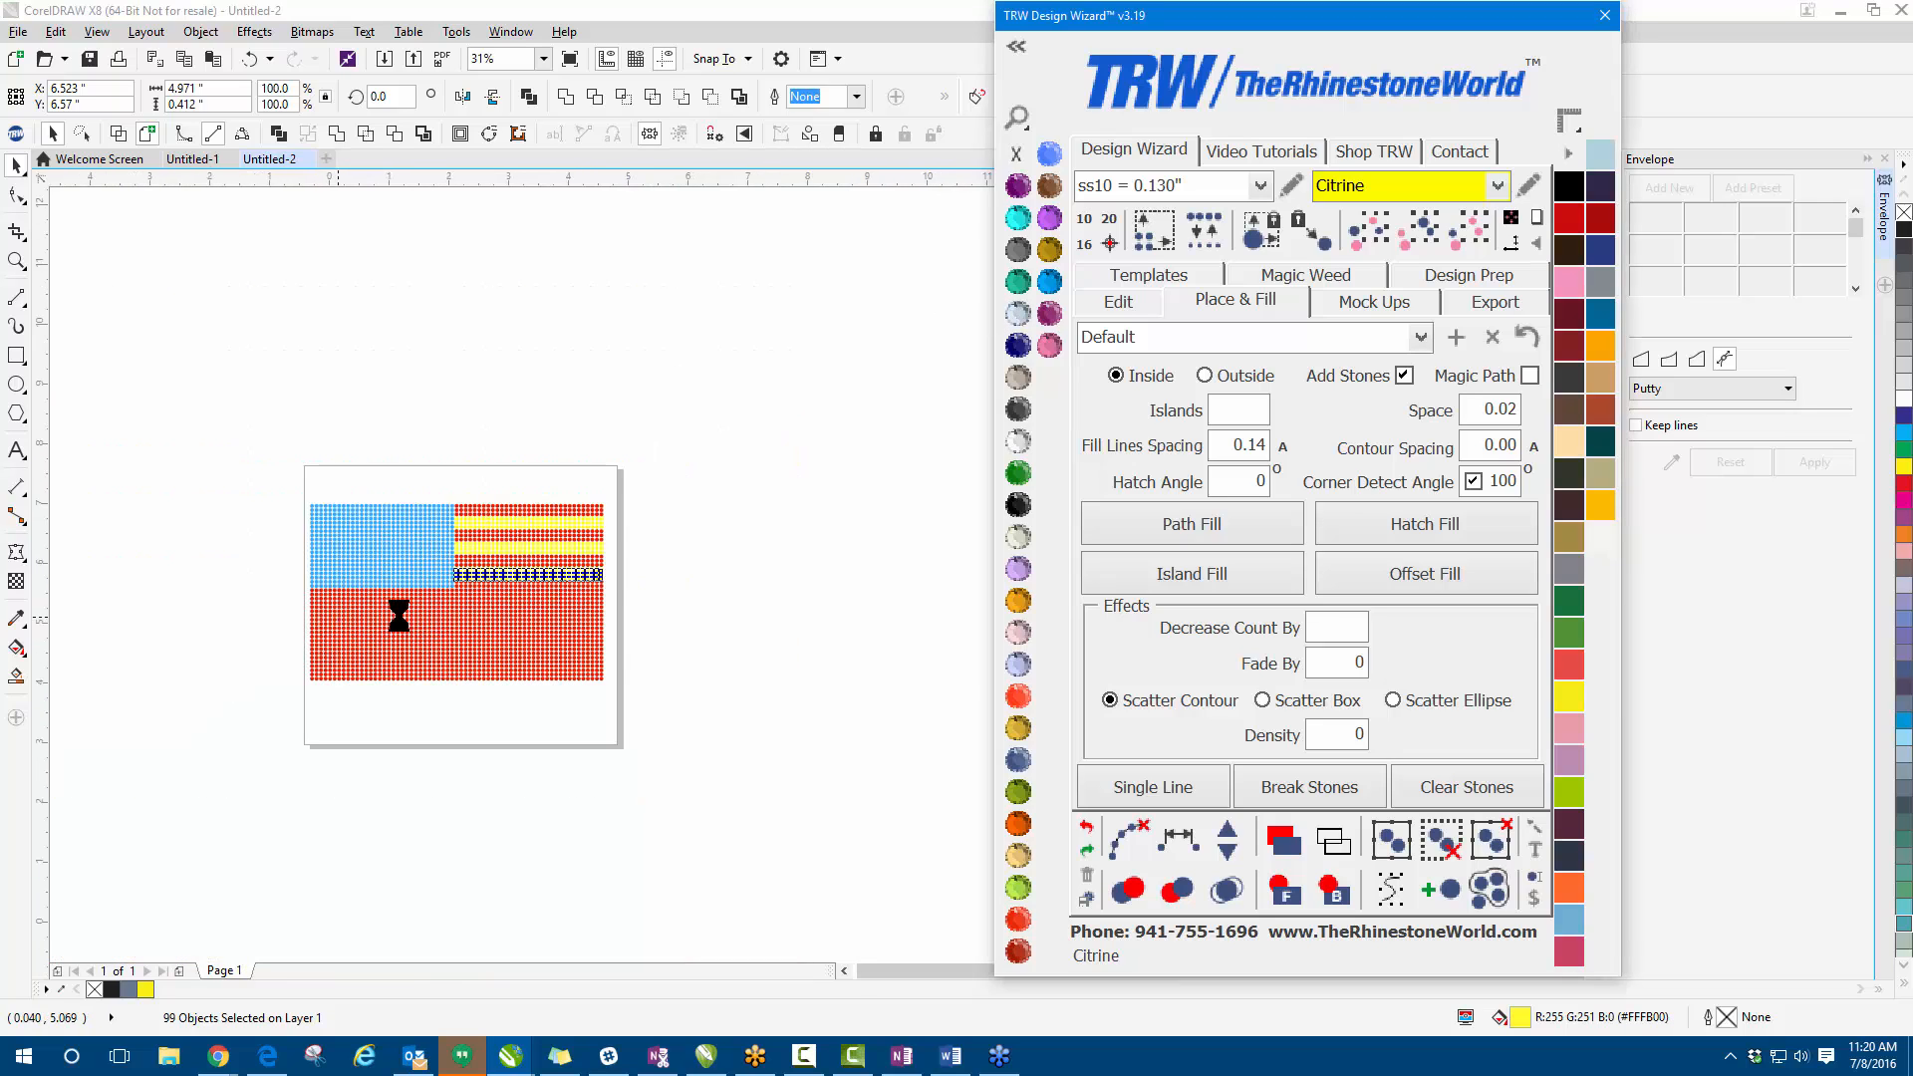
- Recolour three full-width rows of stones to Citrine, about 9.81 by 0.41 inches, leaving one red row under the blue block
scroll(339, 618, "up", 1)
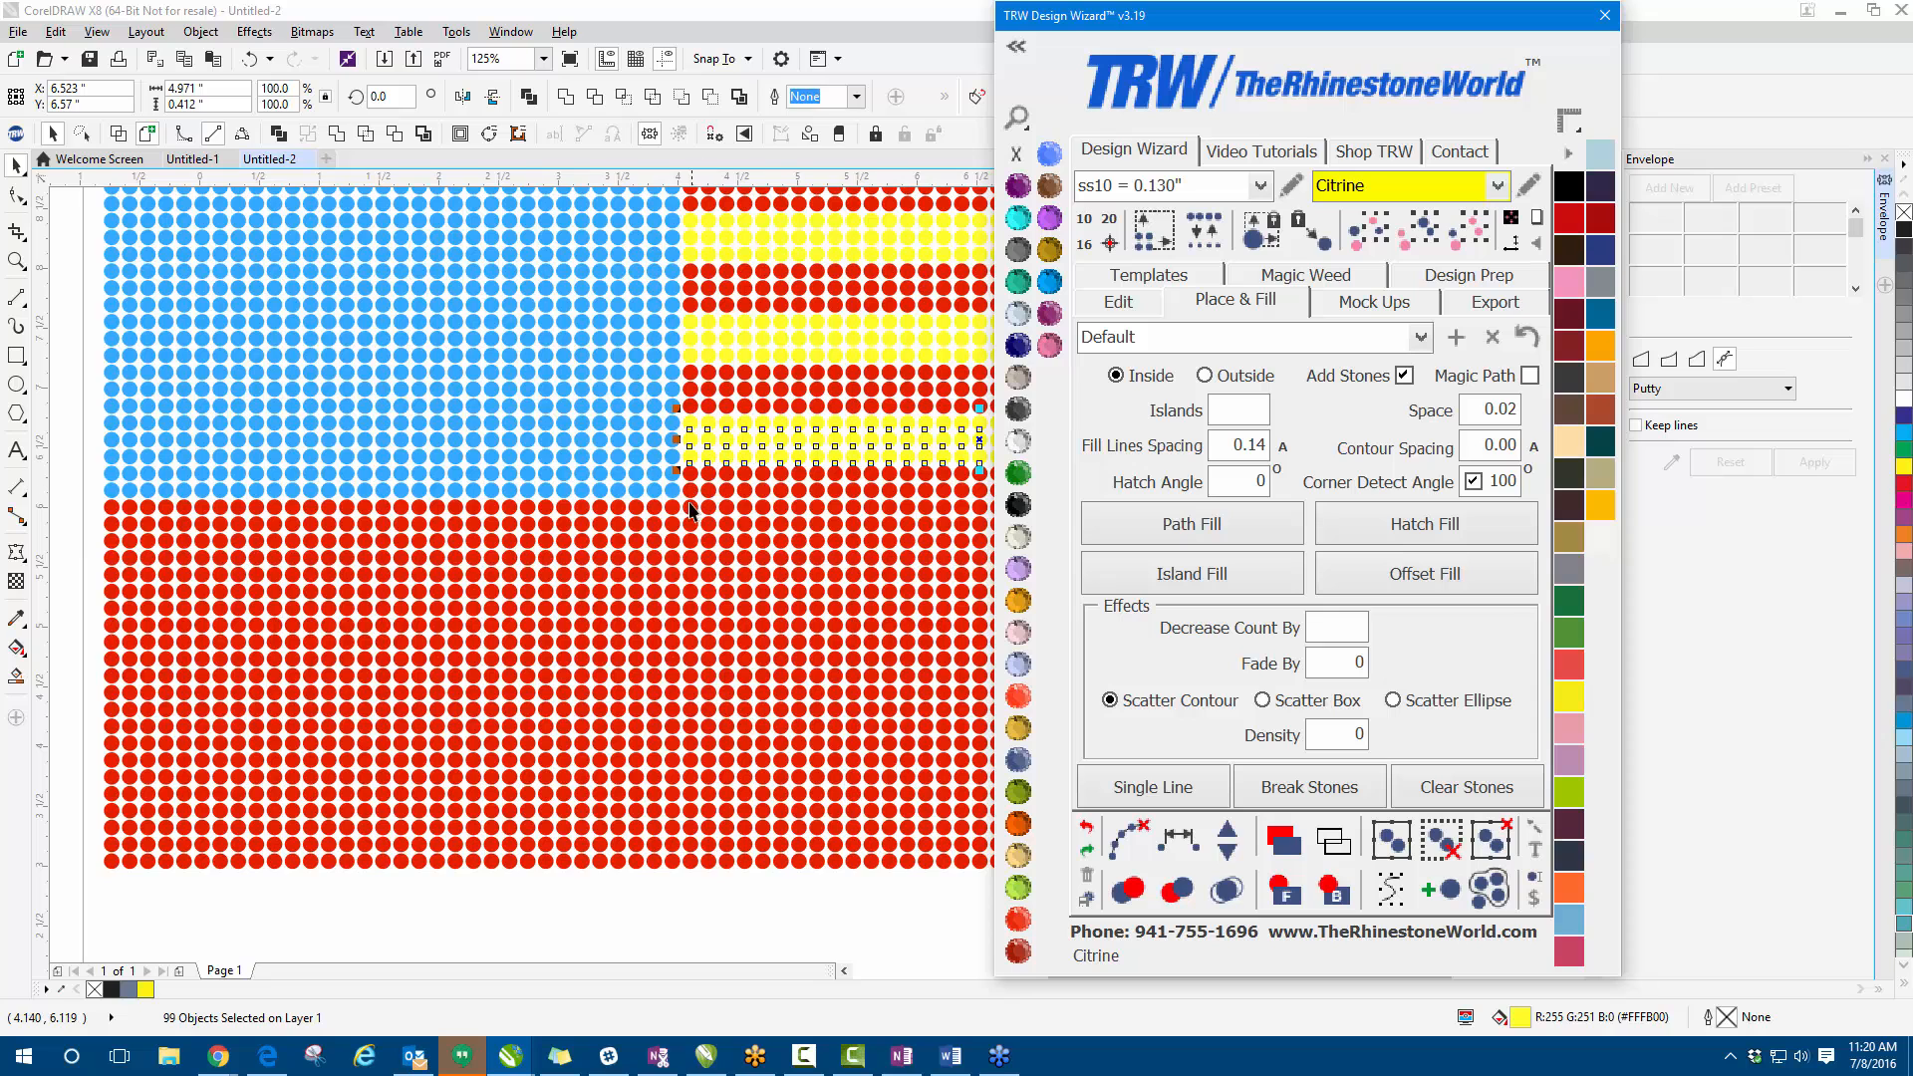
left_click_drag(96, 510, 943, 570)
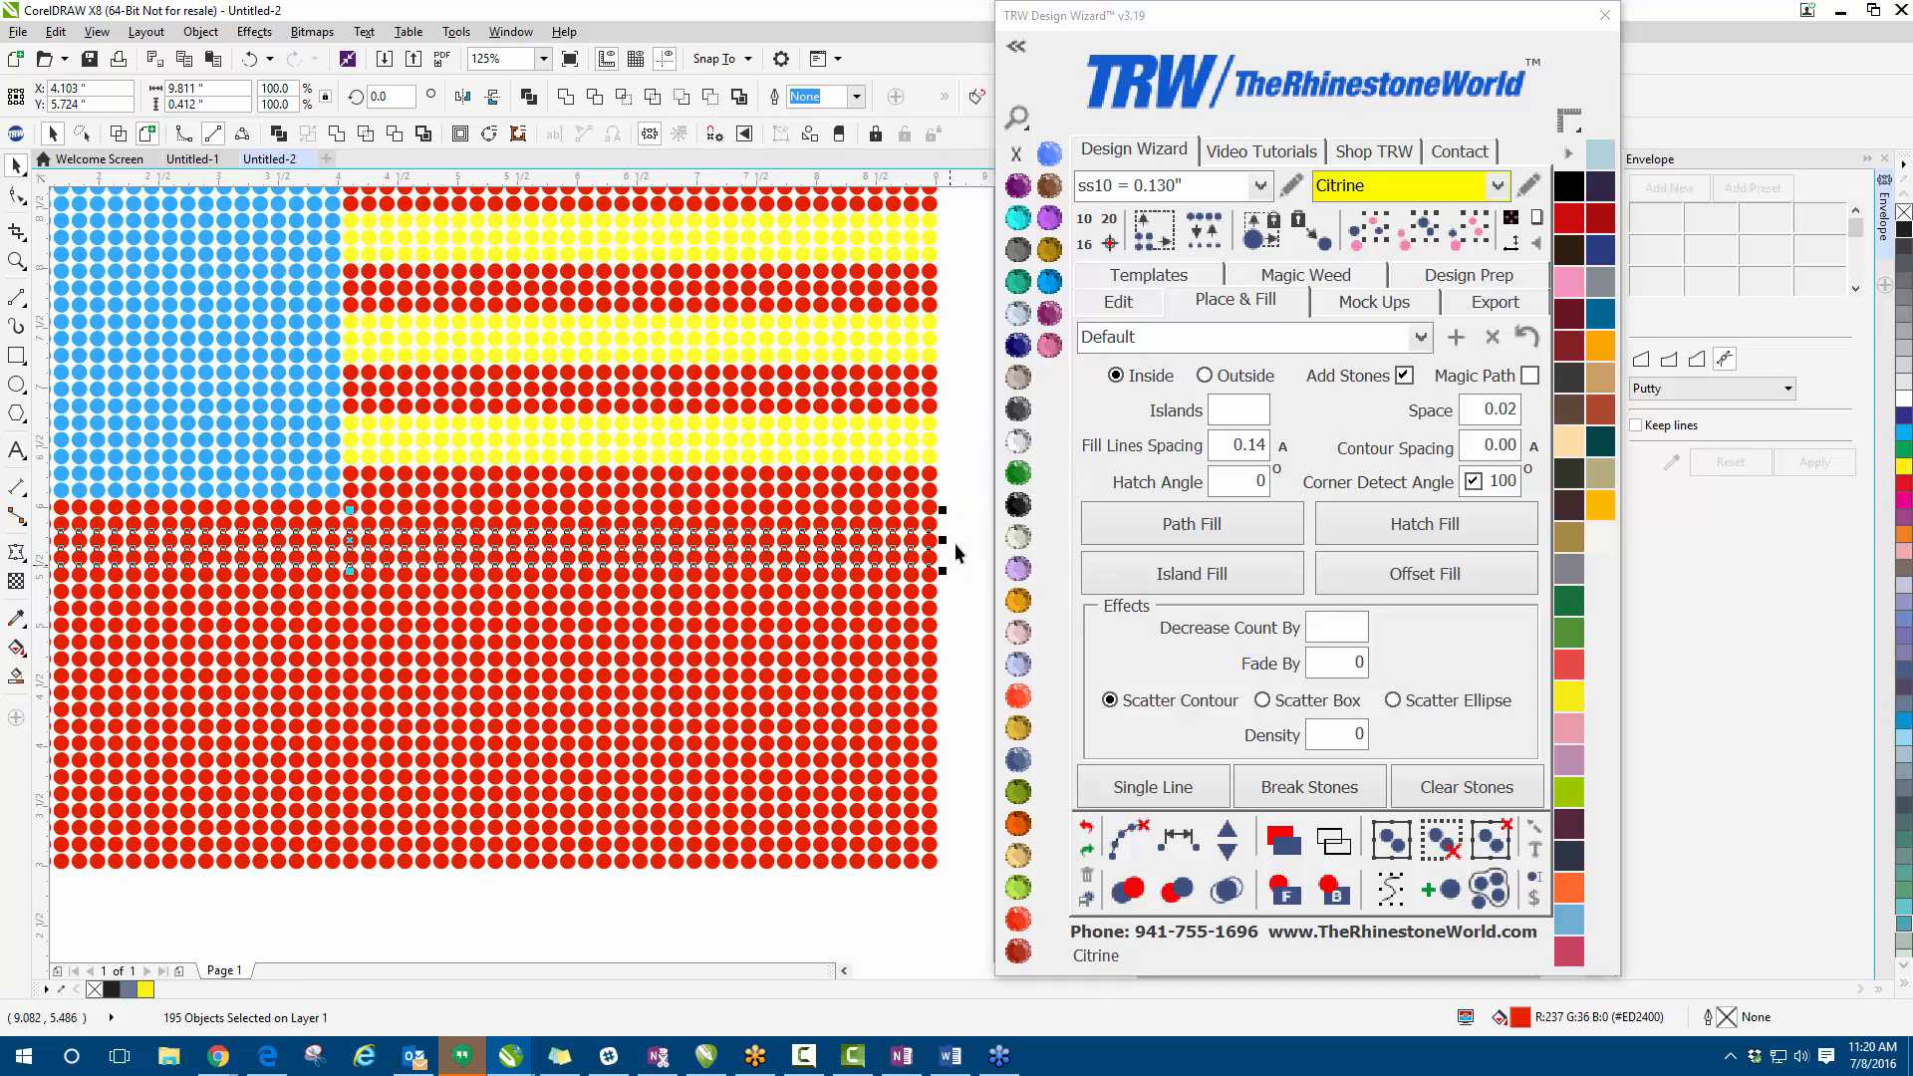
left_click(1014, 320)
scroll(643, 588, "down", 2)
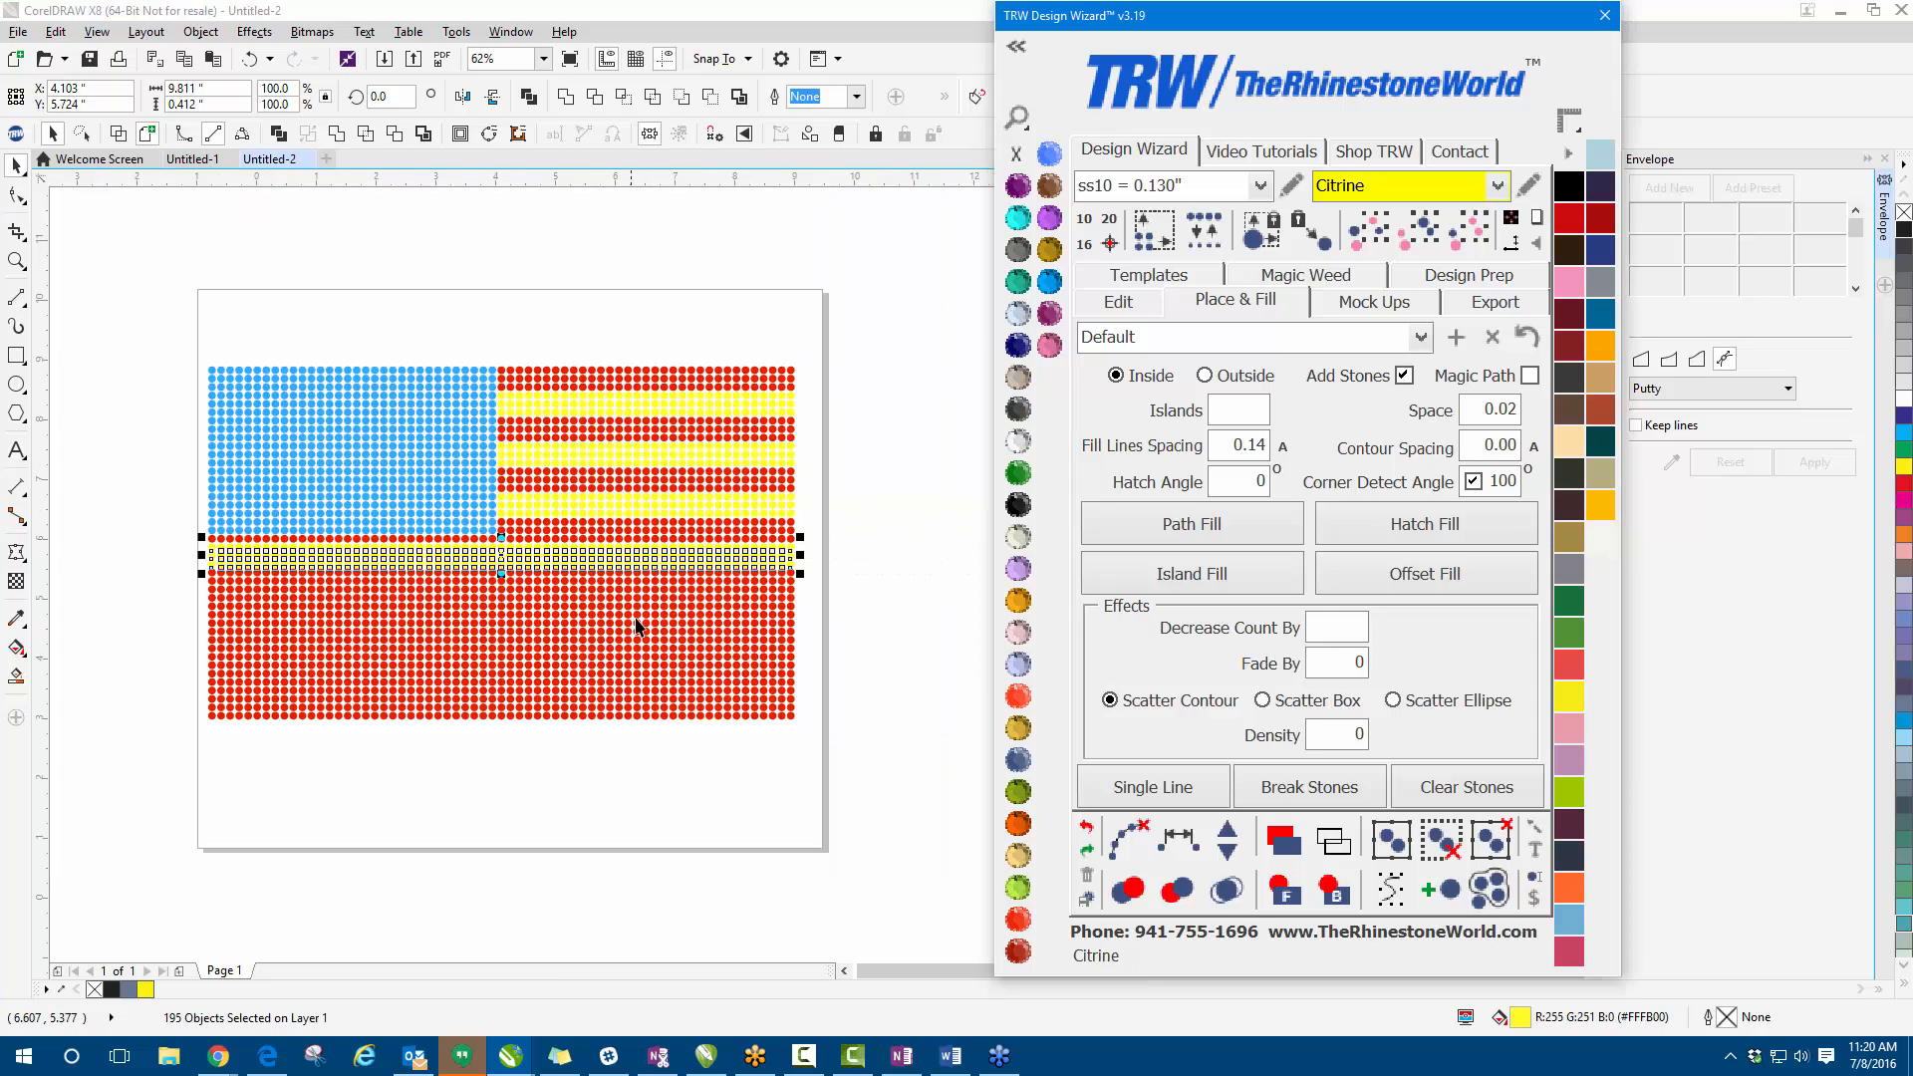
left_click(171, 590)
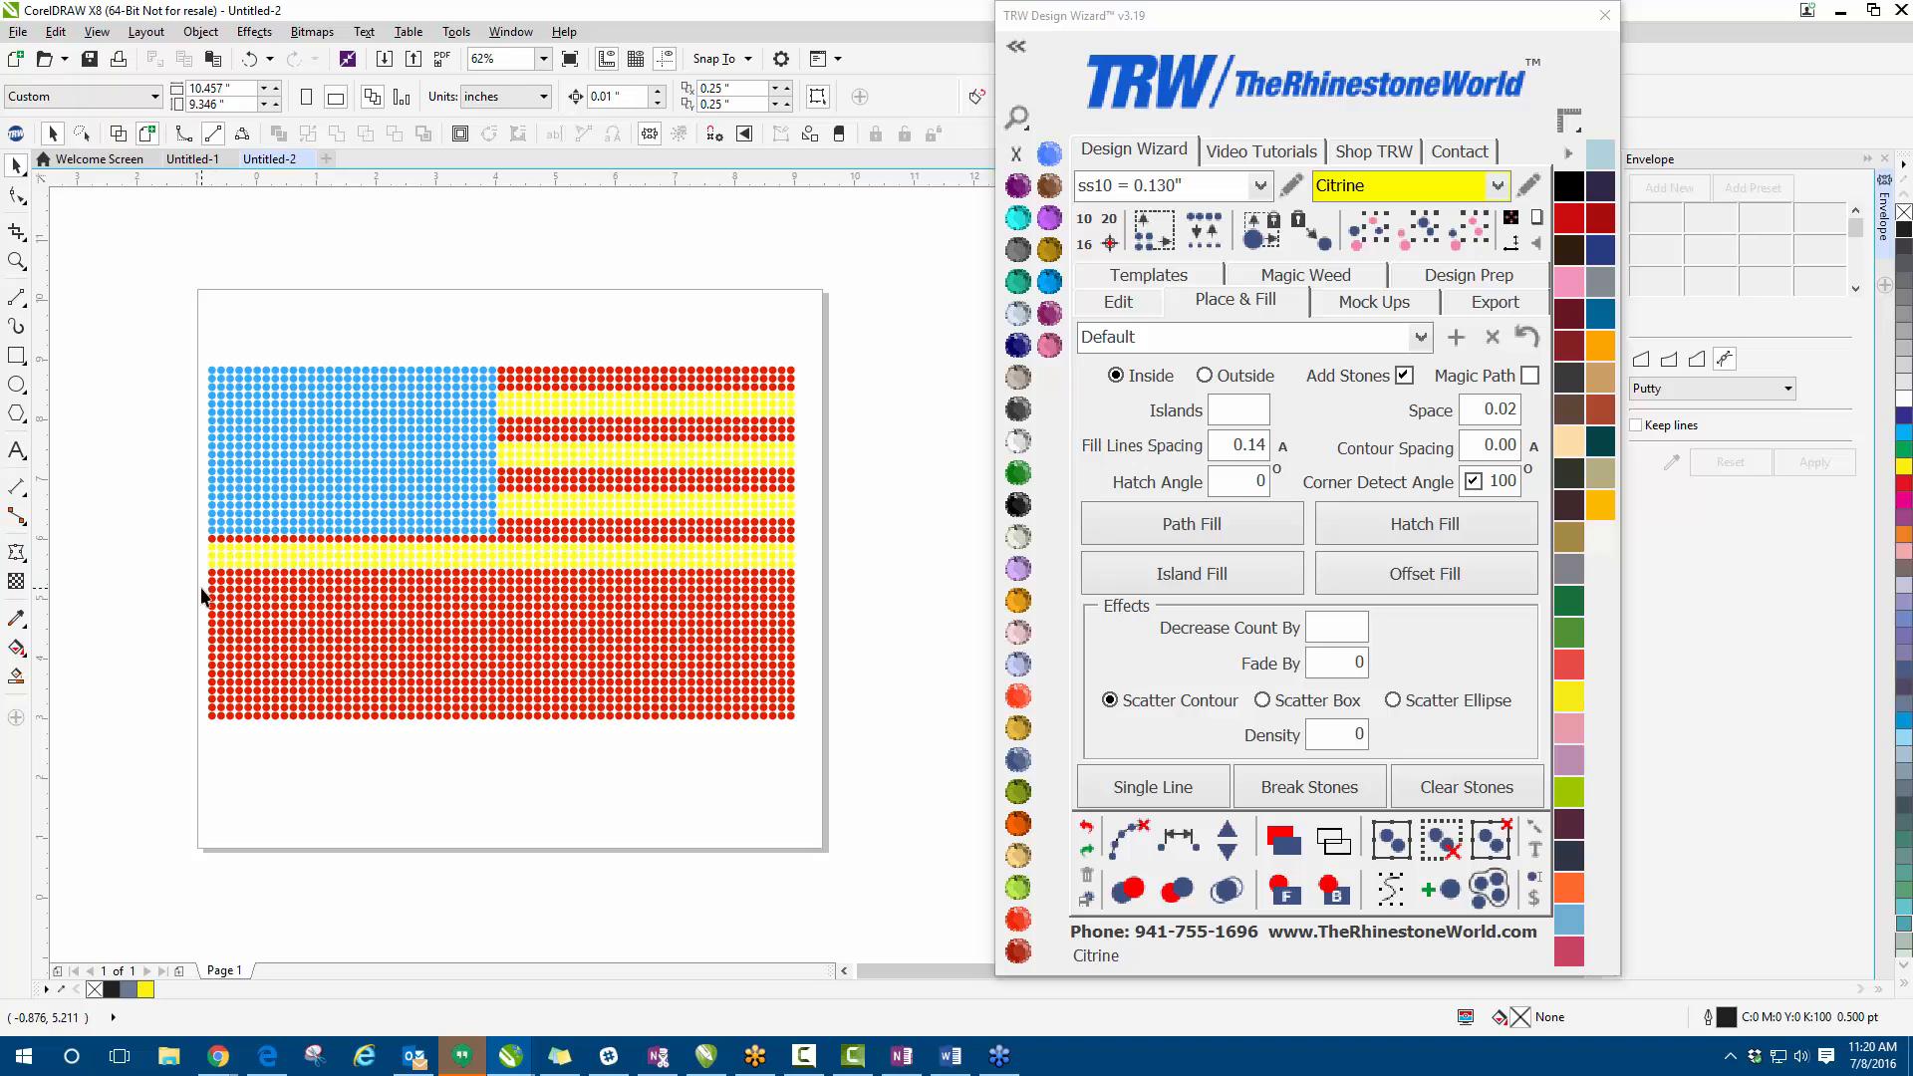
- Recolour two more full-width, three-row stripes further down the rectangle to Citrine, leaving three red rows above each
left_click_drag(197, 585, 810, 618)
scroll(807, 599, "up", 3)
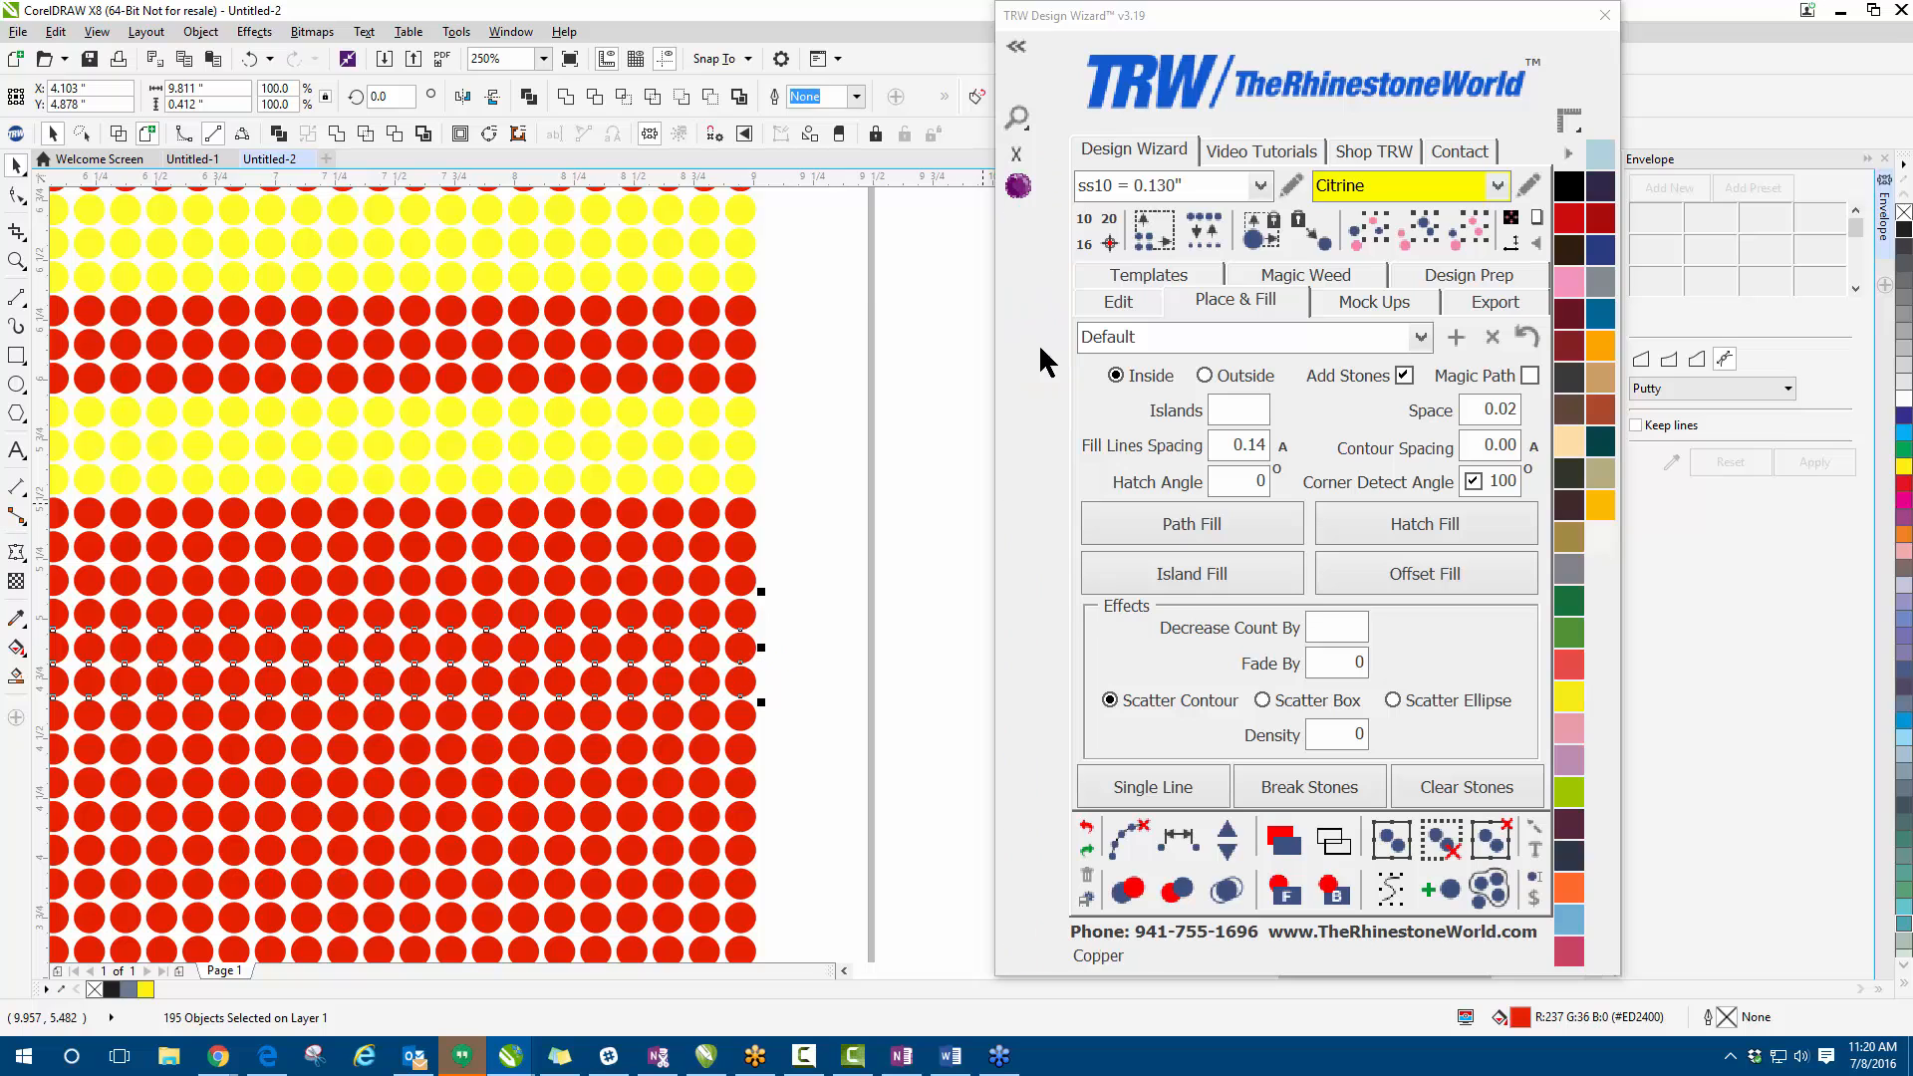
left_click(1027, 318)
left_click(840, 493)
scroll(840, 493, "down", 3)
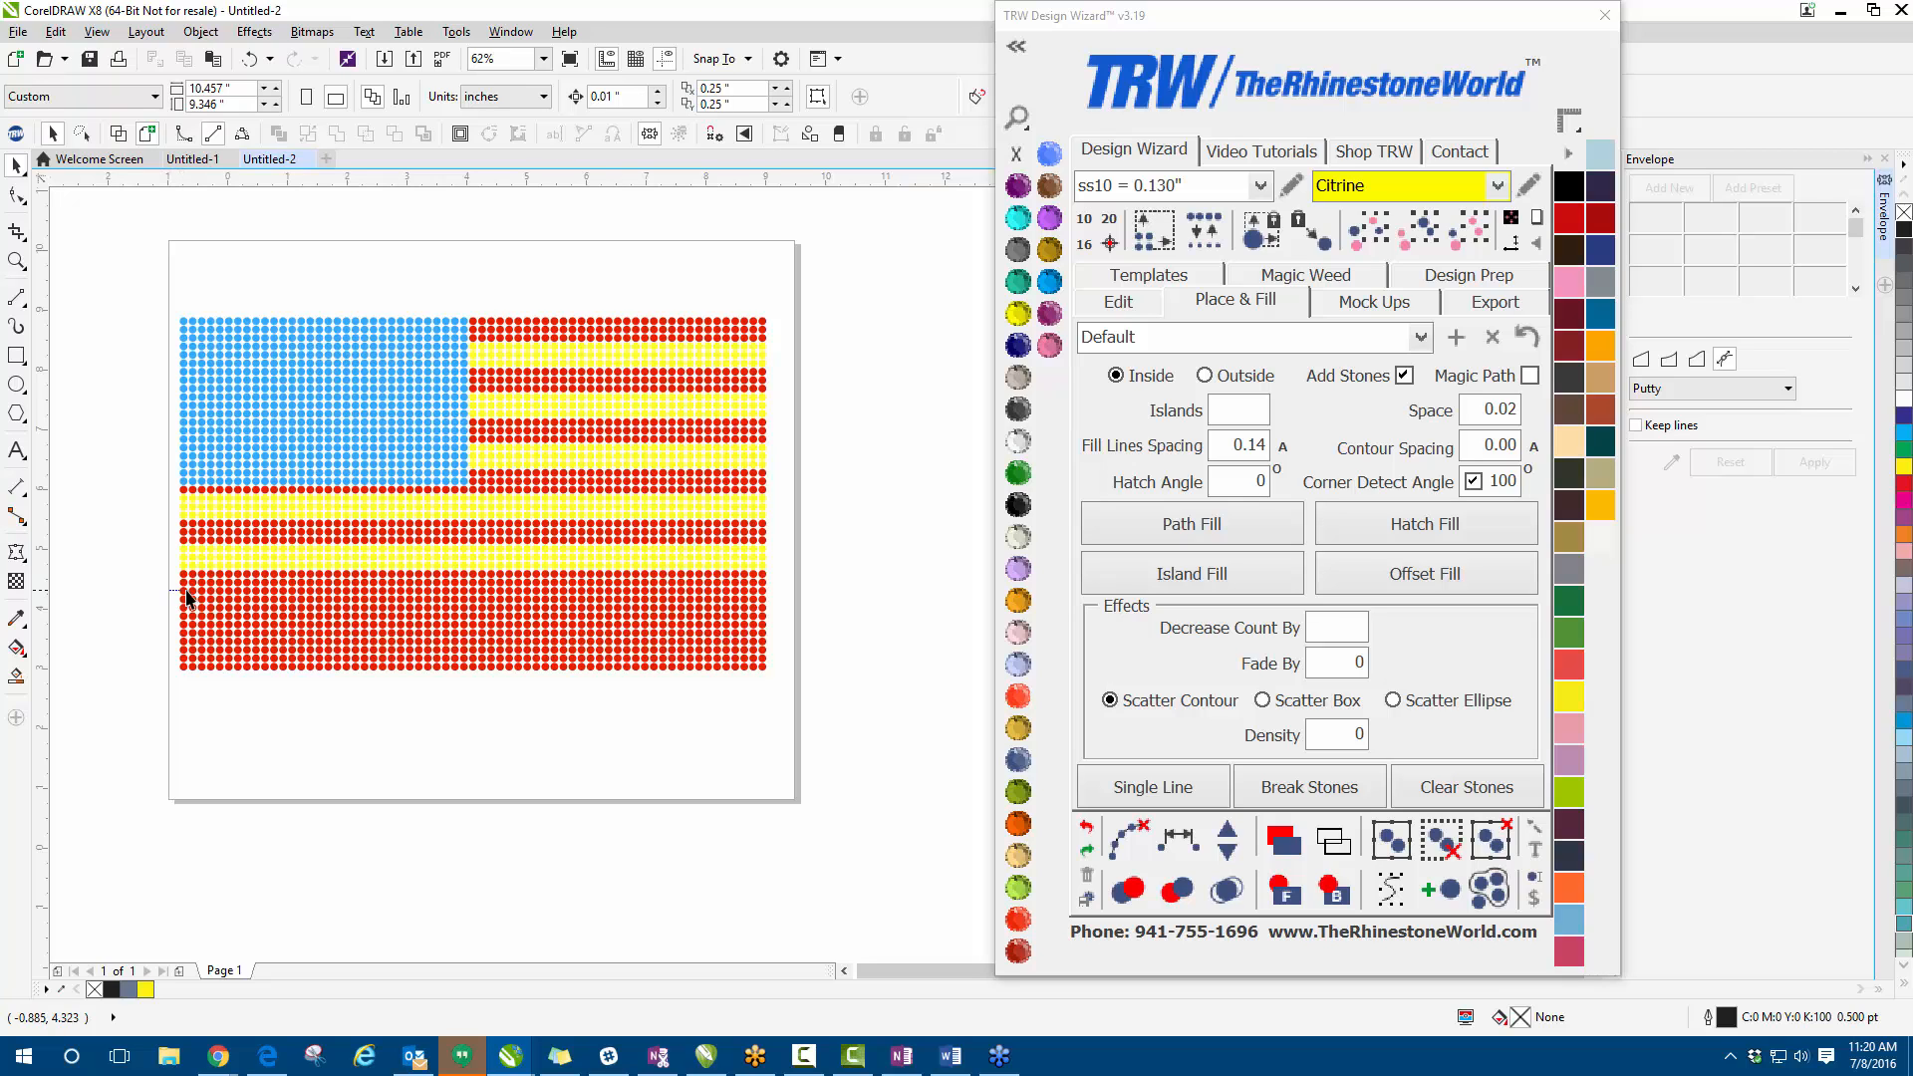
left_click_drag(171, 590, 780, 624)
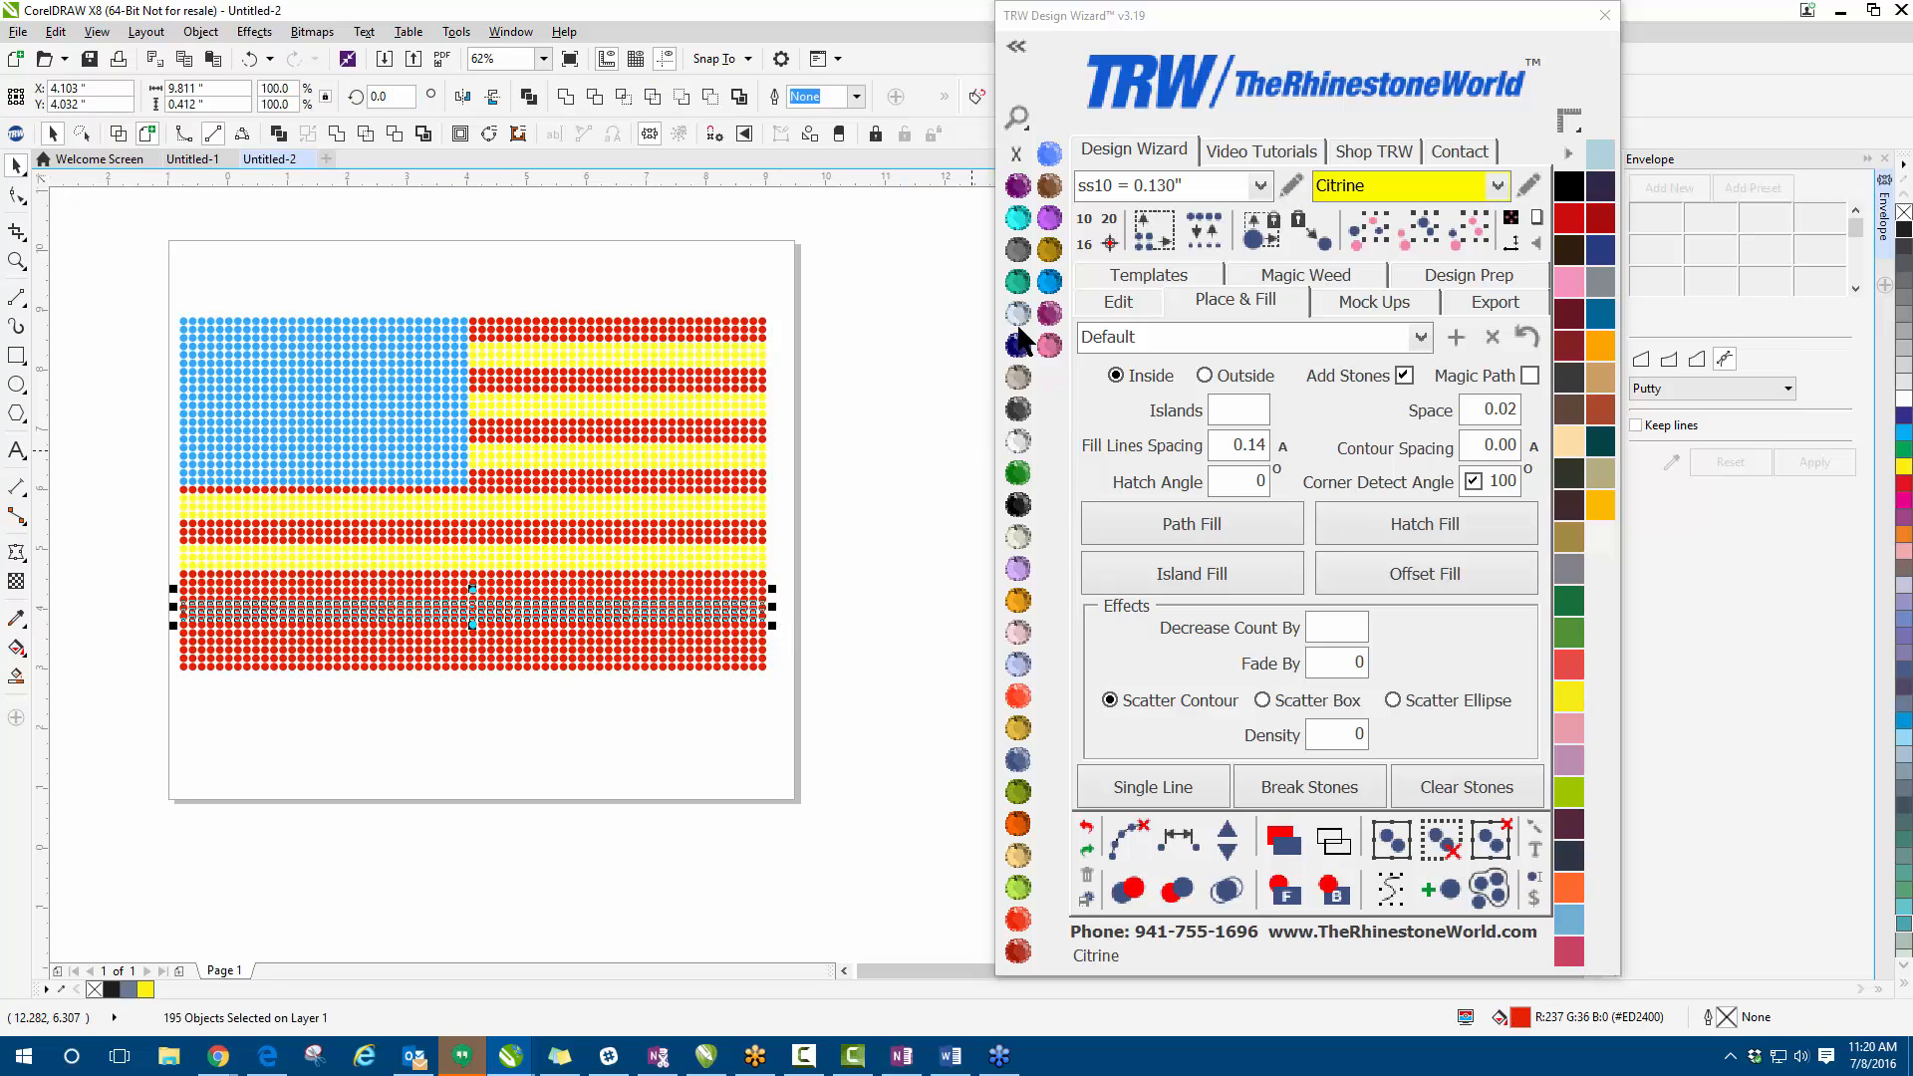
left_click(892, 630)
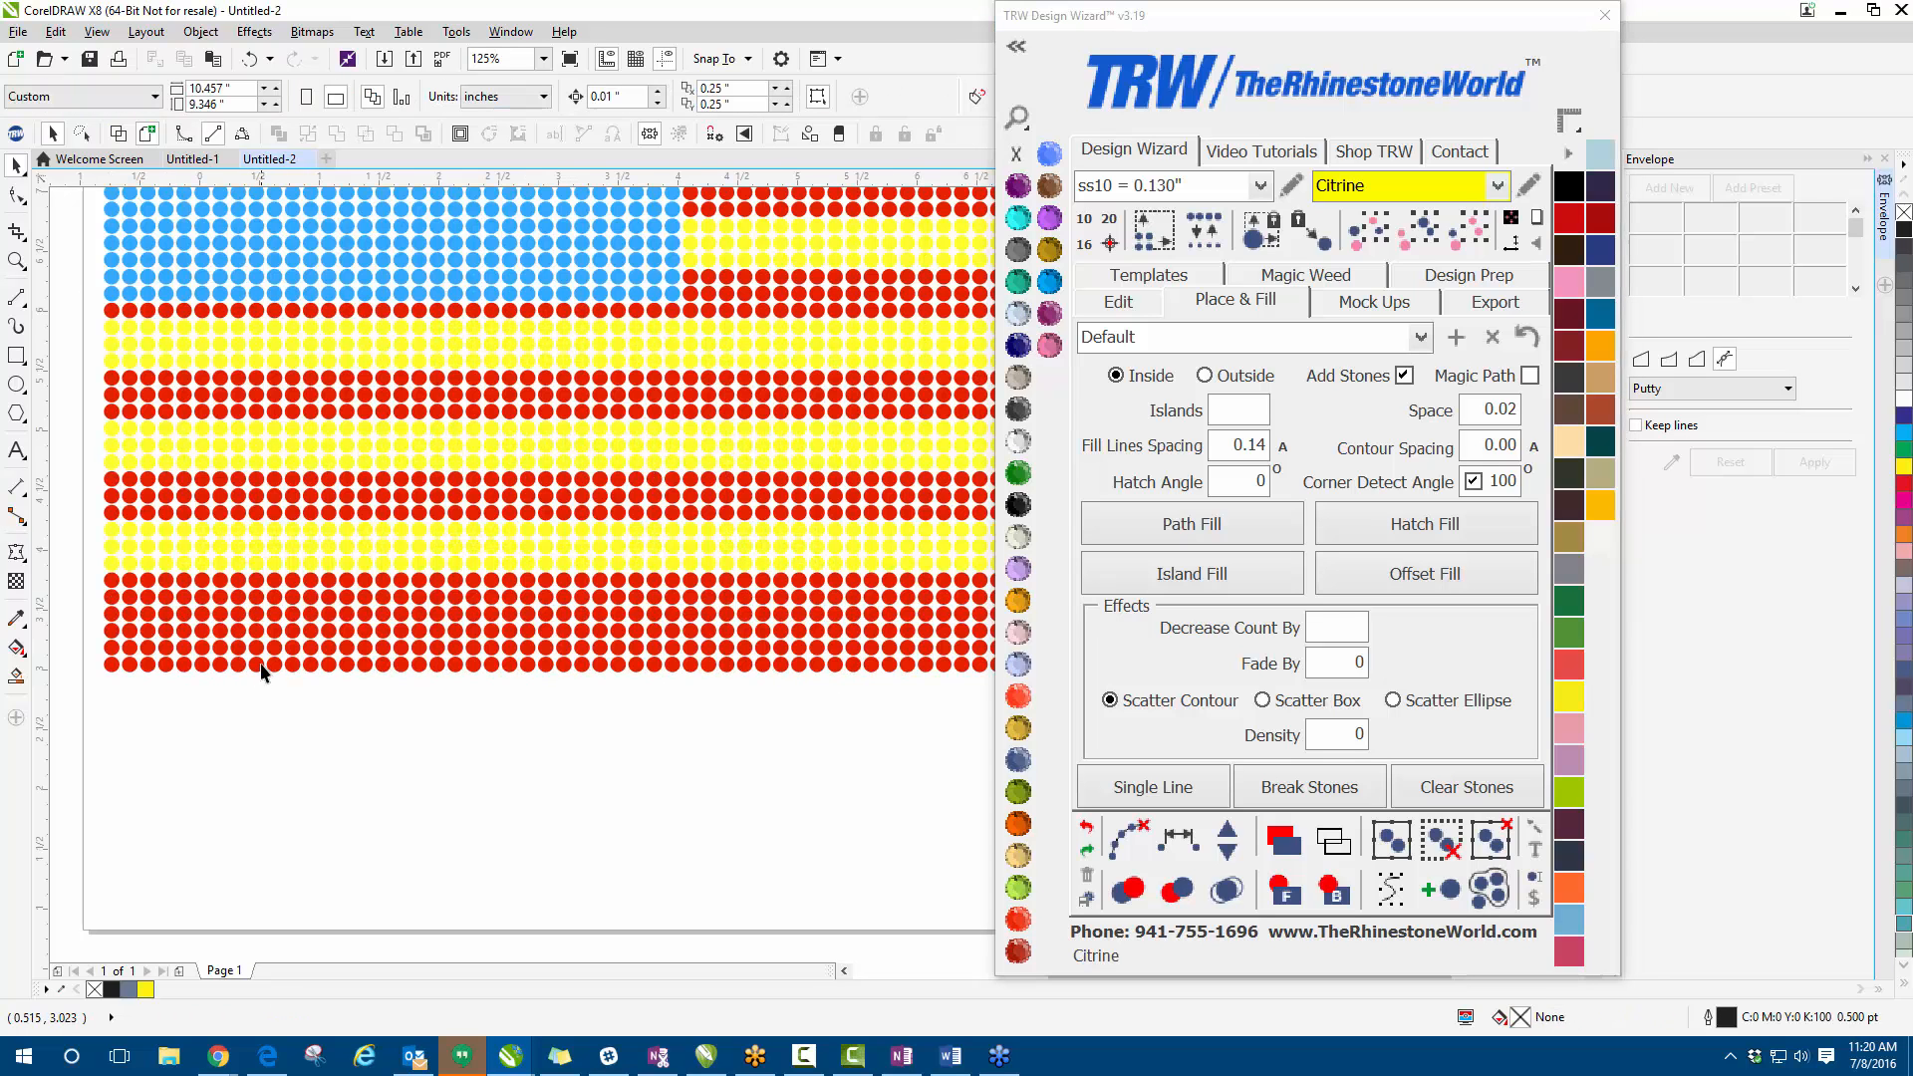
- Delete the bottom three full-width rows of stones so that a three-row red stripe ends the flag
scroll(239, 676, "up", 2)
scroll(108, 647, "down", 1)
scroll(125, 640, "up", 1)
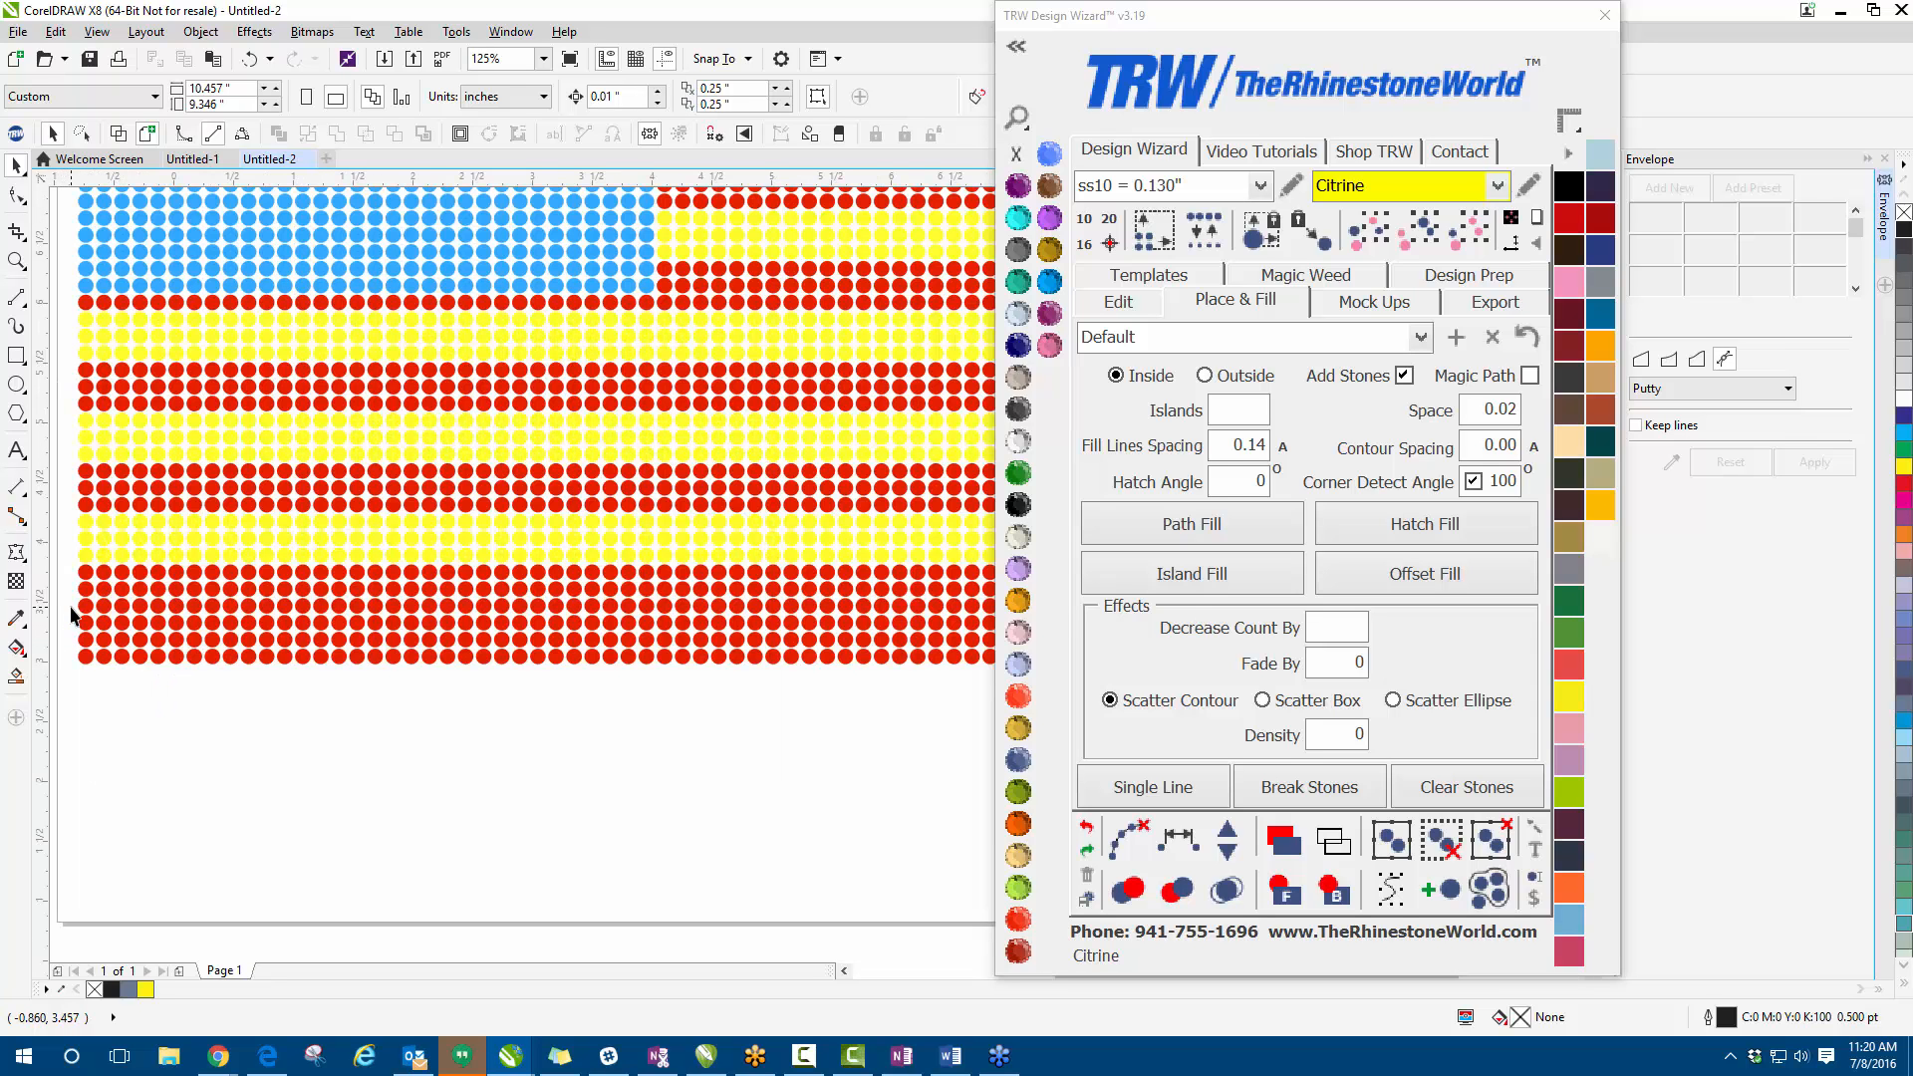
left_click_drag(70, 606, 1320, 709)
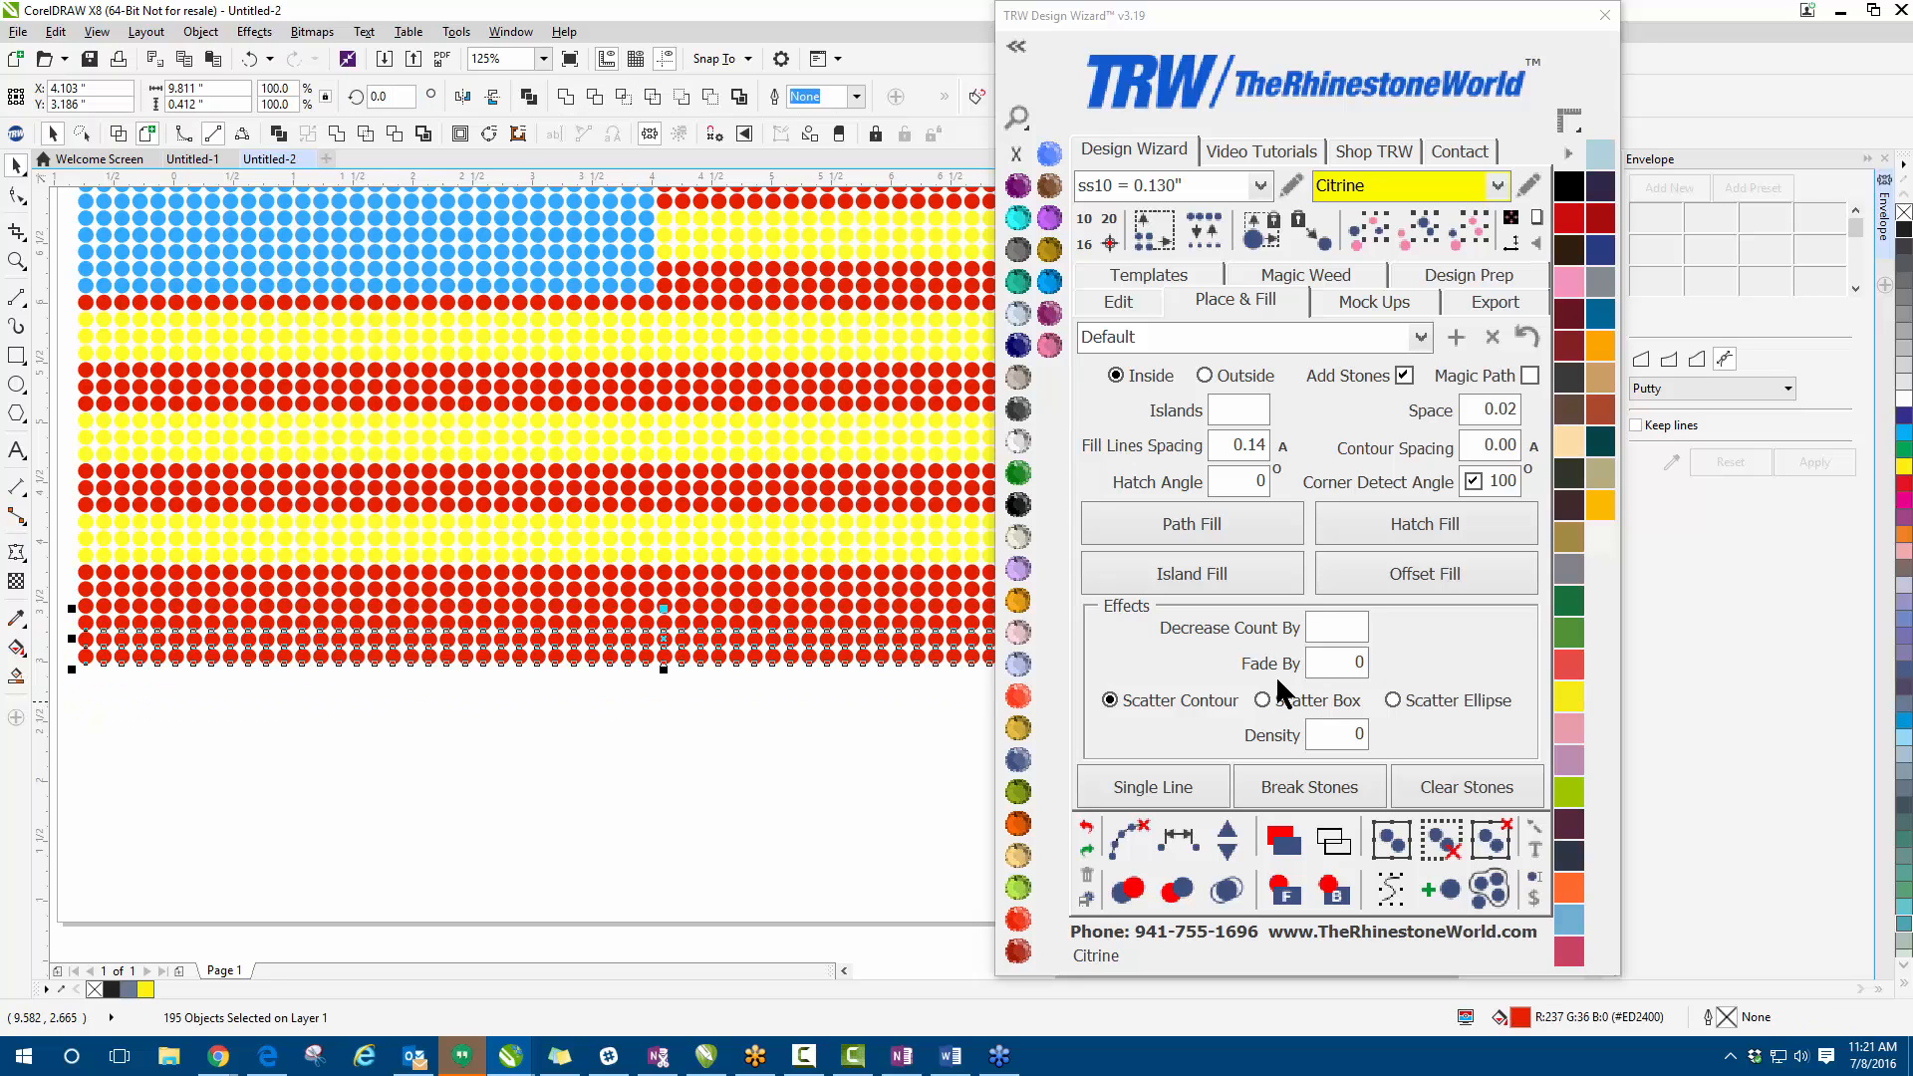
left_click(598, 708)
scroll(594, 687, "down", 1)
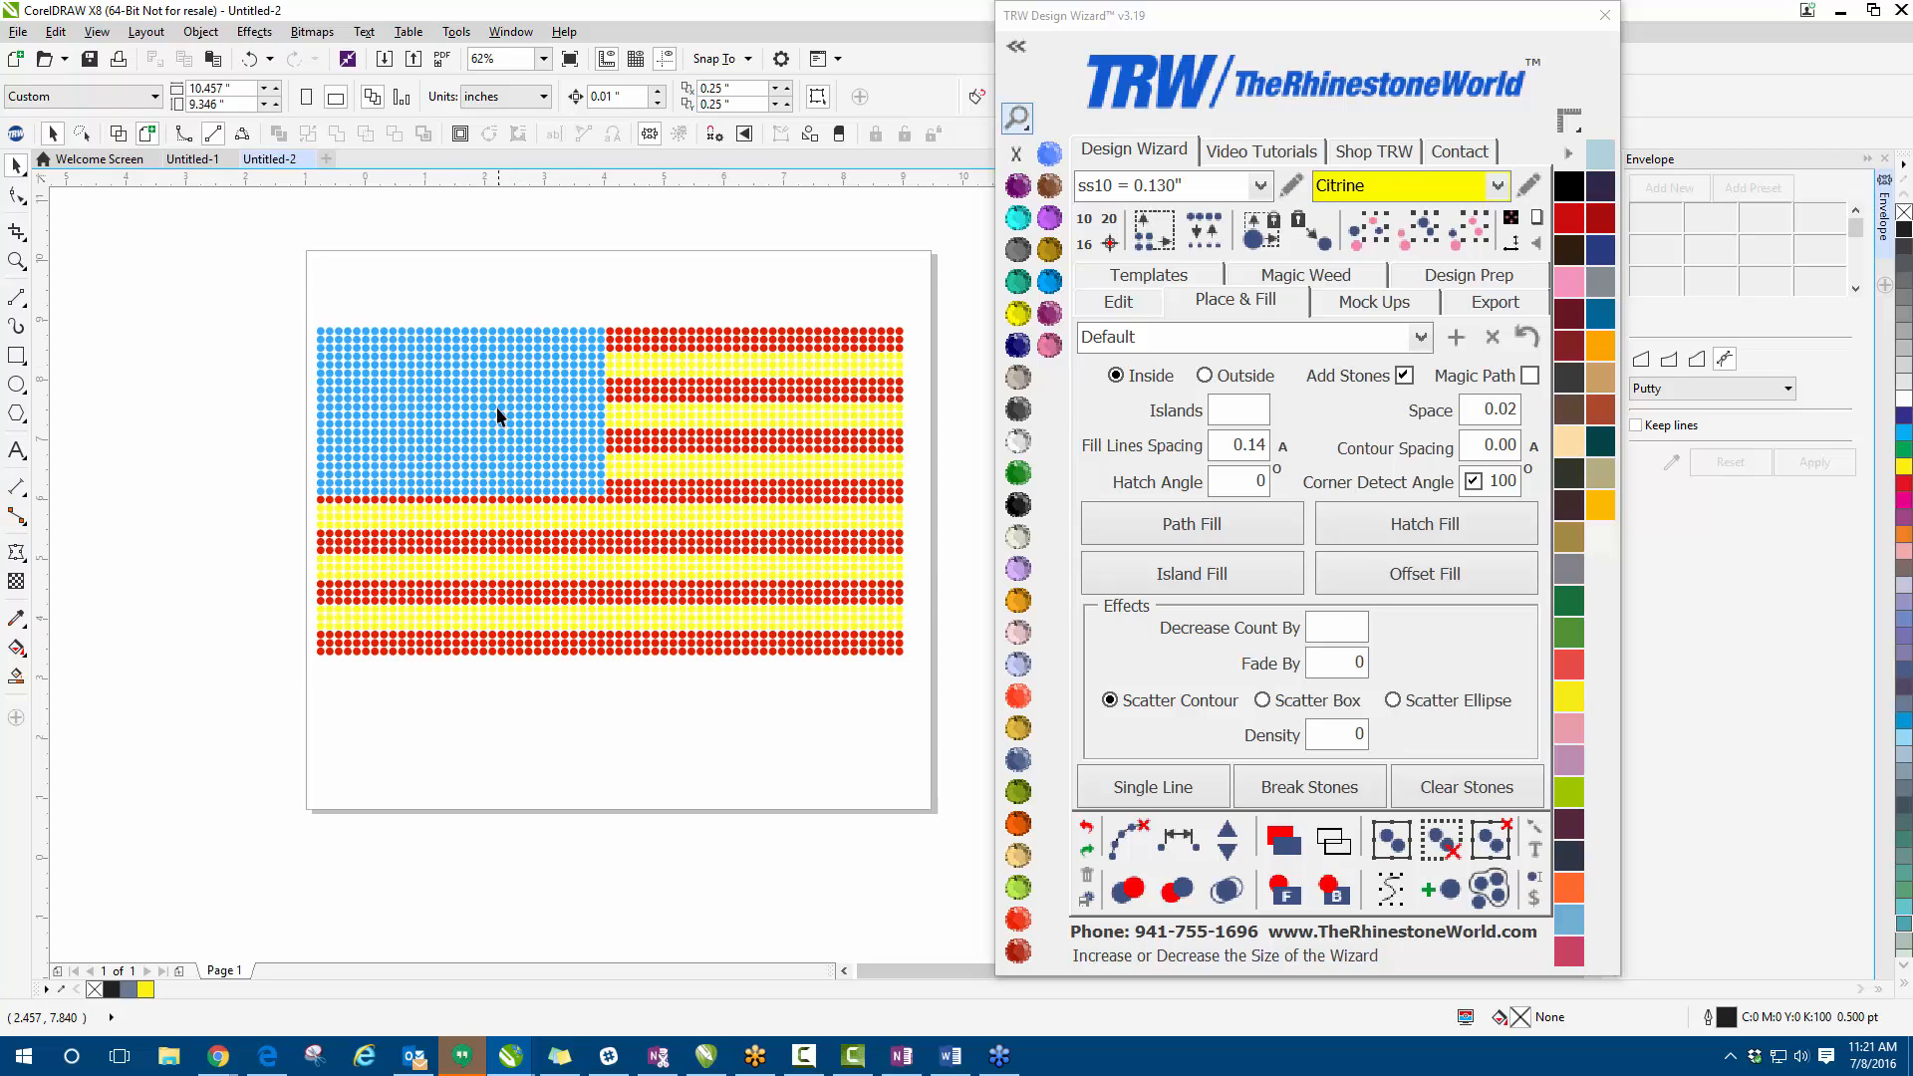
- Recolour the single row of red stones directly beneath the blue block to TRW Blue
left_click(1015, 373)
scroll(503, 436, "up", 3)
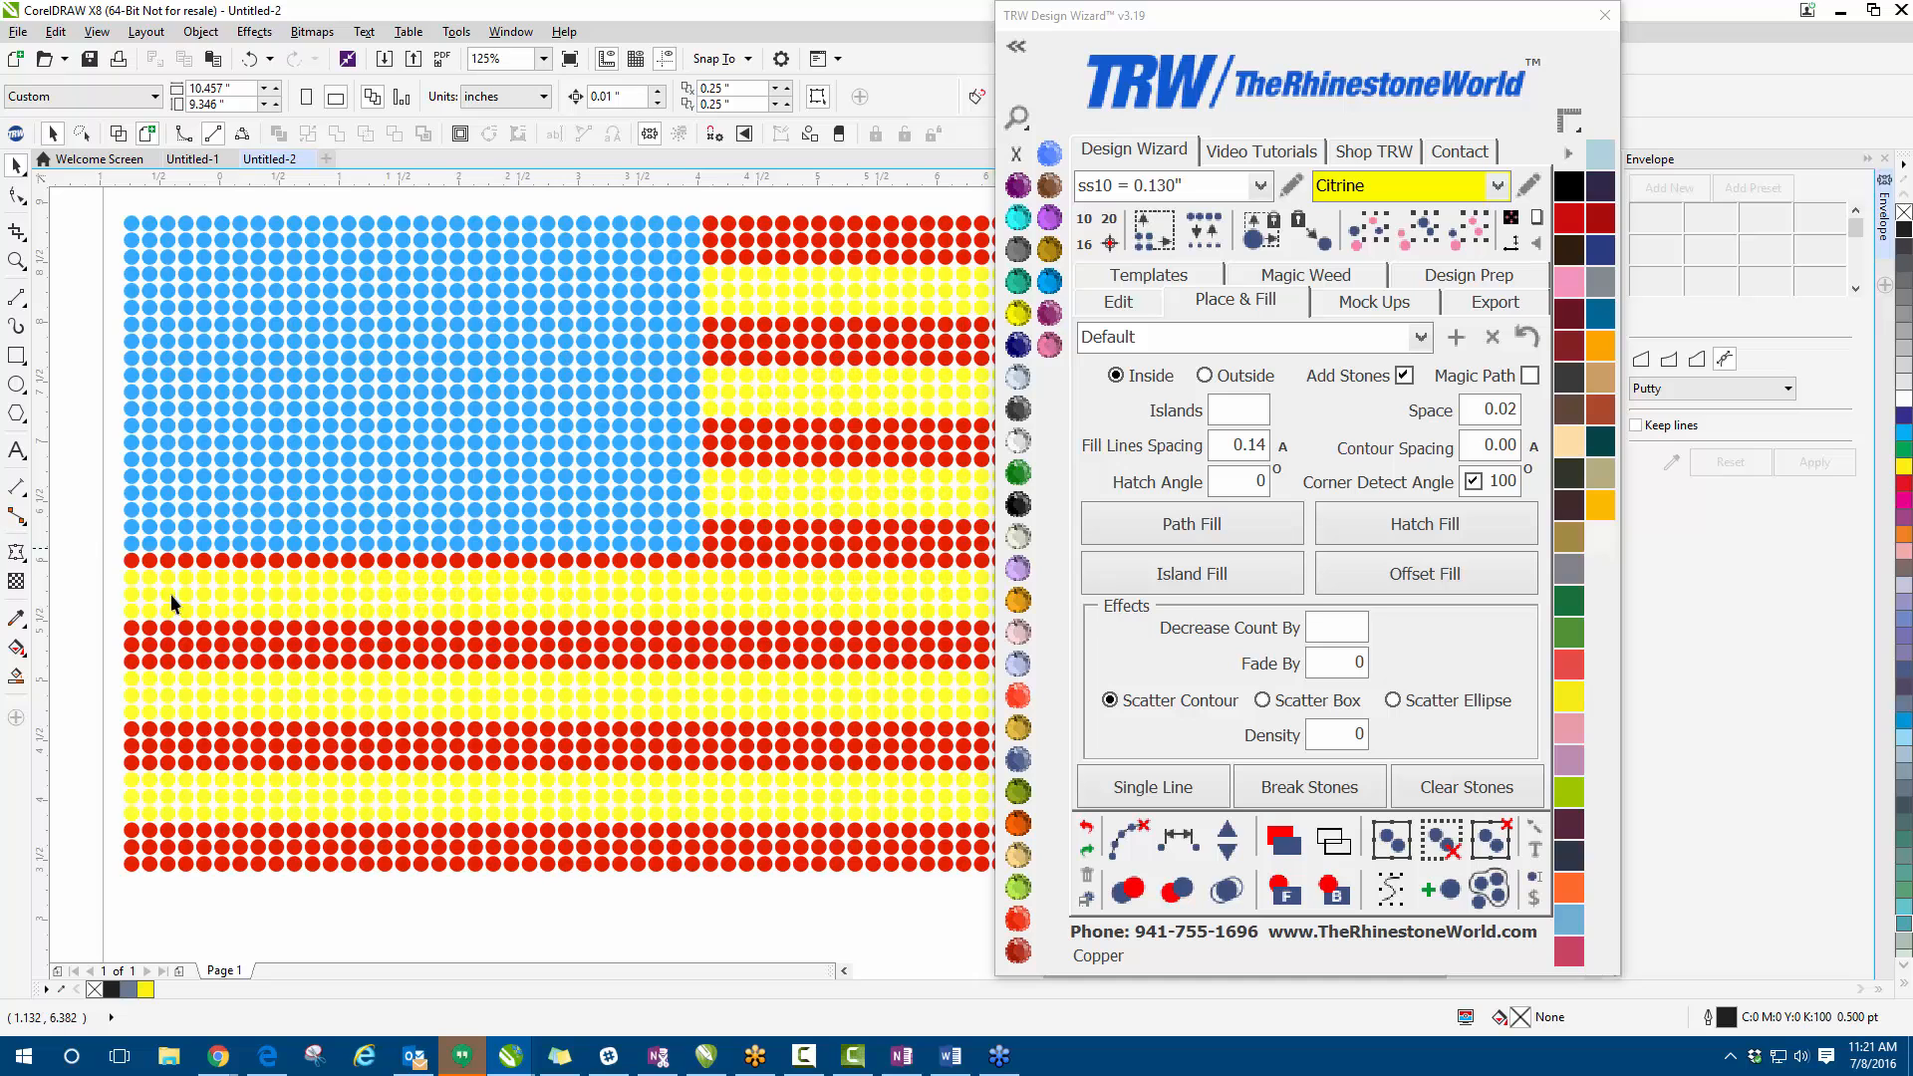
left_click_drag(103, 535, 703, 568)
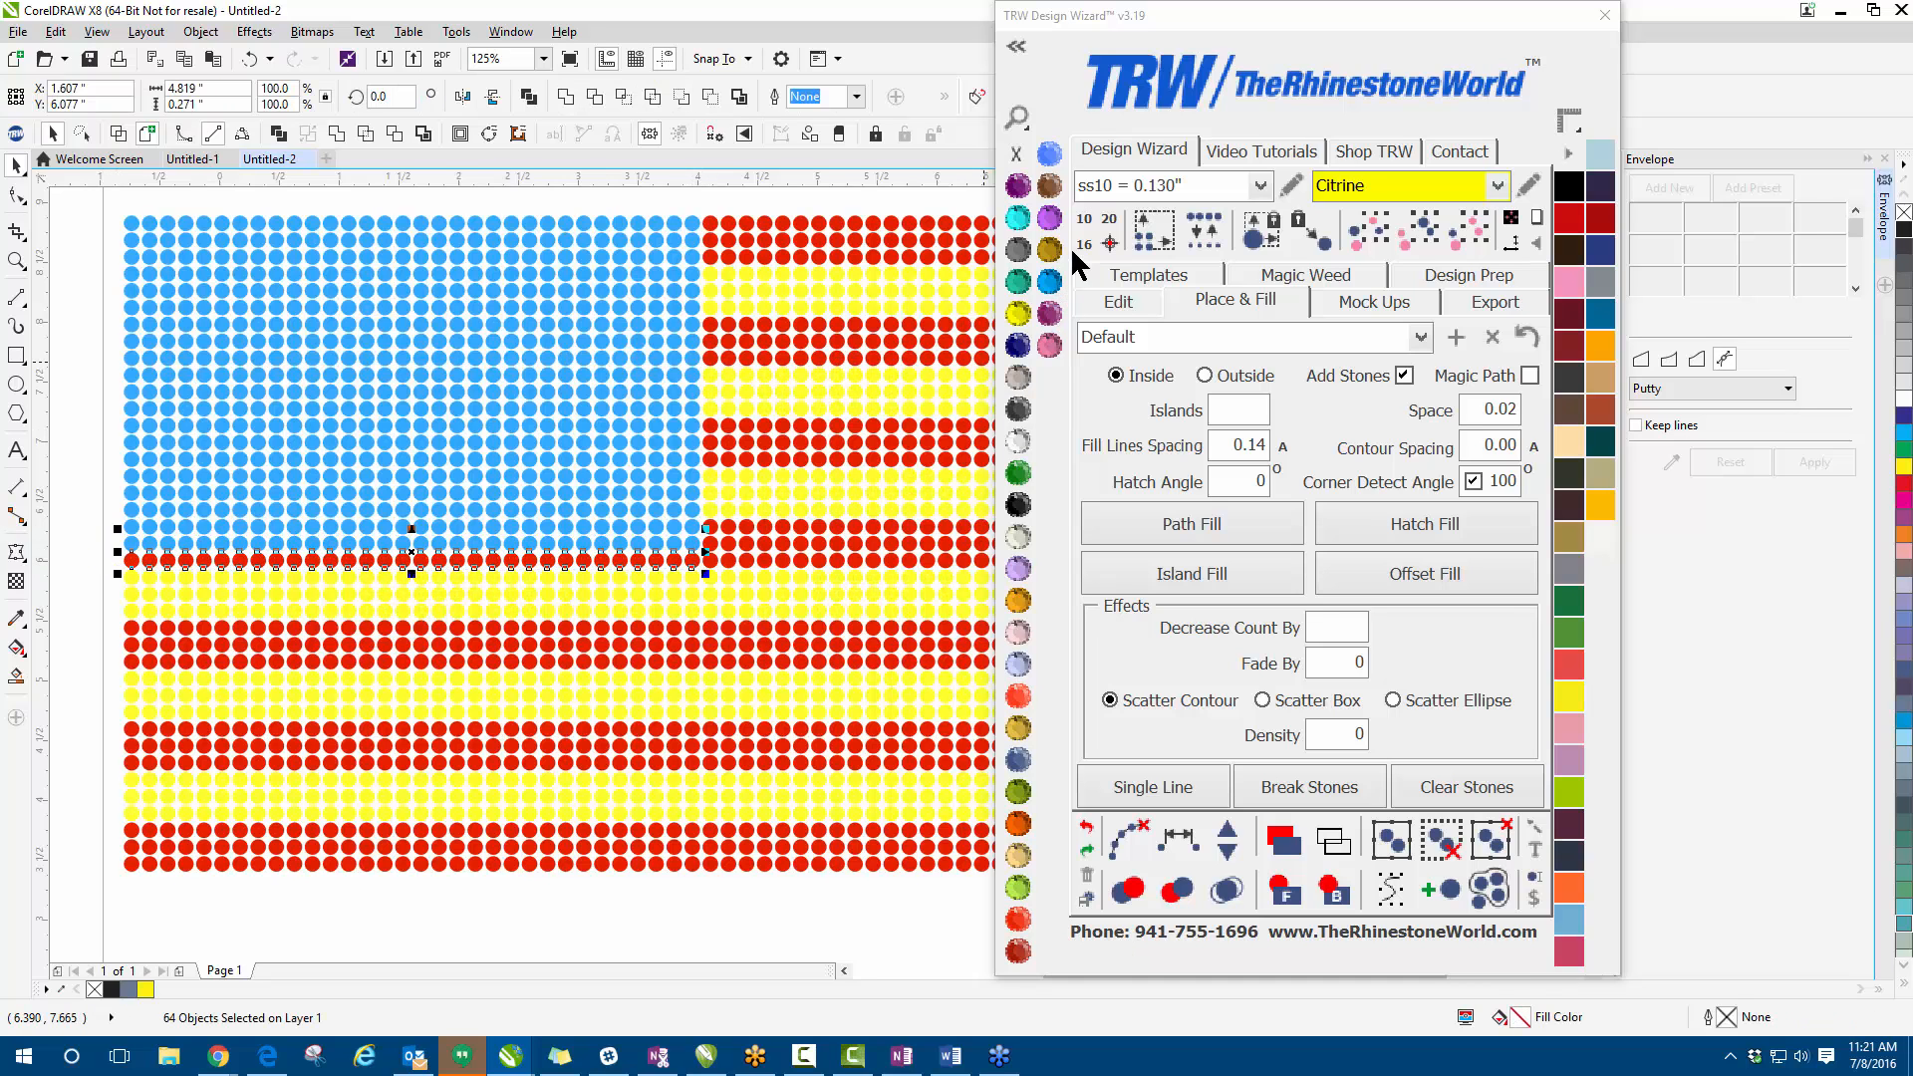
left_click(1036, 279)
scroll(349, 588, "down", 3)
left_click(528, 347)
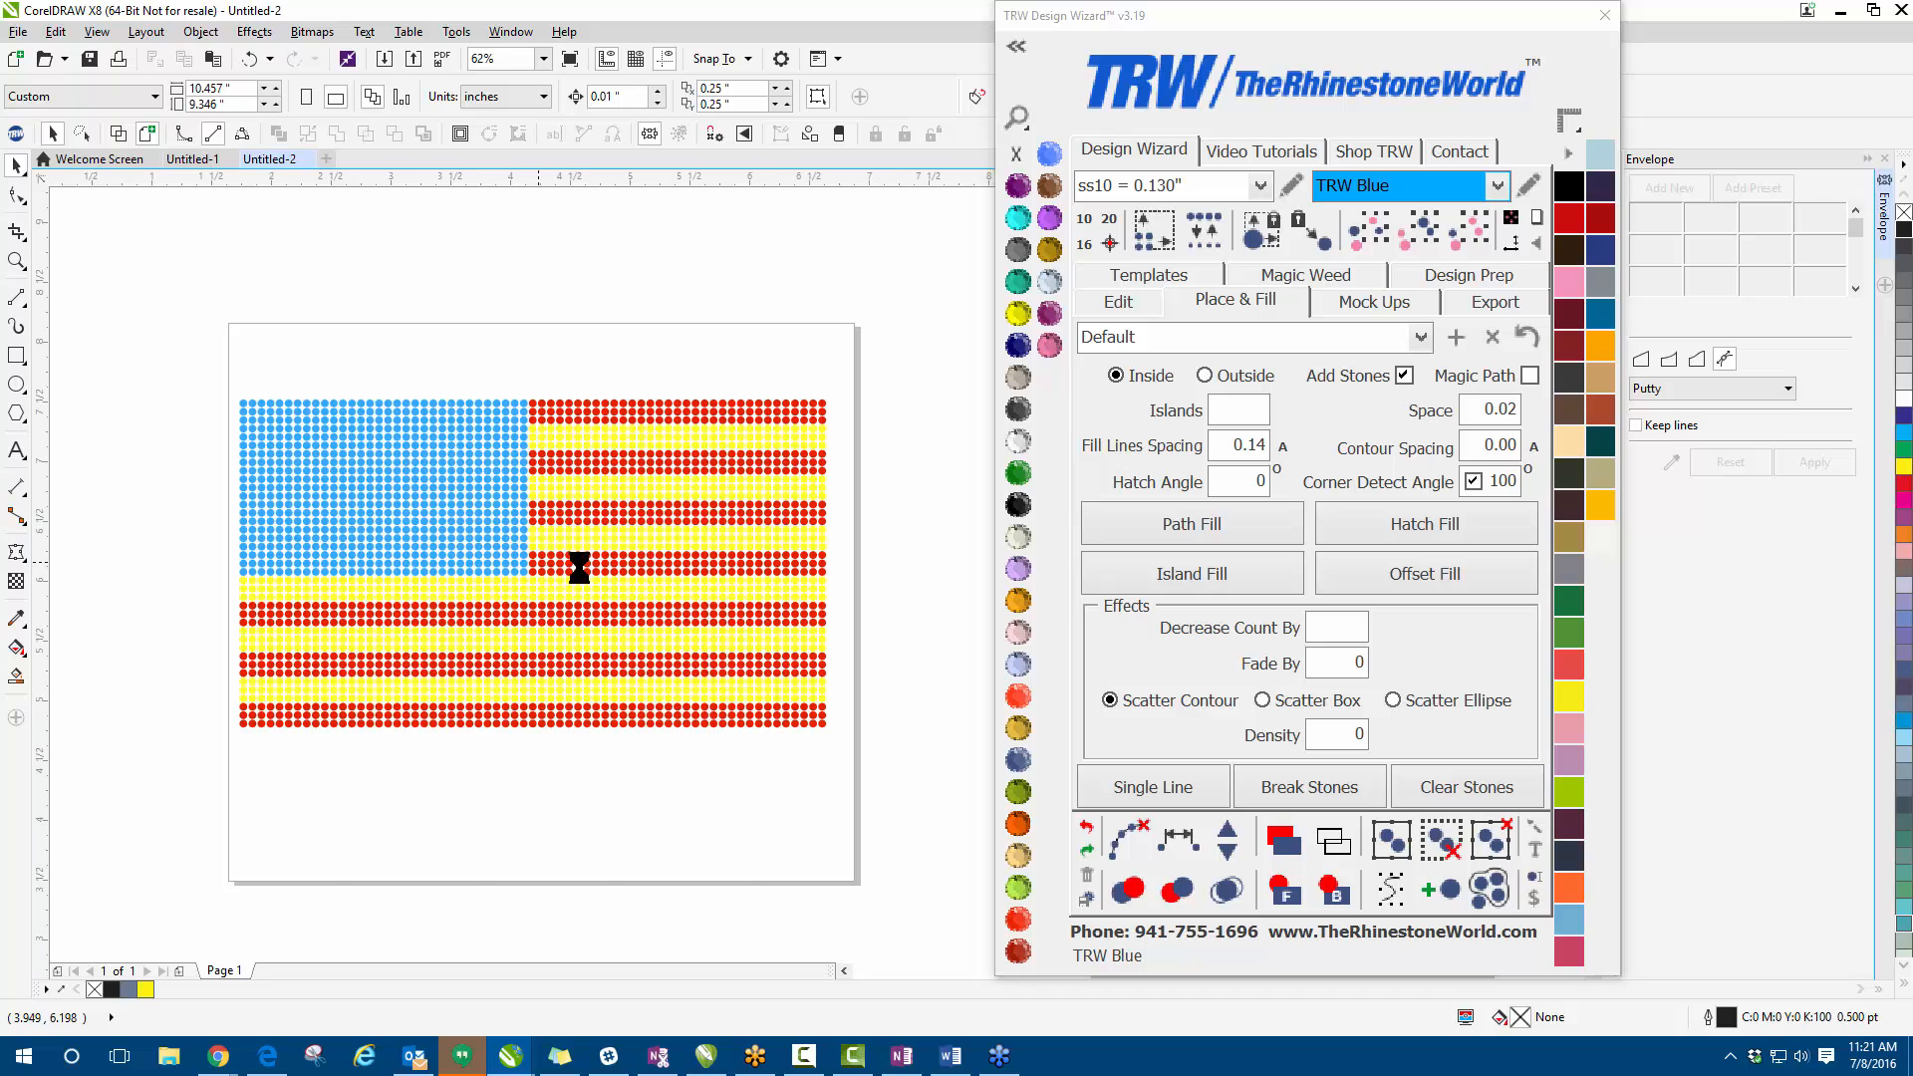
- Recolour a two-by-two group of stones to Citrine, one stone in from the blue block's upper-left corner
scroll(541, 563, "up", 2)
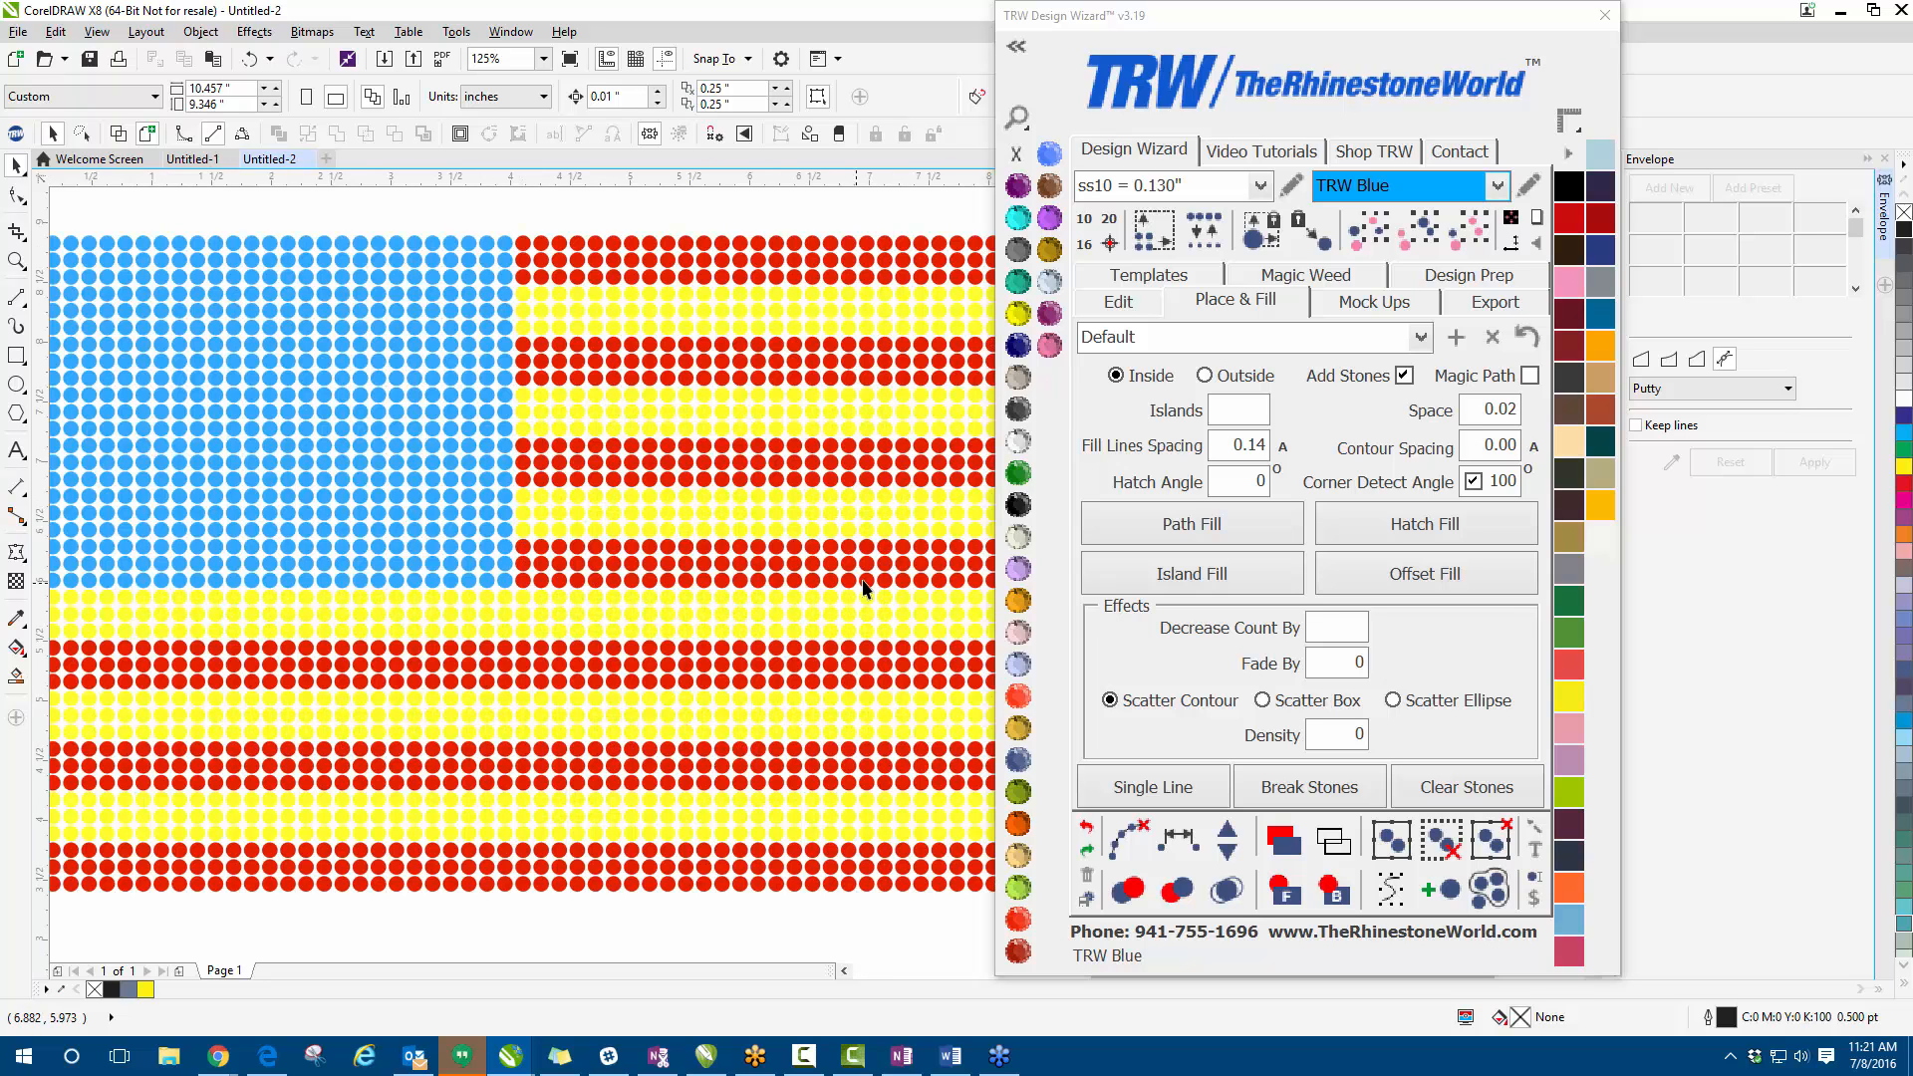
scroll(476, 589, "down", 2)
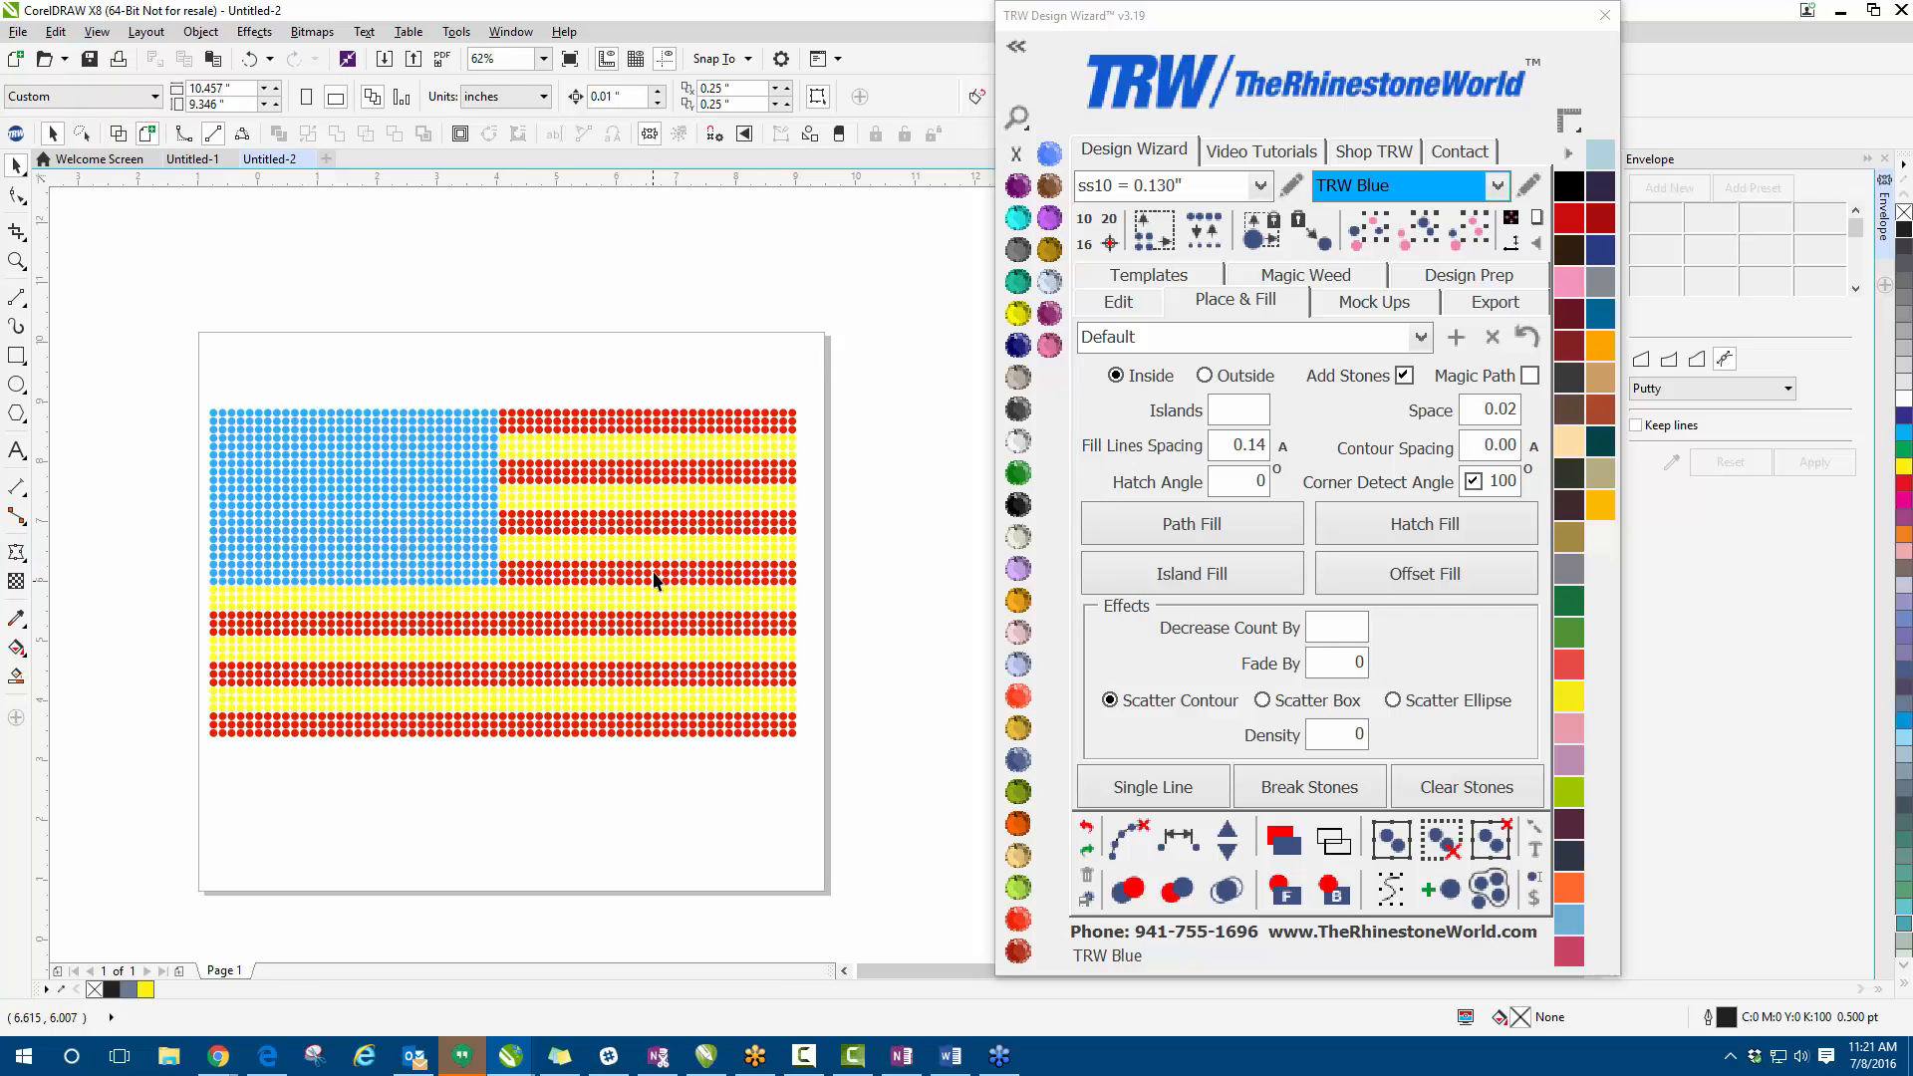
scroll(161, 466, "up", 2)
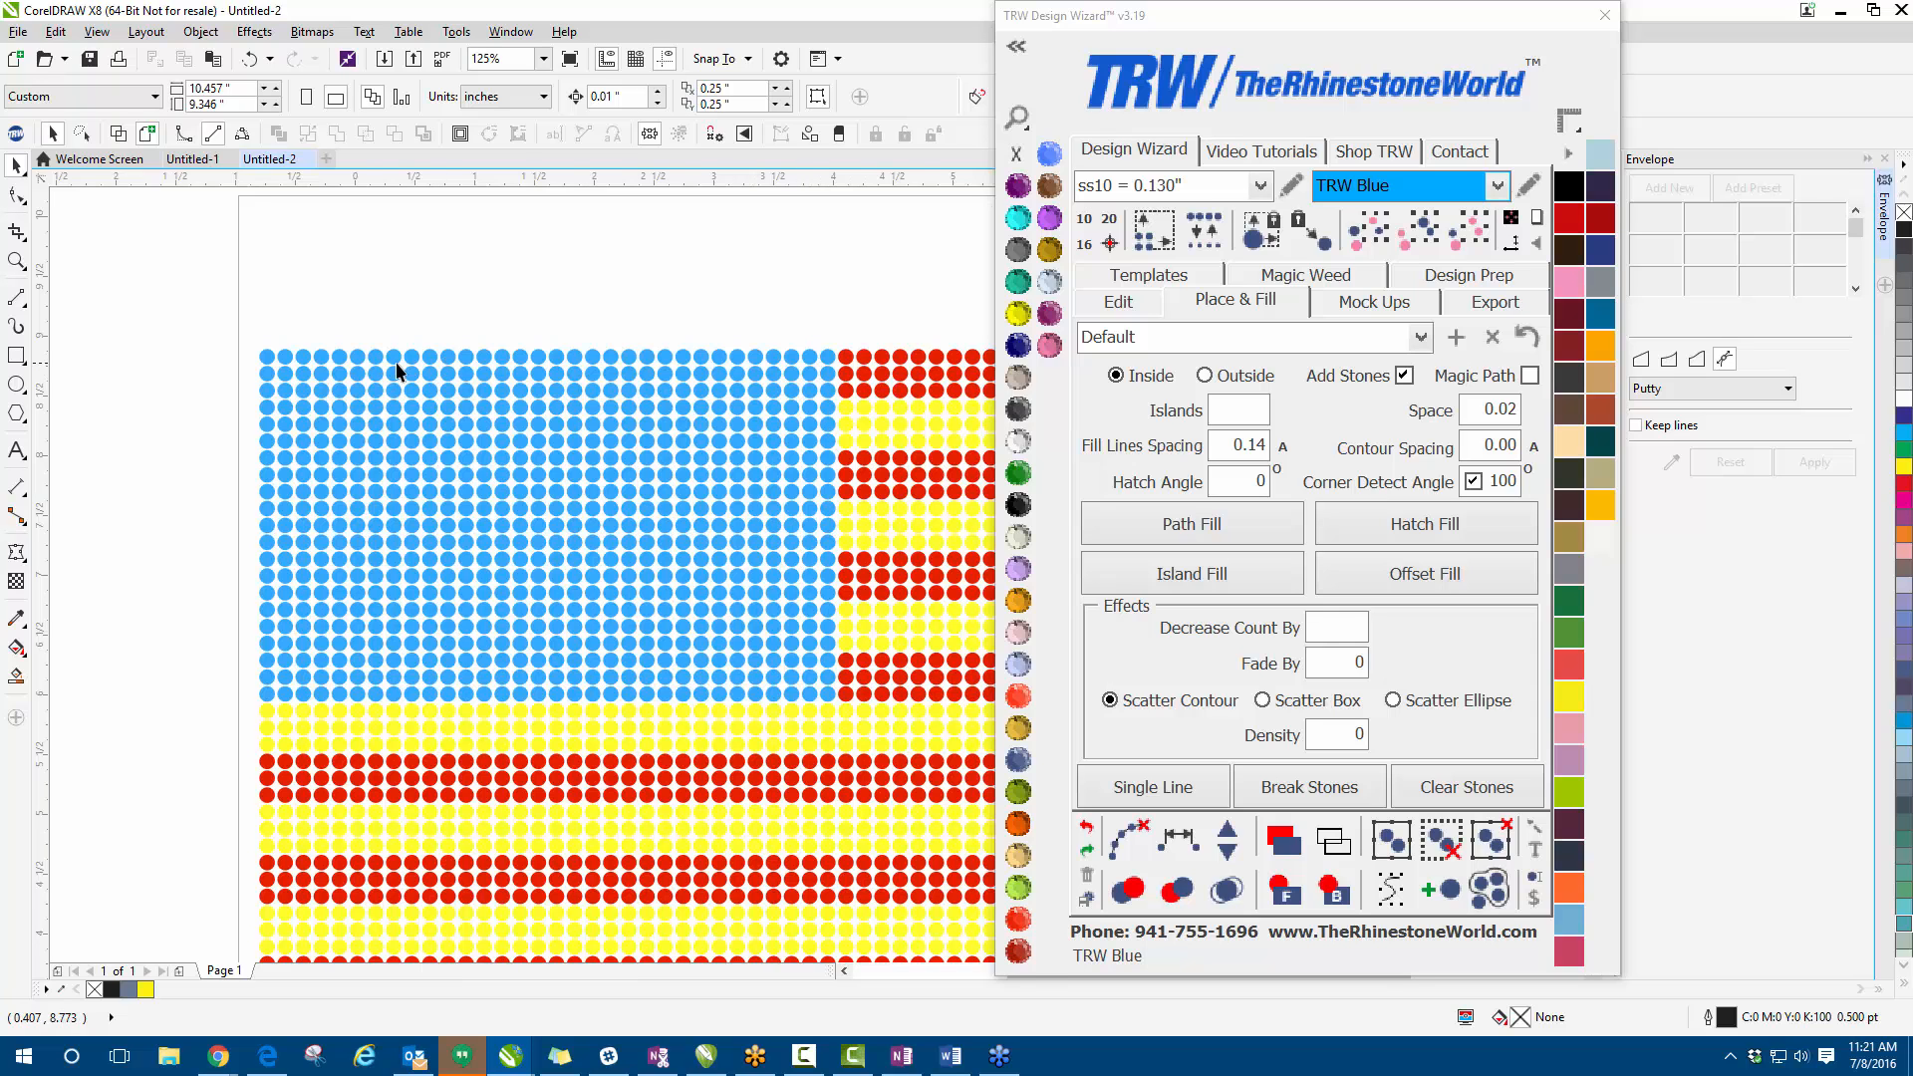
scroll(333, 381, "up", 2)
left_click(186, 379)
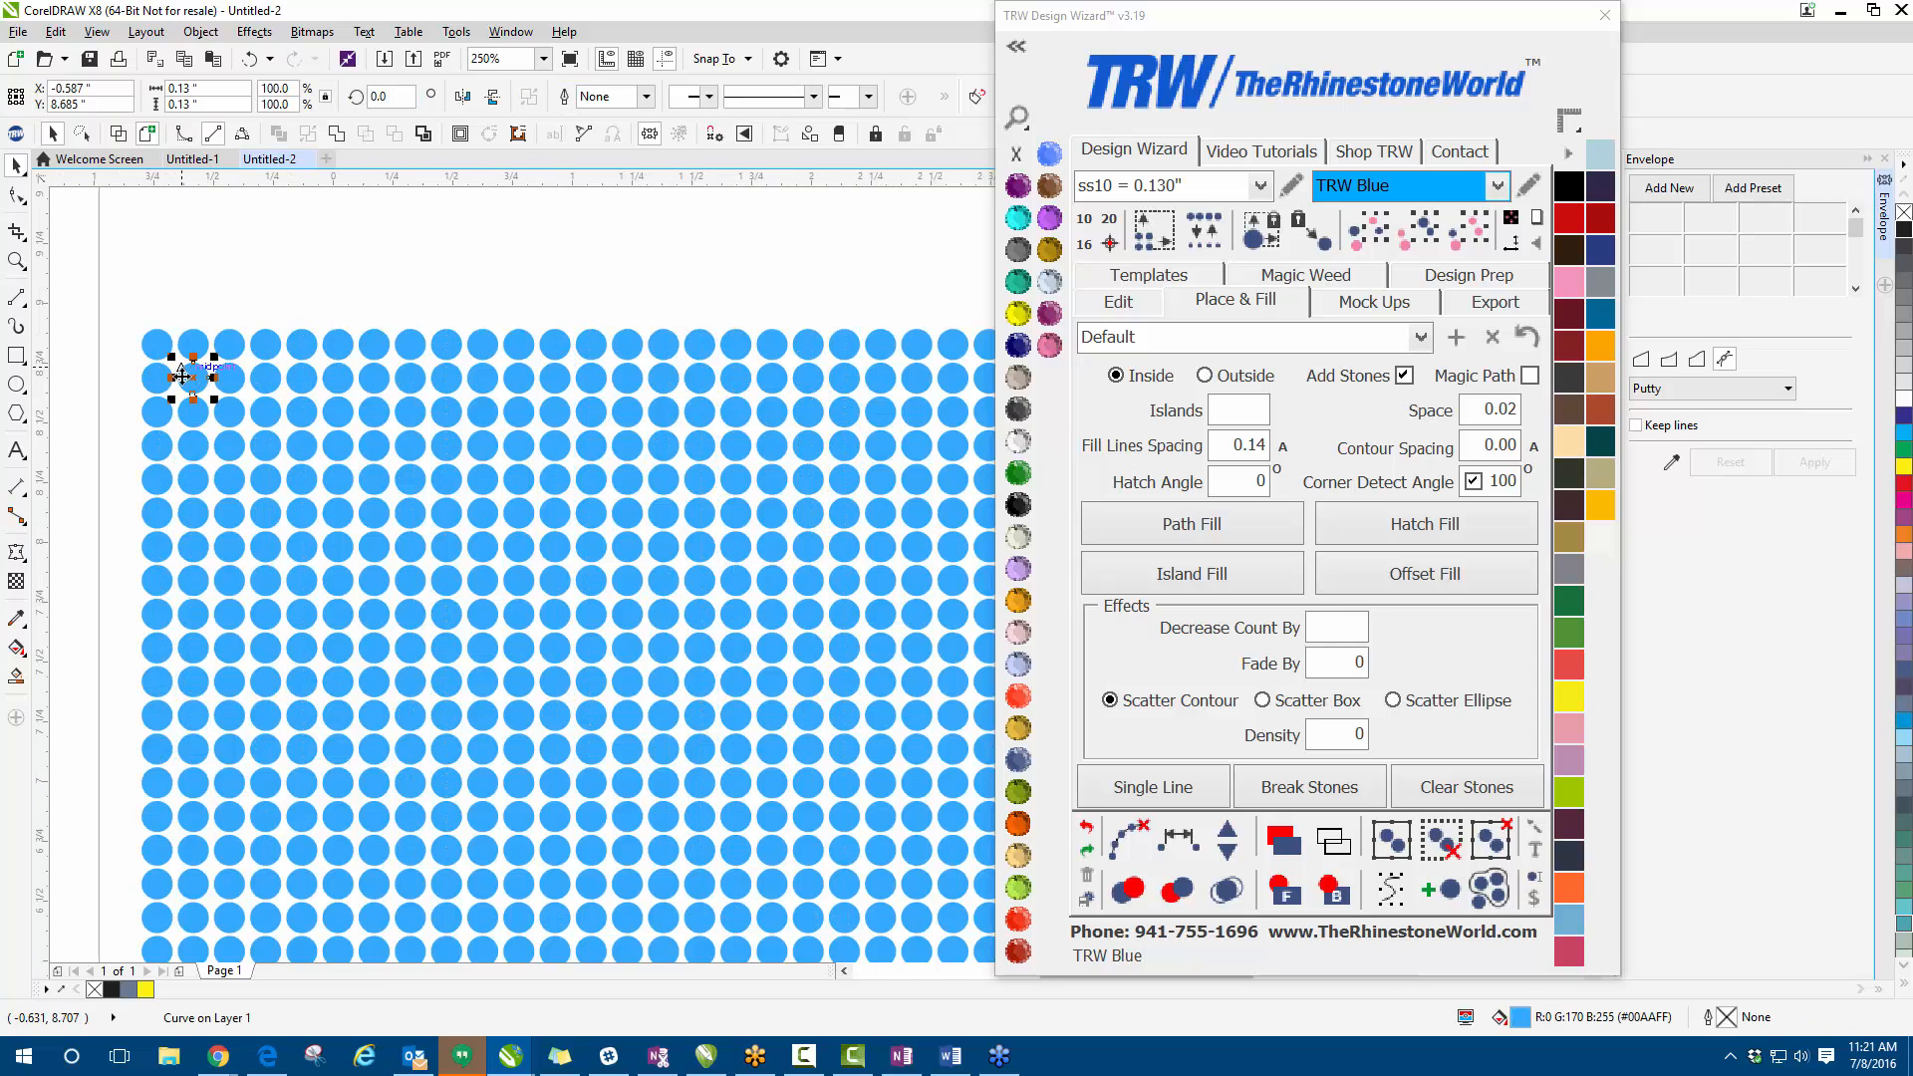
left_click(234, 387, "shift")
left_click_drag(233, 386, 205, 429)
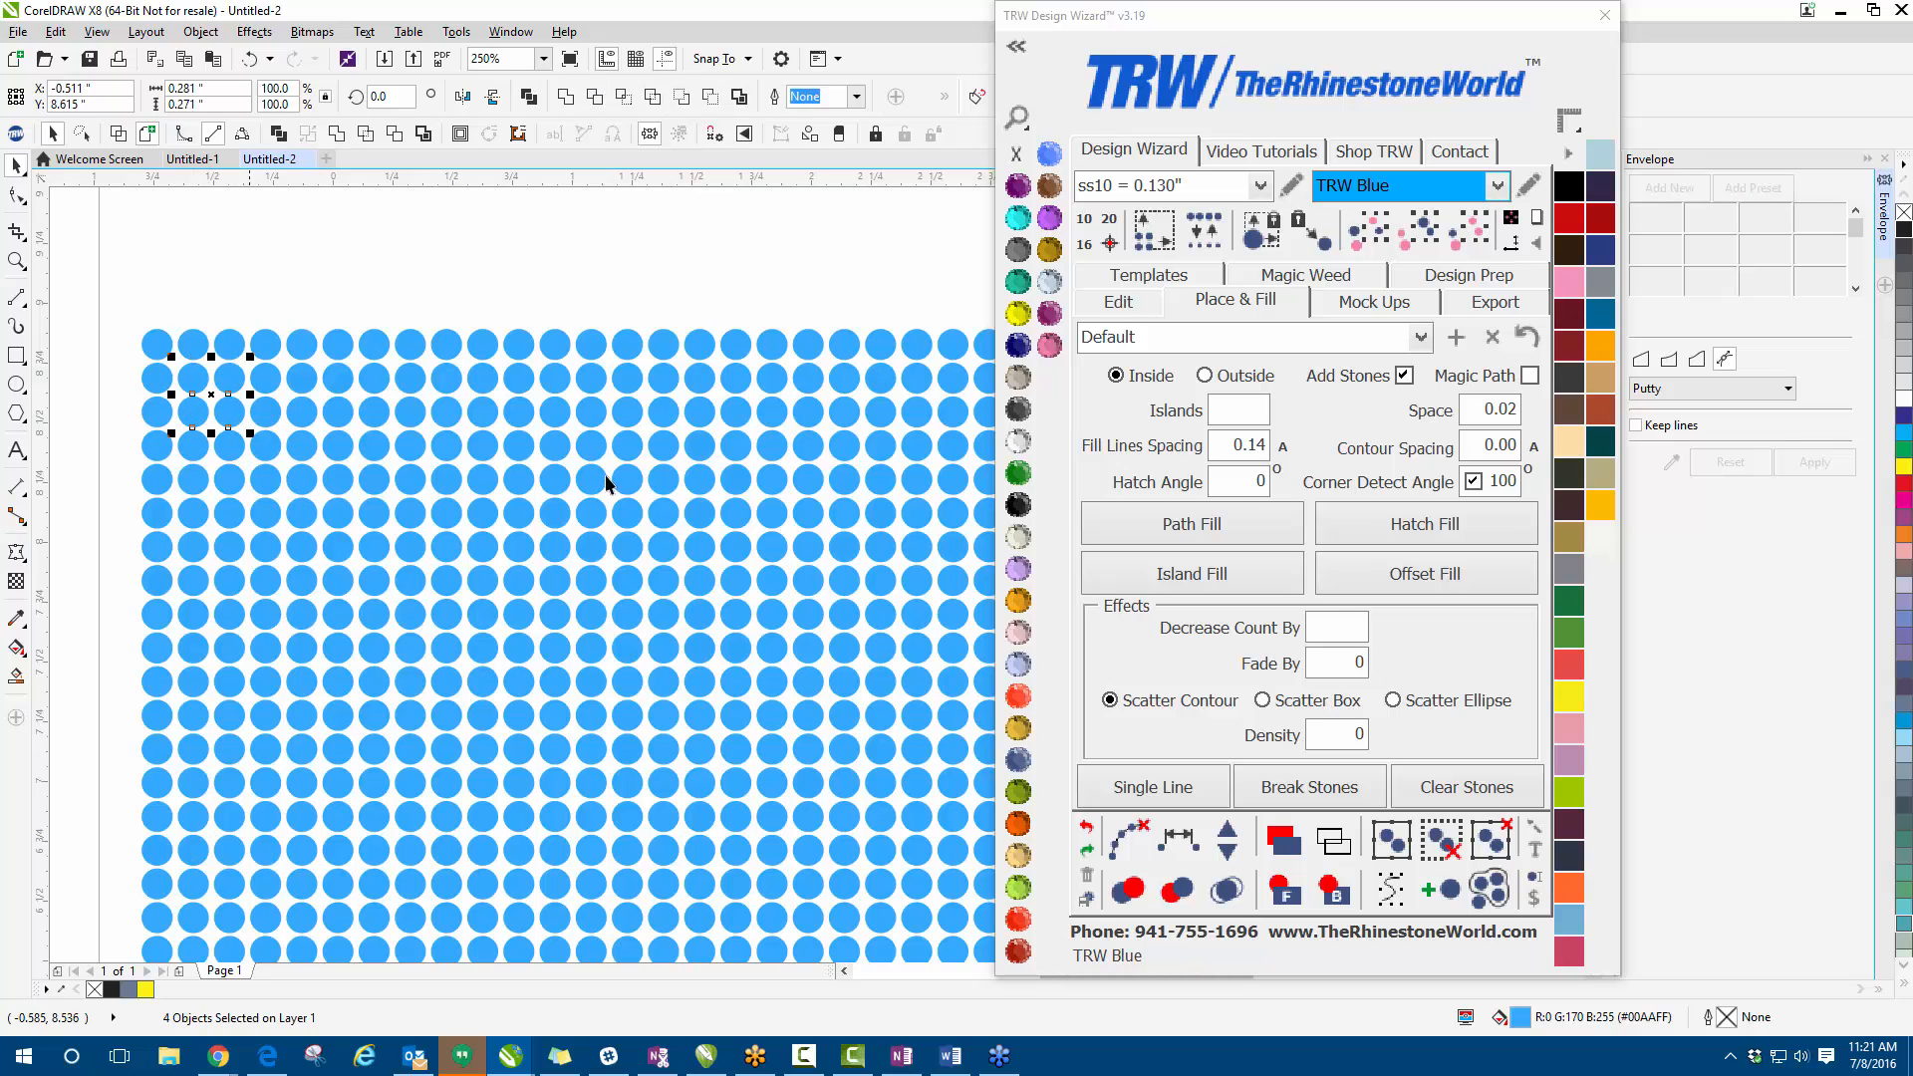
left_click(1020, 317)
left_click(606, 255)
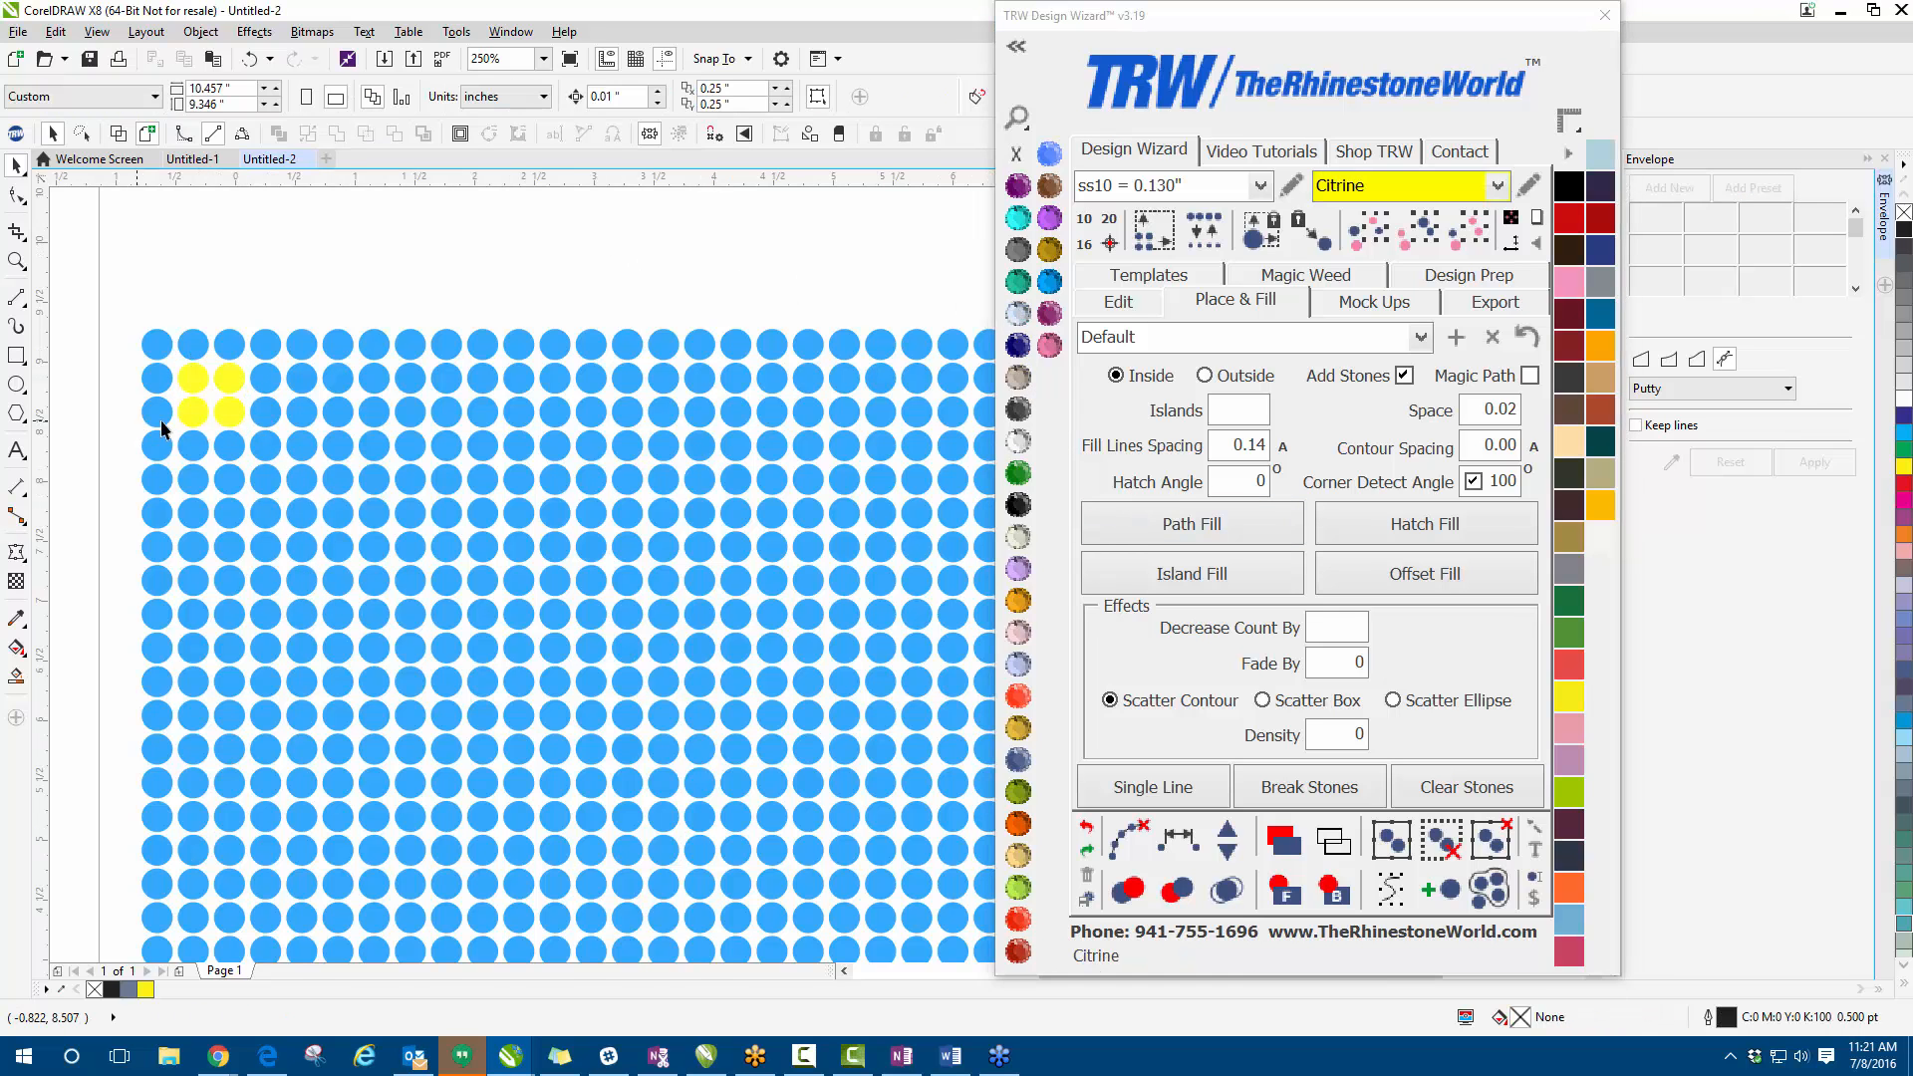
- Recolour two more two-by-two groups in the same rows to Citrine, leaving one blue column between neighbouring groups
scroll(139, 427, "down", 2)
scroll(196, 409, "up", 2)
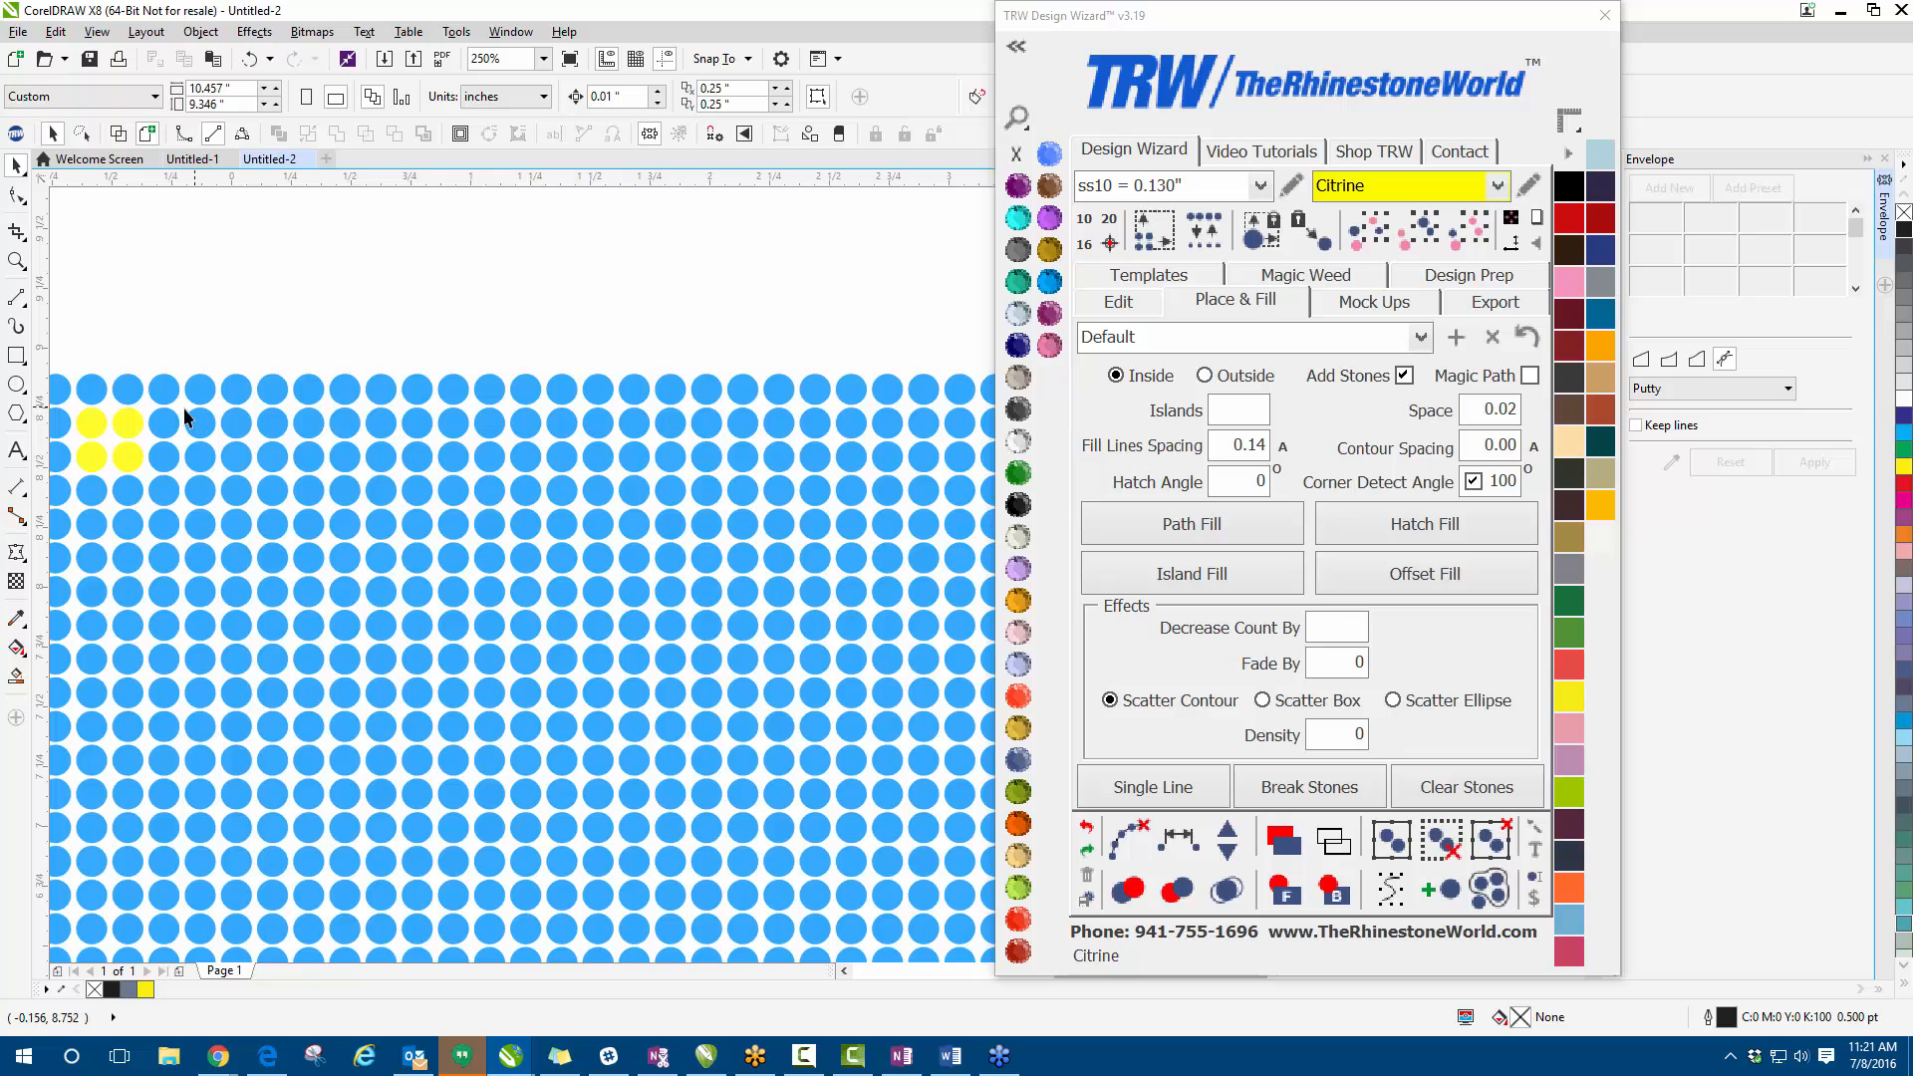
left_click_drag(181, 405, 256, 485)
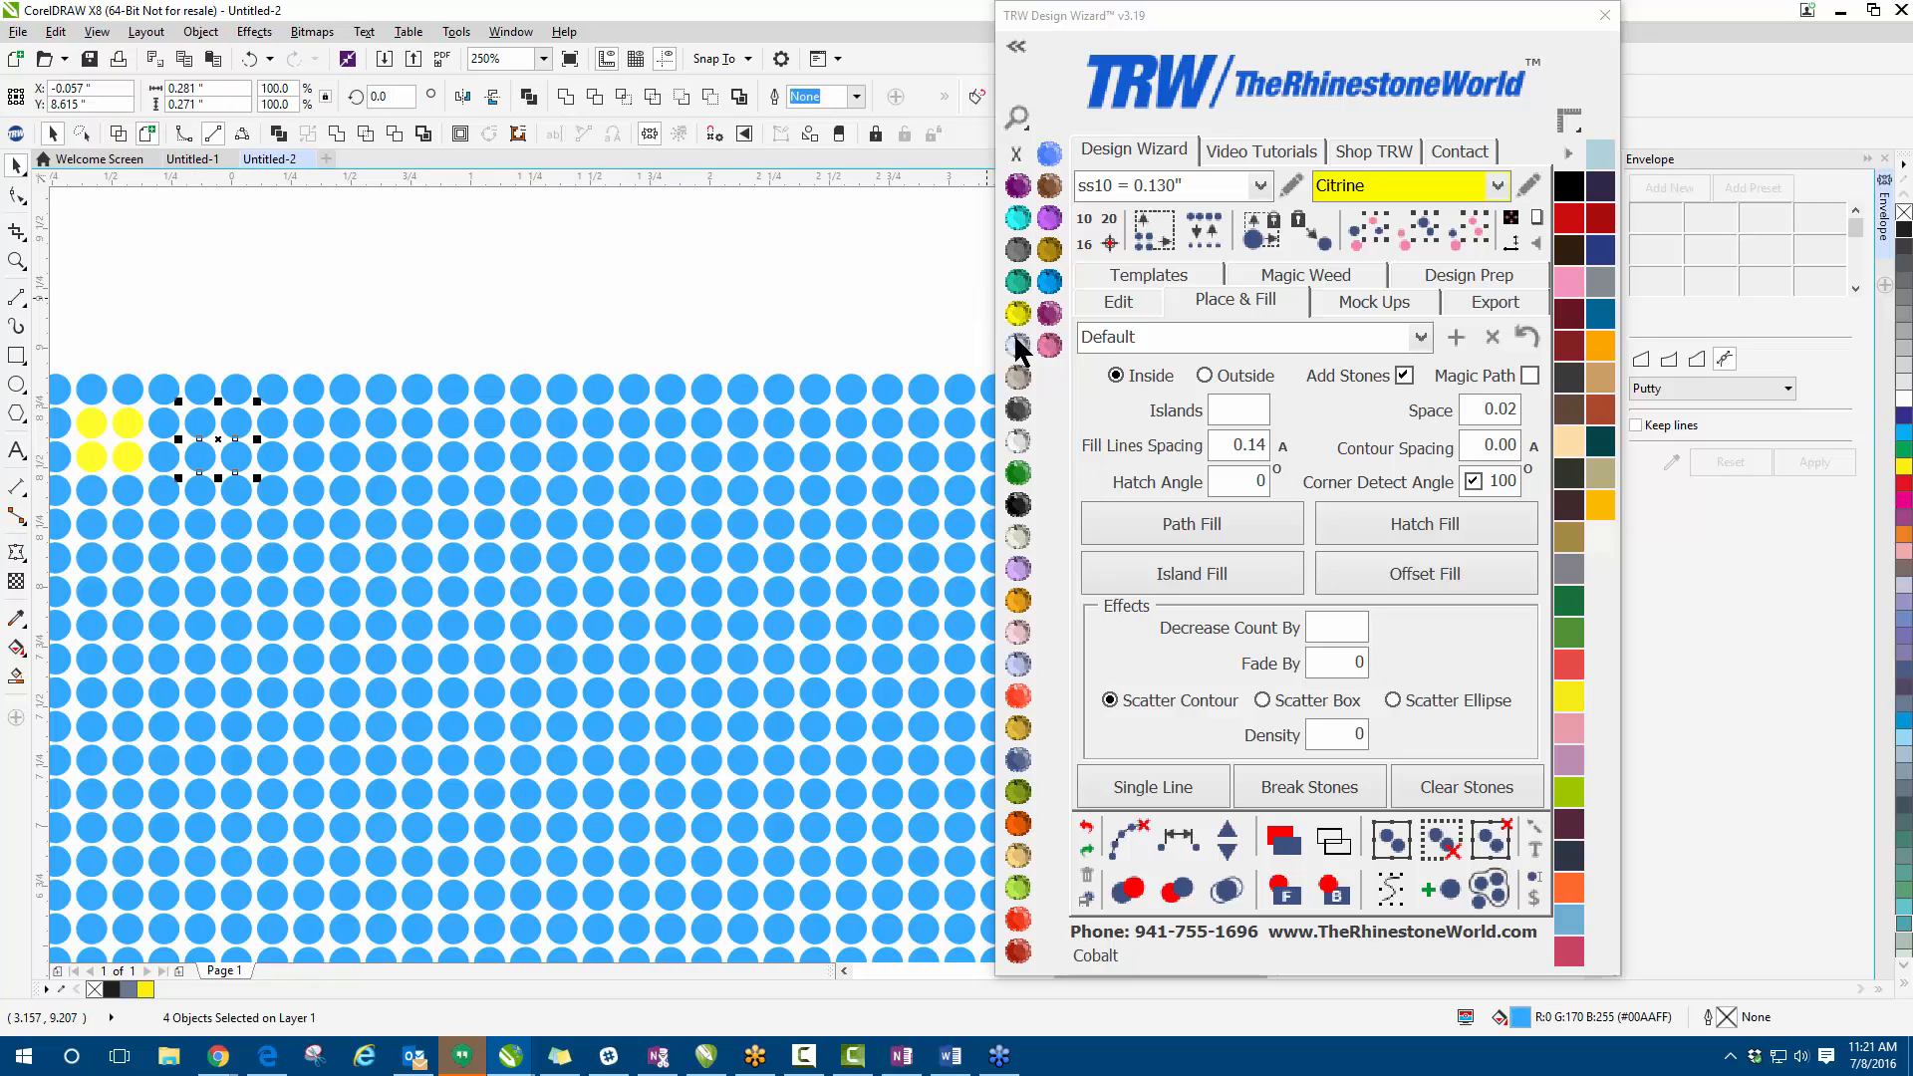
left_click(1018, 315)
left_click_drag(287, 400, 368, 482)
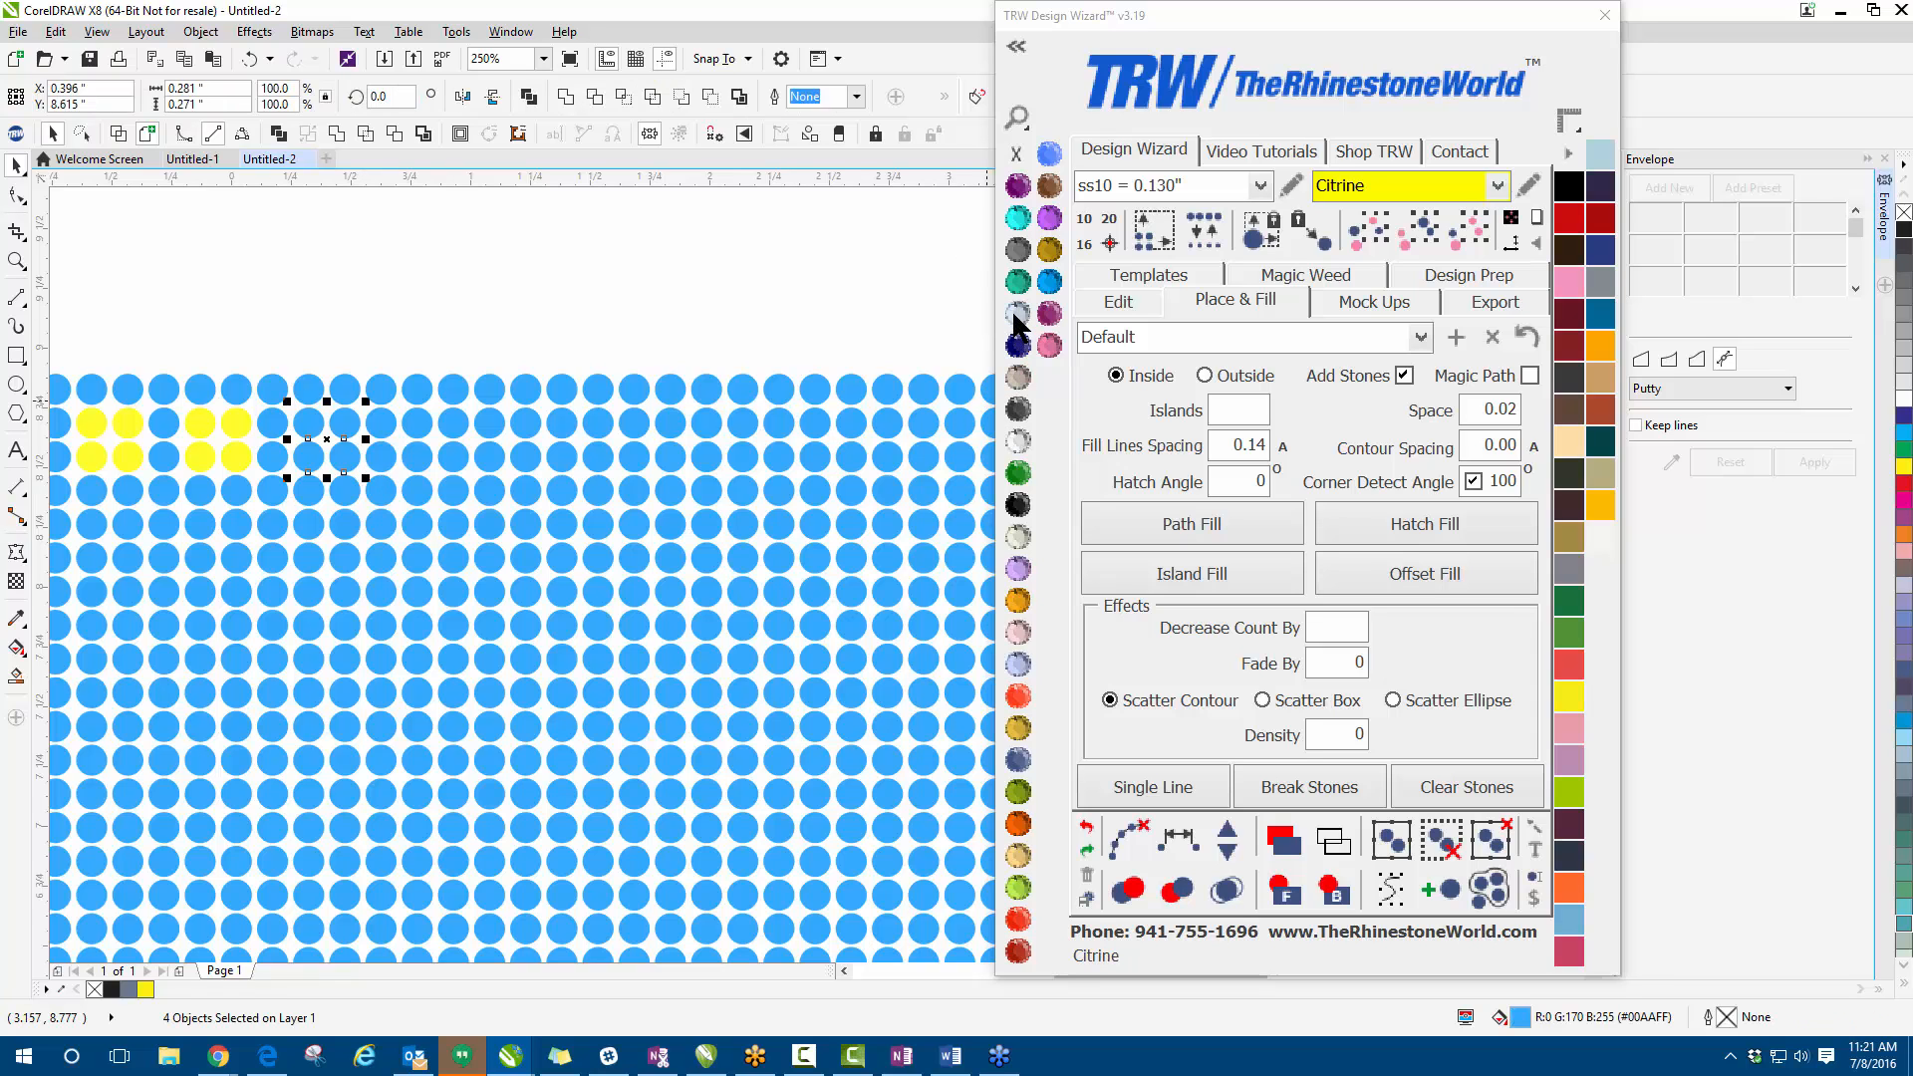
left_click(1018, 315)
key("Escape")
- Examine the blue block, the stripes at the flag's right end and the whole flag design
scroll(389, 389, "down", 2)
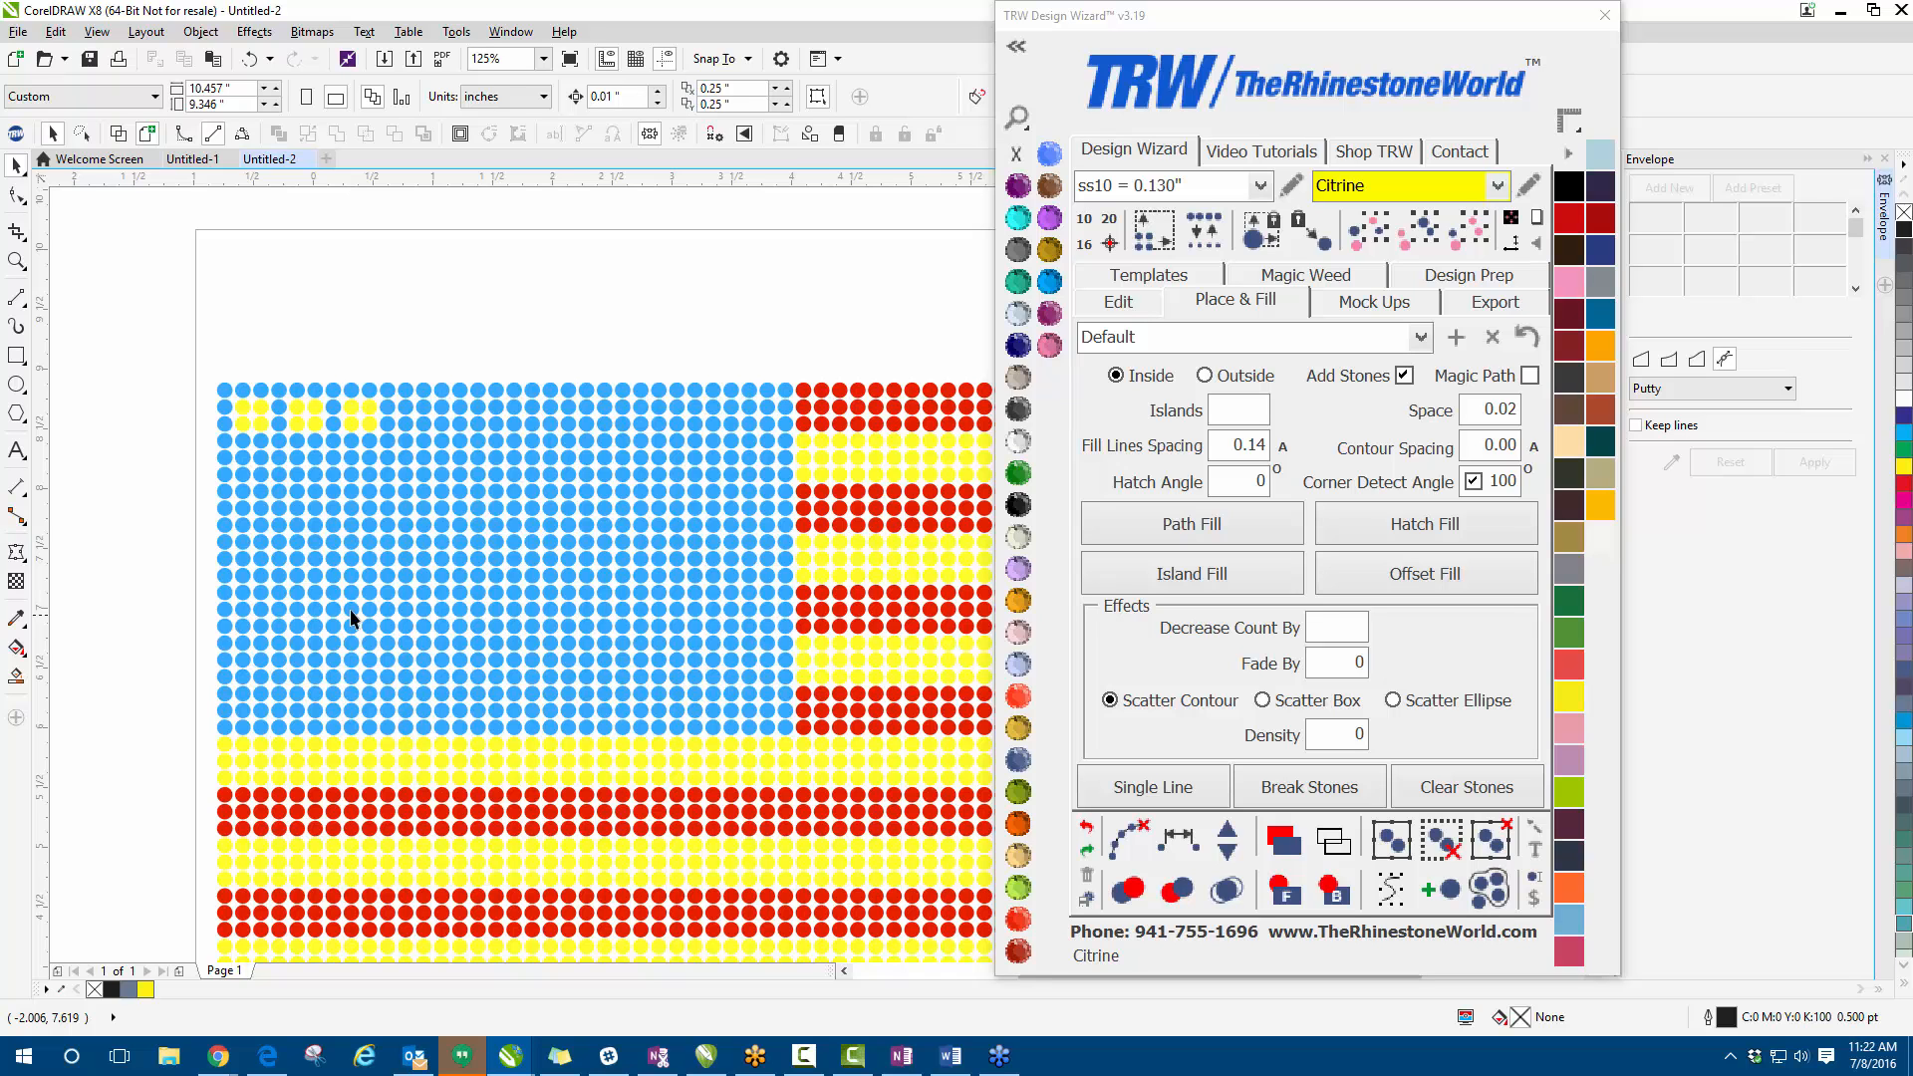
scroll(351, 618, "down", 2)
scroll(542, 624, "up", 2)
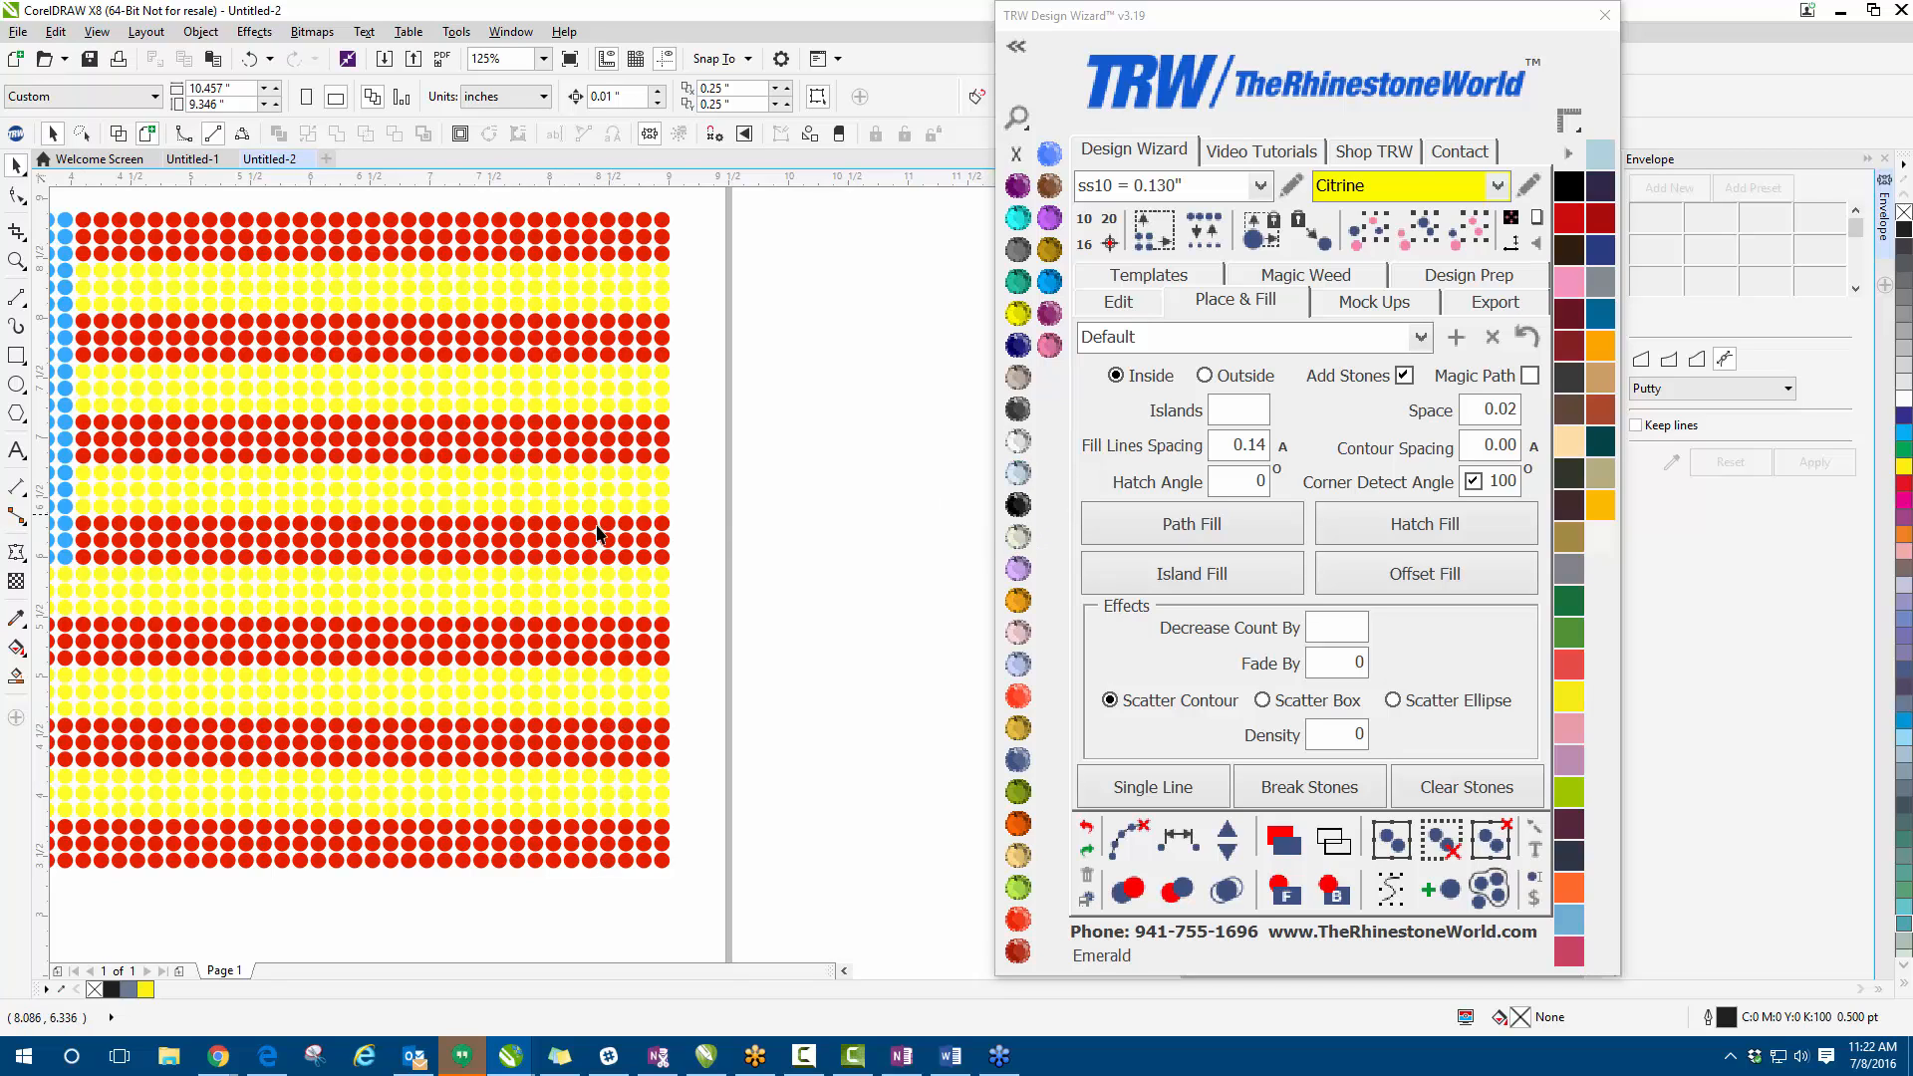
scroll(775, 474, "down", 2)
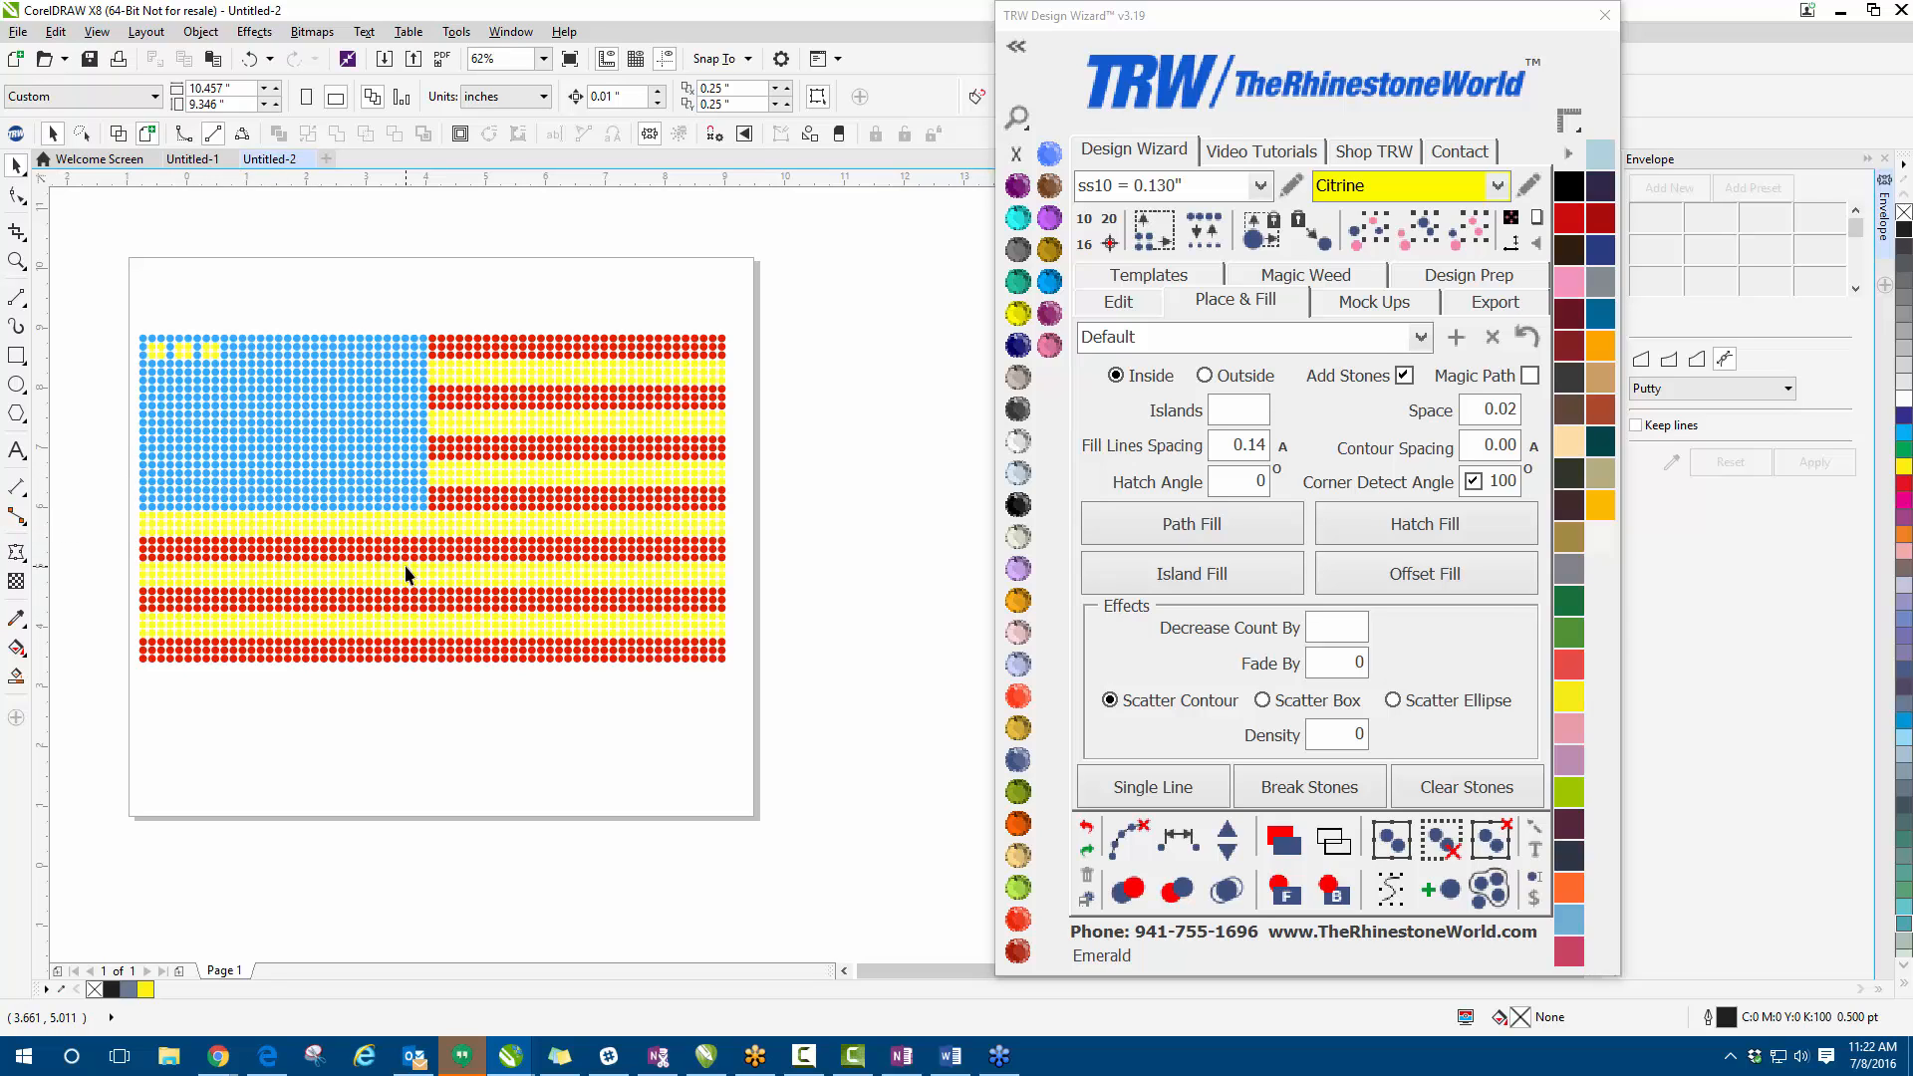
- Recolour the fourth and fifth two-by-two stone groups in the star row to Citrine, leaving one blue column between neighbouring groups
scroll(503, 541, "down", 2)
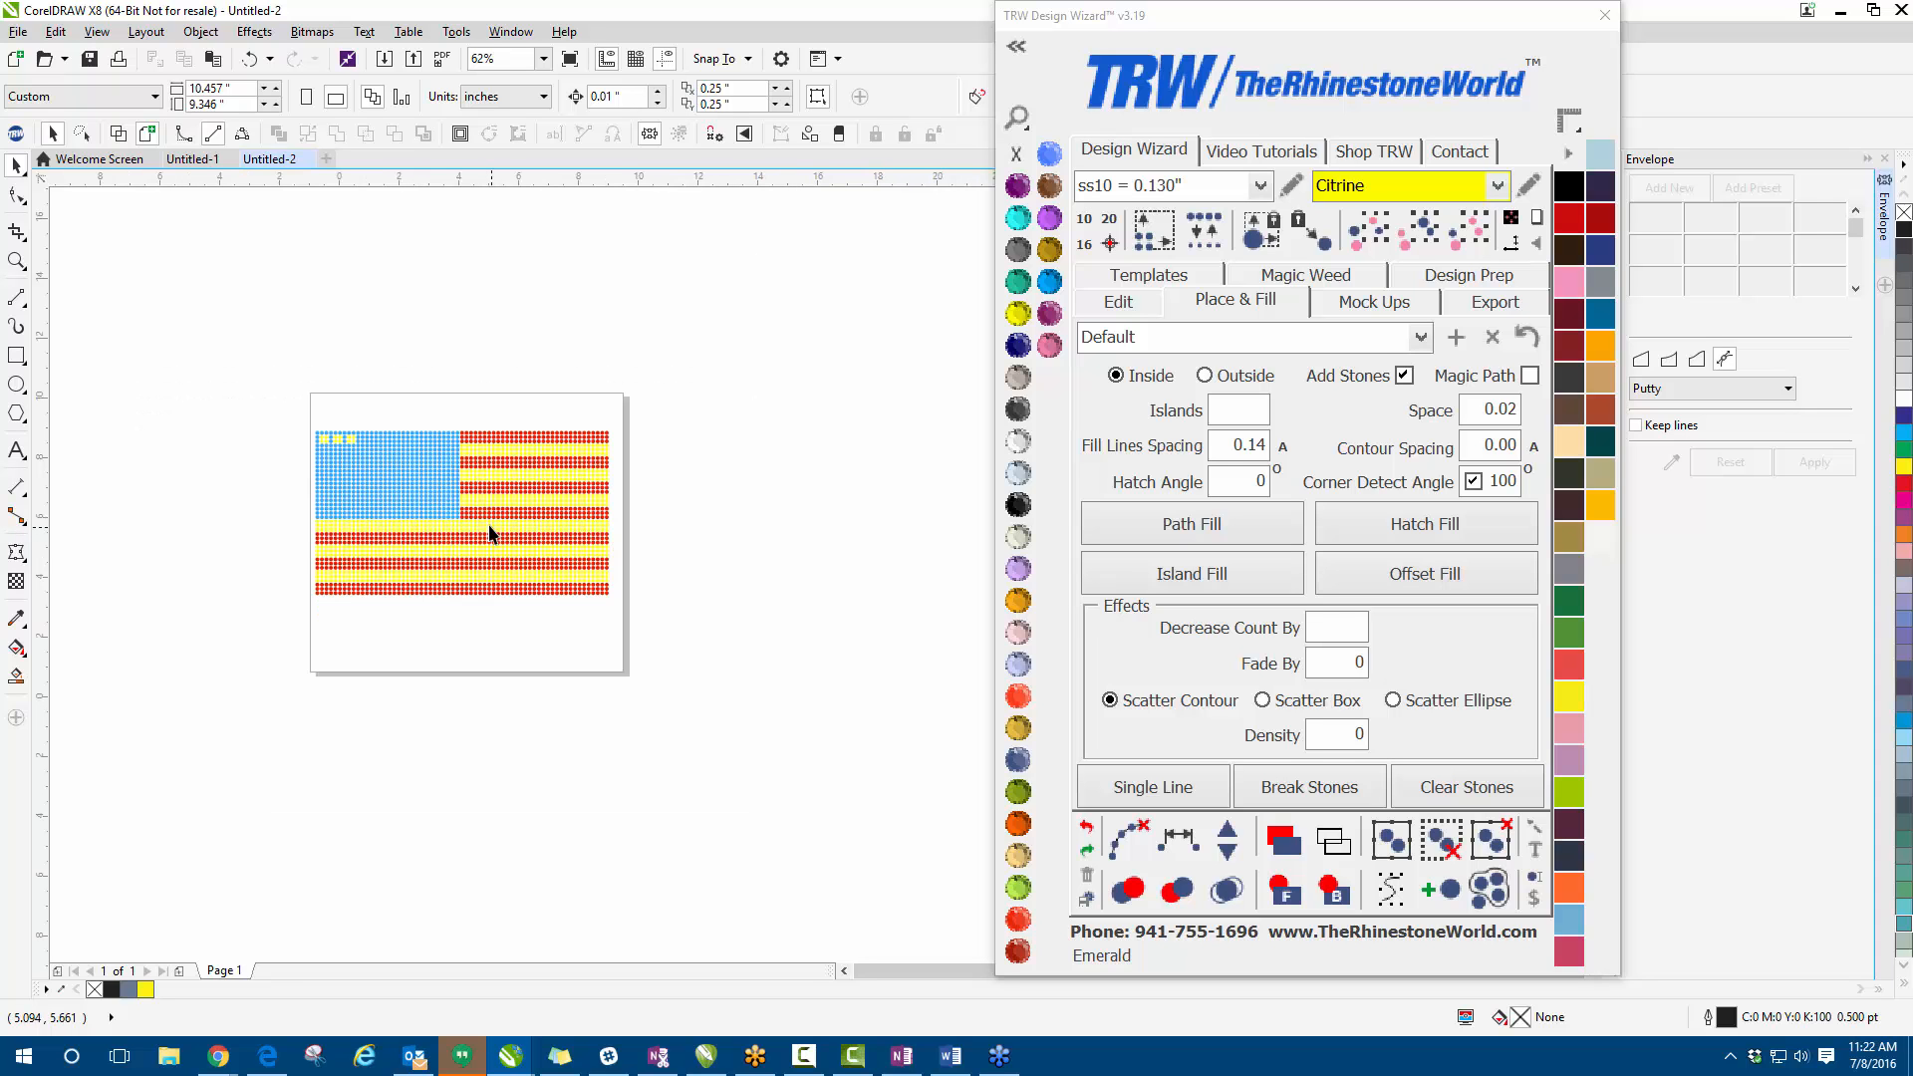
scroll(324, 474, "up", 6)
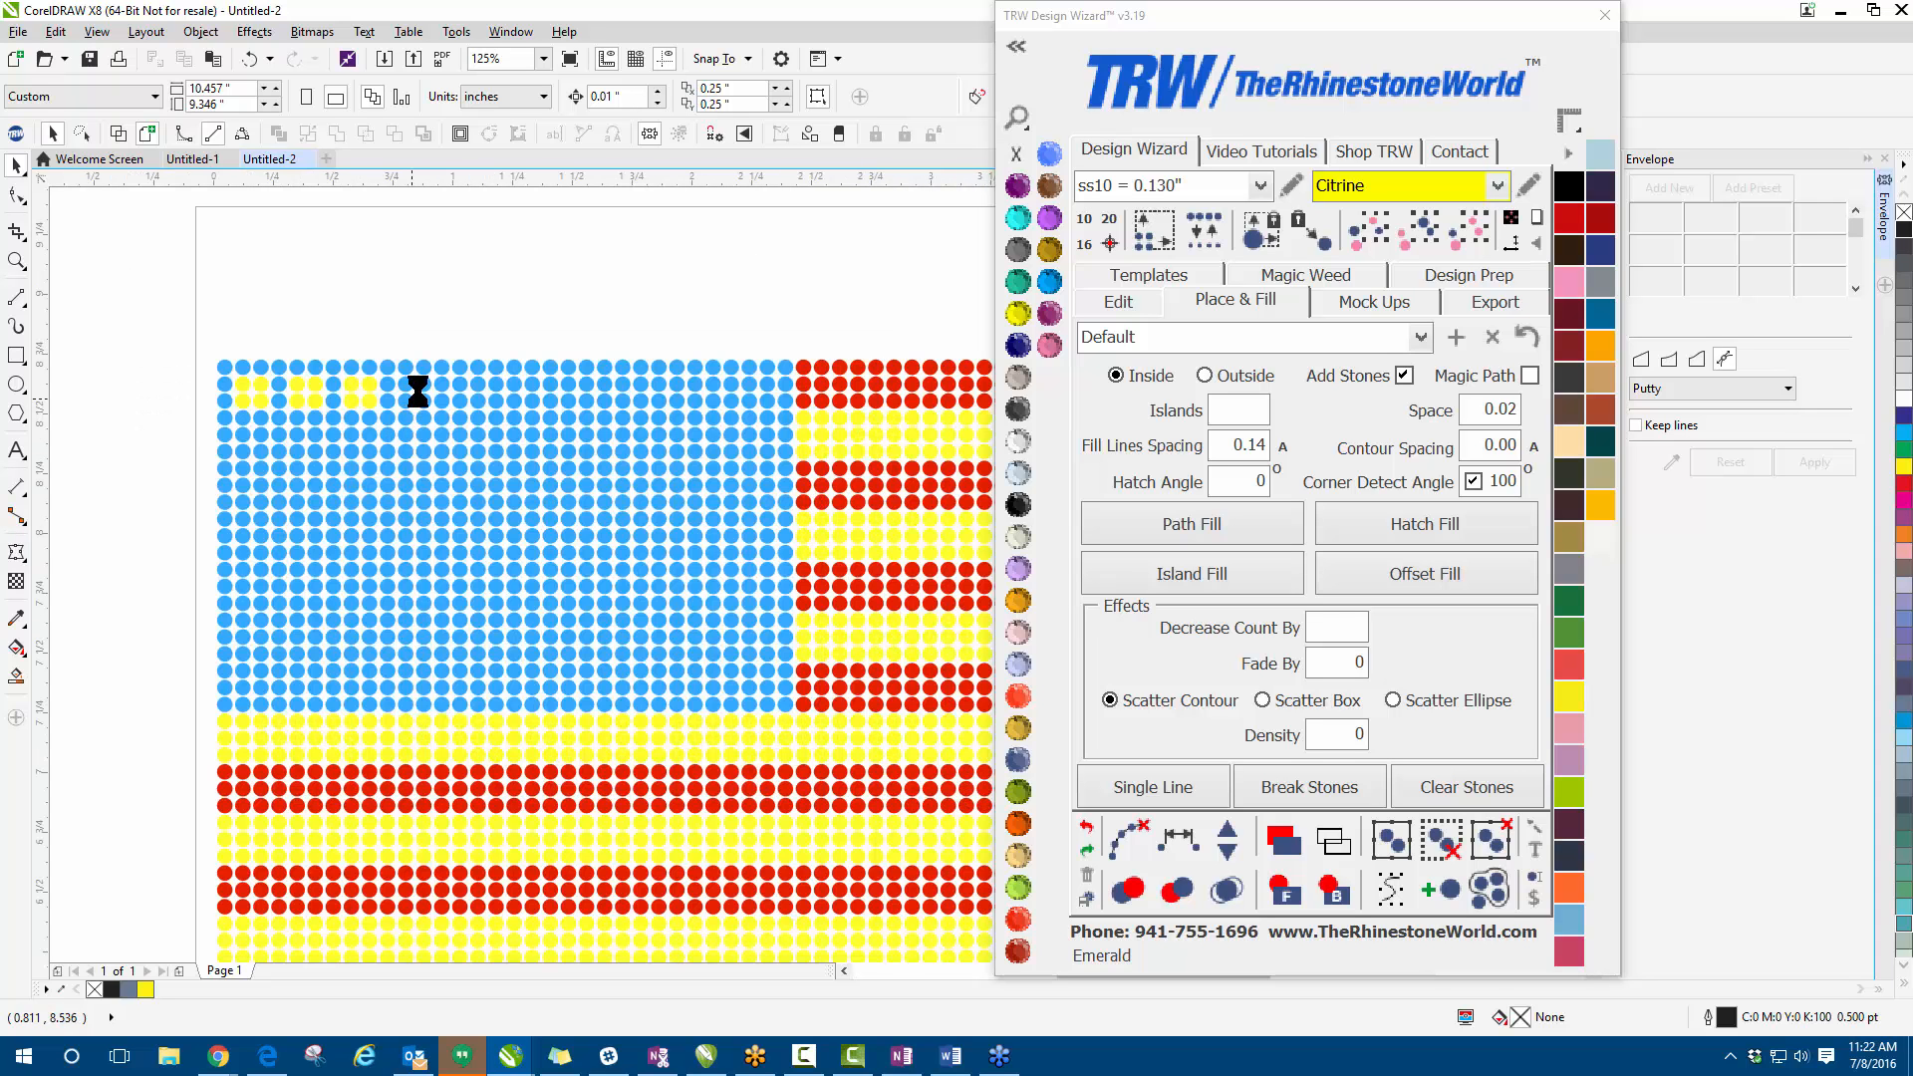
left_click(378, 342)
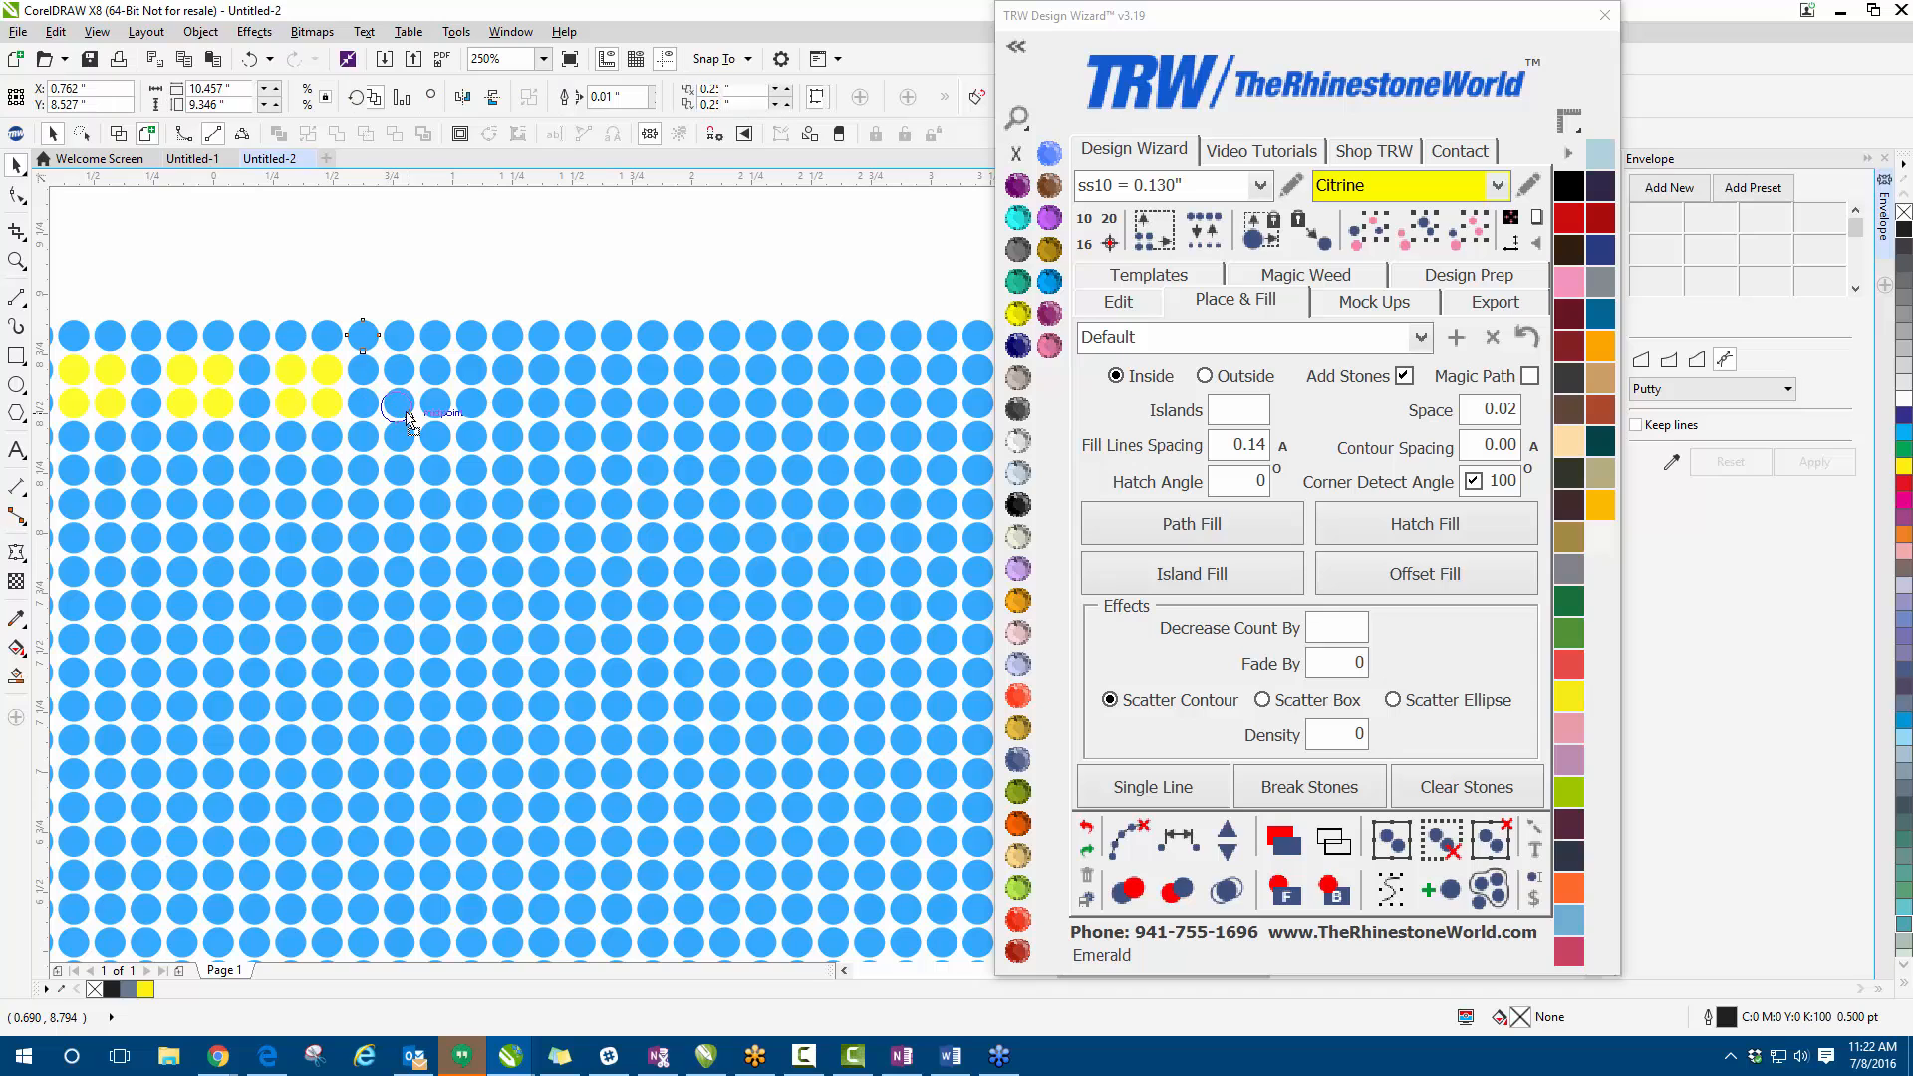
scroll(394, 348, "up", 2)
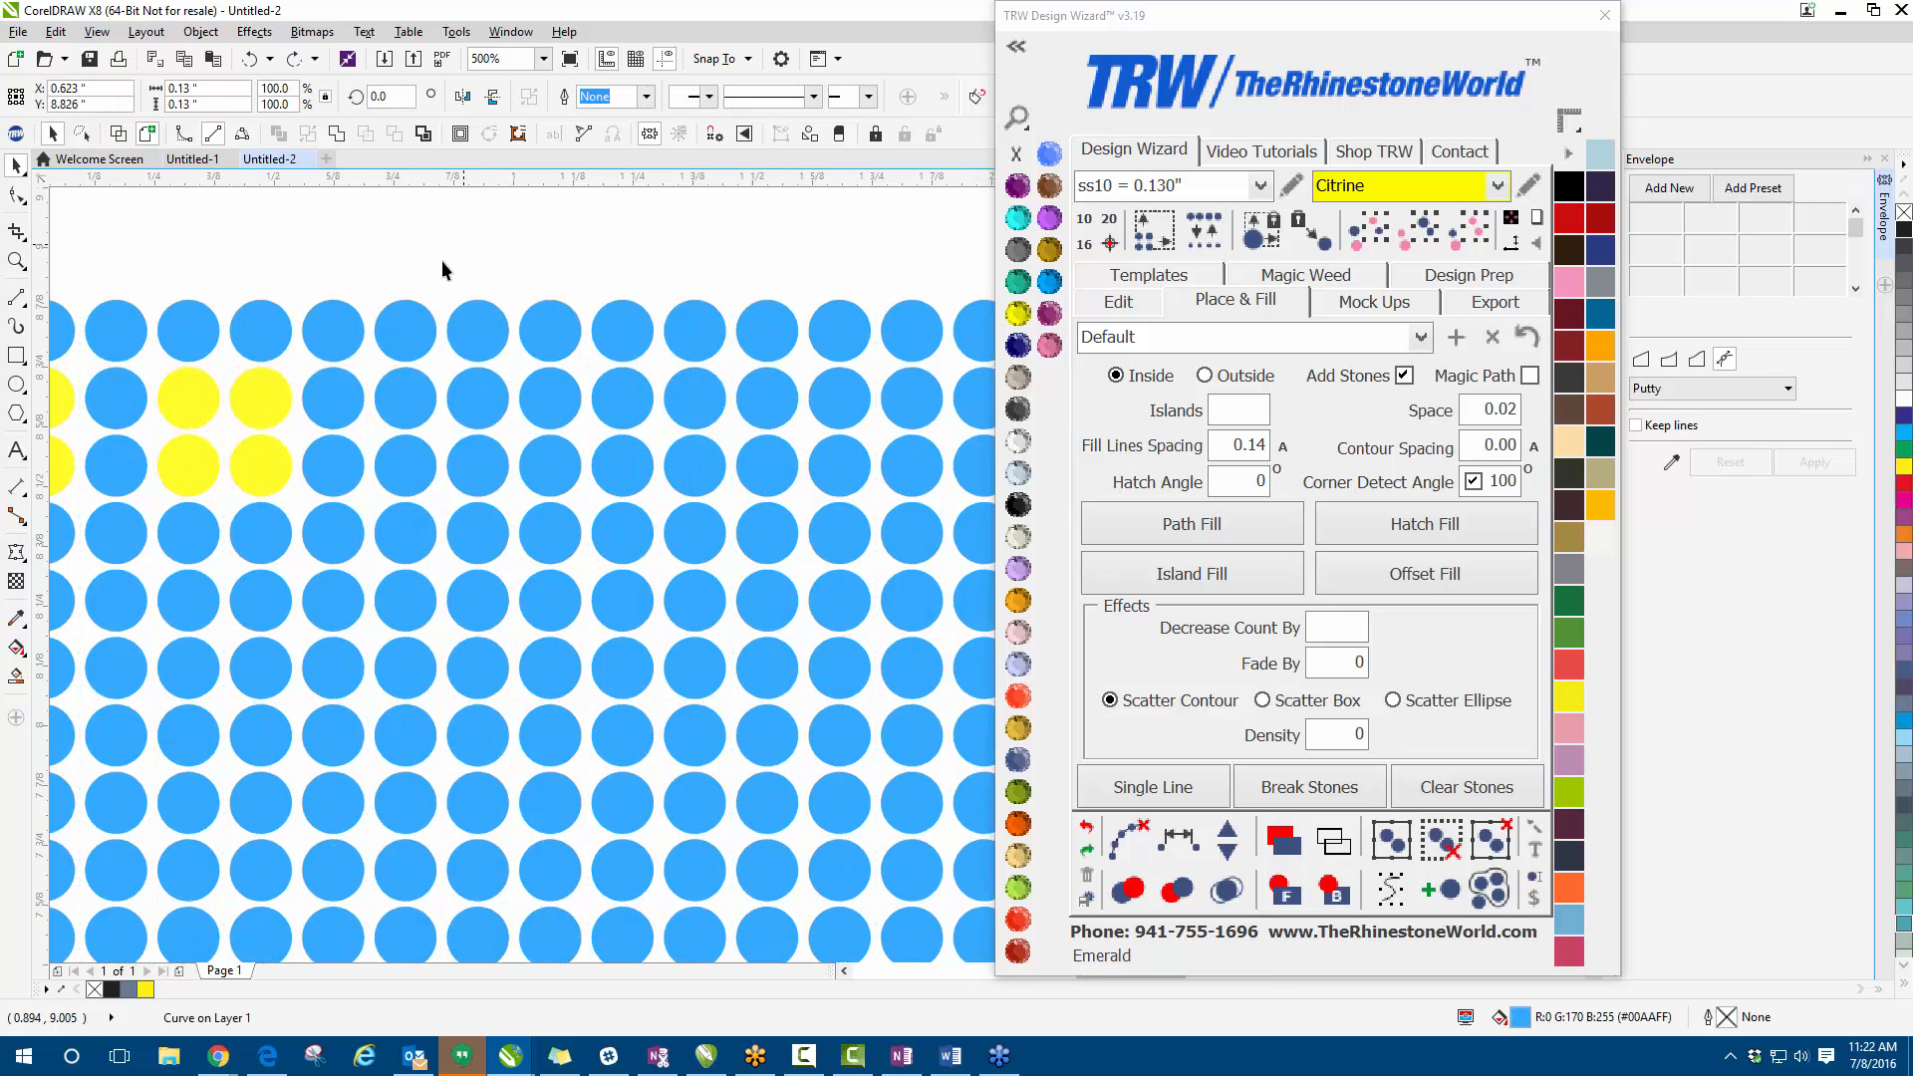
left_click(365, 364)
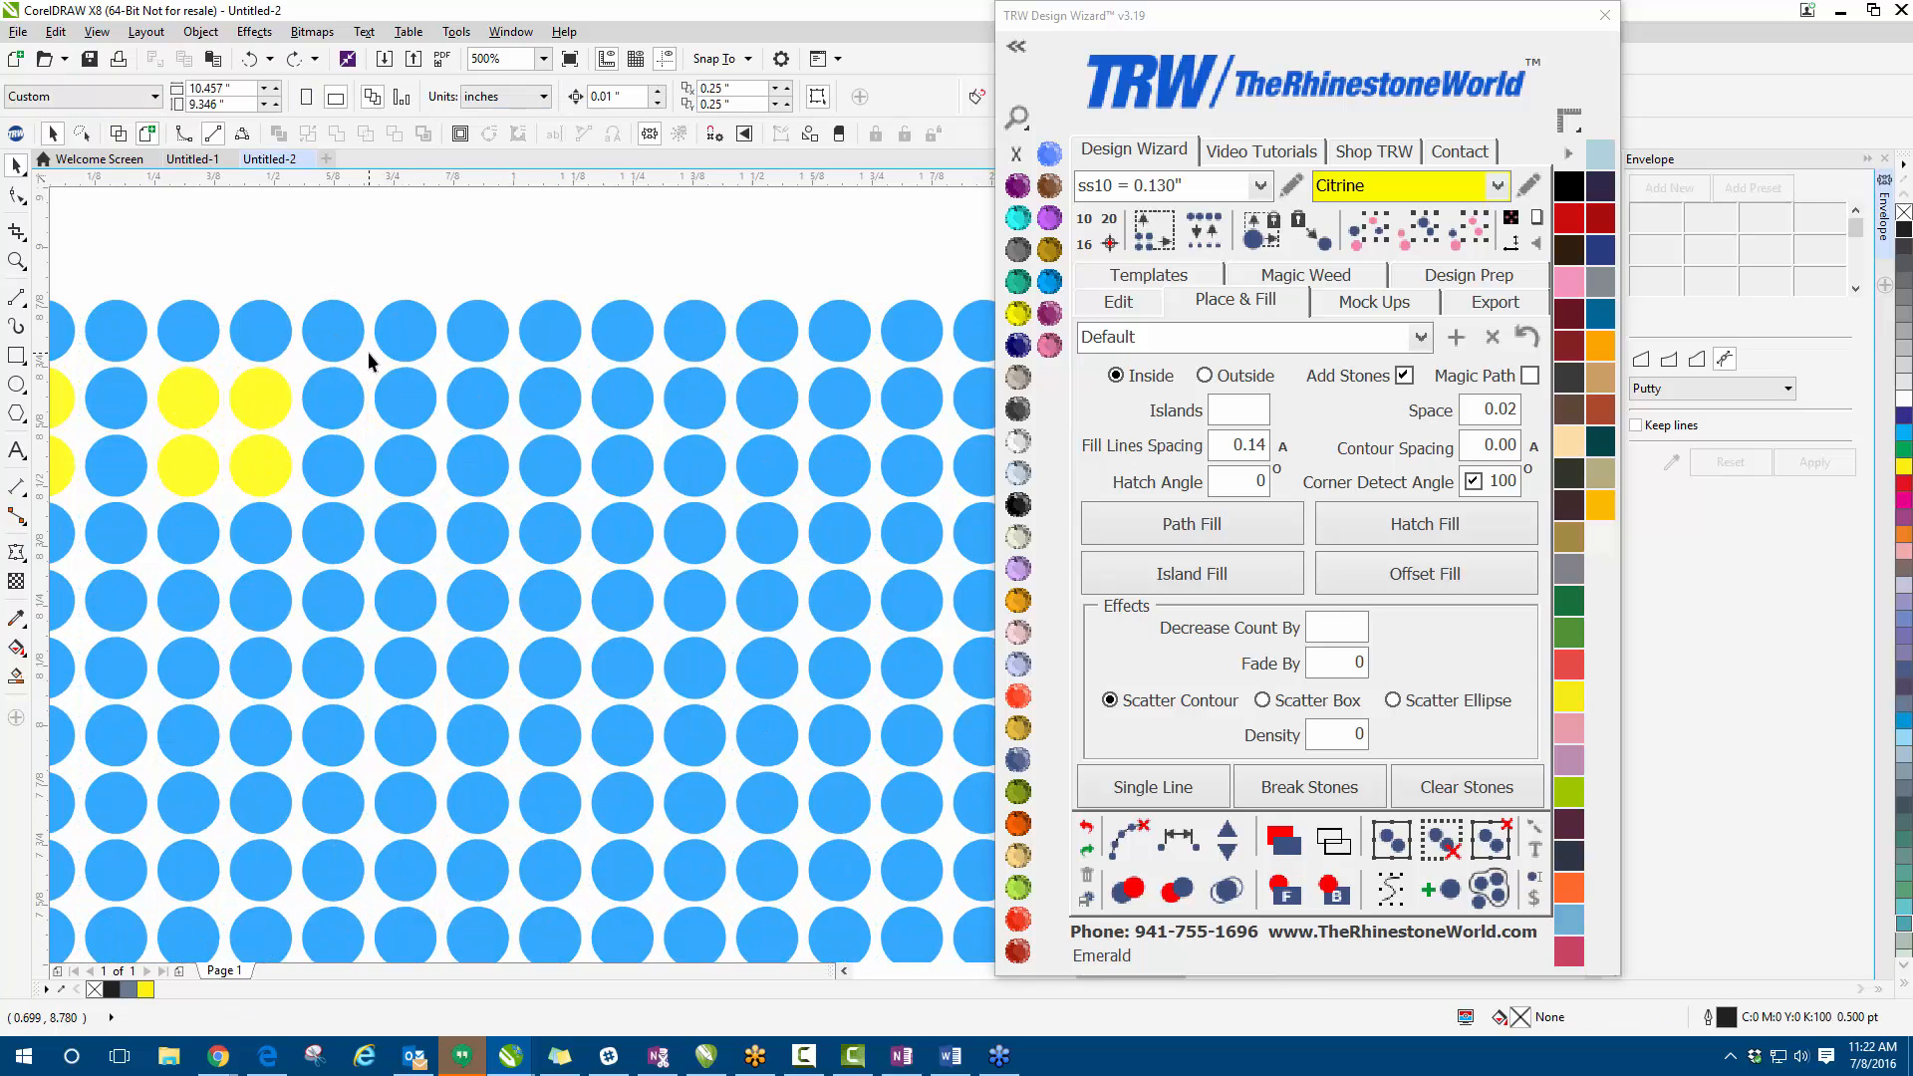
left_click_drag(368, 350, 522, 512)
left_click(1026, 314)
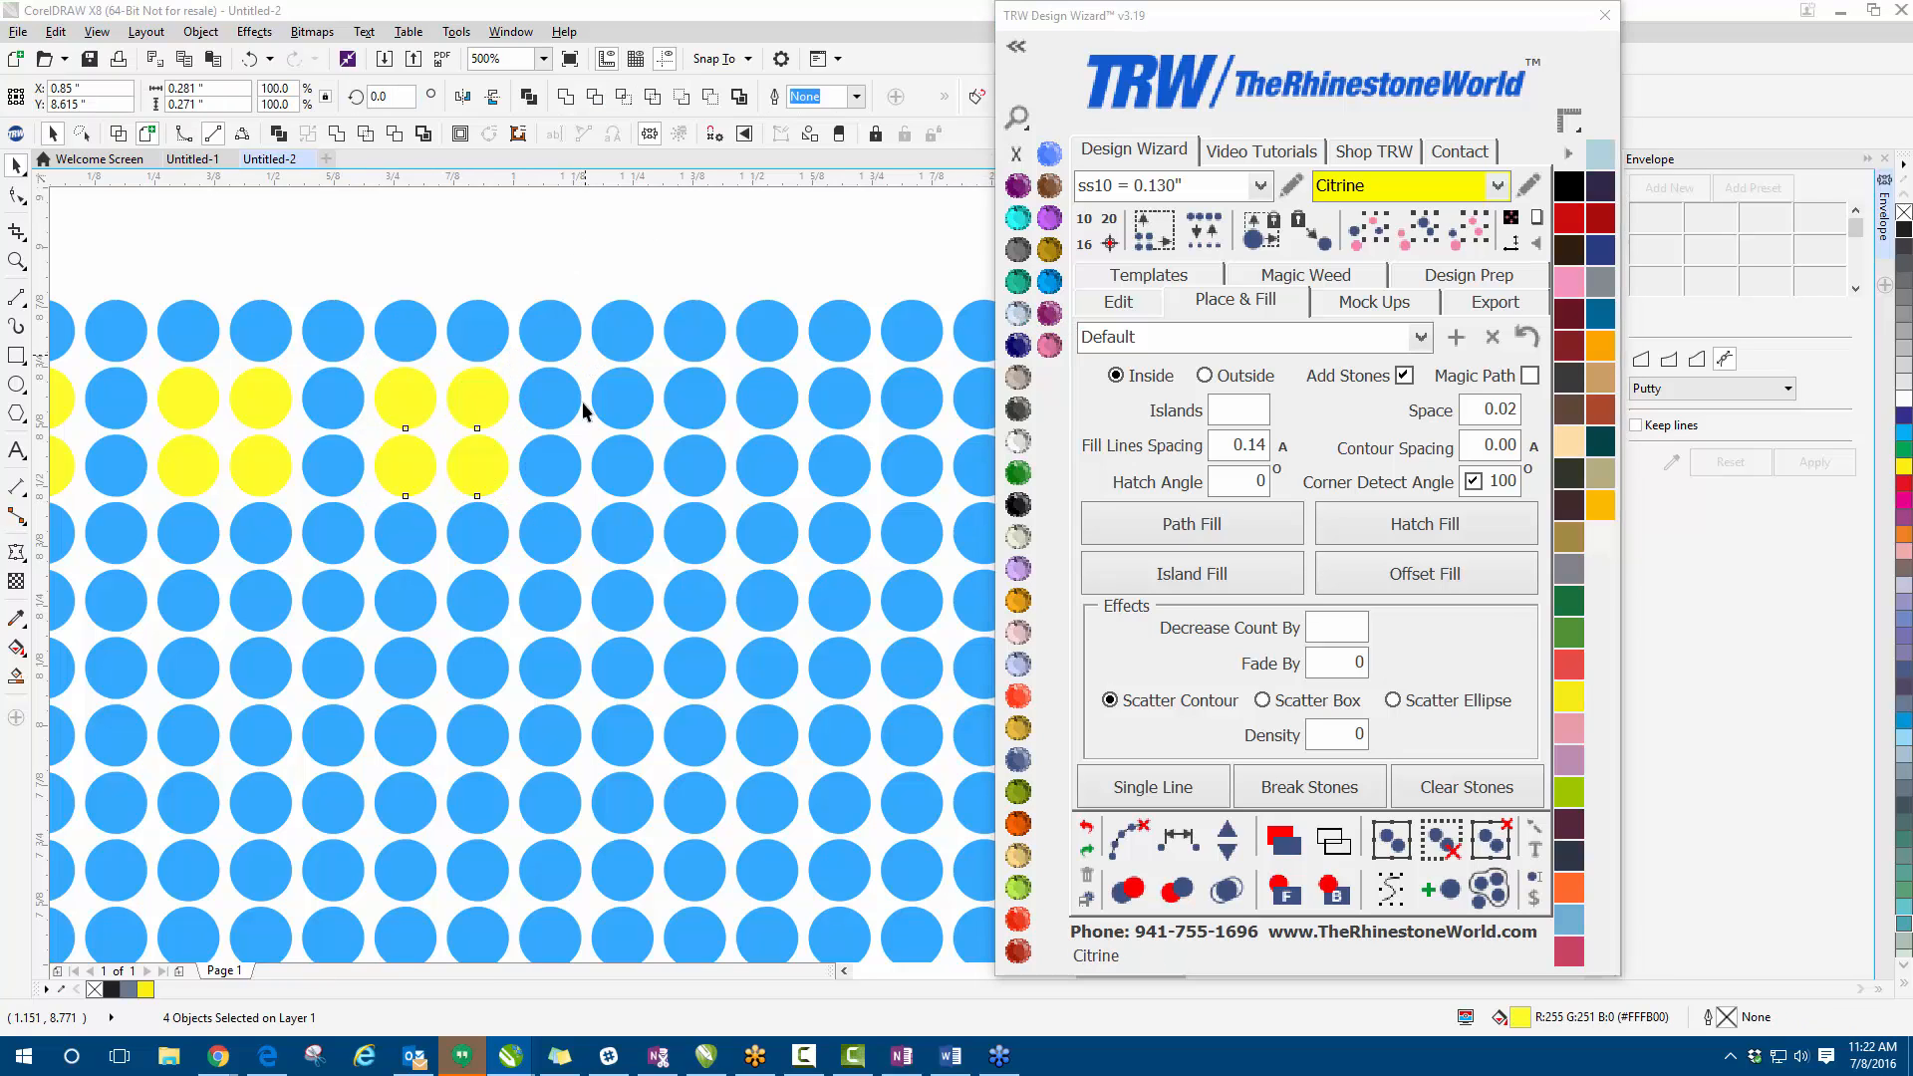
left_click_drag(585, 355, 762, 525)
left_click(1018, 317)
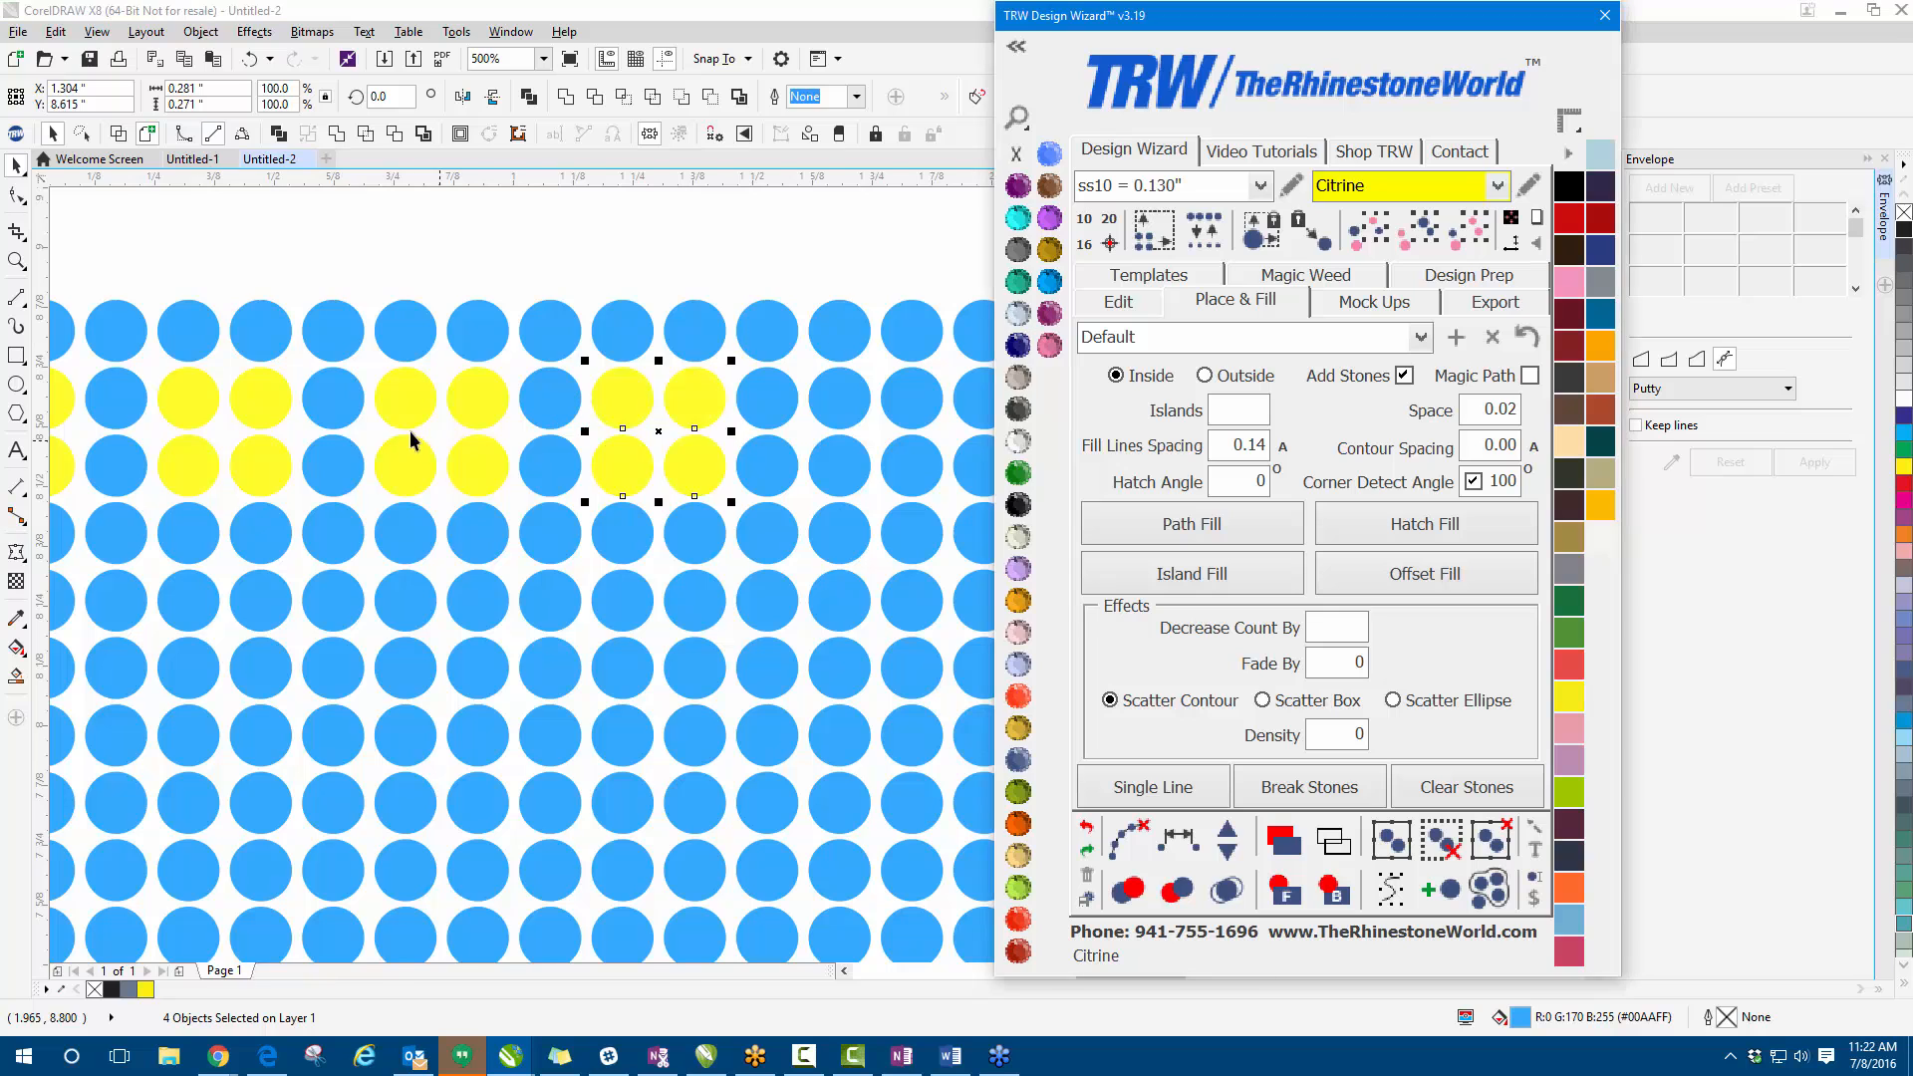
- Continue the star row with the sixth and seventh two-by-two groups in Citrine, each one blue column apart
scroll(410, 430, "down", 2)
scroll(618, 430, "up", 2)
left_click_drag(488, 368, 652, 525)
left_click(1018, 317)
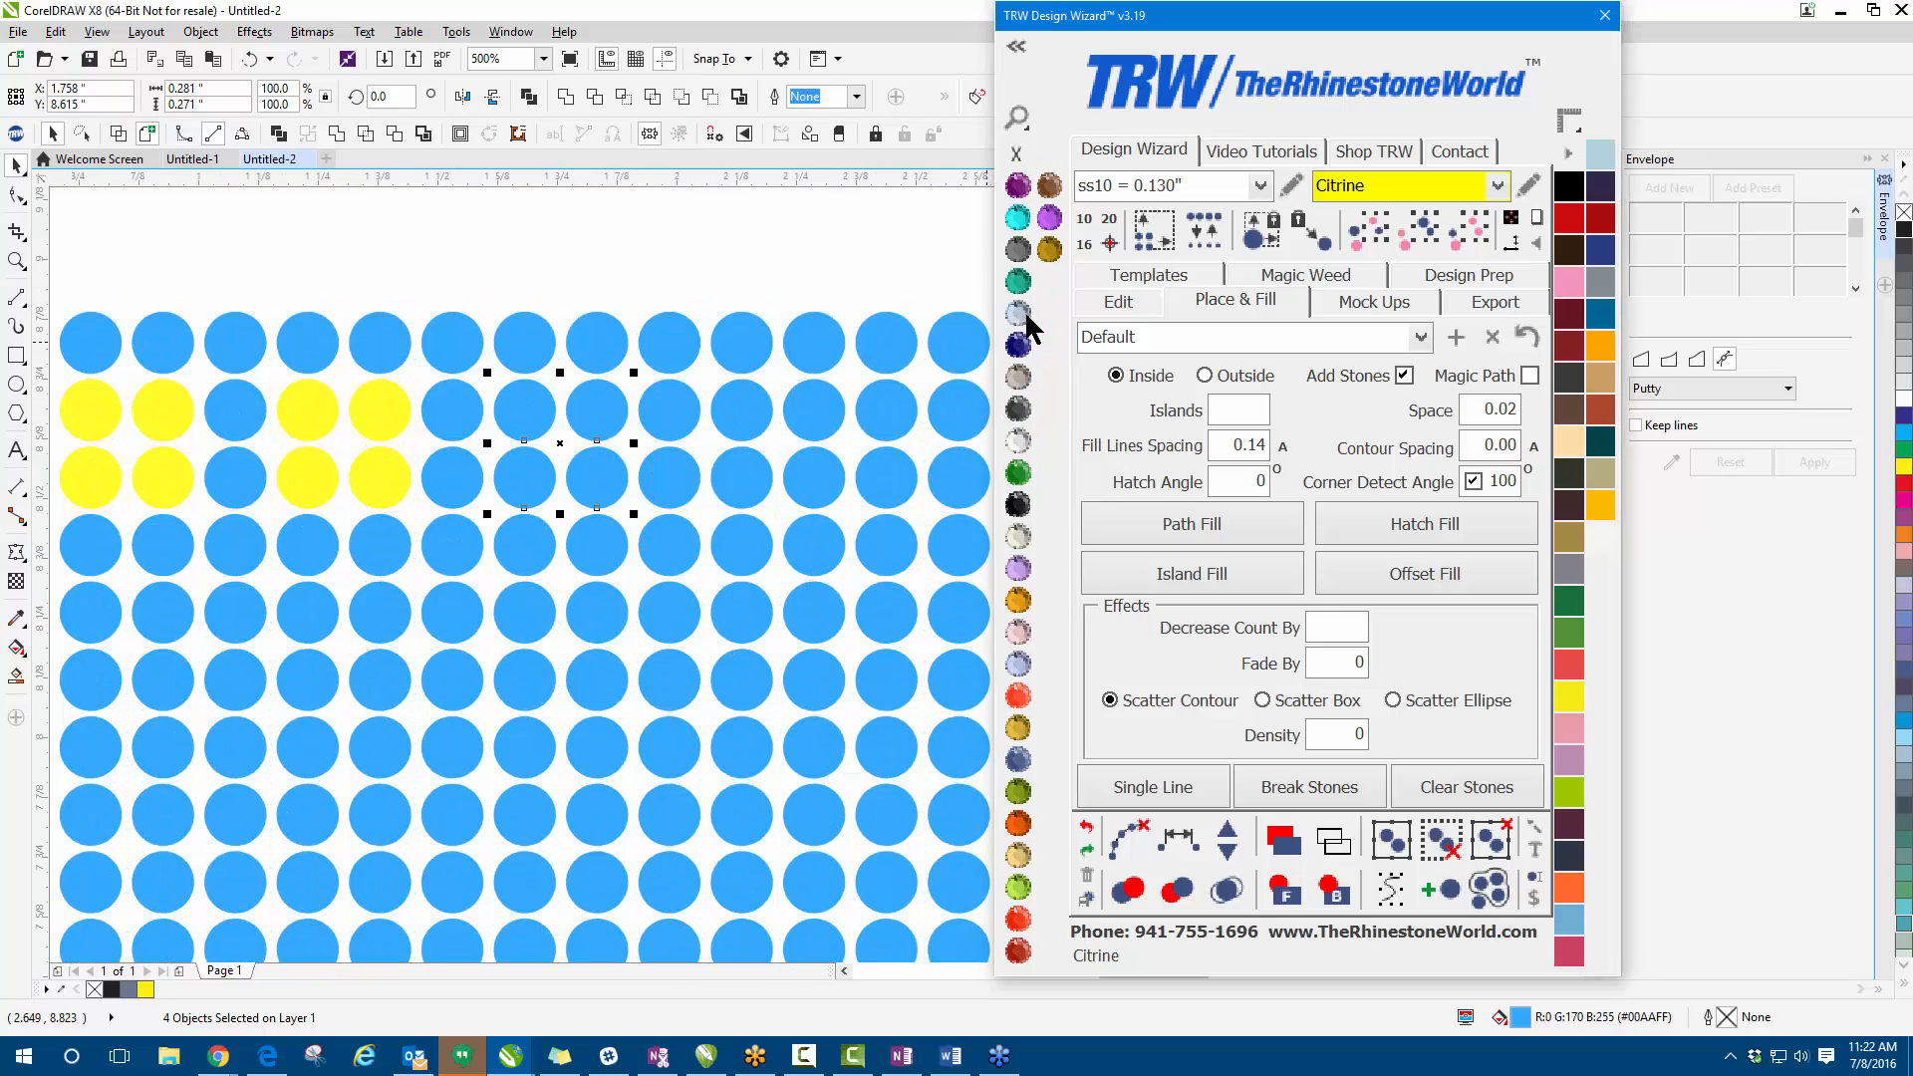
scroll(408, 454, "down", 2)
scroll(572, 461, "down", 2)
scroll(333, 427, "up", 4)
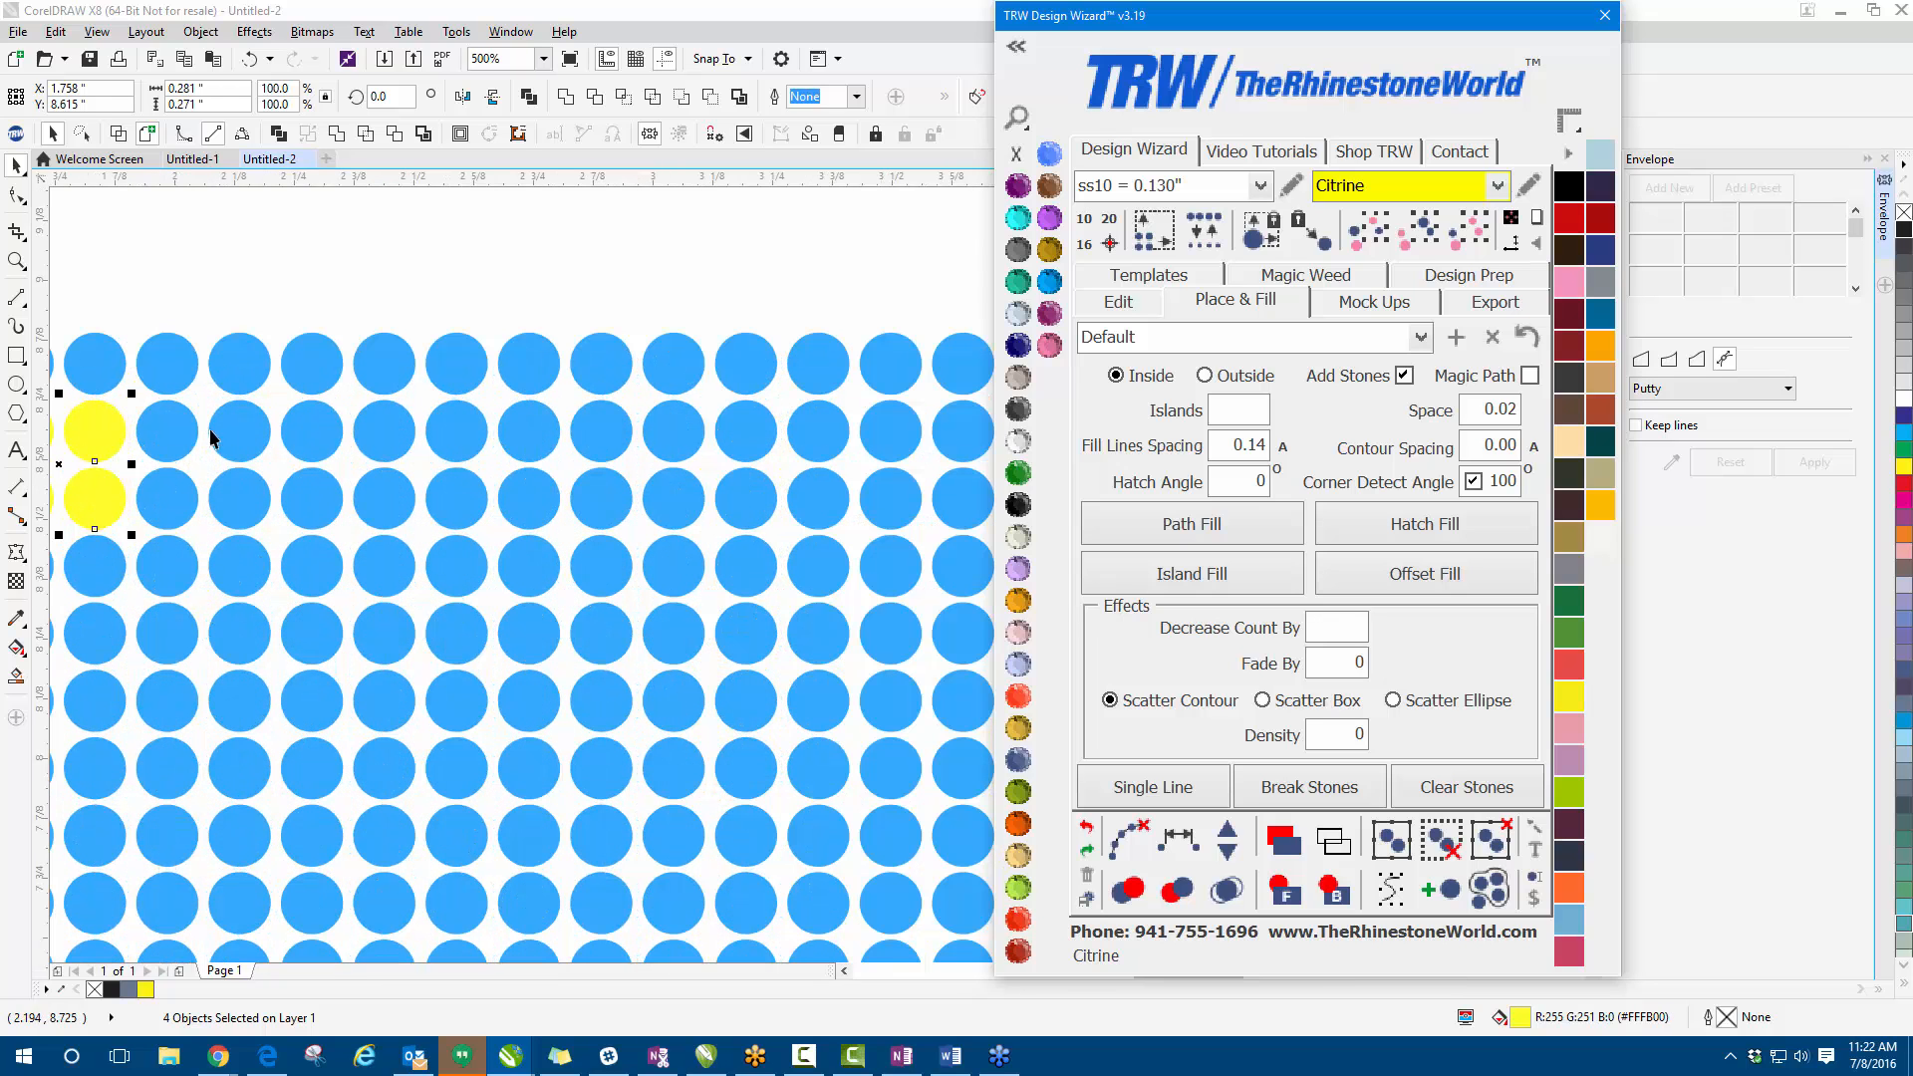
left_click_drag(199, 399, 364, 558)
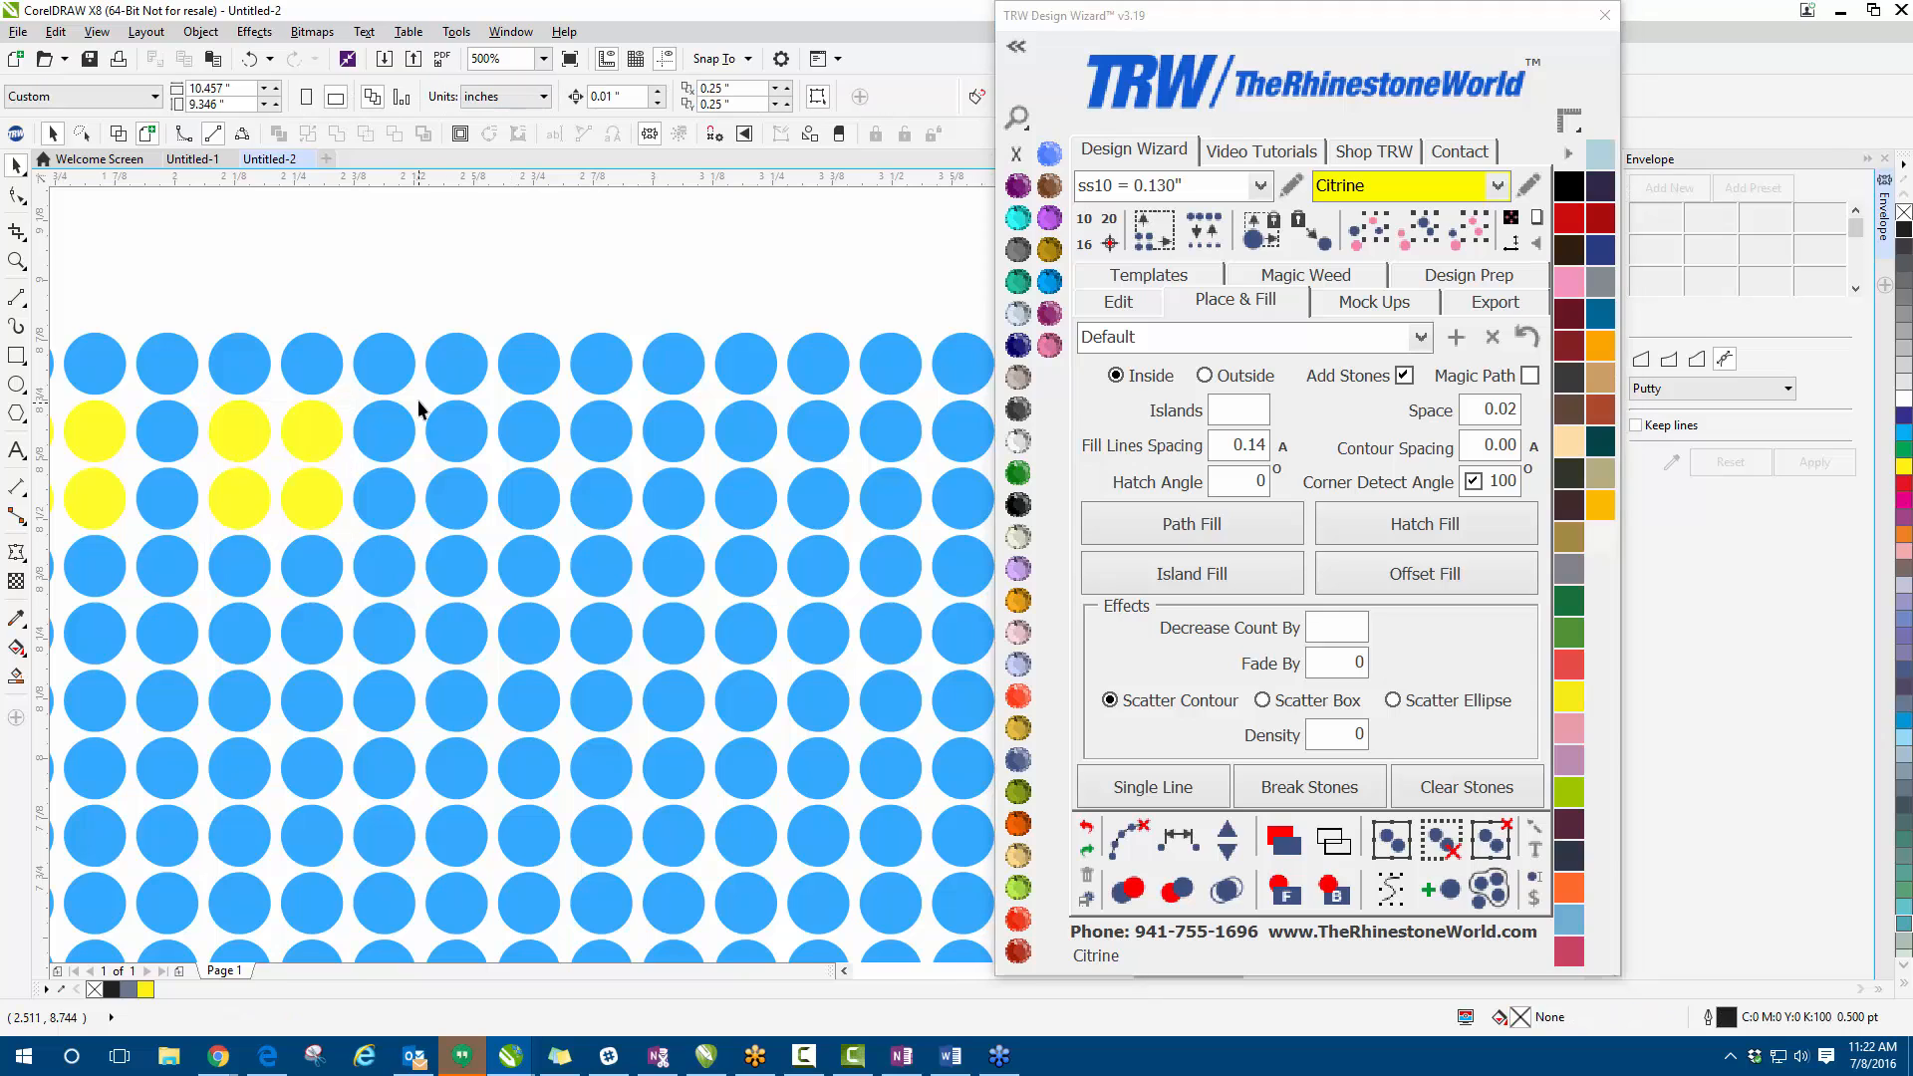
- Complete the star row by recolouring the eighth, ninth and tenth two-by-two groups to Citrine with the same one-column spacing
left_click_drag(416, 394, 578, 545)
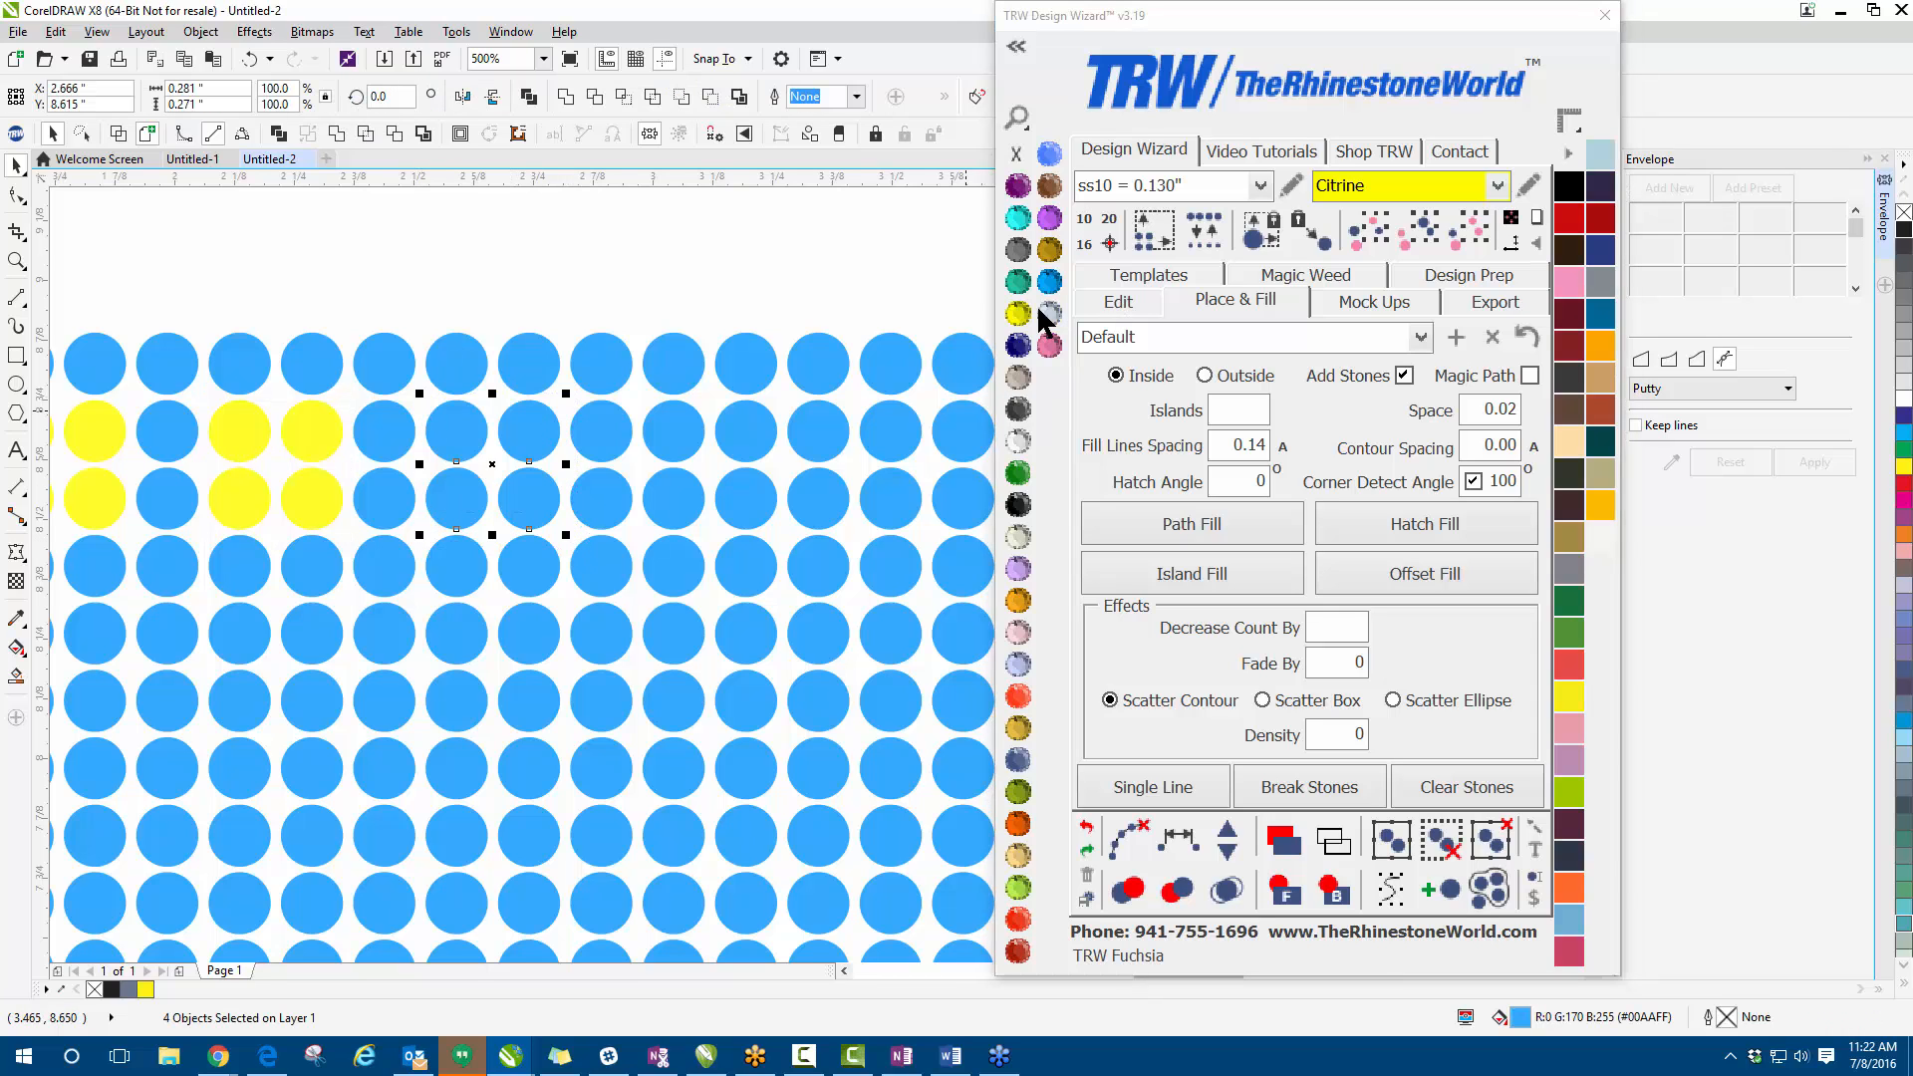
left_click(1036, 303)
left_click_drag(637, 390, 790, 552)
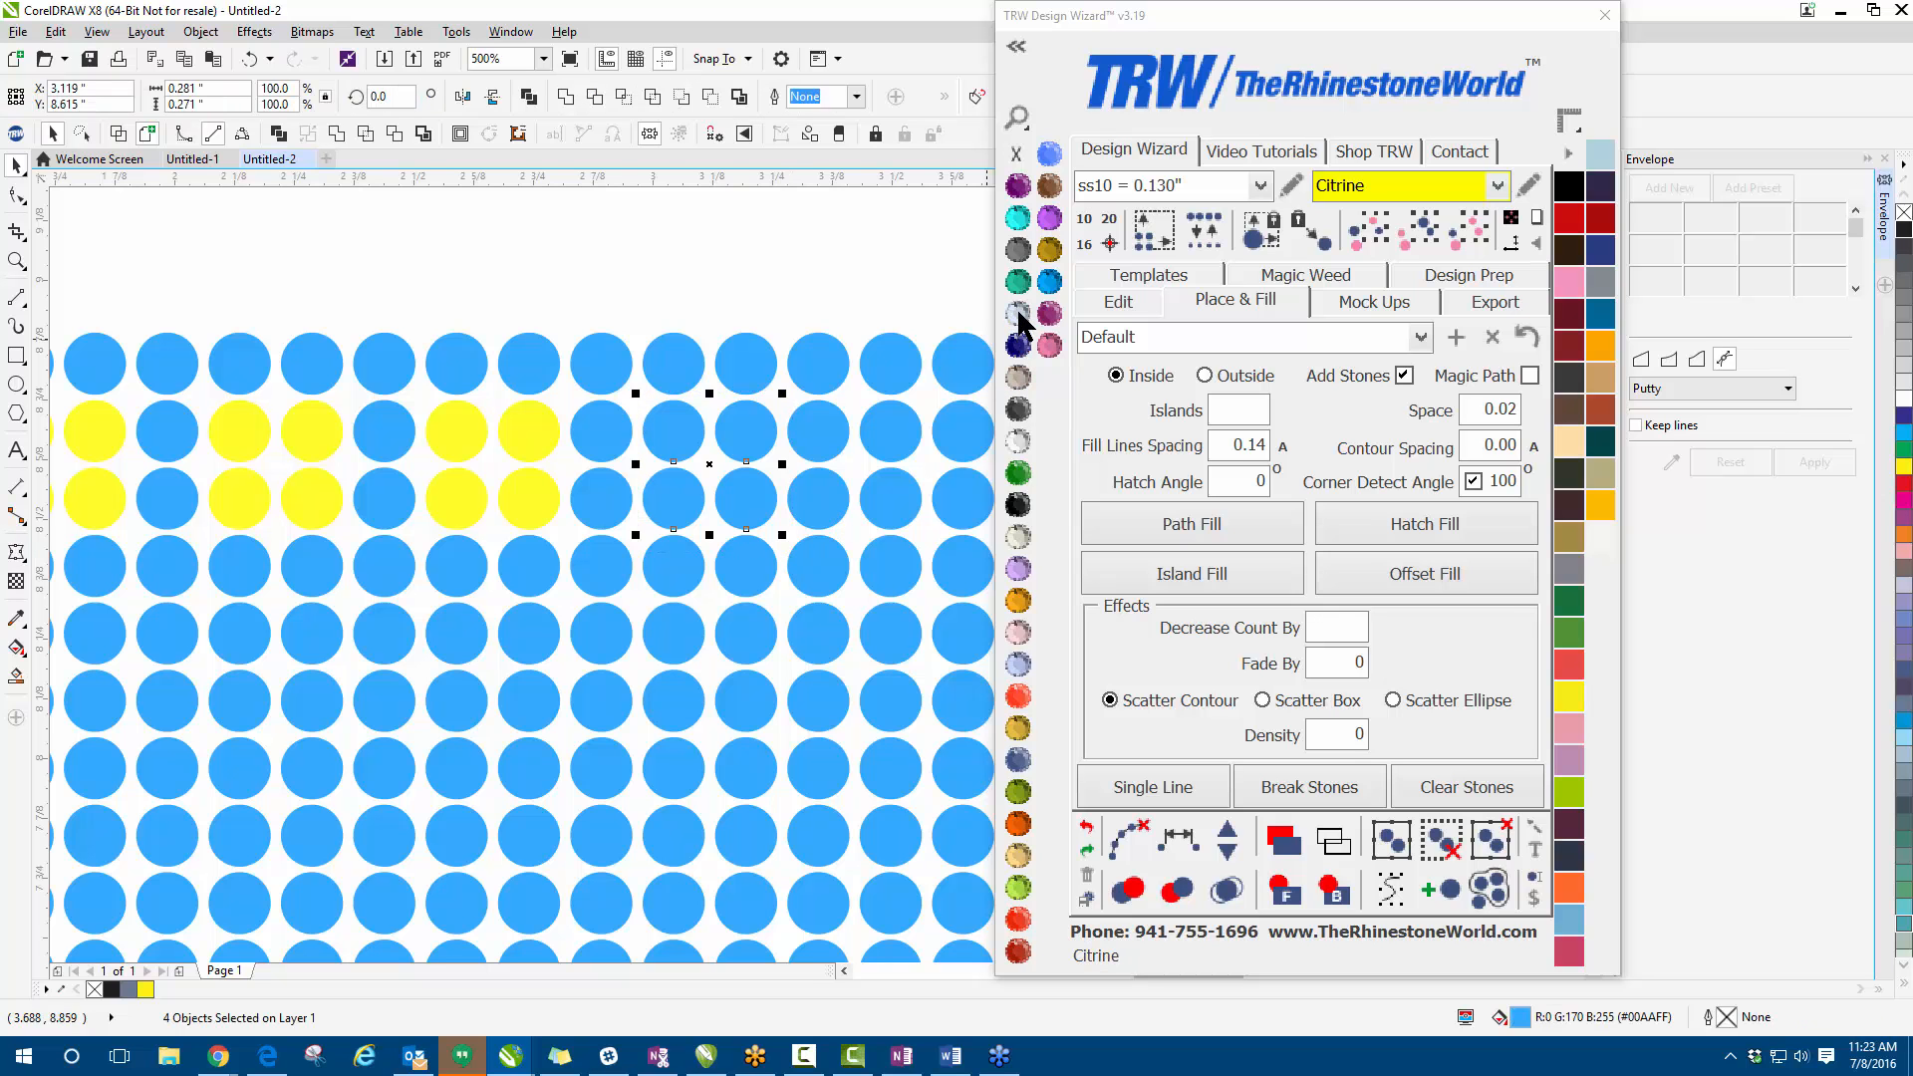
left_click(1017, 313)
scroll(488, 368, "down", 3)
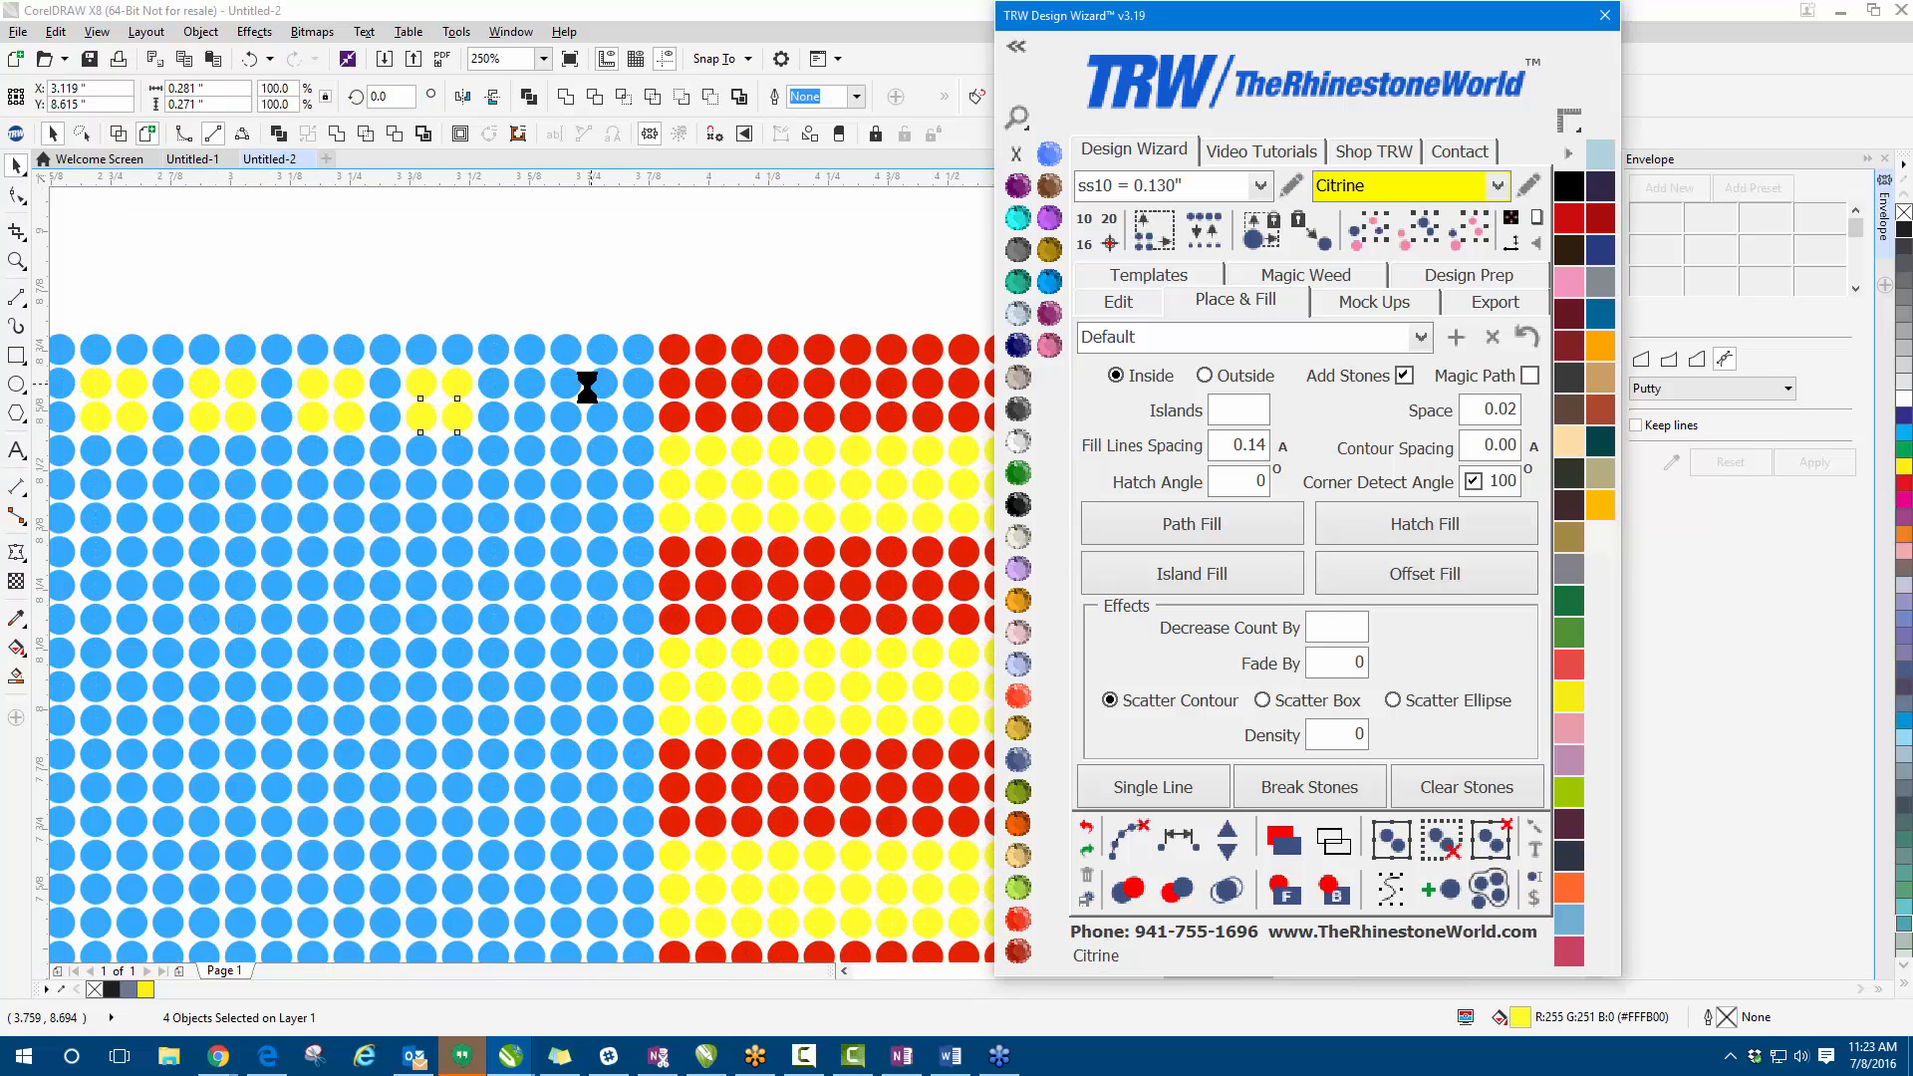
scroll(597, 385, "up", 3)
left_click_drag(429, 343, 586, 492)
left_click(1017, 312)
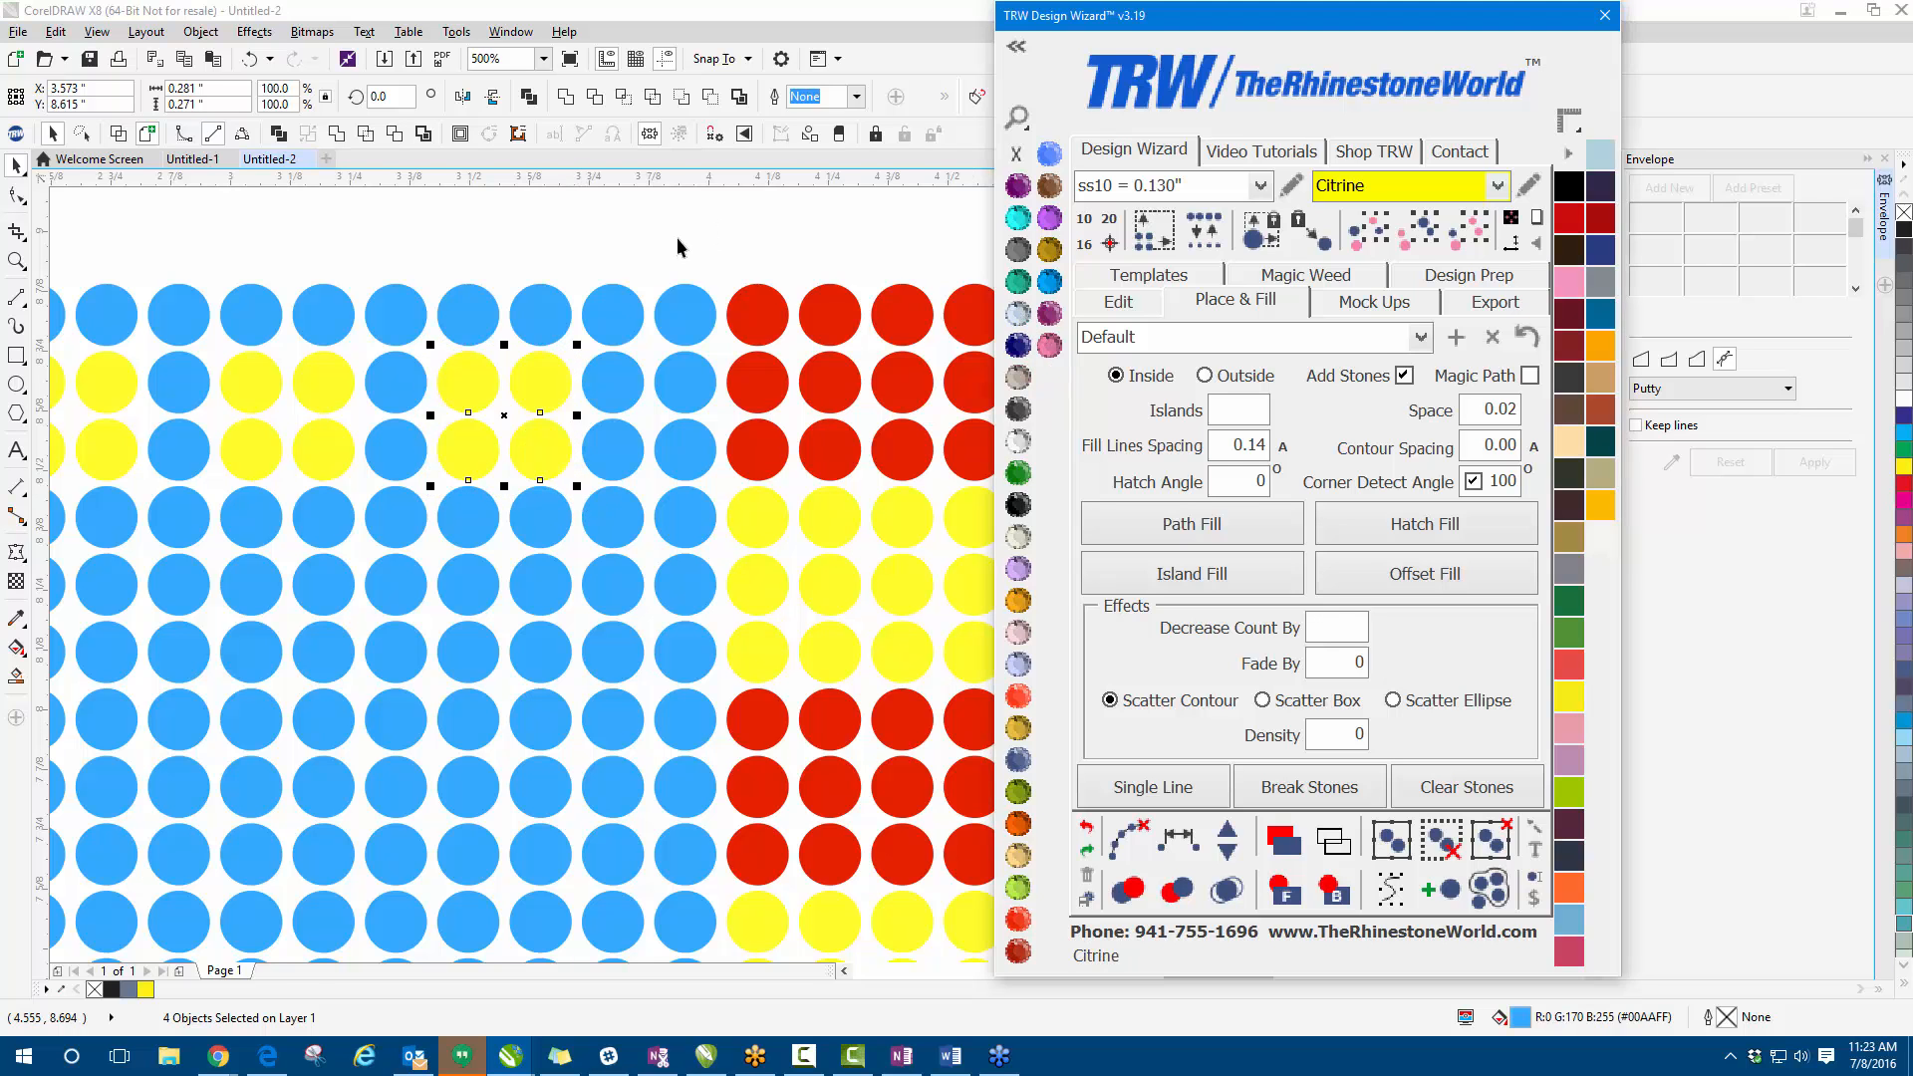
left_click(677, 237)
- Recolour the blue block's end column beside the stripes, making its top three stones Red Siam and the next three Citrine
scroll(555, 294, "down", 3)
scroll(589, 297, "up", 3)
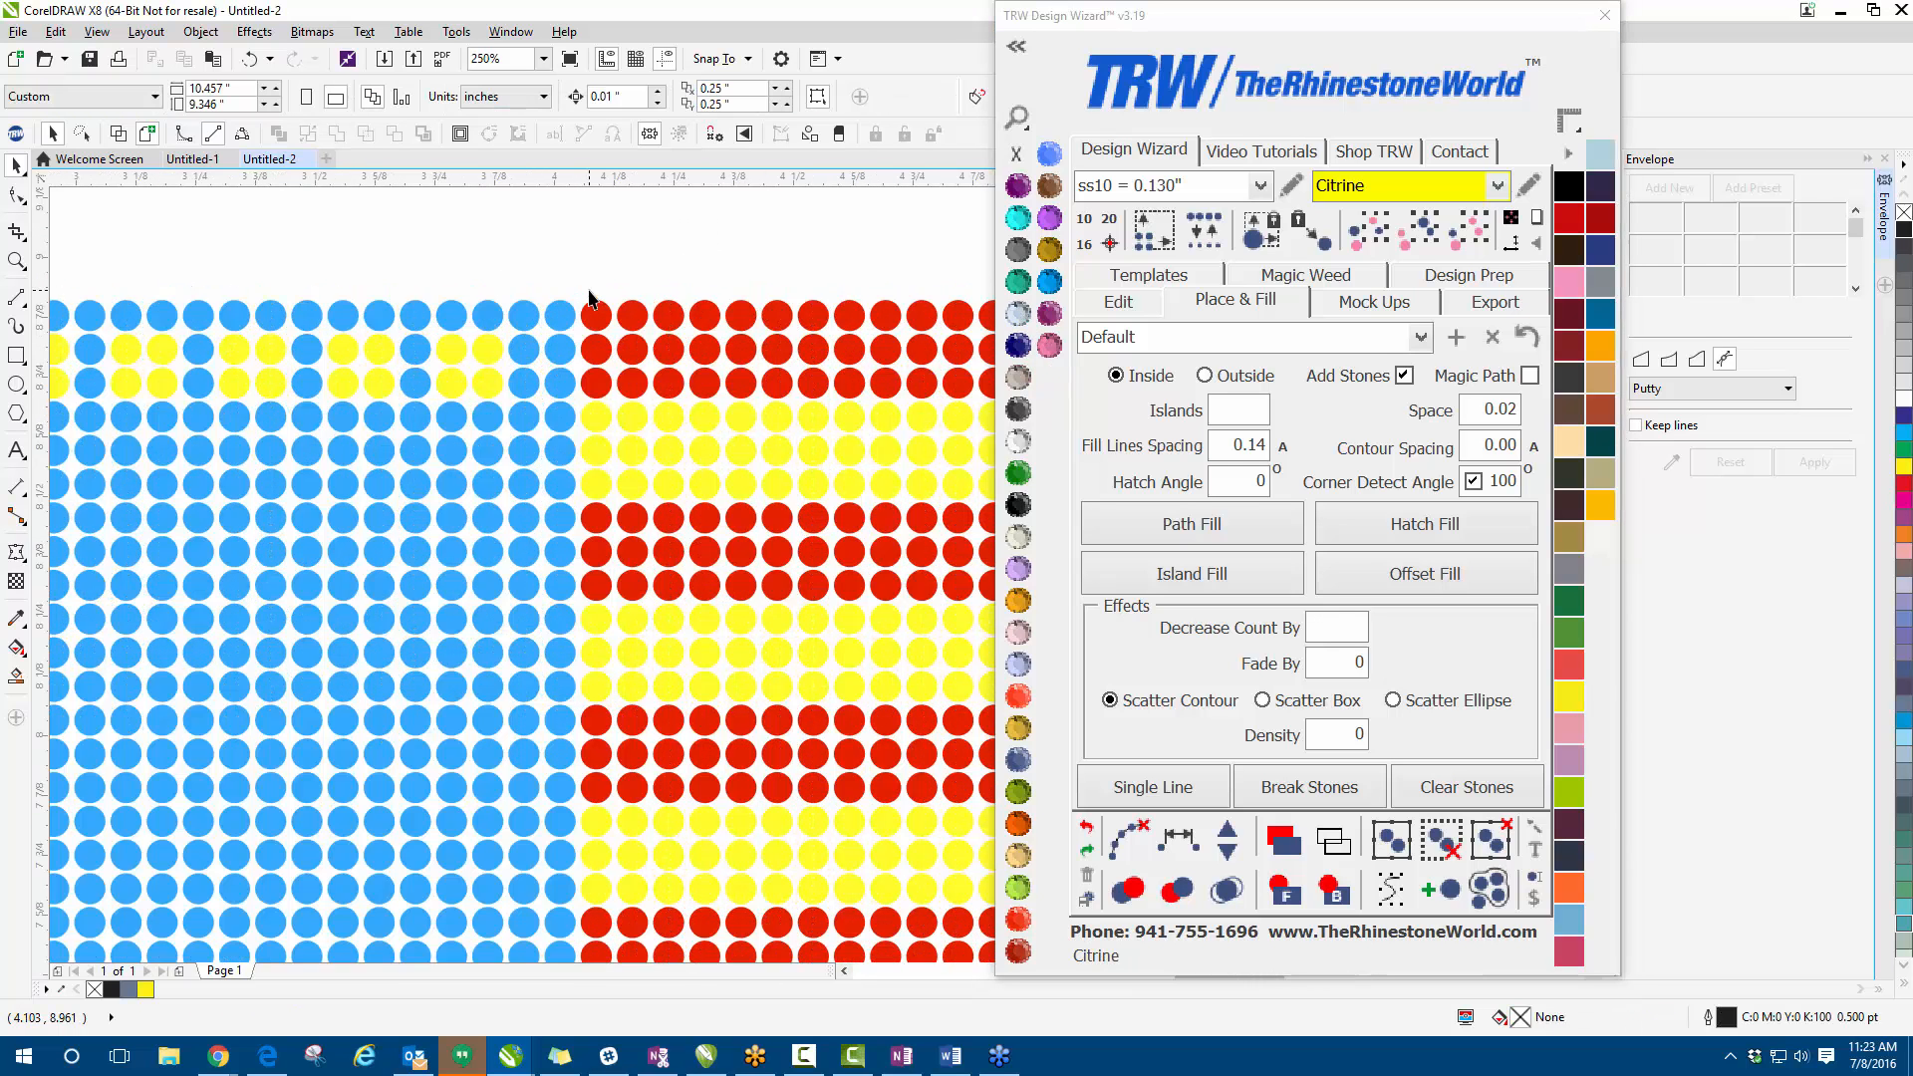
left_click_drag(498, 274, 574, 506)
left_click(1017, 919)
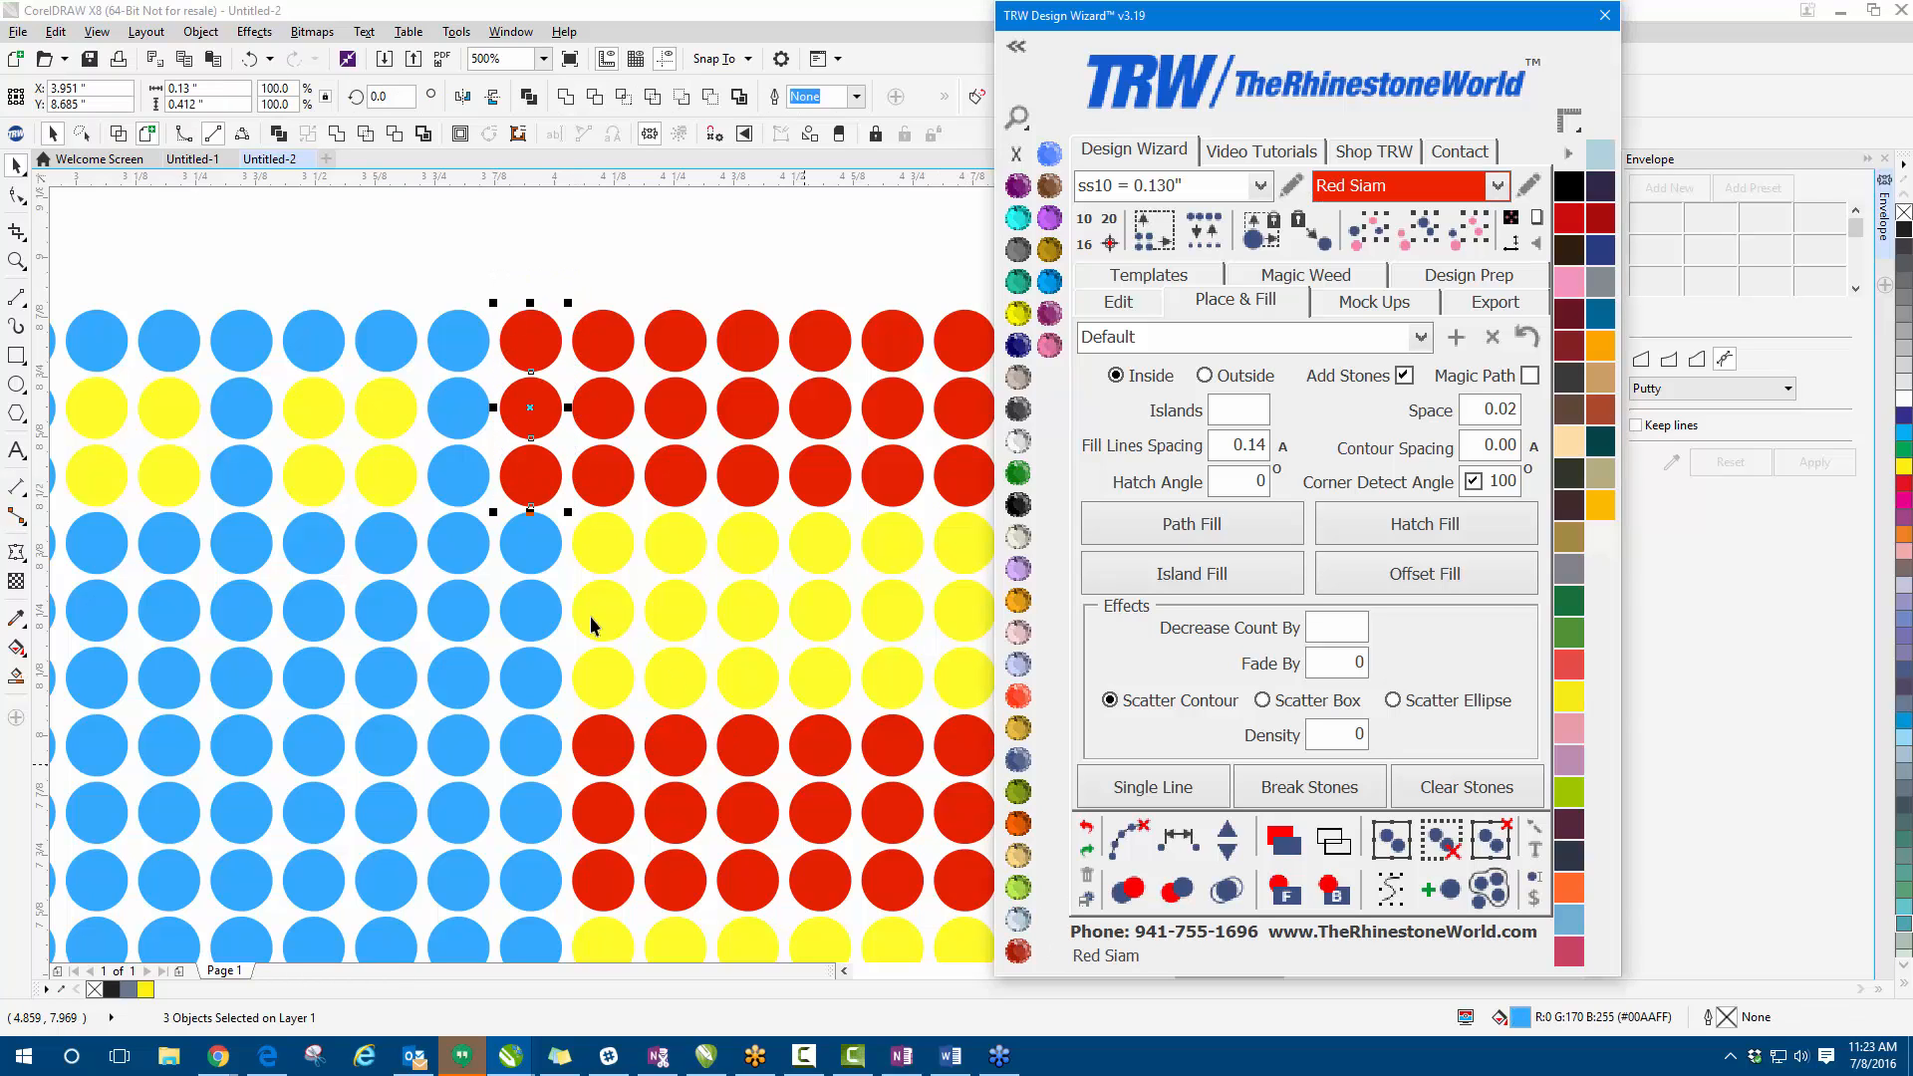
left_click(490, 498)
left_click_drag(488, 494, 588, 733)
left_click(1017, 313)
- Extend the second red and second yellow stripes into the blue block's end column, using Red Siam and Citrine for three stones each
scroll(687, 486, "down", 2)
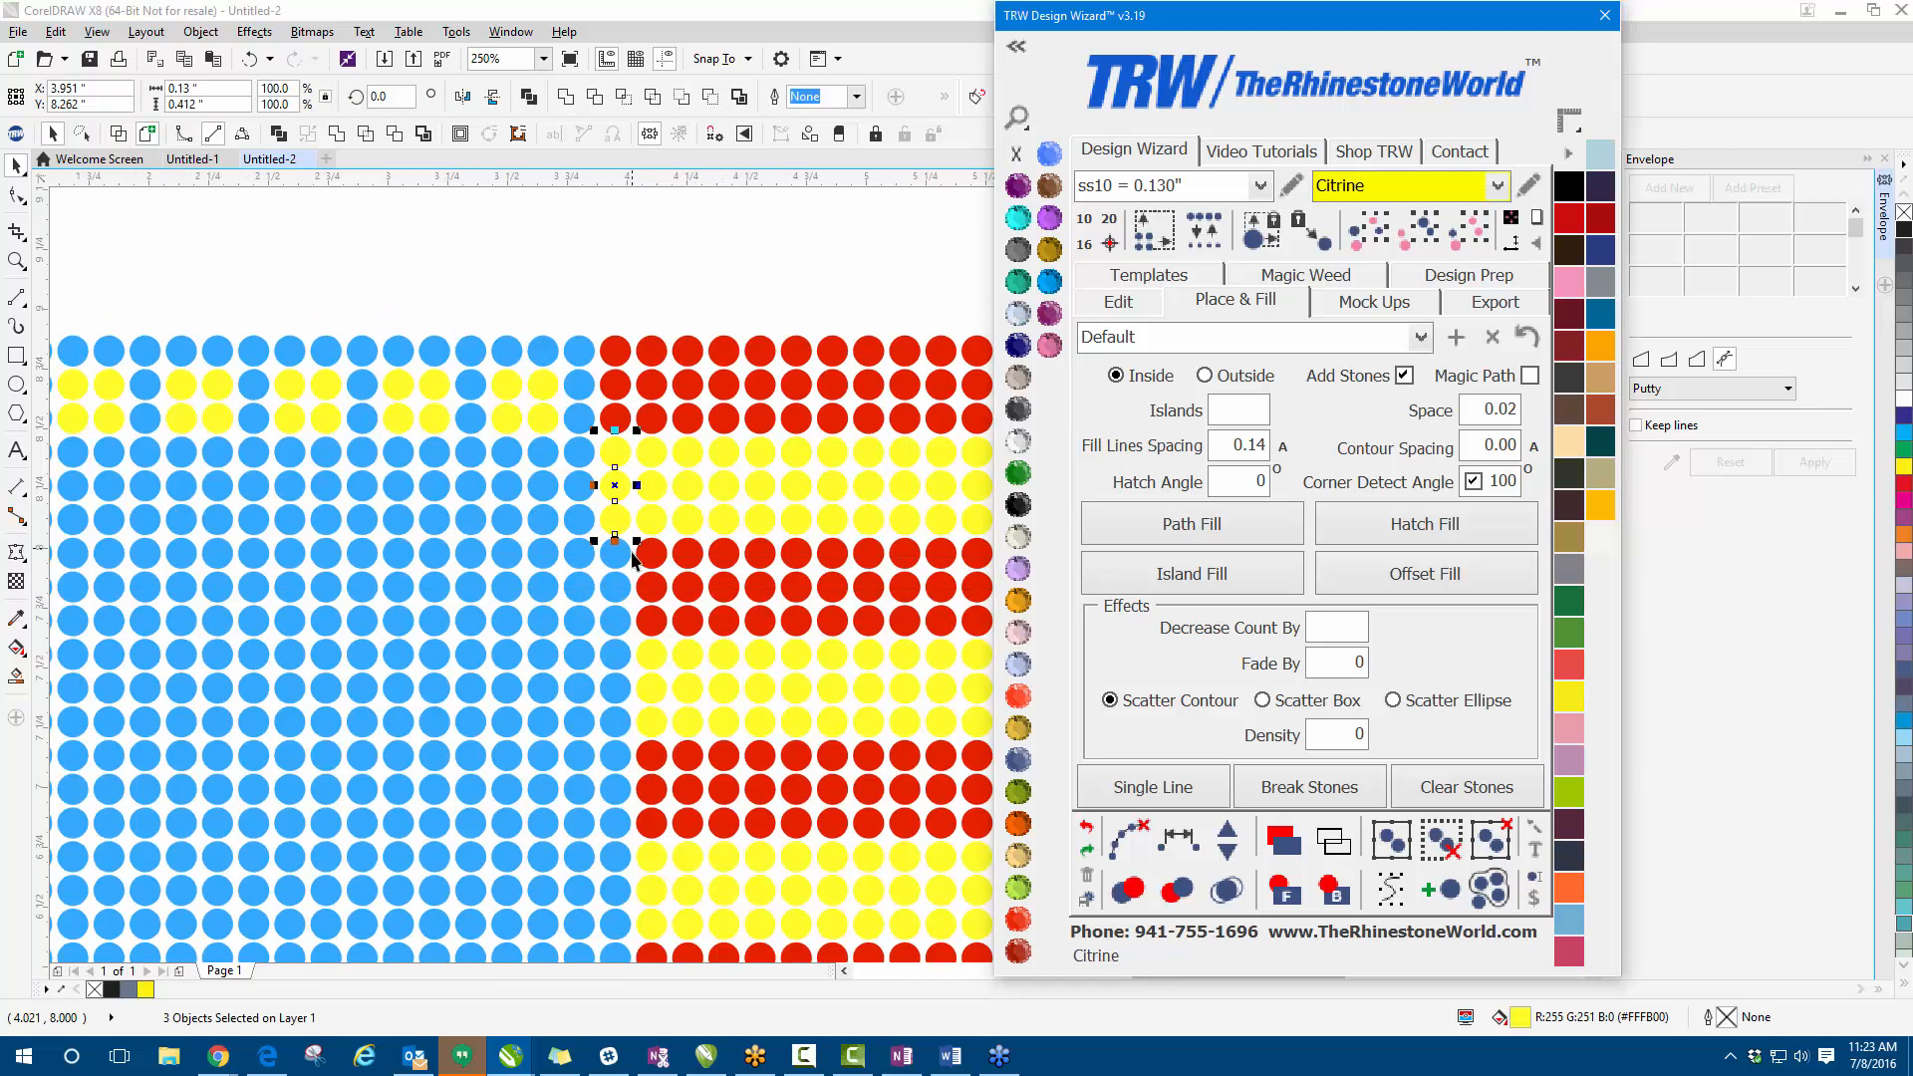
scroll(557, 512, "up", 2)
left_click_drag(559, 514, 647, 731)
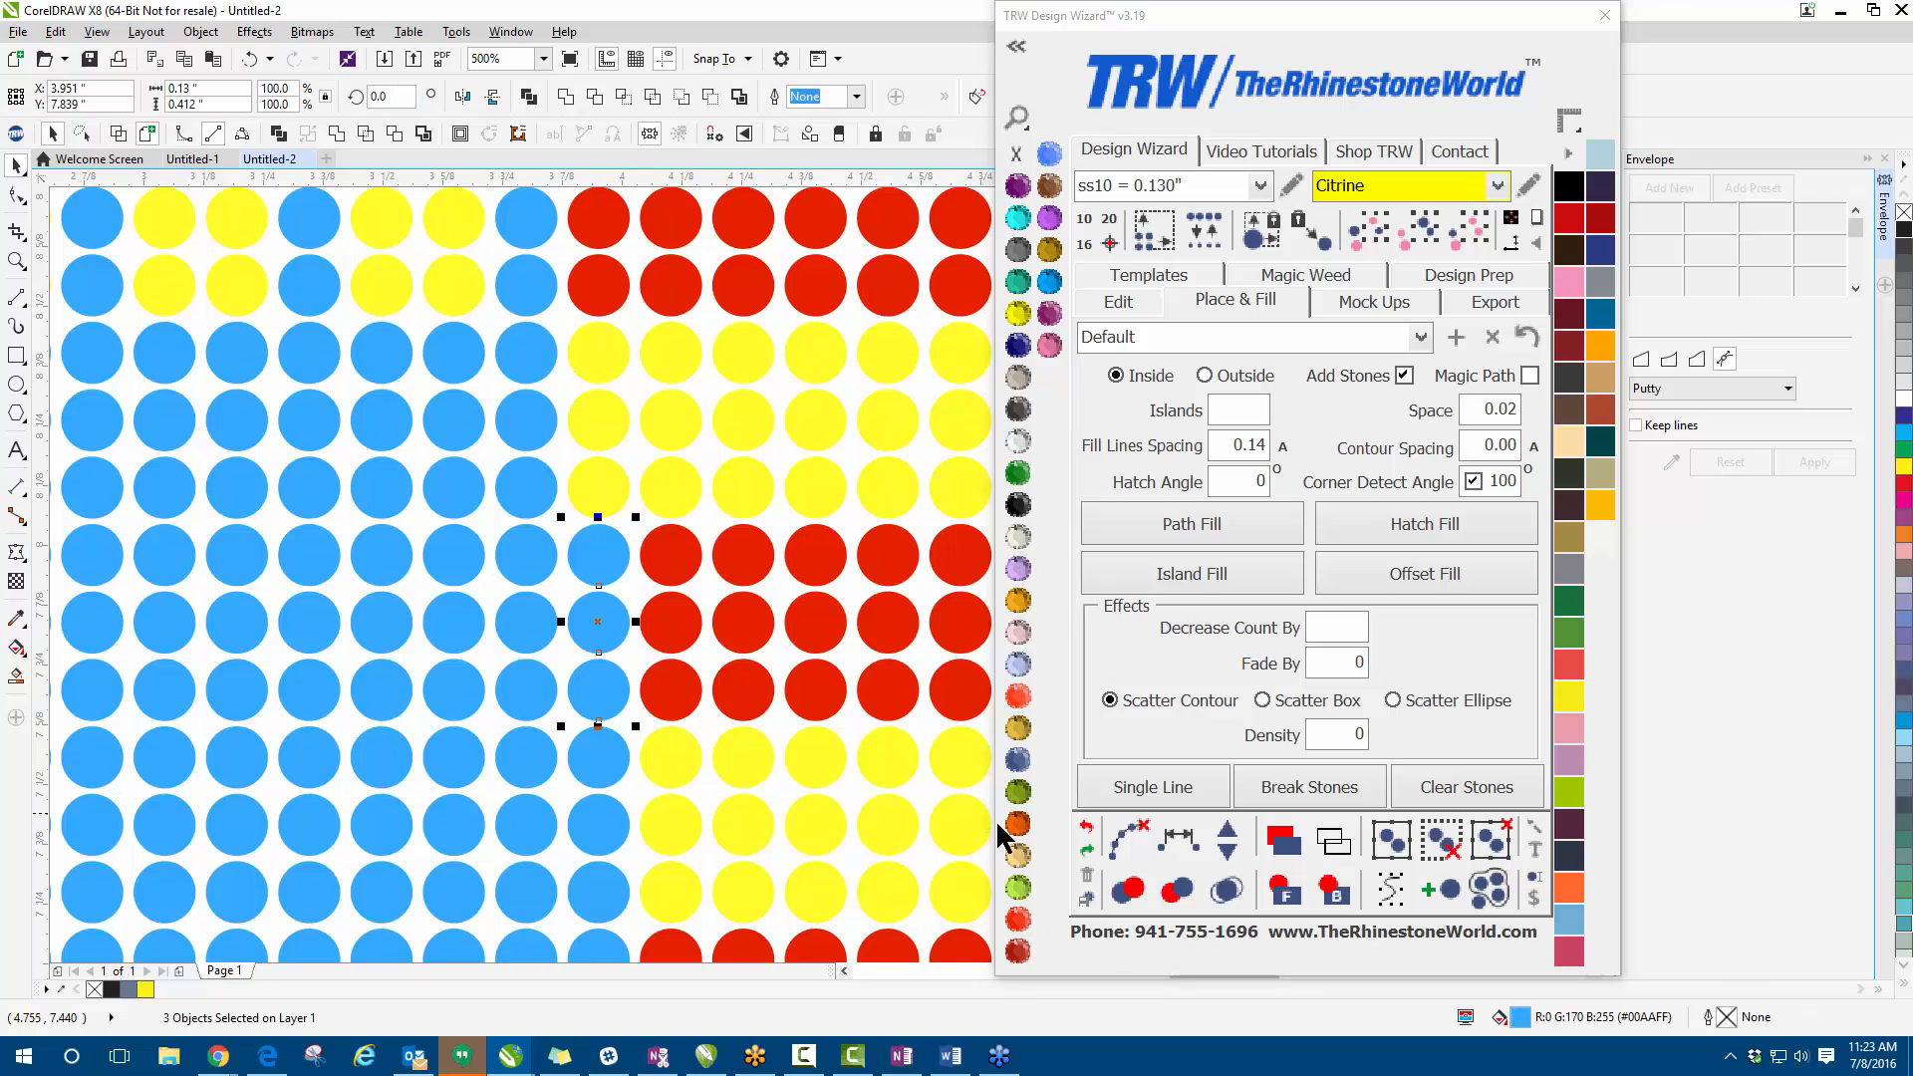
left_click(1018, 946)
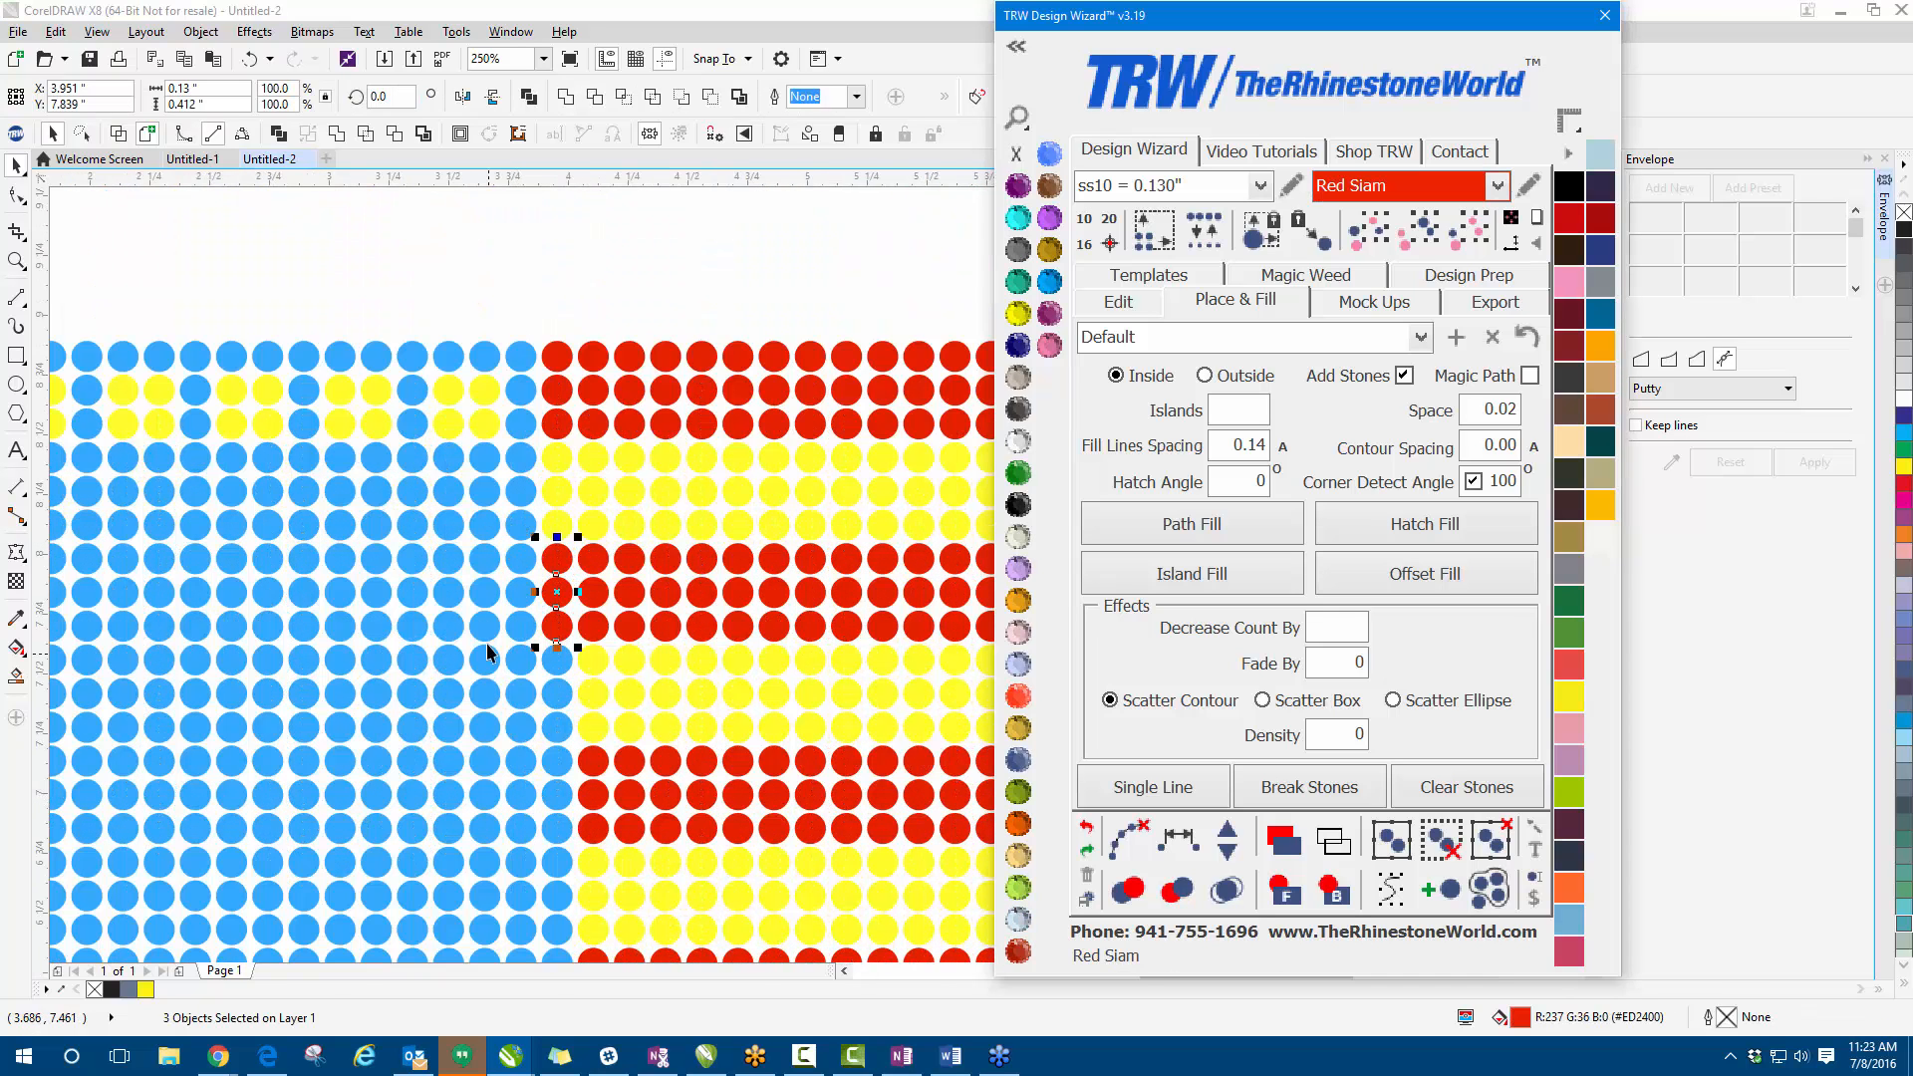
scroll(543, 731, "up", 2)
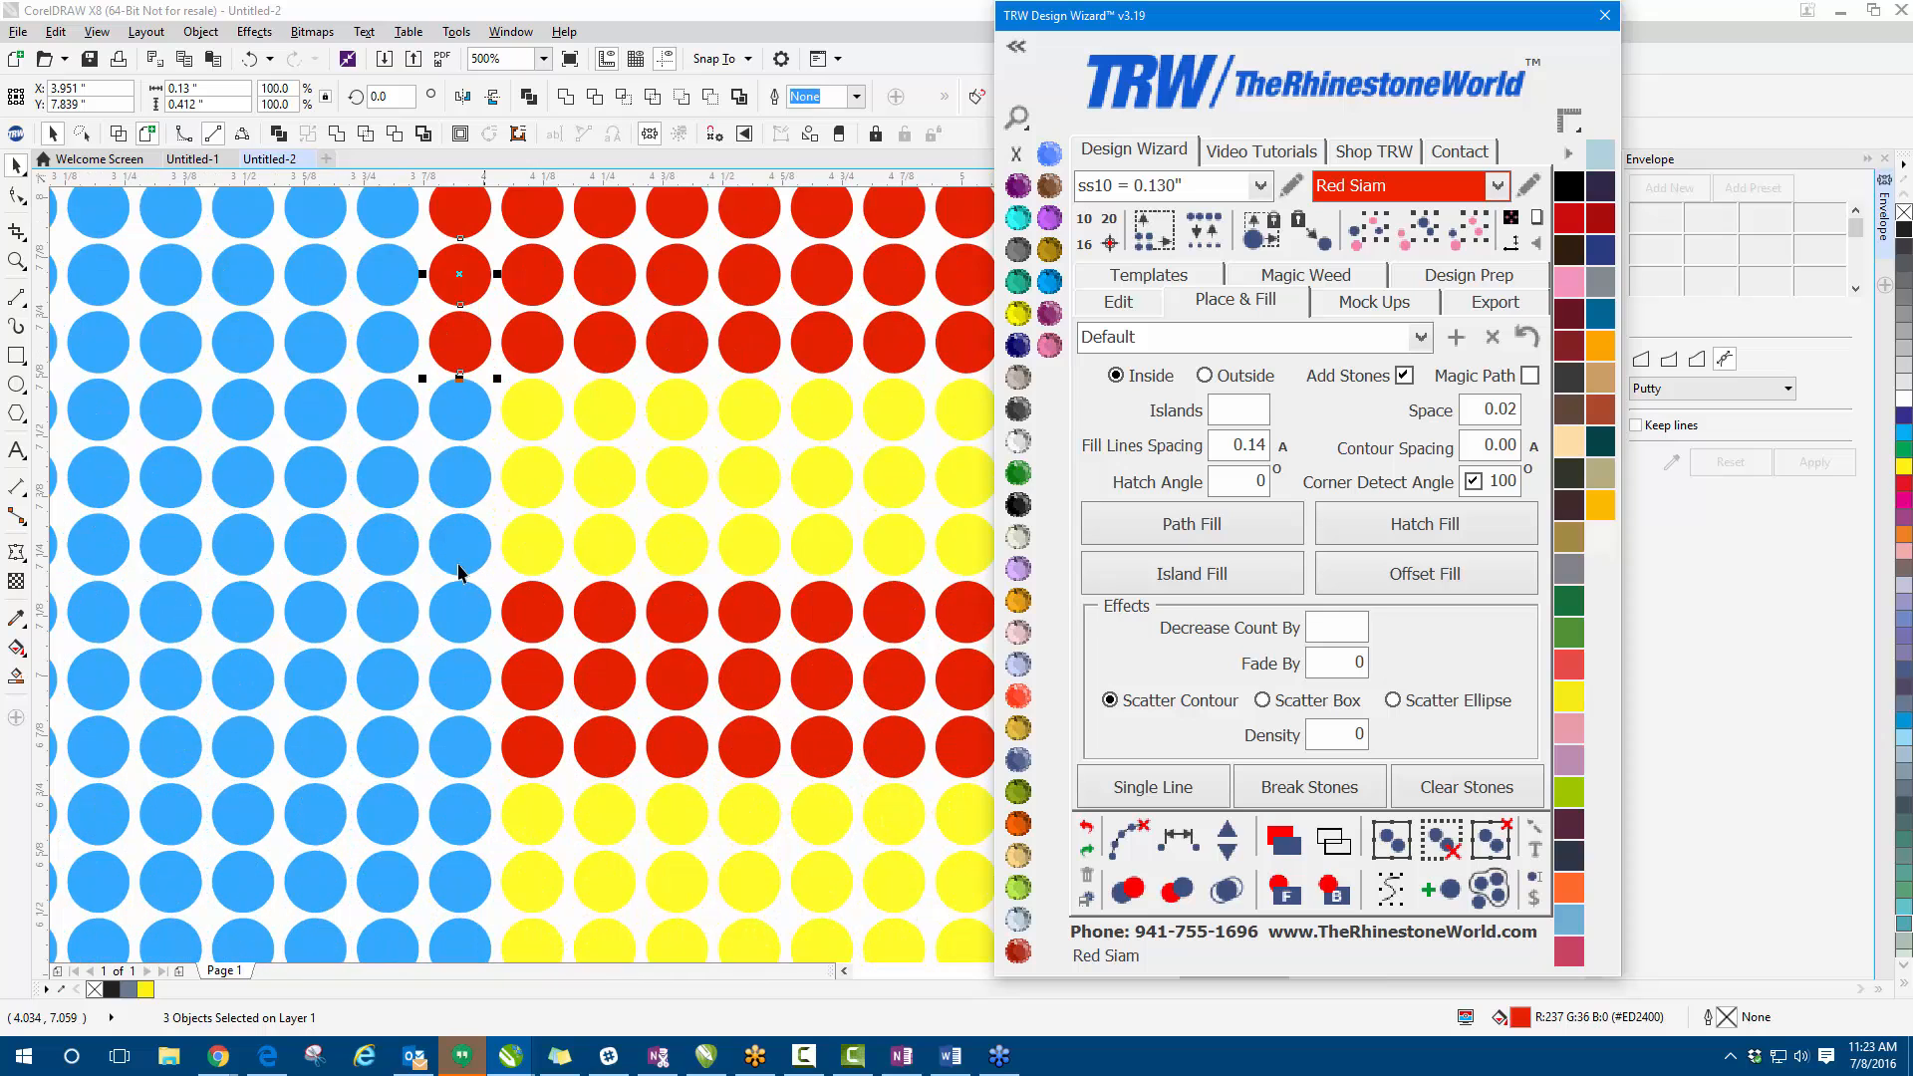
left_click(420, 355)
left_click_drag(421, 359, 574, 602)
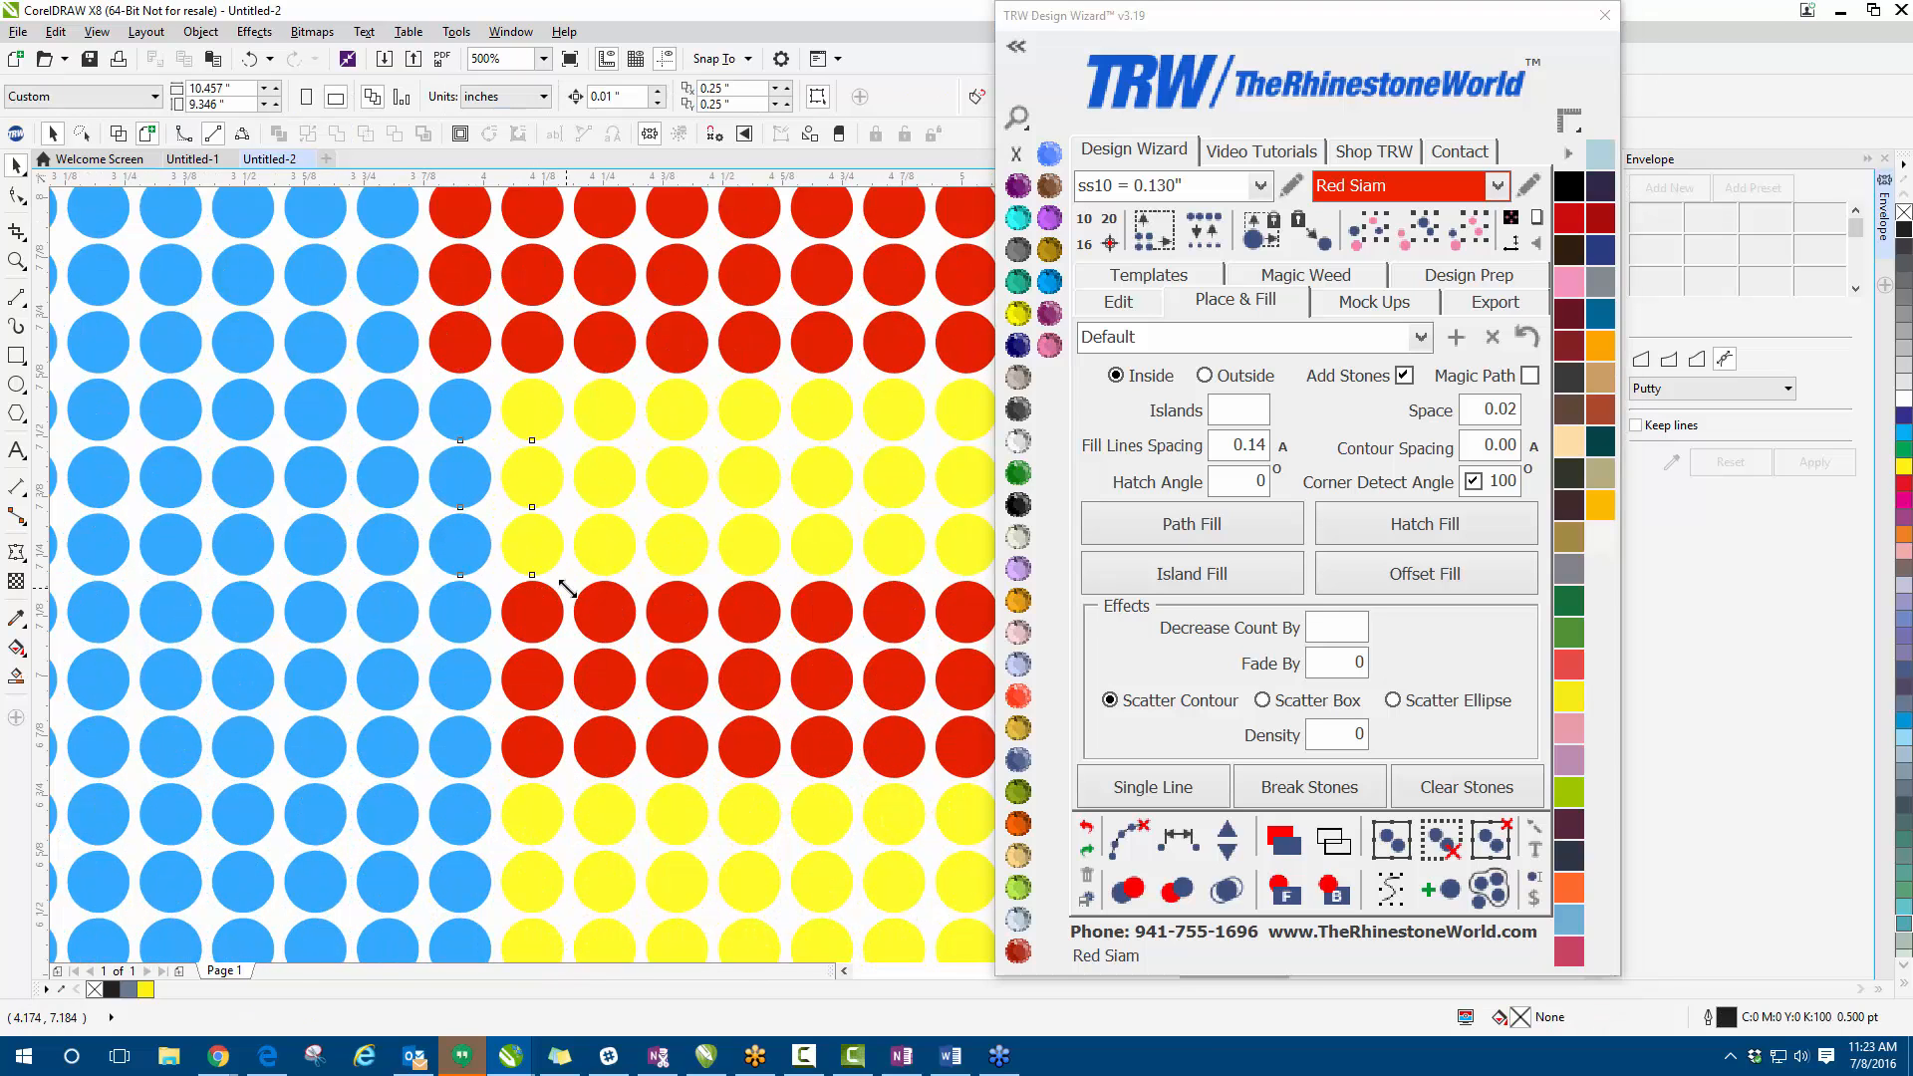
left_click(1020, 316)
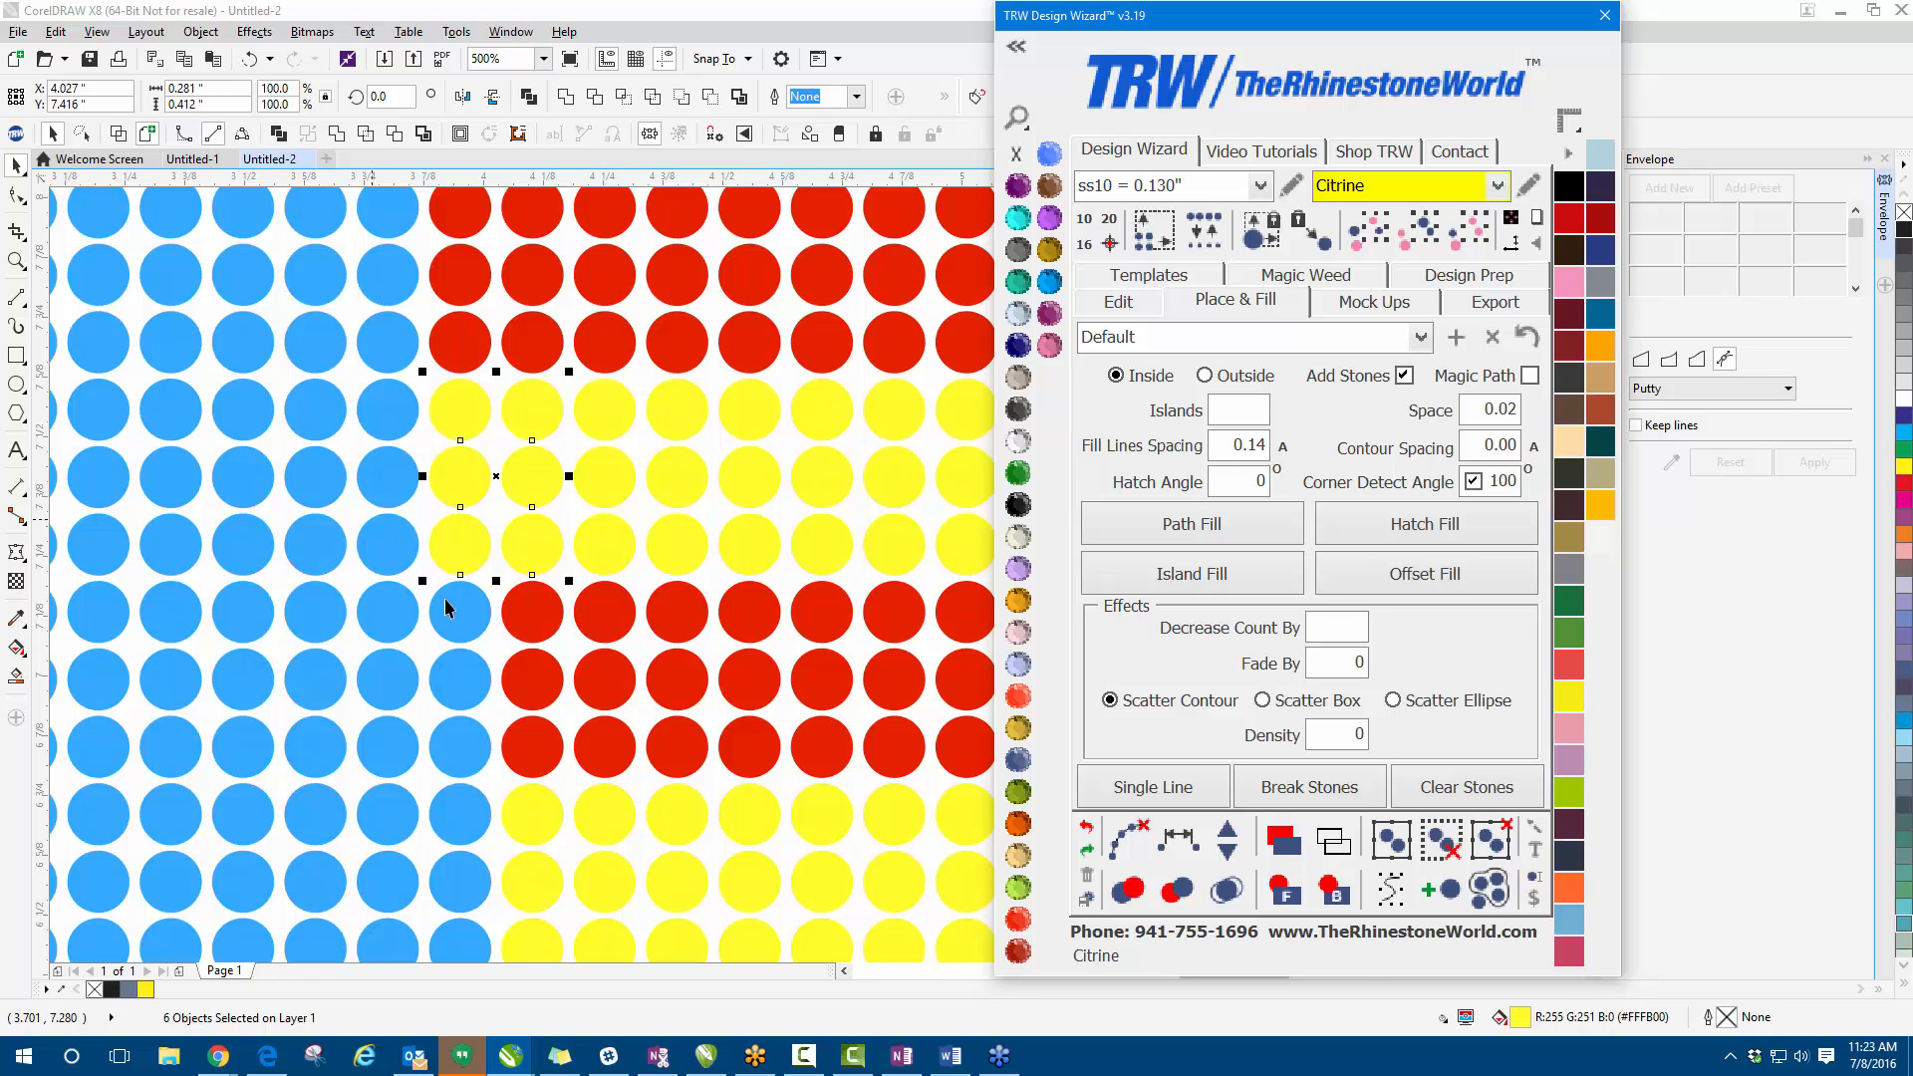
- Recolour the three end-column blue stones beside the third red stripe to Red Siam
scroll(445, 608, "down", 1)
scroll(440, 678, "up", 2)
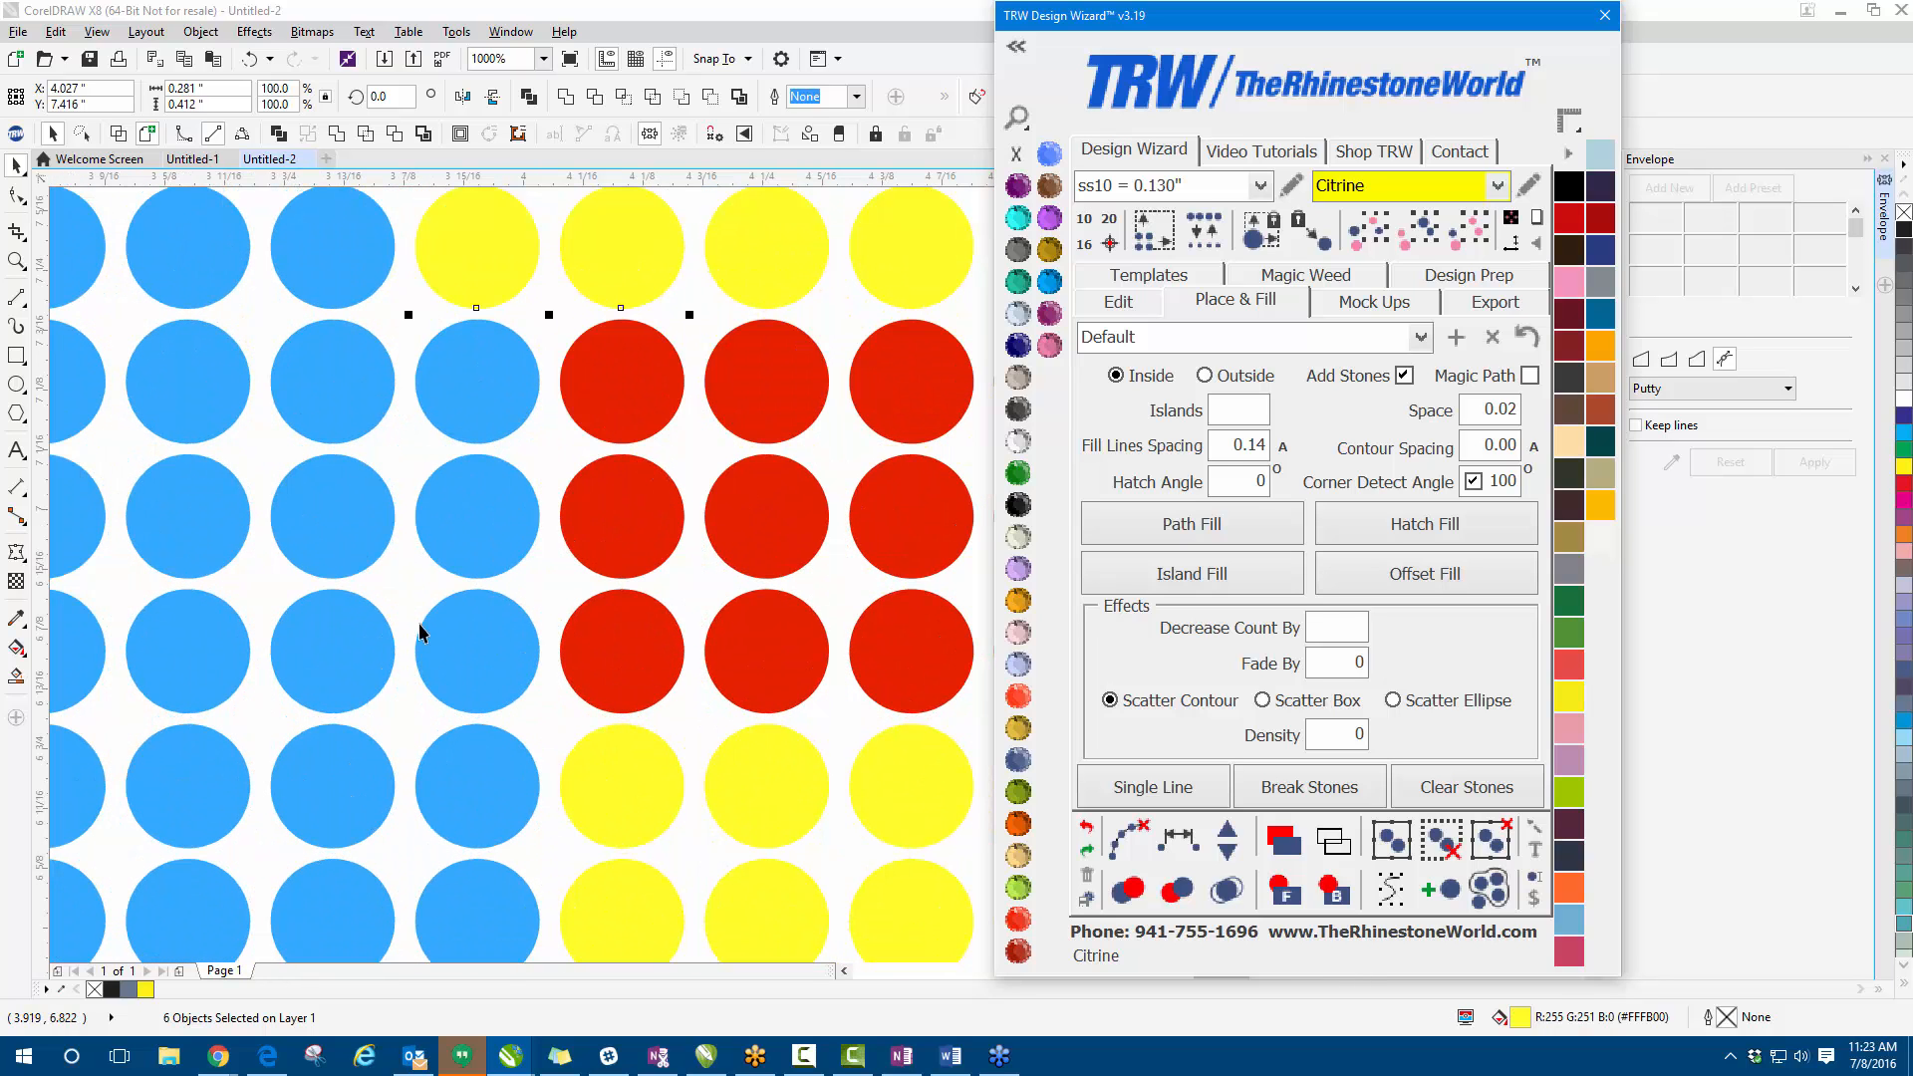
left_click(422, 444)
left_click_drag(389, 299, 623, 721)
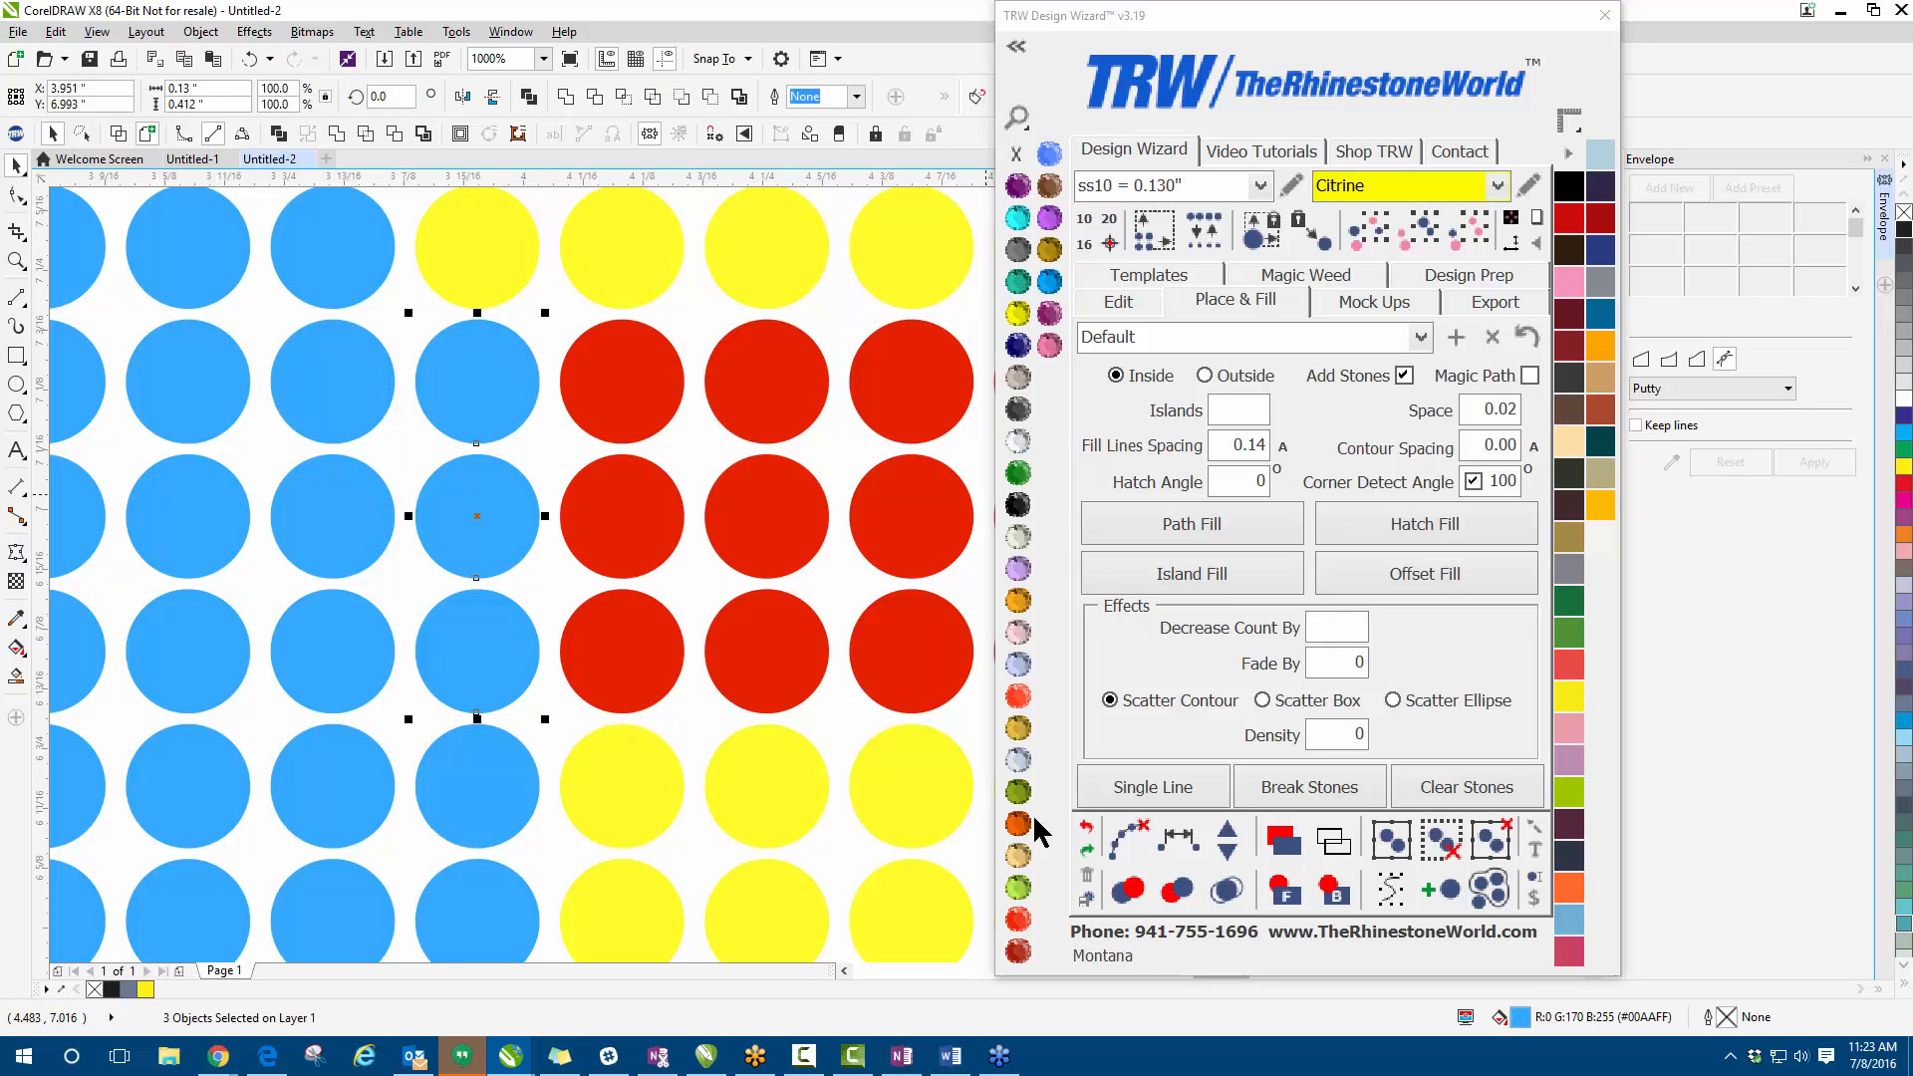
left_click(1017, 919)
- Recolour the last six blue stones of the end column, the upper three to Citrine and the lower three to Red Siam
scroll(486, 698, "down", 3)
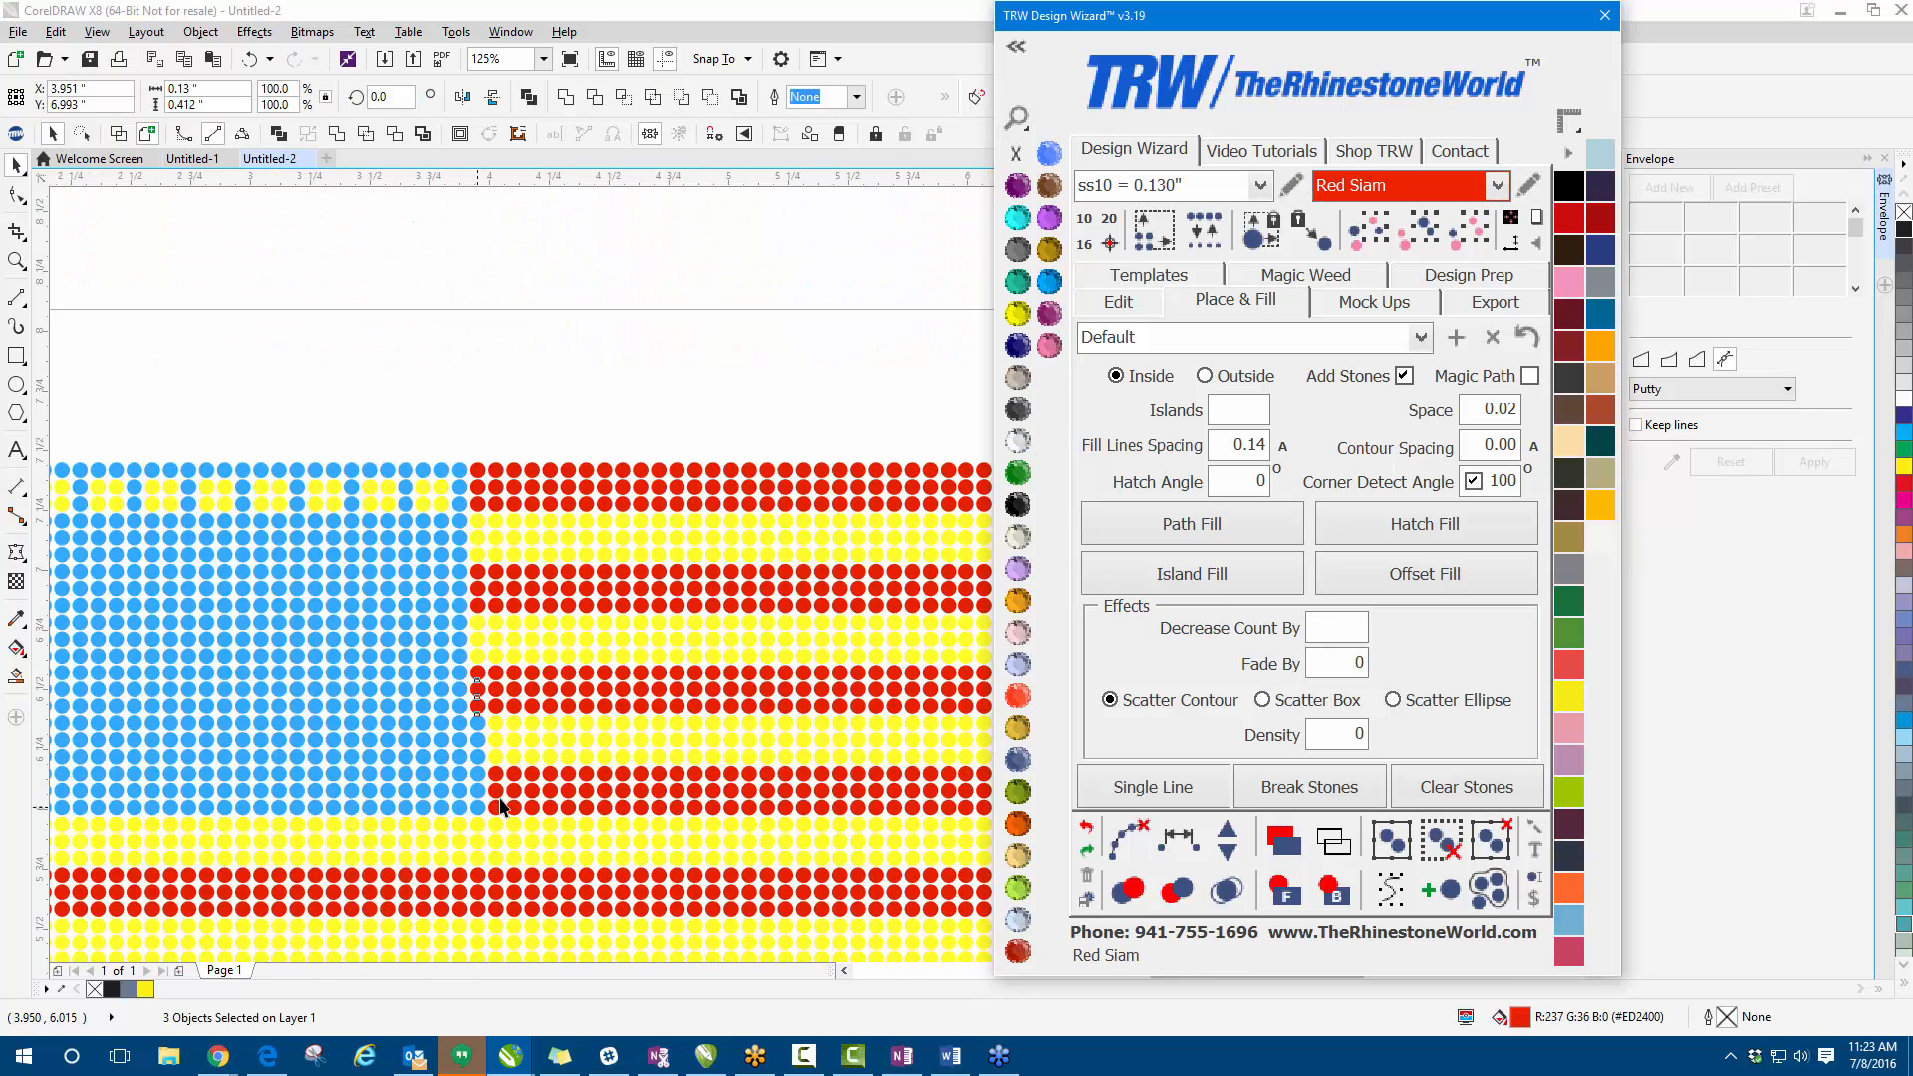
scroll(485, 697, "up", 3)
scroll(508, 777, "down", 1)
left_click(423, 438)
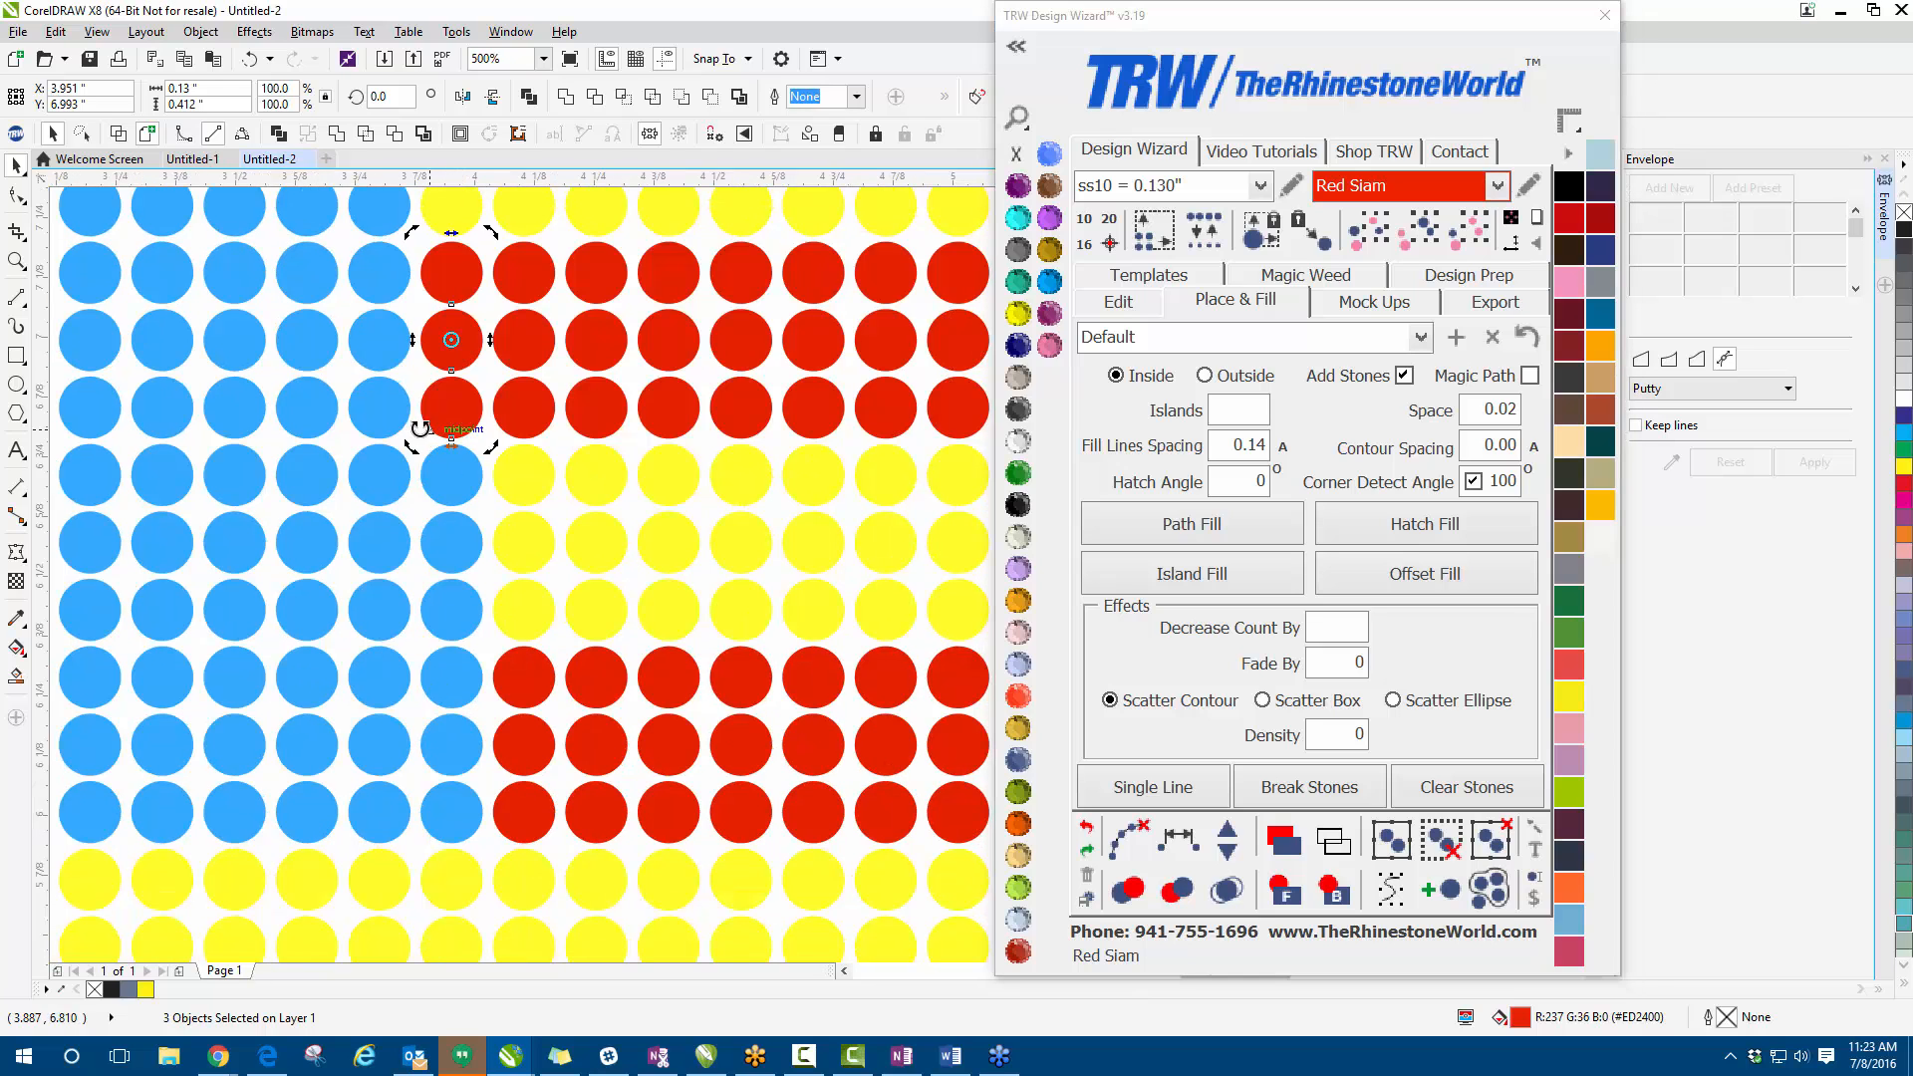
left_click(421, 475)
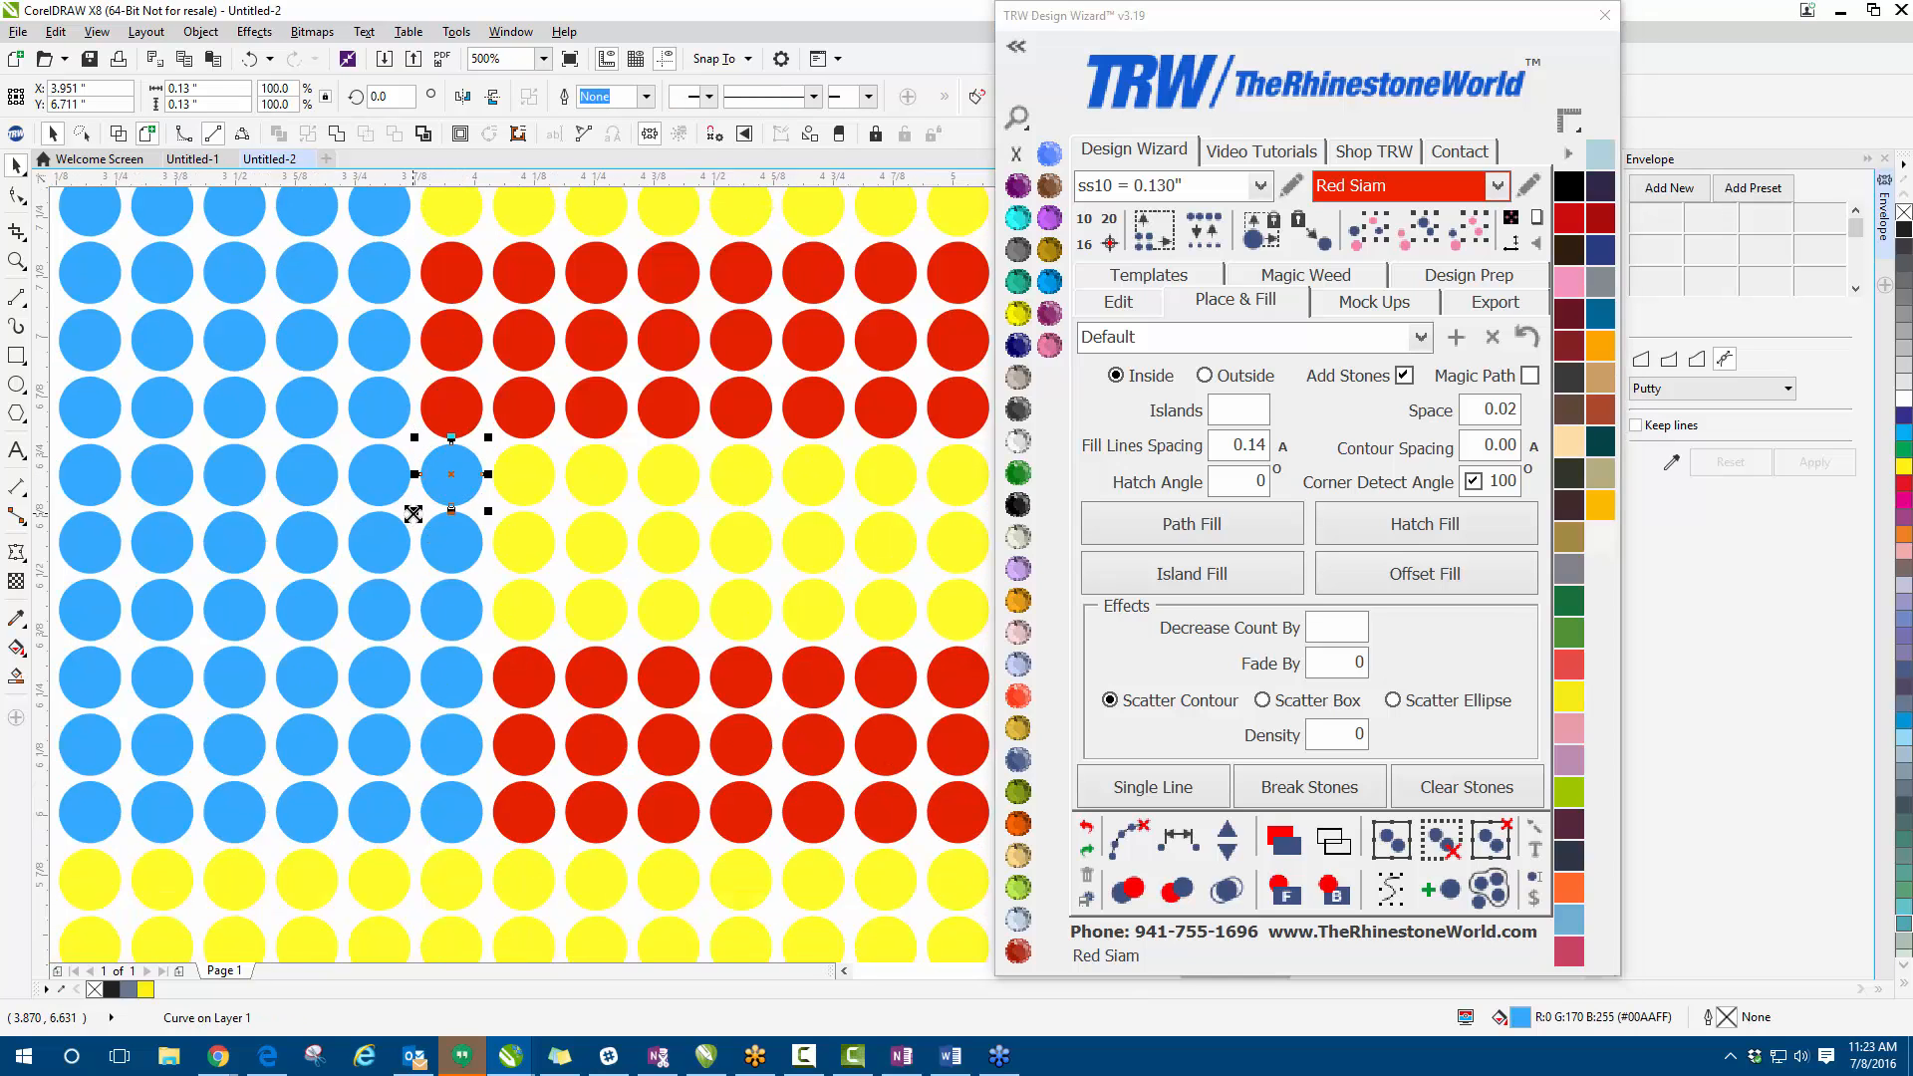
left_click(417, 587)
left_click_drag(448, 602, 508, 853)
left_click(1018, 314)
left_click(404, 658)
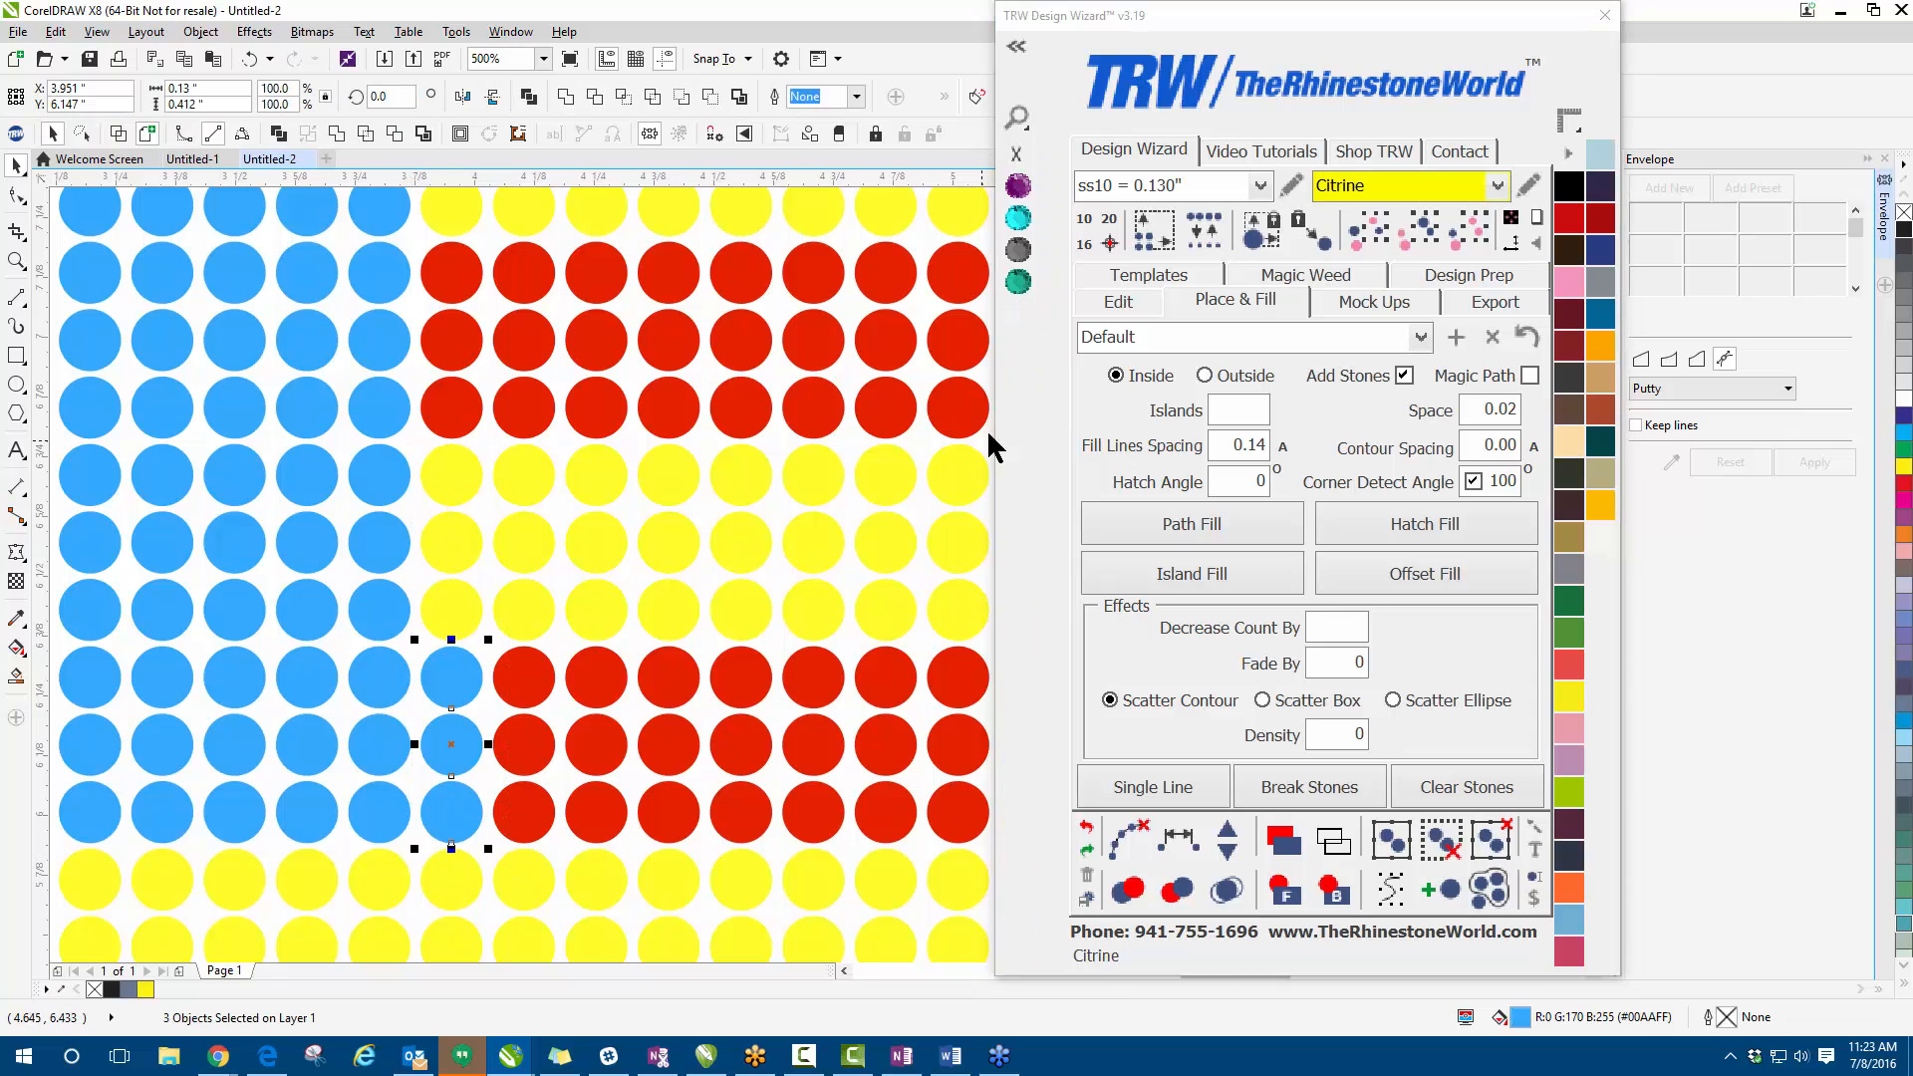
left_click(1018, 919)
- Examine the star row's spacing, the blue block's straightened edge and the whole flag design
scroll(397, 625, "down", 4)
scroll(397, 626, "down", 2)
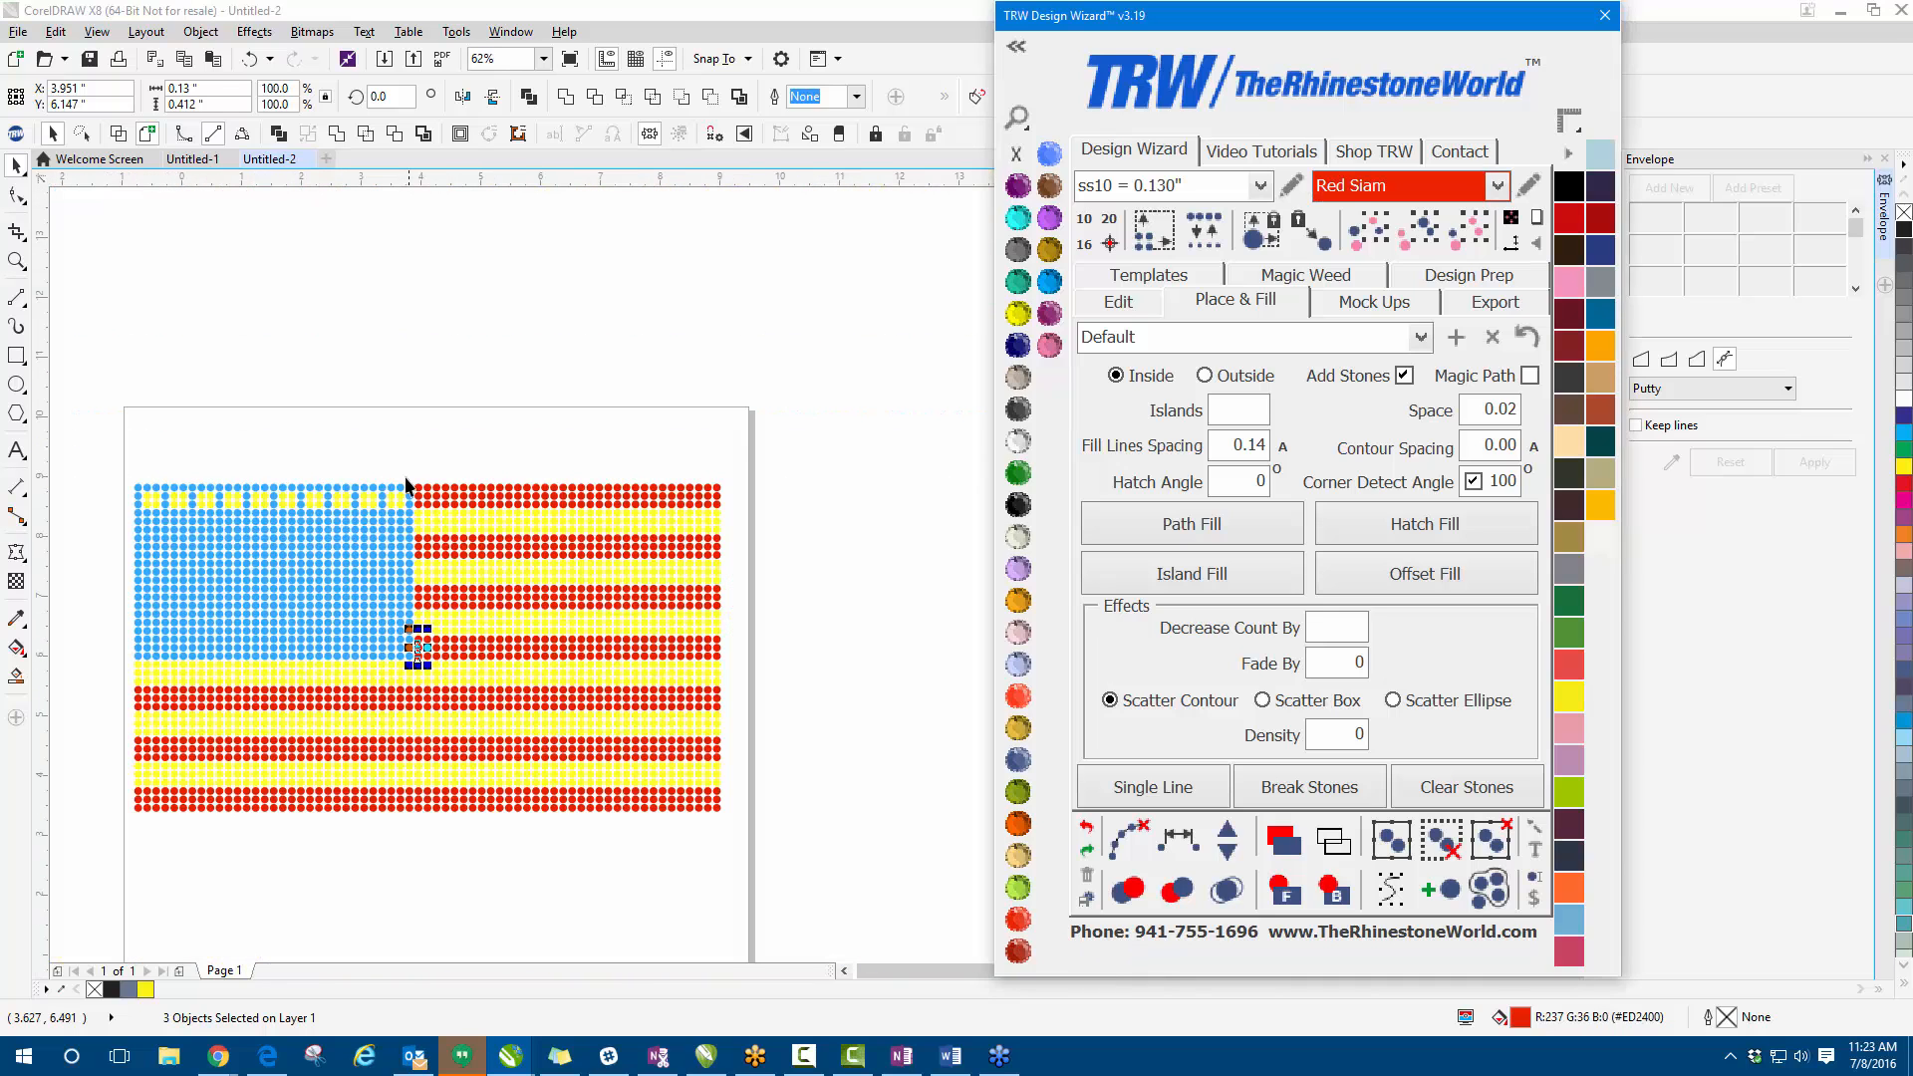
left_click(307, 464)
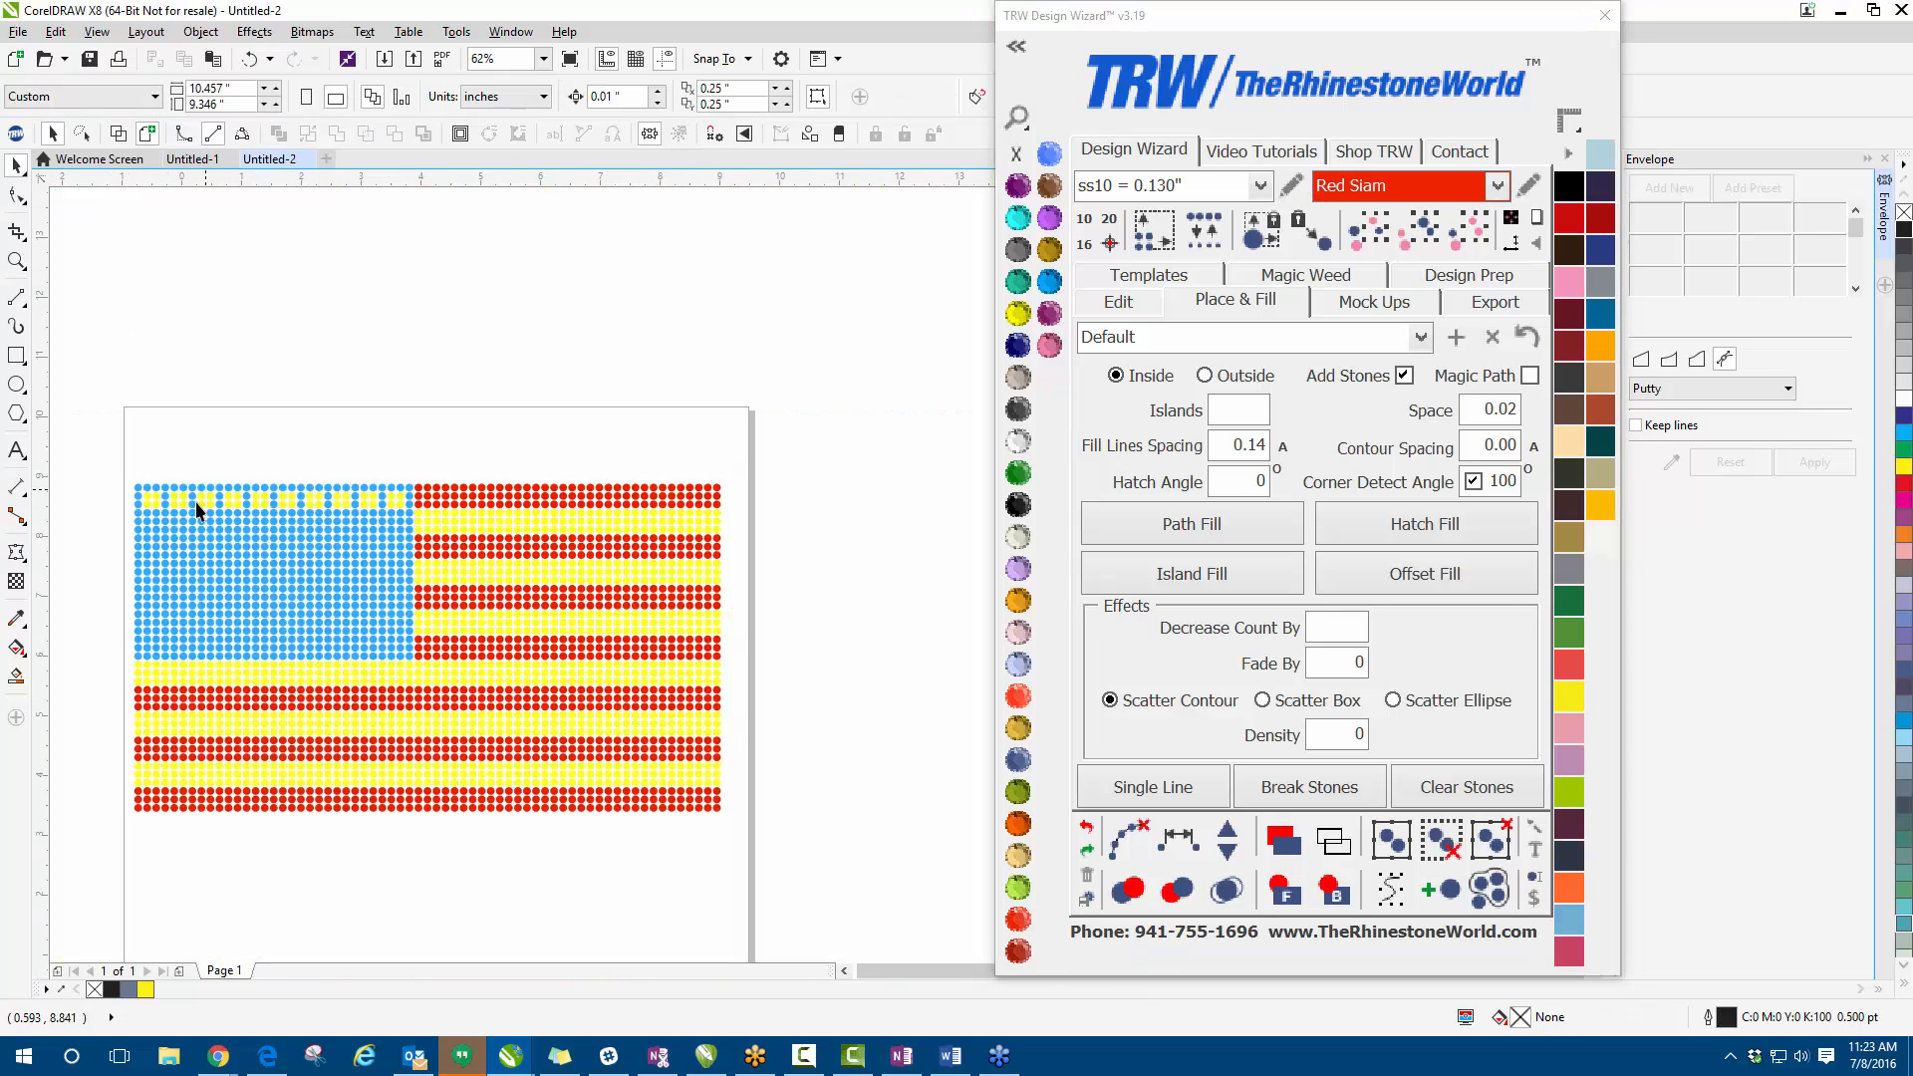
scroll(165, 522, "up", 2)
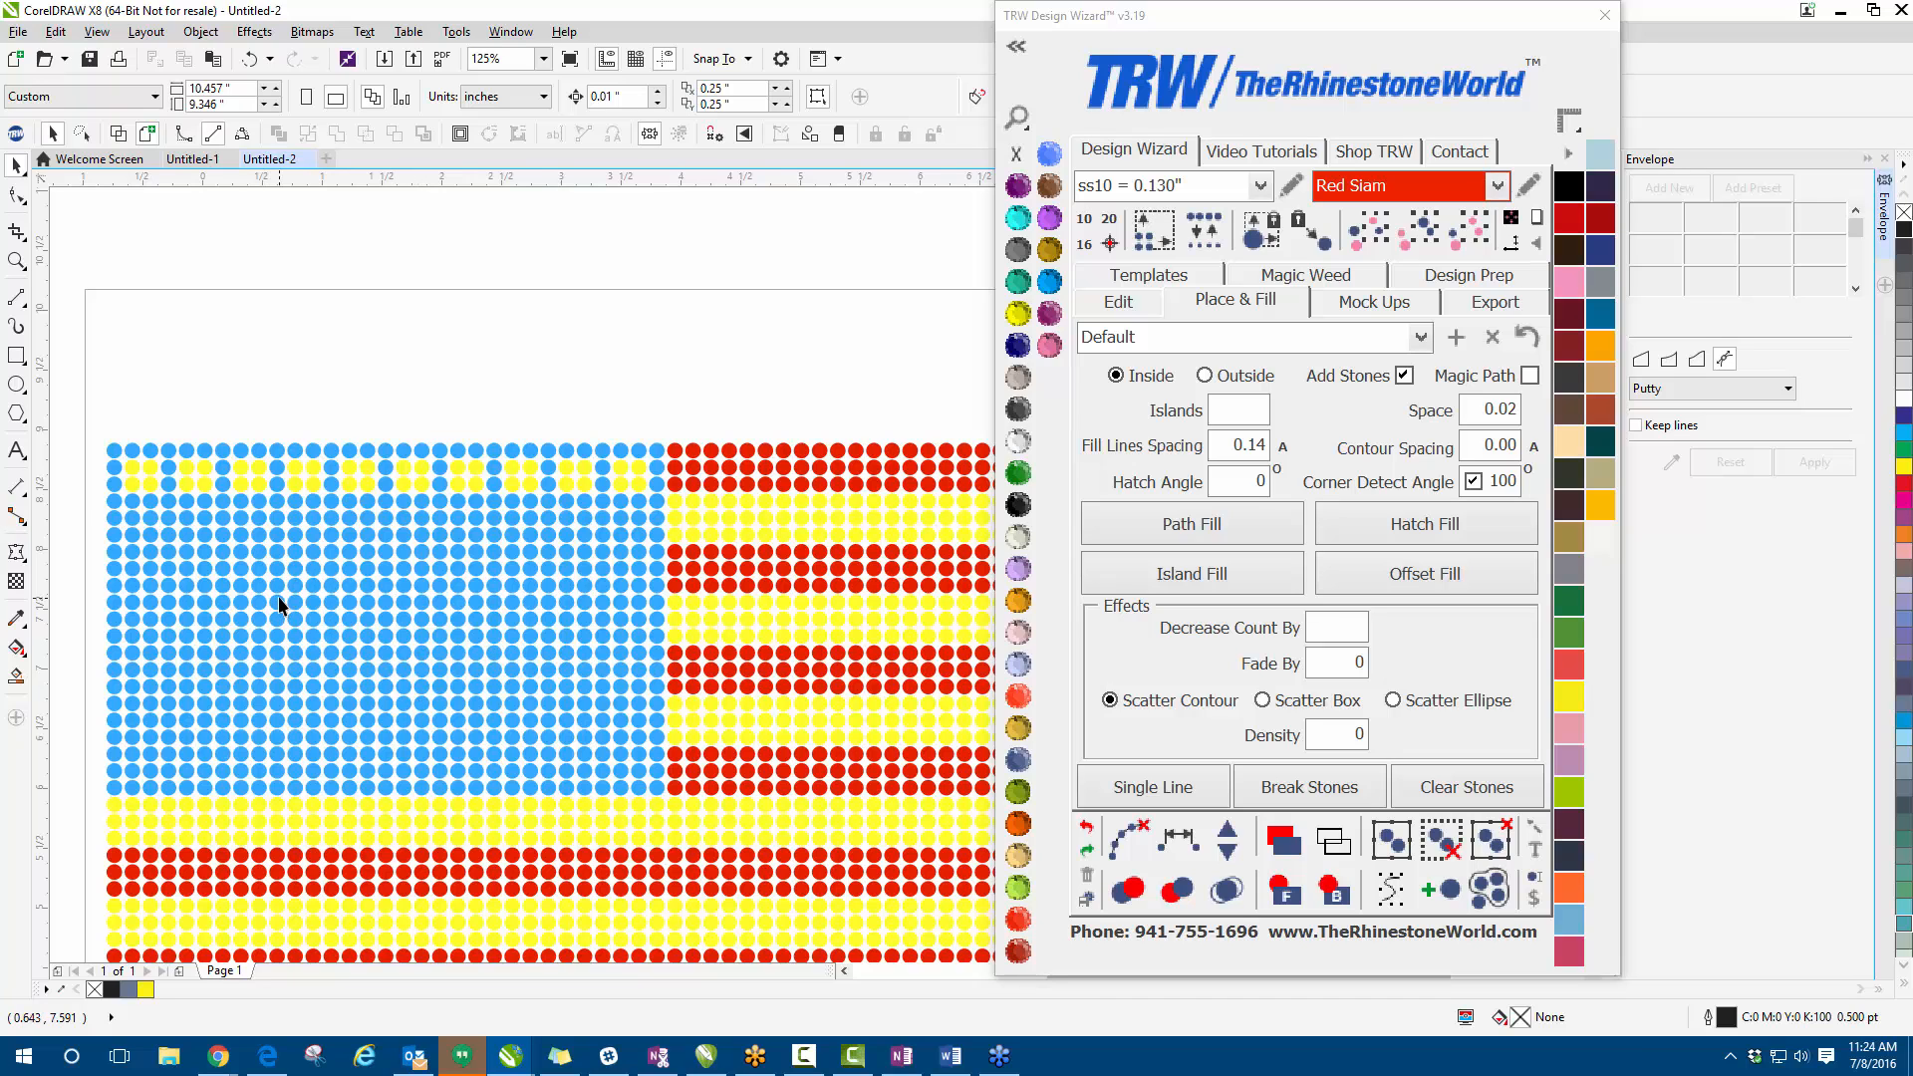
scroll(279, 602, "down", 2)
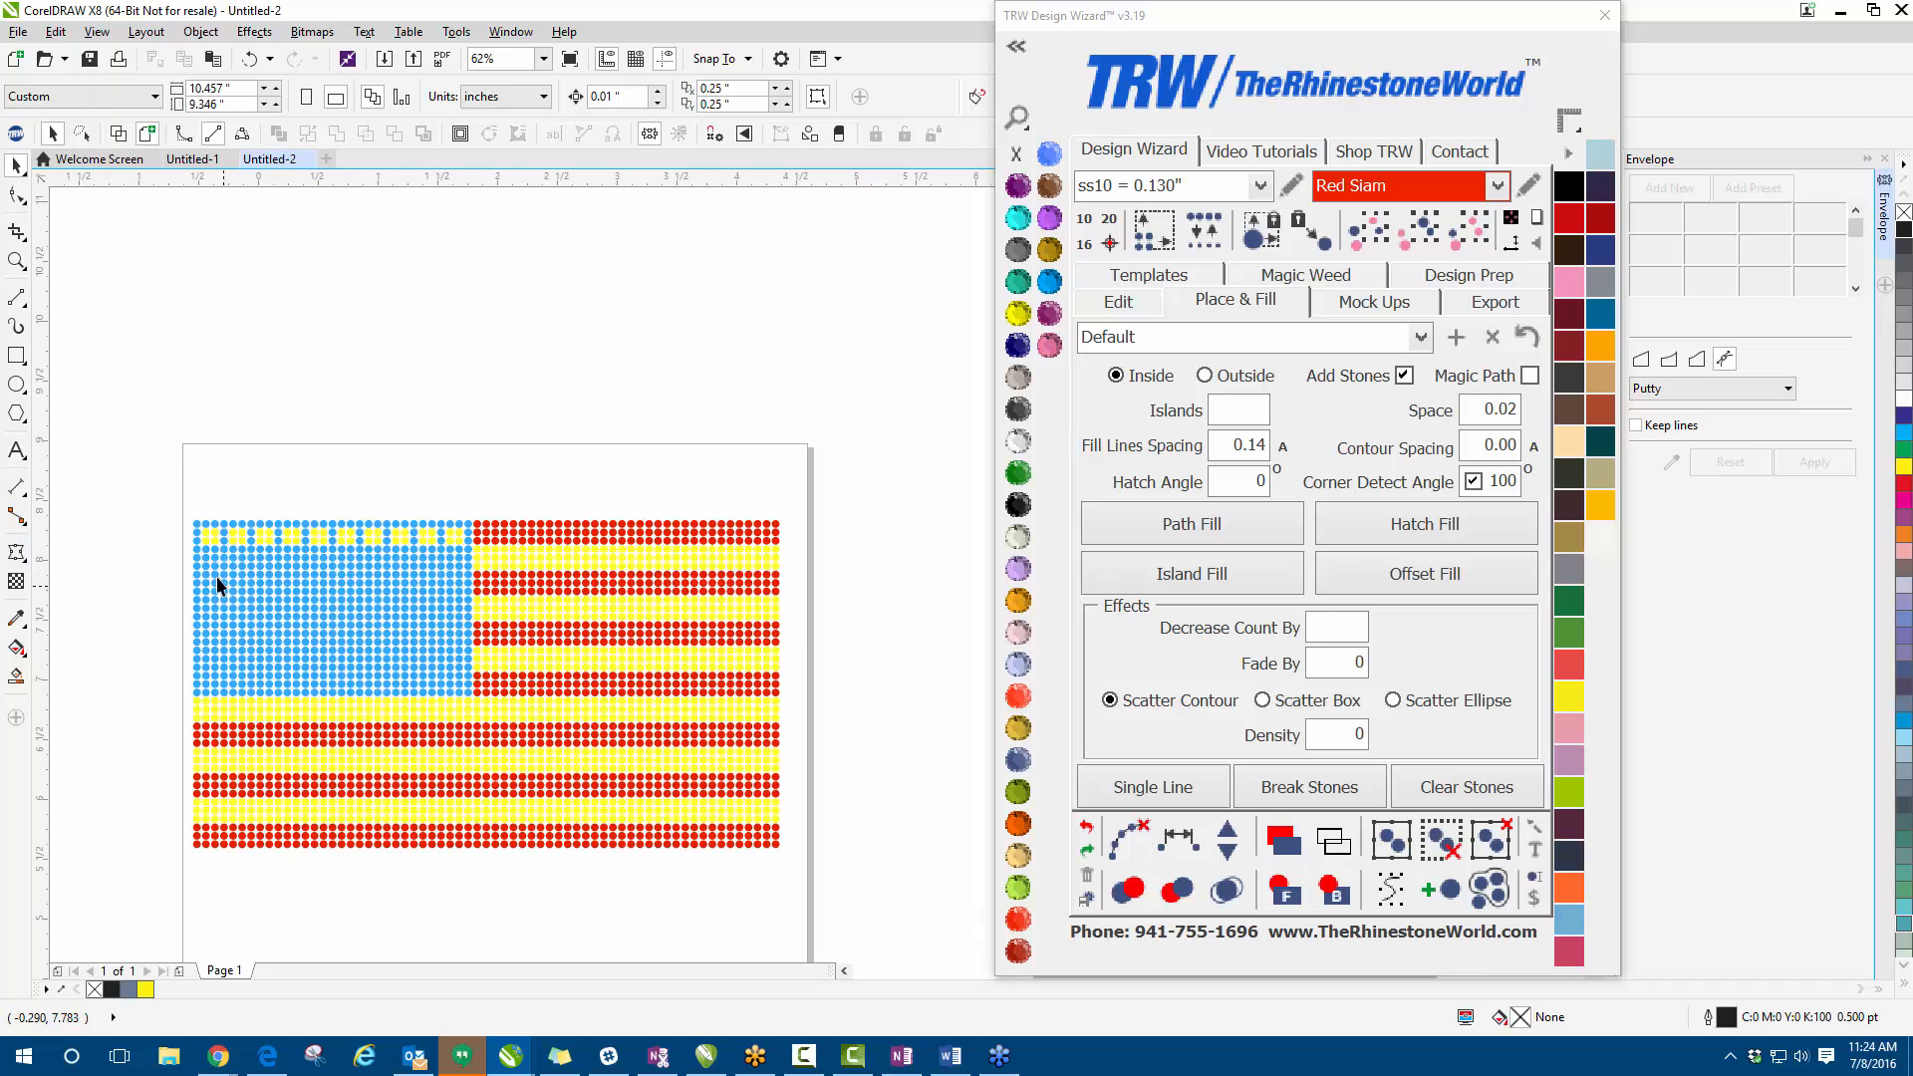
scroll(217, 576, "up", 2)
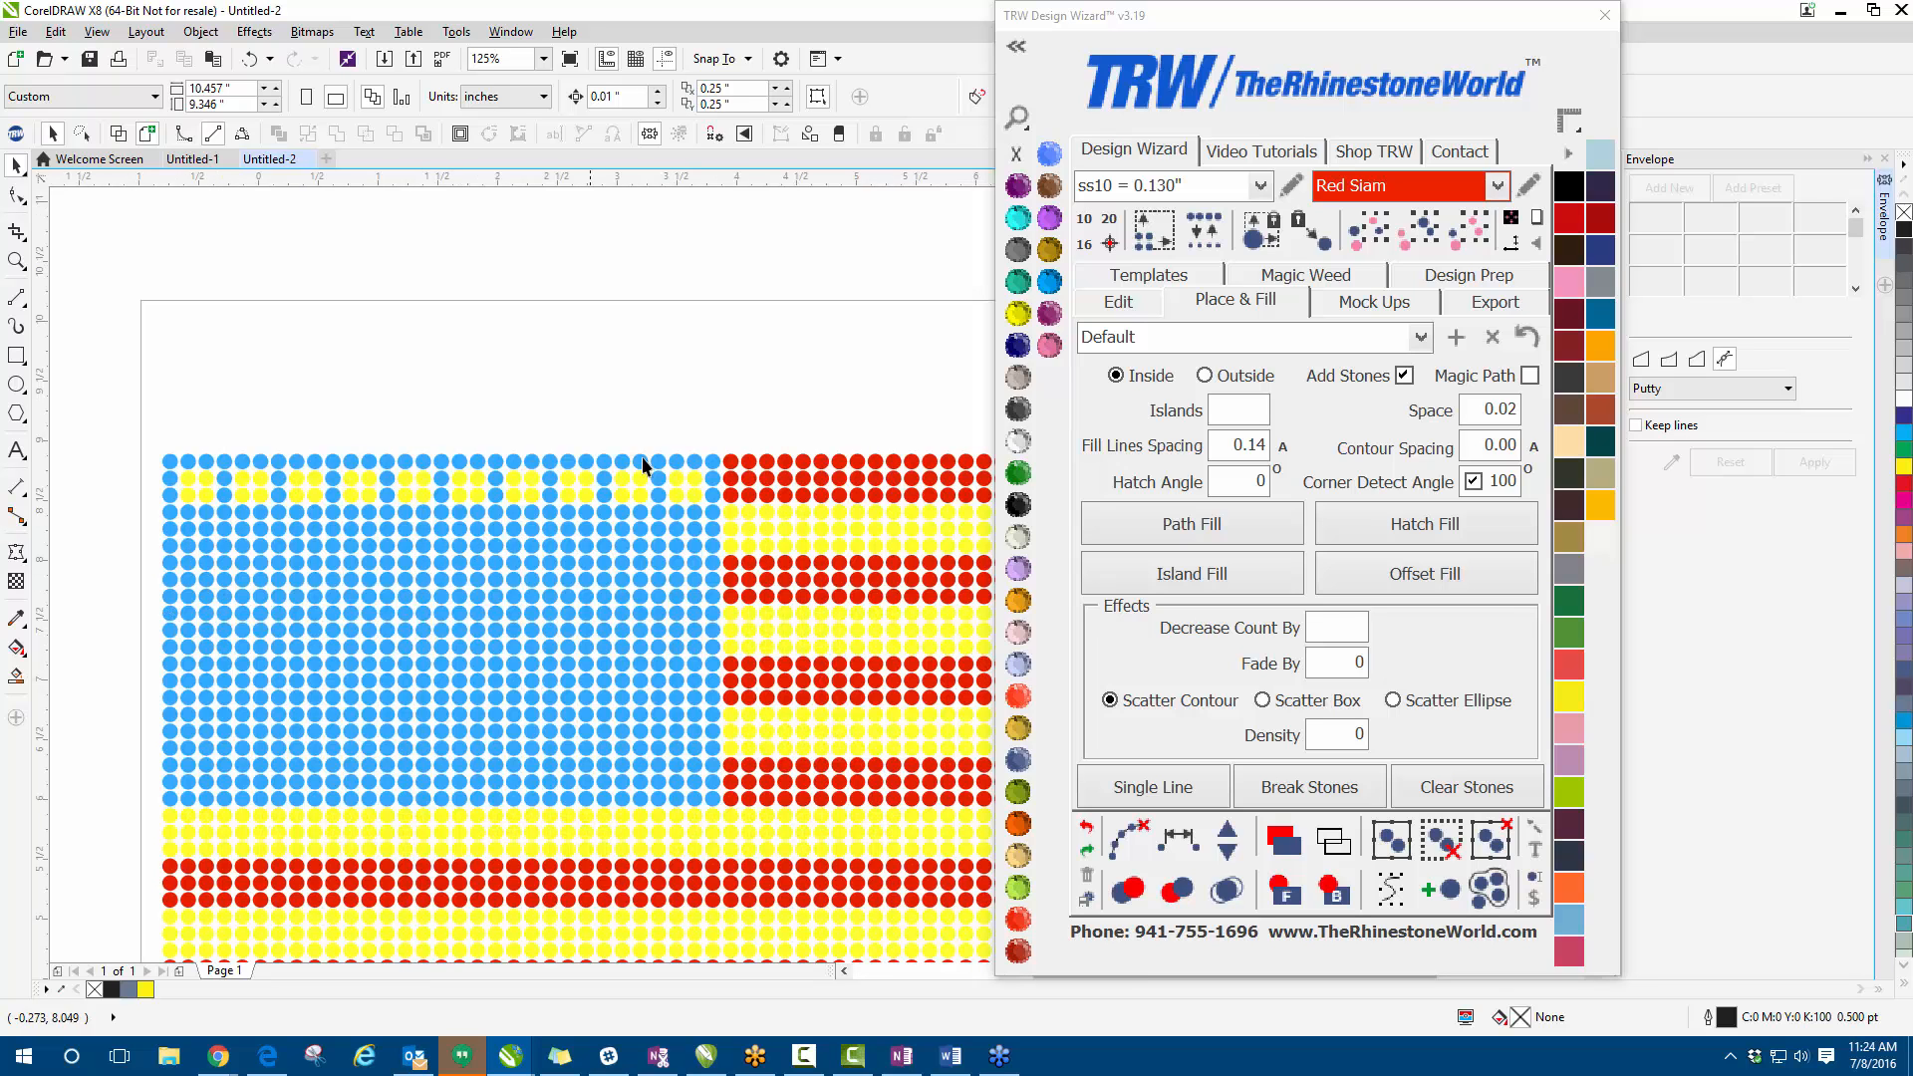
scroll(448, 325, "down", 2)
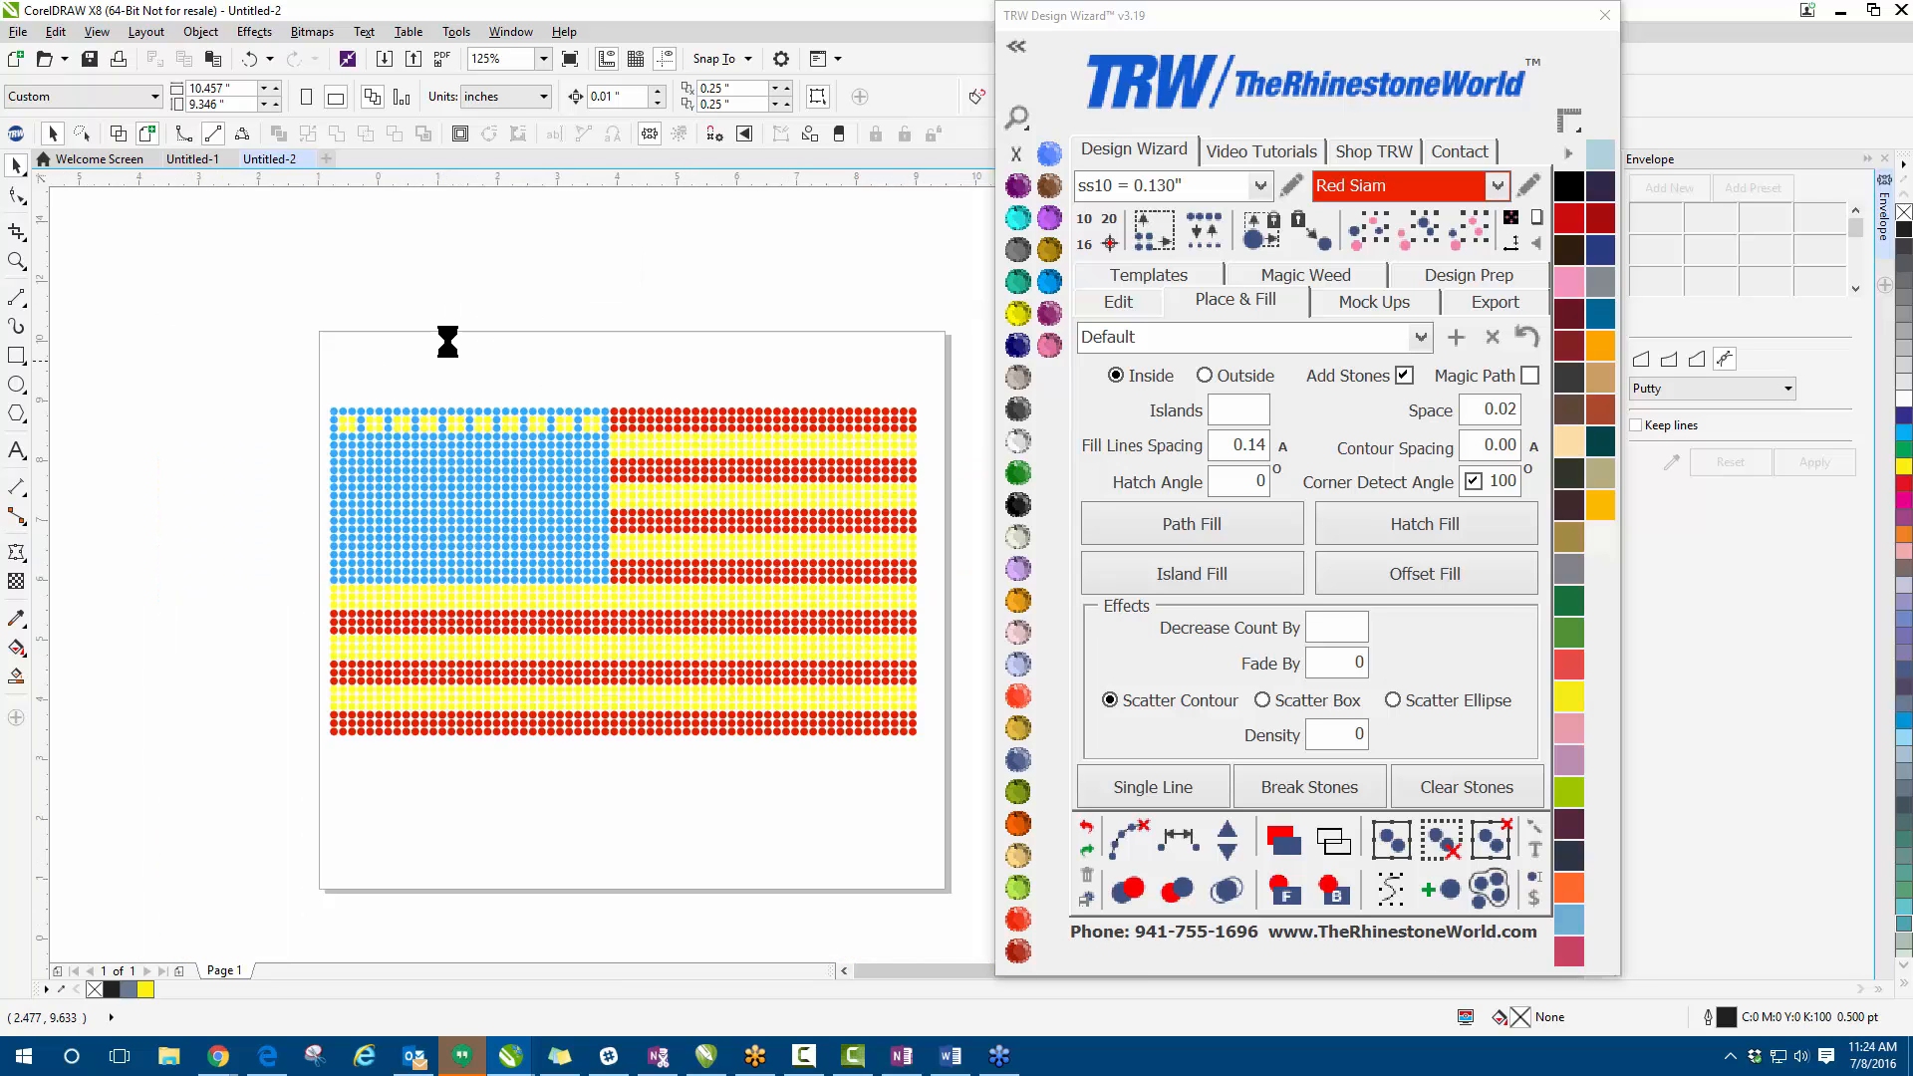
scroll(443, 349, "up", 2)
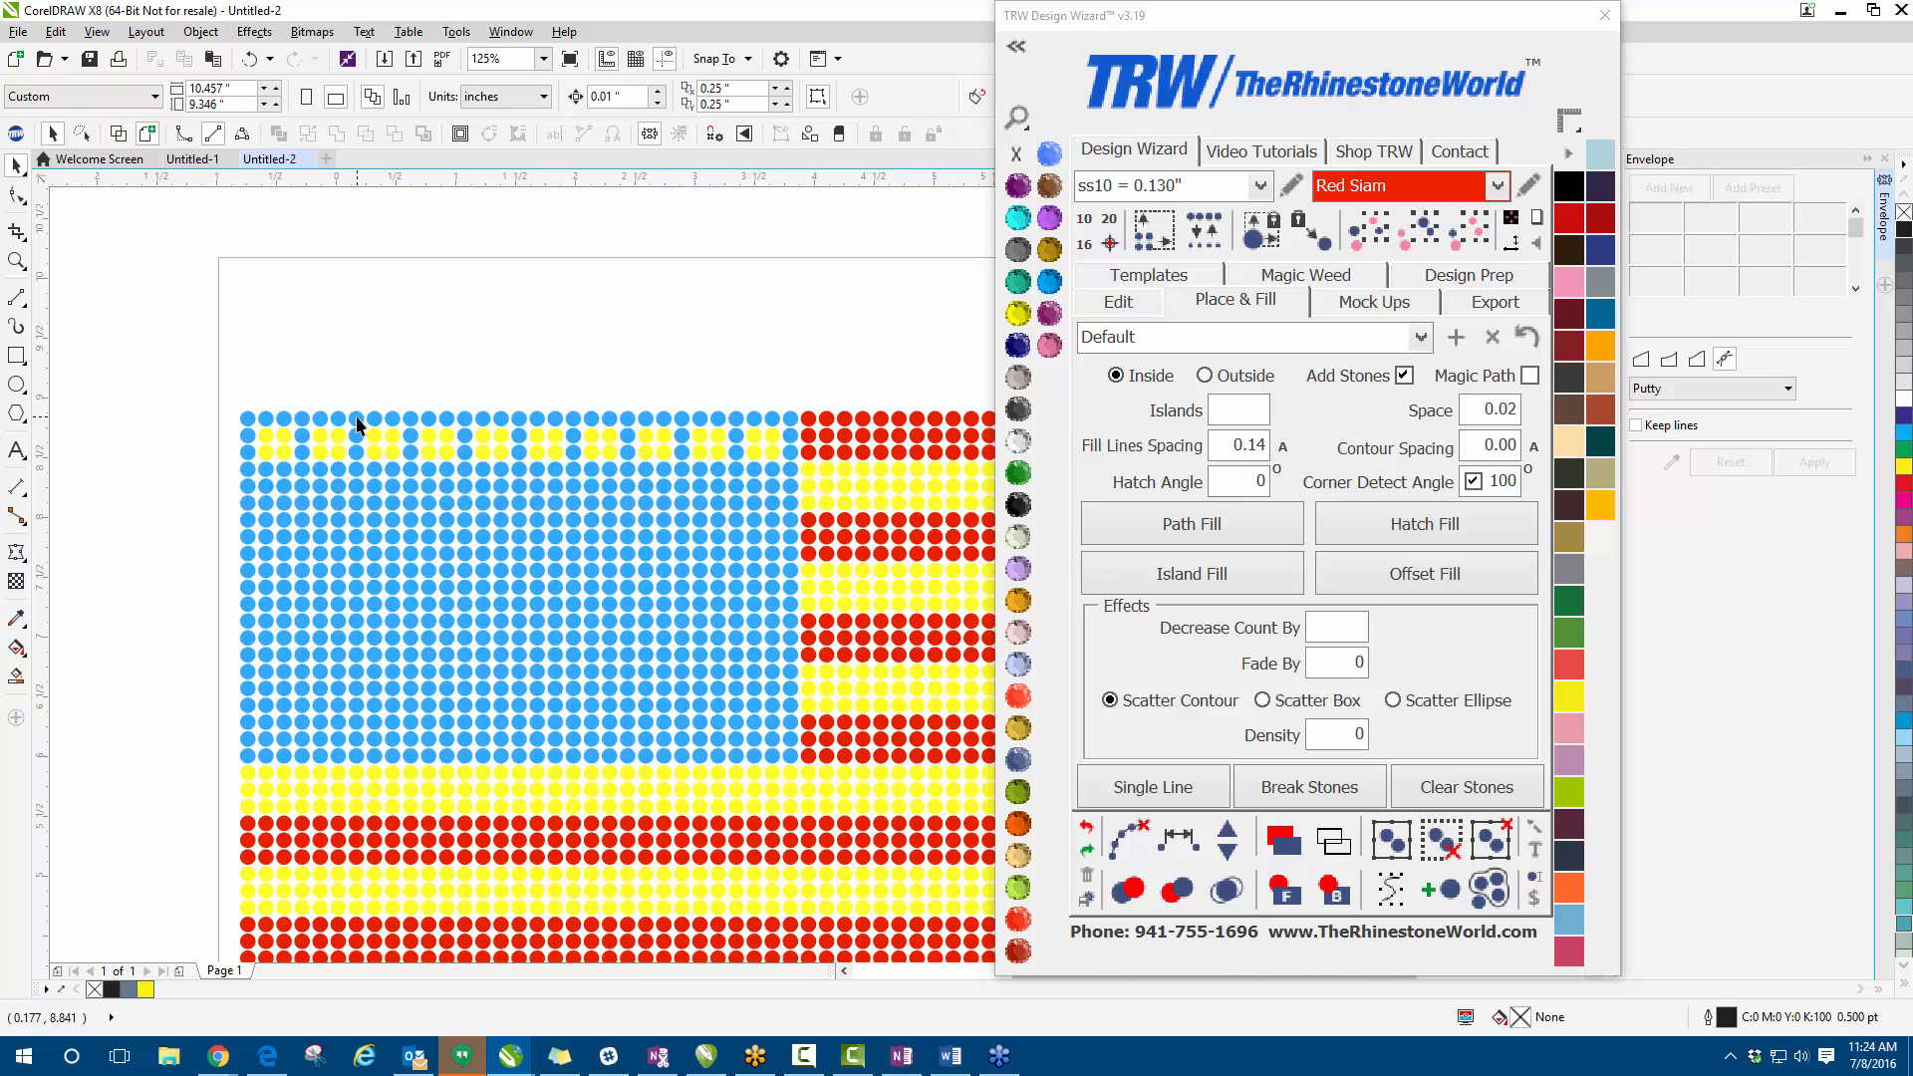
scroll(289, 454, "down", 2)
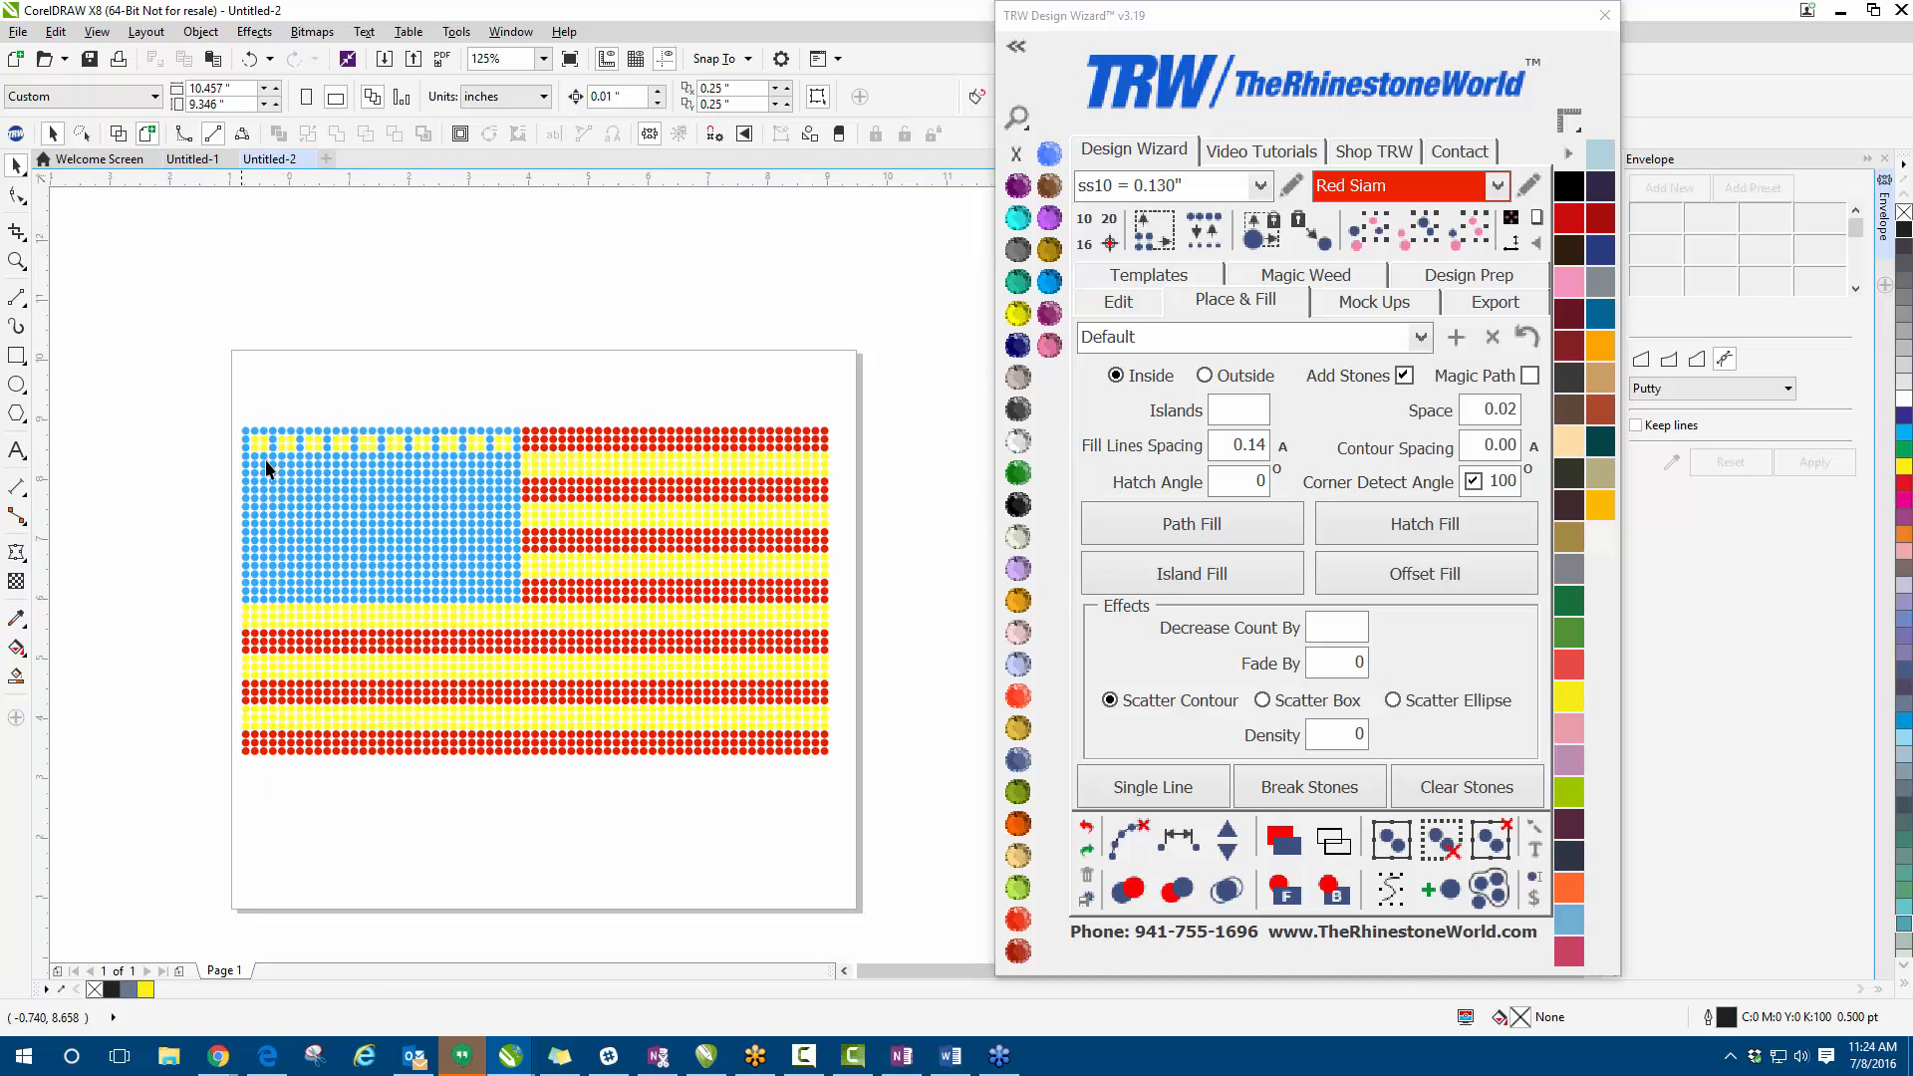
scroll(423, 489, "up", 2)
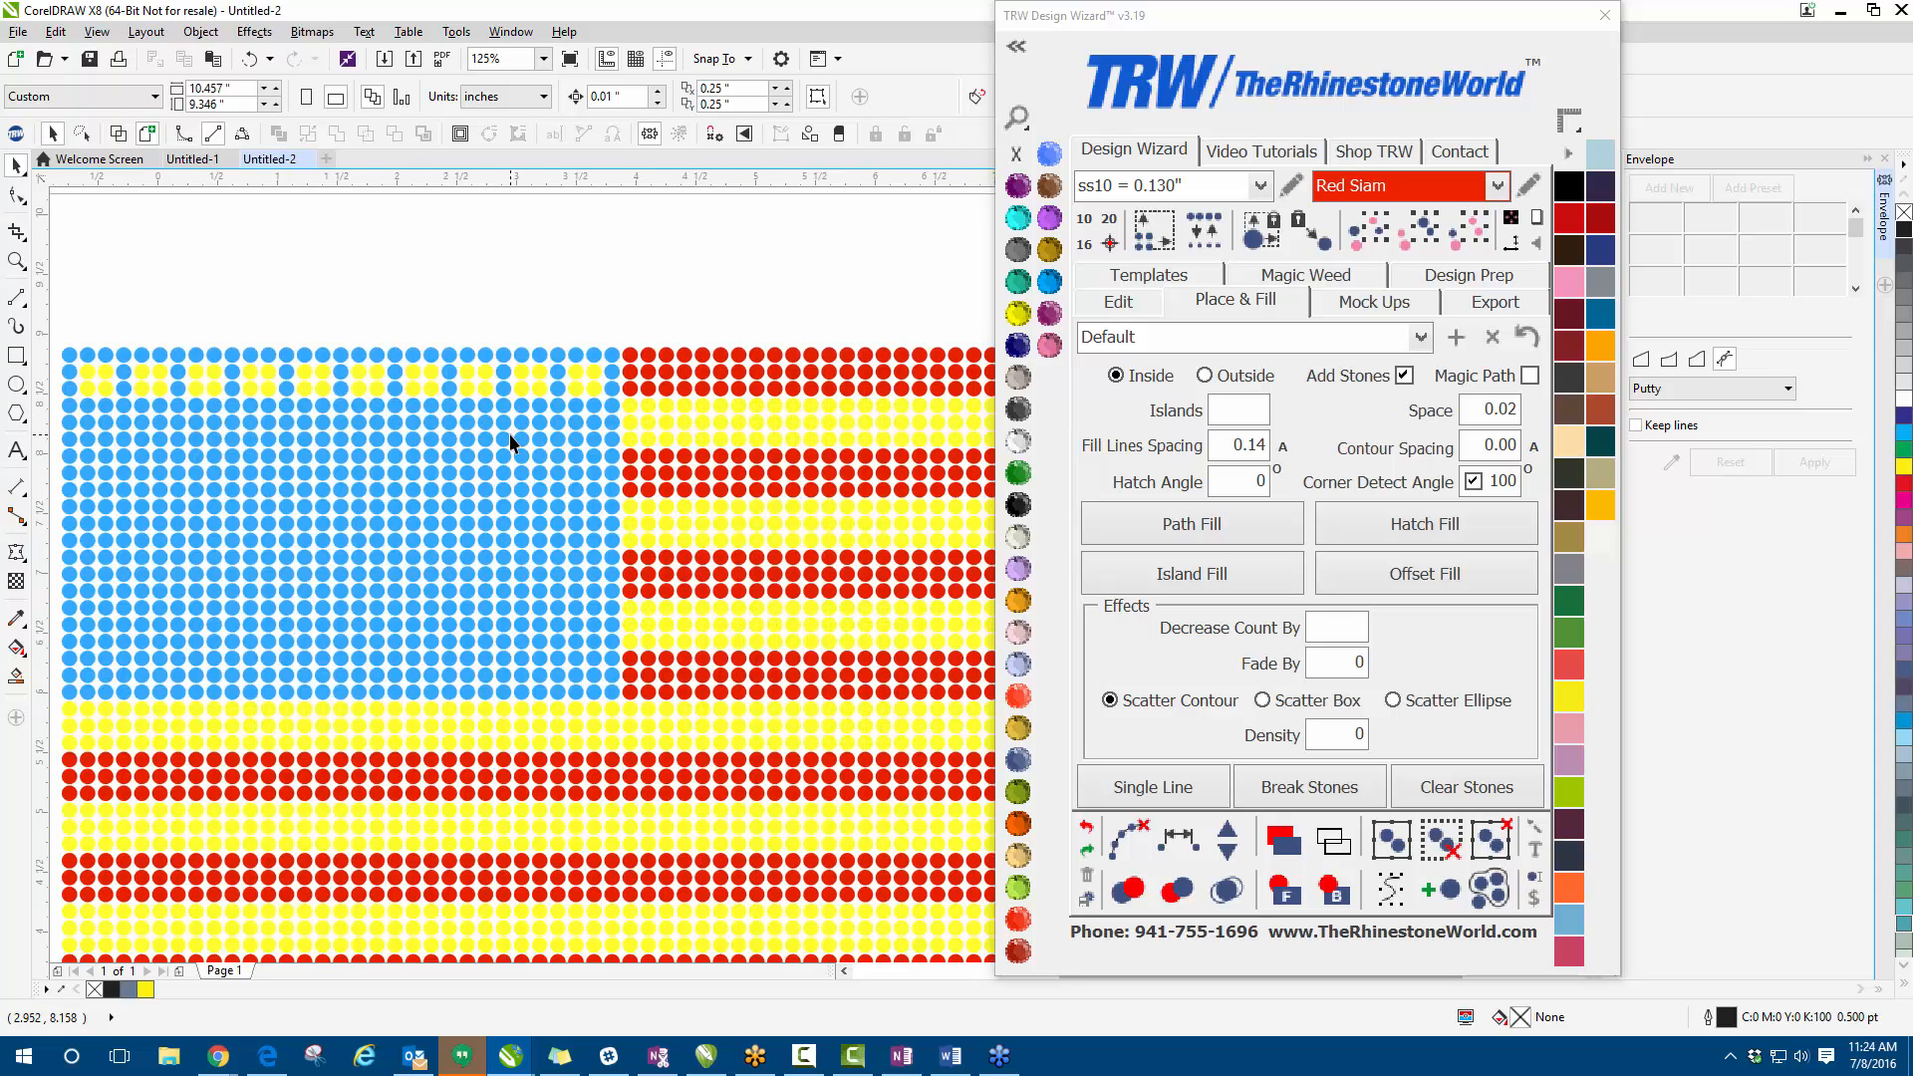
scroll(510, 435, "down", 2)
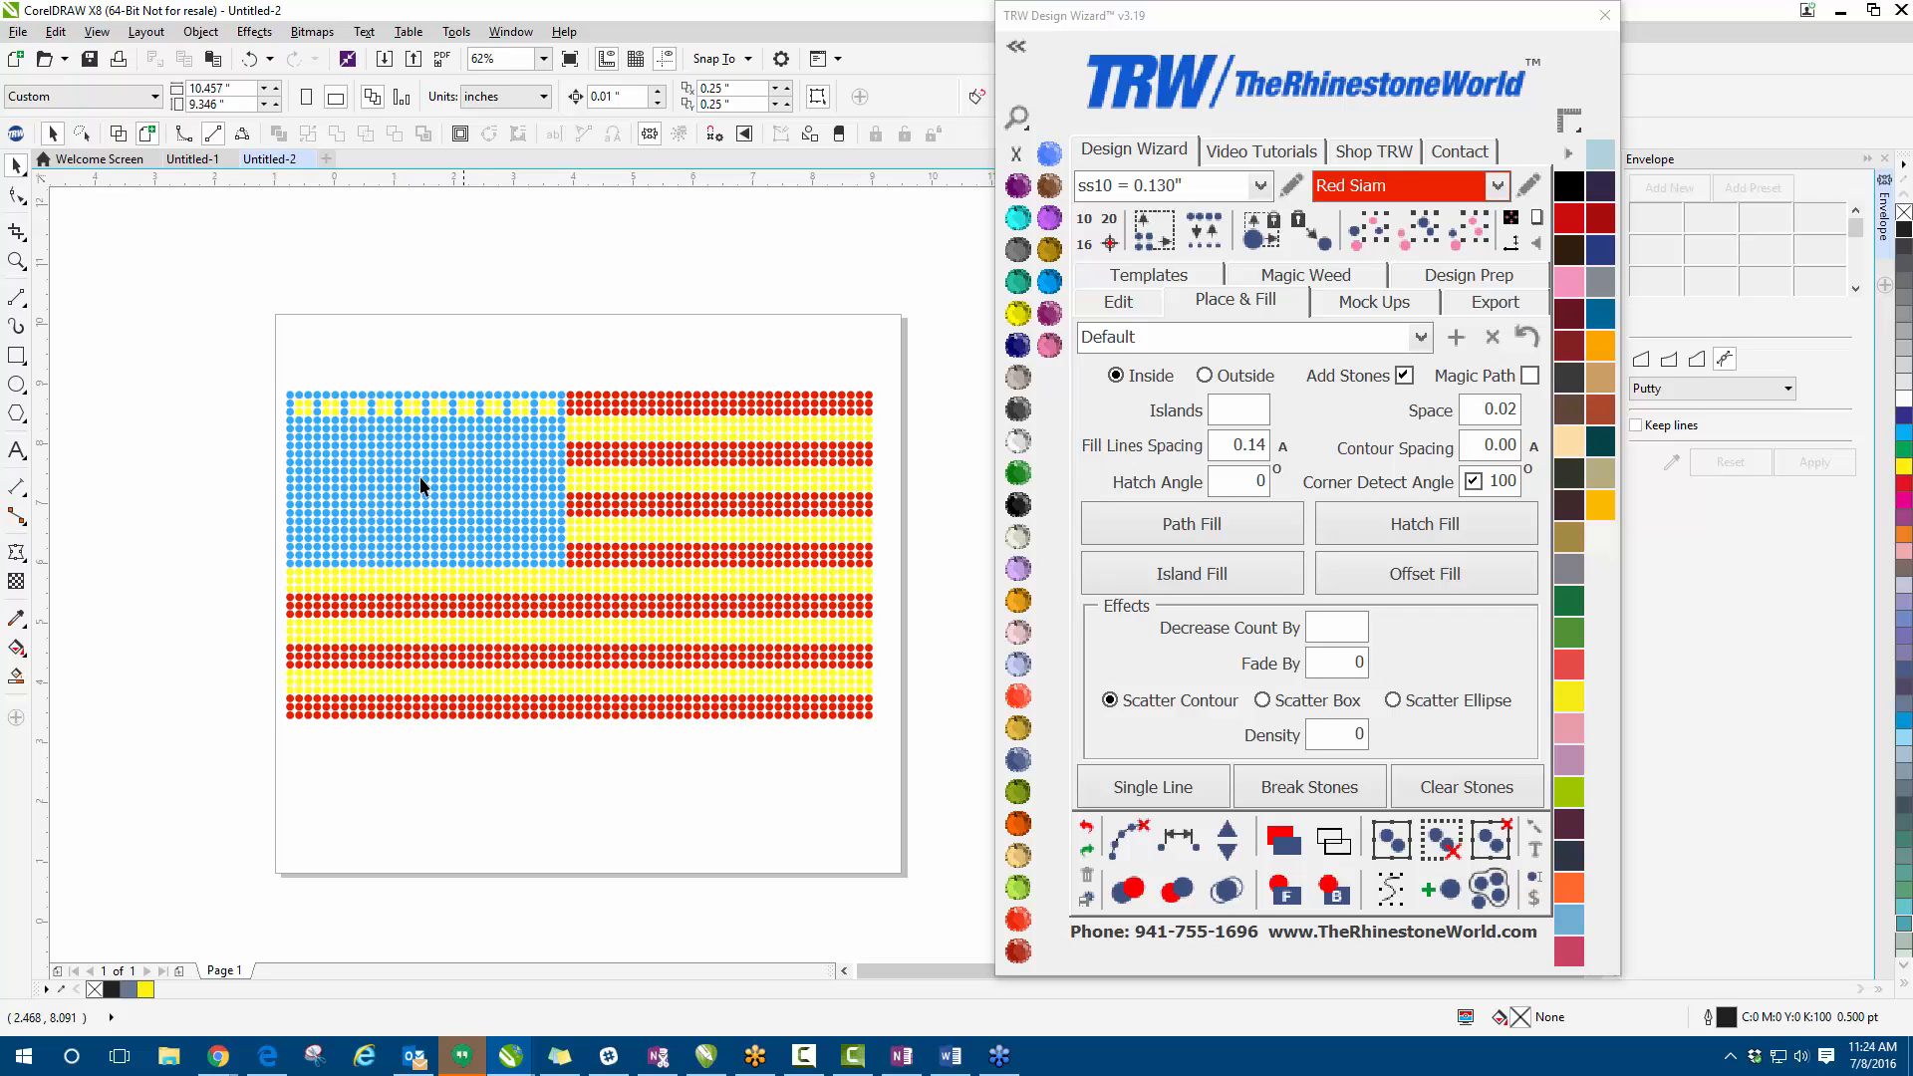
scroll(342, 429, "up", 2)
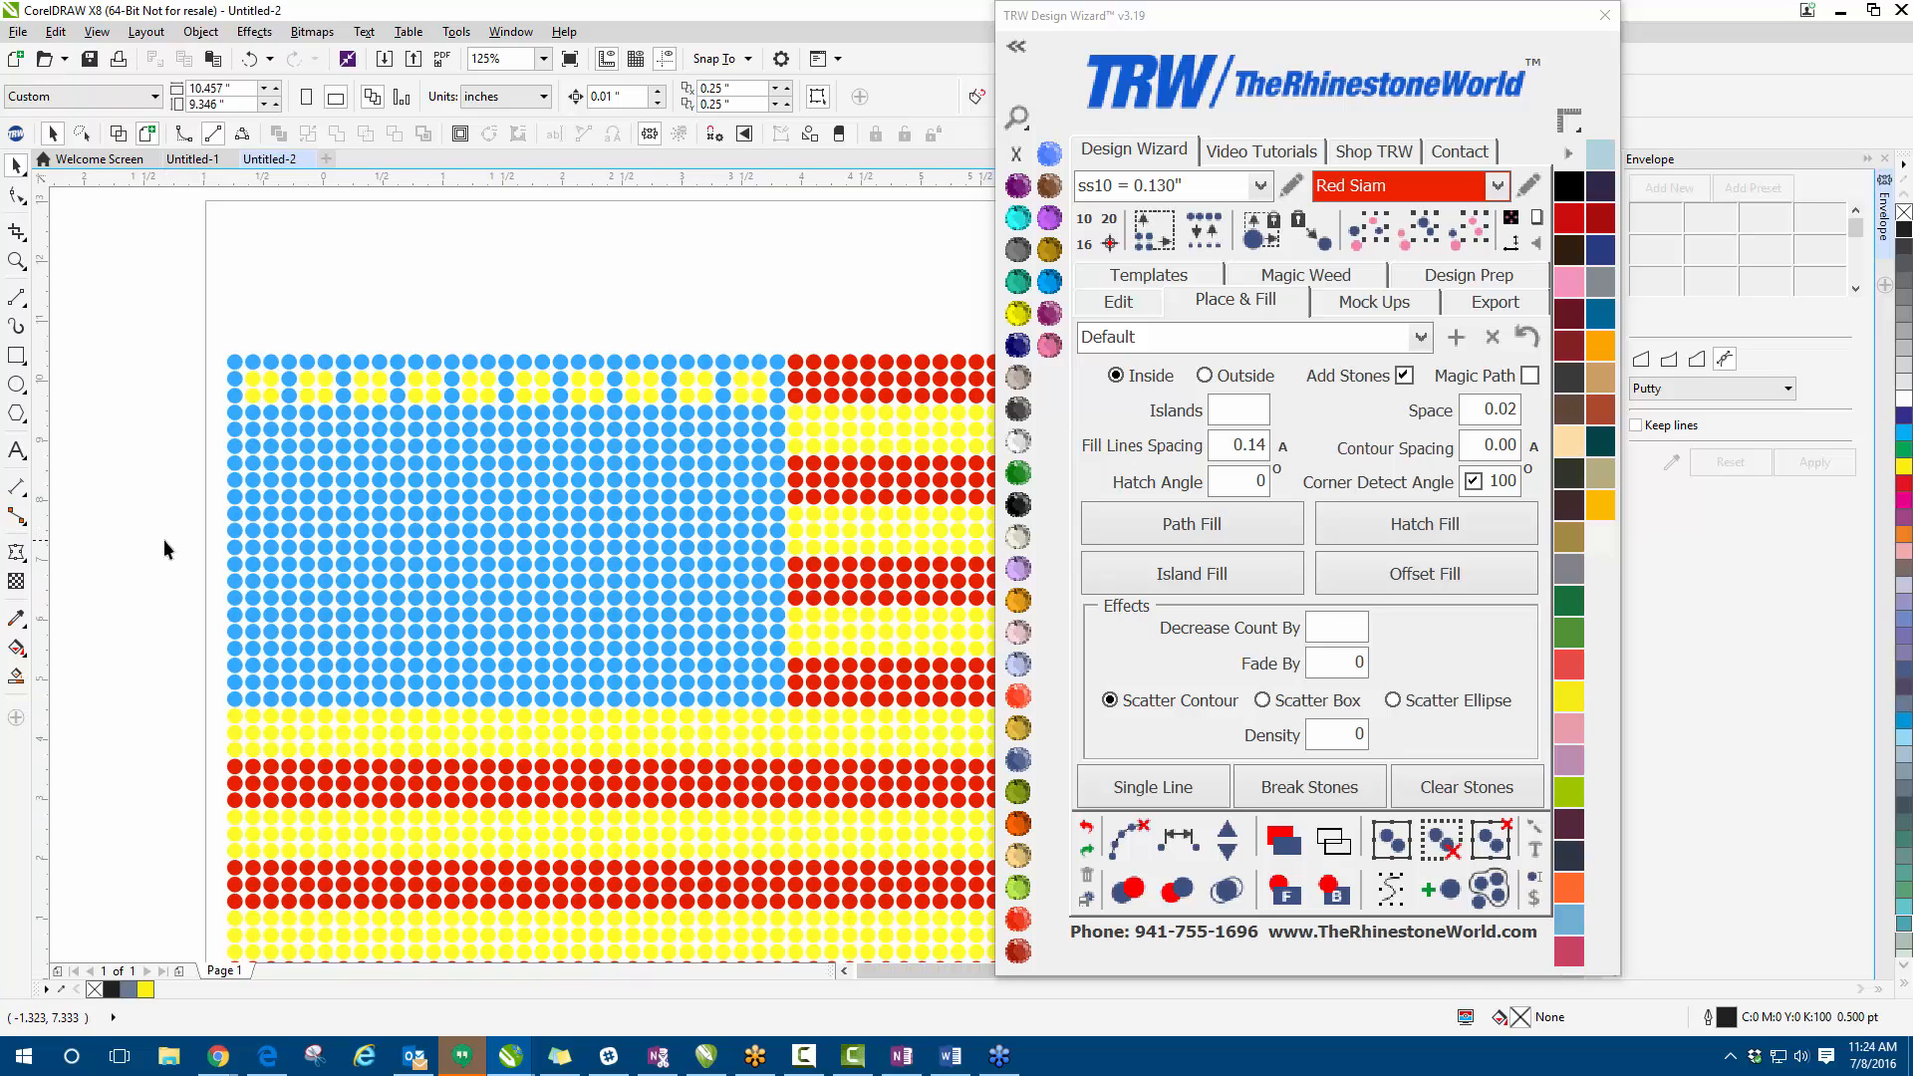
scroll(164, 540, "down", 2)
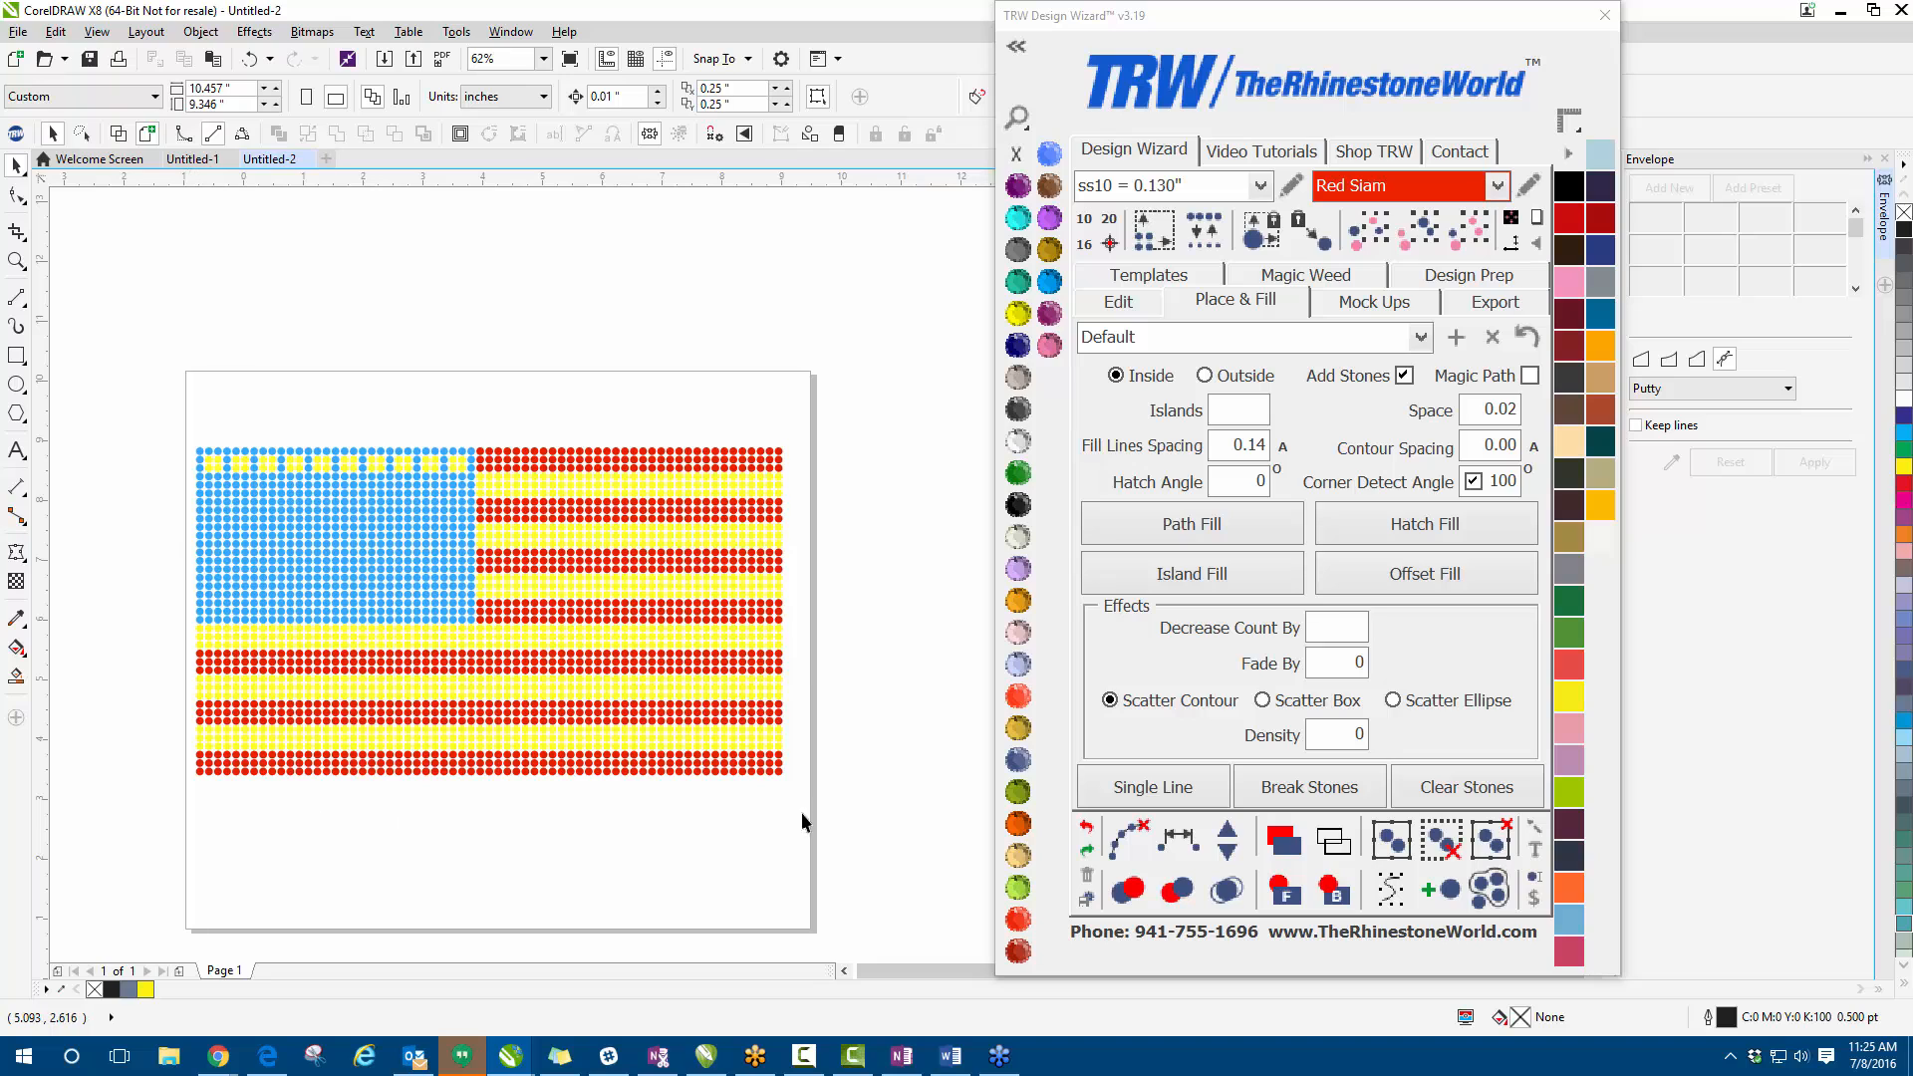
- Add the artistic text "USA" above the page, over the flag's blue block
left_click(16, 452)
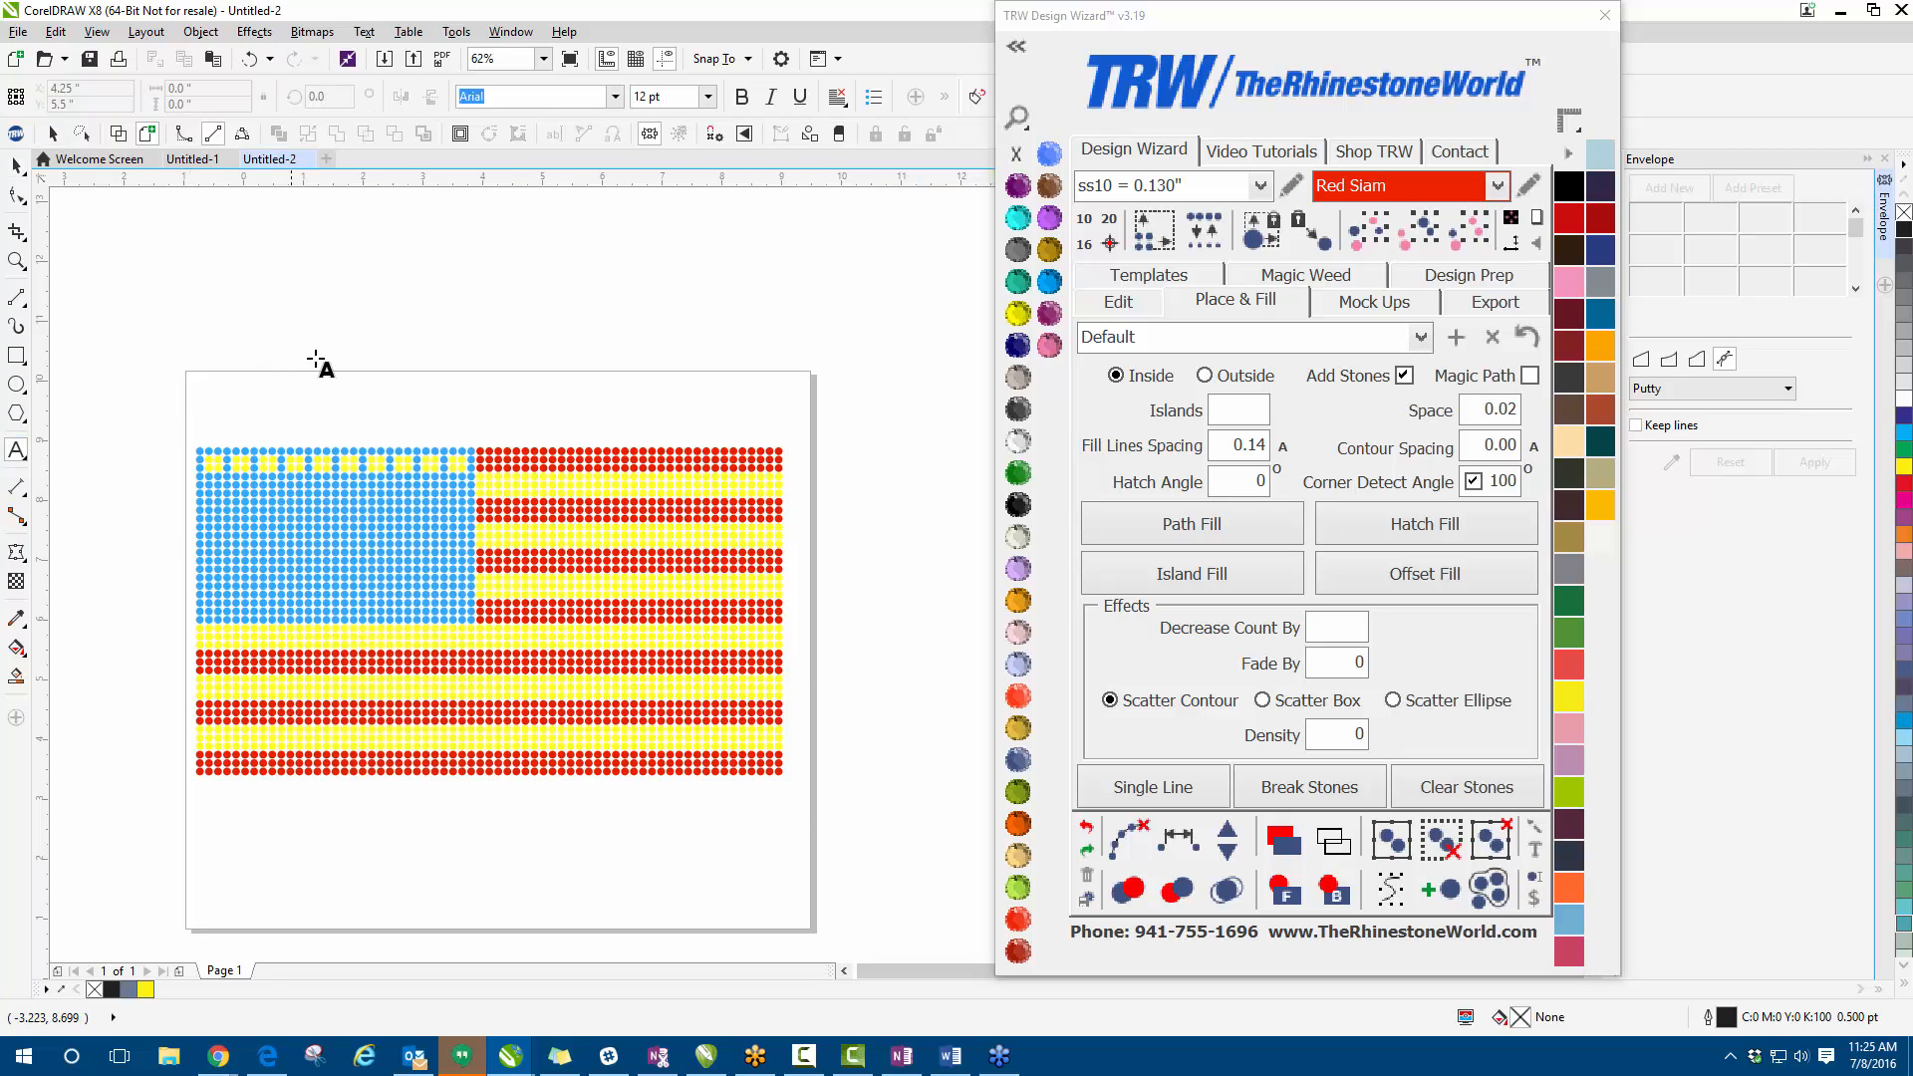
left_click(292, 339)
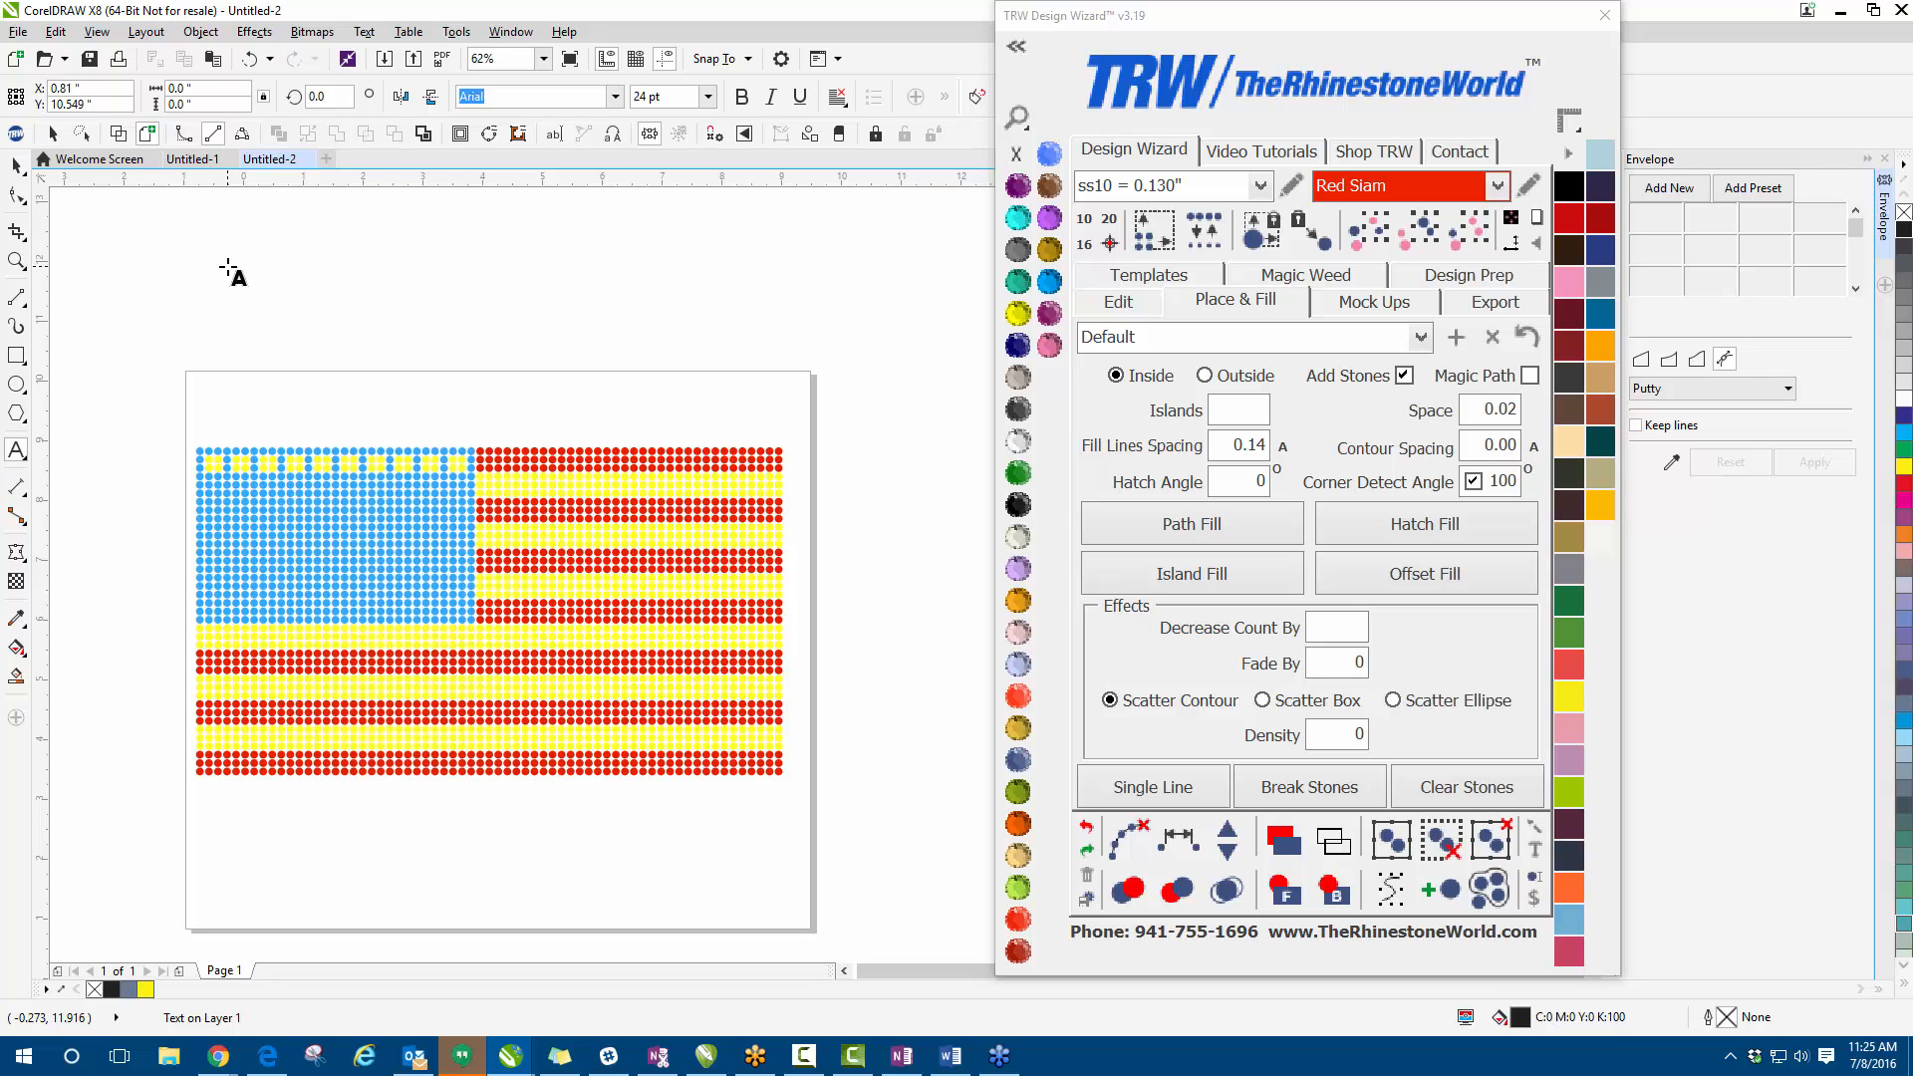
type("USA")
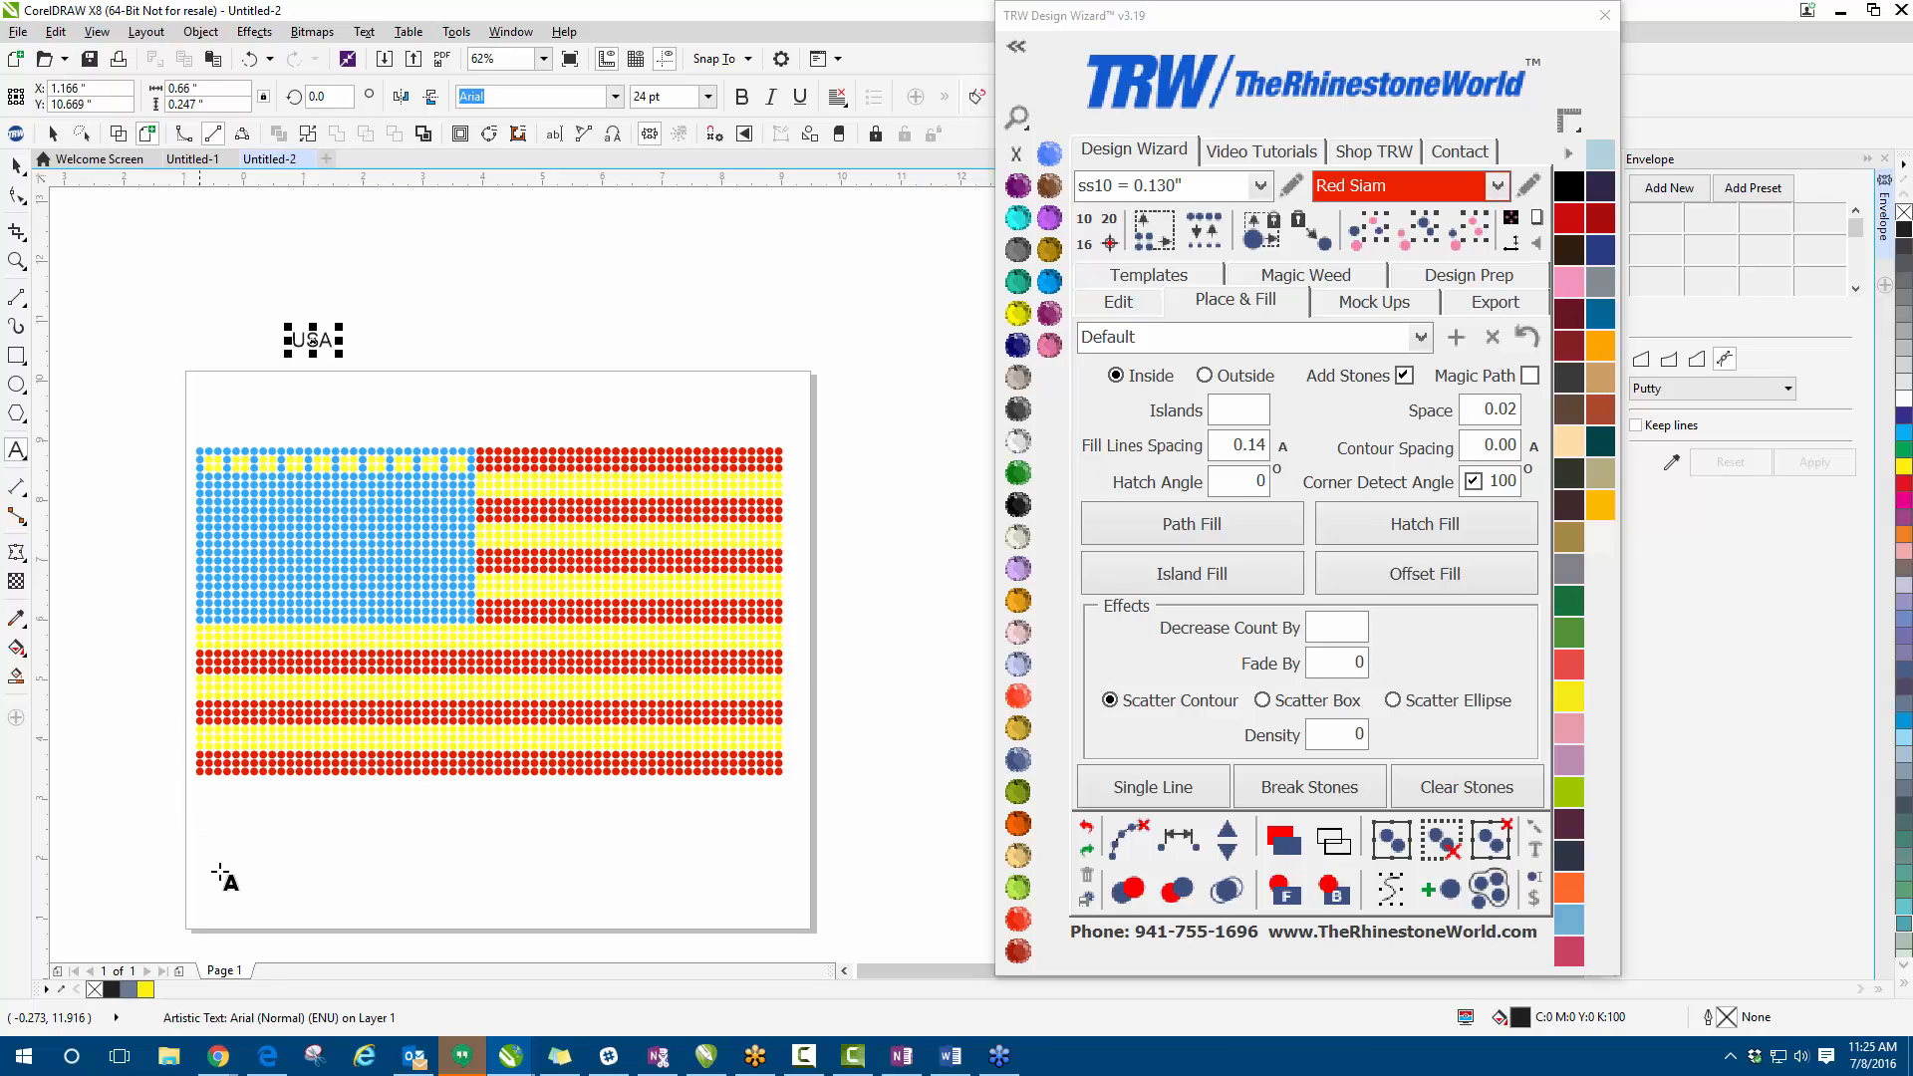
- Add the artistic text "UNITE" below the flag and finish text entry
left_click(317, 857)
type("UNITE")
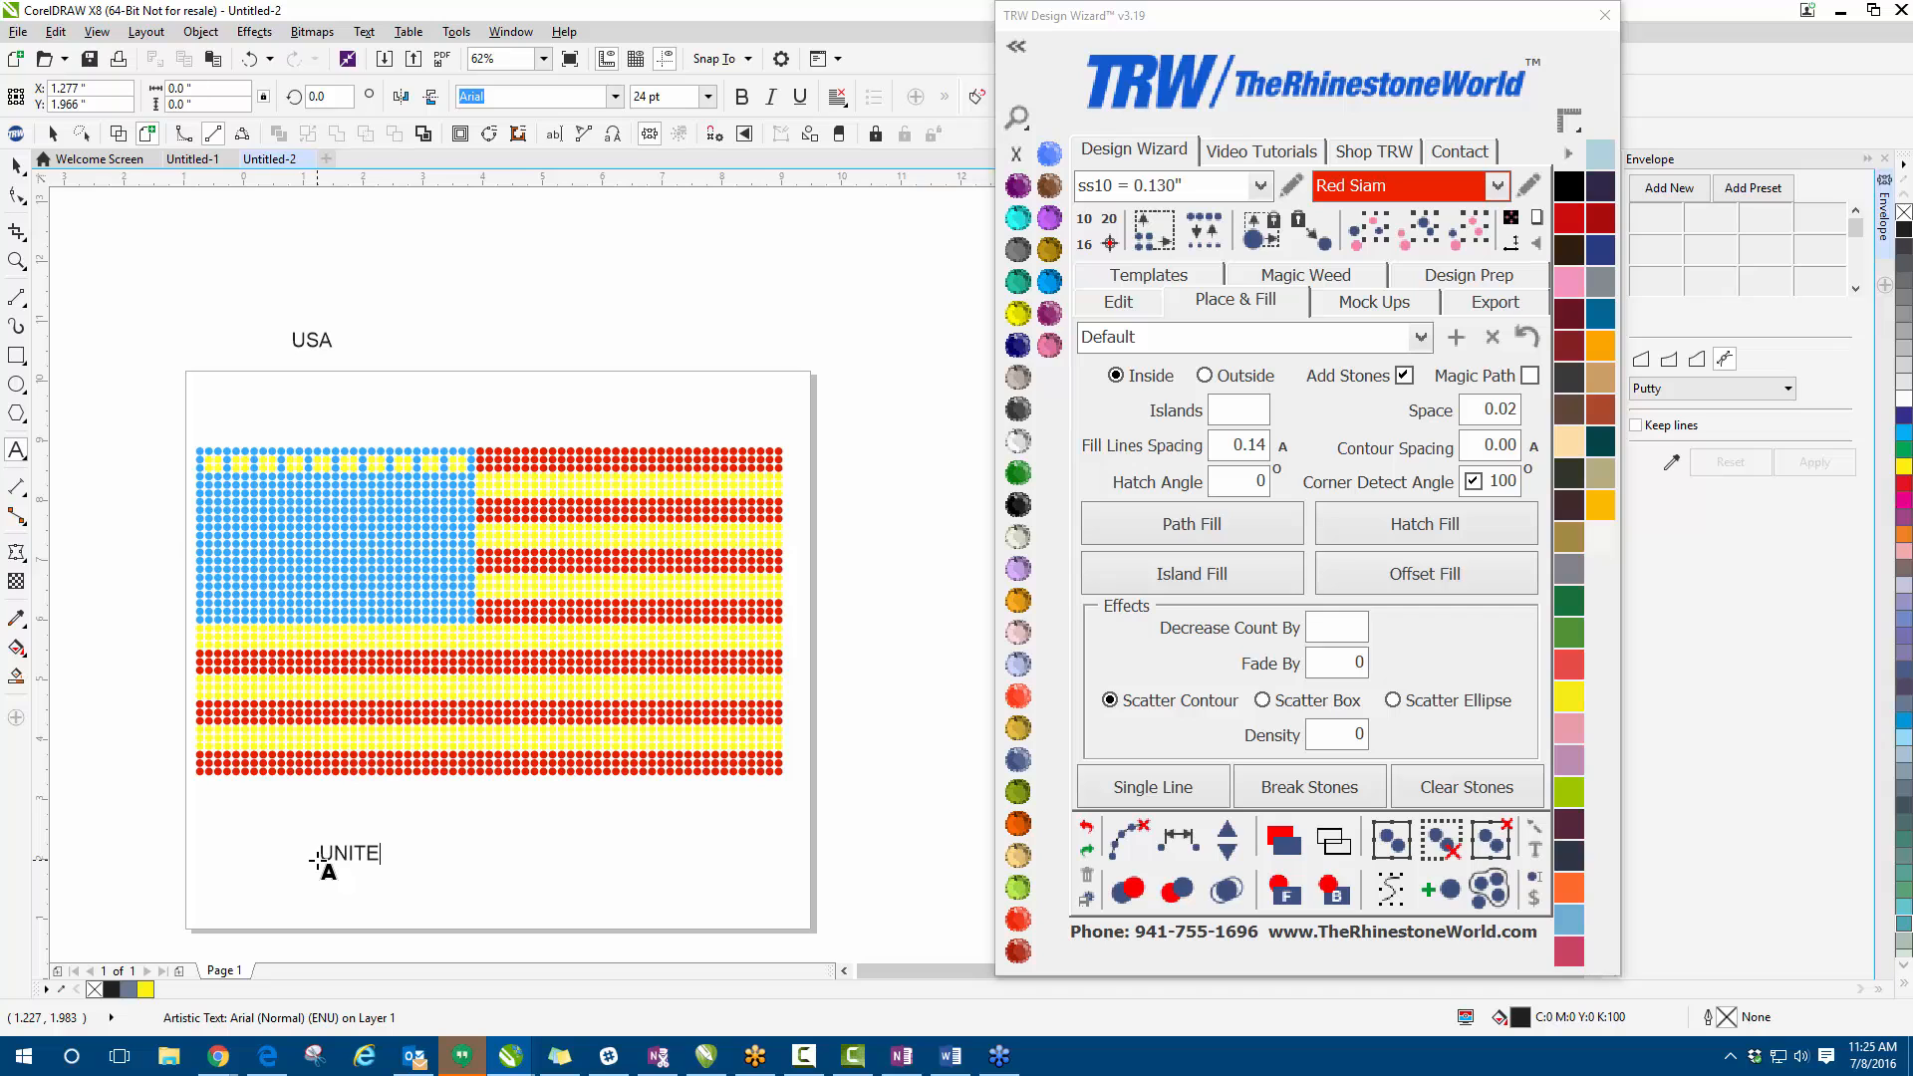
key("ctrl+space")
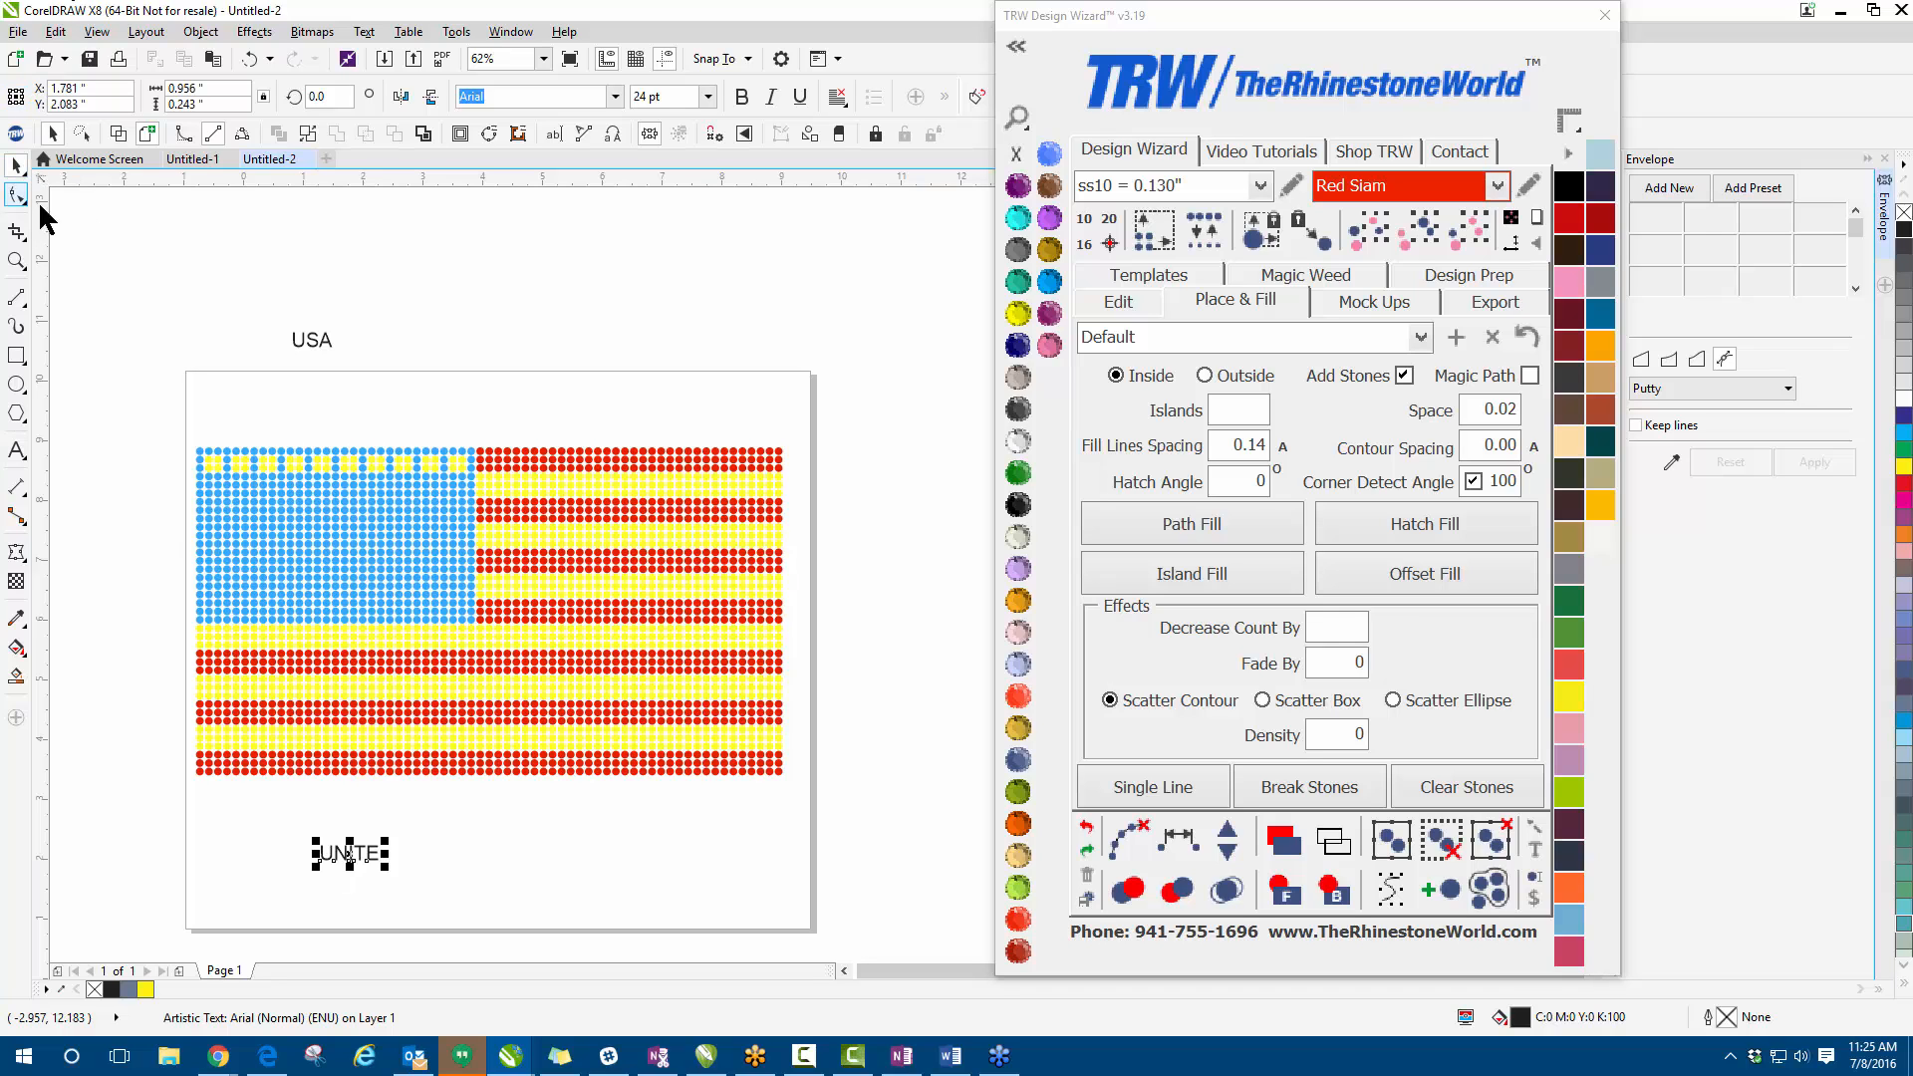
- Find the Arial fonts in the Design Wizard's font list and apply Arial Black to the USA text
left_click_drag(129, 265, 492, 380)
left_click(1015, 47)
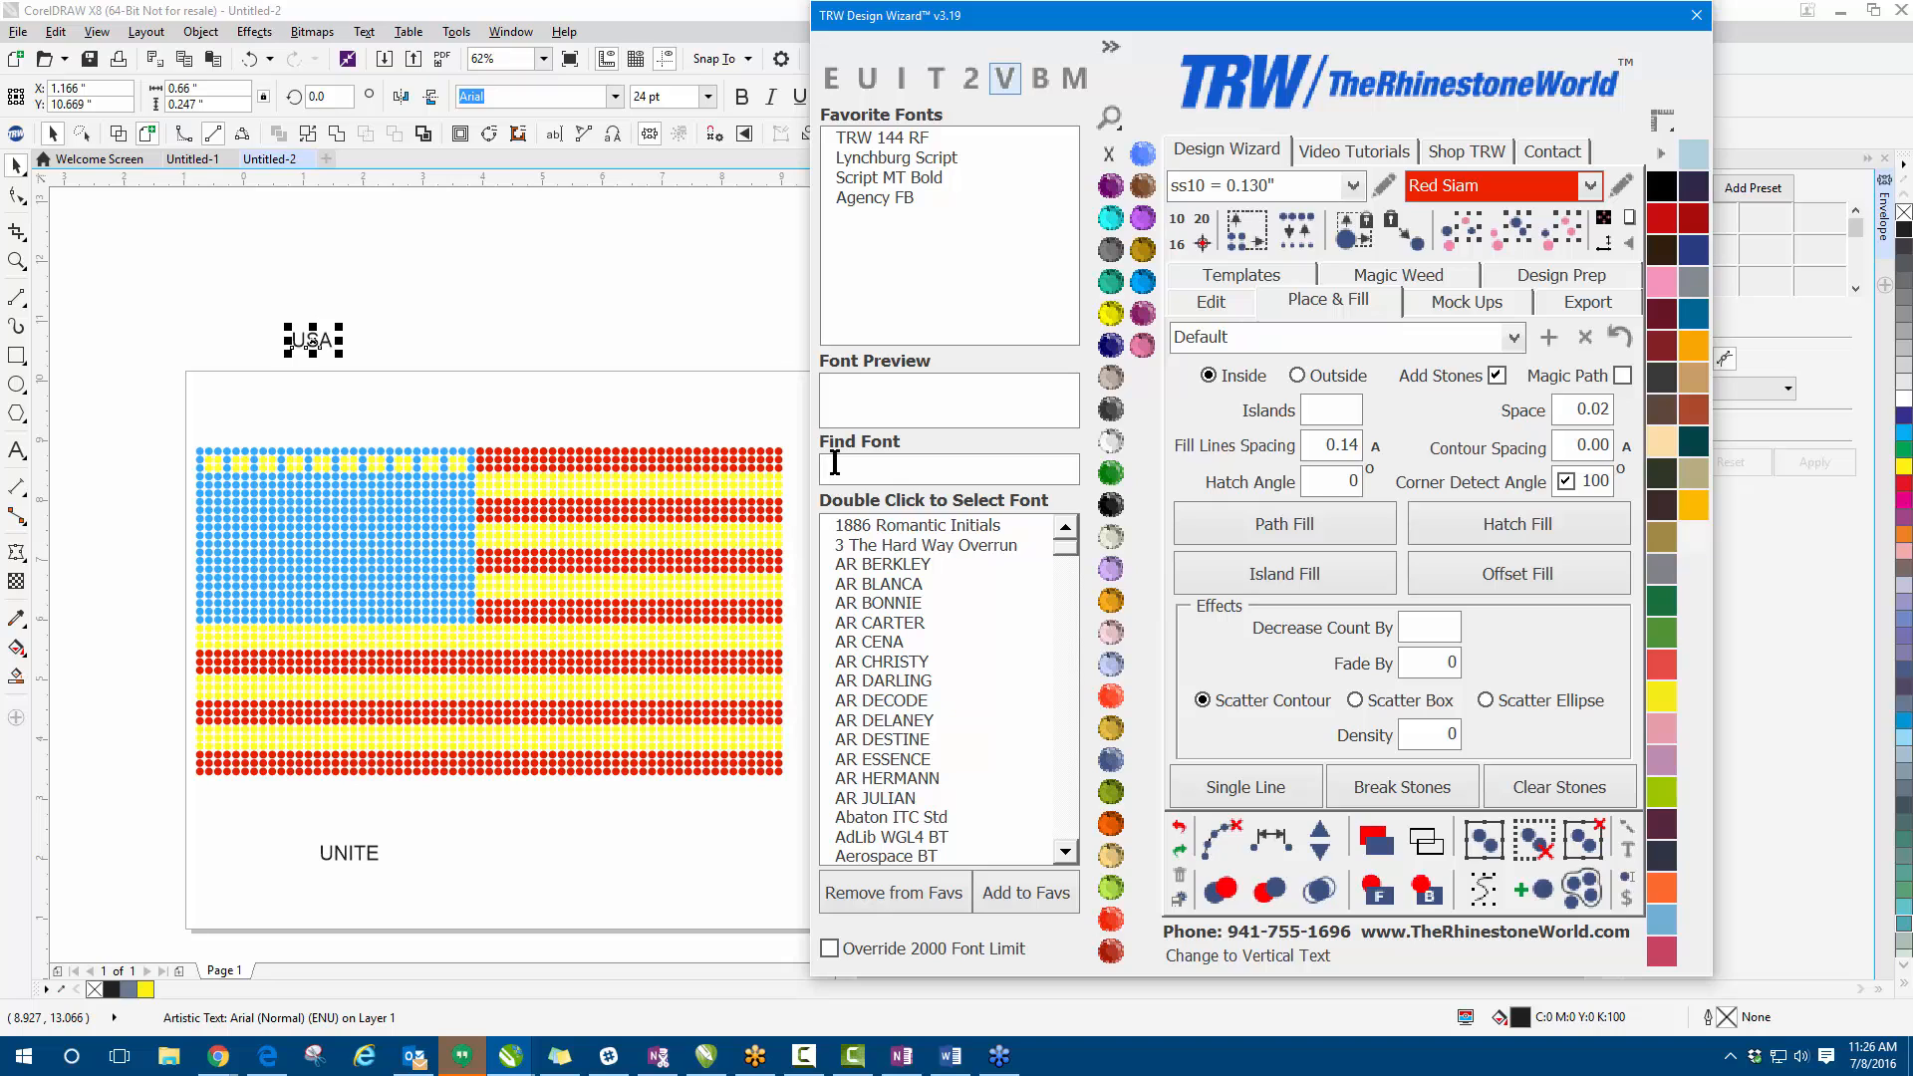
type("arial")
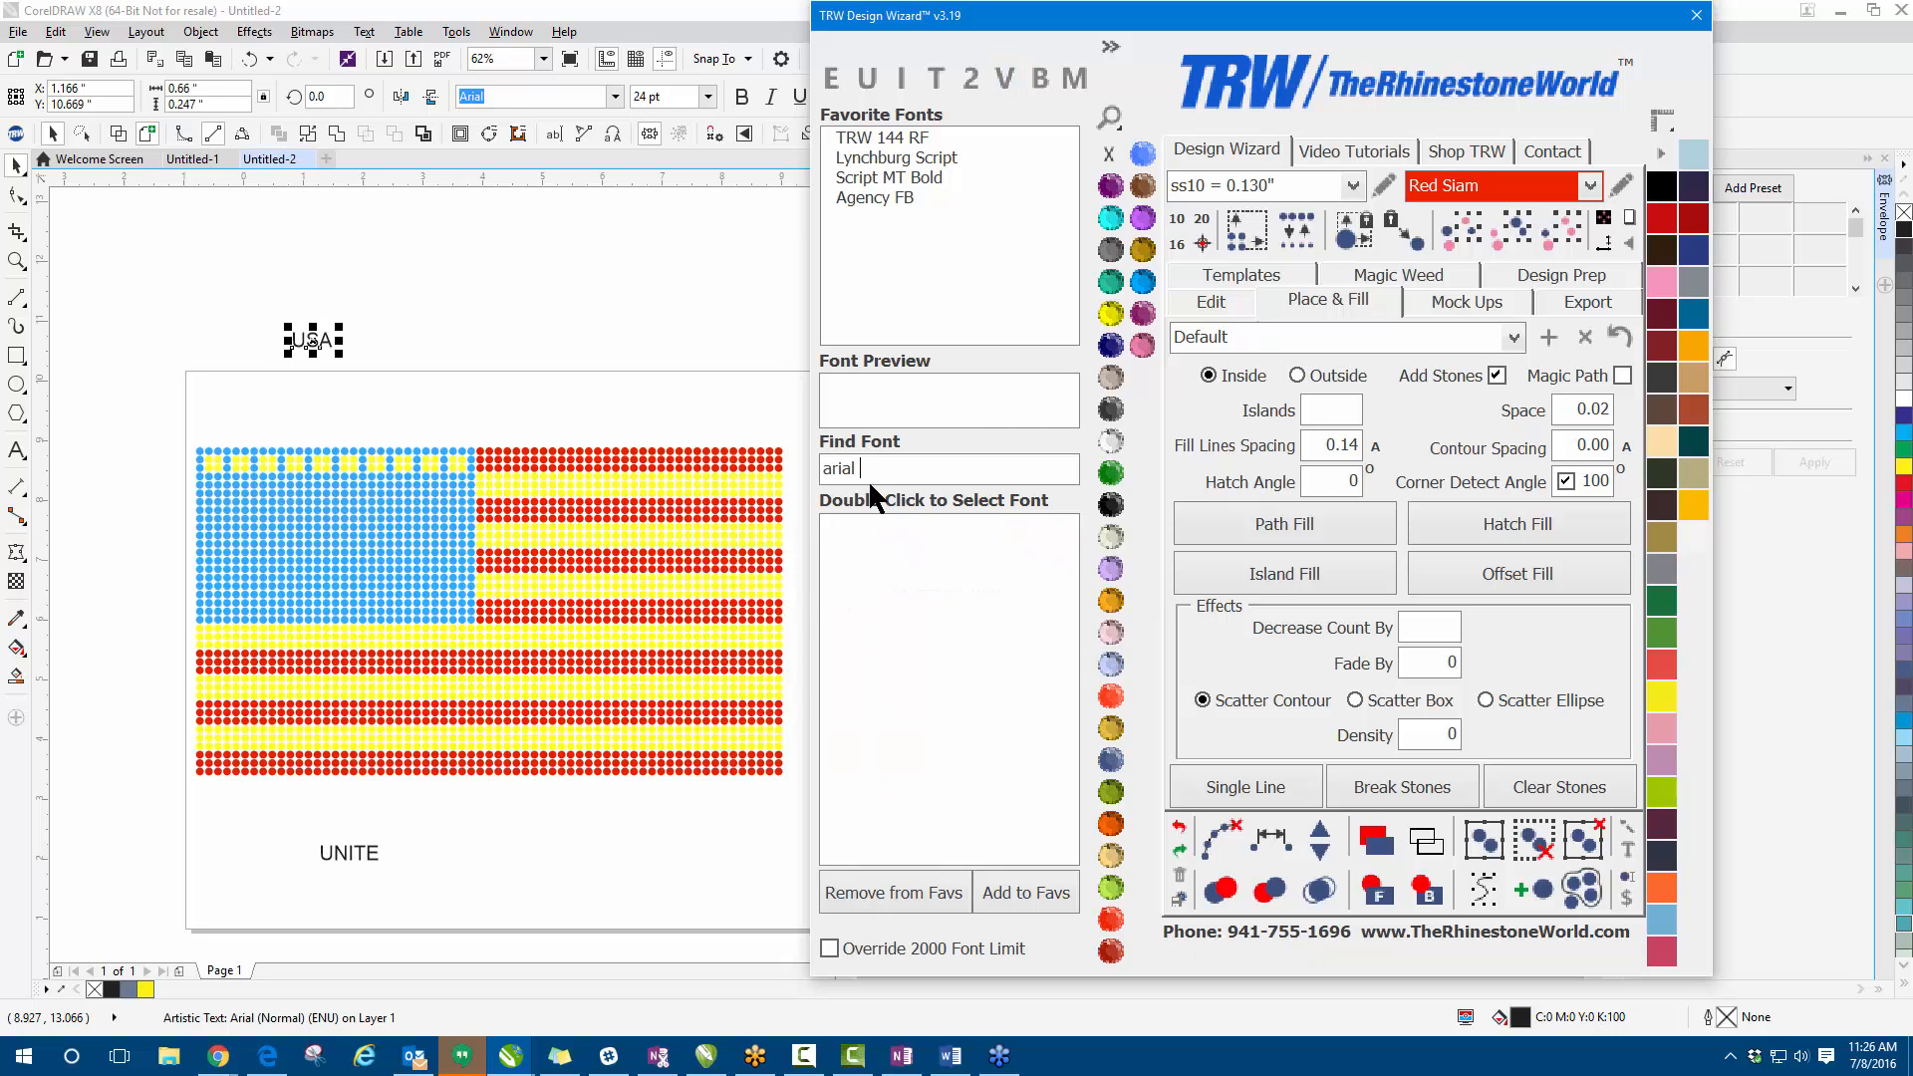
key("BackSpace")
double_click(874, 524)
- Align the USA text with the flag's left edge and enlarge it to about 9.61 in wide, spanning the flag
left_click_drag(348, 357, 473, 396)
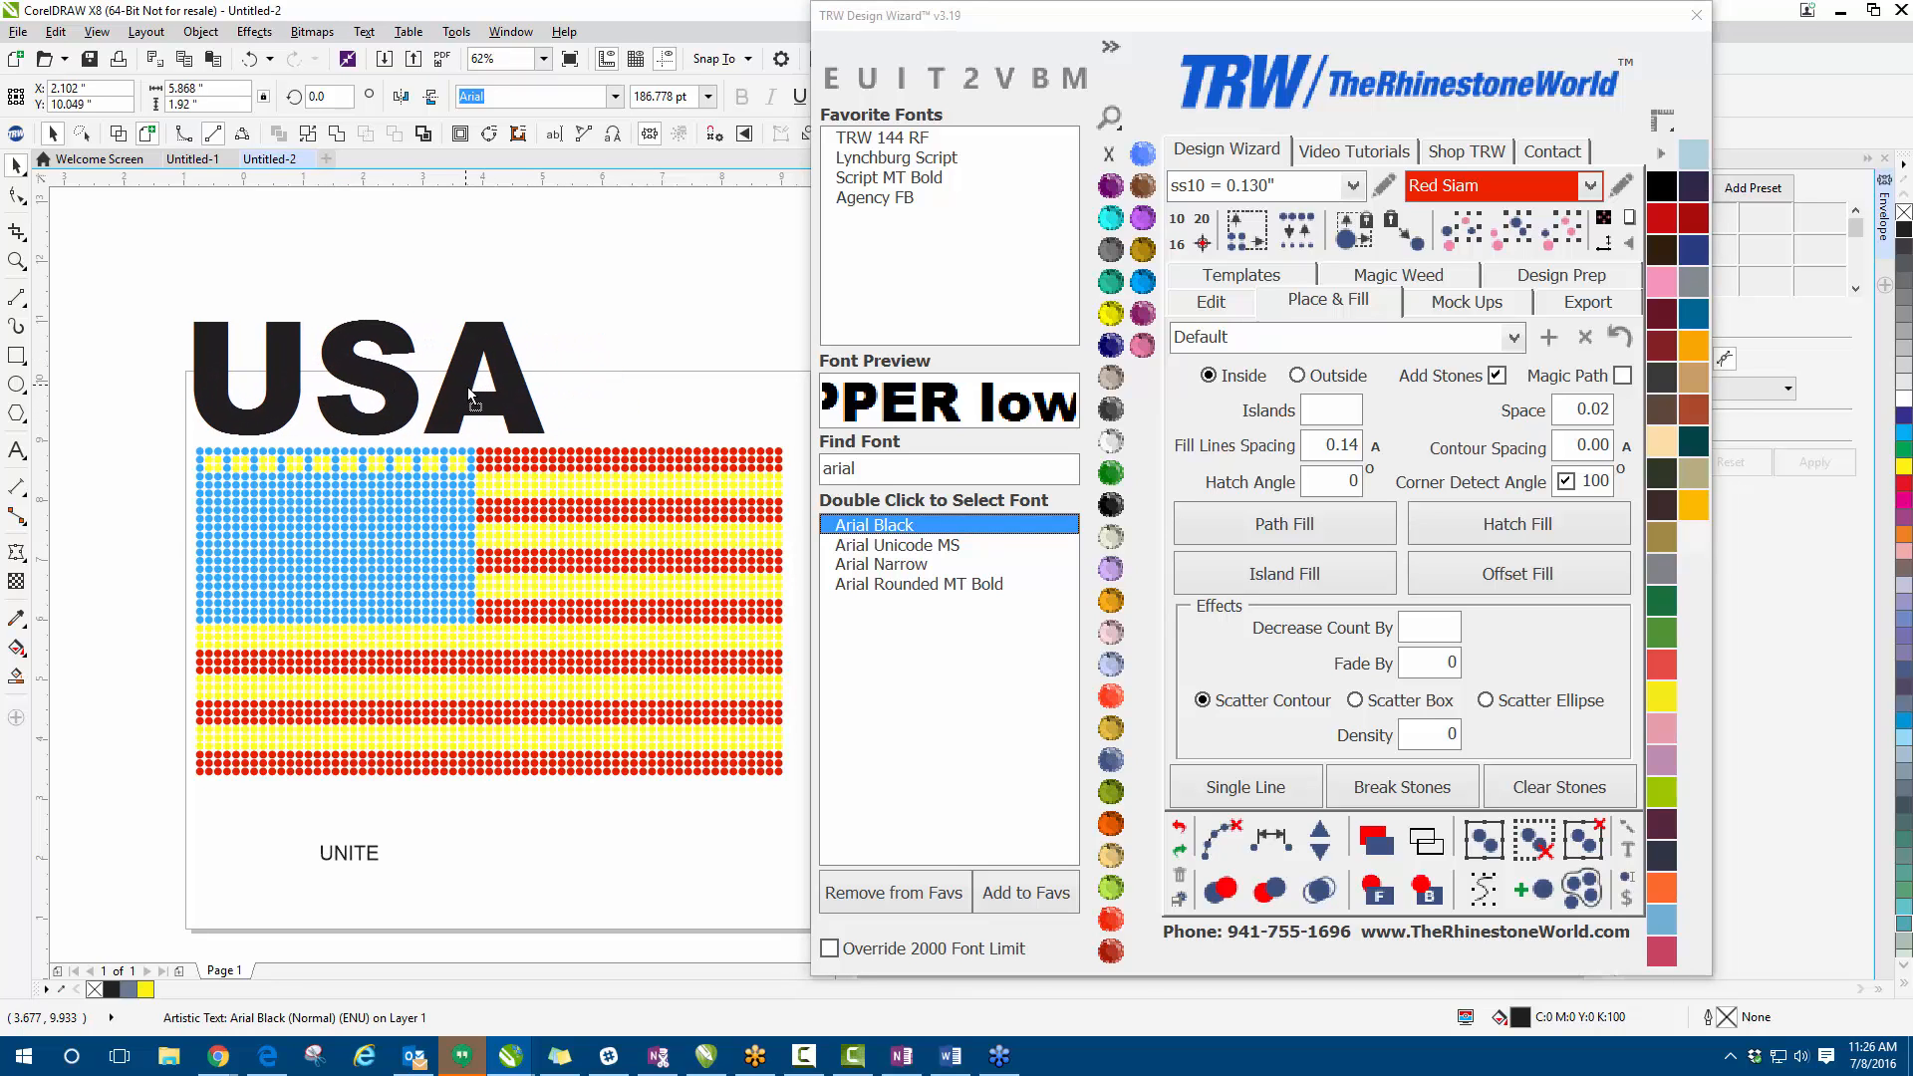
left_click_drag(550, 317, 778, 247)
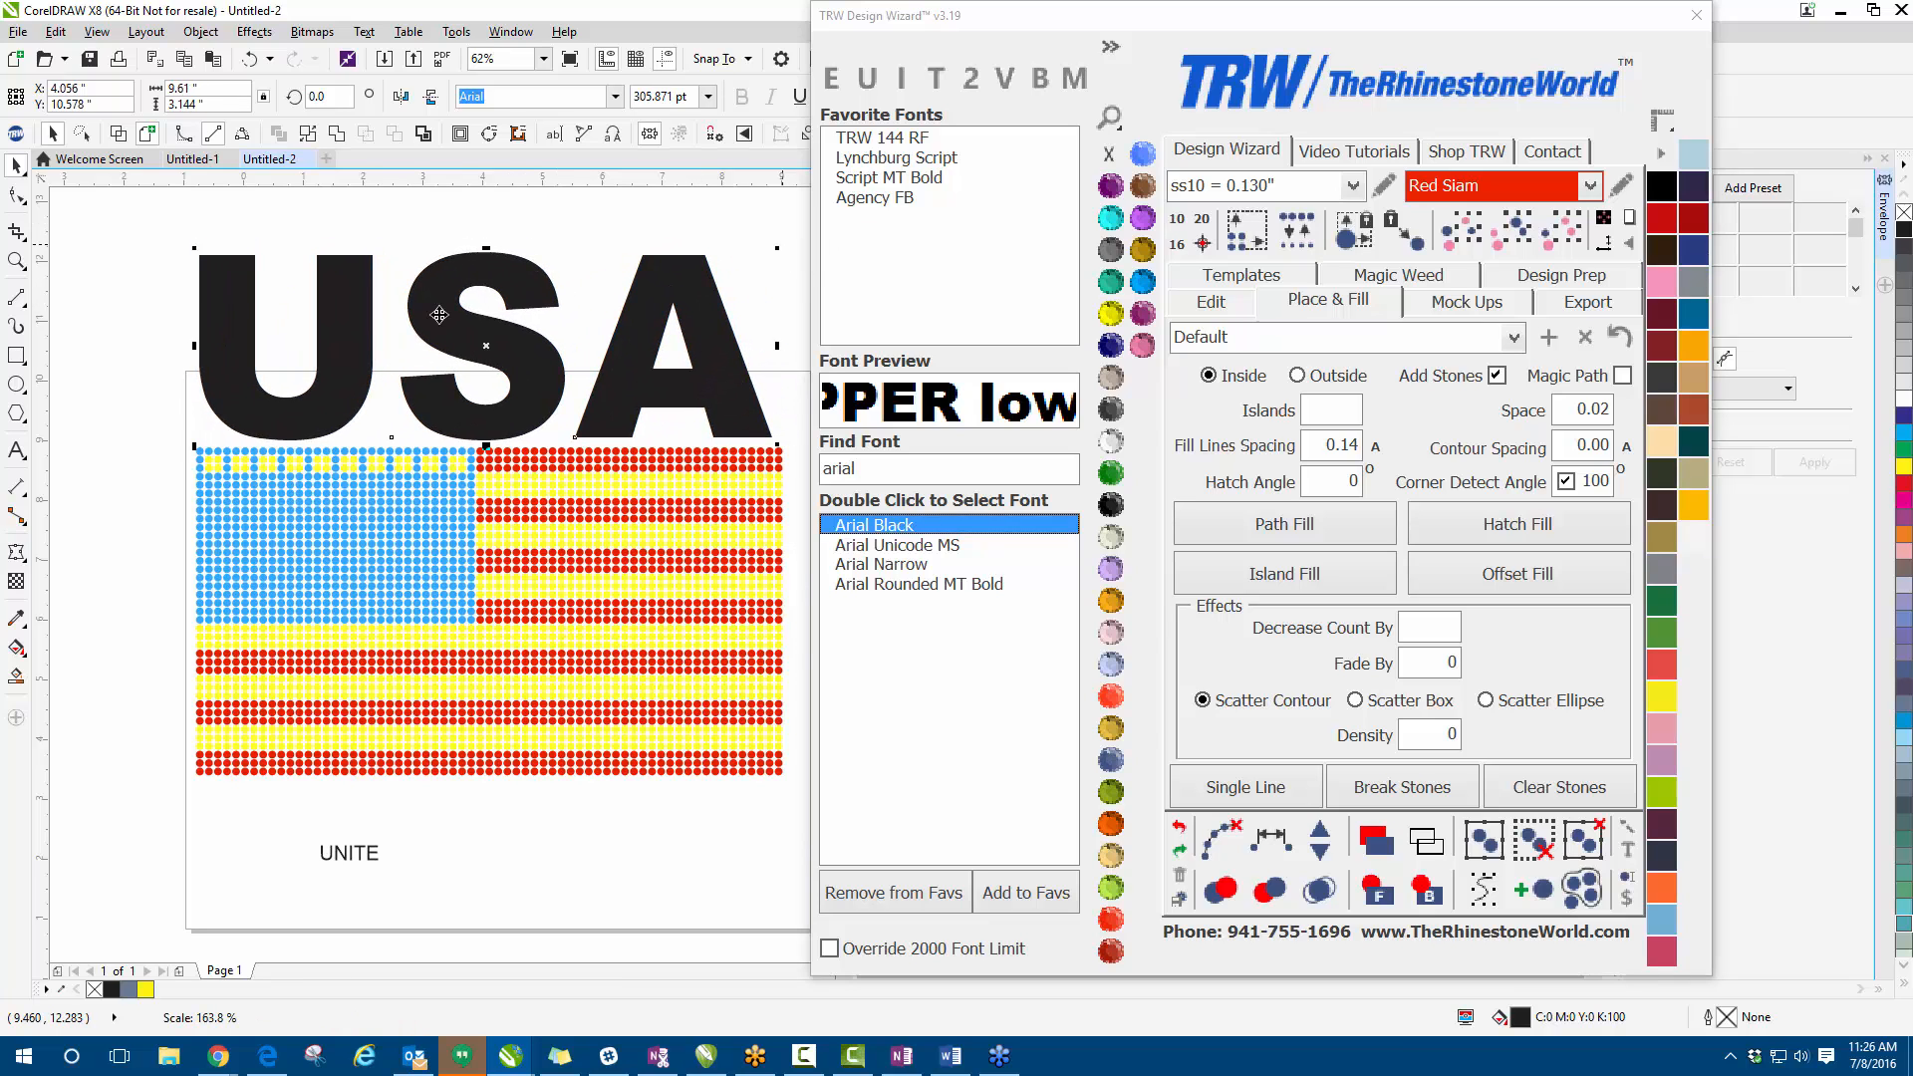
scroll(200, 365, "down", 2)
left_click_drag(120, 286, 548, 571)
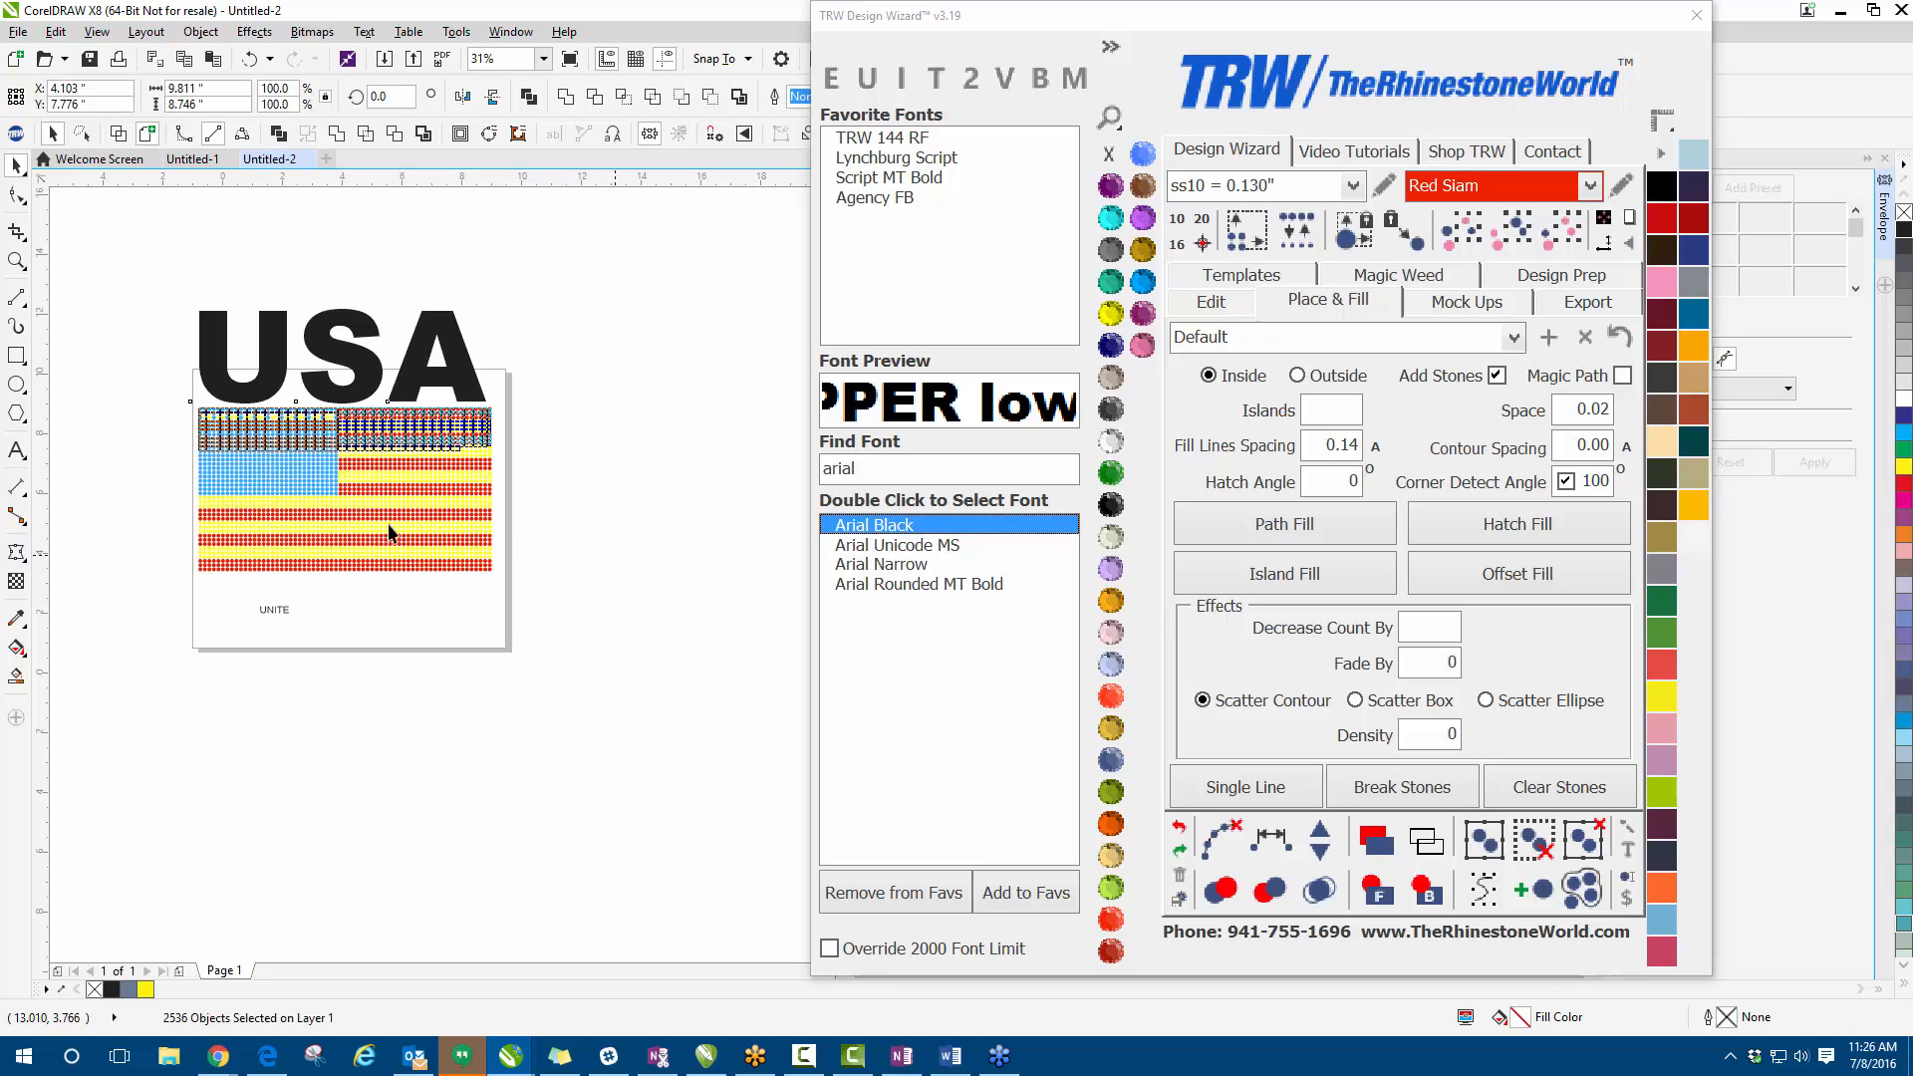
key("Escape")
scroll(331, 343, "up", 2)
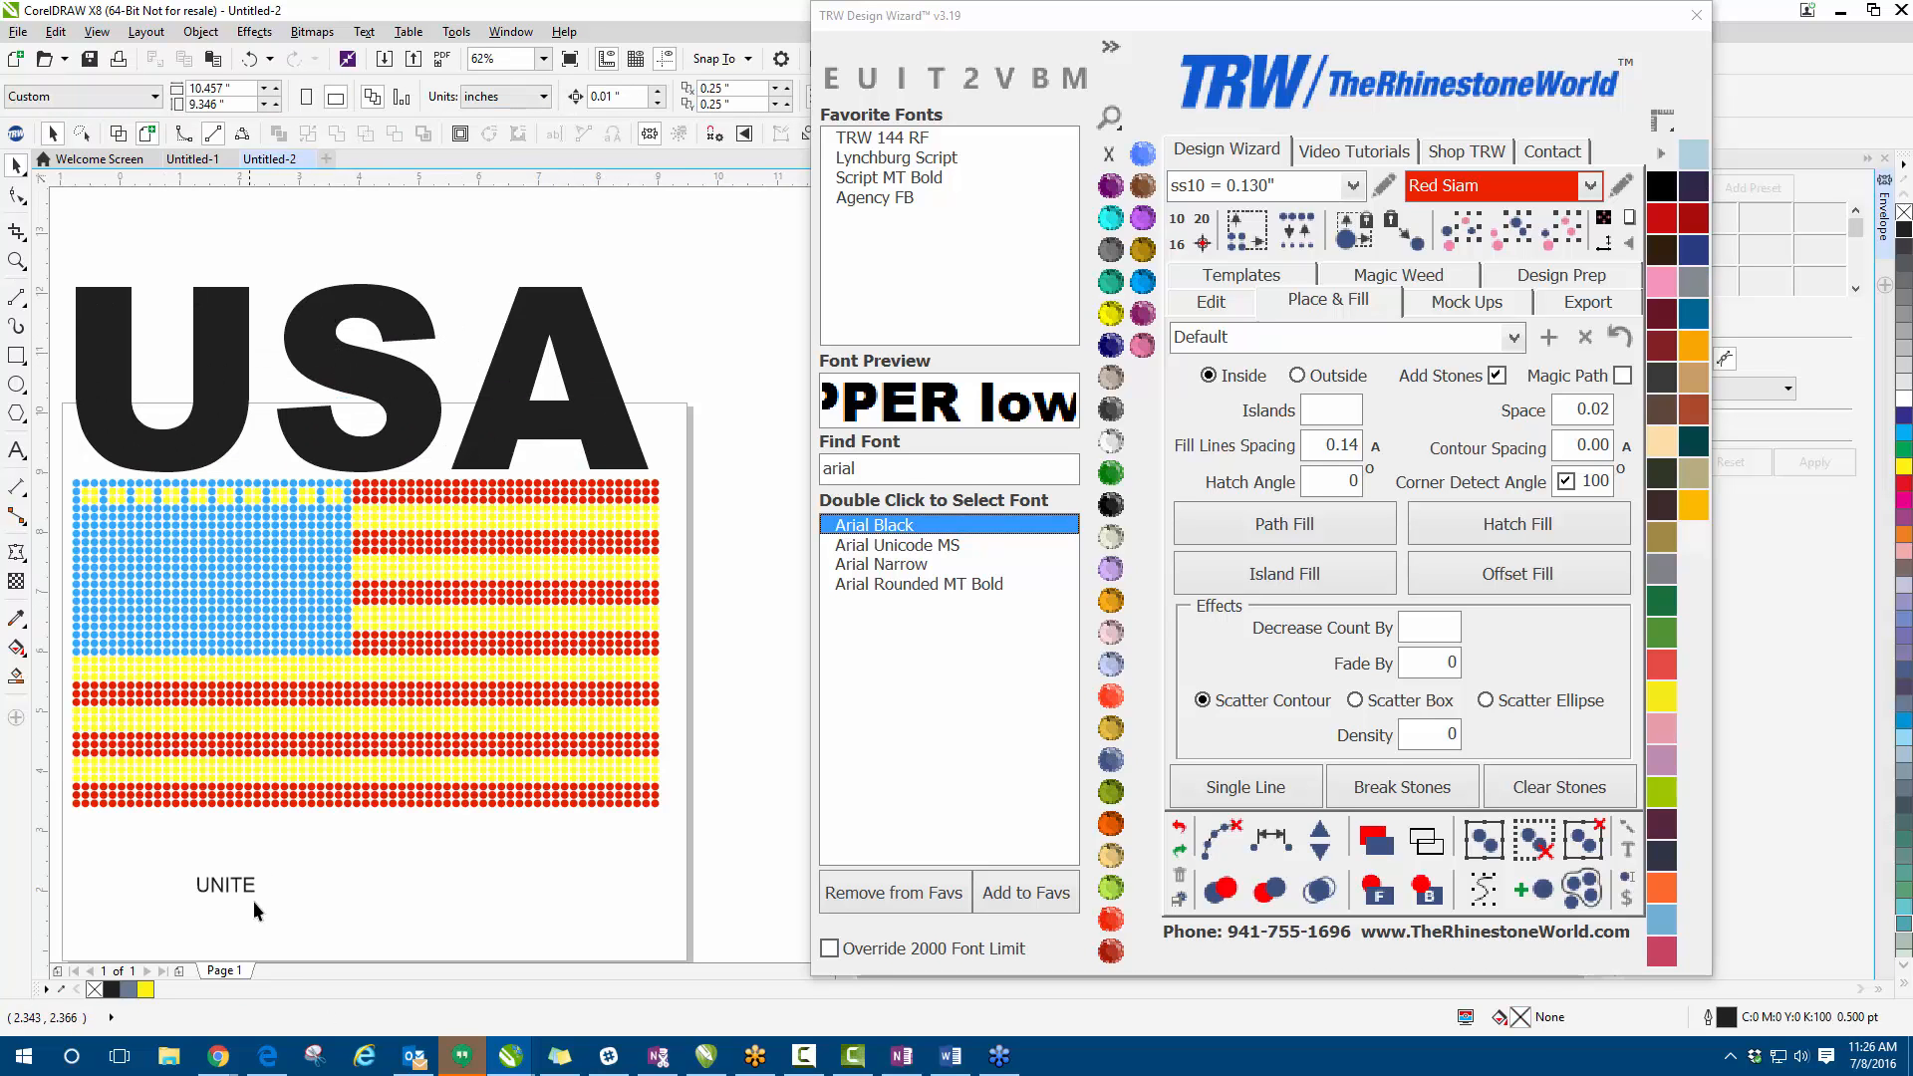
- Shrink the USA text to about 3.39 in wide above the flag and delete the small UNITE text below it
left_click_drag(239, 886, 116, 815)
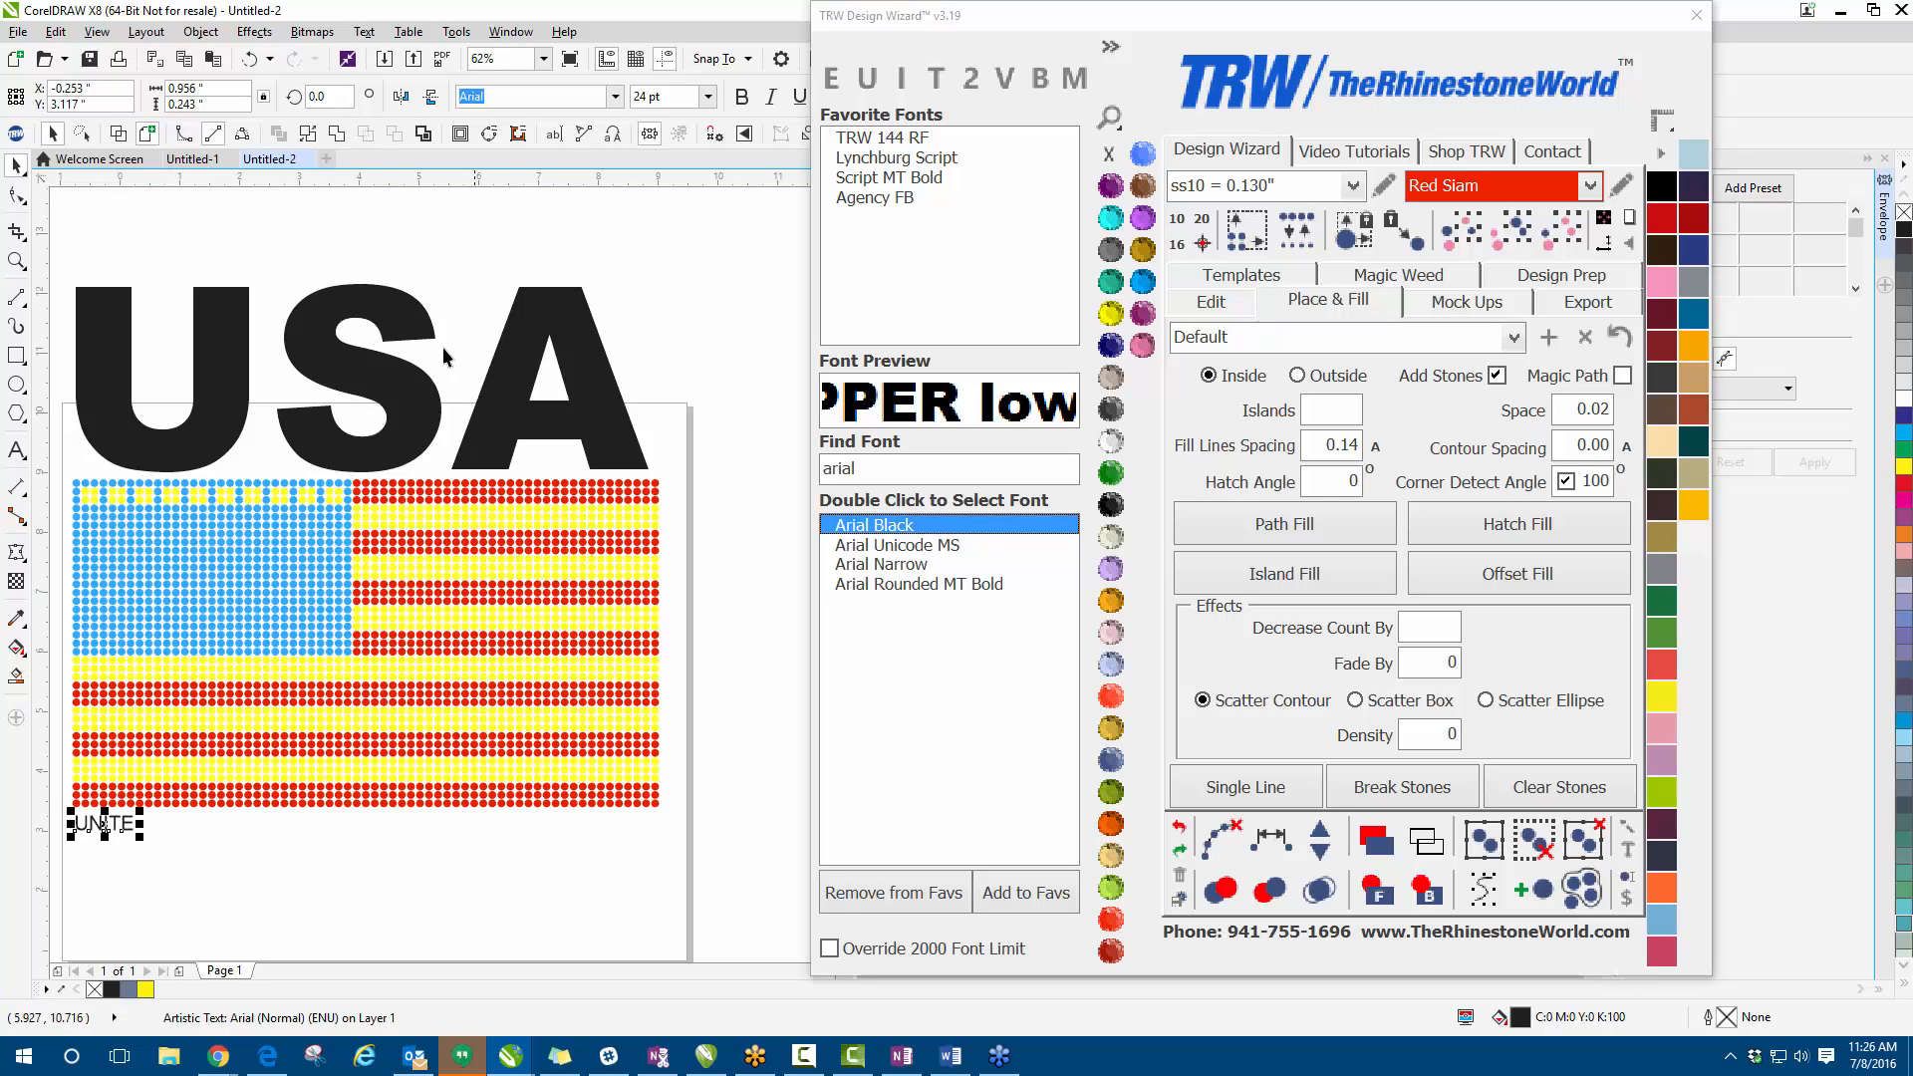
left_click(330, 352)
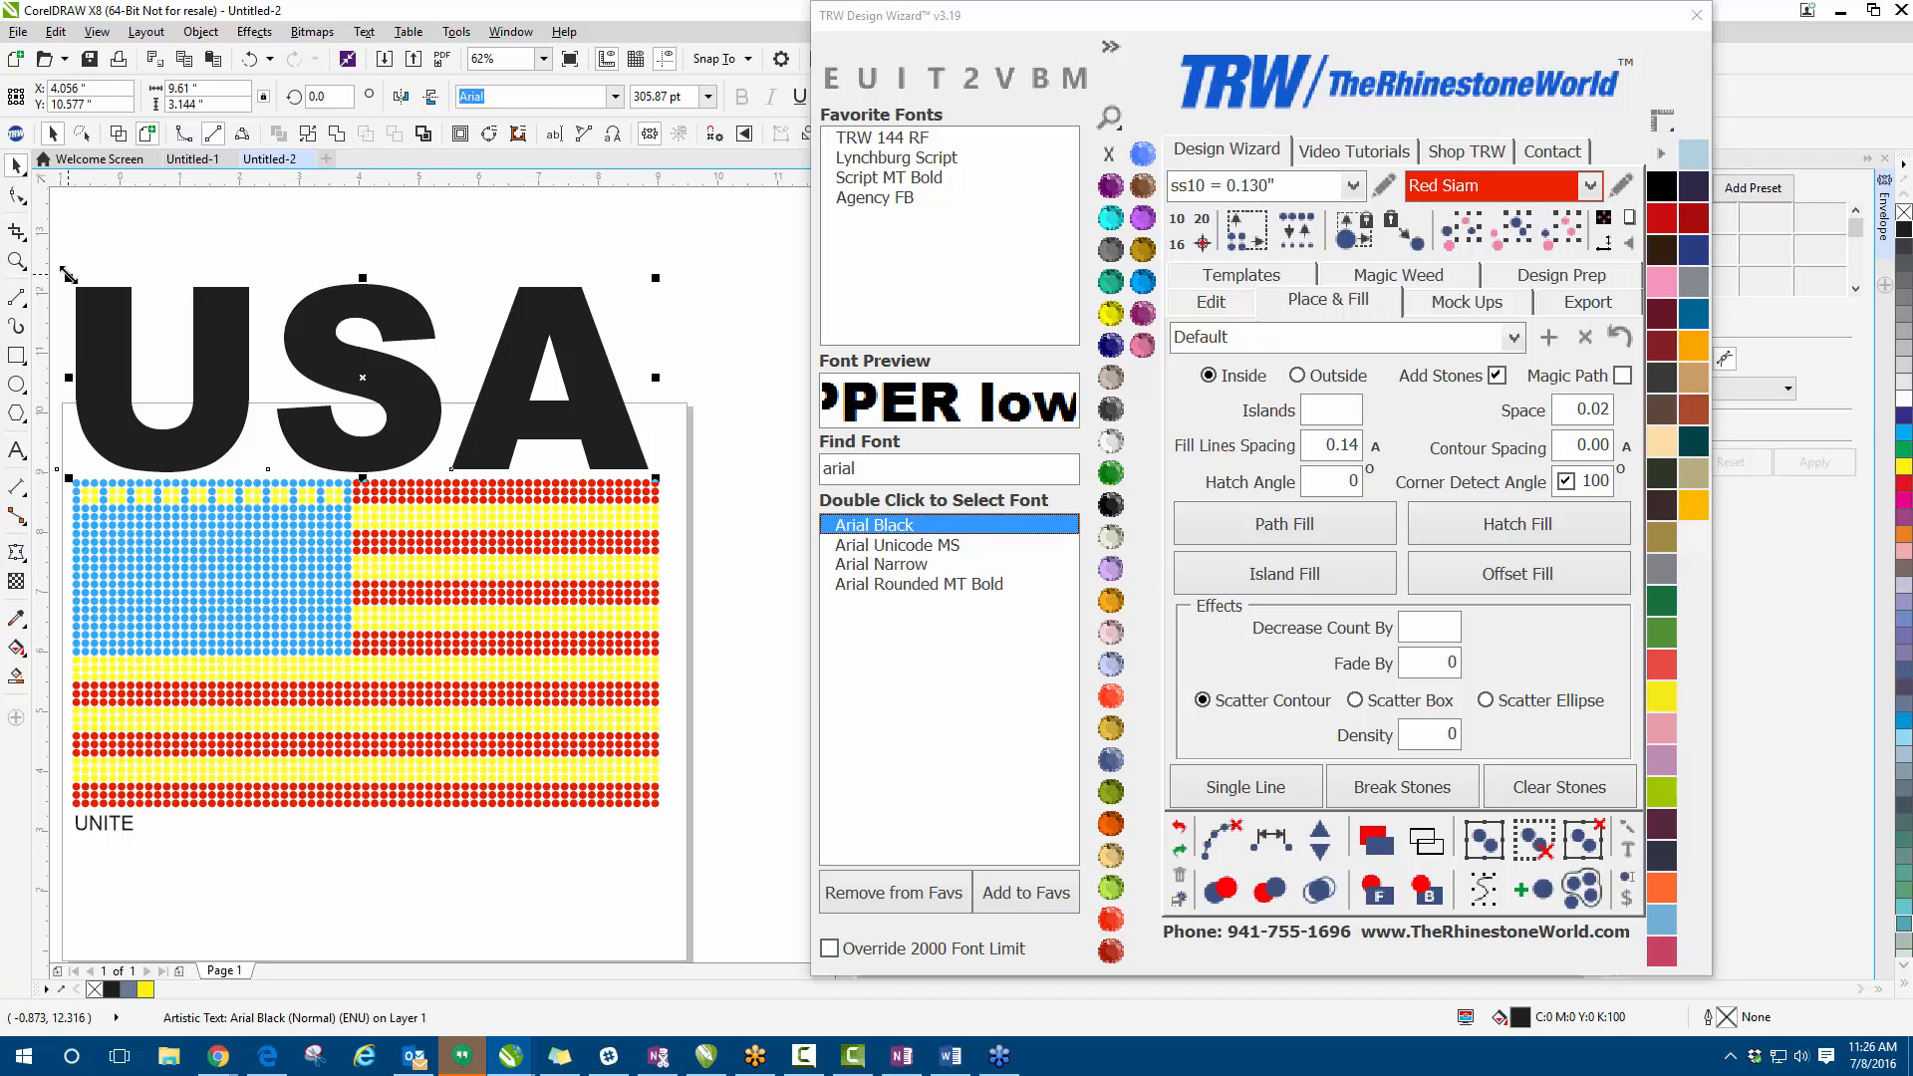
left_click_drag(72, 273, 376, 451)
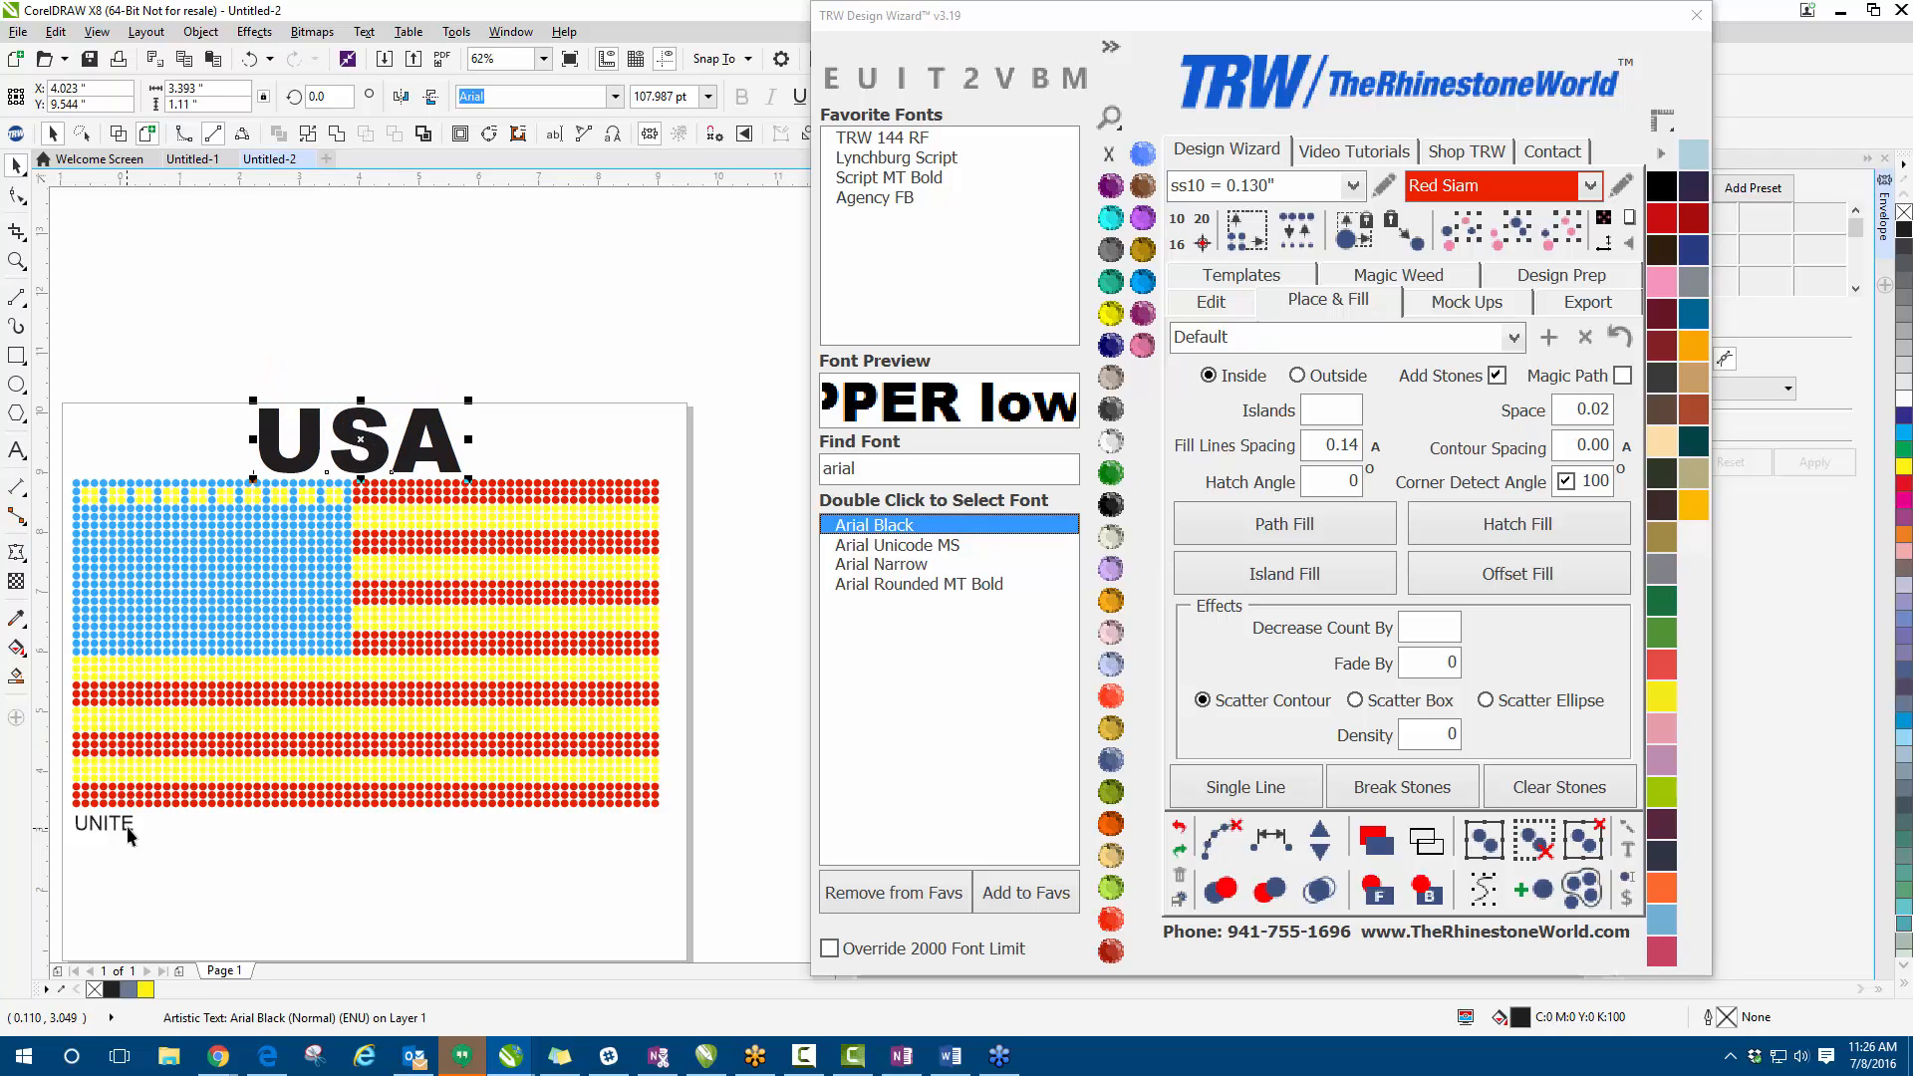
left_click_drag(129, 835, 384, 837)
key("Delete")
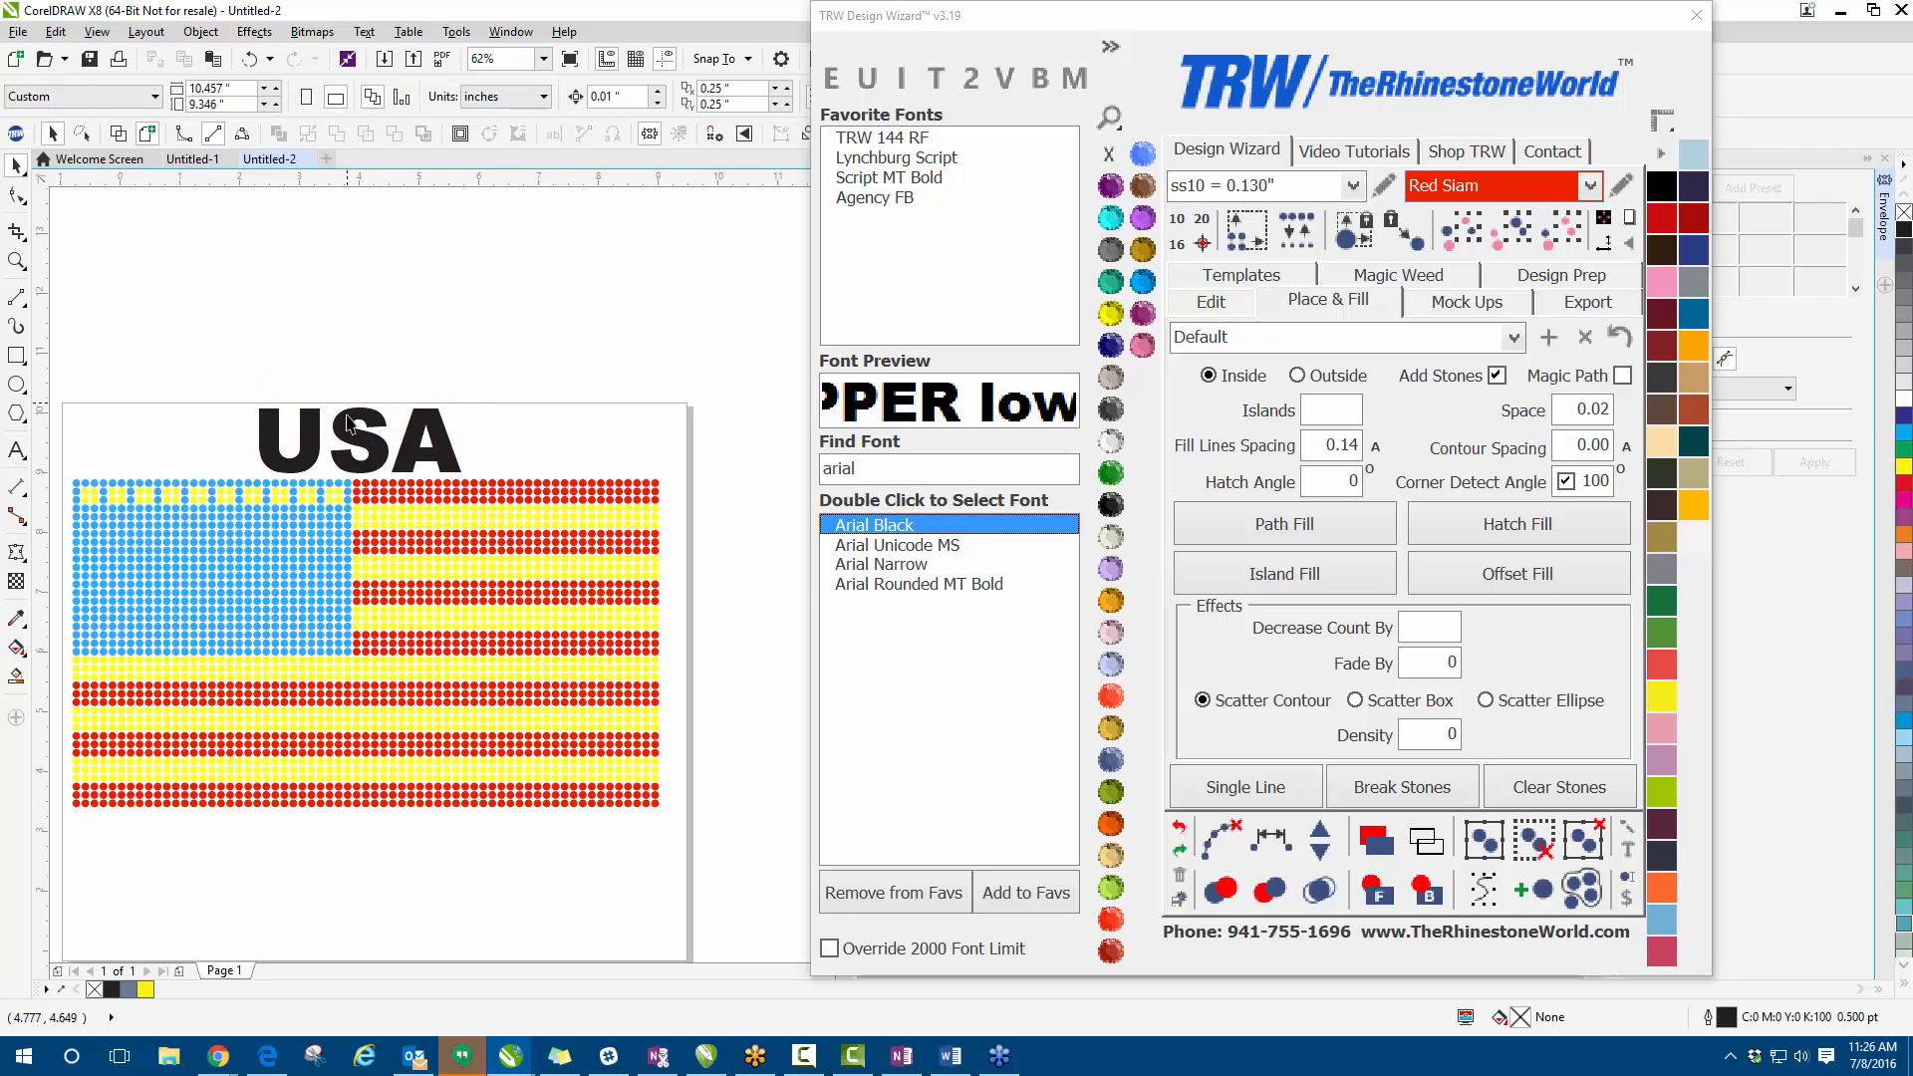
- Place the USA text above the blue block, aligned with its left edge, and enlarge it to about 4.55 in wide, matching the block
left_click(351, 421)
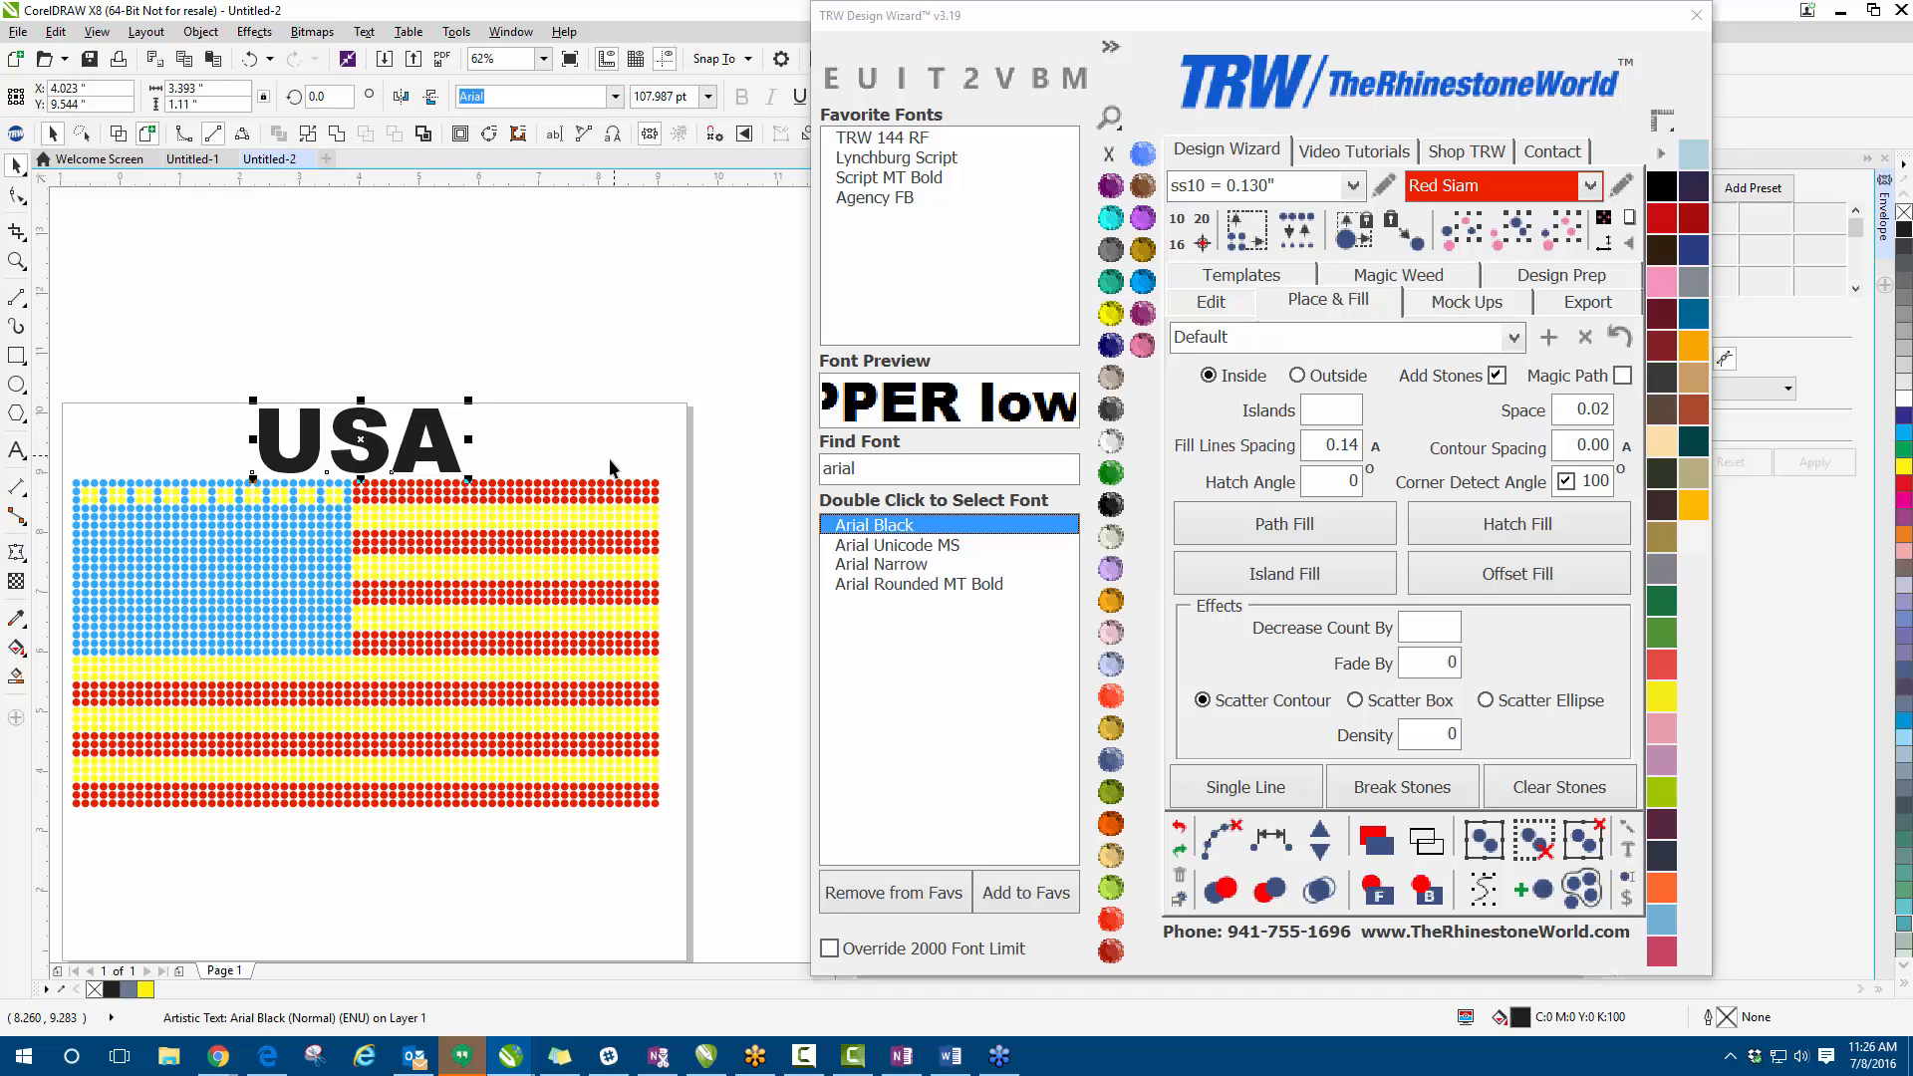
scroll(458, 527, "down", 1)
scroll(430, 512, "up", 1)
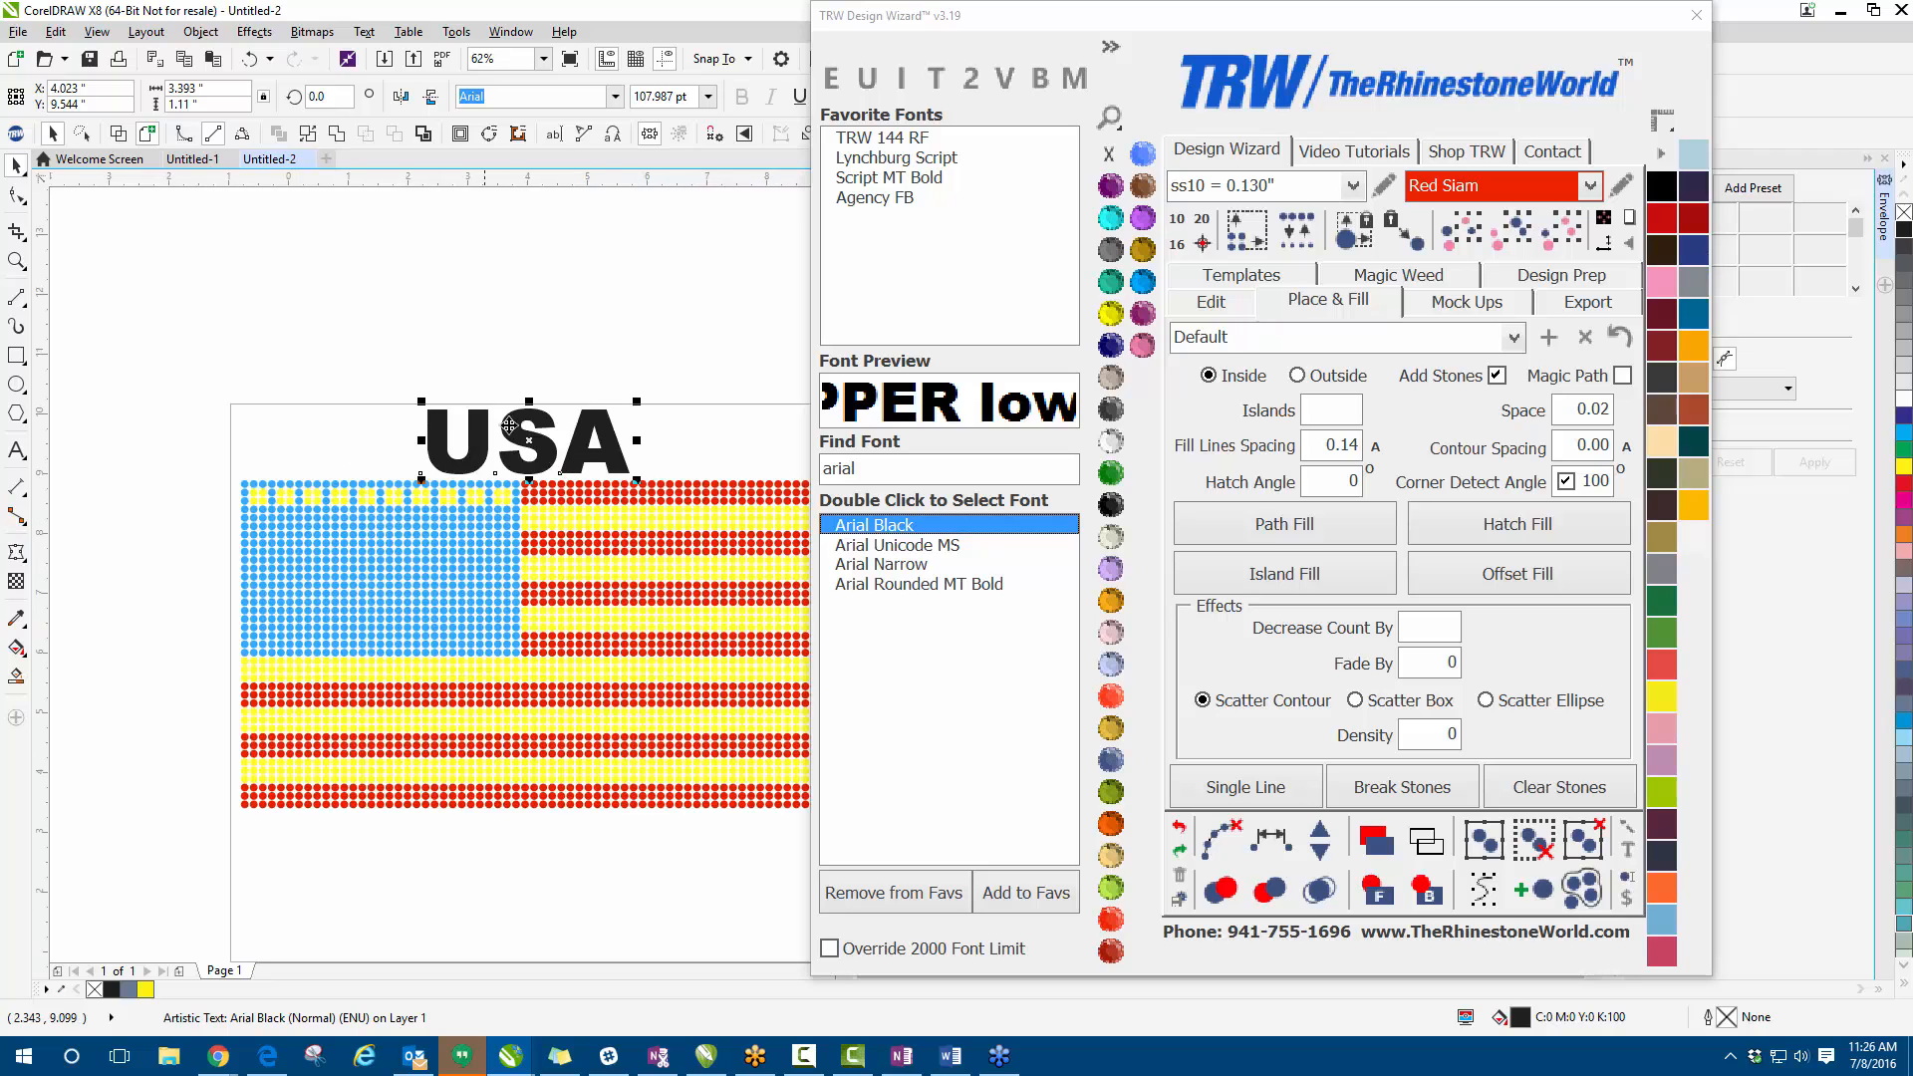
left_click_drag(430, 512, 375, 549)
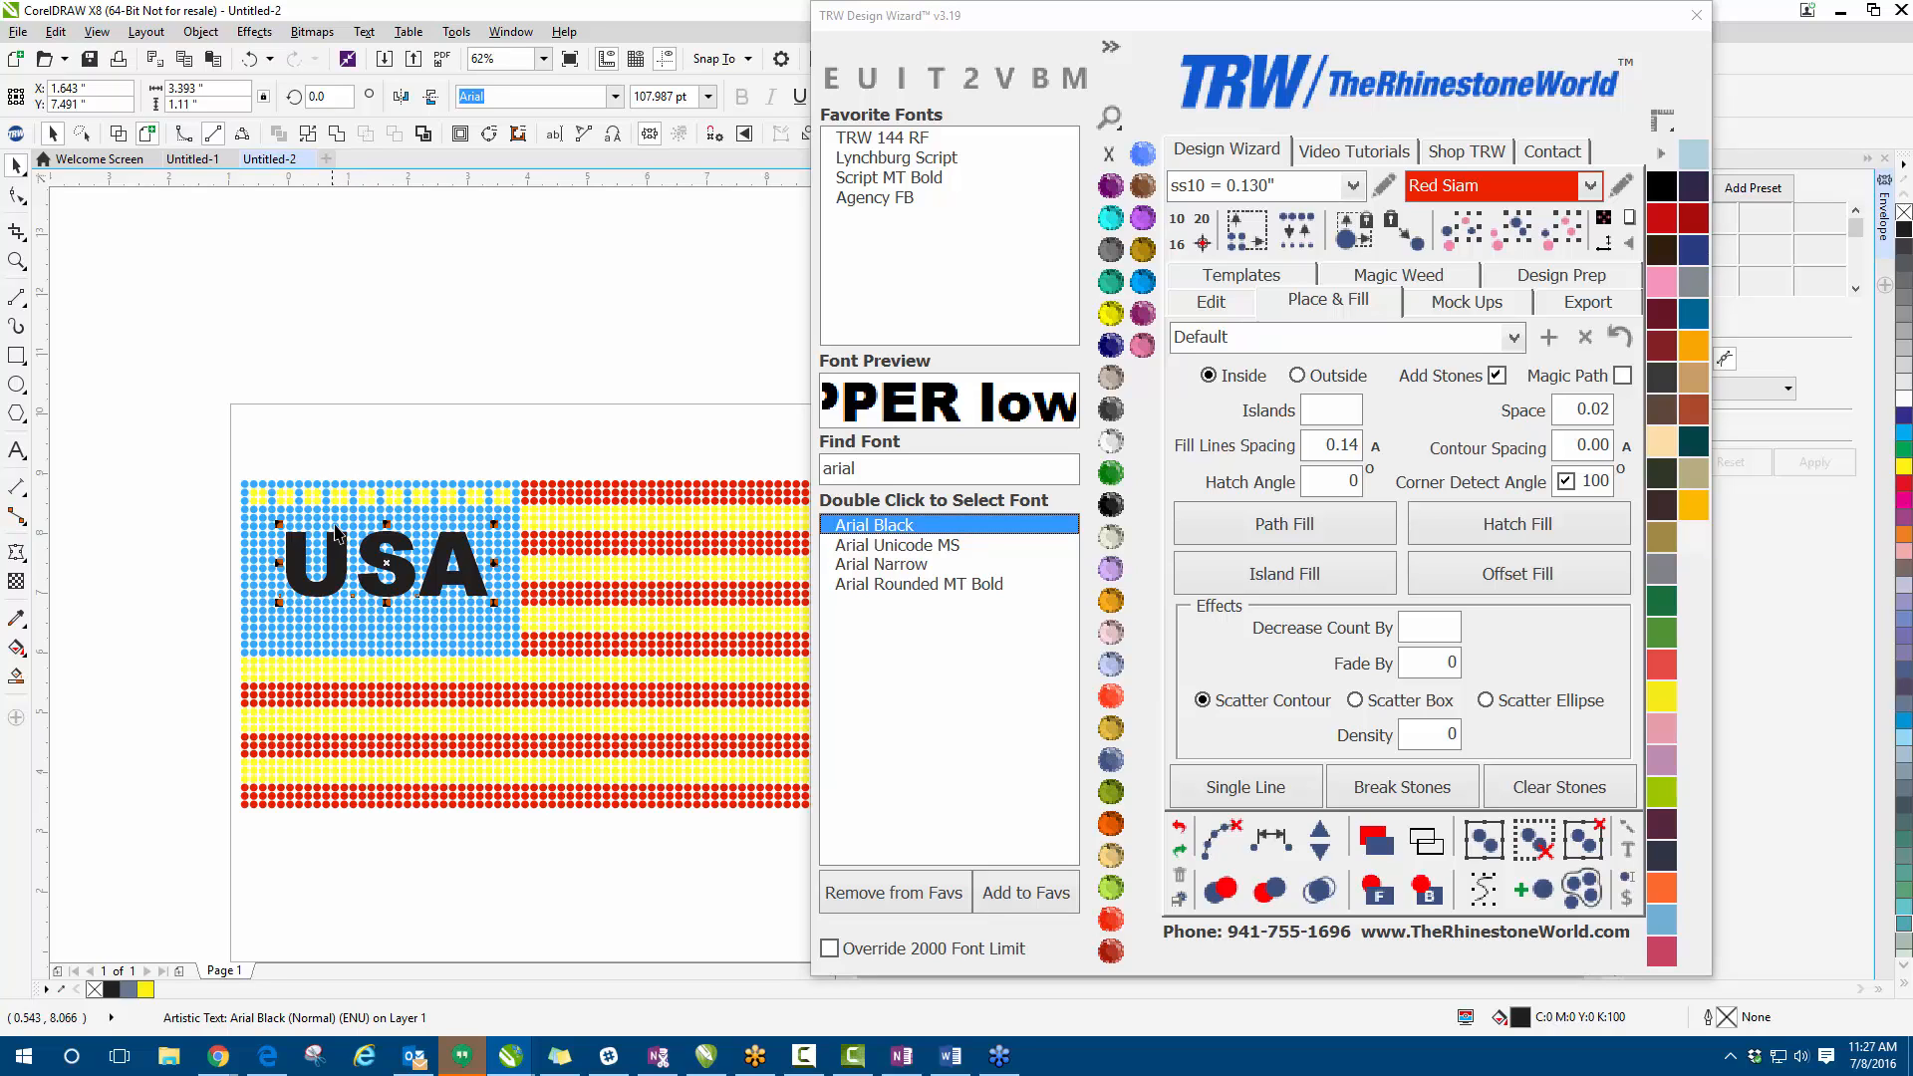
left_click_drag(394, 558, 349, 454)
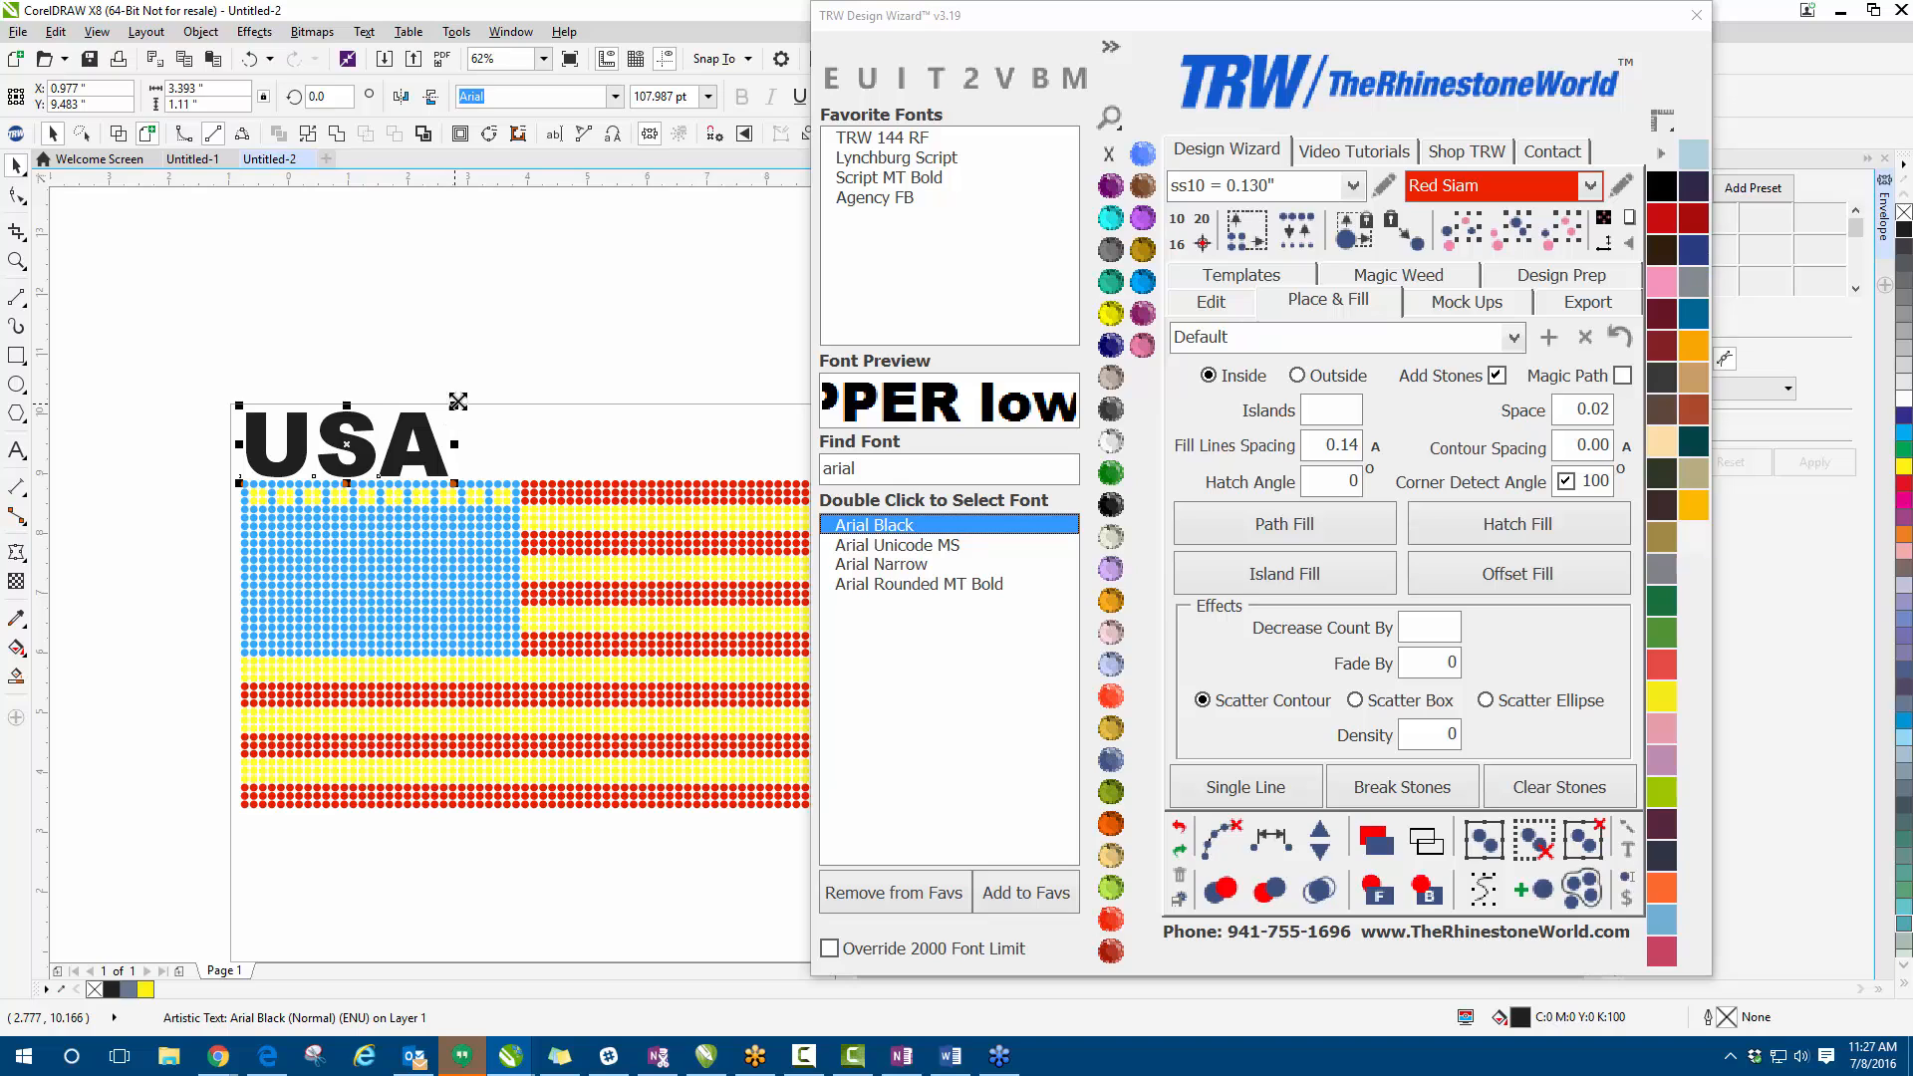
left_click_drag(453, 402, 527, 381)
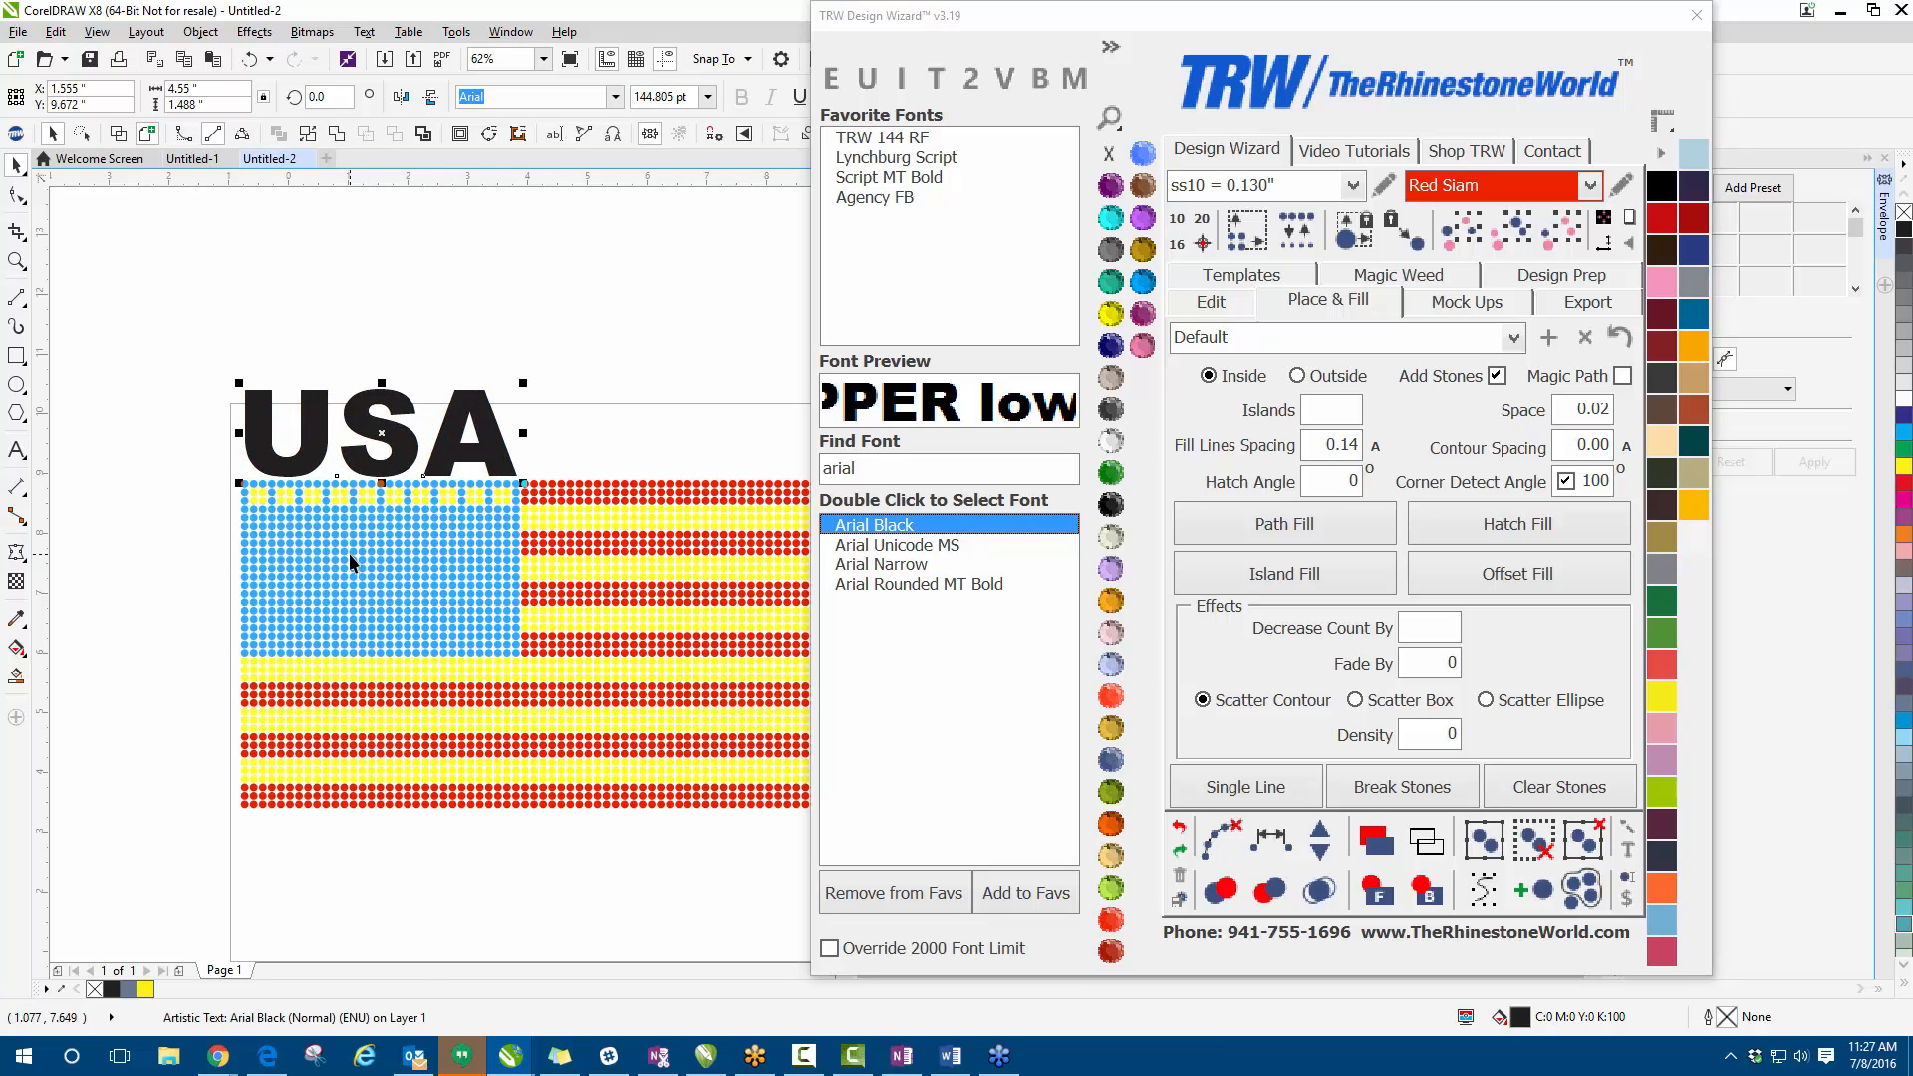
- Duplicate the USA text below the flag's lower stripes and change the copy to read UNITED in uppercase
scroll(377, 423, "up", 1)
scroll(377, 423, "down", 1)
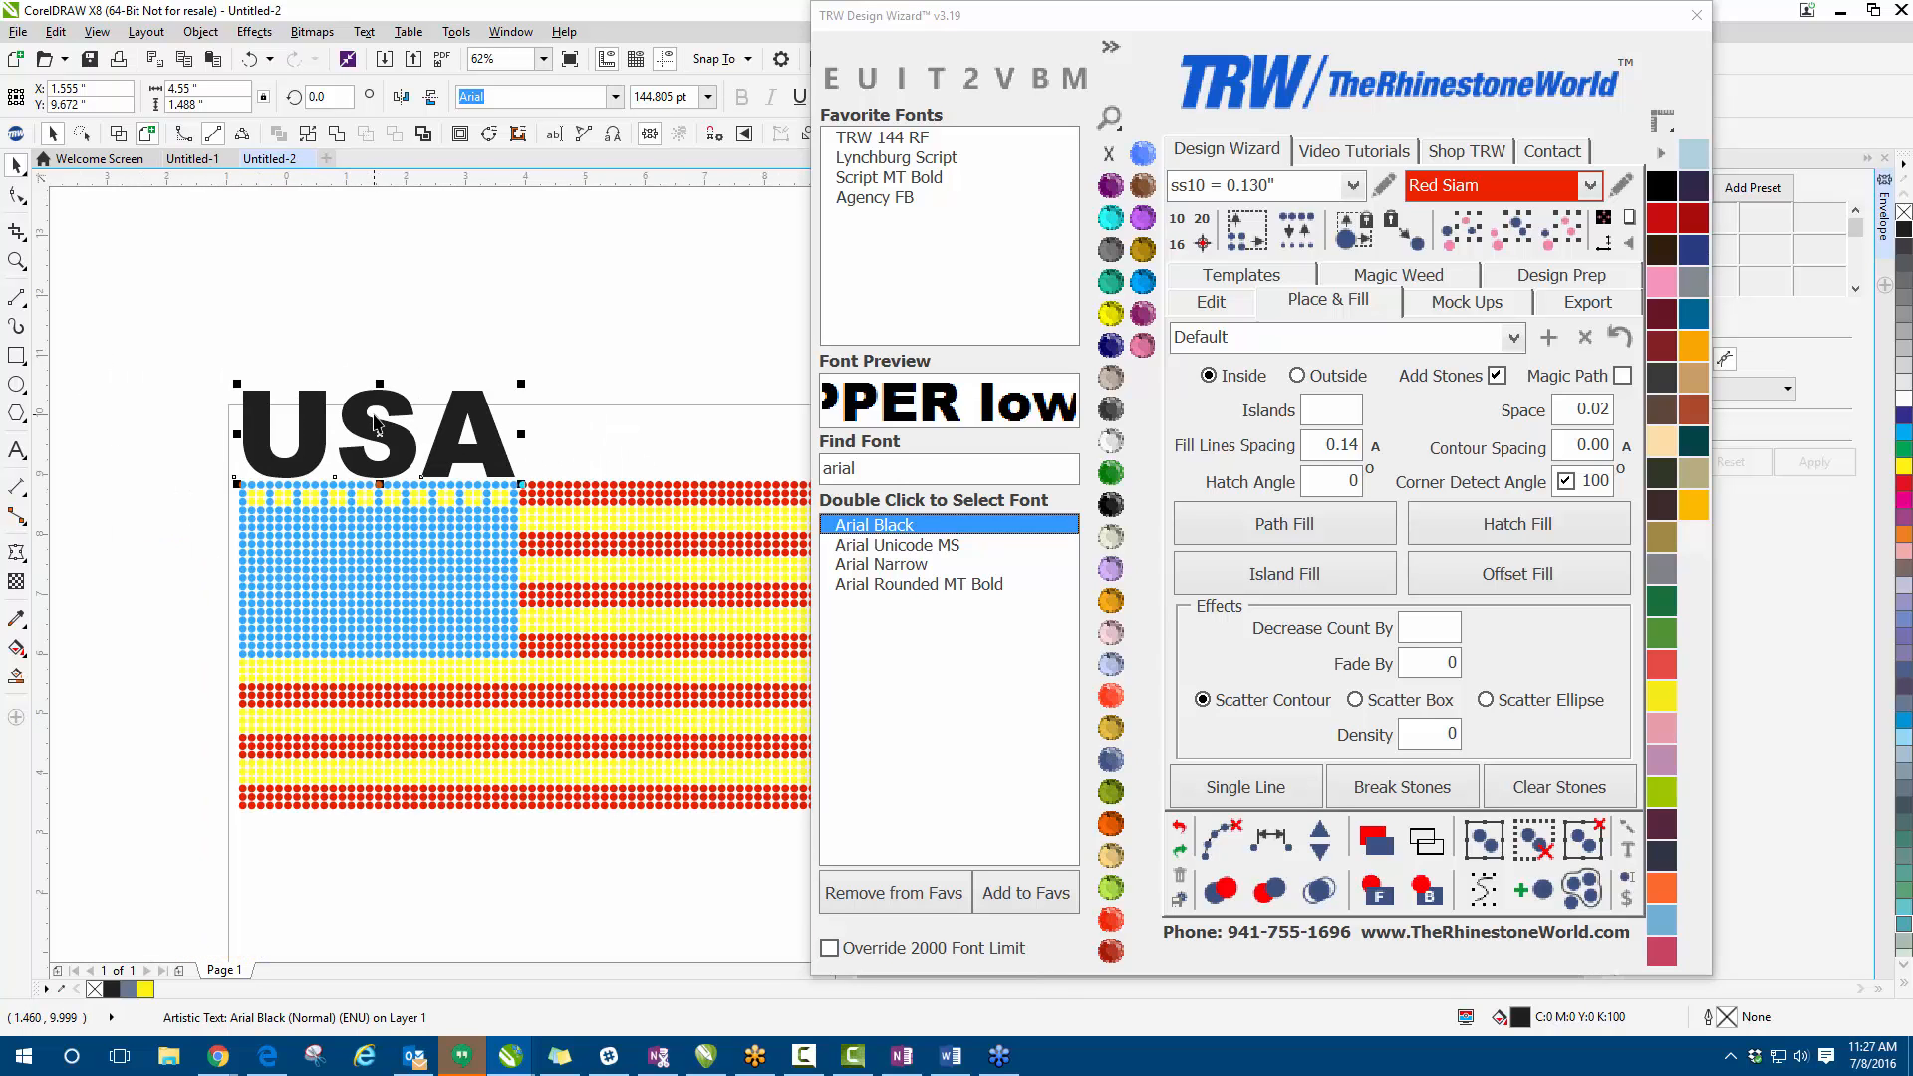
scroll(376, 423, "down", 1)
left_click_drag(430, 423, 569, 629)
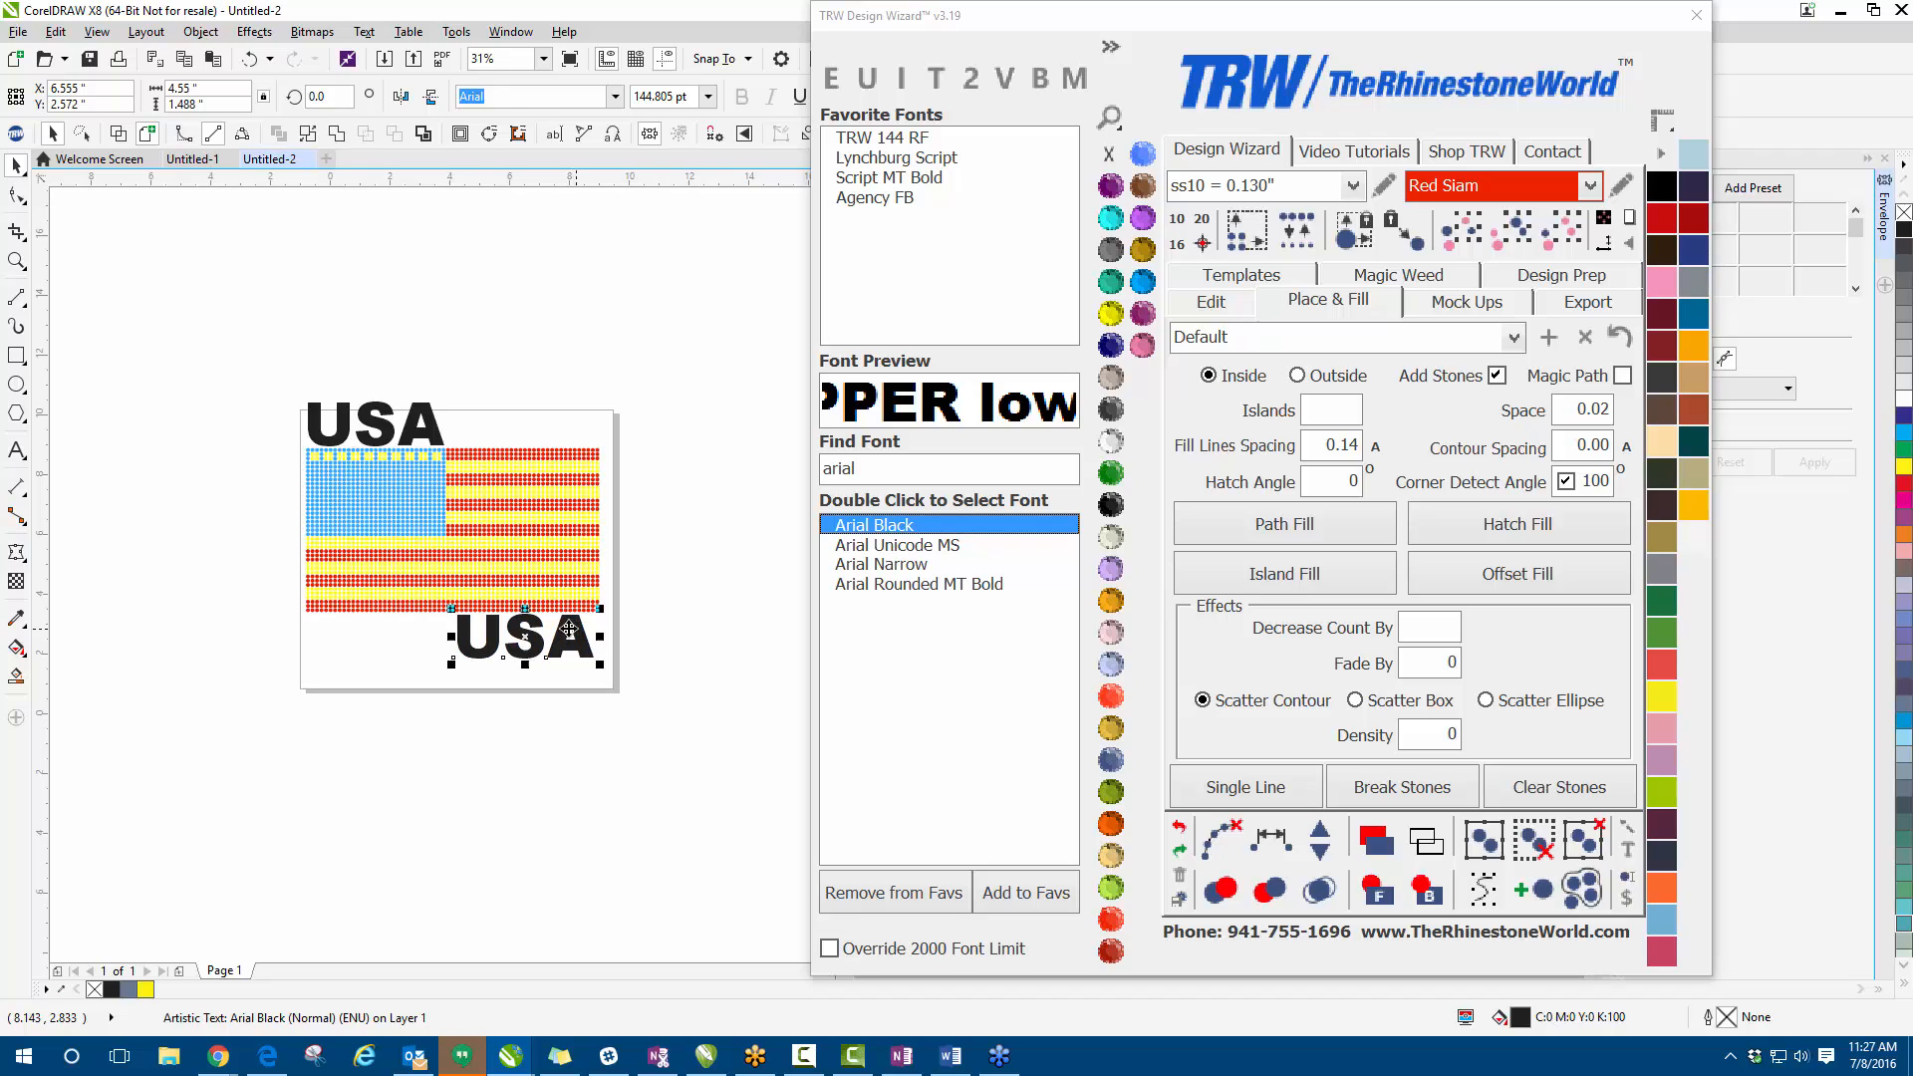
left_click(832, 77)
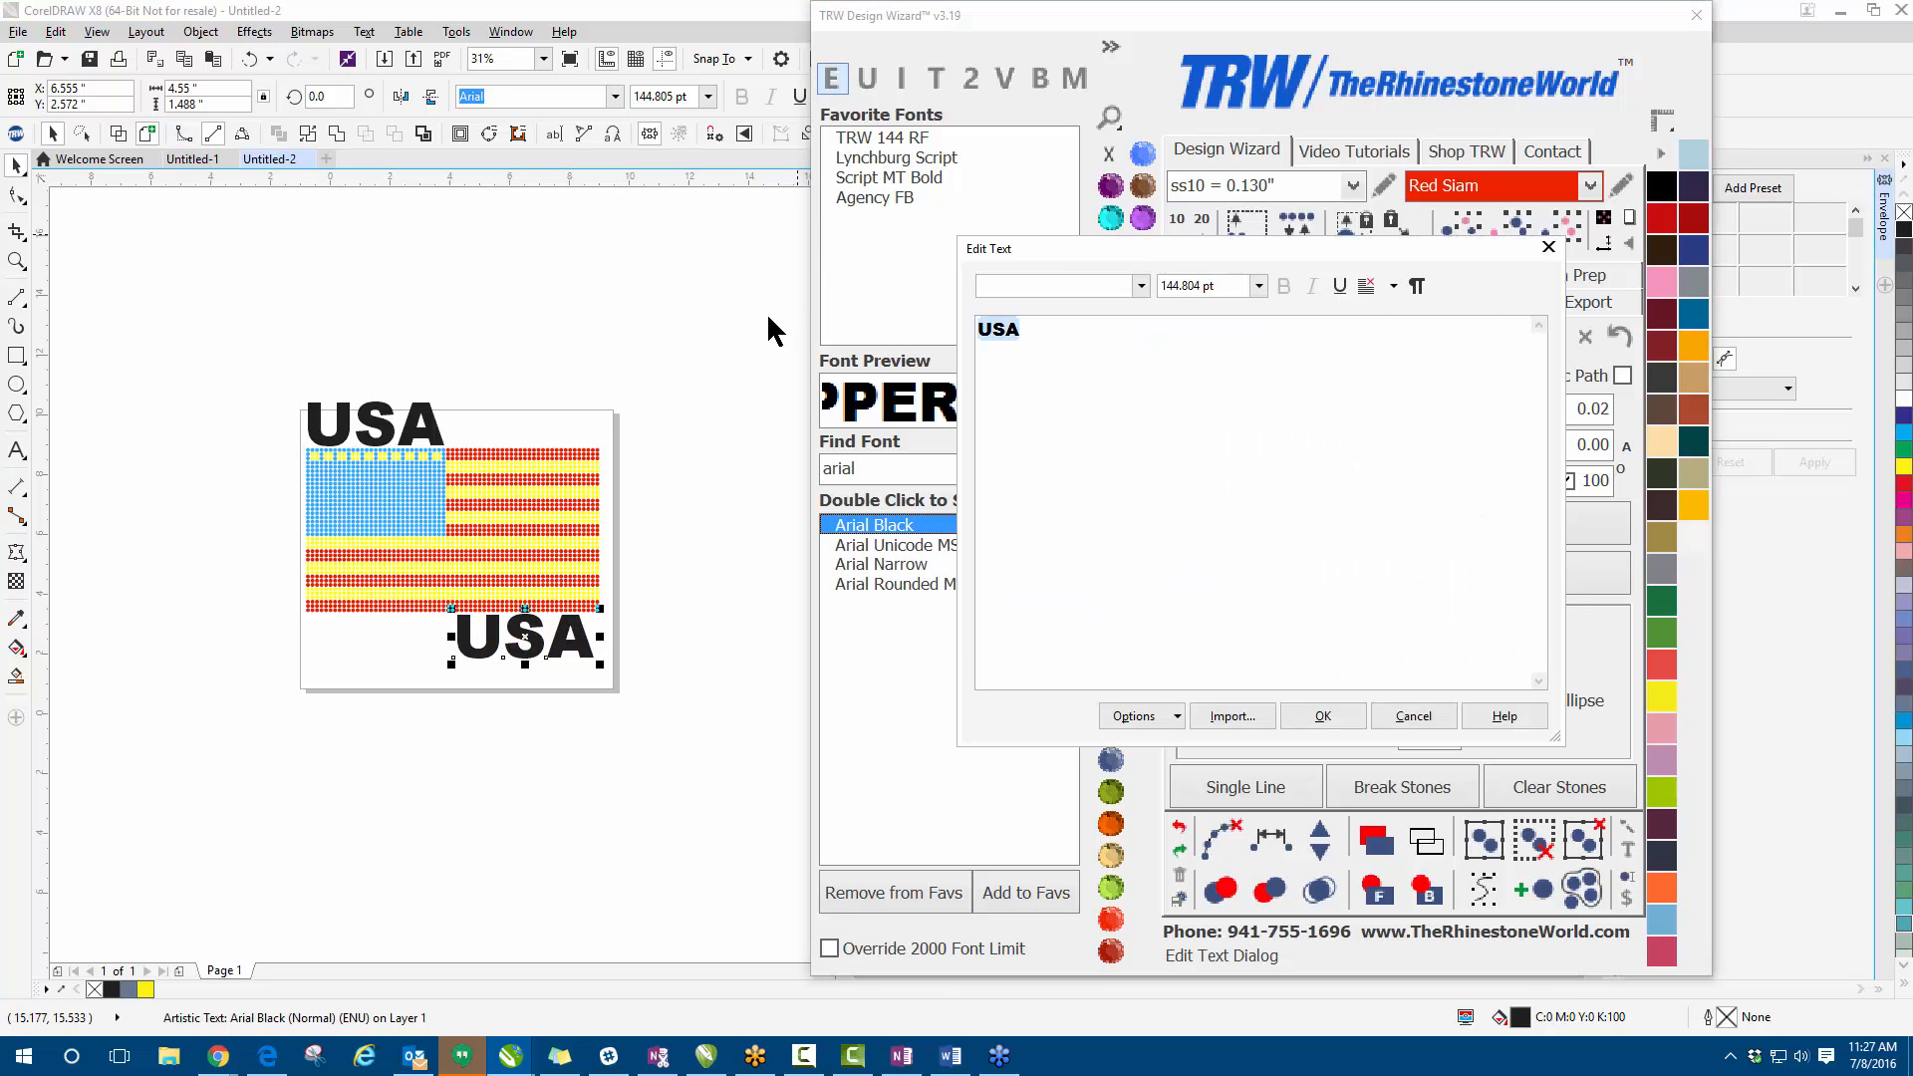
type("united")
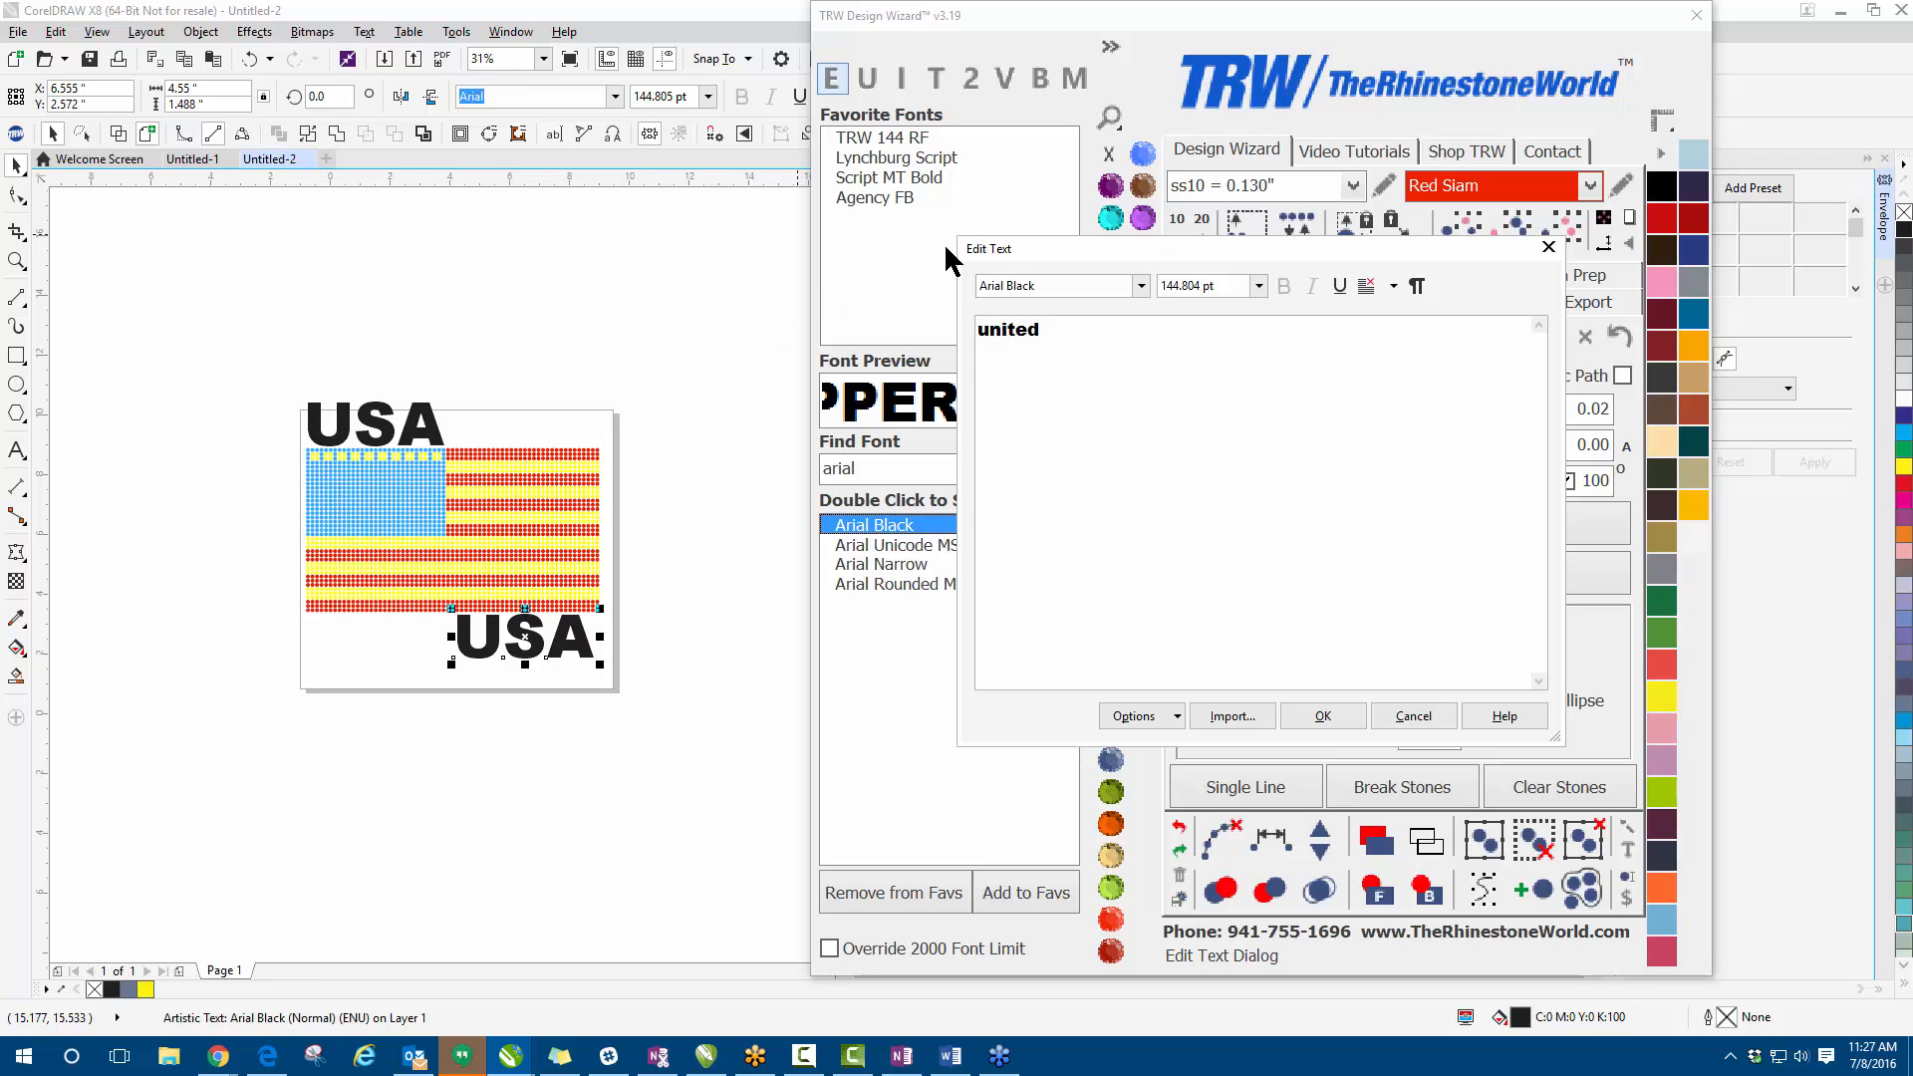
left_click(1322, 716)
left_click(585, 139)
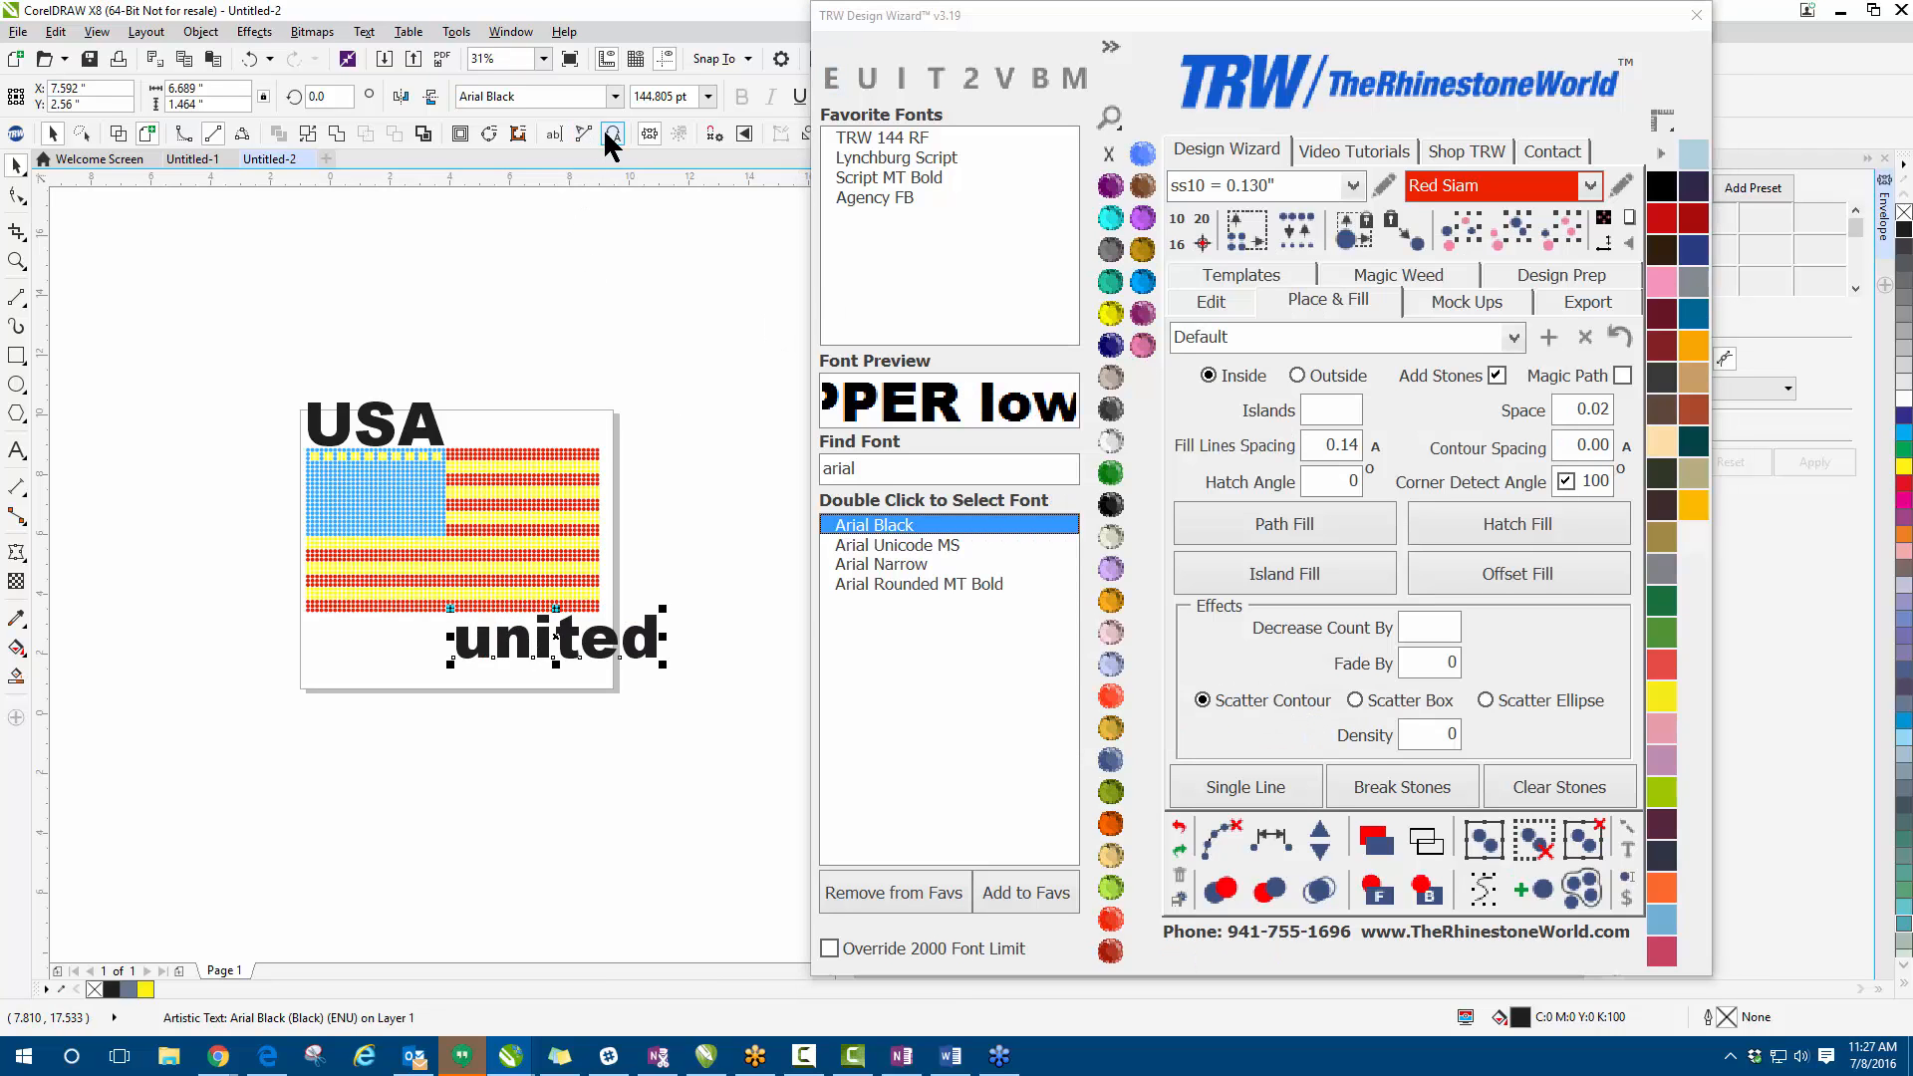
left_click(845, 601)
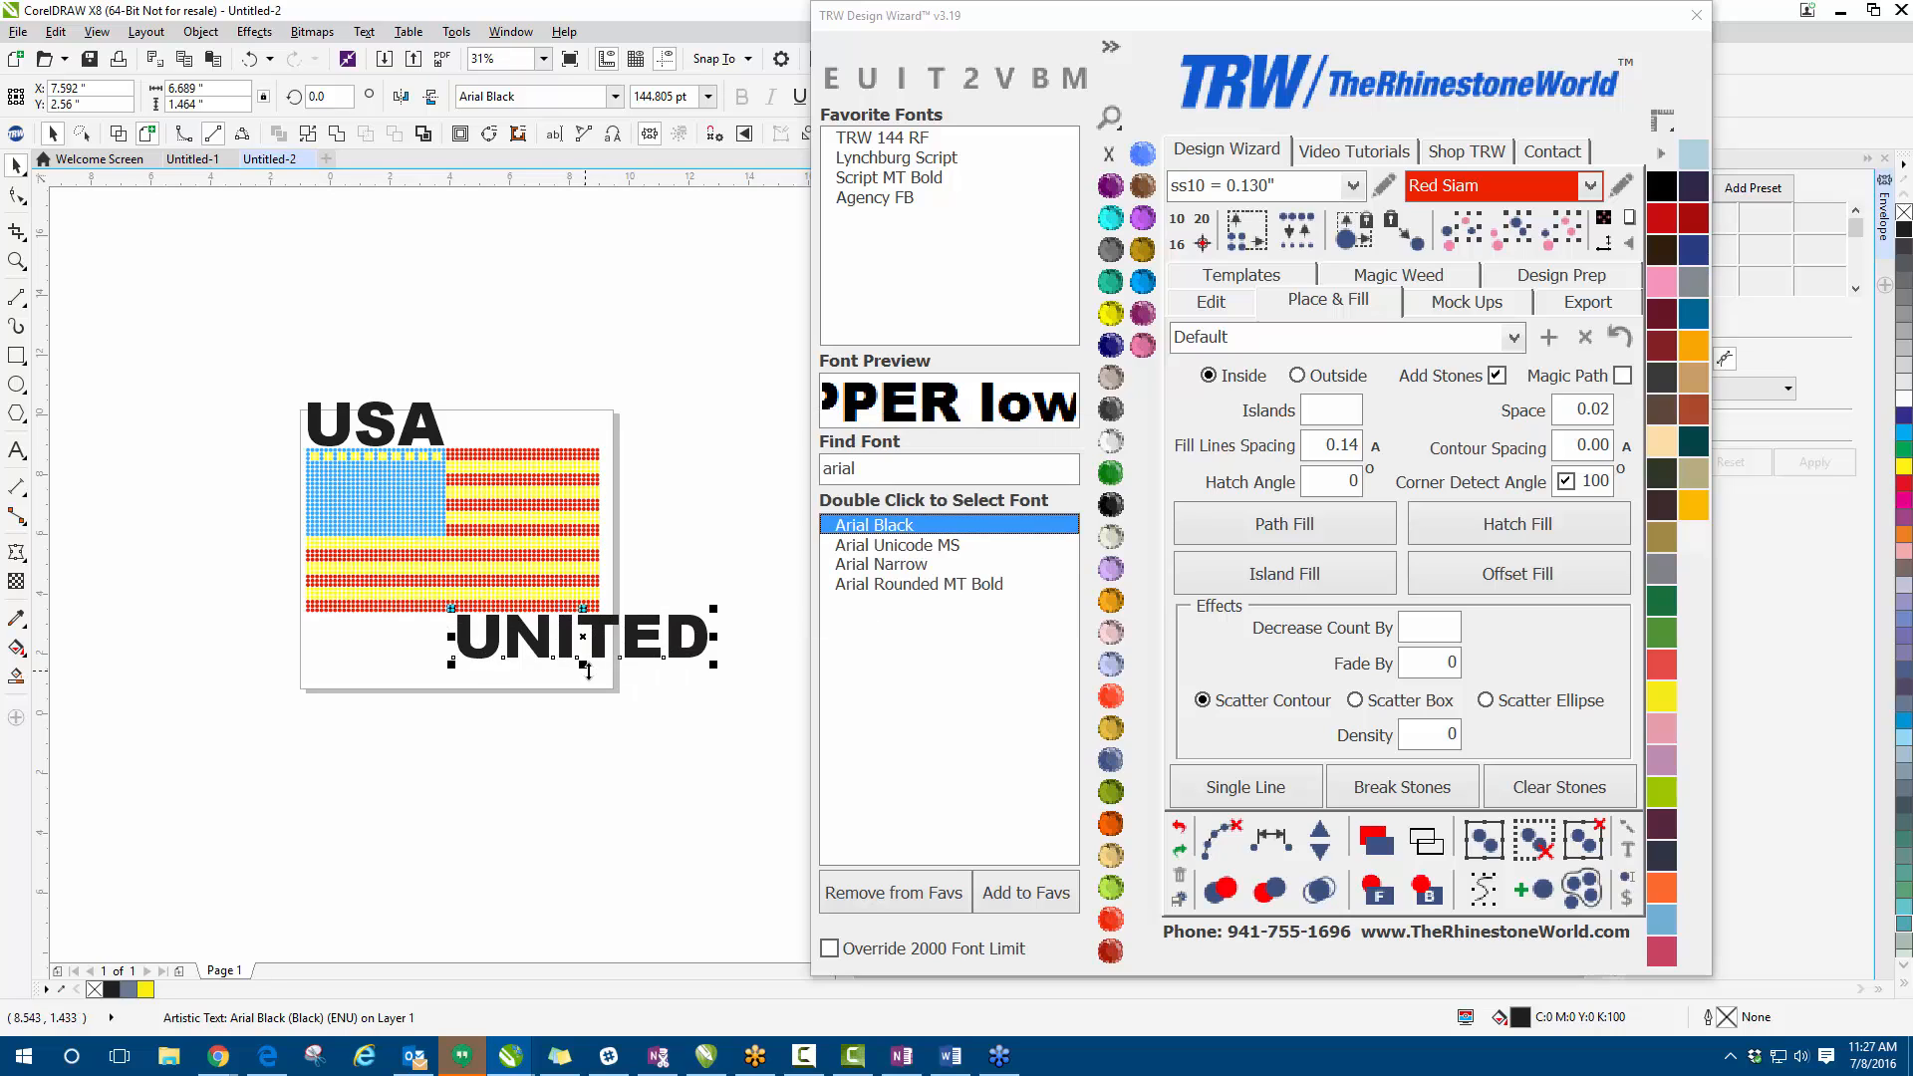
- Move the UNITED text to the flag's lower left corner and enlarge it to span the flag's full width
left_click_drag(569, 659, 494, 662)
left_click_drag(346, 668, 296, 687)
left_click(377, 709)
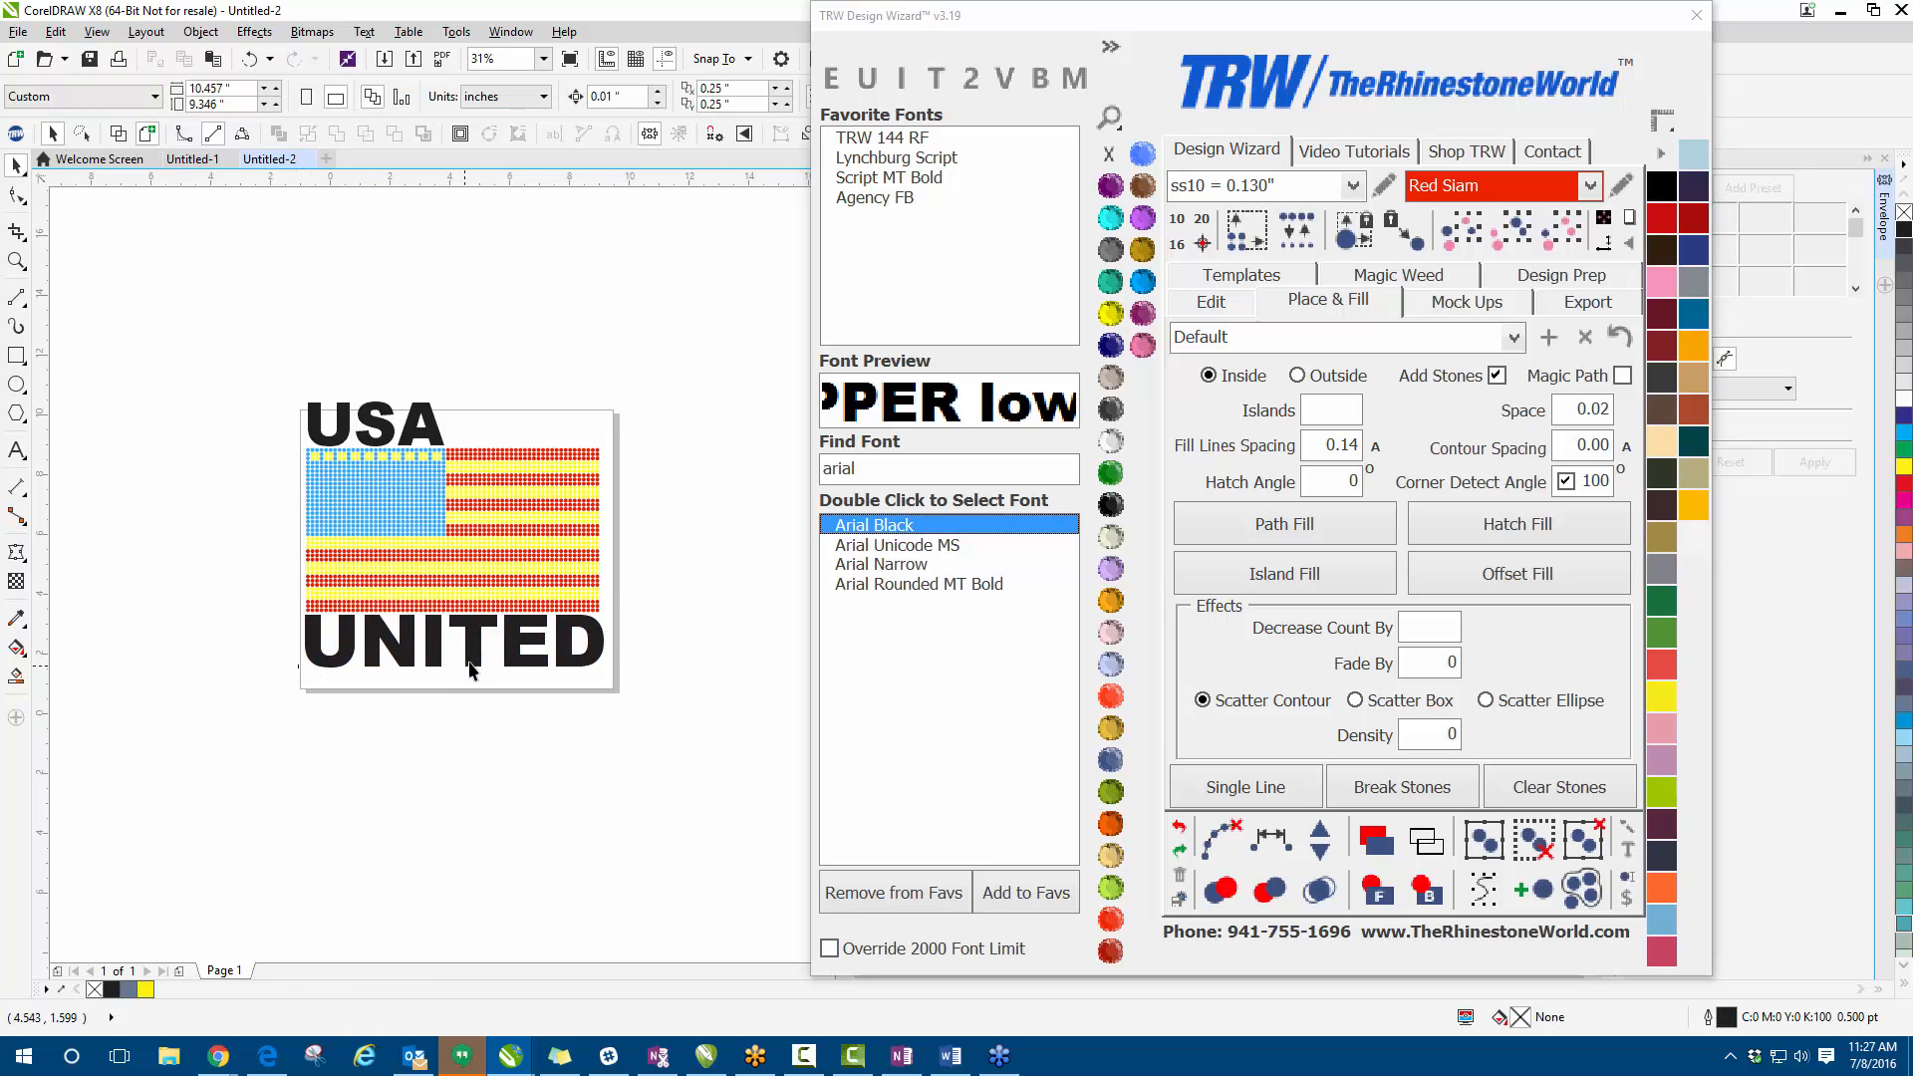
- Select all the flag's rhinestones between the two texts and group them
scroll(483, 638, "up", 2)
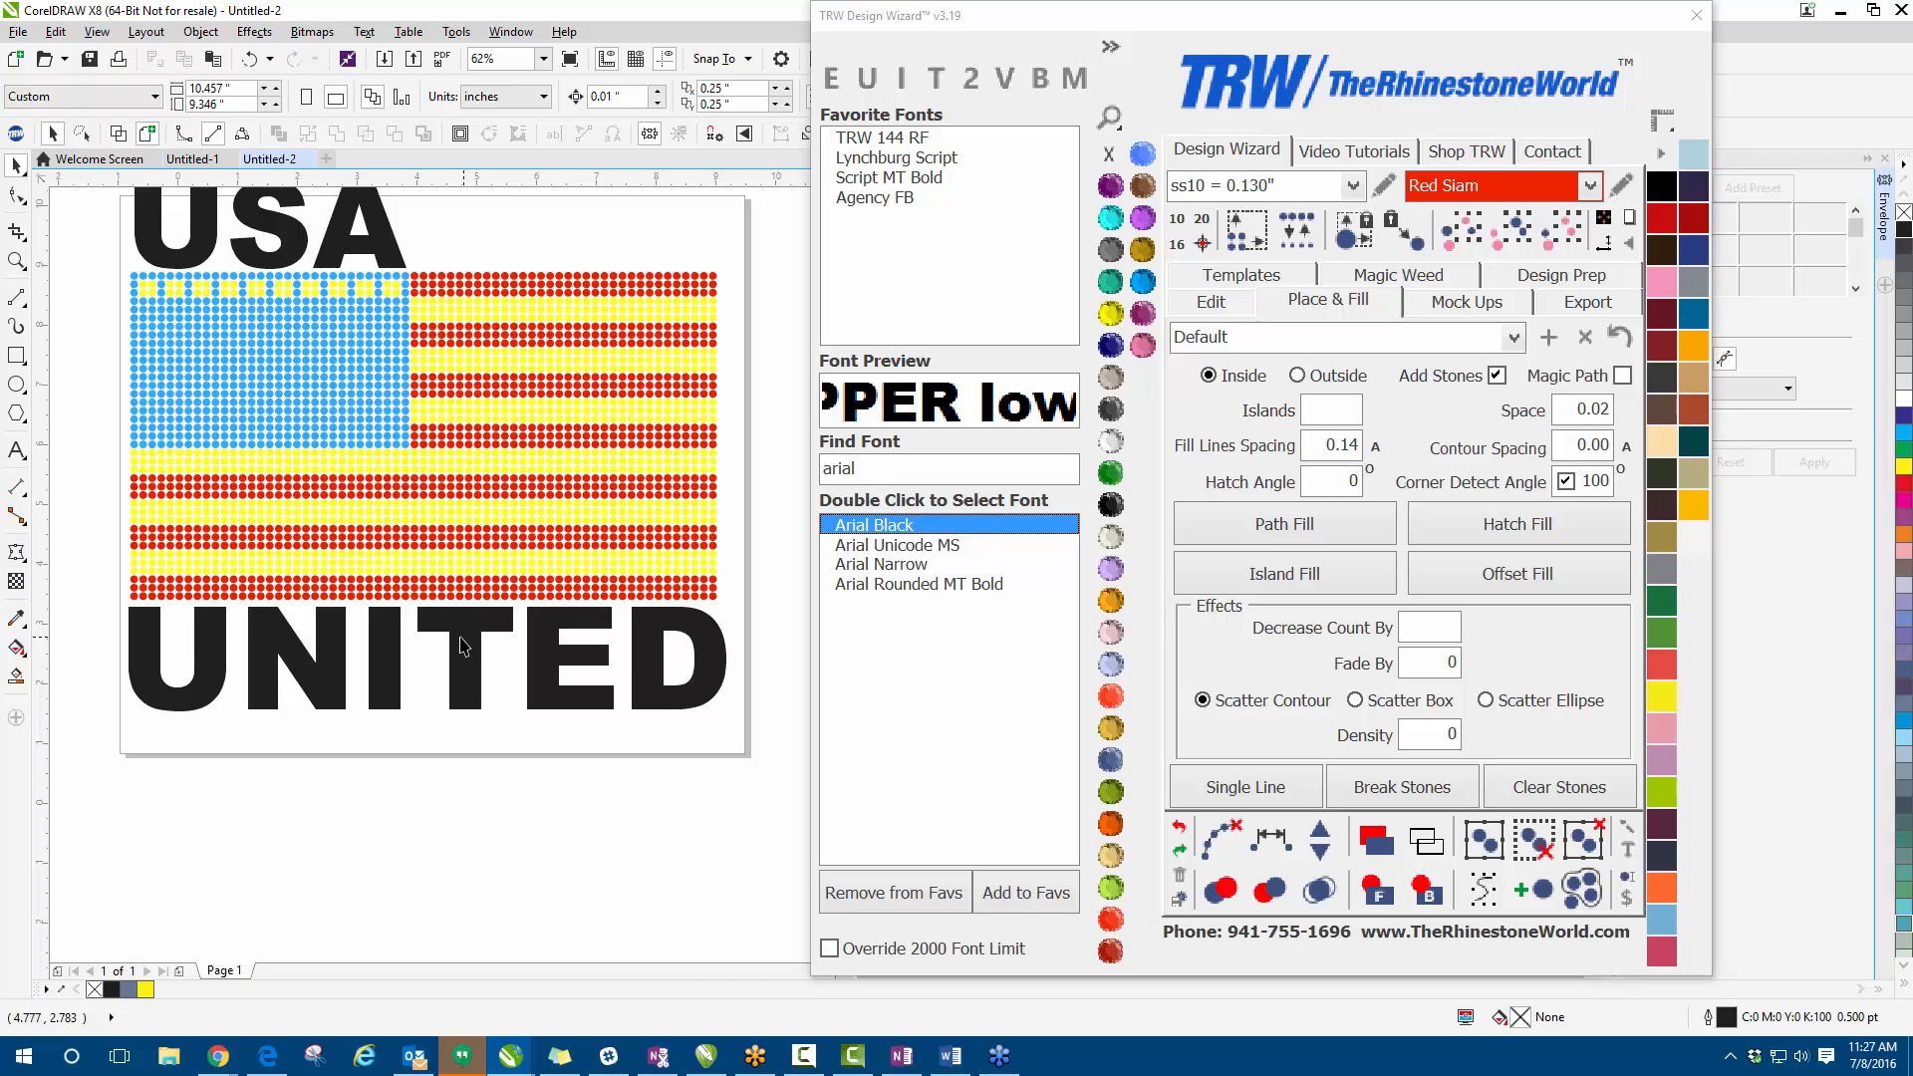
left_click_drag(97, 255, 718, 613)
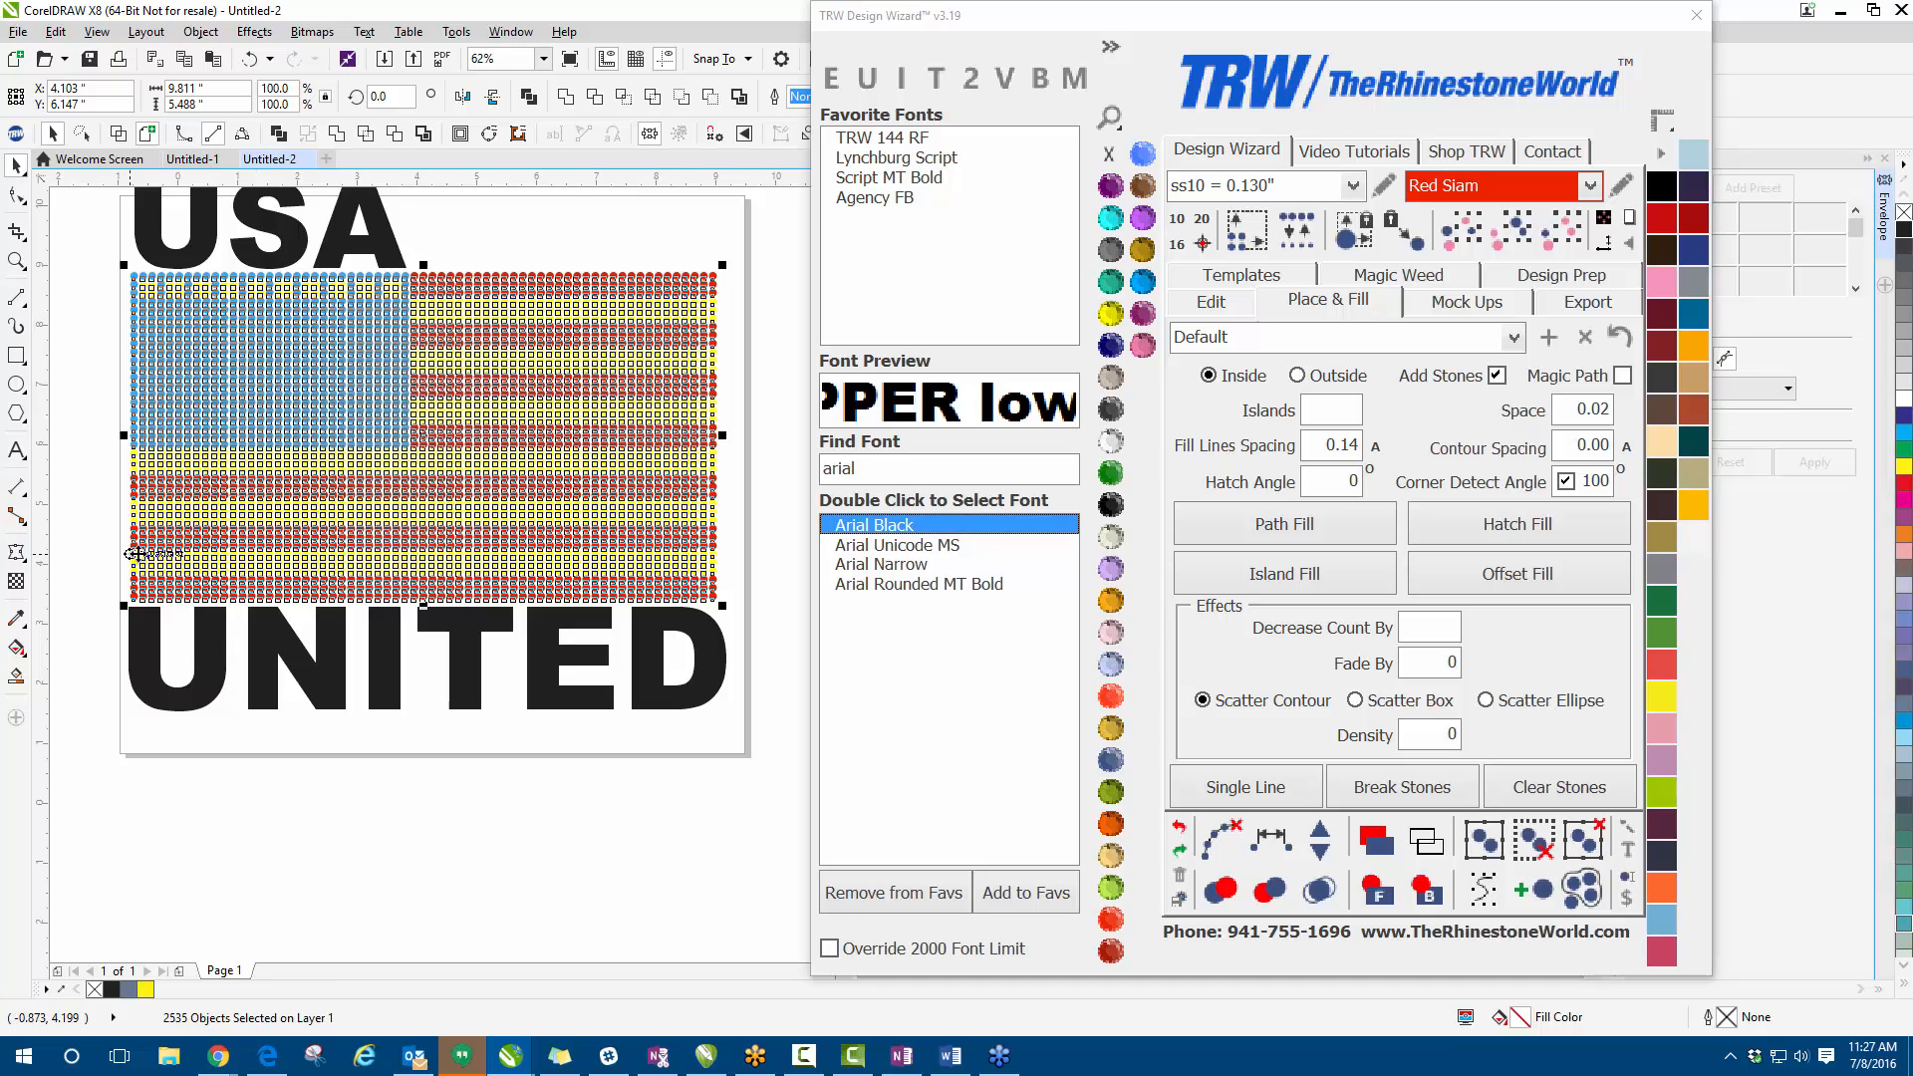
left_click(1484, 842)
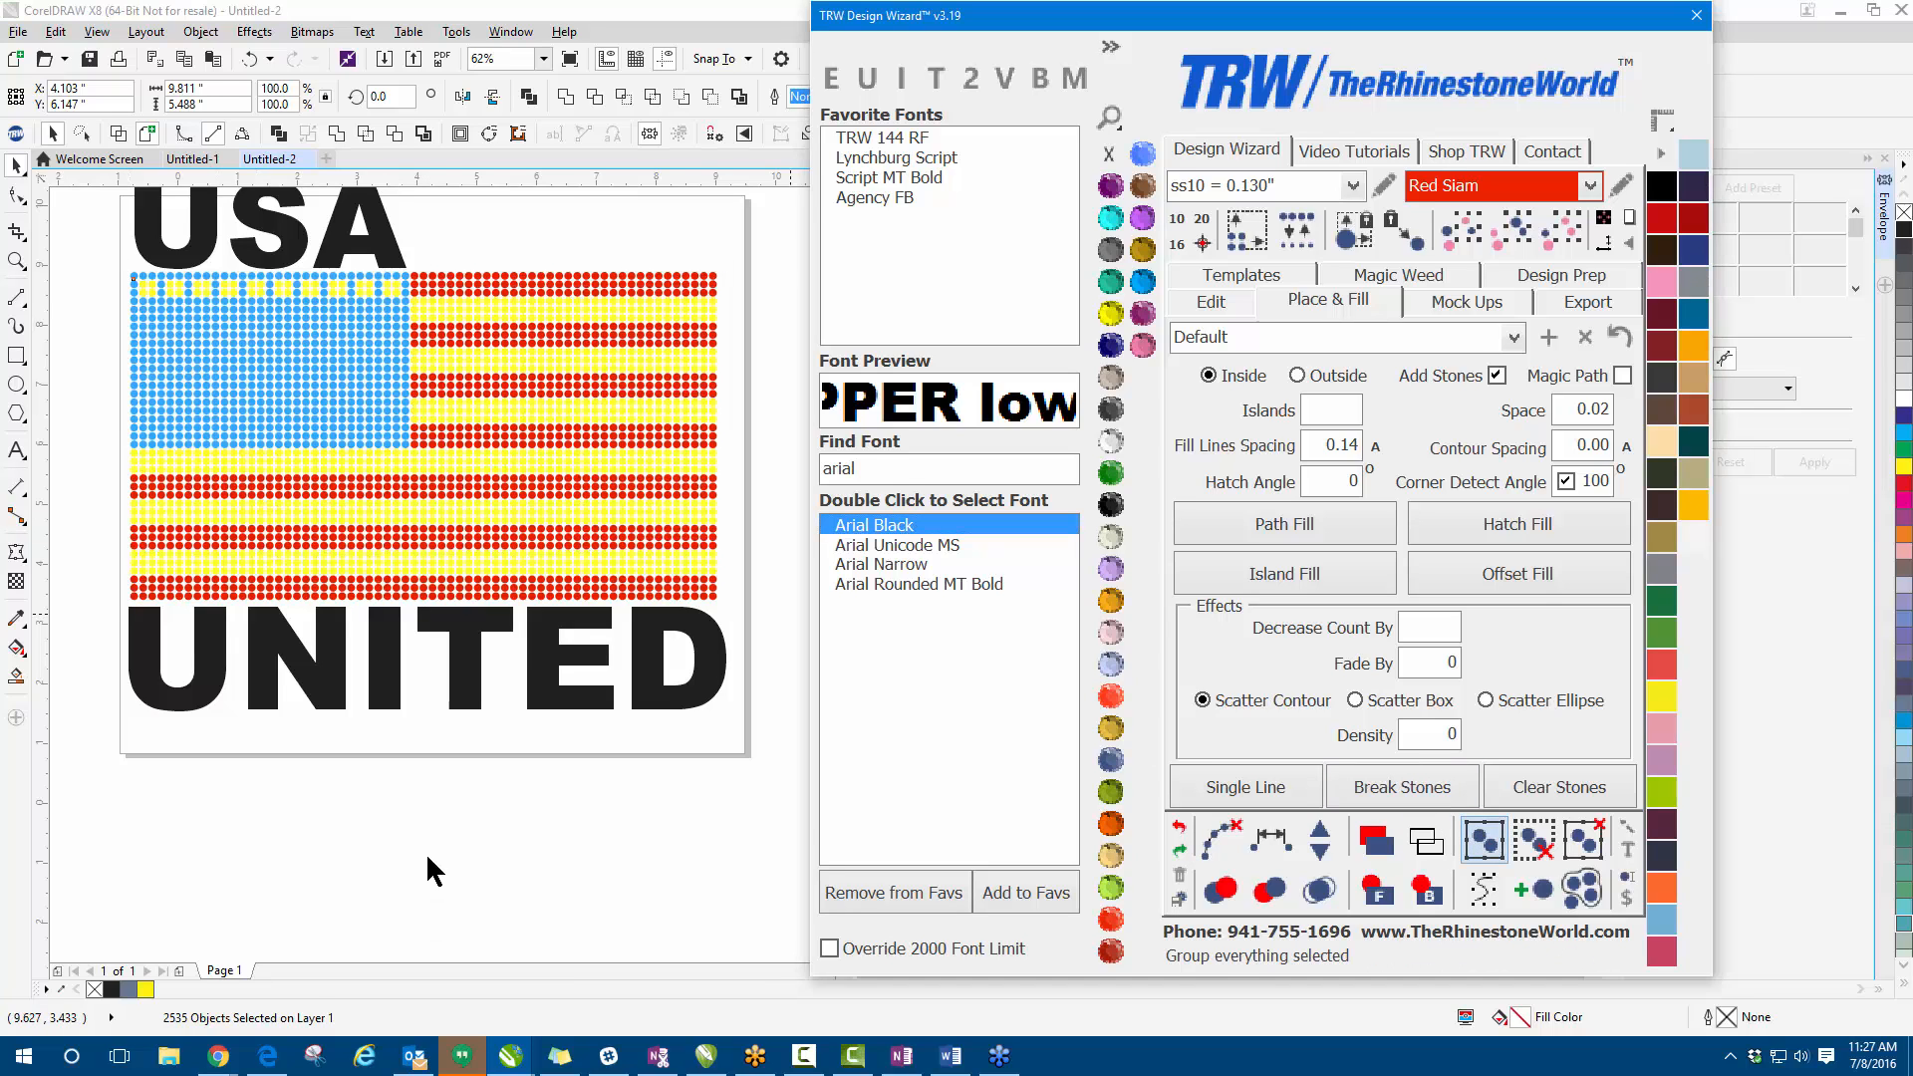
left_click(538, 596)
left_click_drag(503, 518, 508, 430)
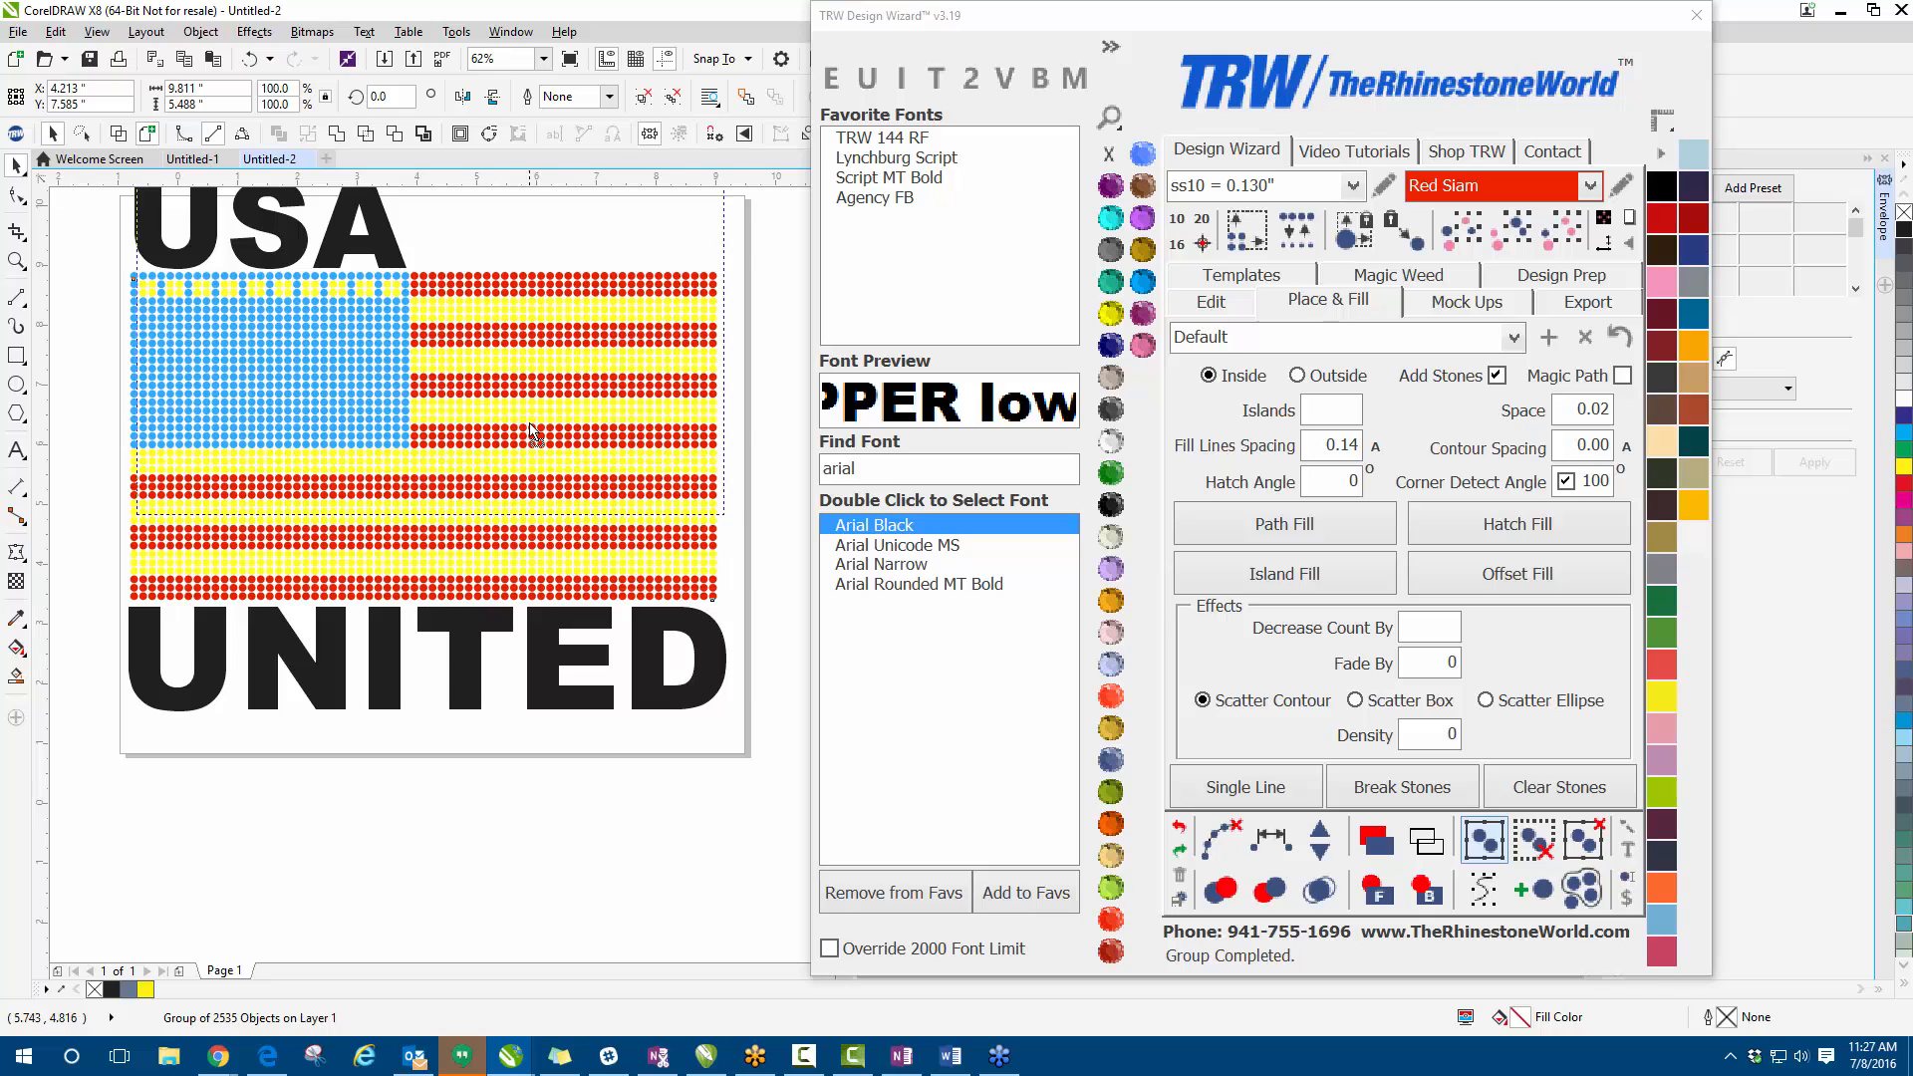
key("ctrl+z")
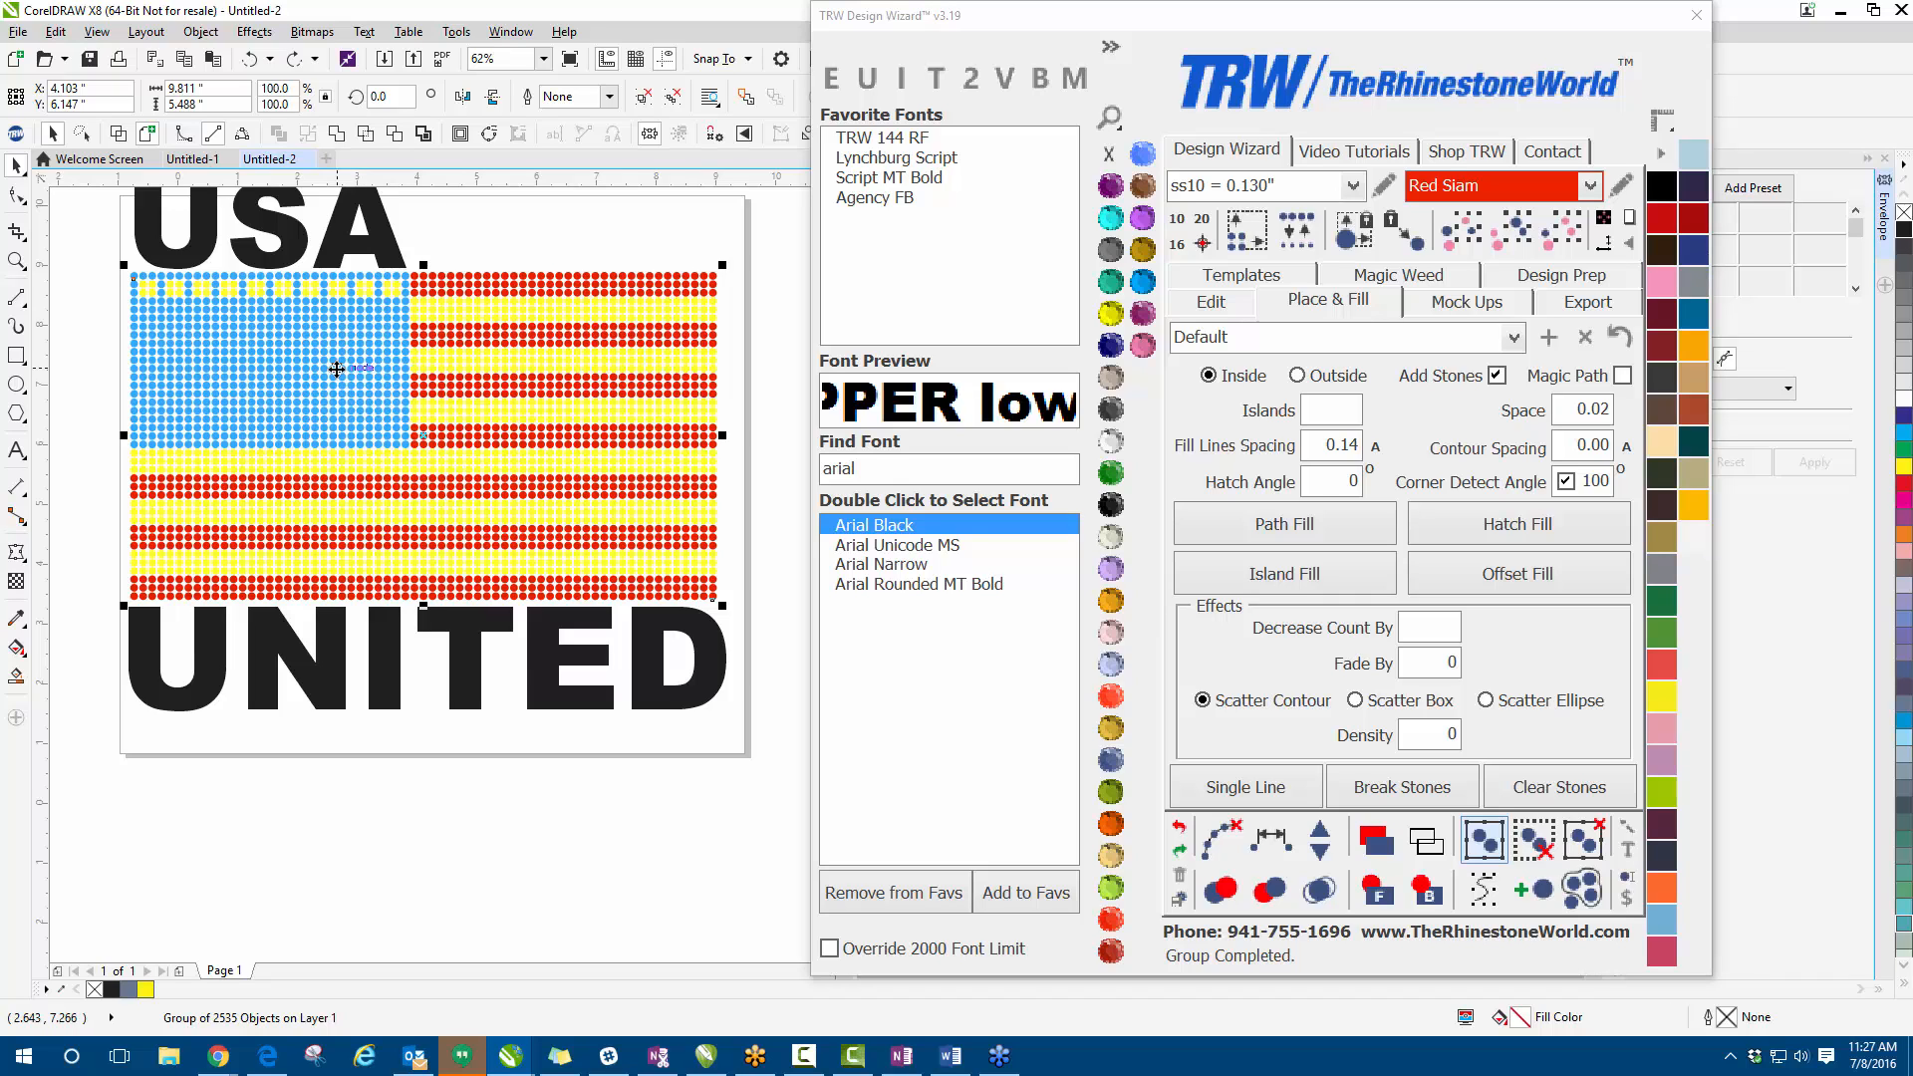
left_click(214, 645, "shift")
left_click_drag(261, 639, 257, 607)
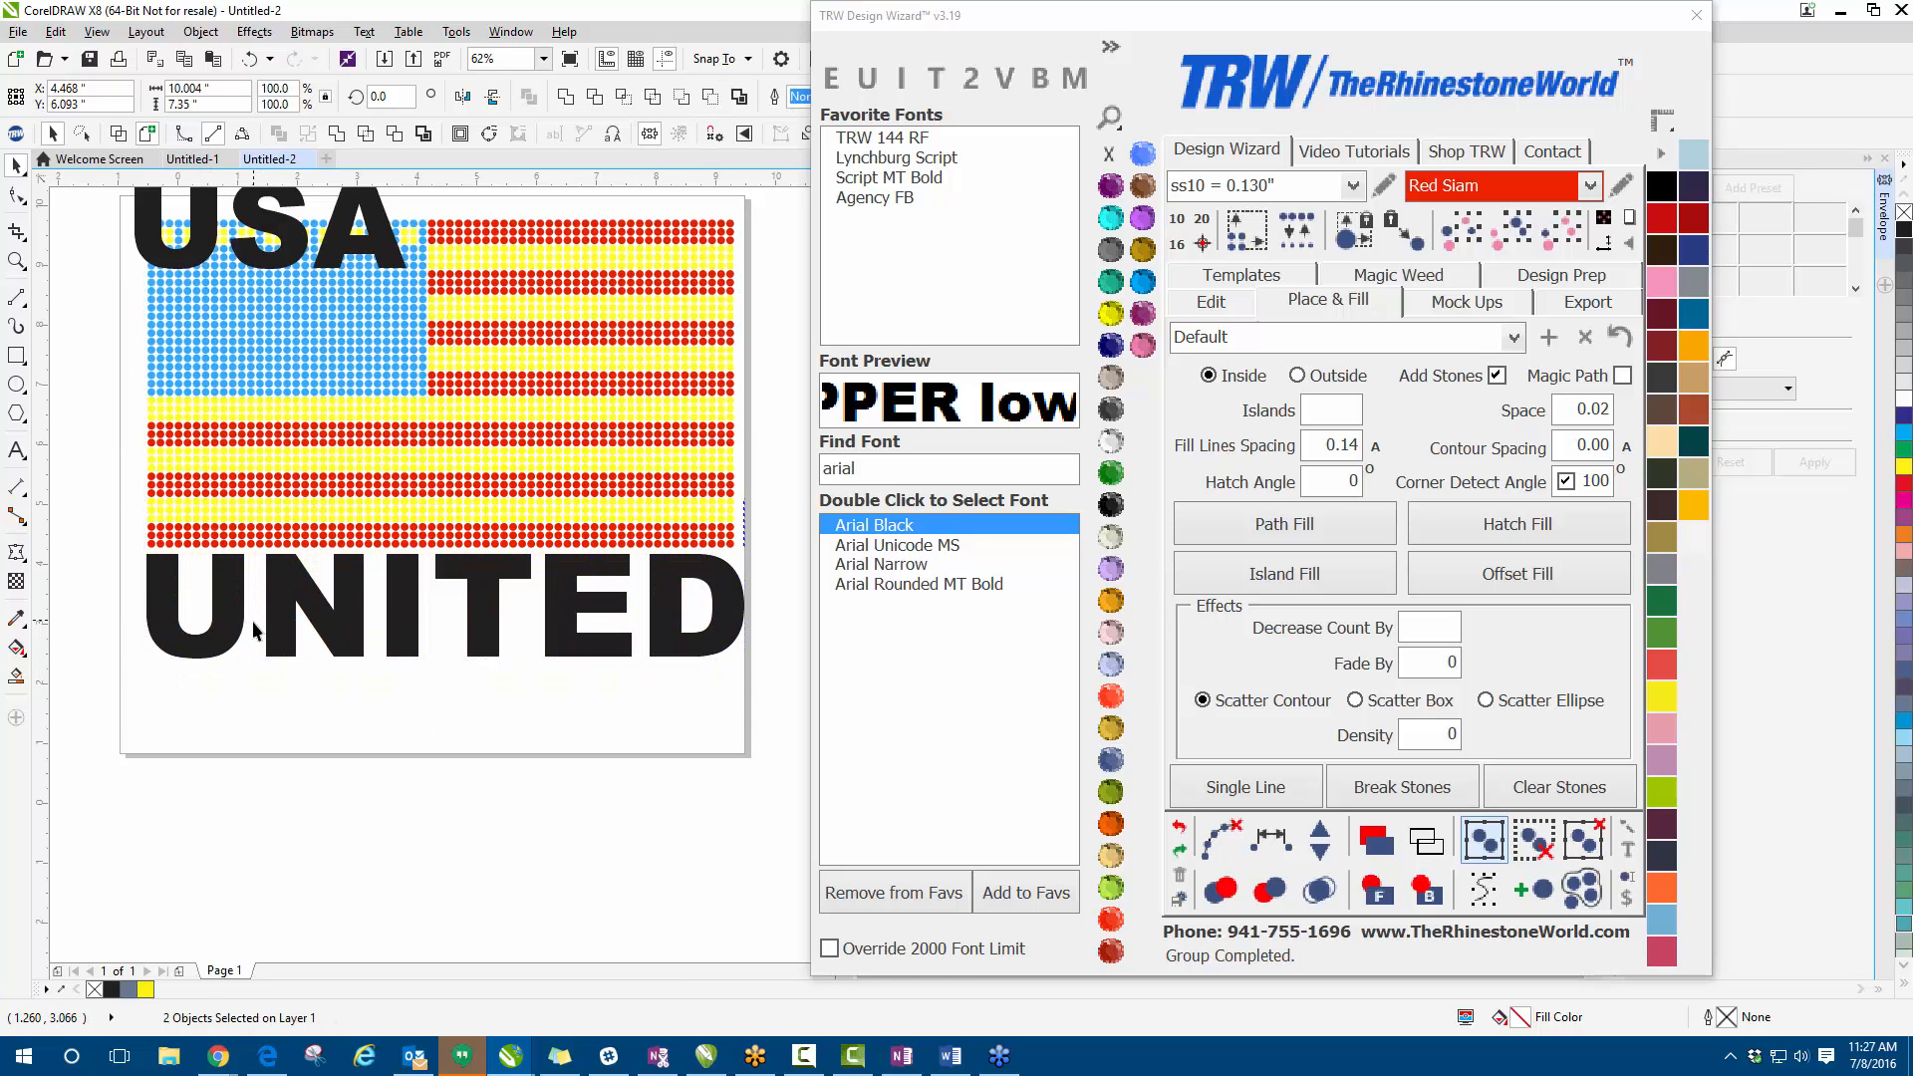
key("ctrl+z")
left_click(273, 775)
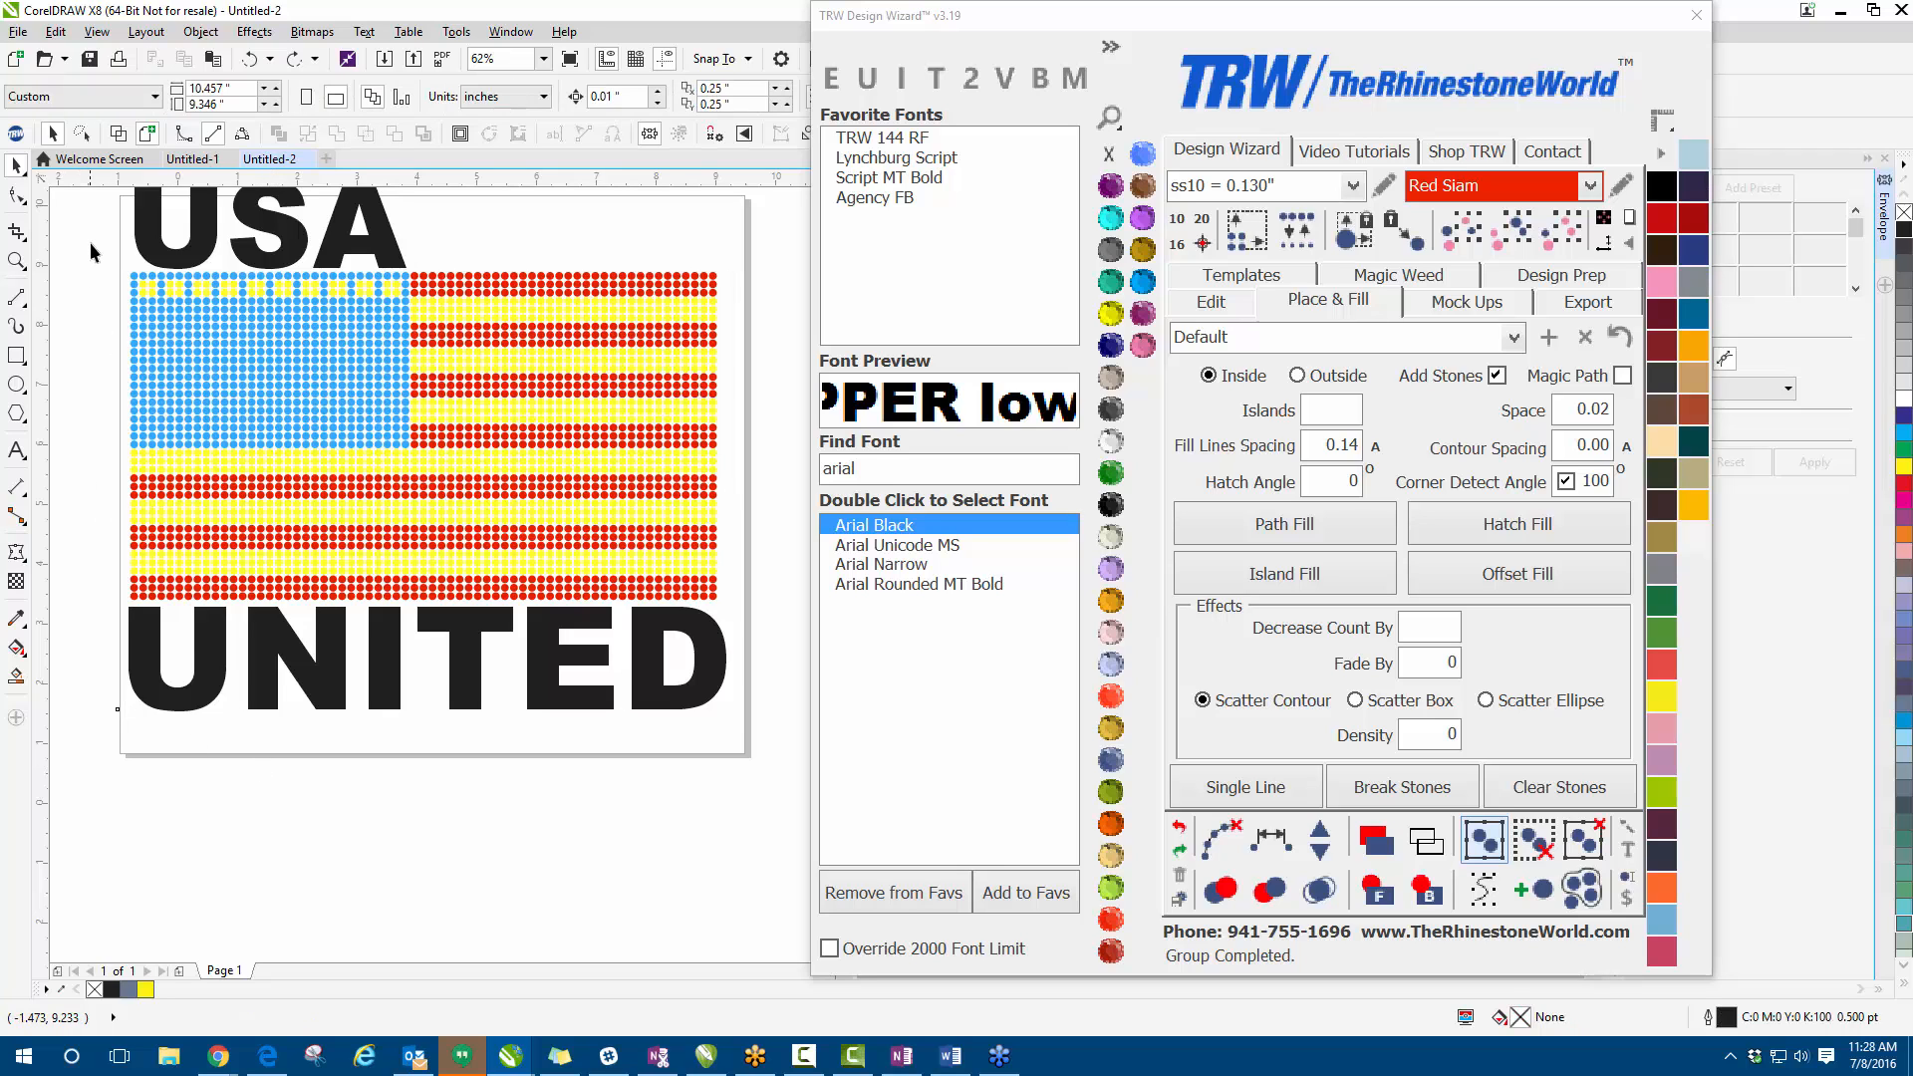
- Select the flag together with the UNITED text and align their centers on the flag's vertical axis
left_click_drag(83, 244, 742, 762)
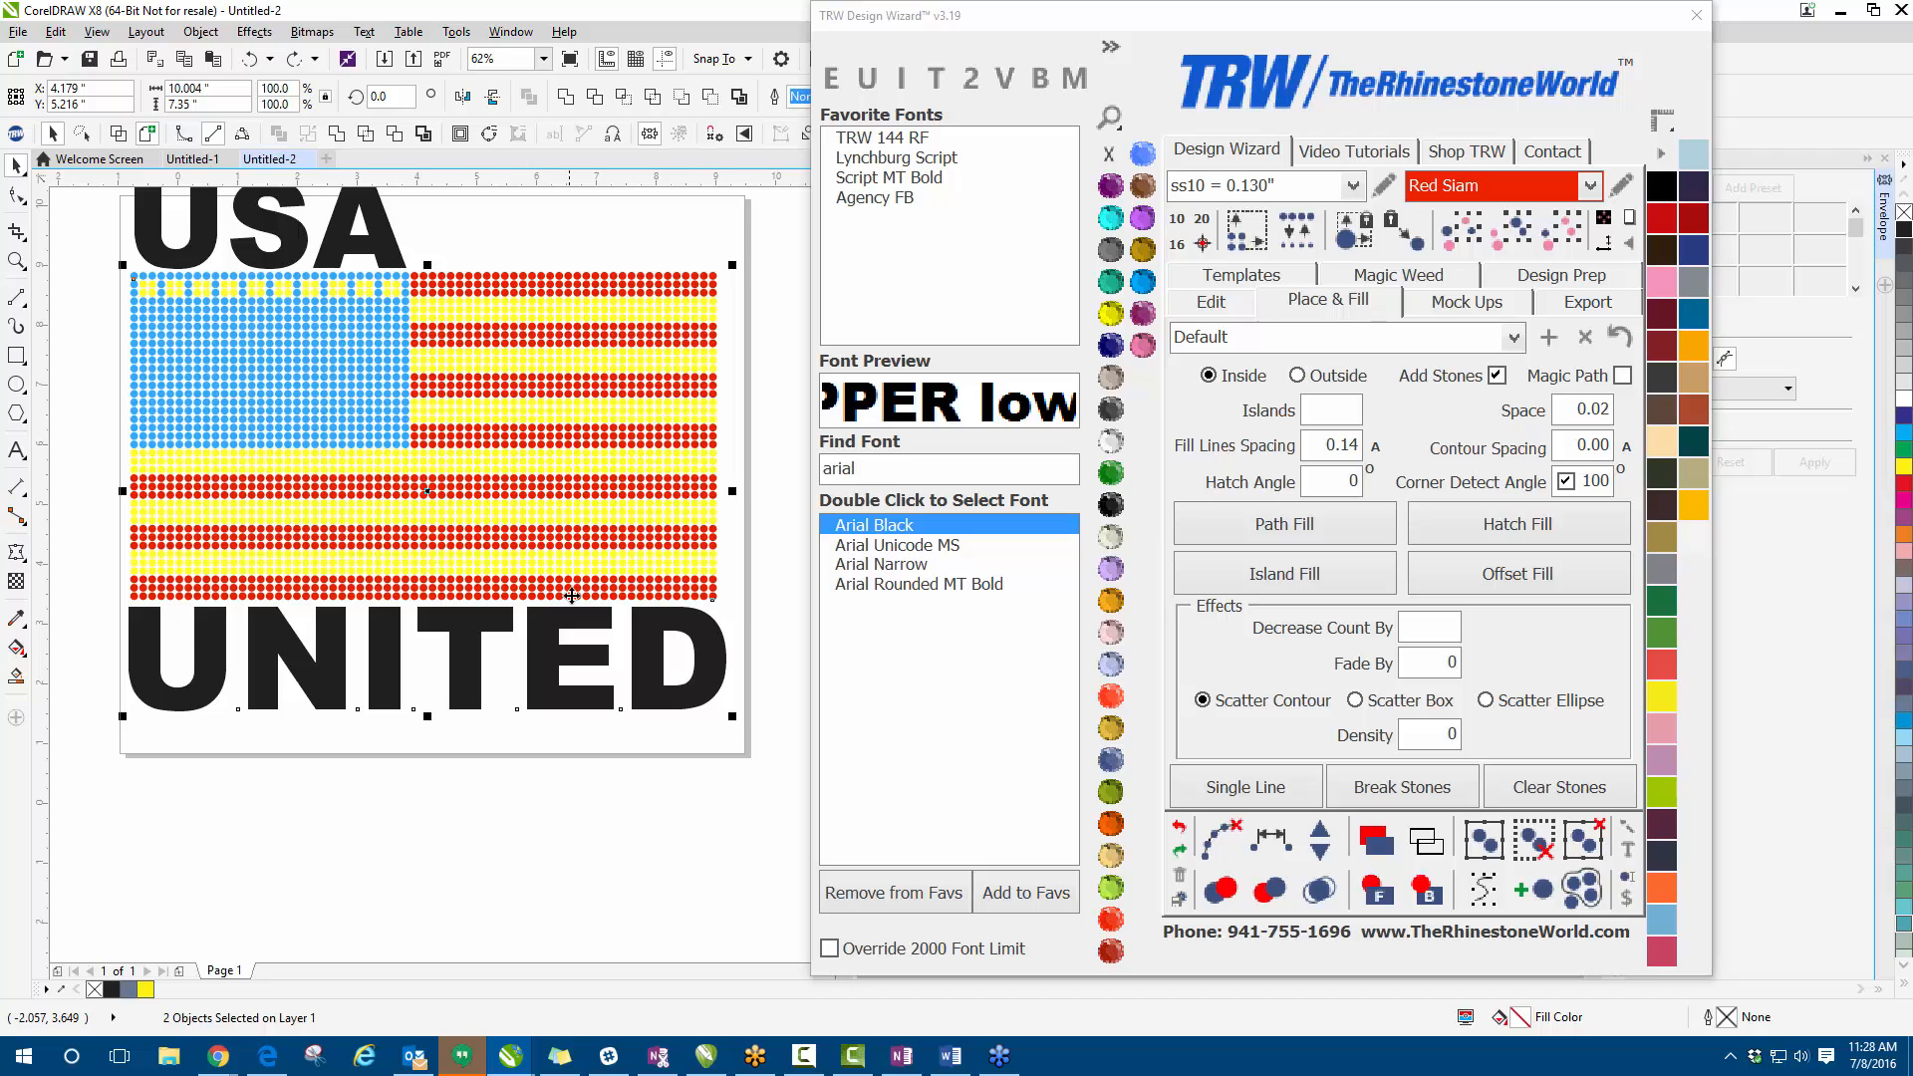
left_click(1215, 304)
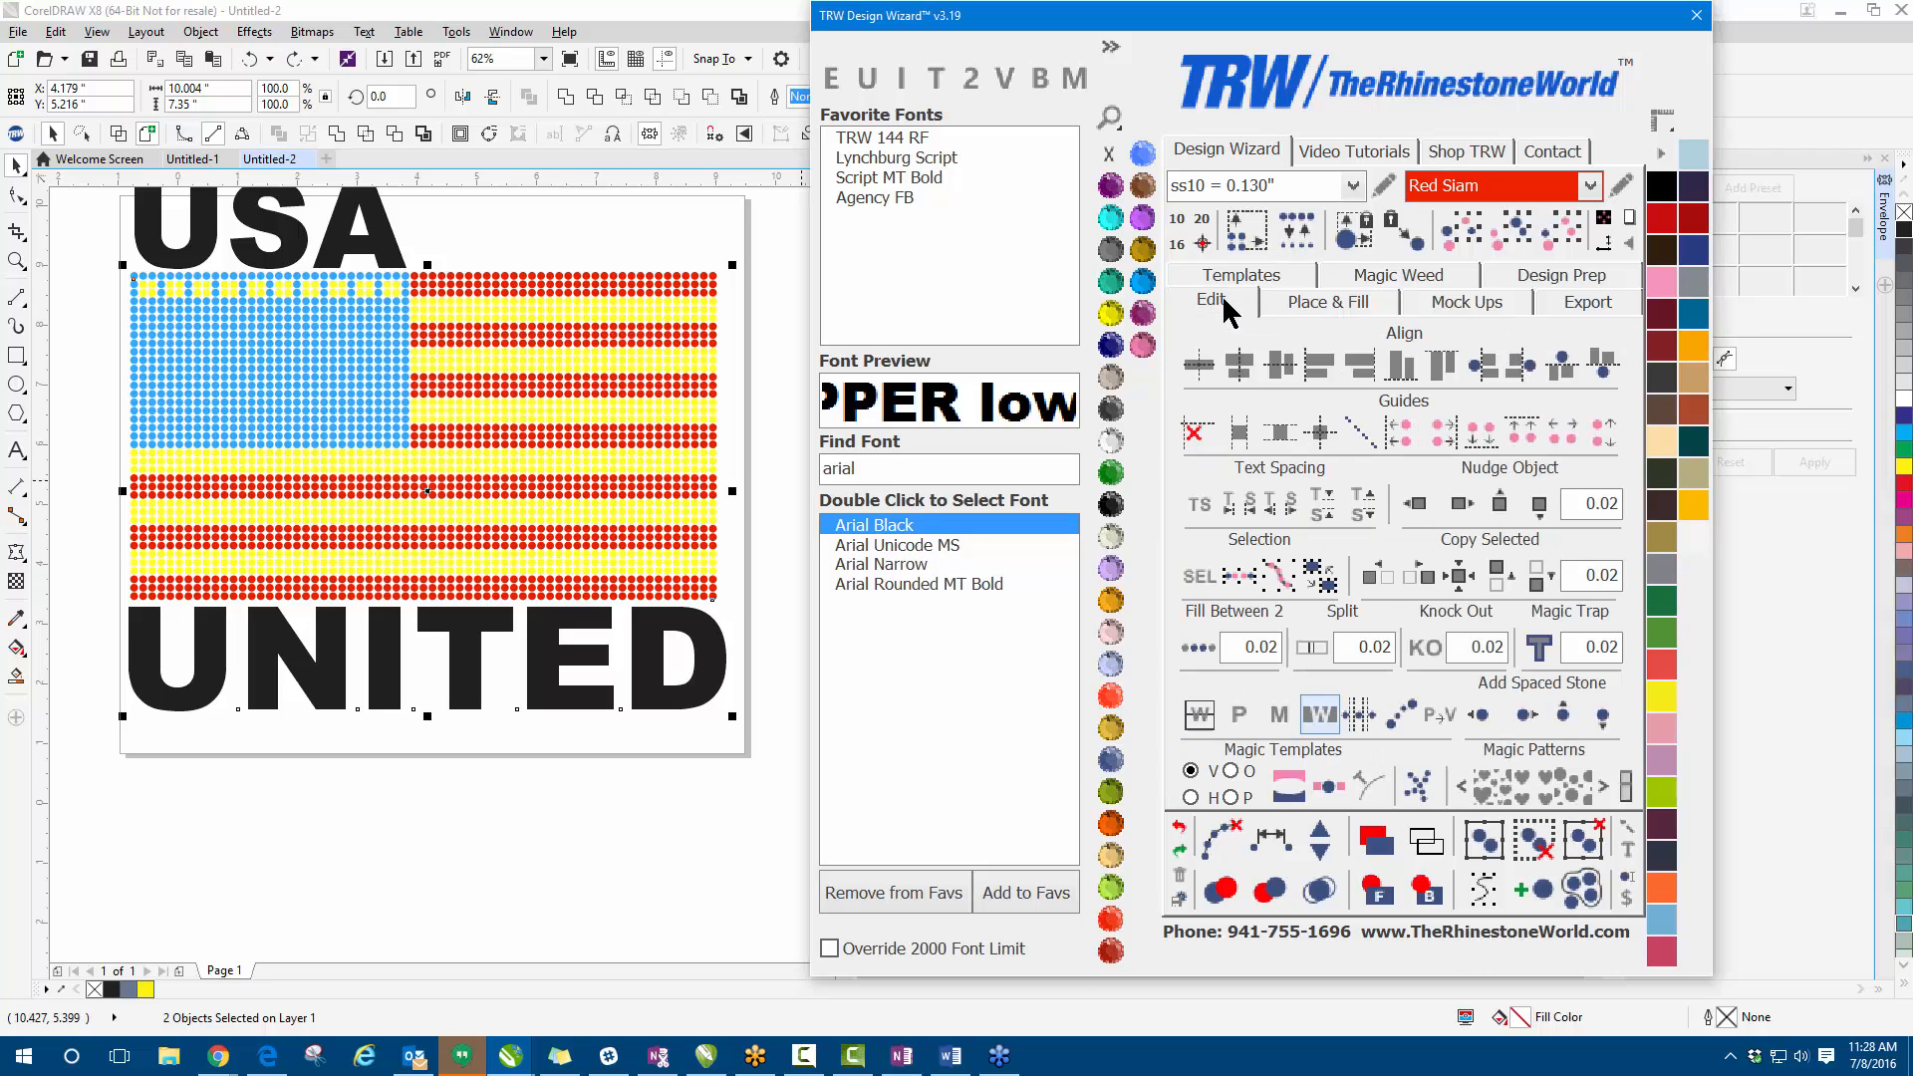
left_click(1242, 377)
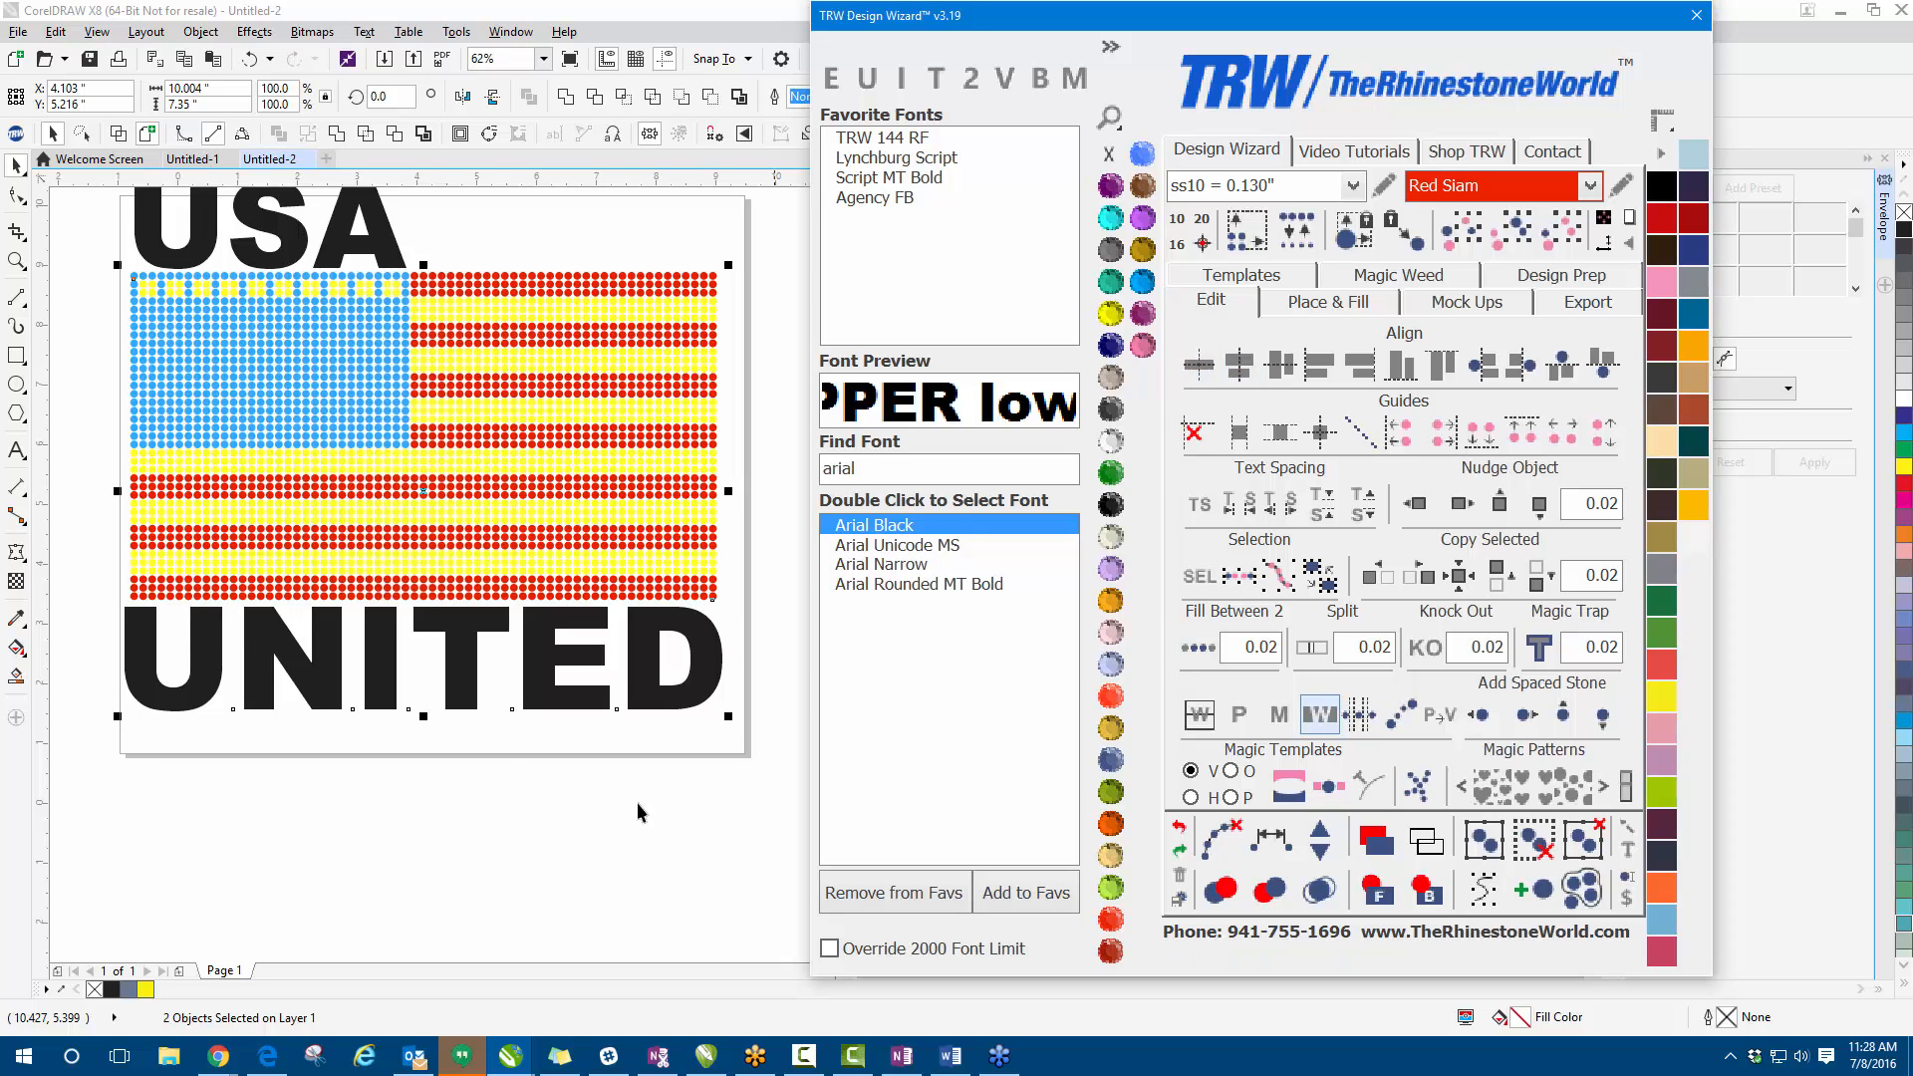
left_click(641, 809)
- Create guides along the left and right edges of the grouped rhinestone flag
left_click(628, 578)
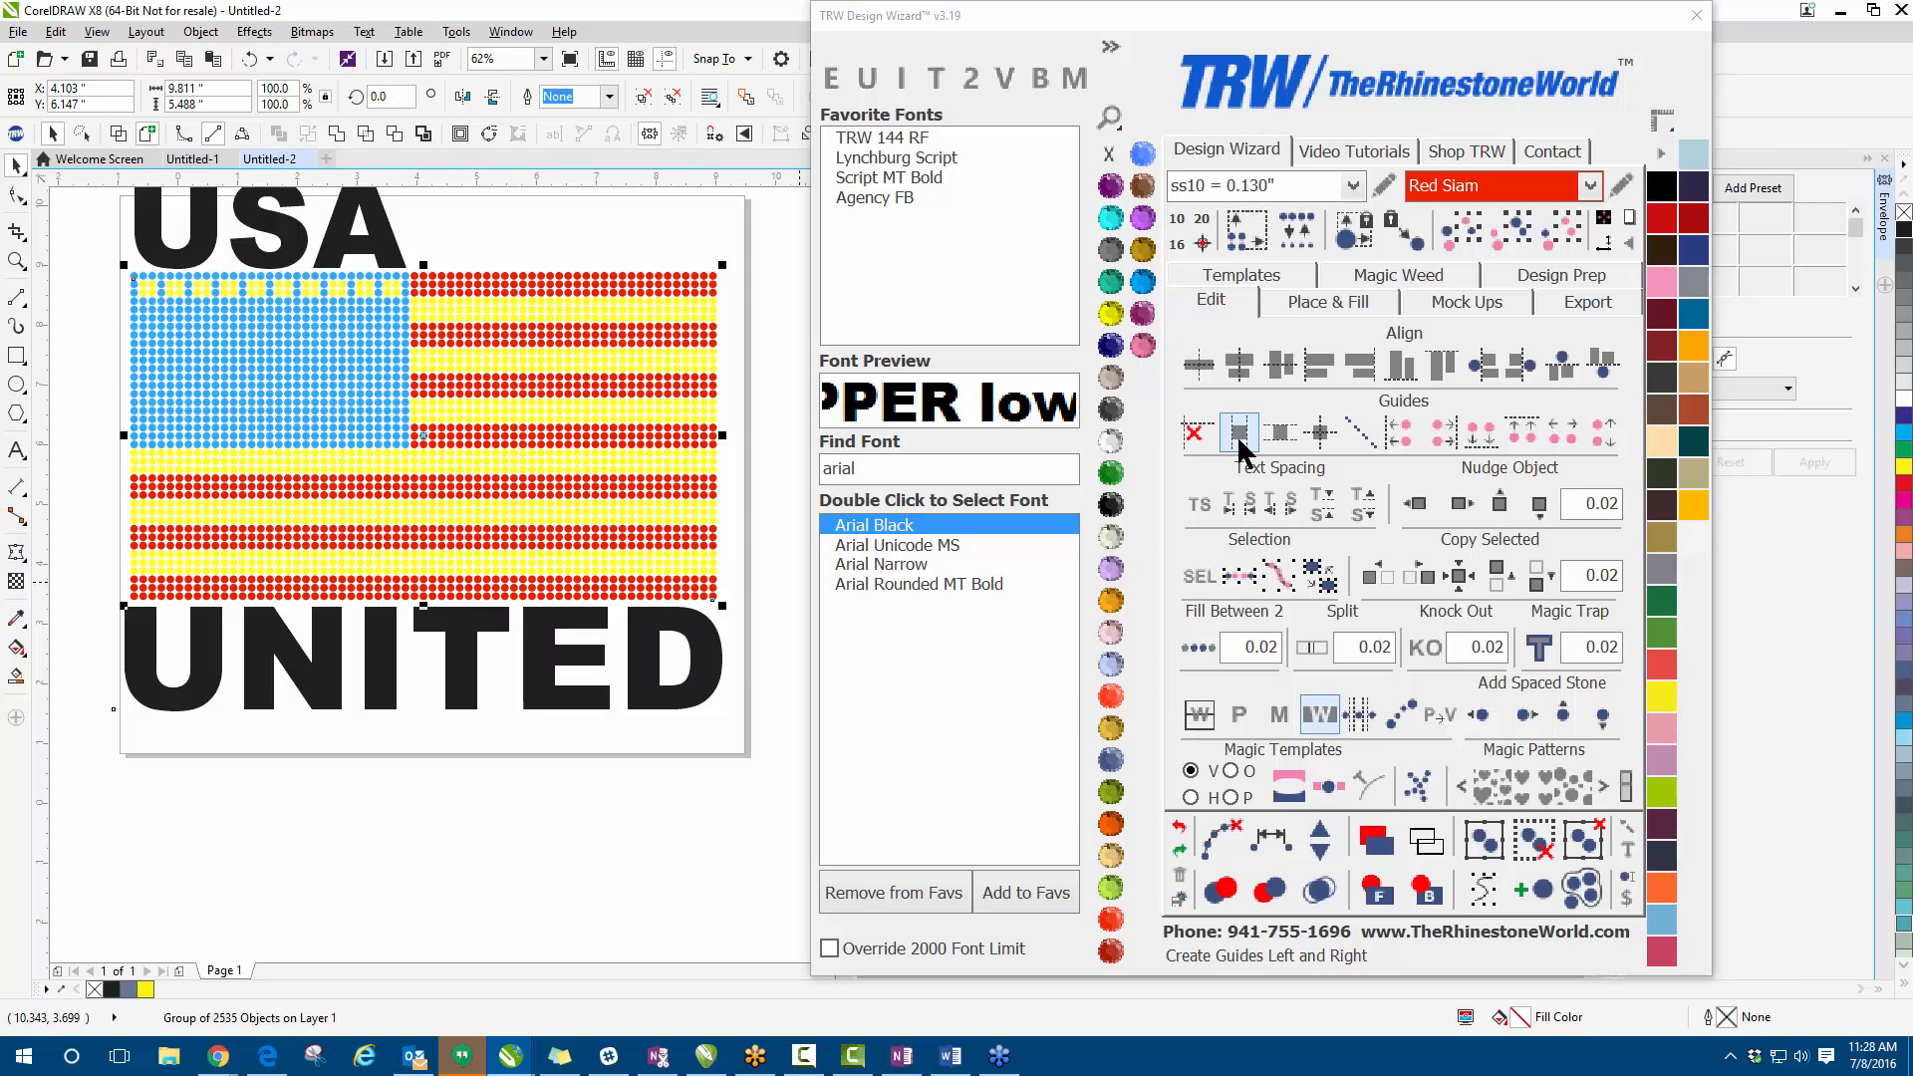
left_click(1110, 46)
left_click_drag(1192, 18, 936, 18)
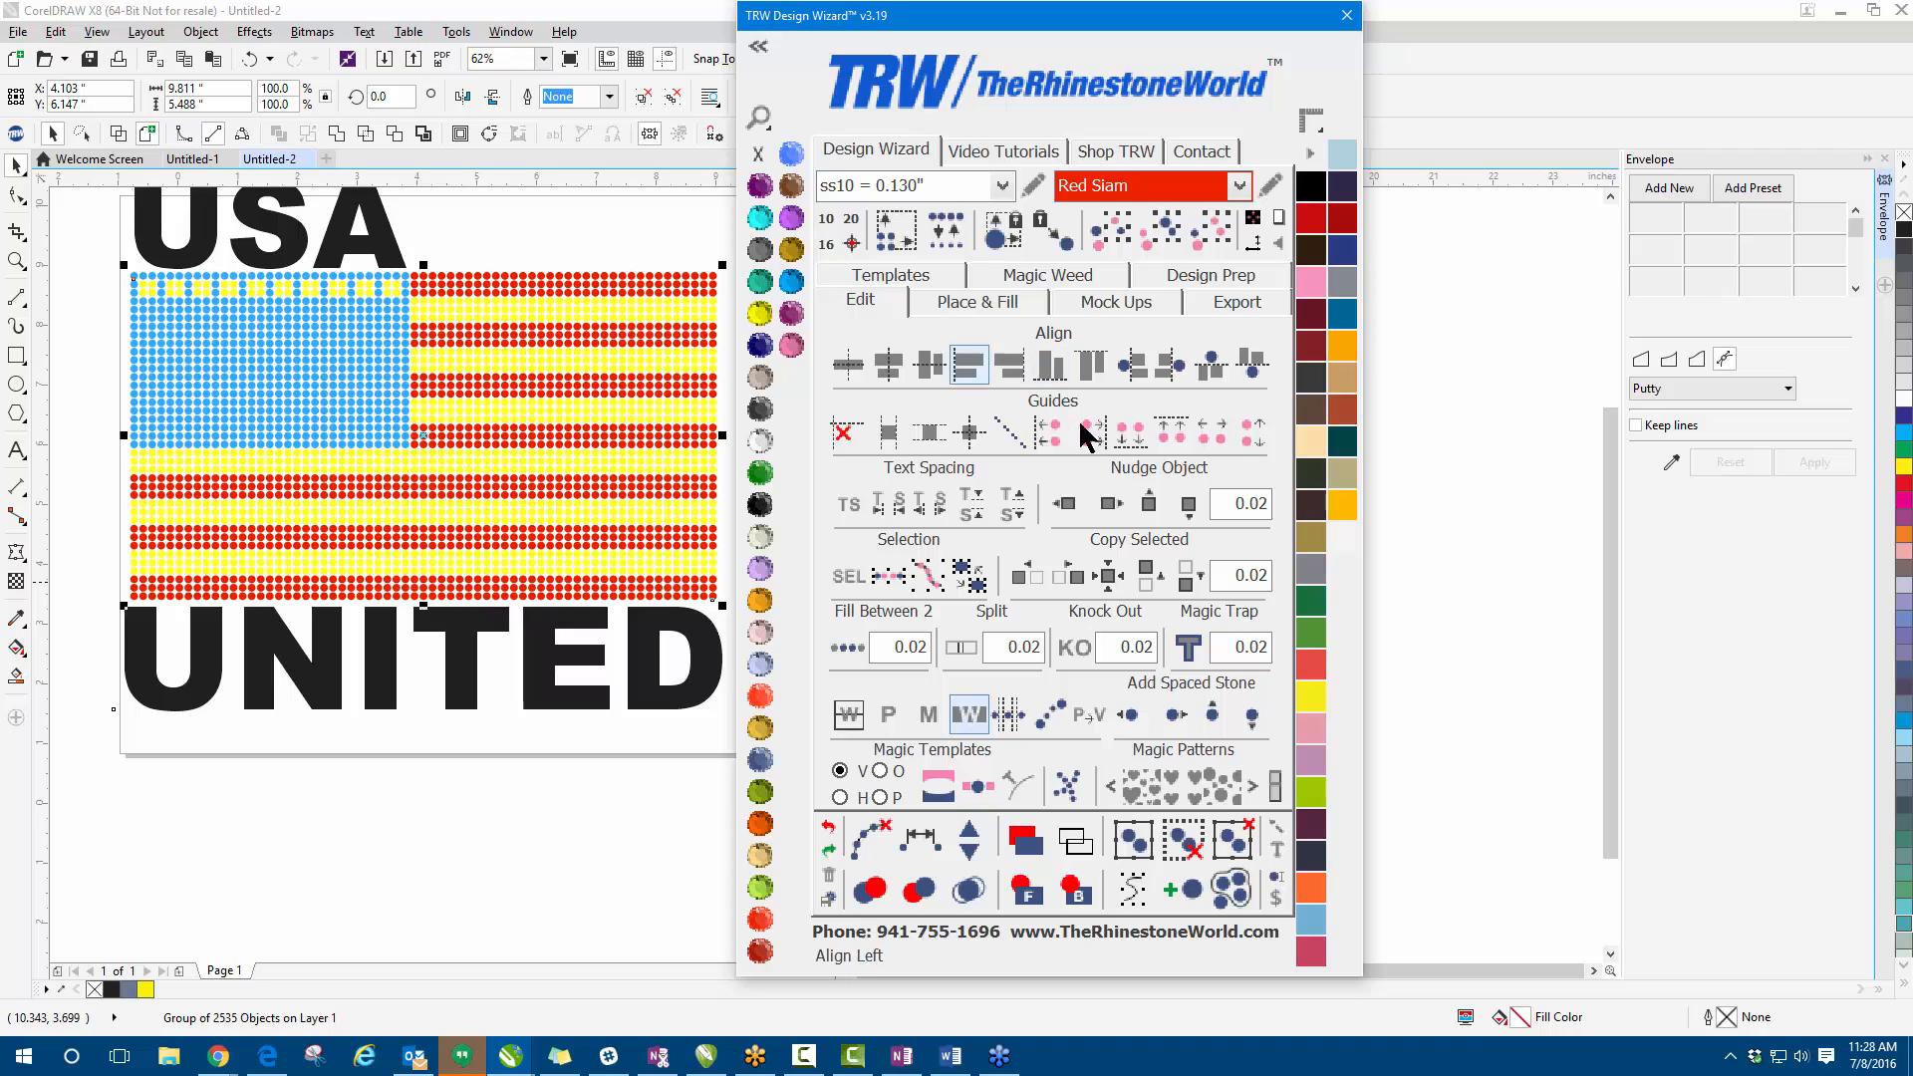
left_click(892, 438)
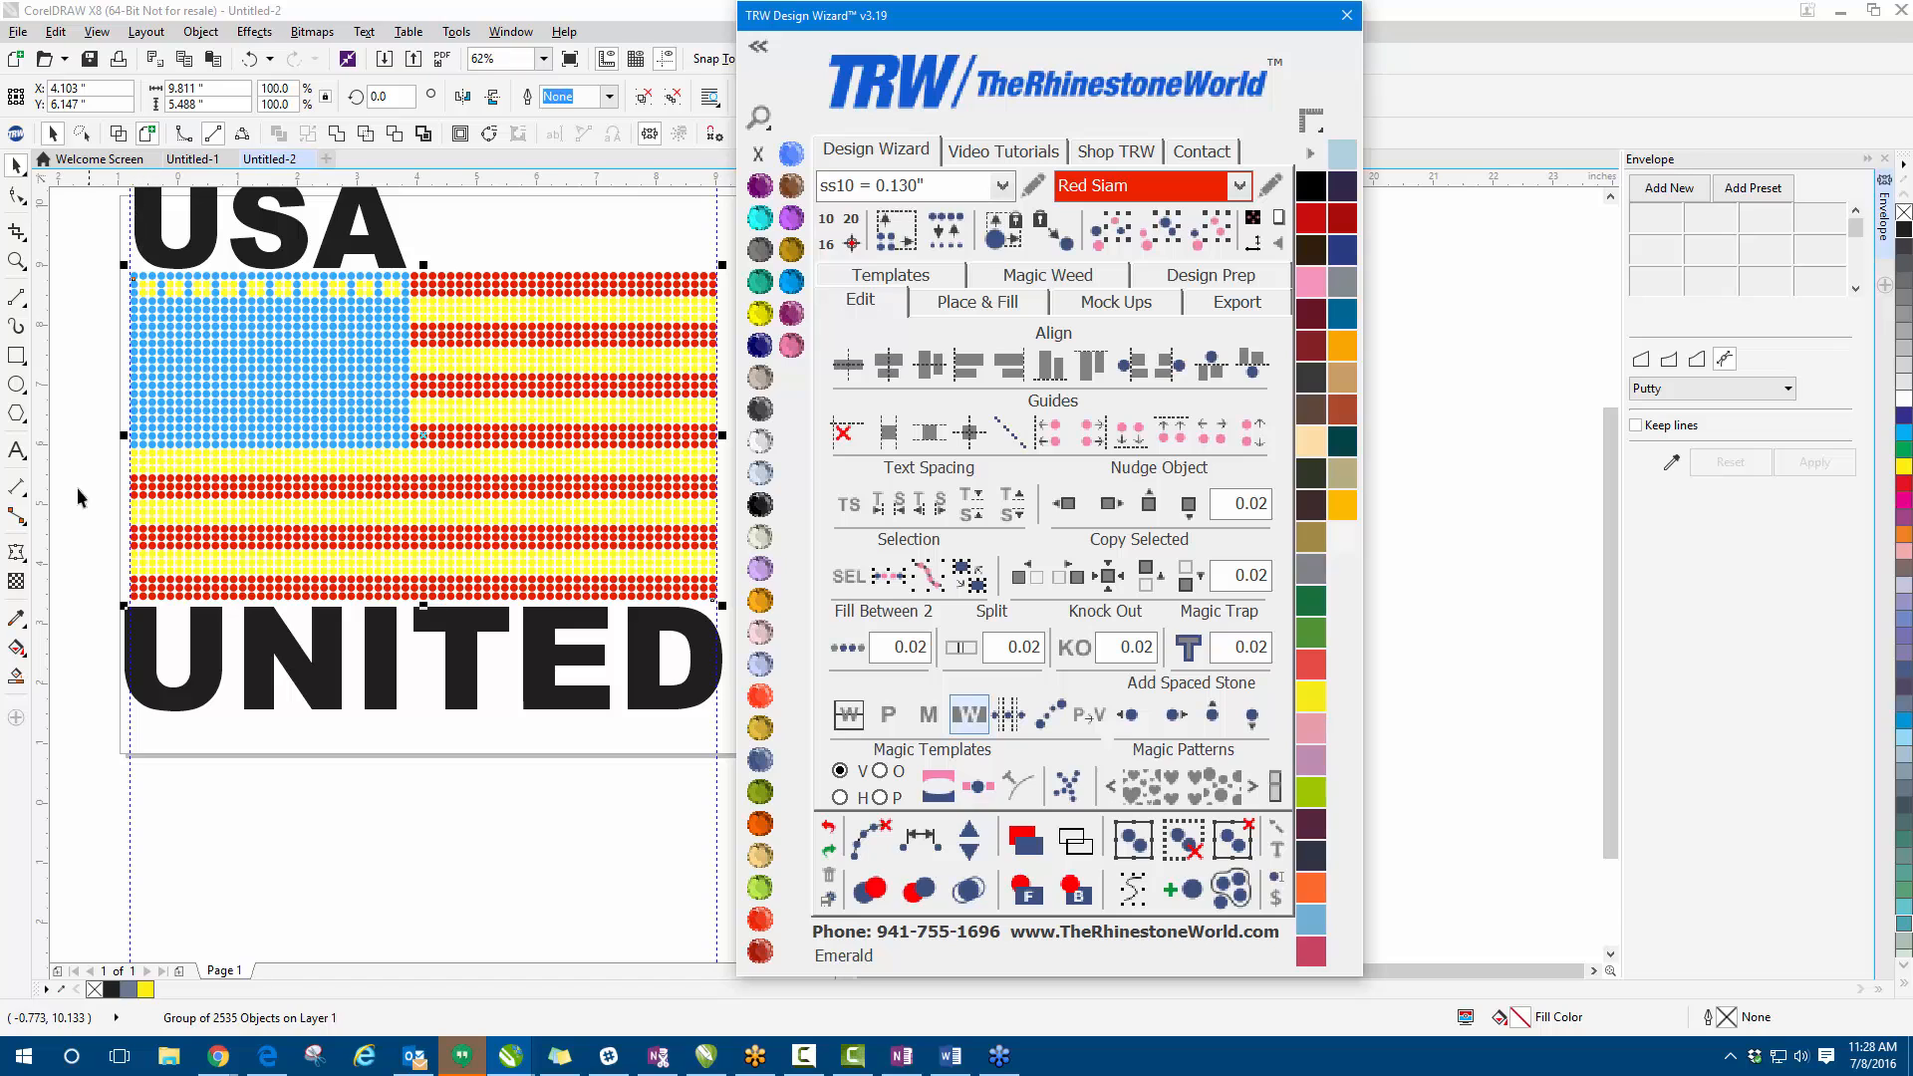
- Shrink the UNITED text from both ends to about 9.785 in wide so it fits between the flag's guides
scroll(141, 647, "up", 4)
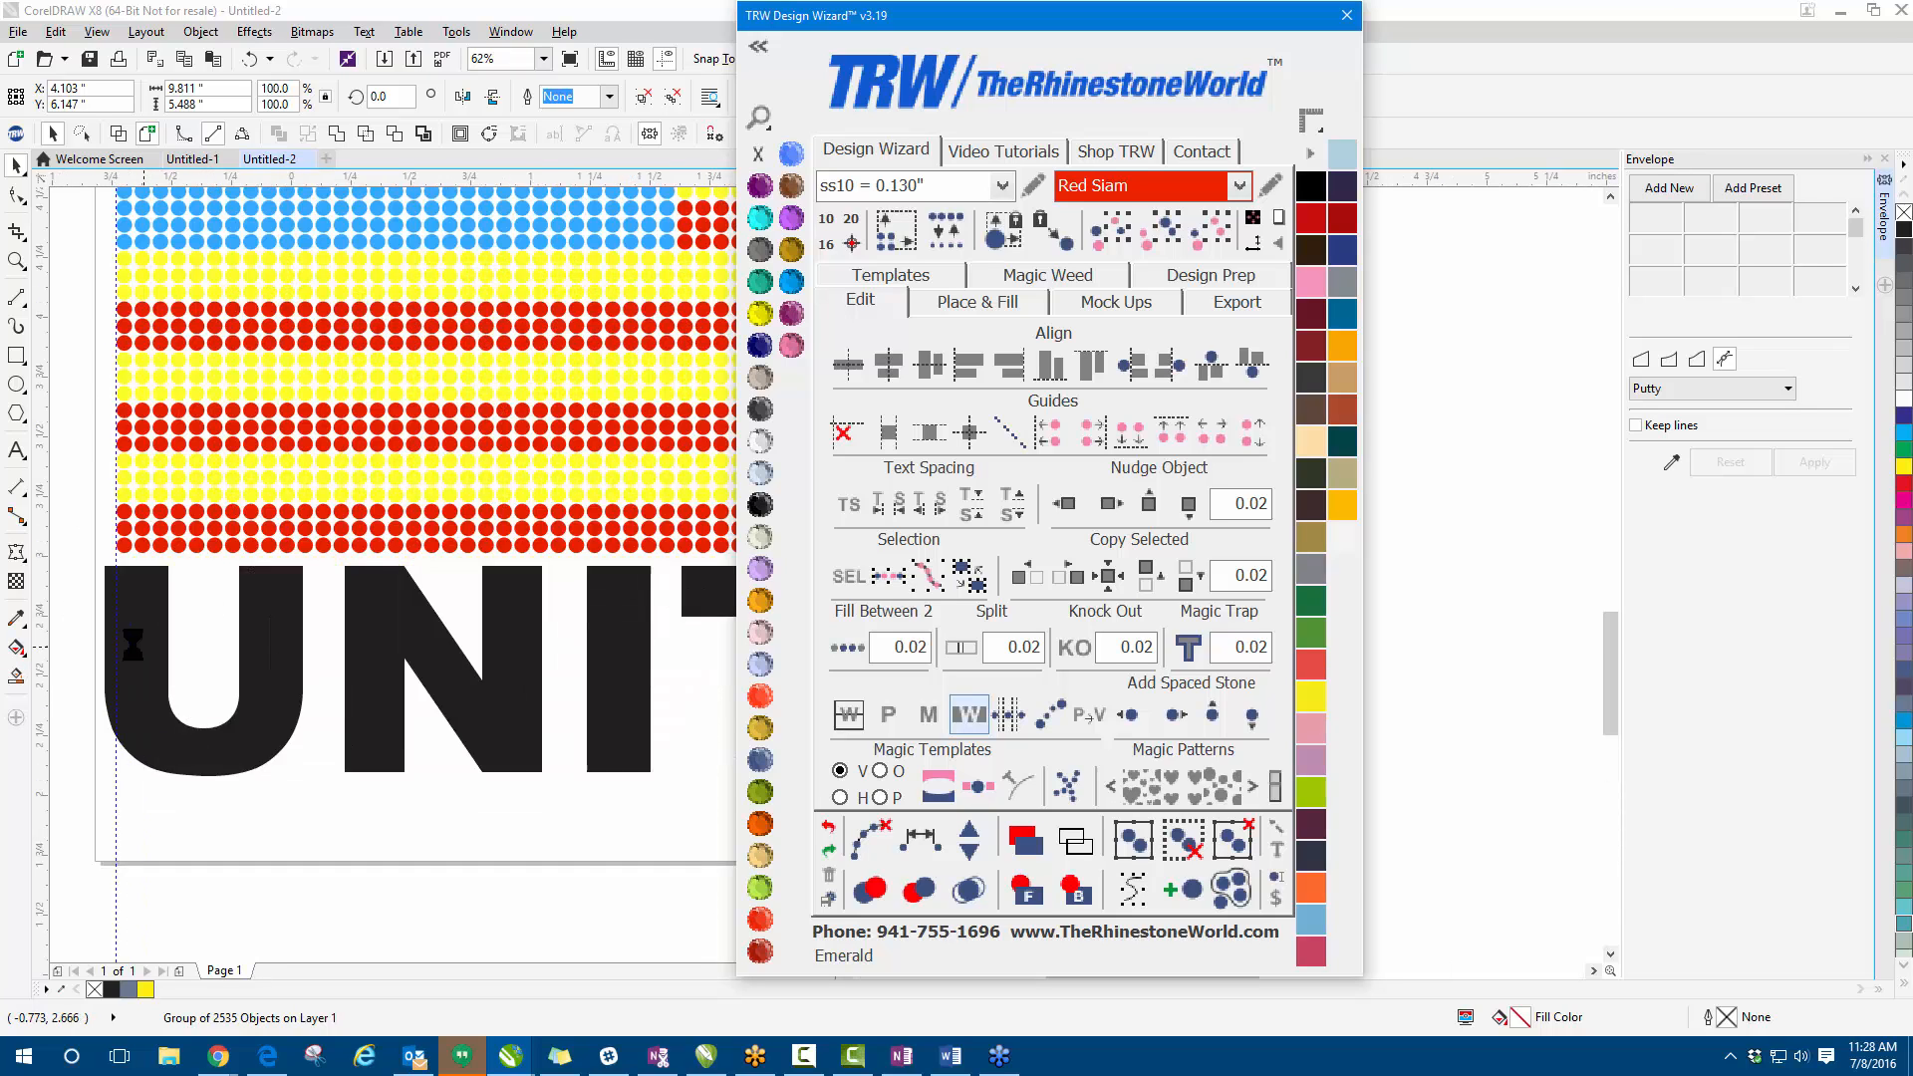
left_click(136, 598)
left_click_drag(91, 478, 112, 482)
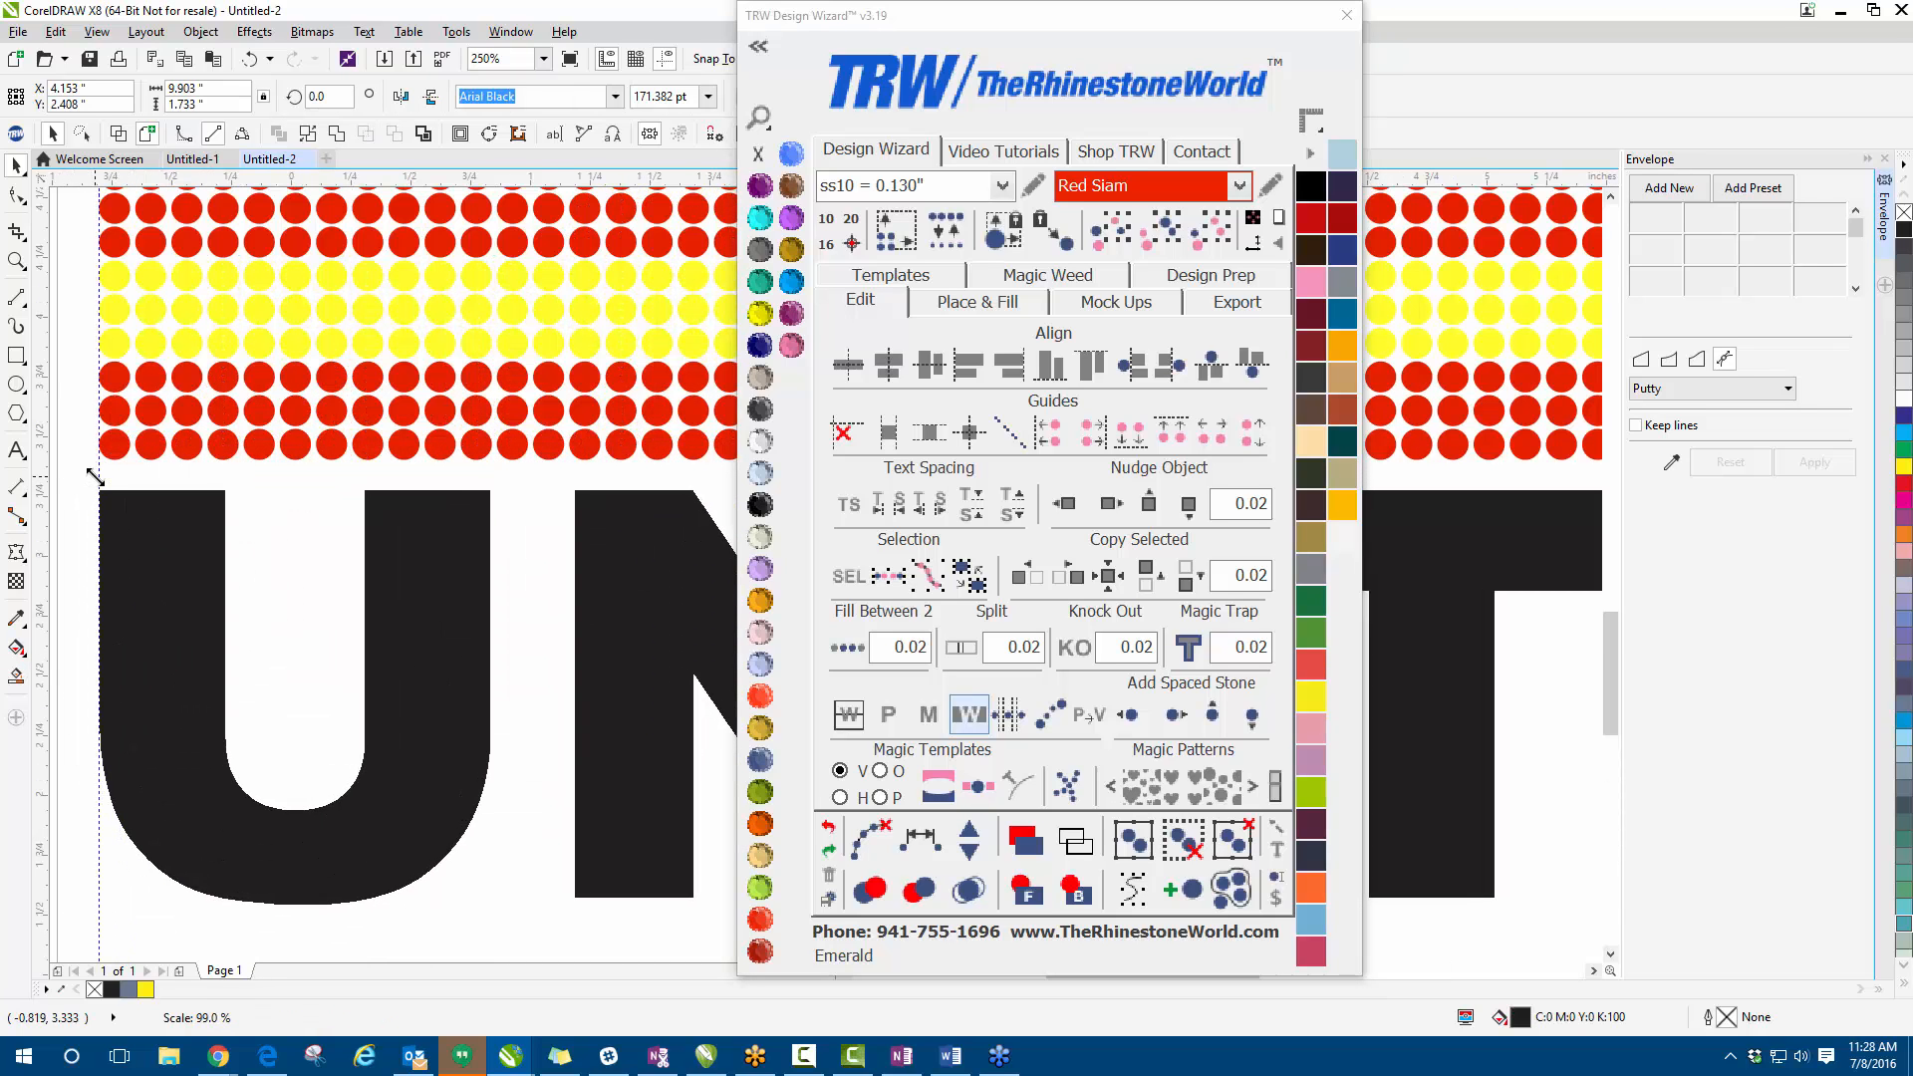
scroll(392, 491, "down", 6)
scroll(391, 491, "up", 6)
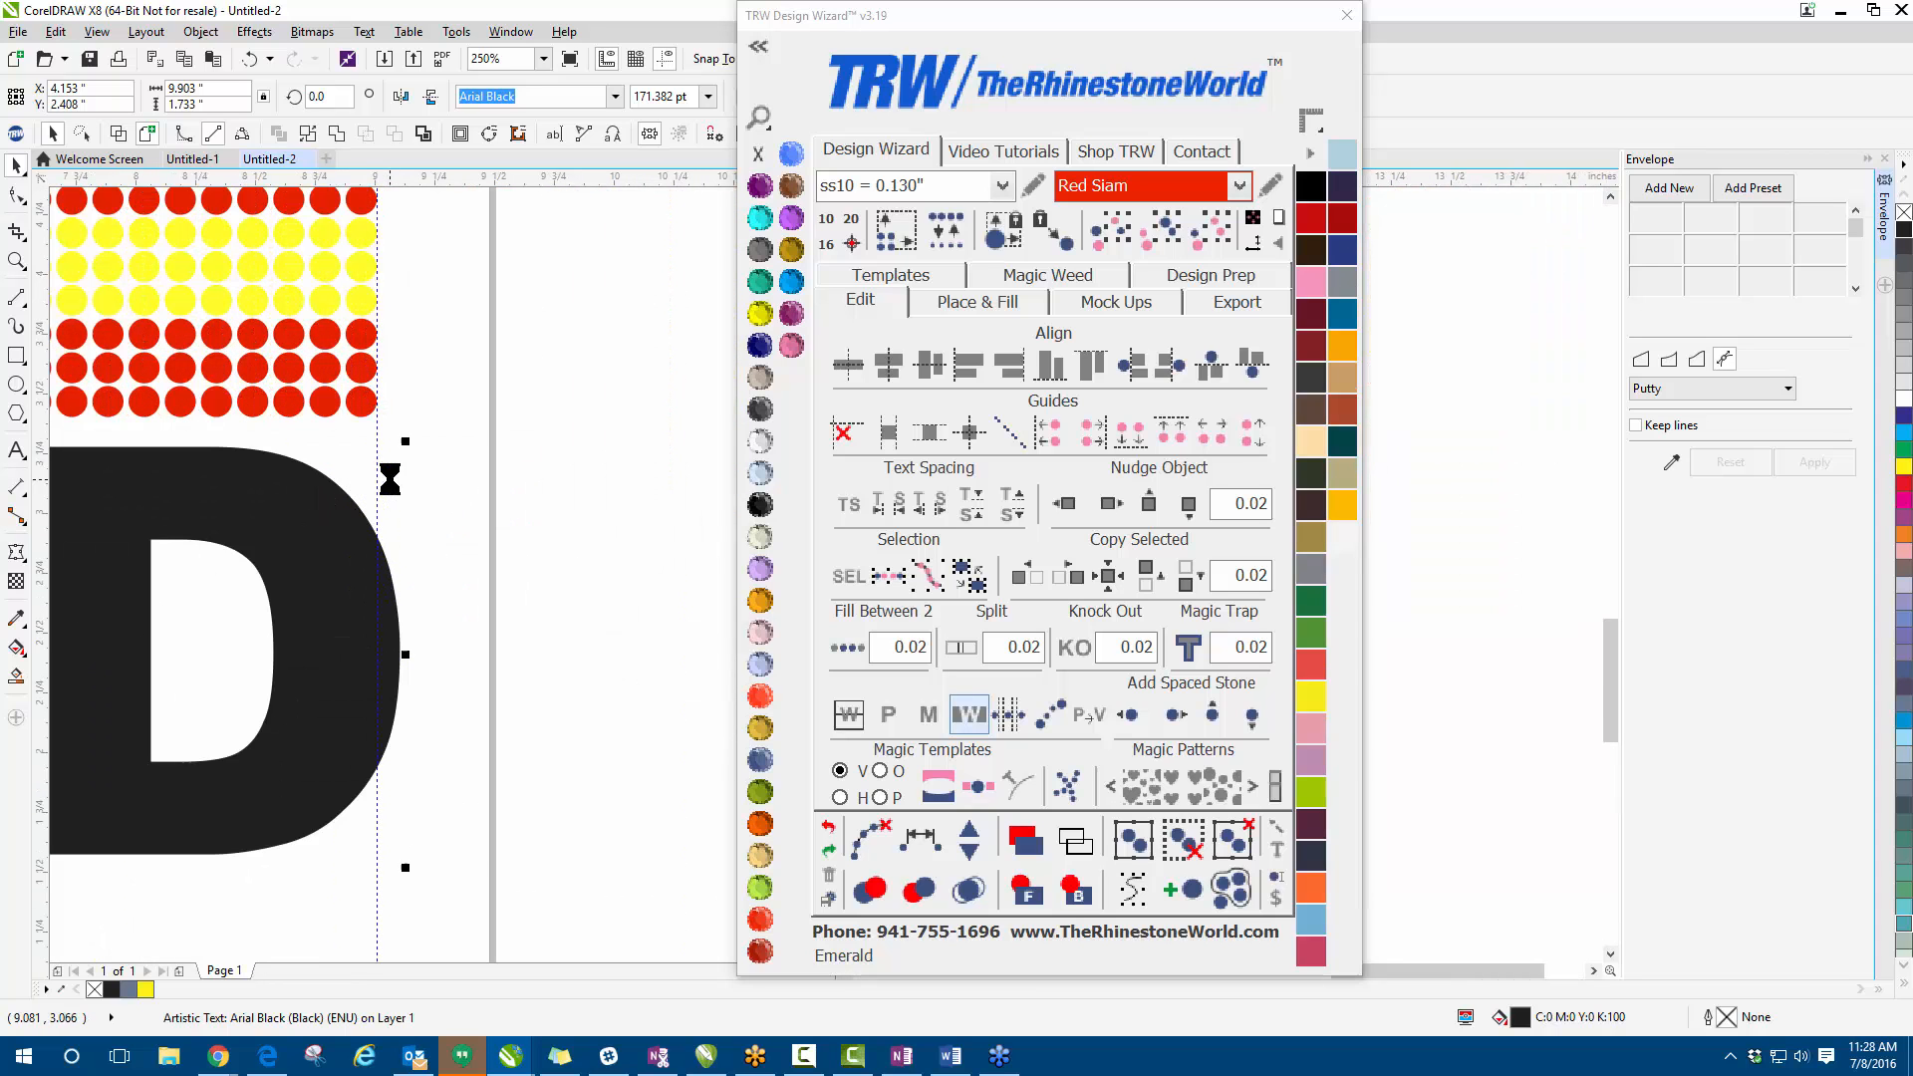
left_click_drag(412, 441, 398, 447)
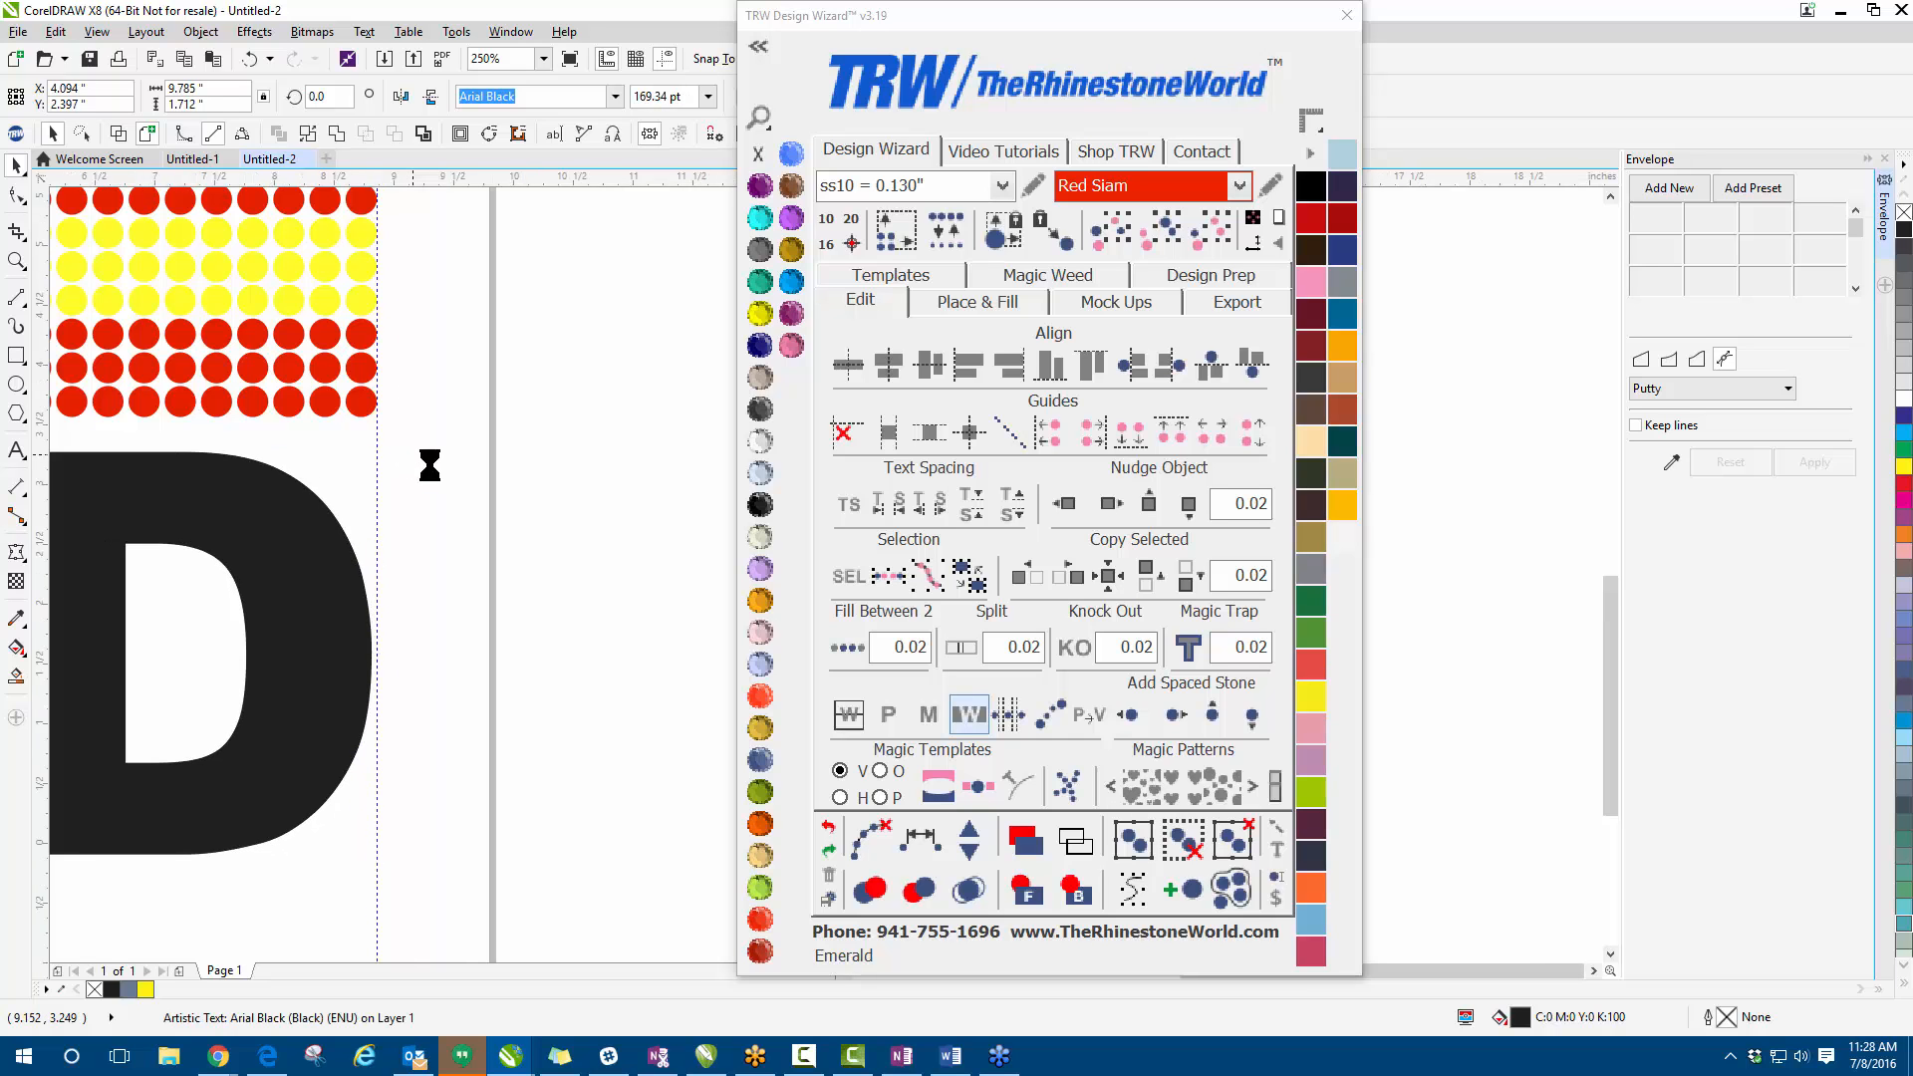
- Nudge the UNITED text up slightly toward the flag's lowest stripe and remove the guides
scroll(426, 461, "down", 3)
scroll(147, 478, "up", 2)
scroll(148, 478, "up", 1)
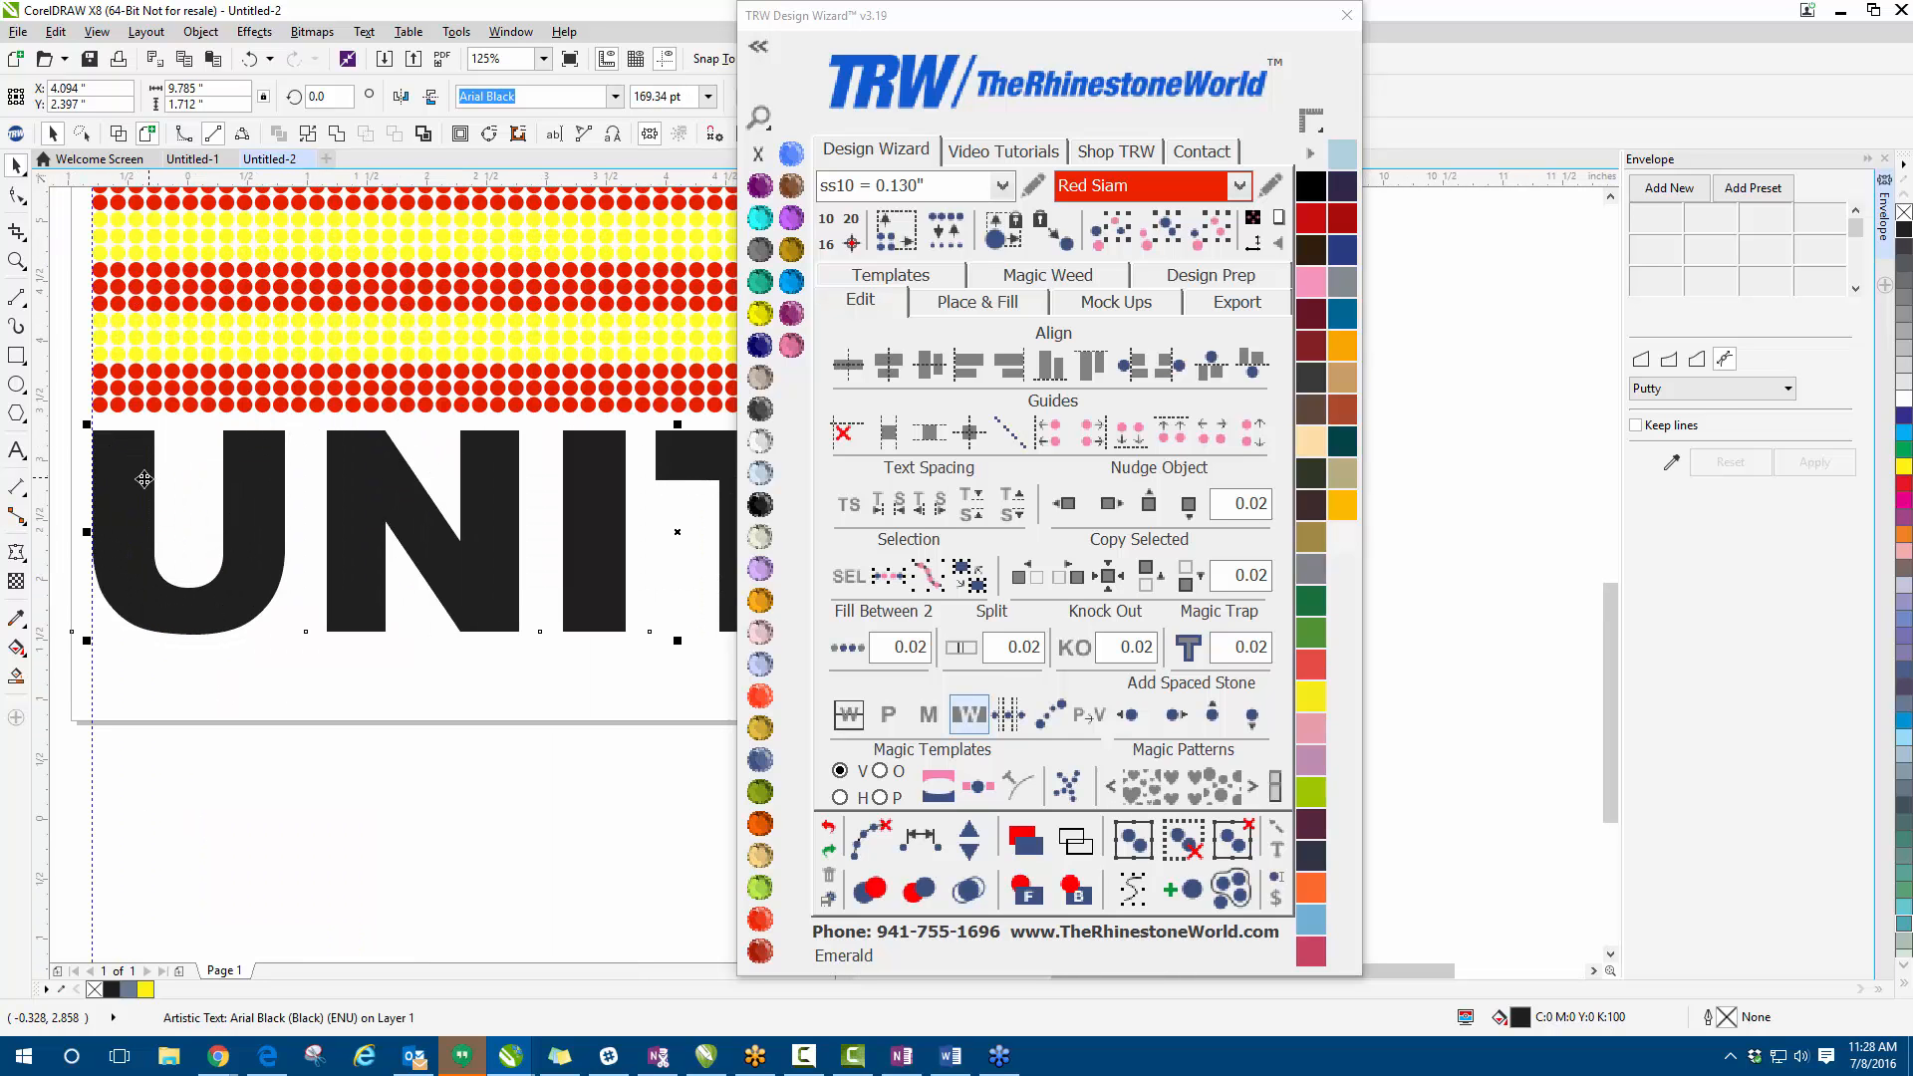
key("Up")
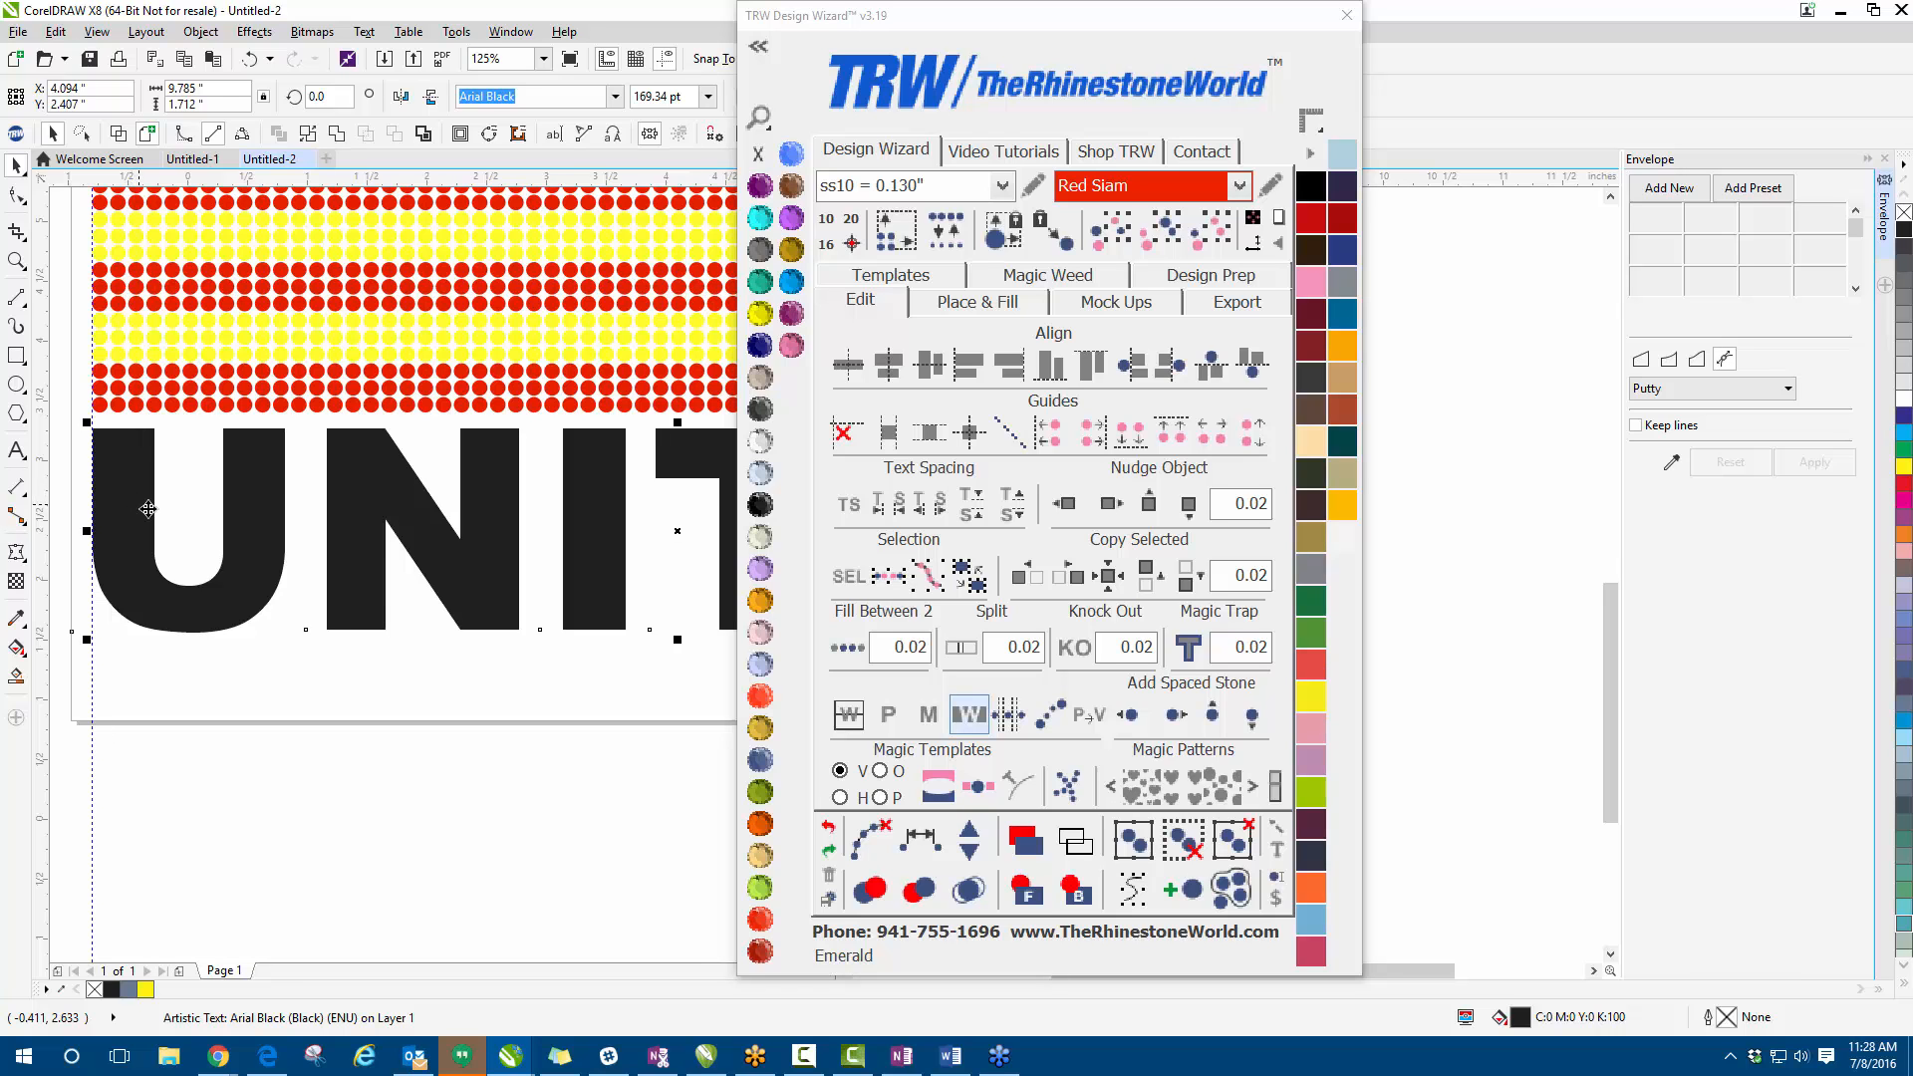
scroll(148, 509, "down", 3)
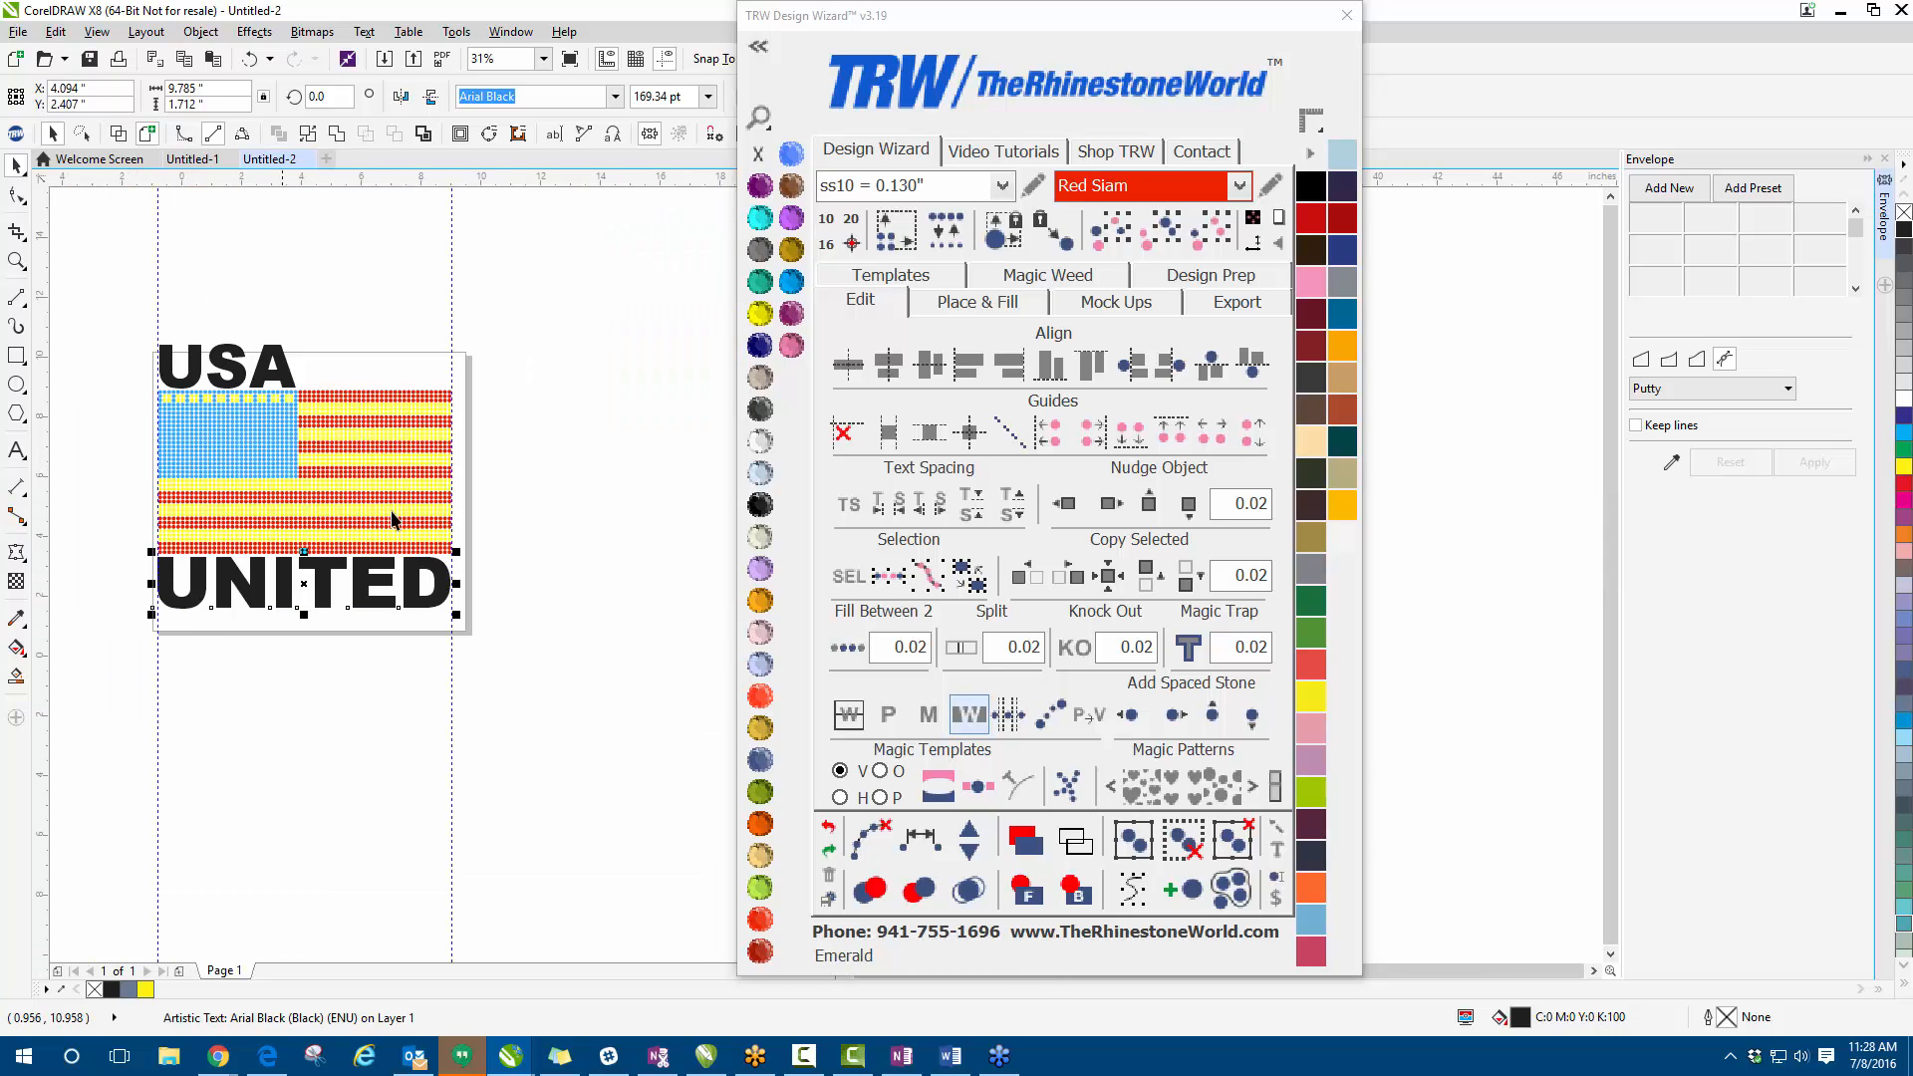
left_click(842, 431)
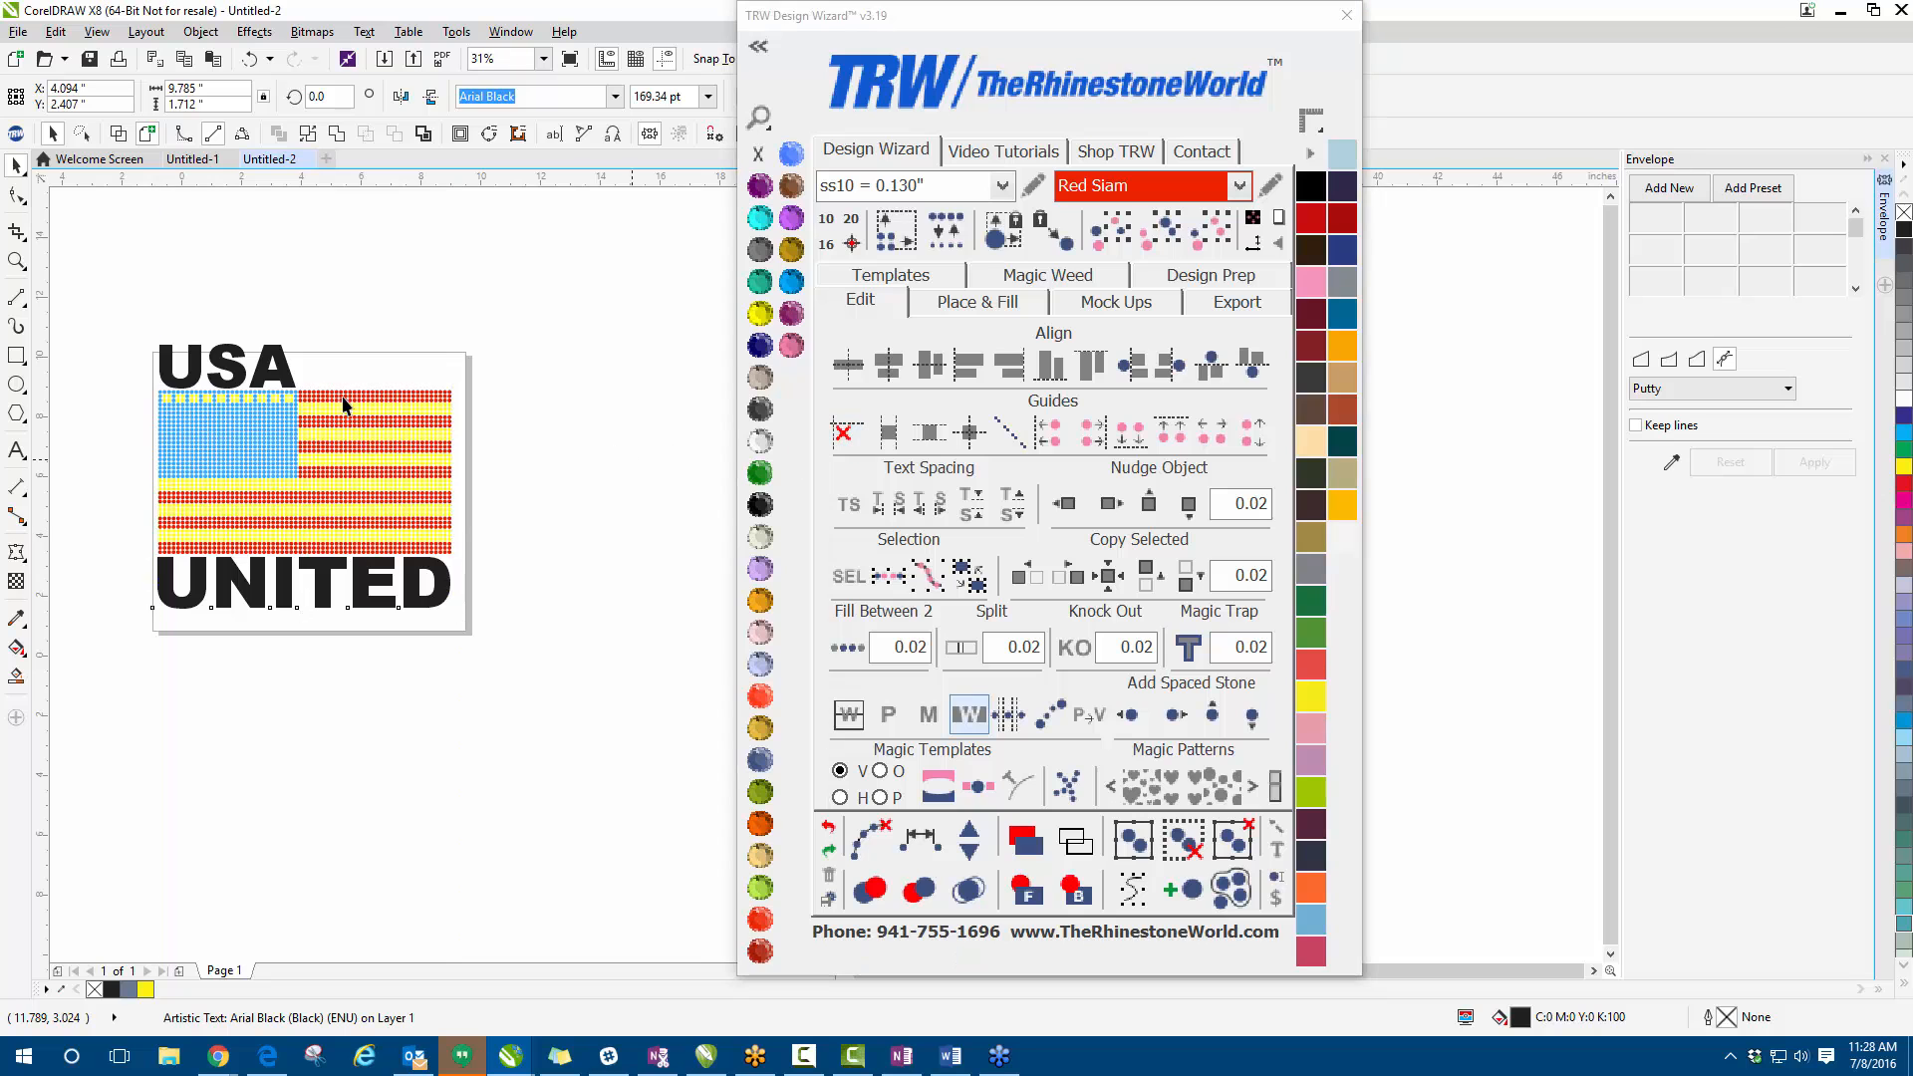
- Select the USA text above the blue block and show the stone placement and fill settings
scroll(342, 403, "up", 3)
left_click(225, 360)
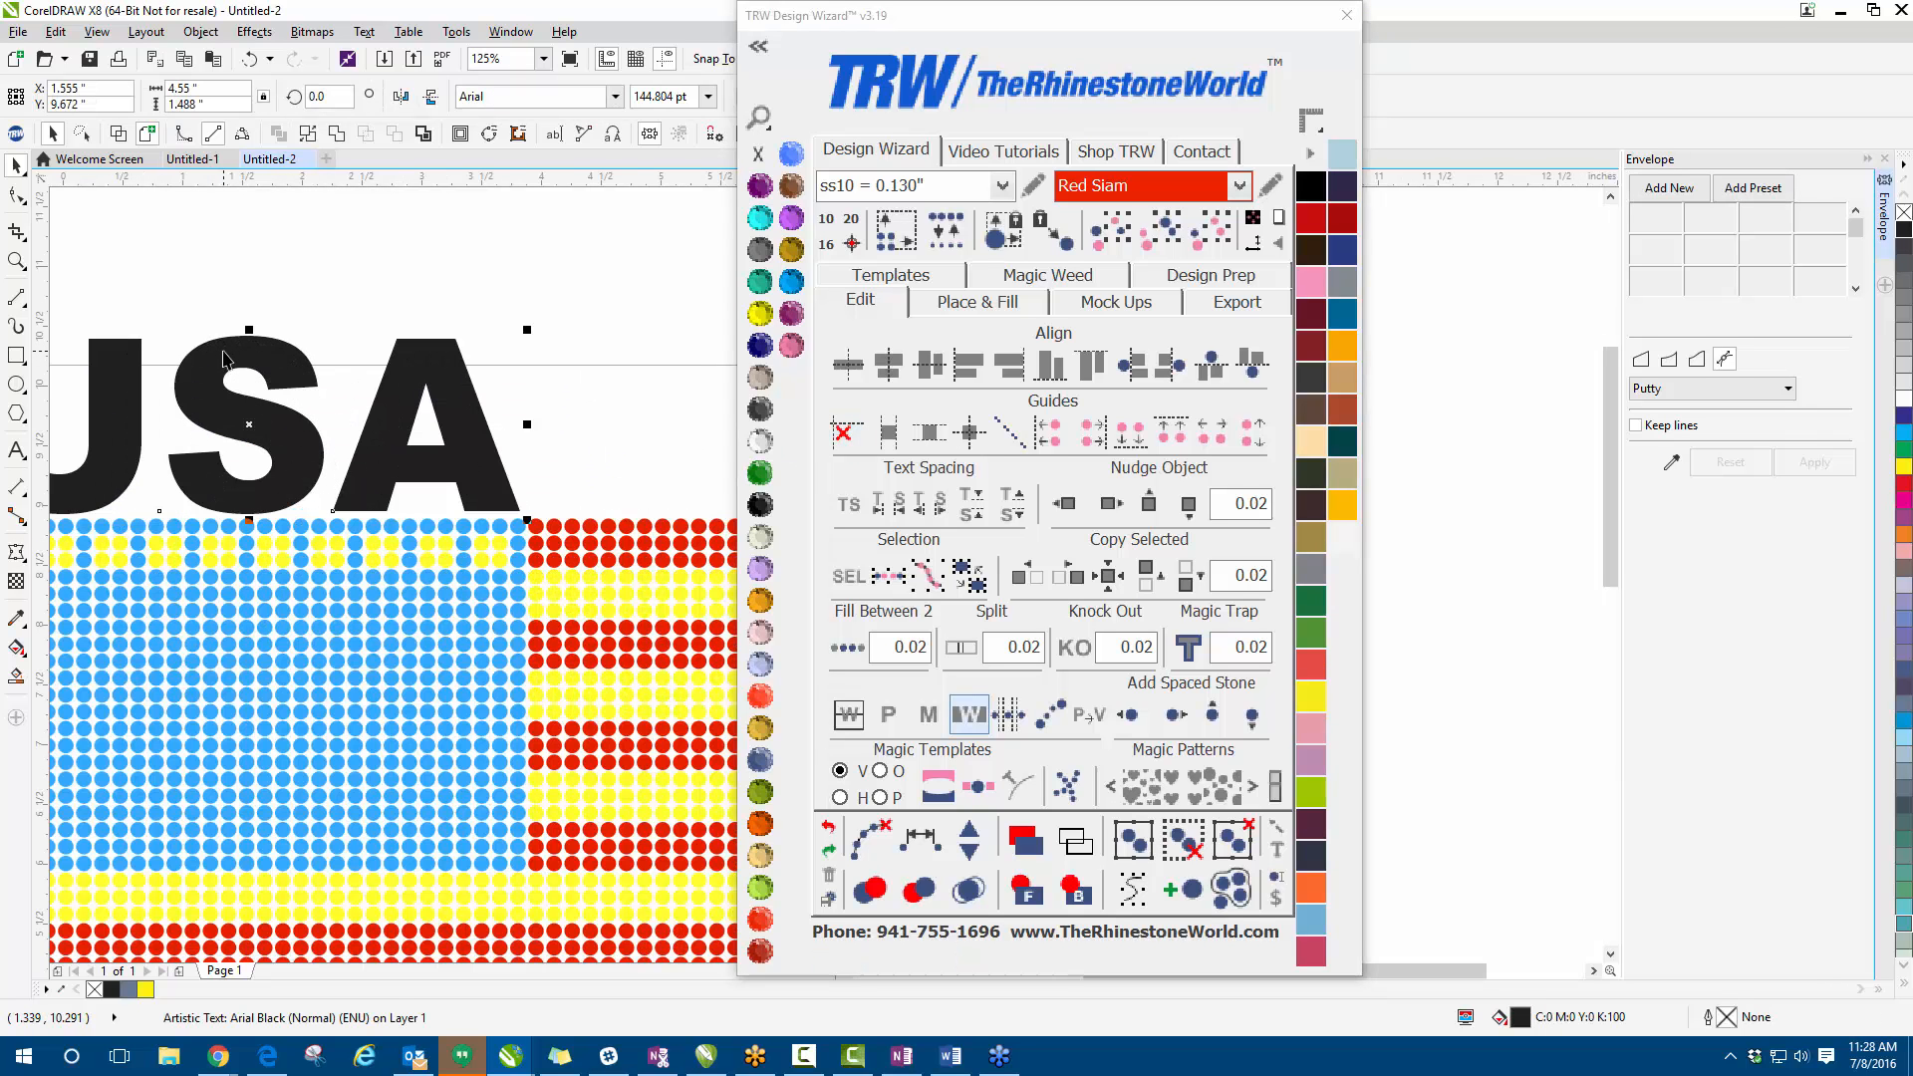
scroll(227, 362, "down", 2)
scroll(285, 387, "up", 2)
left_click(962, 303)
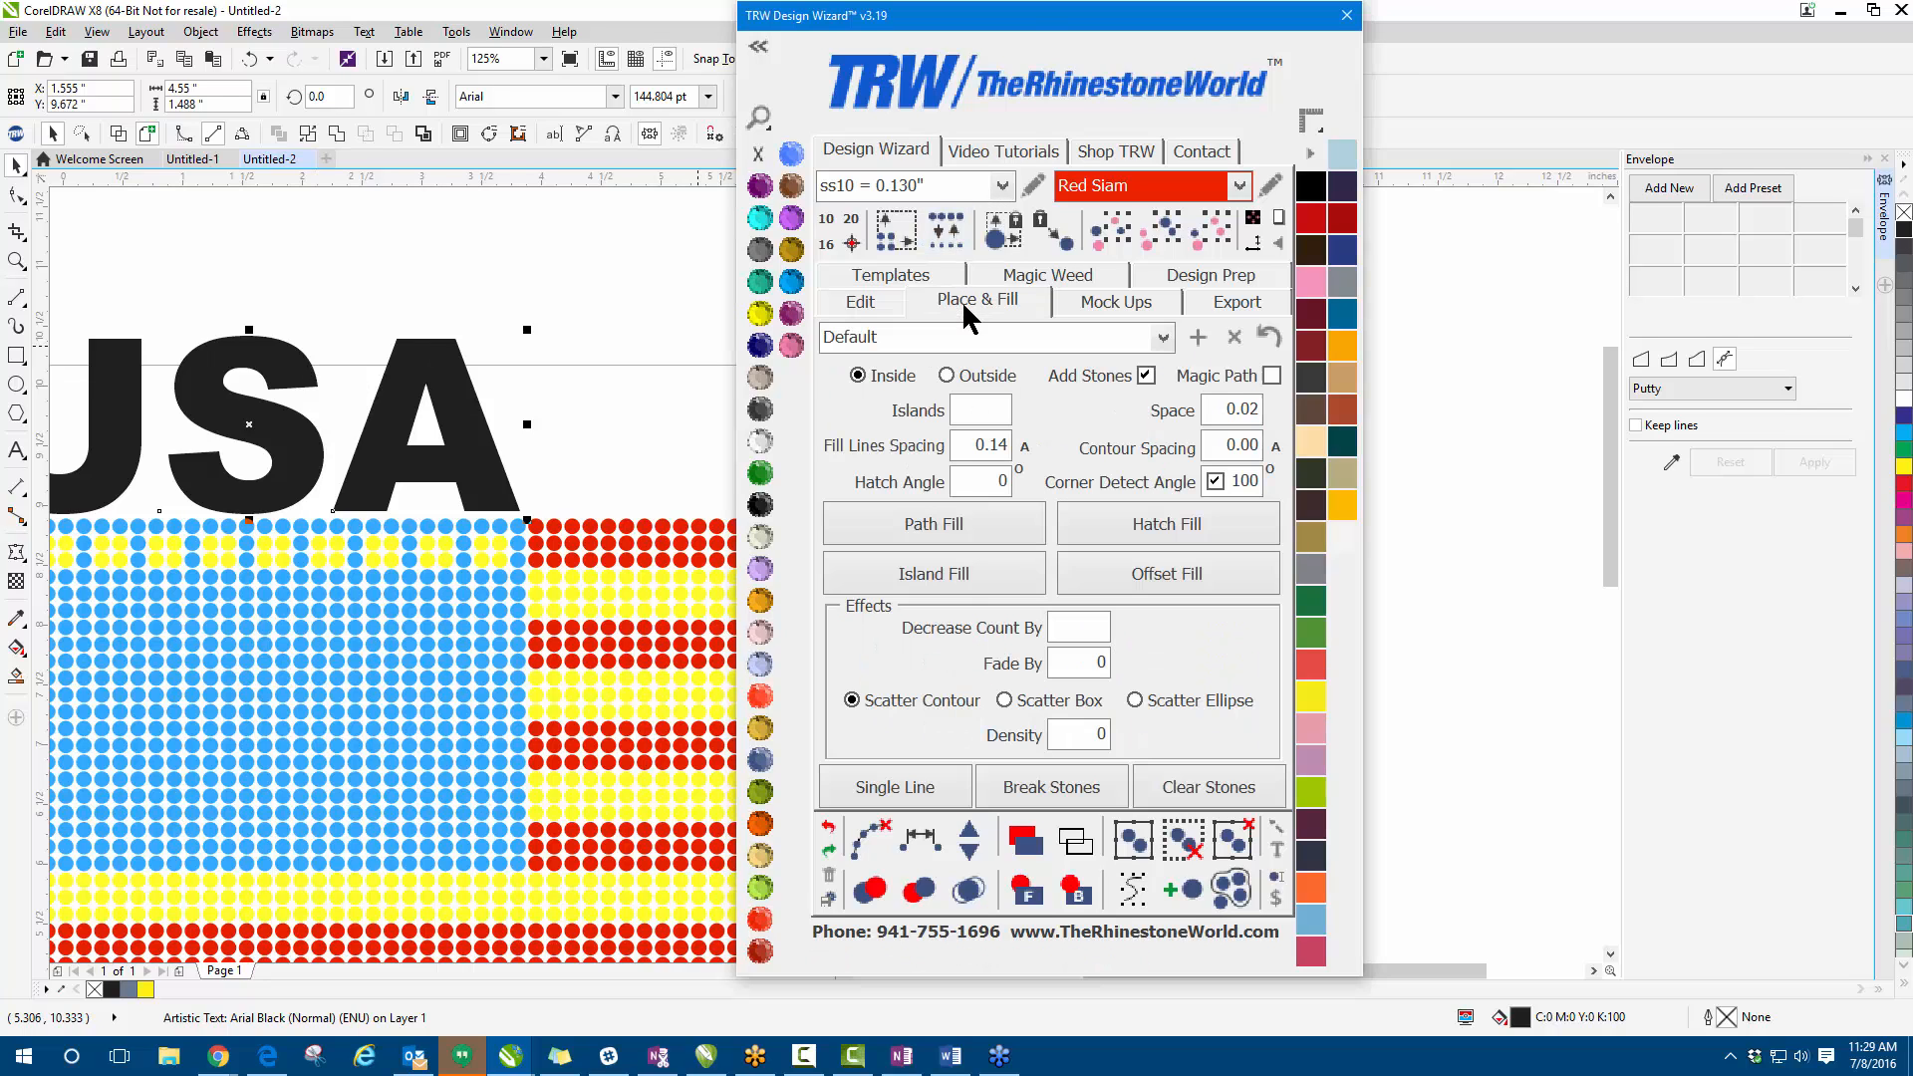
left_click_drag(1016, 14, 990, 14)
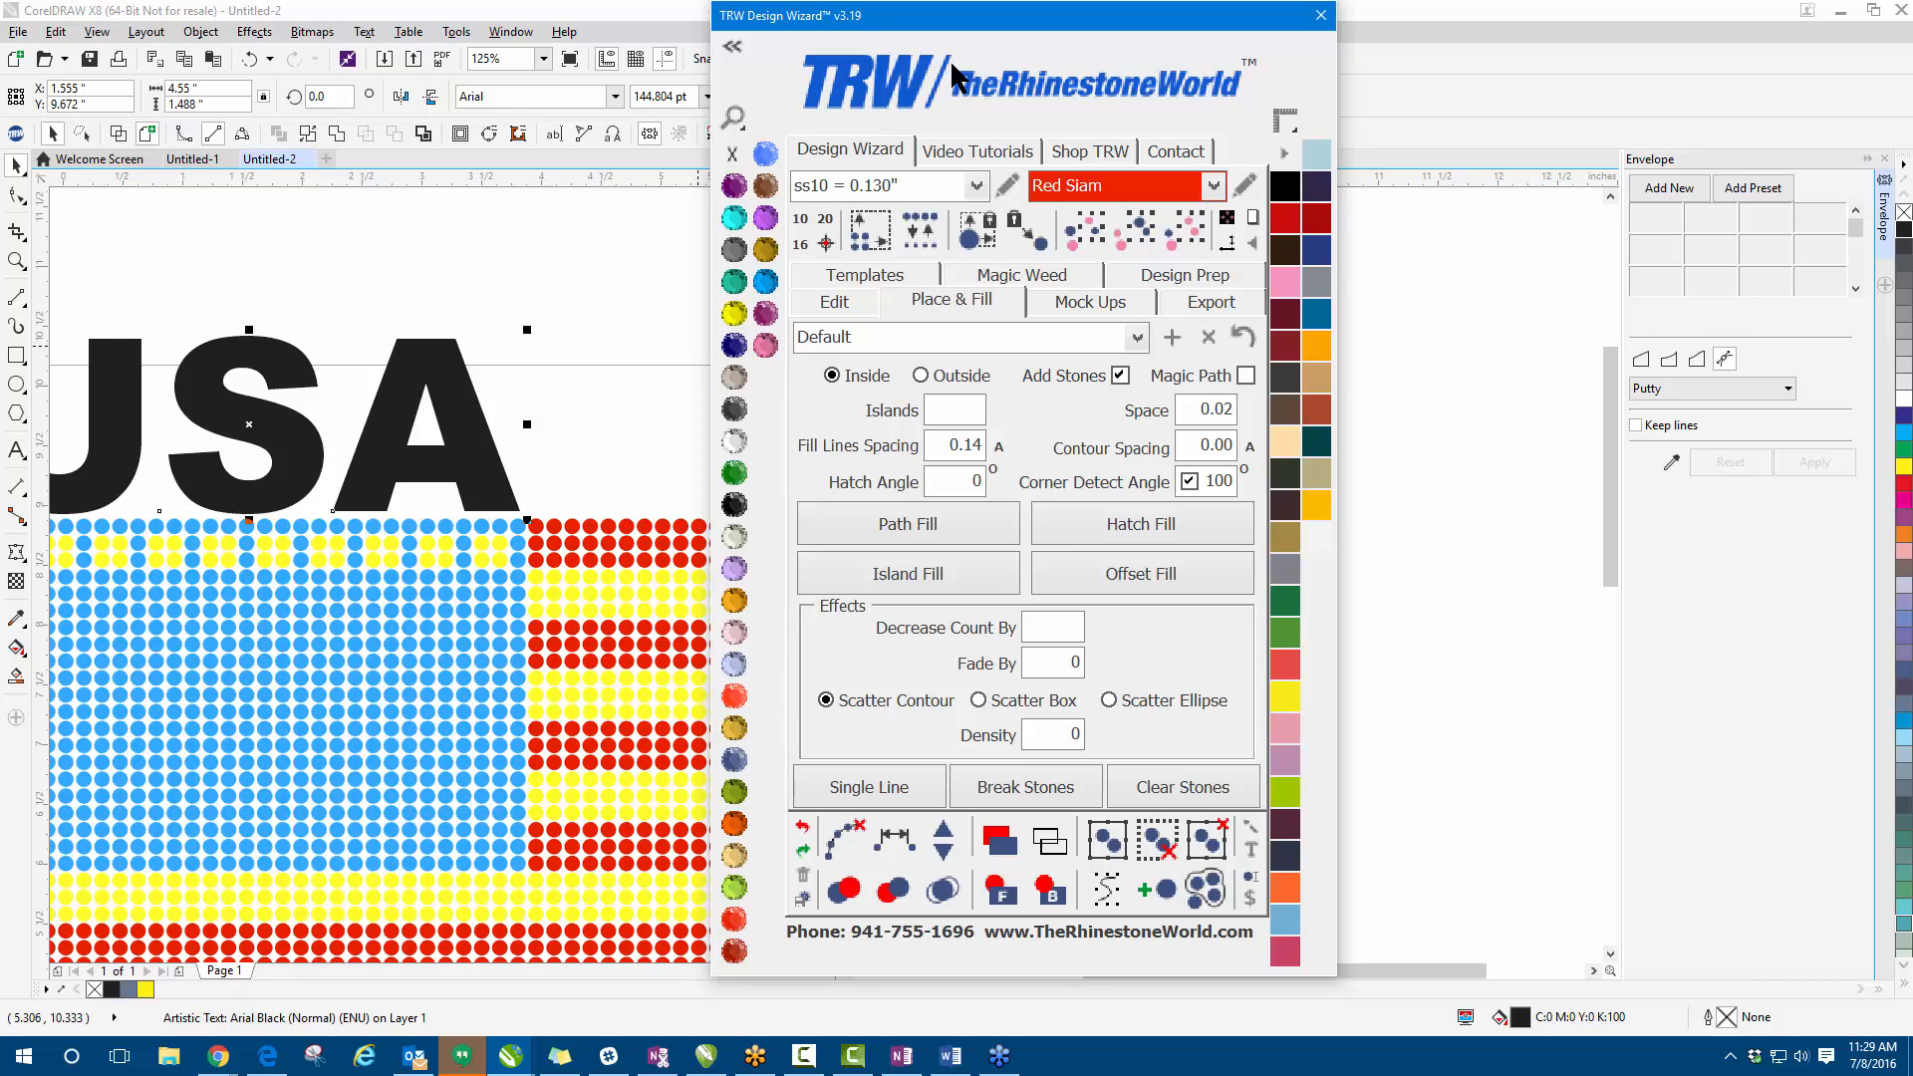
- Examine the outline of the letter A in USA in wireframe view, then restore the filled view
left_click(119, 133)
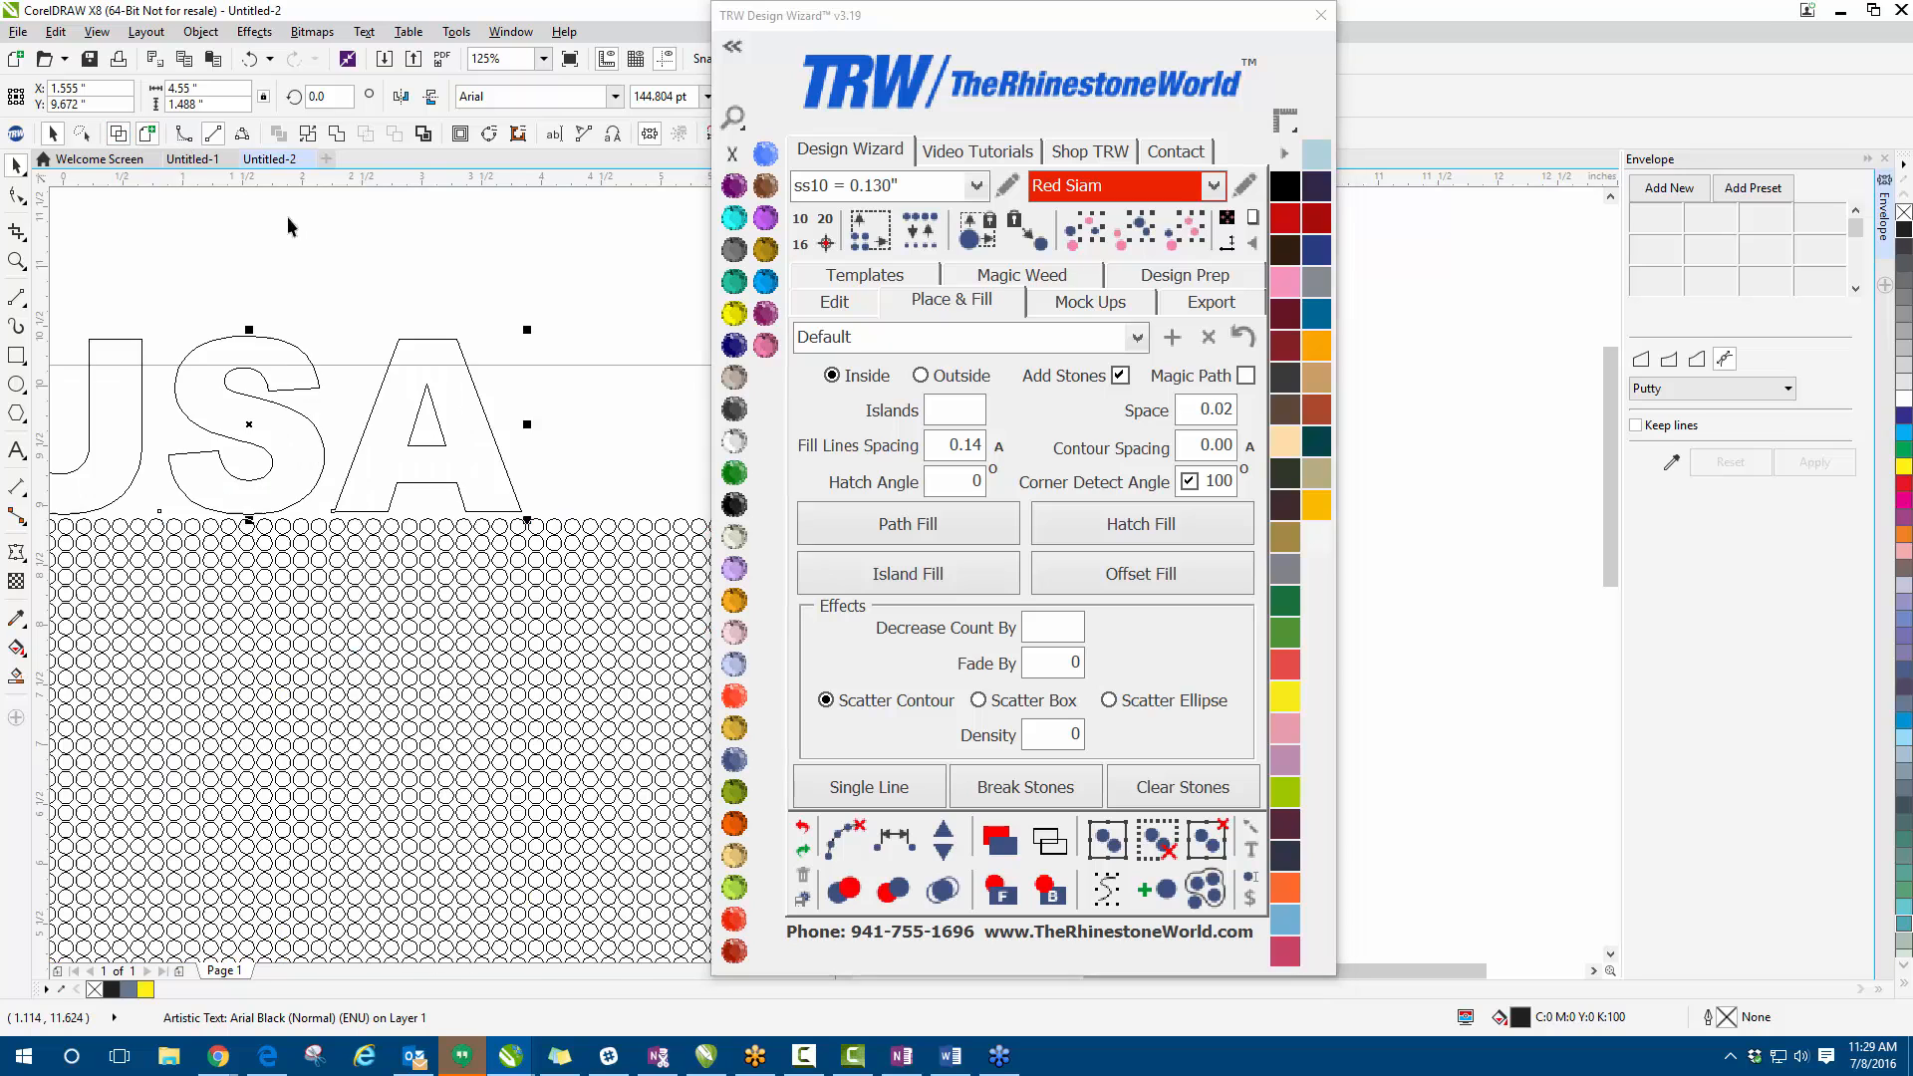
scroll(408, 349, "up", 3)
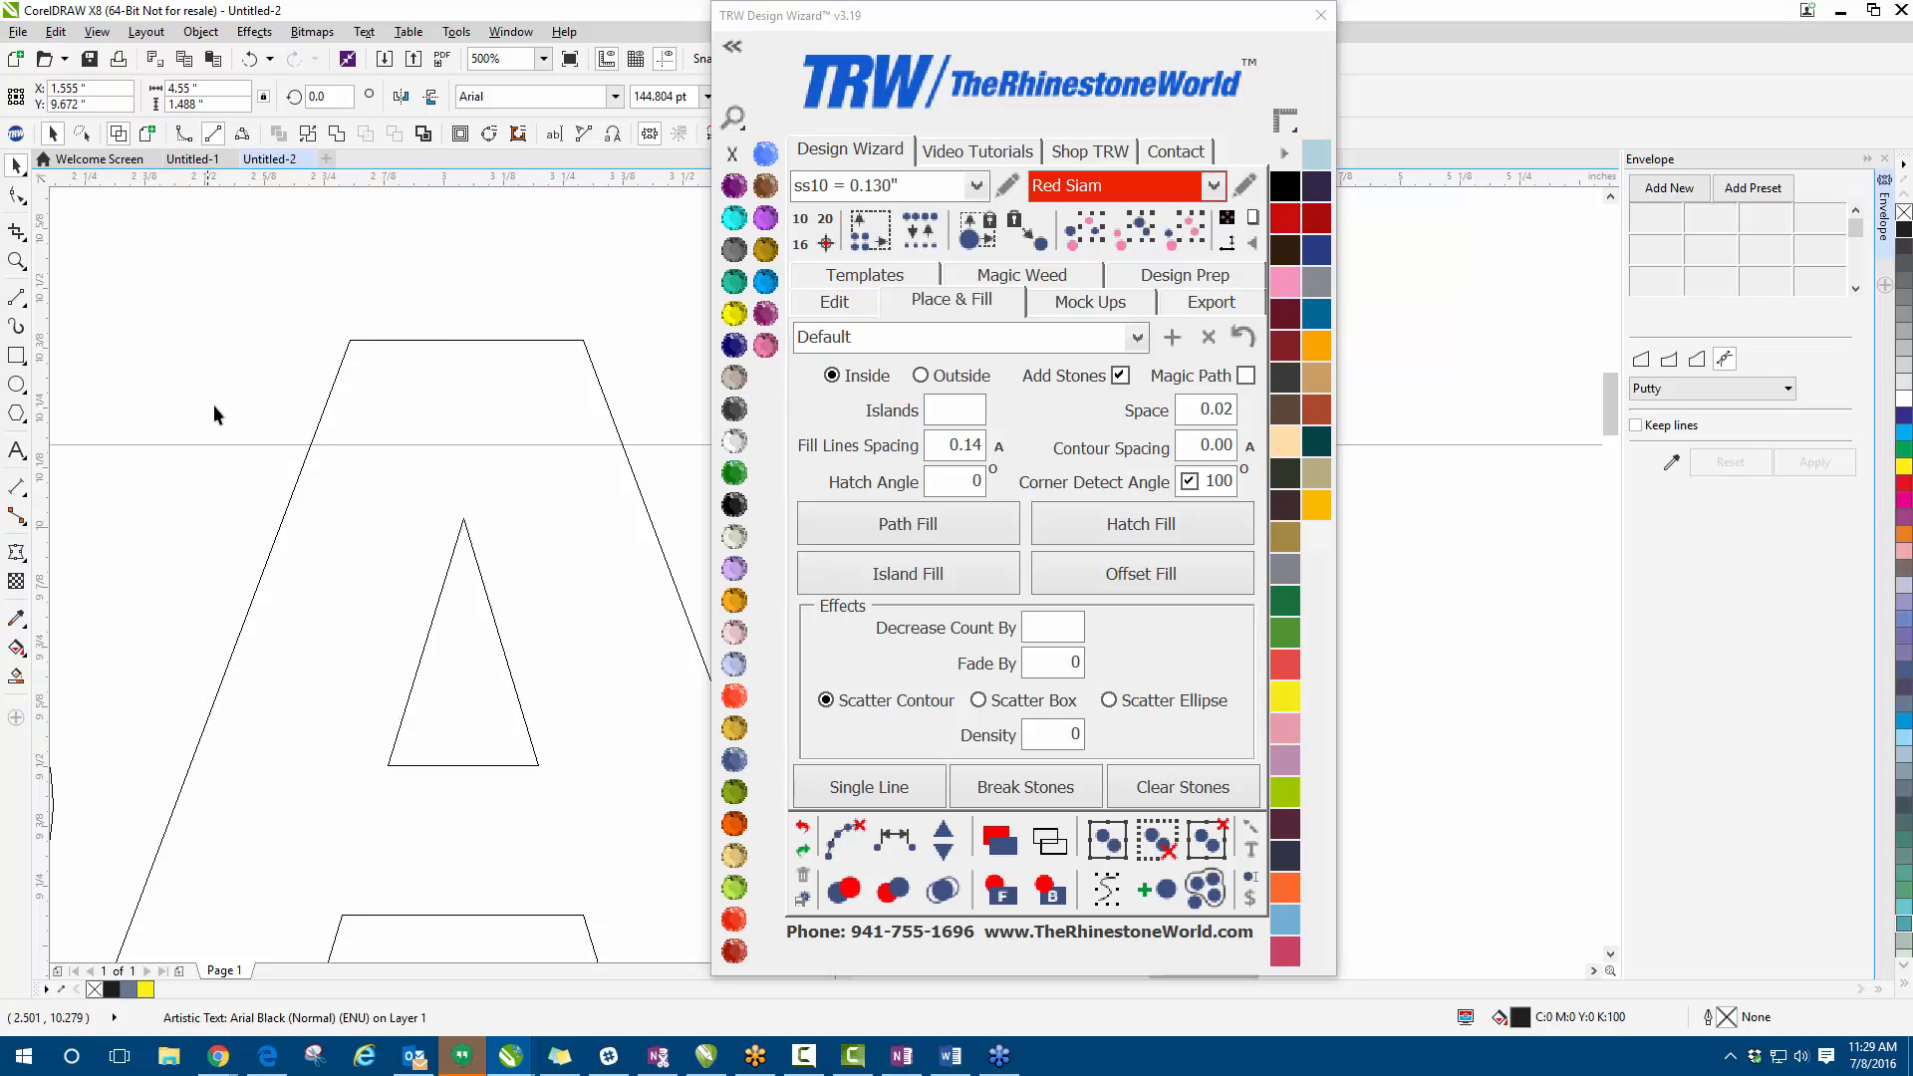
left_click(147, 133)
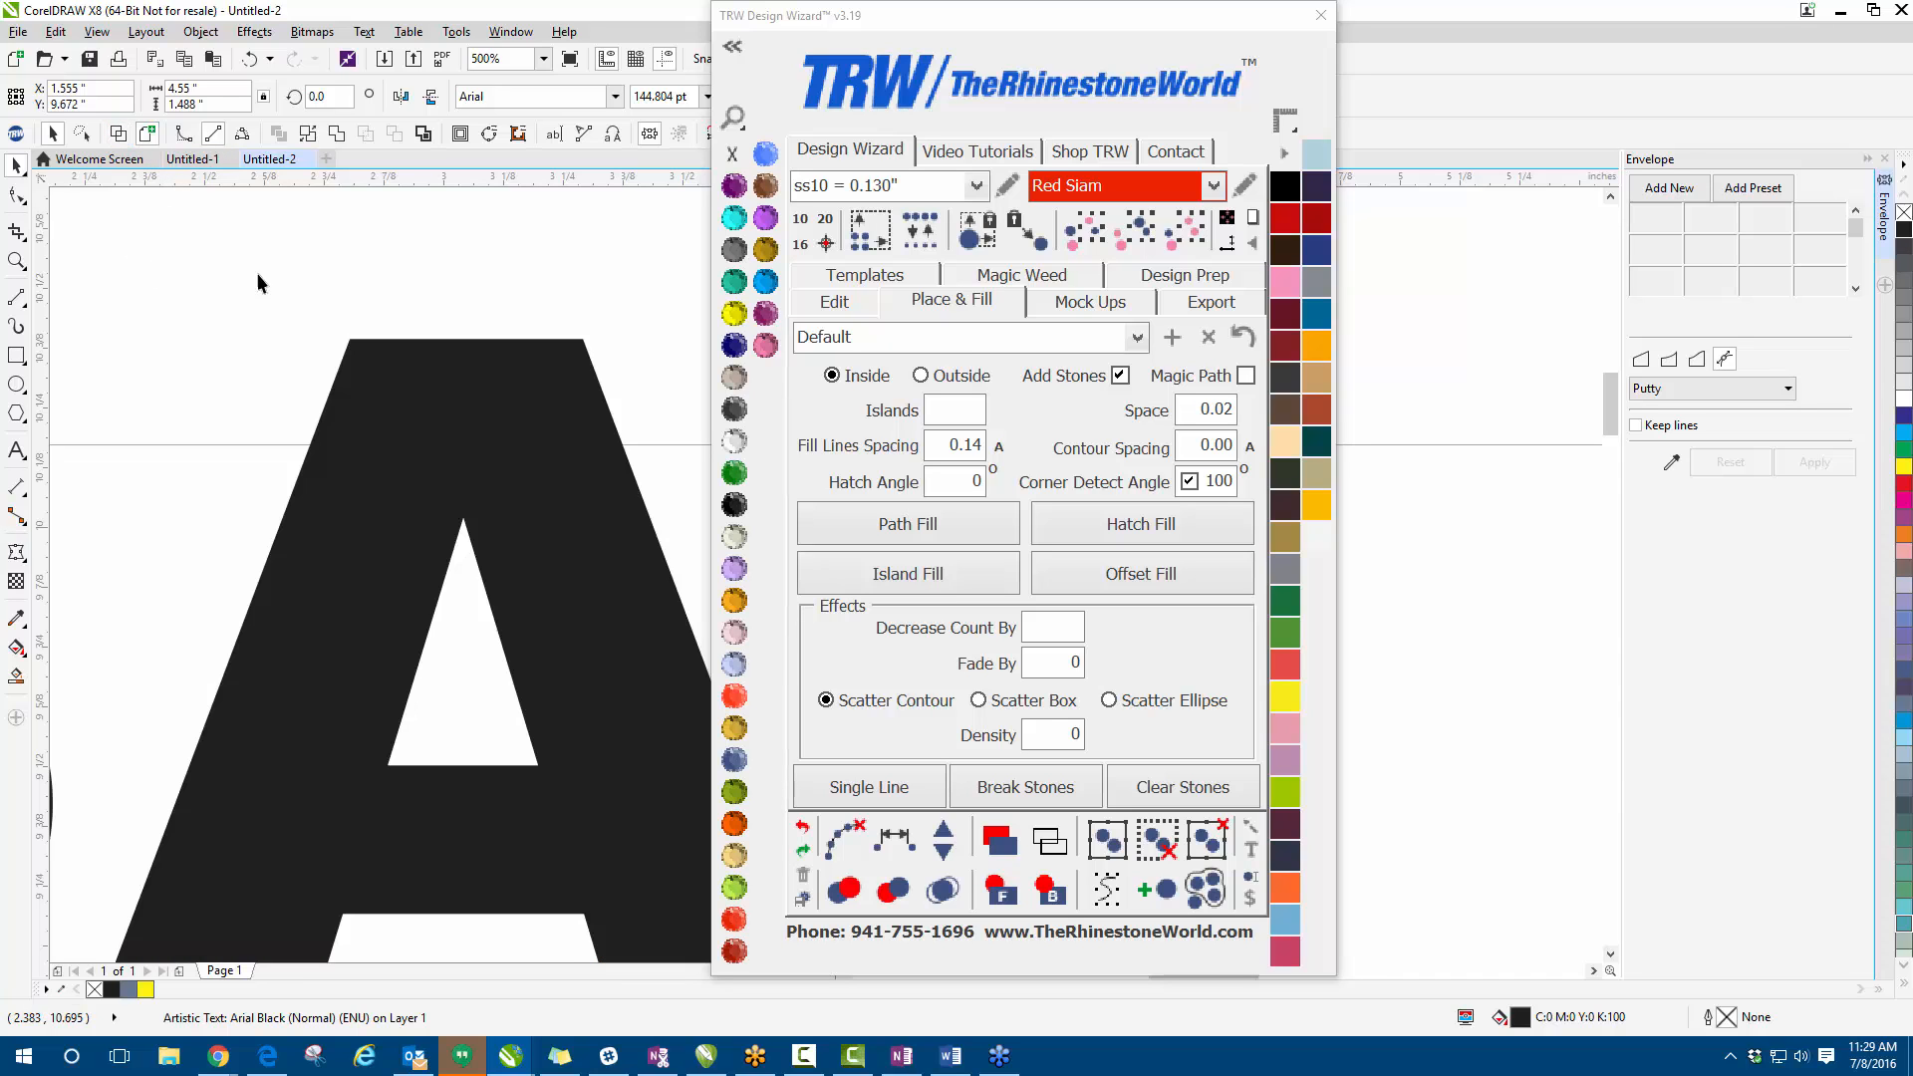
- Apply a path fill of ss10 Red Siam stones with 0.02 spacing to the USA text
key("ctrl+shift+f")
left_click_drag(999, 14, 942, 18)
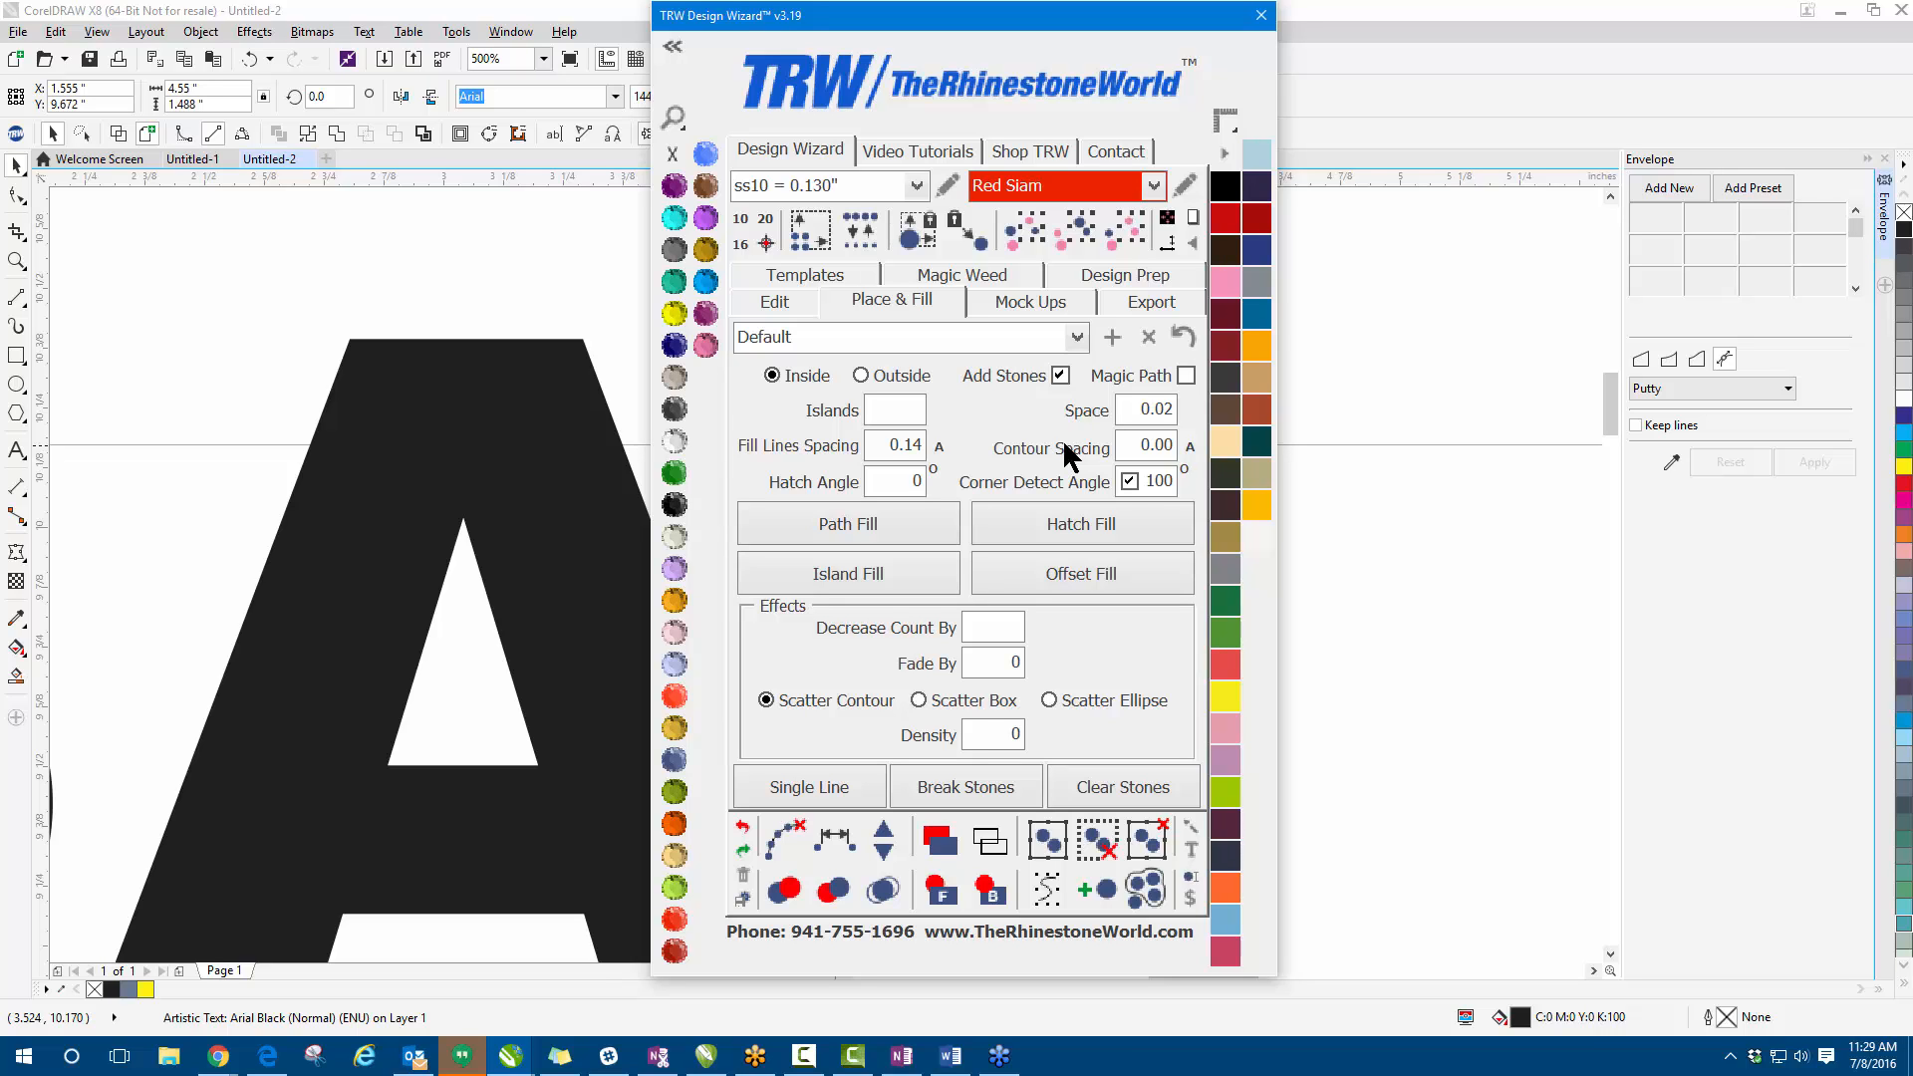
left_click(506, 299)
scroll(401, 403, "down", 1)
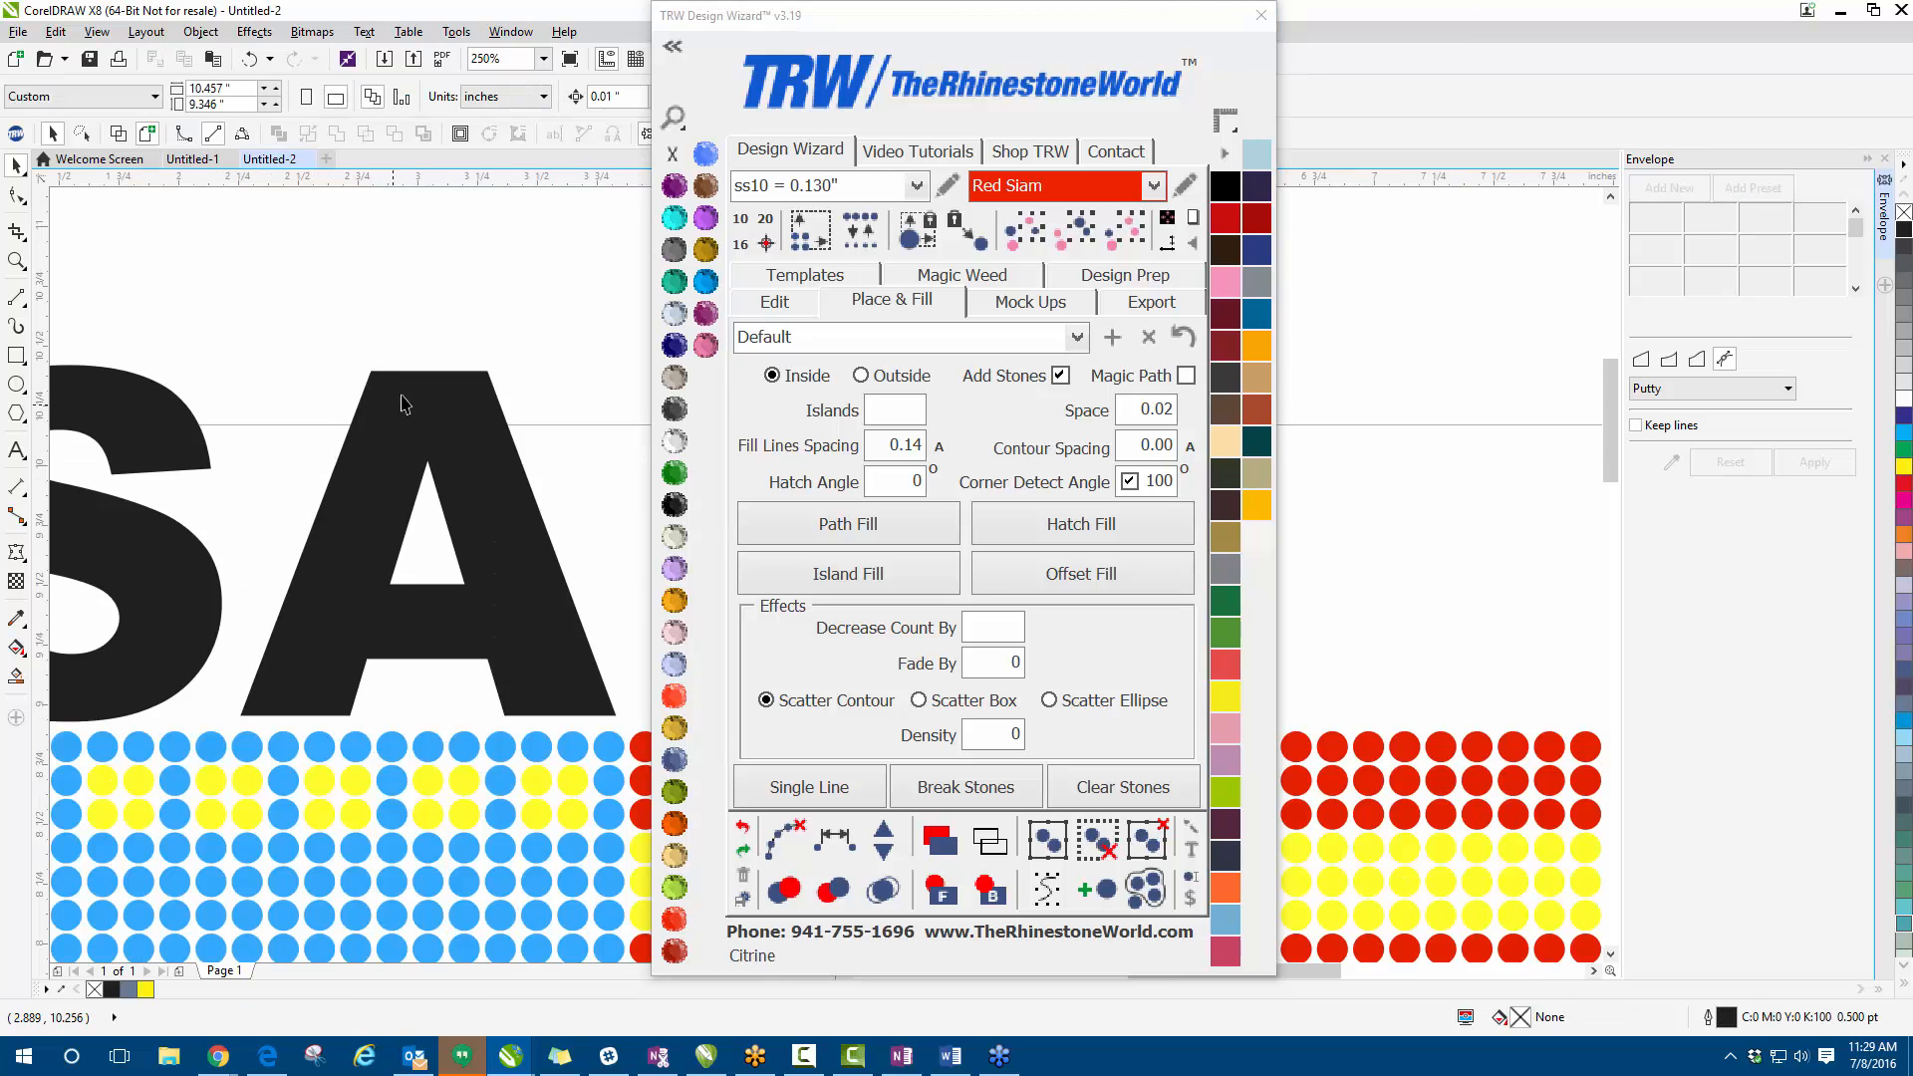
left_click(401, 404)
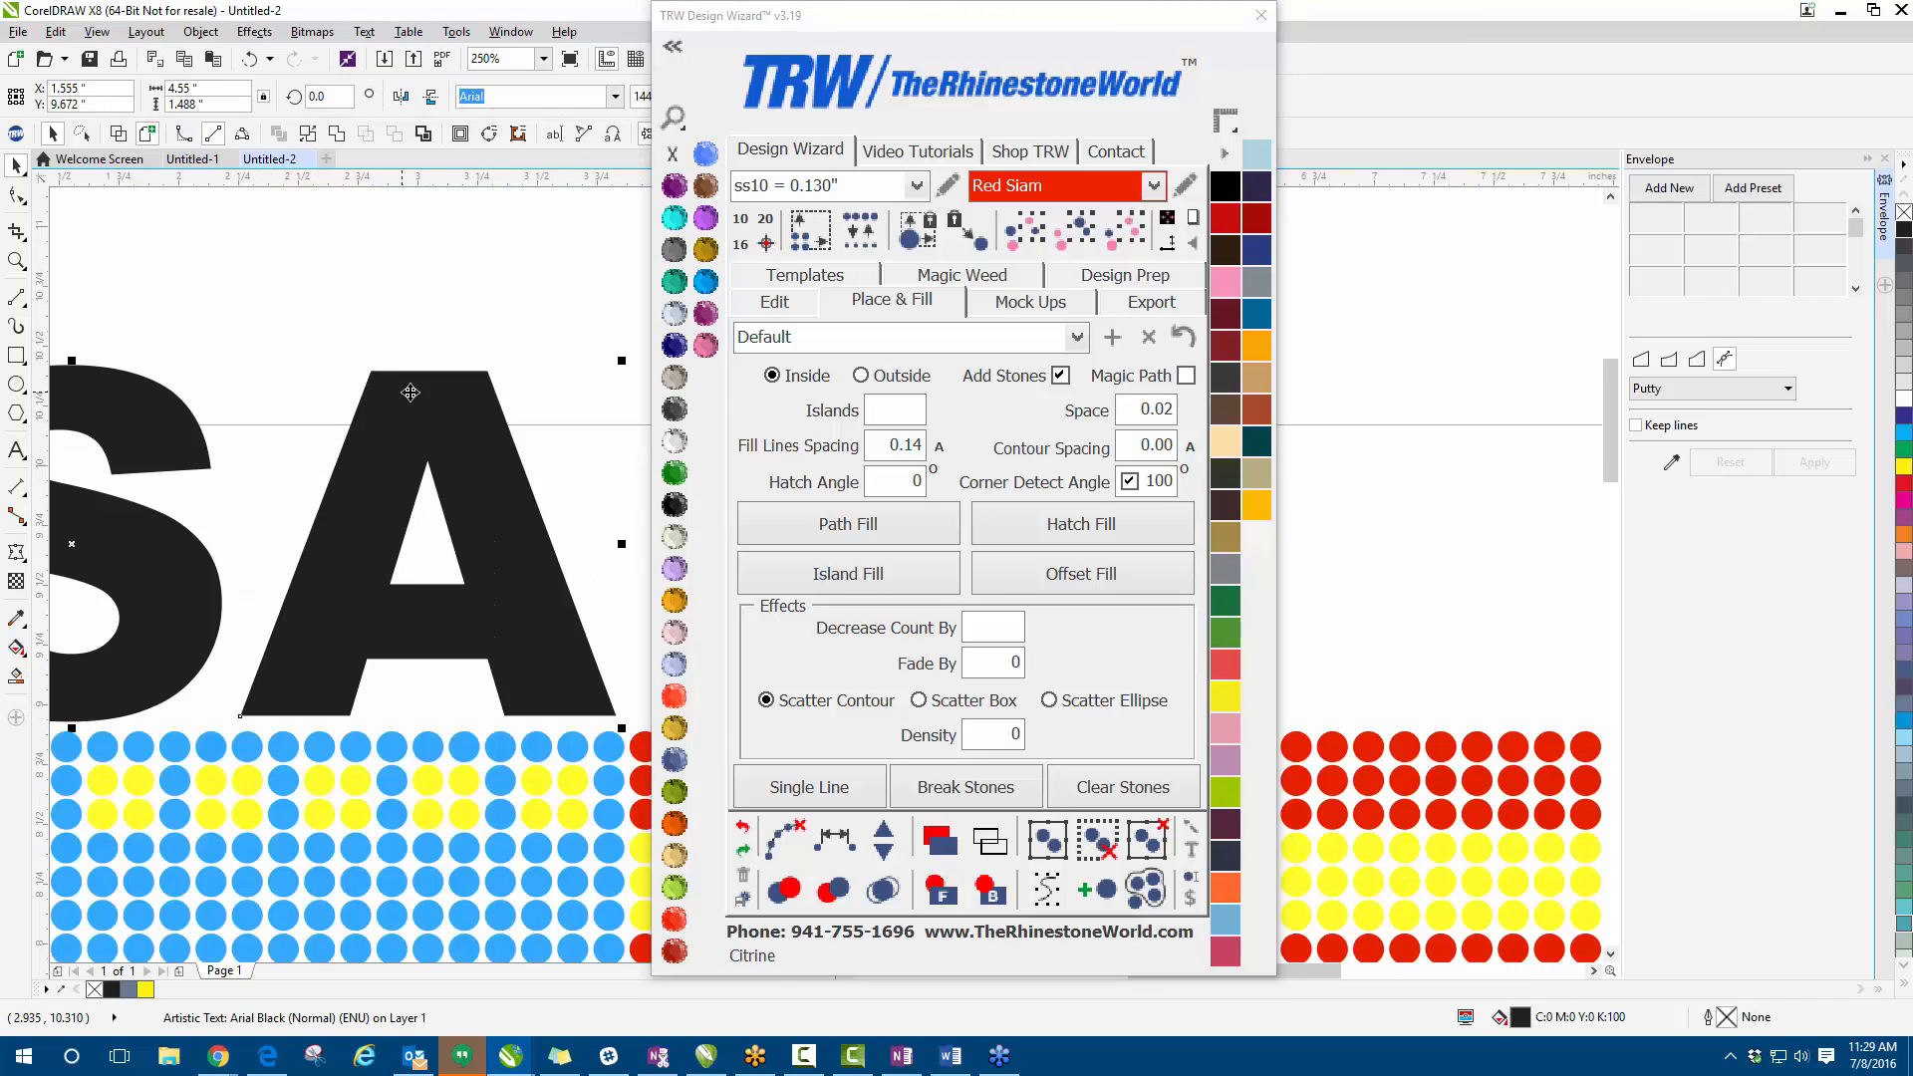
left_click(821, 520)
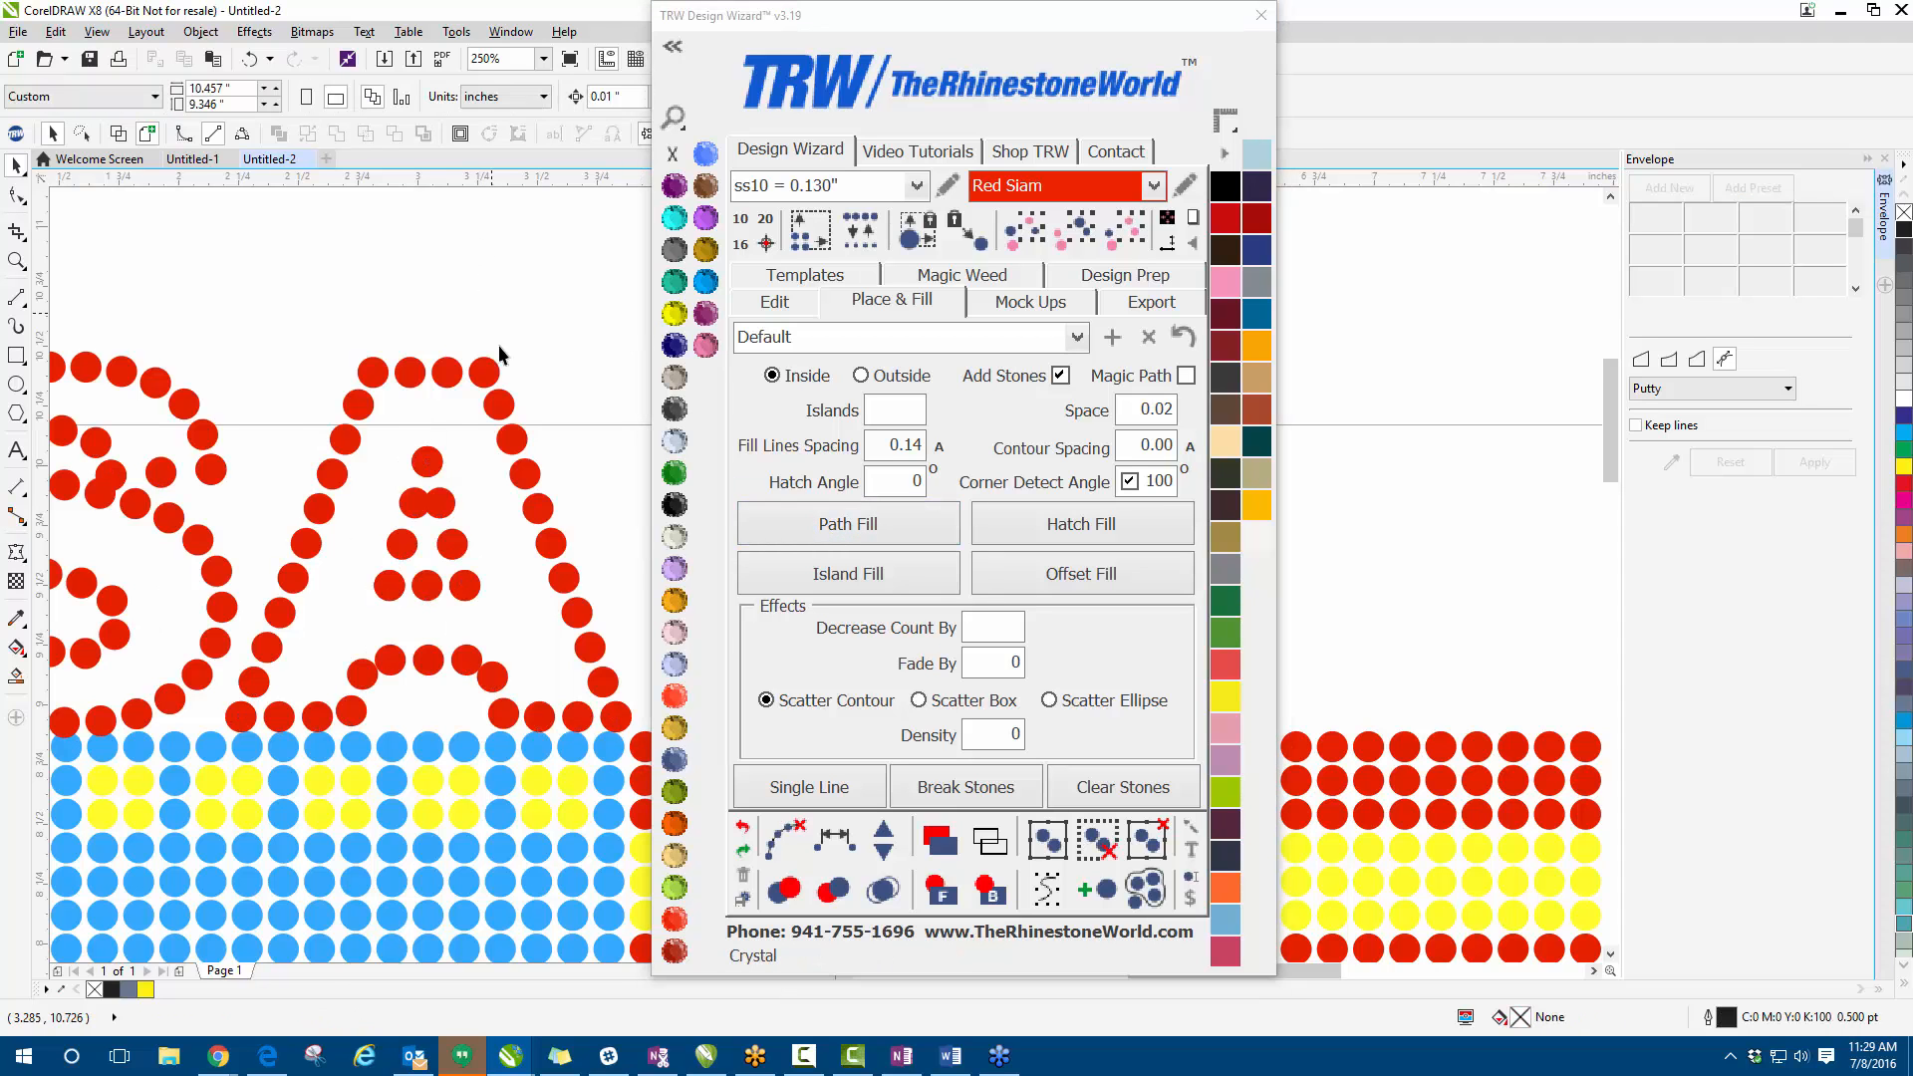
- Select all the USA rhinestones and nudge them up slightly to widen the gap above the blue block
scroll(508, 354, "down", 2)
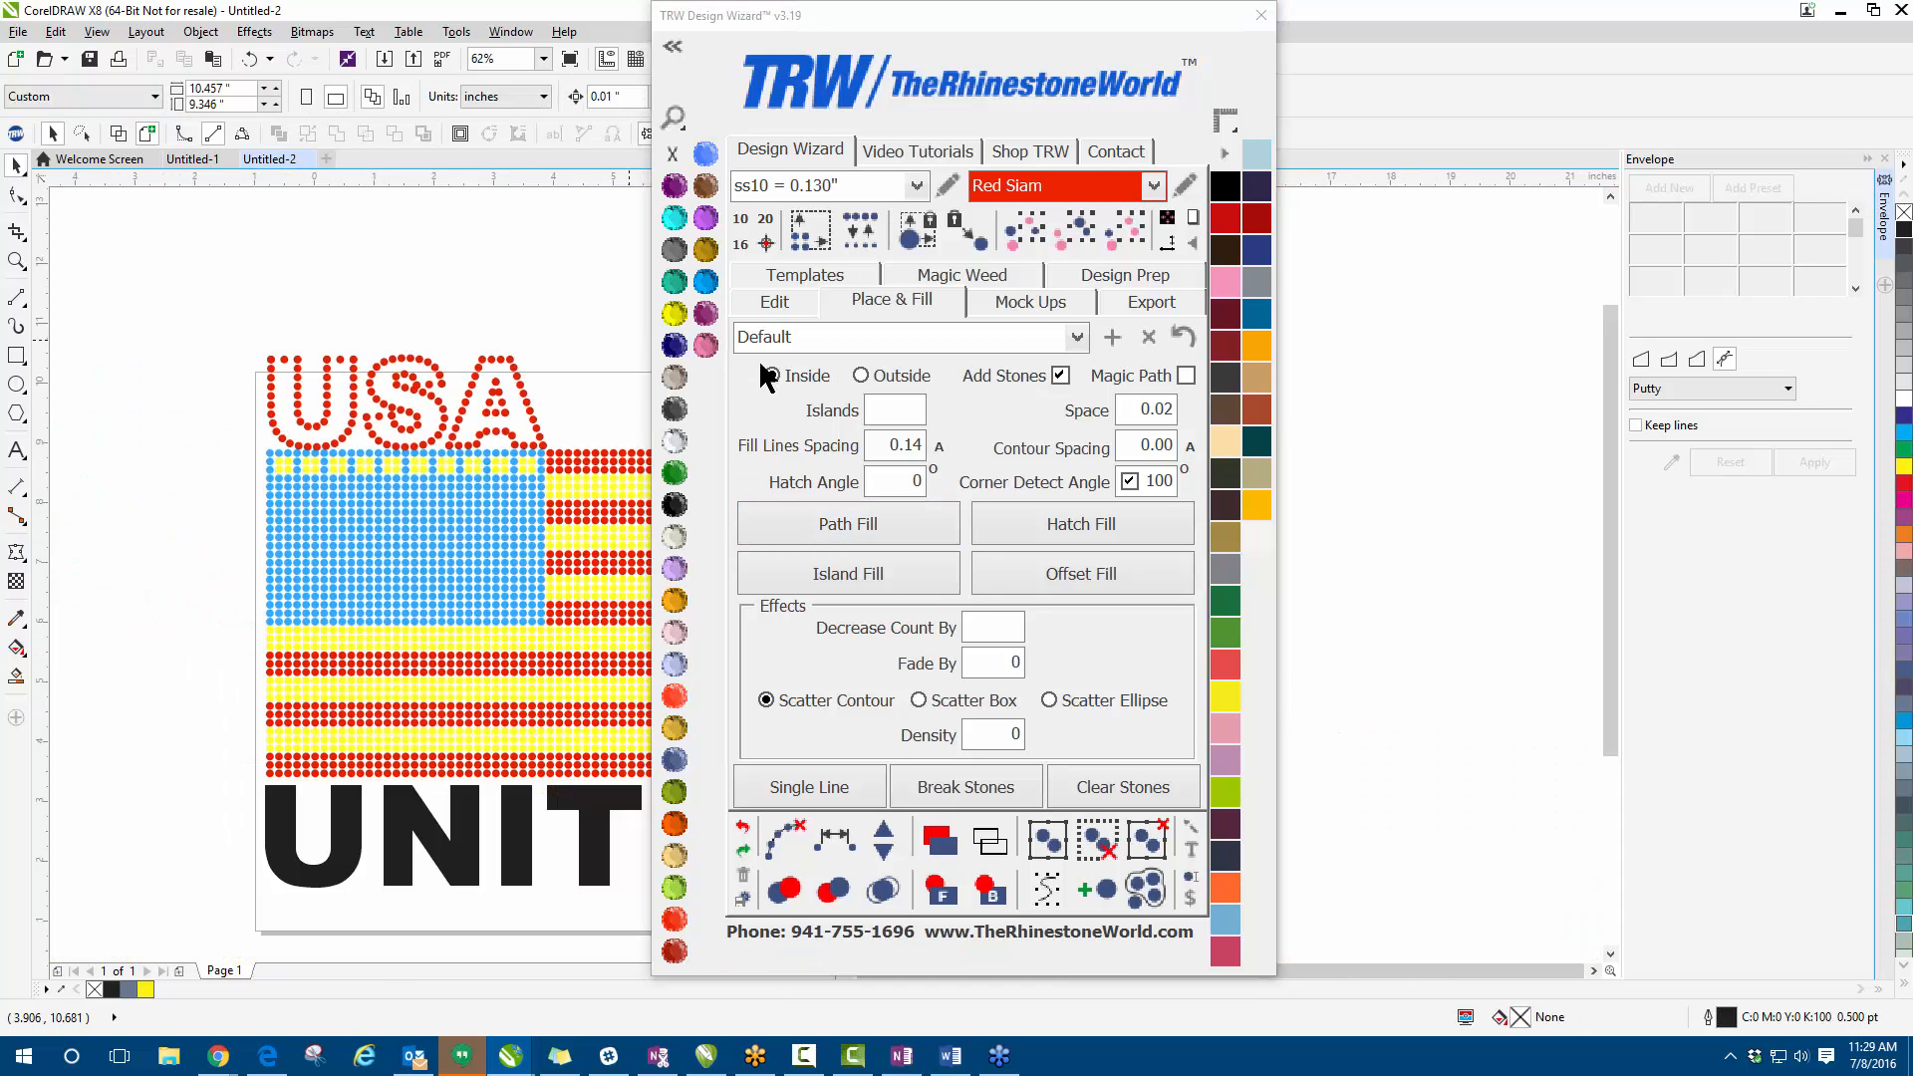
scroll(546, 490, "up", 1)
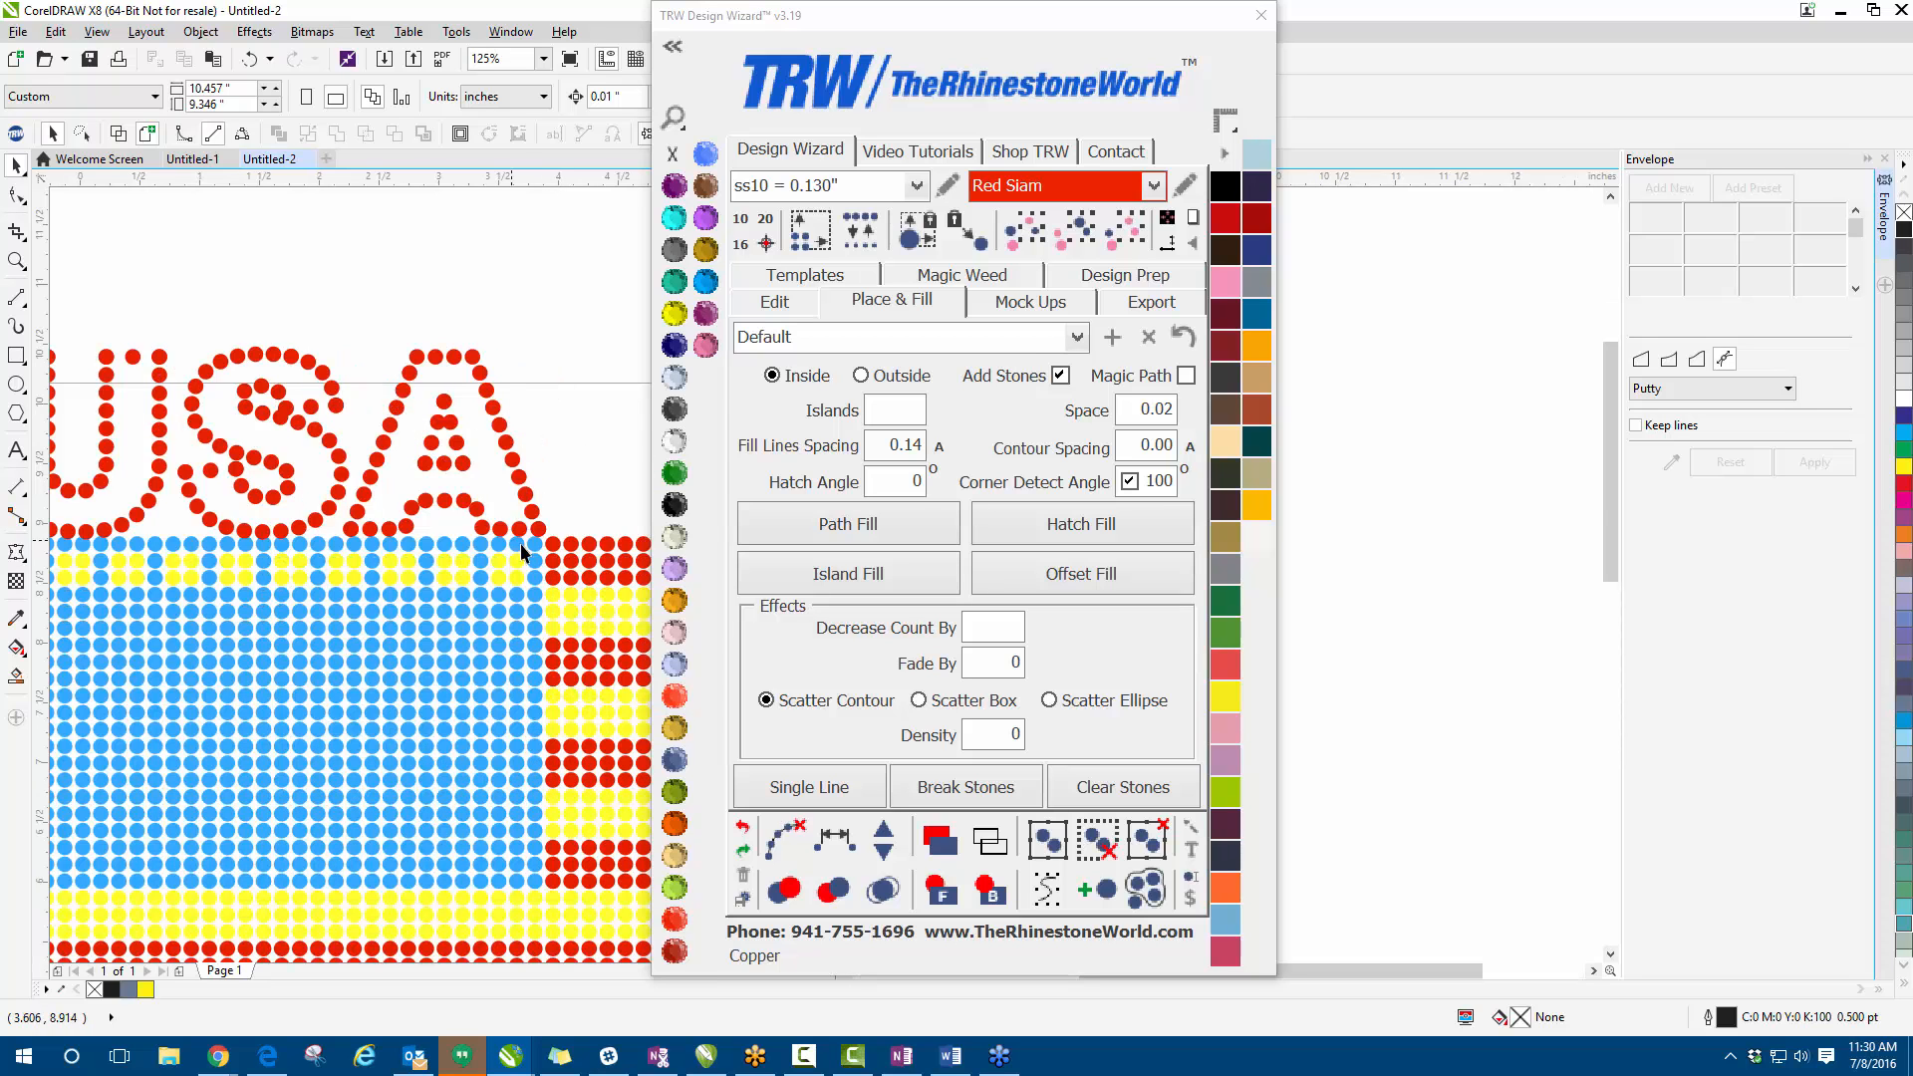
scroll(538, 548, "down", 1)
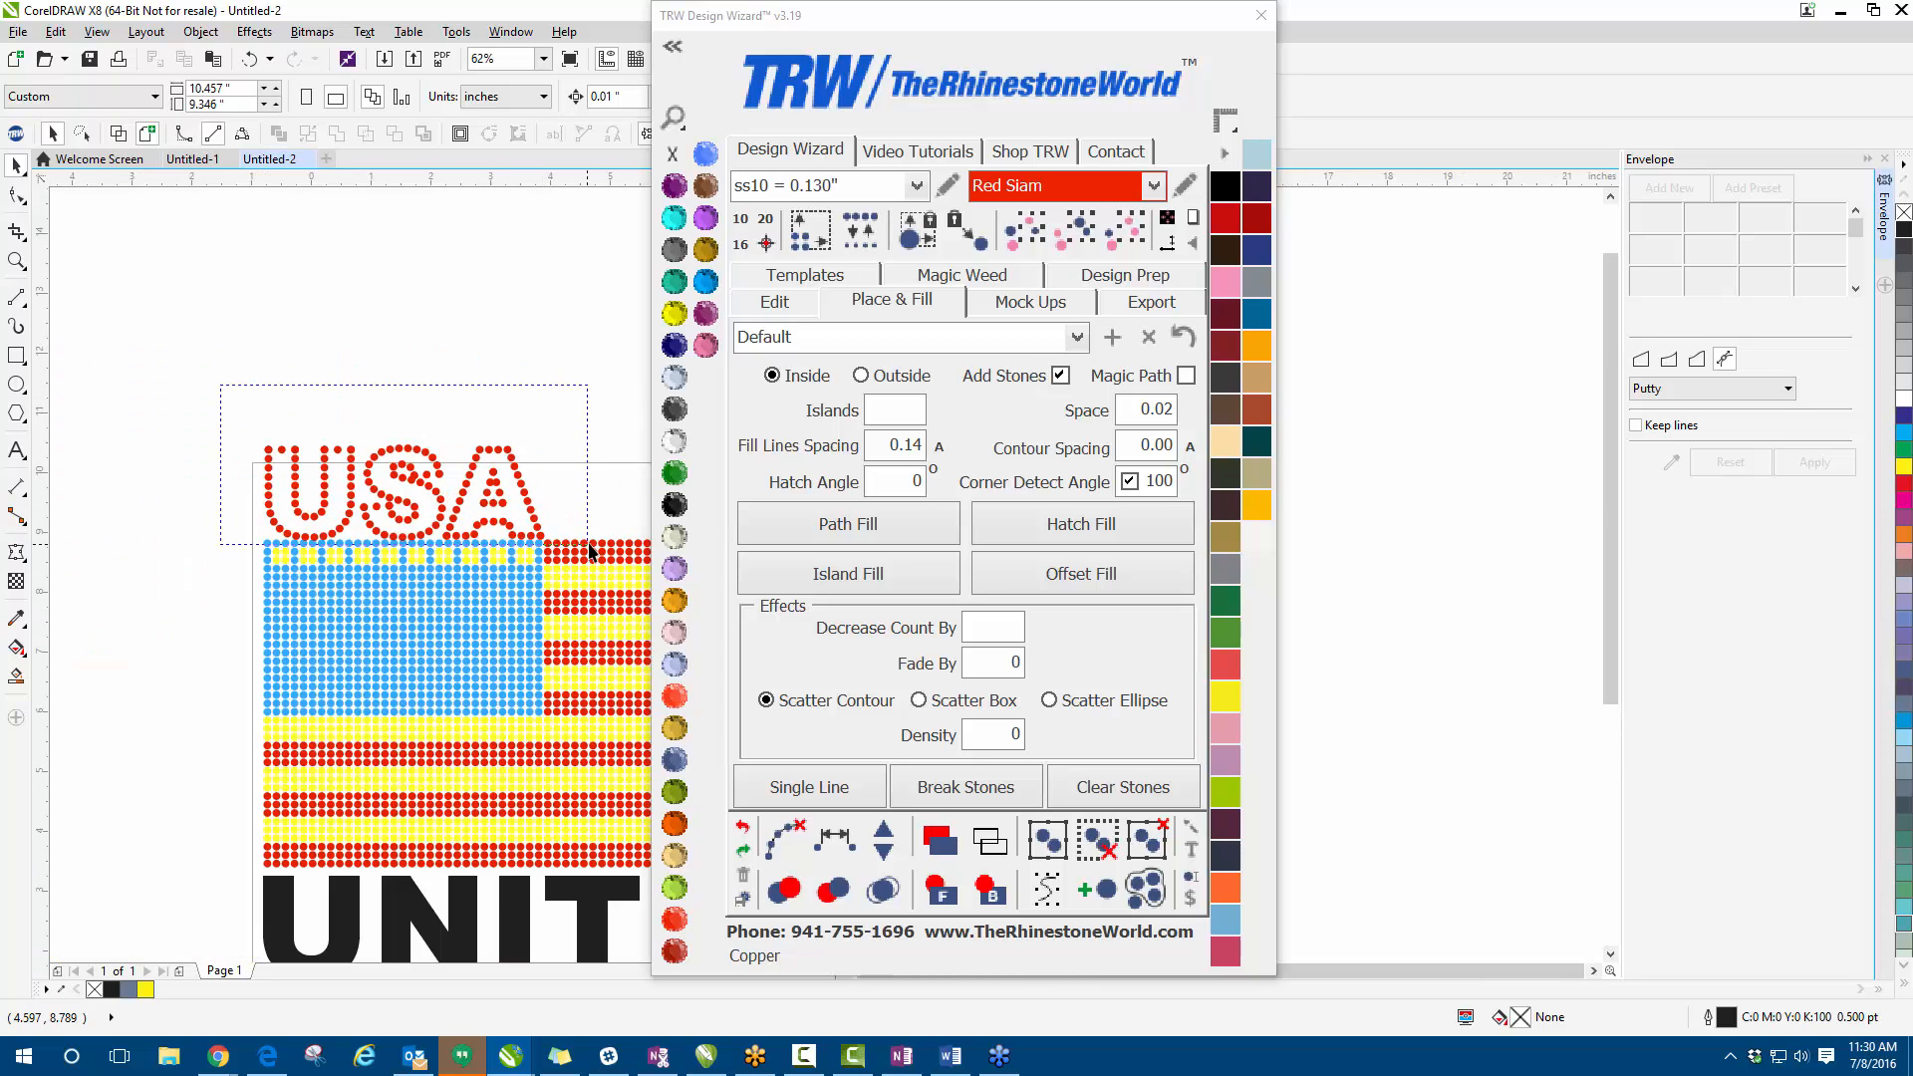
left_click_drag(589, 550, 589, 551)
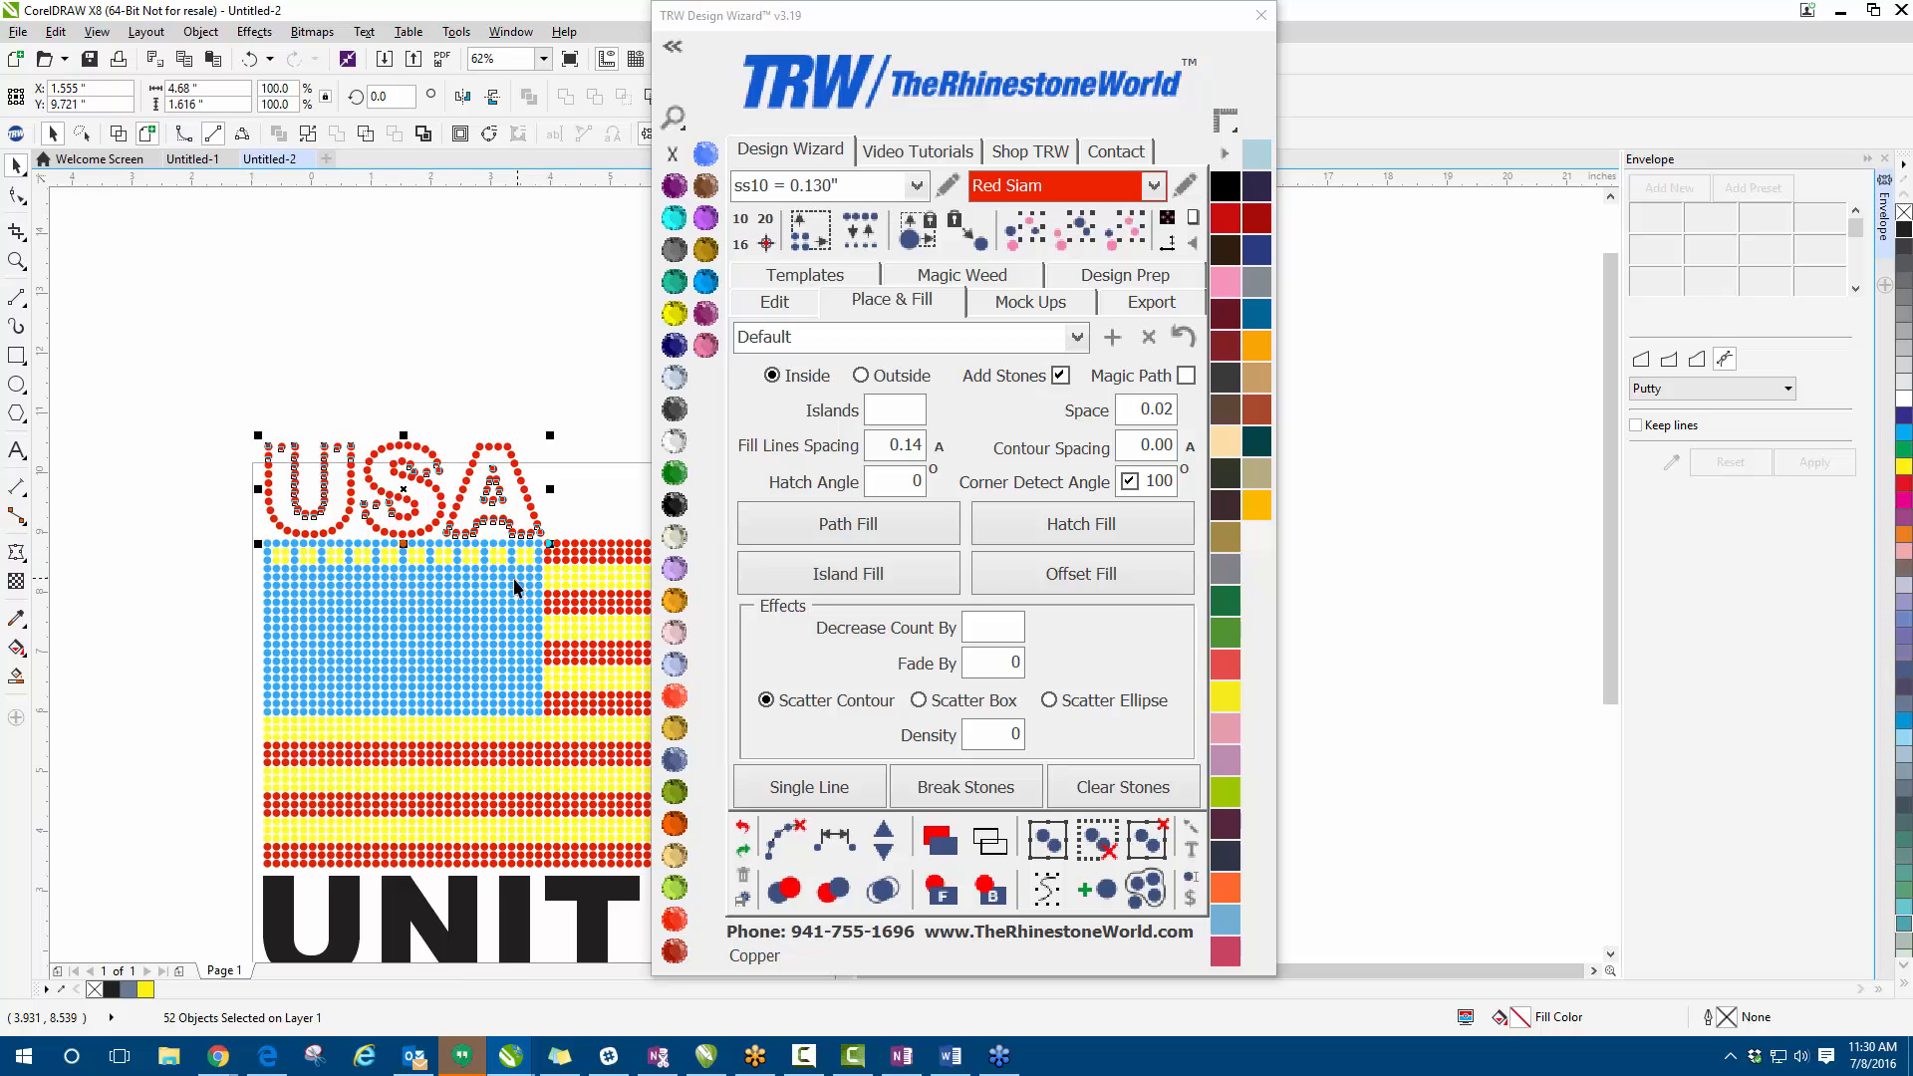
left_click(503, 520)
scroll(503, 520, "up", 1)
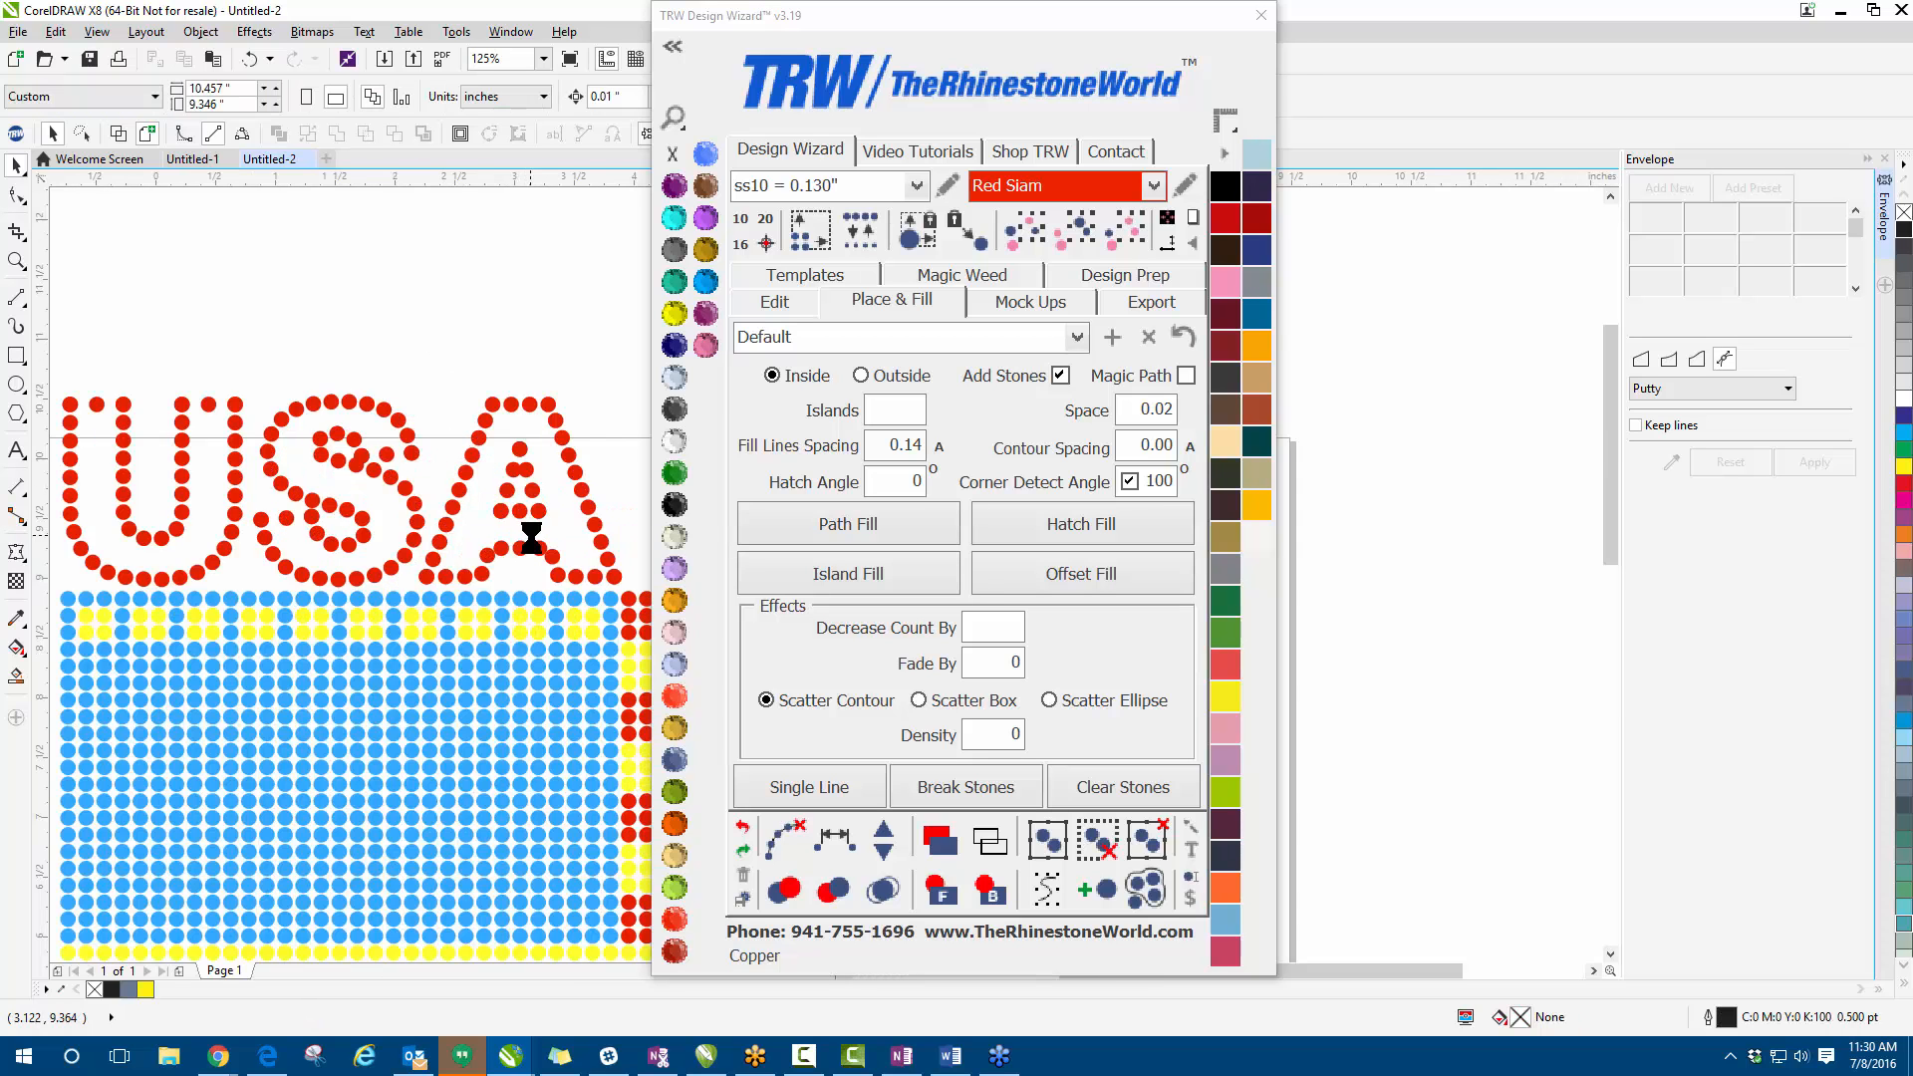
scroll(531, 543, "up", 1)
scroll(547, 569, "down", 1)
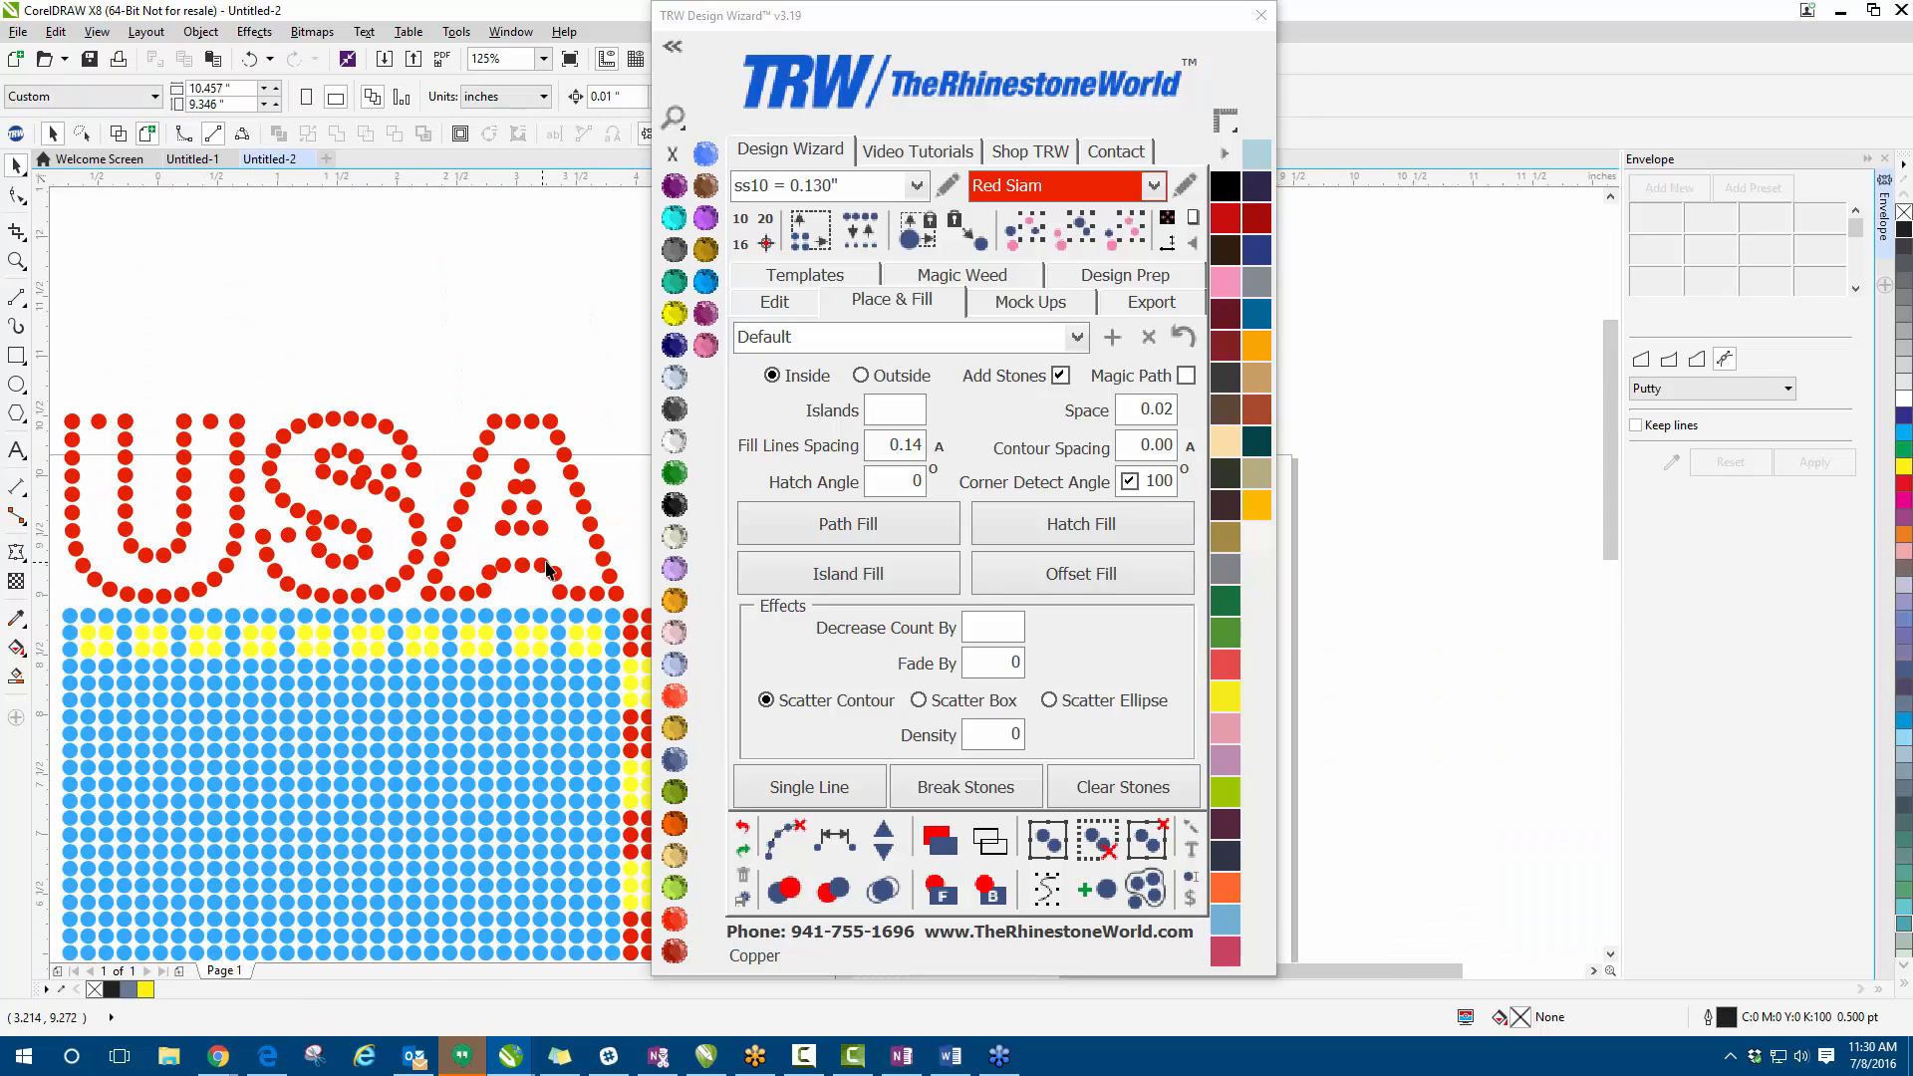
scroll(406, 558, "down", 1)
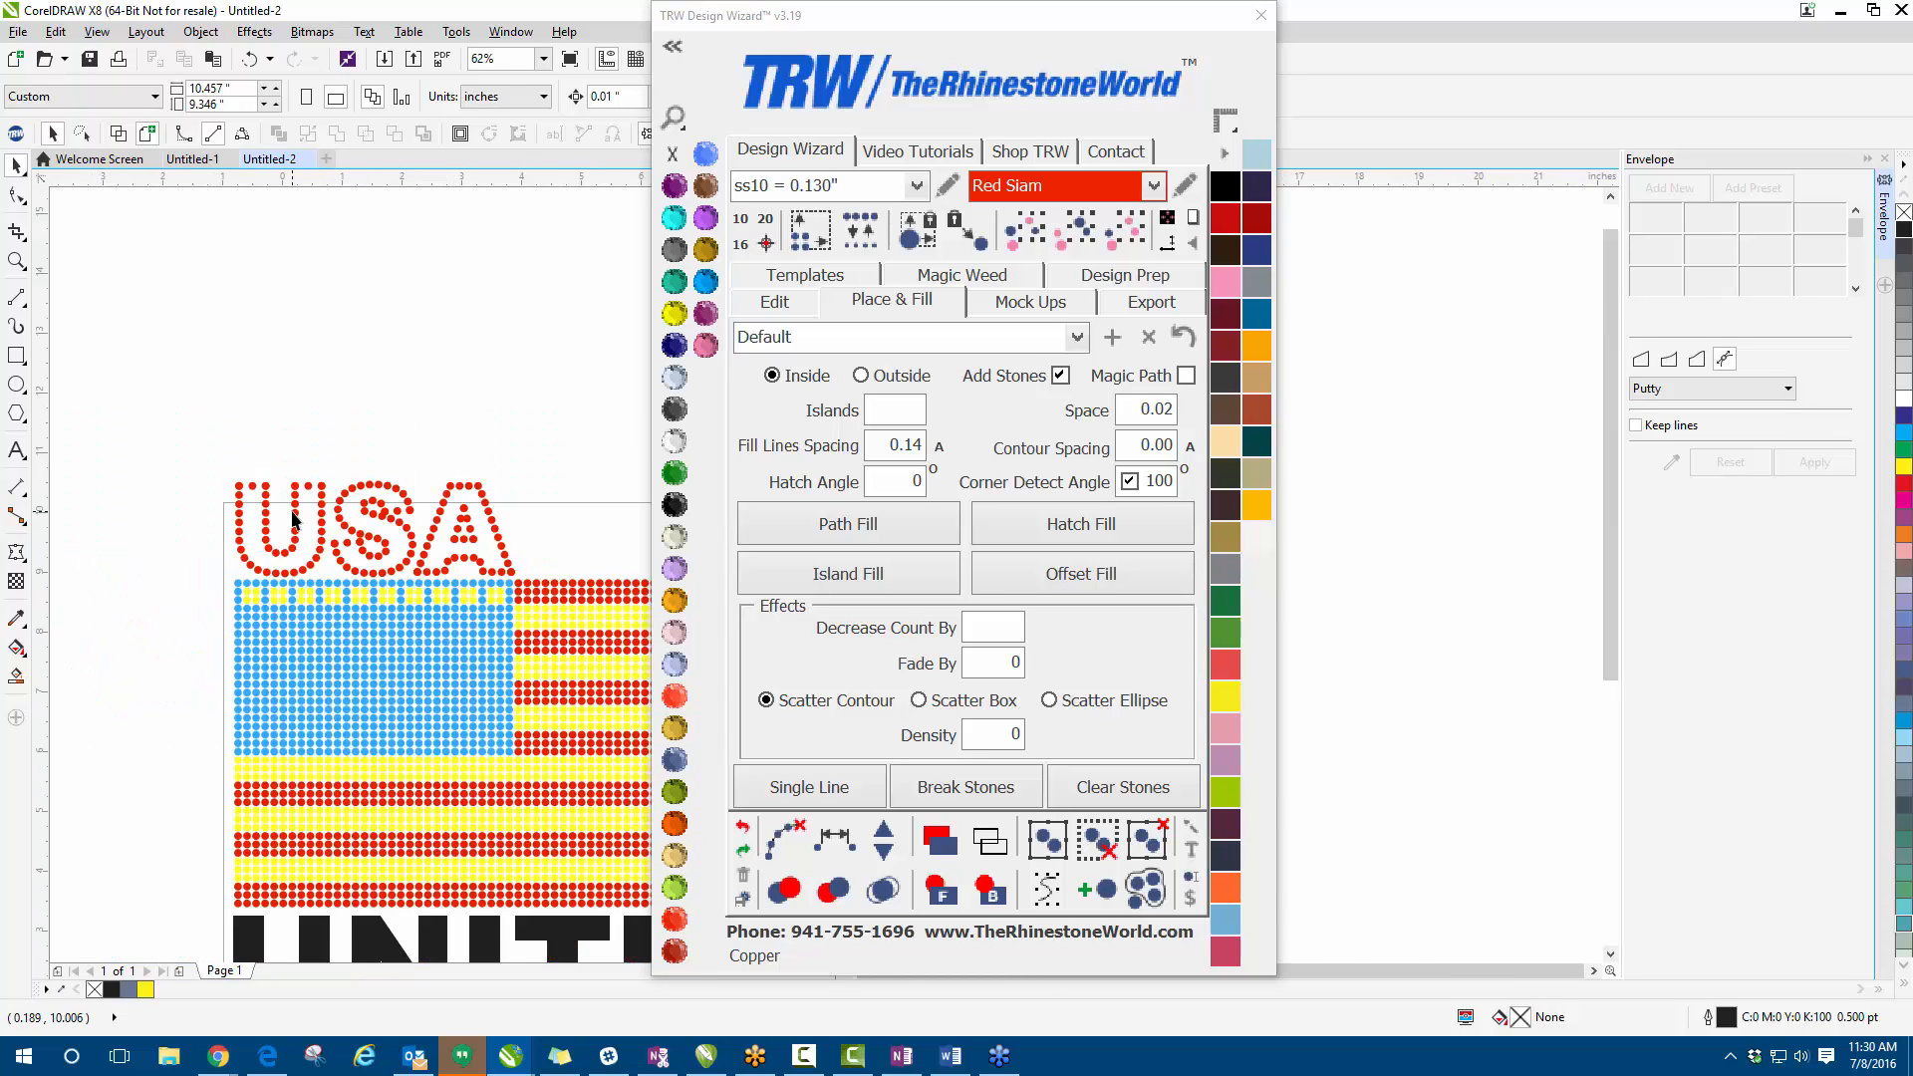
- Examine the stones and letter paths of the USA lettering in wireframe view, and restore the filled view
scroll(294, 518, "up", 1)
left_click(295, 510)
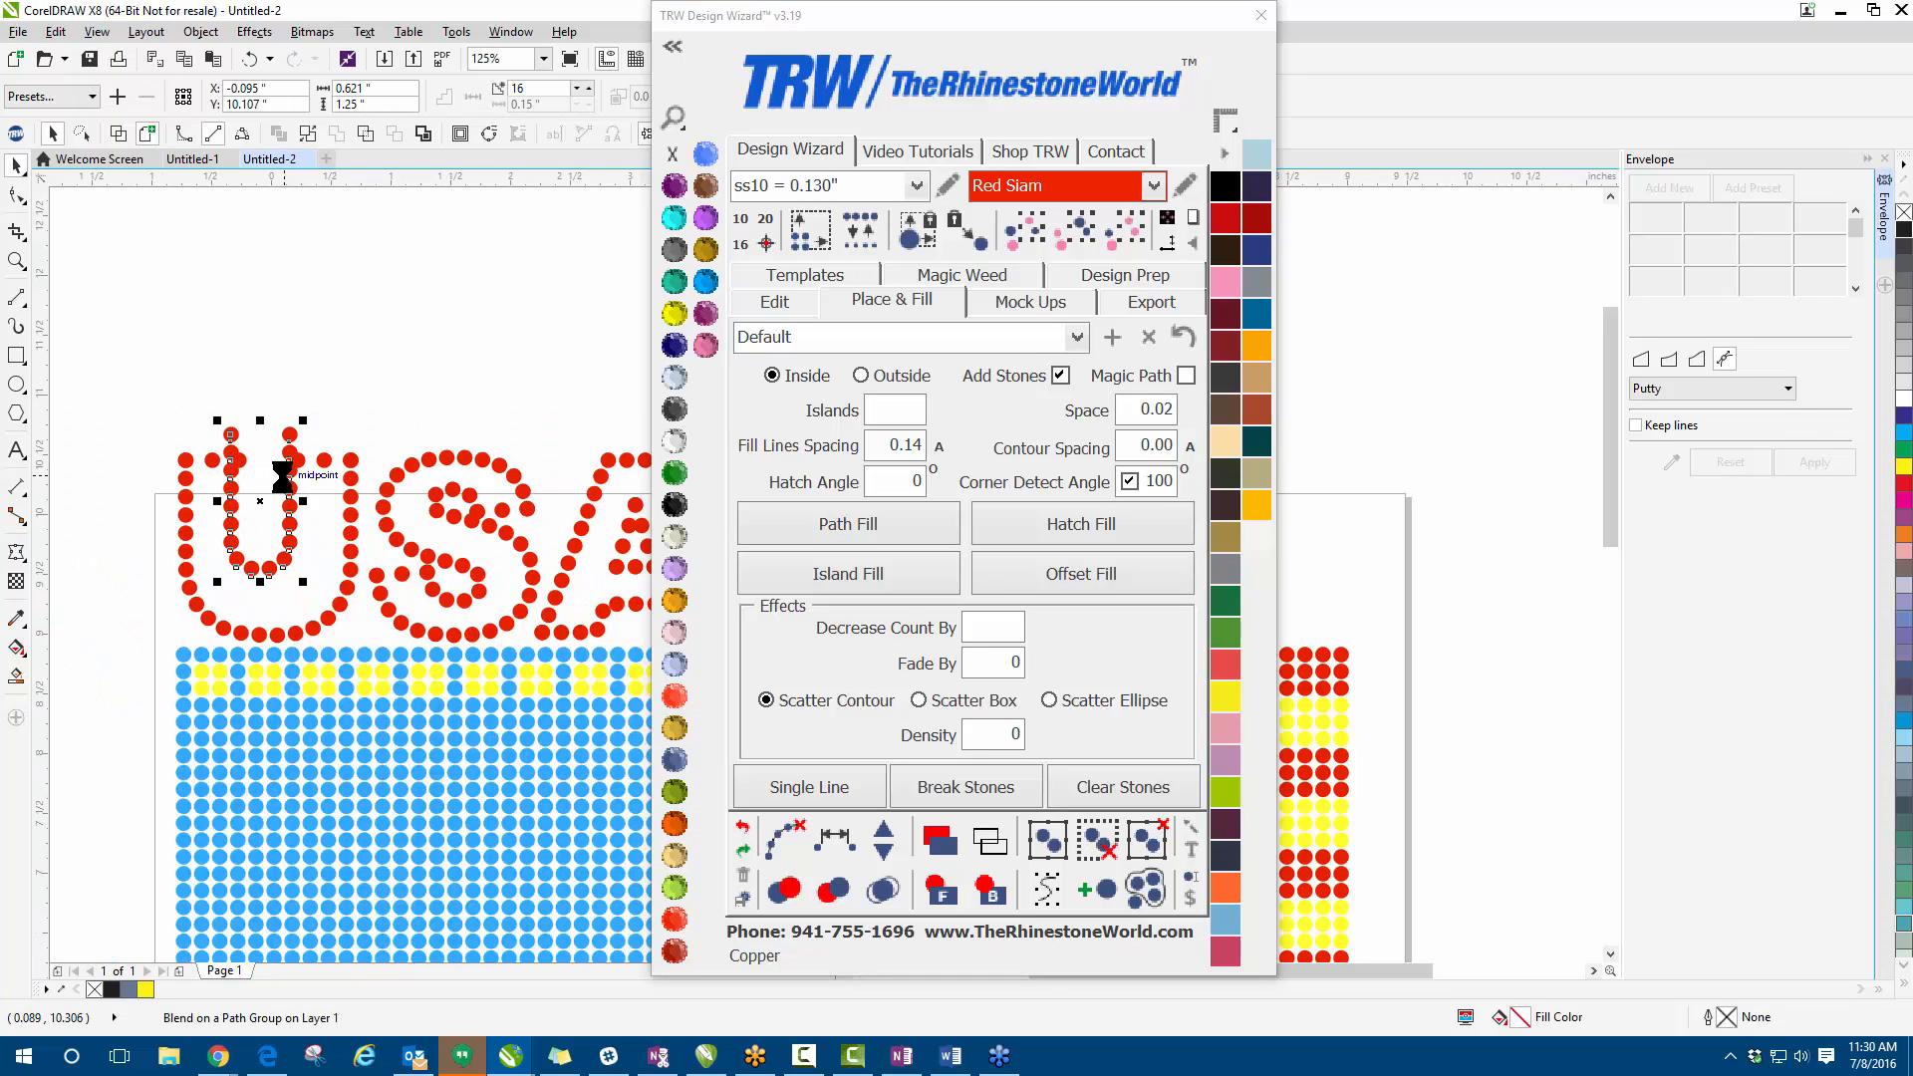
left_click(242, 412)
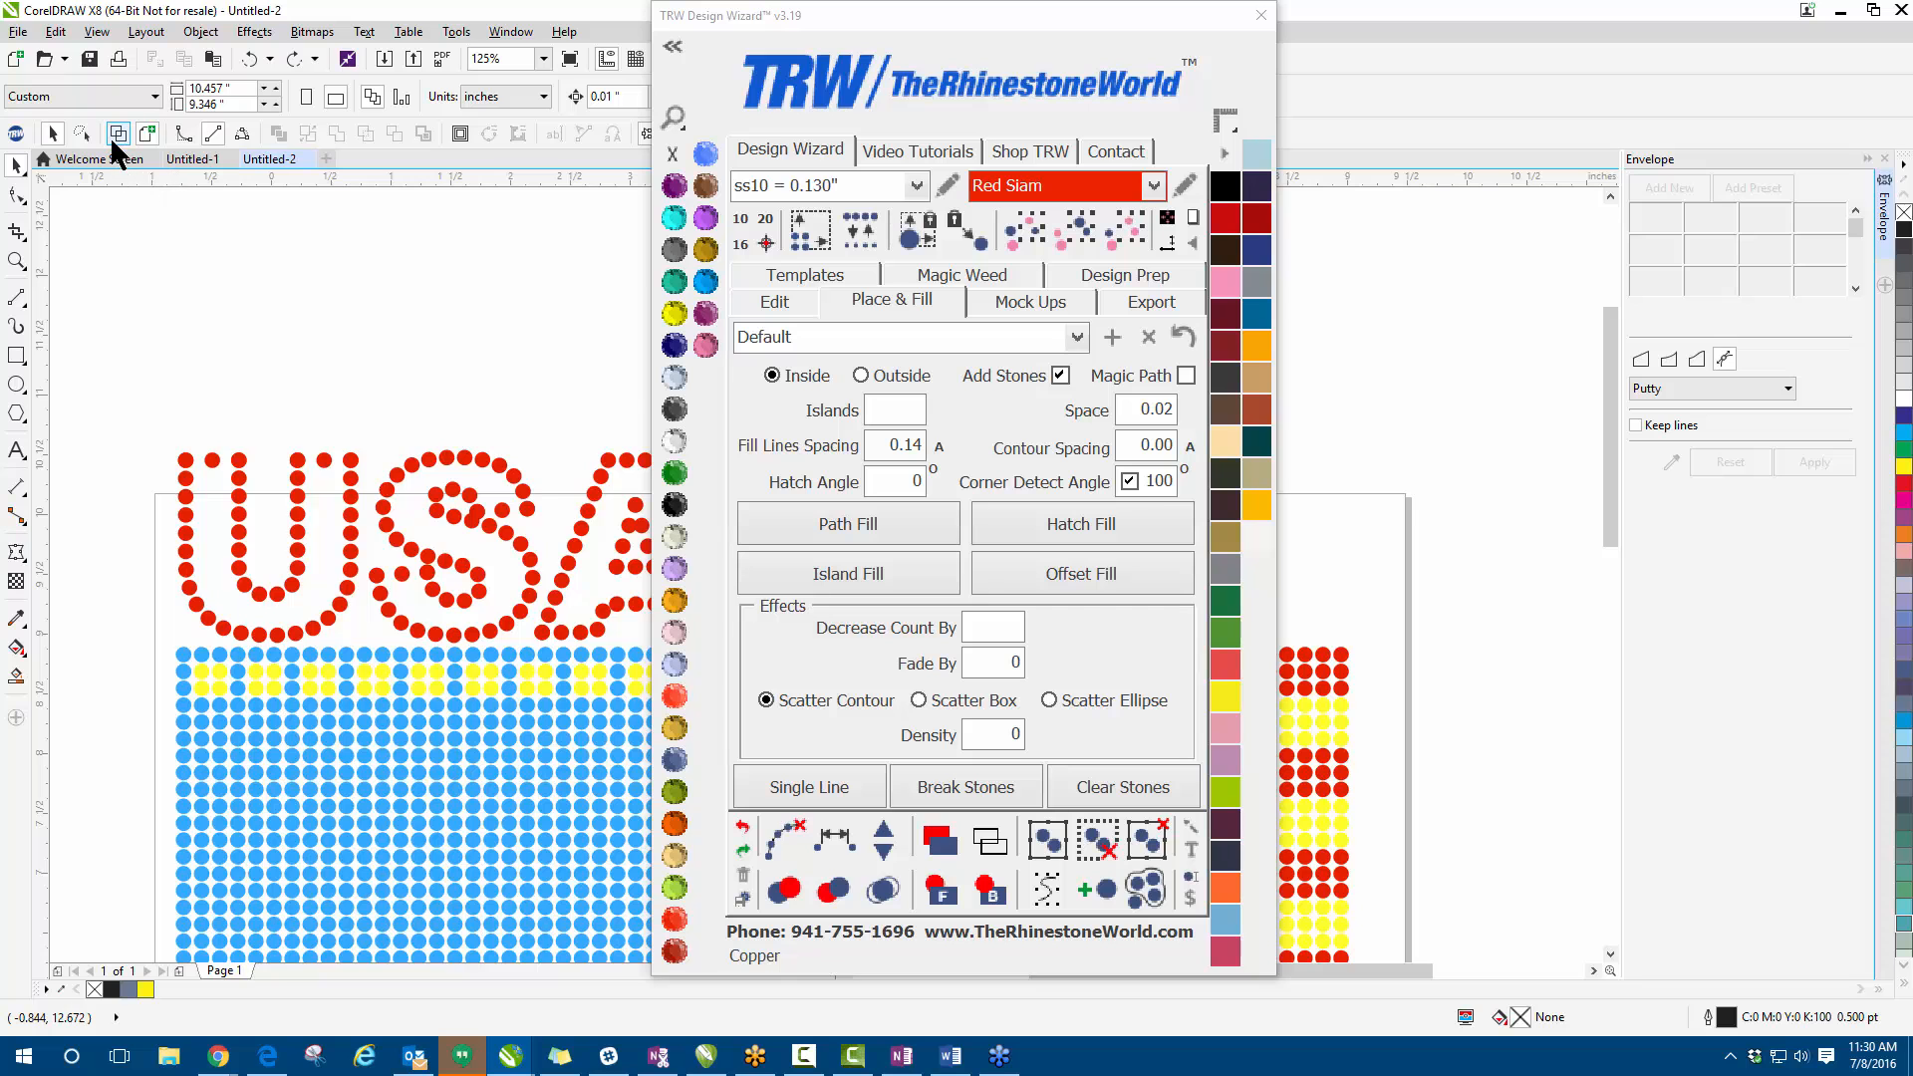
key("shift+F9")
scroll(174, 342, "down", 1)
scroll(180, 384, "up", 1)
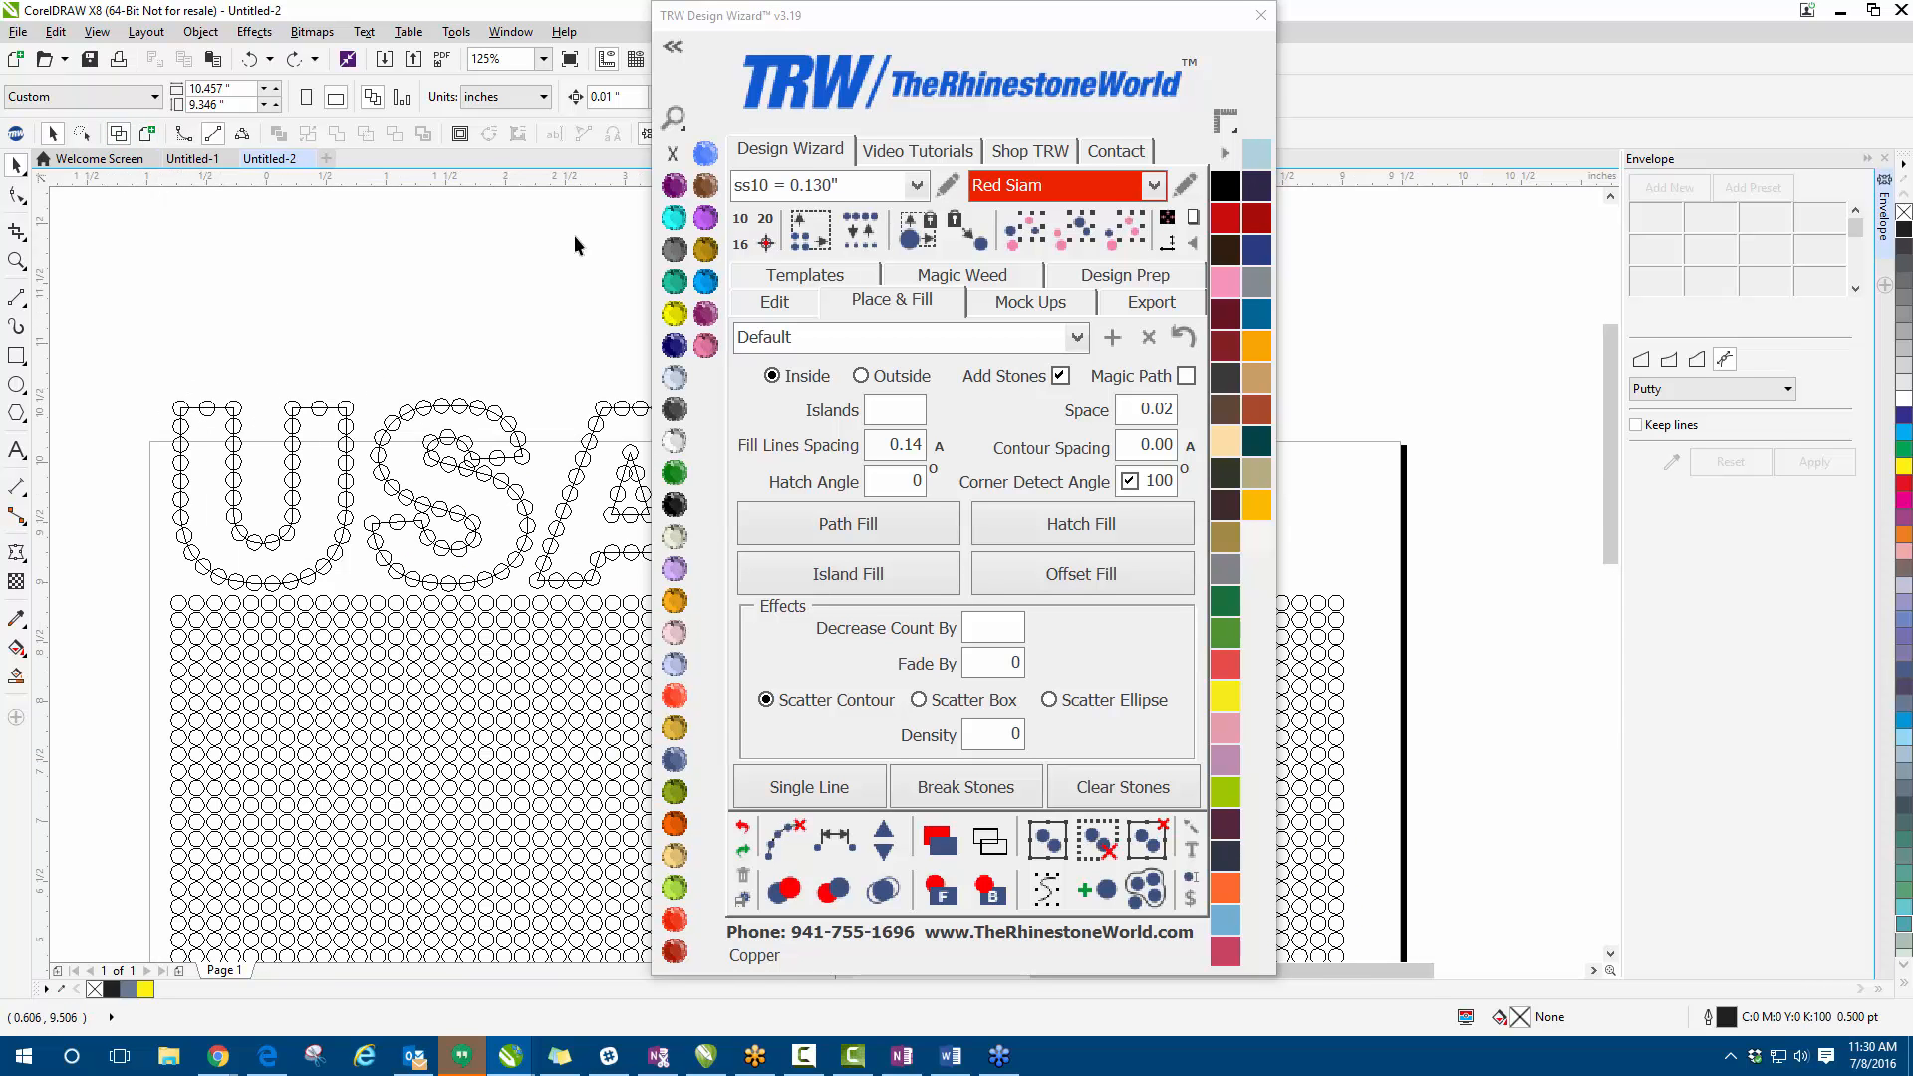
left_click_drag(772, 22, 1036, 33)
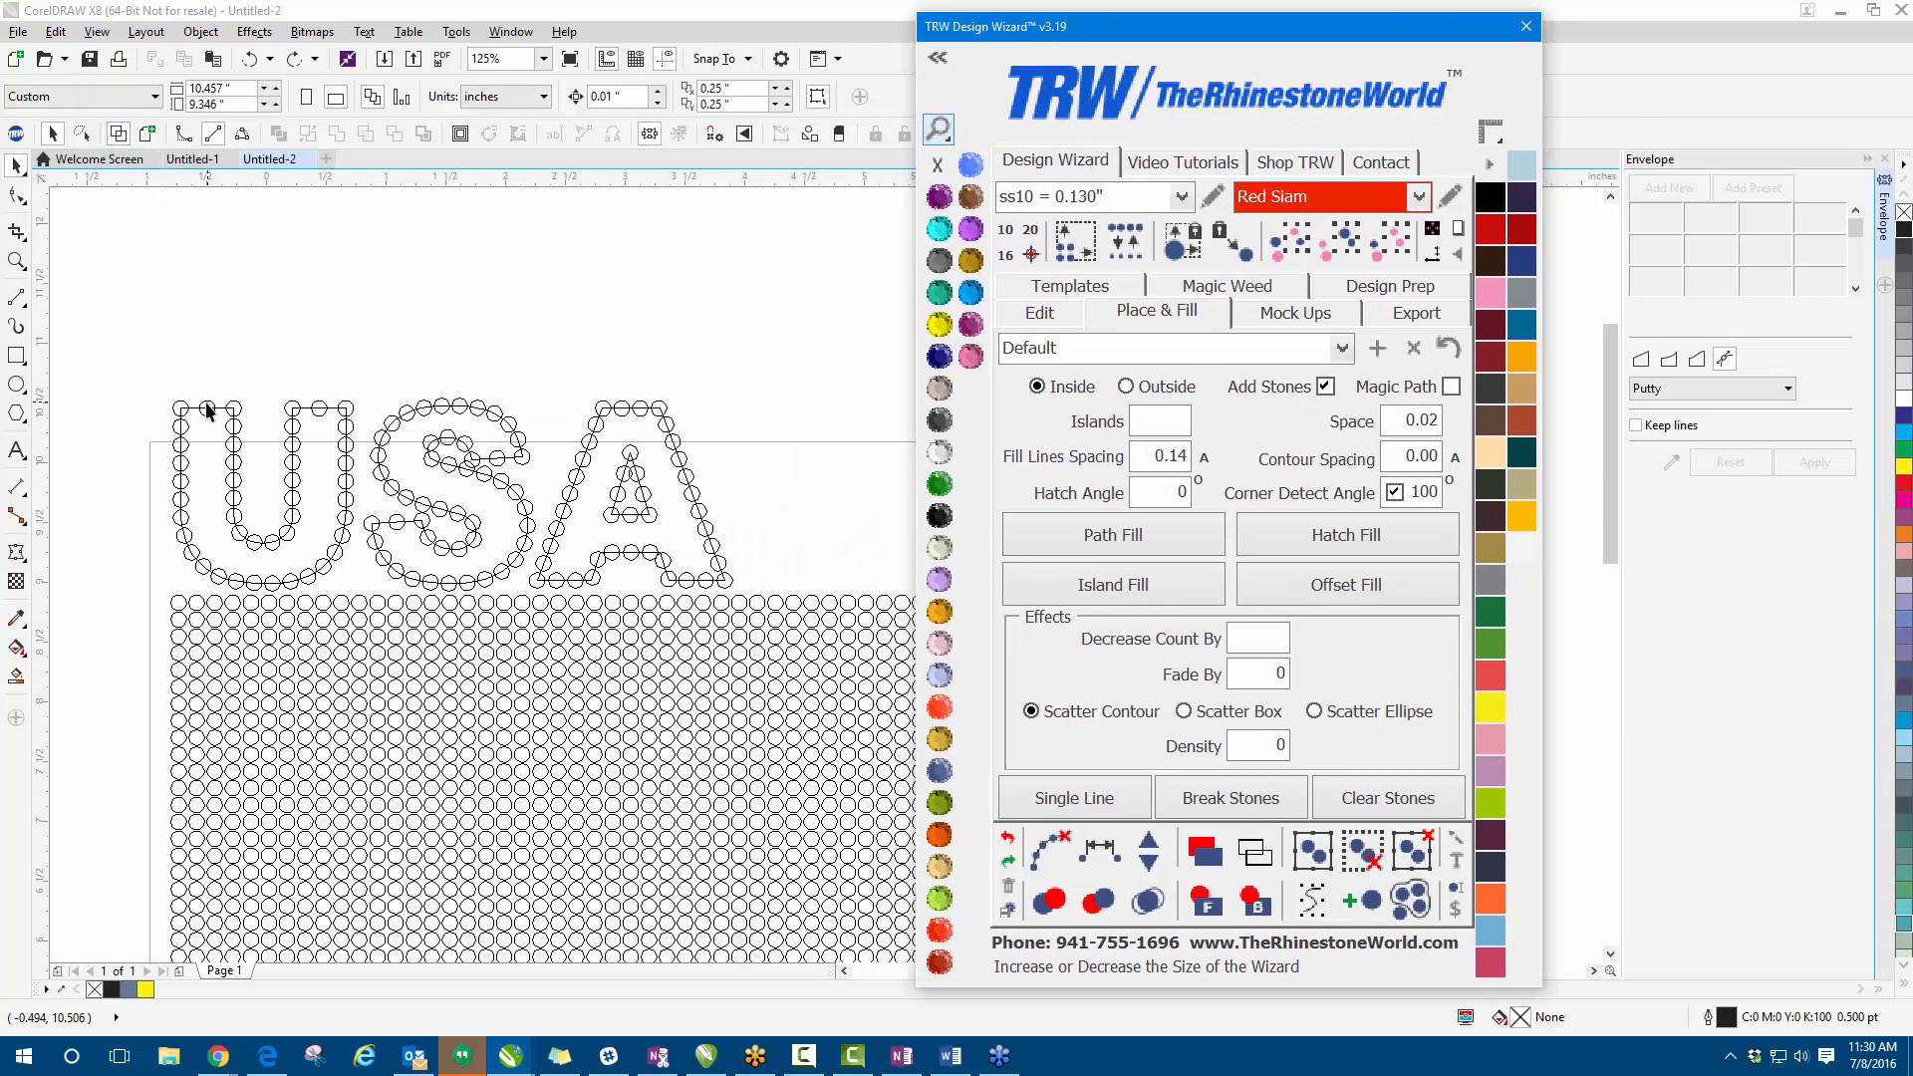
left_click(150, 132)
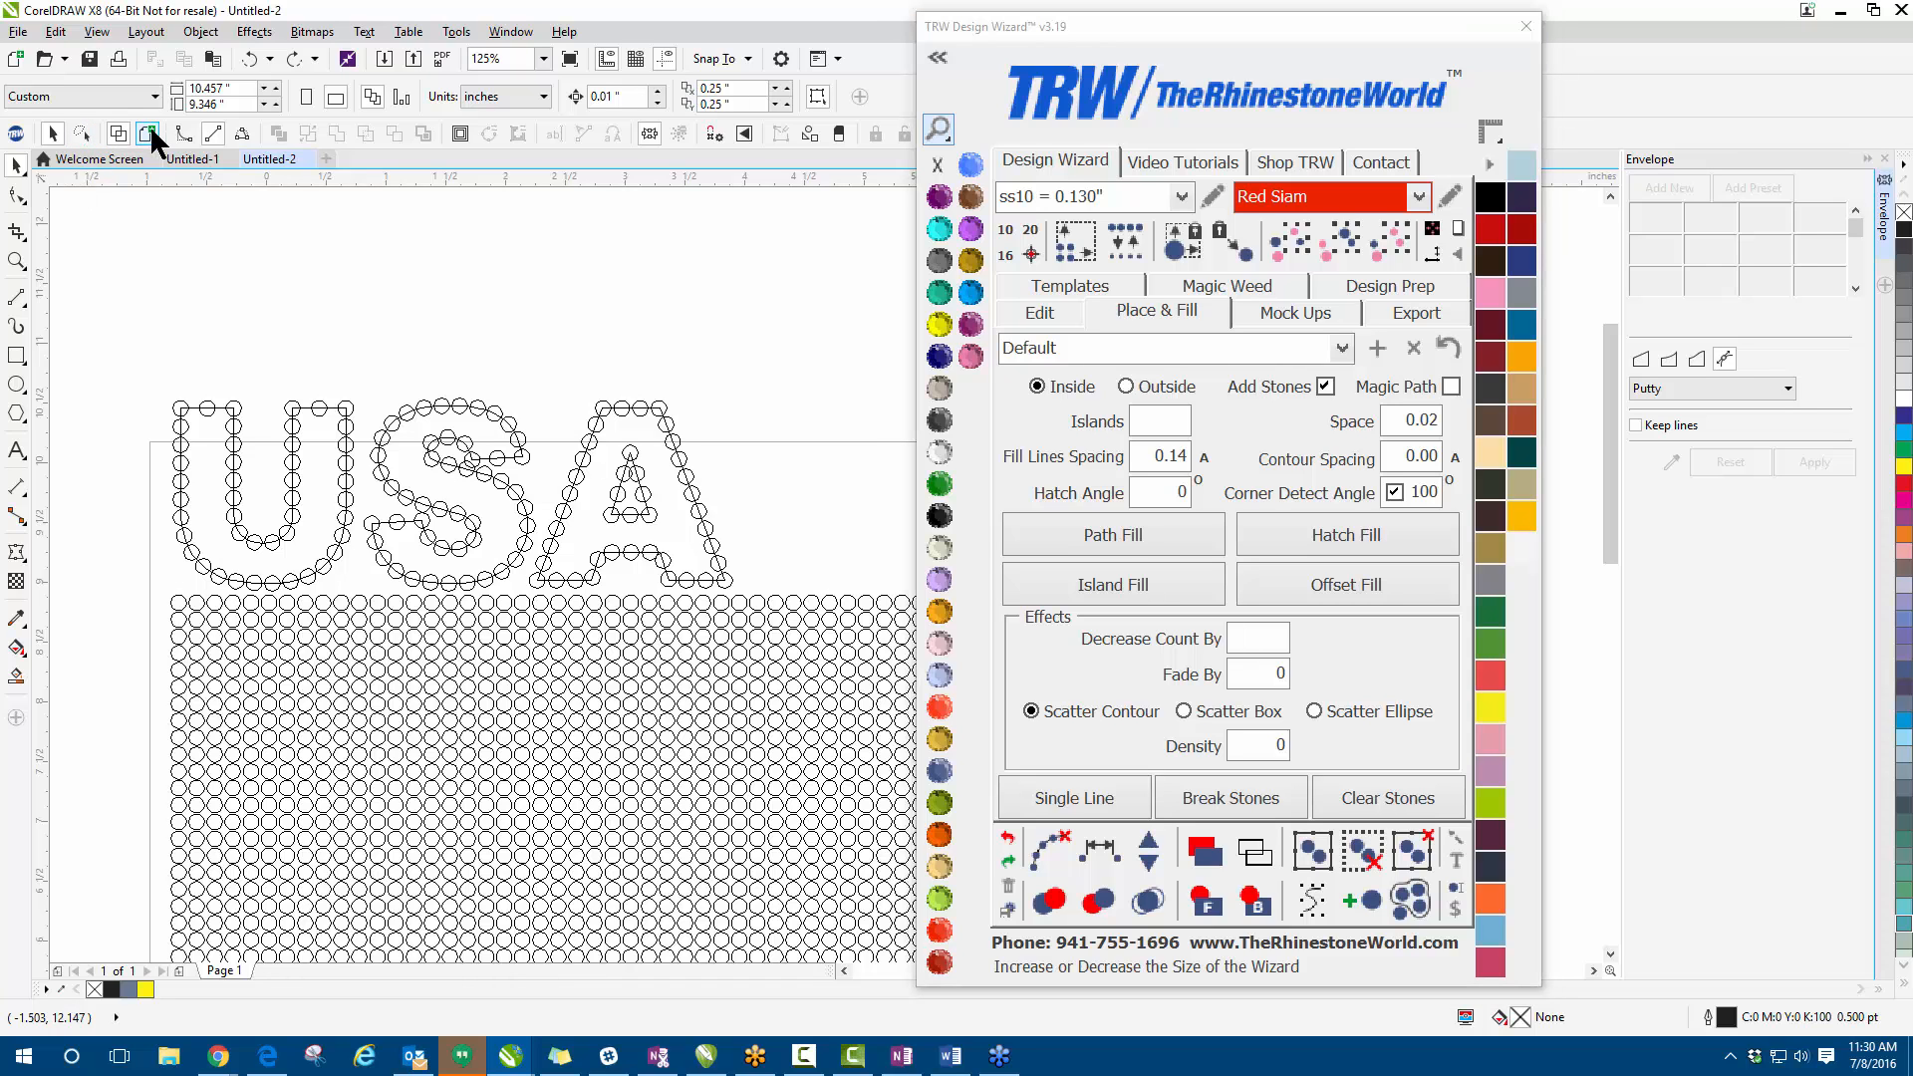
- Select all the USA rhinestones and break them off their paths into individual stones, removing the guide paths
left_click_drag(107, 352, 792, 592)
left_click(1325, 40)
left_click_drag(1325, 39, 1183, 29)
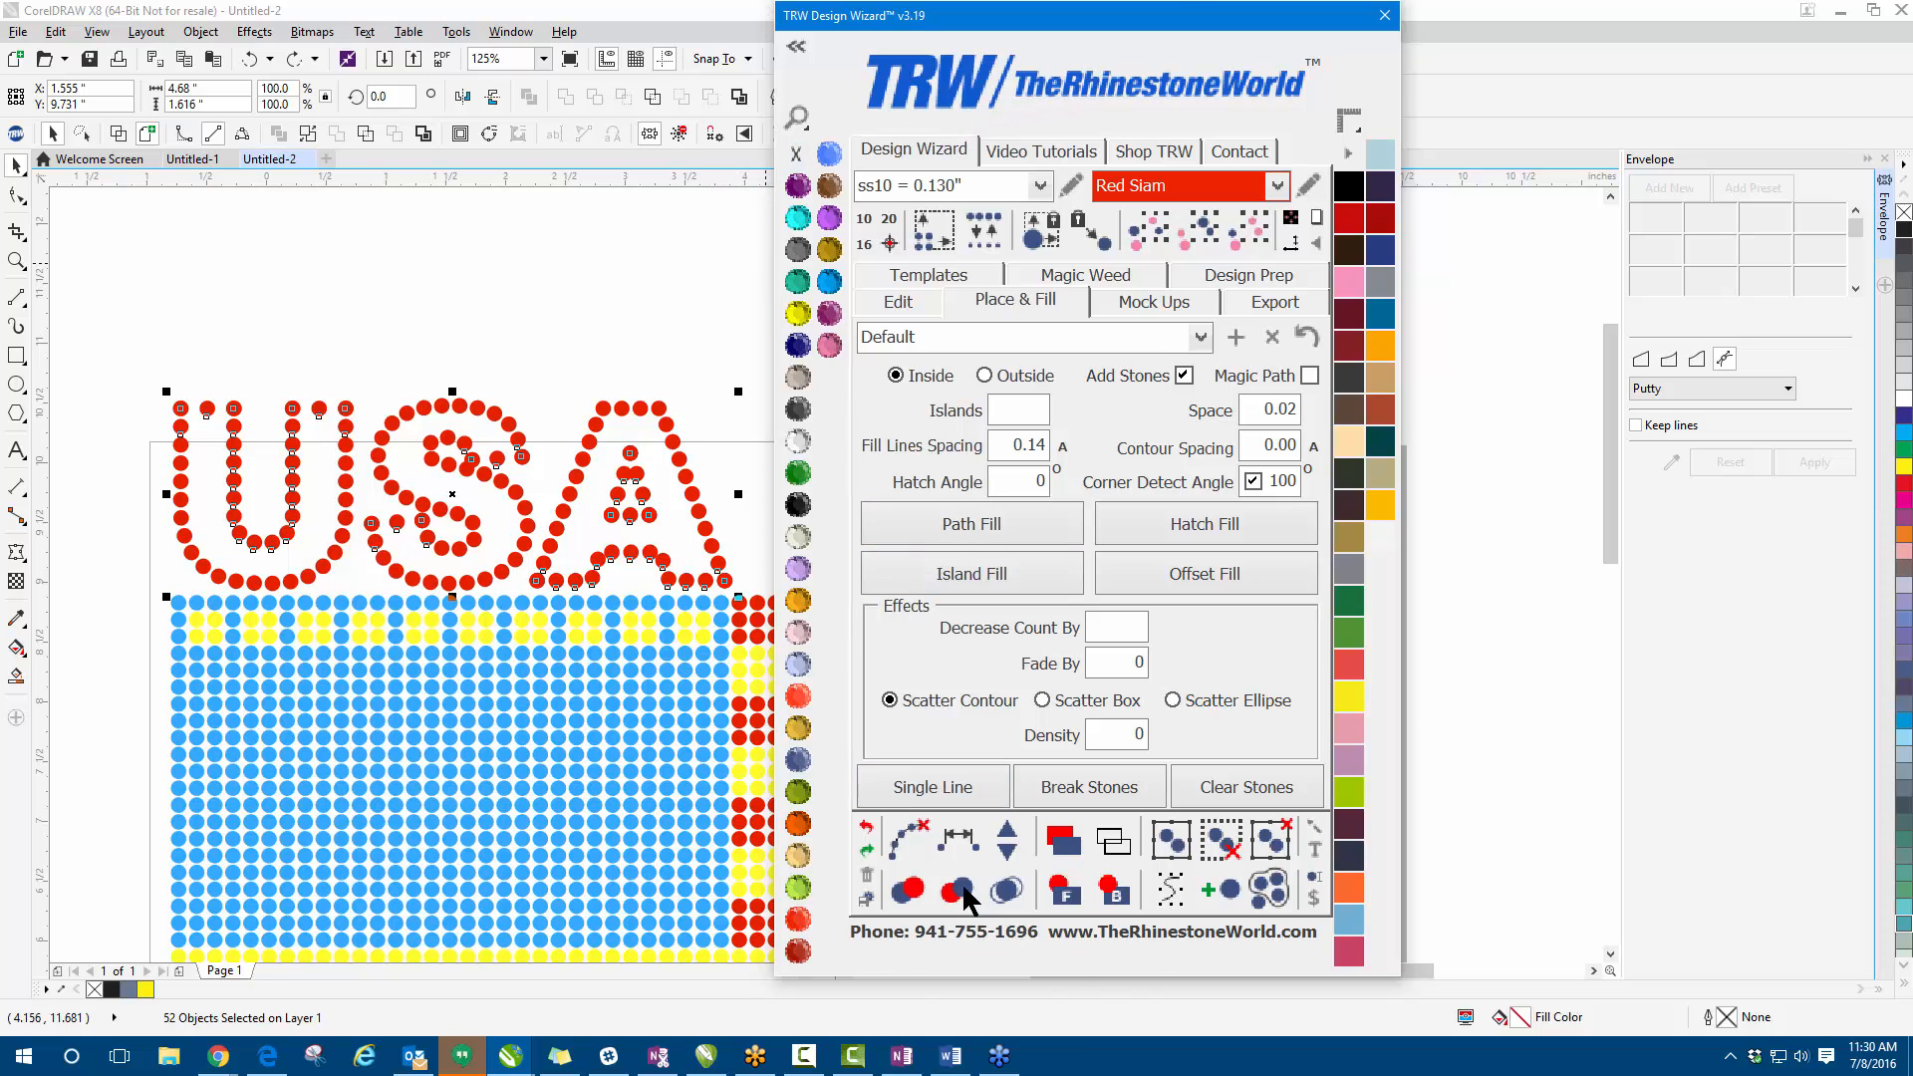
left_click(890, 842)
left_click(516, 312)
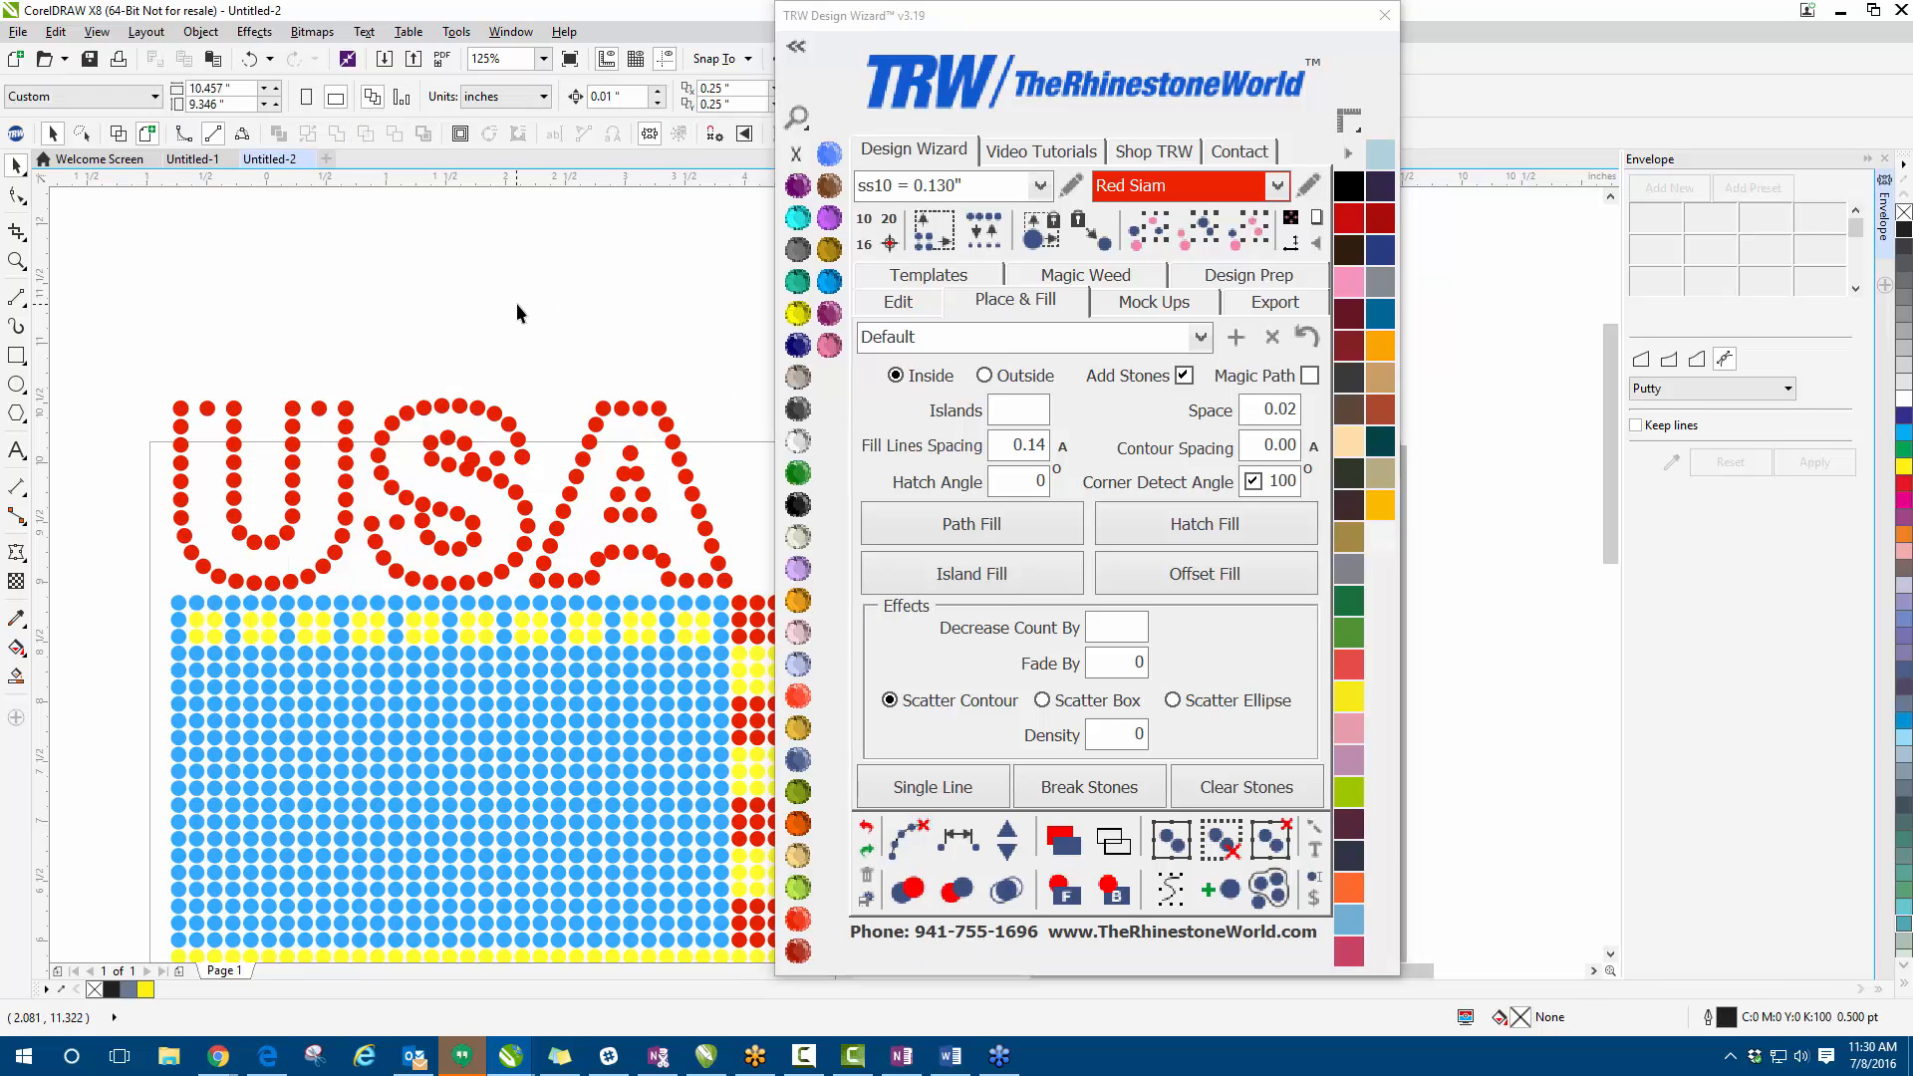
- Try moving the two corner stones atop the left arm of the U upward, undoing each move
scroll(163, 380, "up", 4)
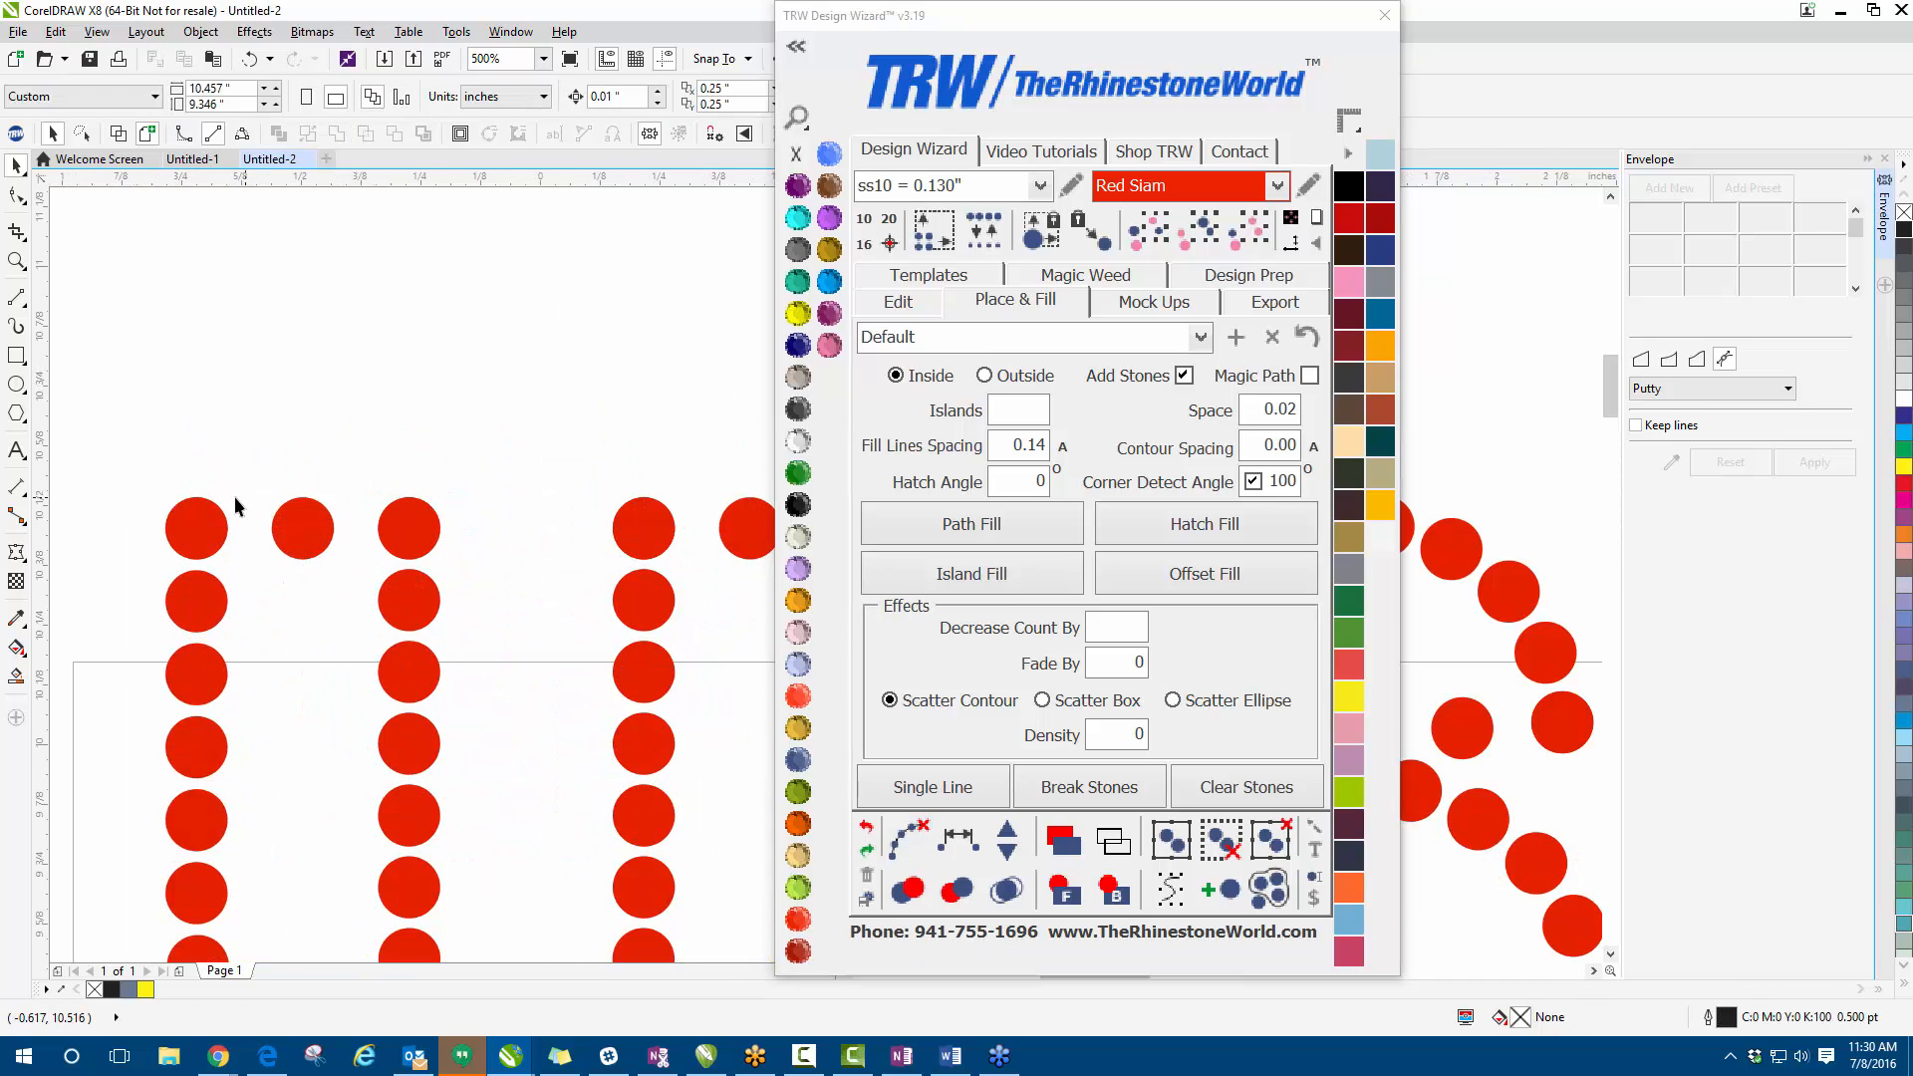
scroll(236, 496, "down", 2)
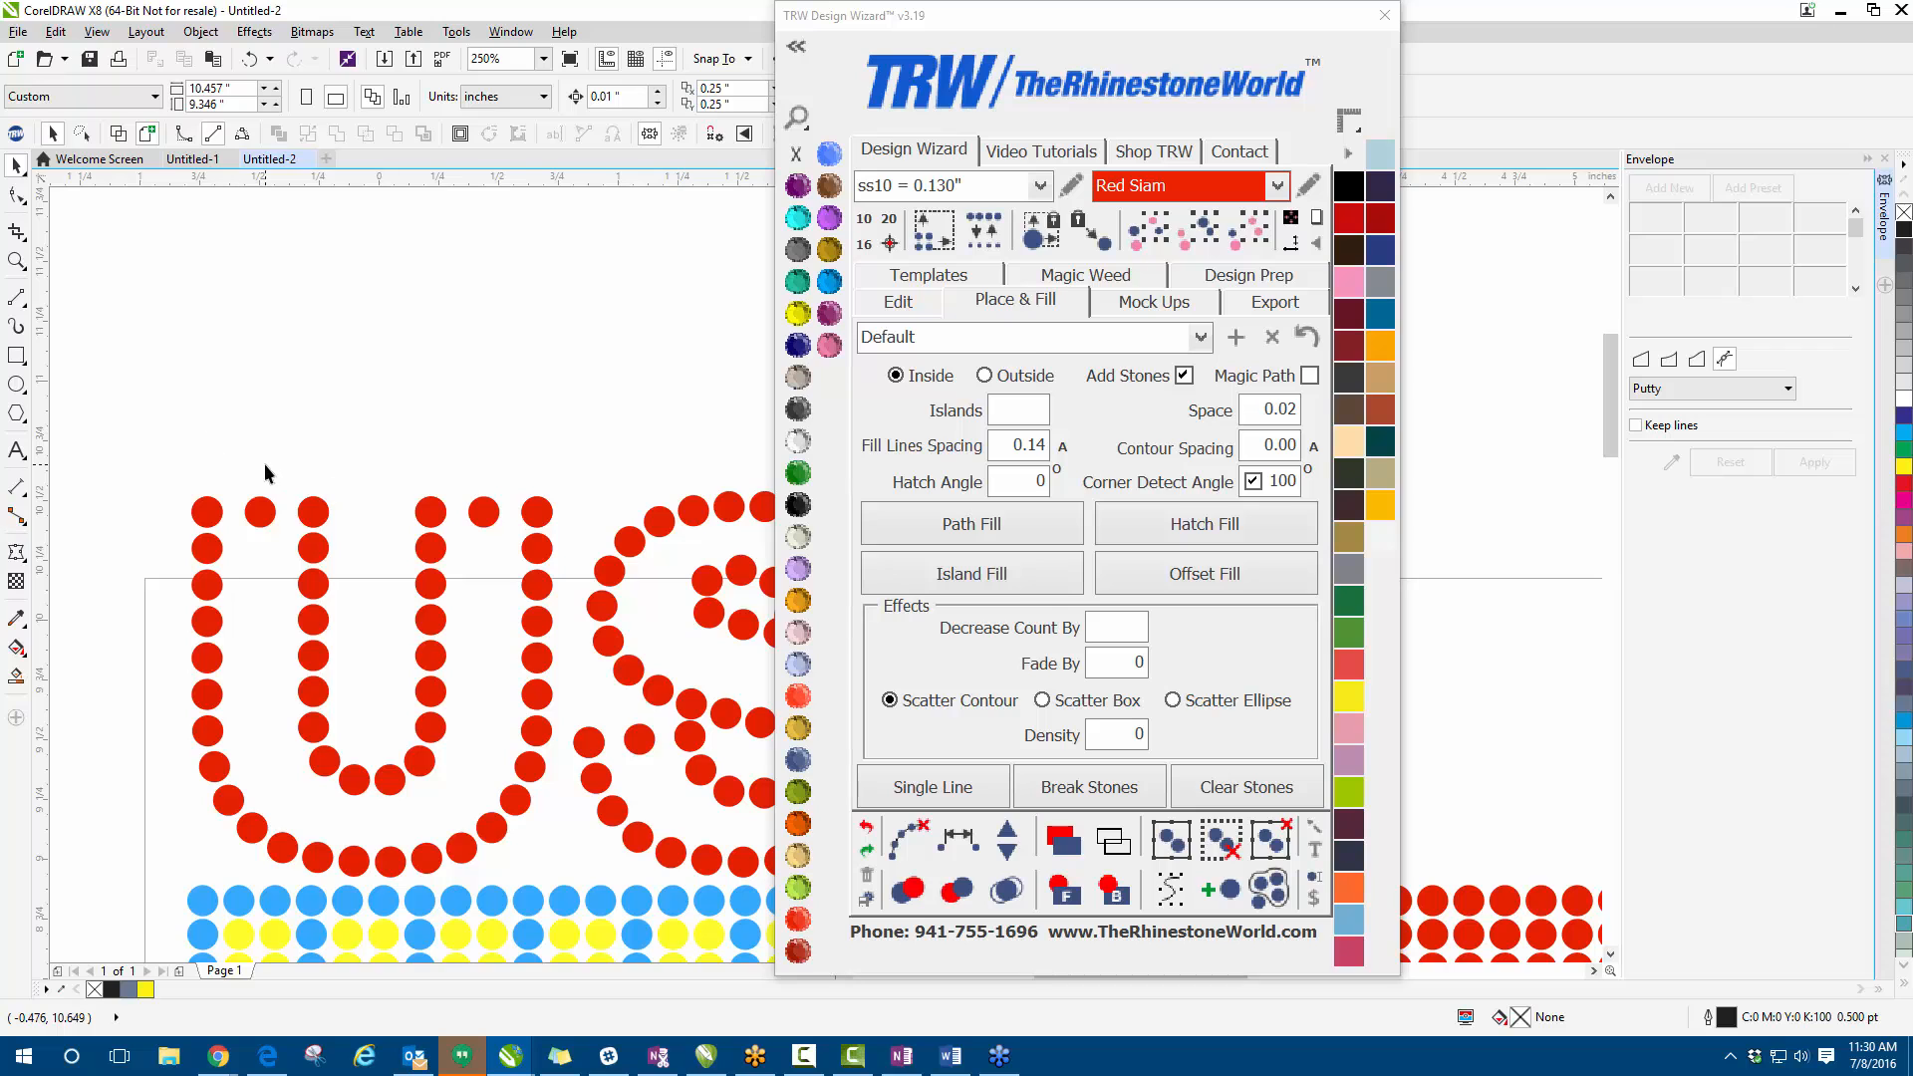
scroll(265, 460, "down", 2)
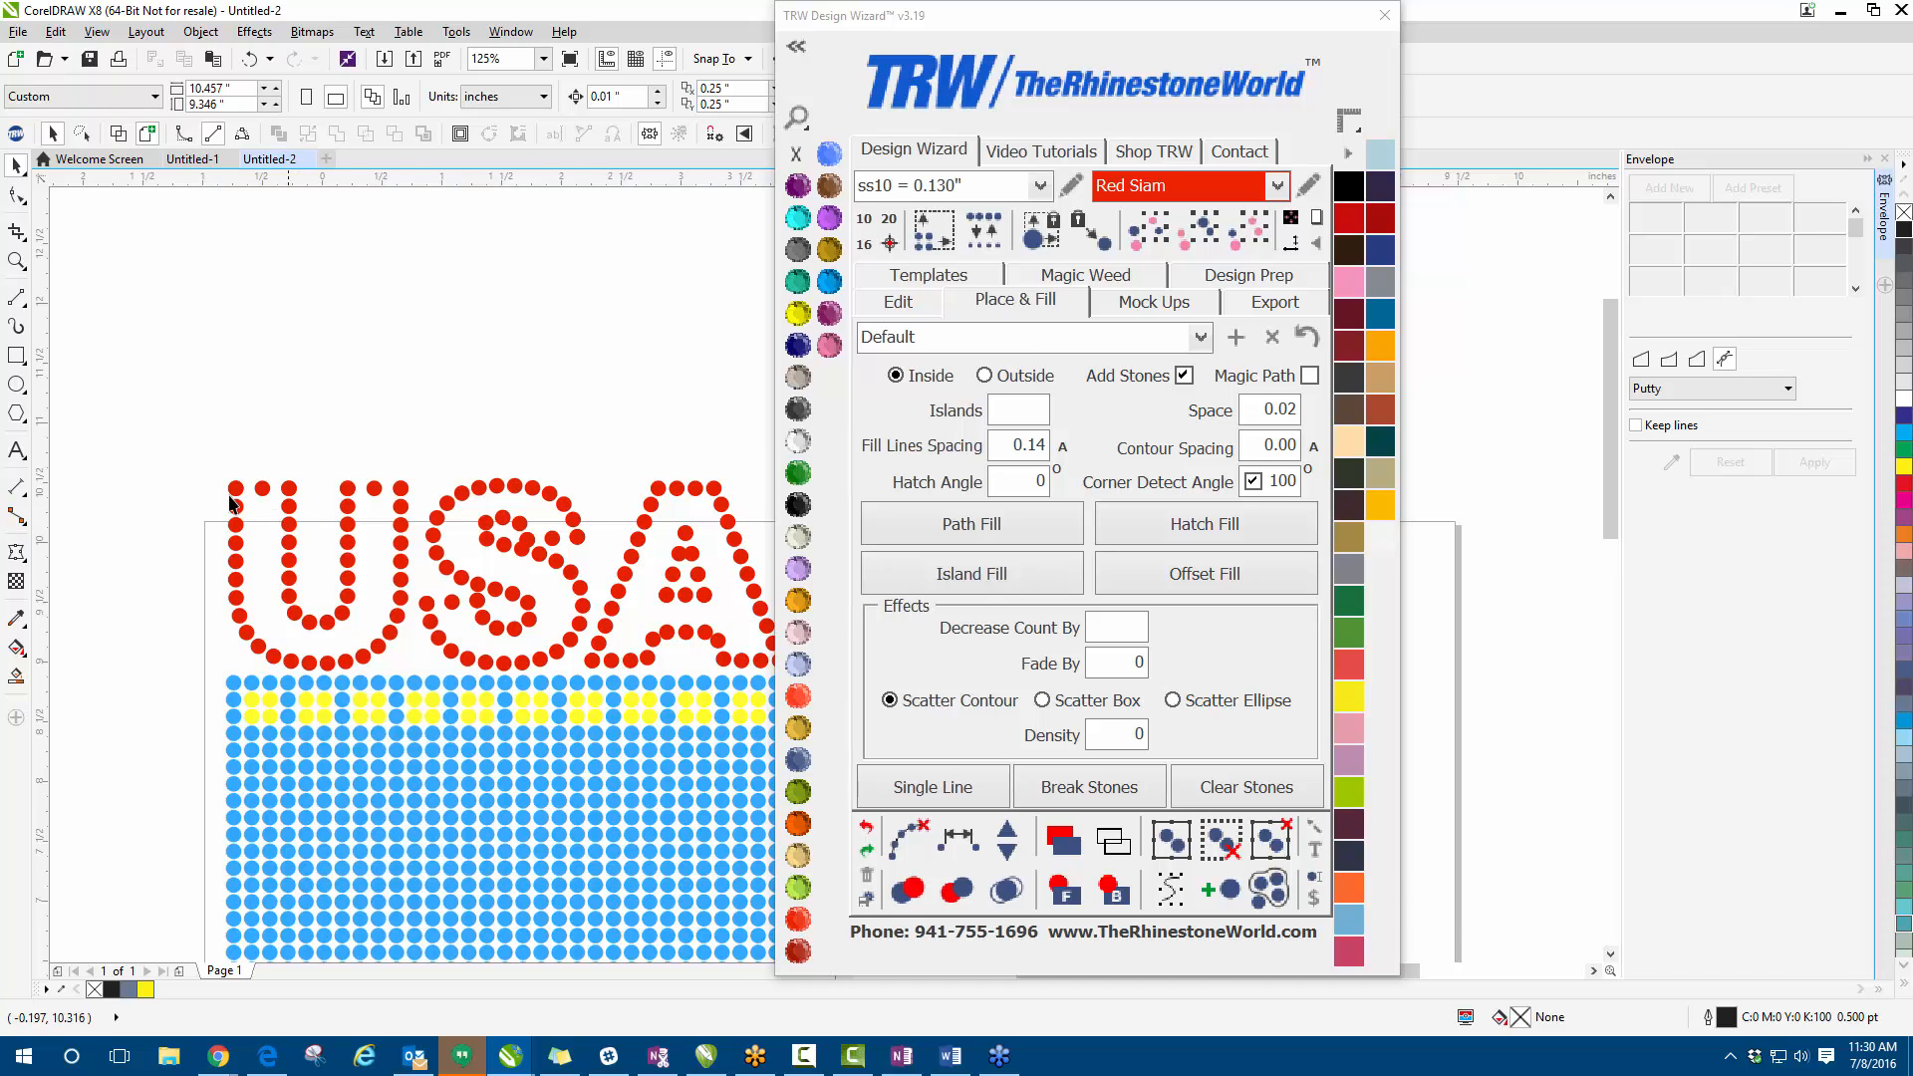
scroll(230, 503, "up", 2)
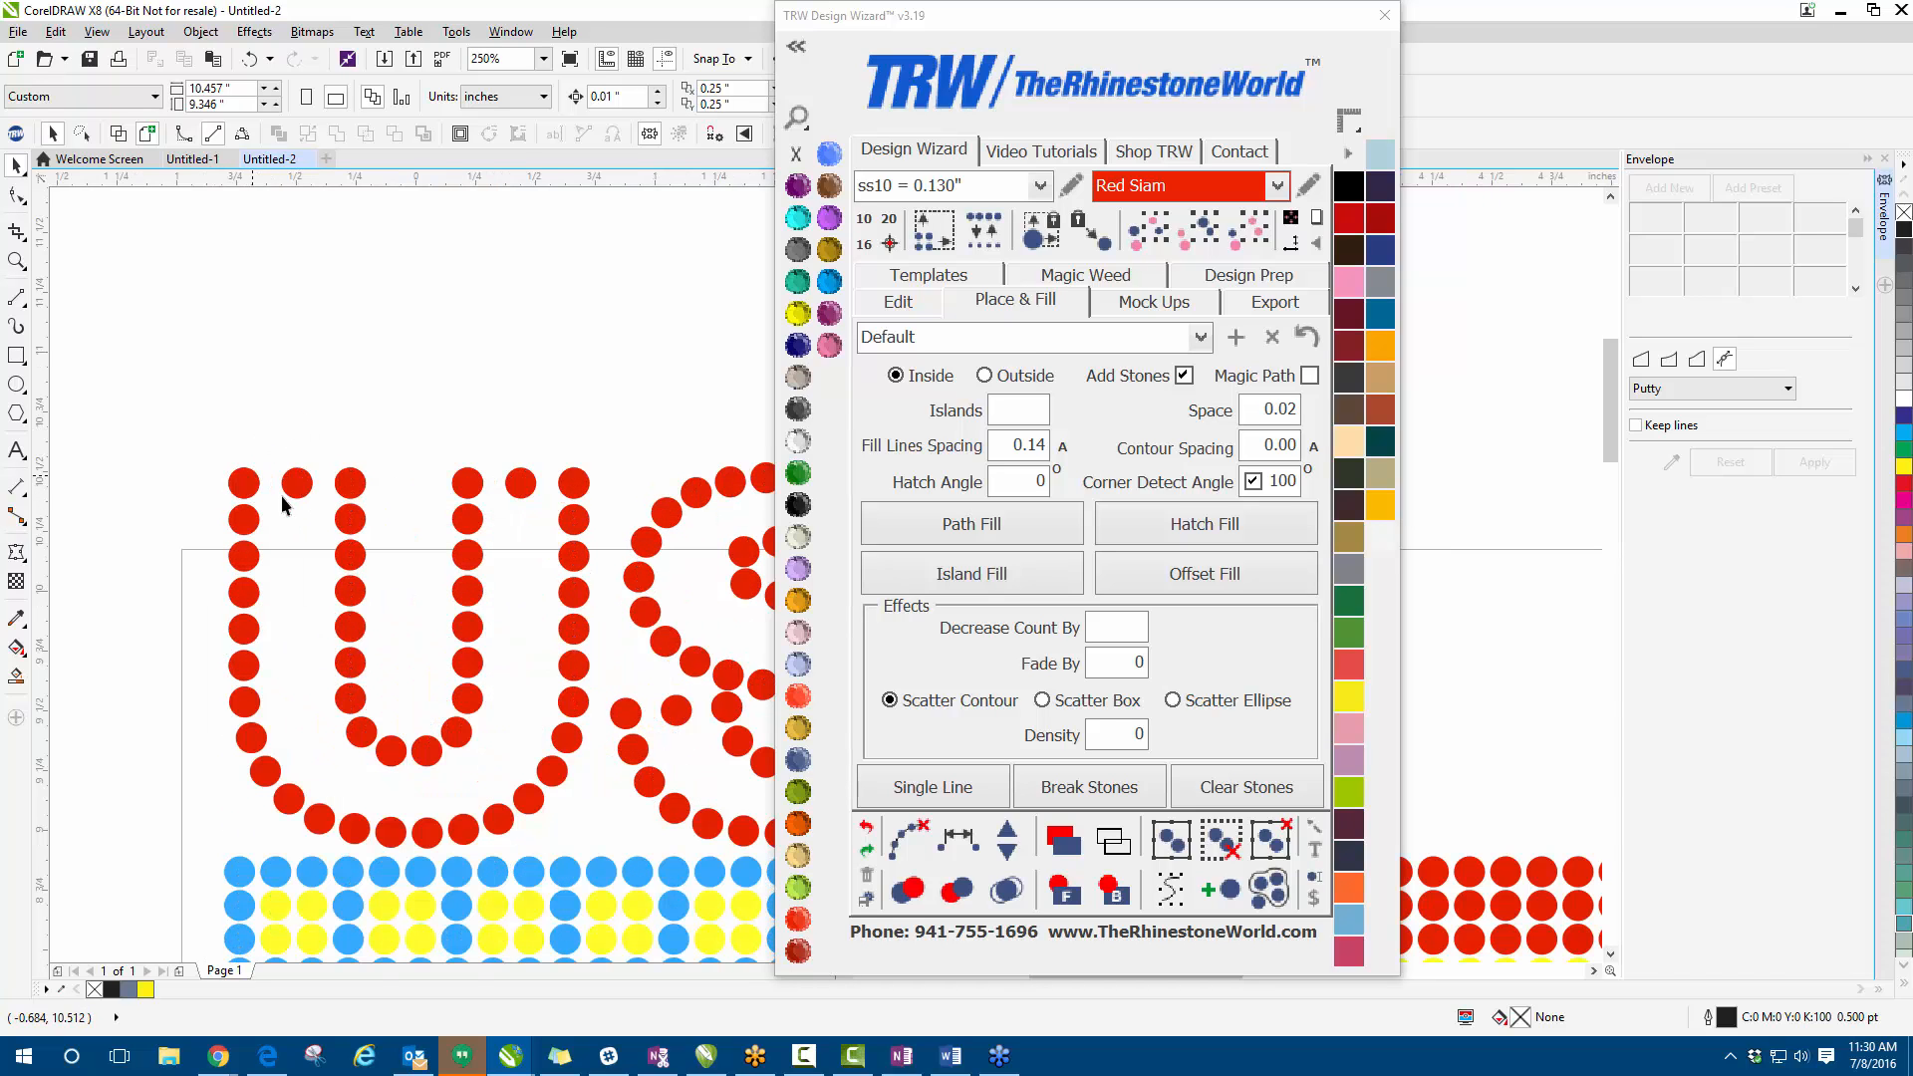
scroll(250, 476, "up", 4)
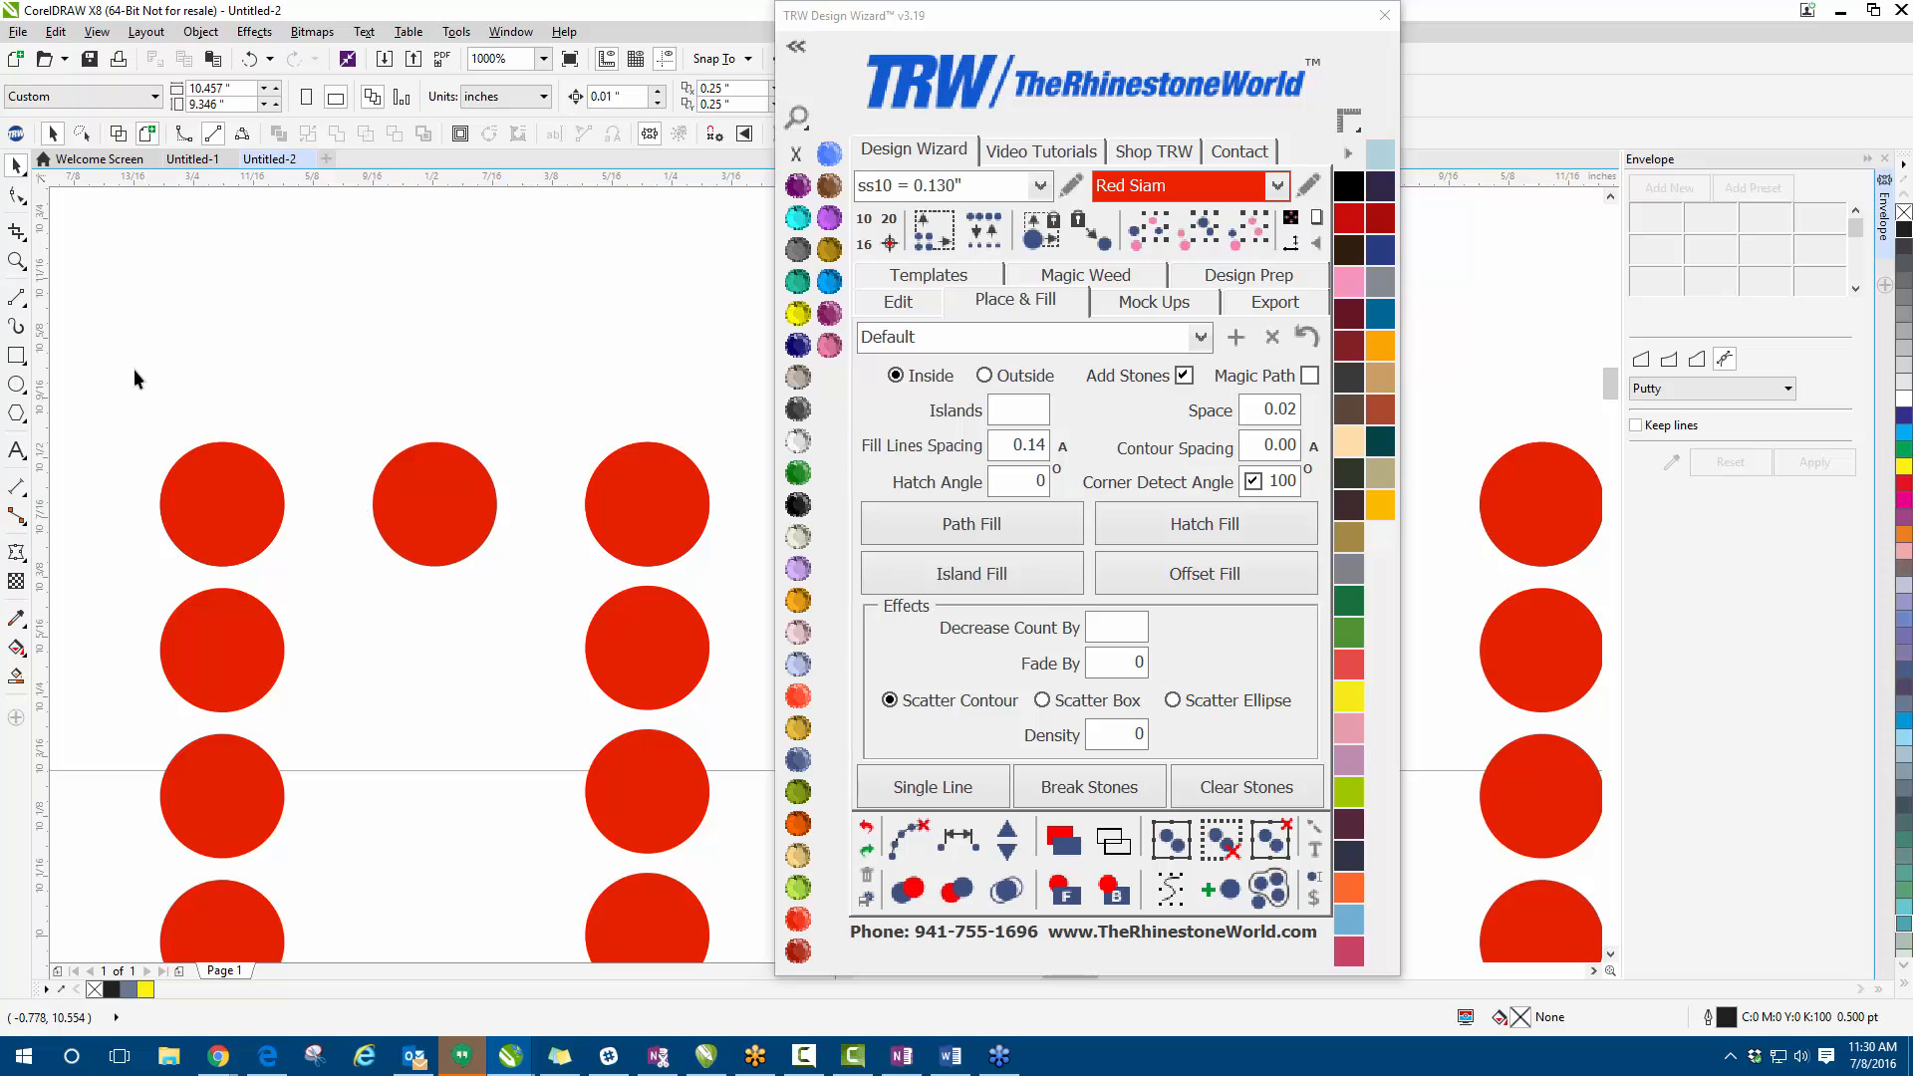
left_click_drag(177, 501, 170, 361)
key("ctrl+z")
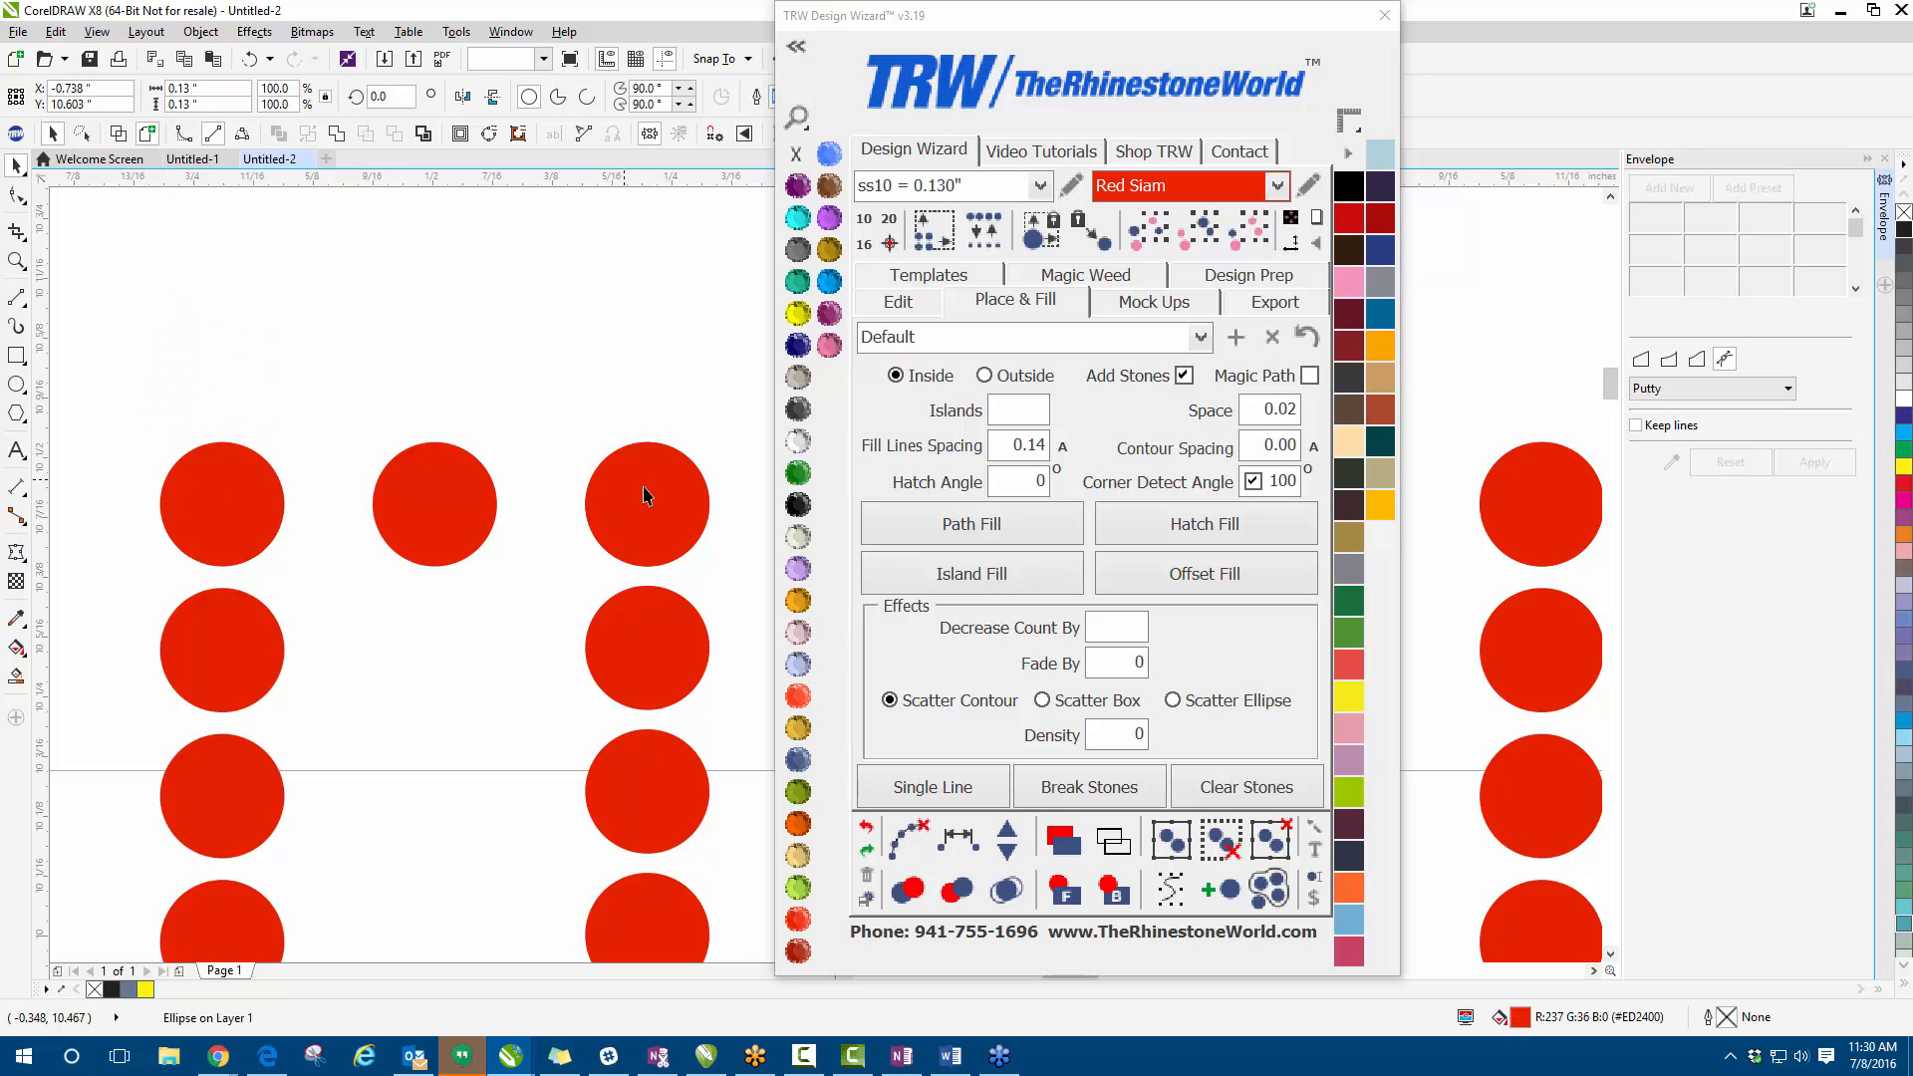
left_click_drag(647, 497, 651, 431)
key("ctrl+z")
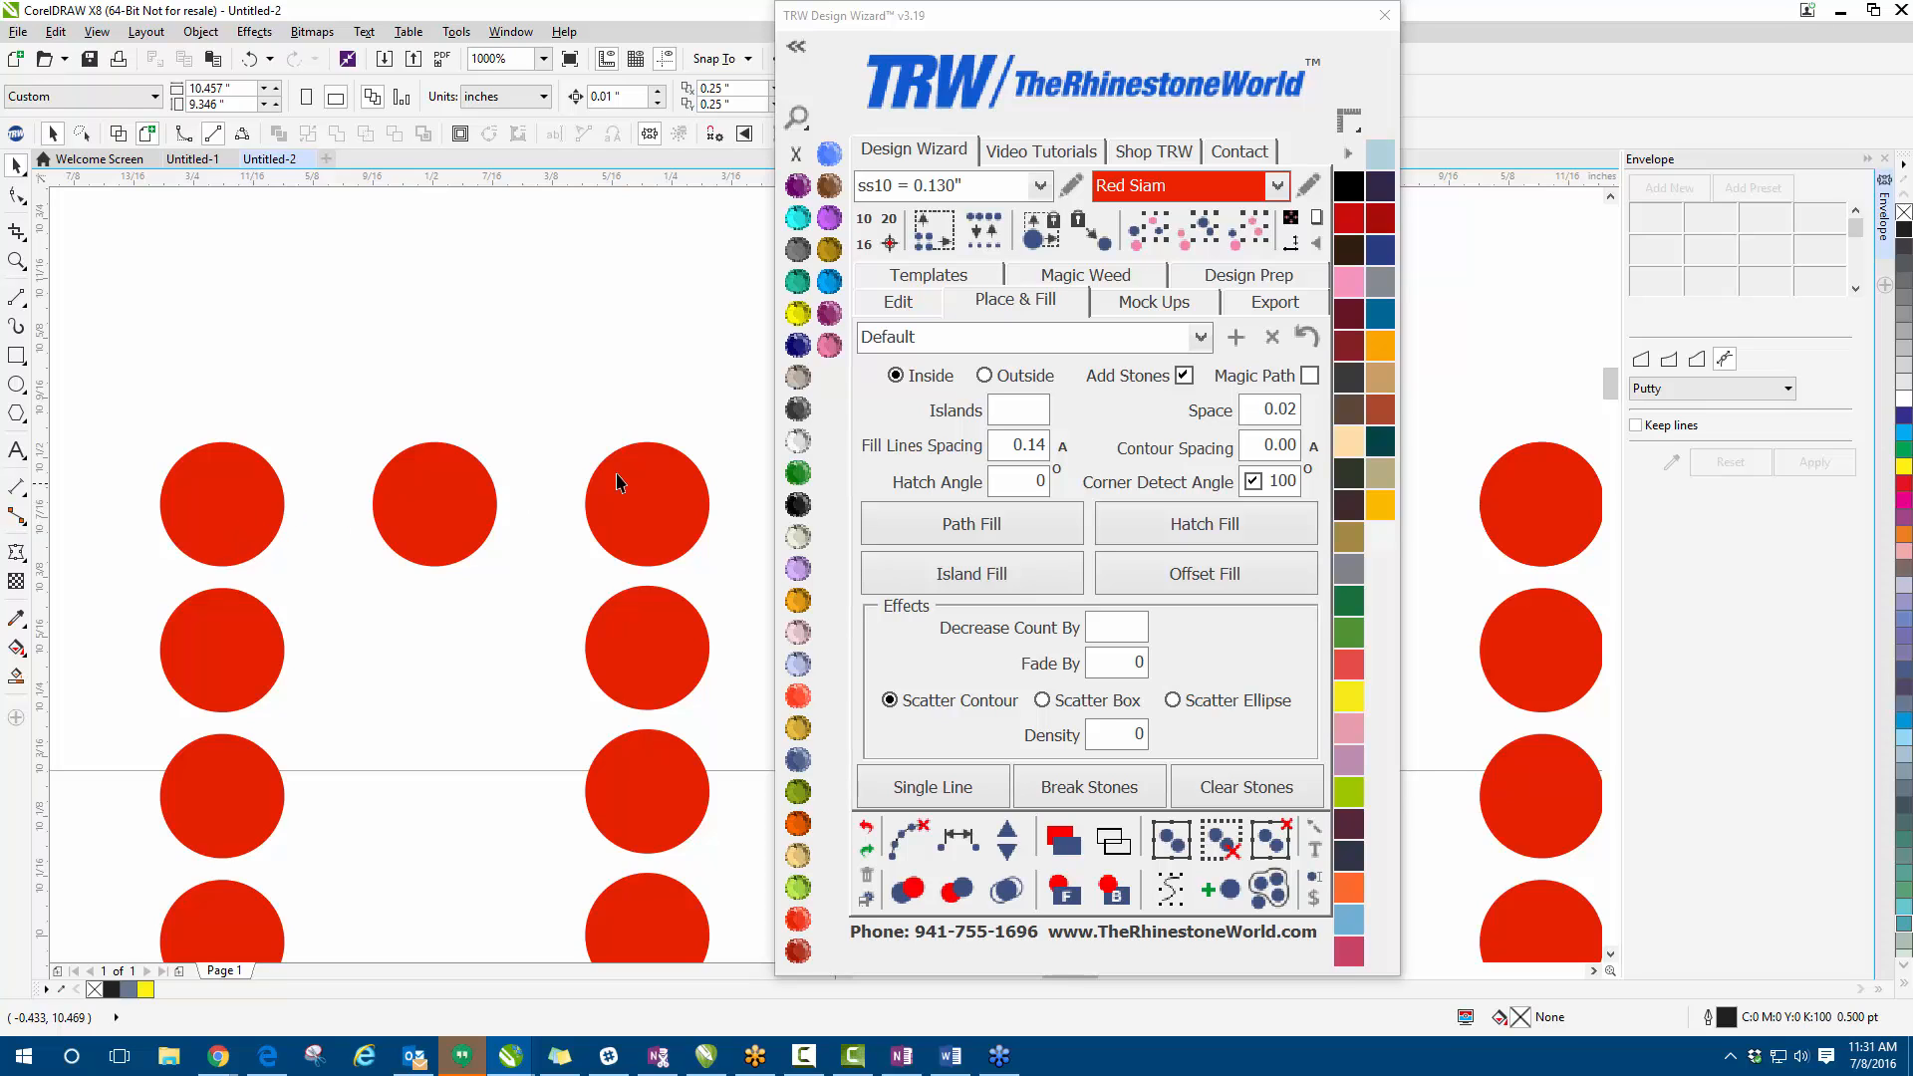
- Try closing the gaps atop the left arm of the U by shifting the middle stone left and adding a copy, and undo it
left_click_drag(428, 516, 353, 516)
left_click_drag(354, 516, 501, 512)
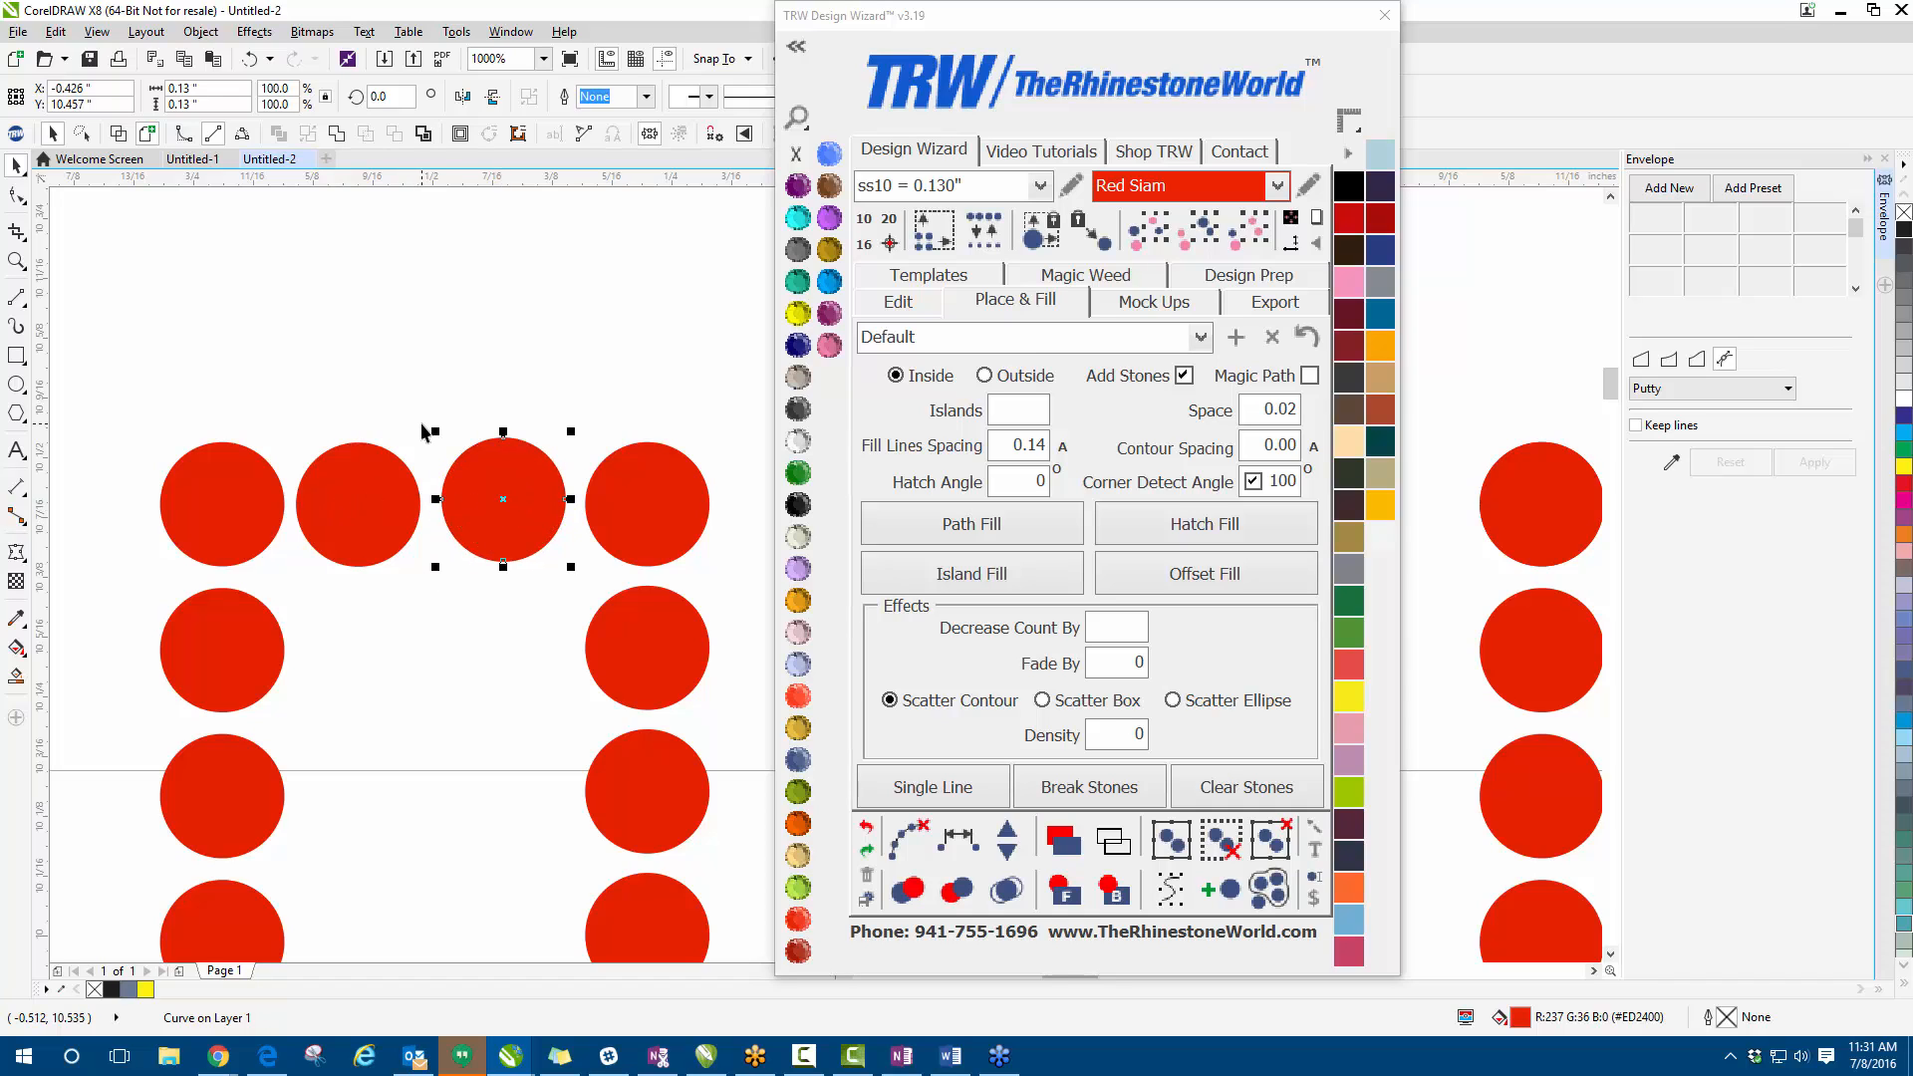
key("ctrl+z")
key("ctrl+z")
left_click(332, 445)
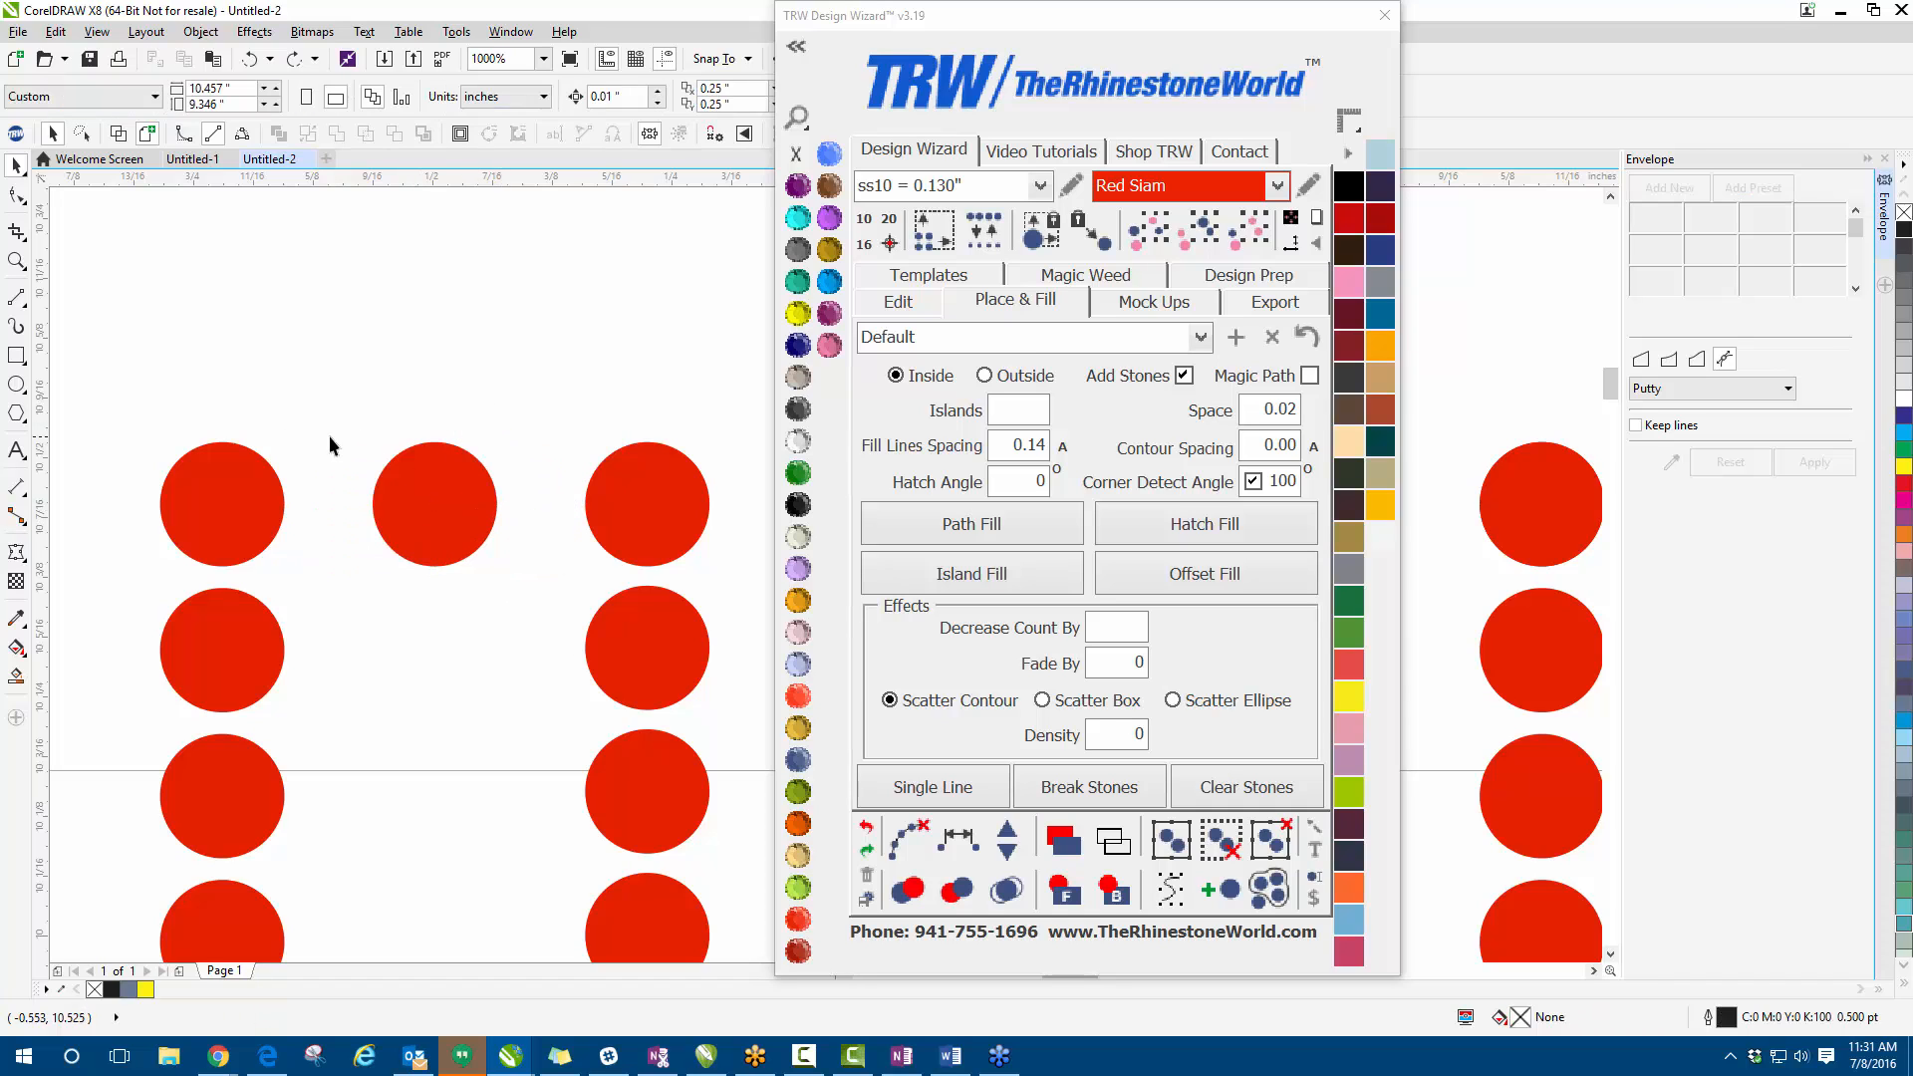
- Fill the top edge of the U's left arm by shifting the middle stone left and placing a copy beside the right corner stone
left_click_drag(434, 508, 489, 516)
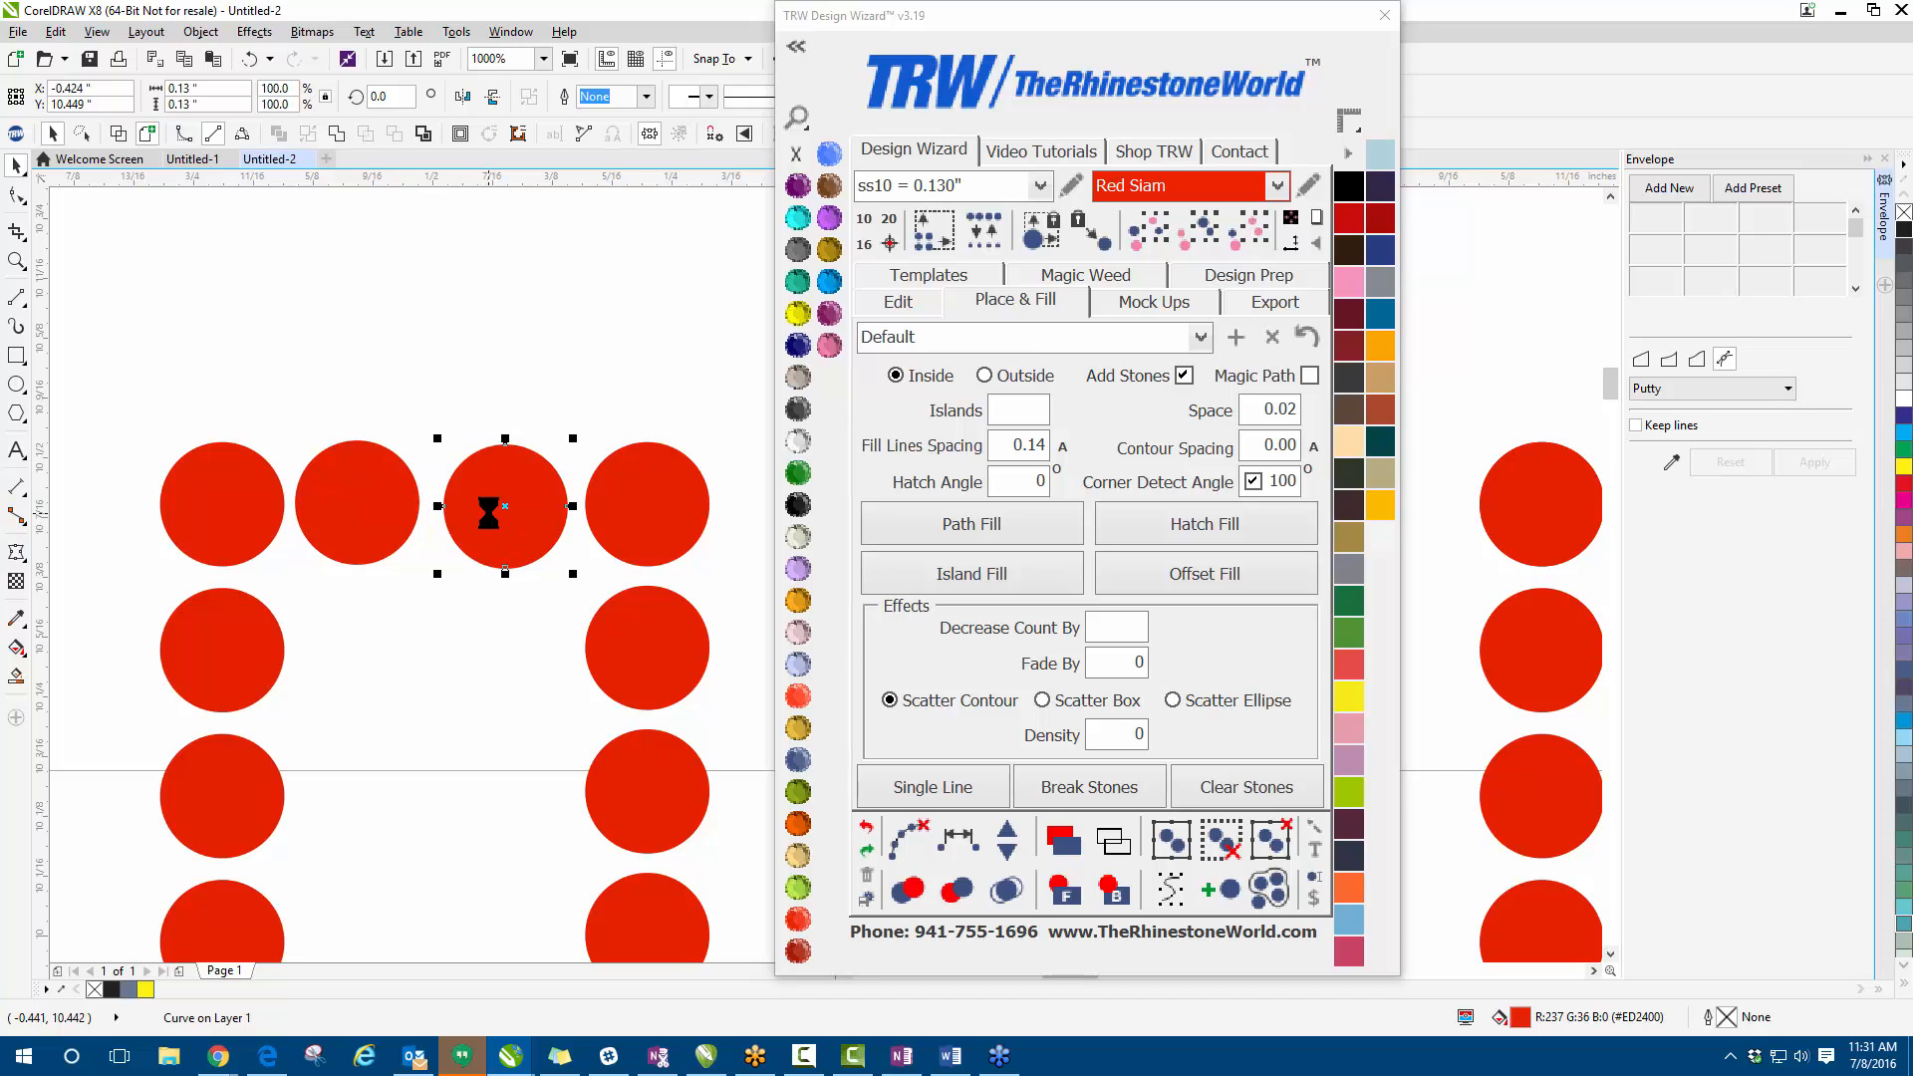
left_click(478, 362)
scroll(387, 459, "down", 2)
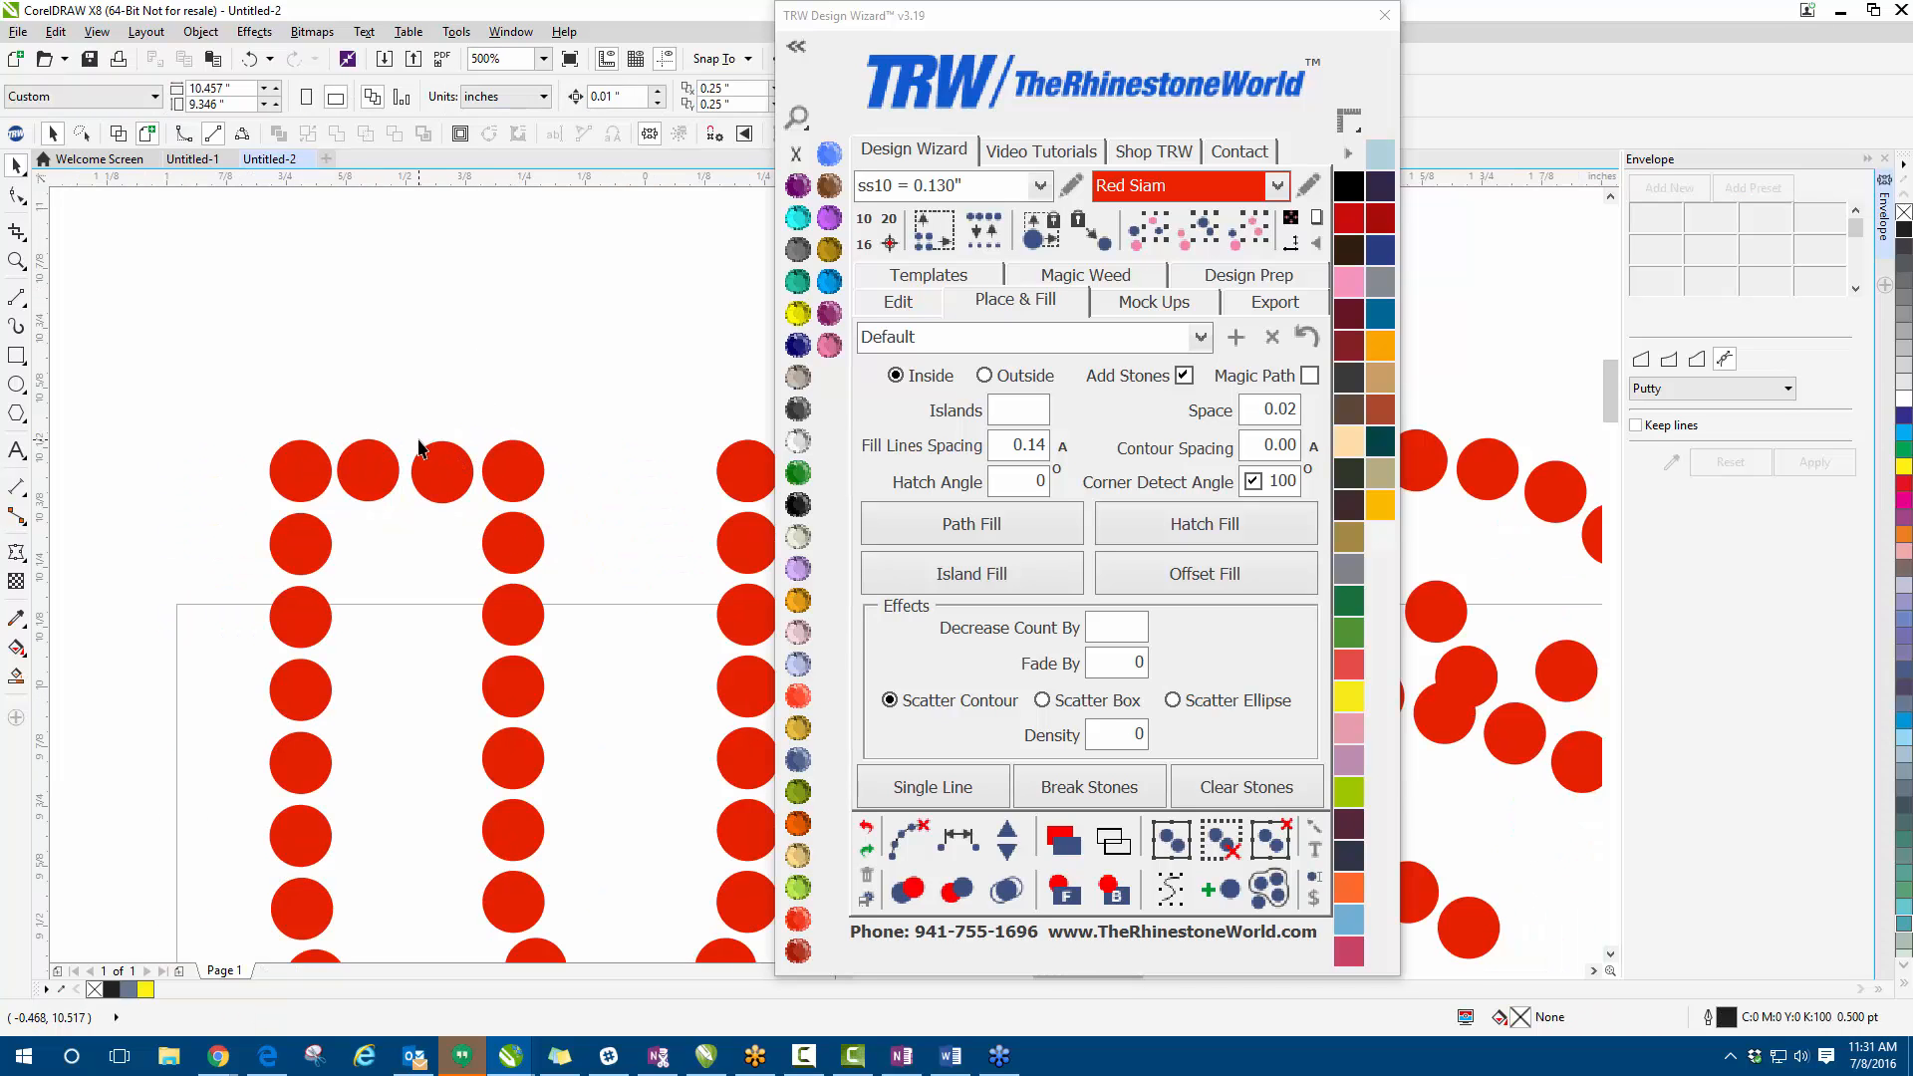
- Move the middle stone atop the U's right arm left, close to the inner corner stone
left_click_drag(974, 52, 1279, 106)
scroll(949, 449, "up", 2)
left_click(951, 498)
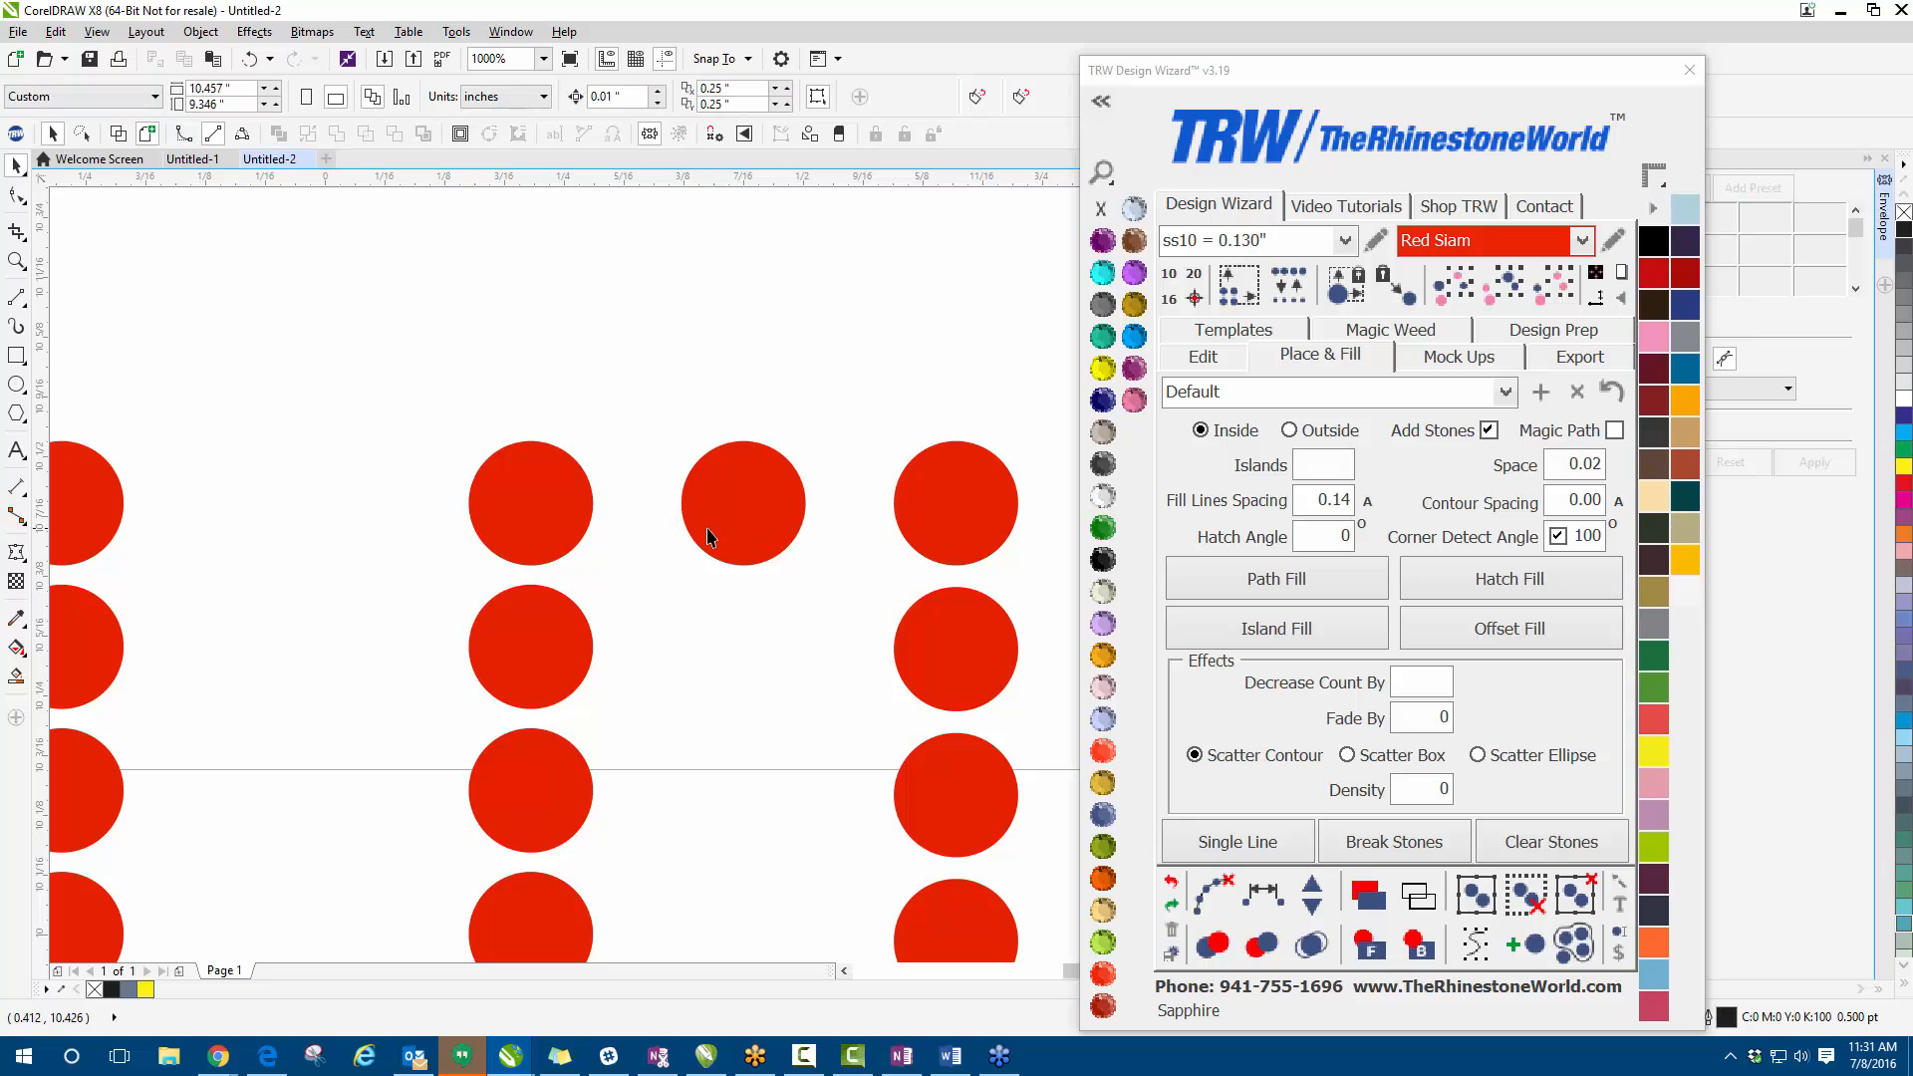
left_click_drag(713, 537, 638, 538)
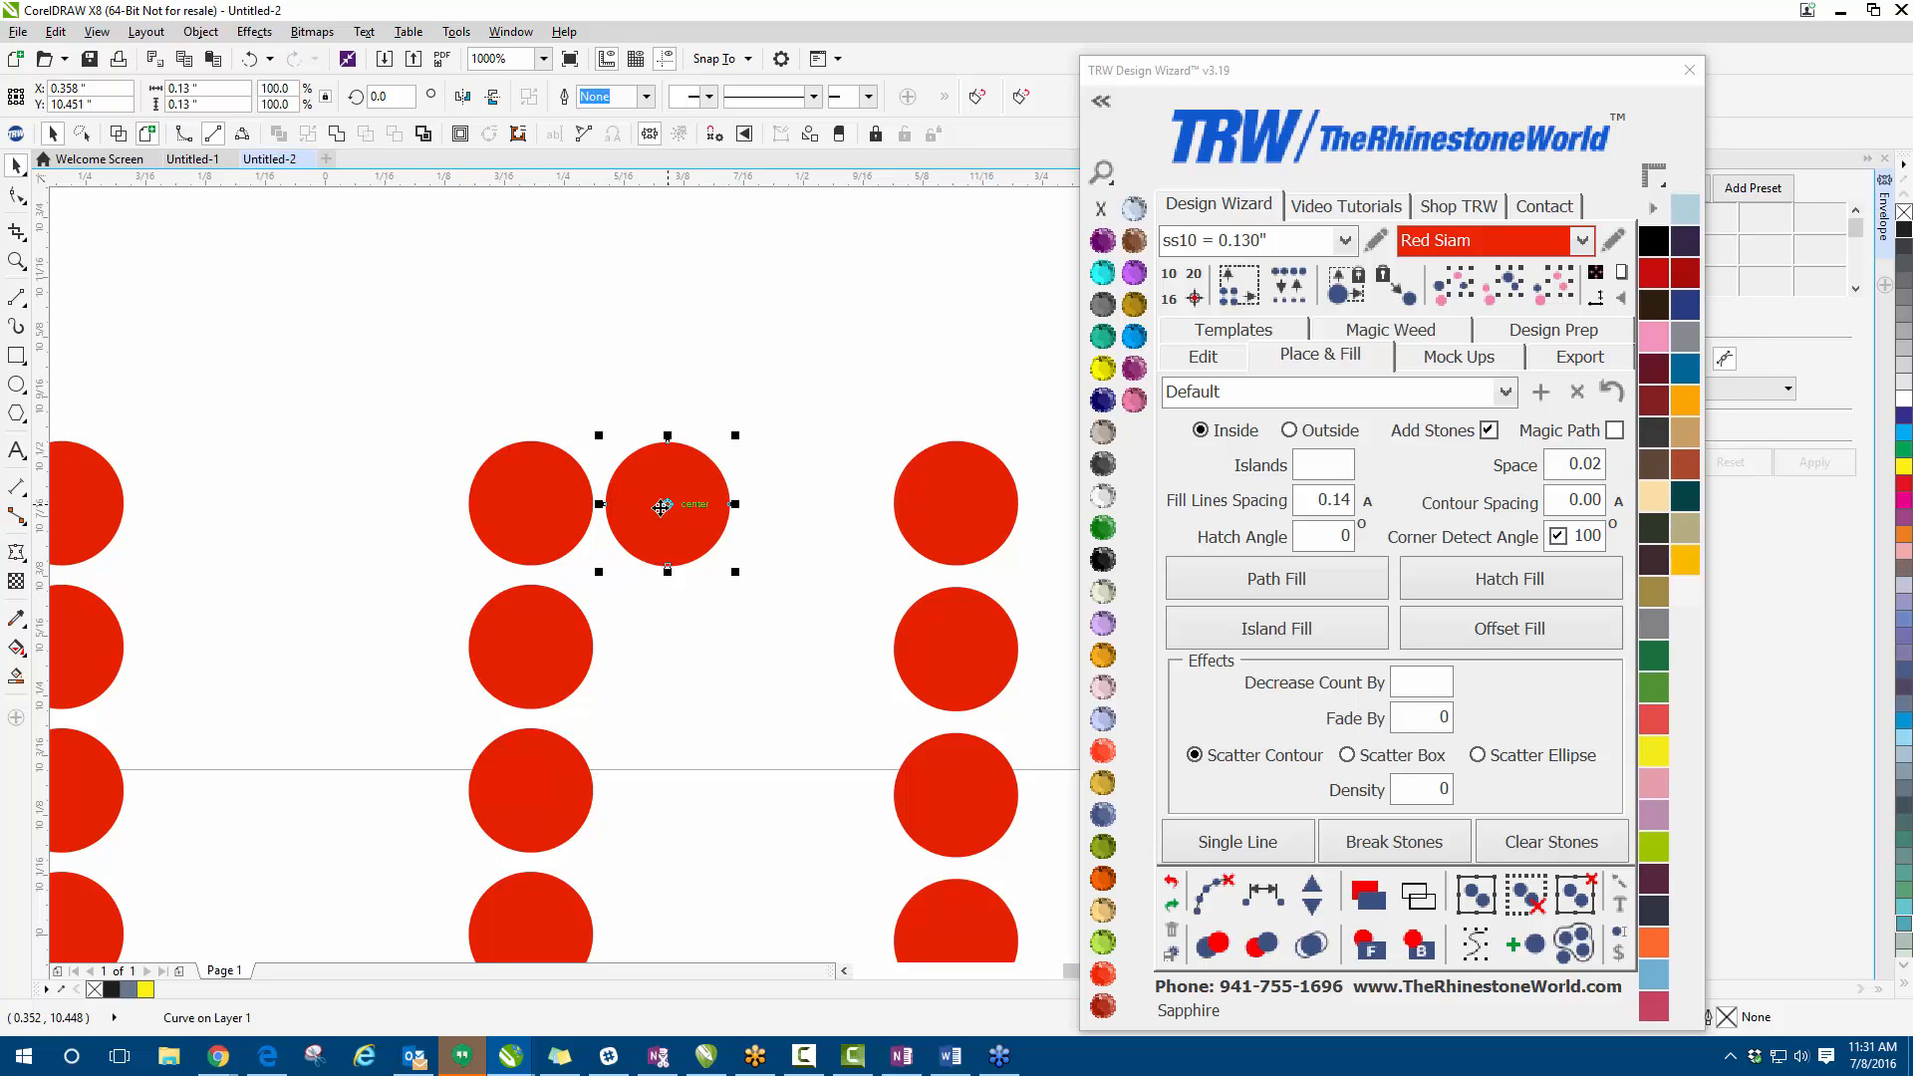
- Place several extra copies of the red stone above the letter U and in the empty area beside it
left_click_drag(662, 506, 479, 297)
left_click_drag(479, 297, 684, 317)
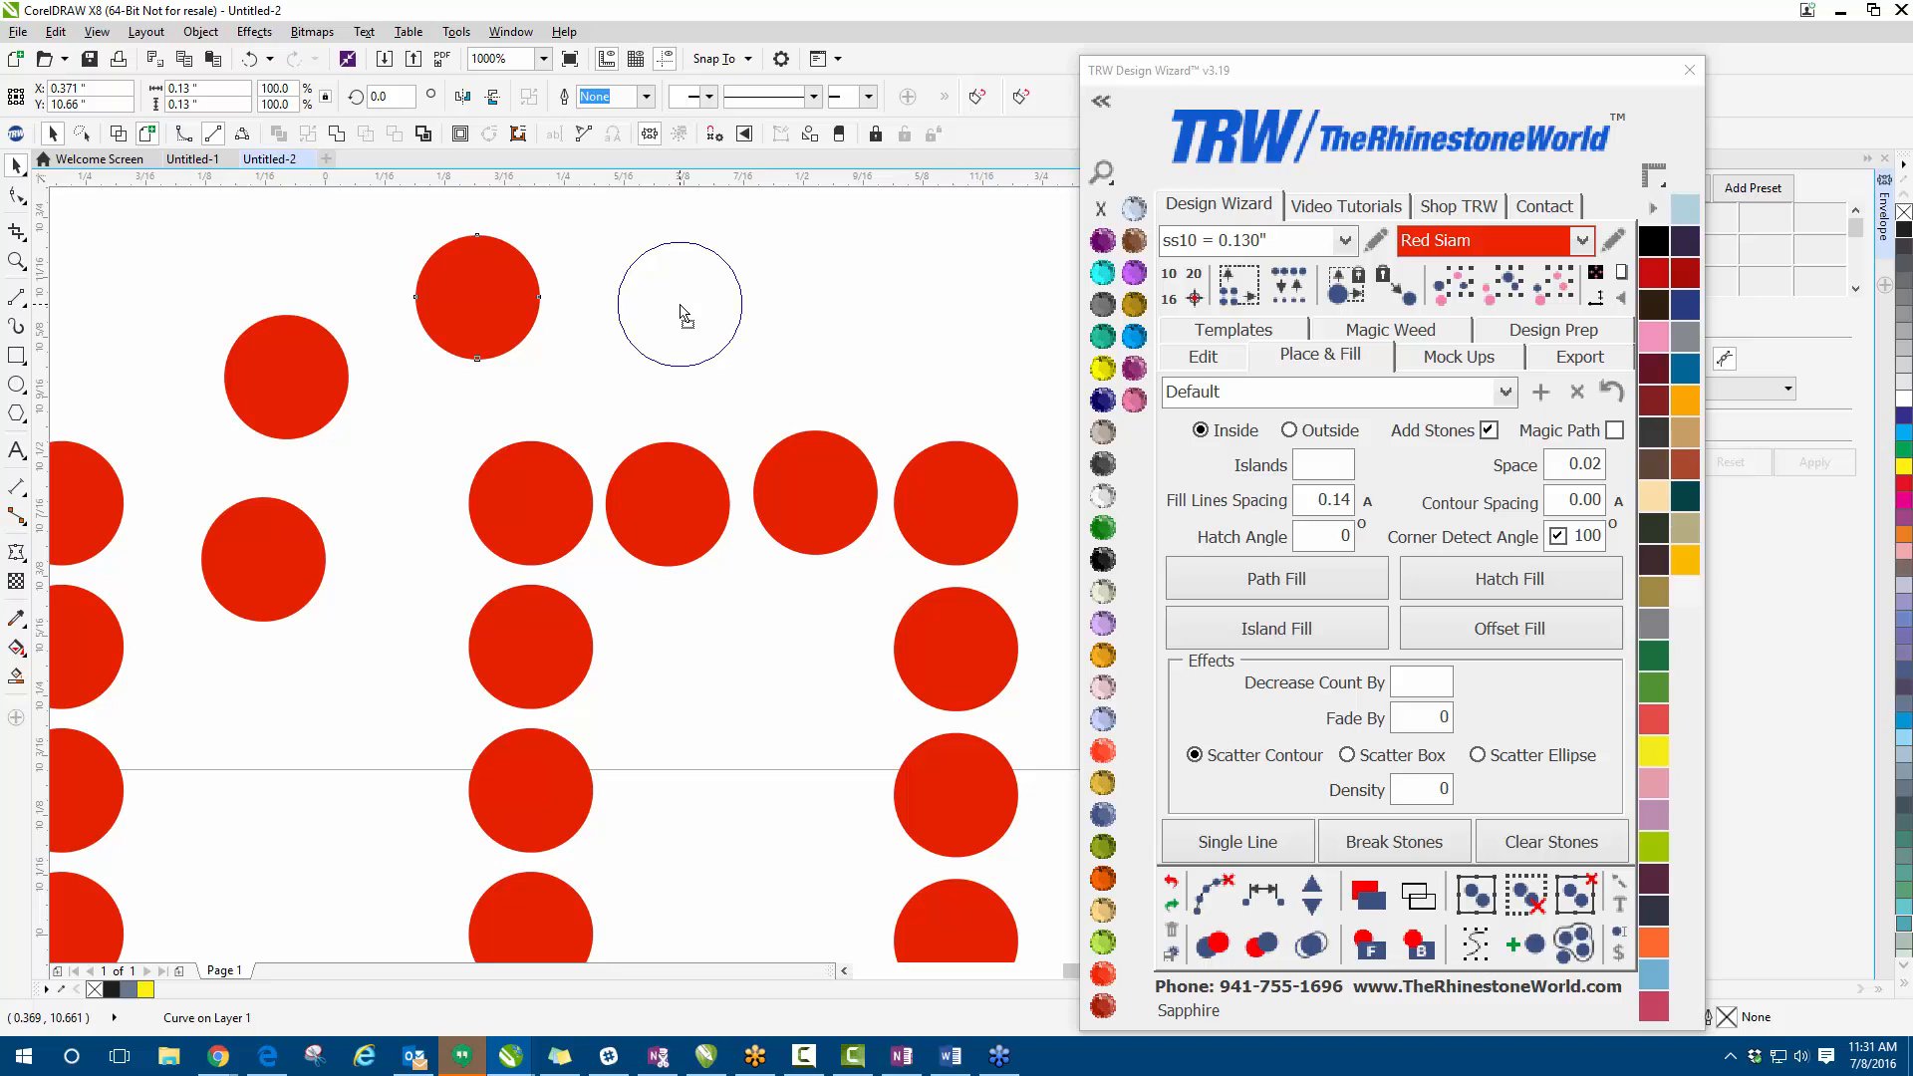
left_click_drag(684, 316, 690, 319)
left_click(684, 308)
left_click(819, 268)
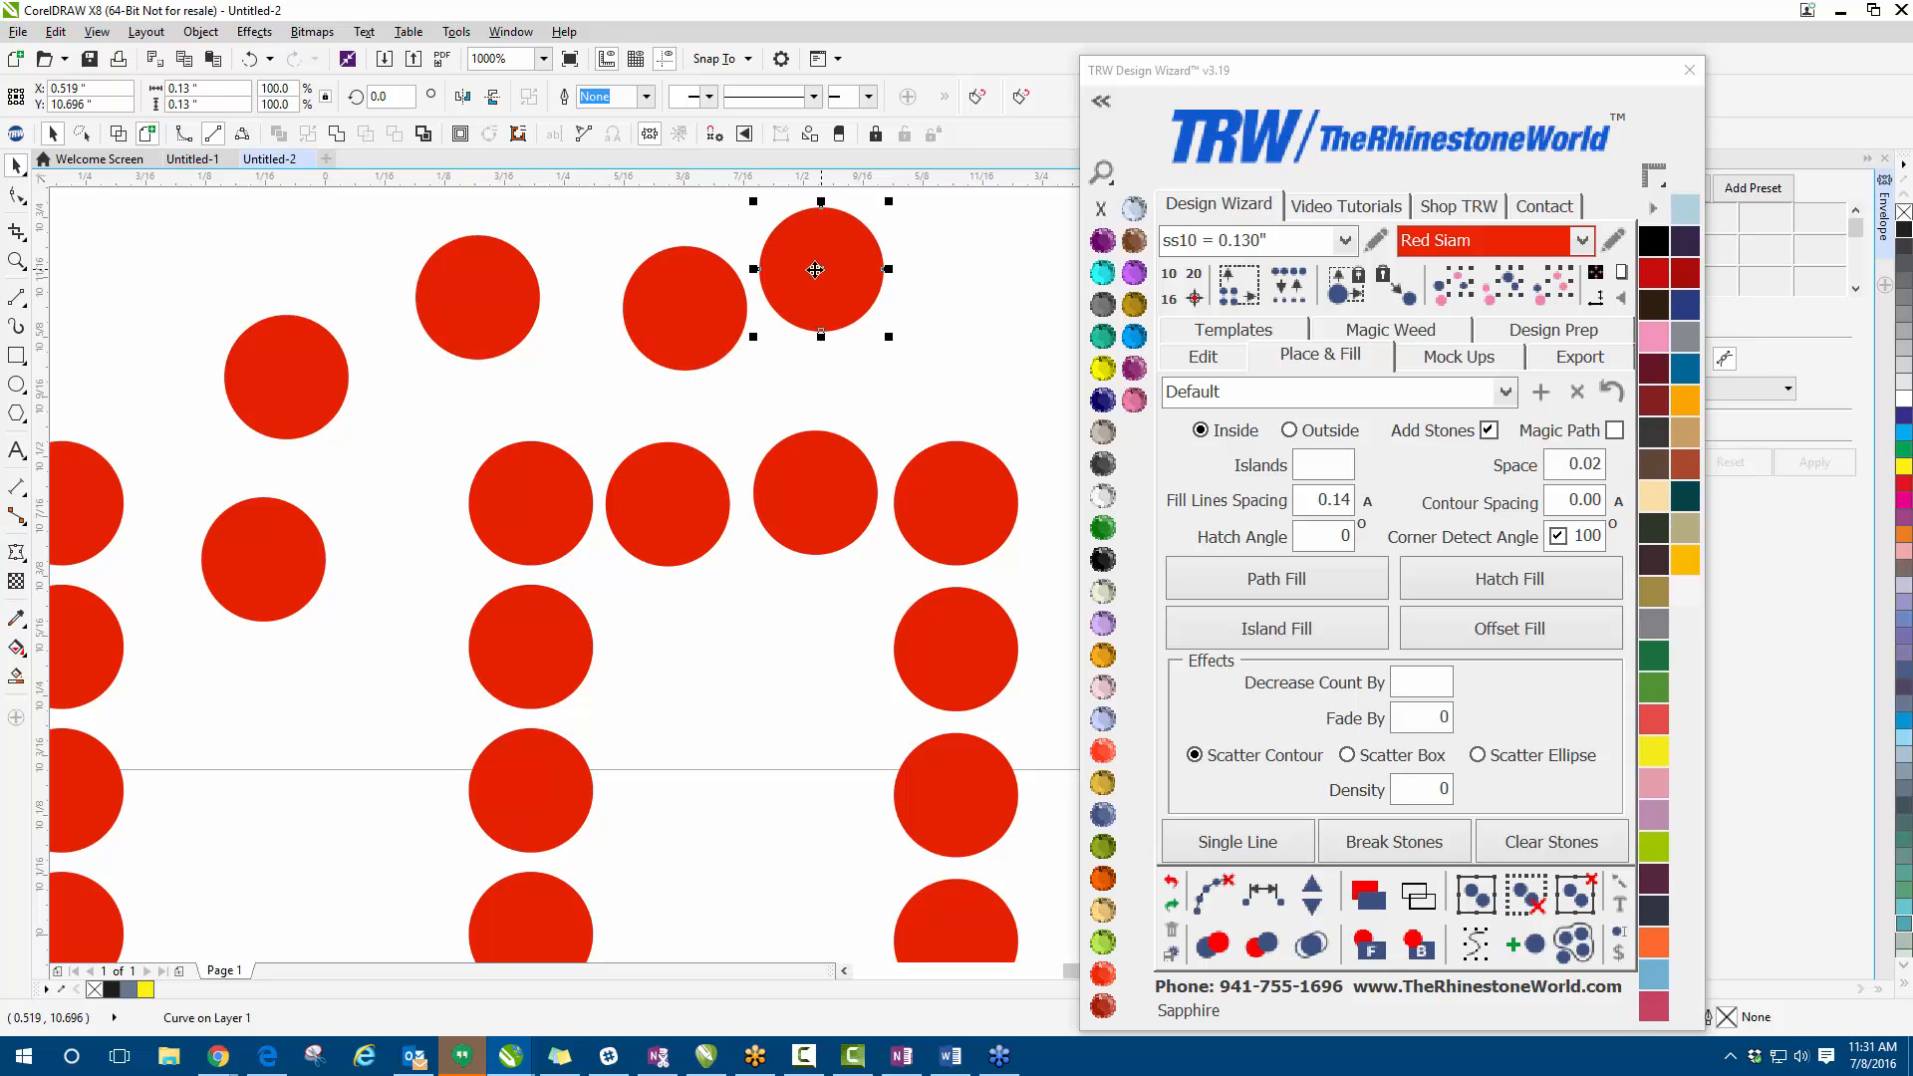
scroll(576, 311, "down", 3)
left_click(465, 254)
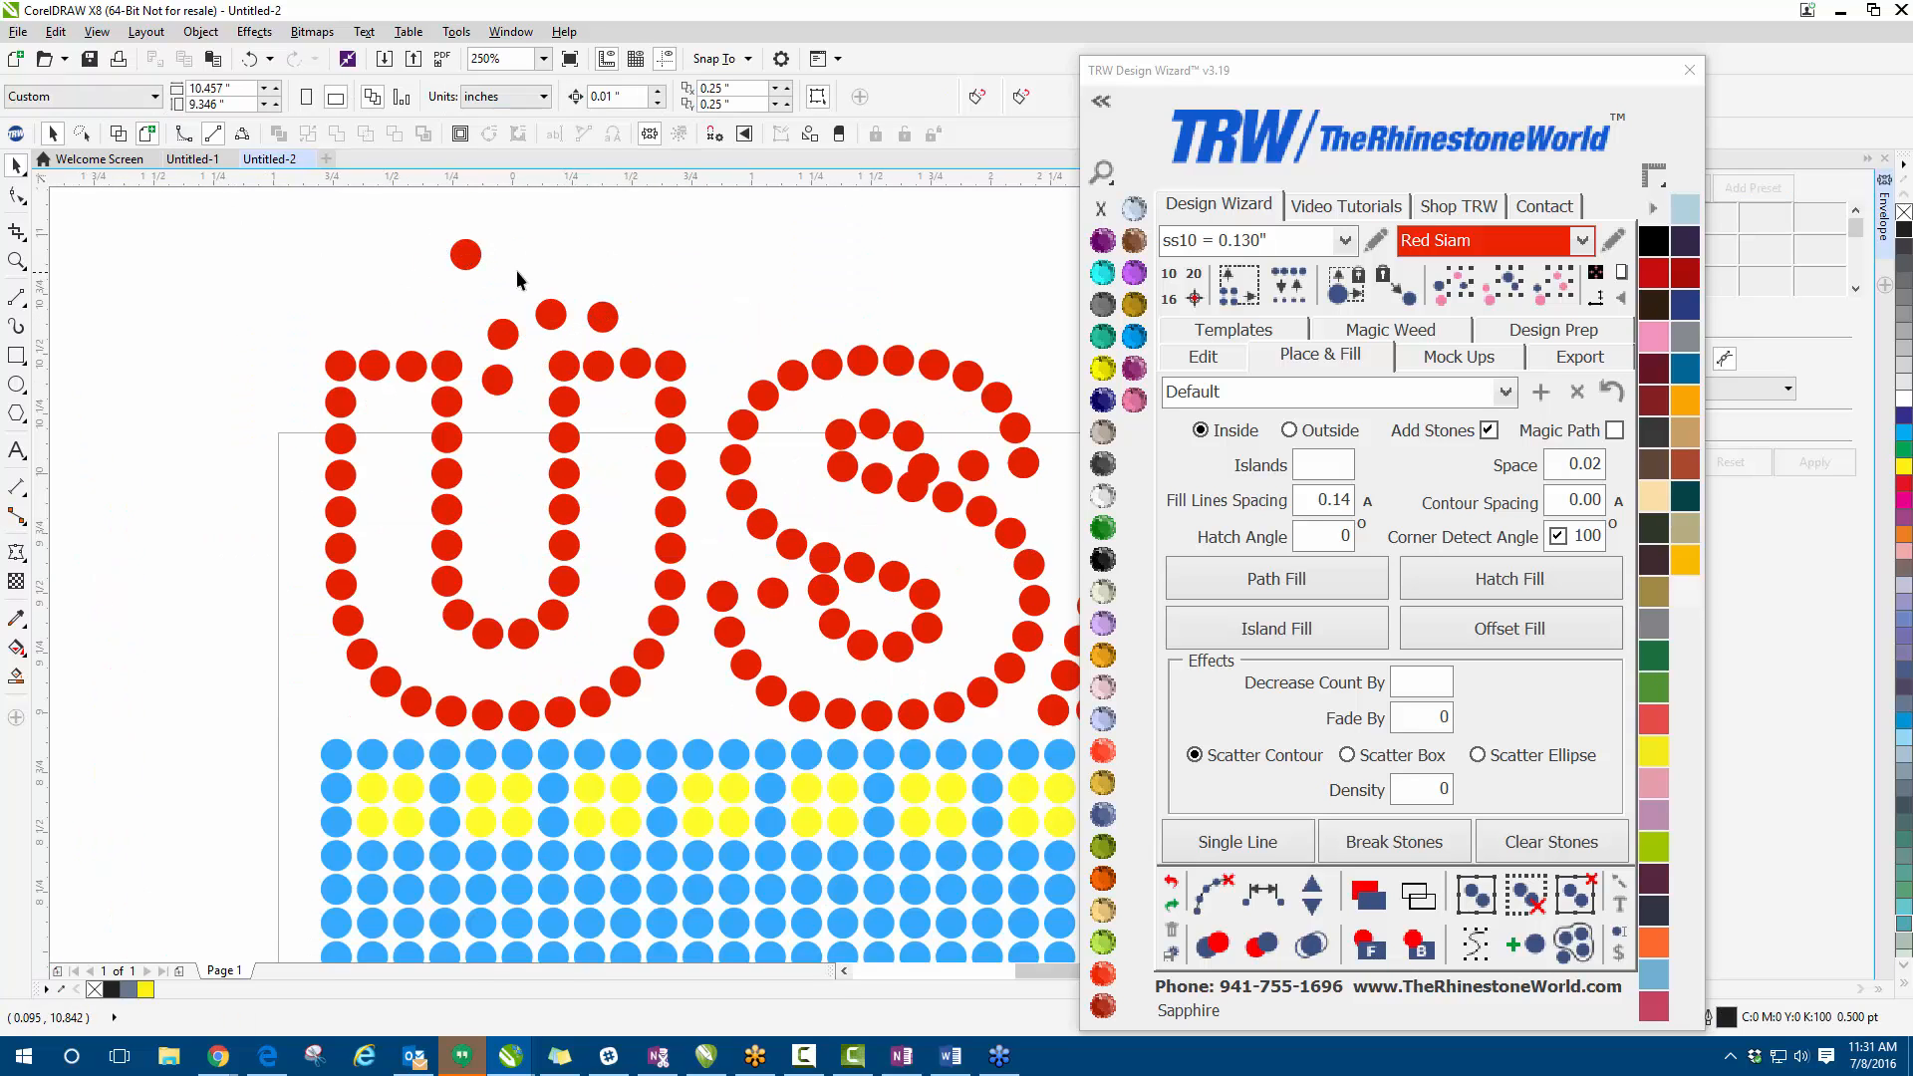
left_click(346, 297)
left_click(204, 262)
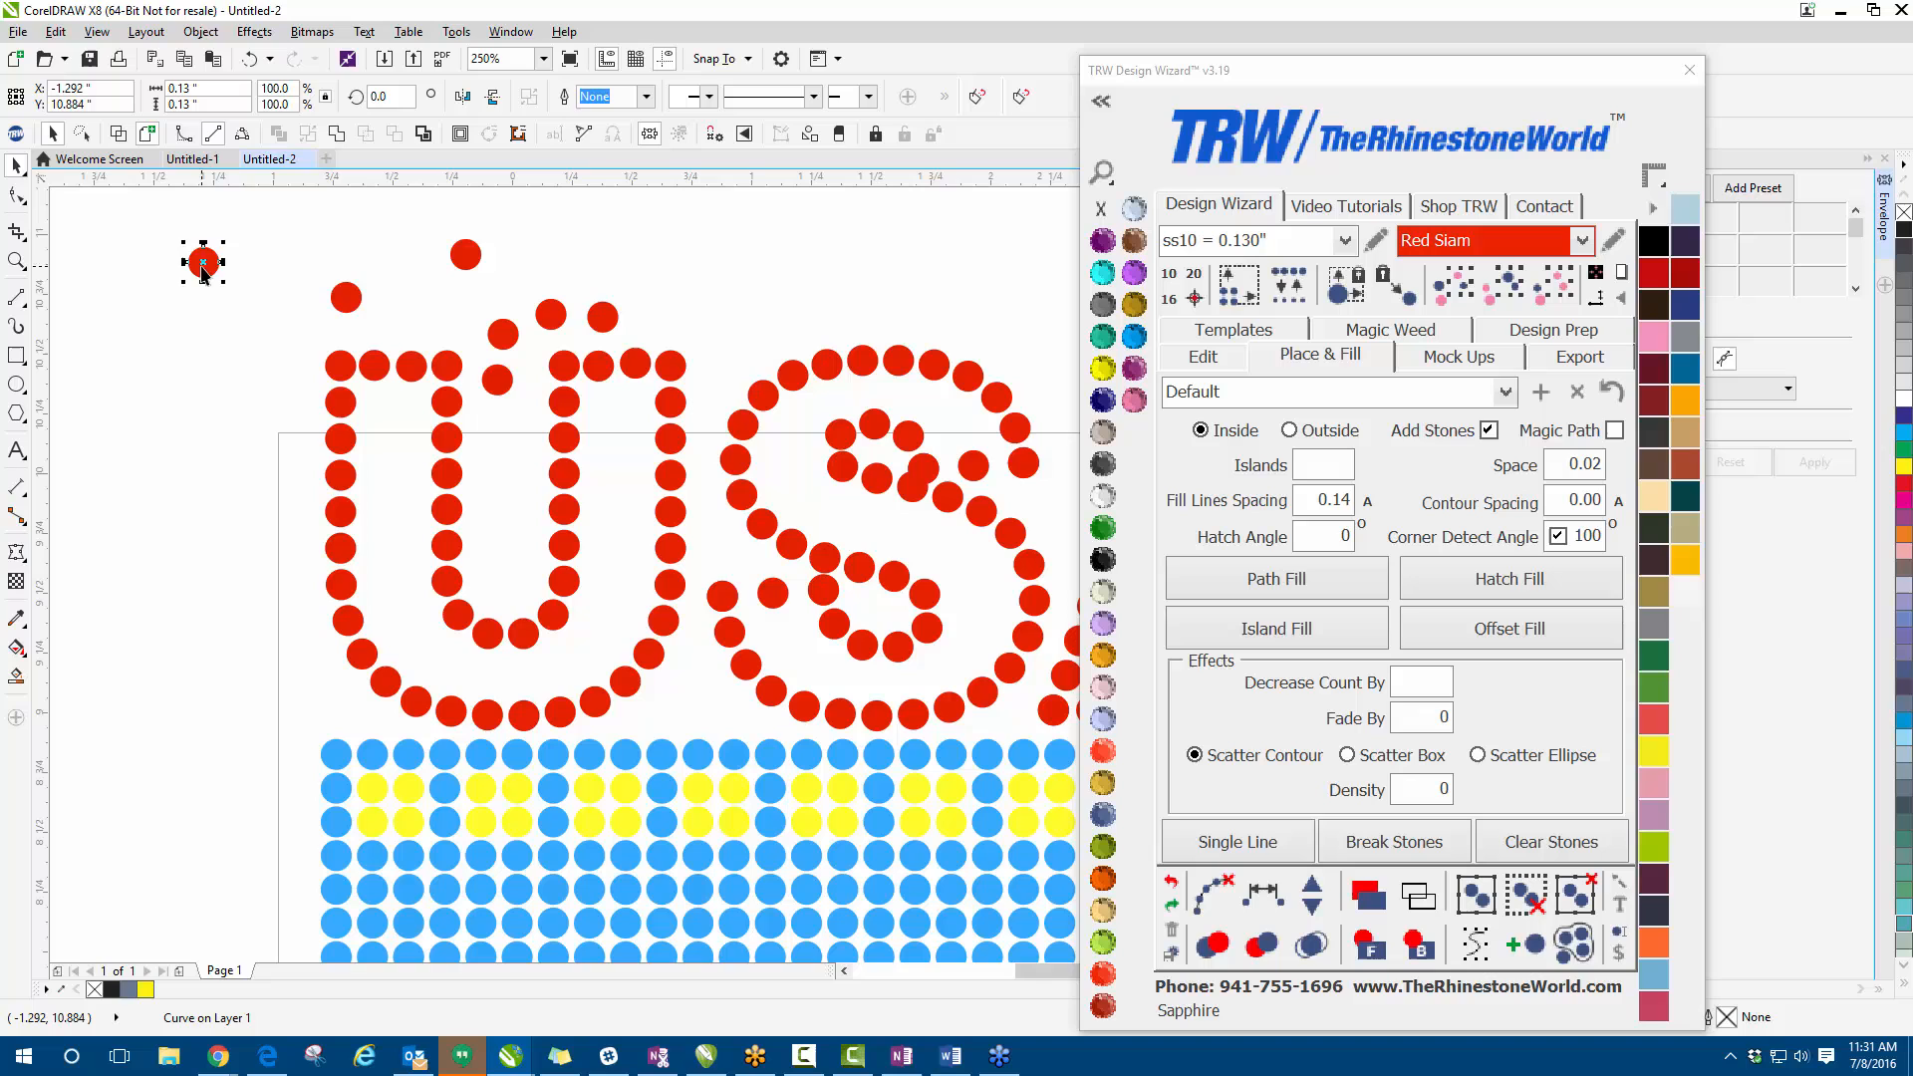
left_click(162, 425)
left_click(206, 371)
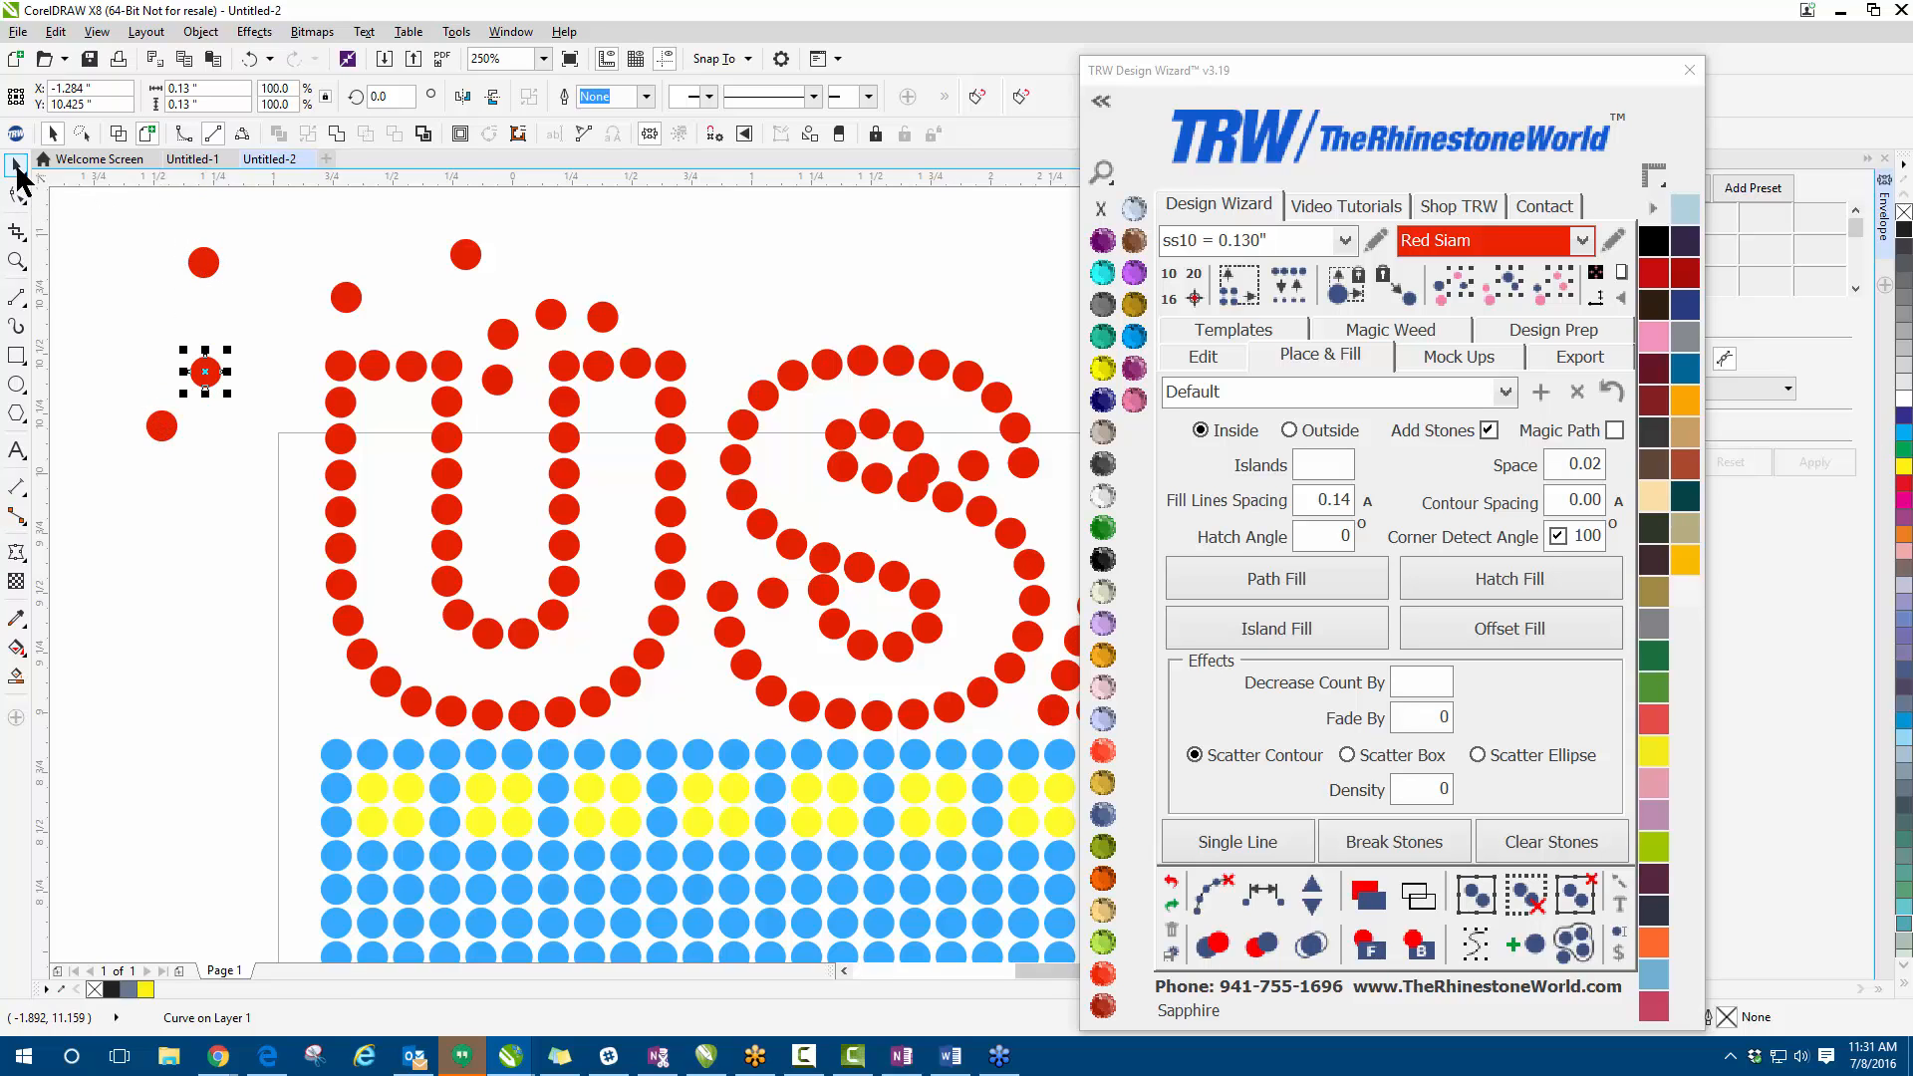
- Delete the loose red stones beside, above and inside the letter U
left_click_drag(99, 241, 277, 528)
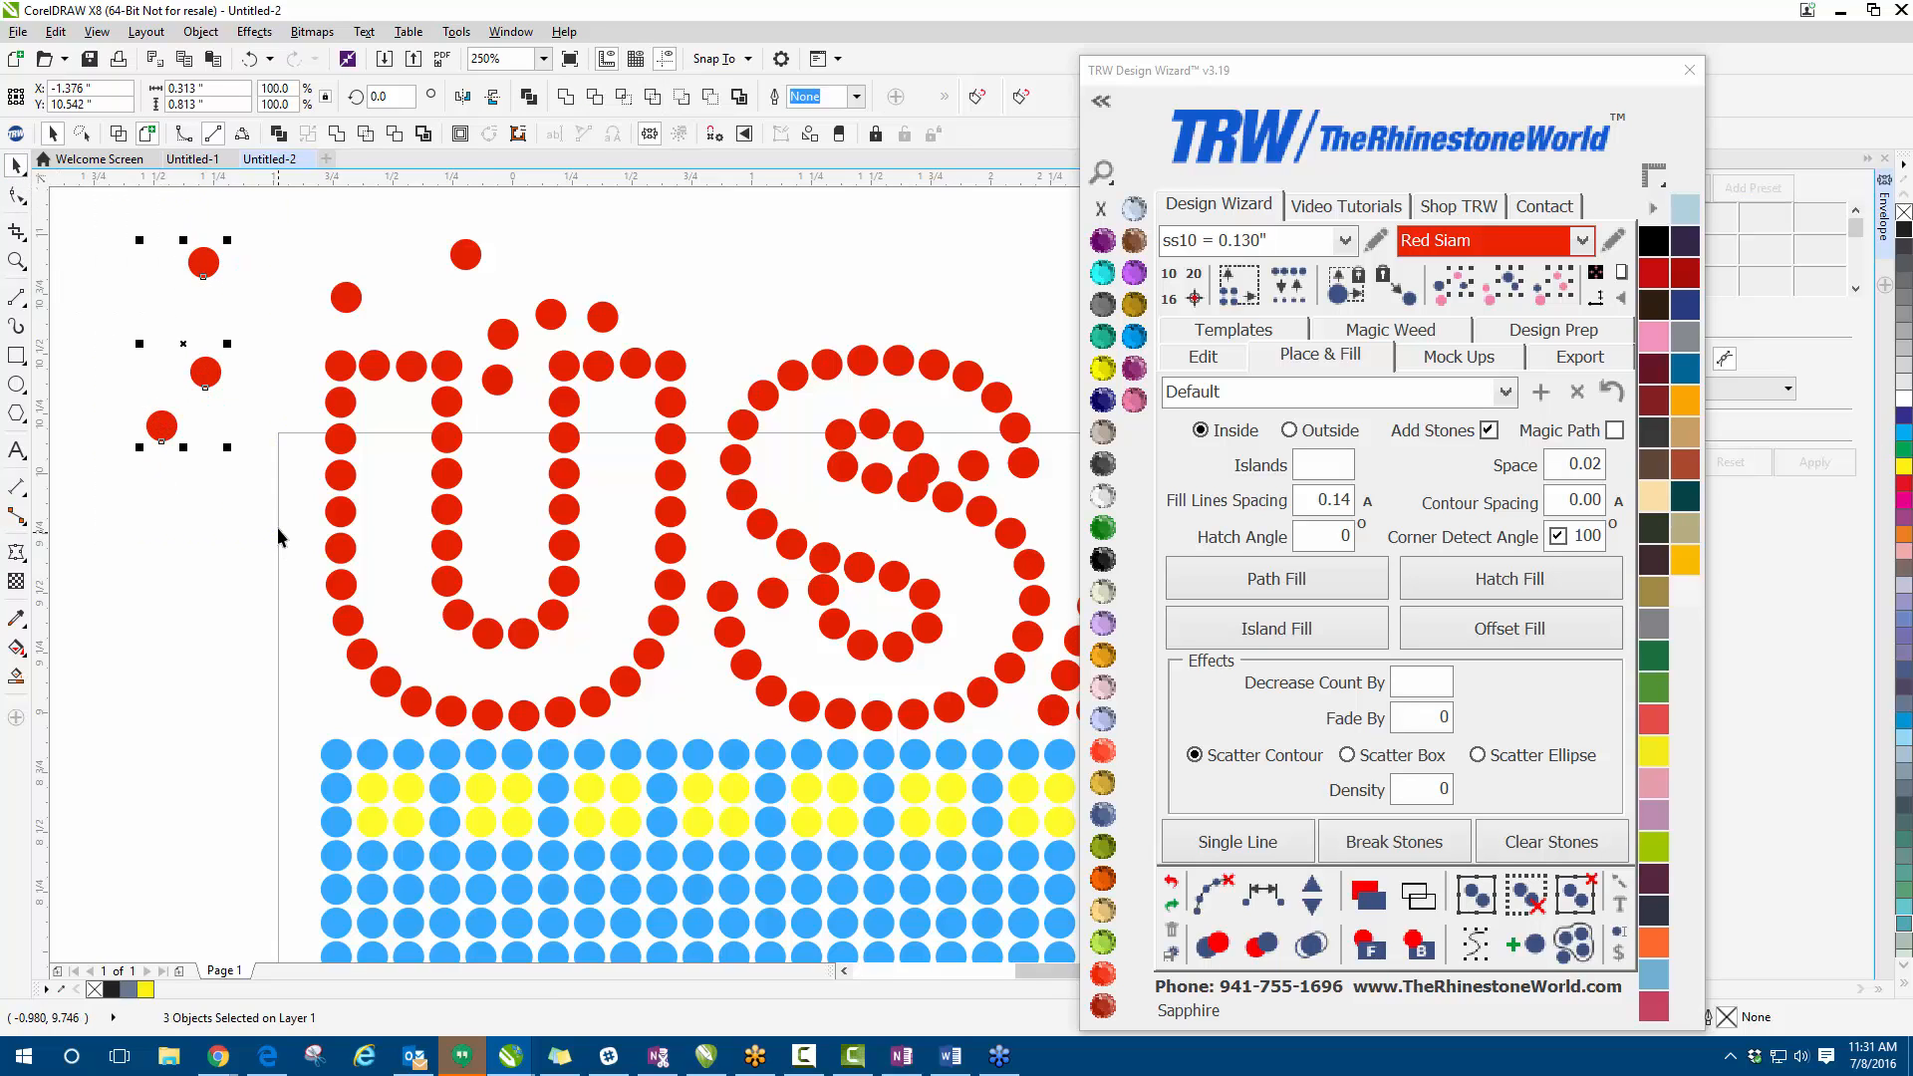
key("Delete")
left_click_drag(290, 214, 693, 343)
key("Delete")
left_click(493, 381)
key("Delete")
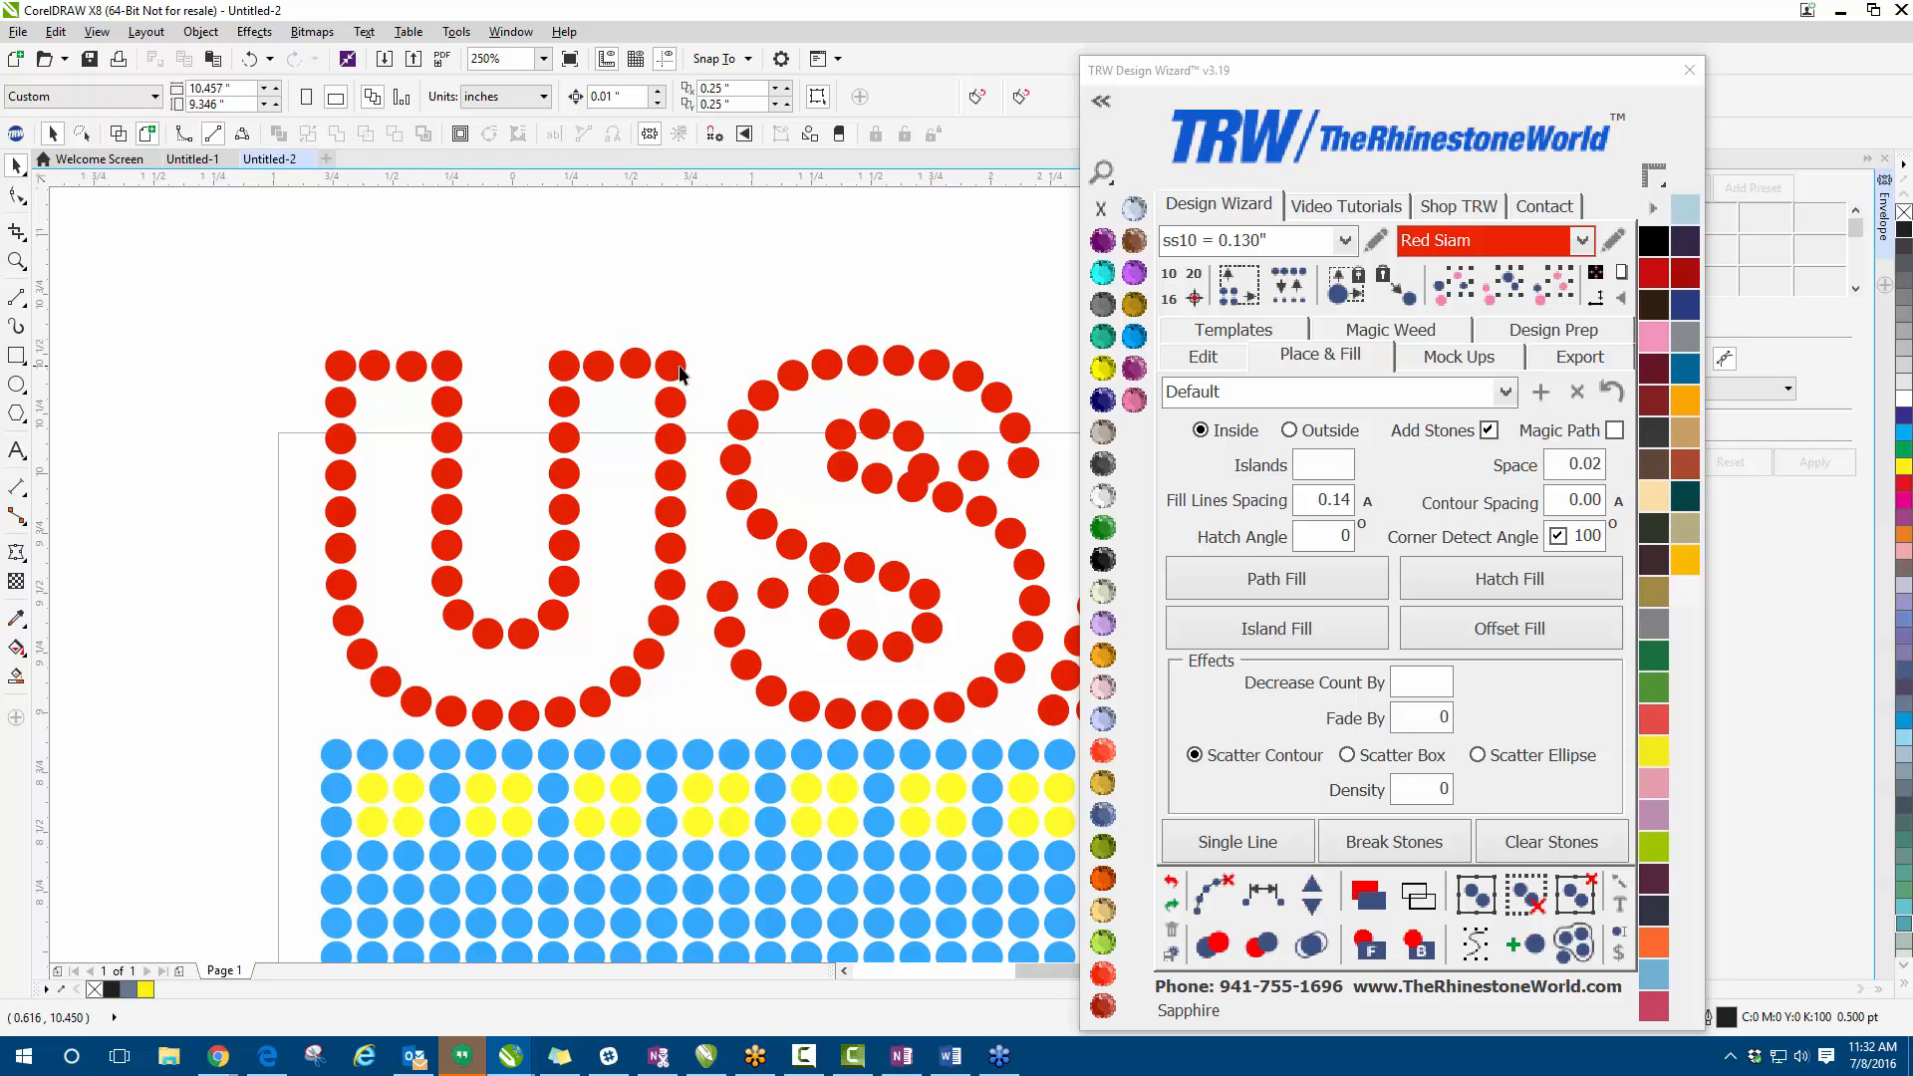
- Try moving a stone at the inner lower end of the letter S and undo the move
scroll(393, 365, "up", 2)
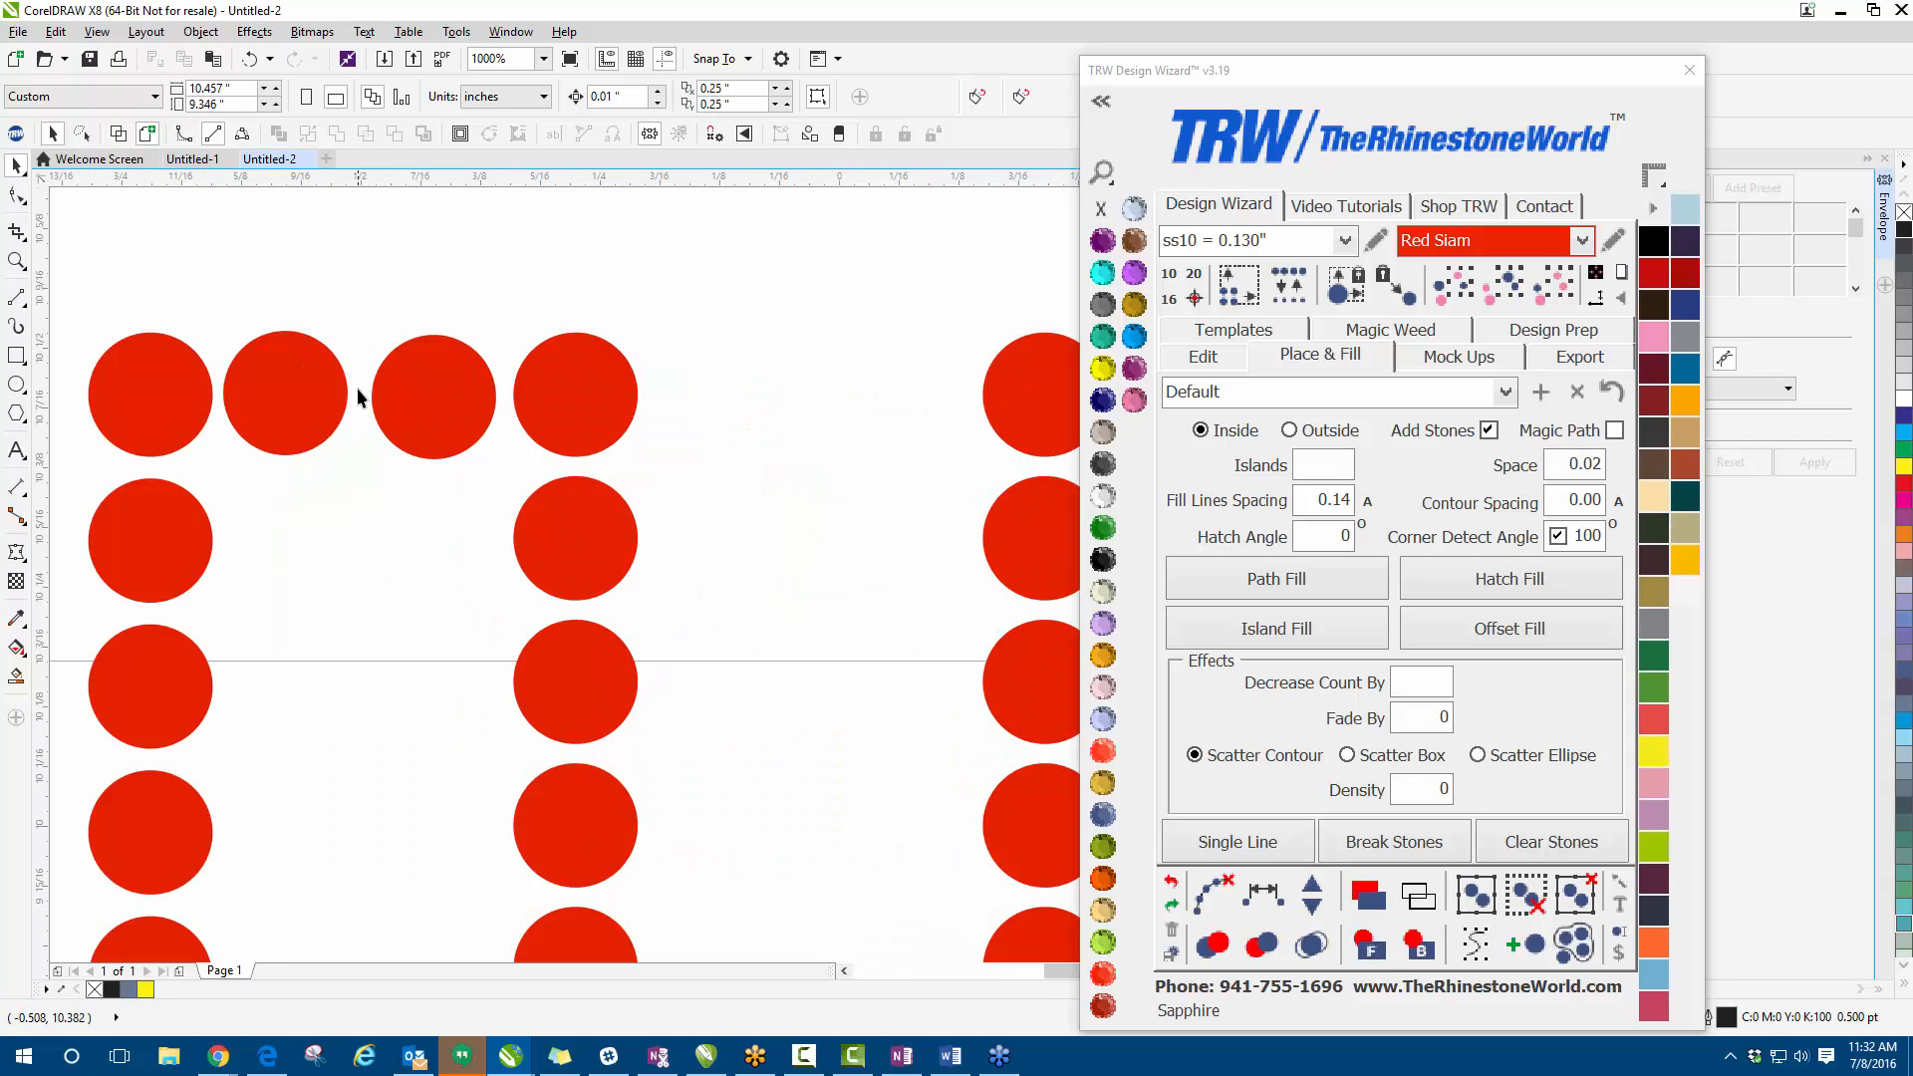
scroll(389, 384, "down", 2)
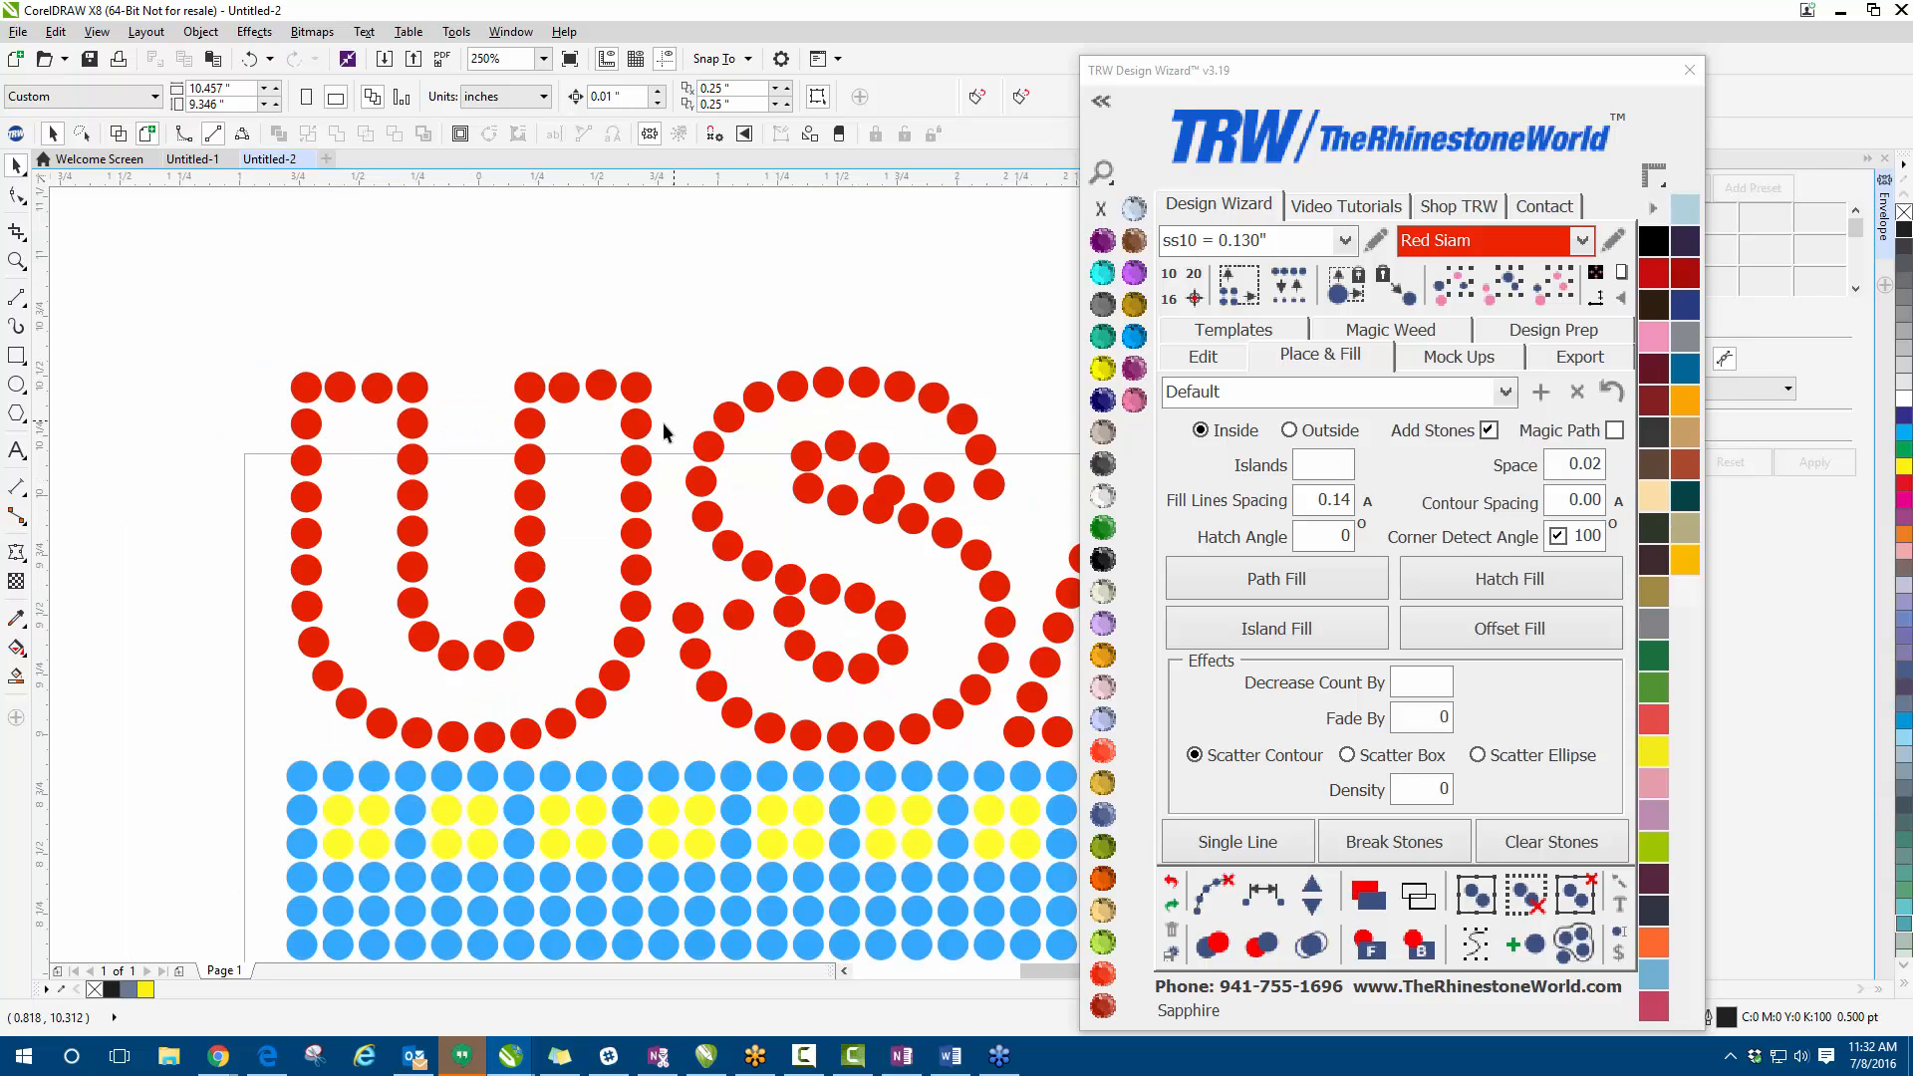
scroll(342, 389, "down", 2)
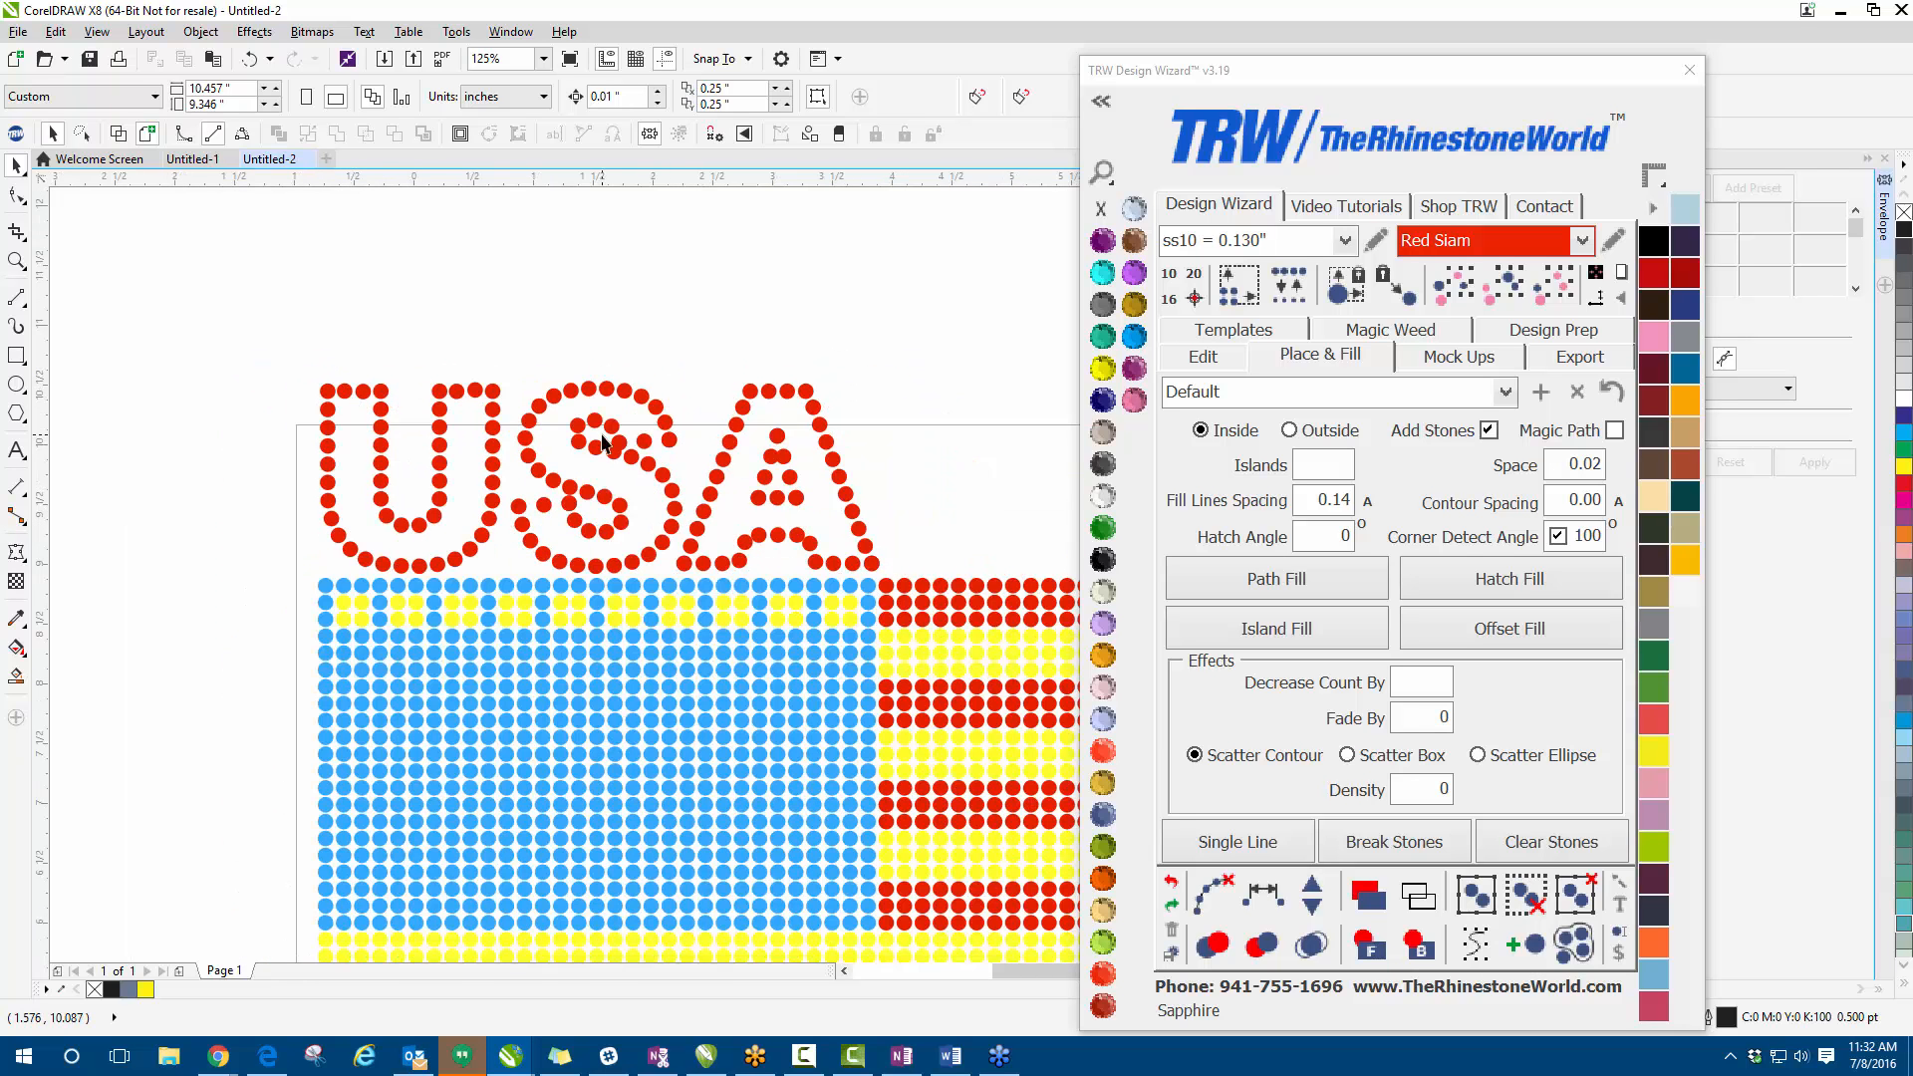
scroll(575, 498, "up", 8)
left_click_drag(613, 544, 473, 602)
key("ctrl+z")
scroll(582, 523, "down", 2)
scroll(582, 523, "down", 2)
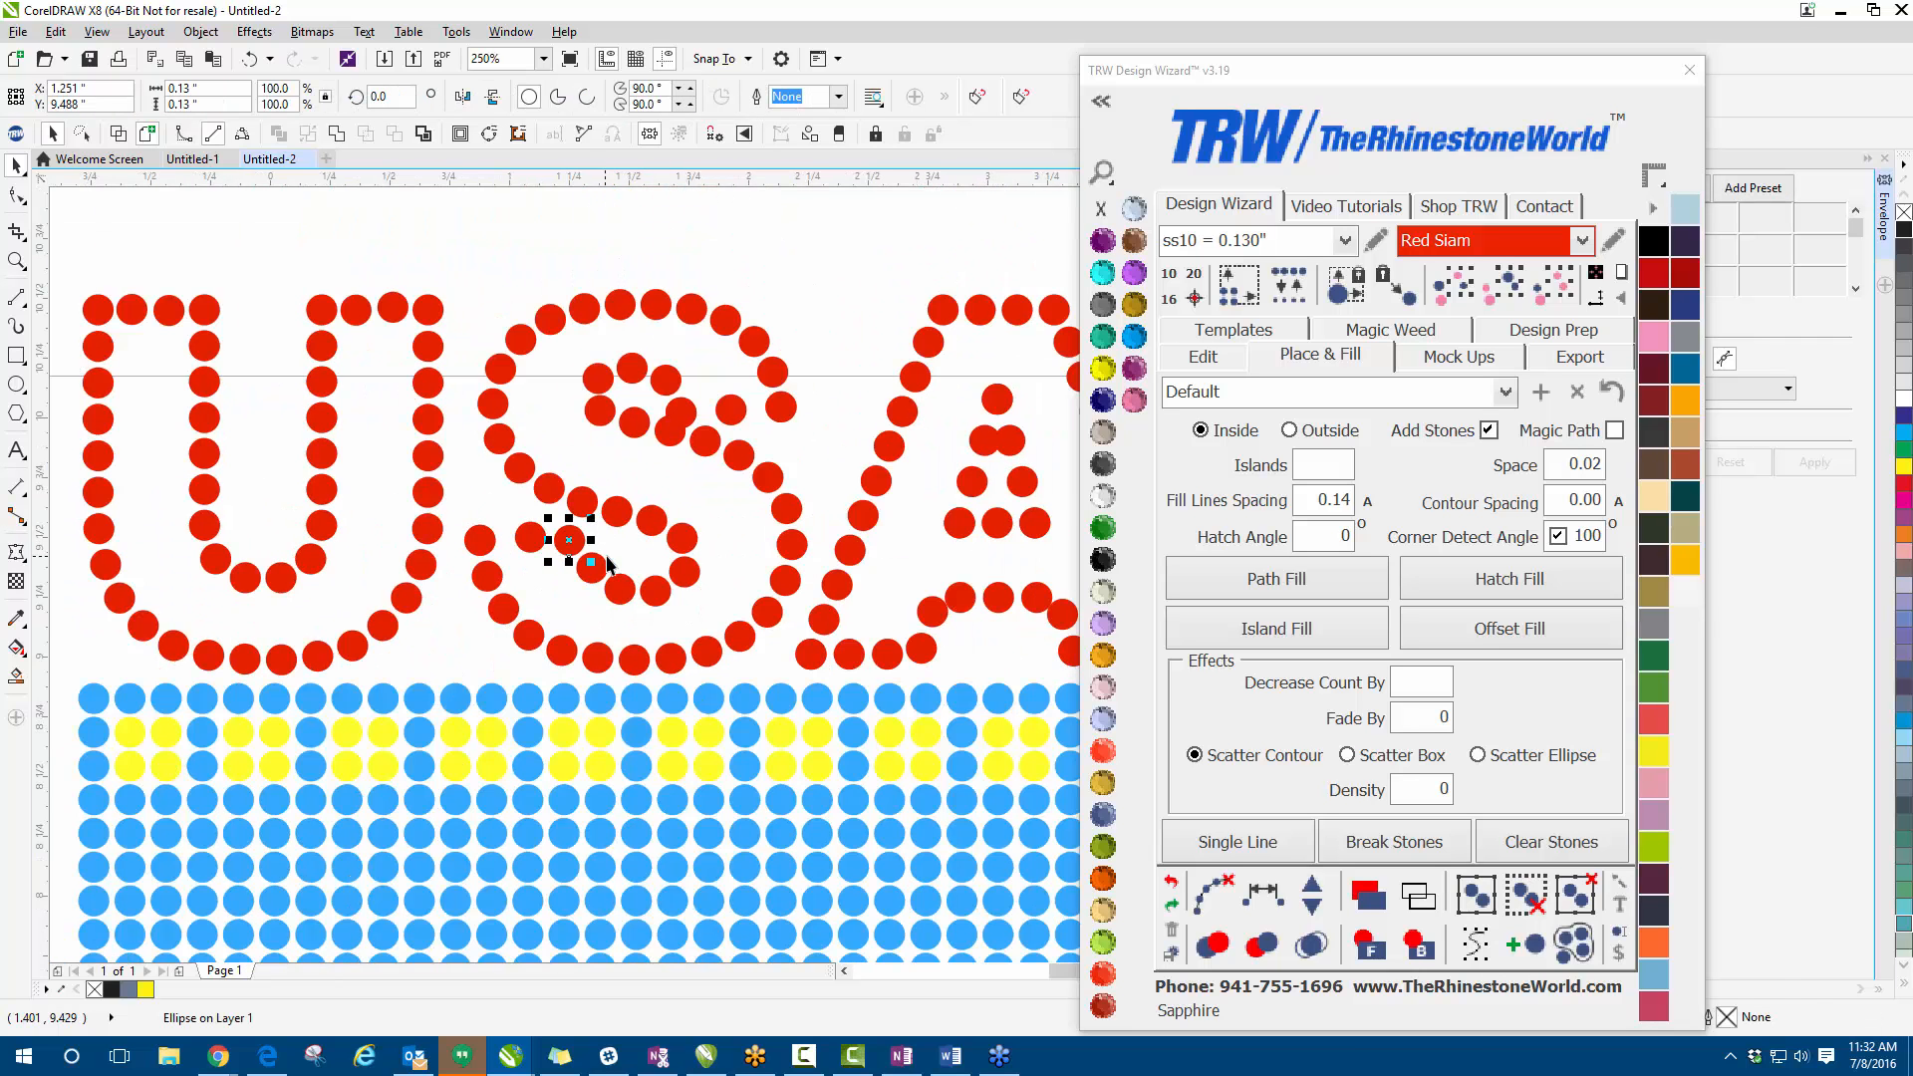
- Reposition the stones at the inner lower end of the letter S and add one red stone to even out their spacing
scroll(558, 533, "up", 3)
left_click_drag(419, 522, 388, 522)
left_click_drag(197, 566, 171, 567)
left_click_drag(415, 542, 346, 528)
left_click_drag(373, 522, 504, 469)
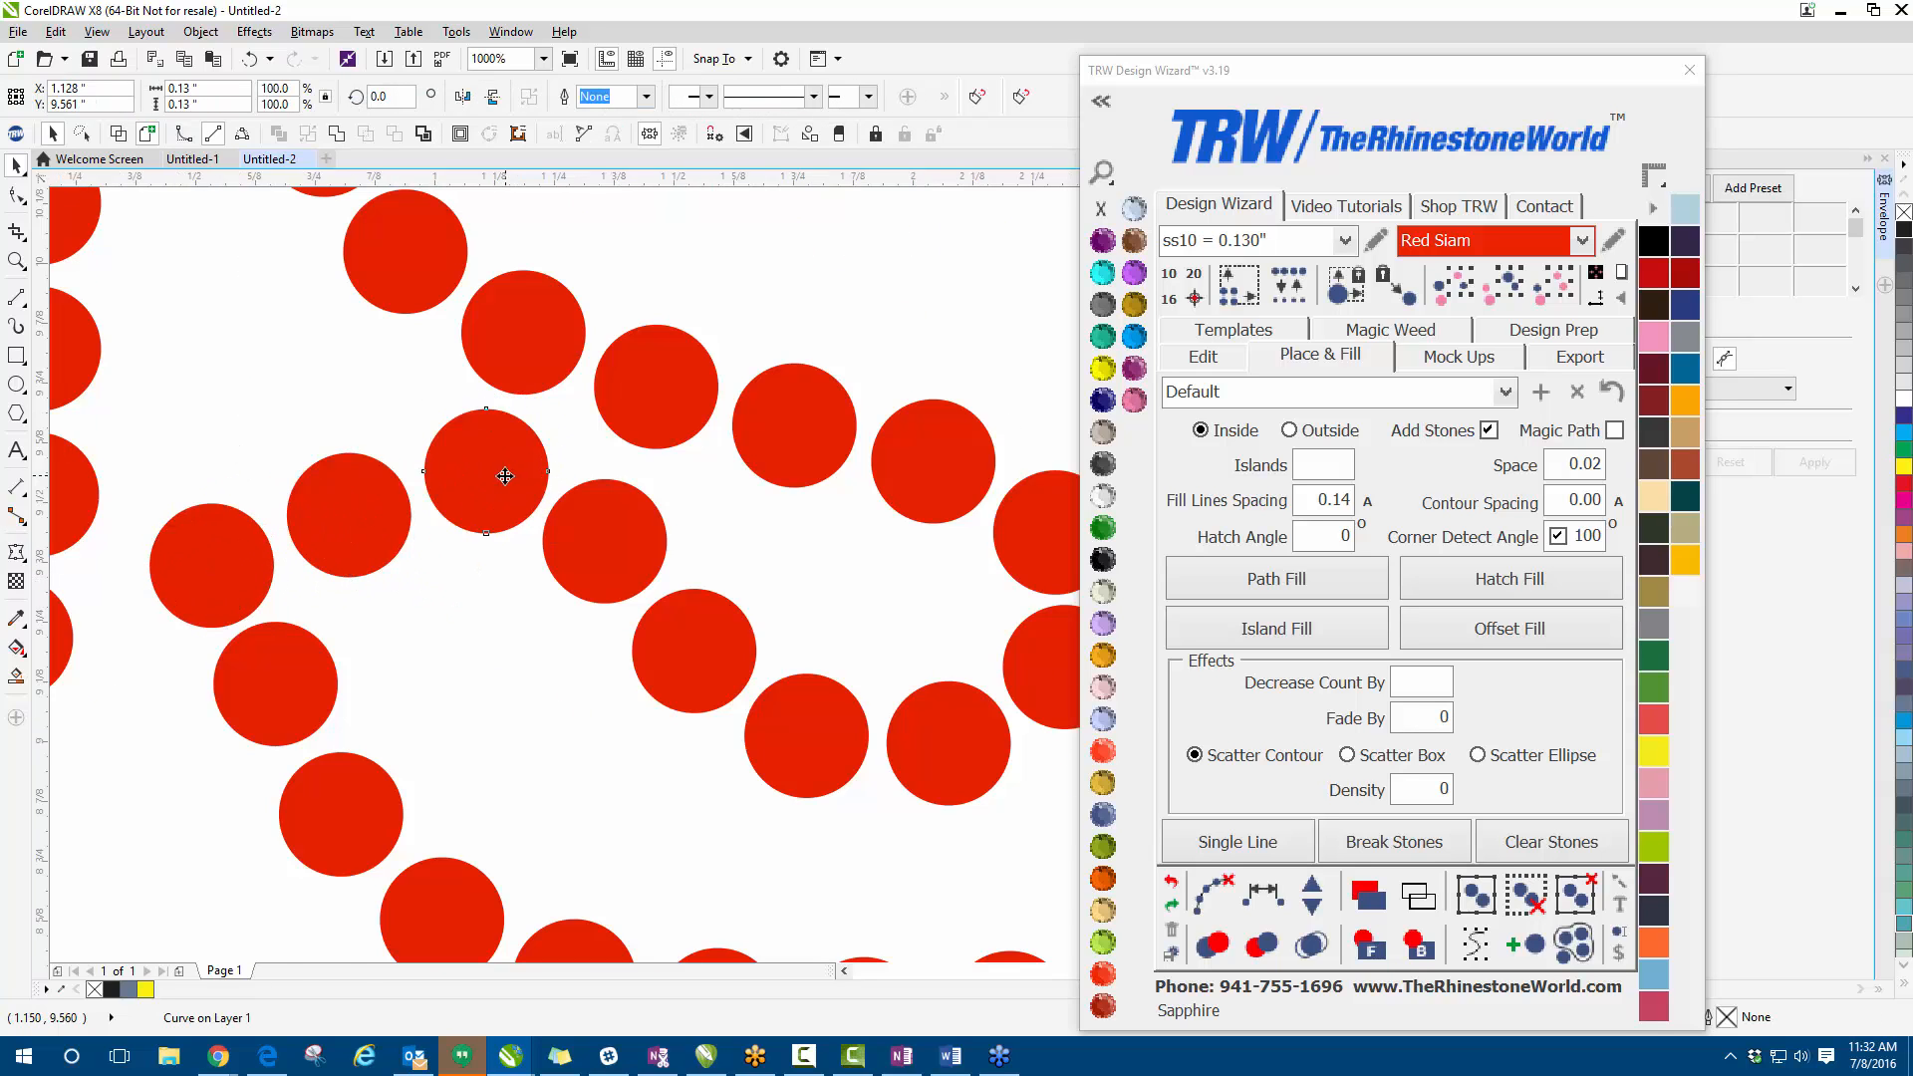
scroll(518, 558, "down", 3)
left_click(528, 582)
scroll(528, 582, "down", 3)
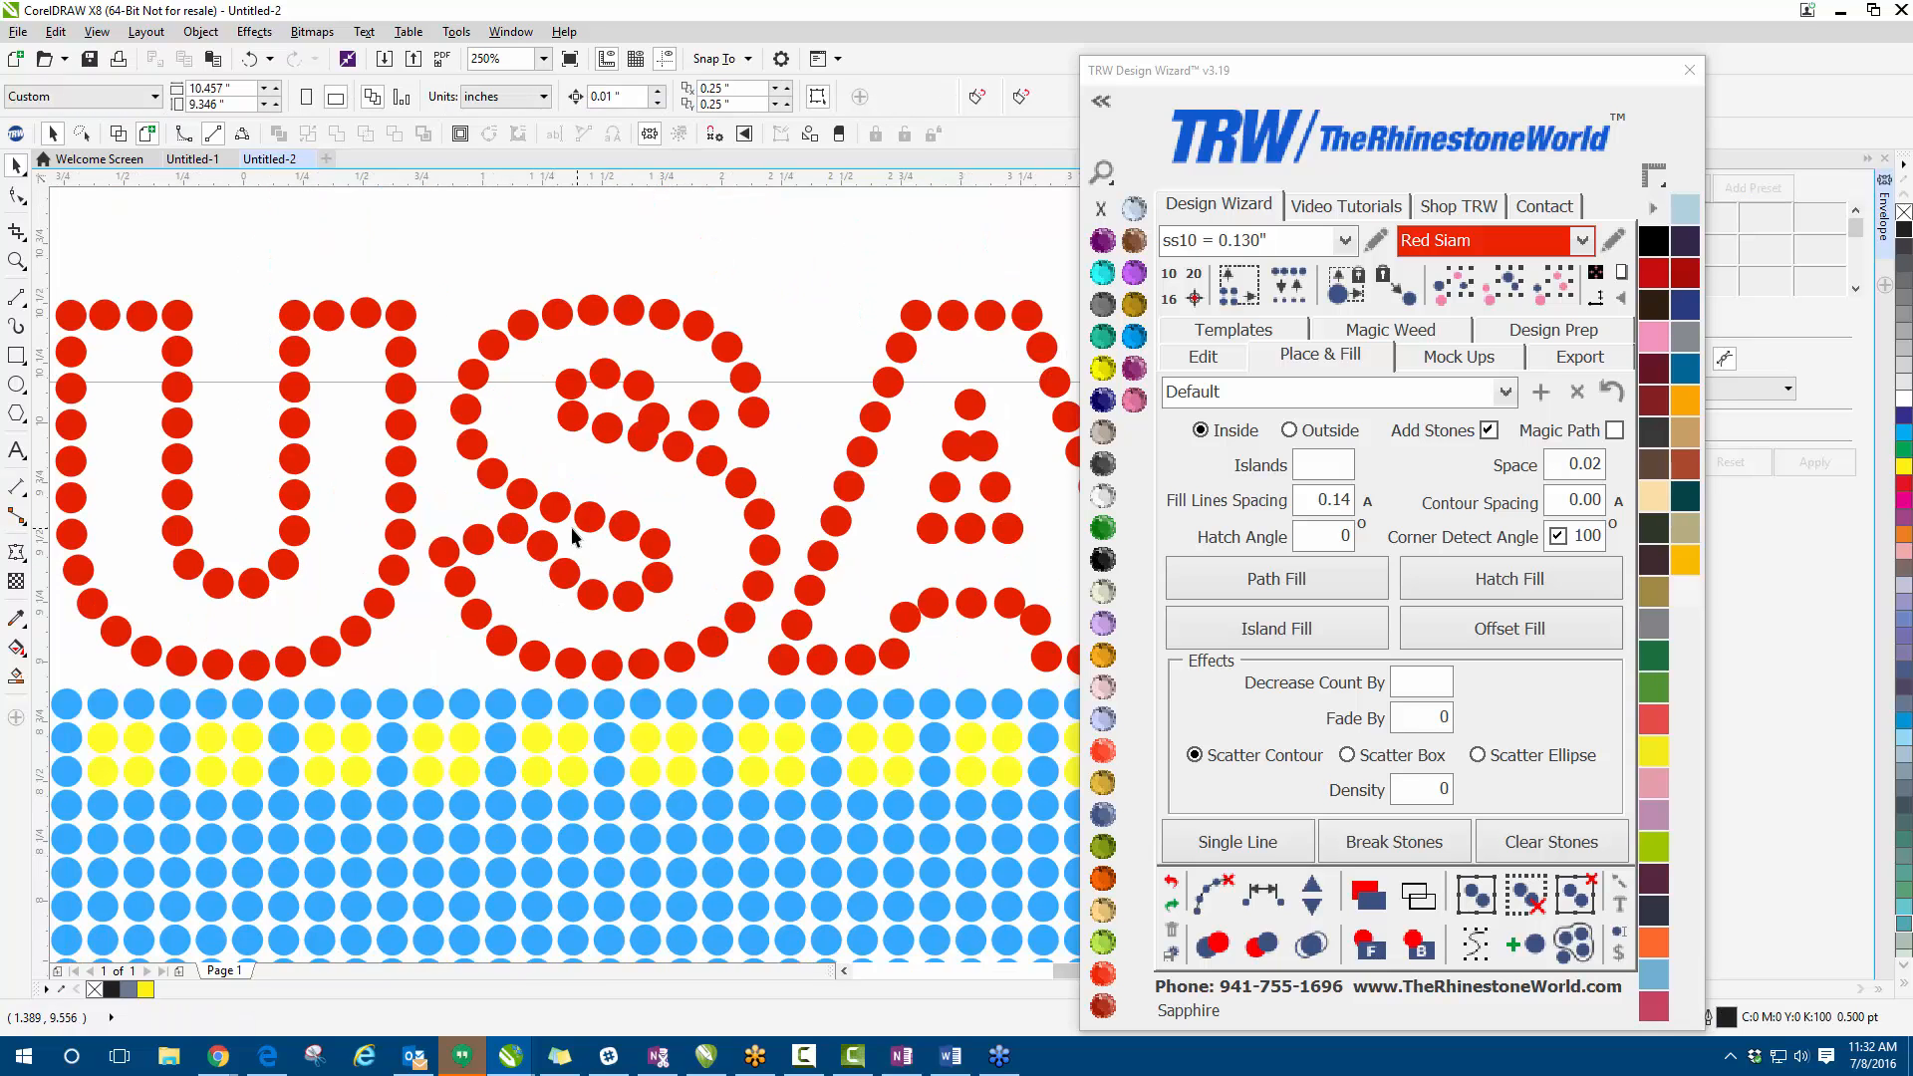
scroll(547, 551, "up", 3)
left_click(512, 548)
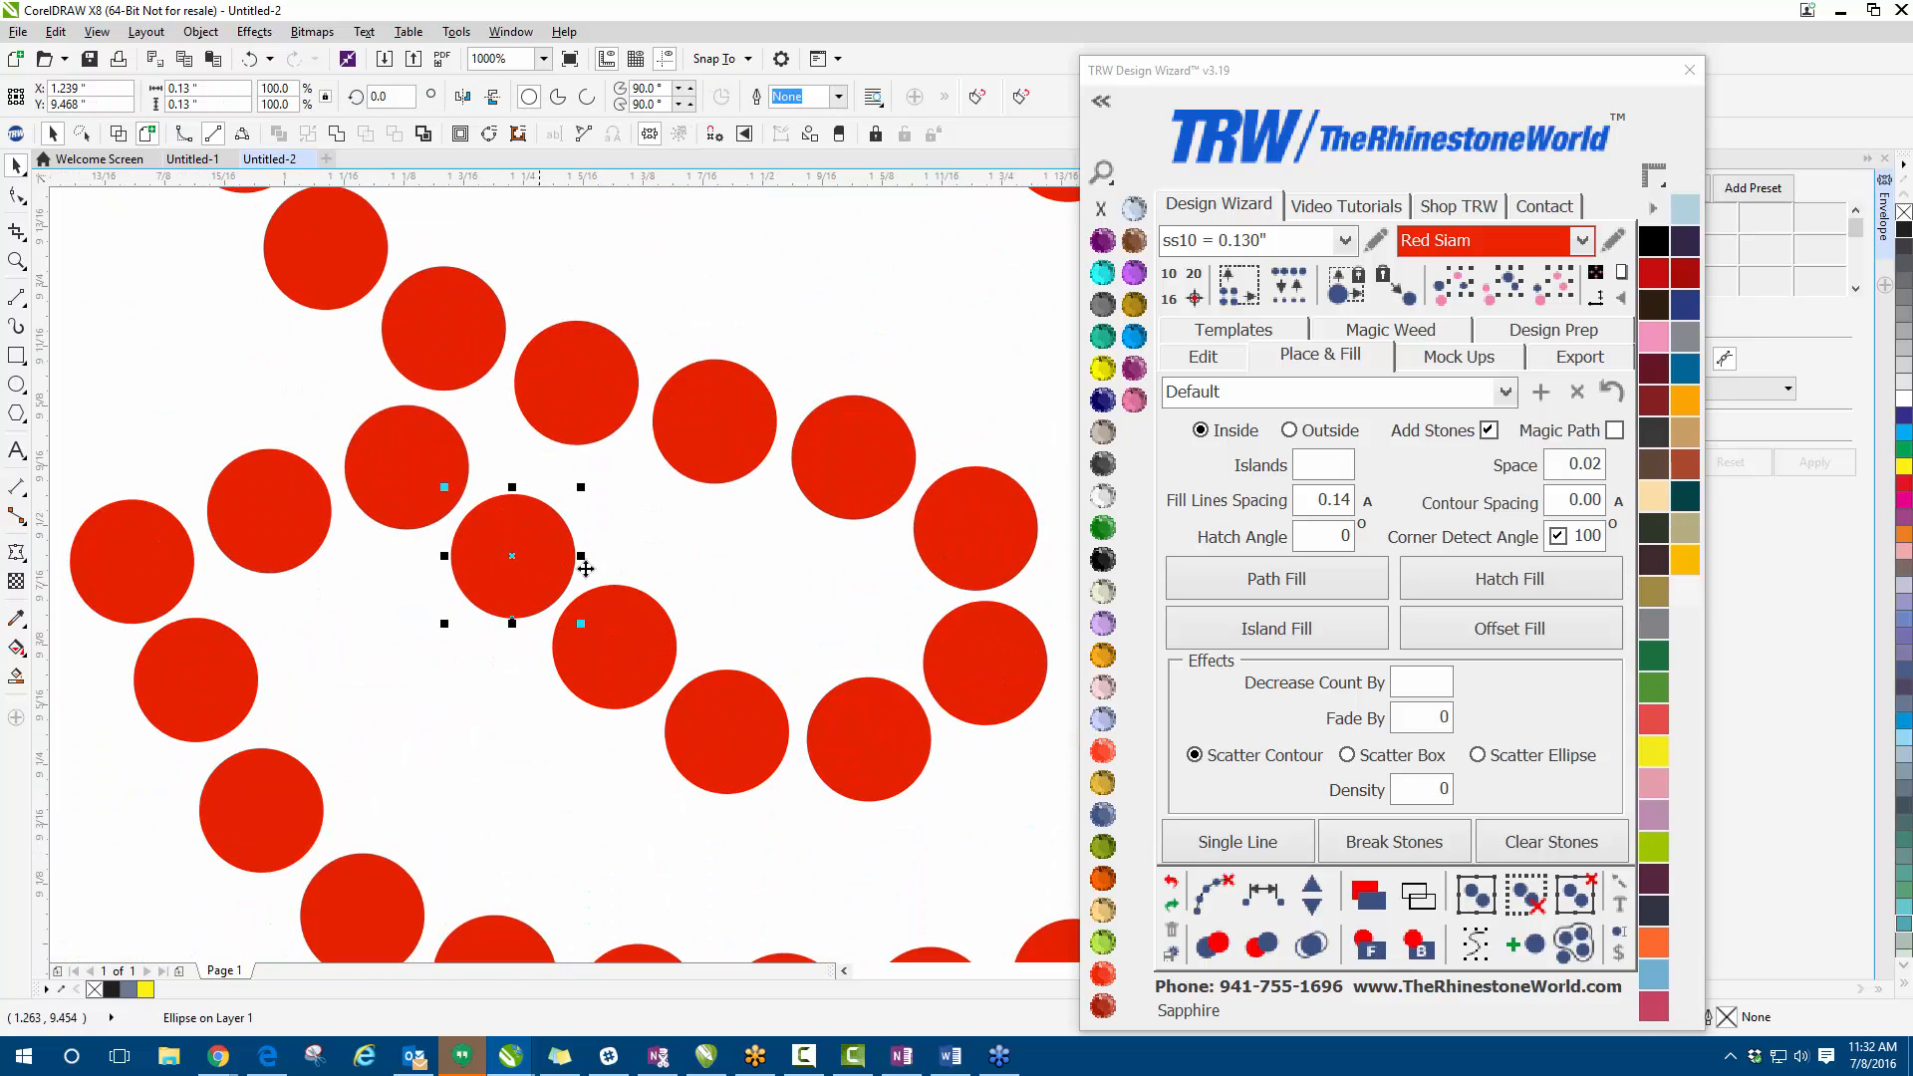
left_click(657, 564)
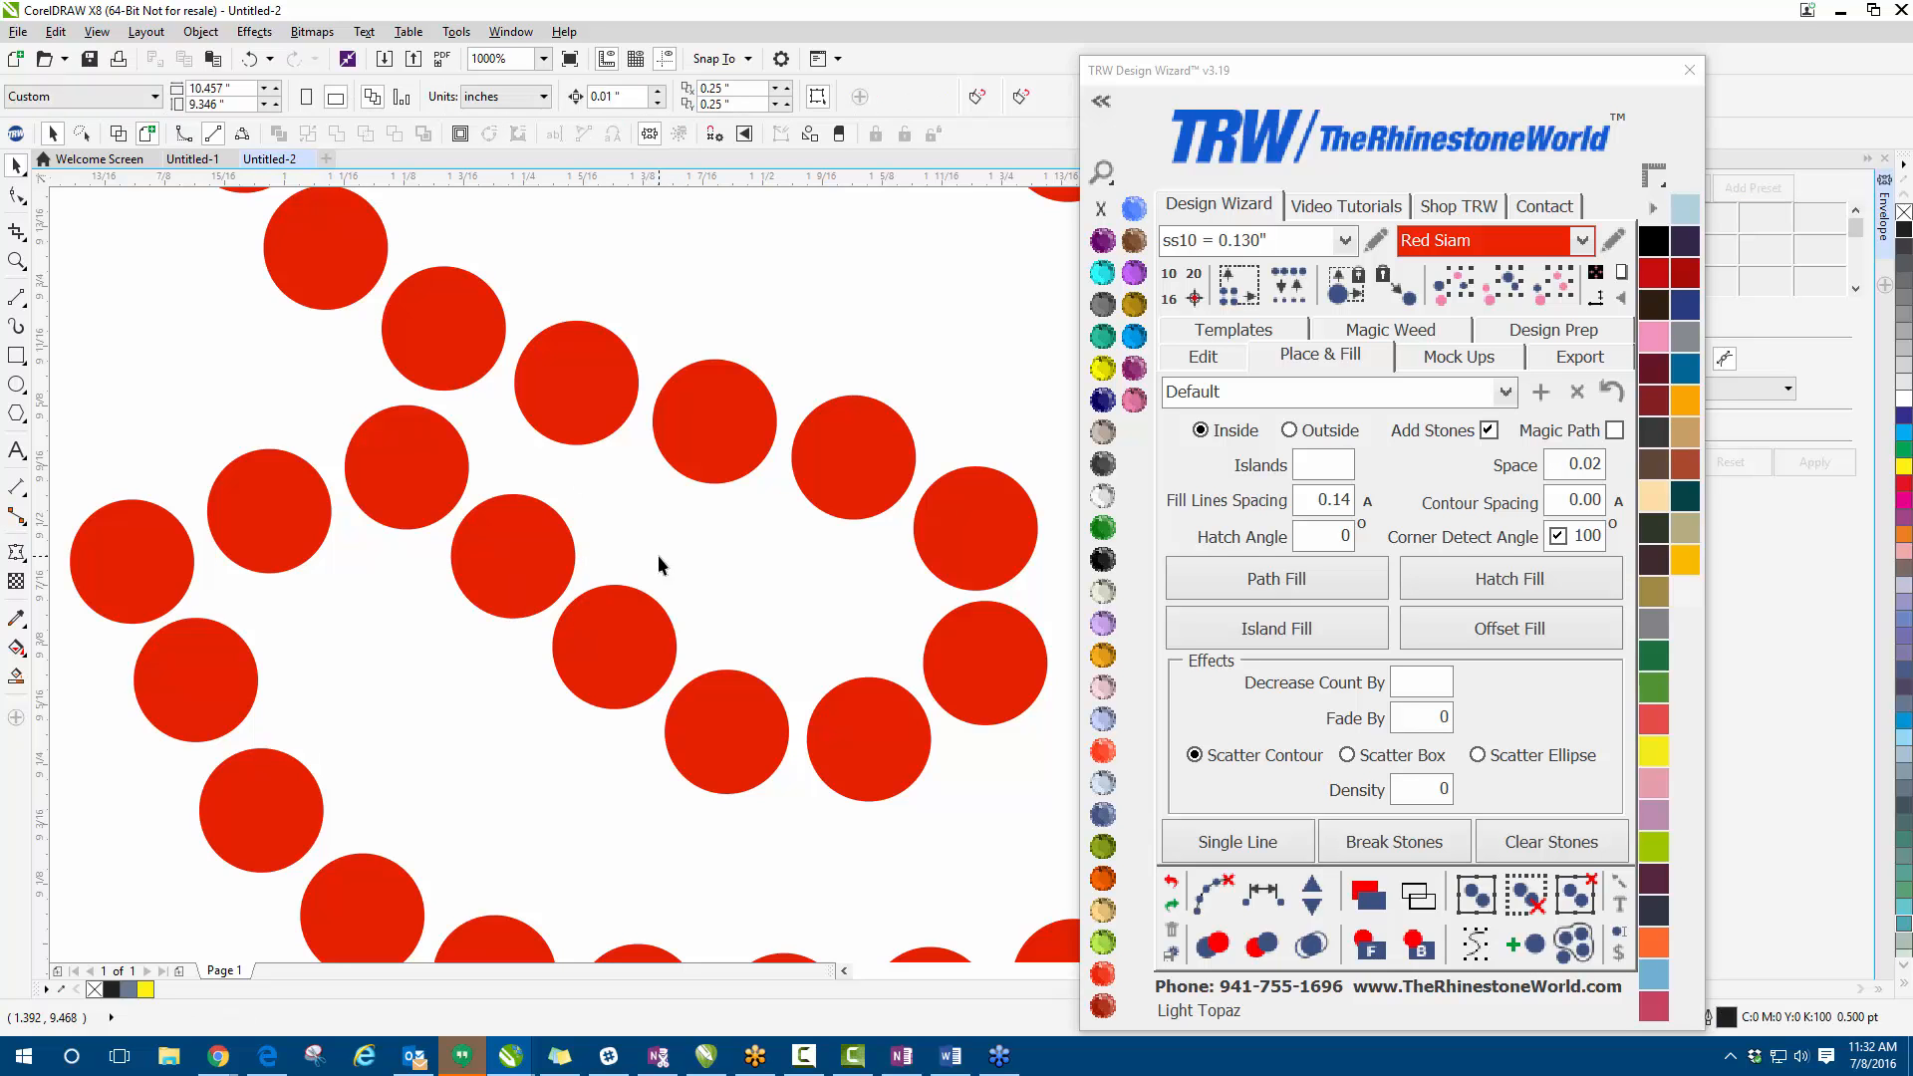
- Respace the four stones across the top of the U's left stem equally and clear the path left among them
scroll(647, 522, "down", 5)
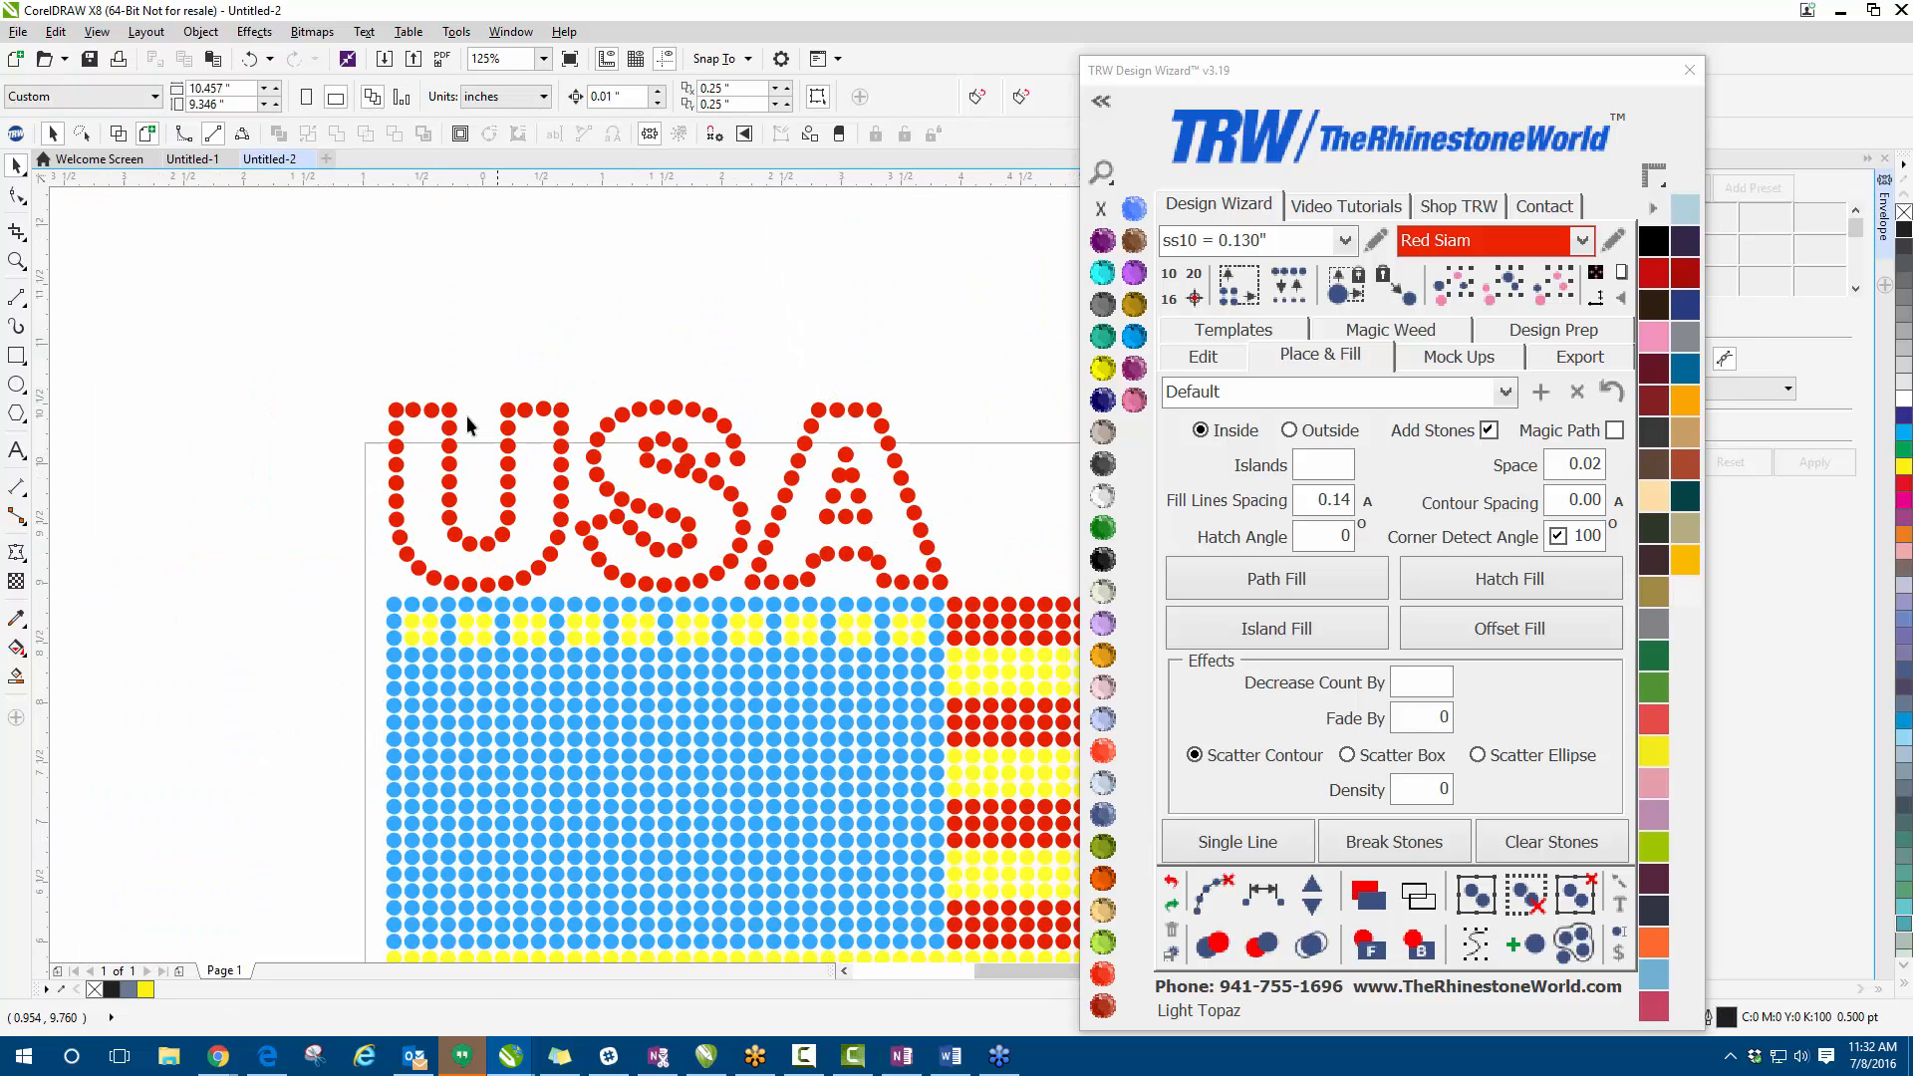
scroll(513, 409, "up", 2)
scroll(621, 403, "up", 2)
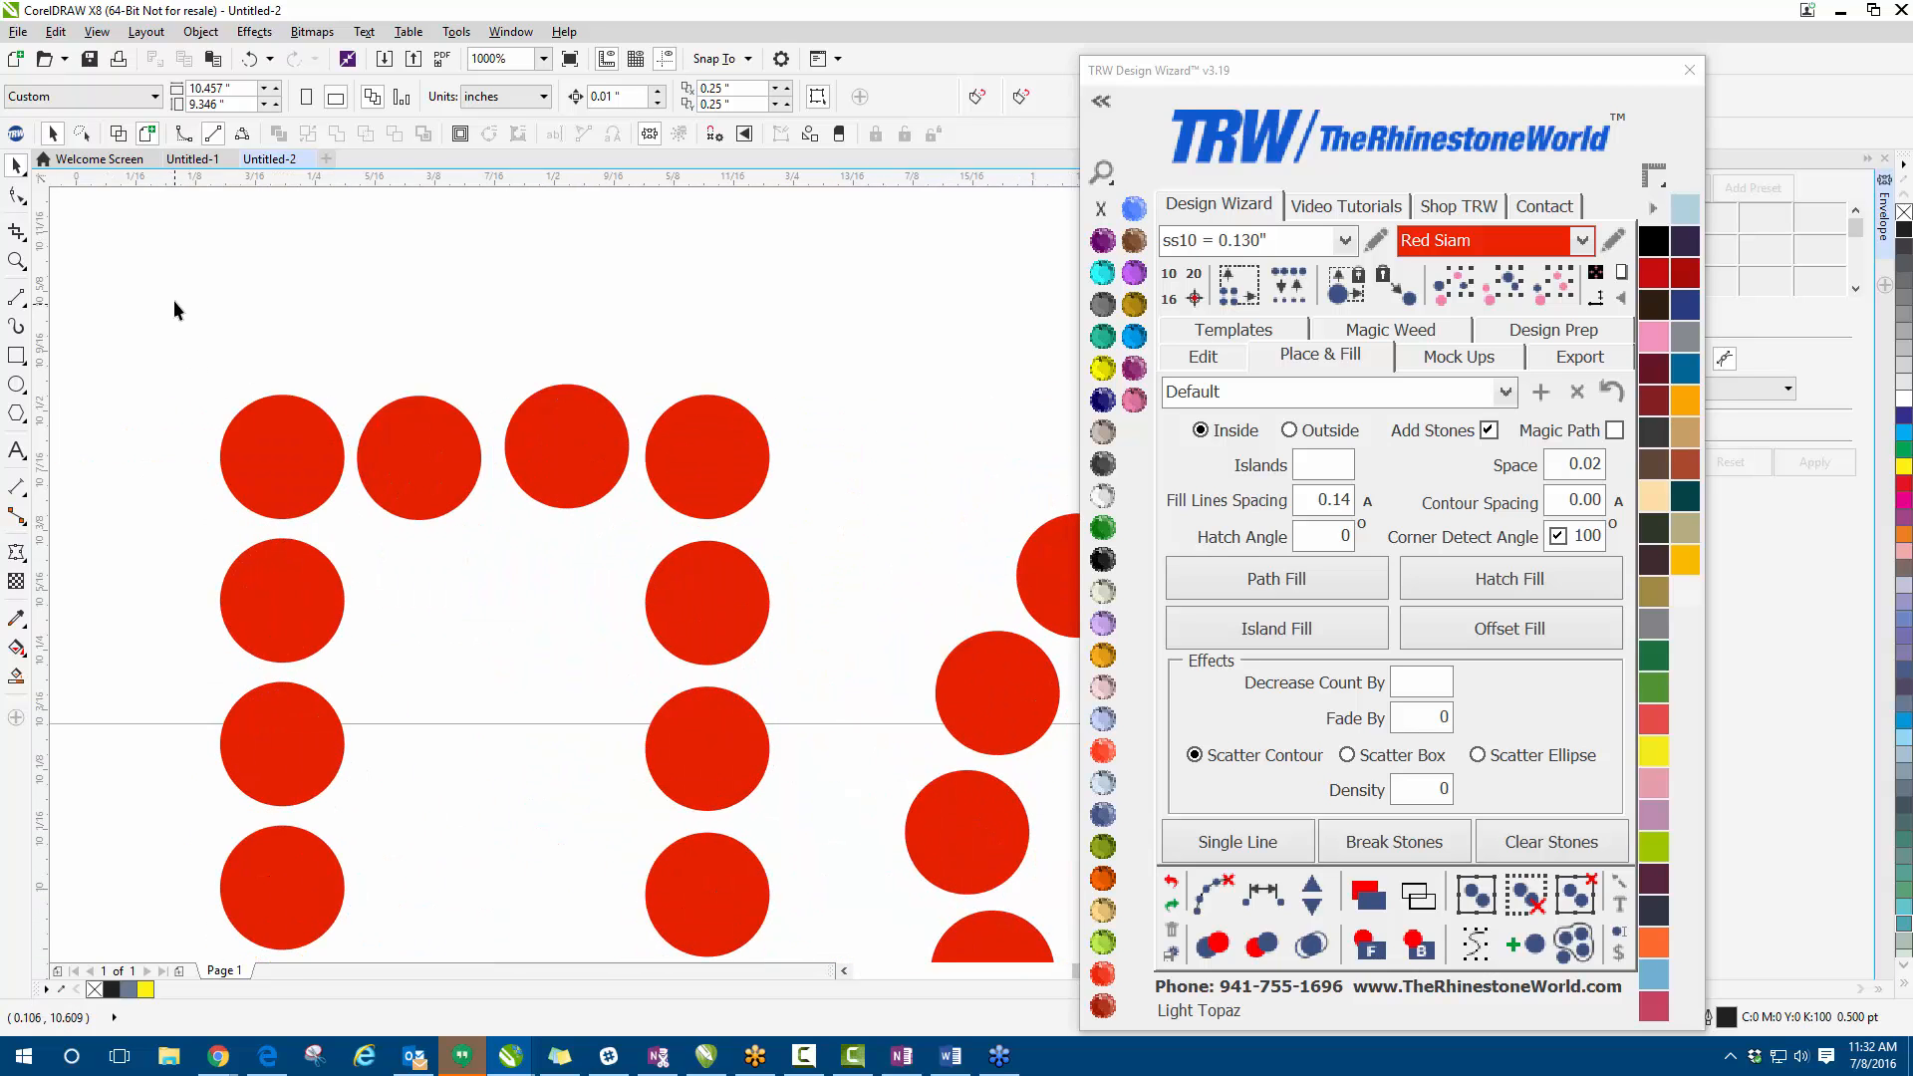
scroll(415, 336, "down", 2)
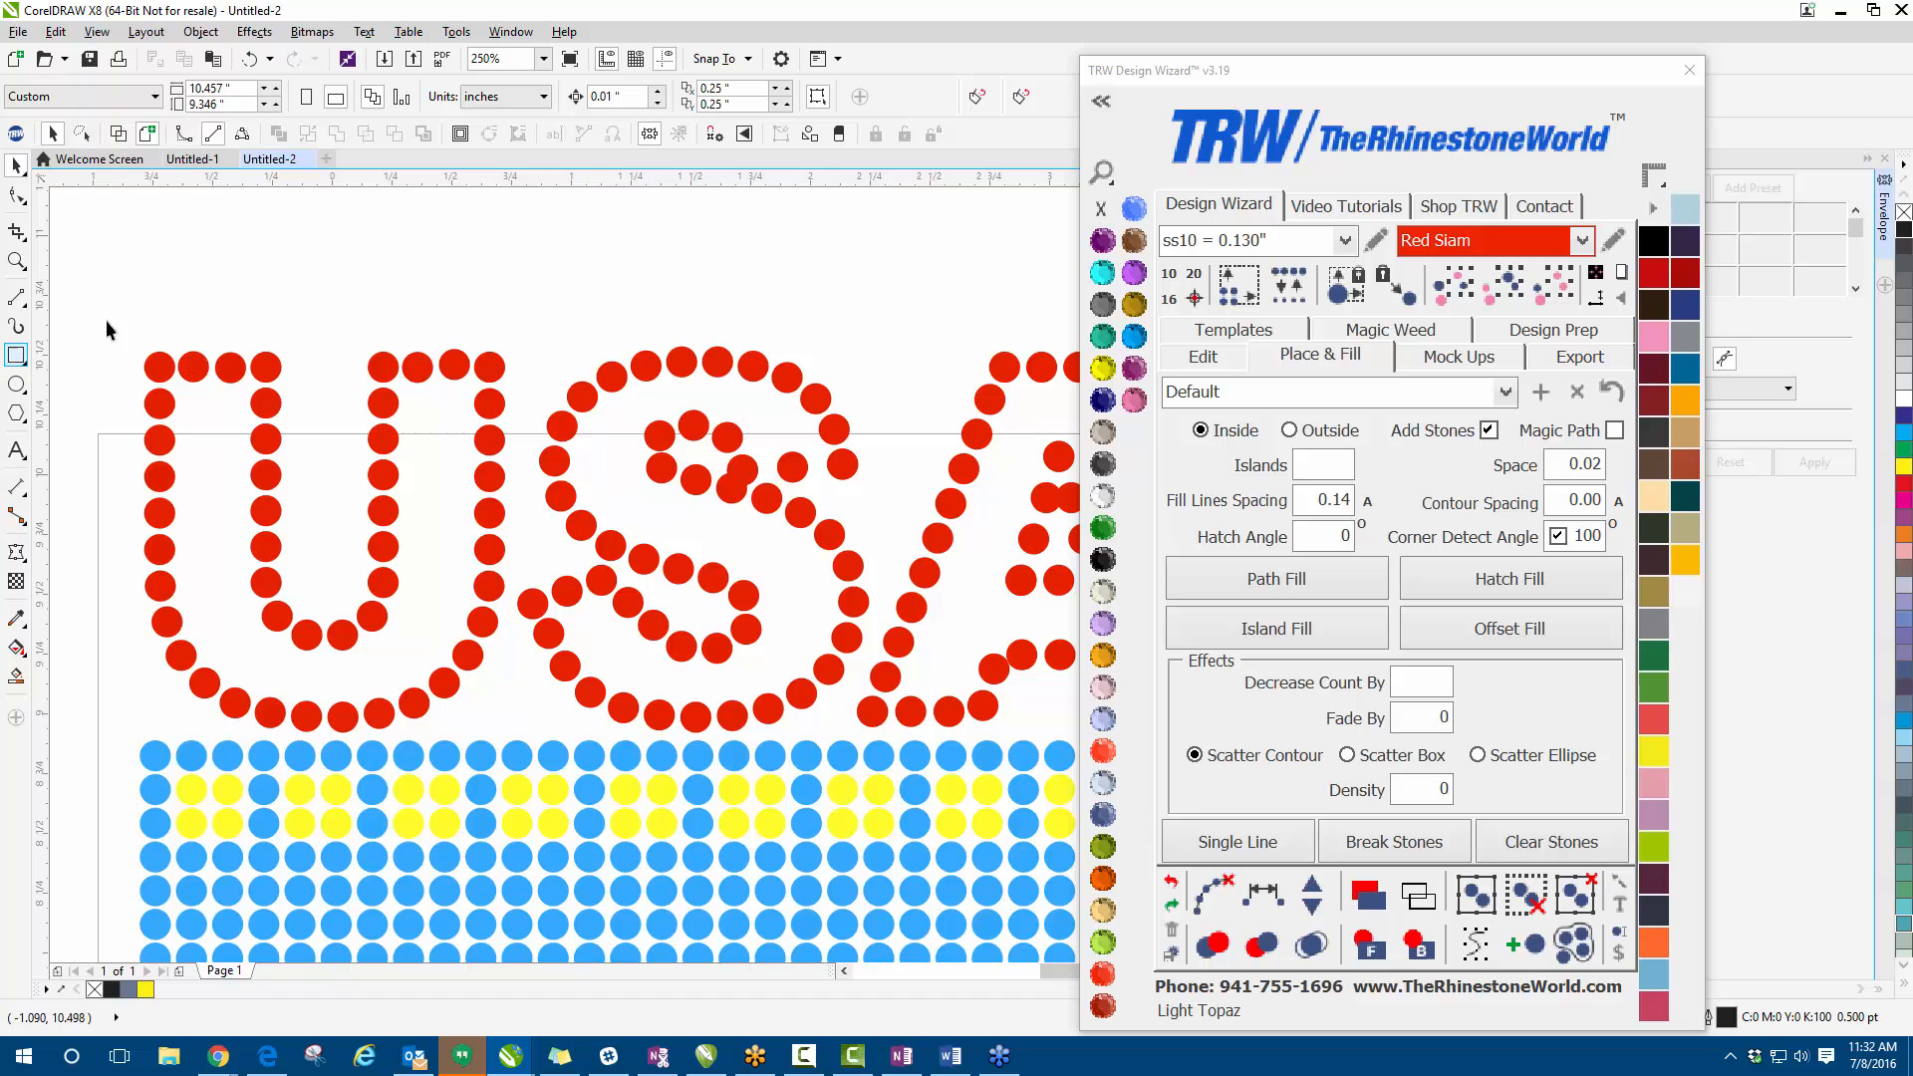
scroll(164, 301, "up", 1)
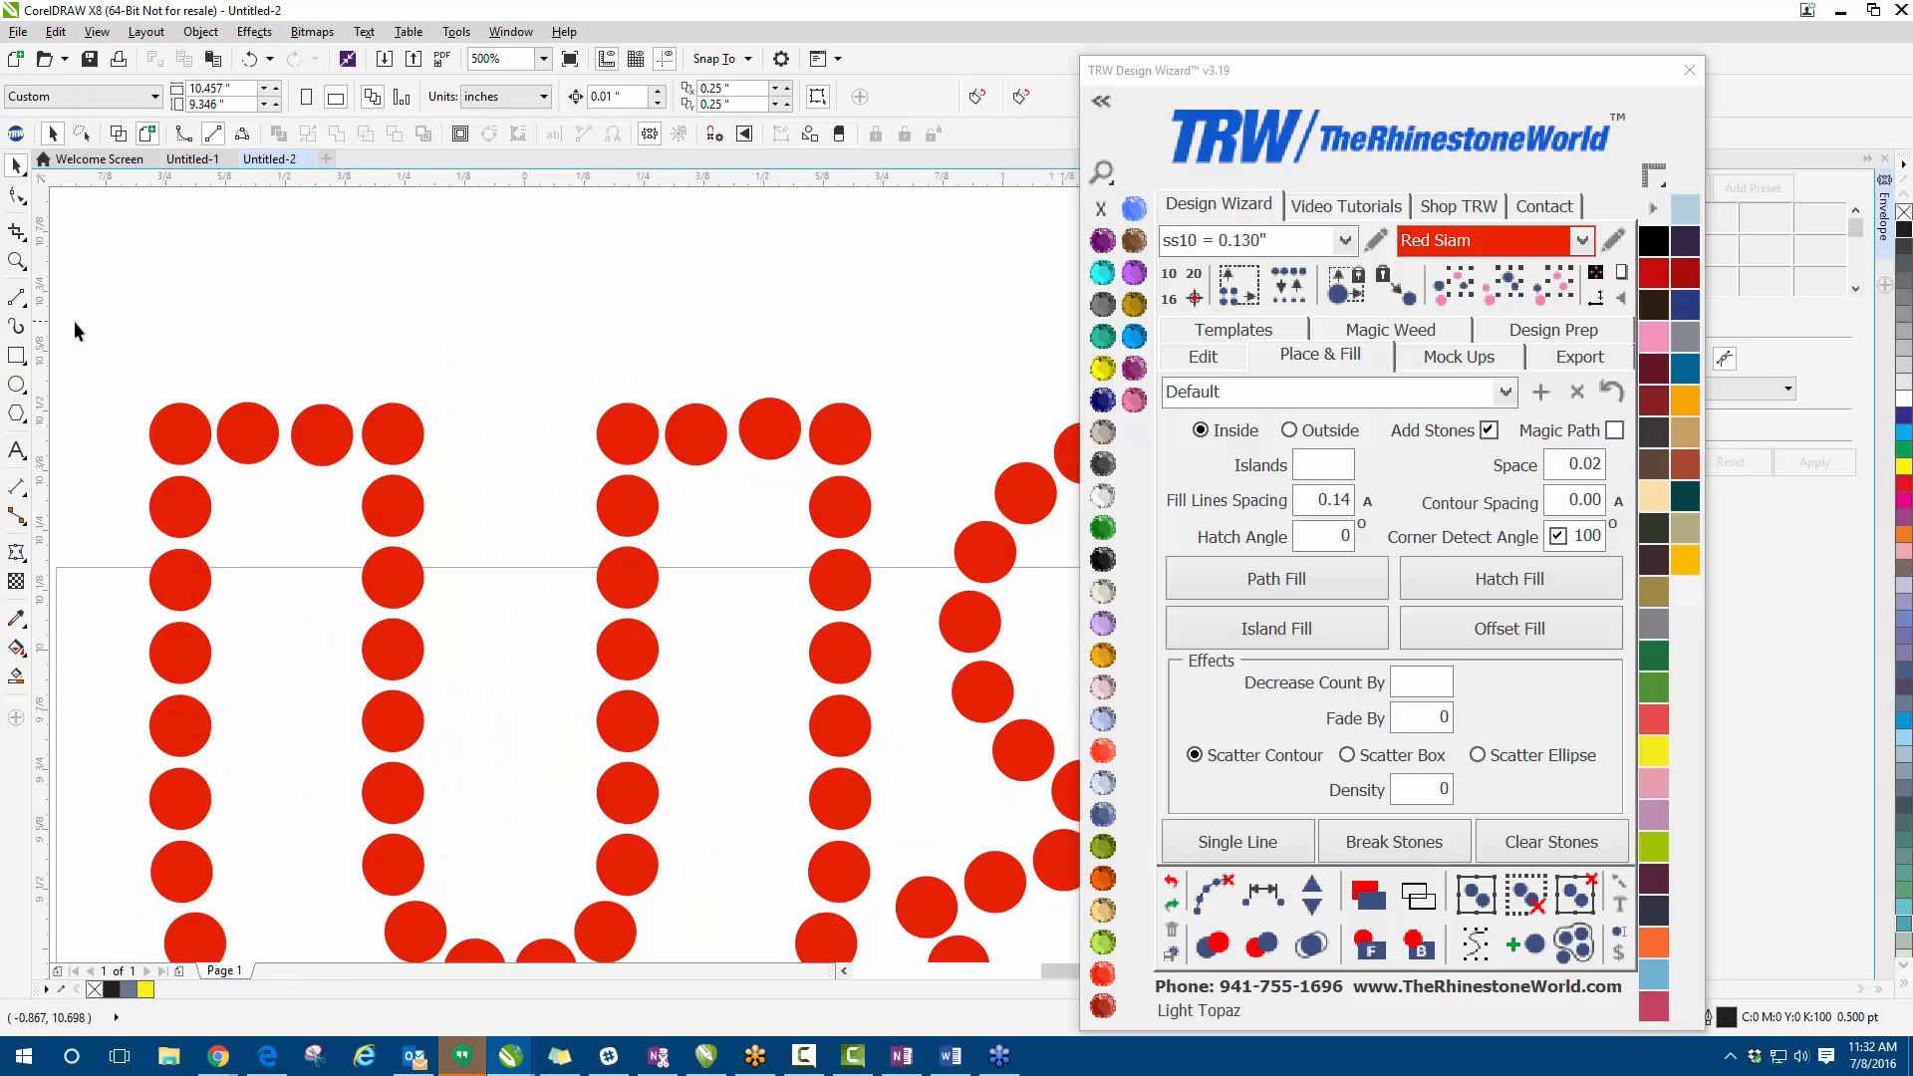
left_click_drag(76, 322, 218, 348)
left_click(182, 444)
left_click(254, 433, "shift")
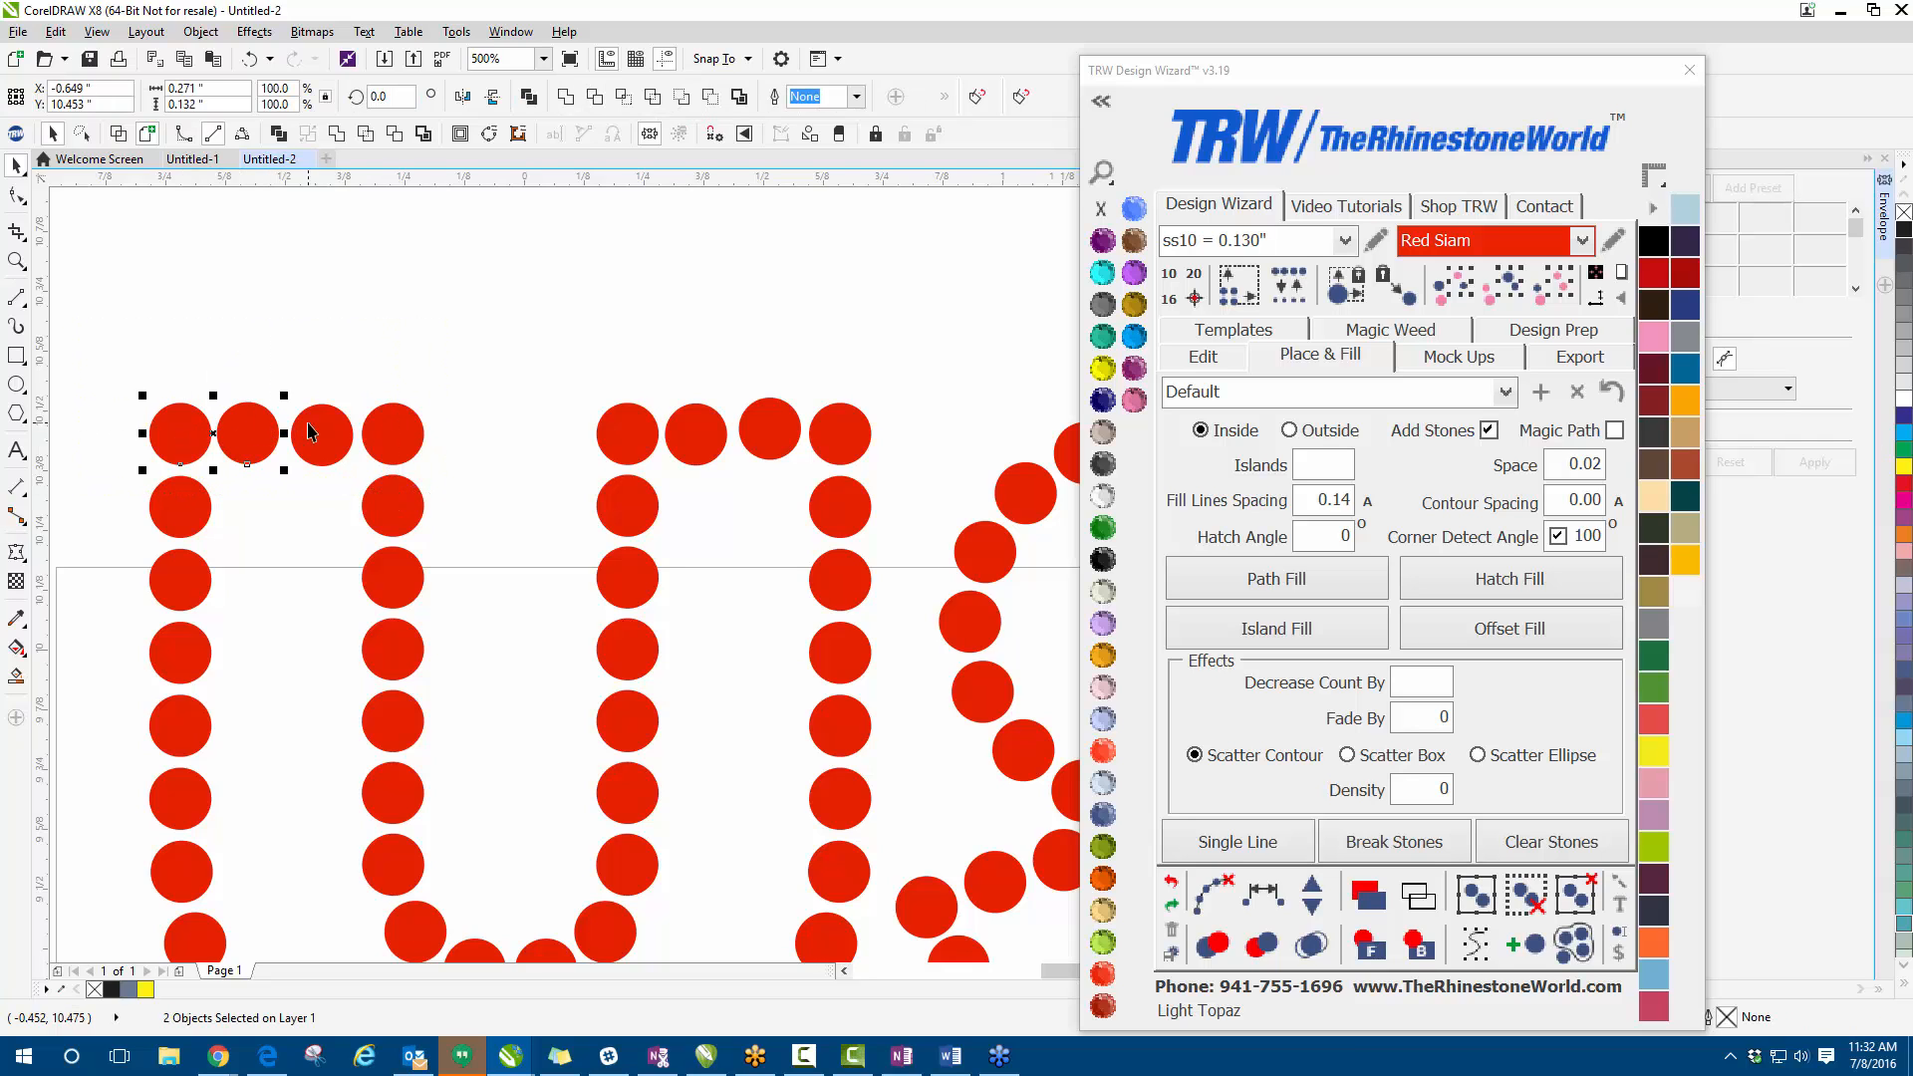
left_click(312, 433, "shift")
left_click(392, 435, "shift")
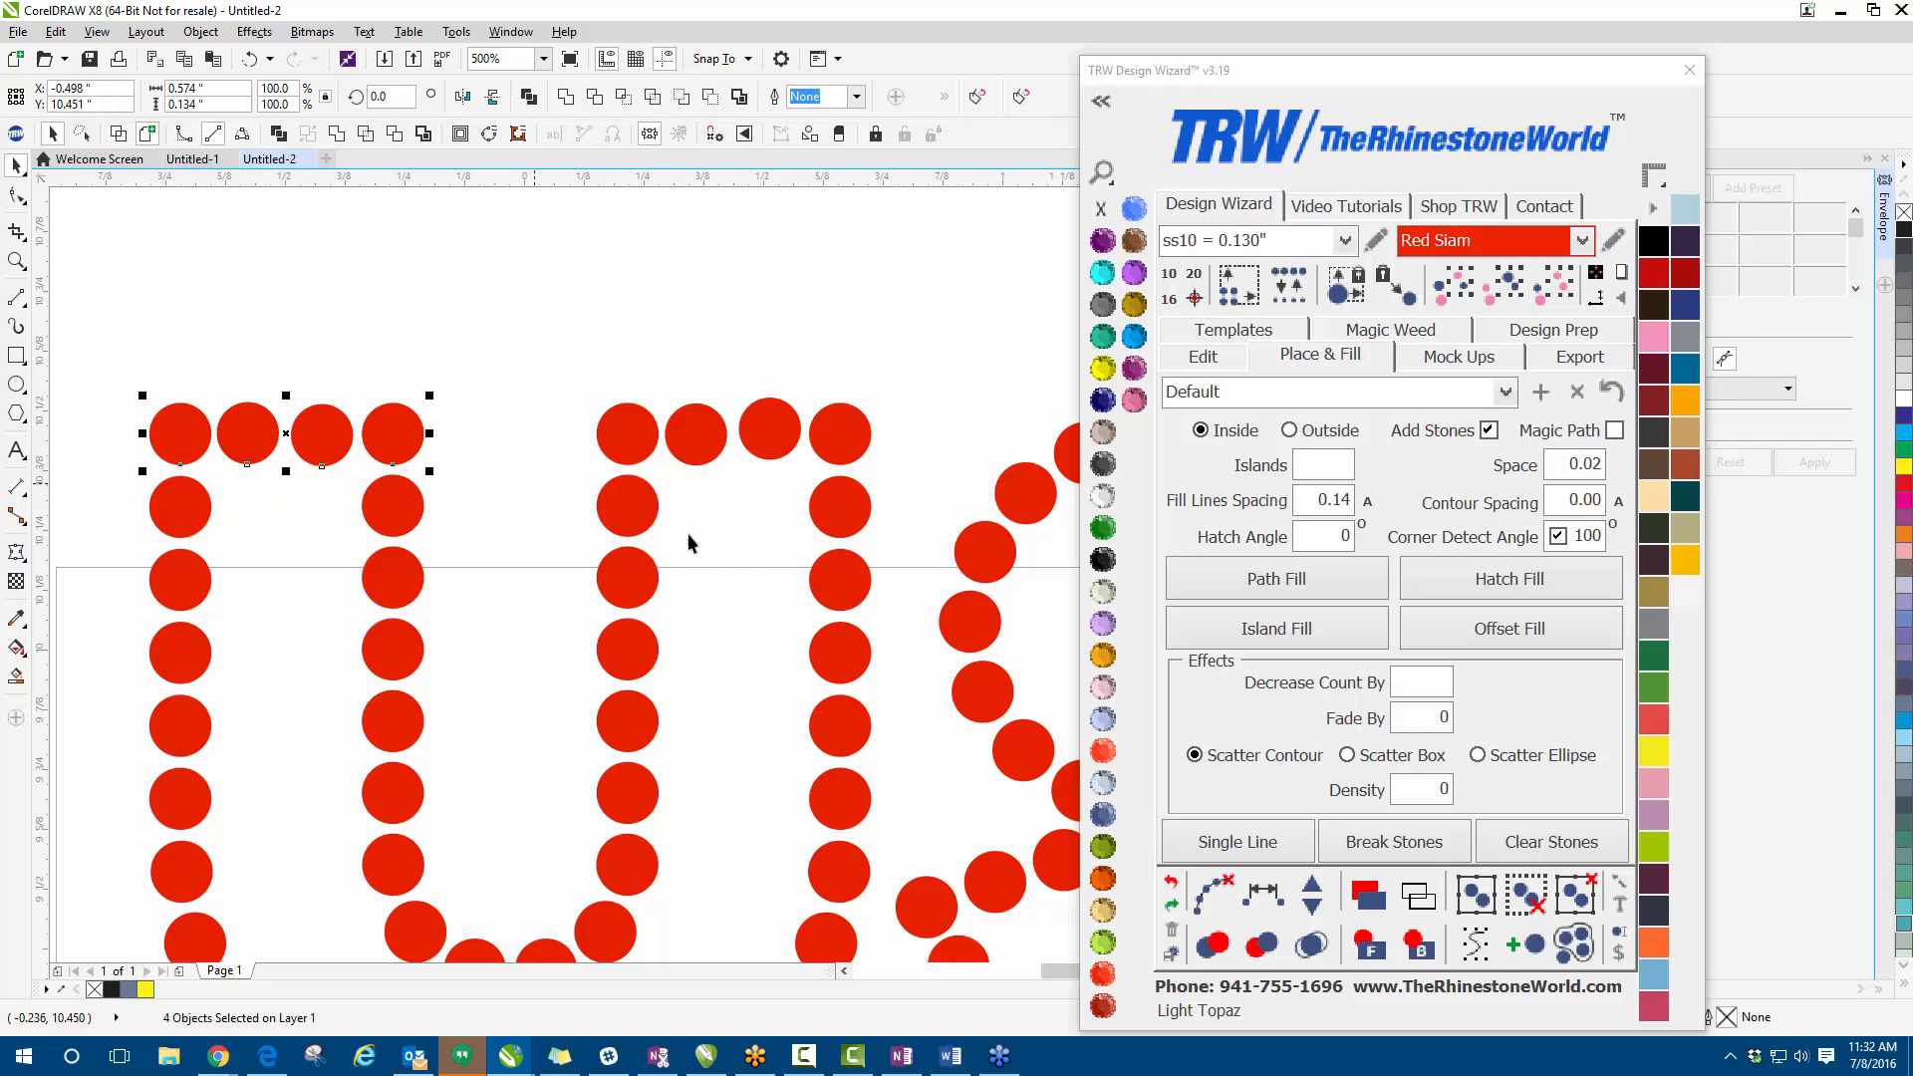
left_click(1276, 894)
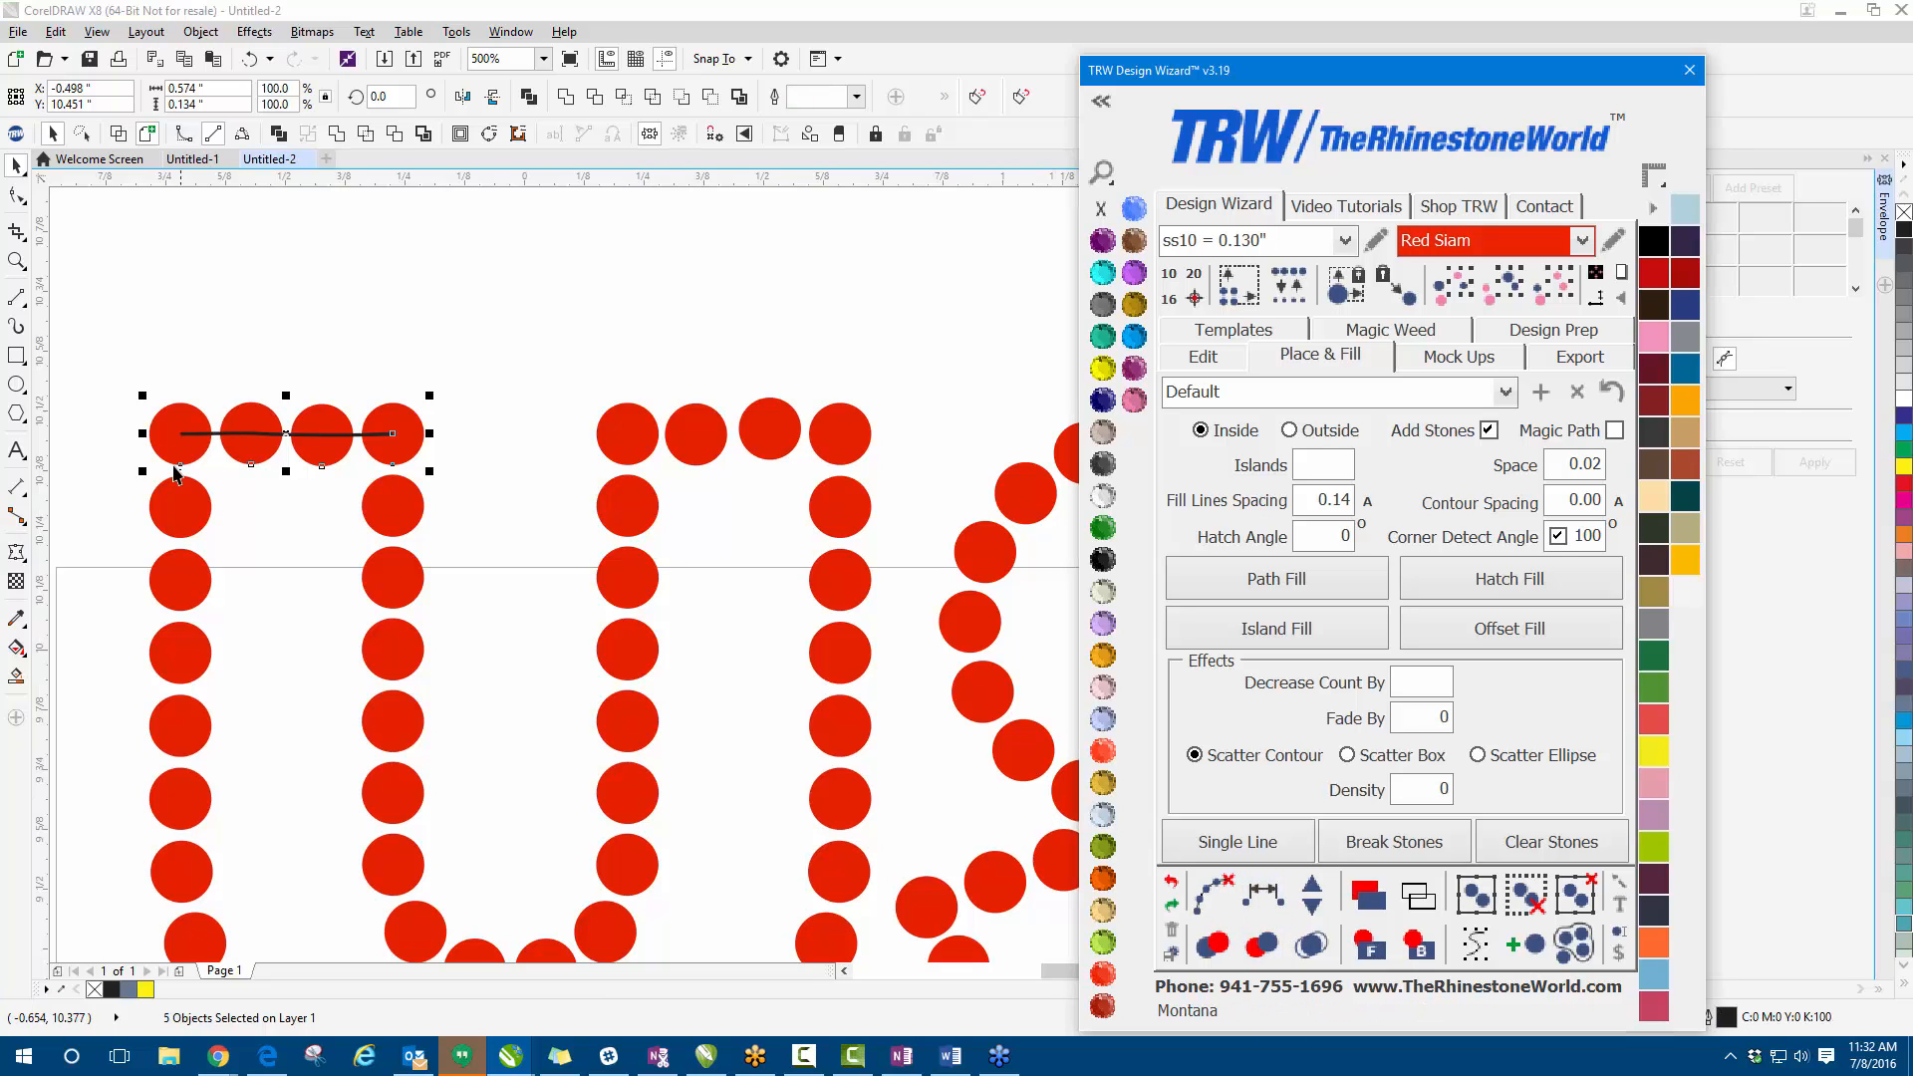
left_click(1208, 895)
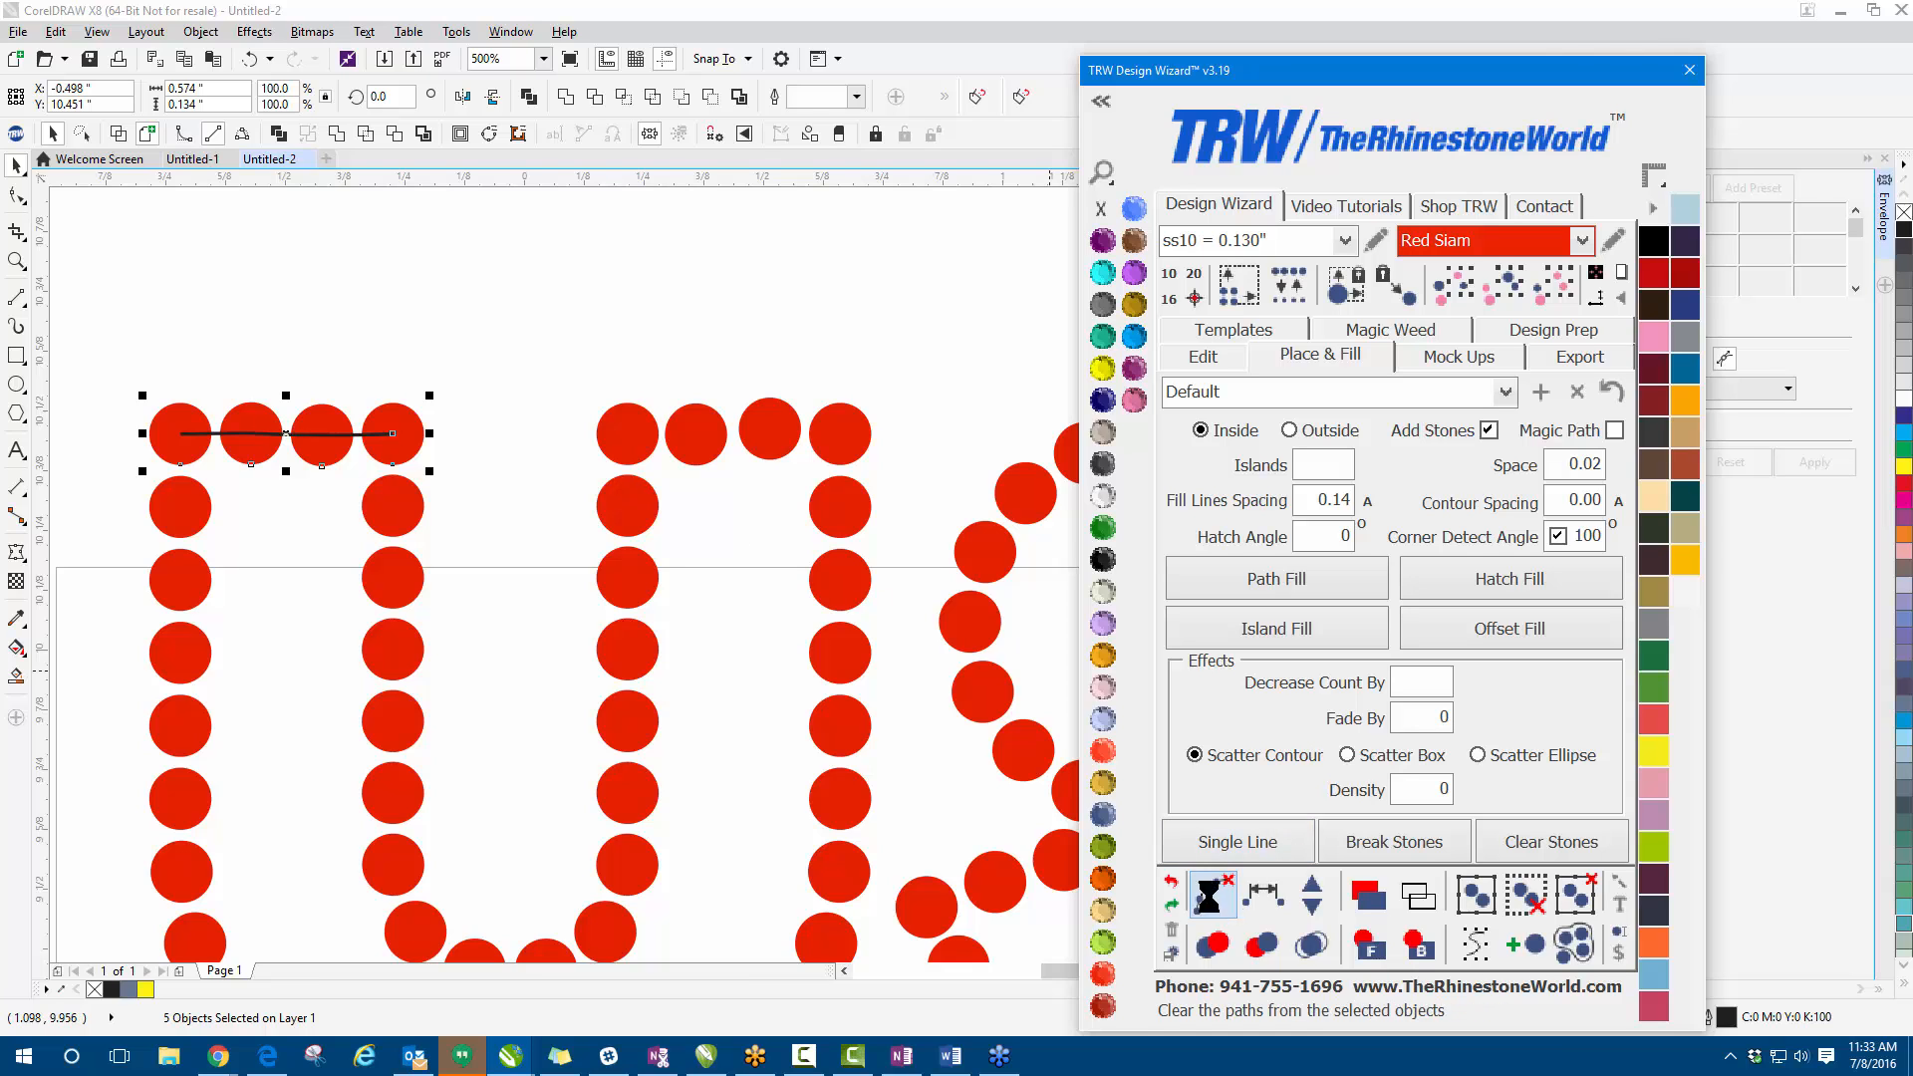
left_click(483, 396)
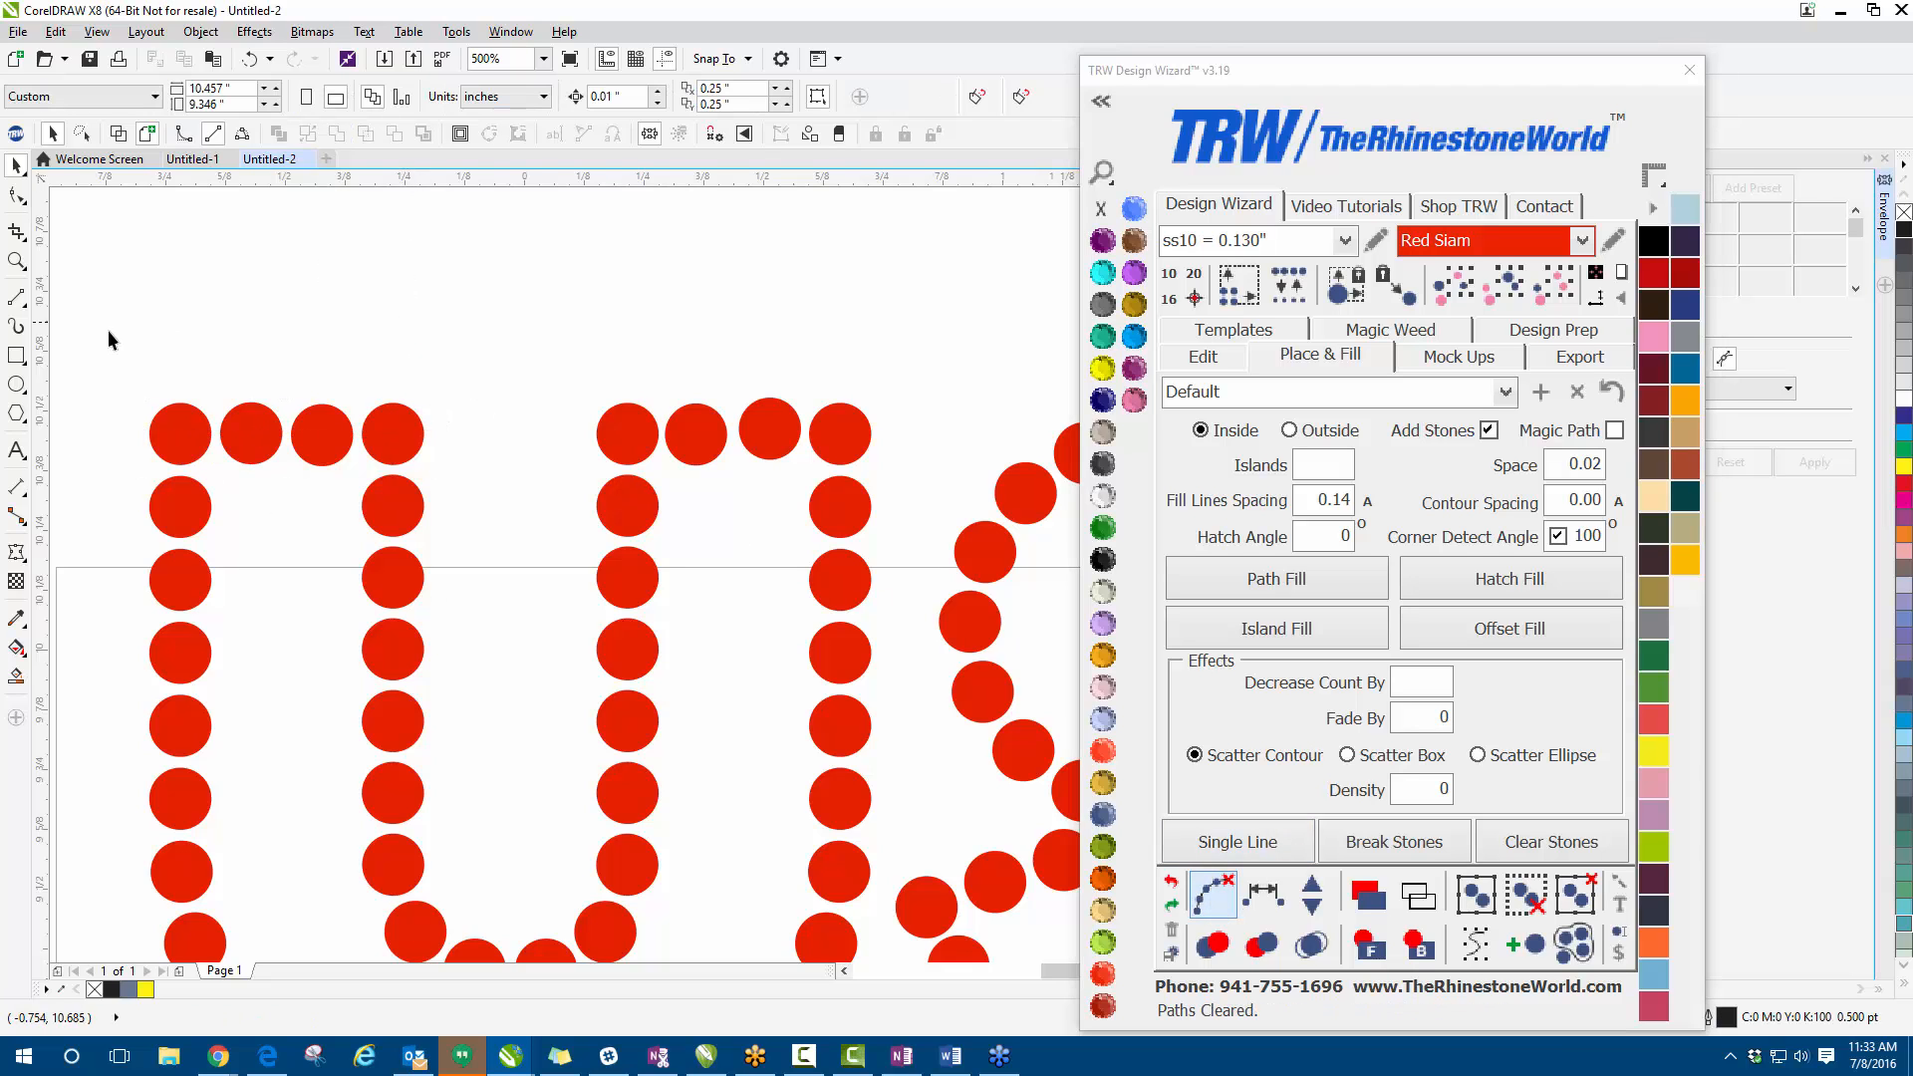
- Create top and bottom guides around the four stones across the top of the U's left stem
left_click_drag(104, 341, 453, 484)
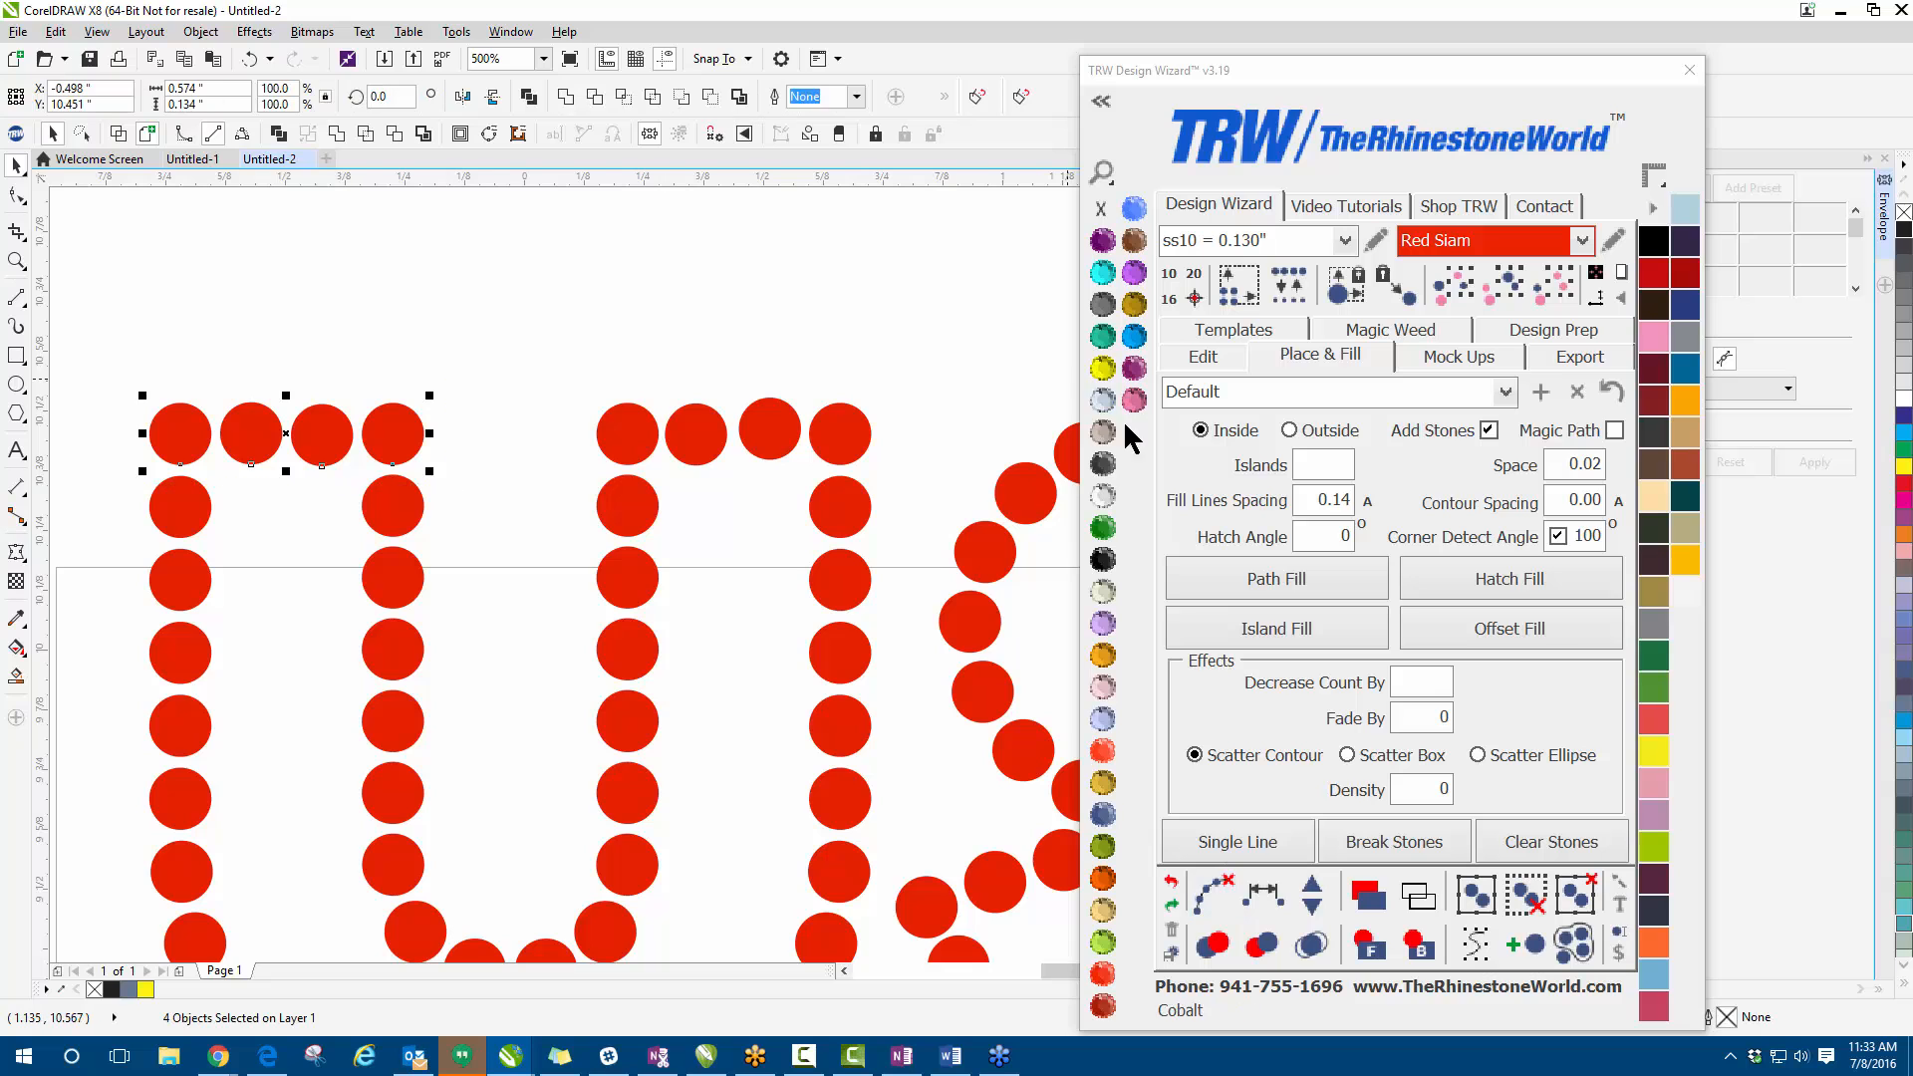
left_click(1195, 356)
left_click(1271, 486)
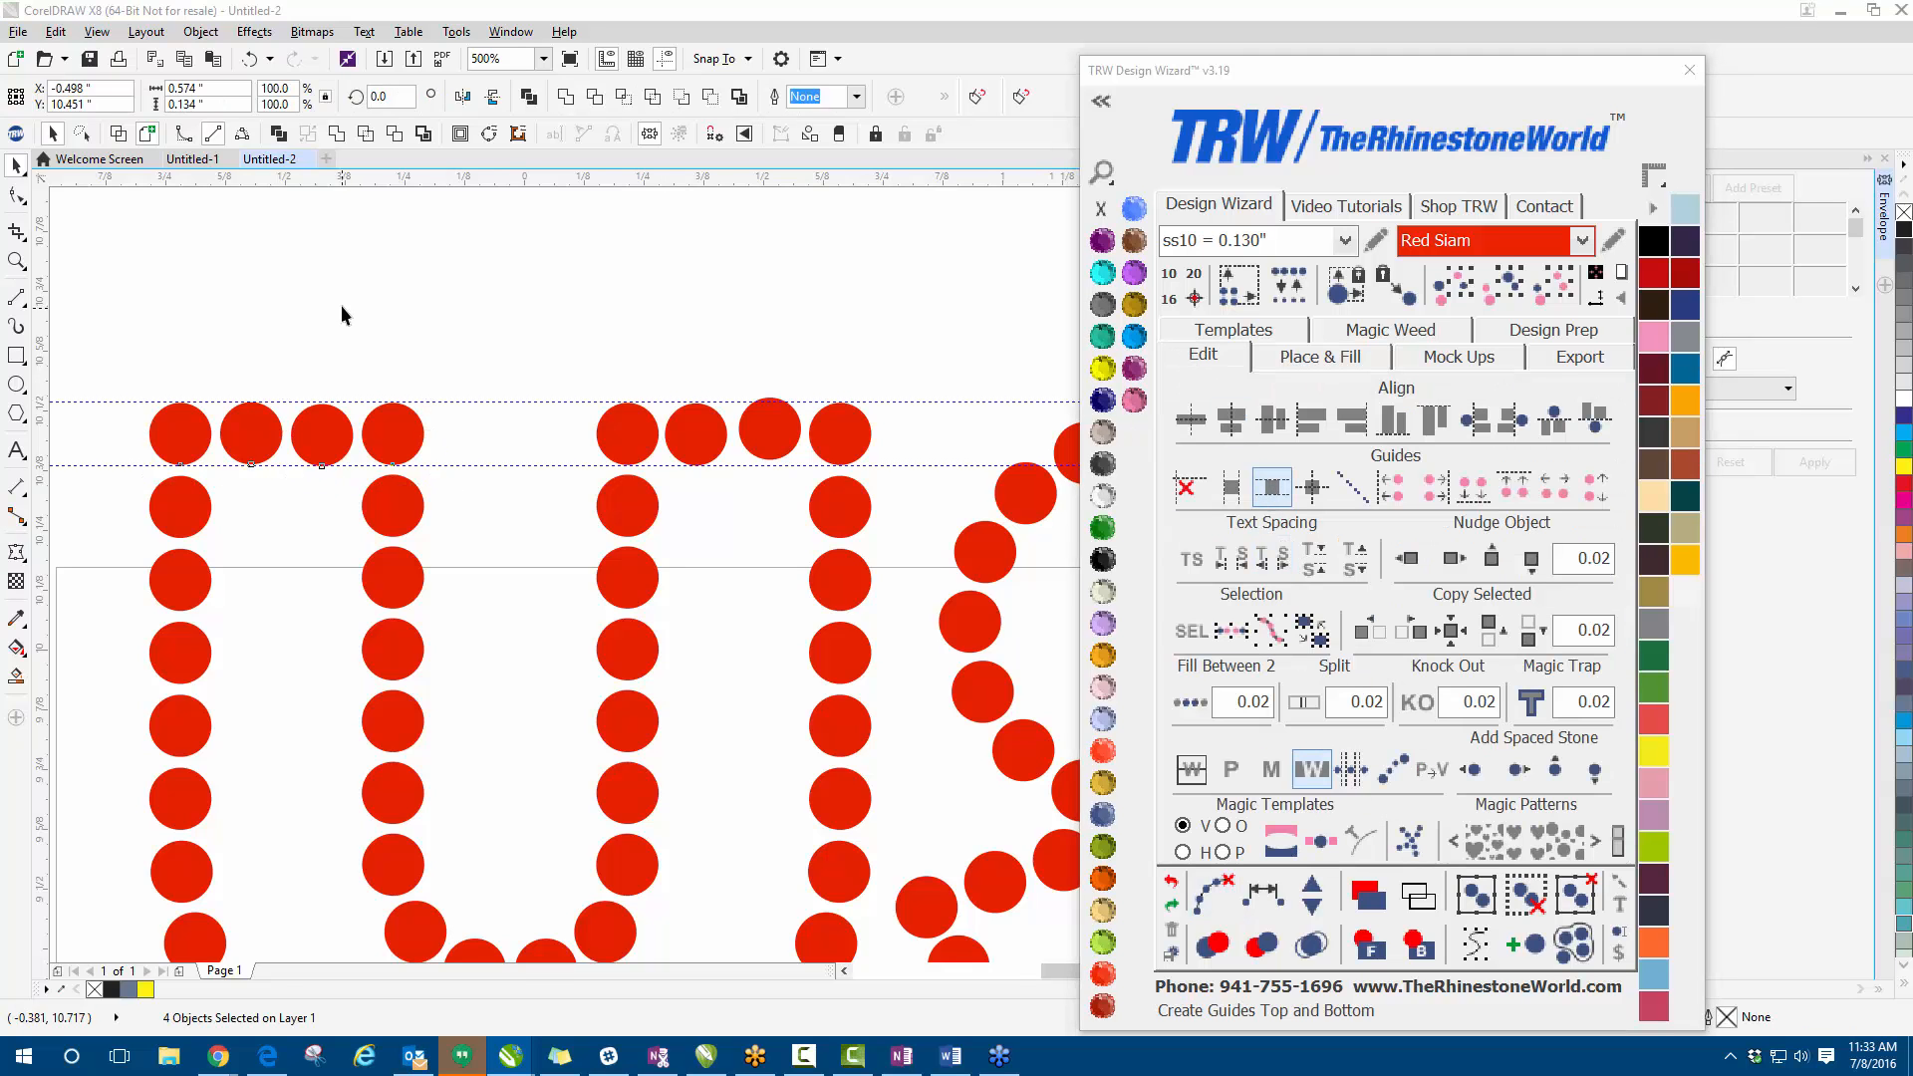
- Nudge the second and fourth stones atop the U's left stem down to line up between the guides, and delete all guidelines
left_click(164, 603)
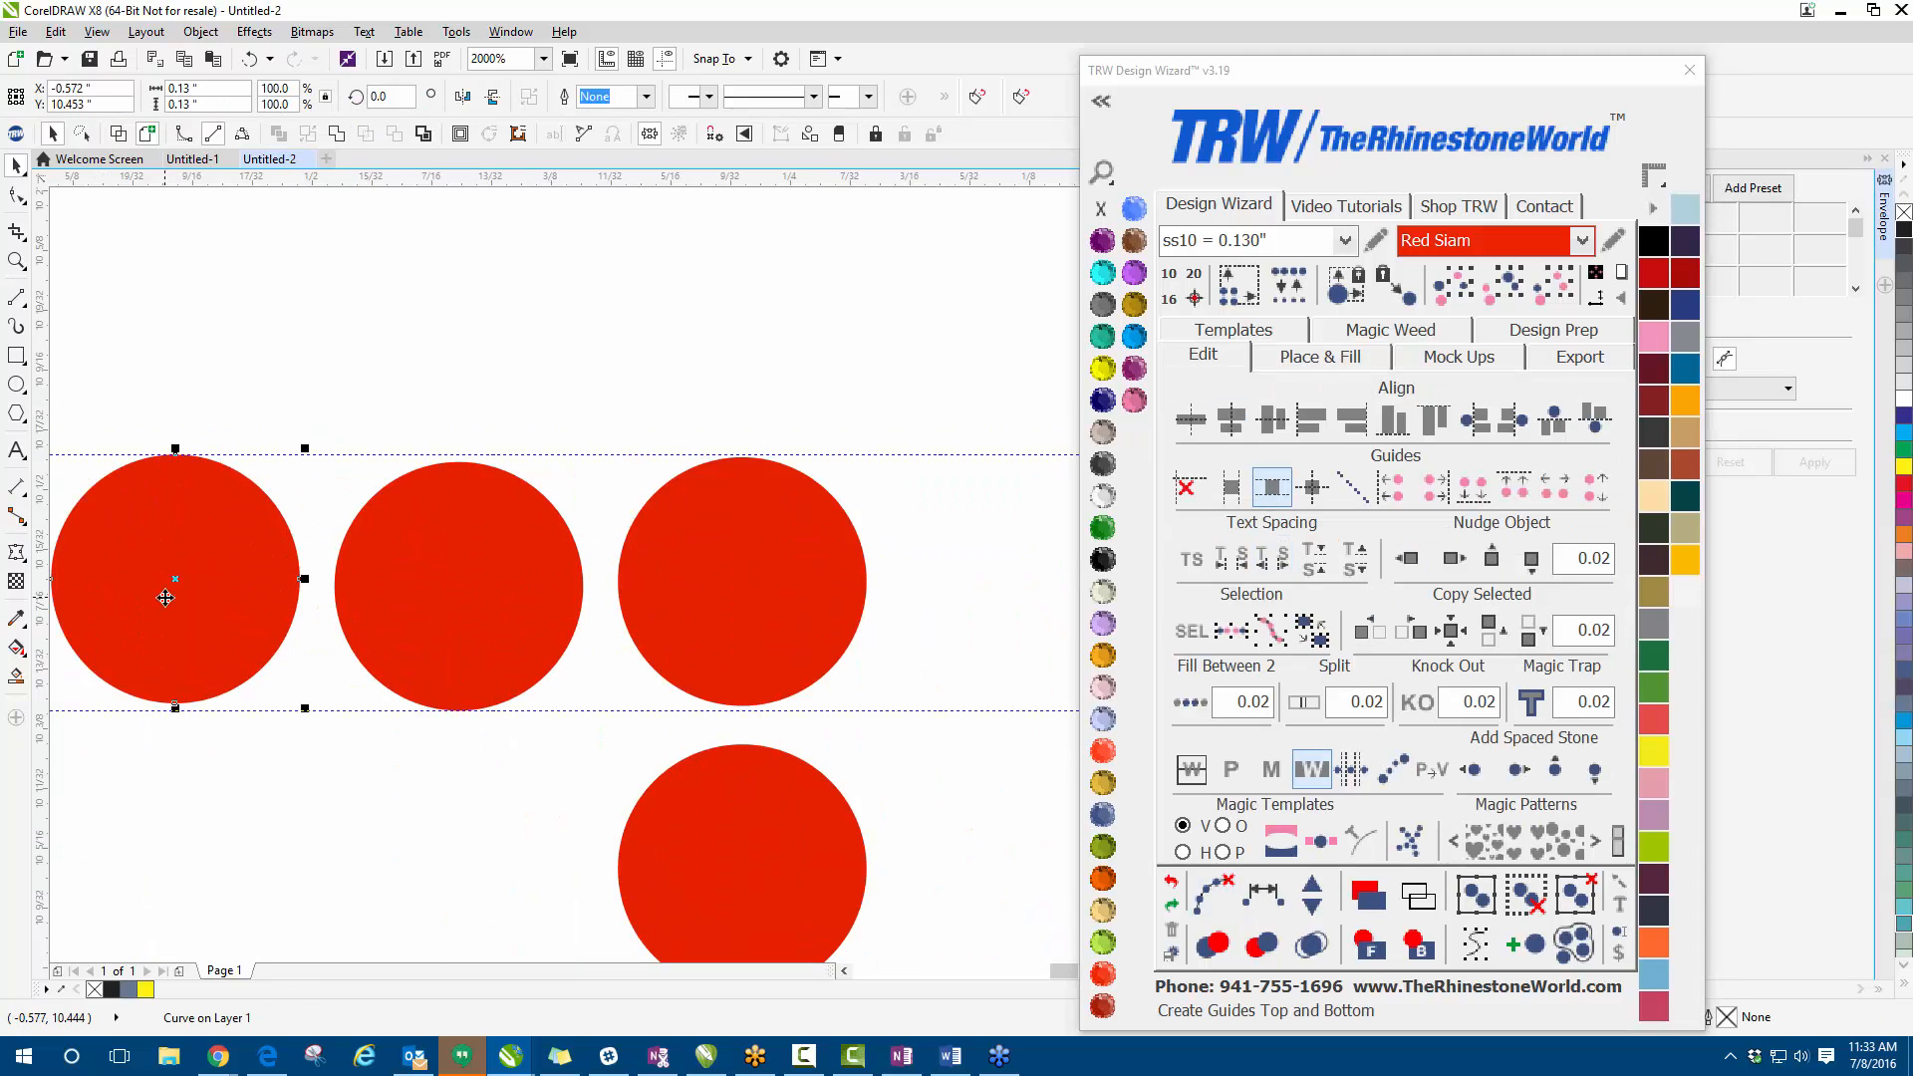
key("Down")
left_click_drag(163, 580, 164, 563)
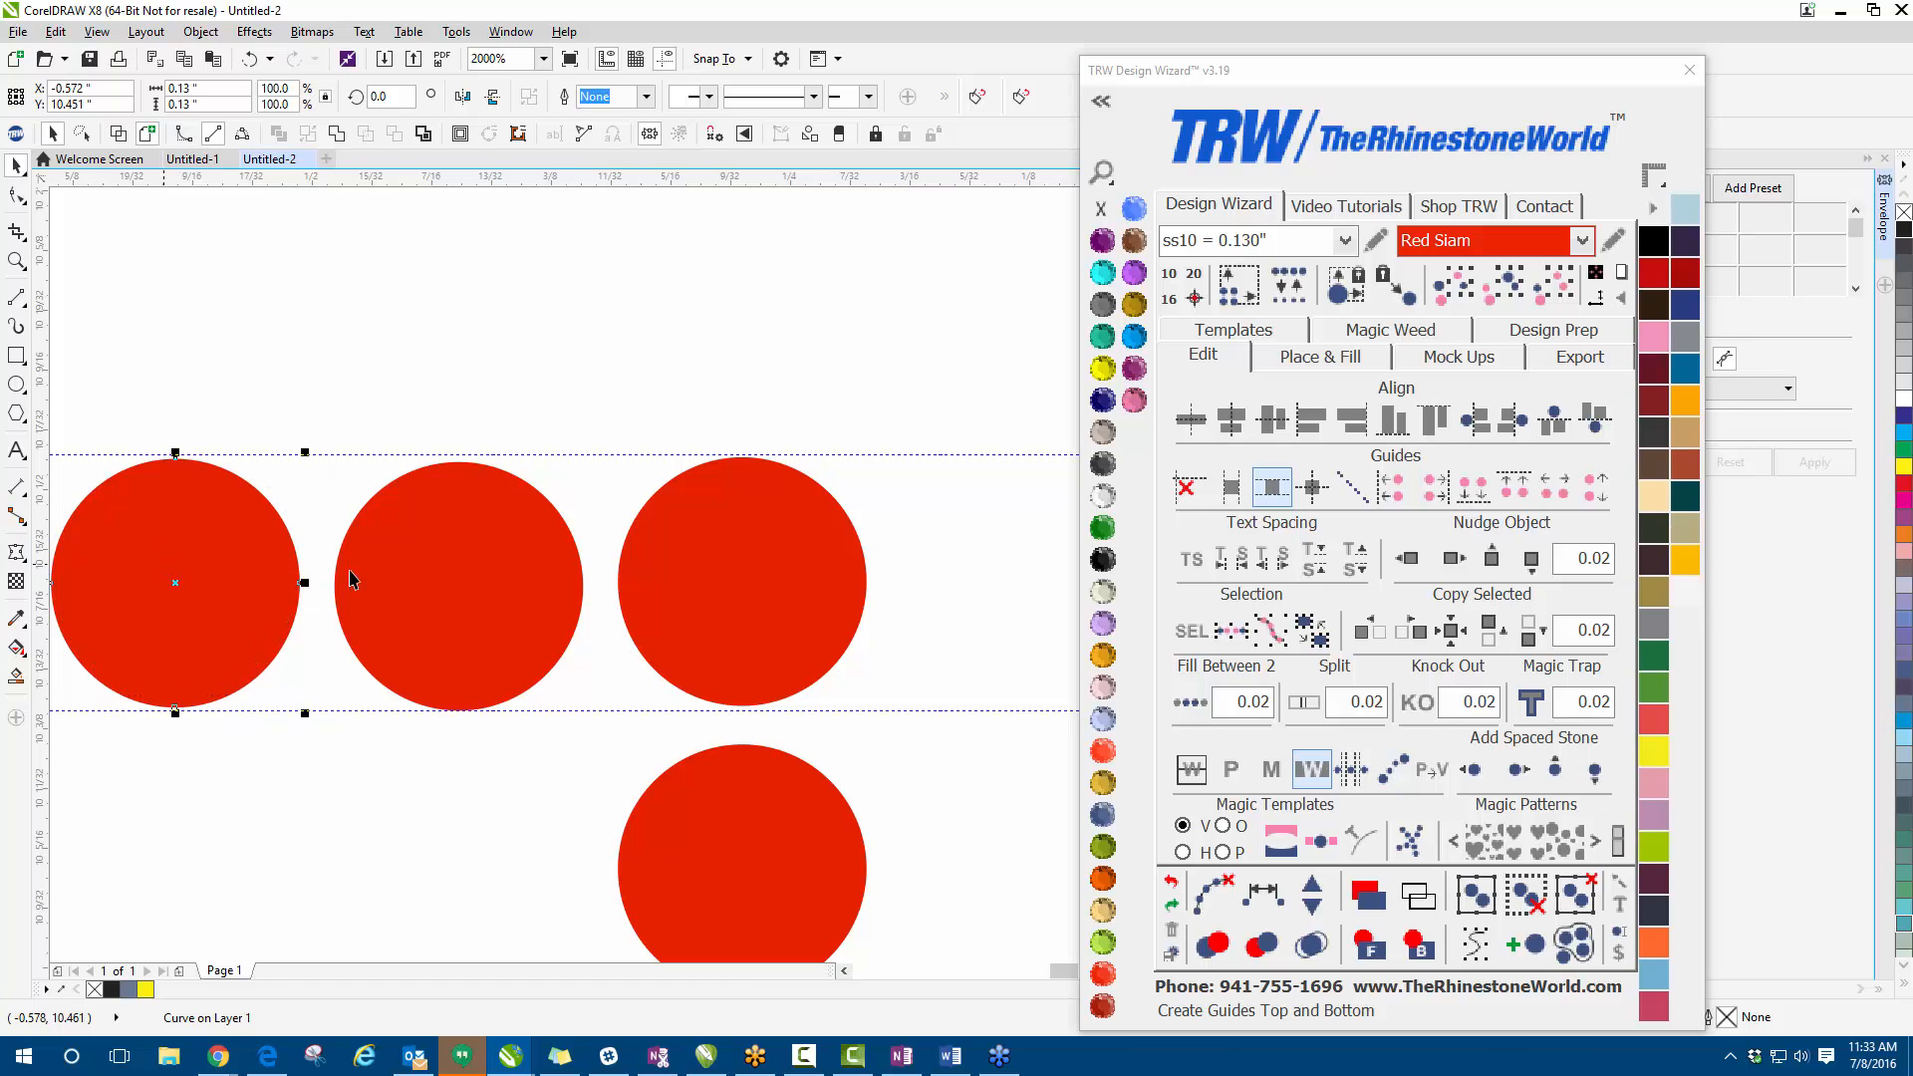
left_click(414, 586)
left_click(762, 567)
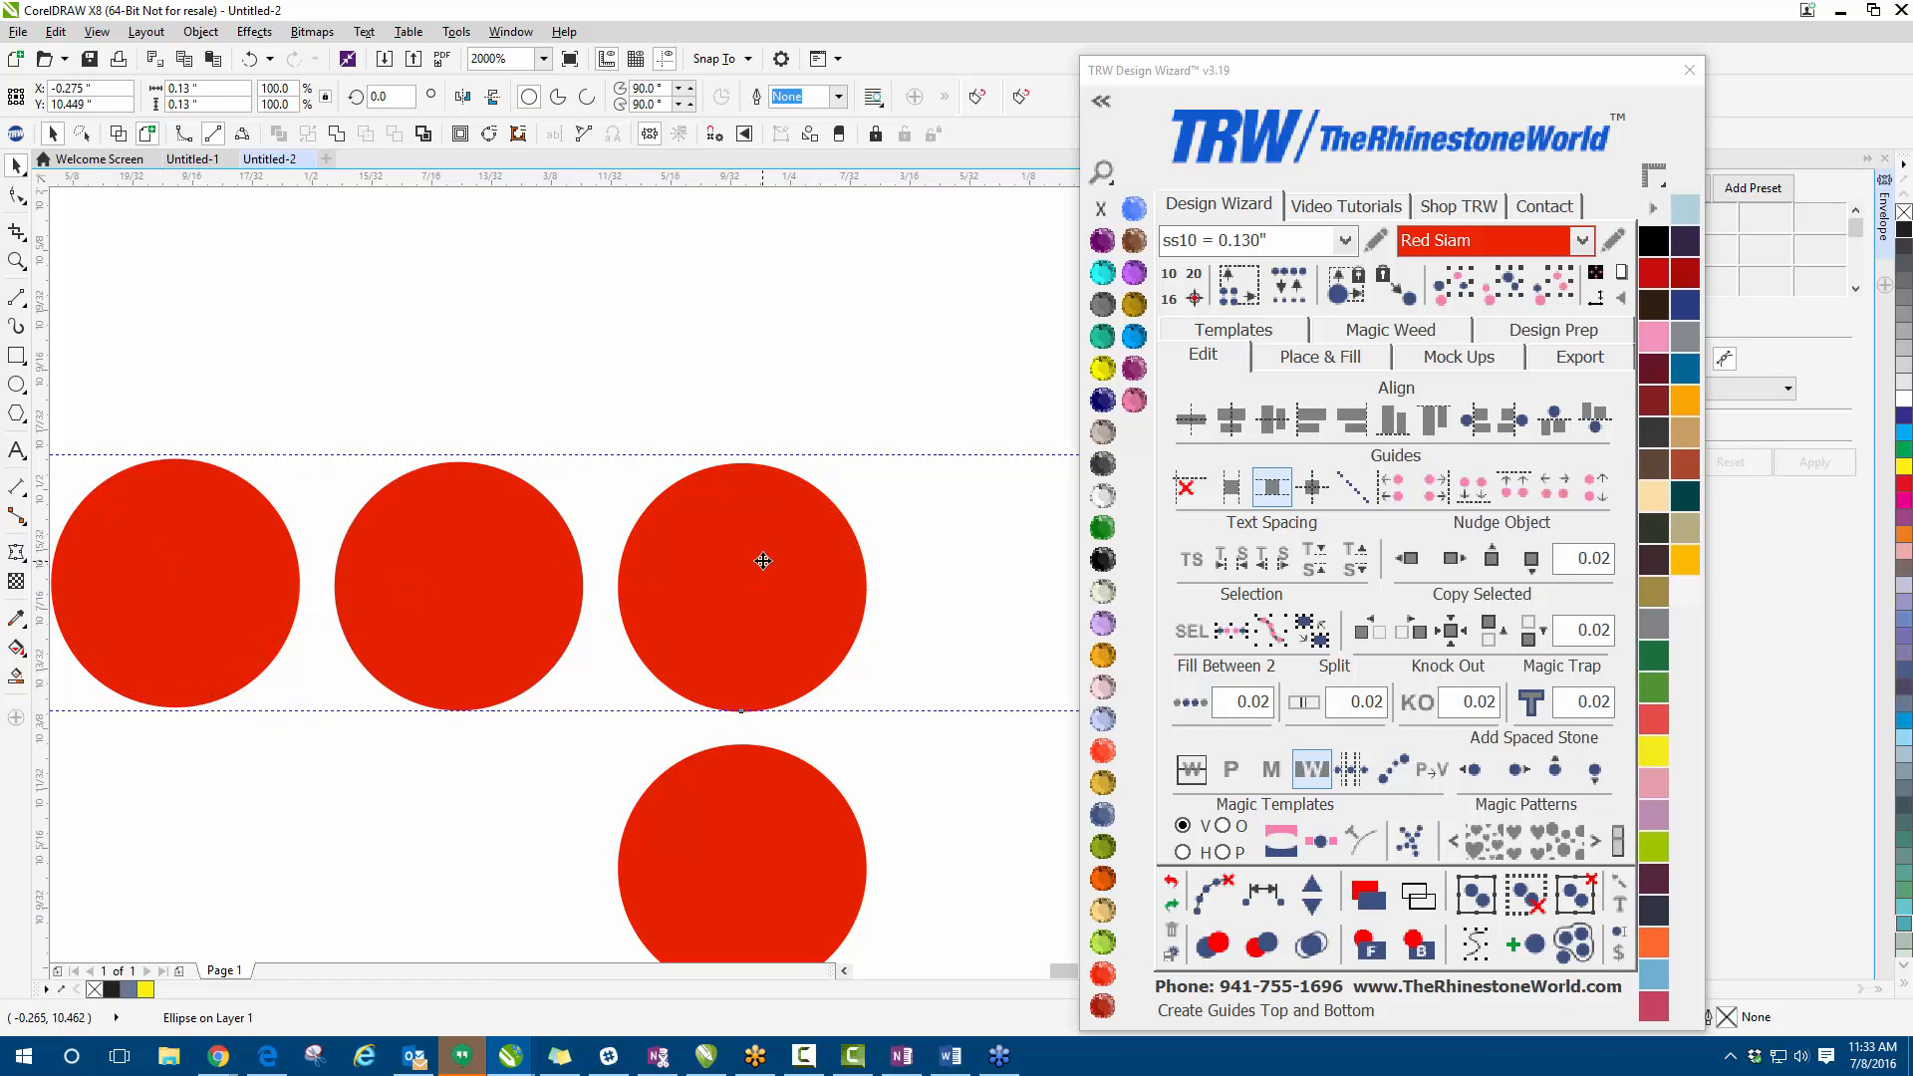
left_click(725, 418)
scroll(662, 398, "down", 3)
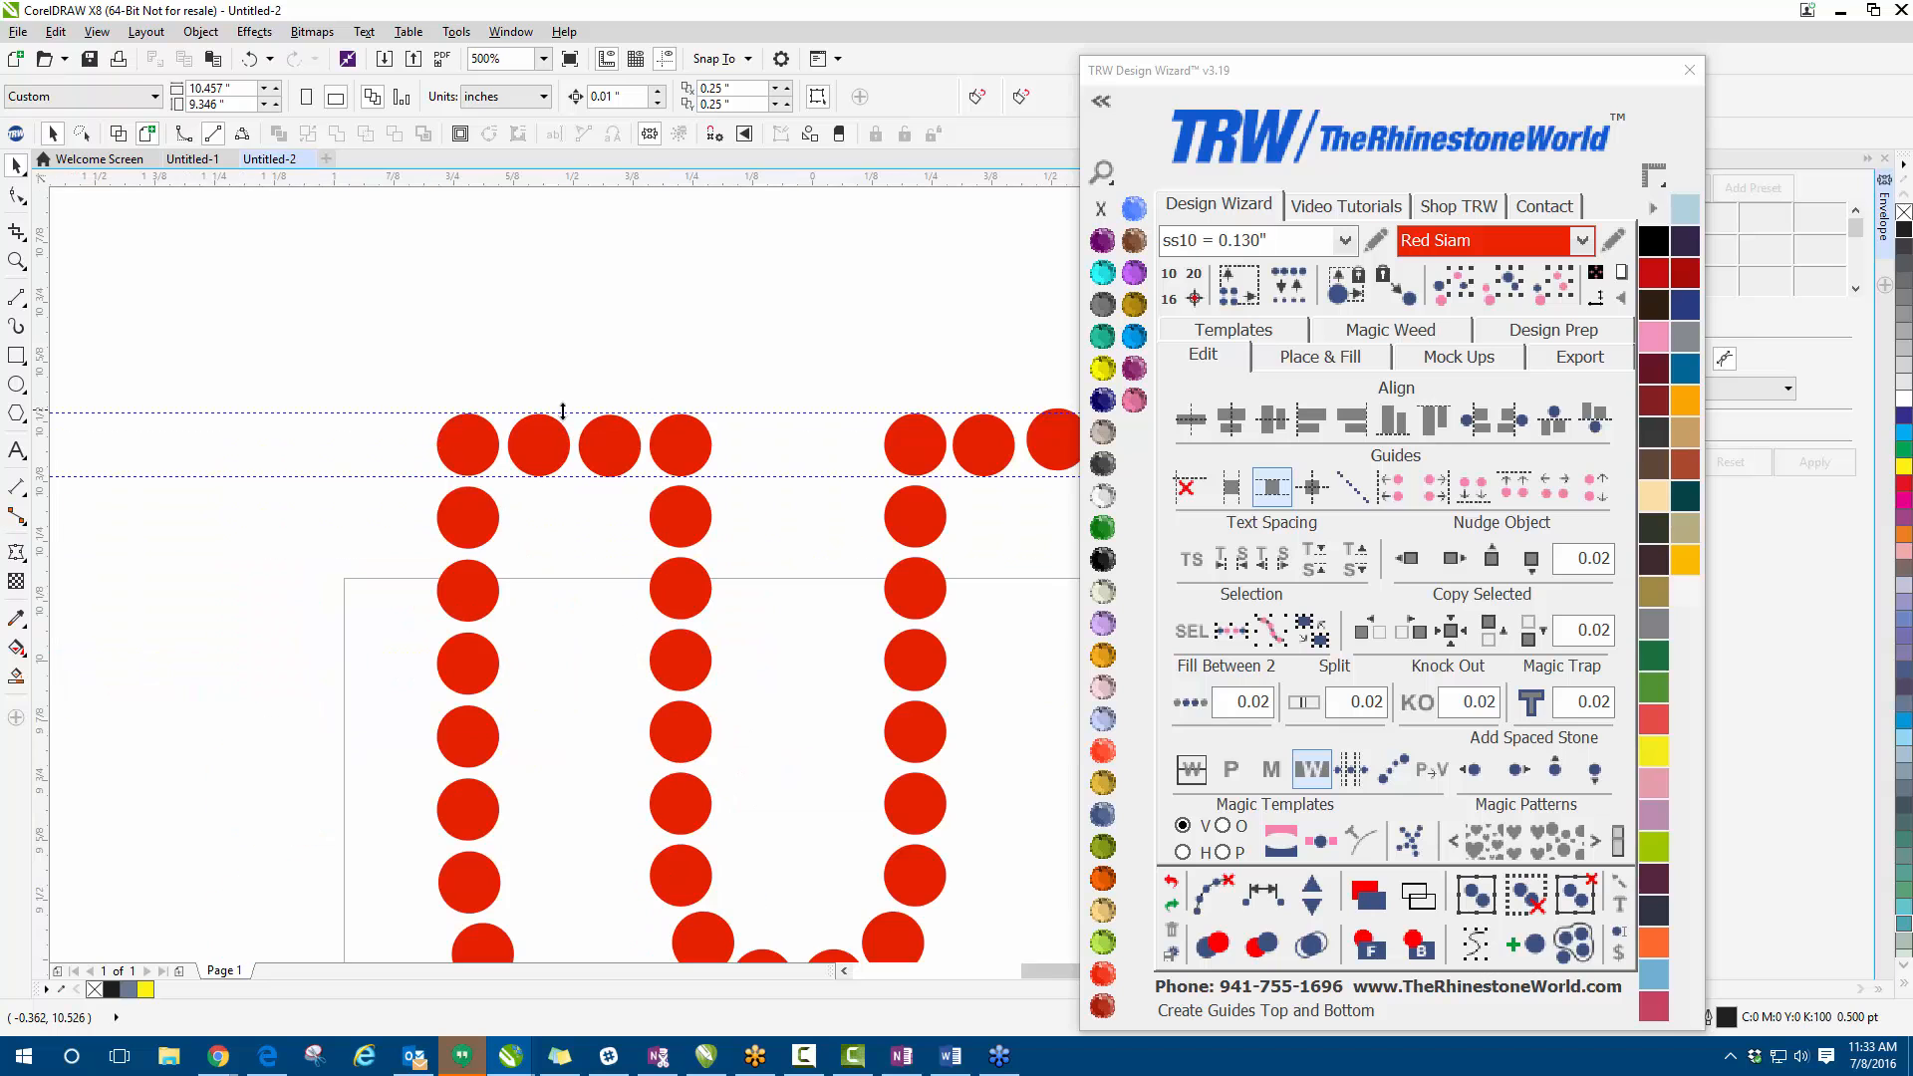
left_click(1185, 487)
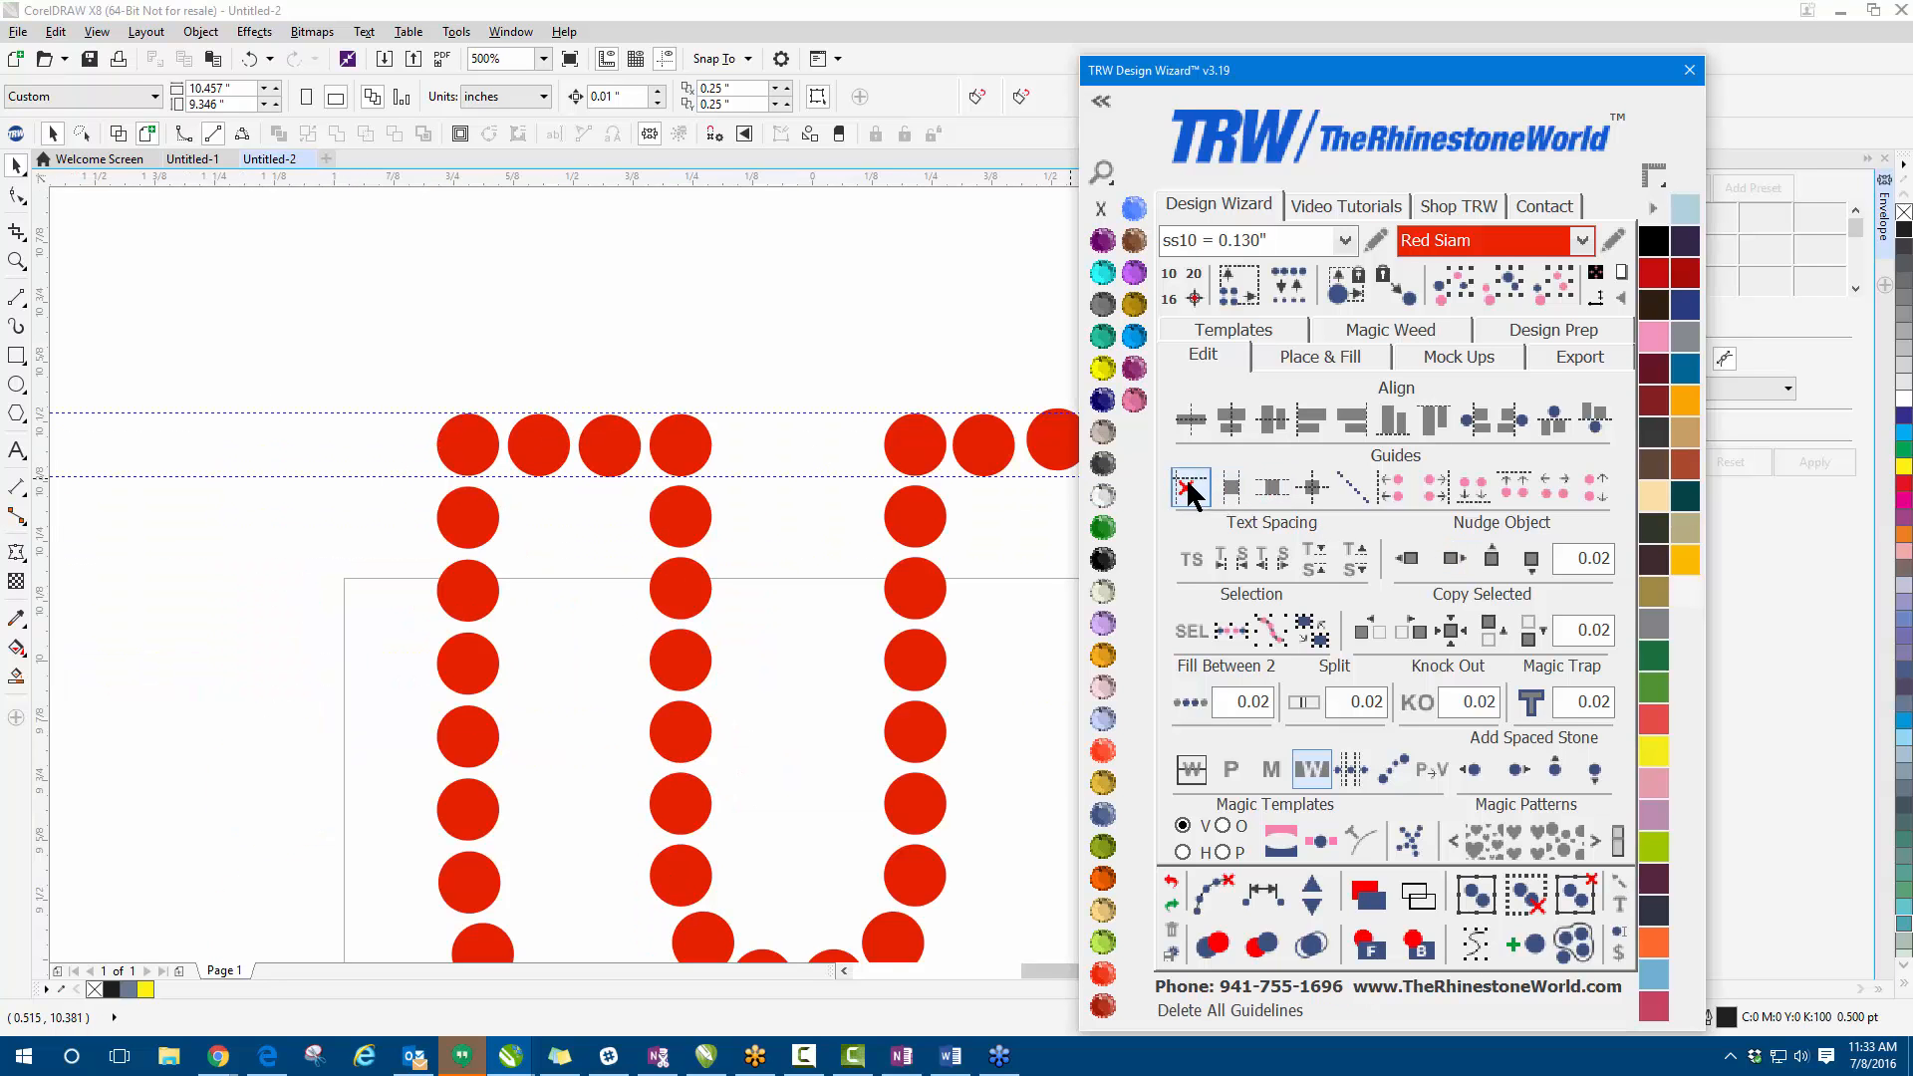
- Try to respace the four stones across the top of the U's right stem equally, and undo the respacing
scroll(703, 415, "down", 4)
scroll(374, 464, "up", 6)
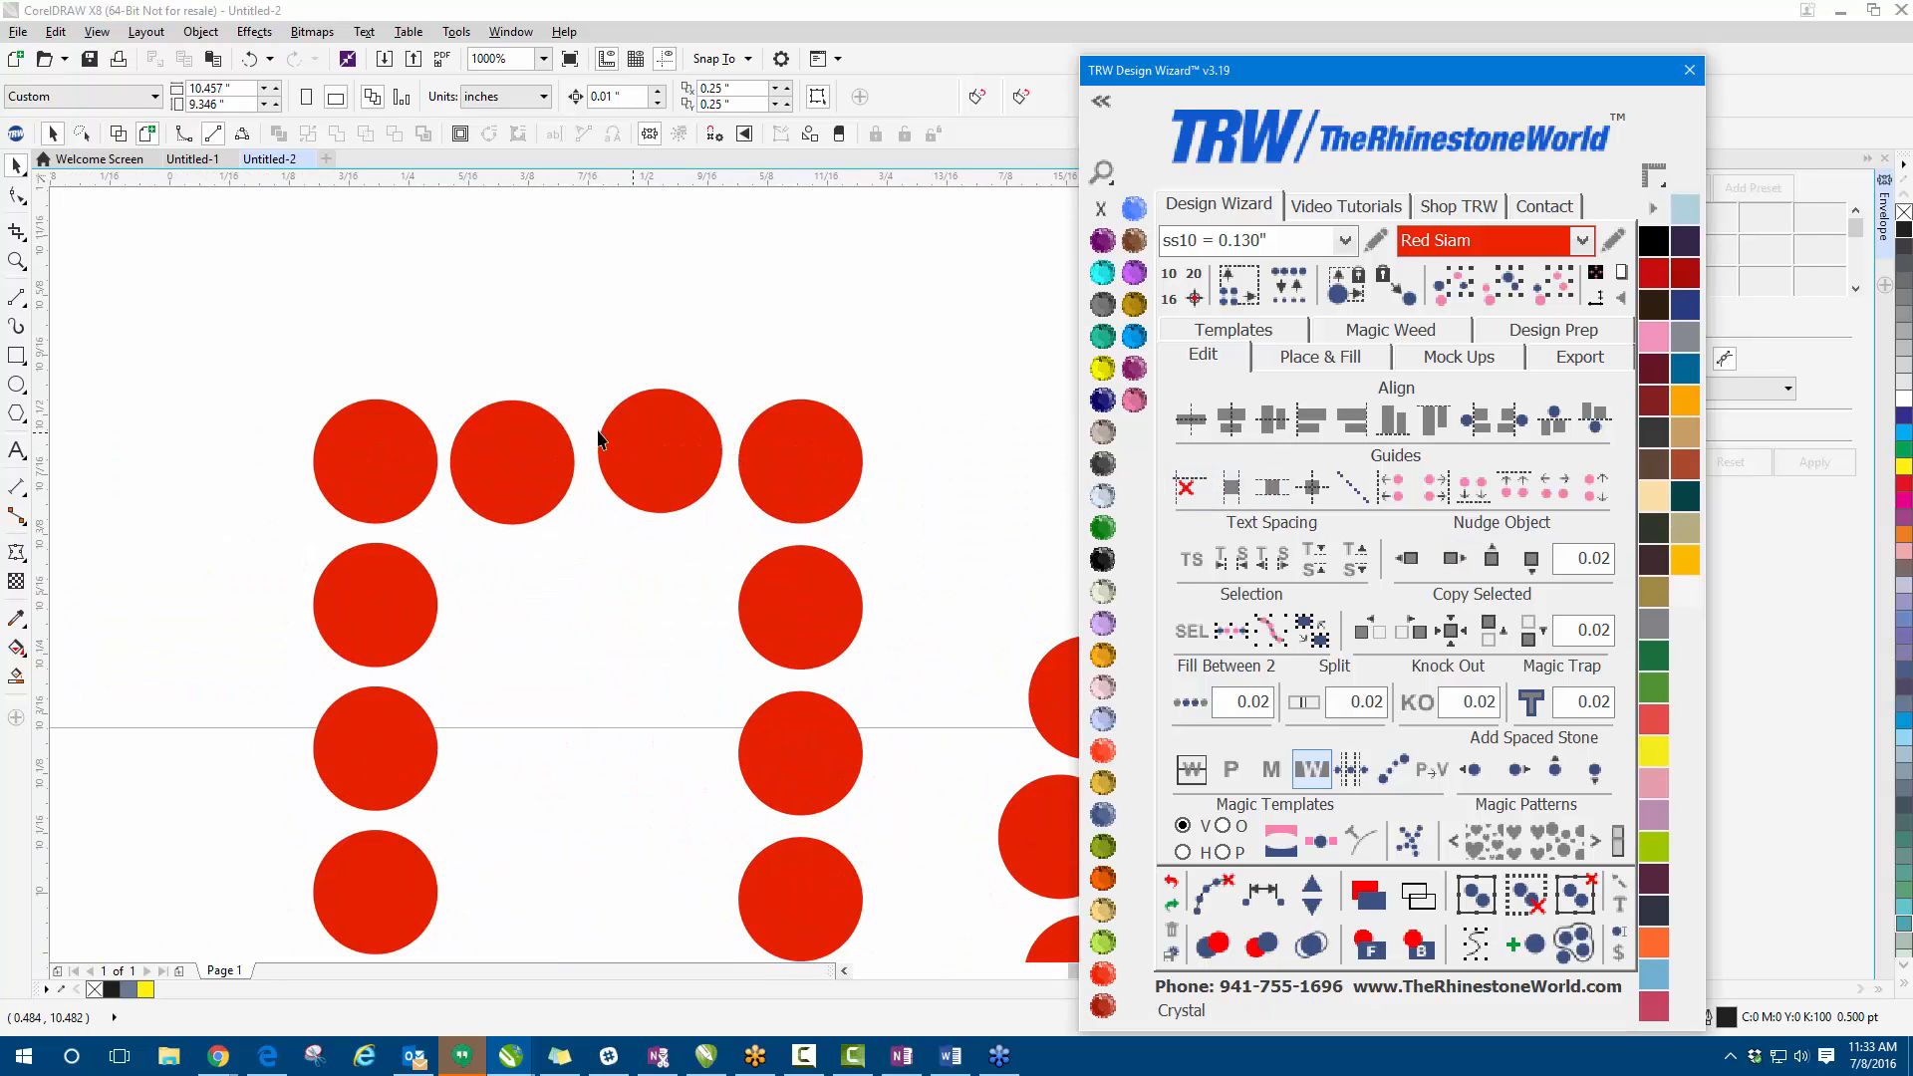
left_click(373, 465)
left_click(512, 474, "shift")
left_click(648, 456, "shift")
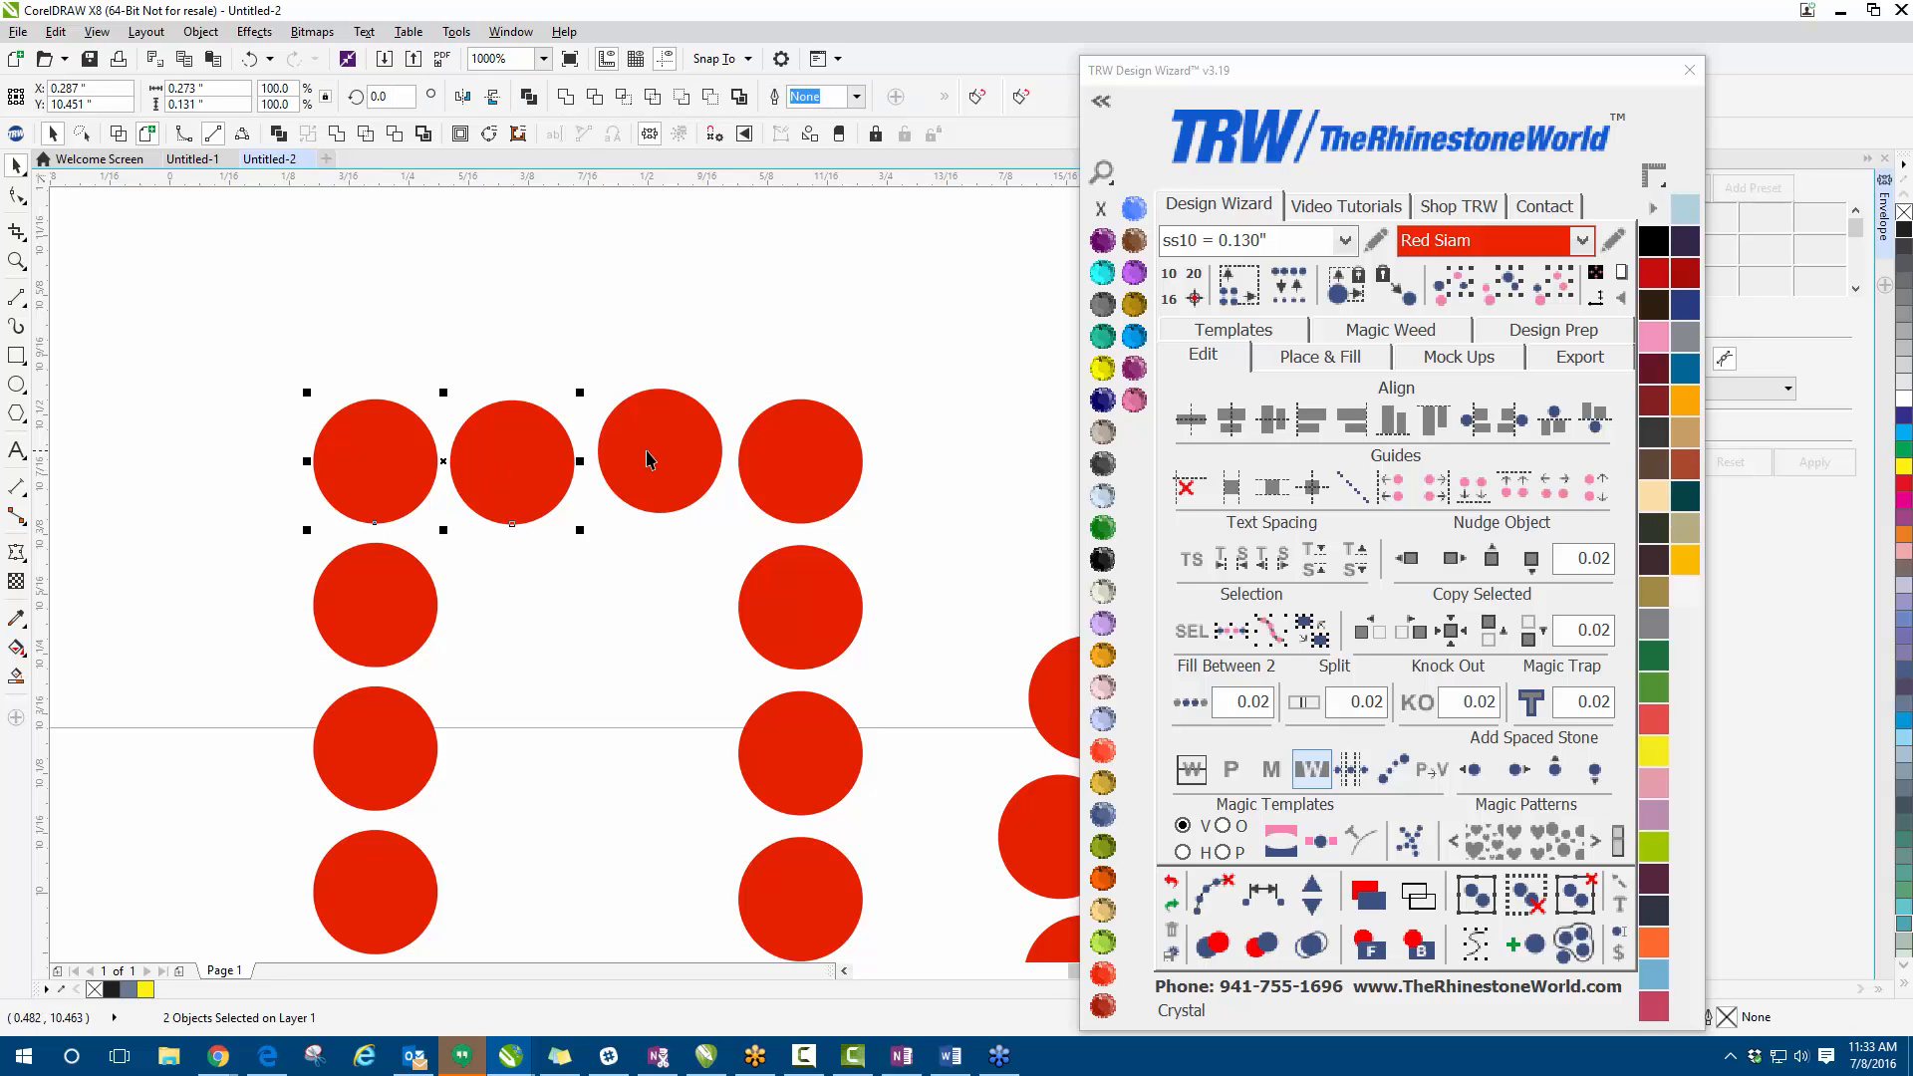
left_click(800, 461, "shift")
left_click(1247, 885)
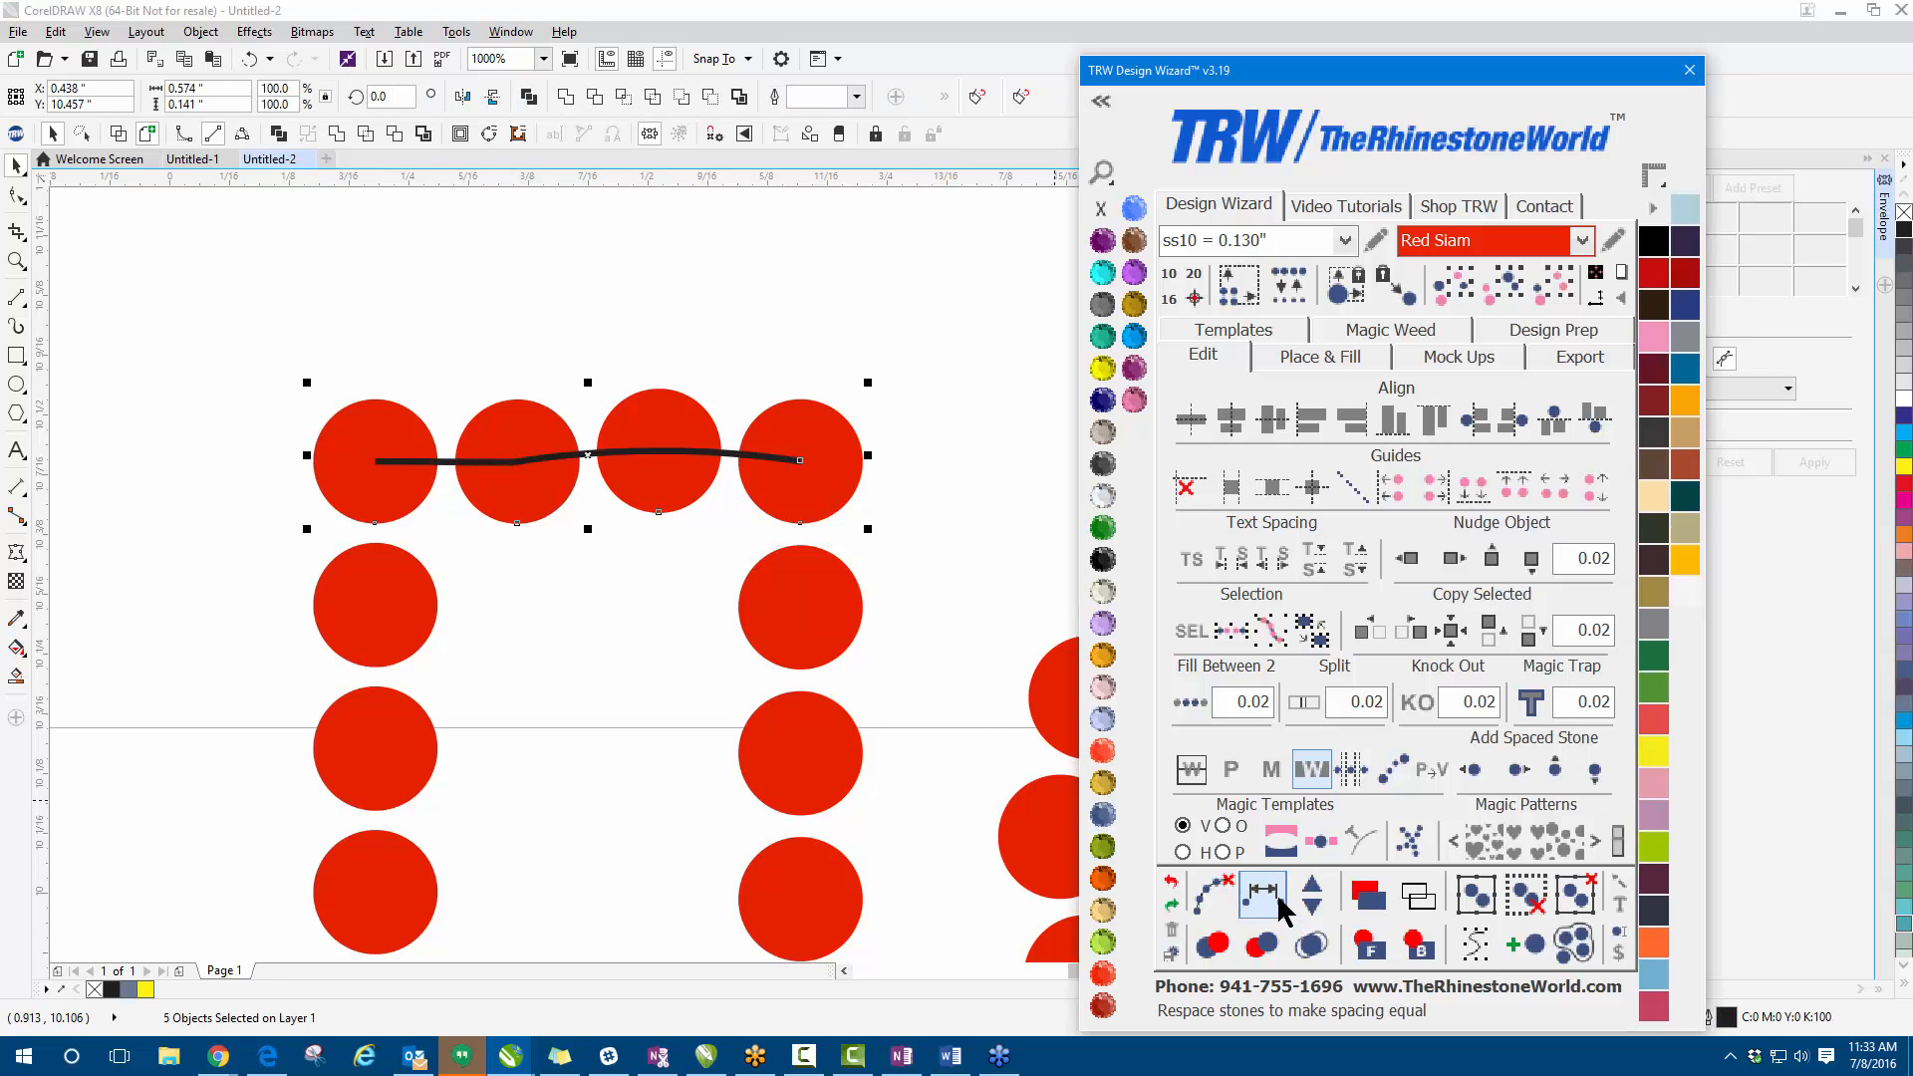
left_click(1170, 881)
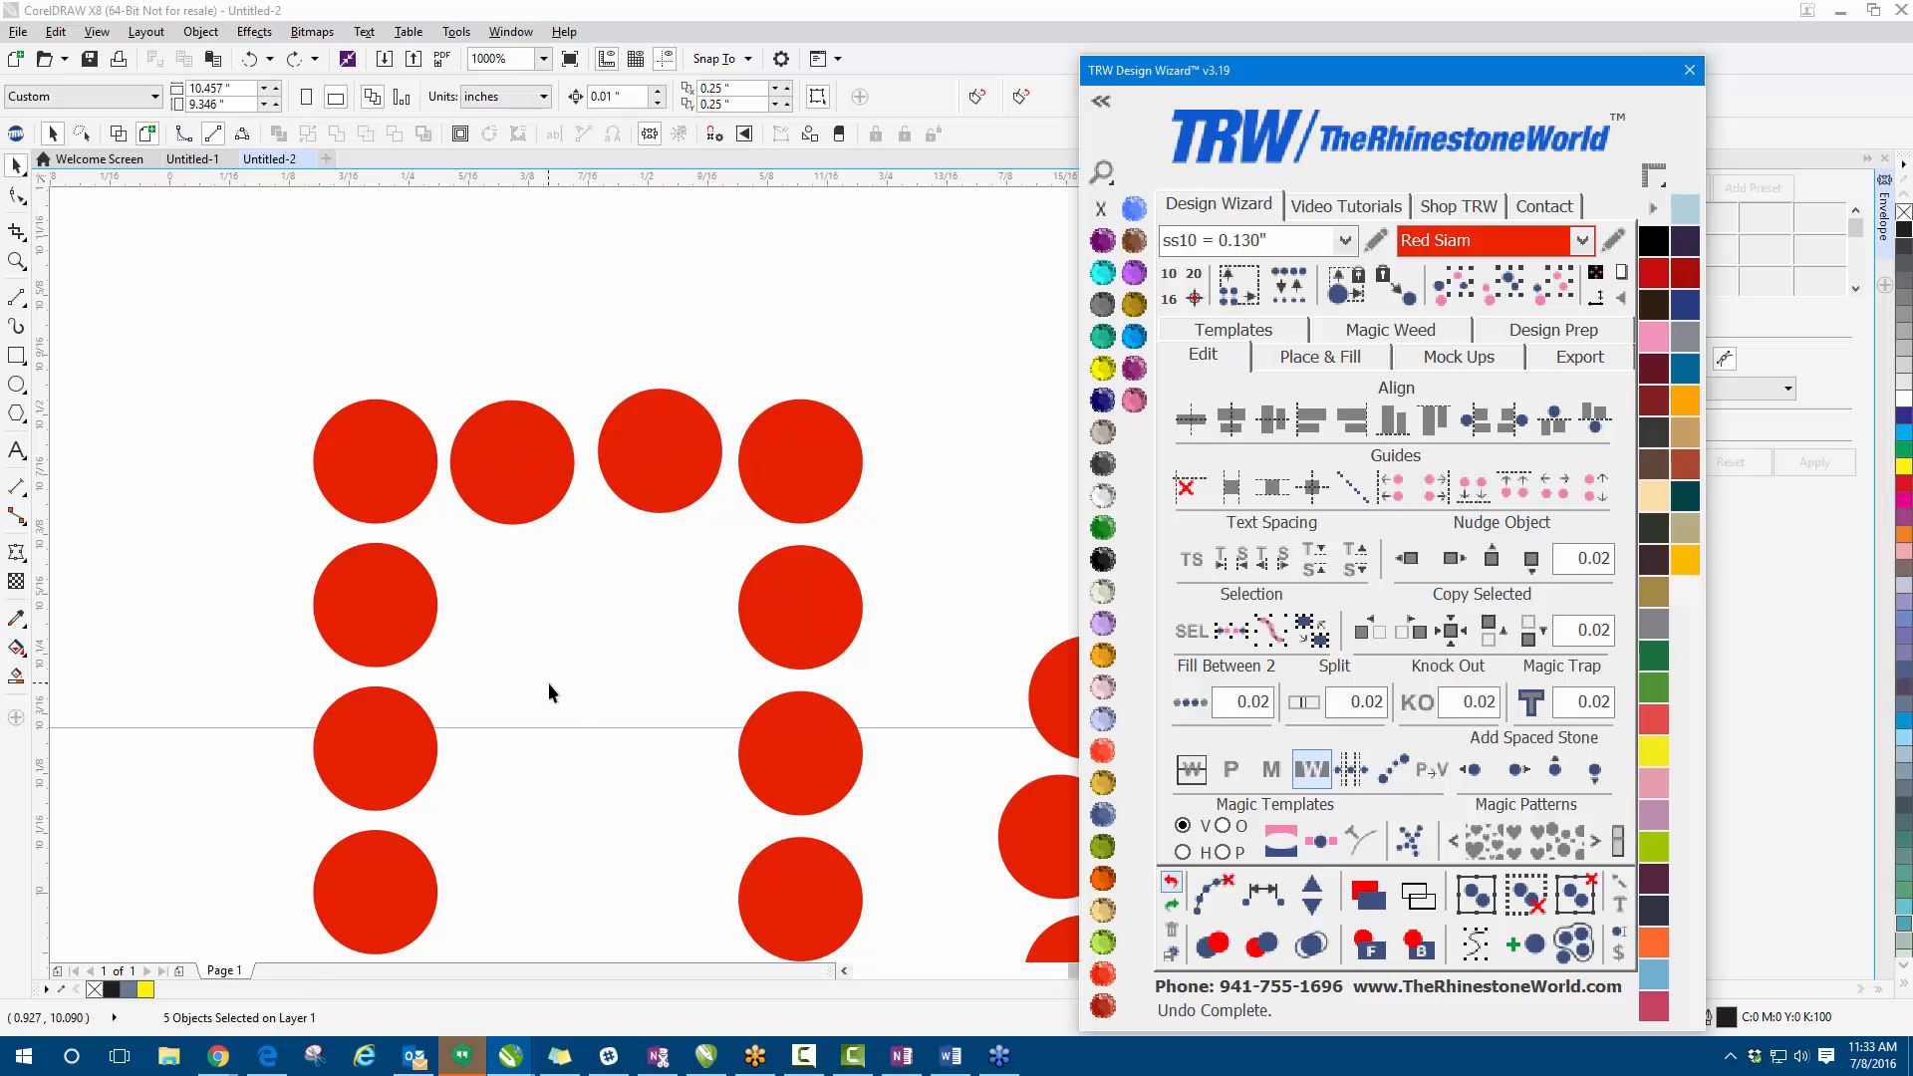
left_click_drag(512, 468, 525, 378)
key("ctrl+z")
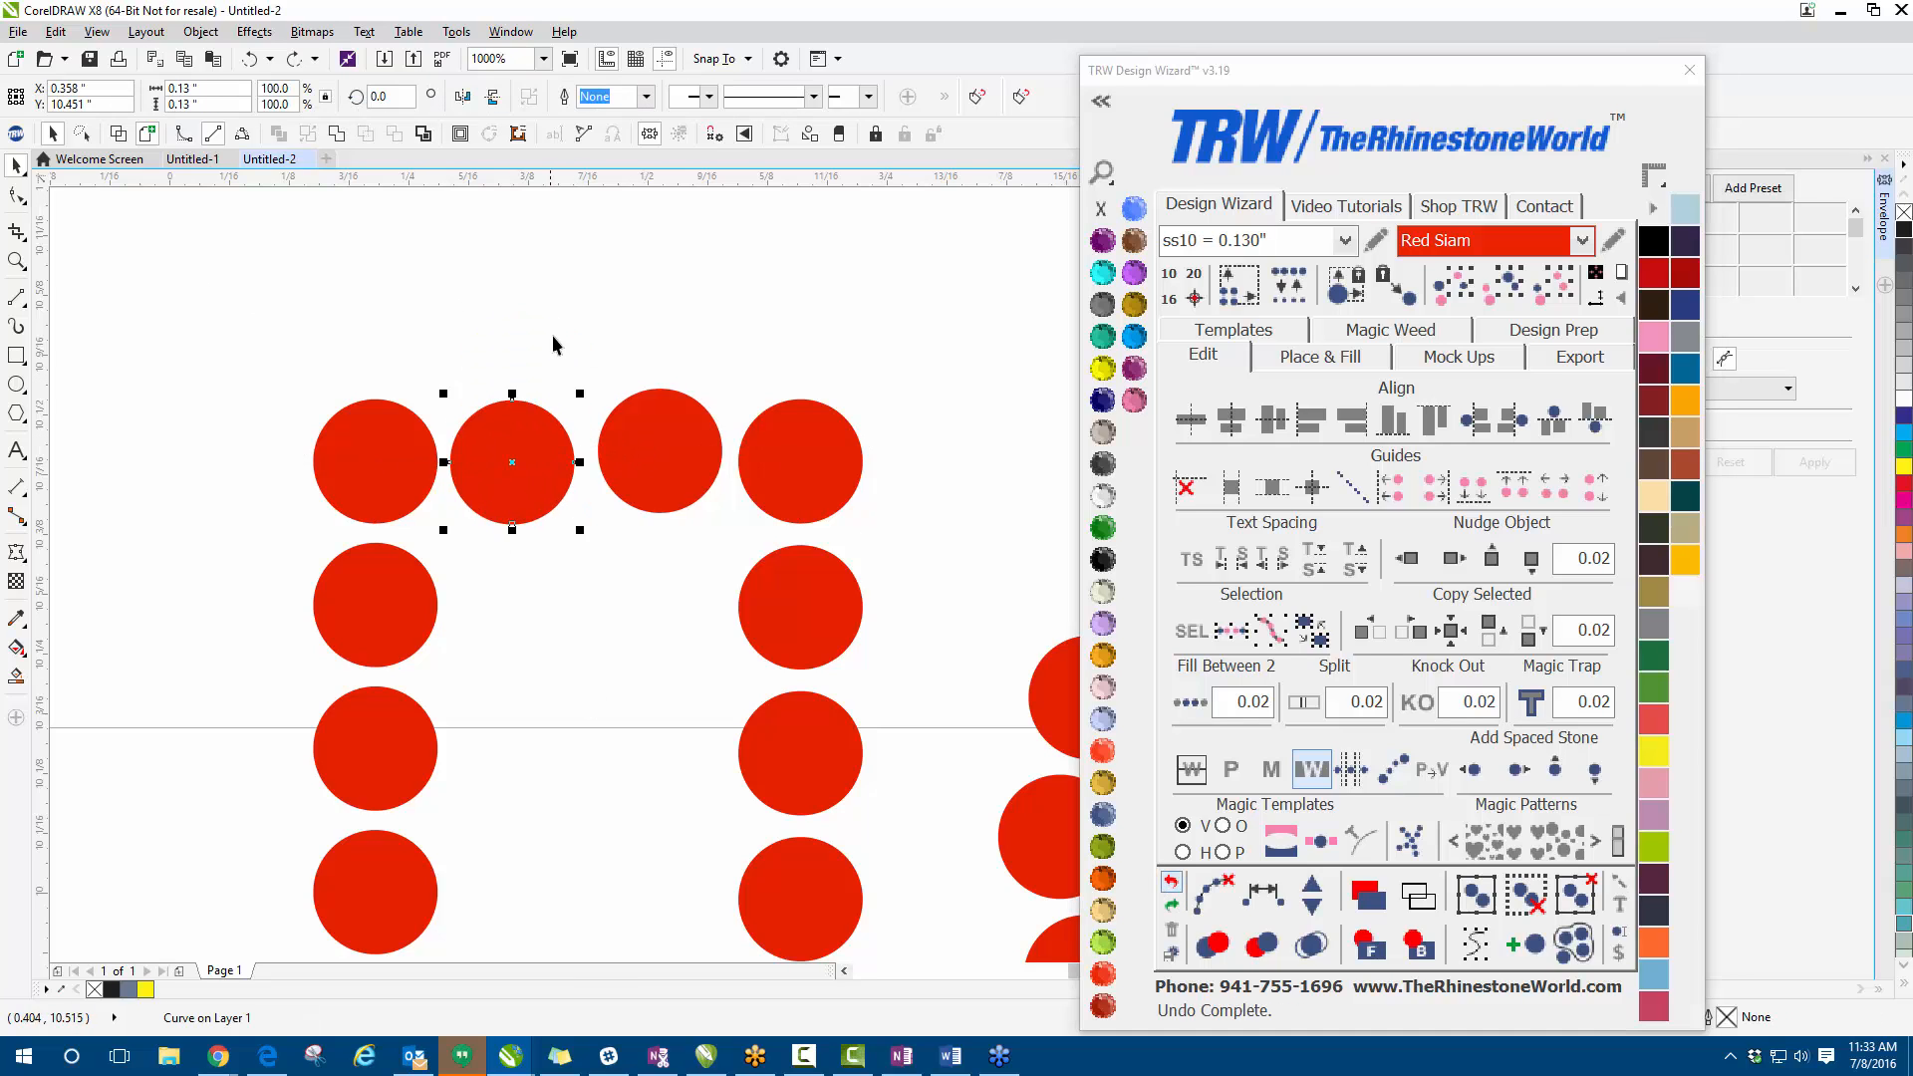
left_click(438, 316)
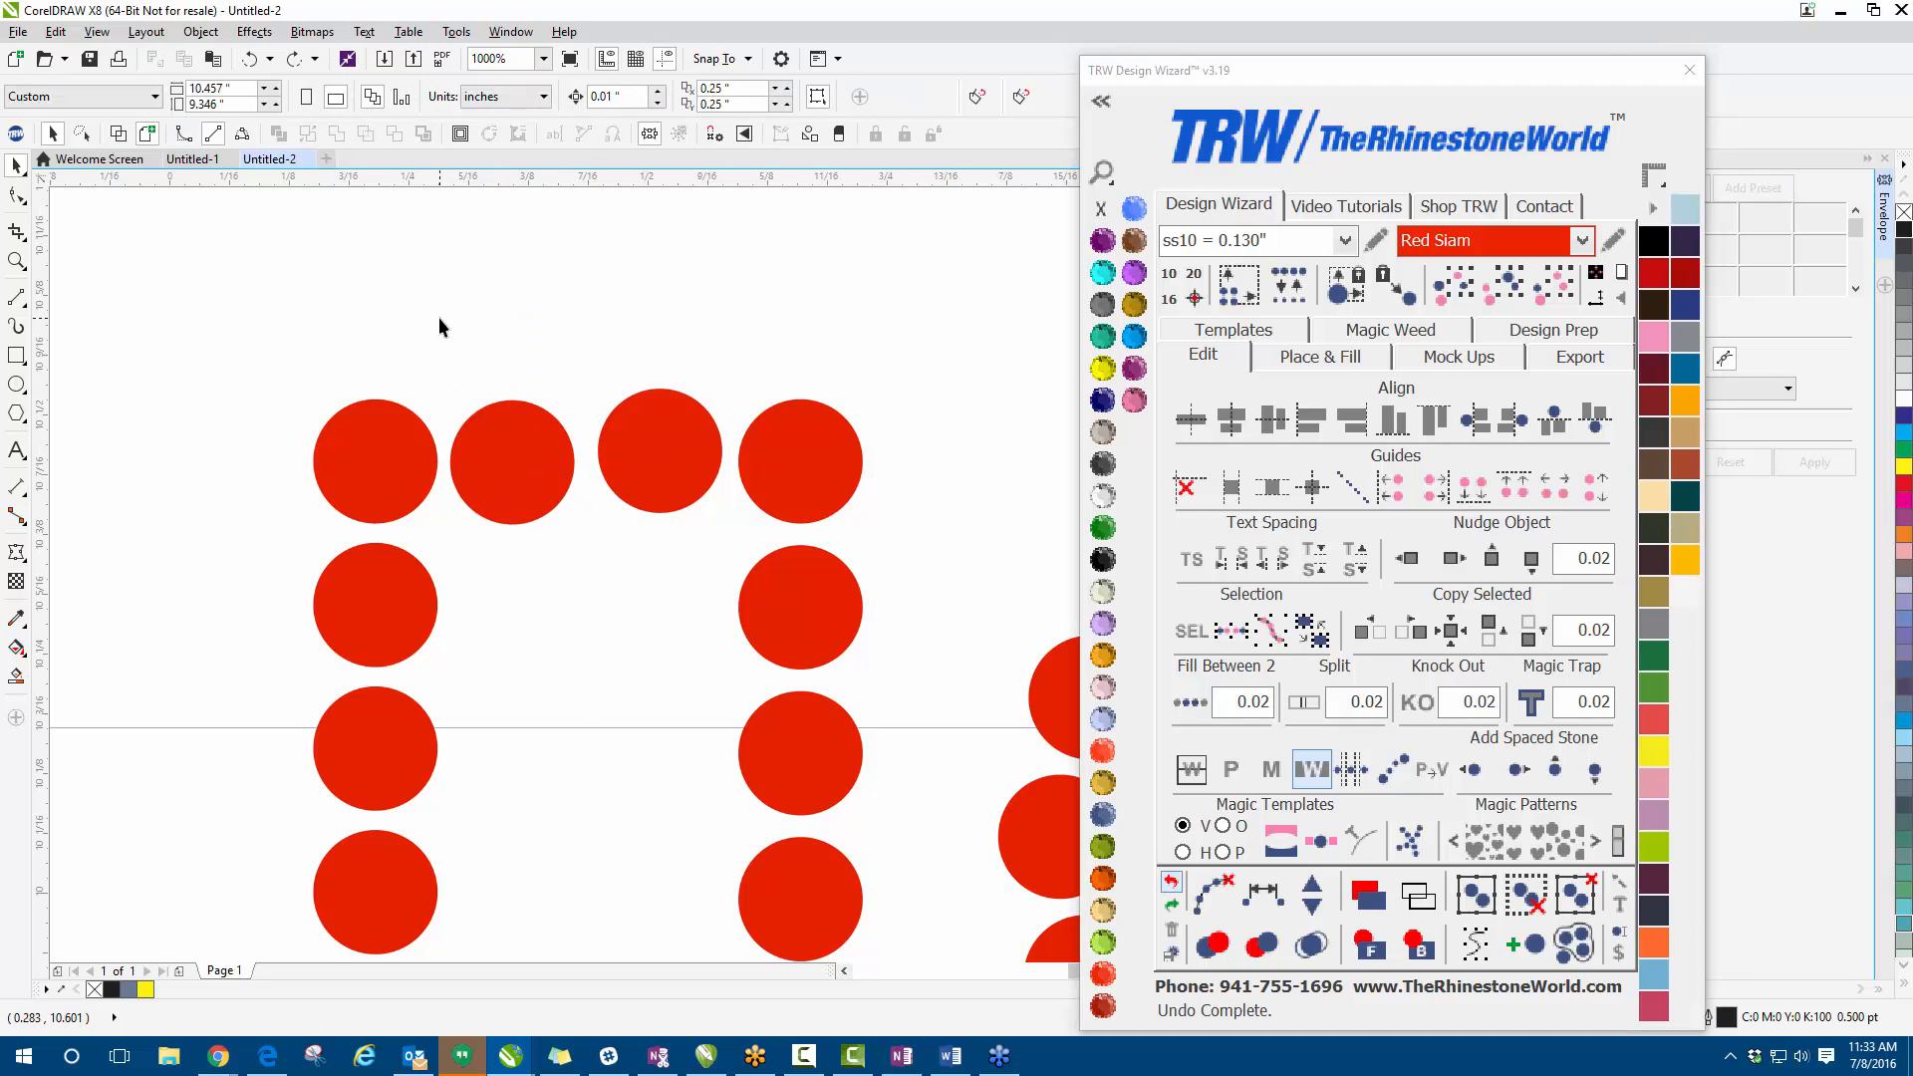
- Draw a horizontal 2-point line about 0.445 inches long through the four stones across the top of the U's right stem
left_click(24, 304)
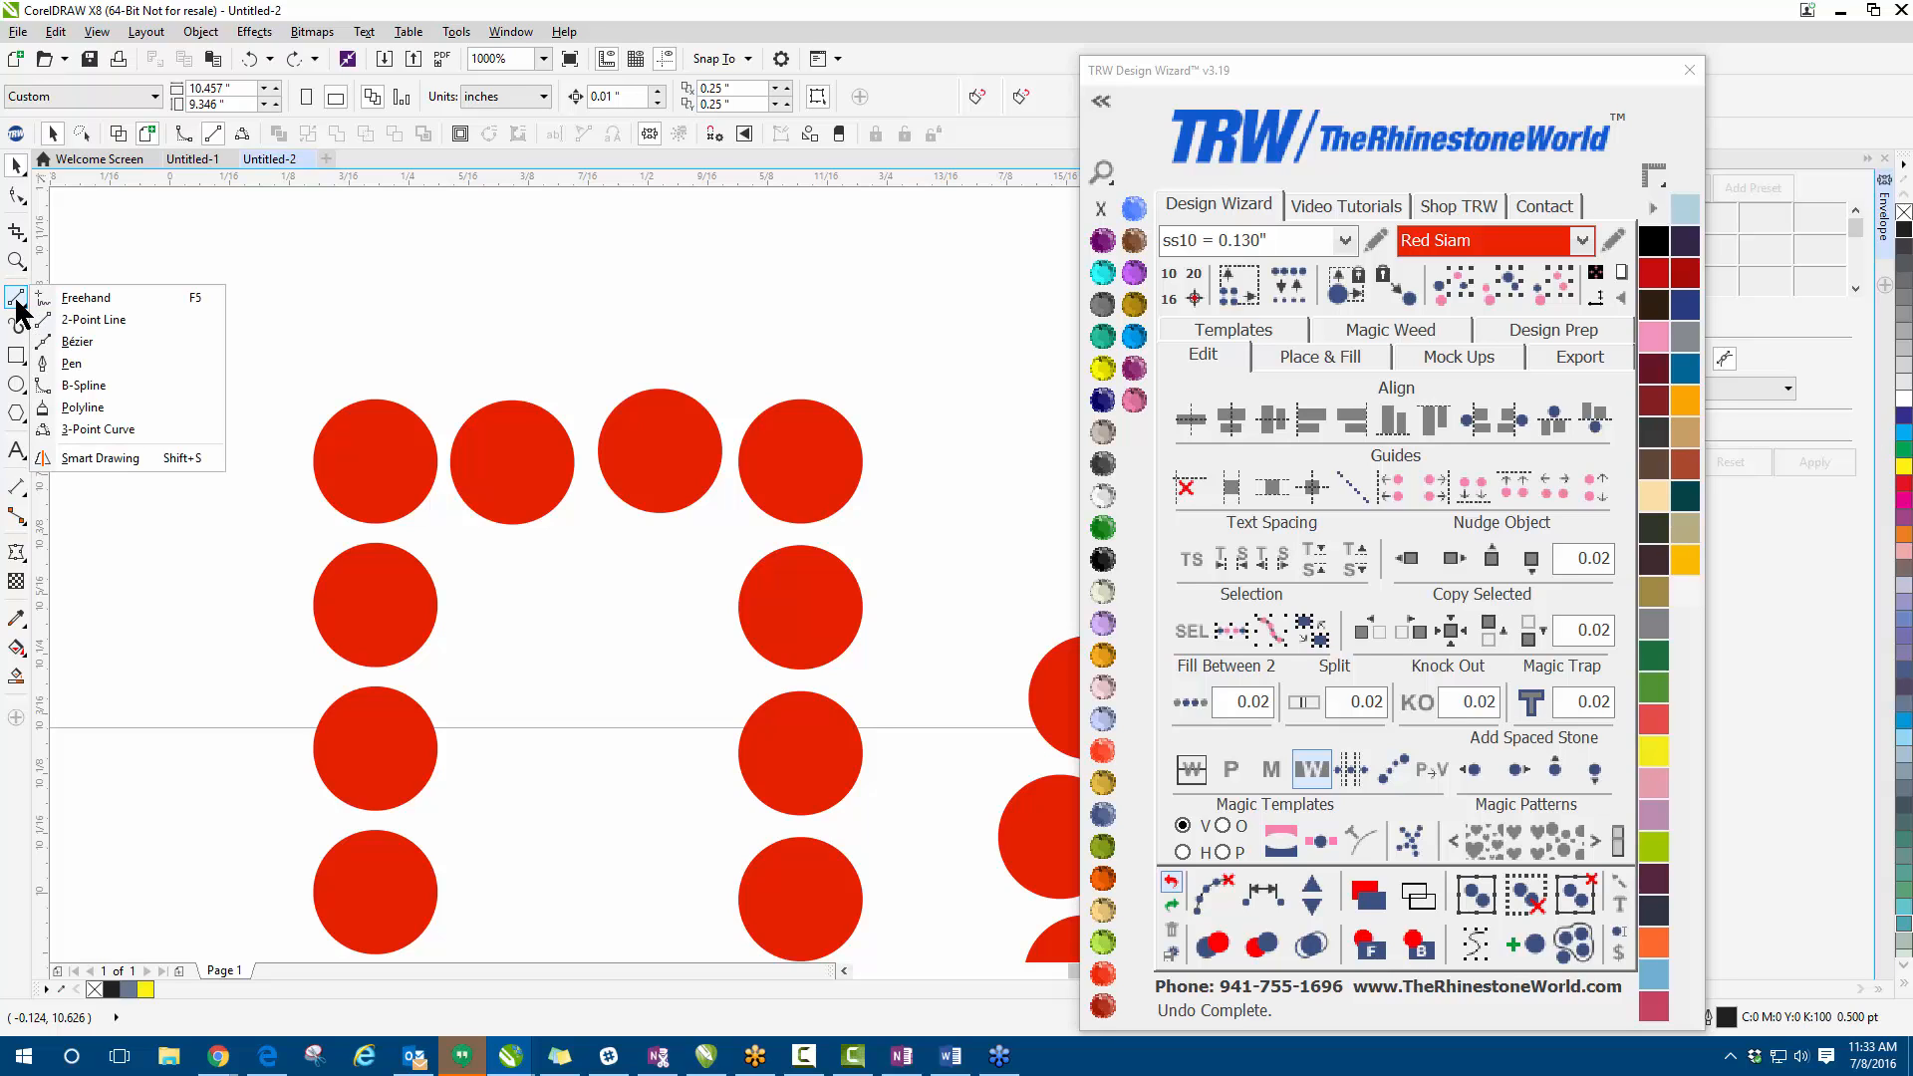
left_click(17, 300)
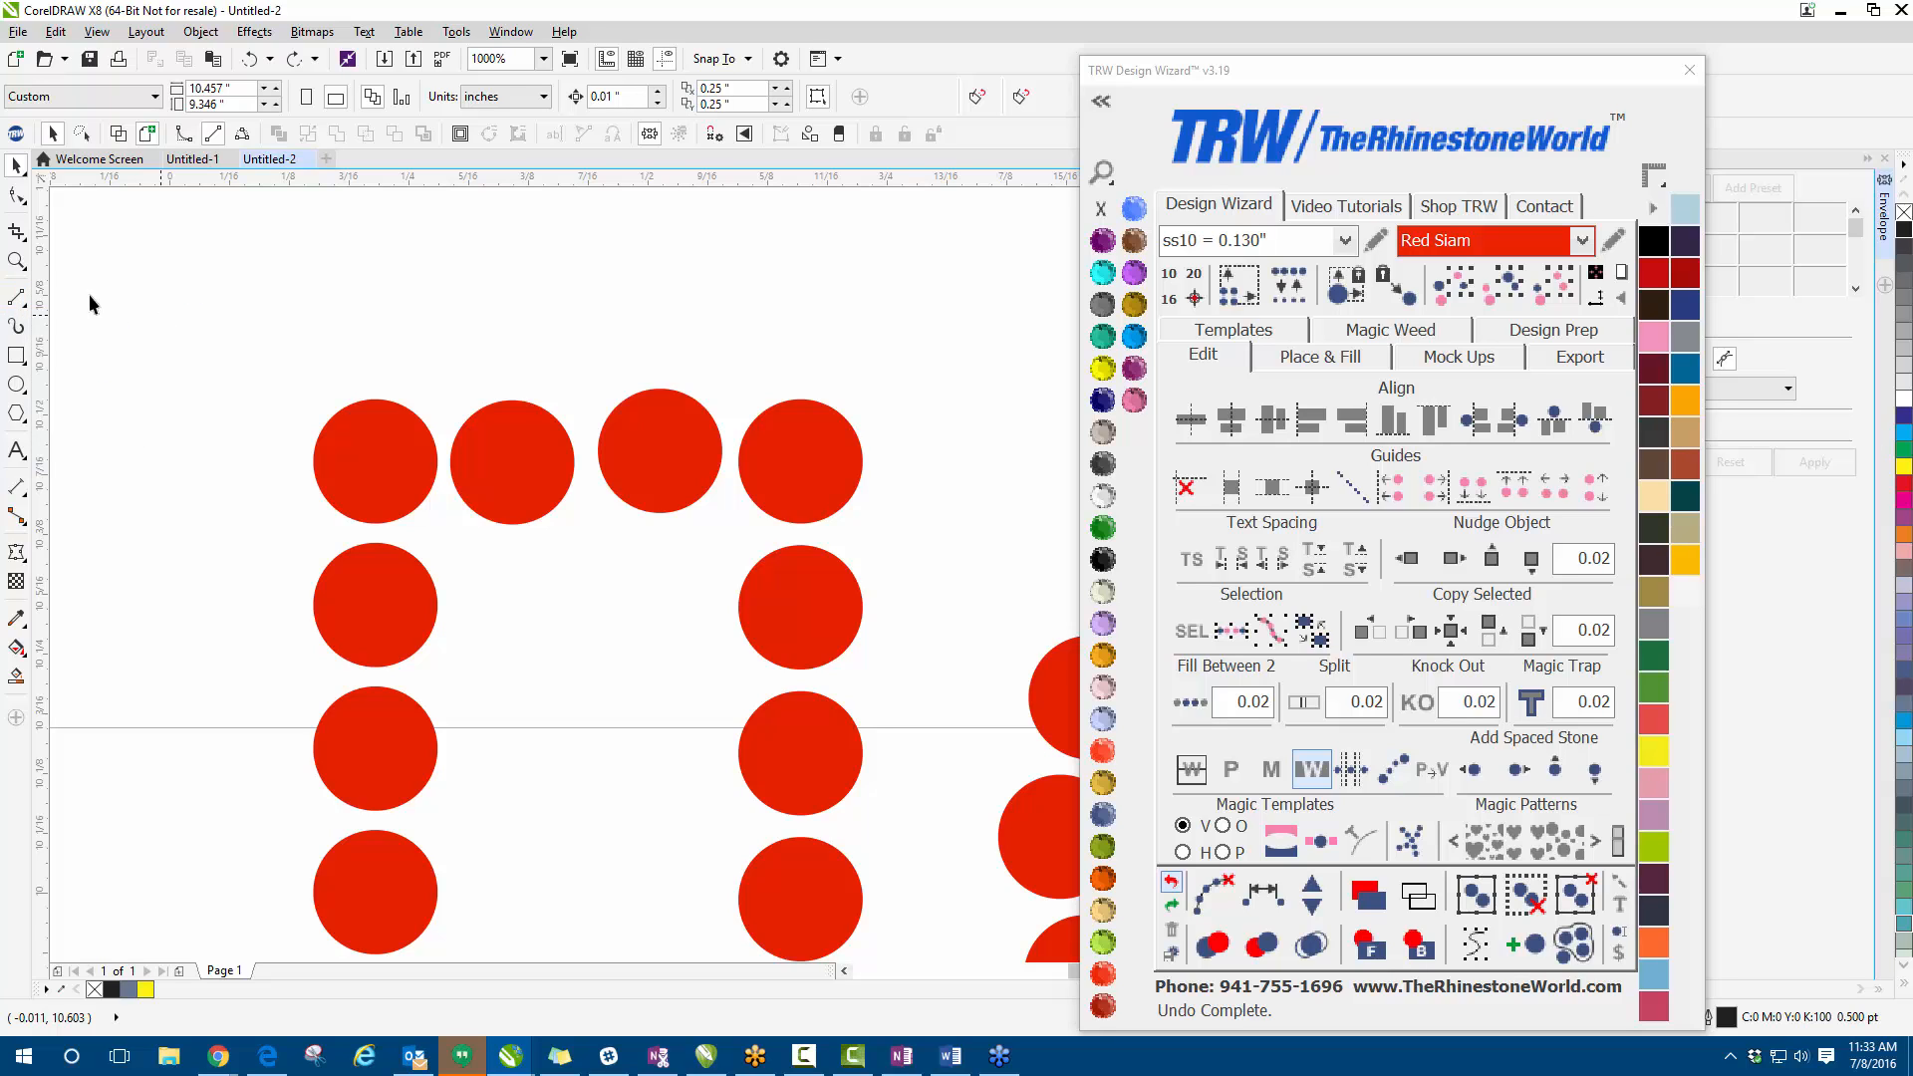
left_click(17, 301)
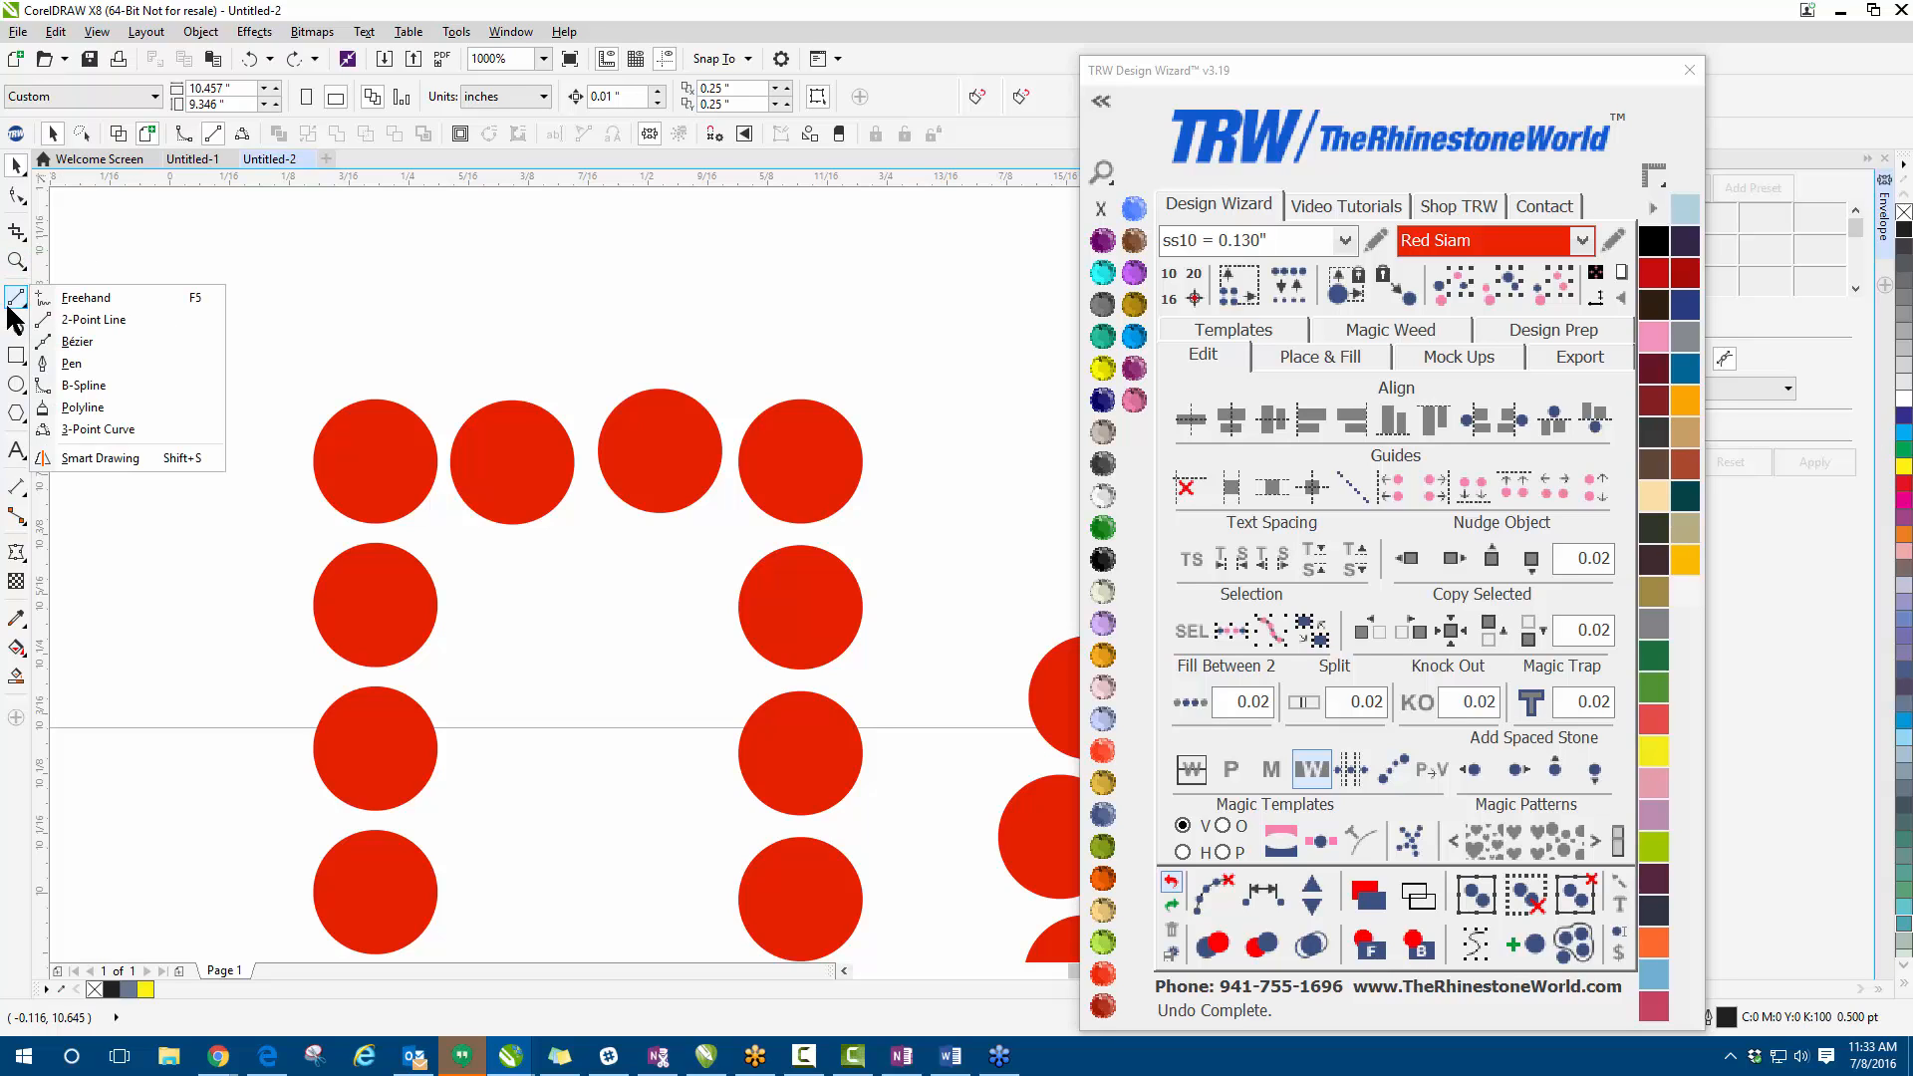
left_click(73, 320)
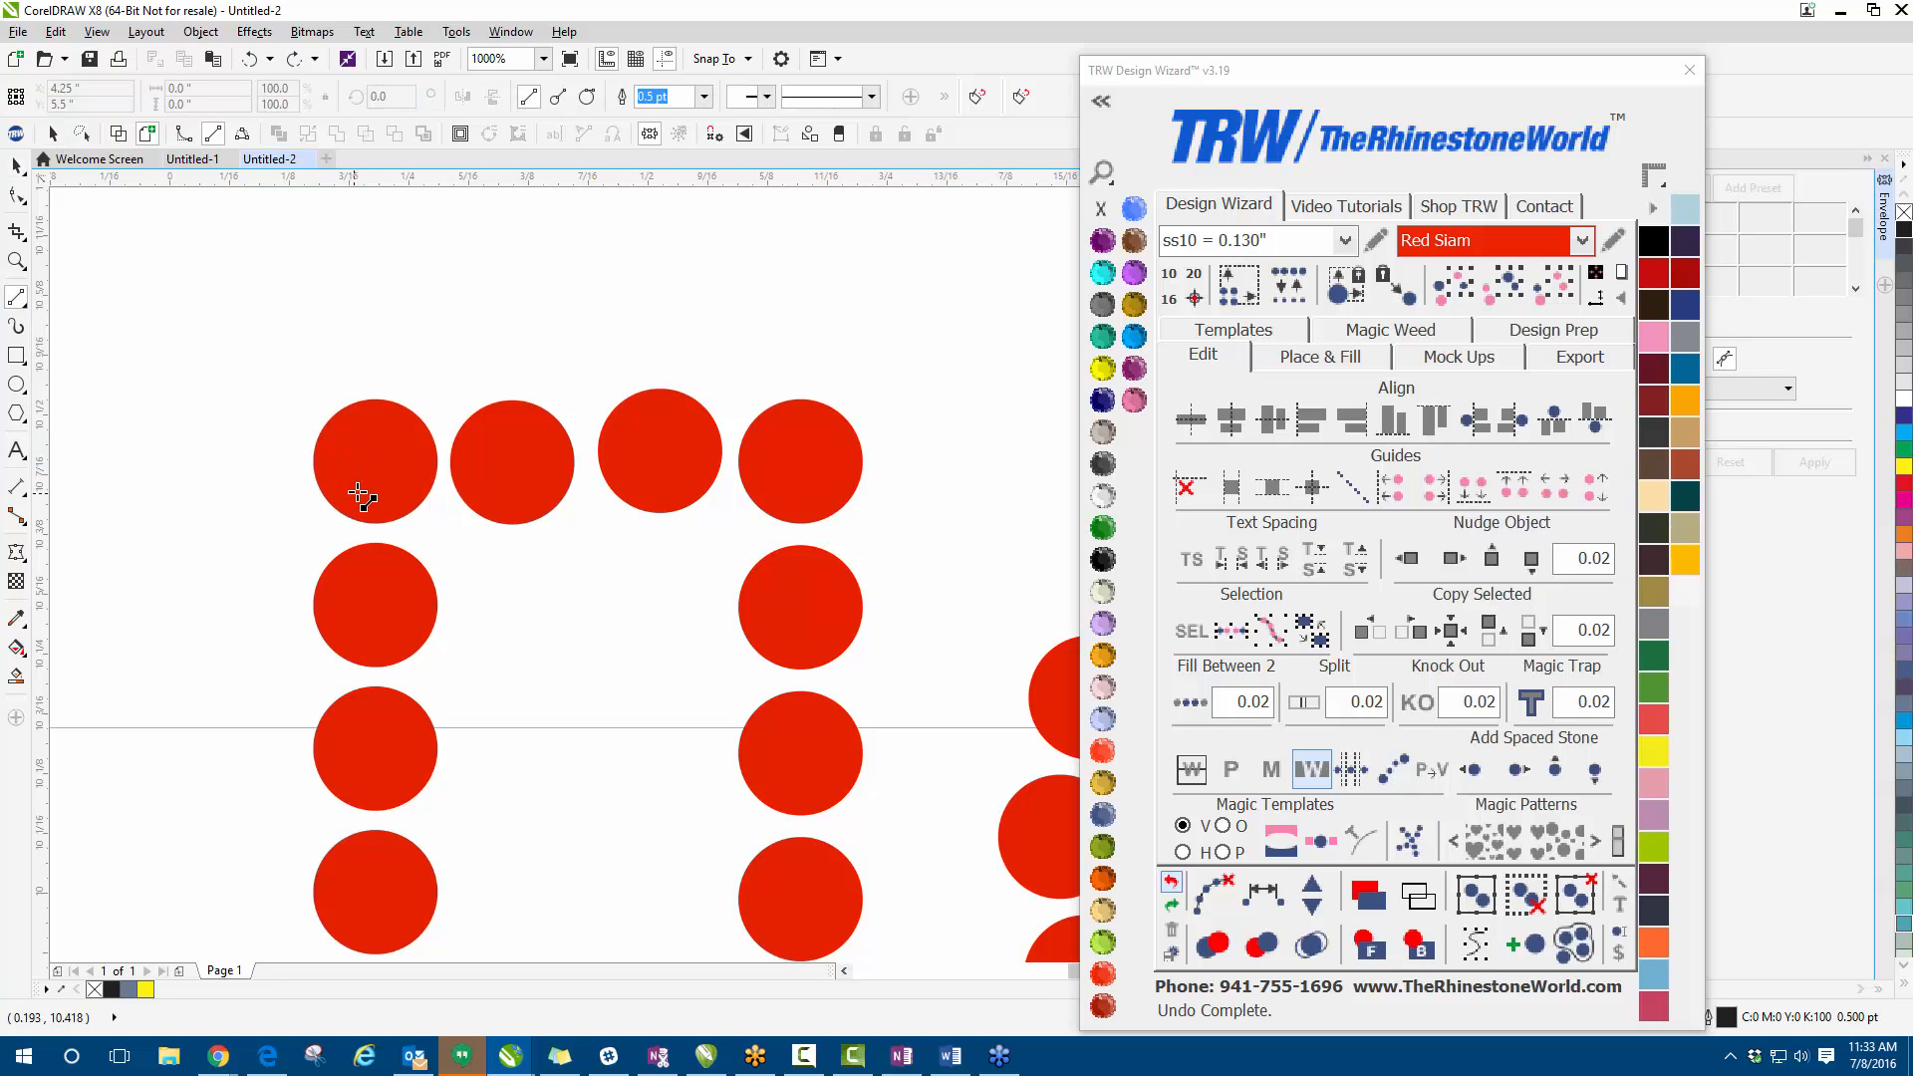
left_click_drag(360, 495, 495, 583)
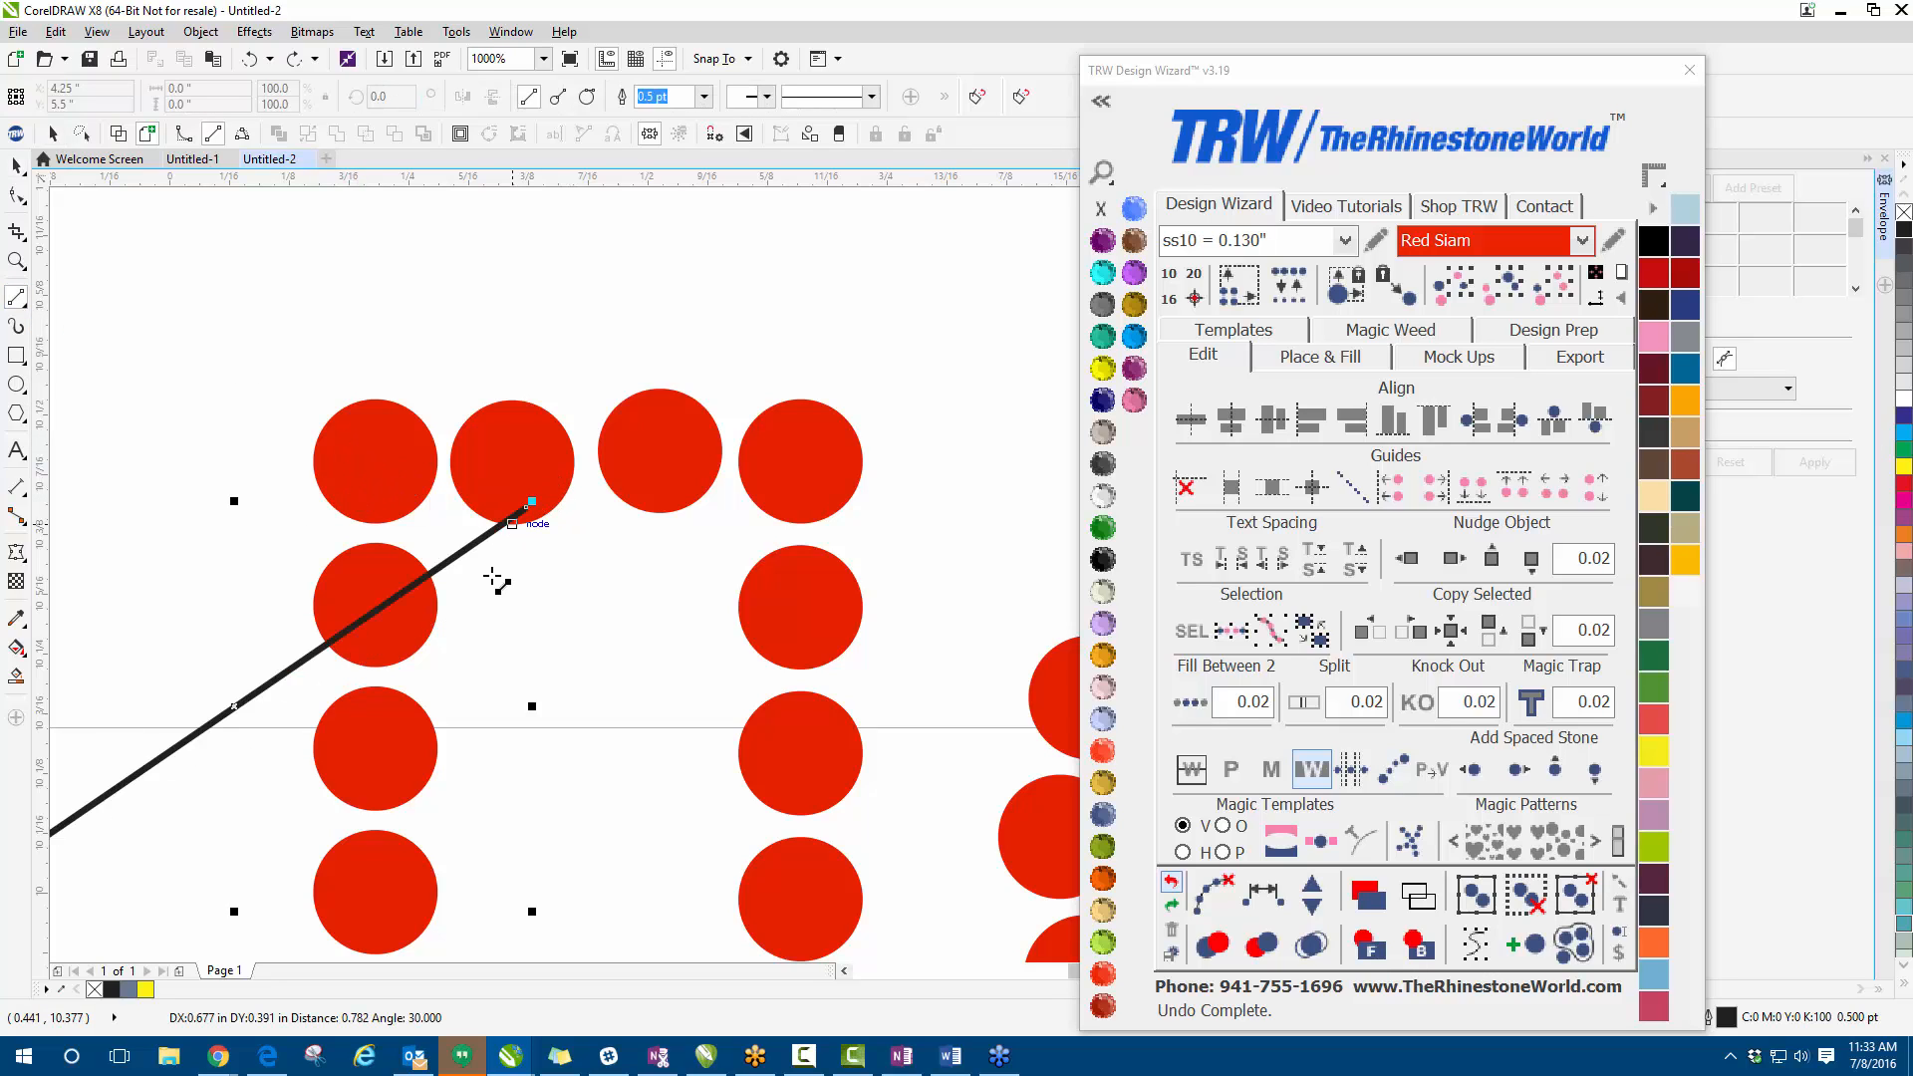
key("Delete")
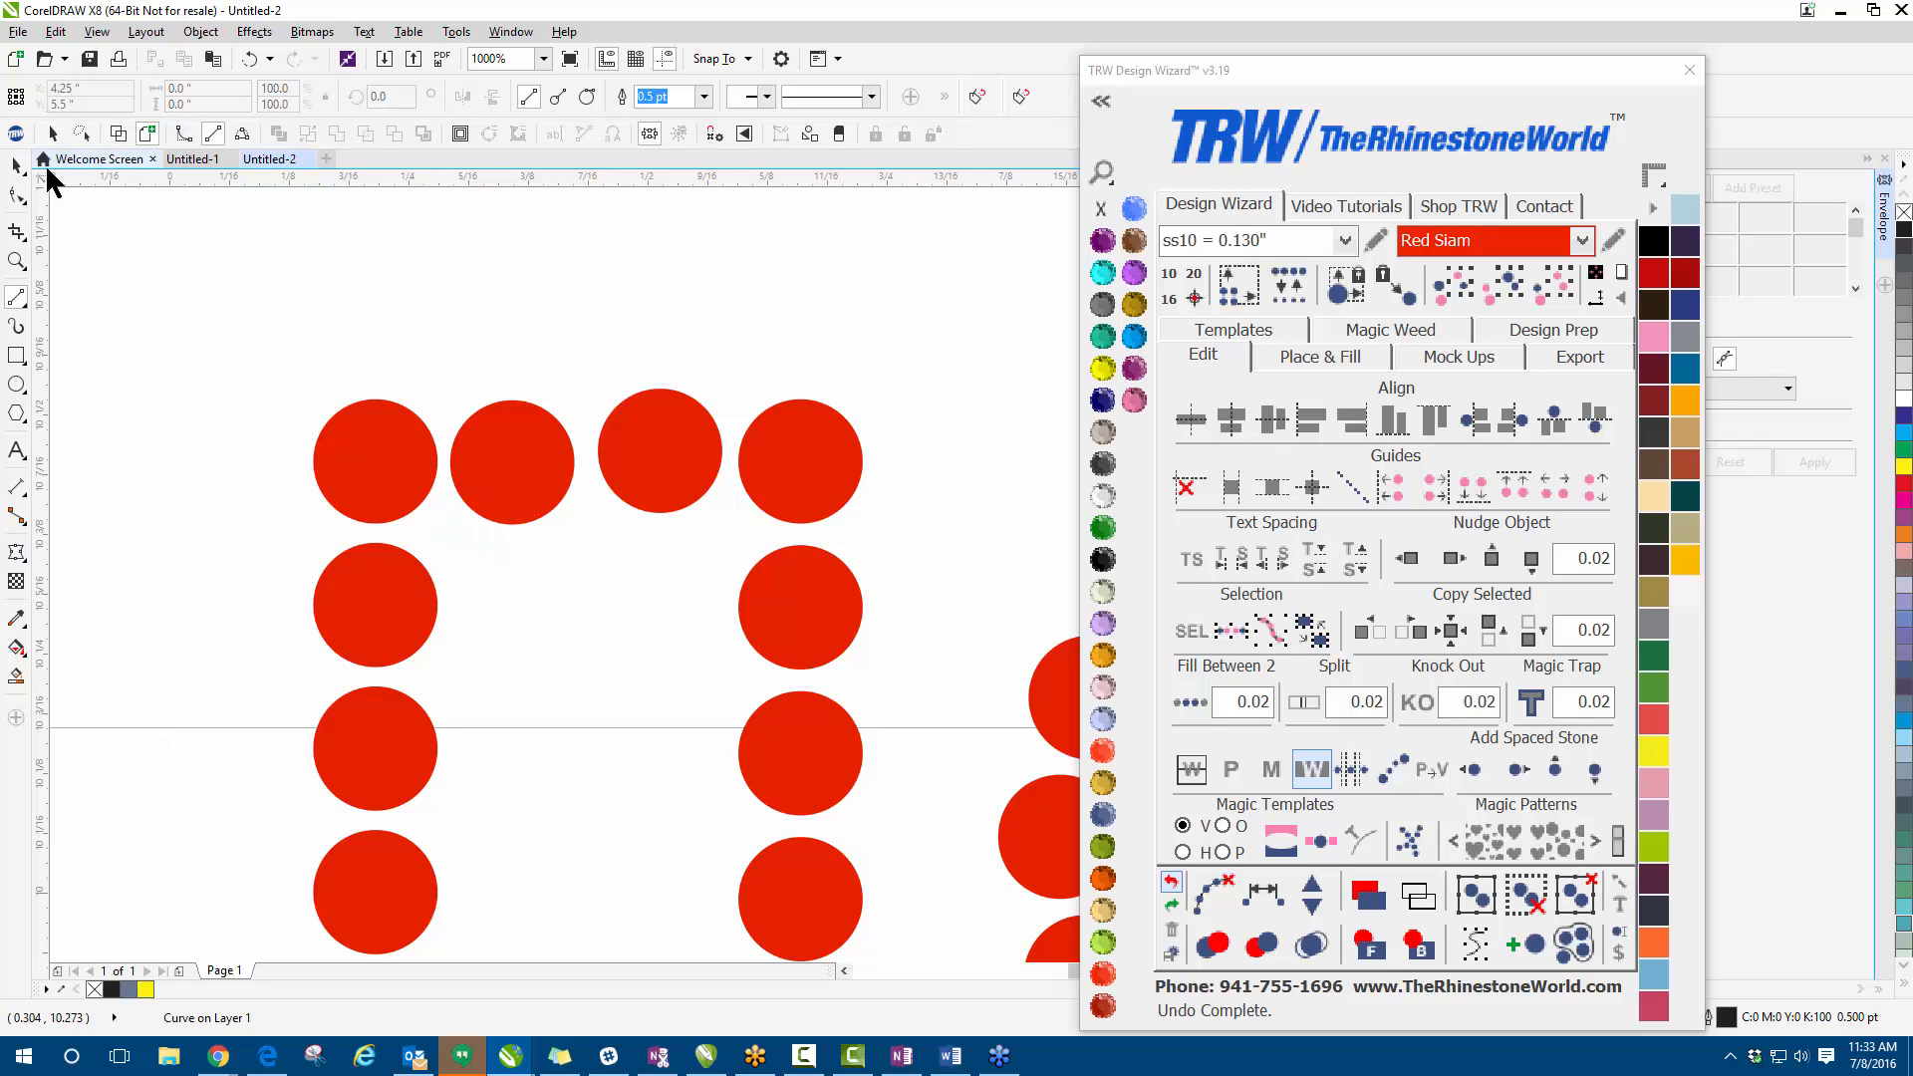
left_click_drag(373, 486, 803, 489)
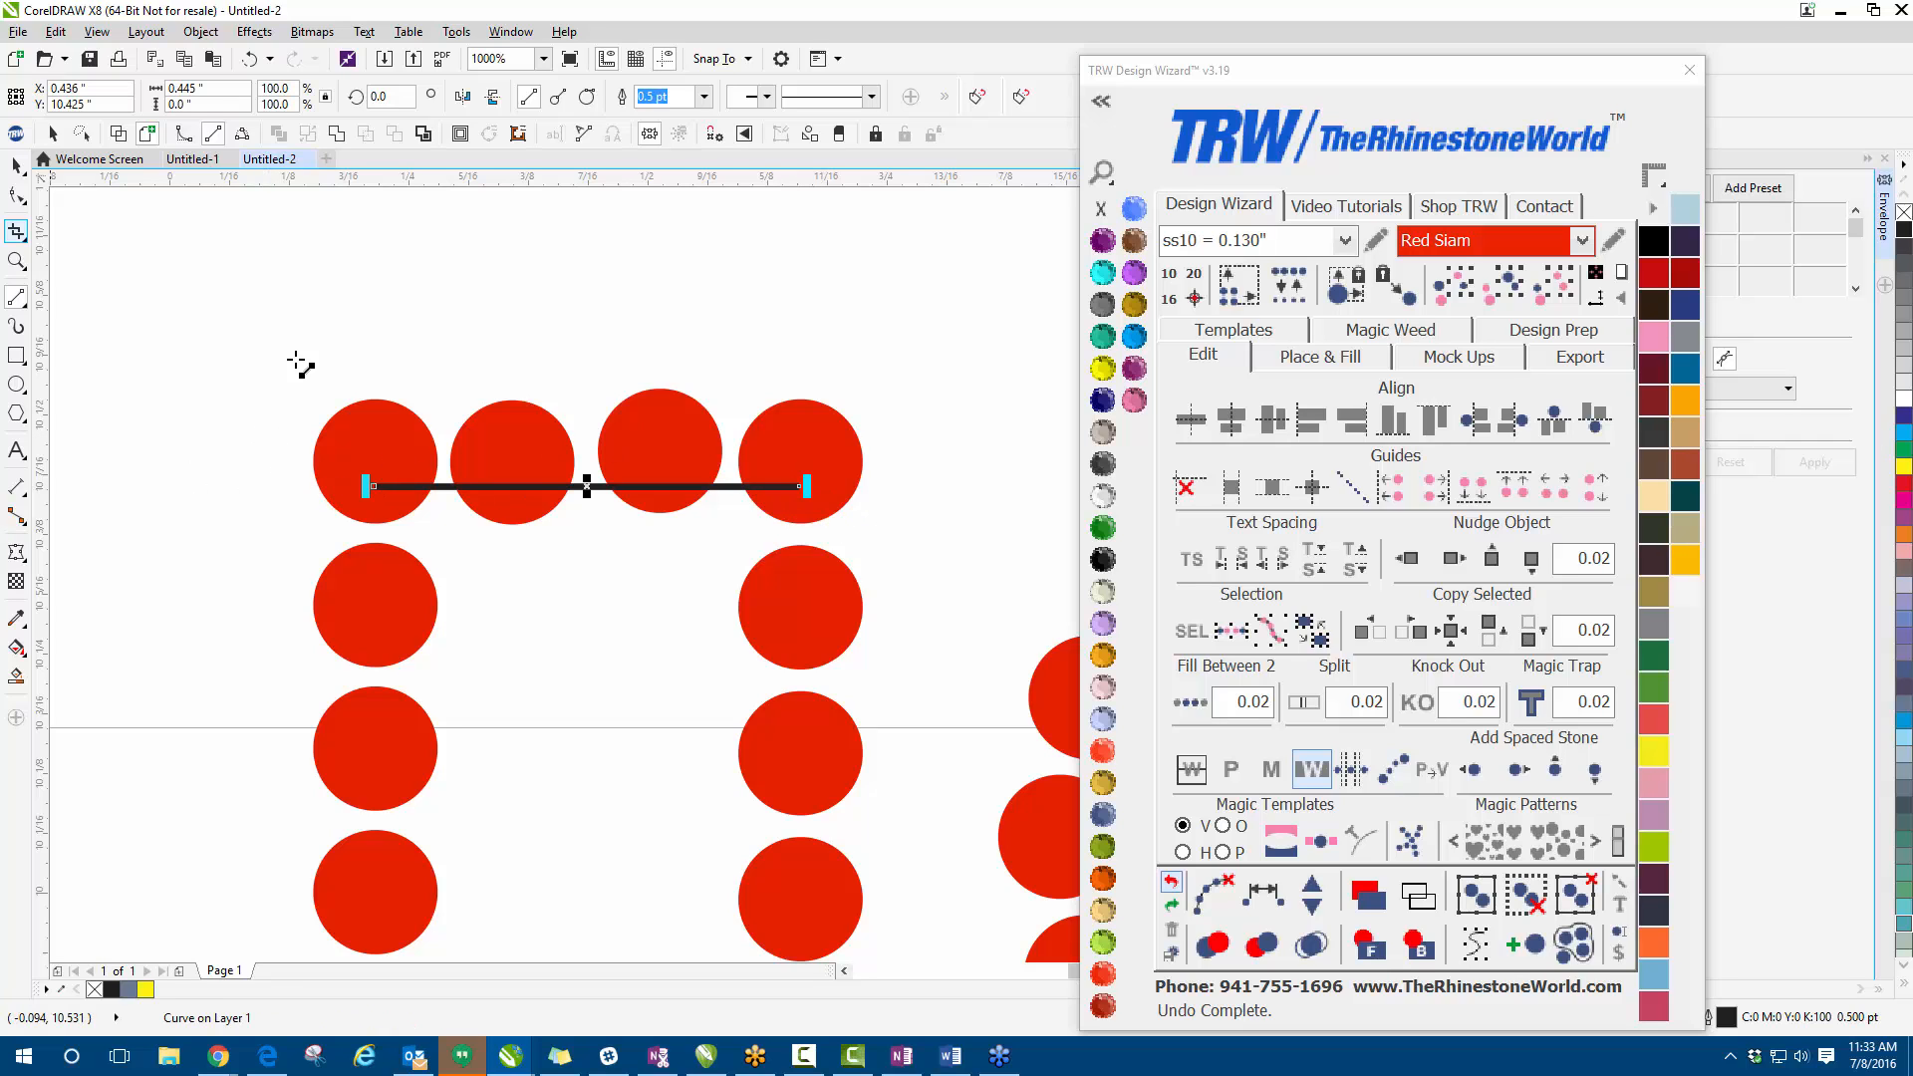
- Distribute the four stones evenly along the line, nudging the row up from the stones below and clearing the path
left_click(1262, 896)
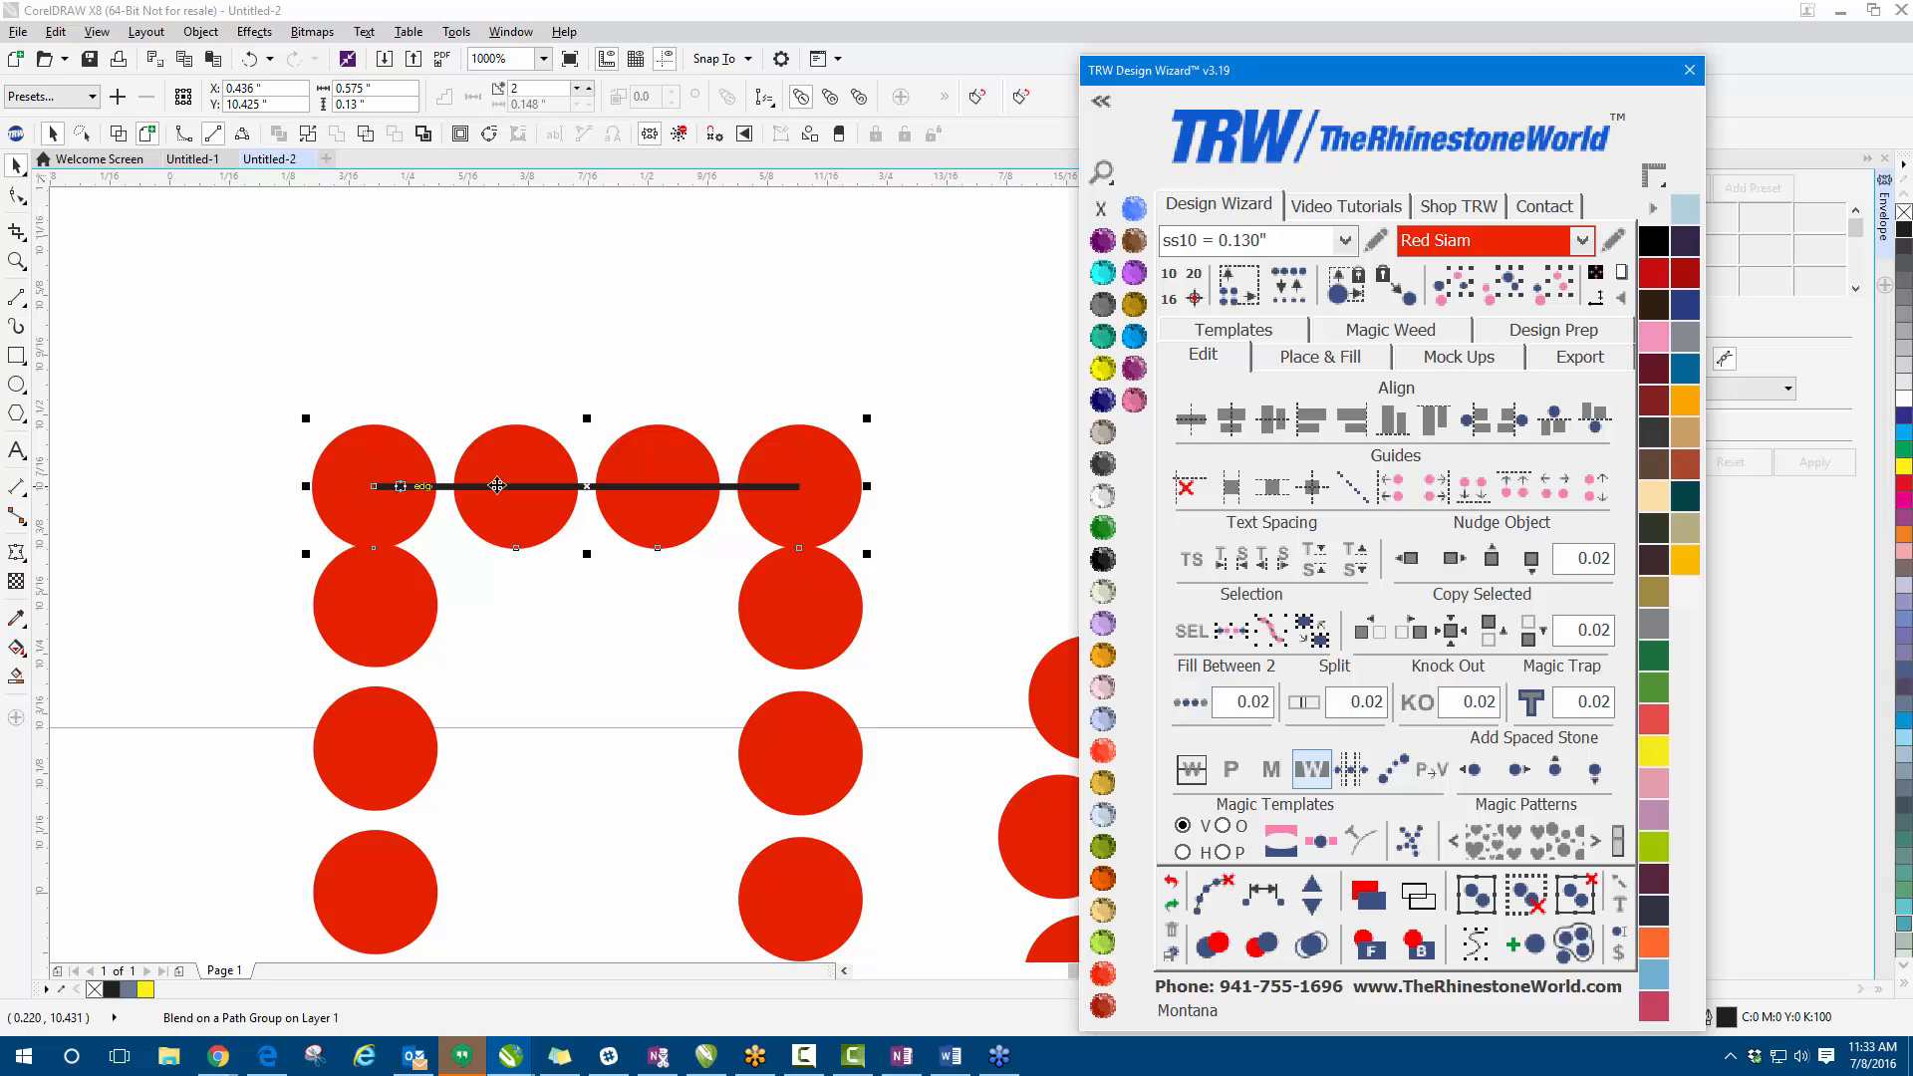
left_click_drag(624, 490, 622, 489)
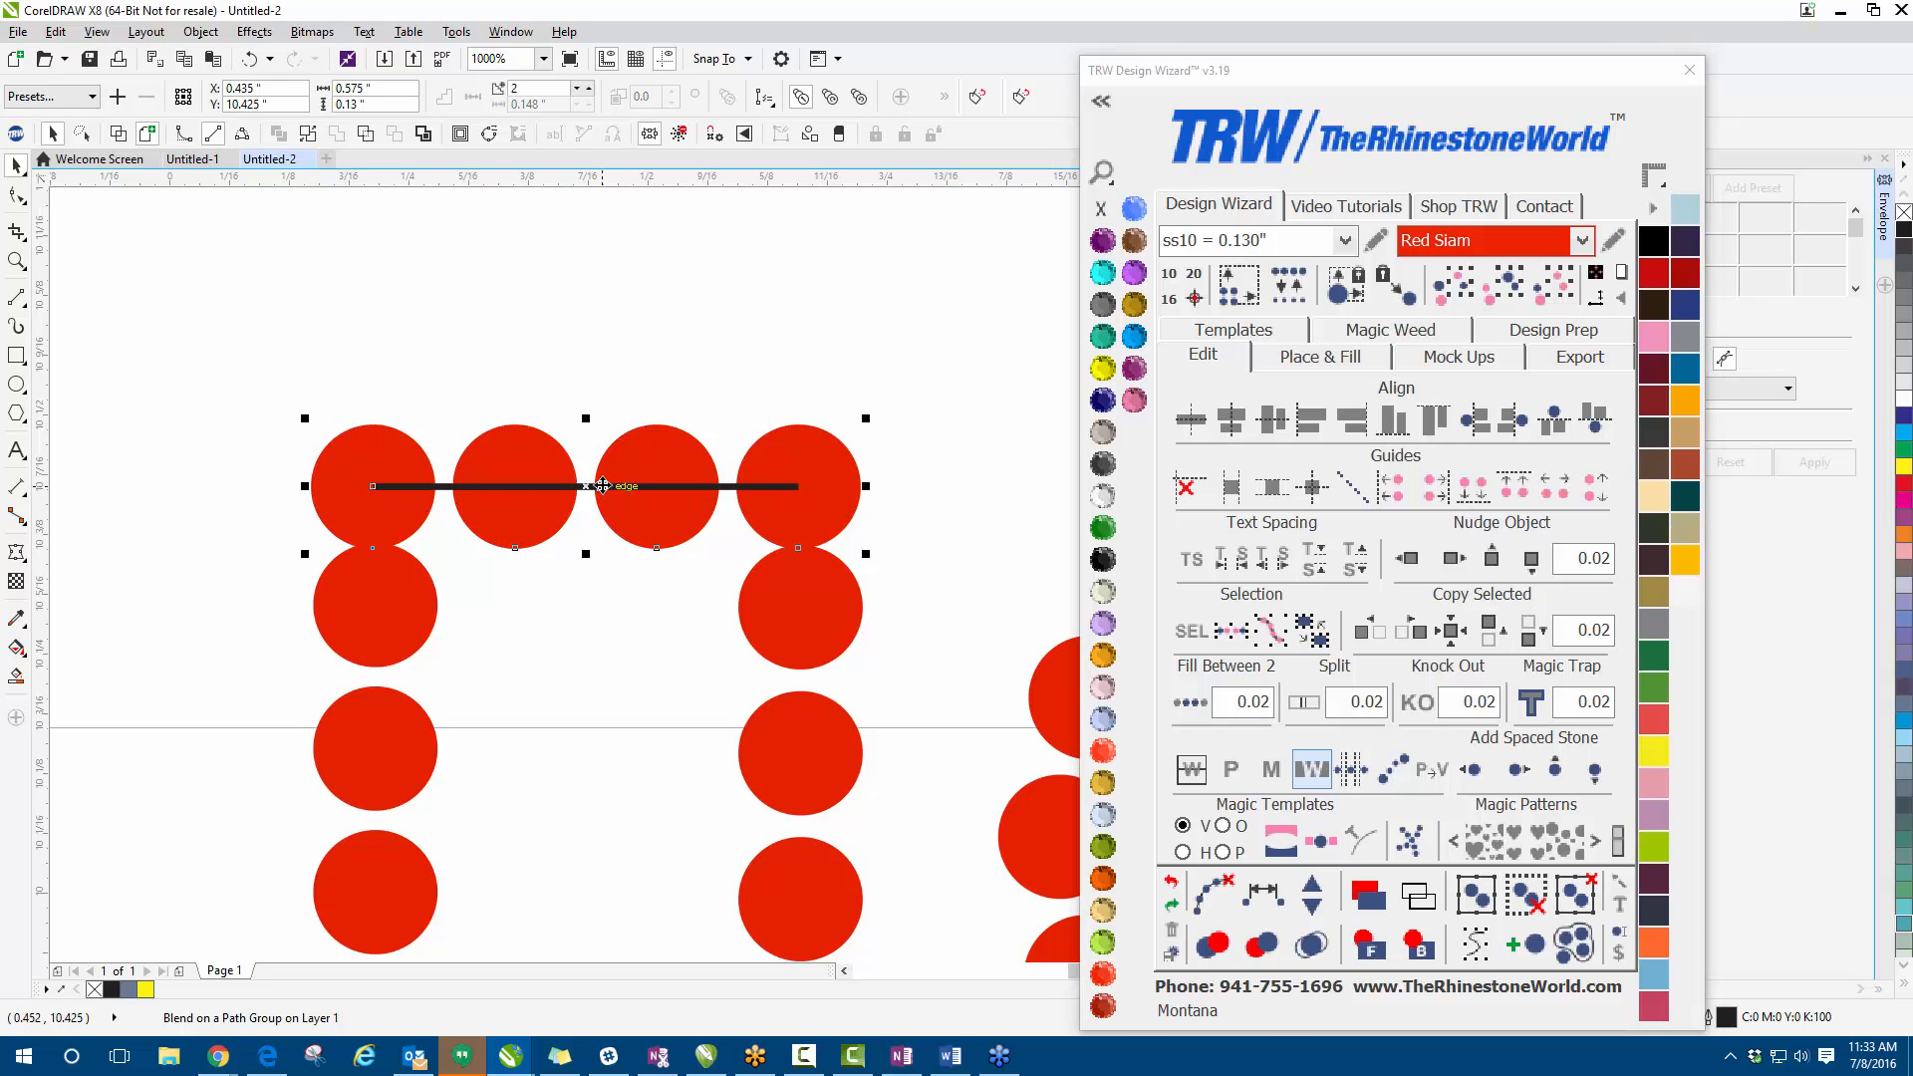
key("Up")
key("Up")
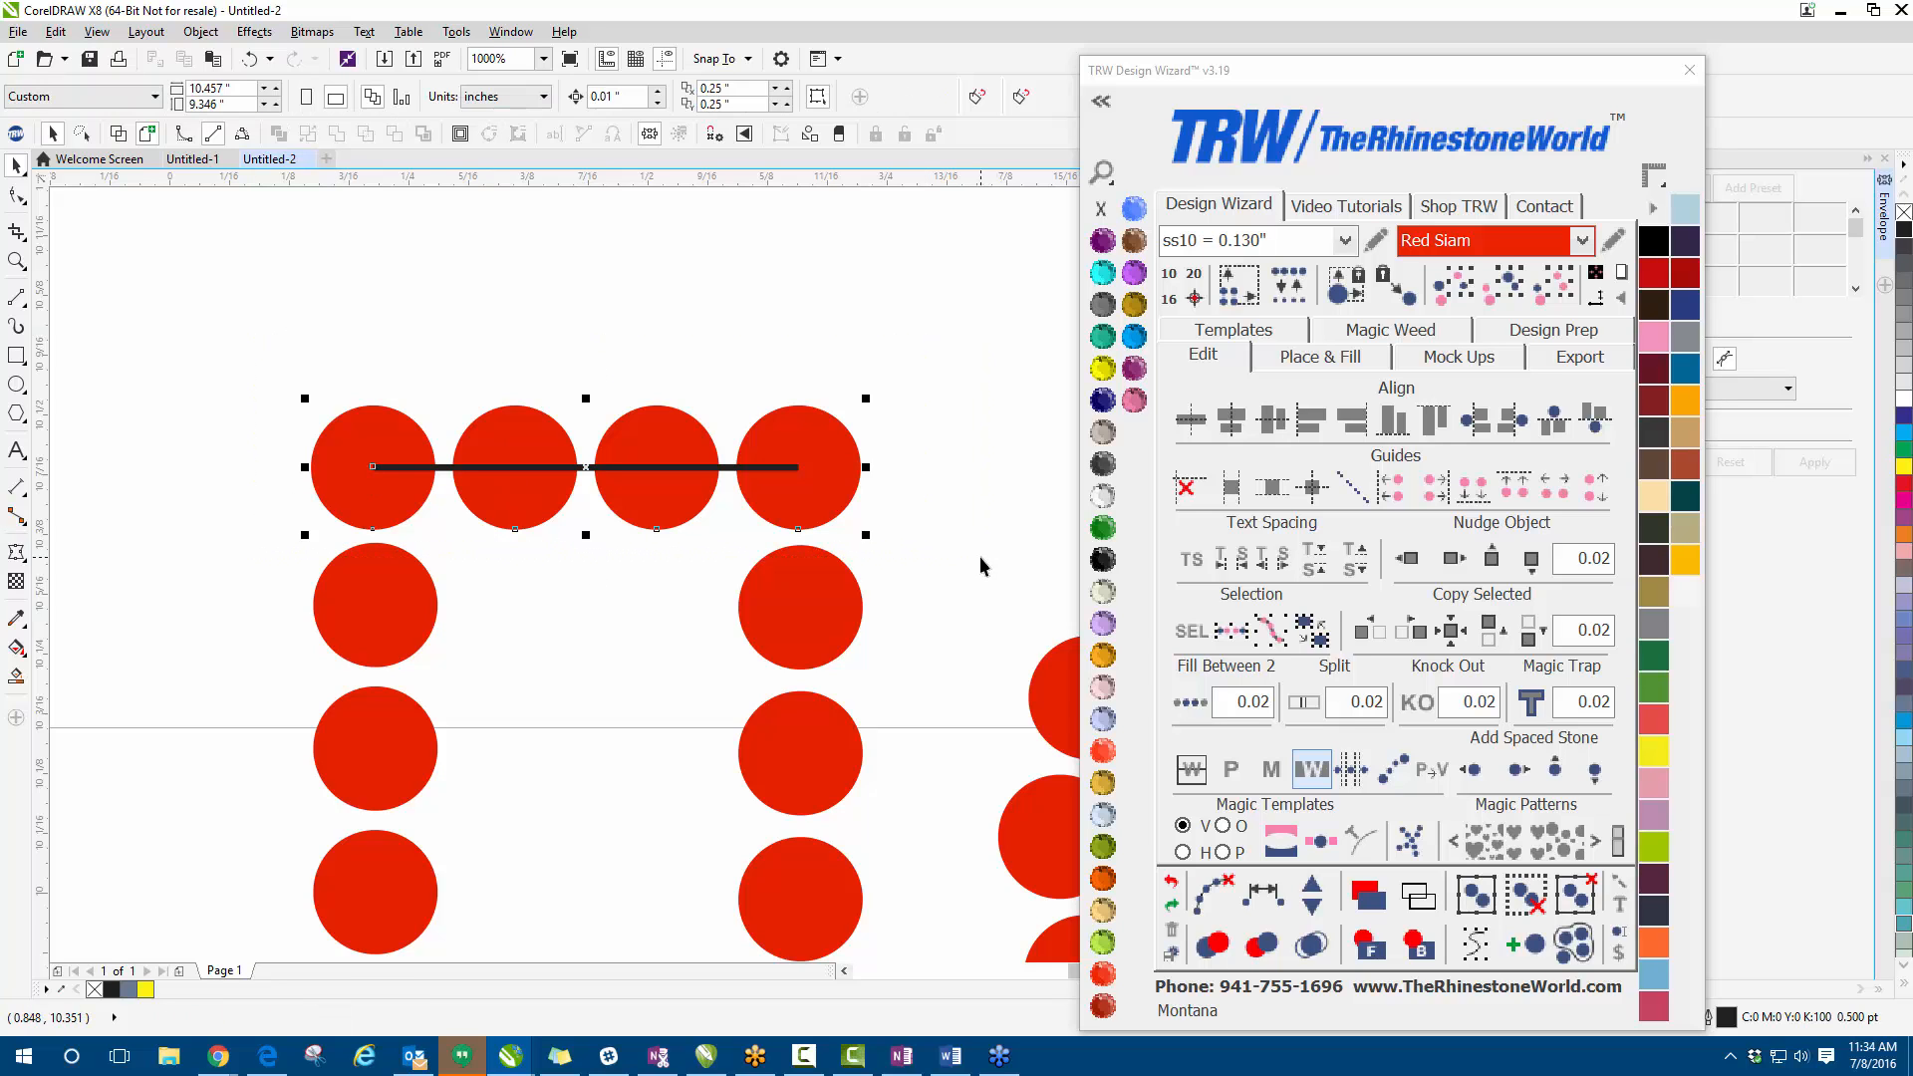
left_click(1213, 889)
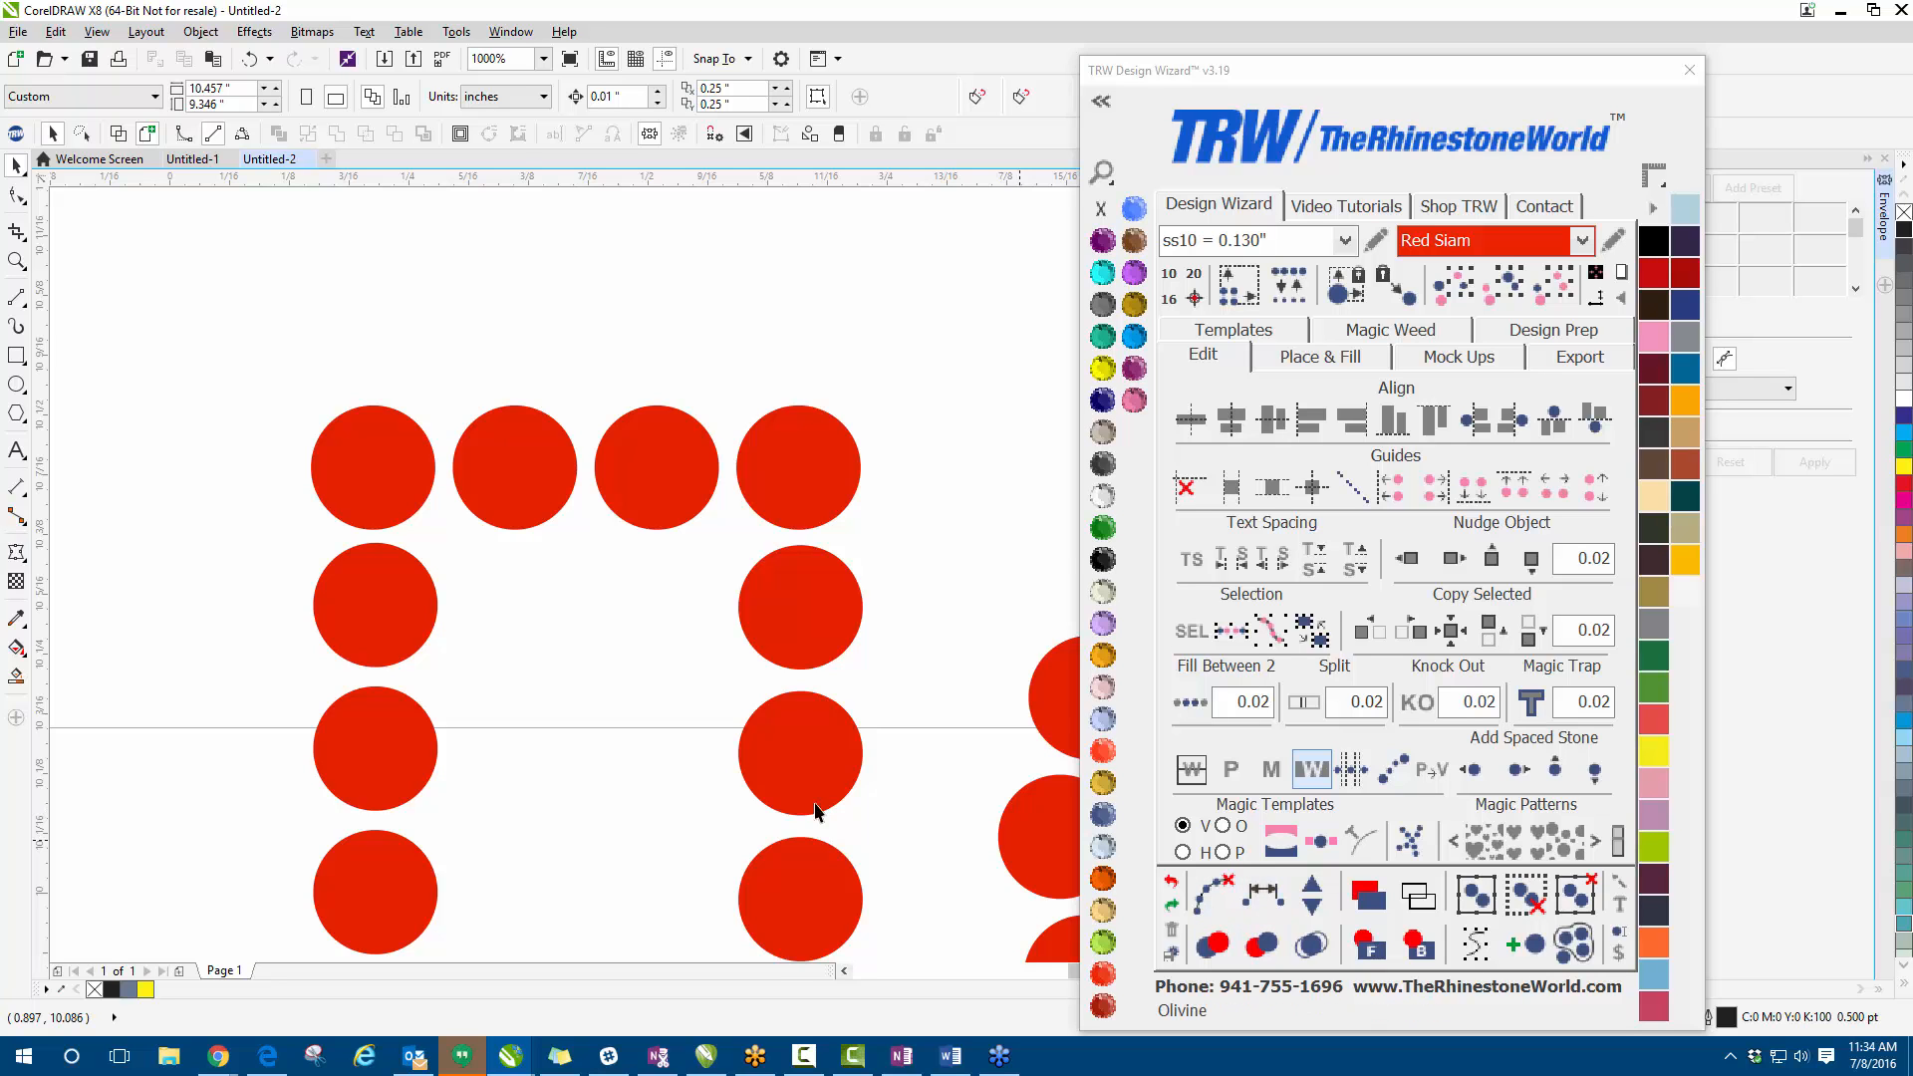
- Place a copy of the U's four right-stem top stones above the letter and offset its second stone down and third up
scroll(479, 525, "down", 2)
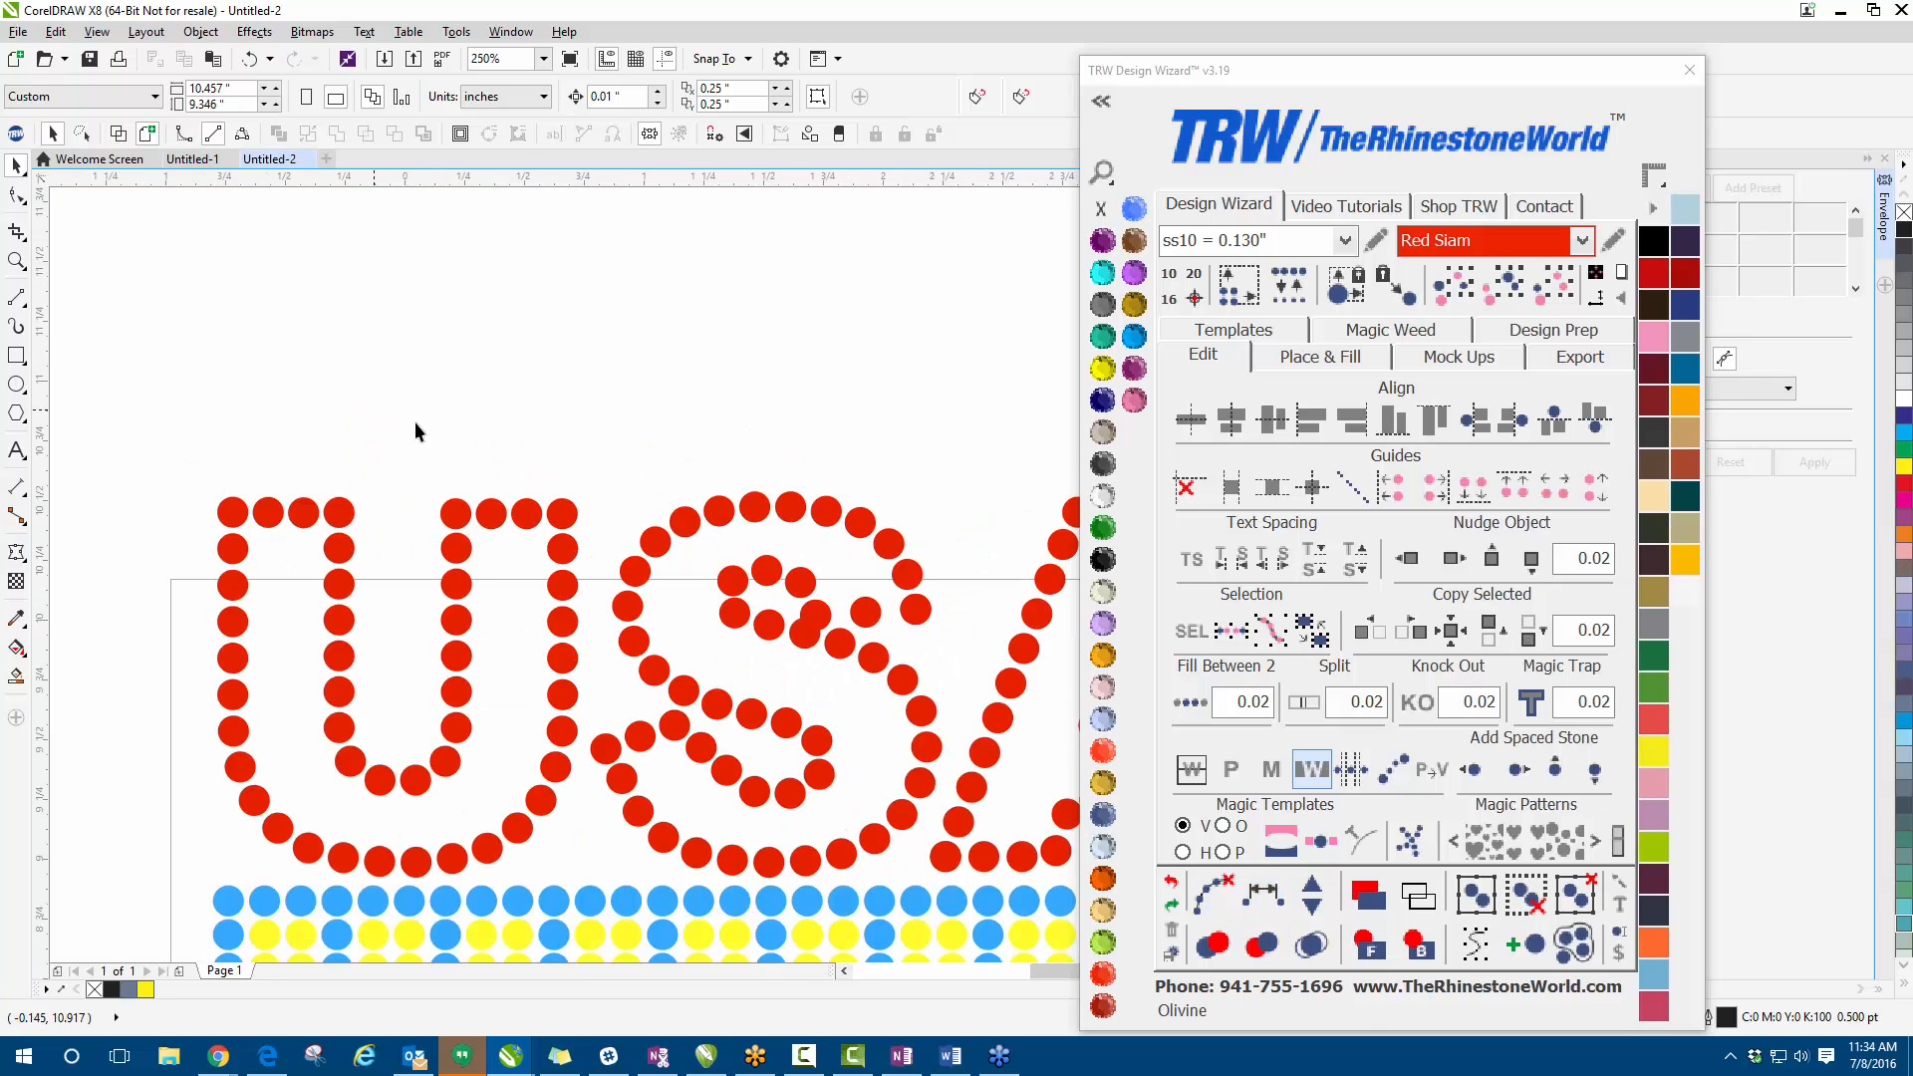
scroll(471, 422, "up", 1)
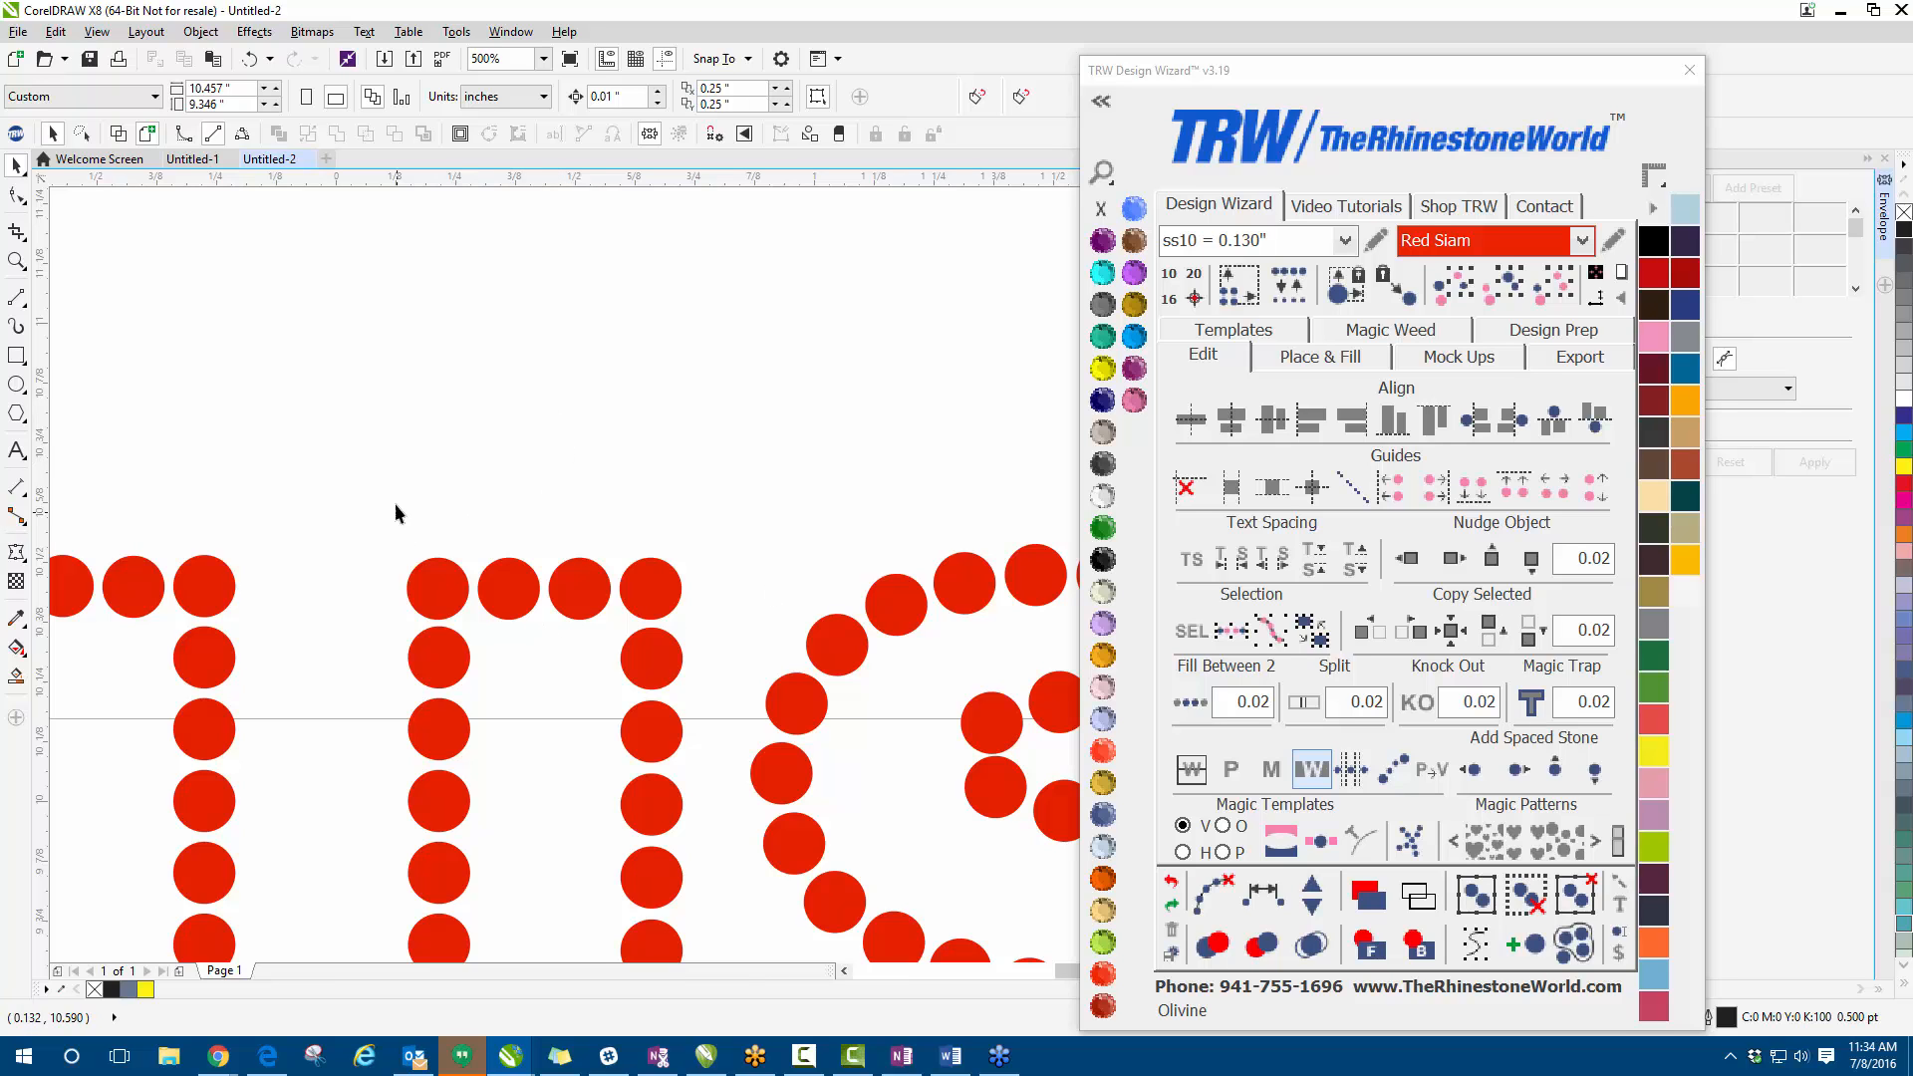
left_click_drag(395, 504, 709, 659)
left_click_drag(650, 588, 546, 375)
left_click(480, 368)
scroll(480, 373, "up", 1)
left_click_drag(470, 440, 467, 465)
left_click(697, 747)
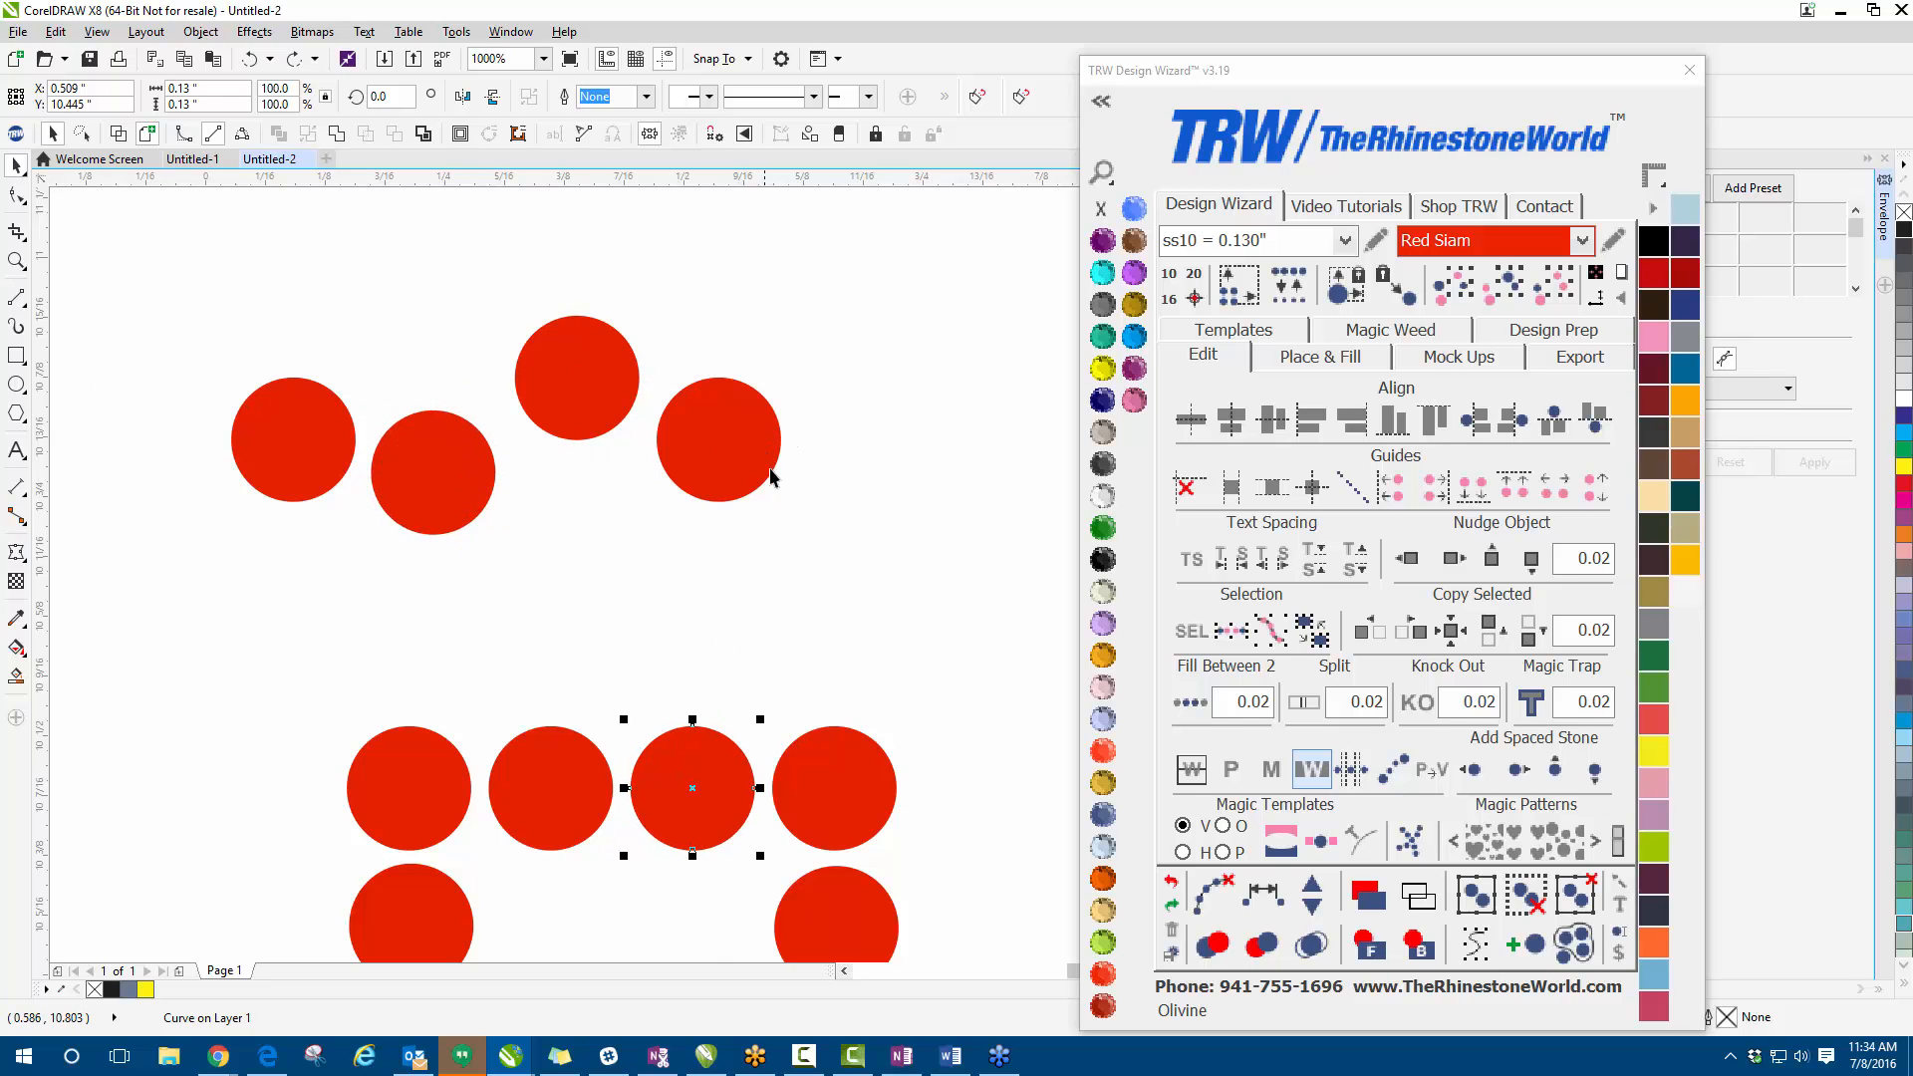
- Draw a horizontal 2-point line about 0.45 inches long between the centers of the copied row's end stones
left_click(14, 305)
left_click(293, 439)
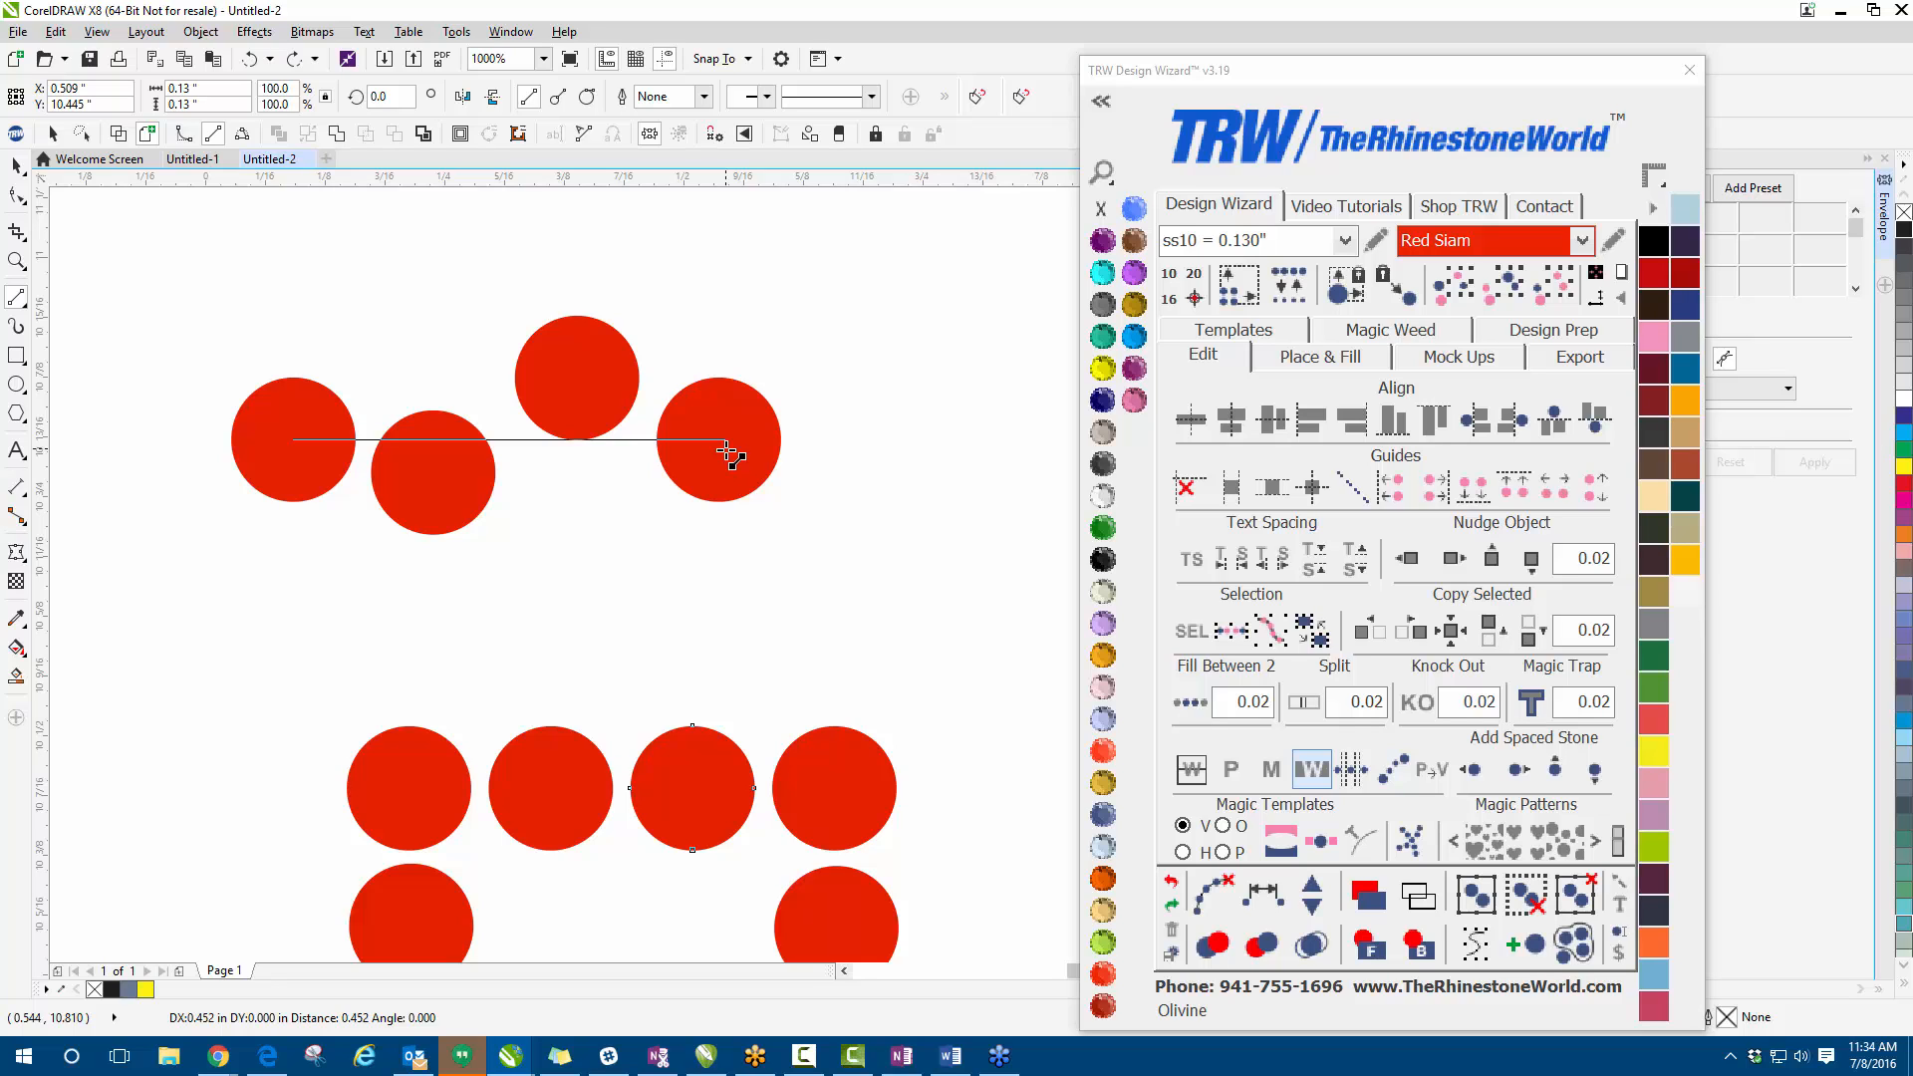
left_click(722, 449)
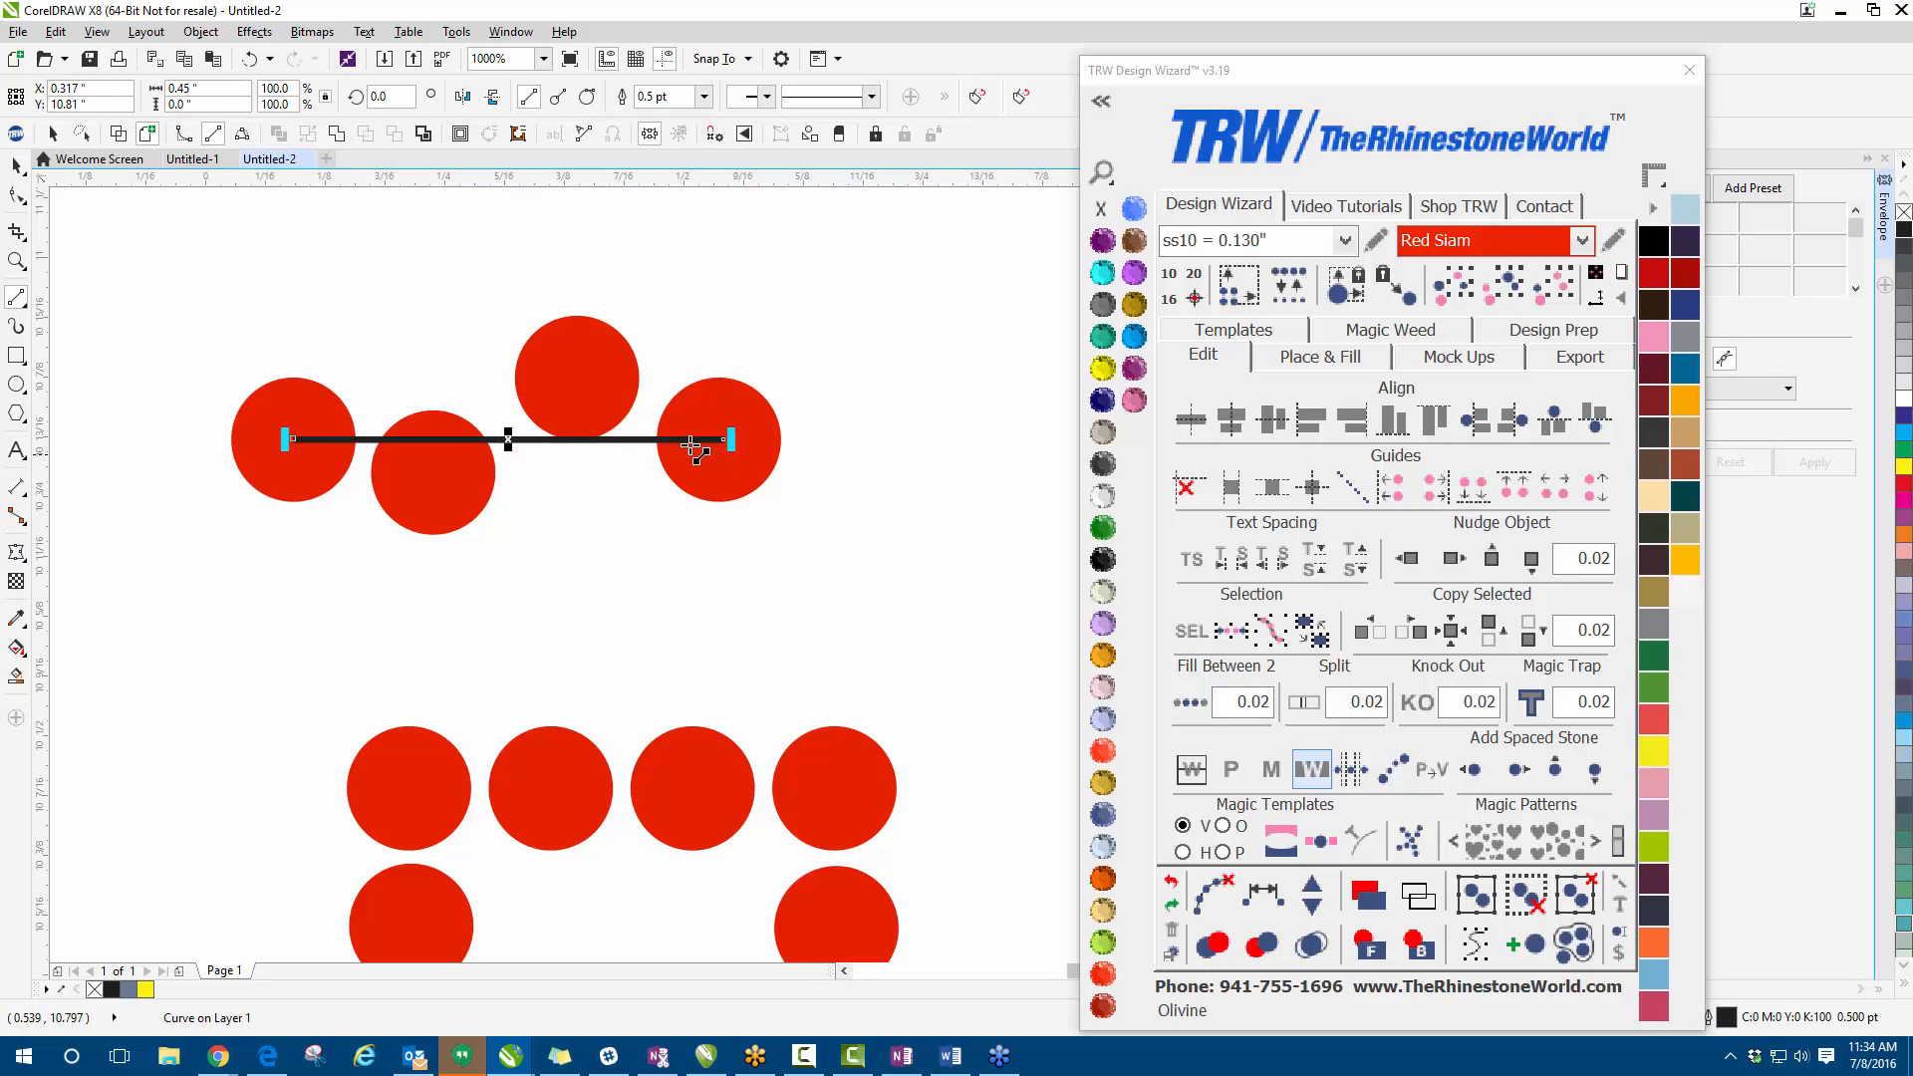
left_click(17, 166)
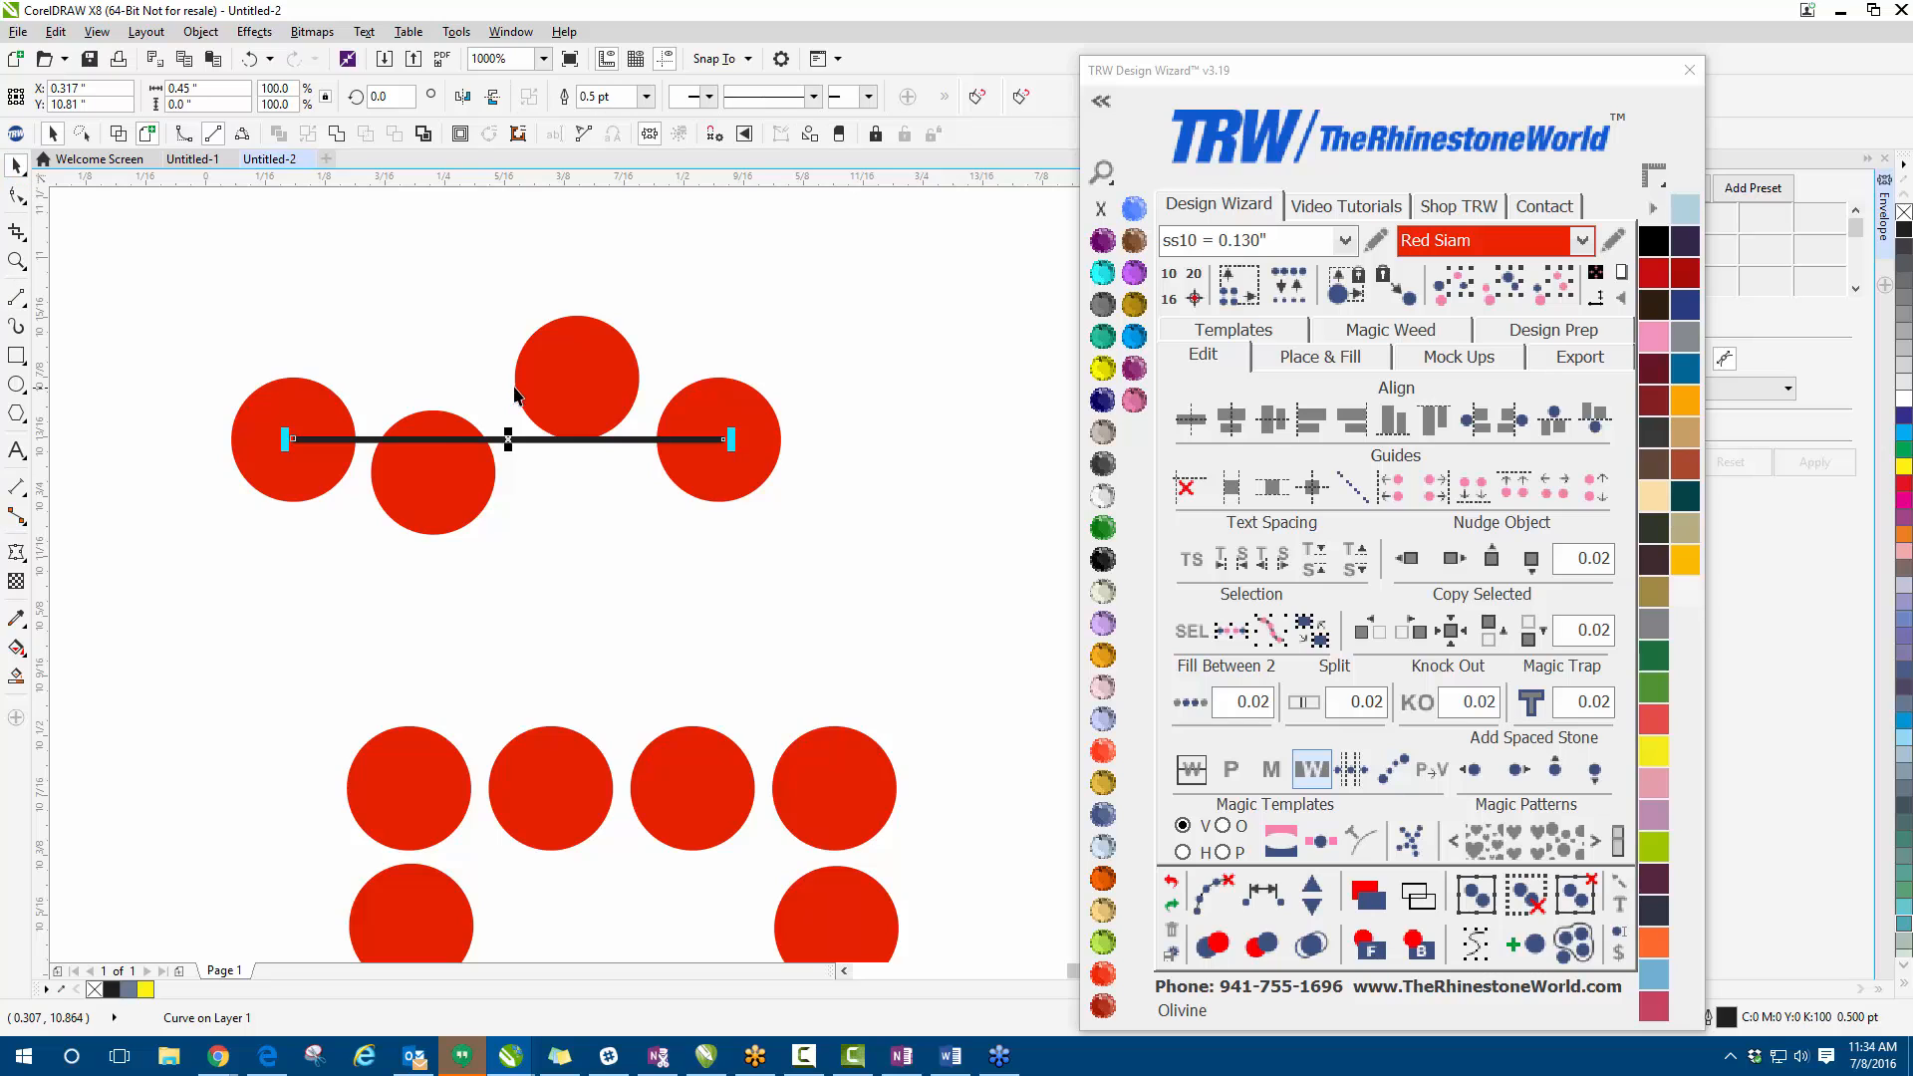
scroll(538, 397, "up", 2)
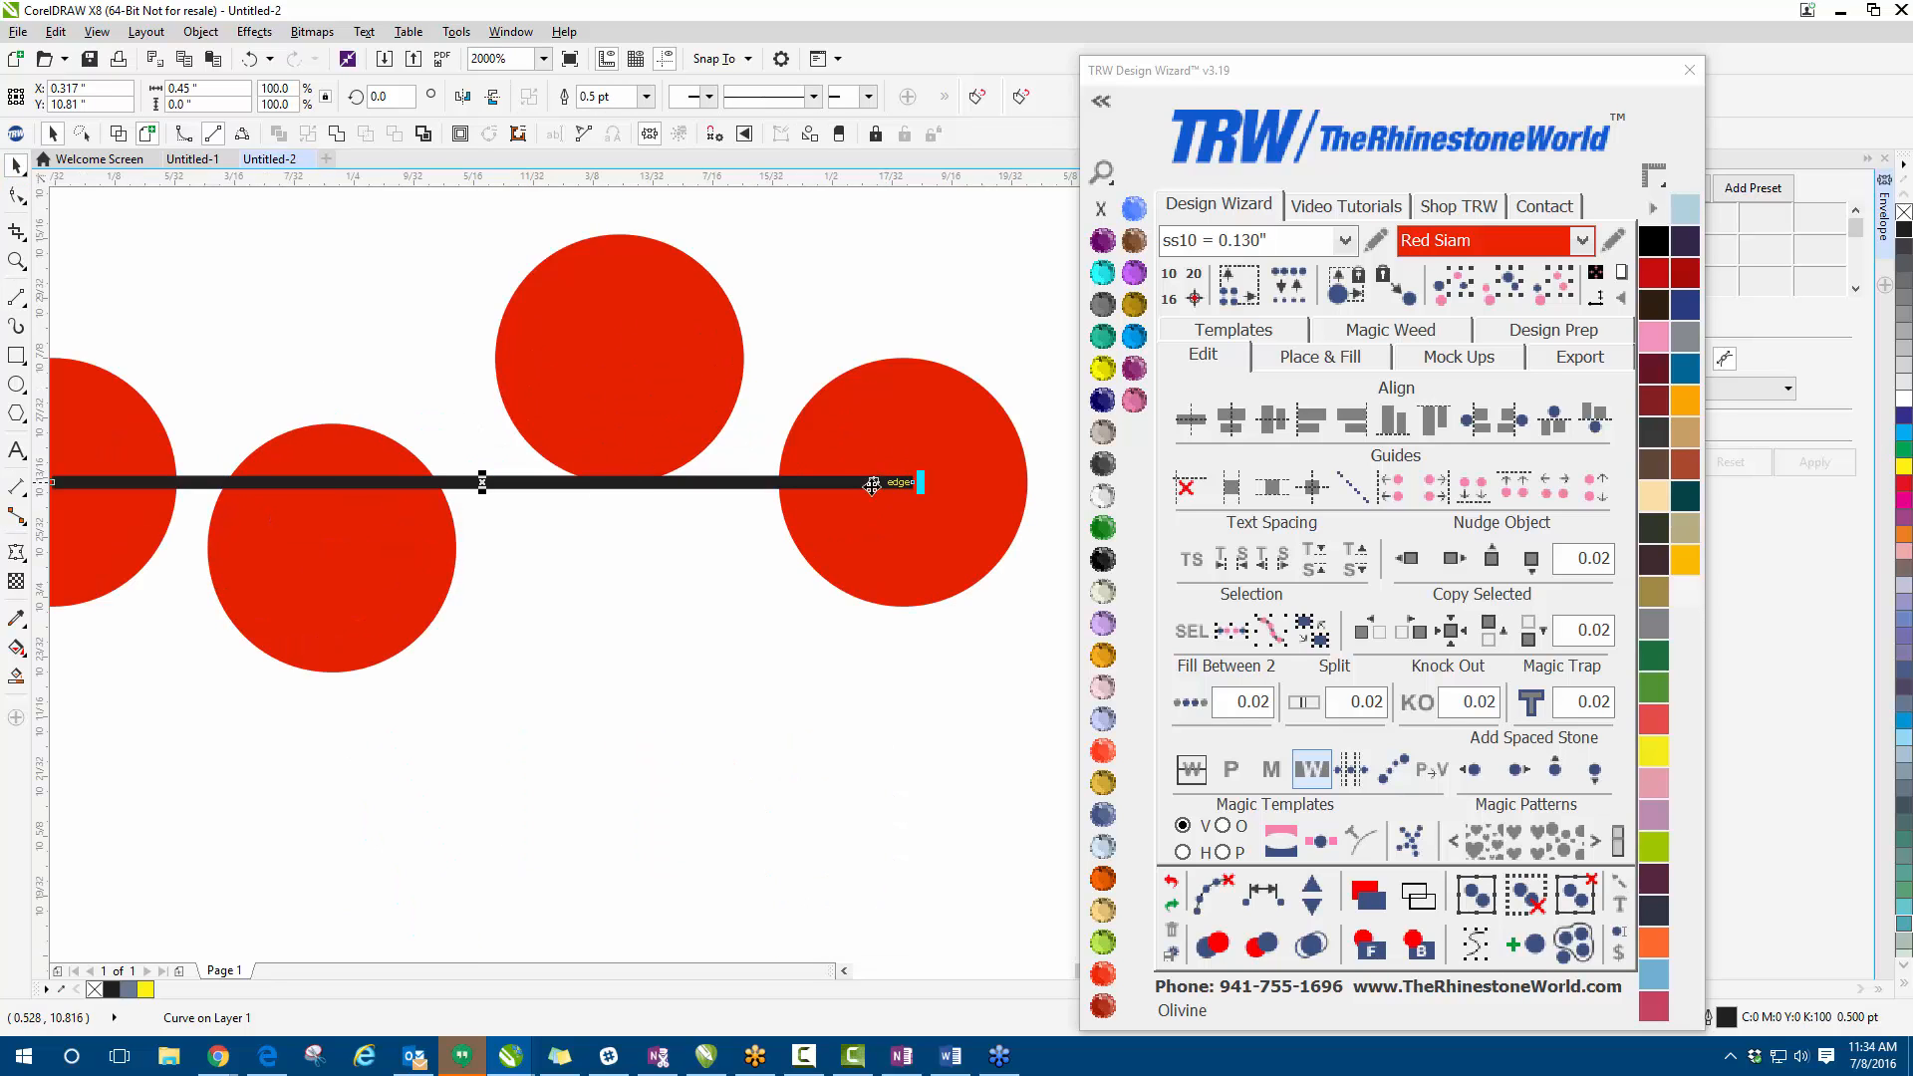
scroll(624, 453, "up", 2)
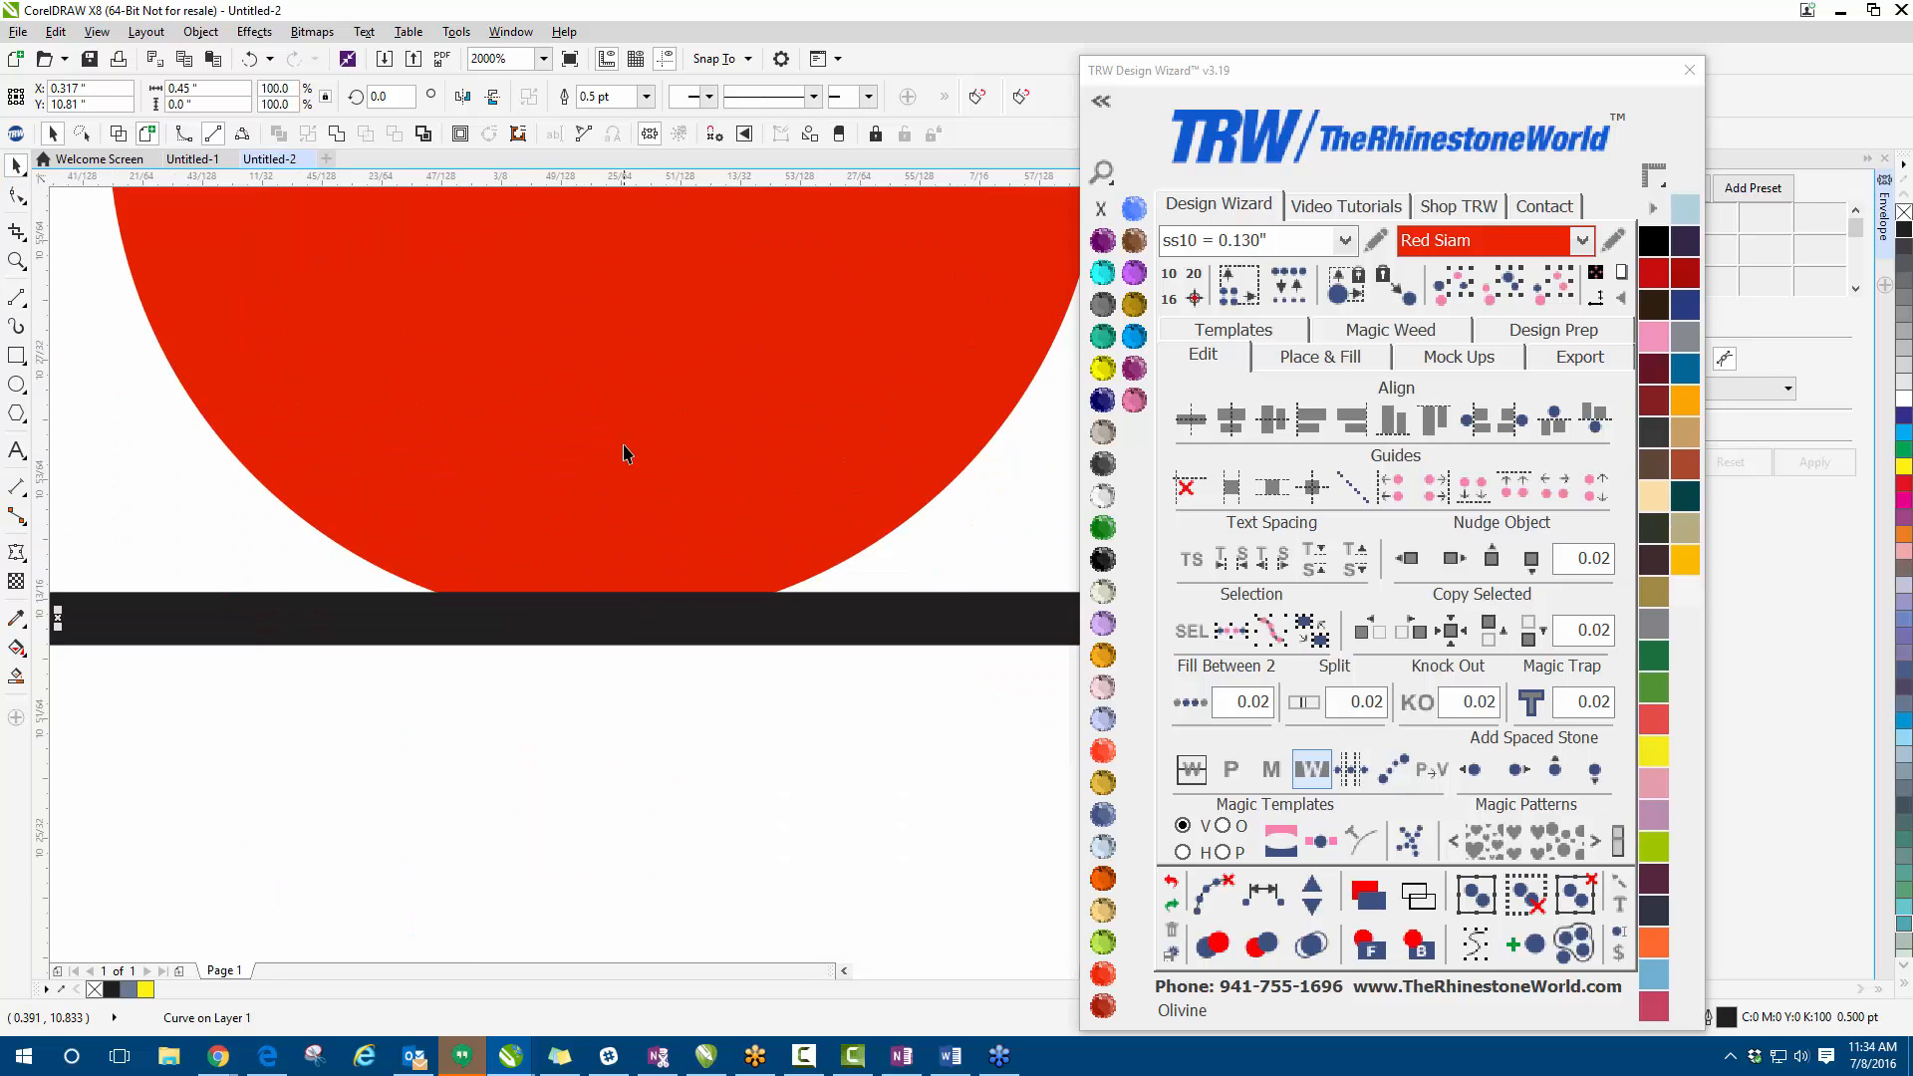
scroll(612, 514, "down", 2)
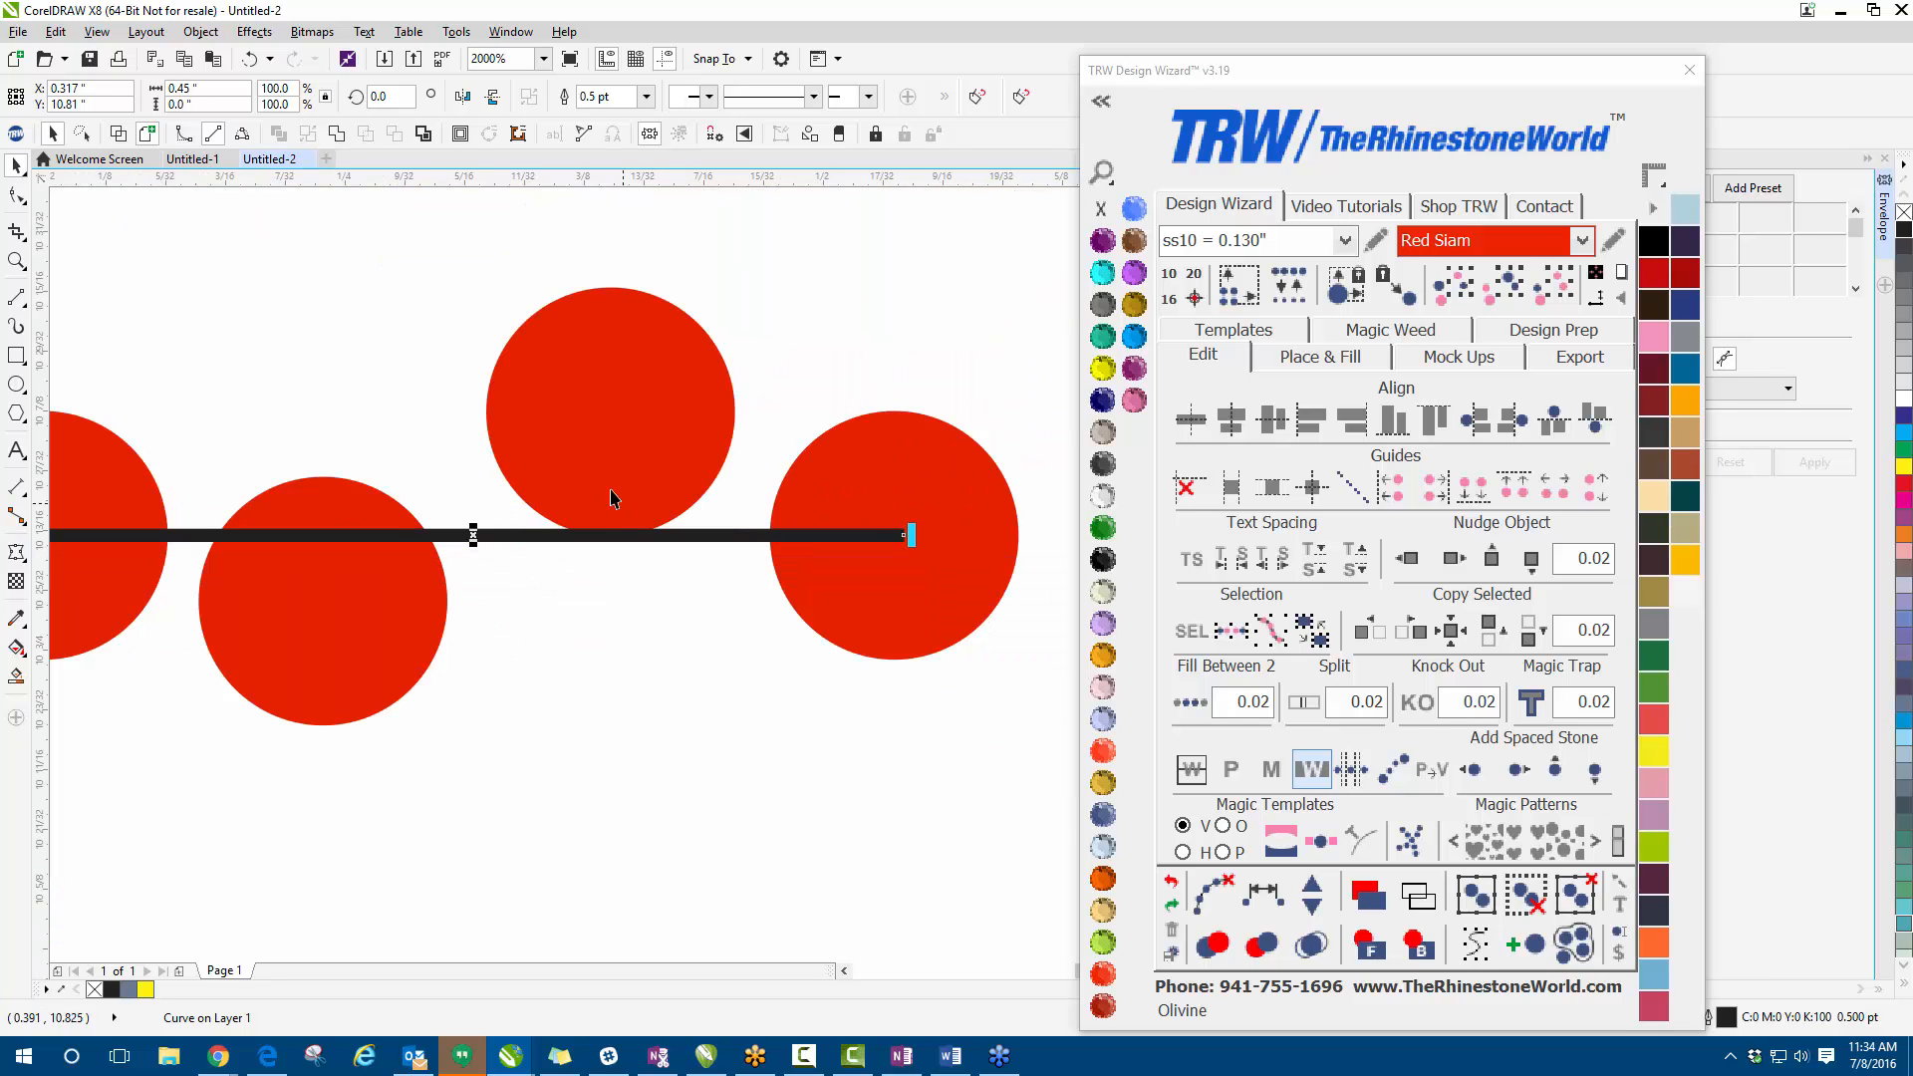
scroll(508, 528, "down", 1)
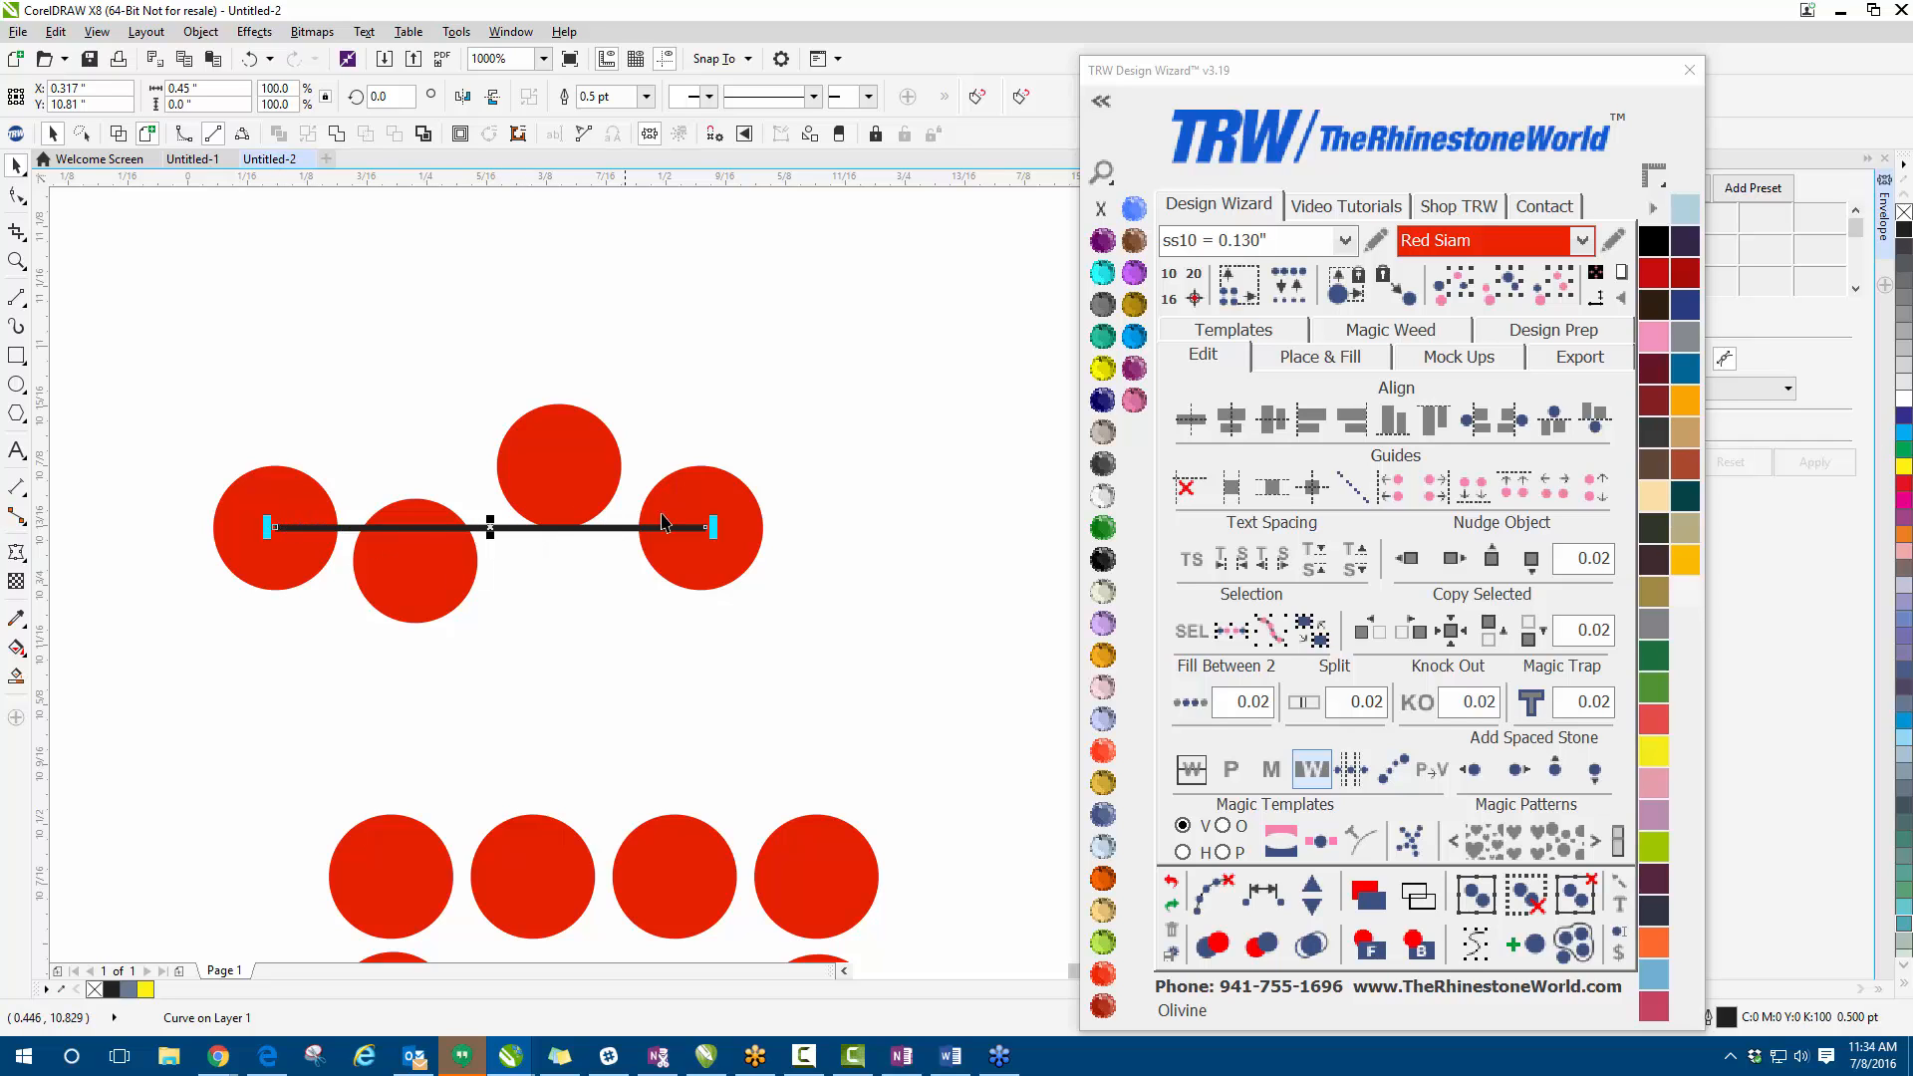
- Distribute the four copied stones evenly along the line and move the row farther up
left_click(1263, 897)
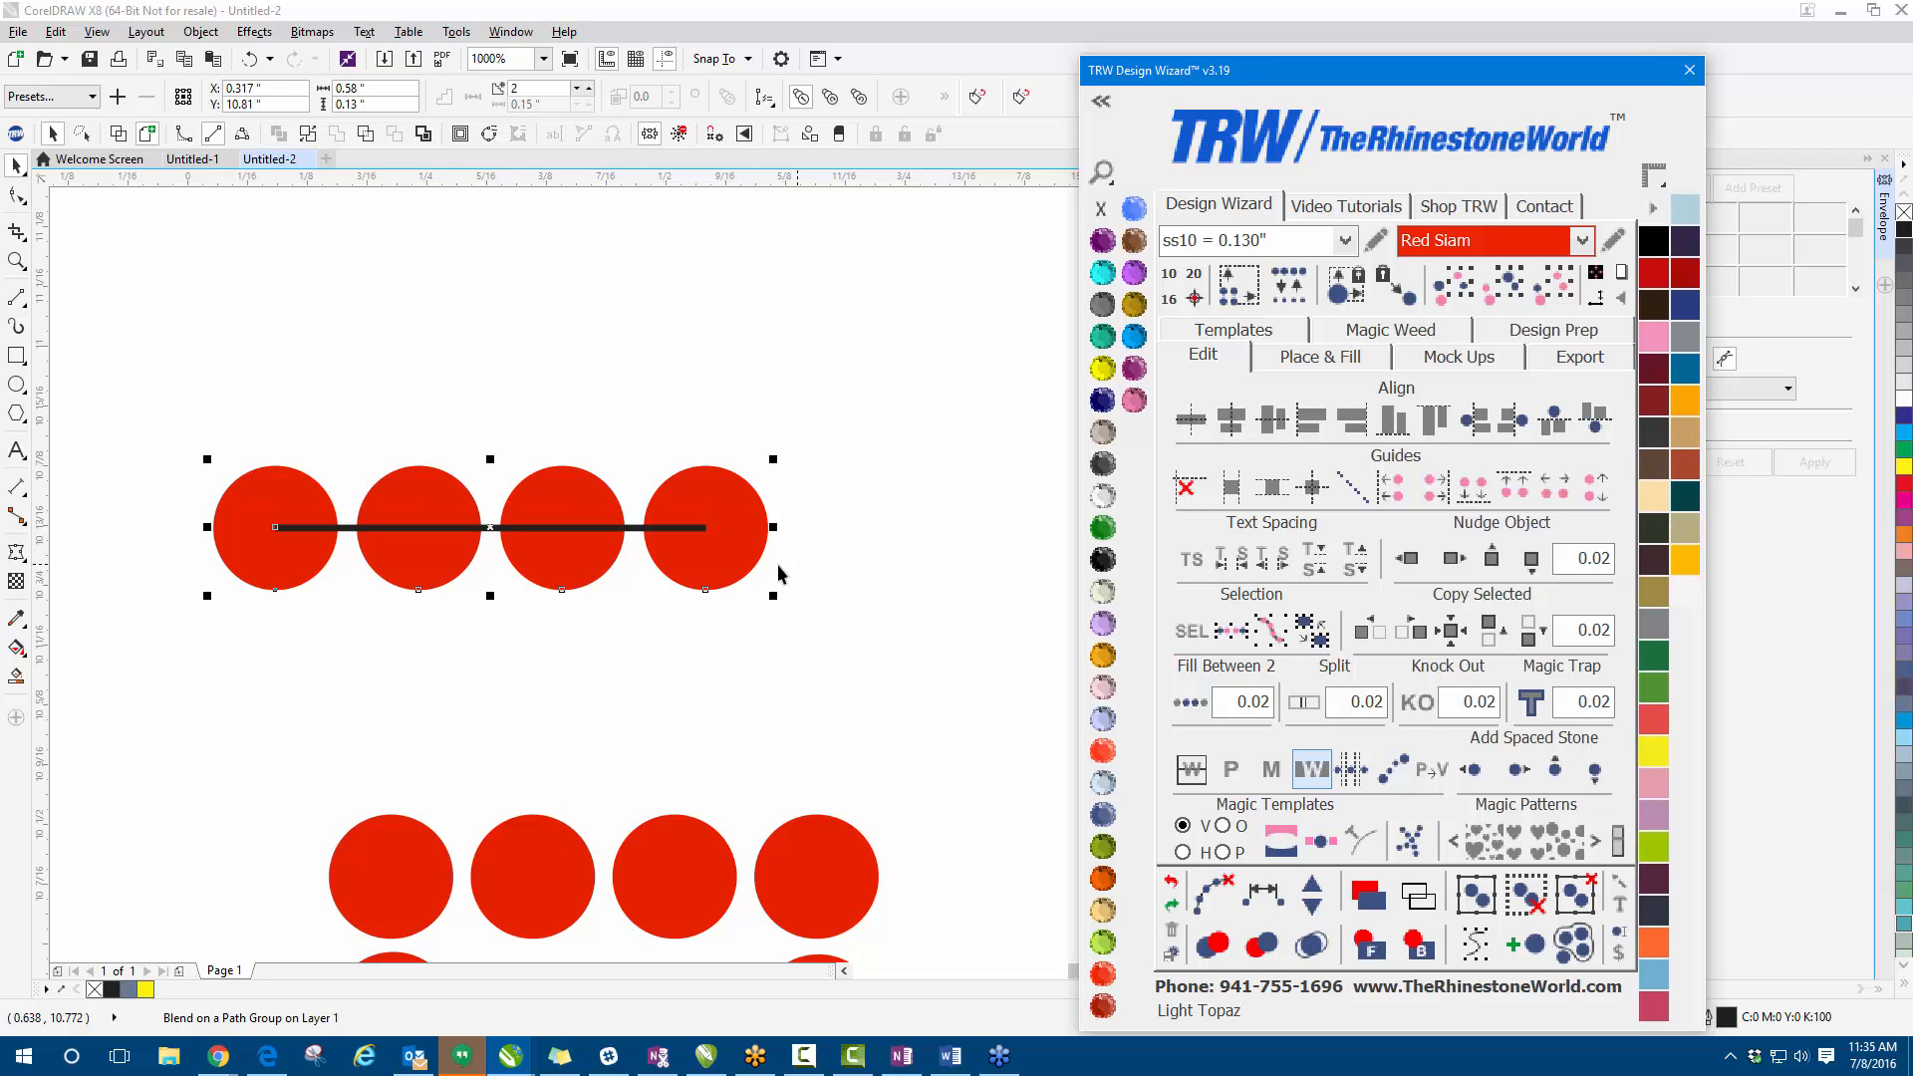
left_click(600, 383)
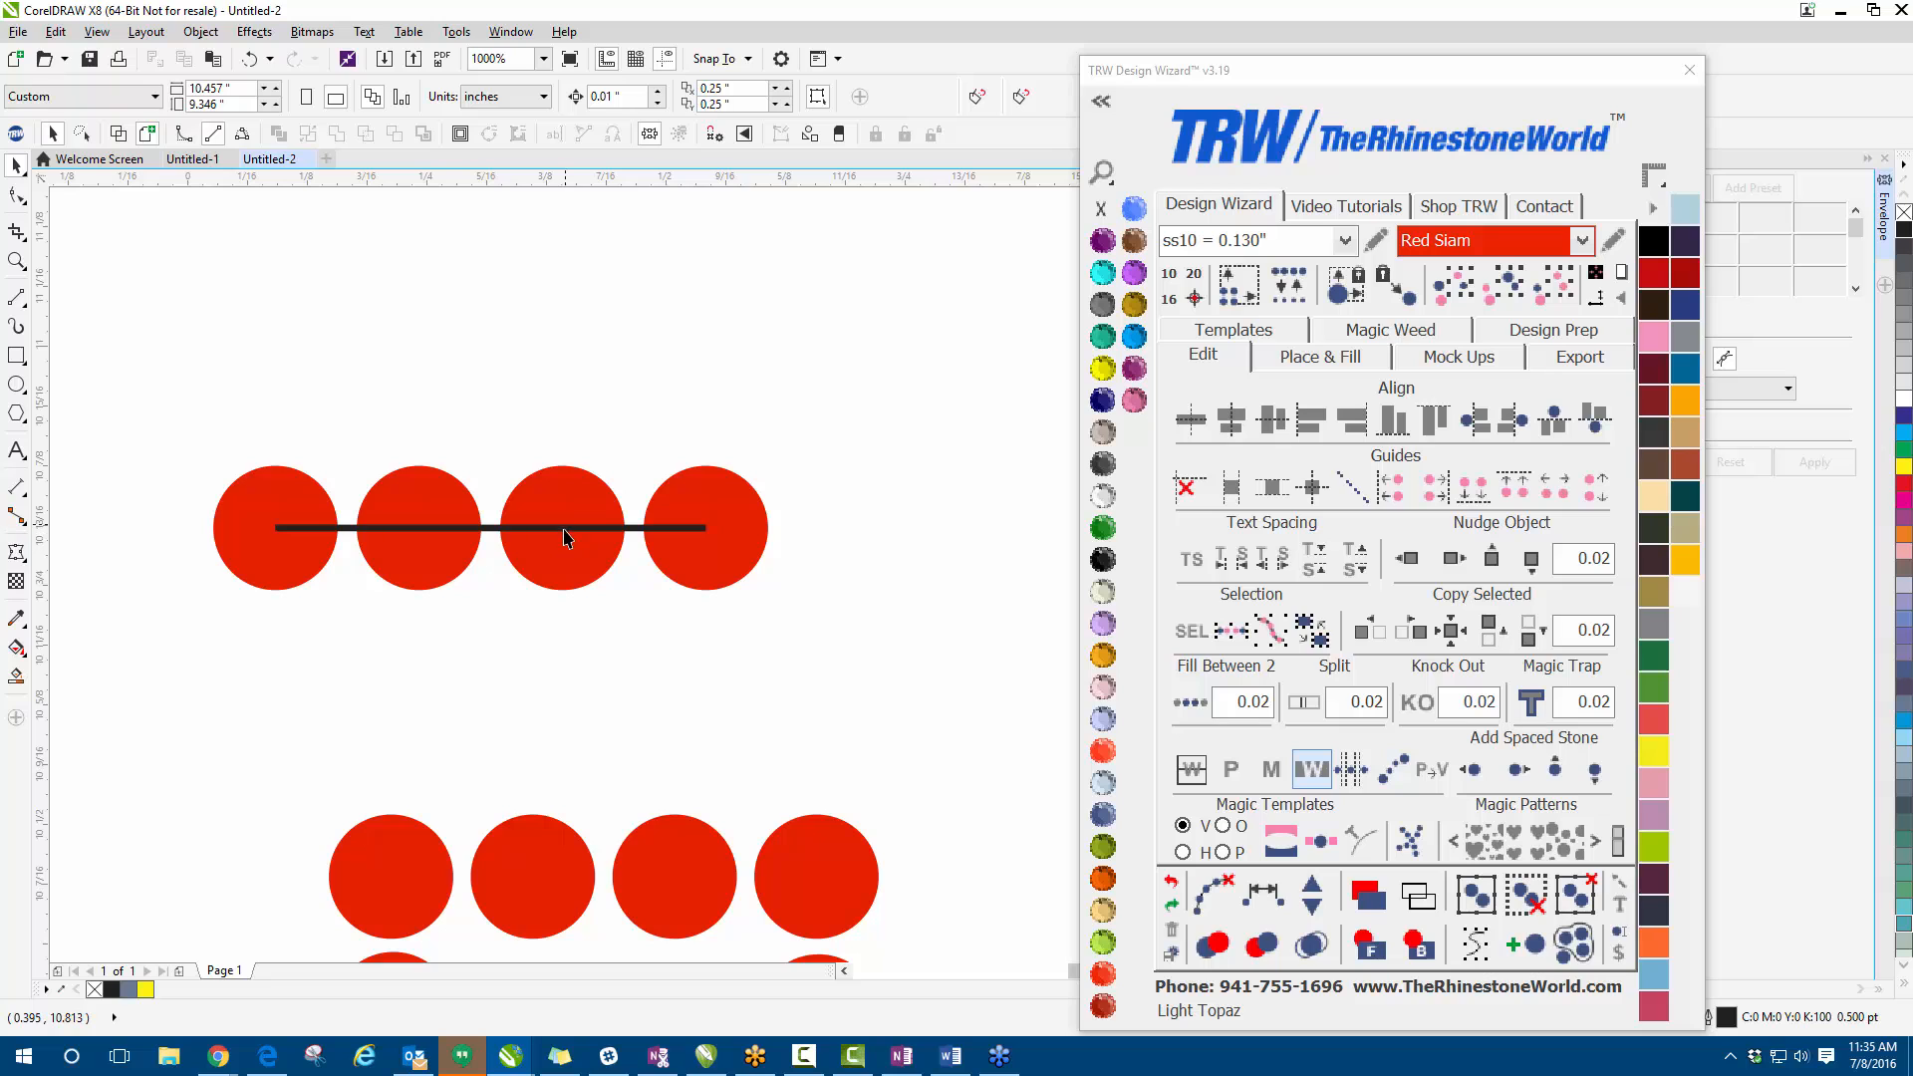
left_click_drag(564, 538, 547, 421)
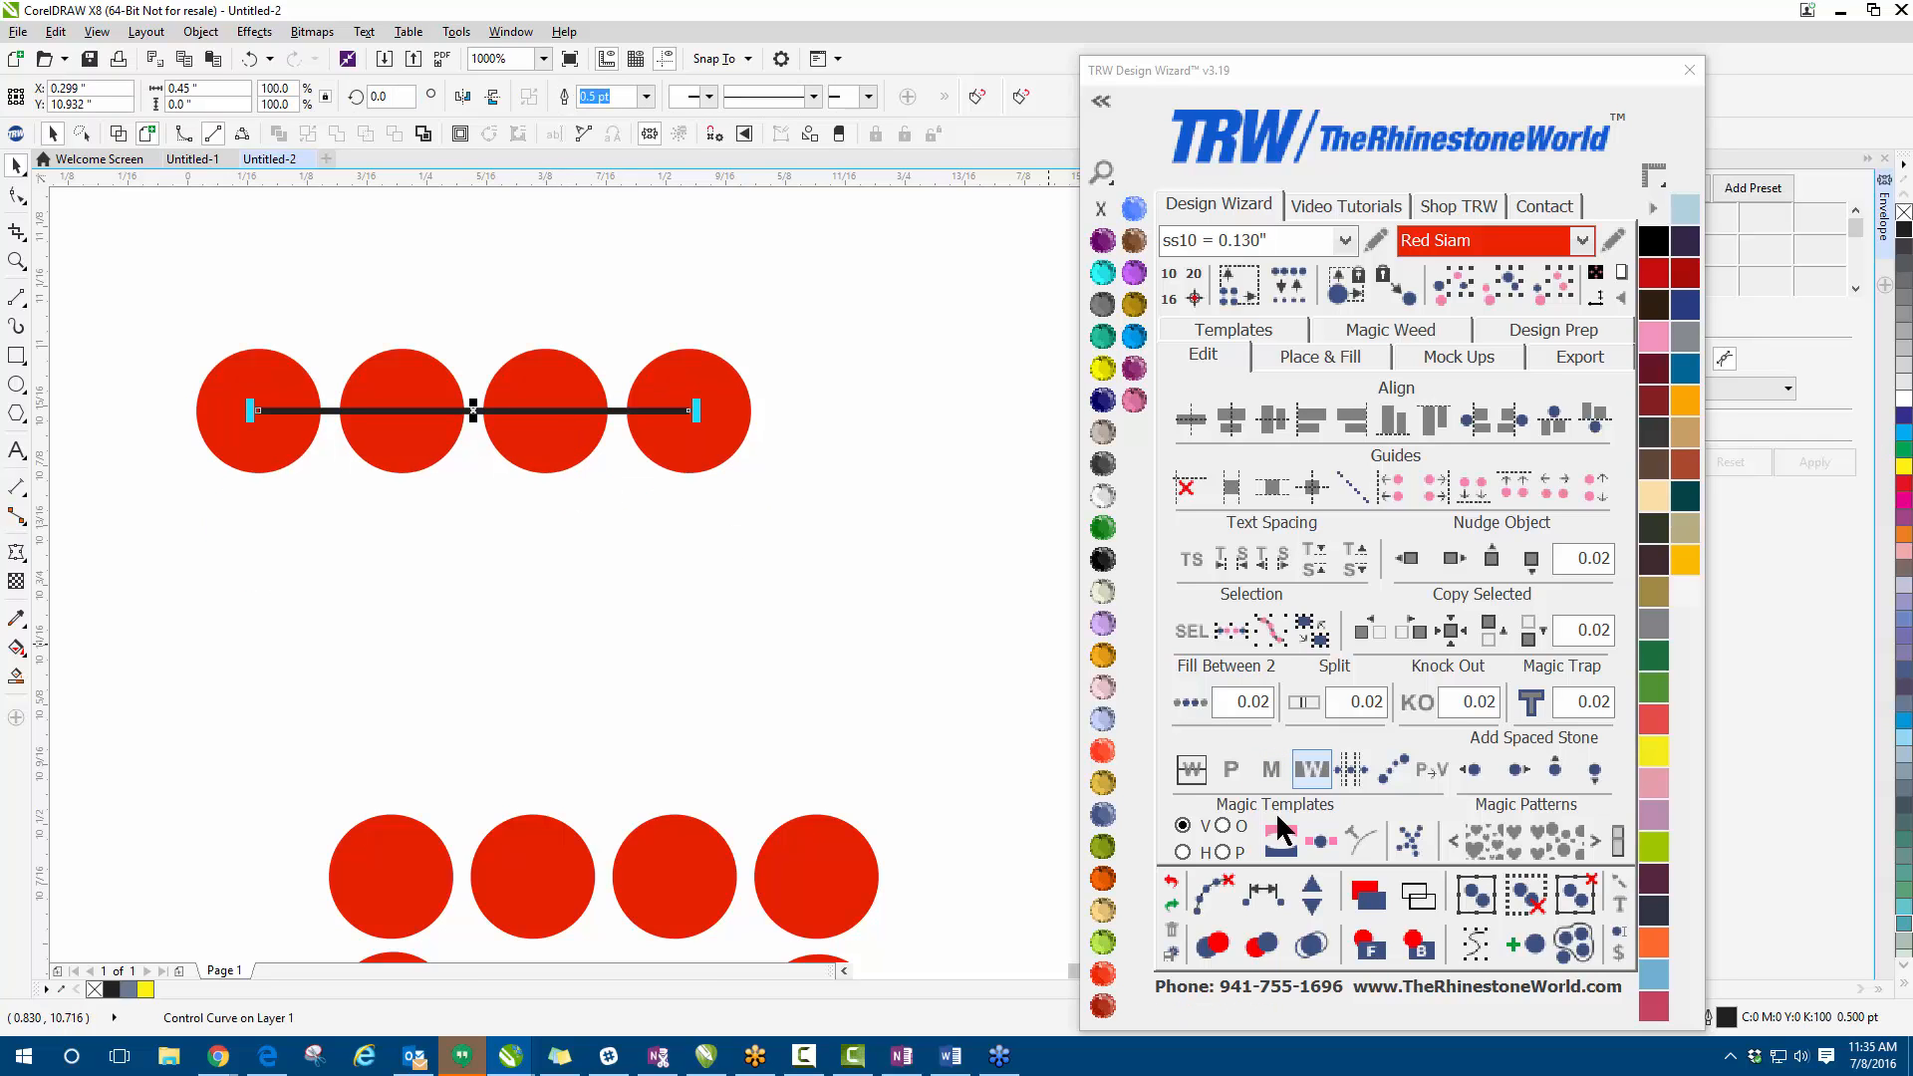
- Clear the path from the copied row above the U and delete its four stones
left_click(1215, 901)
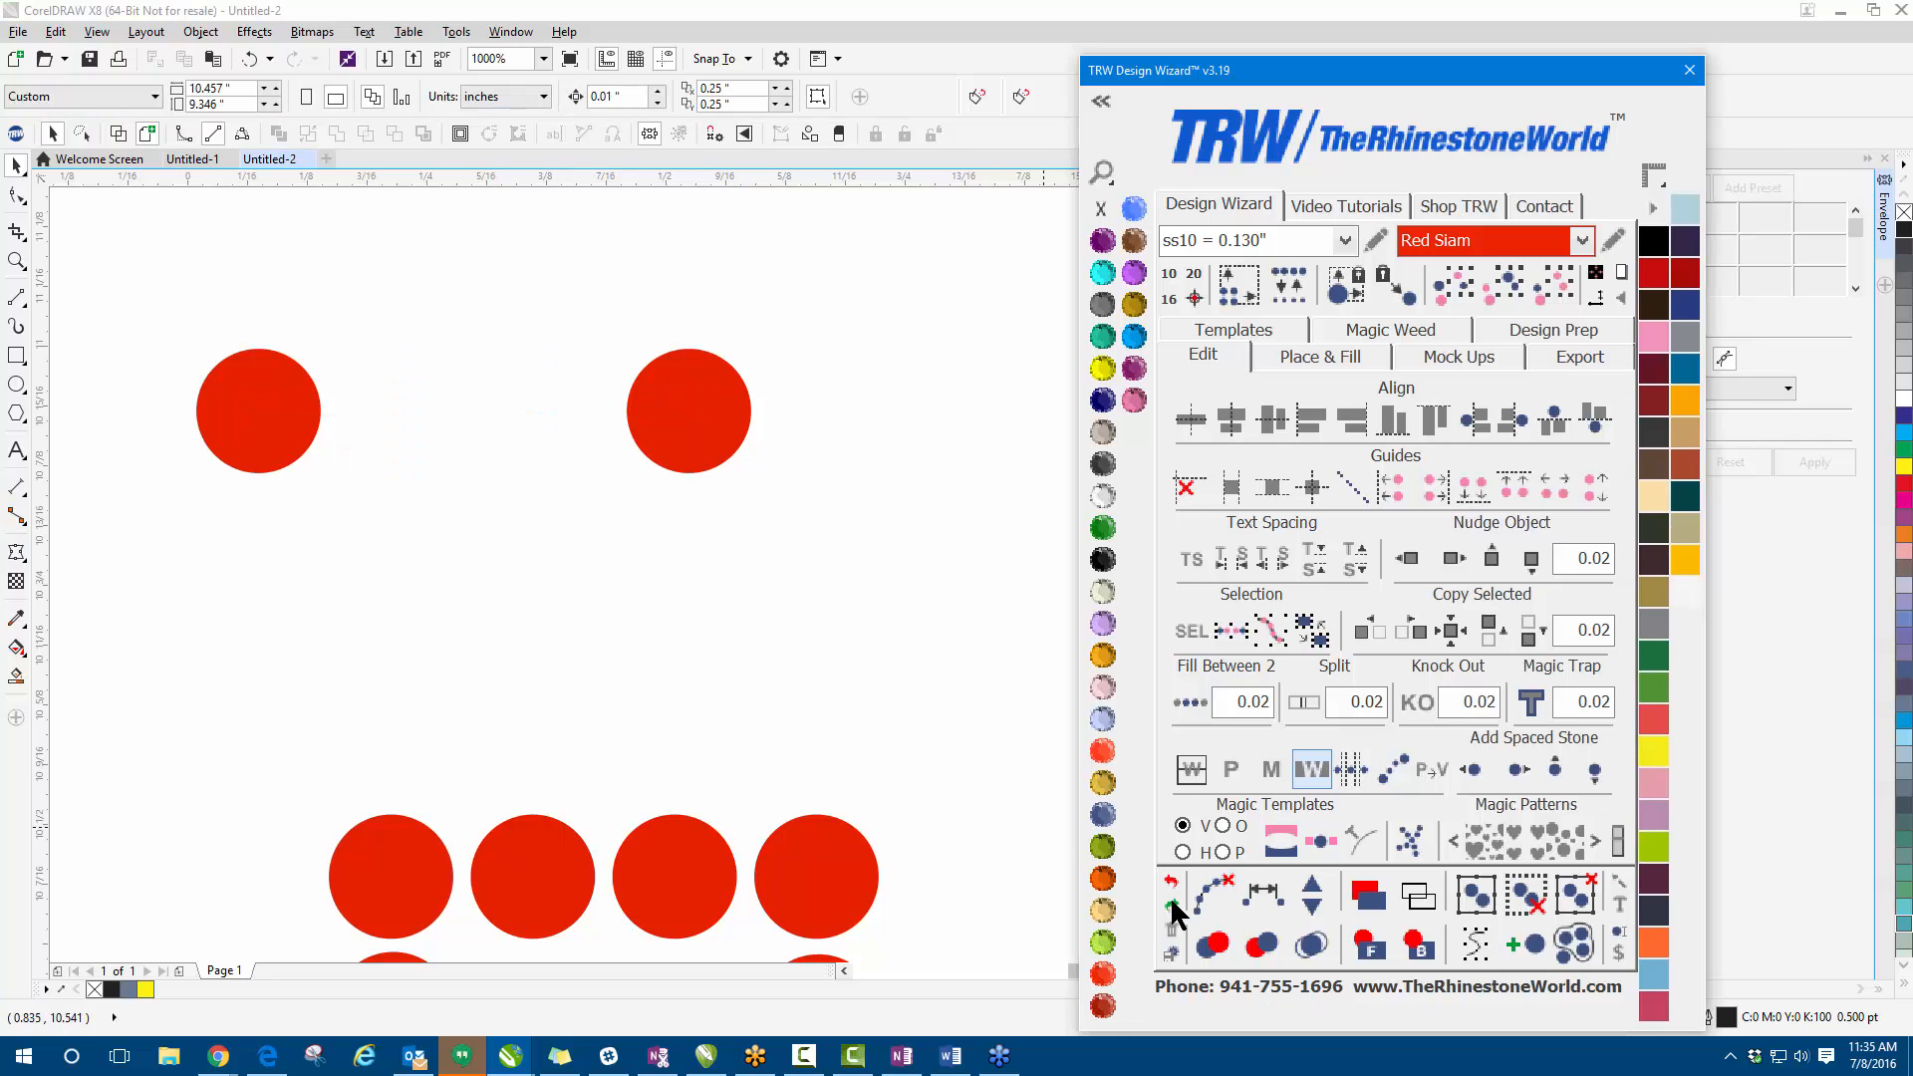
left_click(1171, 882)
left_click(745, 656)
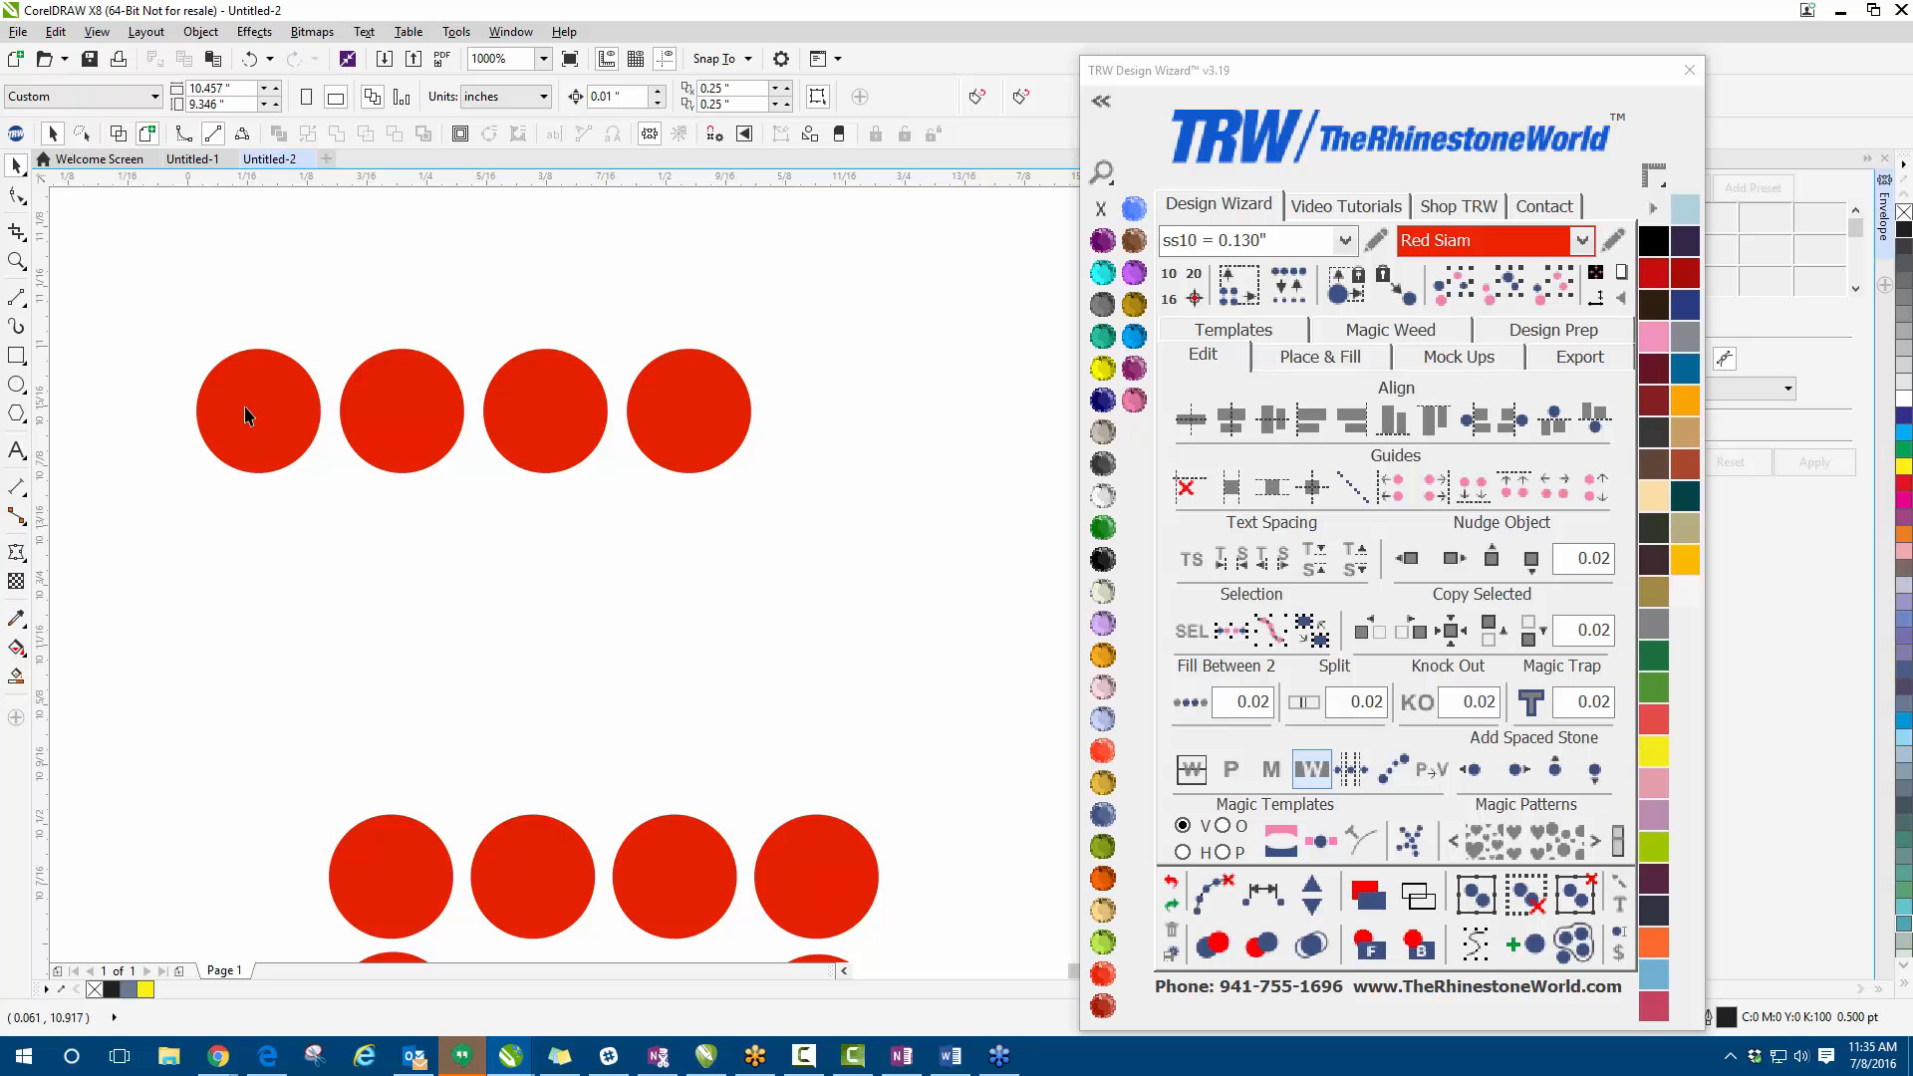
left_click_drag(119, 313, 895, 533)
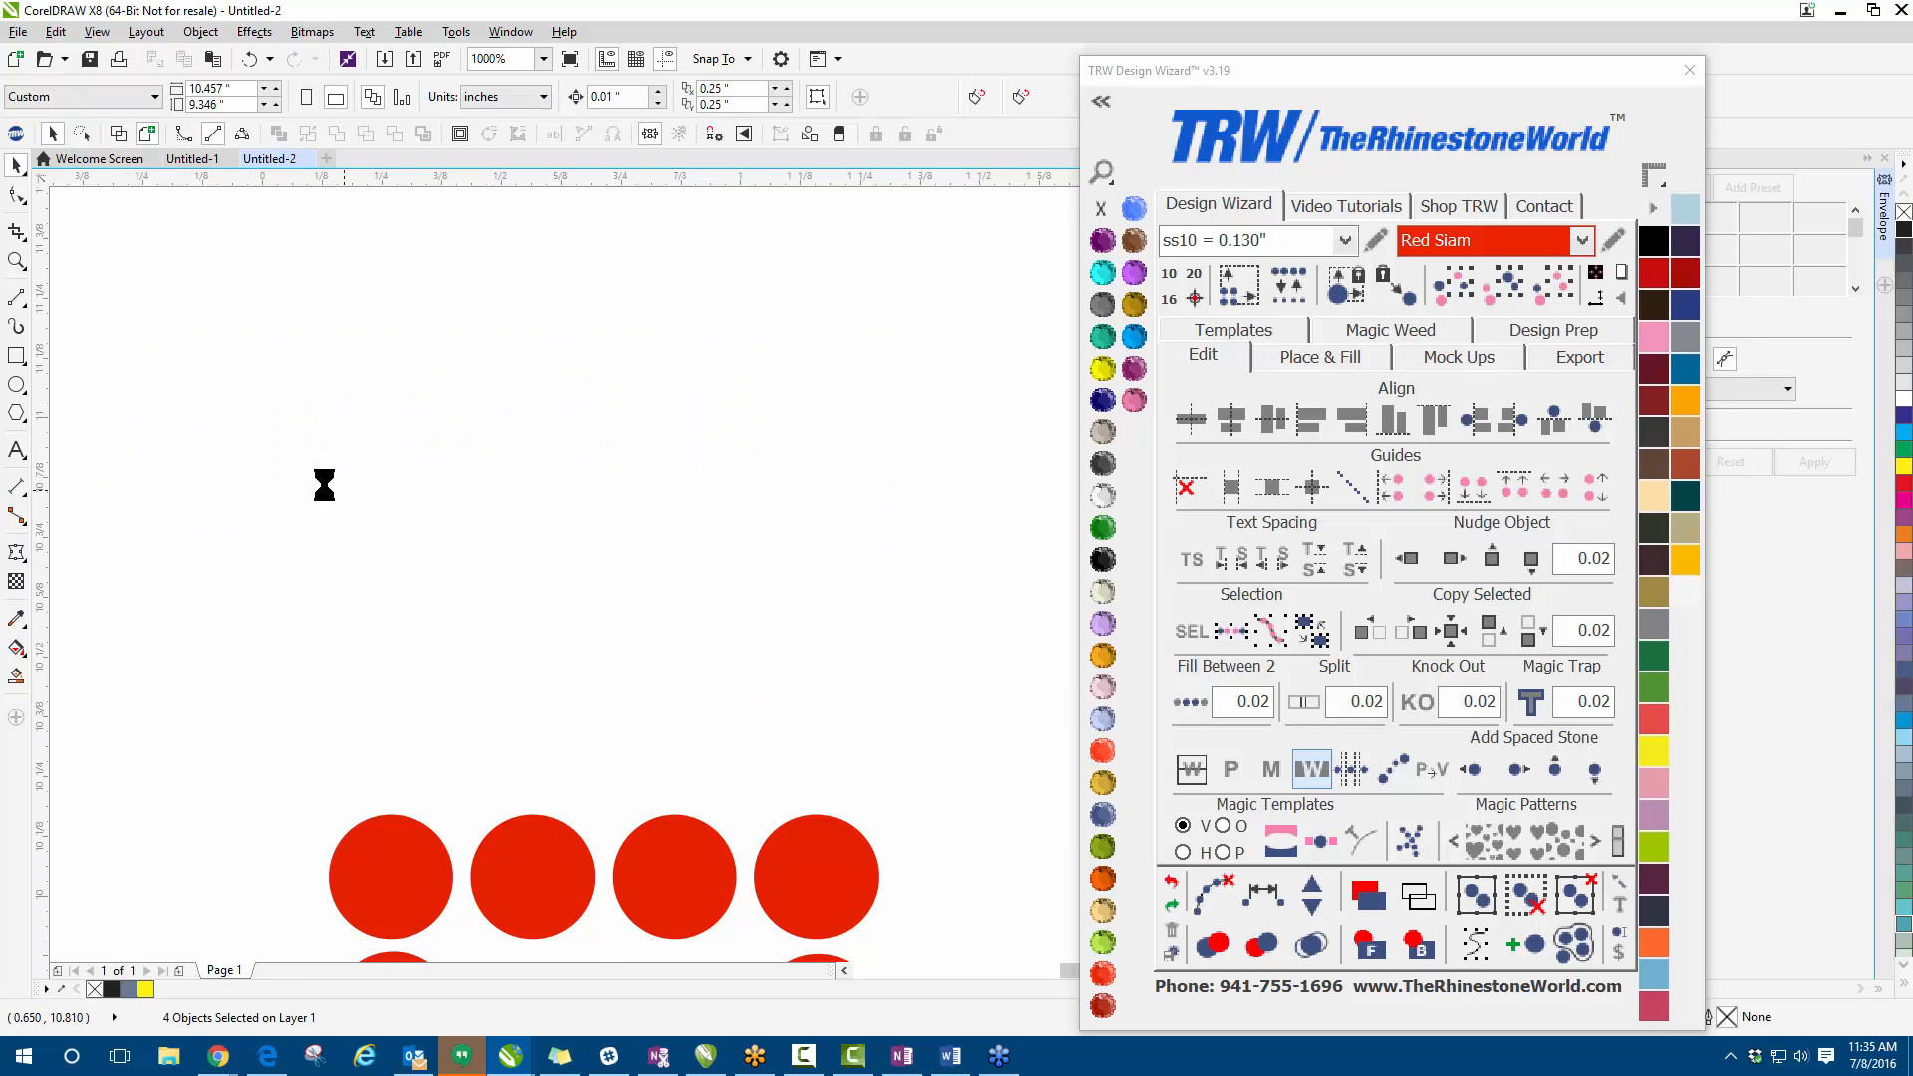
- Select the stones around the overlap in the S's upper inner curve and replace the overlapping pair with a single stone
scroll(324, 485, "down", 1)
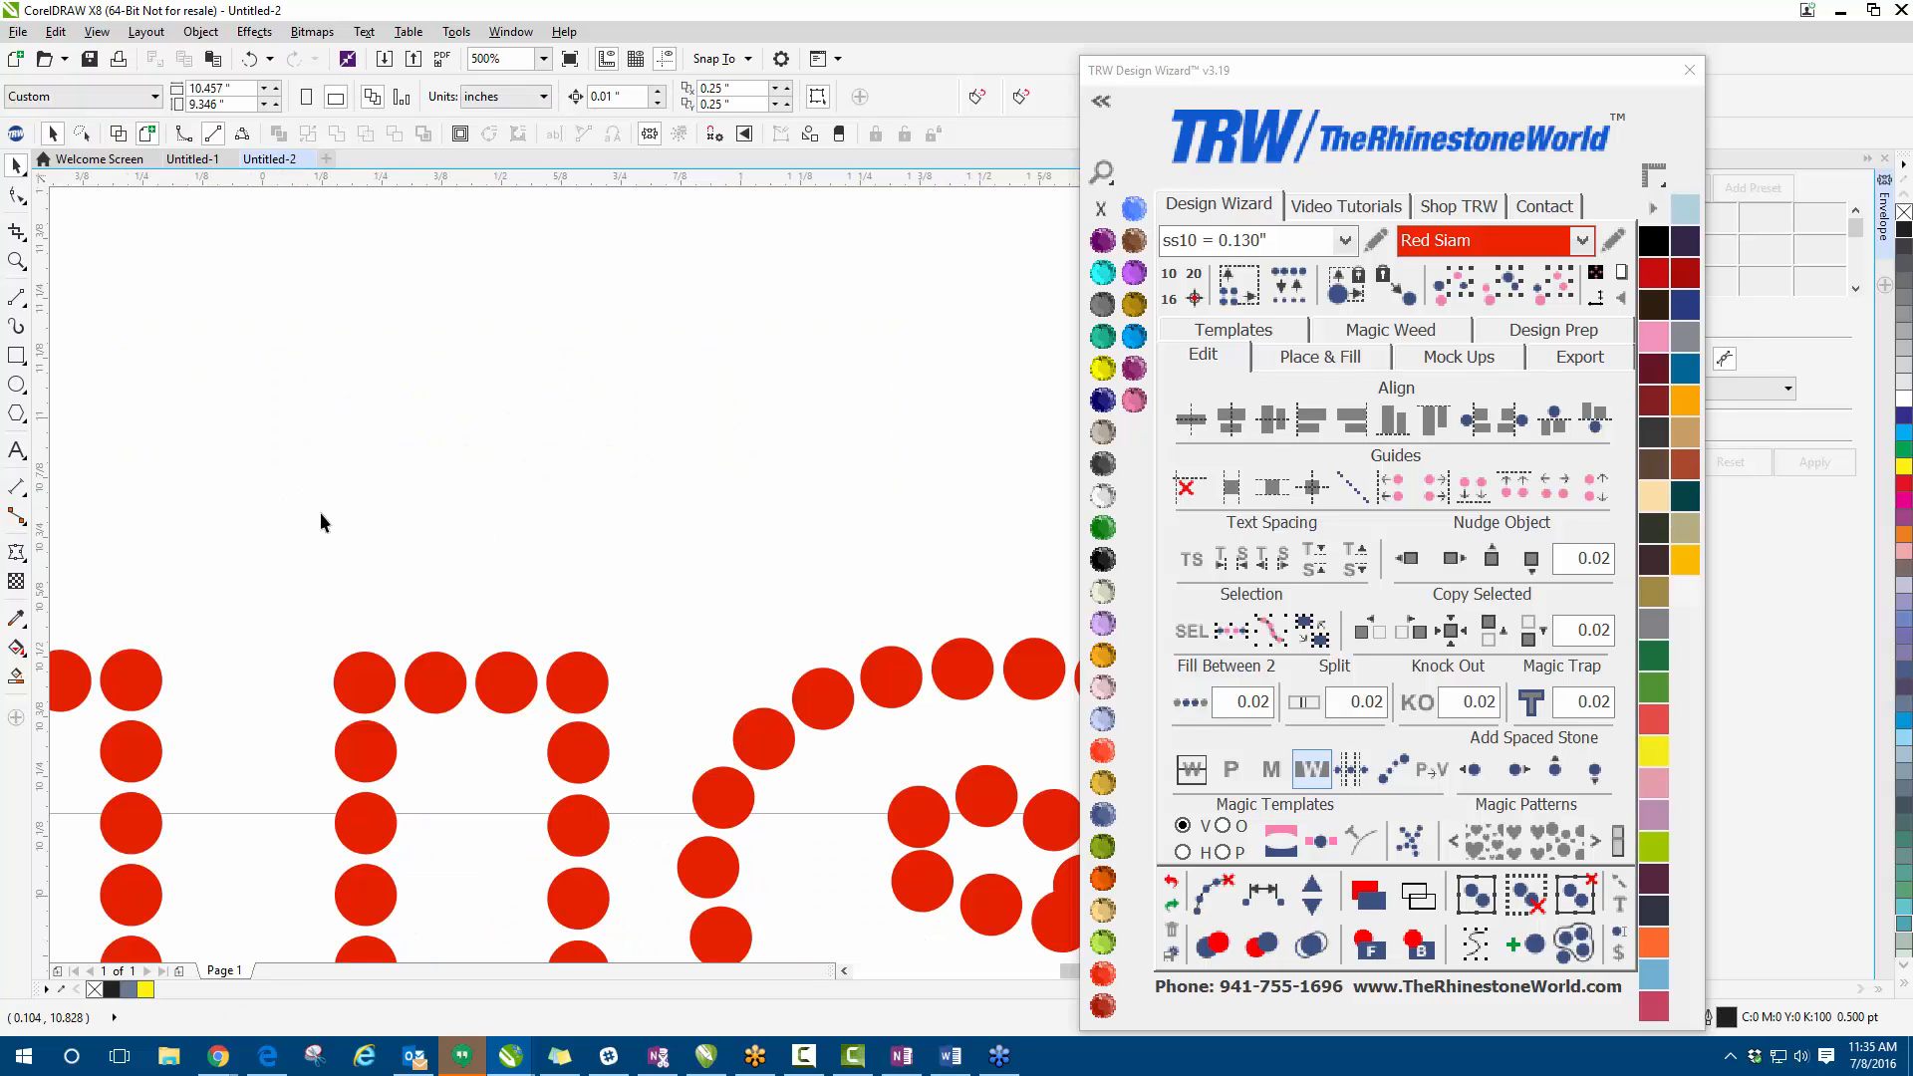
scroll(314, 537, "down", 2)
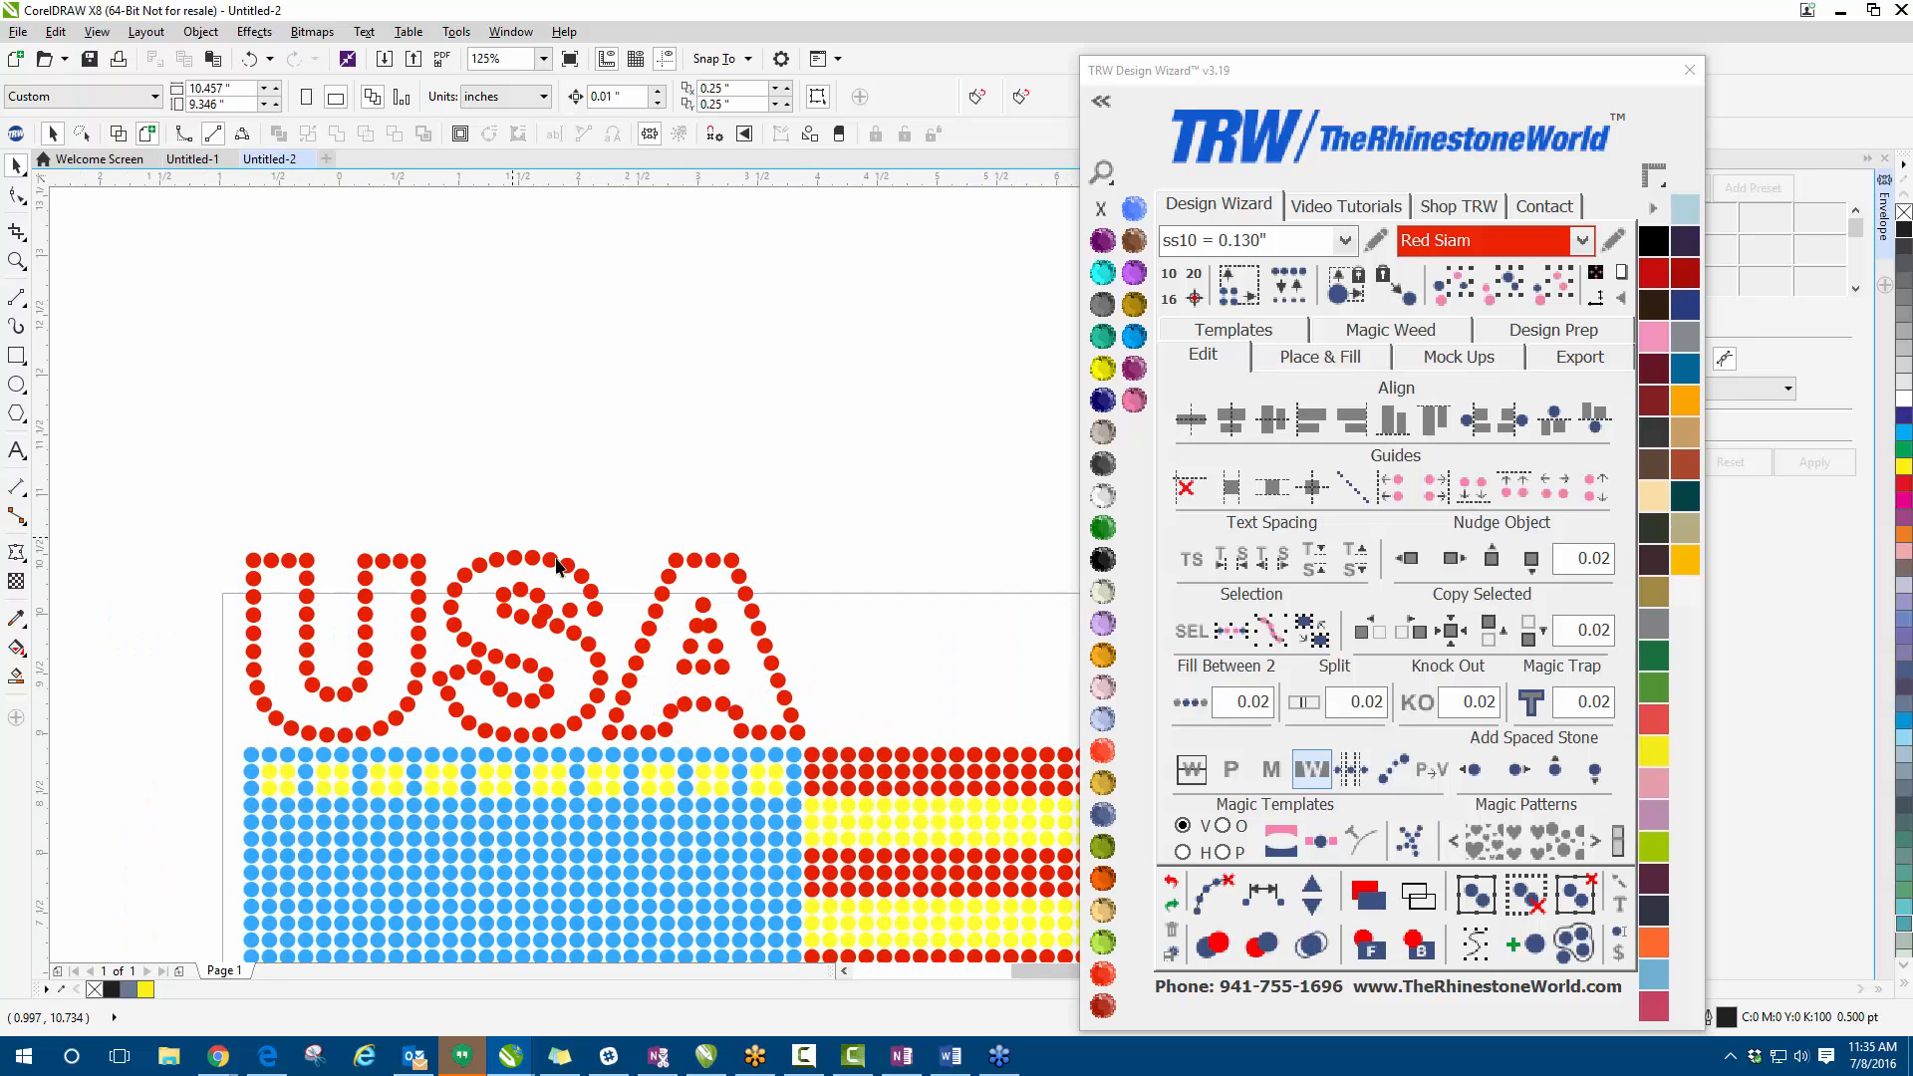
scroll(568, 637, "up", 3)
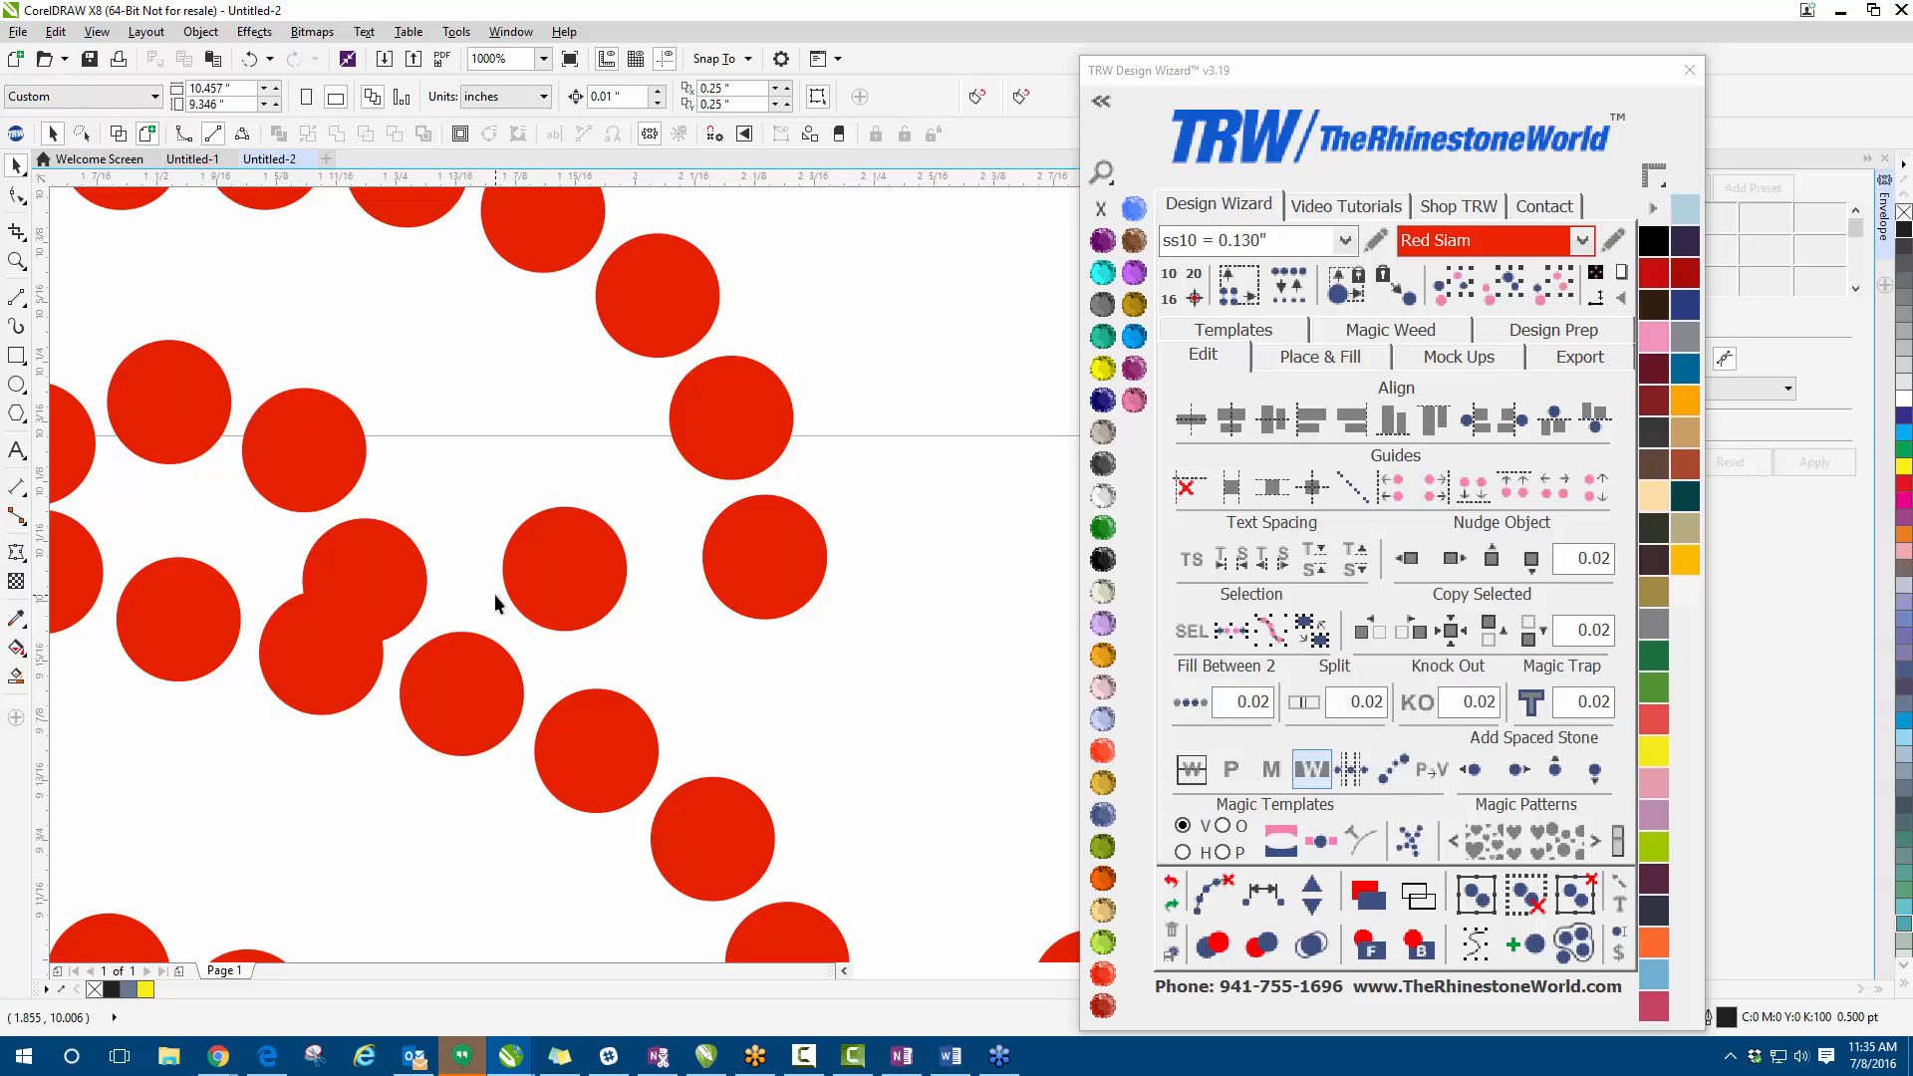
scroll(390, 457, "down", 1)
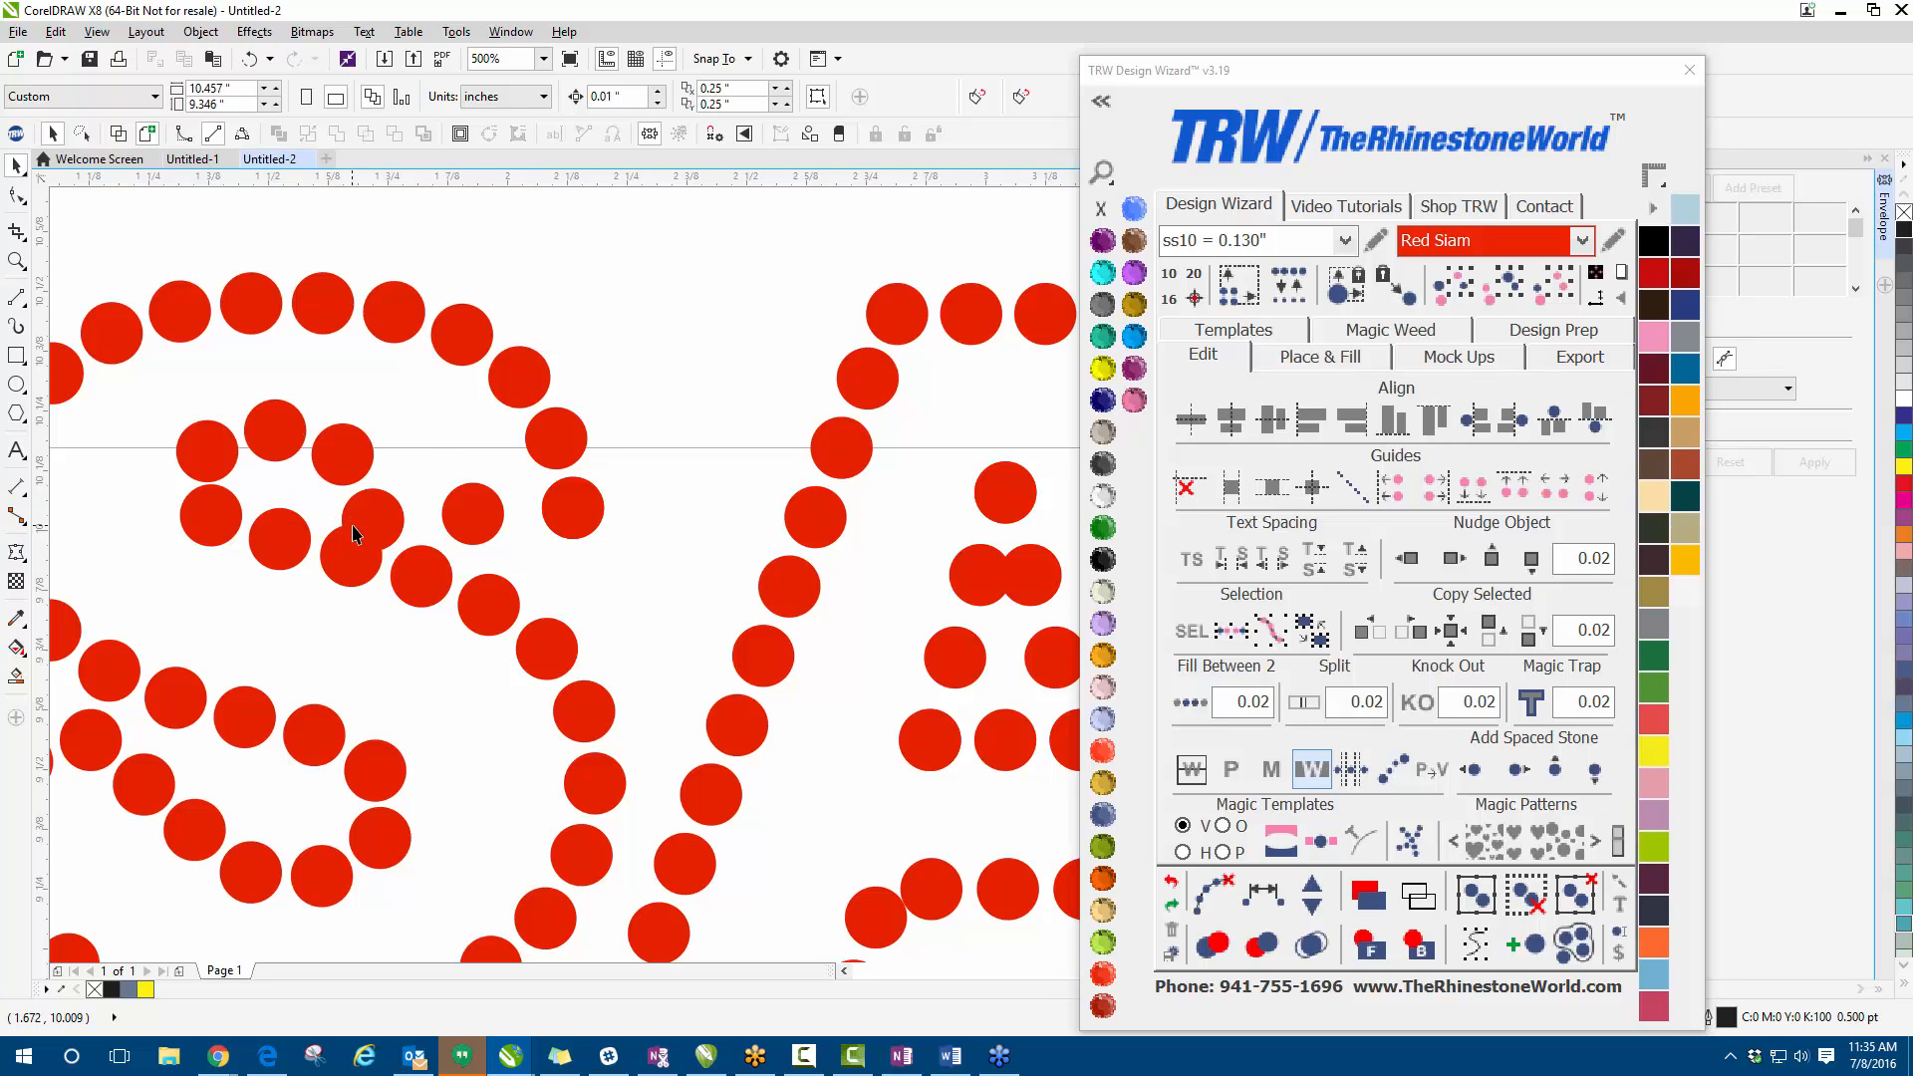
left_click_drag(500, 418, 231, 588)
left_click_drag(140, 377, 503, 638)
left_click_drag(1509, 83, 917, 28)
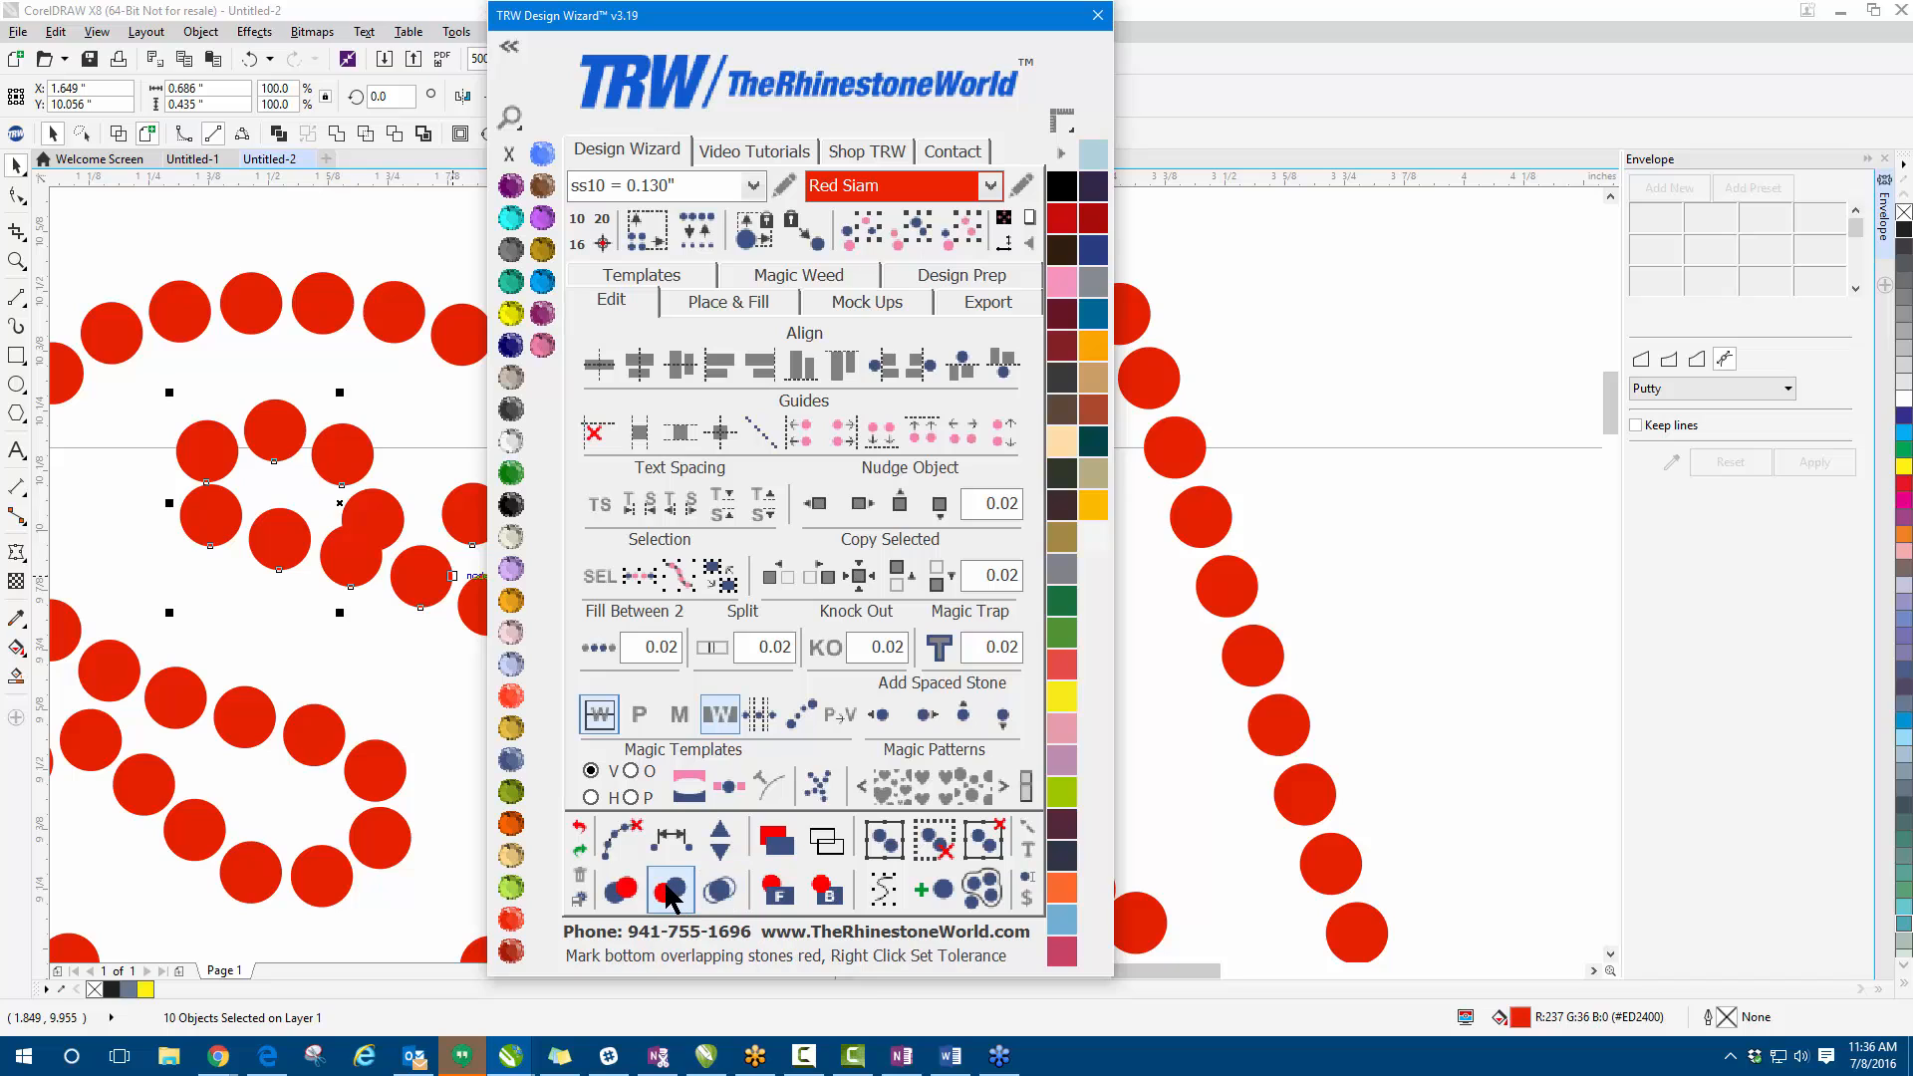
left_click(713, 909)
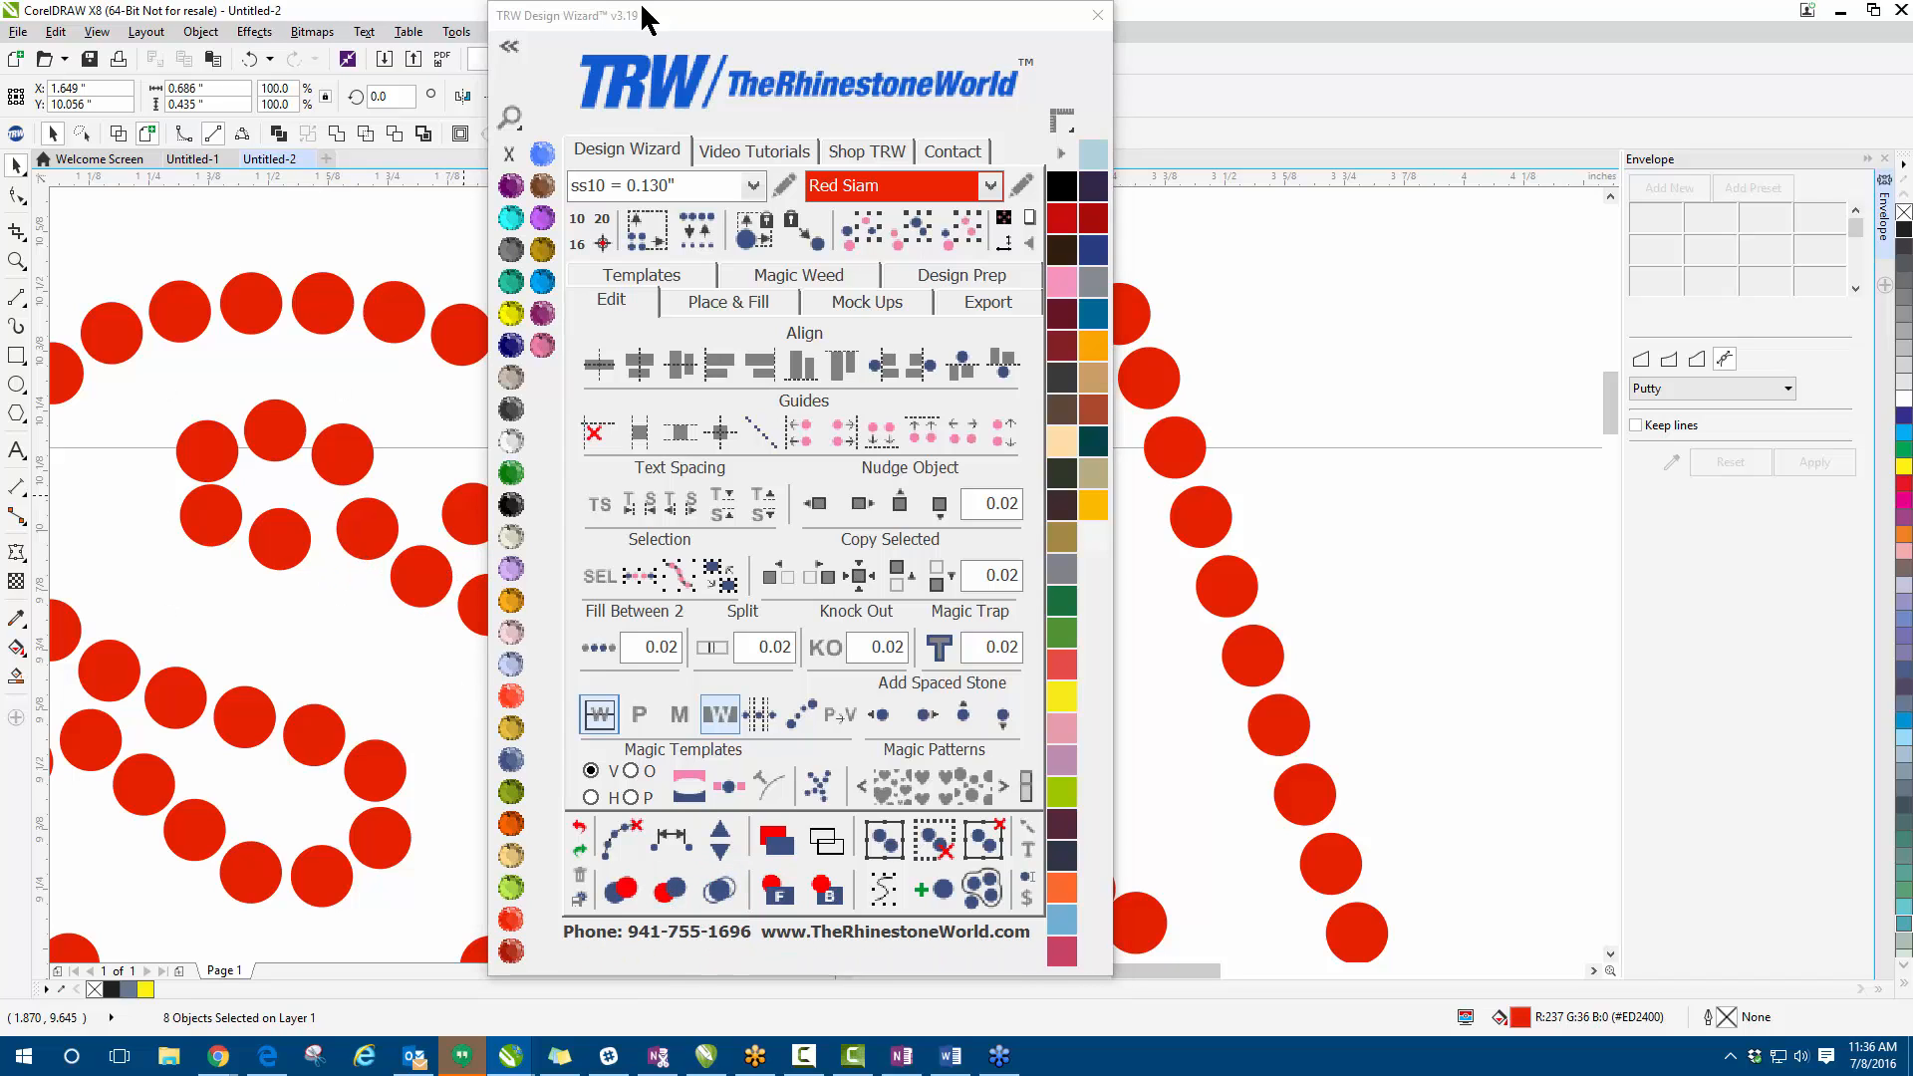
- Move the TRW Design Wizard window clear of the S's upper inner curve
left_click_drag(732, 25, 1398, 48)
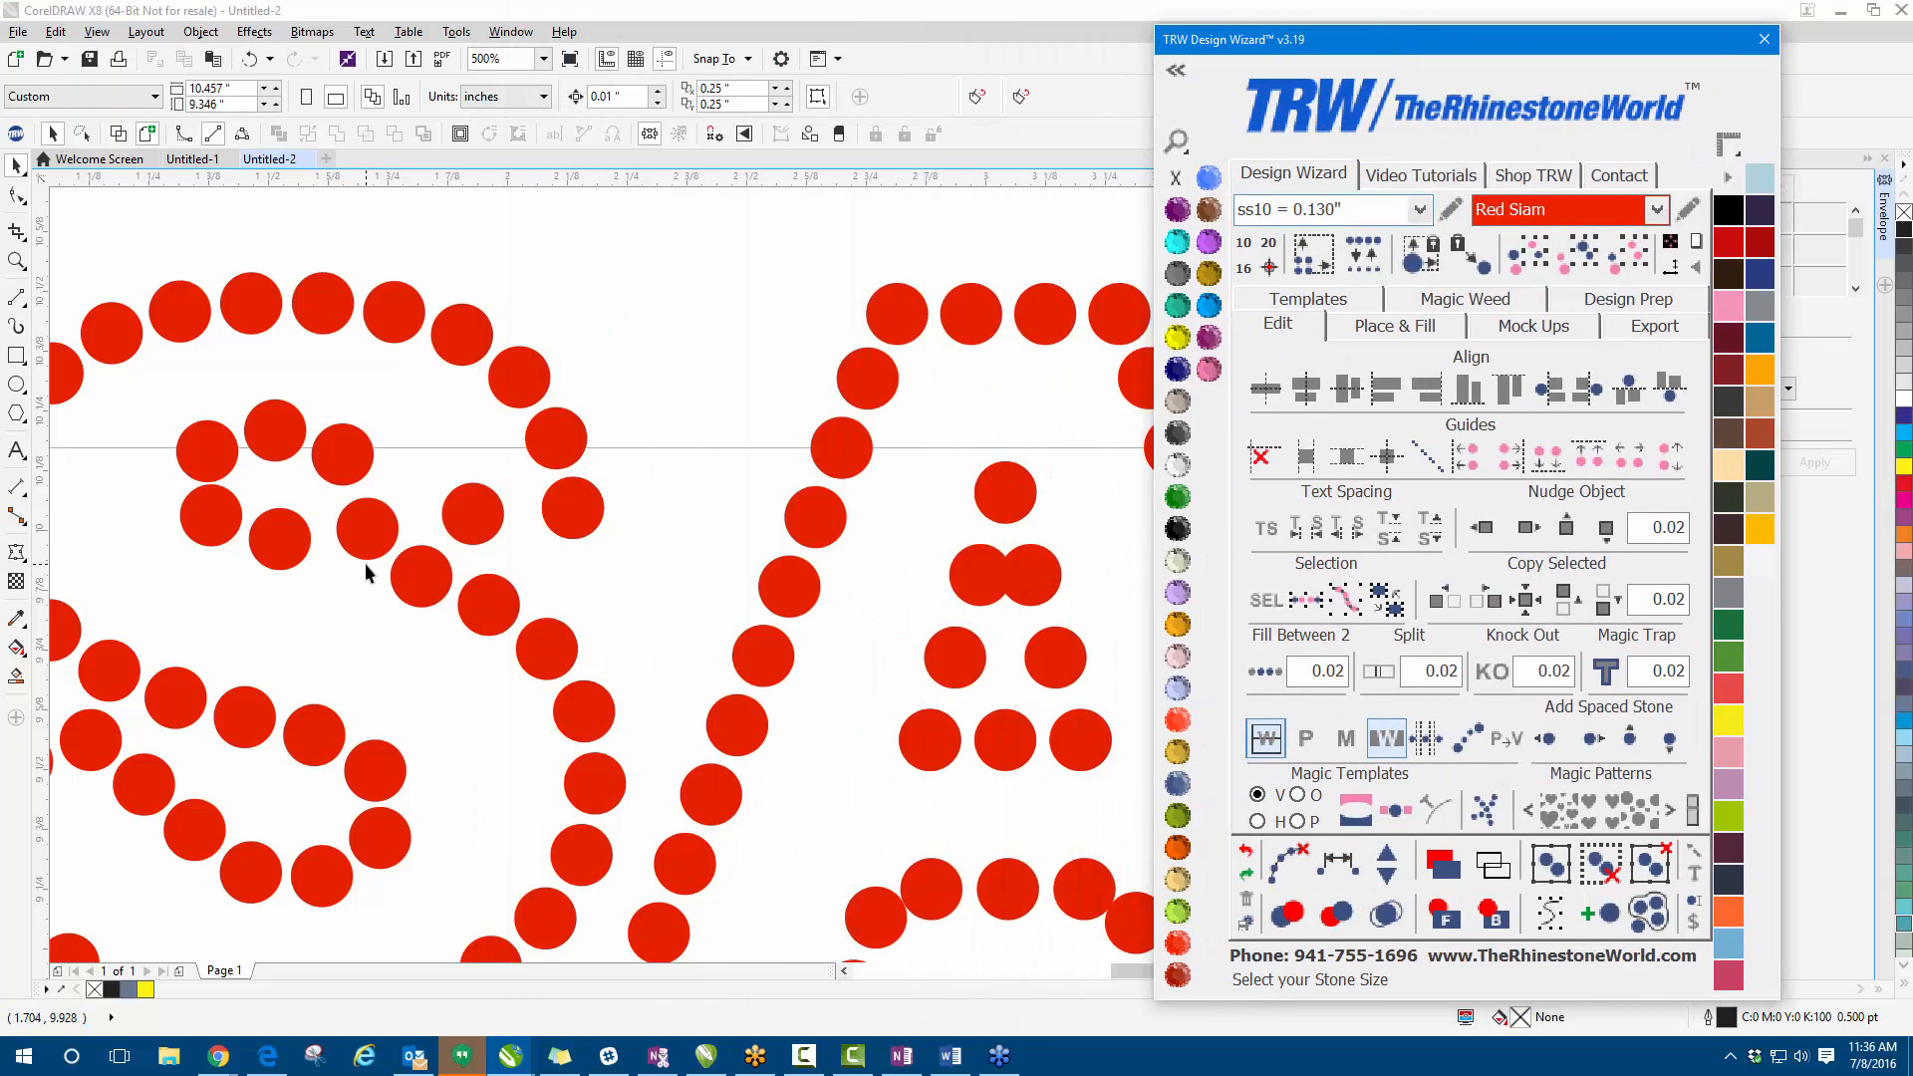
scroll(369, 570, "up", 2)
scroll(365, 570, "down", 3)
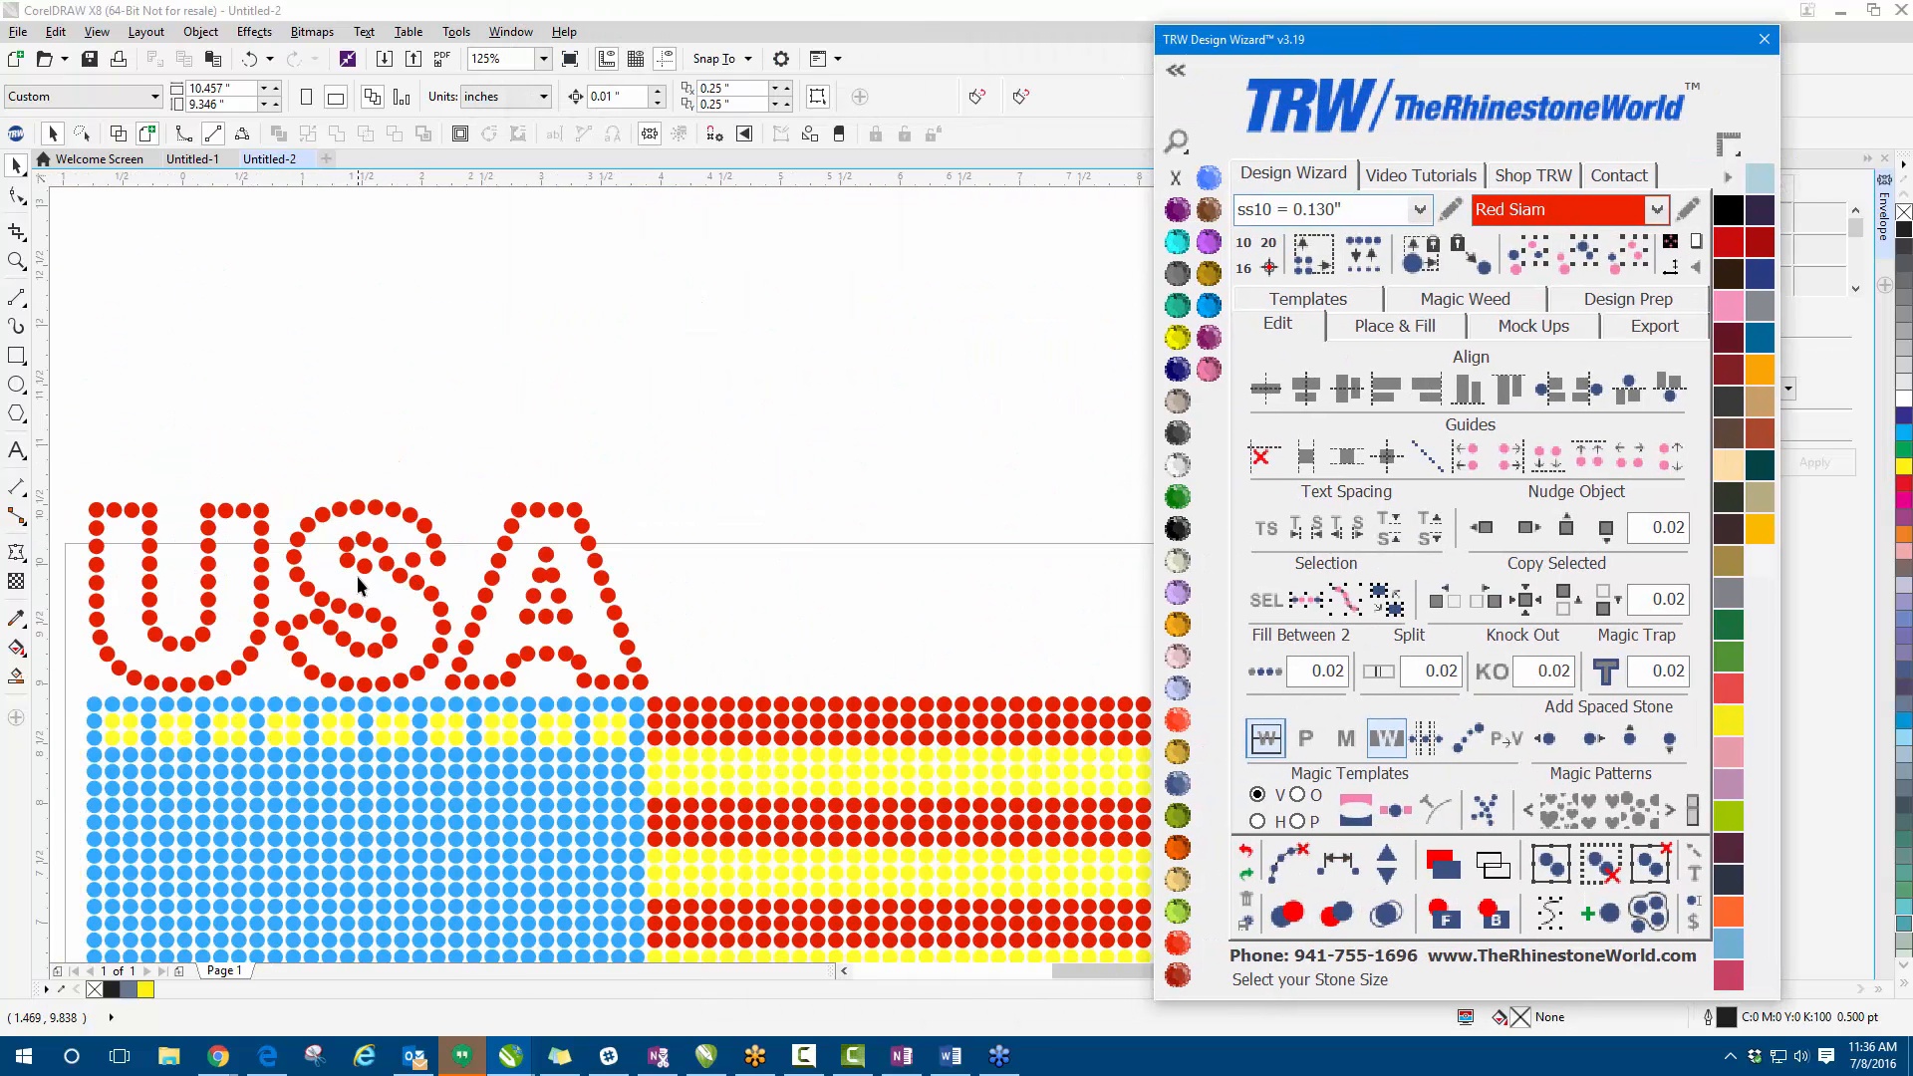
scroll(365, 580, "up", 1)
scroll(364, 581, "up", 1)
scroll(575, 558, "up", 2)
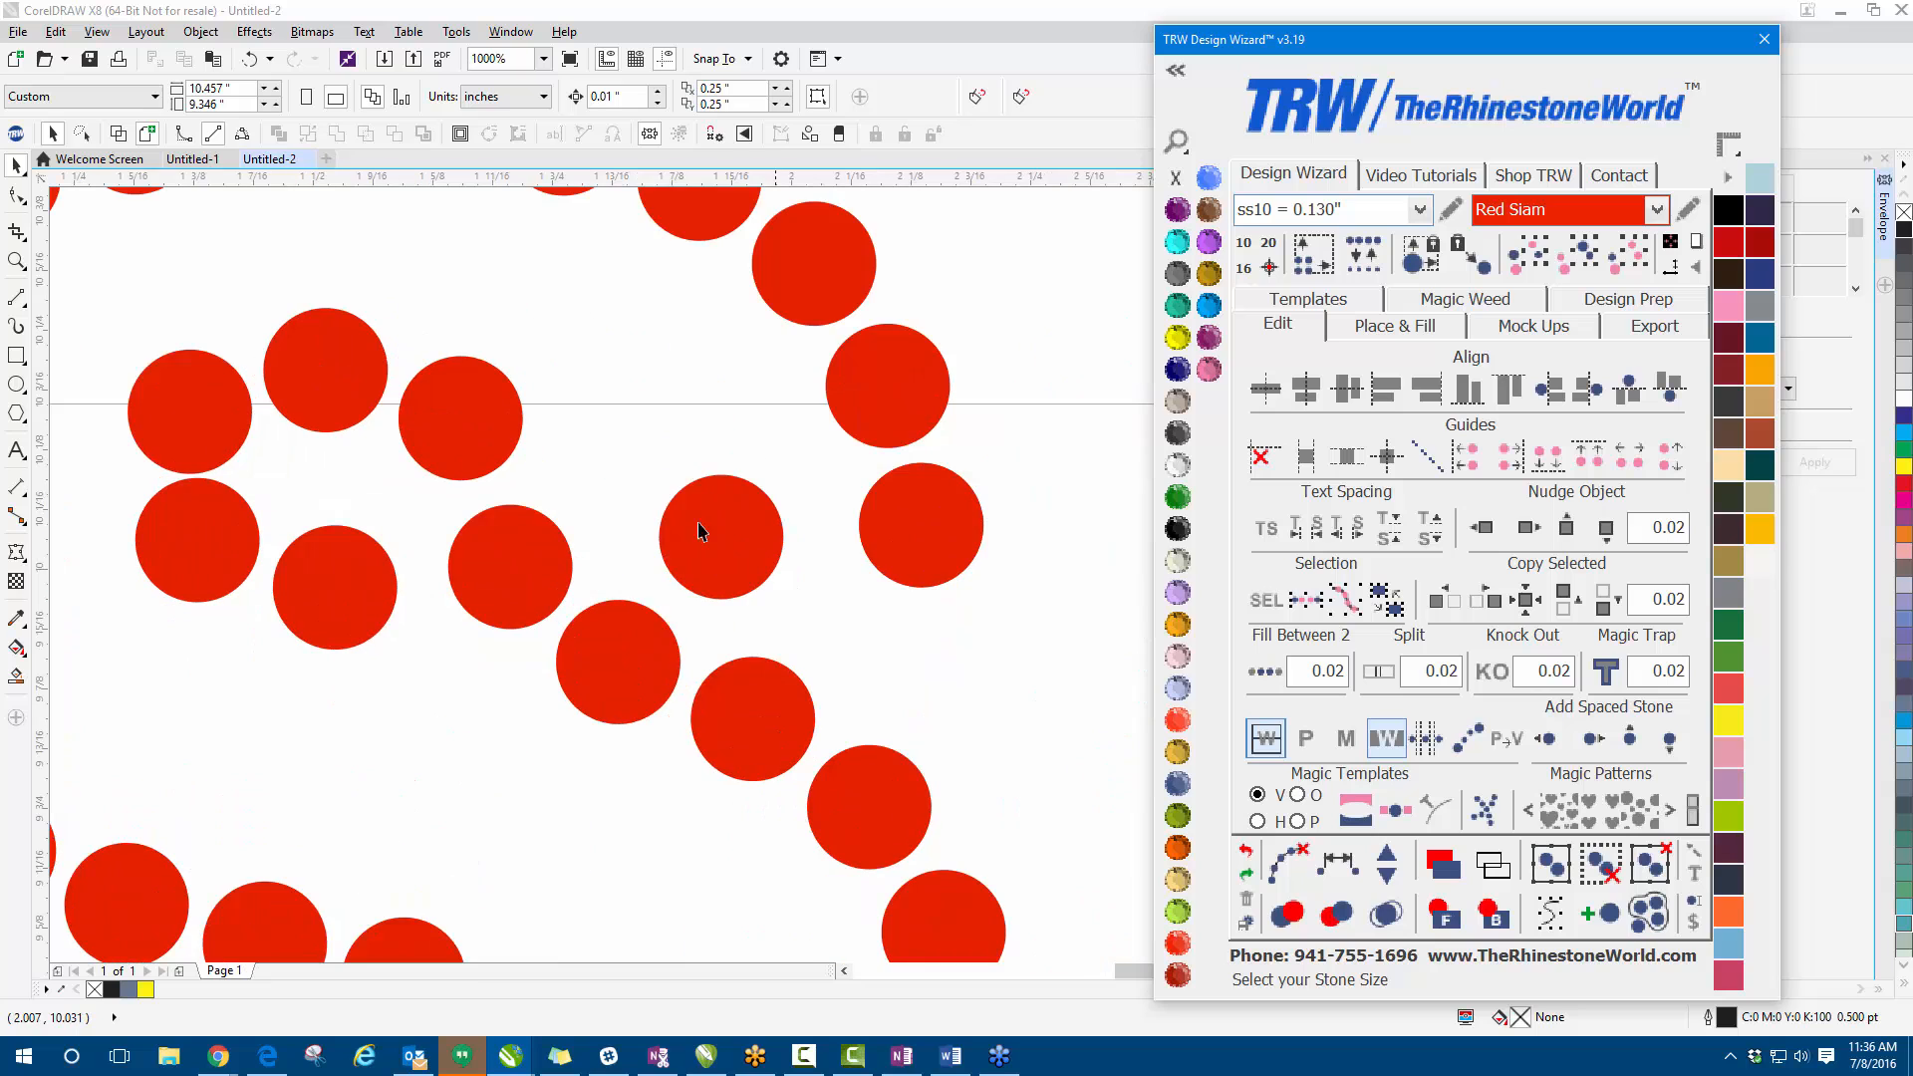
- Try moving the S's inner junction stone down into the lower row with another stone above it, and undo both changes
left_click_drag(538, 558, 504, 624)
left_click_drag(565, 514, 587, 494)
scroll(598, 504, "down", 2)
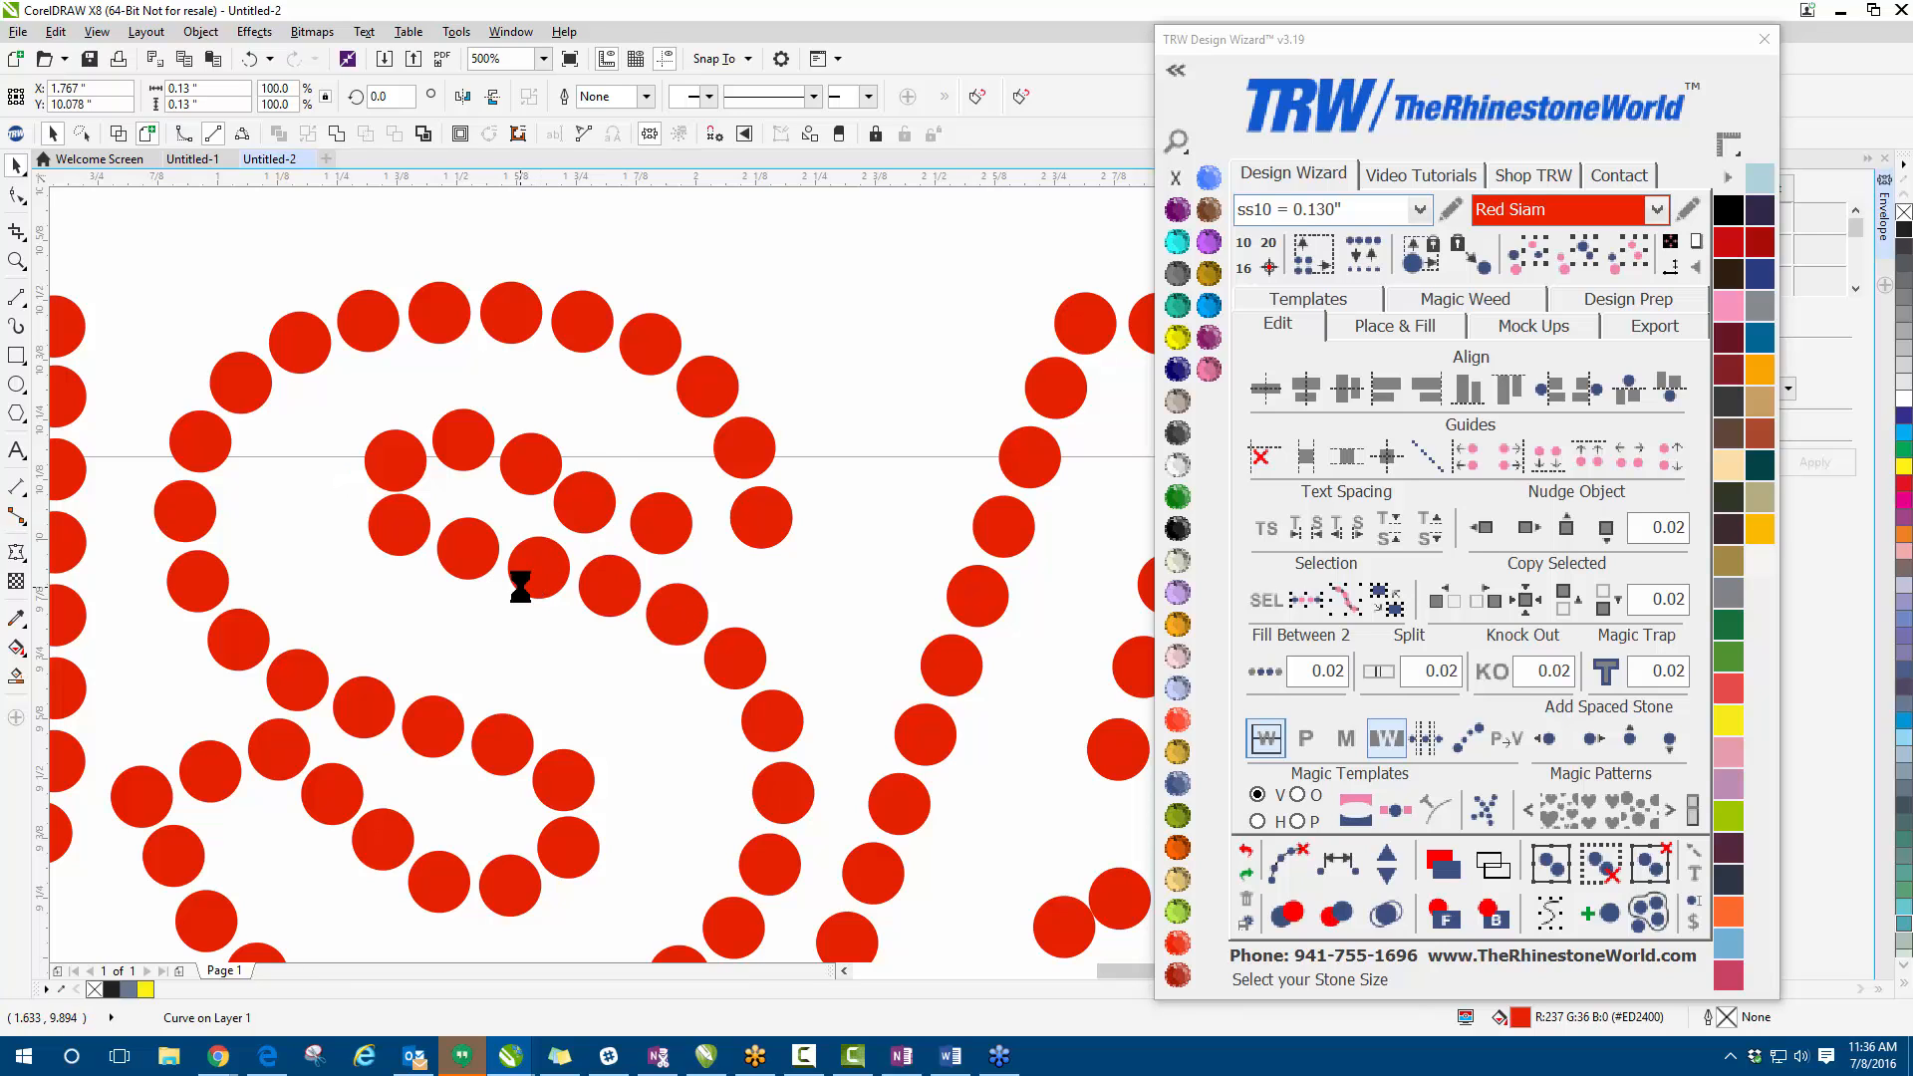
key("ctrl+z")
key("ctrl+z")
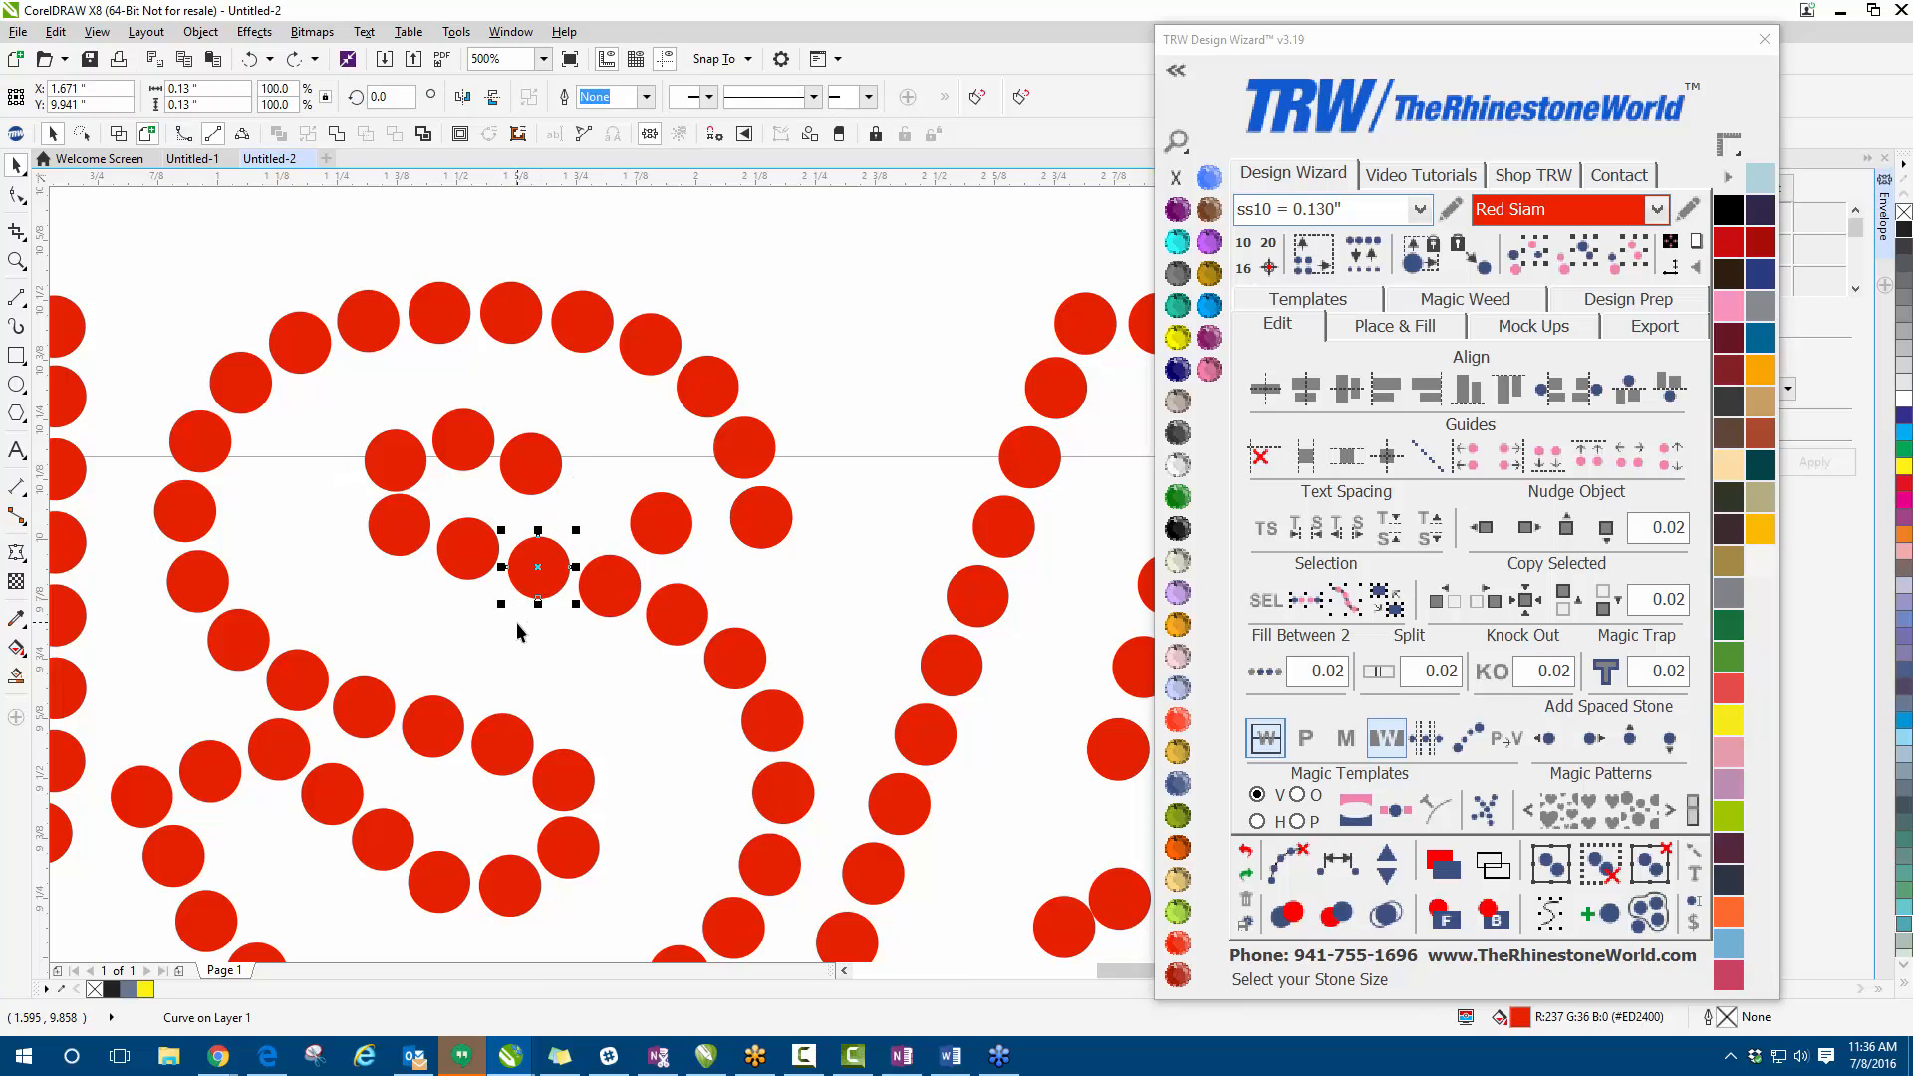
key("ctrl+shift+z")
key("Escape")
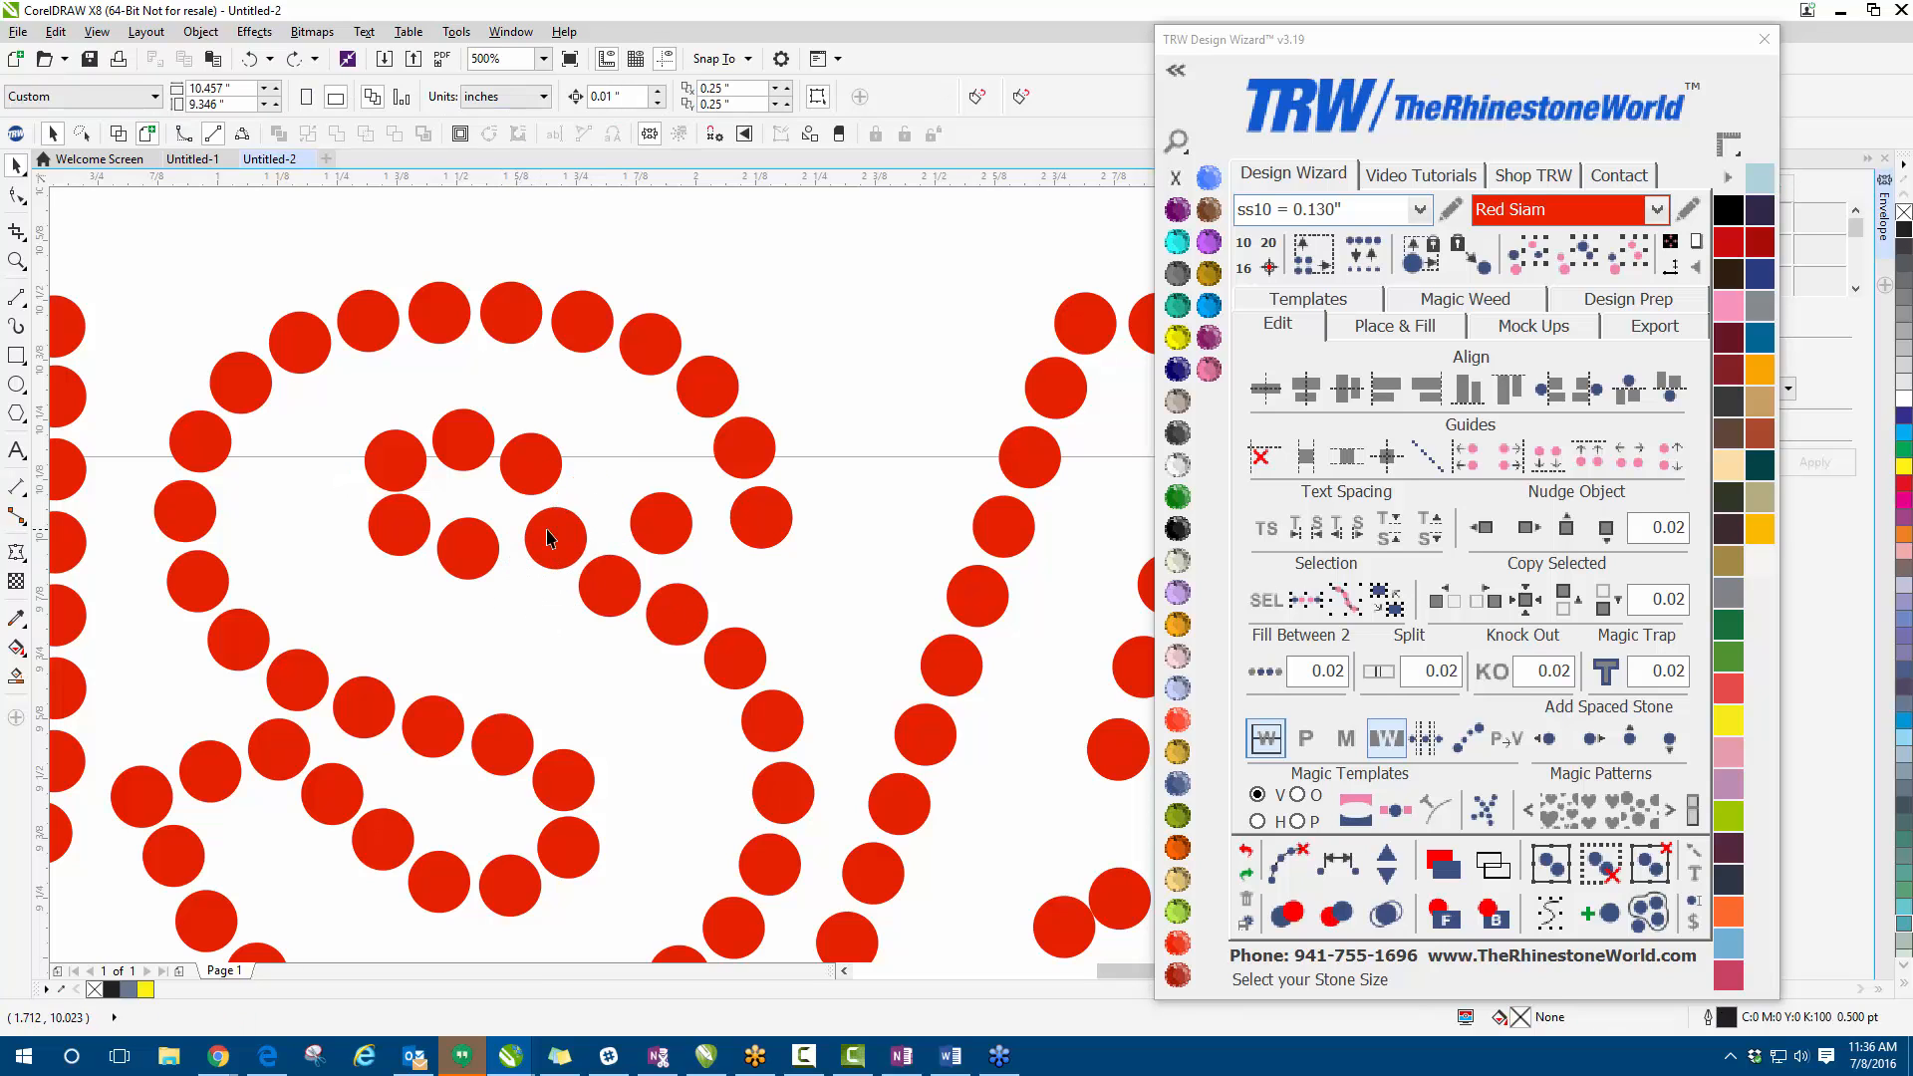
- Add a stone to the S's lower inner row and spread the upper-row stones so the overlapping one sits clear
left_click(618, 578)
left_click(552, 677)
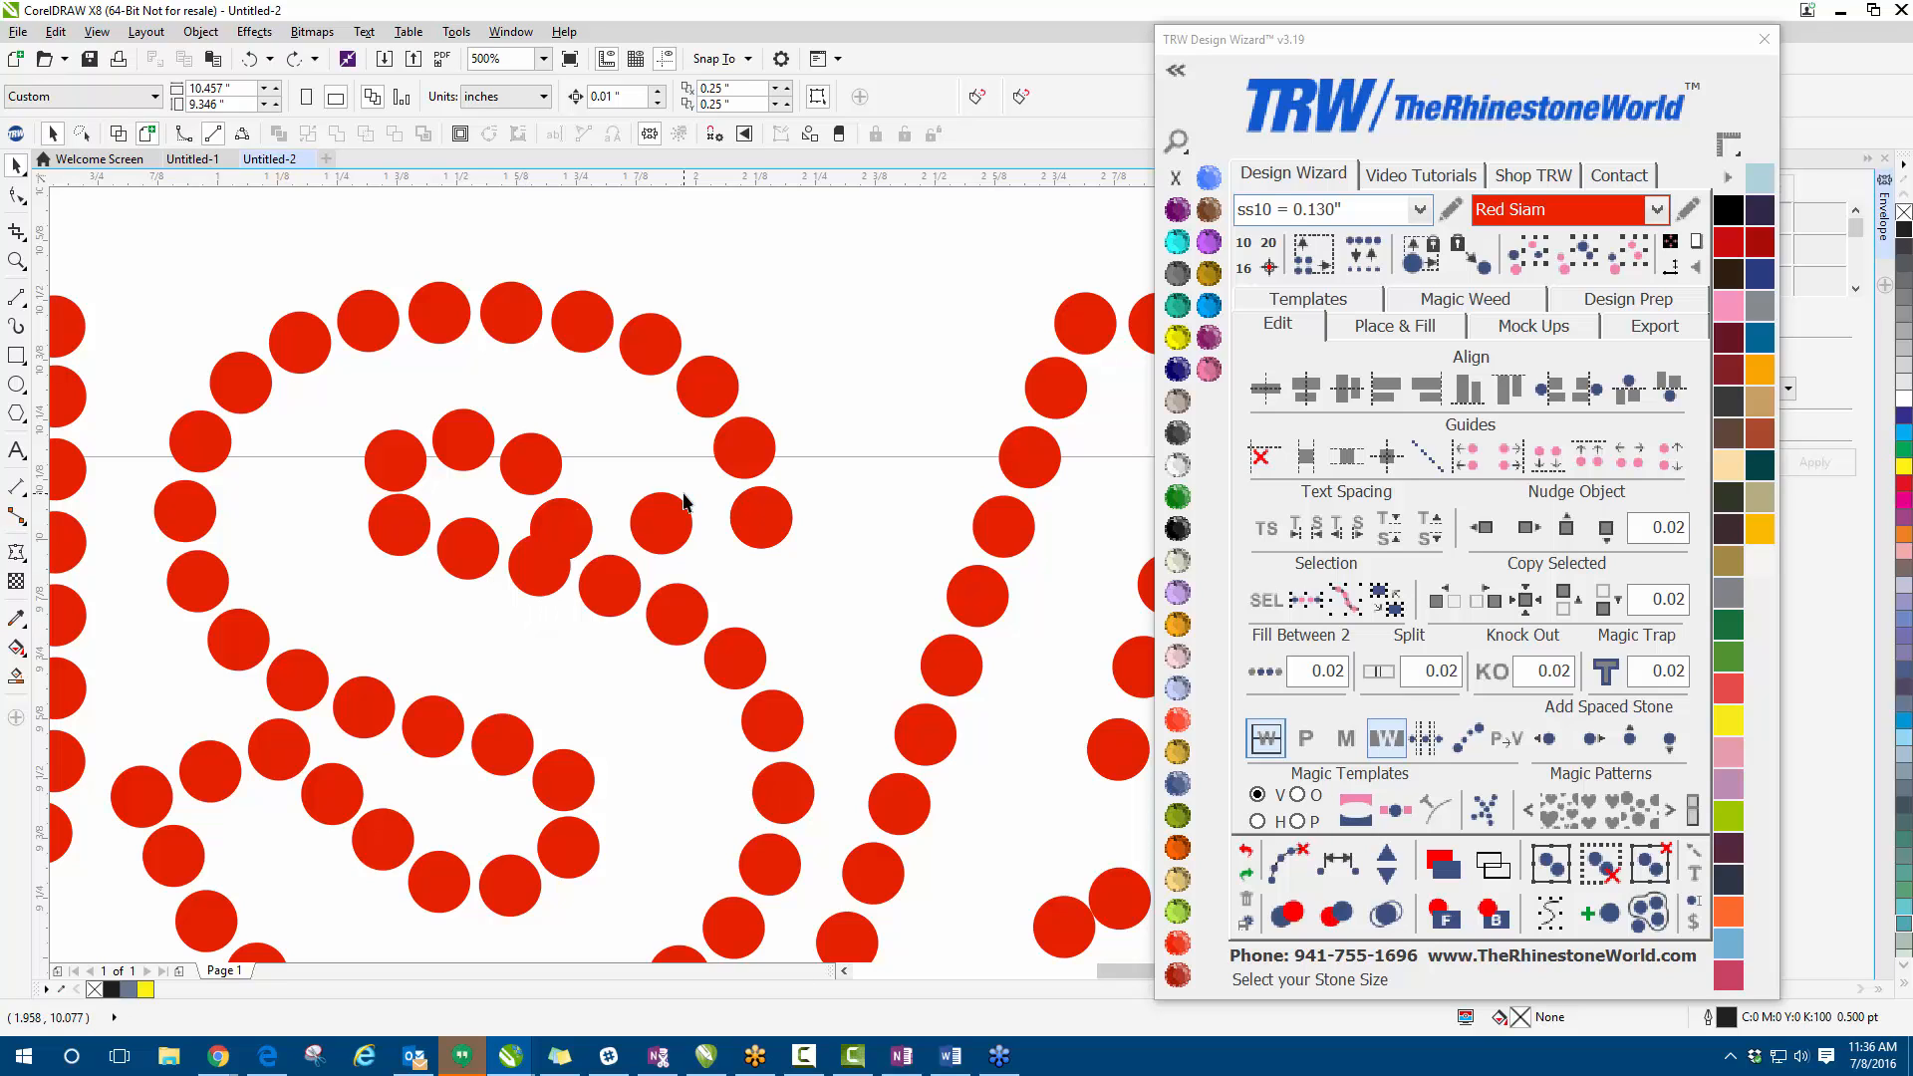
scroll(580, 526, "up", 1)
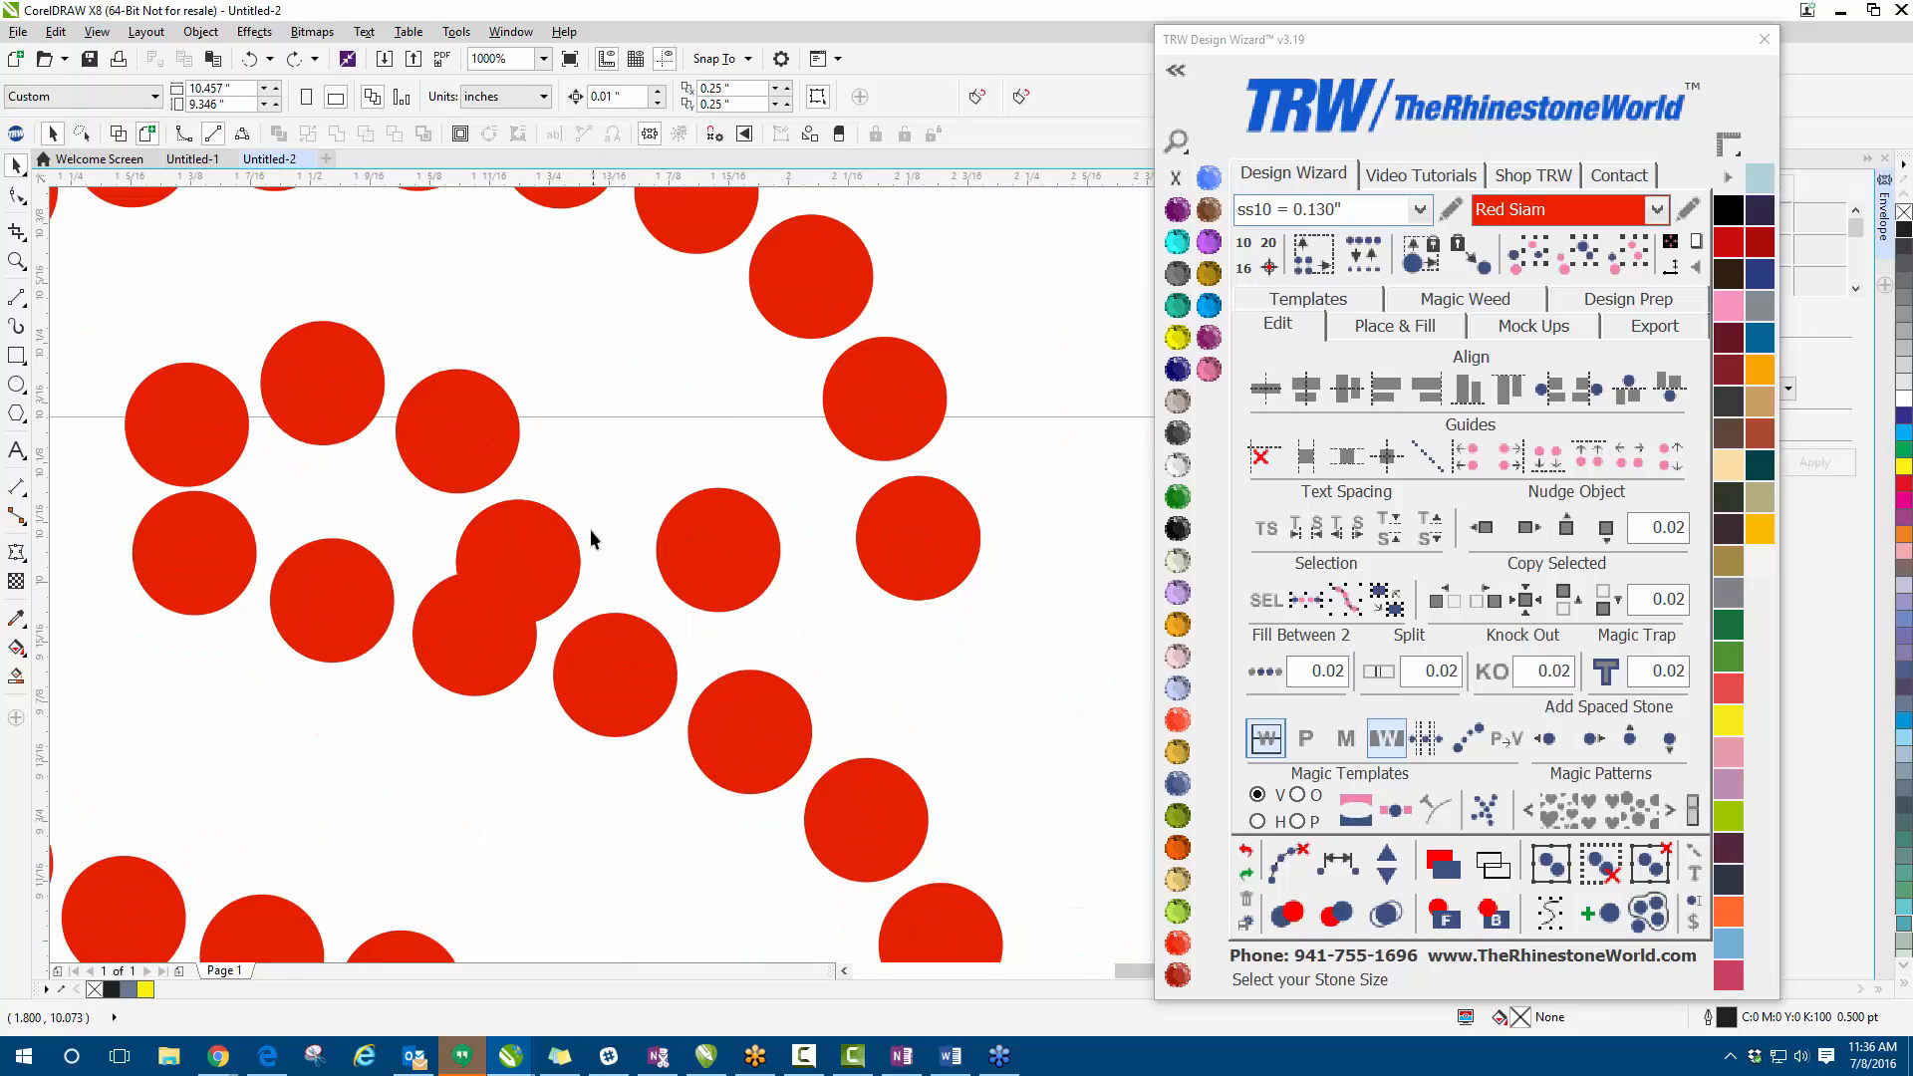
scroll(678, 528, "up", 1)
left_click_drag(787, 562, 872, 568)
left_click_drag(473, 543, 633, 463)
left_click(591, 511)
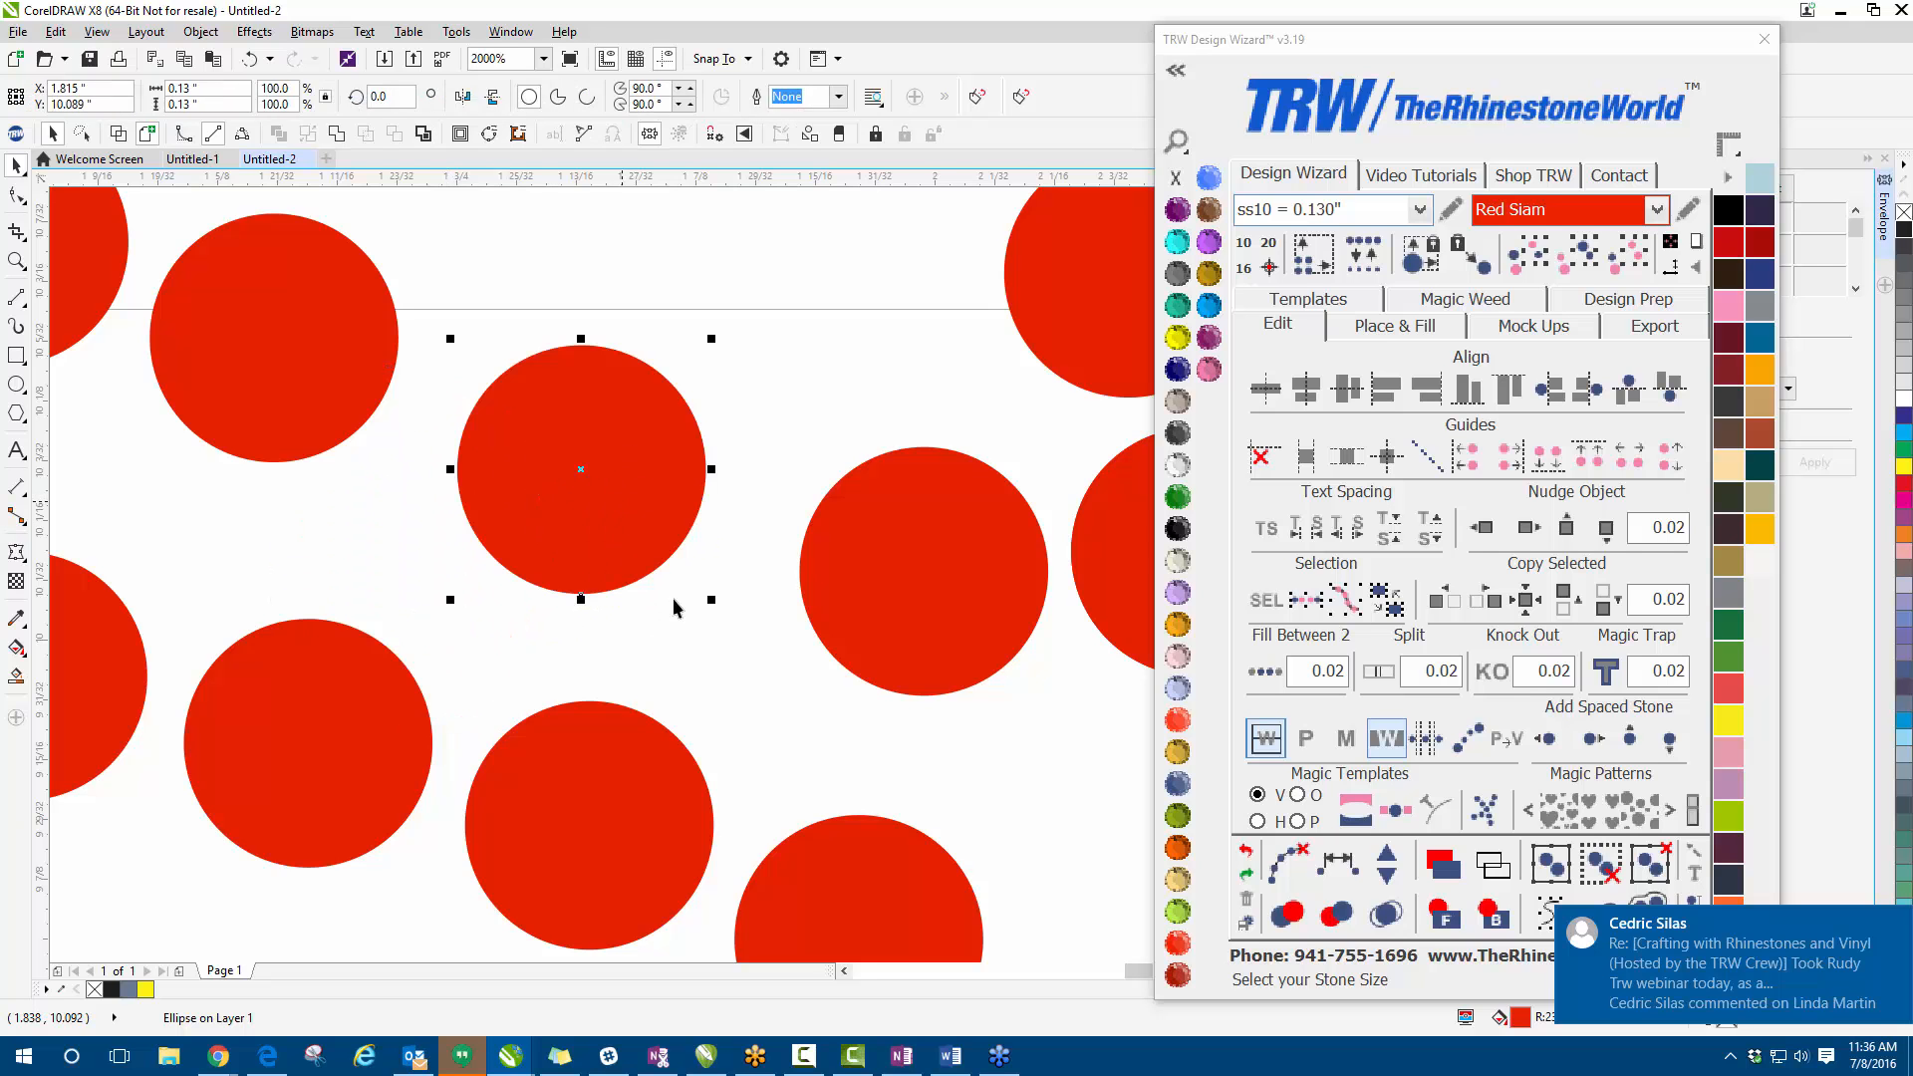
- Shift the stone beside the upper inner row's end stone slightly left to even out its gaps
left_click(668, 593)
scroll(661, 589, "down", 2)
scroll(625, 574, "up", 2)
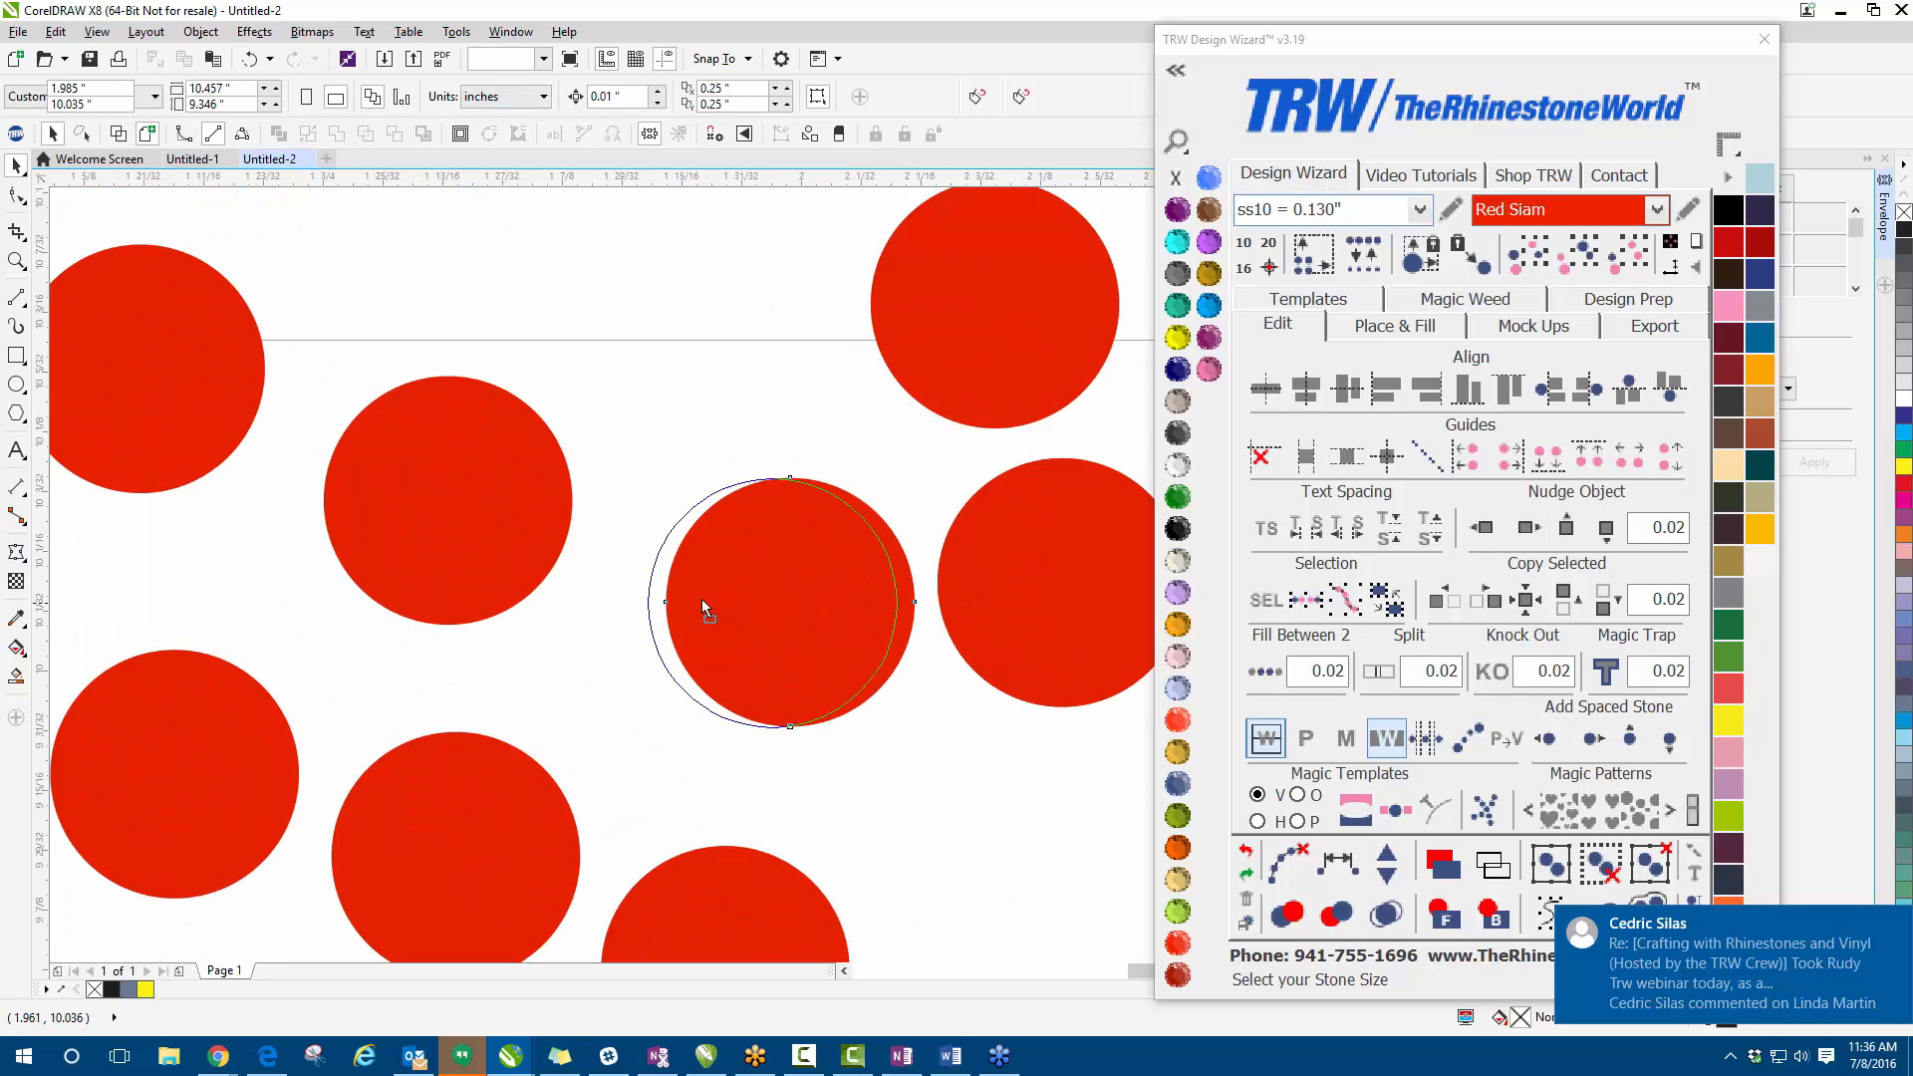
left_click_drag(707, 597, 645, 583)
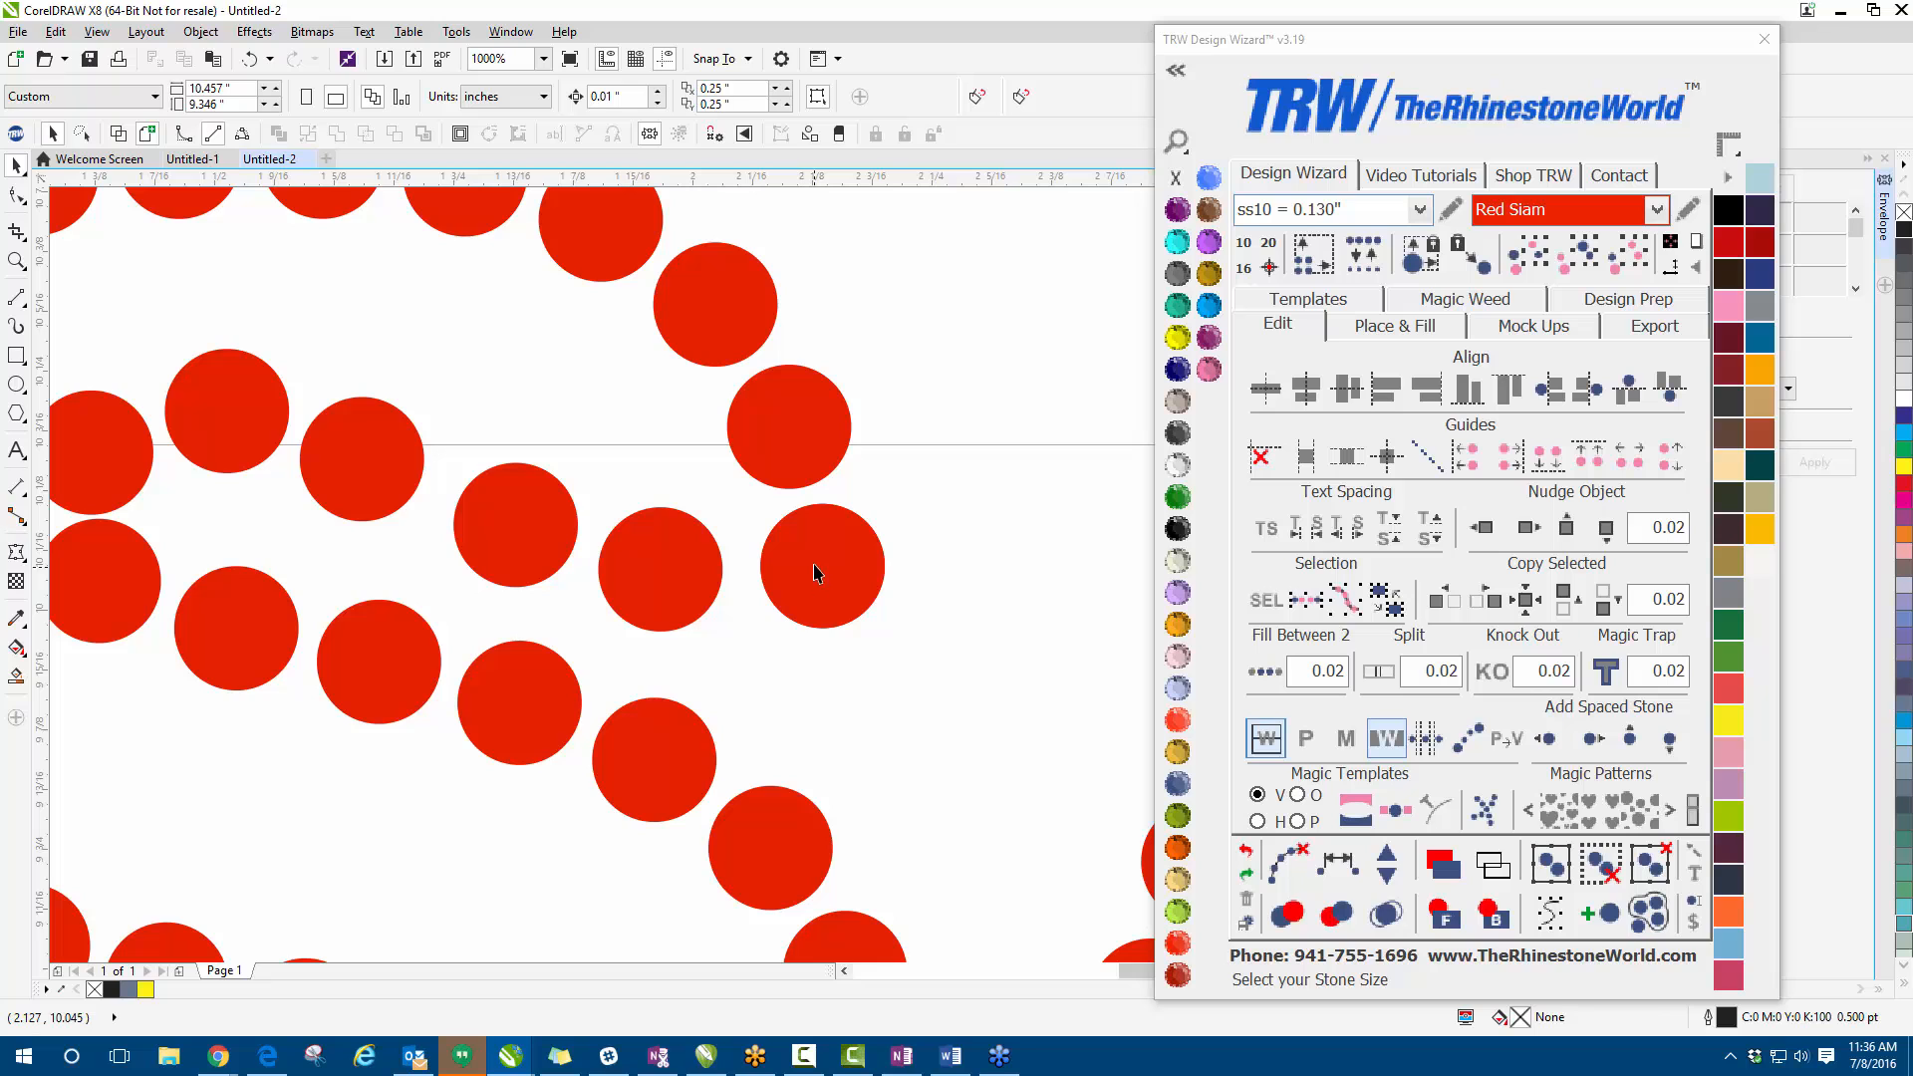
left_click(817, 563)
left_click_drag(813, 559, 815, 573)
scroll(807, 572, "down", 1)
left_click(729, 576, "shift")
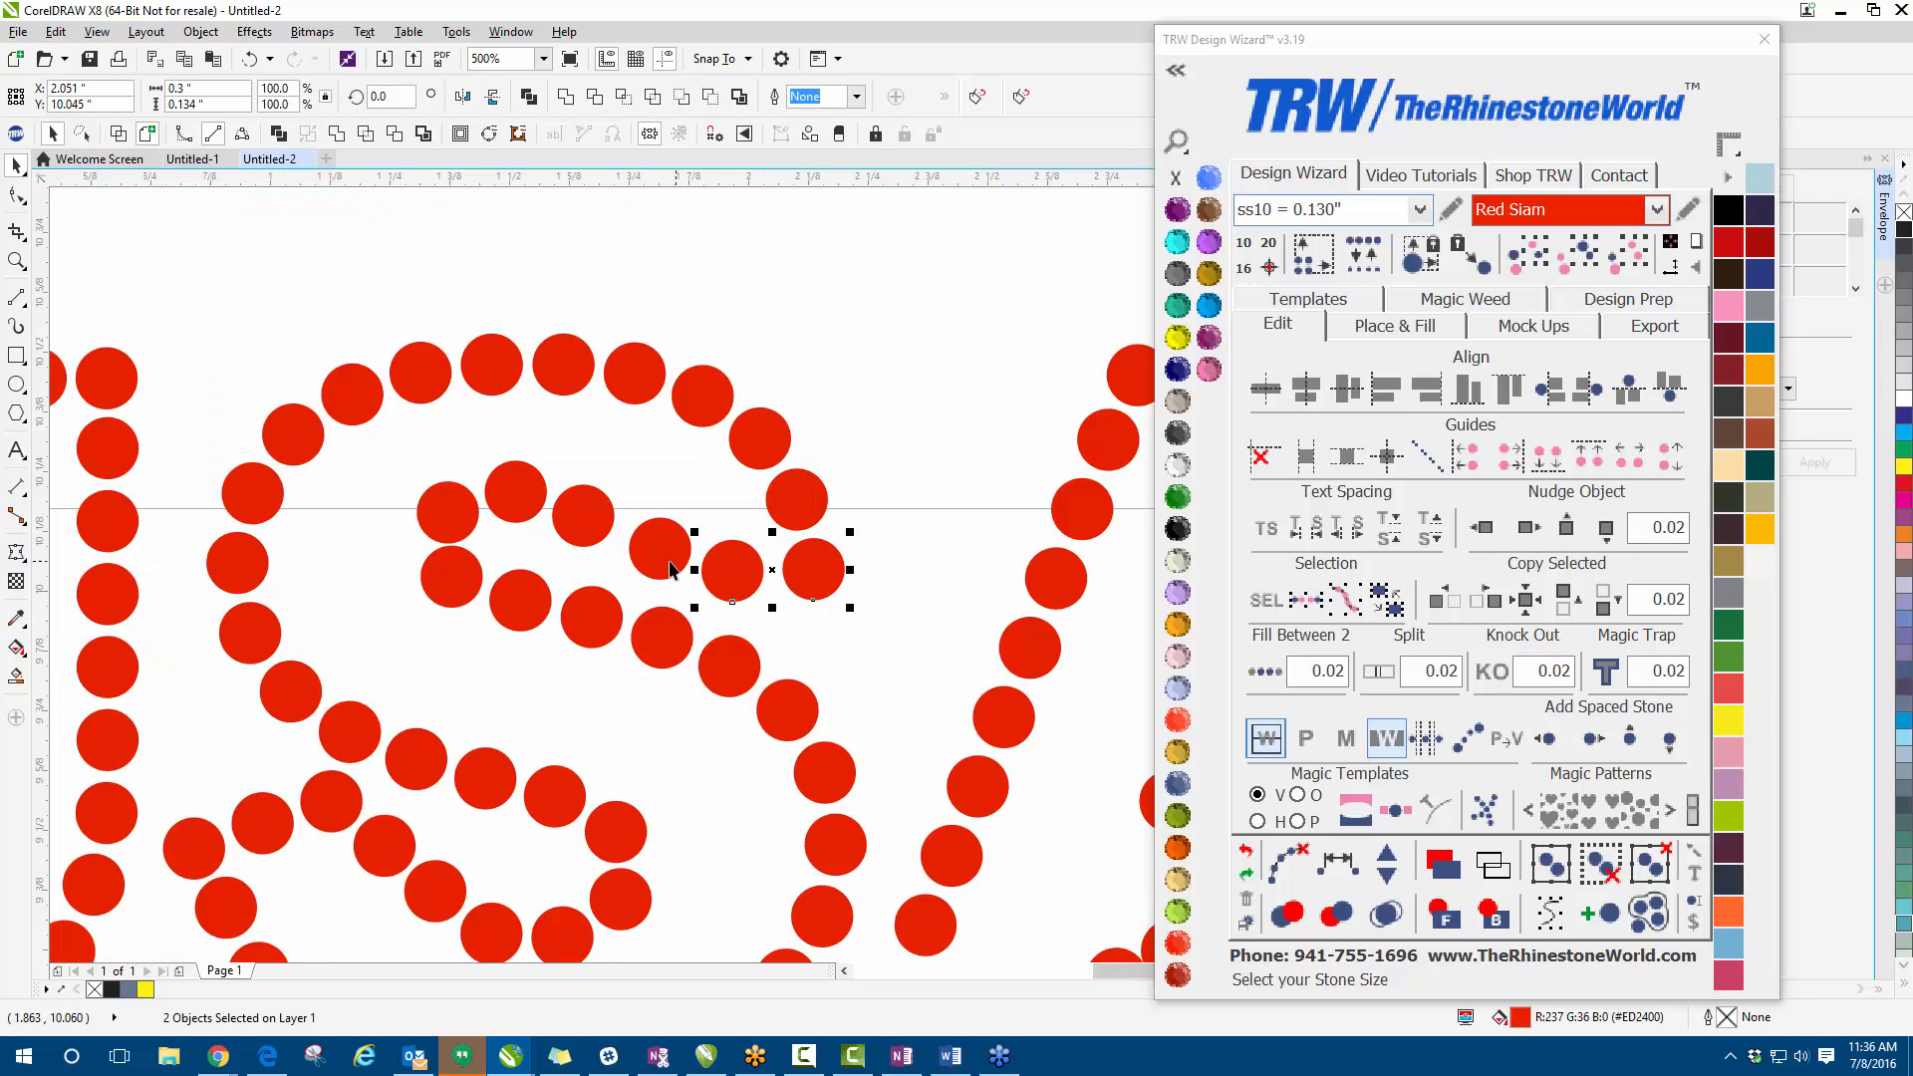
left_click(660, 550, "shift")
left_click(581, 518, "shift")
left_click(515, 503, "shift")
left_click(460, 513, "shift")
left_click(461, 586, "shift")
left_click(537, 604, "shift")
left_click(582, 608, "shift")
scroll(637, 546, "up", 1)
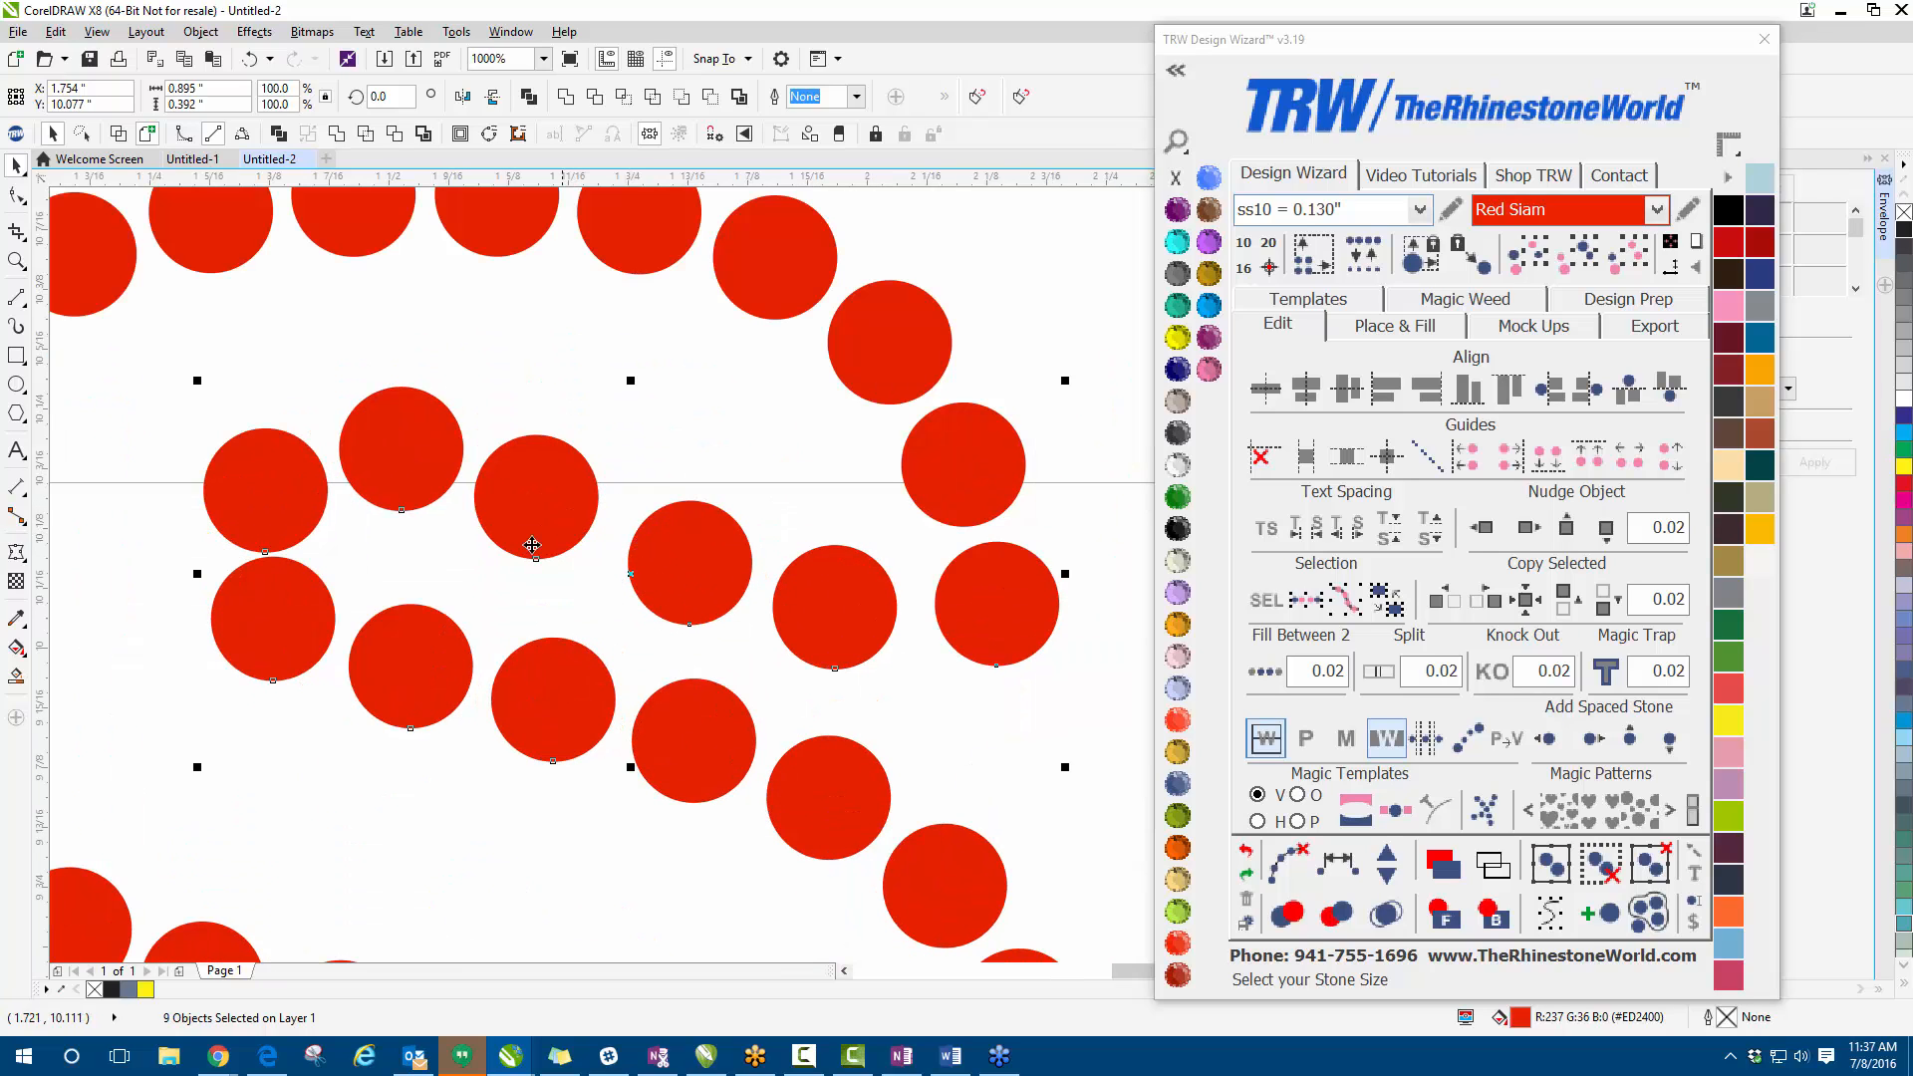
scroll(269, 572, "up", 1)
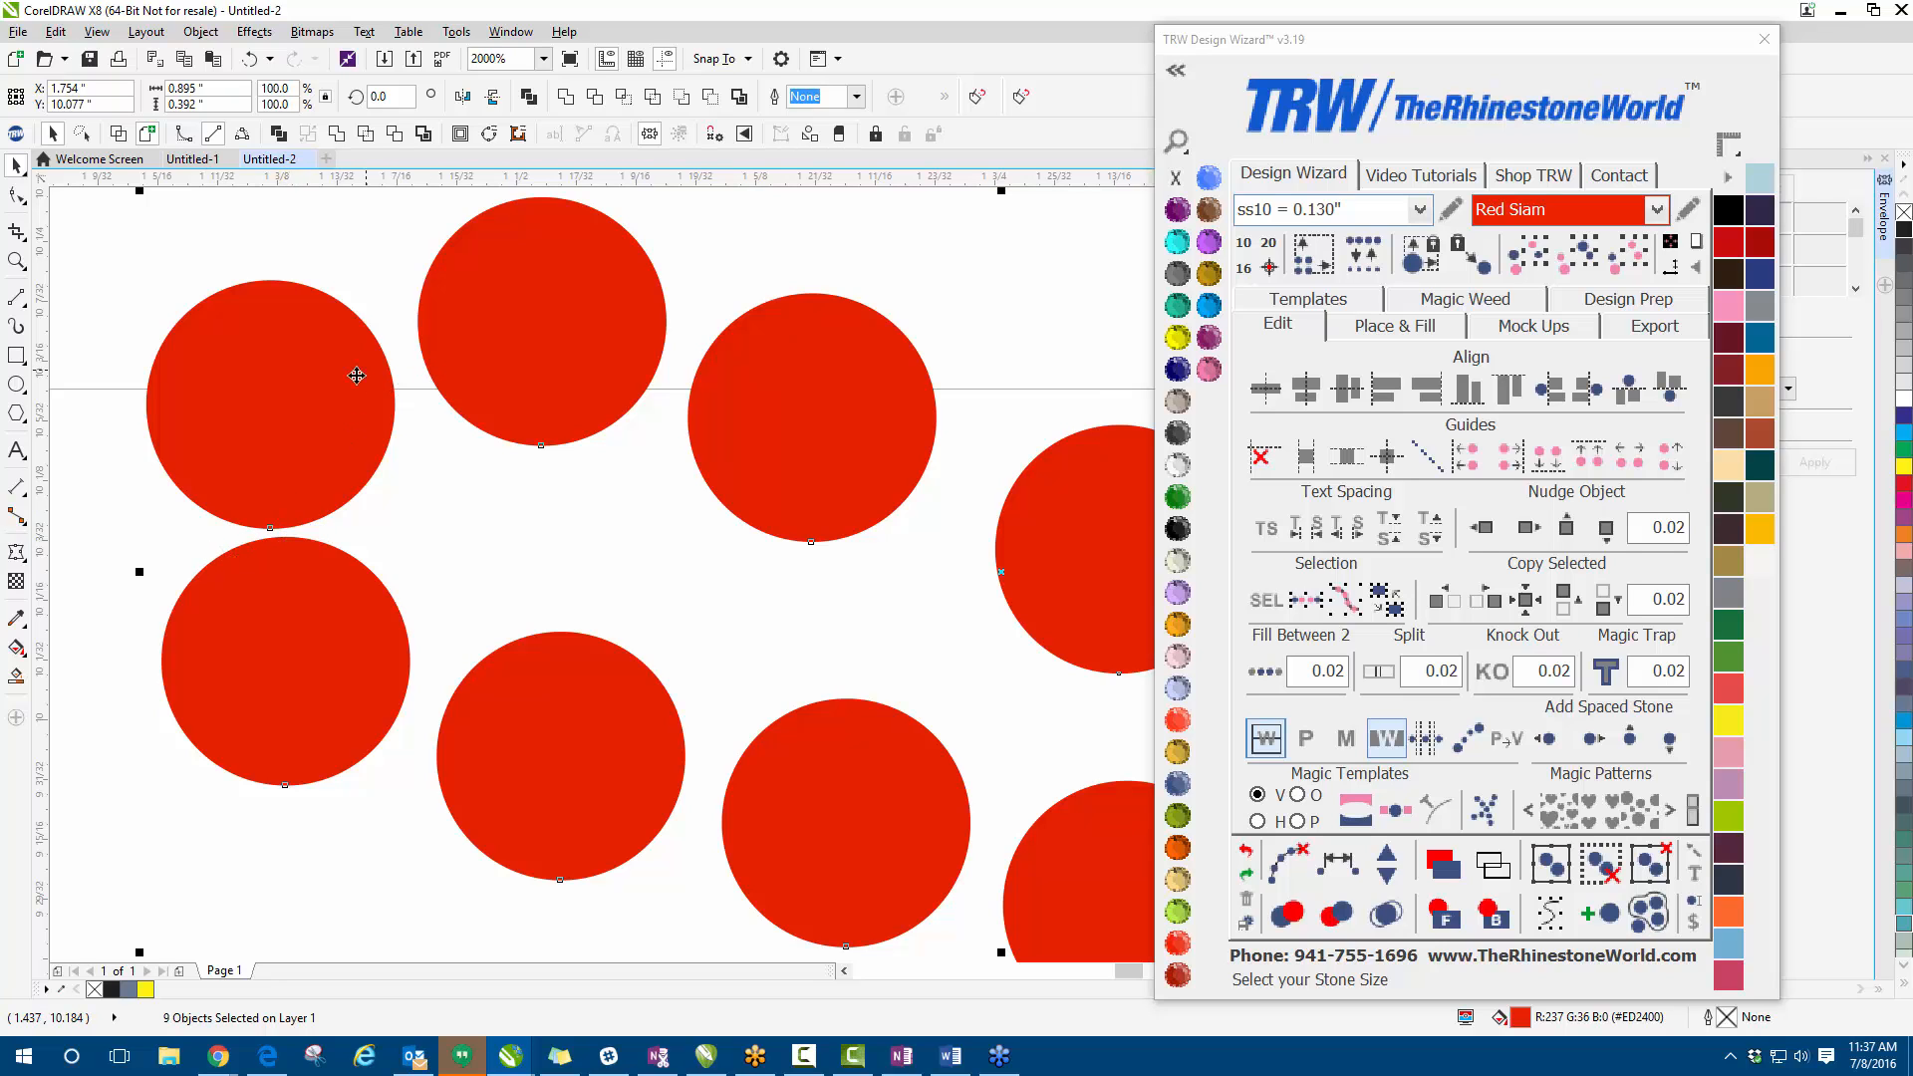
scroll(481, 358, "down", 1)
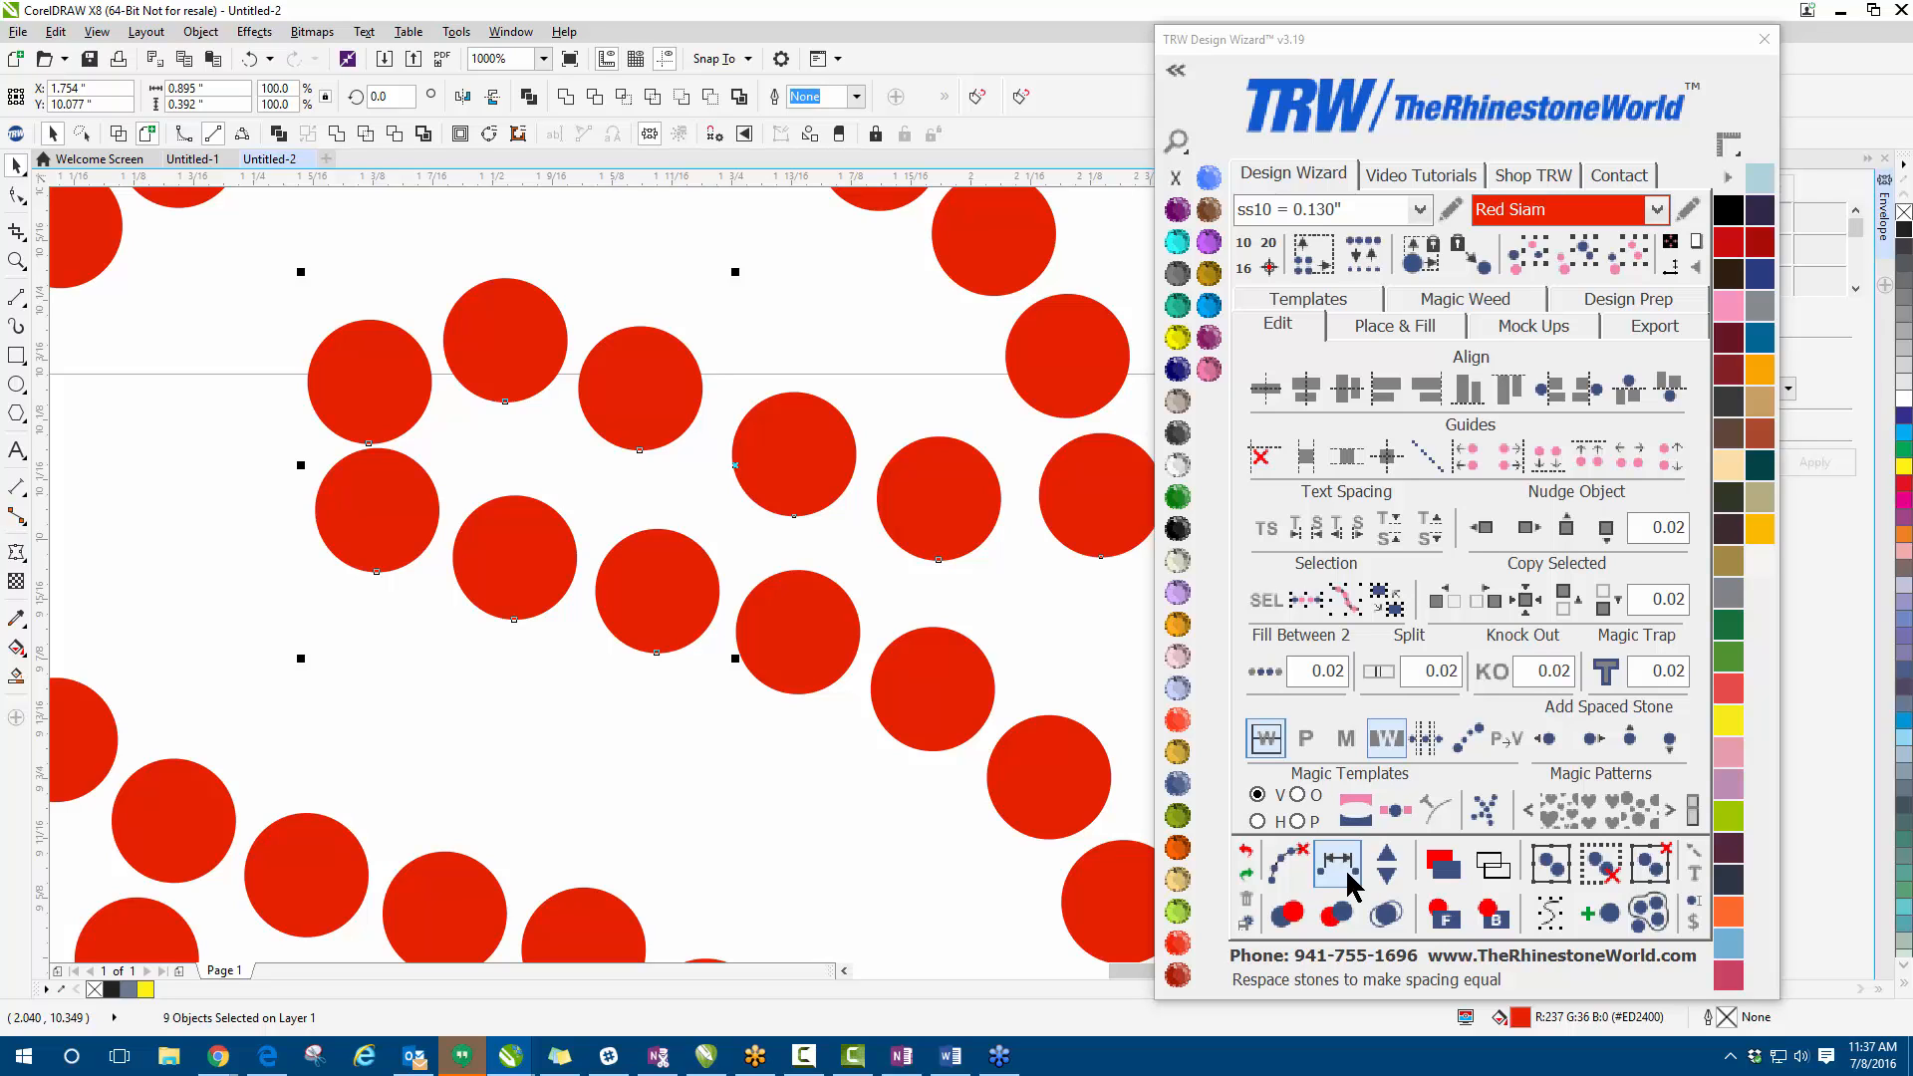
- Delete the repositioned middle stone of the S's upper inner row and respace the nine stones around the inner curve equally
left_click(788, 491)
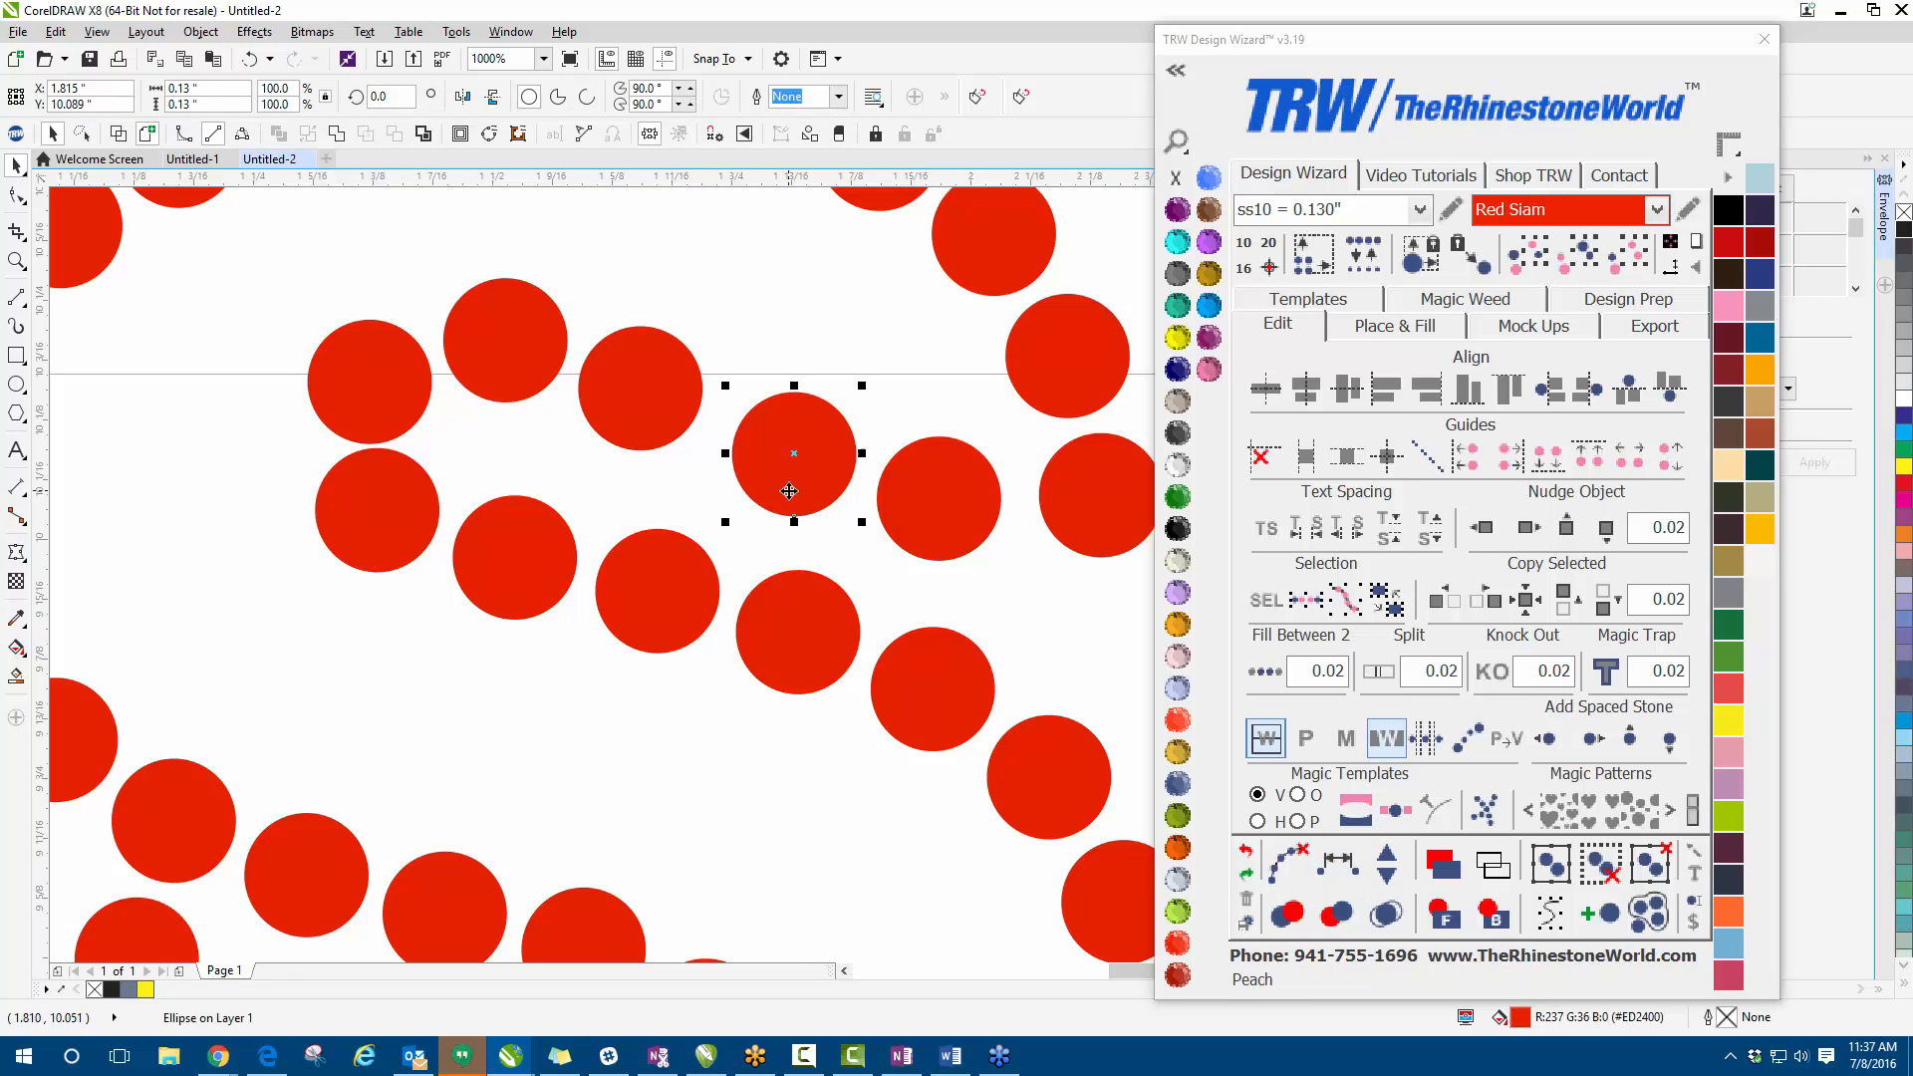
key("Delete")
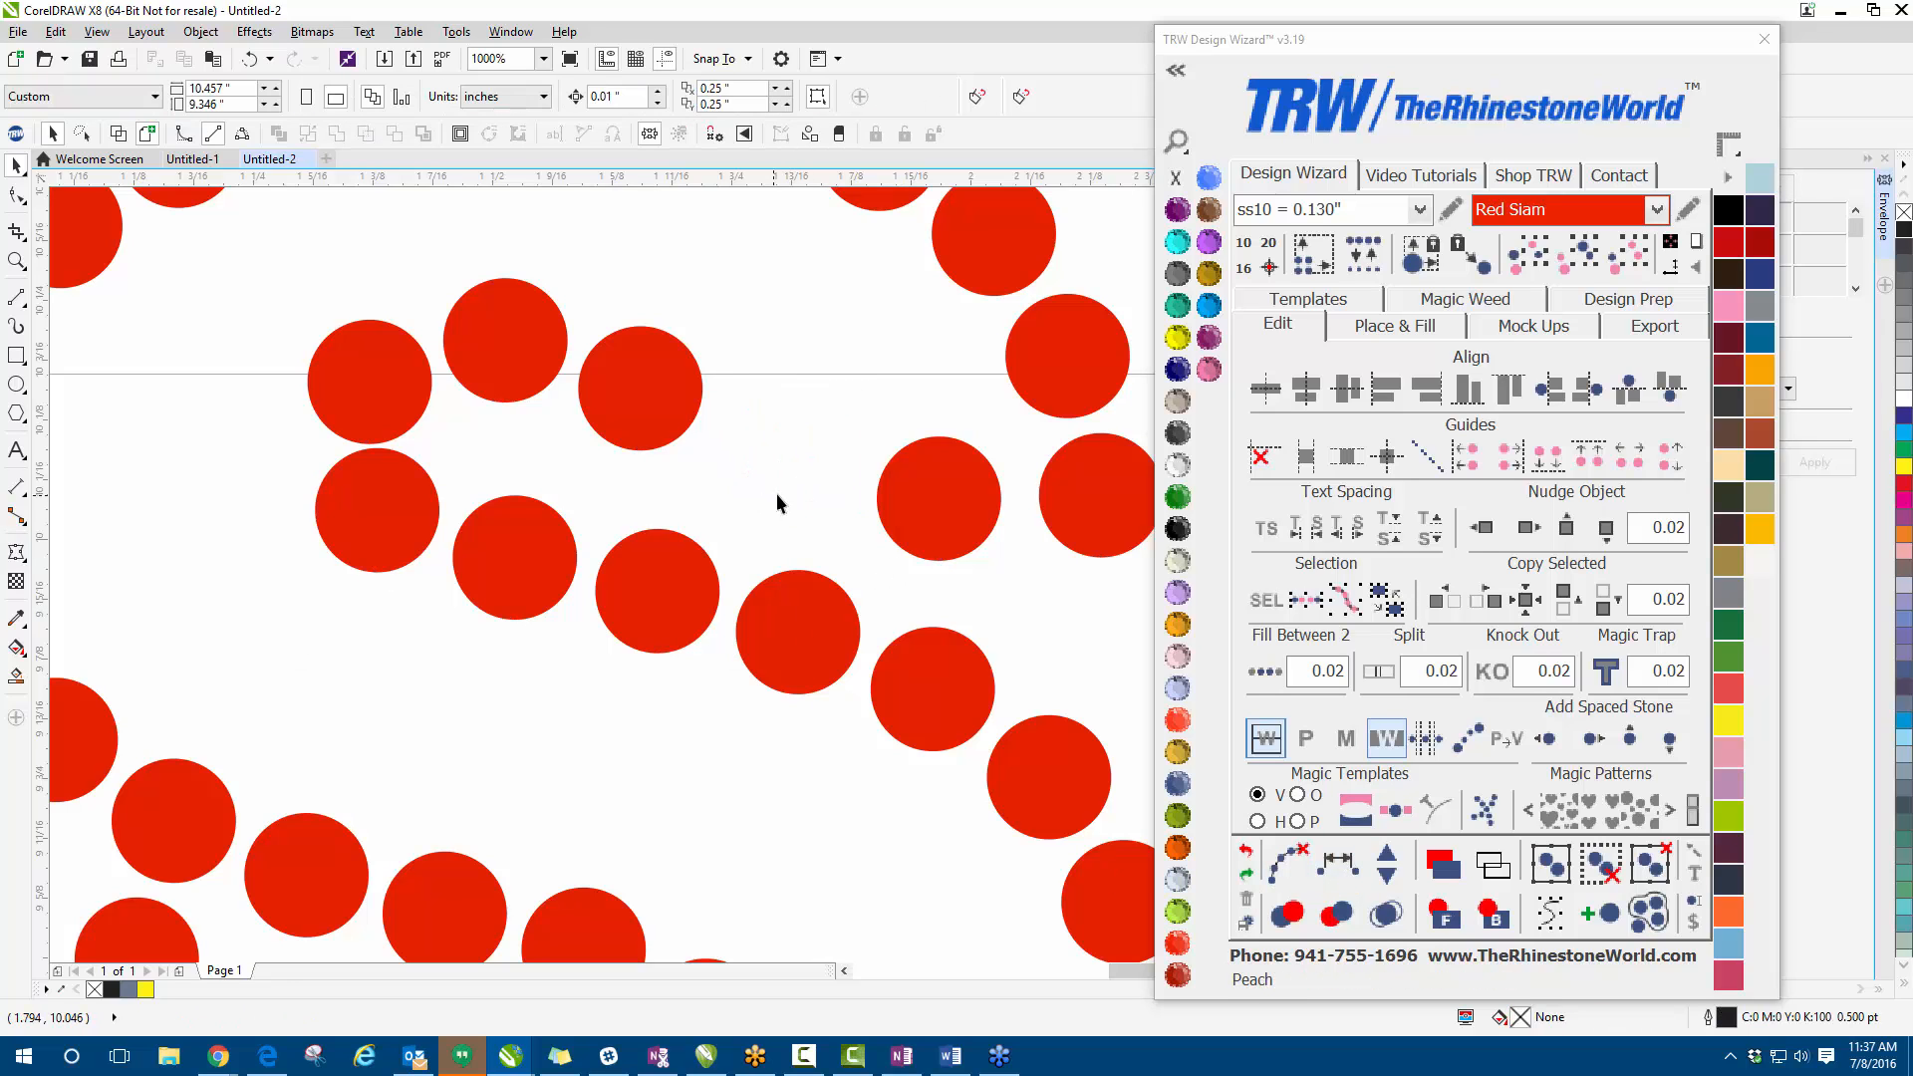
left_click(1062, 481)
left_click(930, 499, "shift")
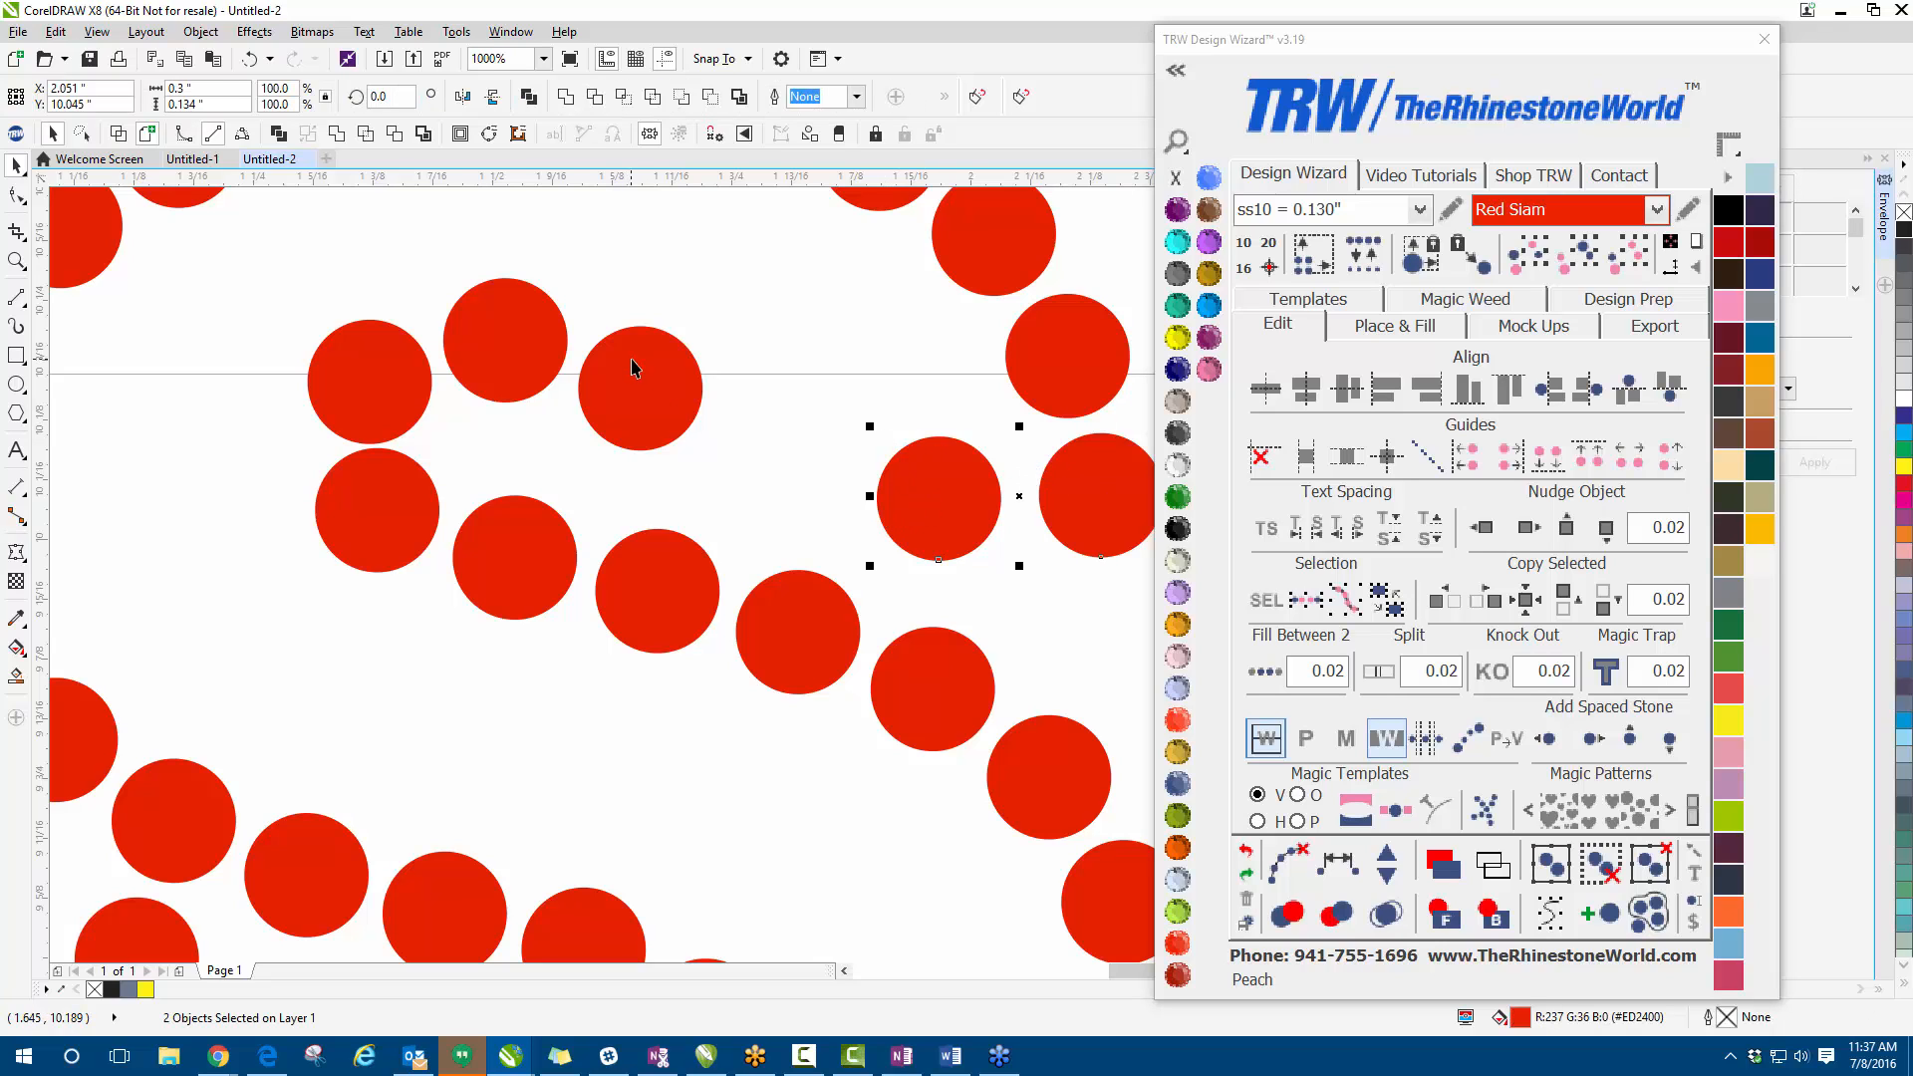
left_click(632, 368, "shift")
left_click(526, 347, "shift")
left_click(360, 378, "shift")
left_click(349, 498, "shift")
left_click(529, 553, "shift")
left_click(650, 598, "shift")
left_click(772, 639, "shift")
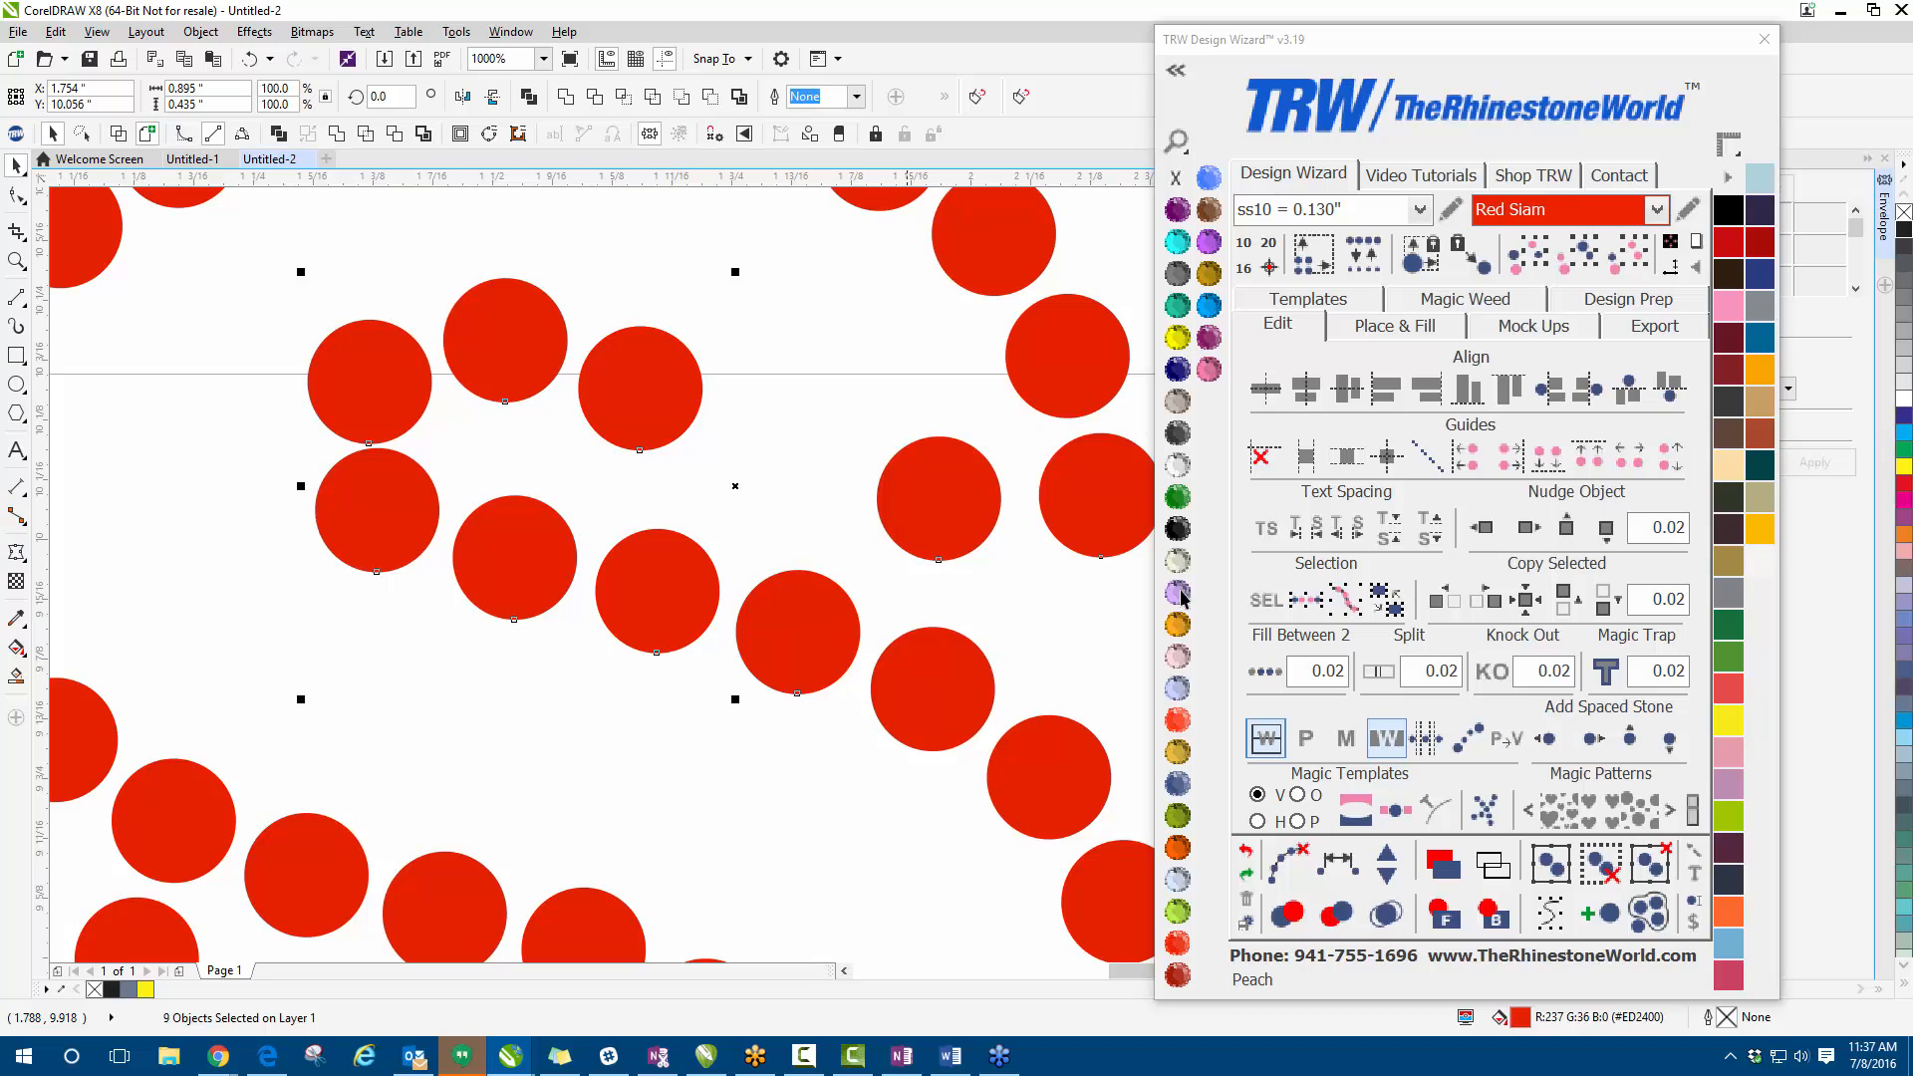
left_click(1338, 864)
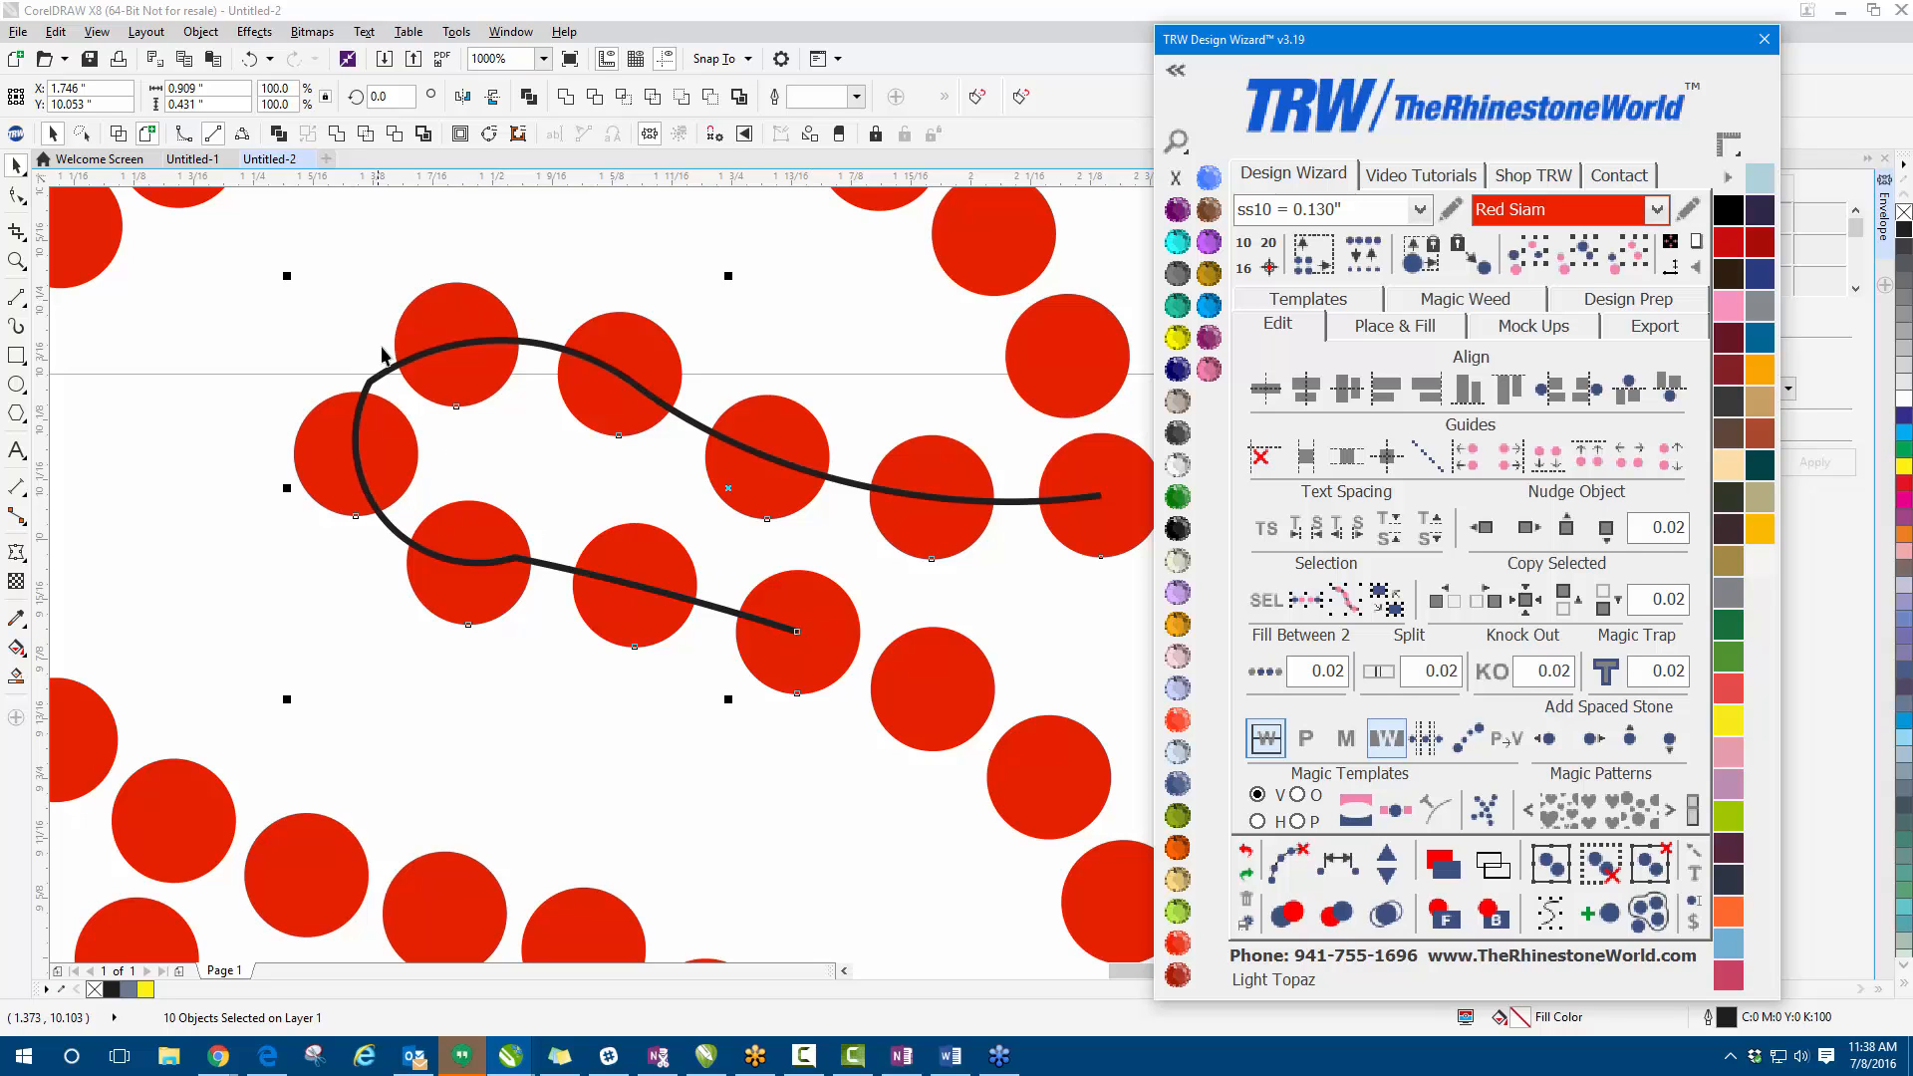
- Move the Design Wizard window off the side panel and add two stones along the S's inner curve path
scroll(490, 448, "down", 3)
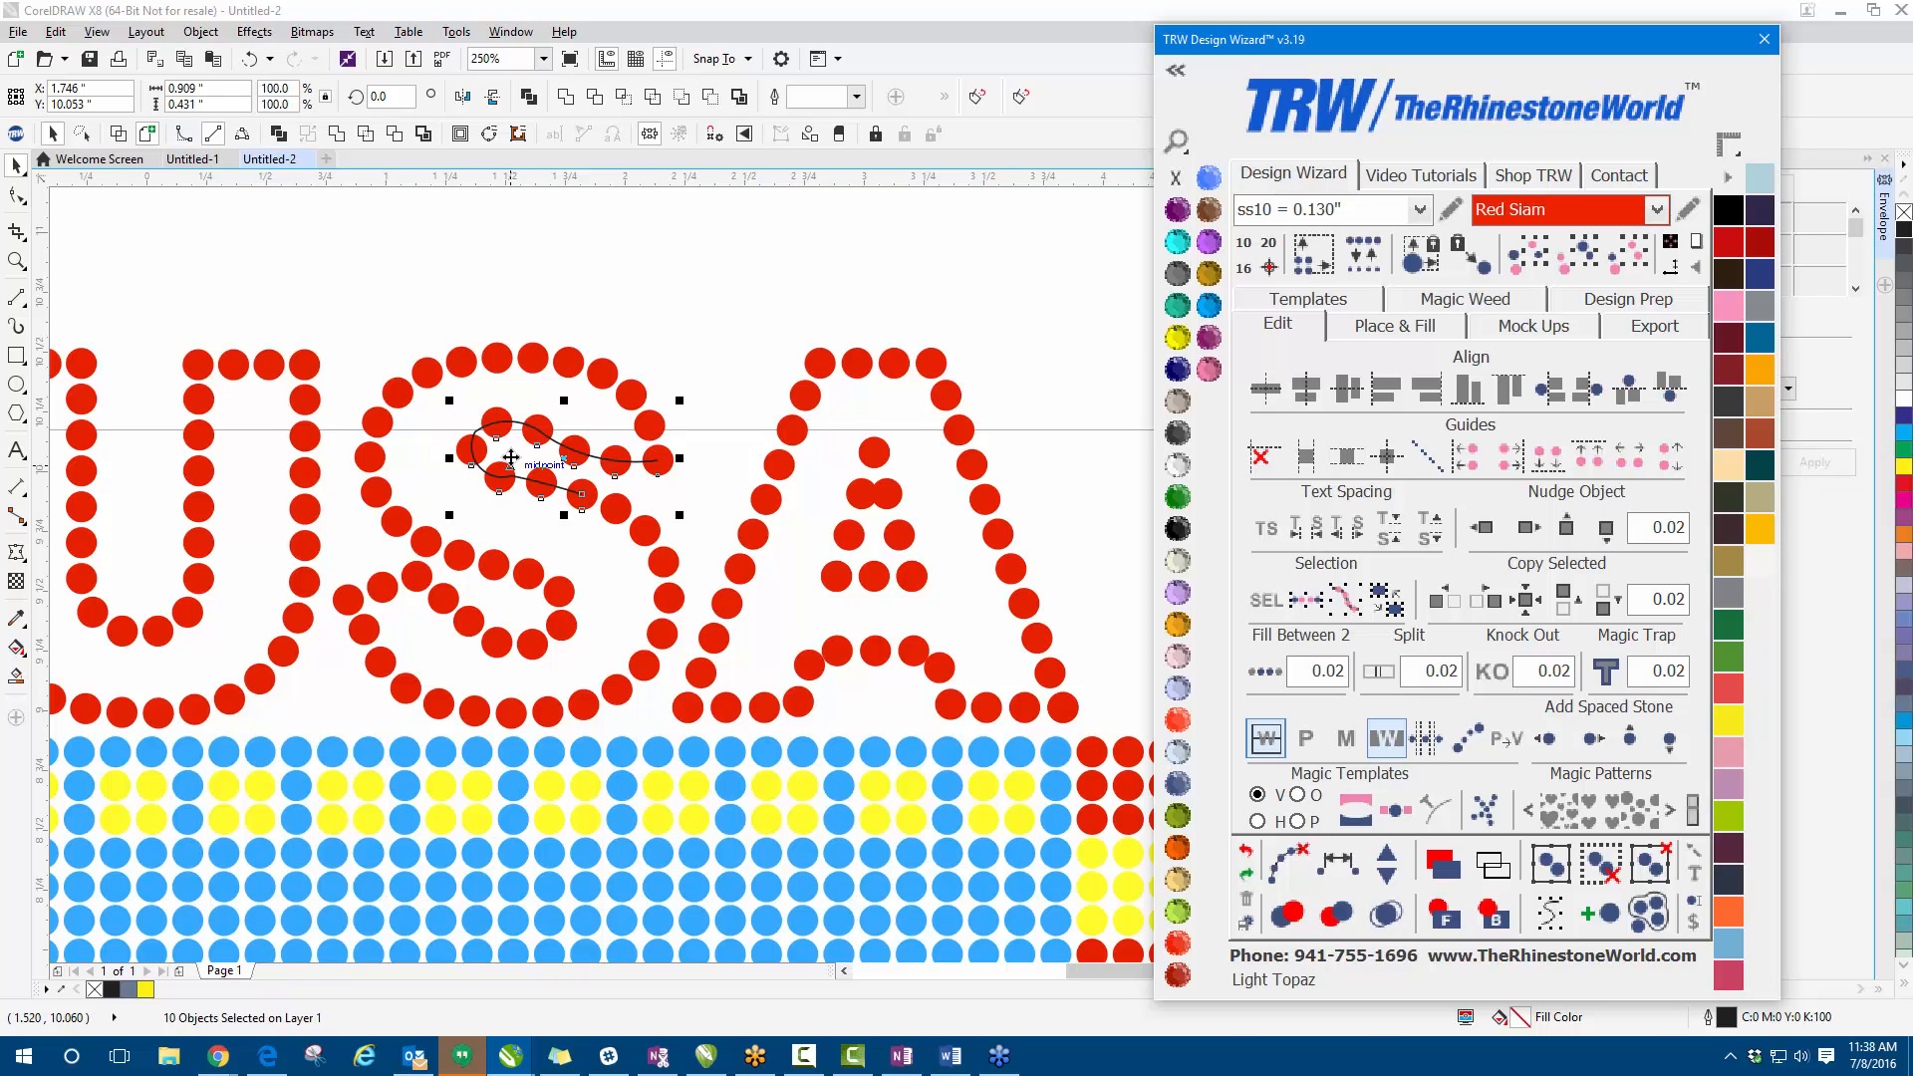
scroll(513, 438, "up", 1)
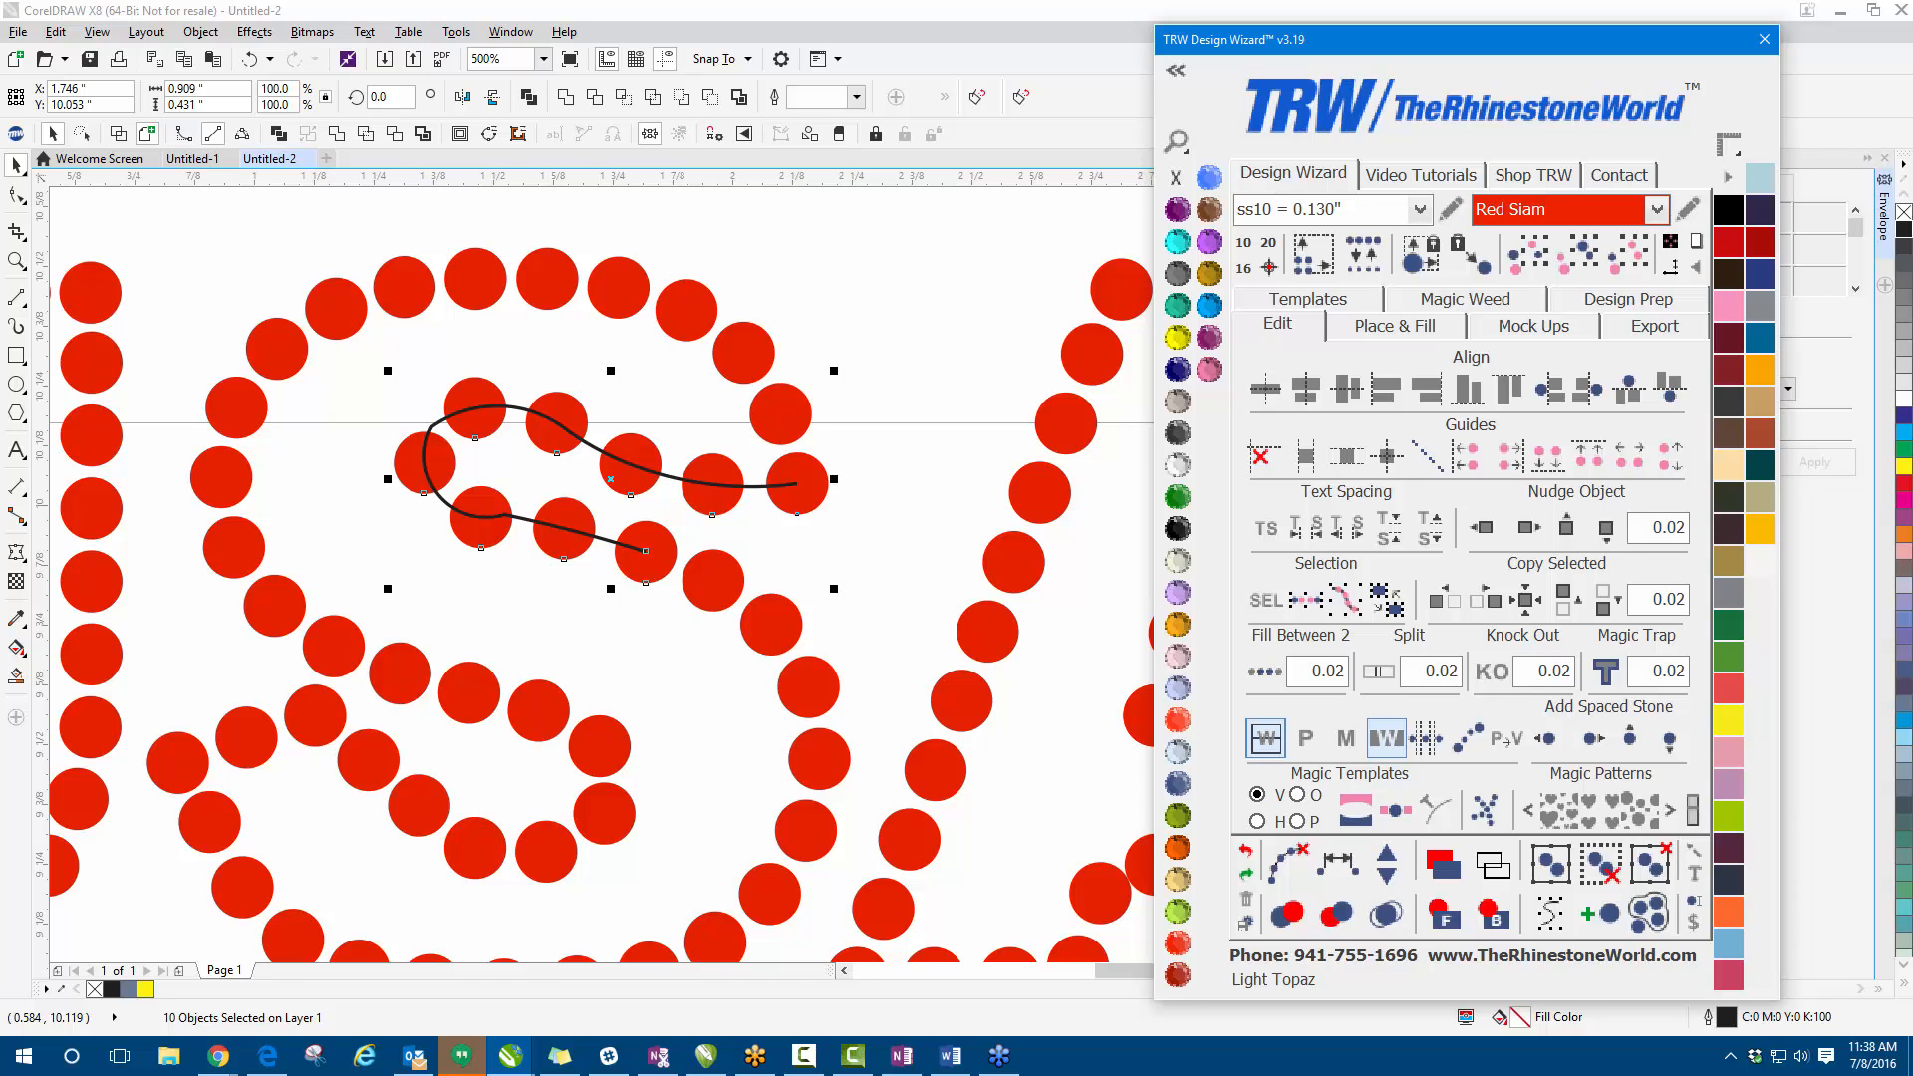
left_click_drag(1355, 42, 1062, 25)
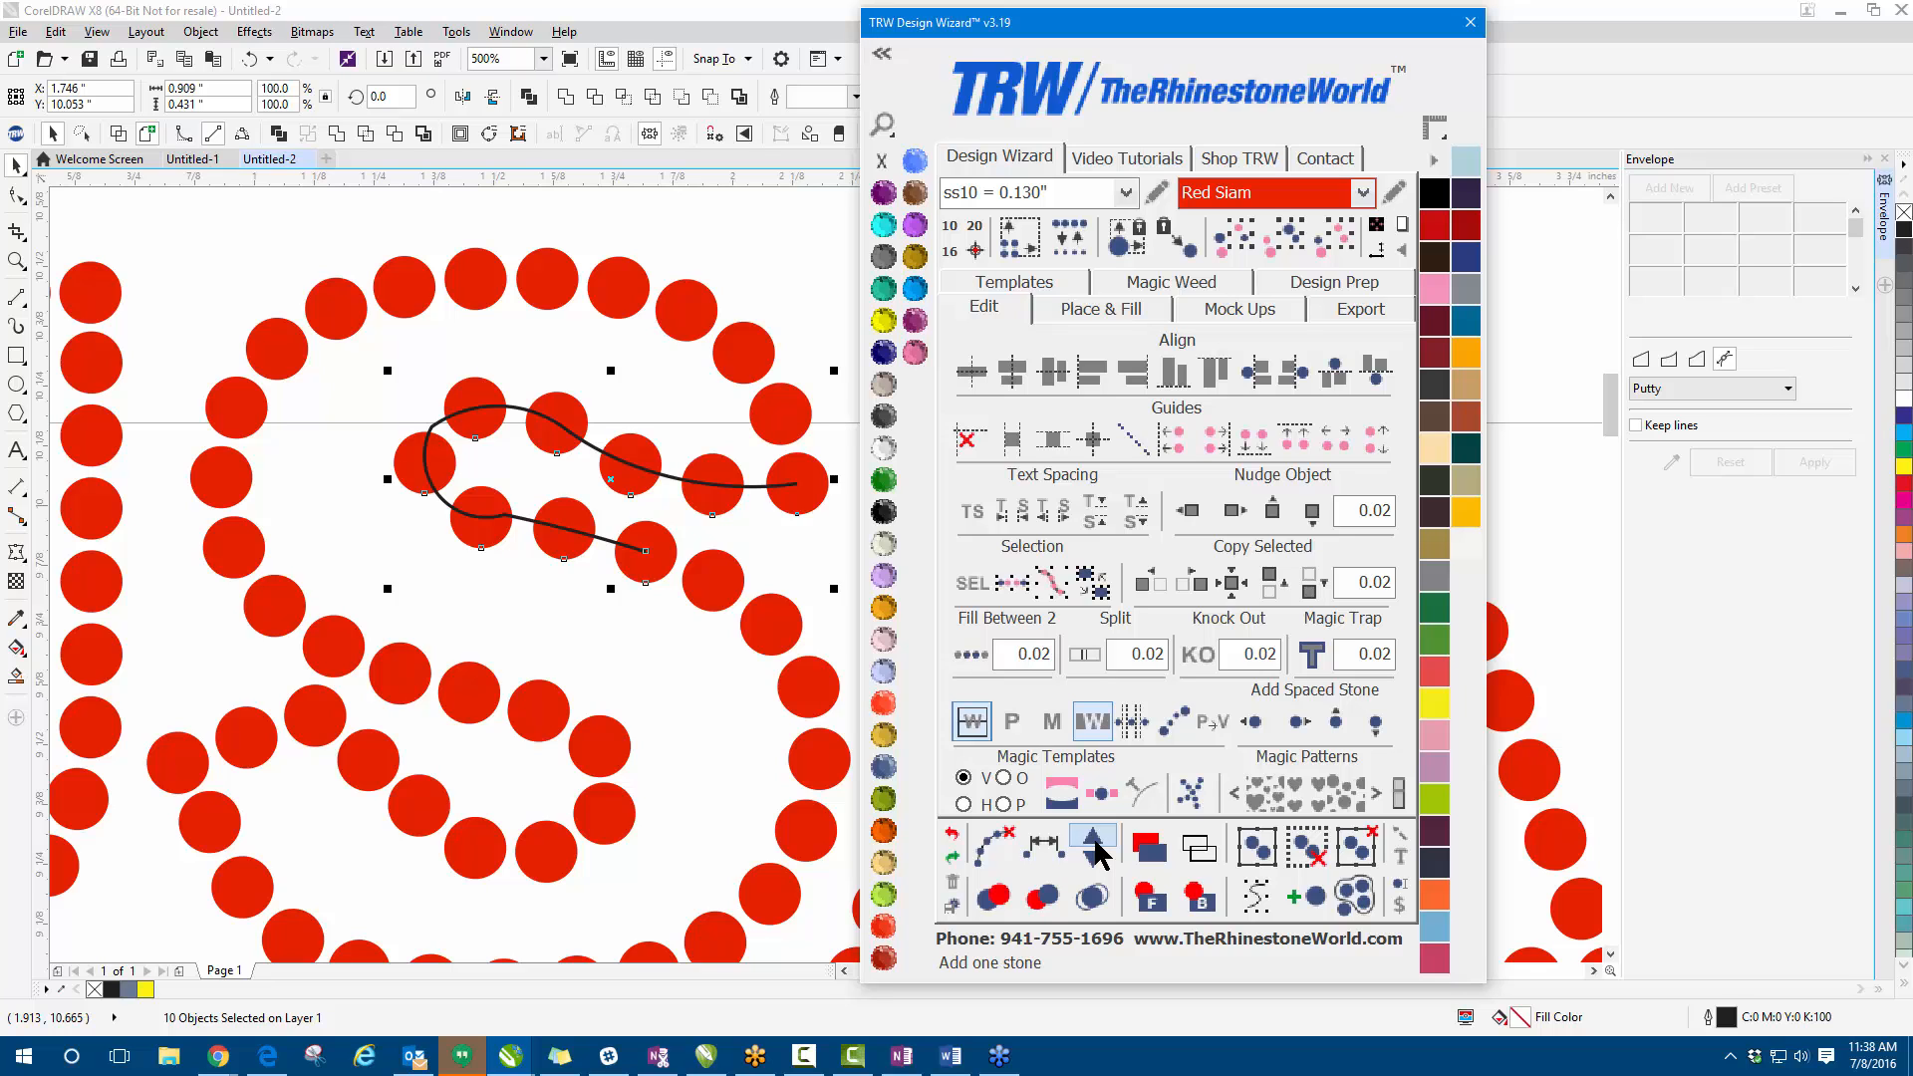
left_click(1093, 845)
scroll(782, 475, "up", 1)
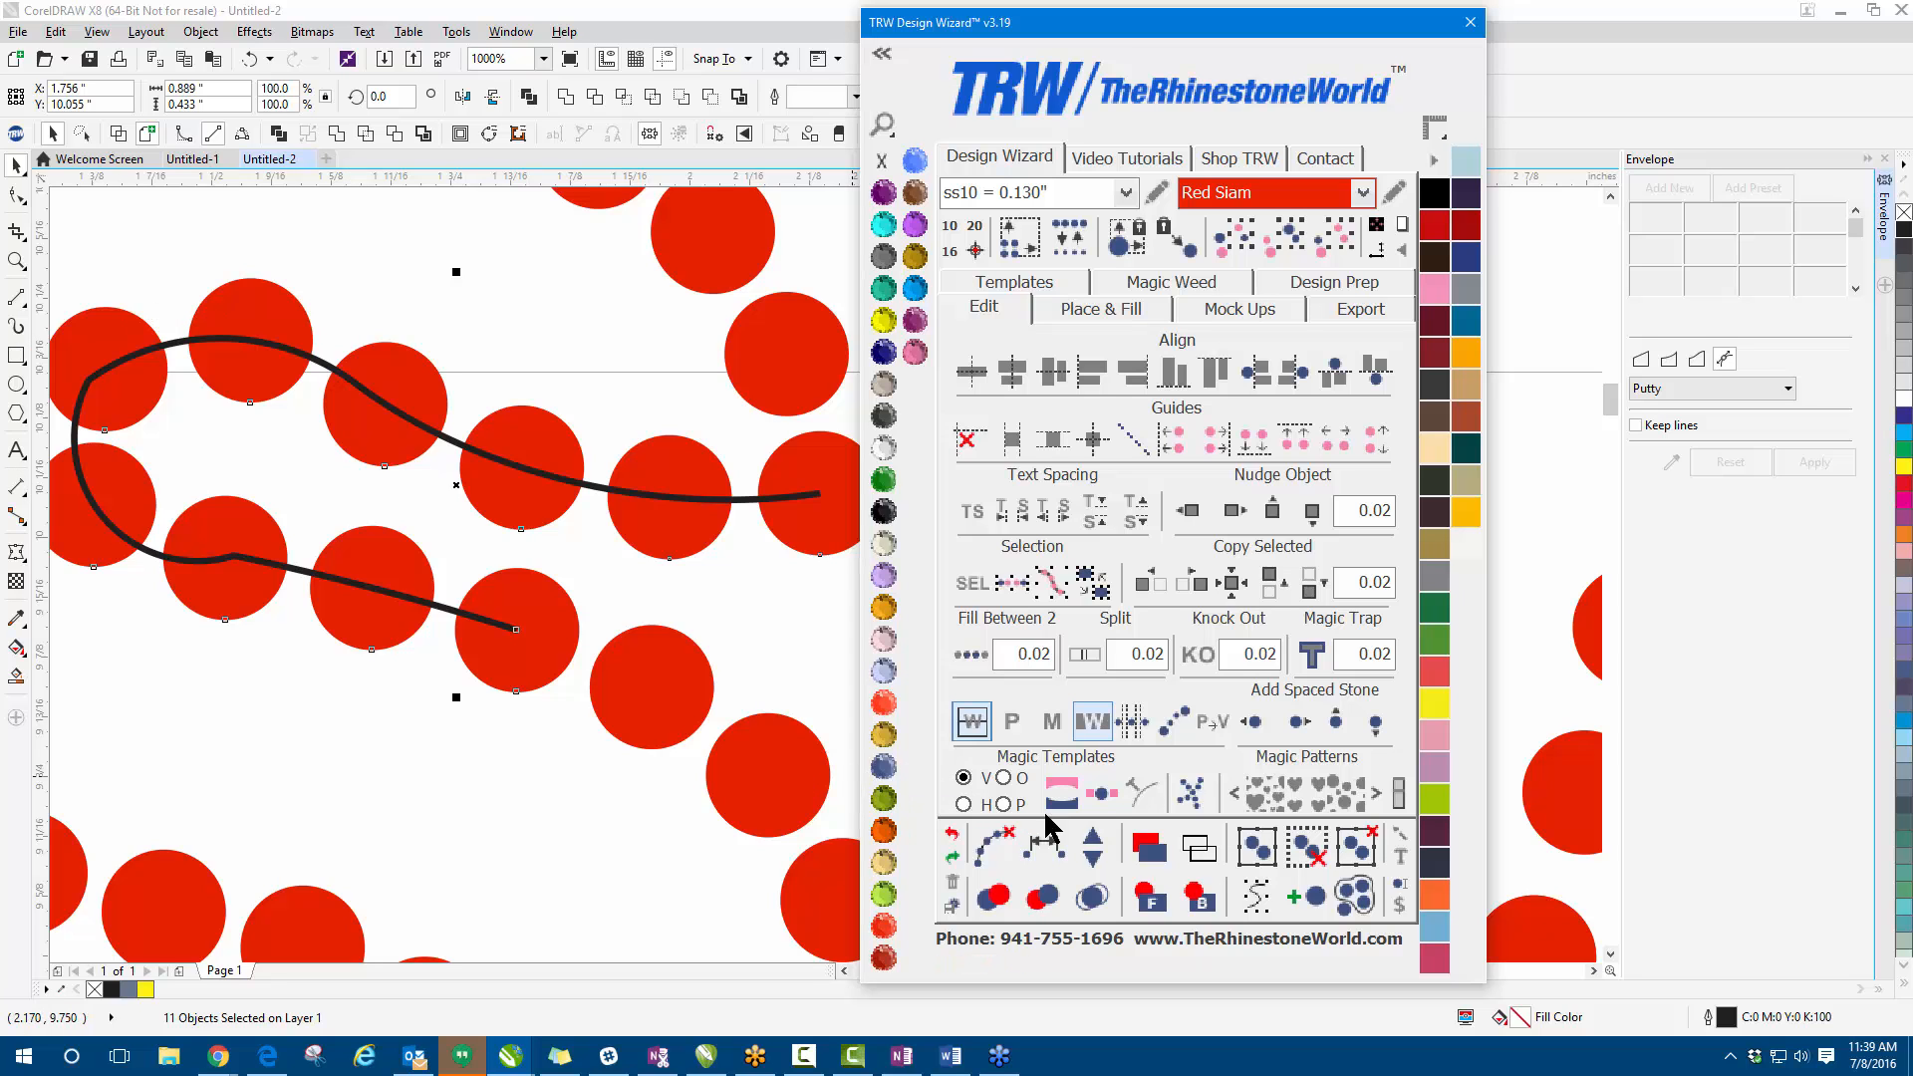
left_click(1097, 840)
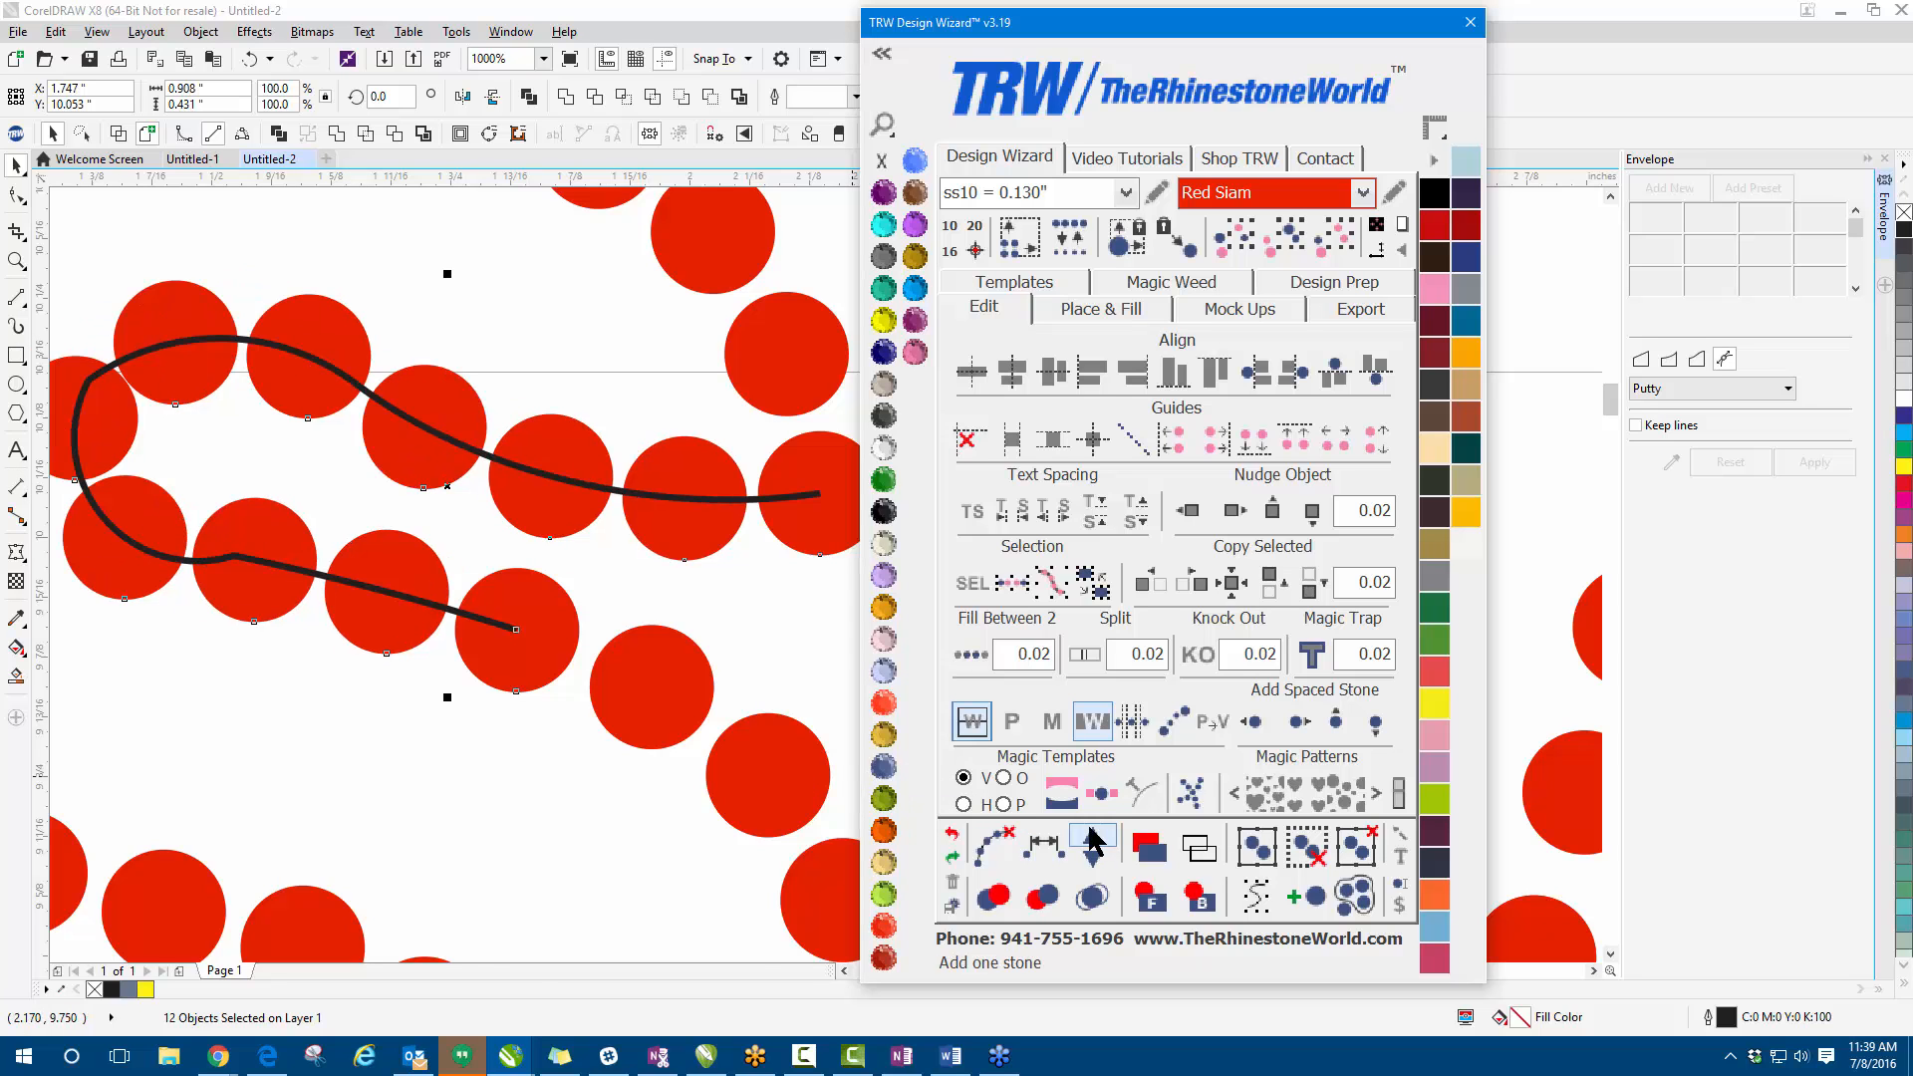
- Remove one stone from the S's inner curve path, clear the path and deselect the stones
scroll(344, 604, "down", 2)
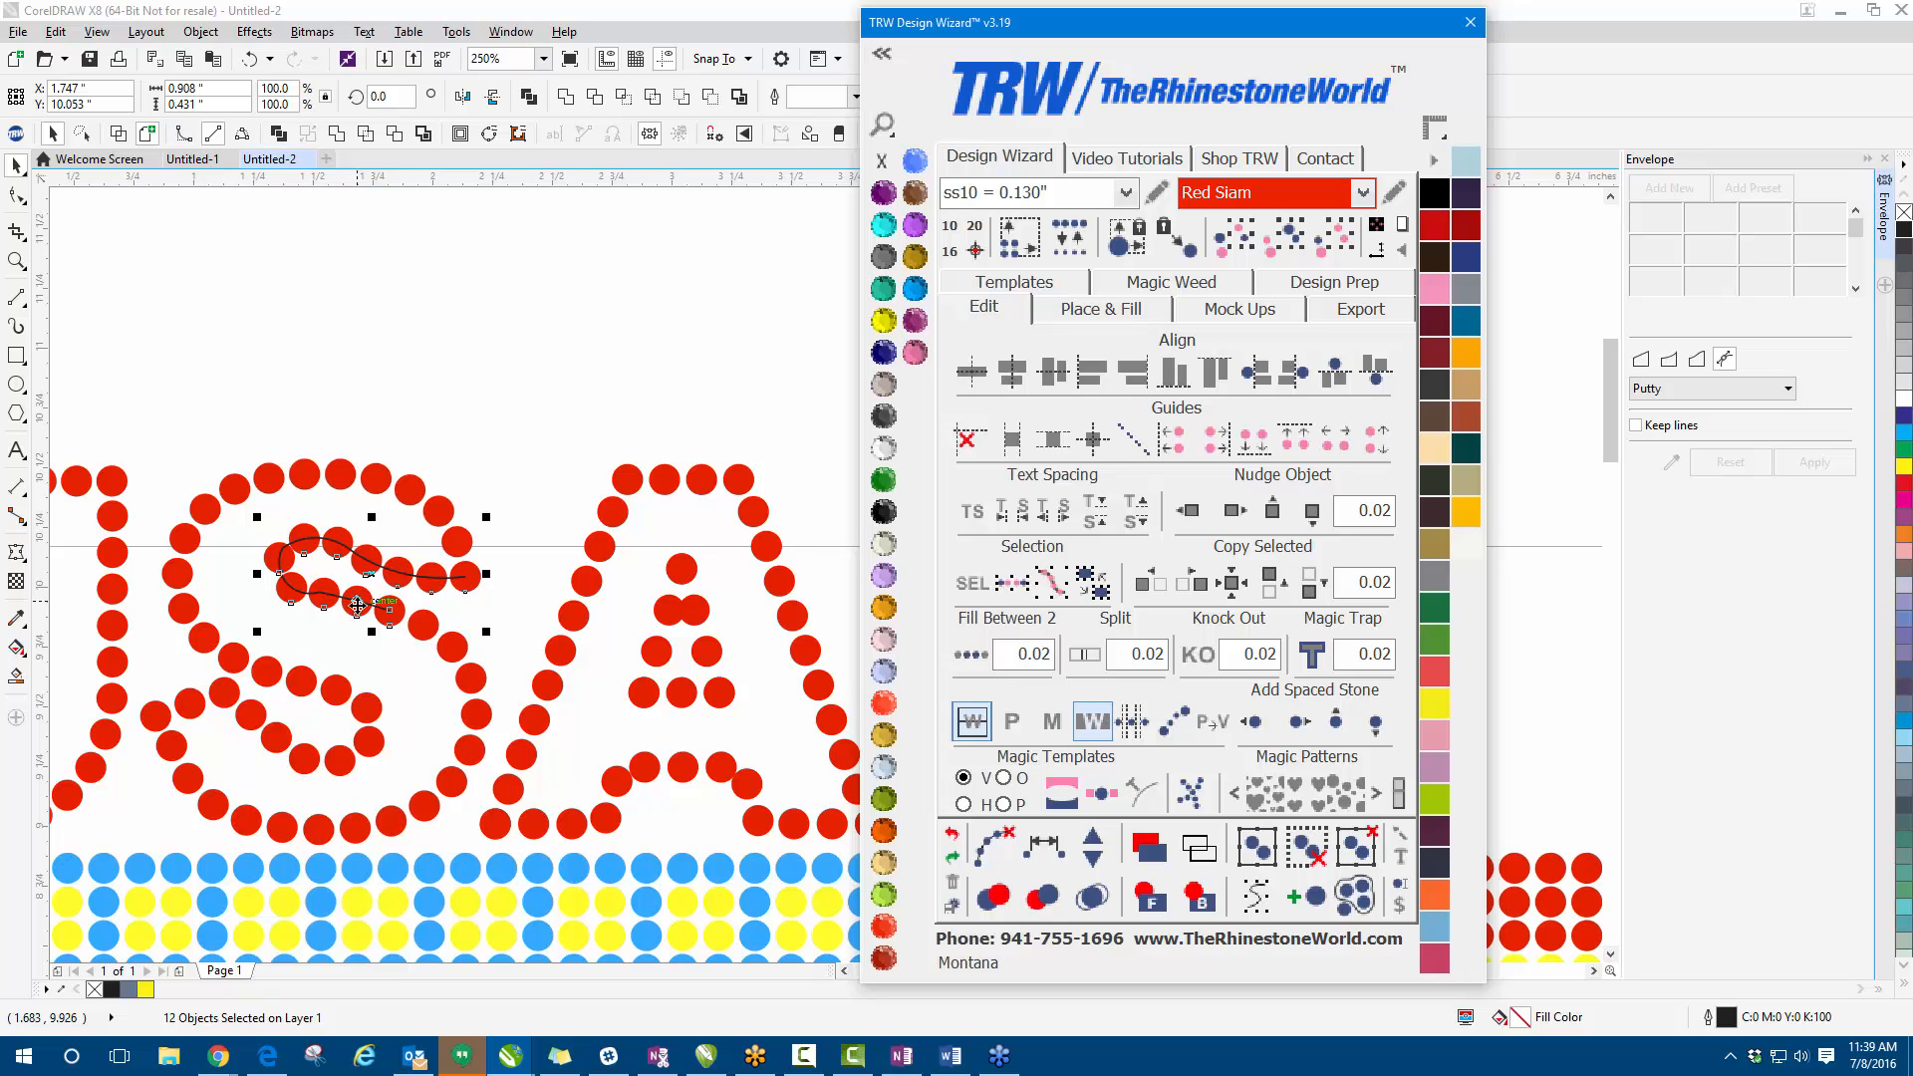
scroll(350, 519, "up", 1)
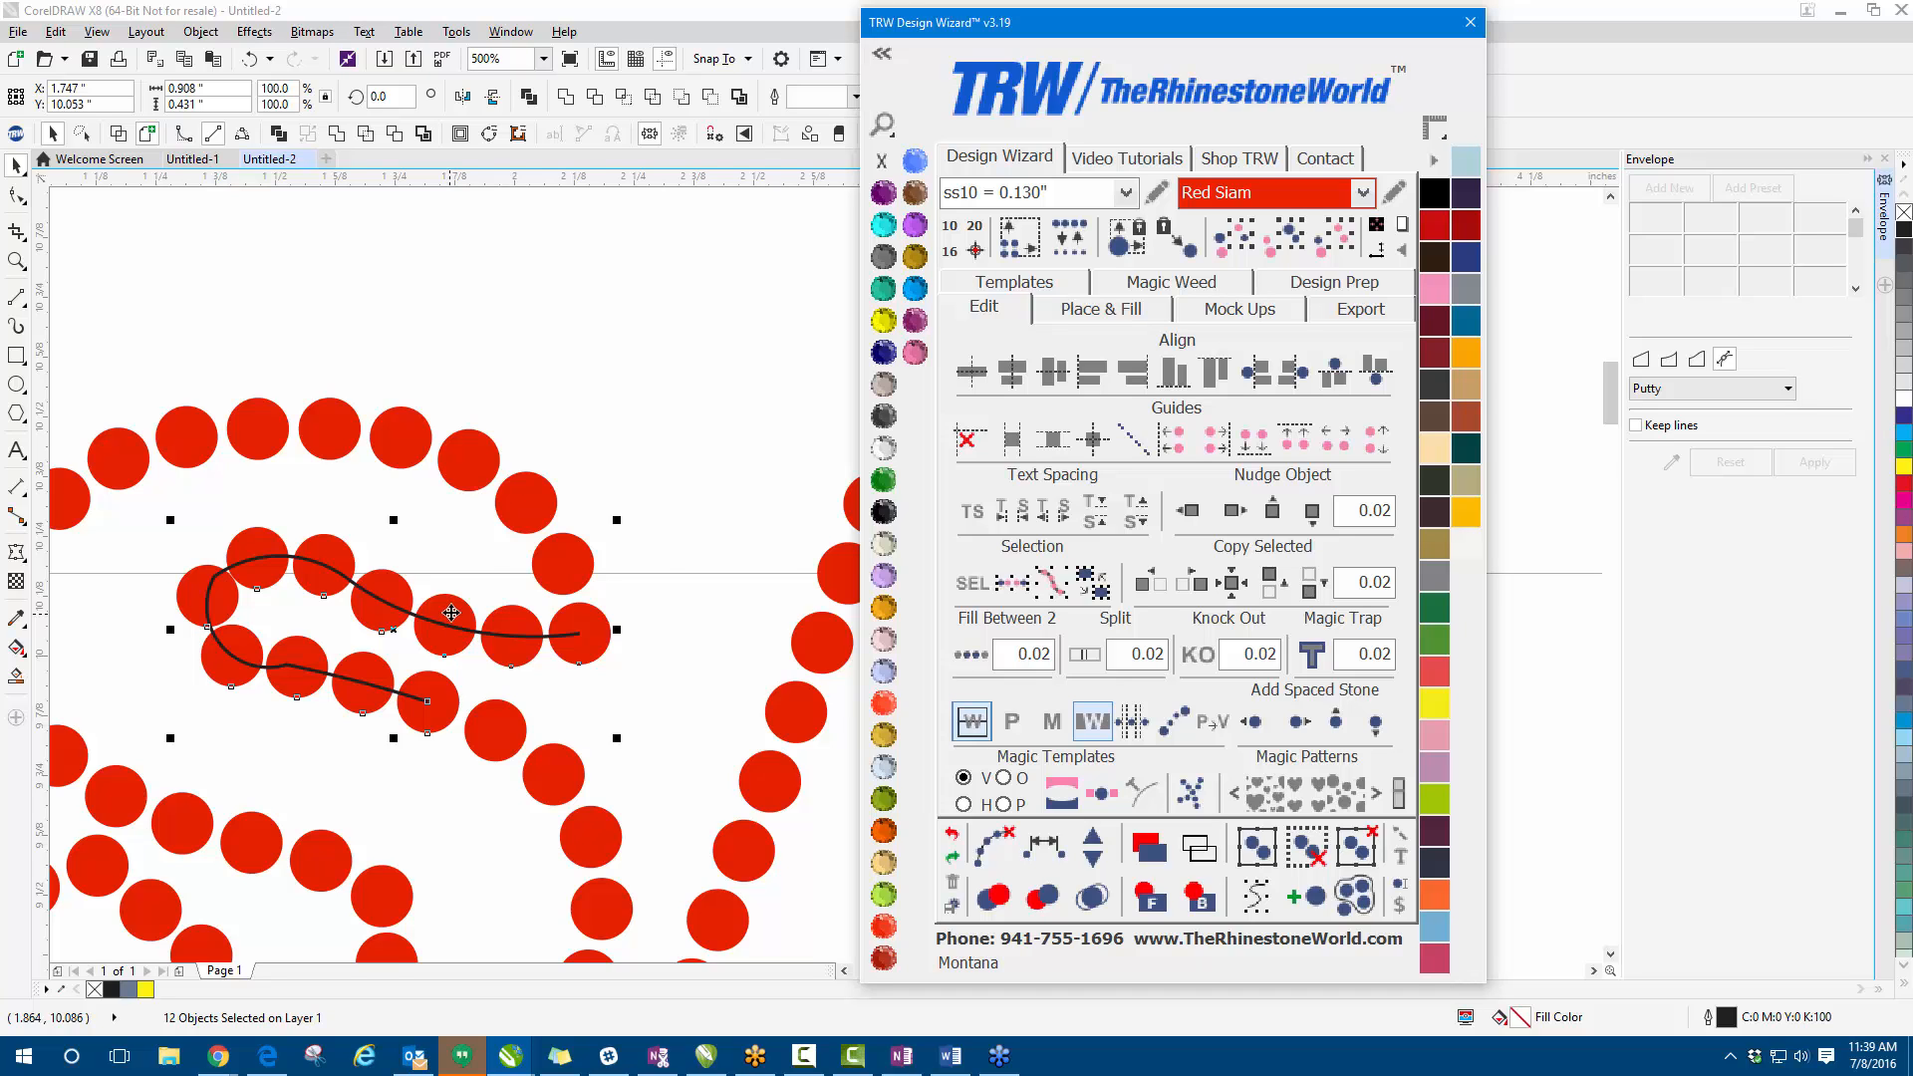
scroll(465, 528, "down", 1)
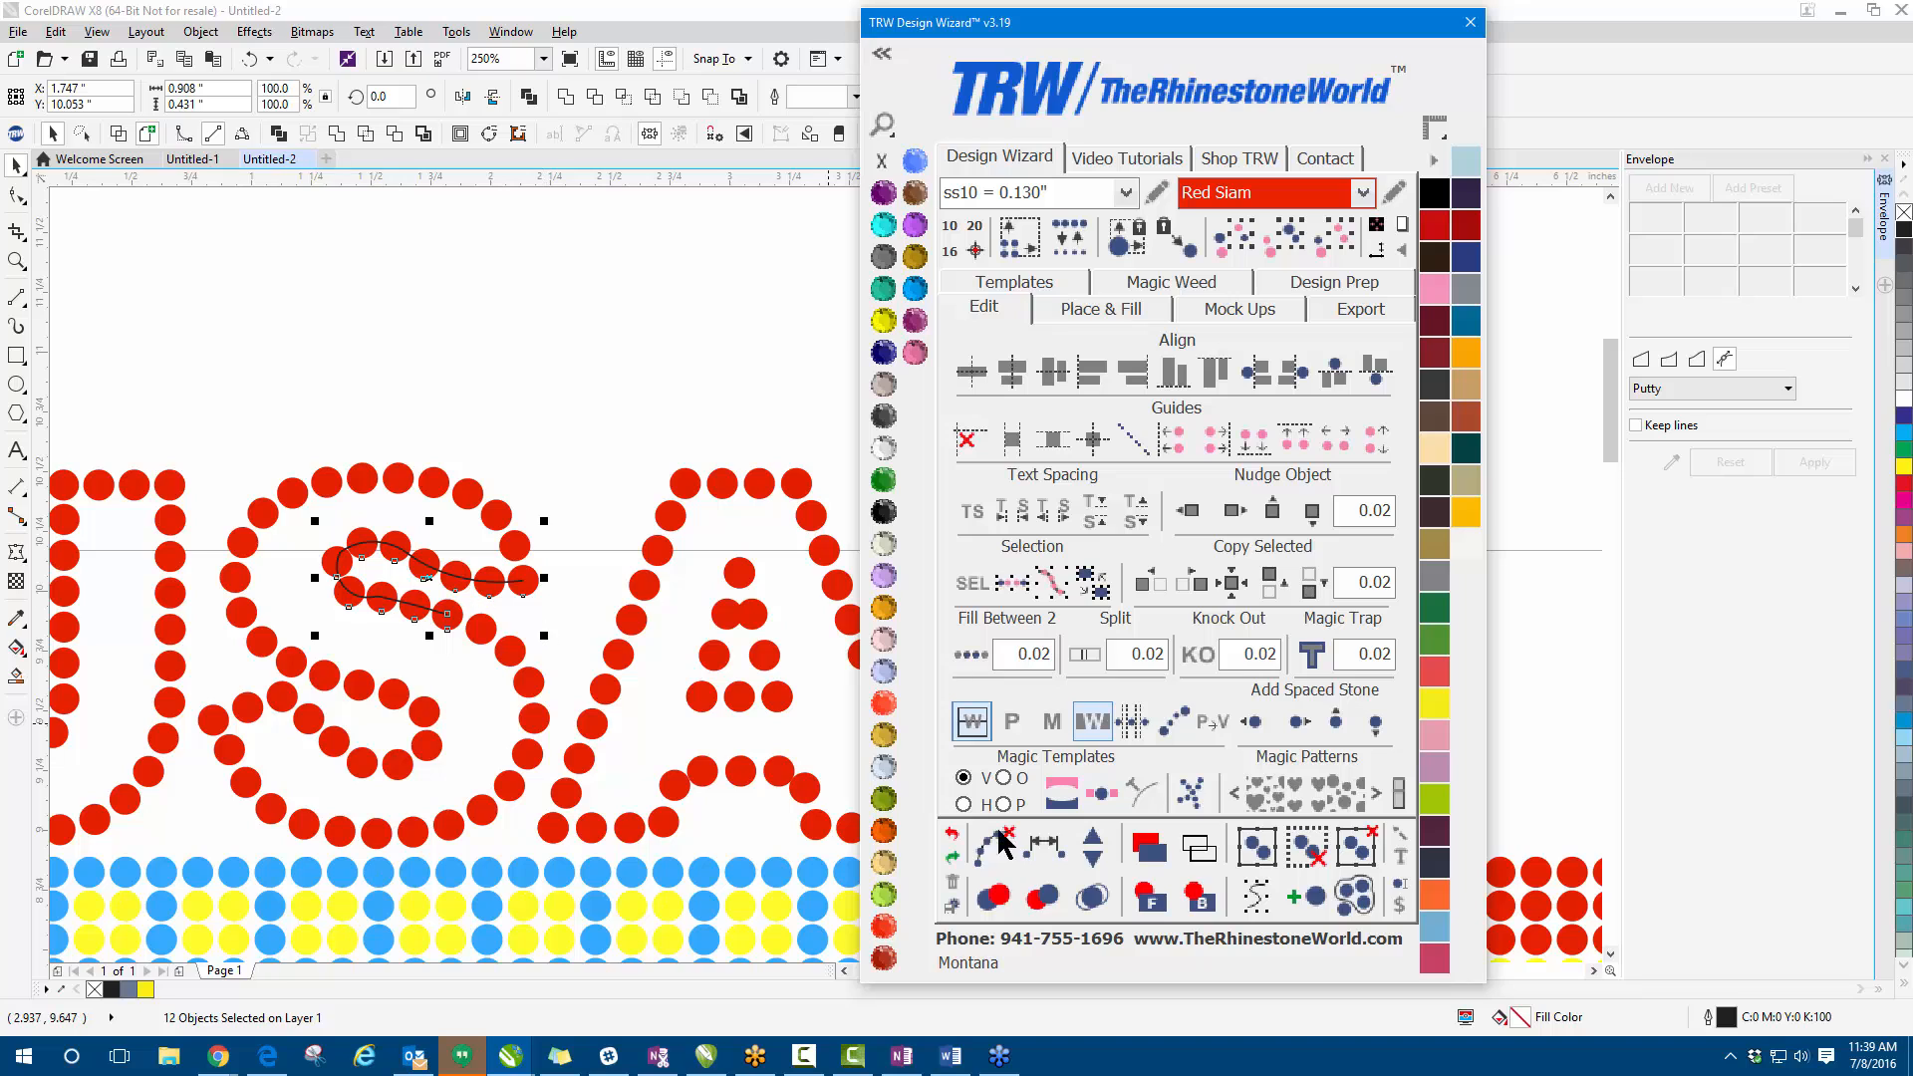
left_click(1093, 863)
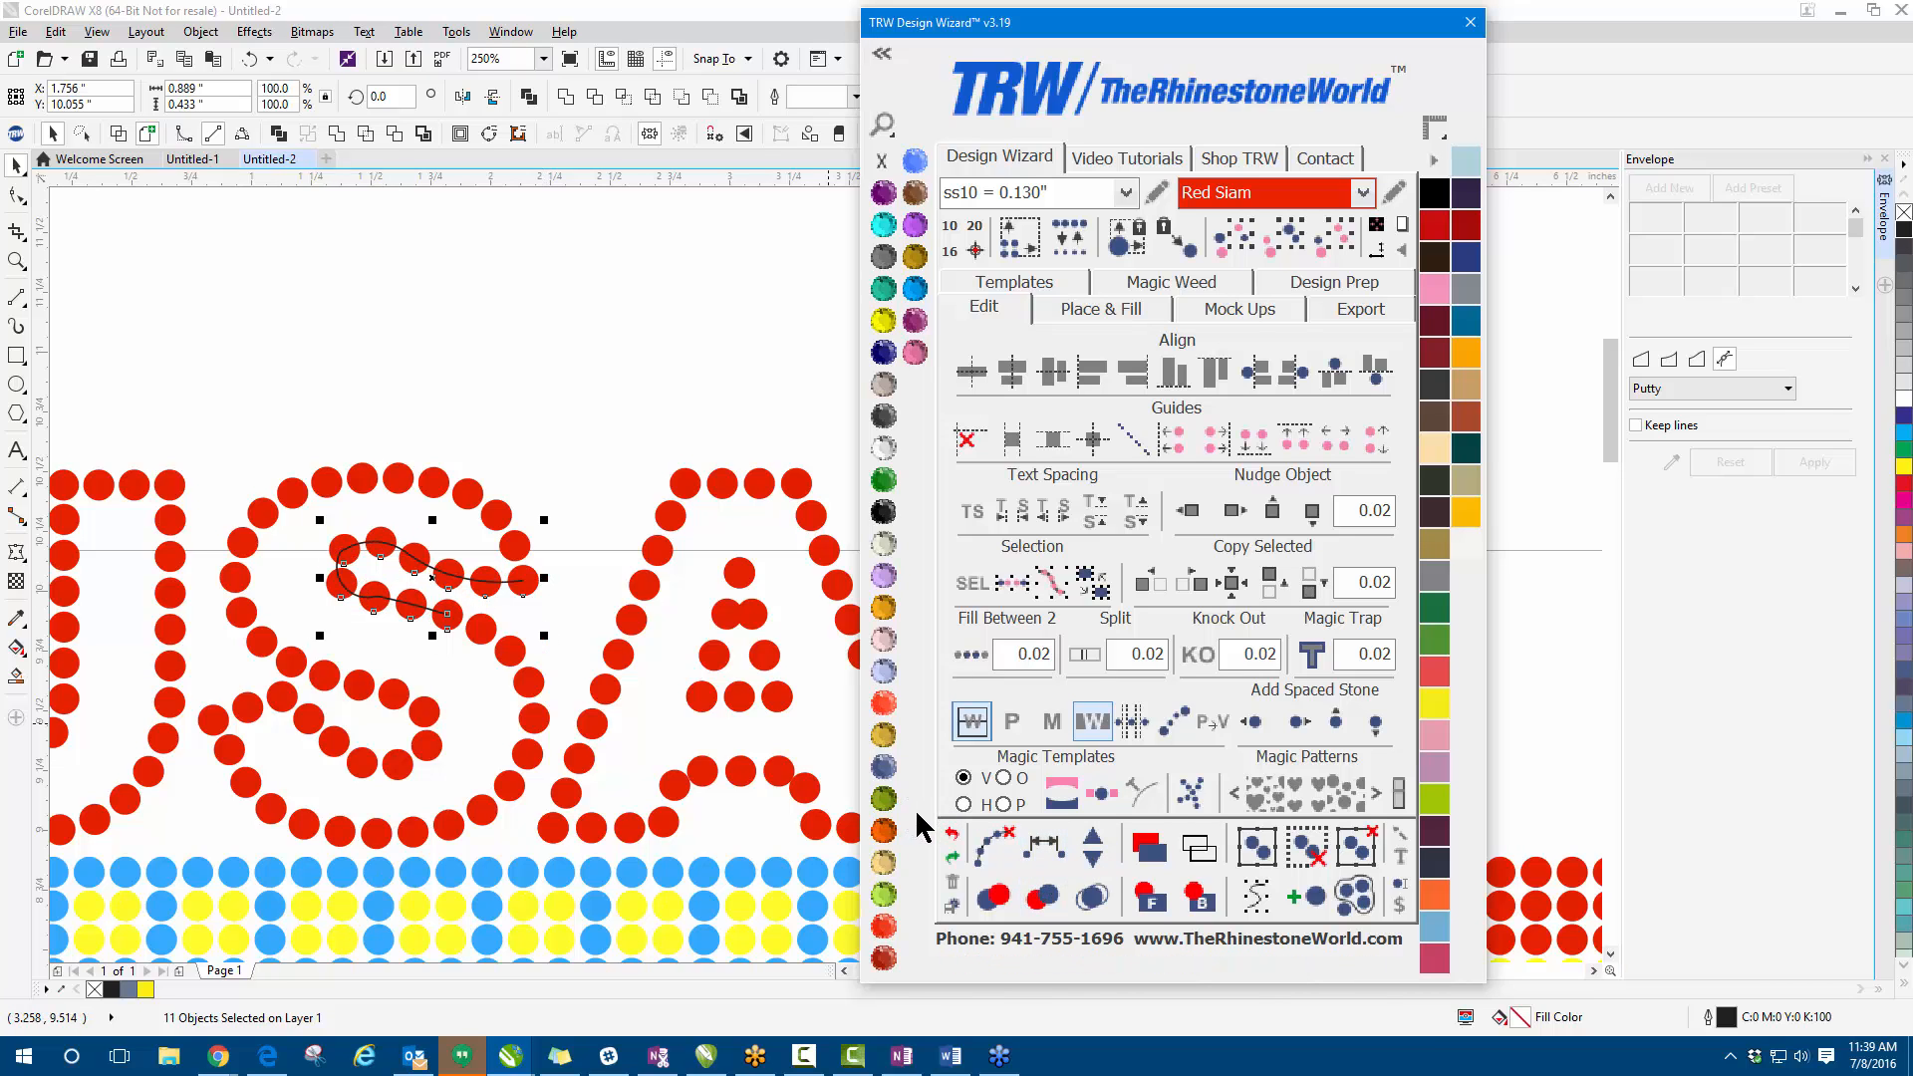
left_click(991, 849)
left_click(469, 330)
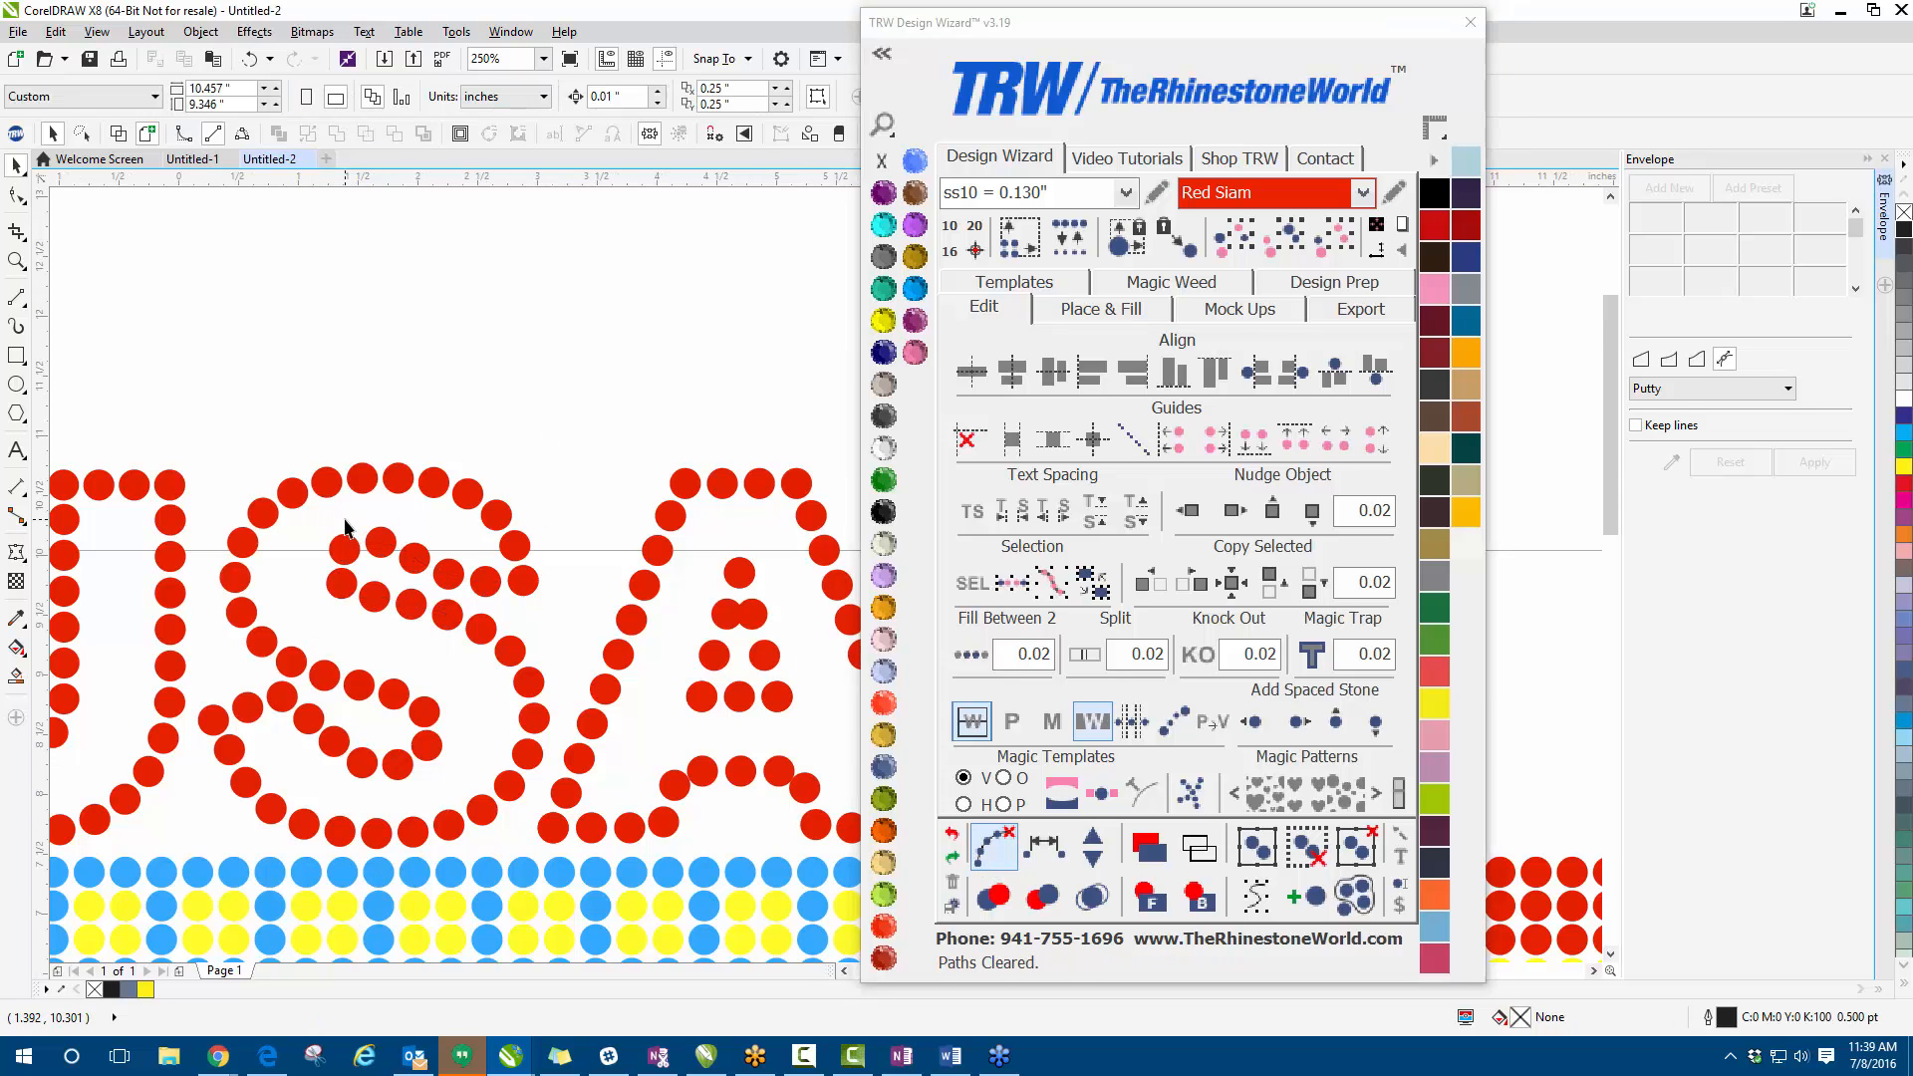
- Move the right shoulder stone of the A's lower arch left and down, and lower the corner stone beneath it
scroll(345, 528, "down", 2)
scroll(571, 669, "up", 6)
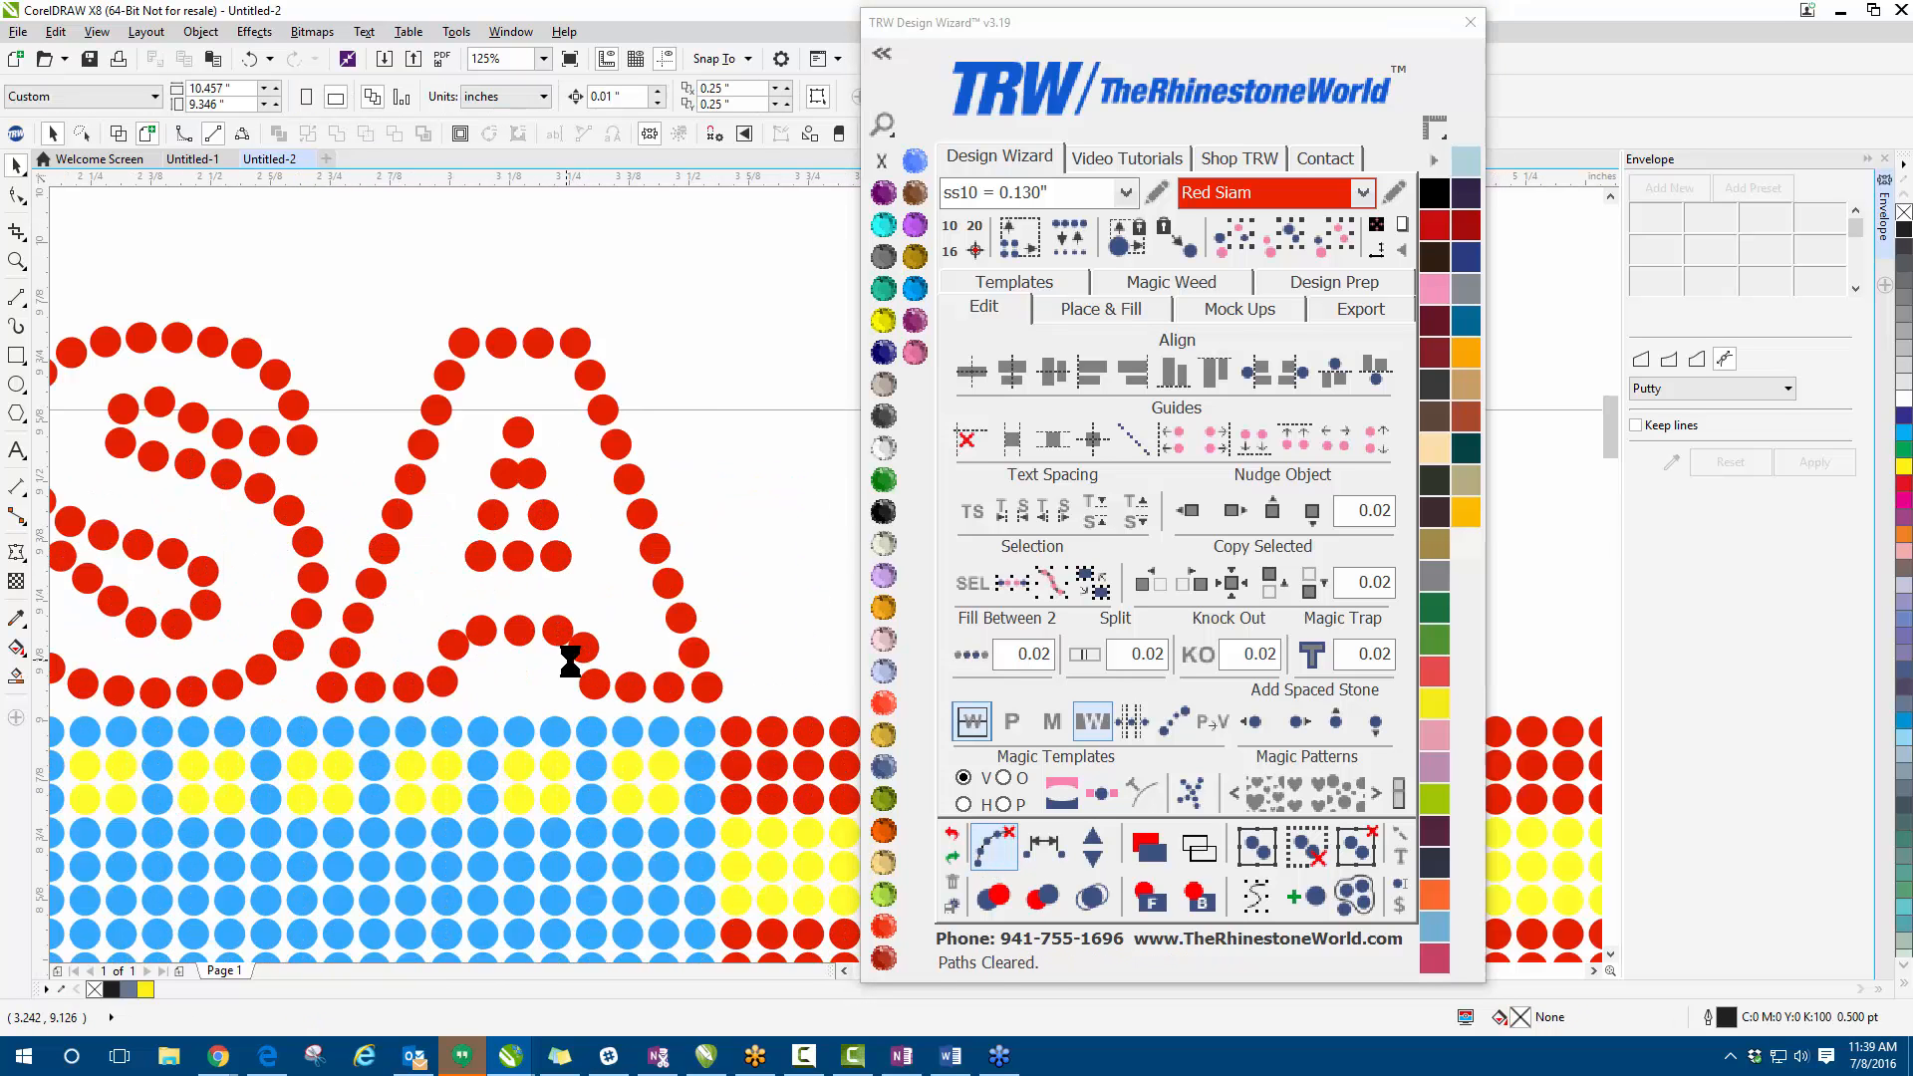
left_click_drag(654, 627, 629, 661)
left_click_drag(665, 767, 669, 785)
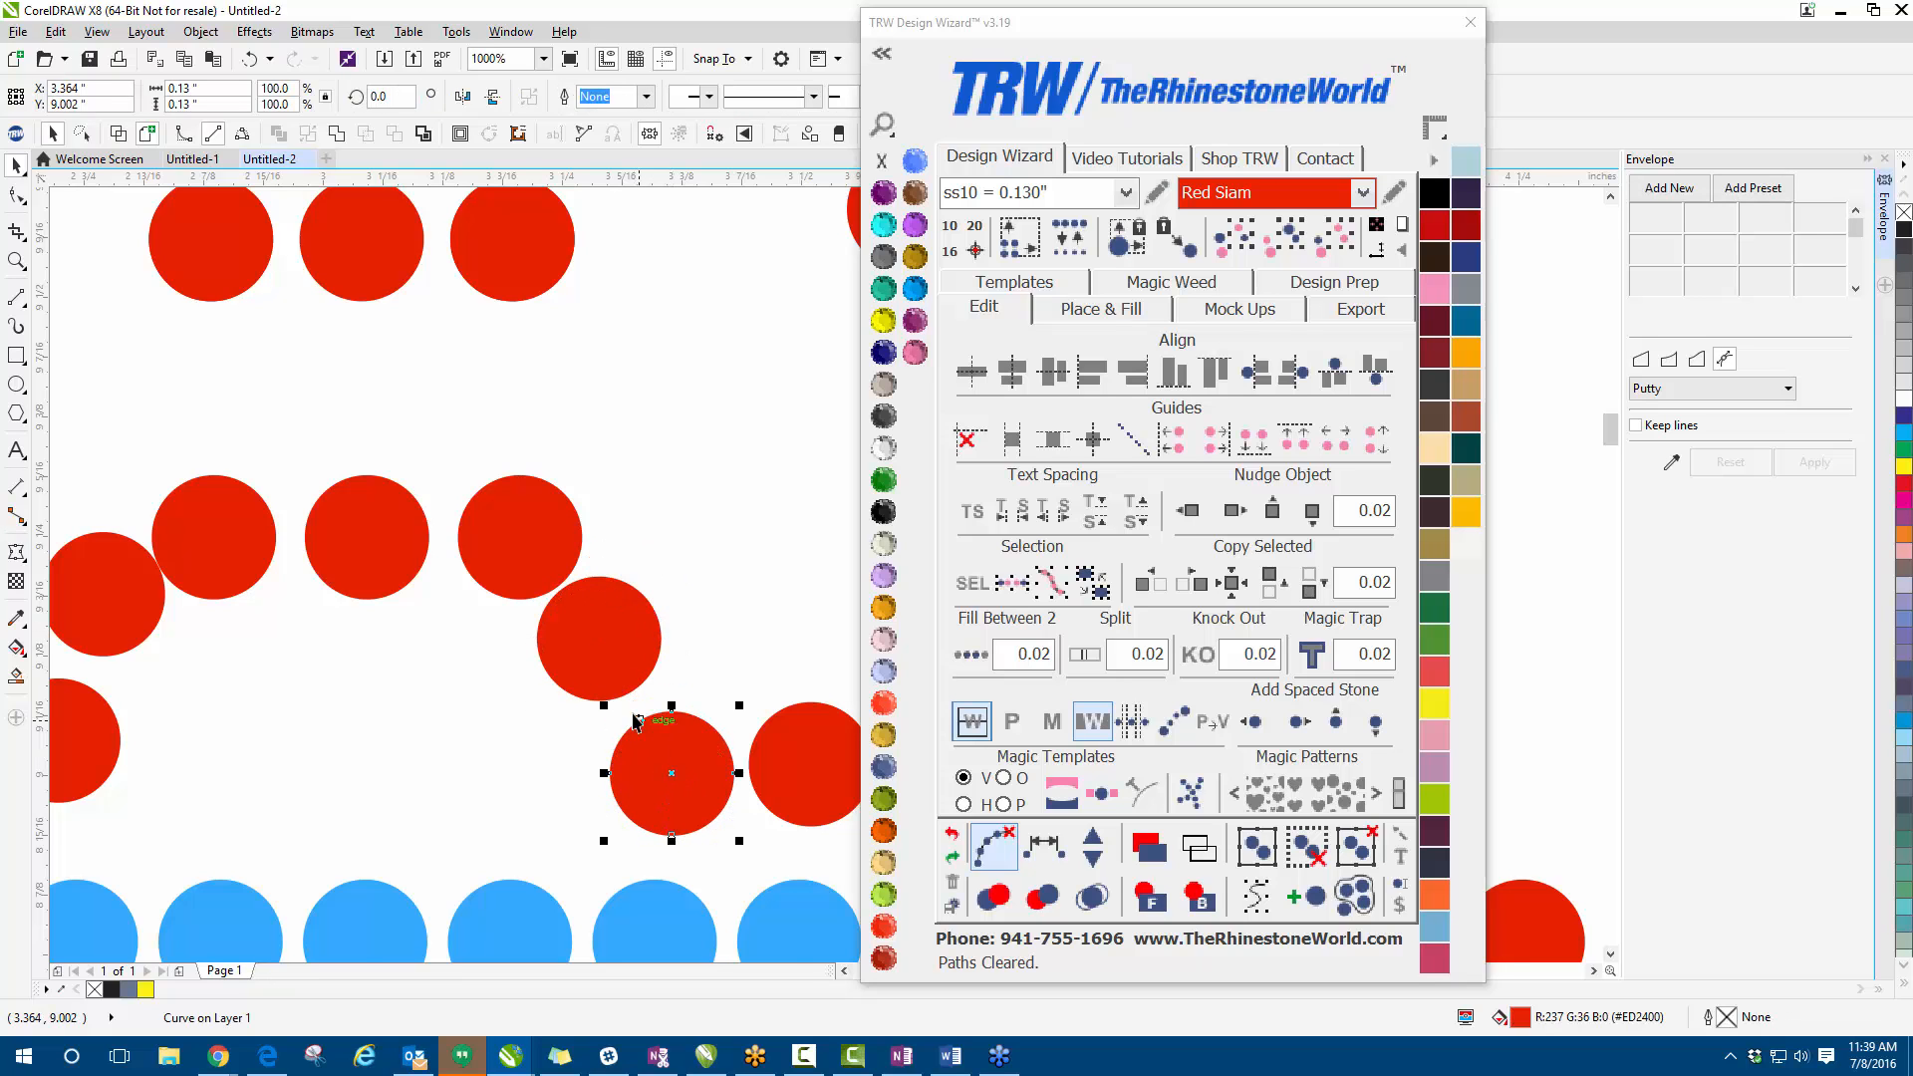
scroll(560, 666, "down", 2)
- Reposition the left shoulder and top middle stones of the A's lower arch to even out their spacing
scroll(322, 691, "up", 2)
left_click_drag(291, 767, 439, 634)
scroll(274, 751, "down", 2)
scroll(442, 663, "up", 2)
left_click(457, 790)
scroll(443, 762, "down", 4)
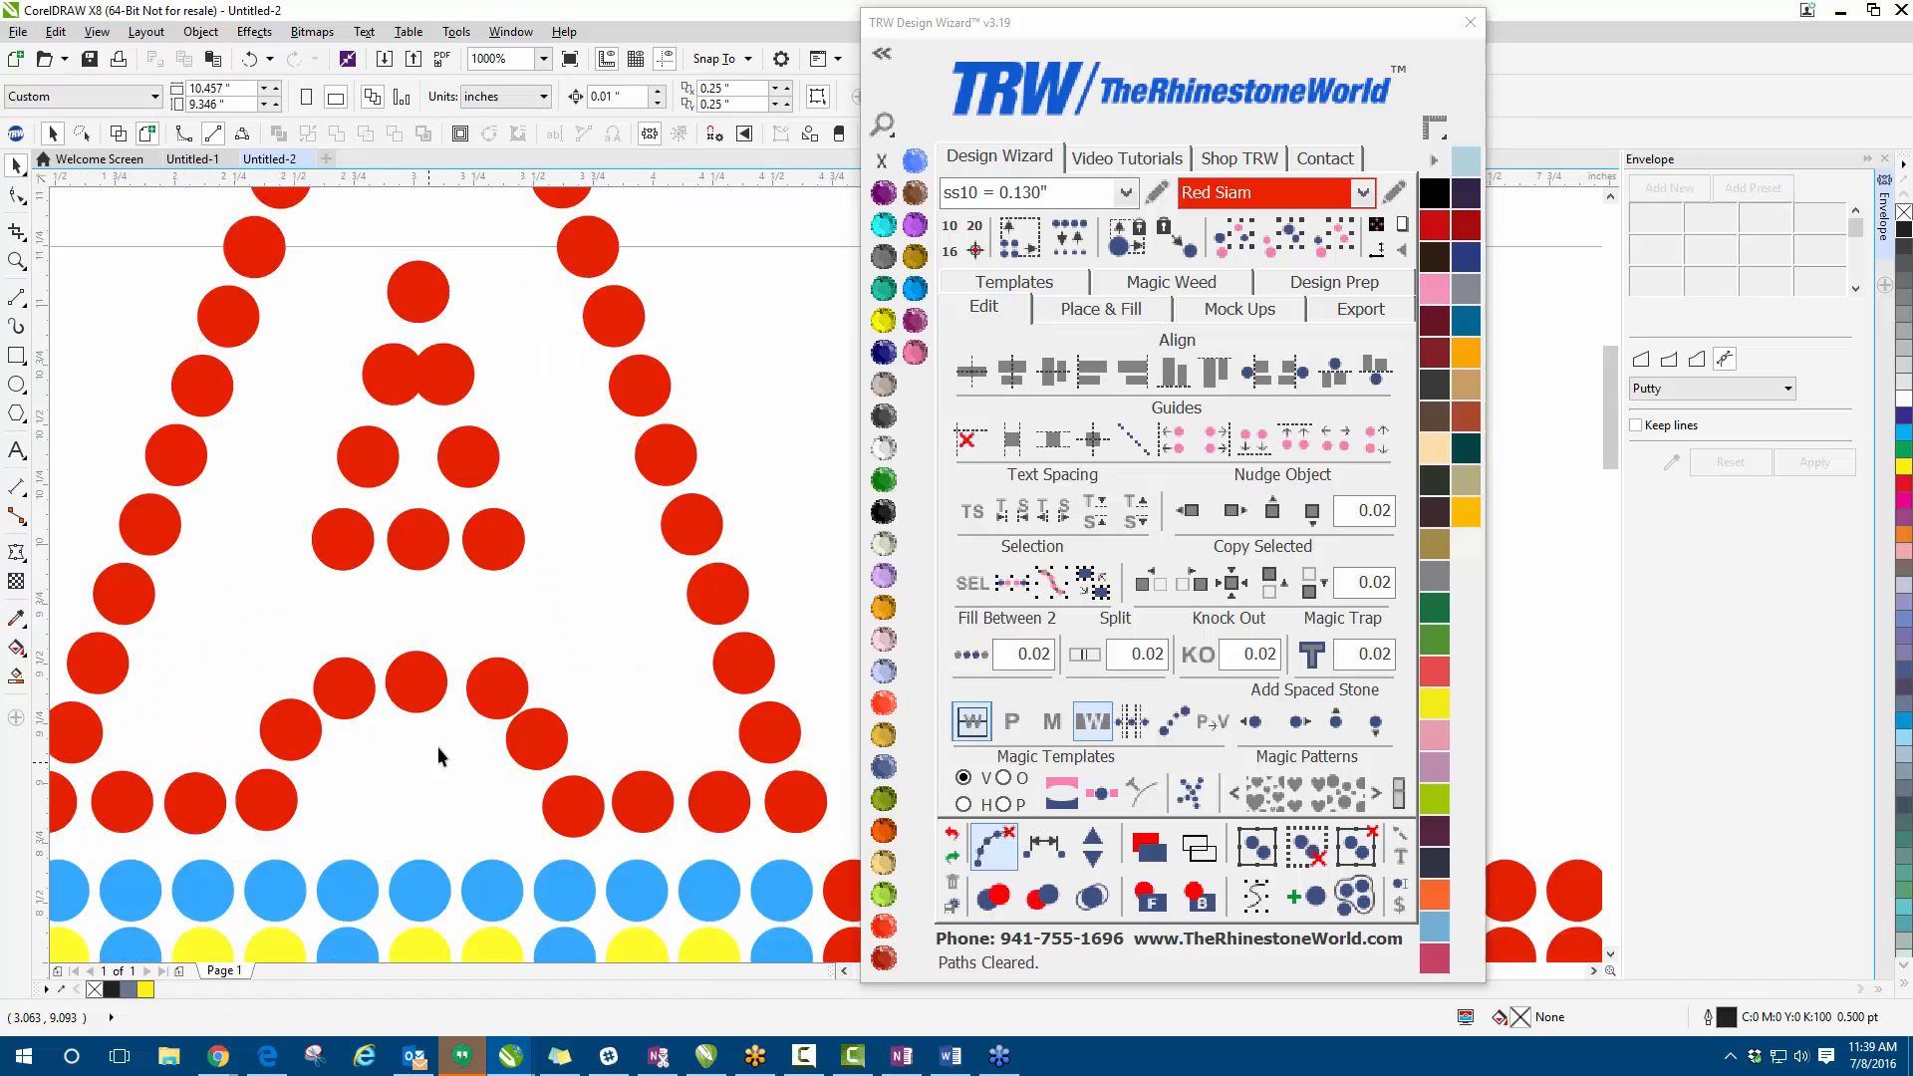
- Move the top right stone of the A's lower arch slightly left and down, and deselect it
scroll(425, 698, "up", 4)
left_click_drag(425, 697, 408, 706)
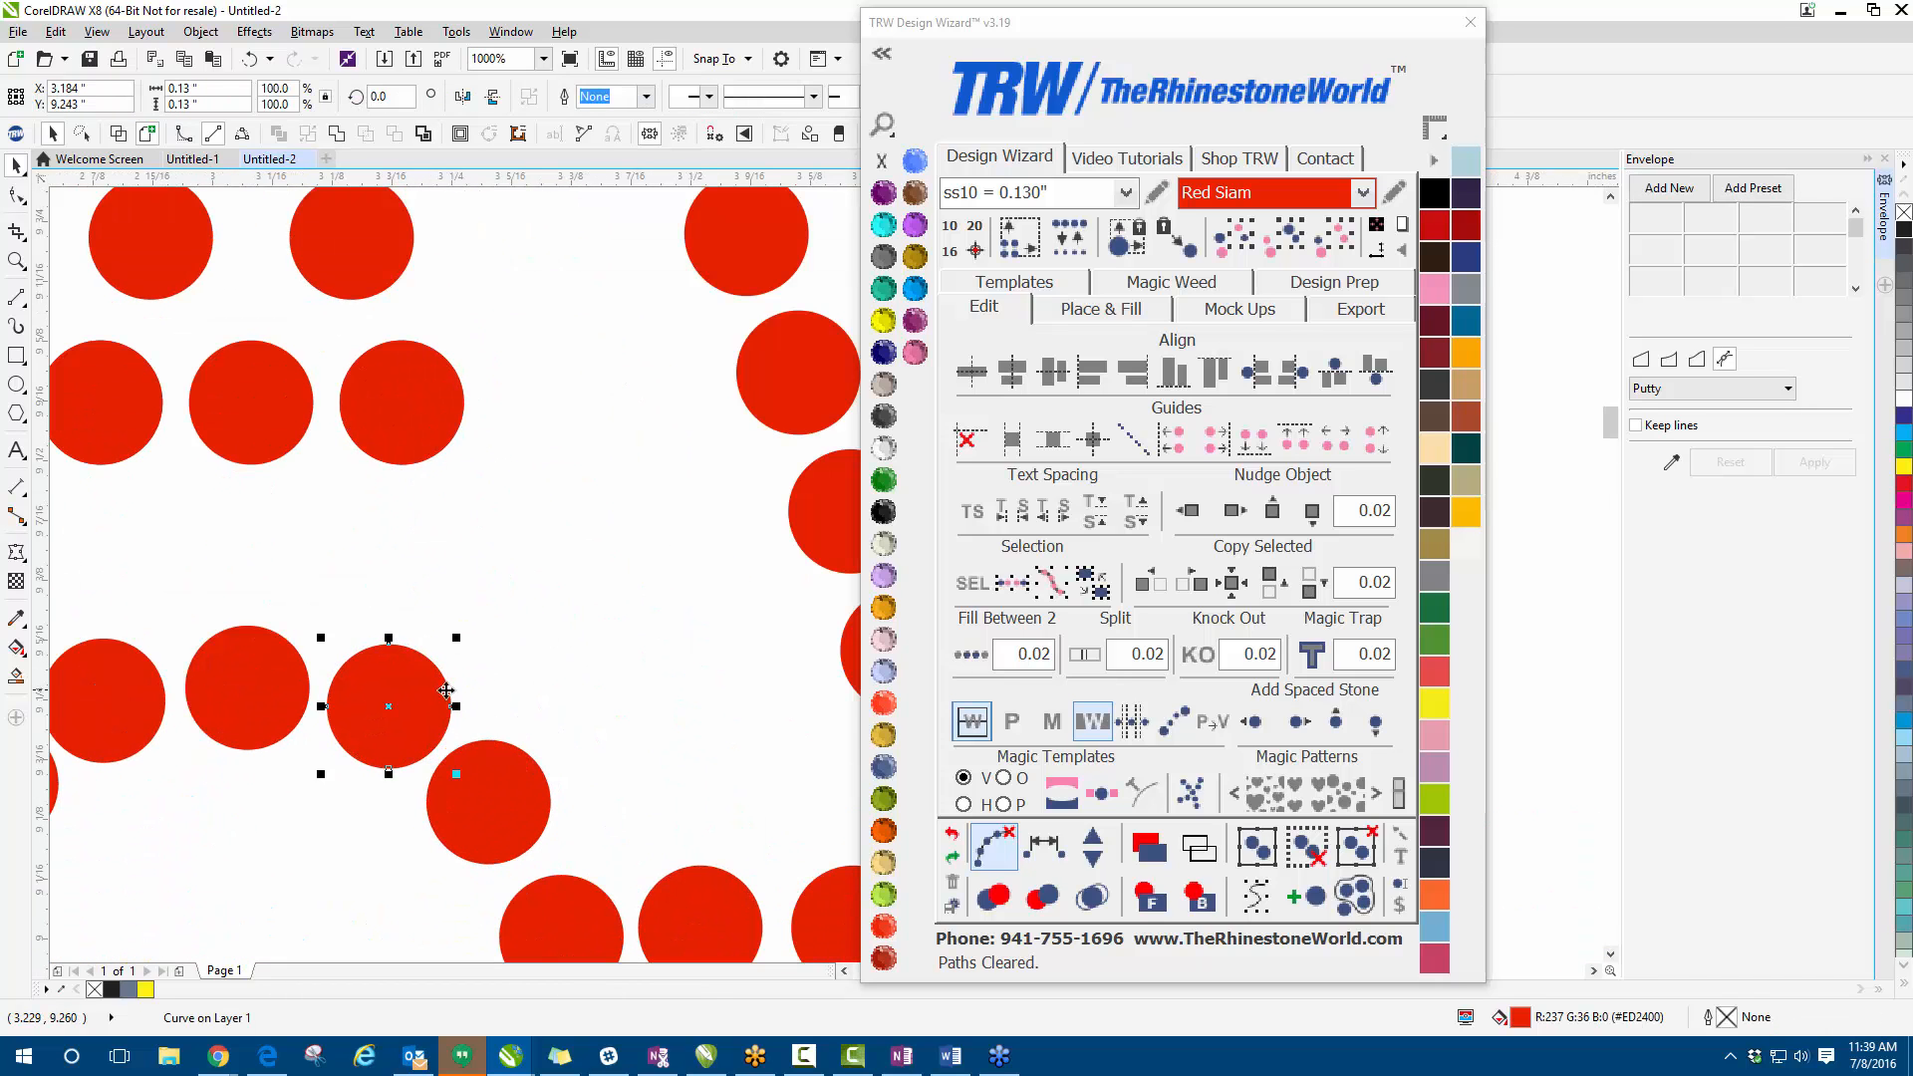
scroll(387, 691, "down", 4)
left_click(568, 654)
scroll(479, 510, "up", 5)
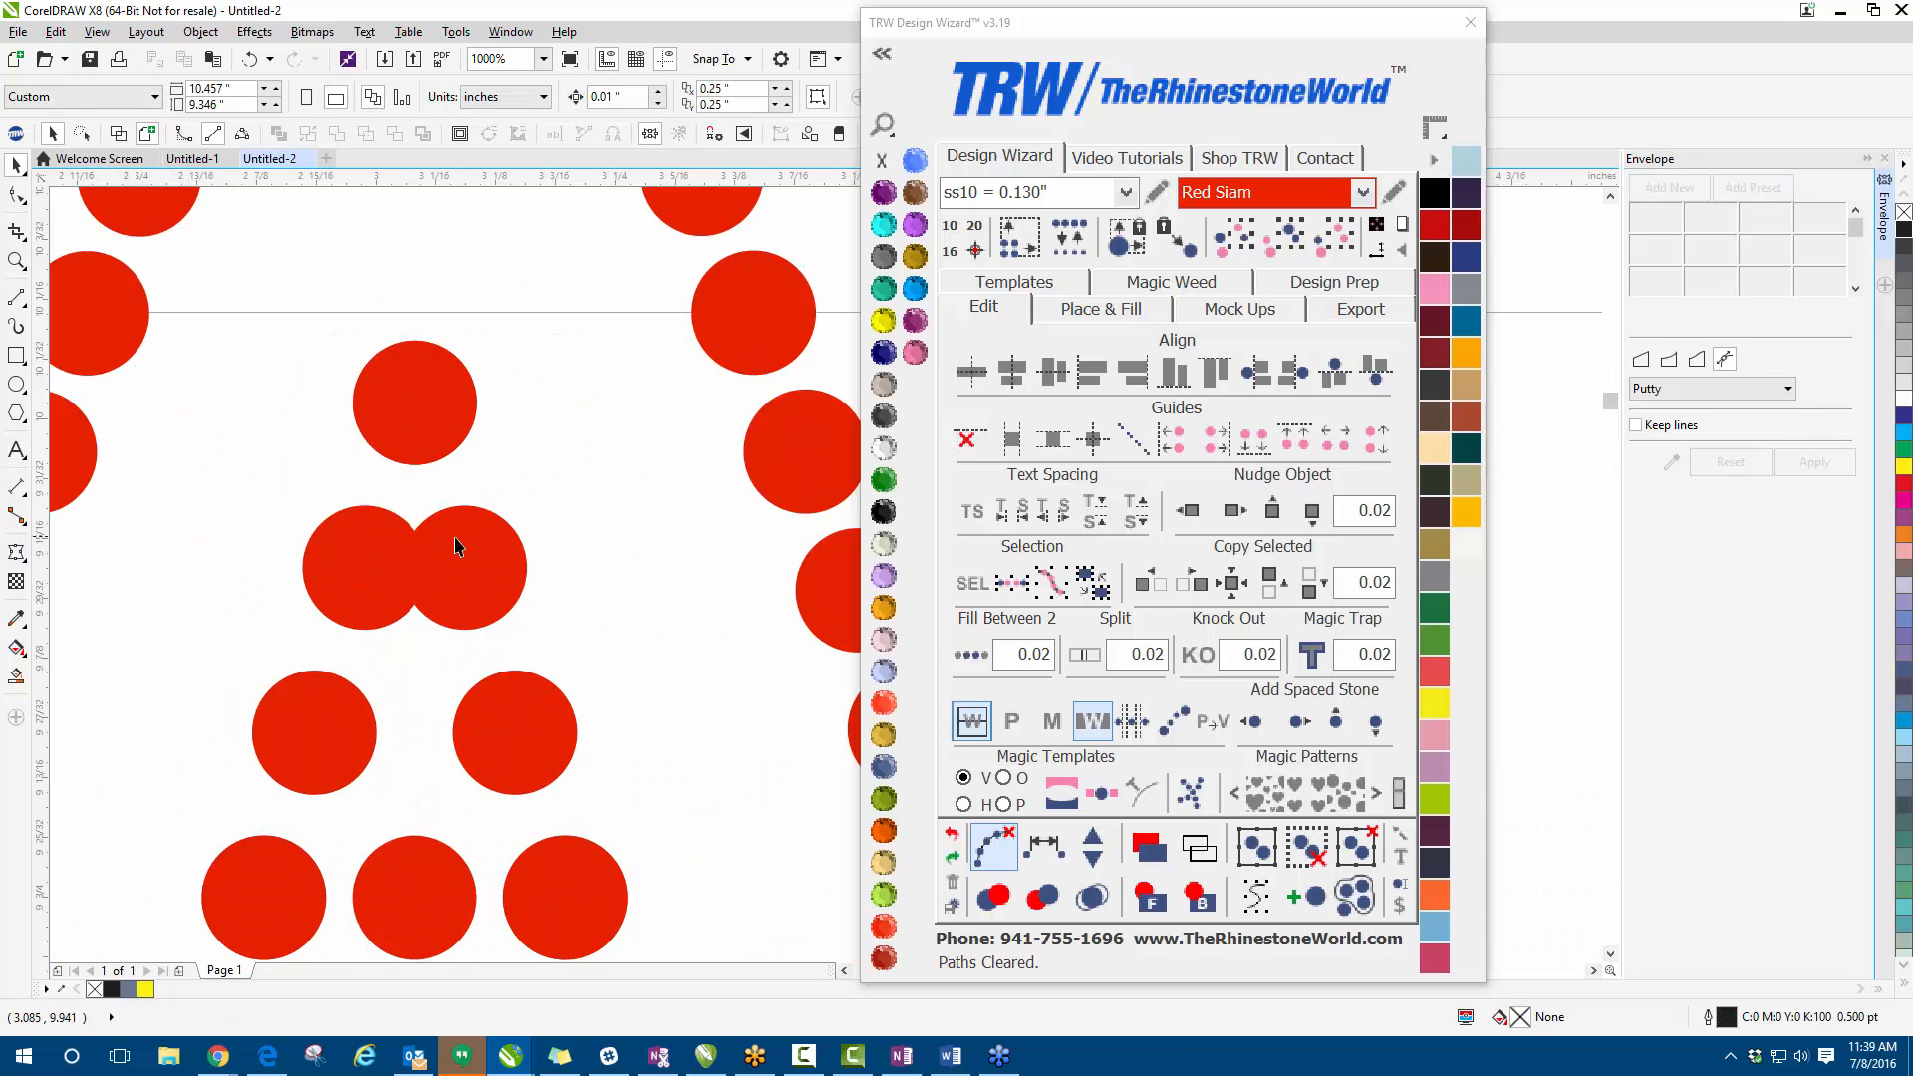
- Spread apart the two overlapping second-row stones in the A's inner triangle and move its top stone slightly left and down
left_click(525, 555)
left_click_drag(322, 622, 275, 626)
scroll(308, 628, "down", 3)
scroll(346, 601, "up", 2)
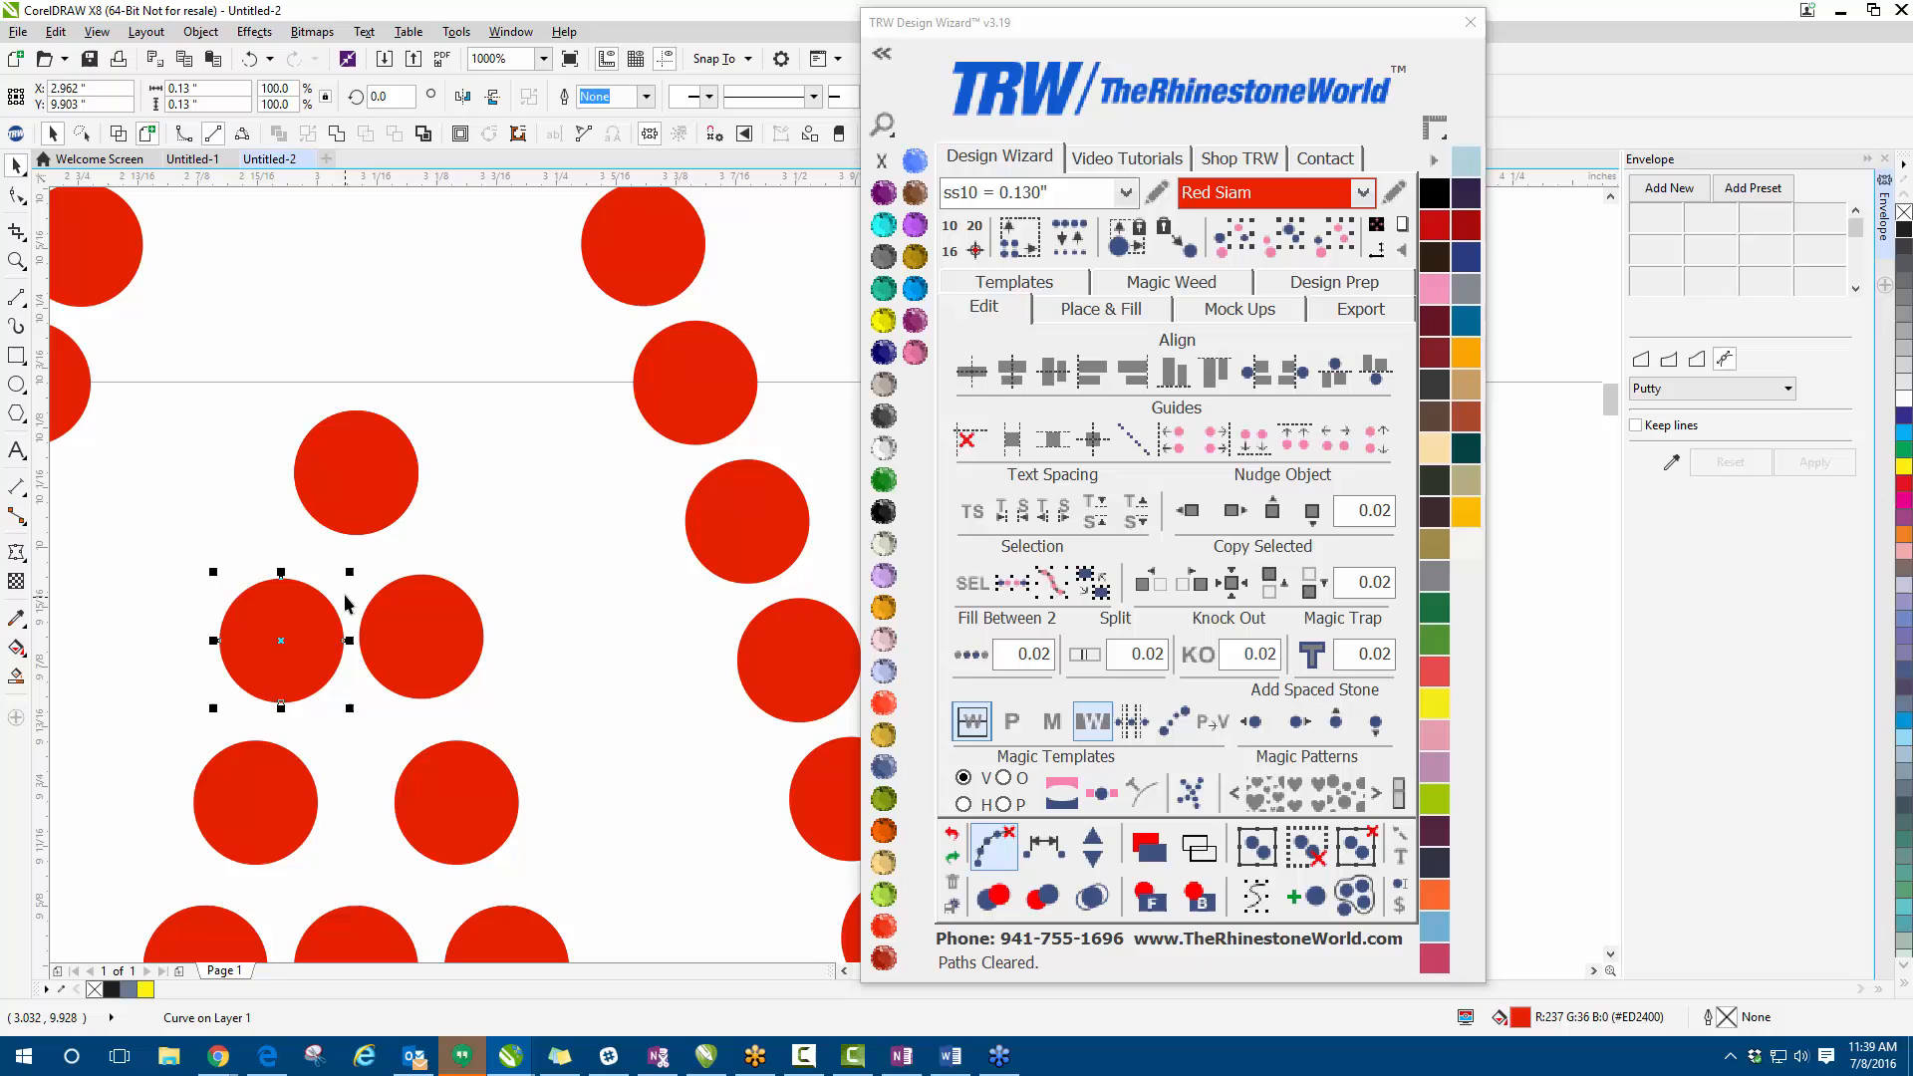
left_click(348, 513)
left_click(470, 458)
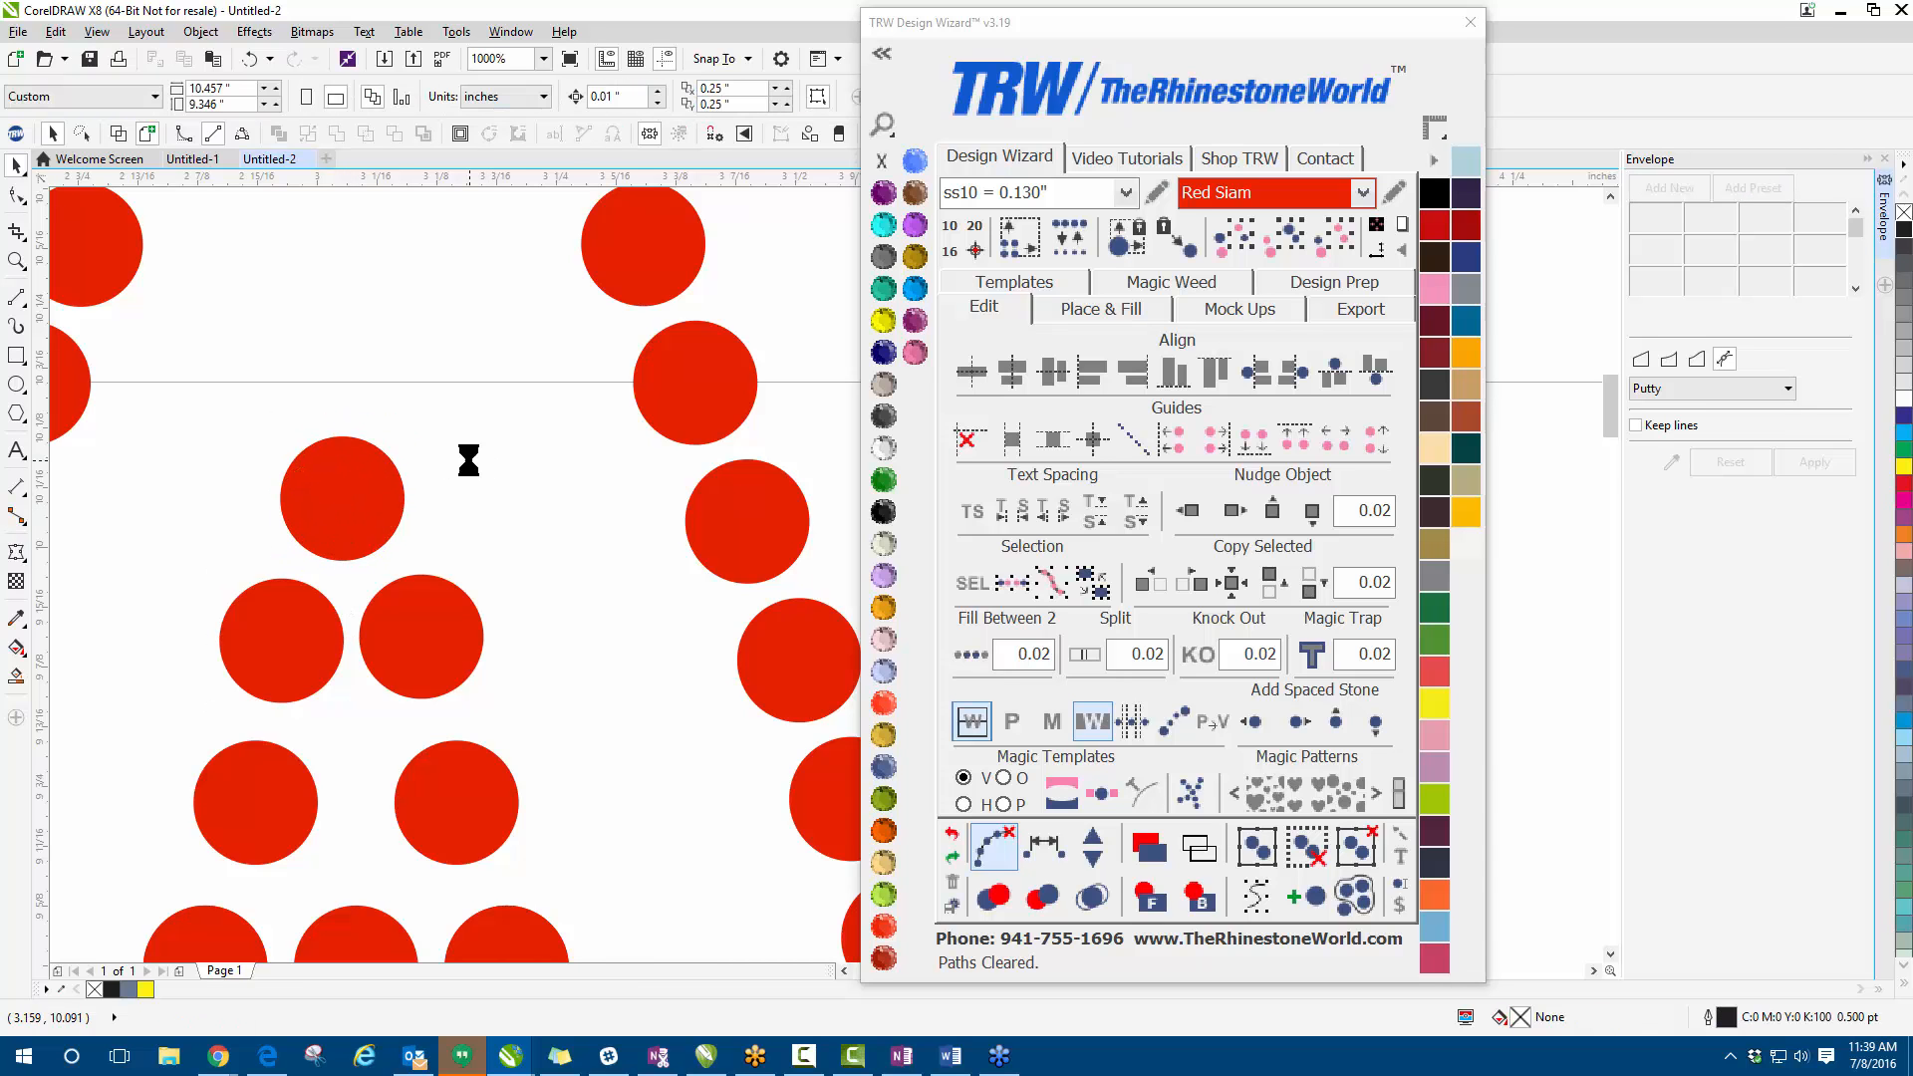
- Outline the UNITED text below the flag with ss10 Red Siam stones using an inside Path Fill at 0.02 spacing
scroll(462, 476, "down", 3)
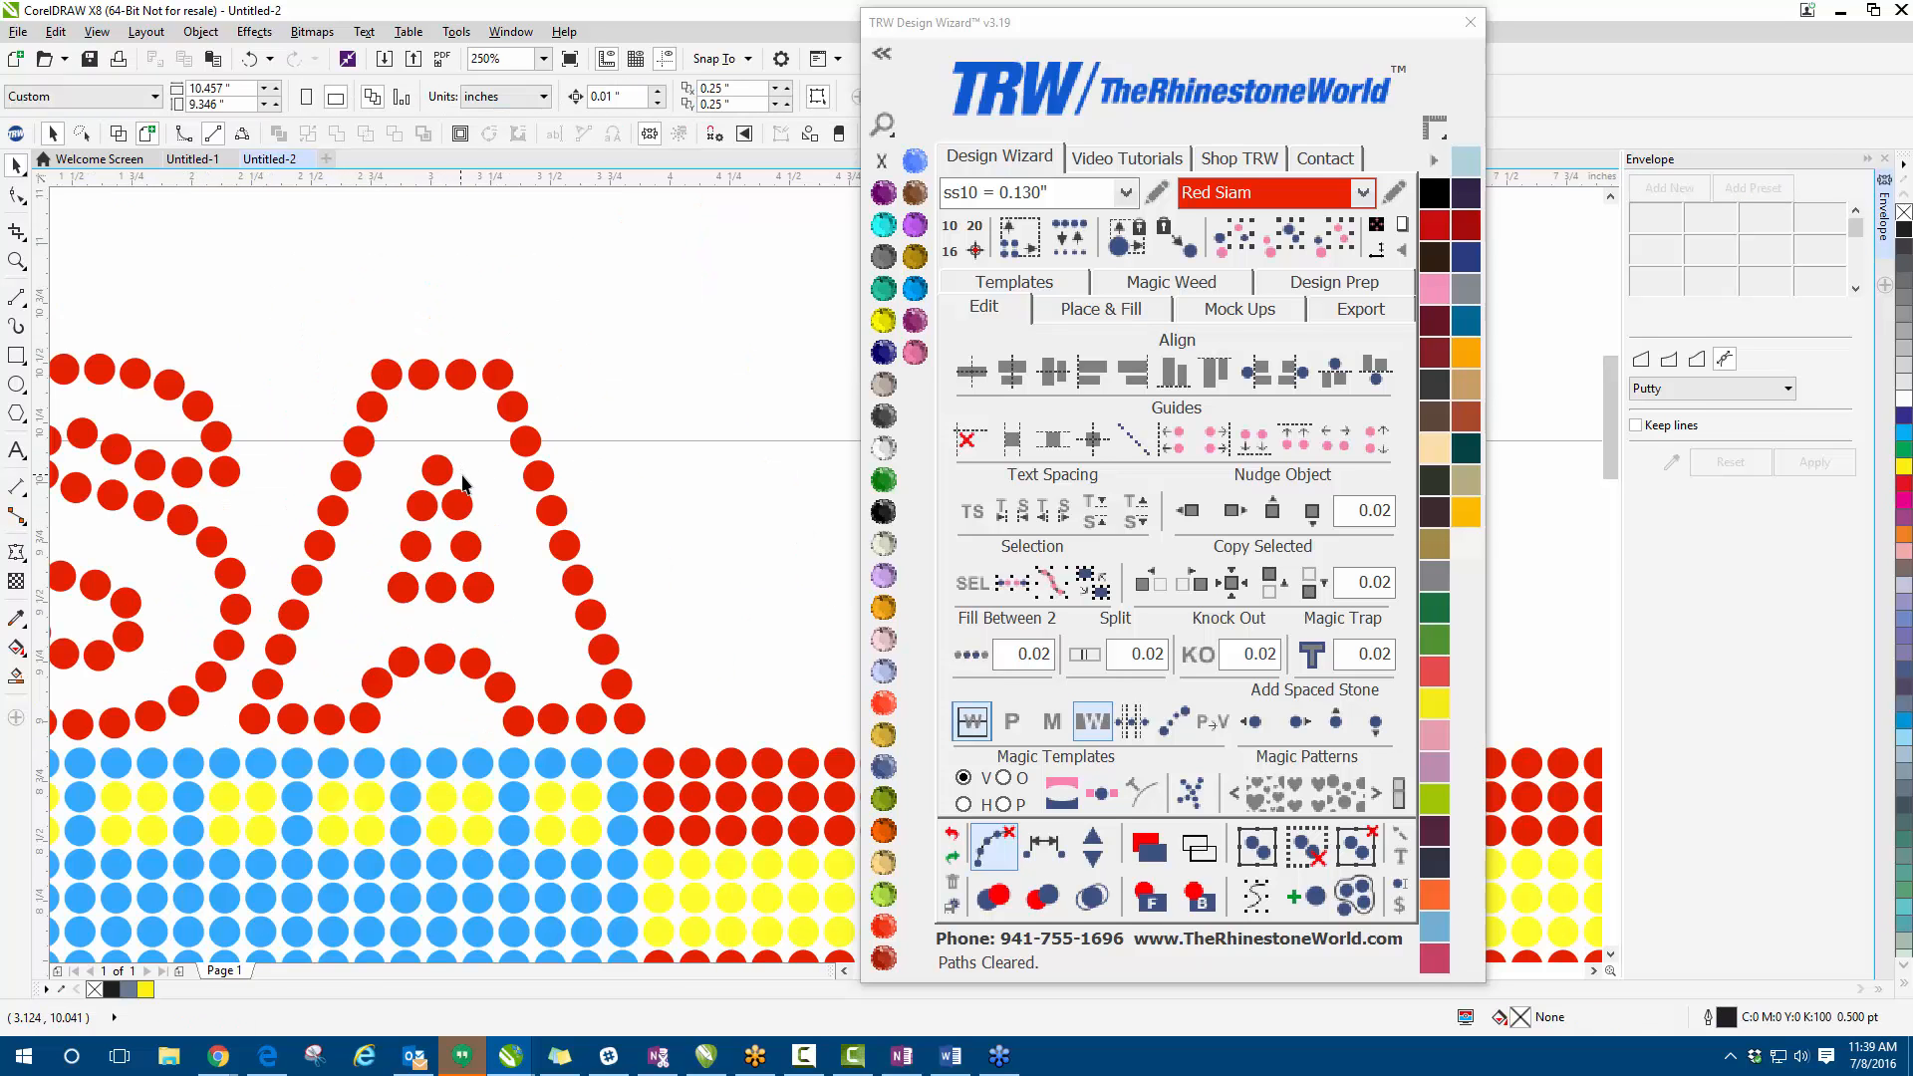
scroll(449, 503, "down", 3)
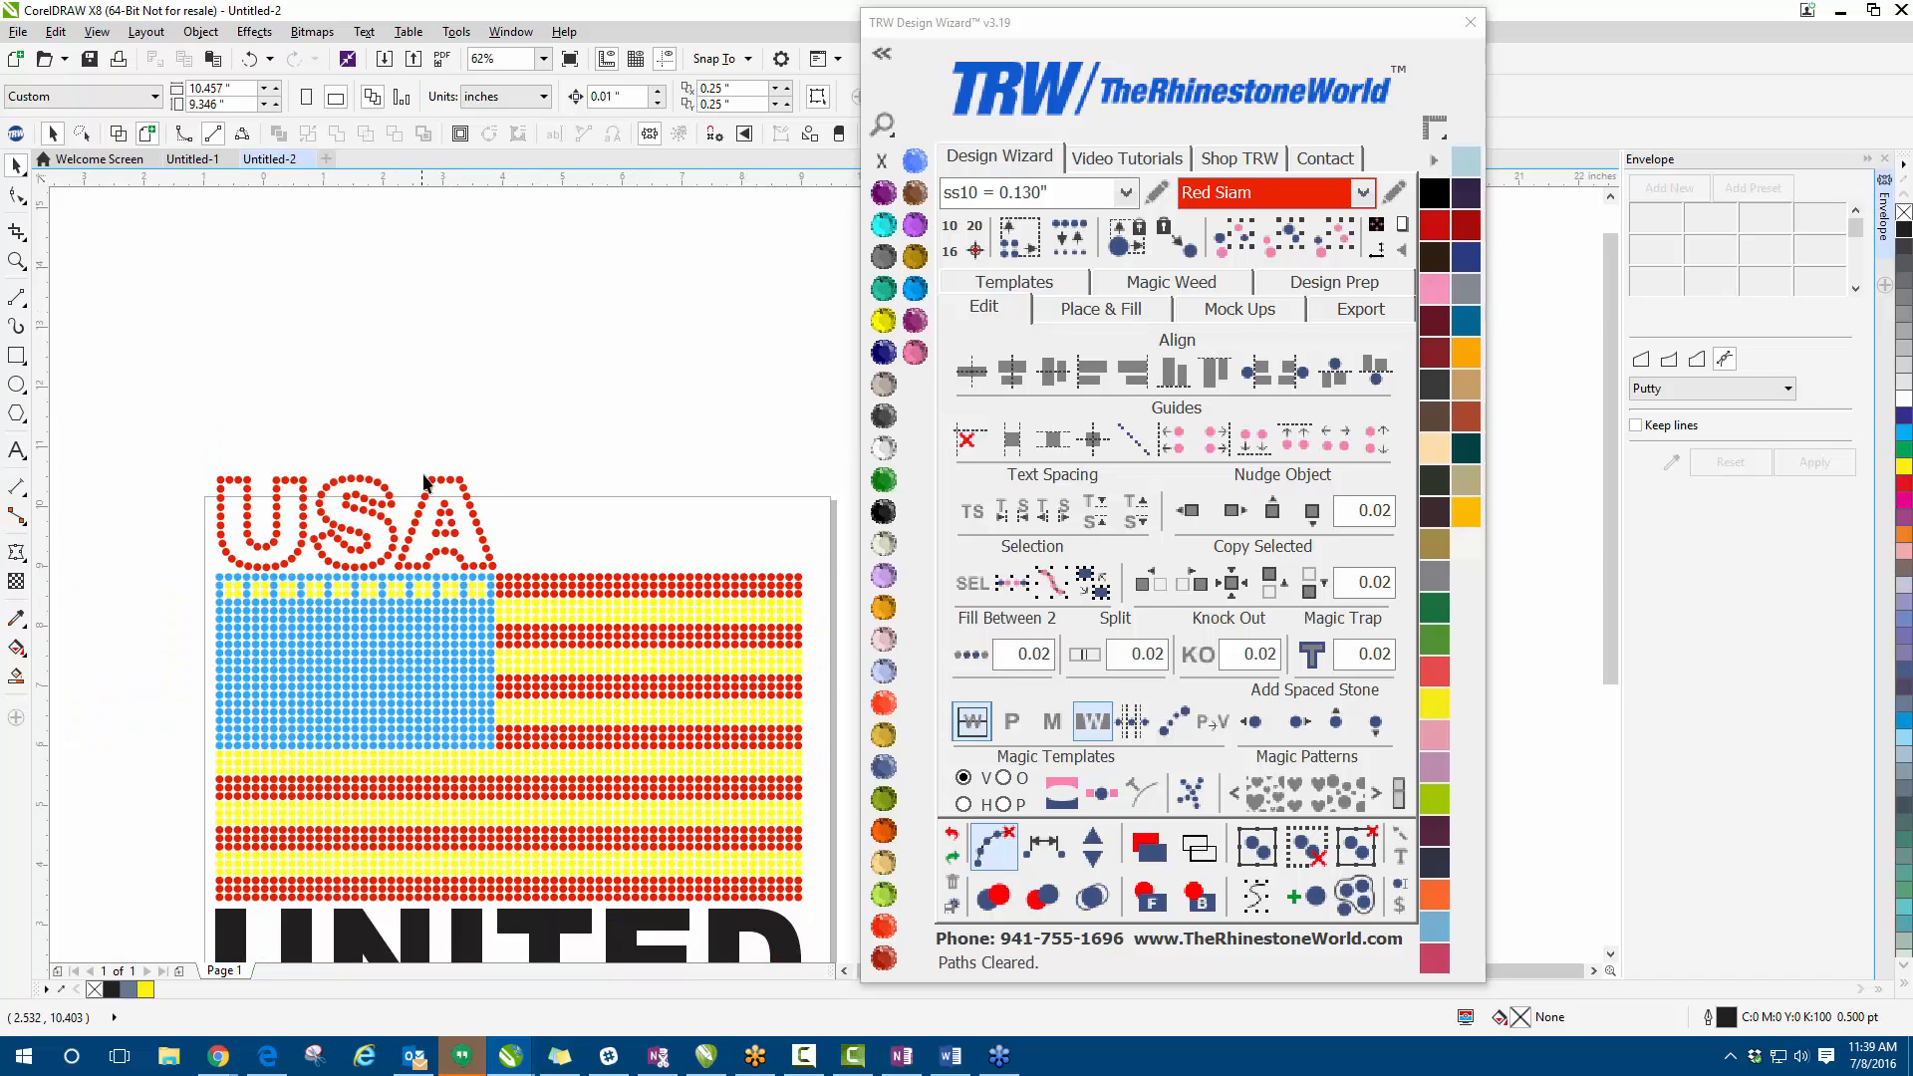
scroll(428, 484, "down", 3)
scroll(409, 653, "up", 3)
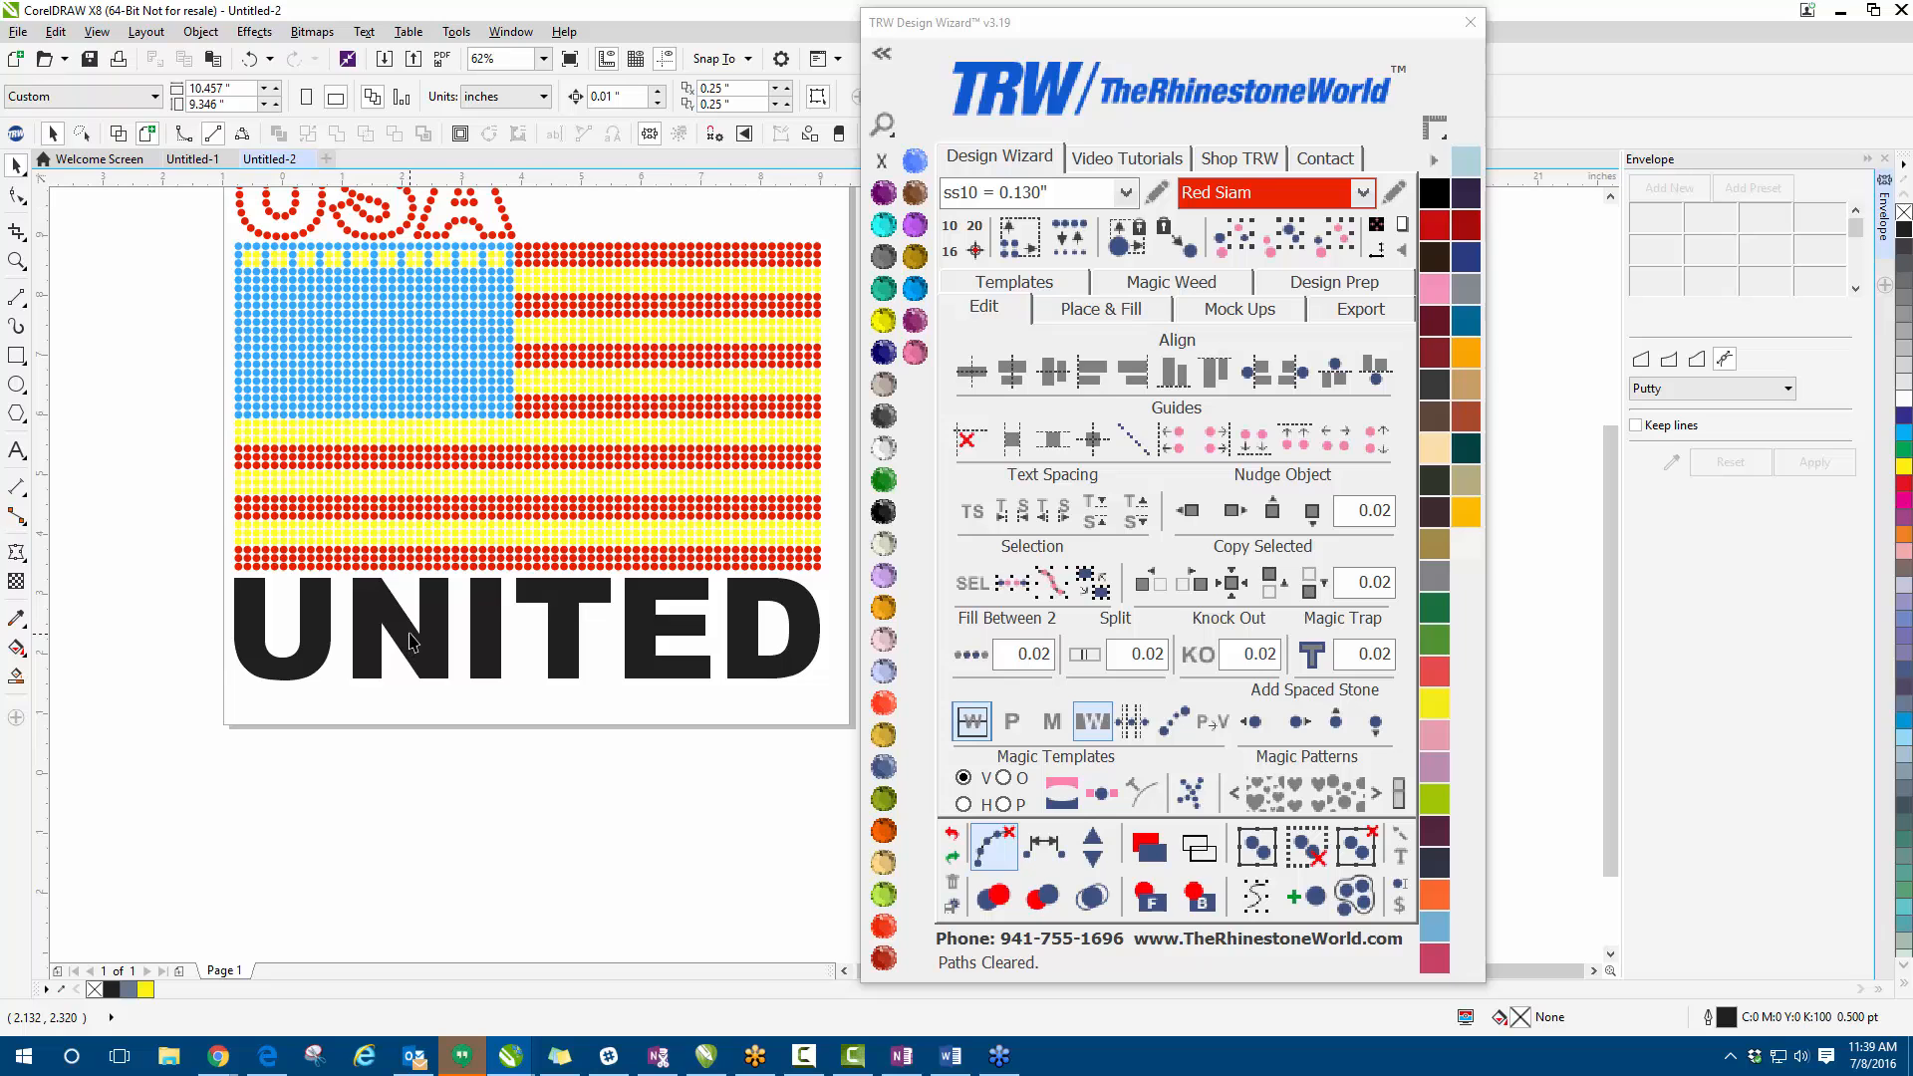
scroll(404, 558, "down", 1)
scroll(384, 399, "up", 1)
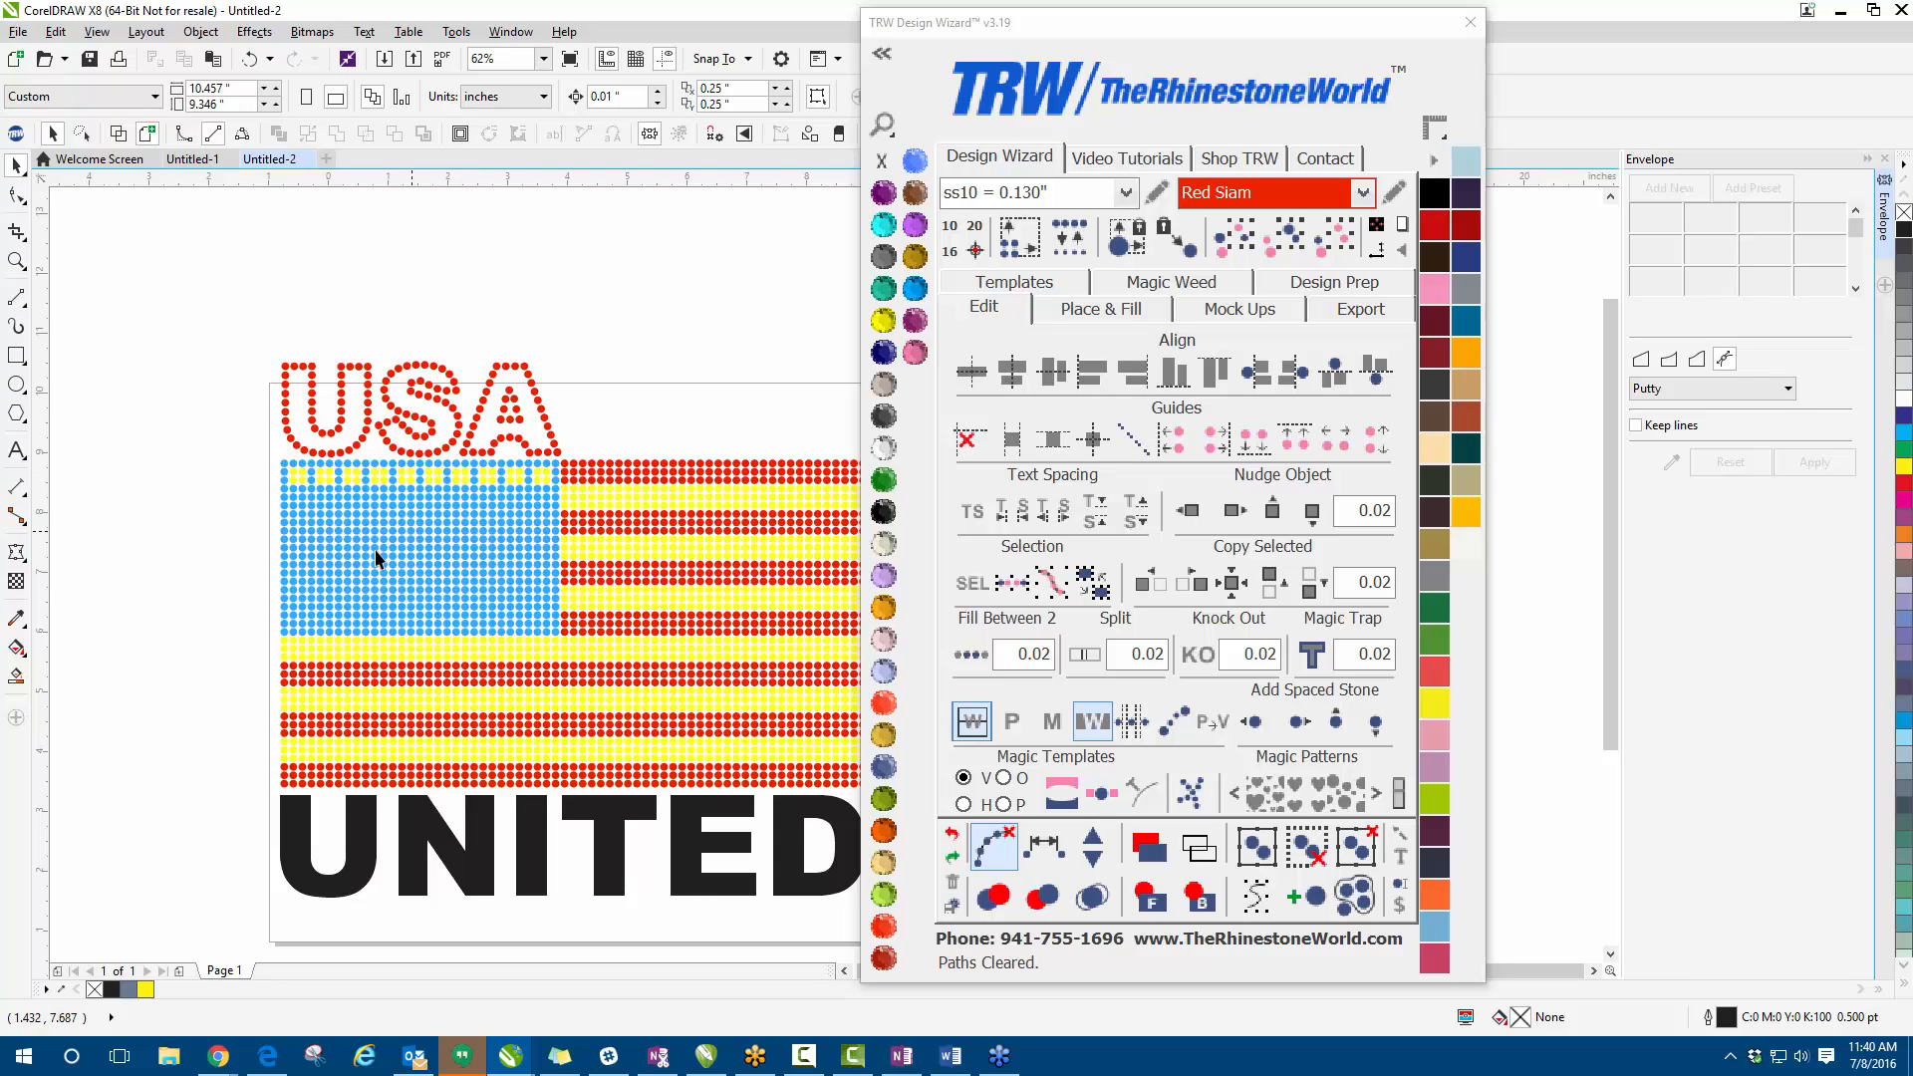
scroll(195, 723, "down", 2)
scroll(351, 832, "up", 2)
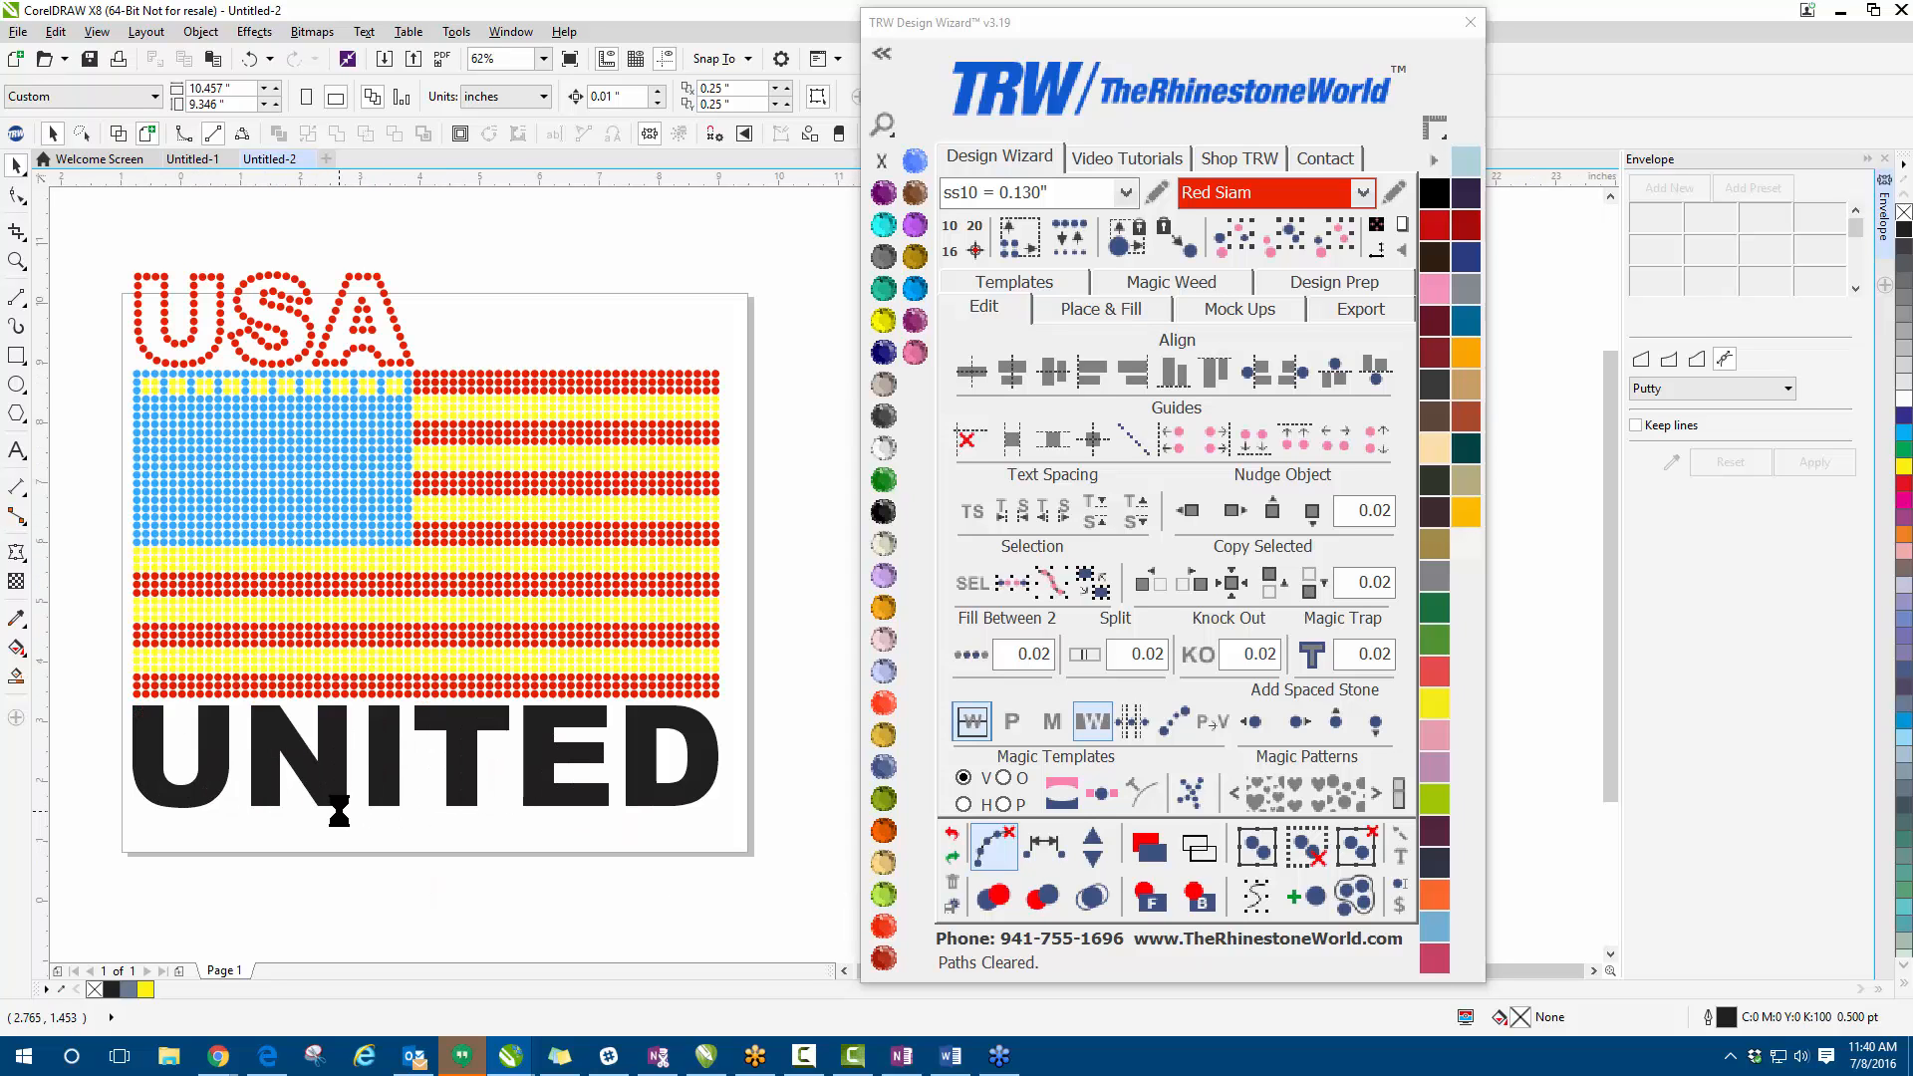
left_click(332, 735)
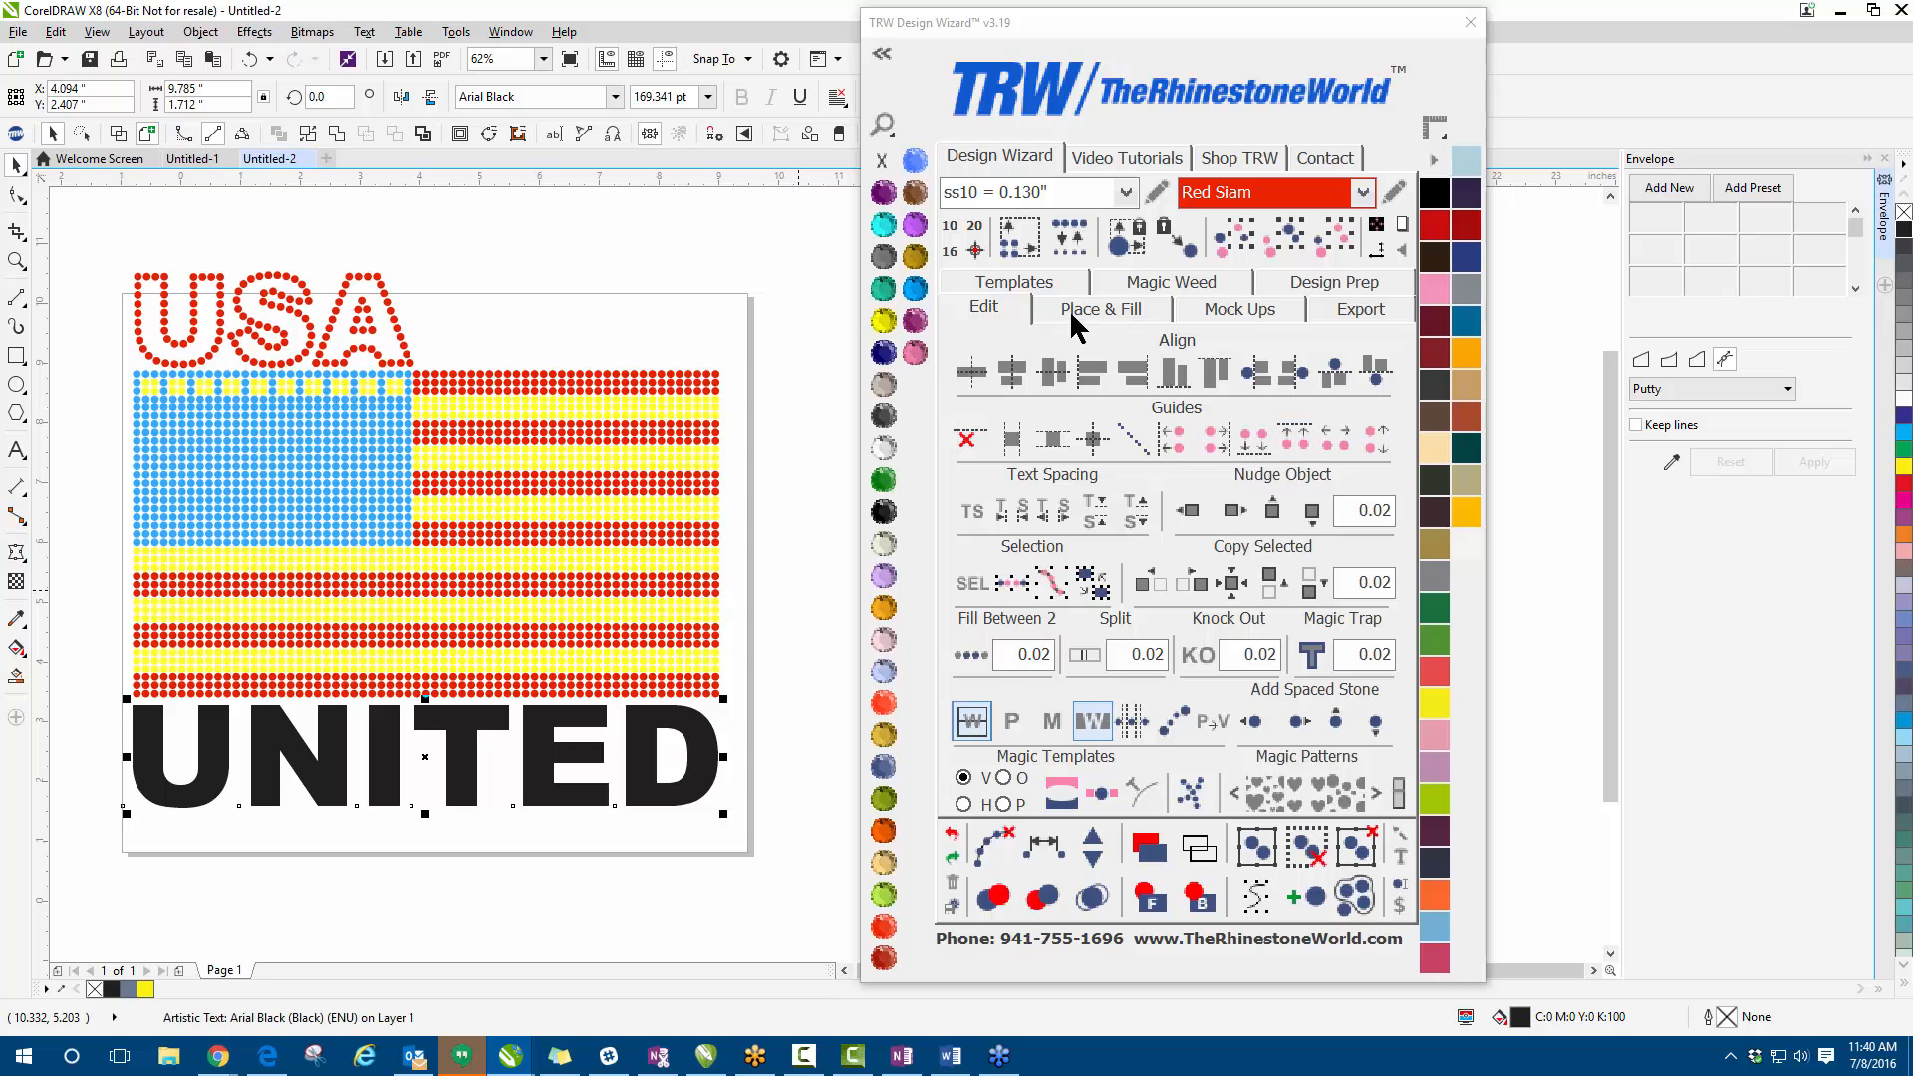
left_click(1091, 309)
left_click_drag(1084, 38, 1039, 22)
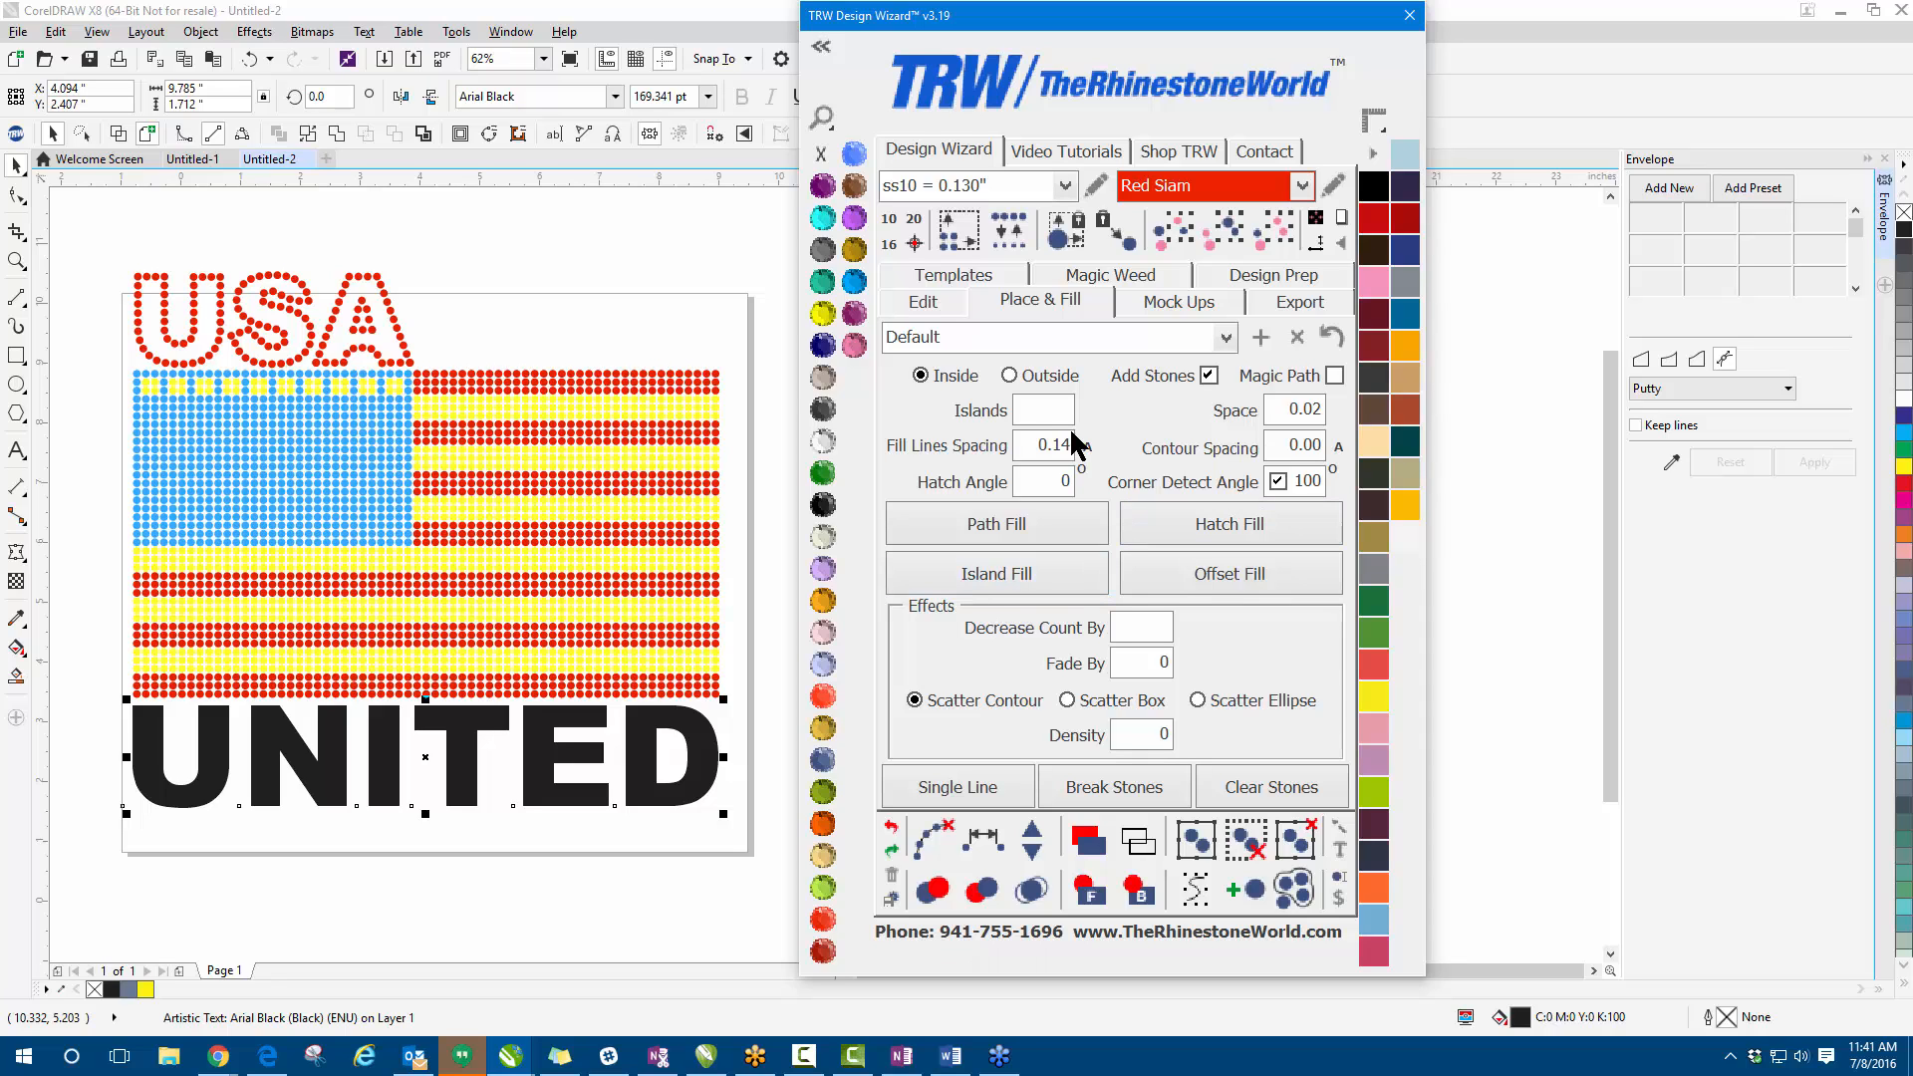
left_click(1070, 512)
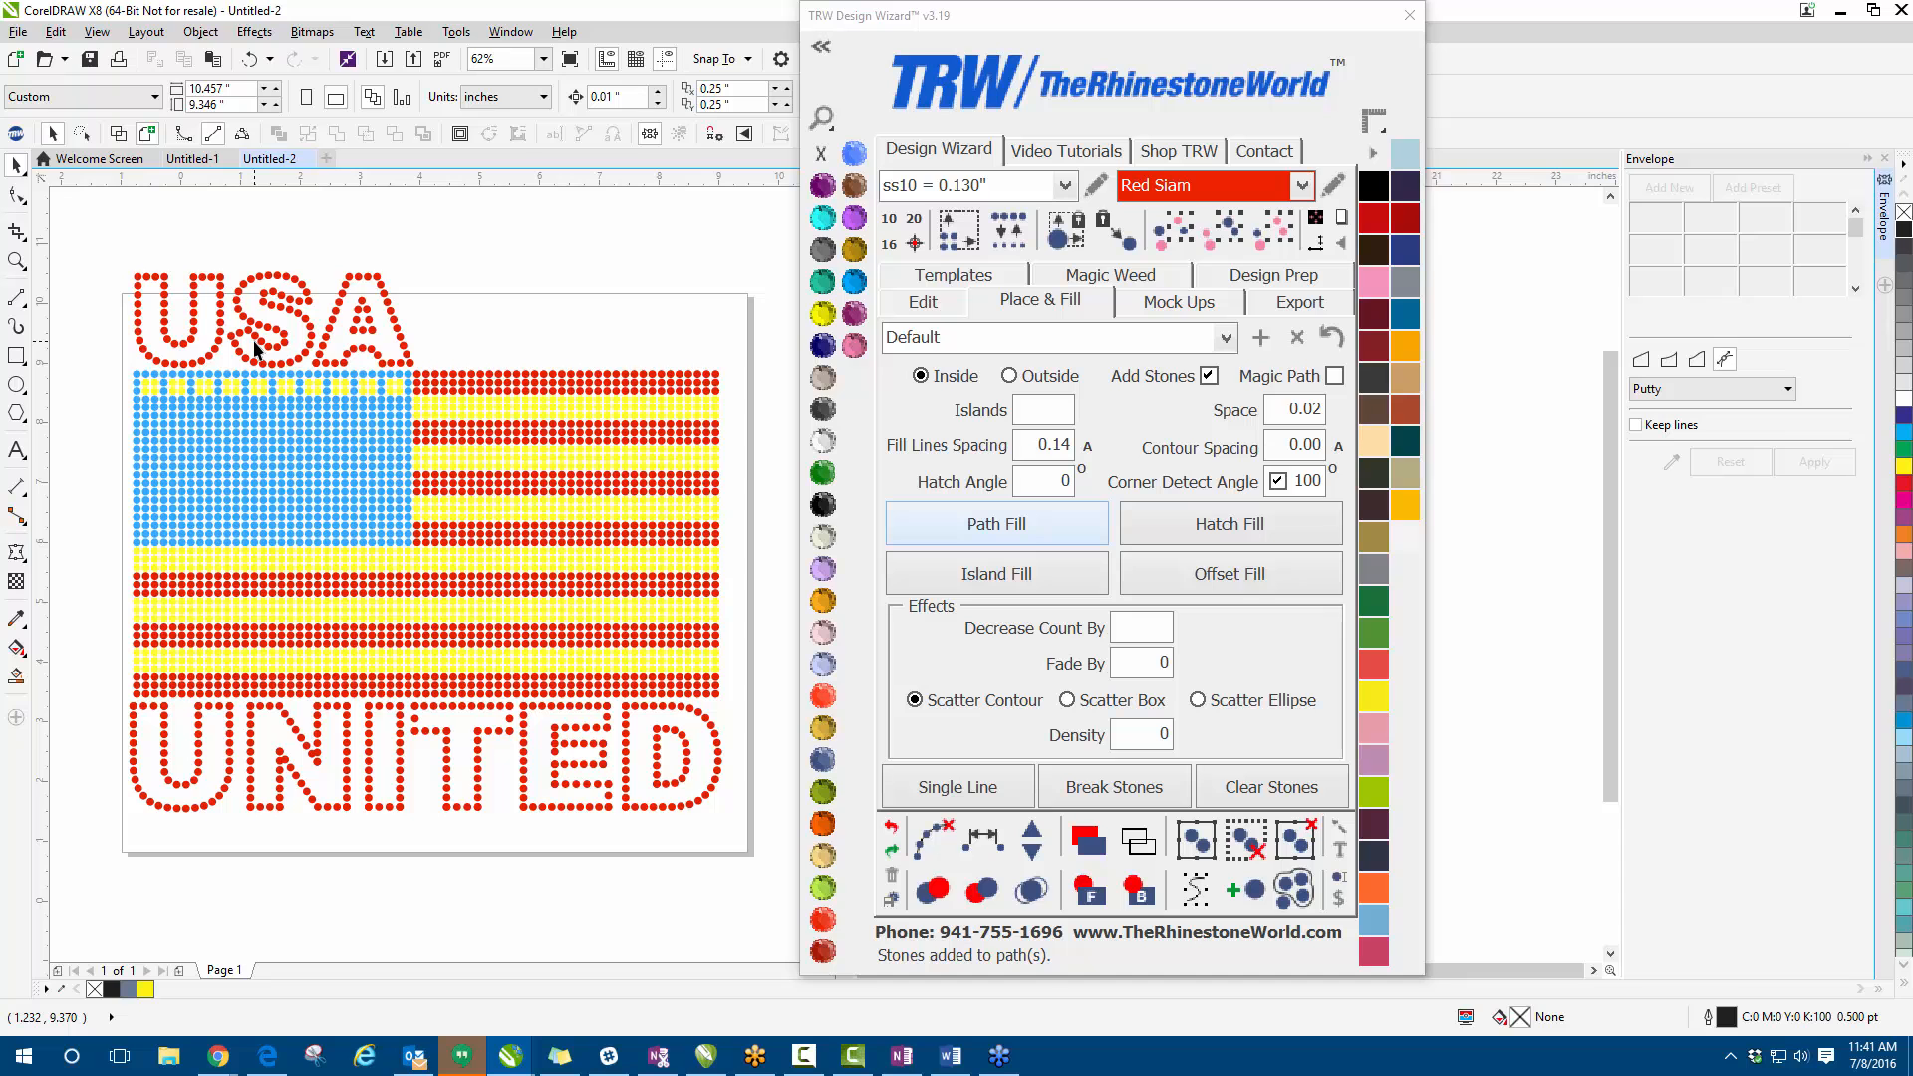
- Inspect the stone outline of the U in UNITED and compare it with the selected U in USA, leaving nothing selected
scroll(176, 797, "up", 4)
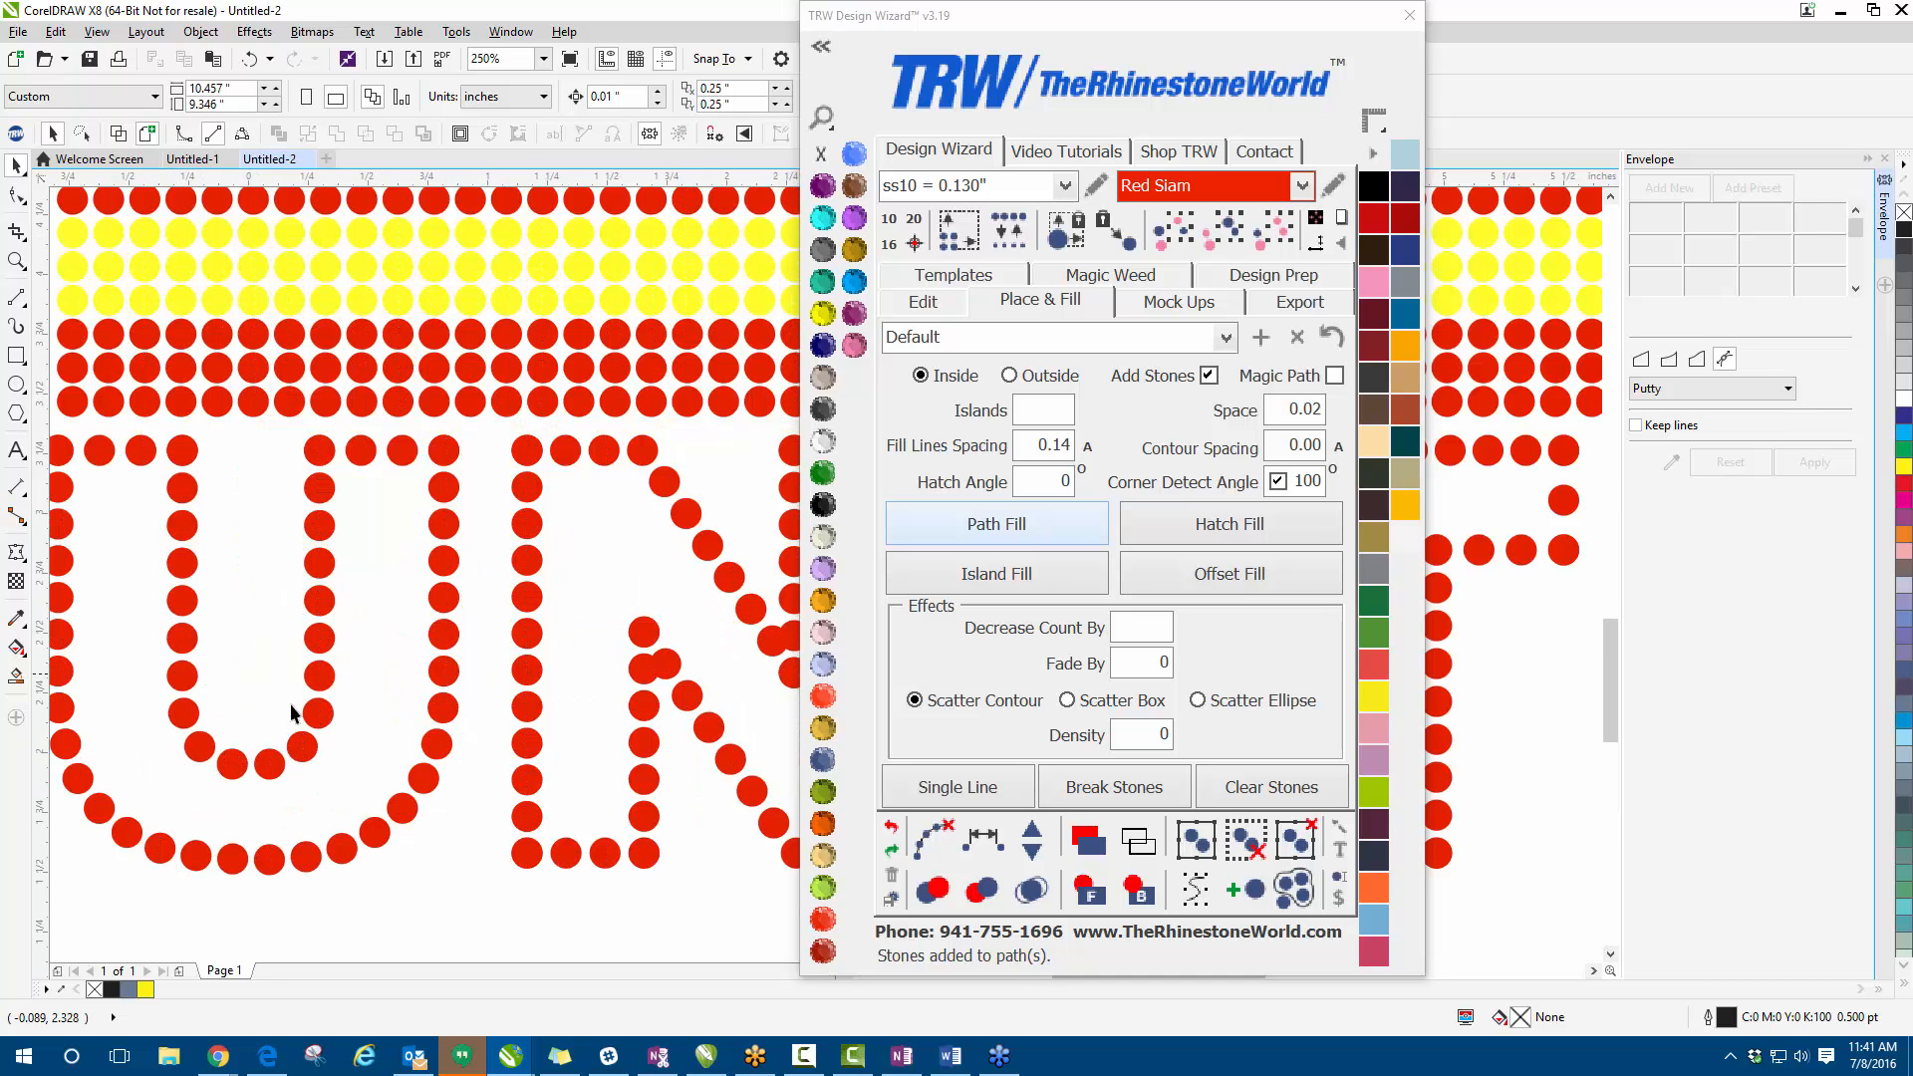
scroll(292, 712, "down", 4)
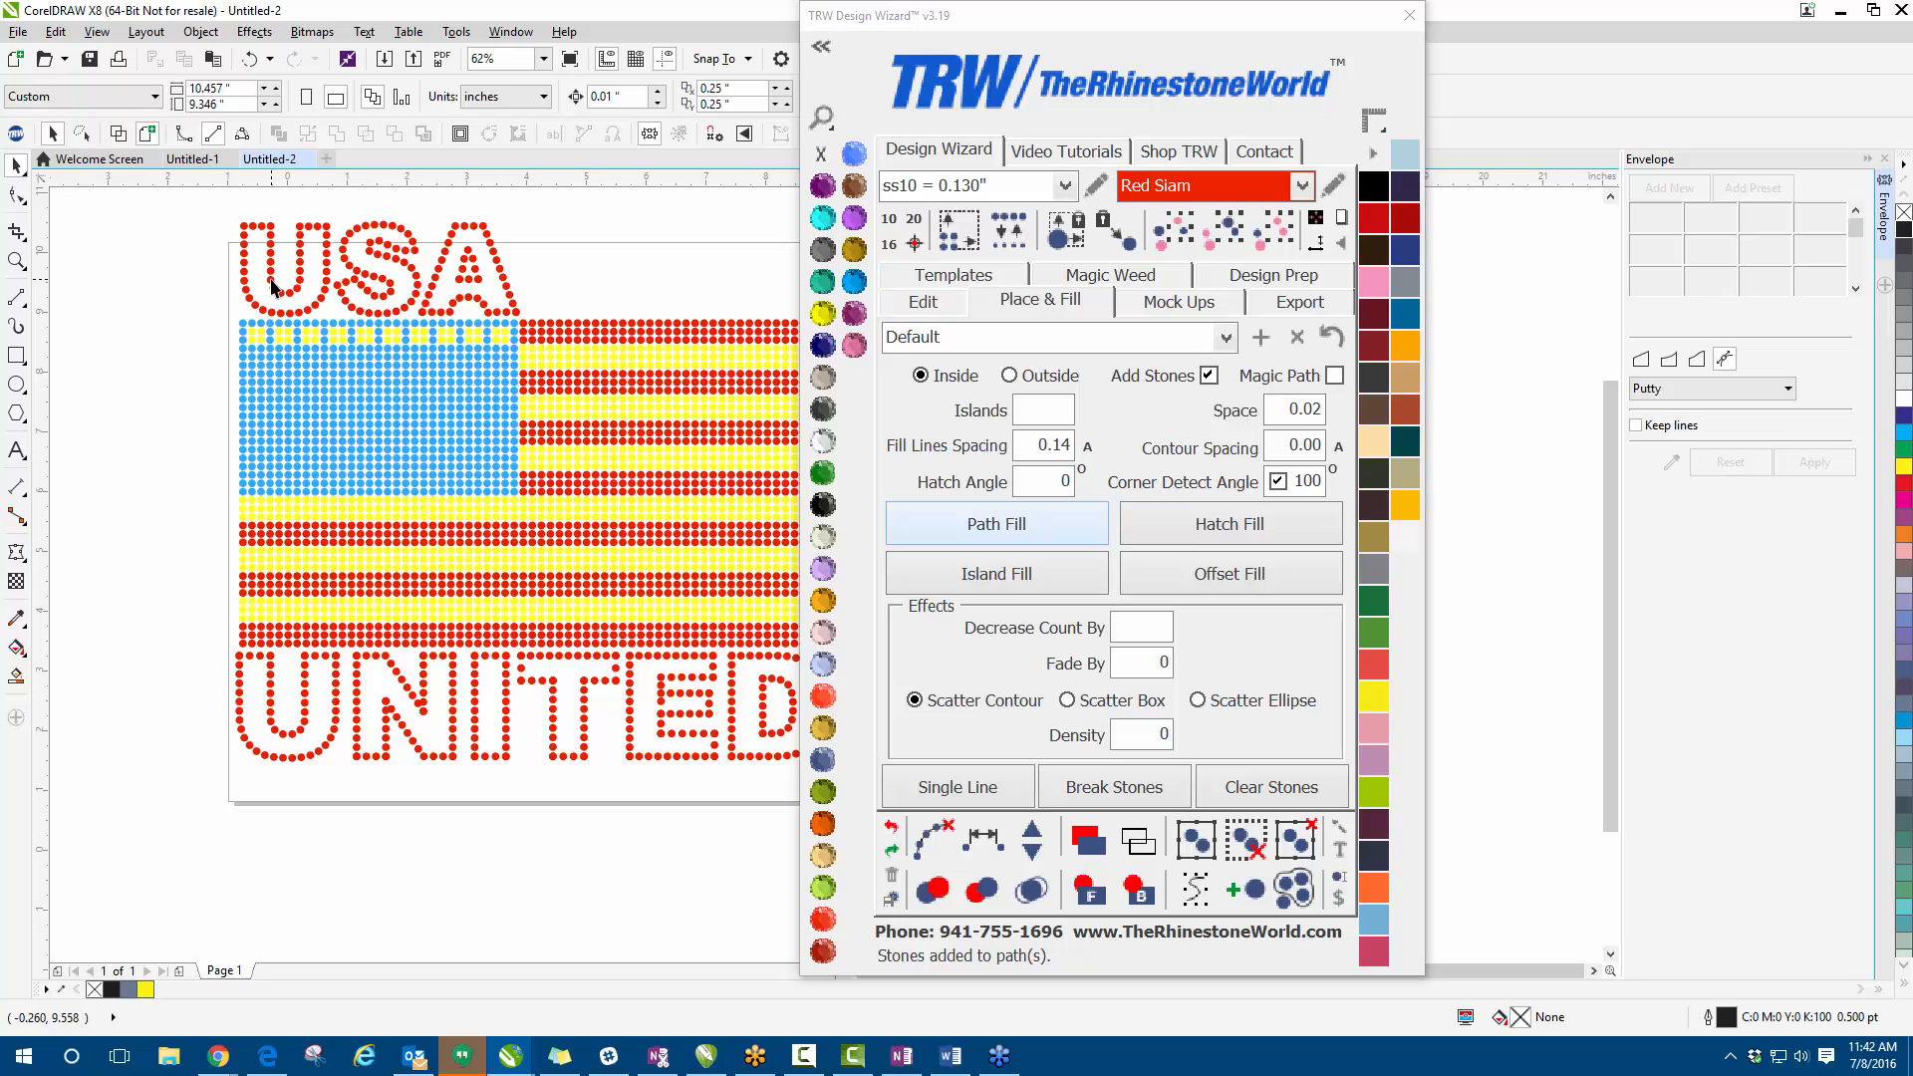
scroll(264, 221, "up", 2)
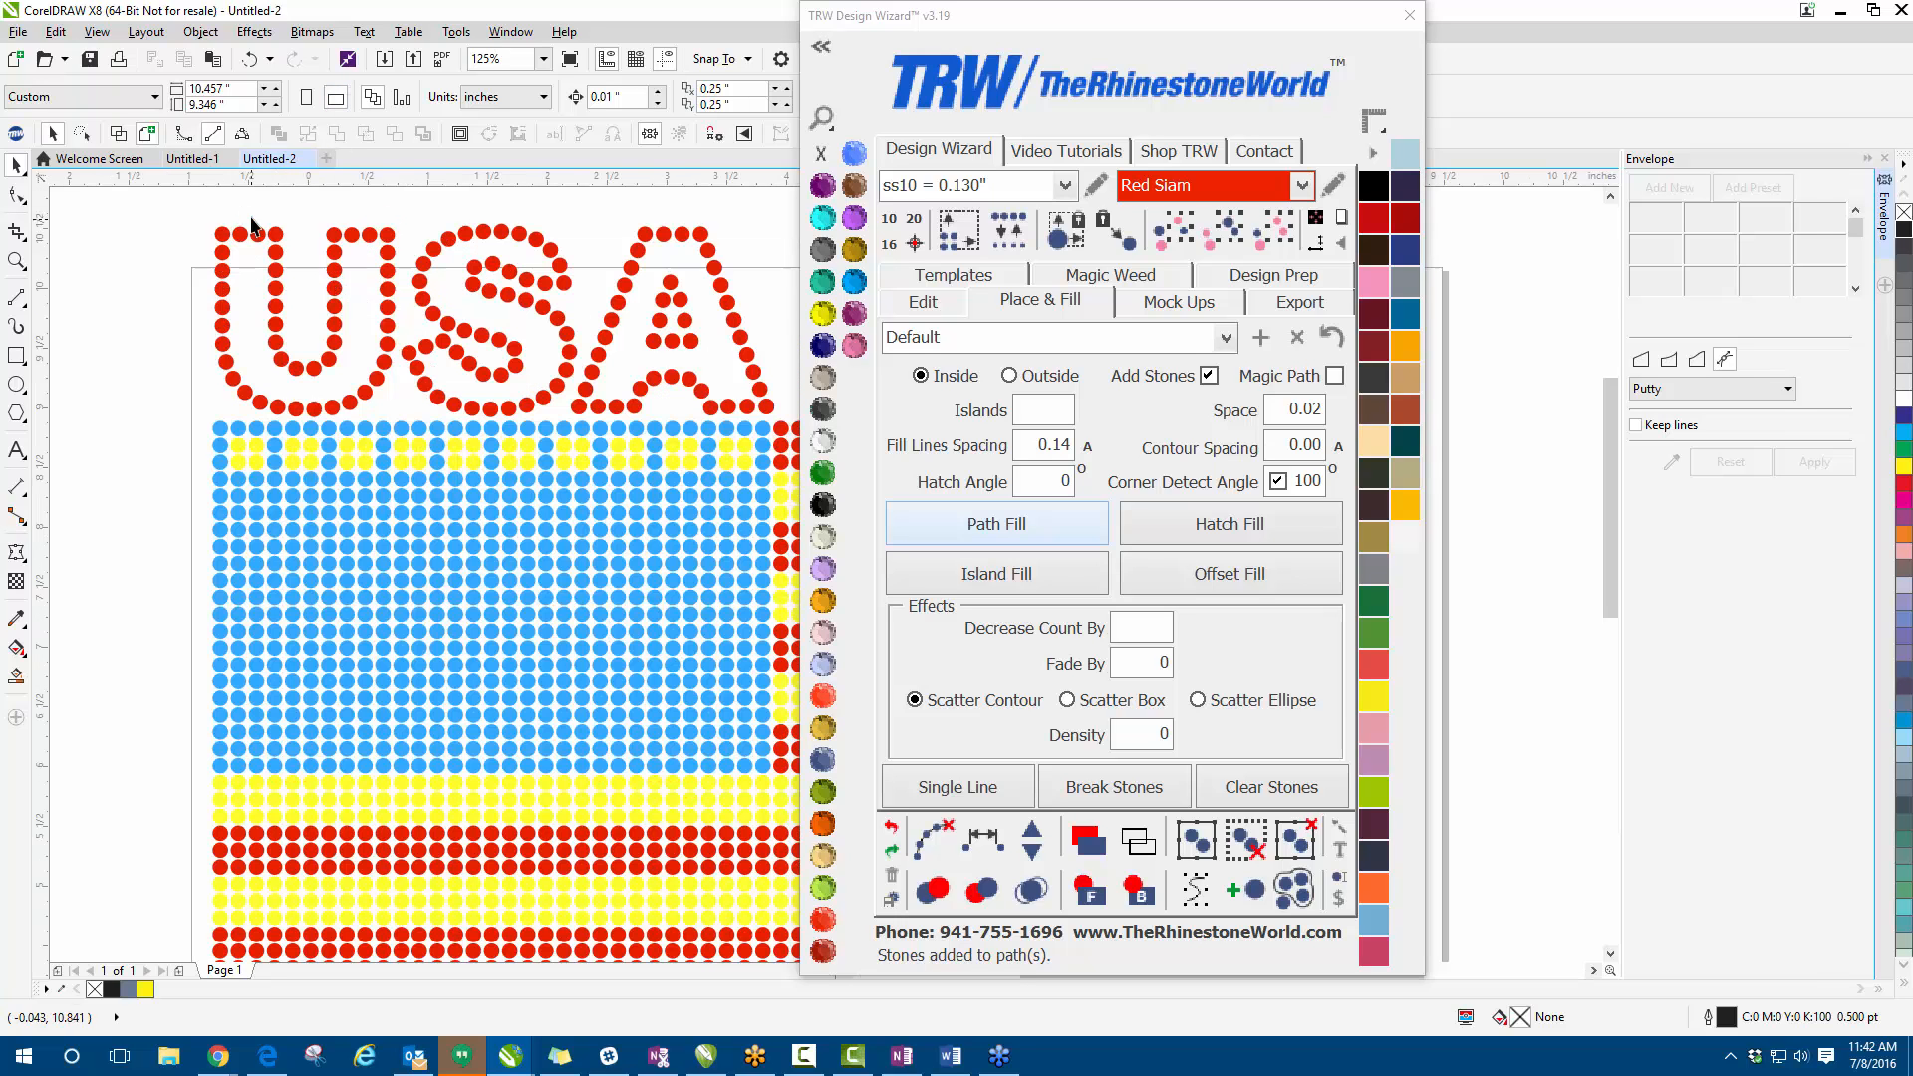
left_click_drag(180, 214, 404, 420)
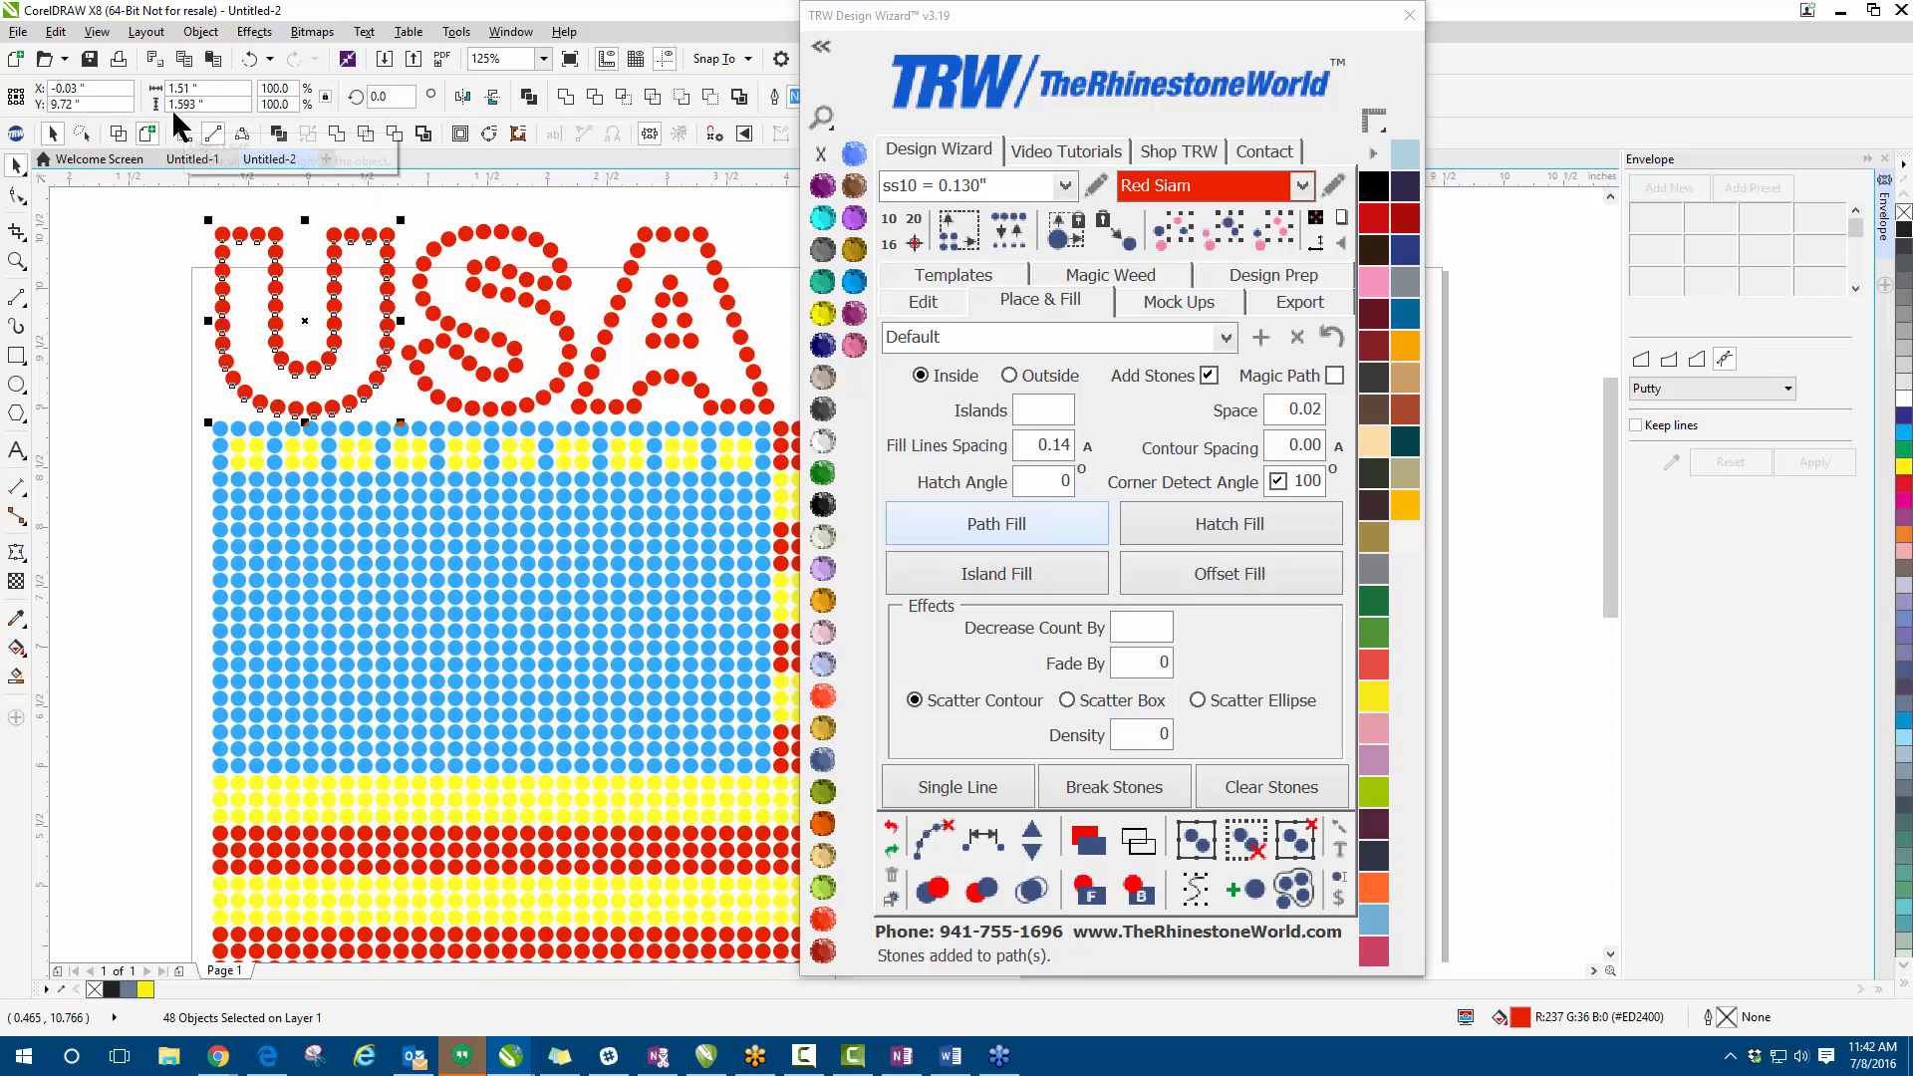
left_click(150, 400)
scroll(164, 598, "down", 2)
scroll(175, 558, "up", 4)
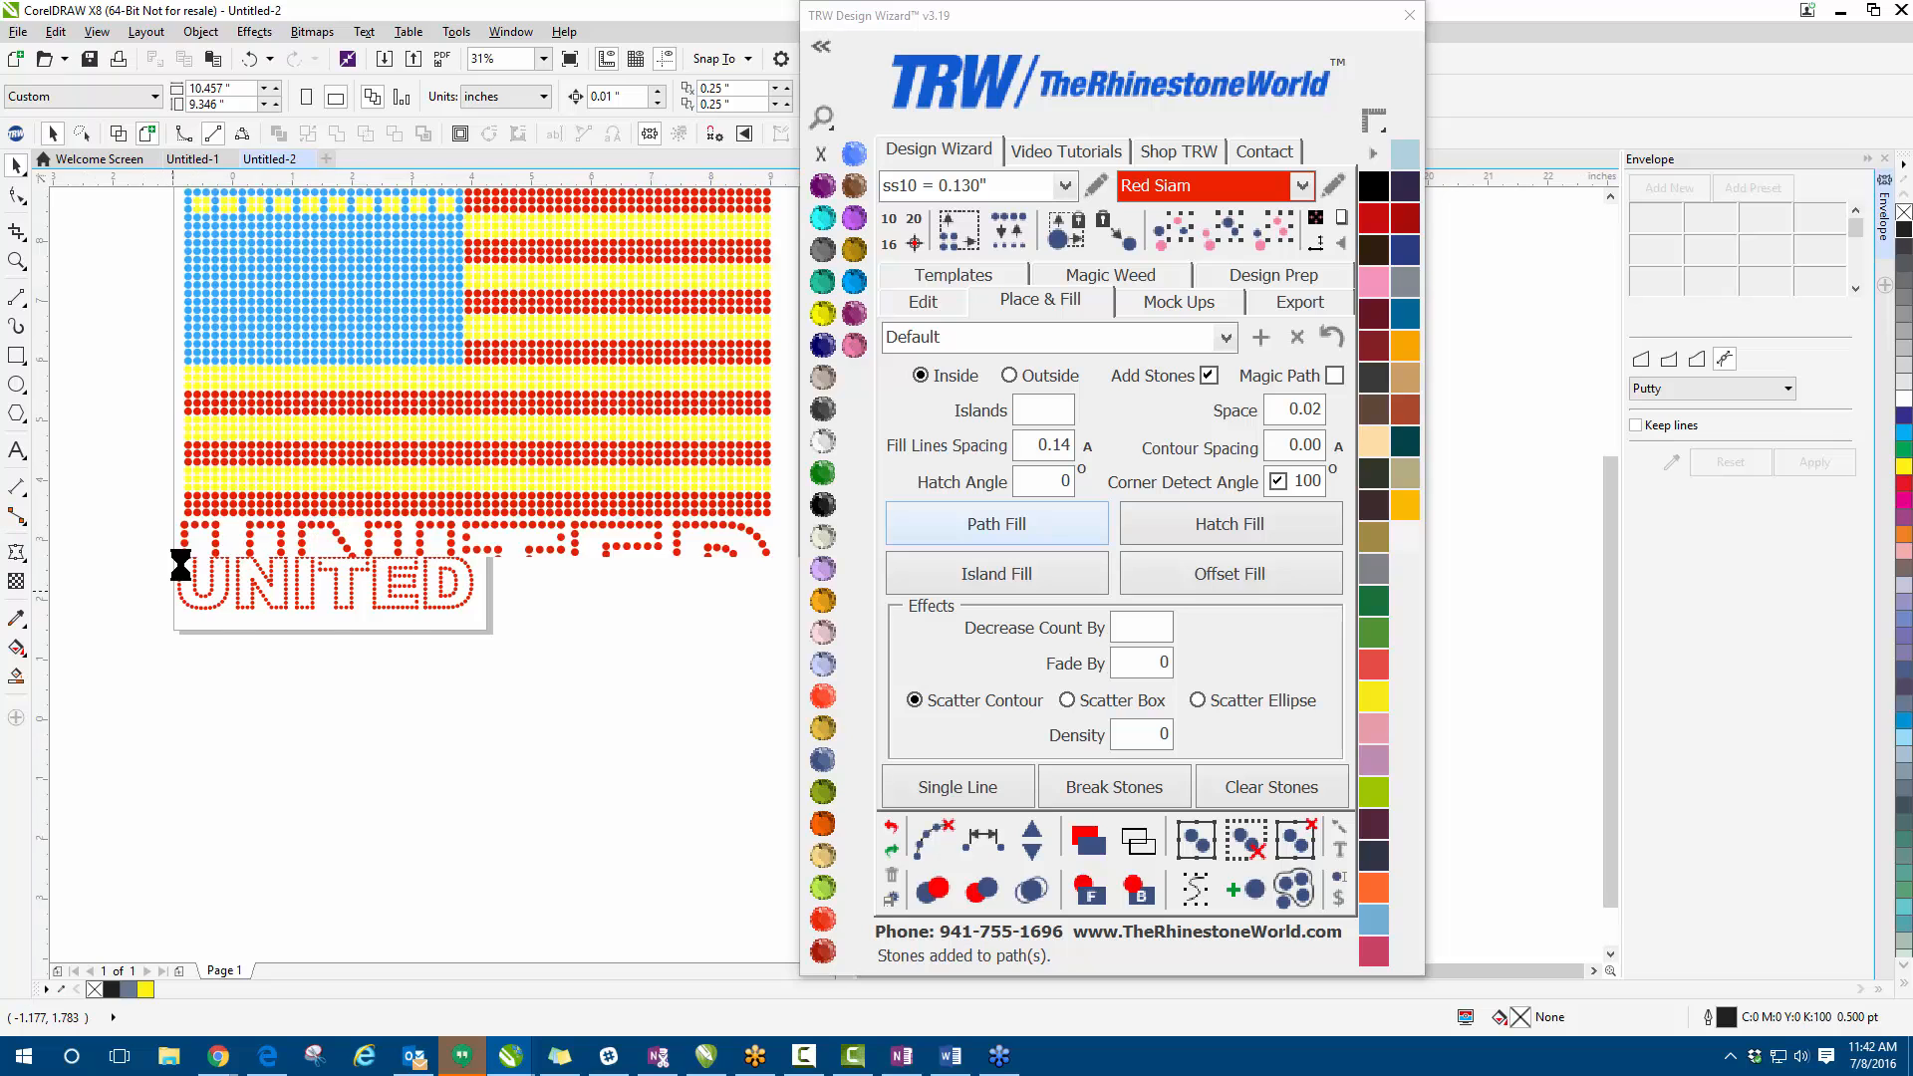
- Try to merge the overlapping stones in the U of UNITED without sending an error report
left_click_drag(134, 371, 635, 901)
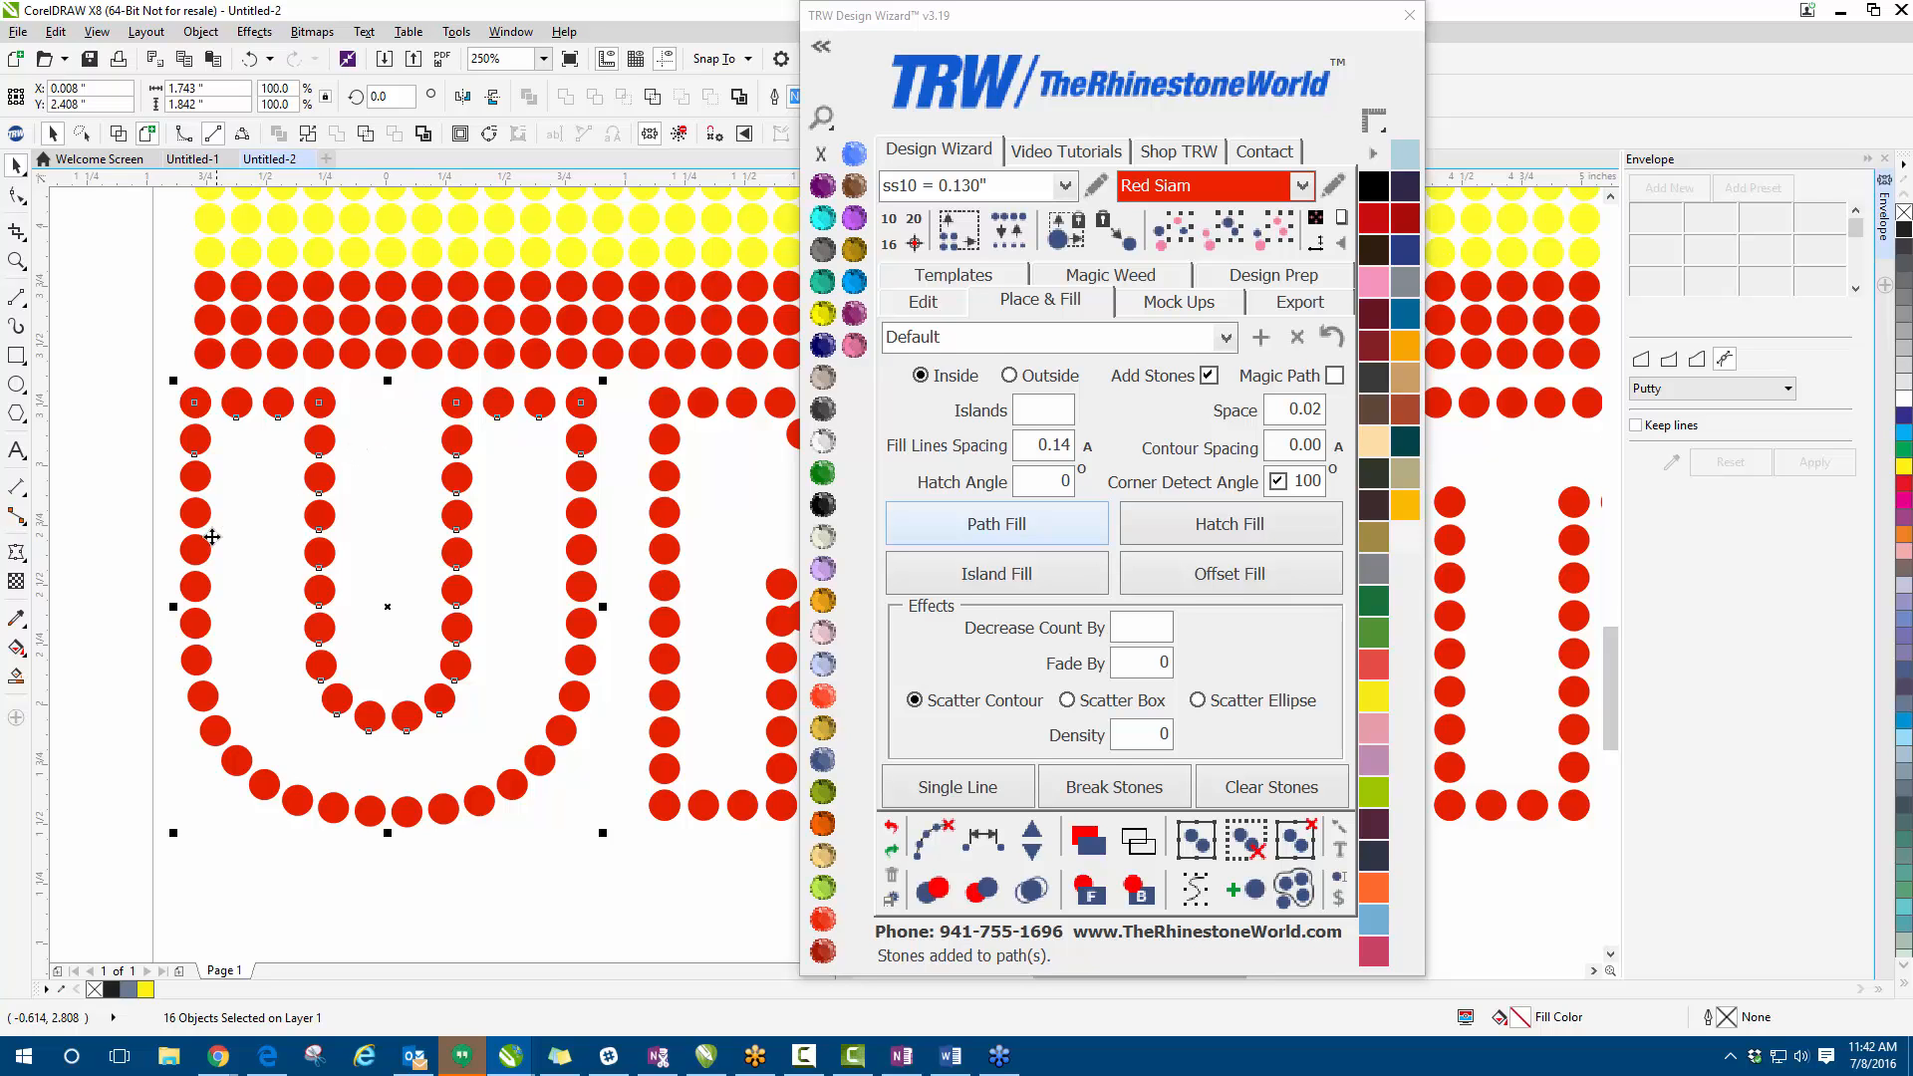
scroll(212, 537, "down", 4)
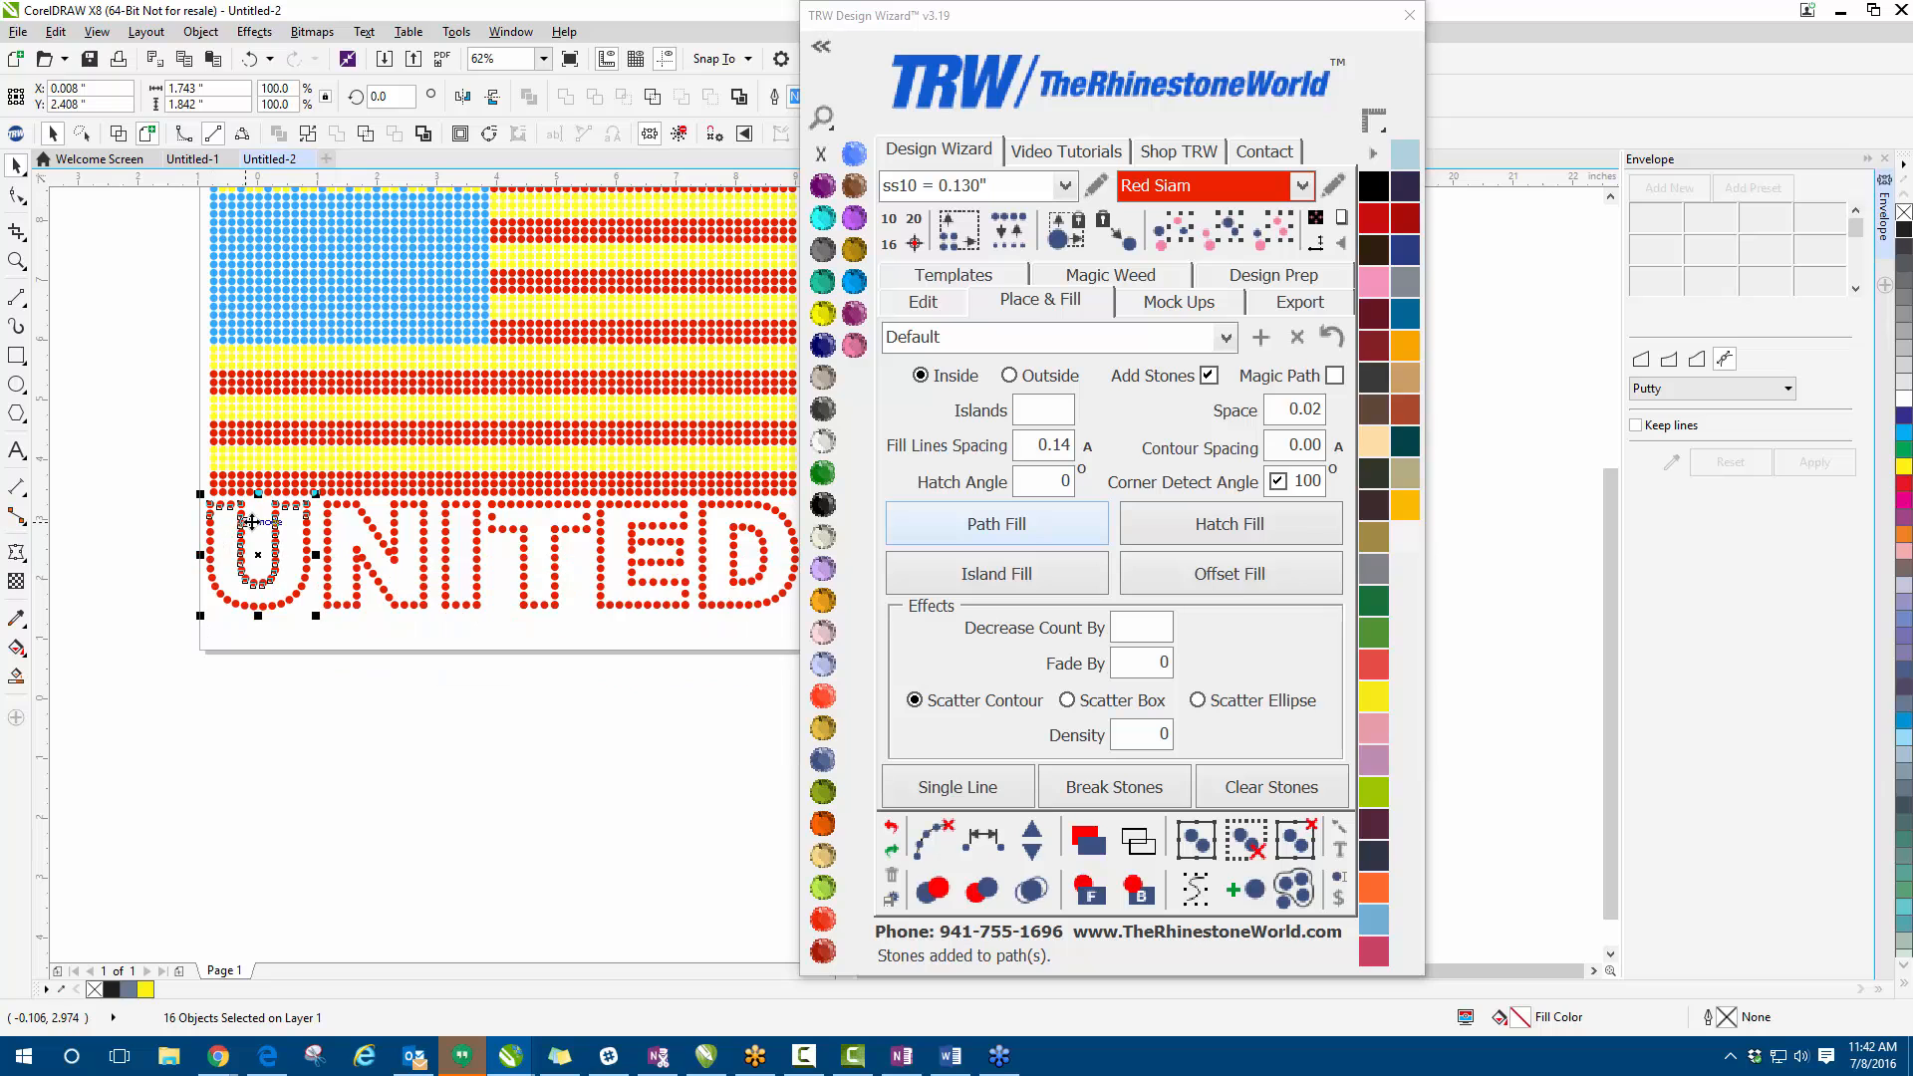
left_click_drag(1018, 24, 1221, 38)
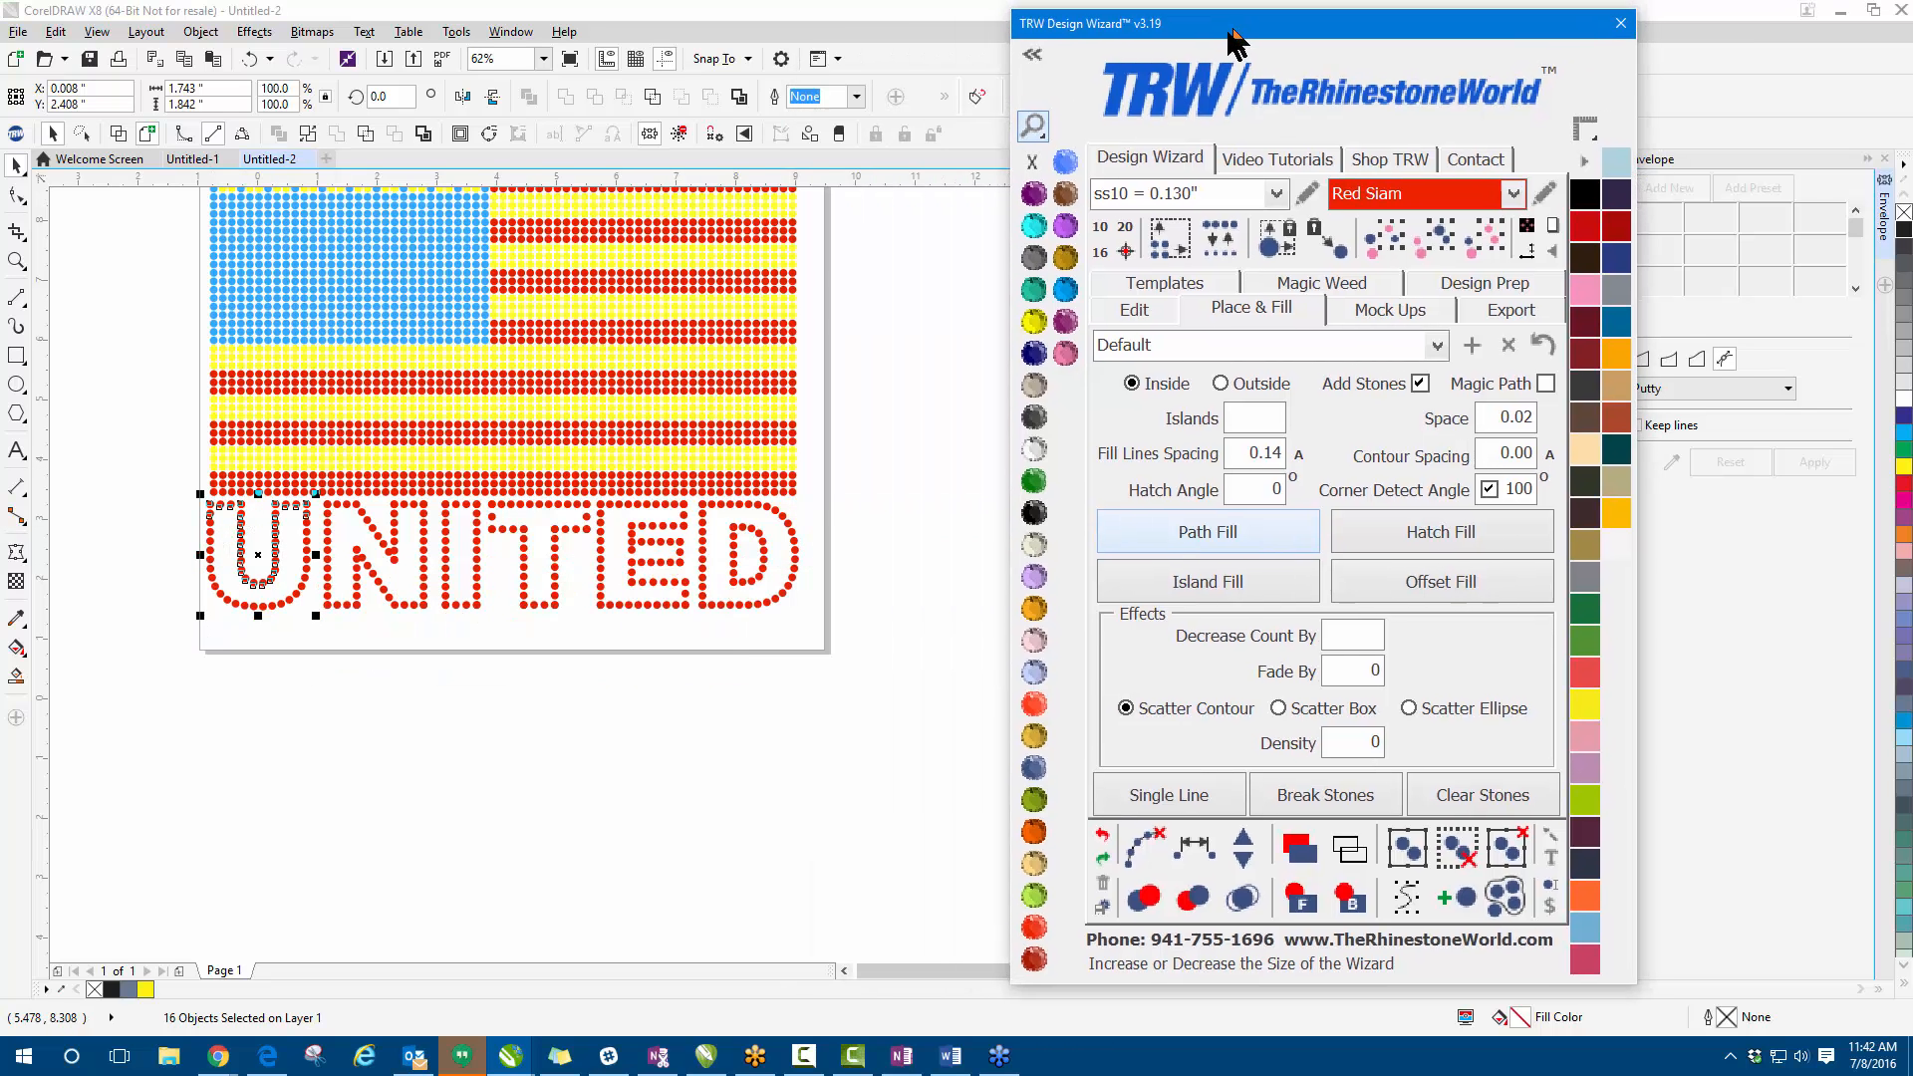
scroll(622, 529, "up", 1)
scroll(662, 558, "down", 1)
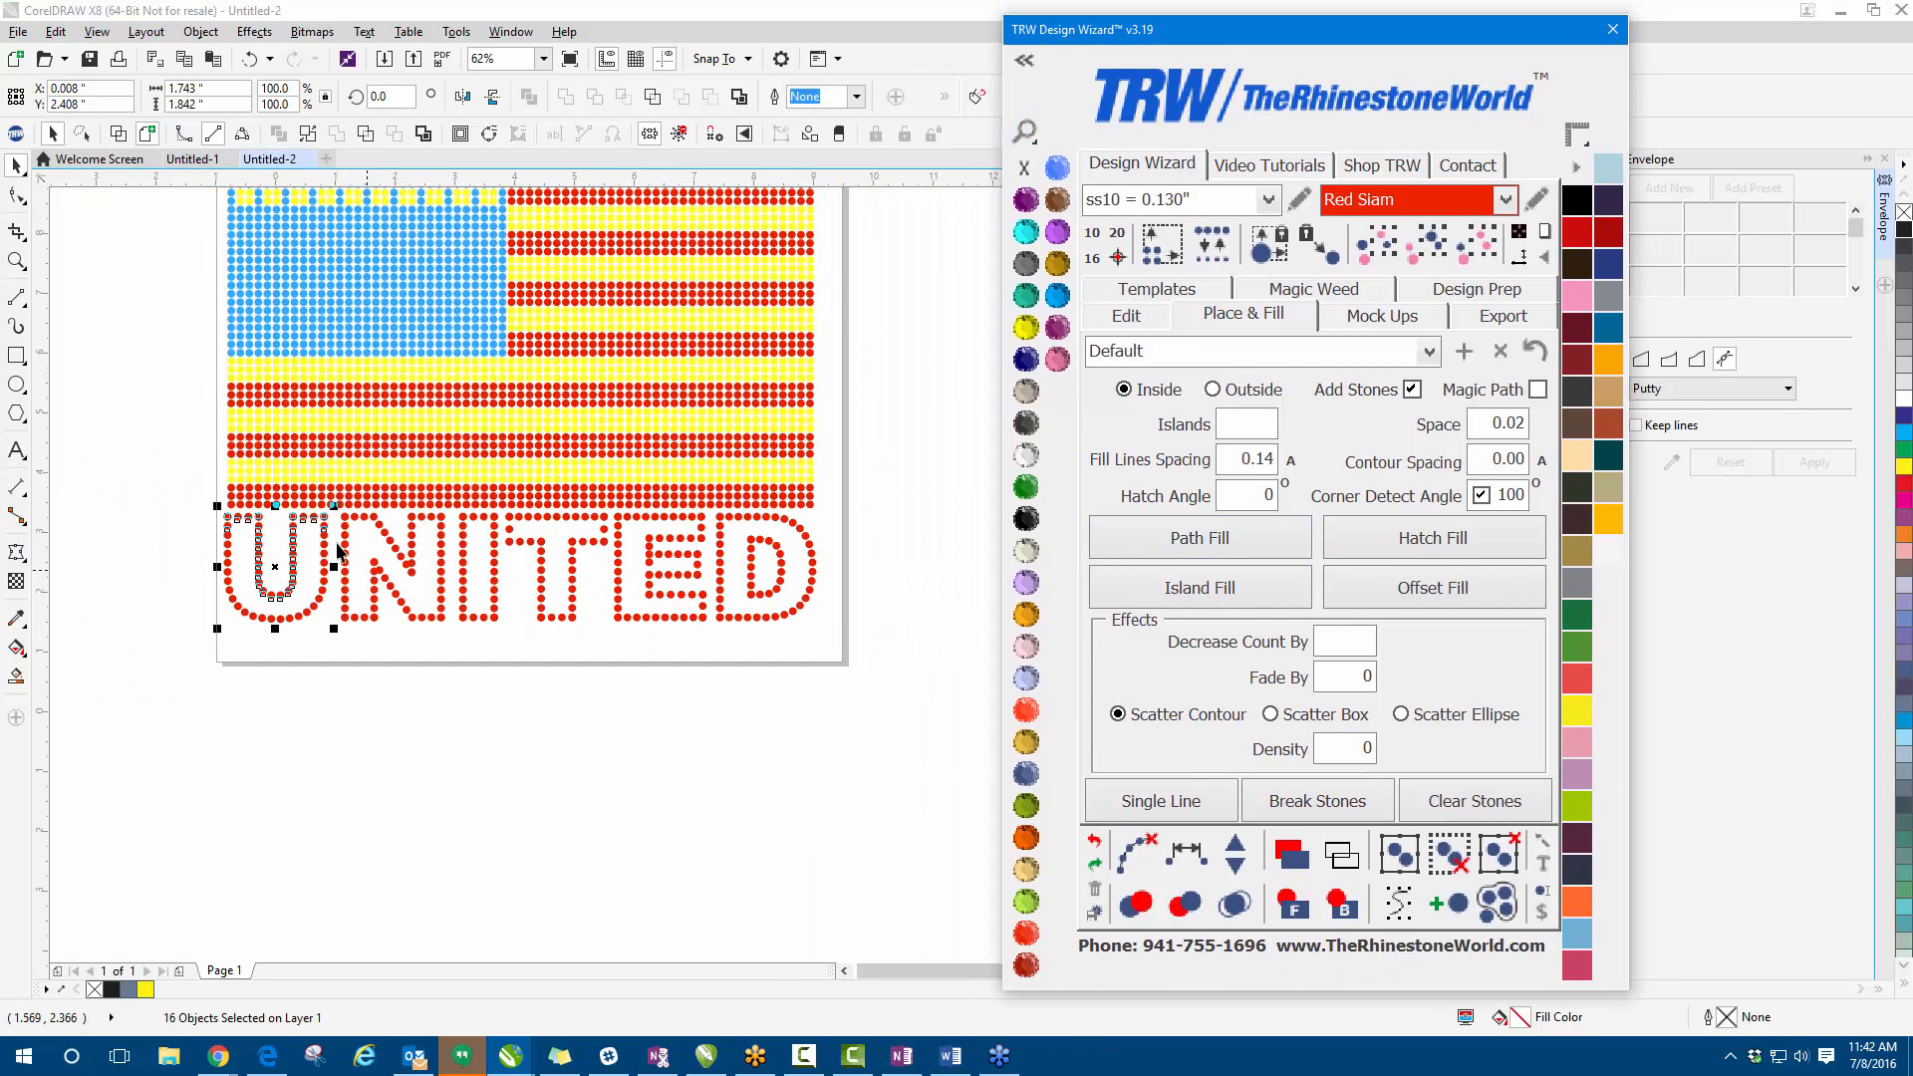
scroll(258, 541, "up", 2)
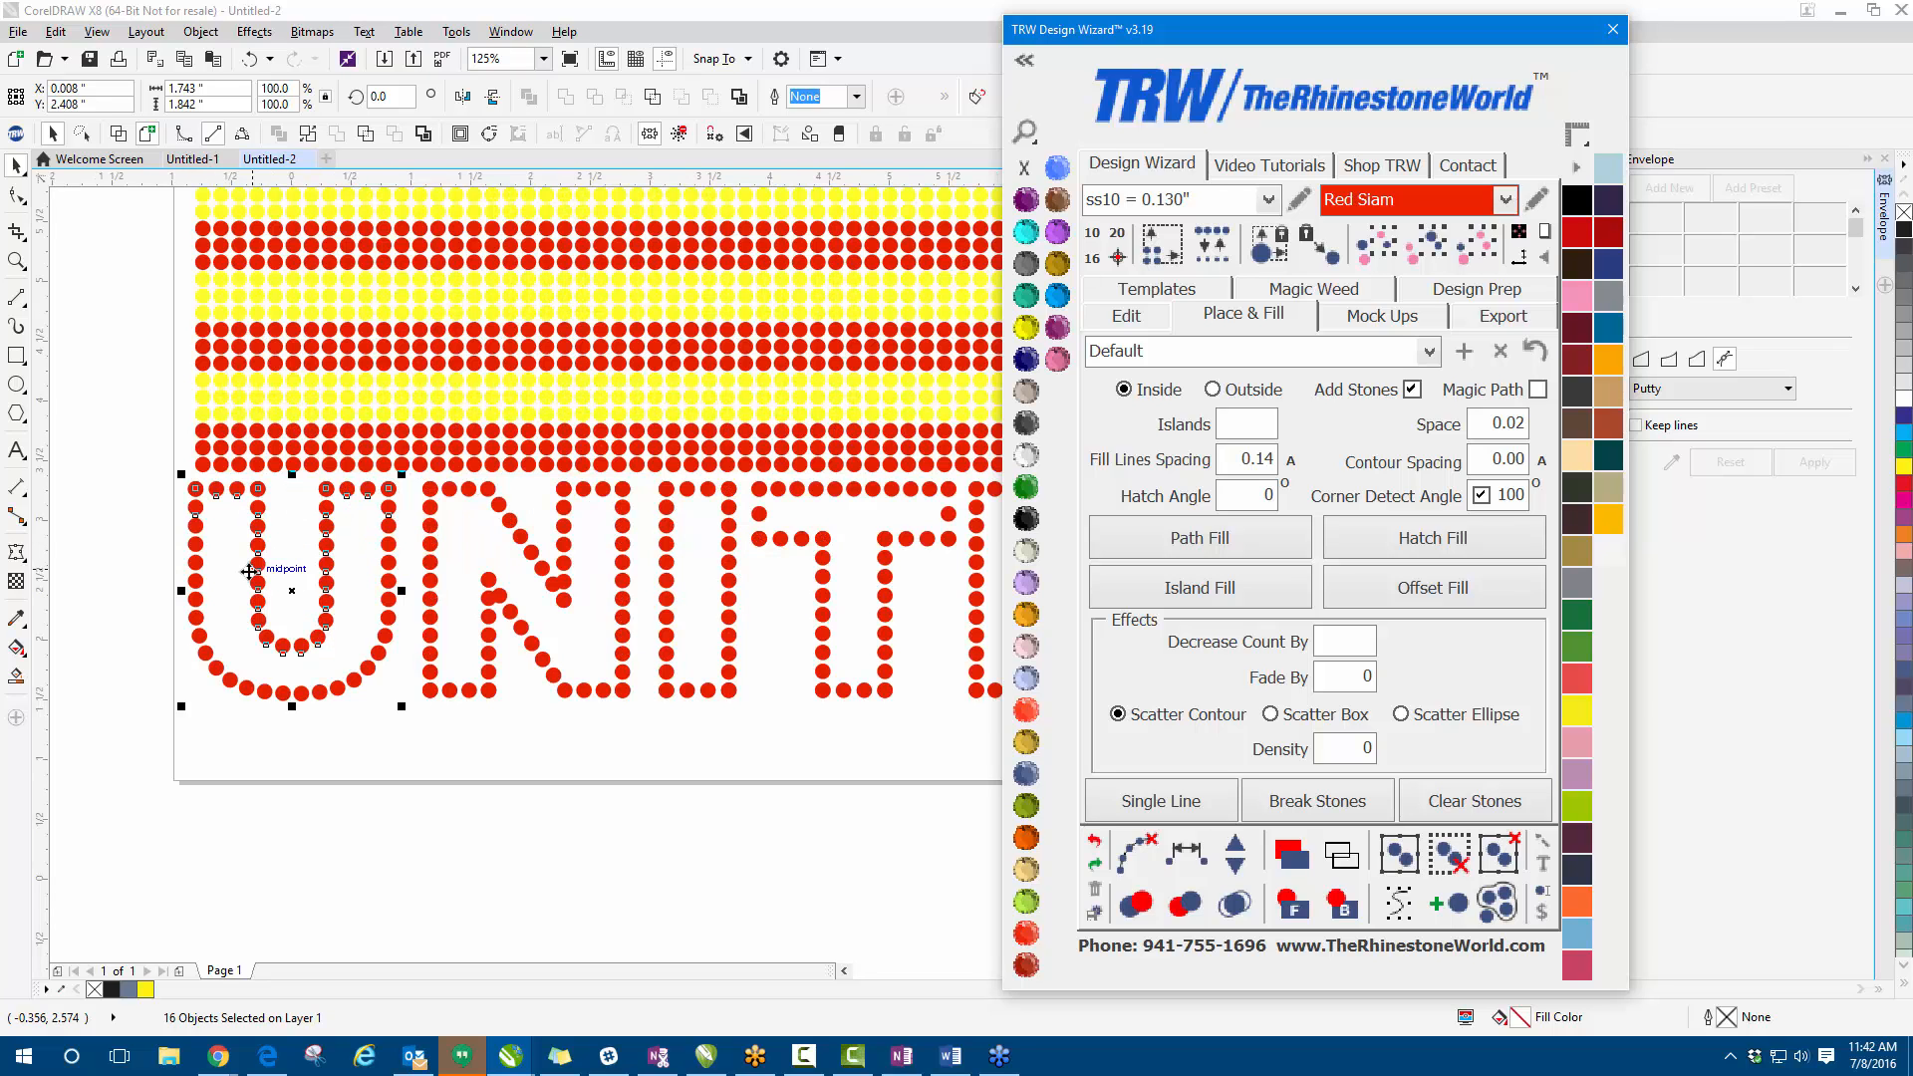
left_click(1236, 904)
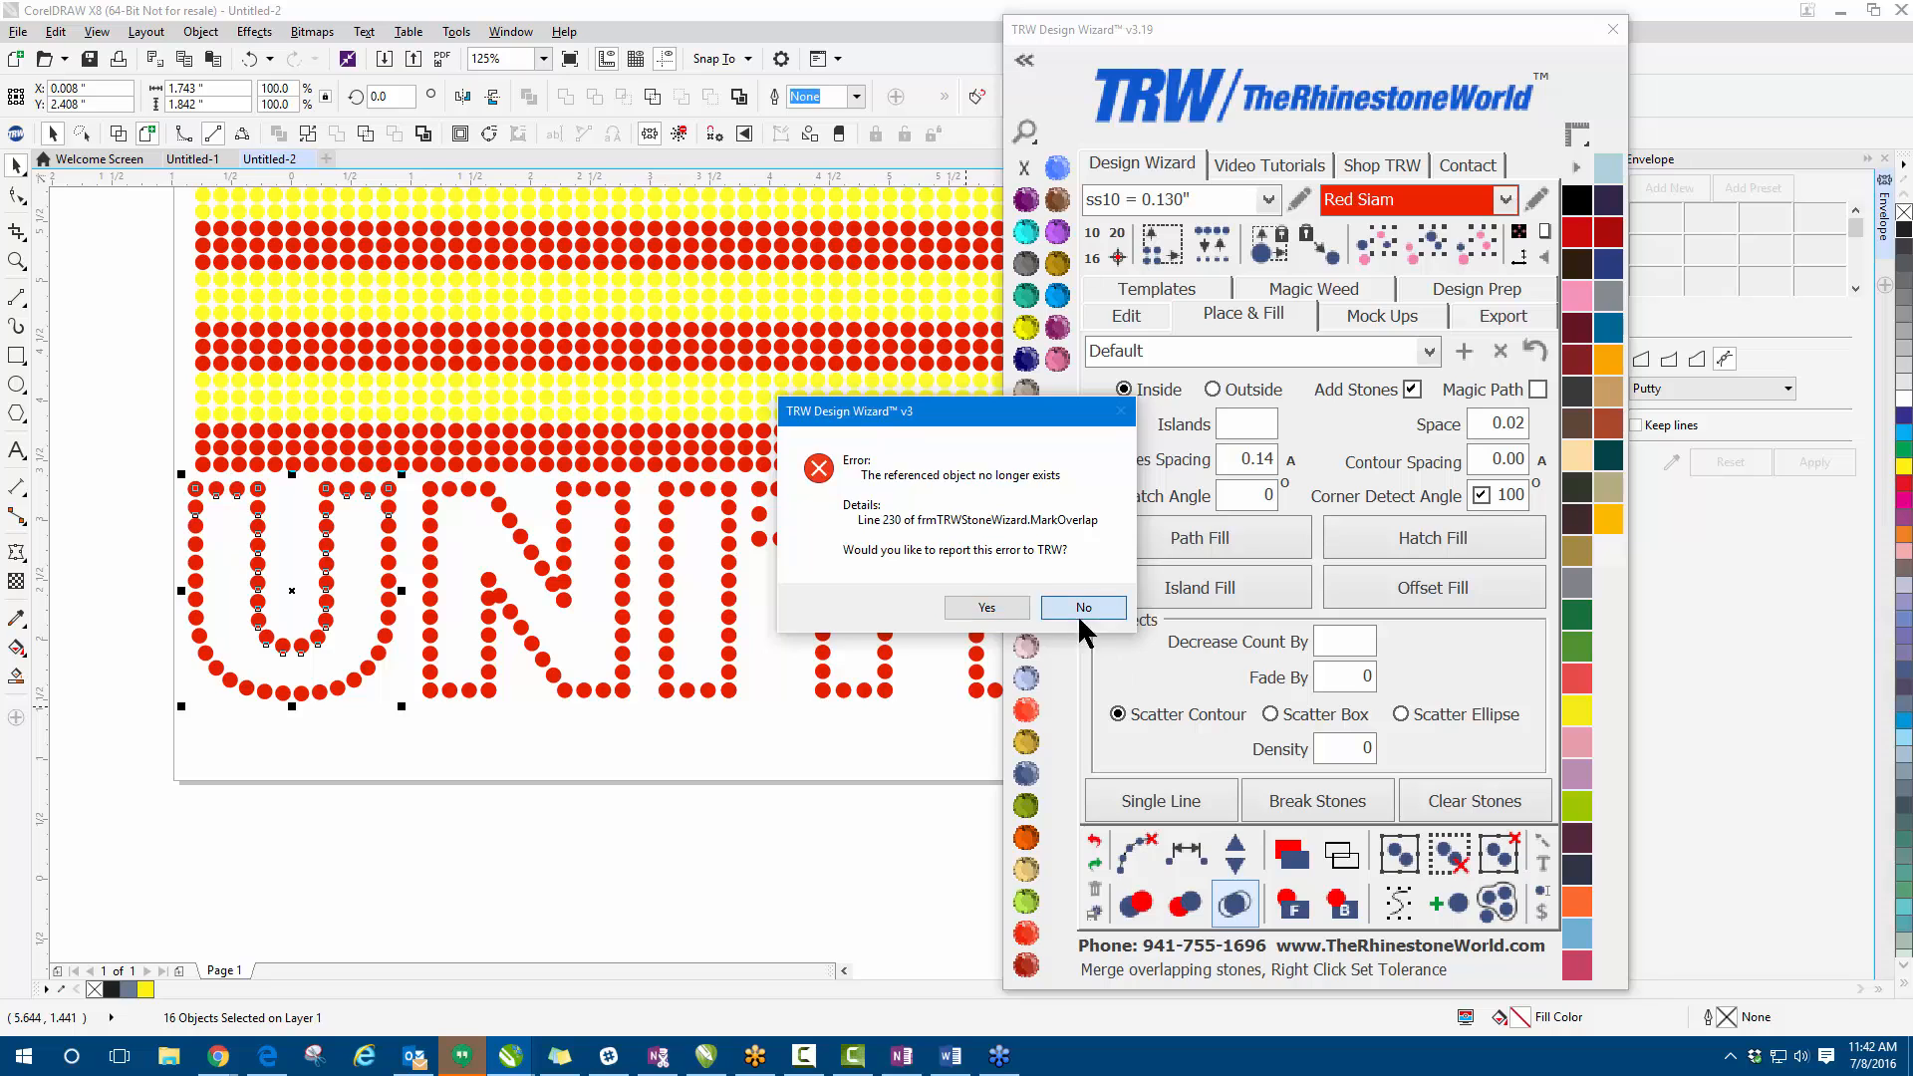
left_click(1102, 609)
- Undo the overlap merge on the U of UNITED and clear the selection
left_click(1093, 840)
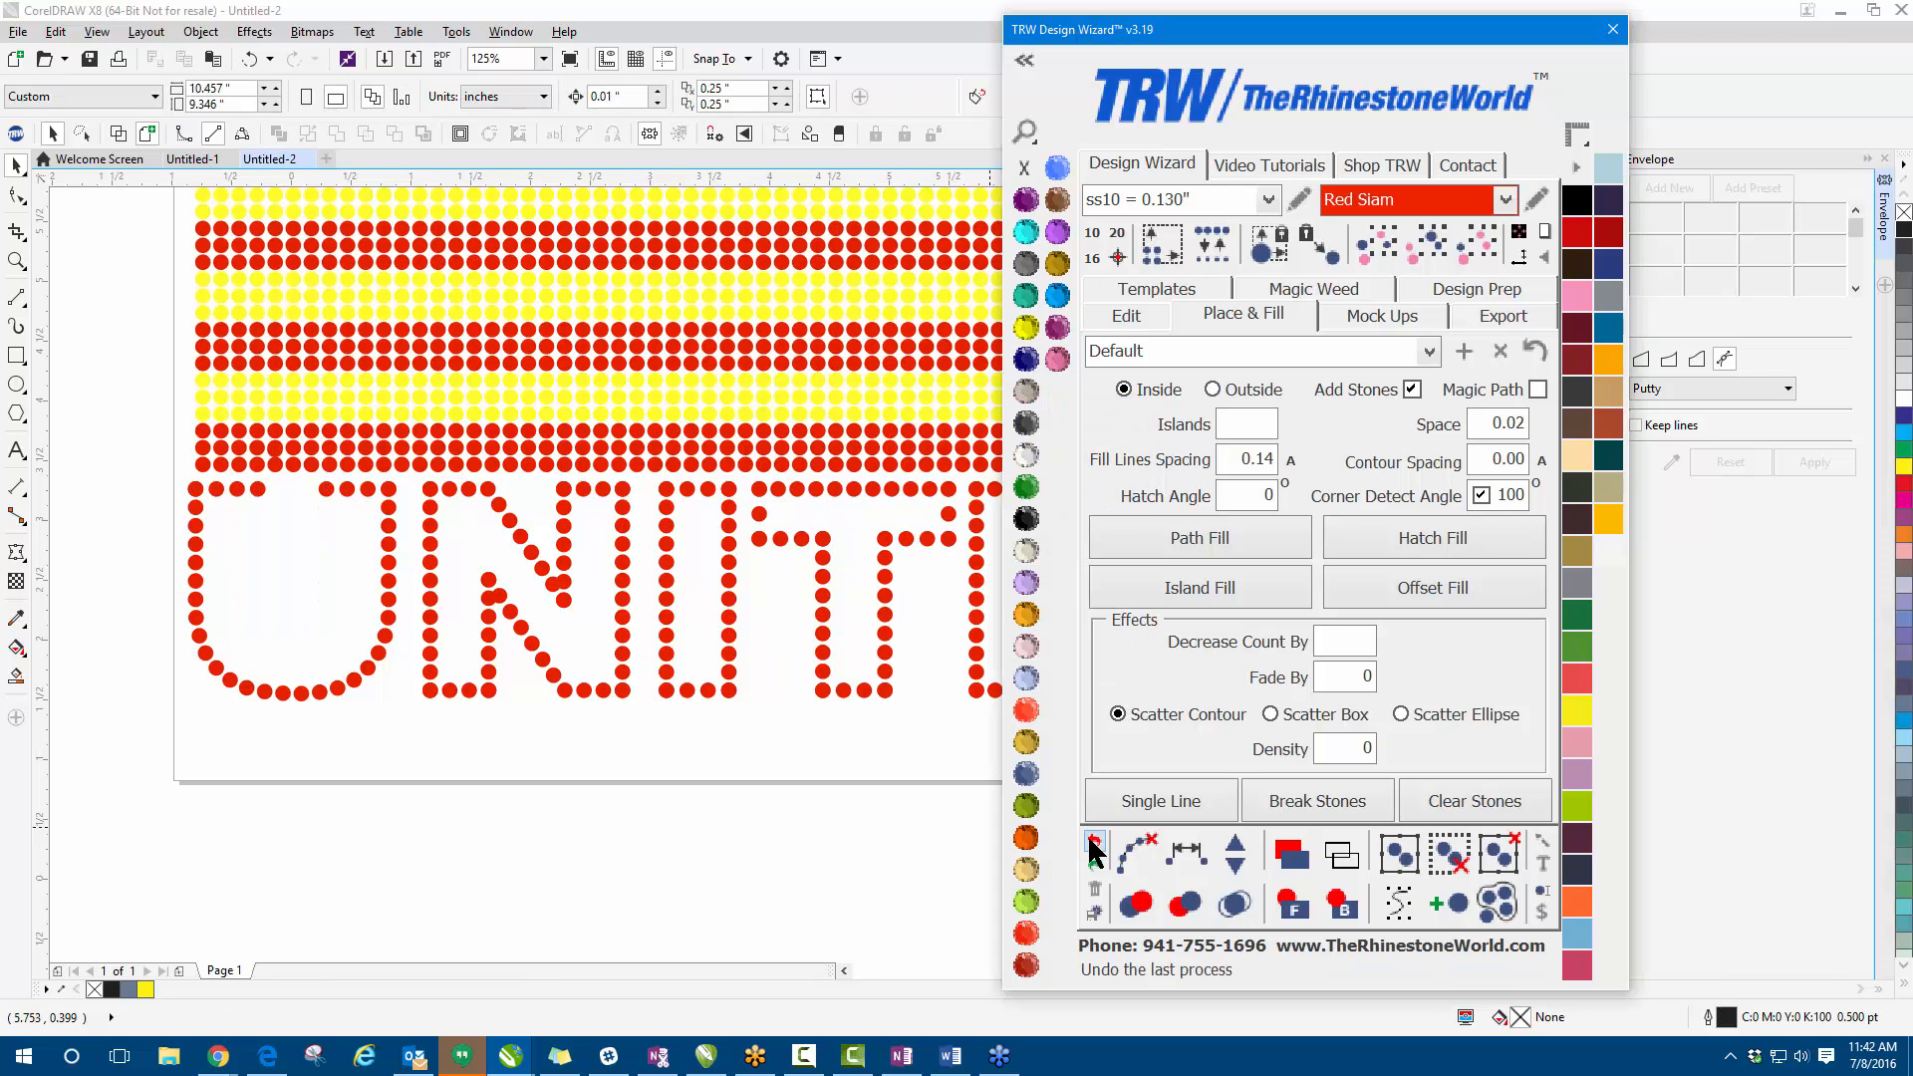
left_click(355, 769)
scroll(87, 666, "down", 2)
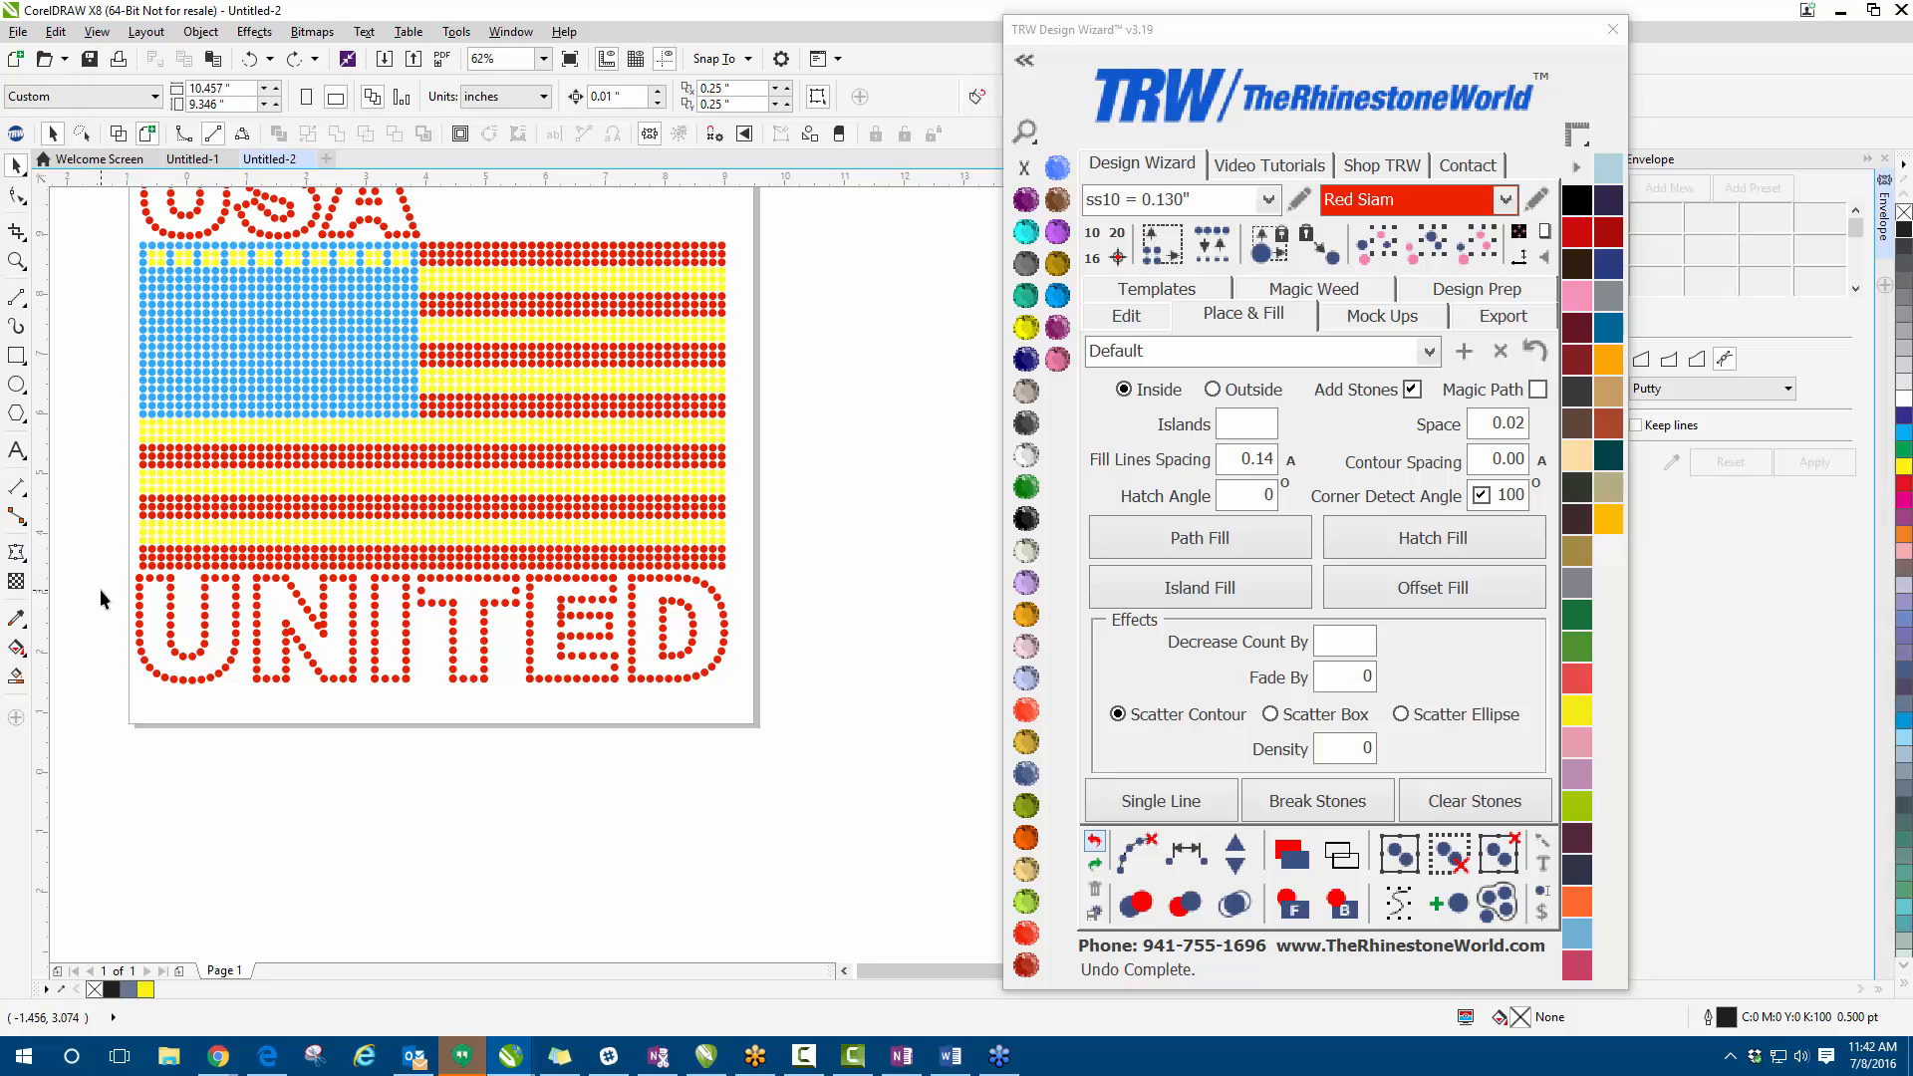
- Examine the UNITED lettering in Wireframe view for leftover paths, and return to the Enhanced view
scroll(131, 588, "up", 3)
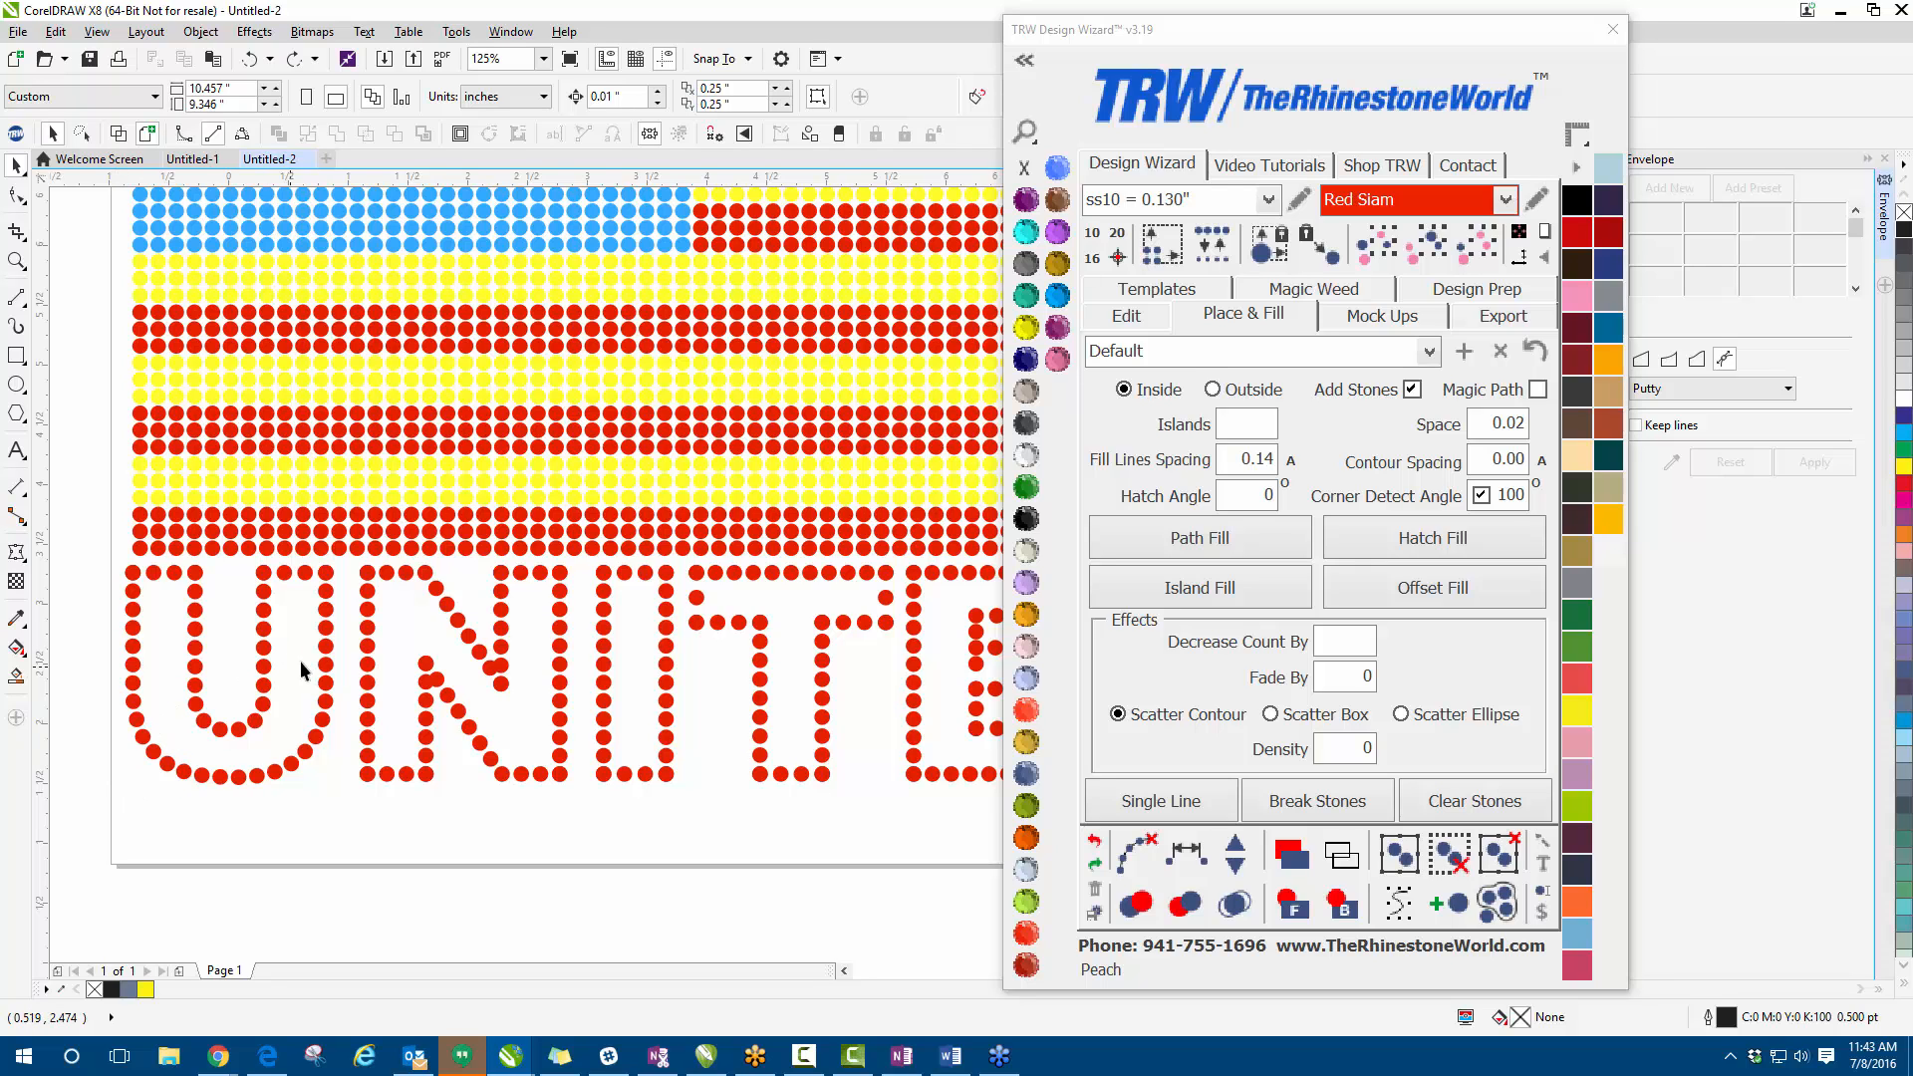
left_click(97, 30)
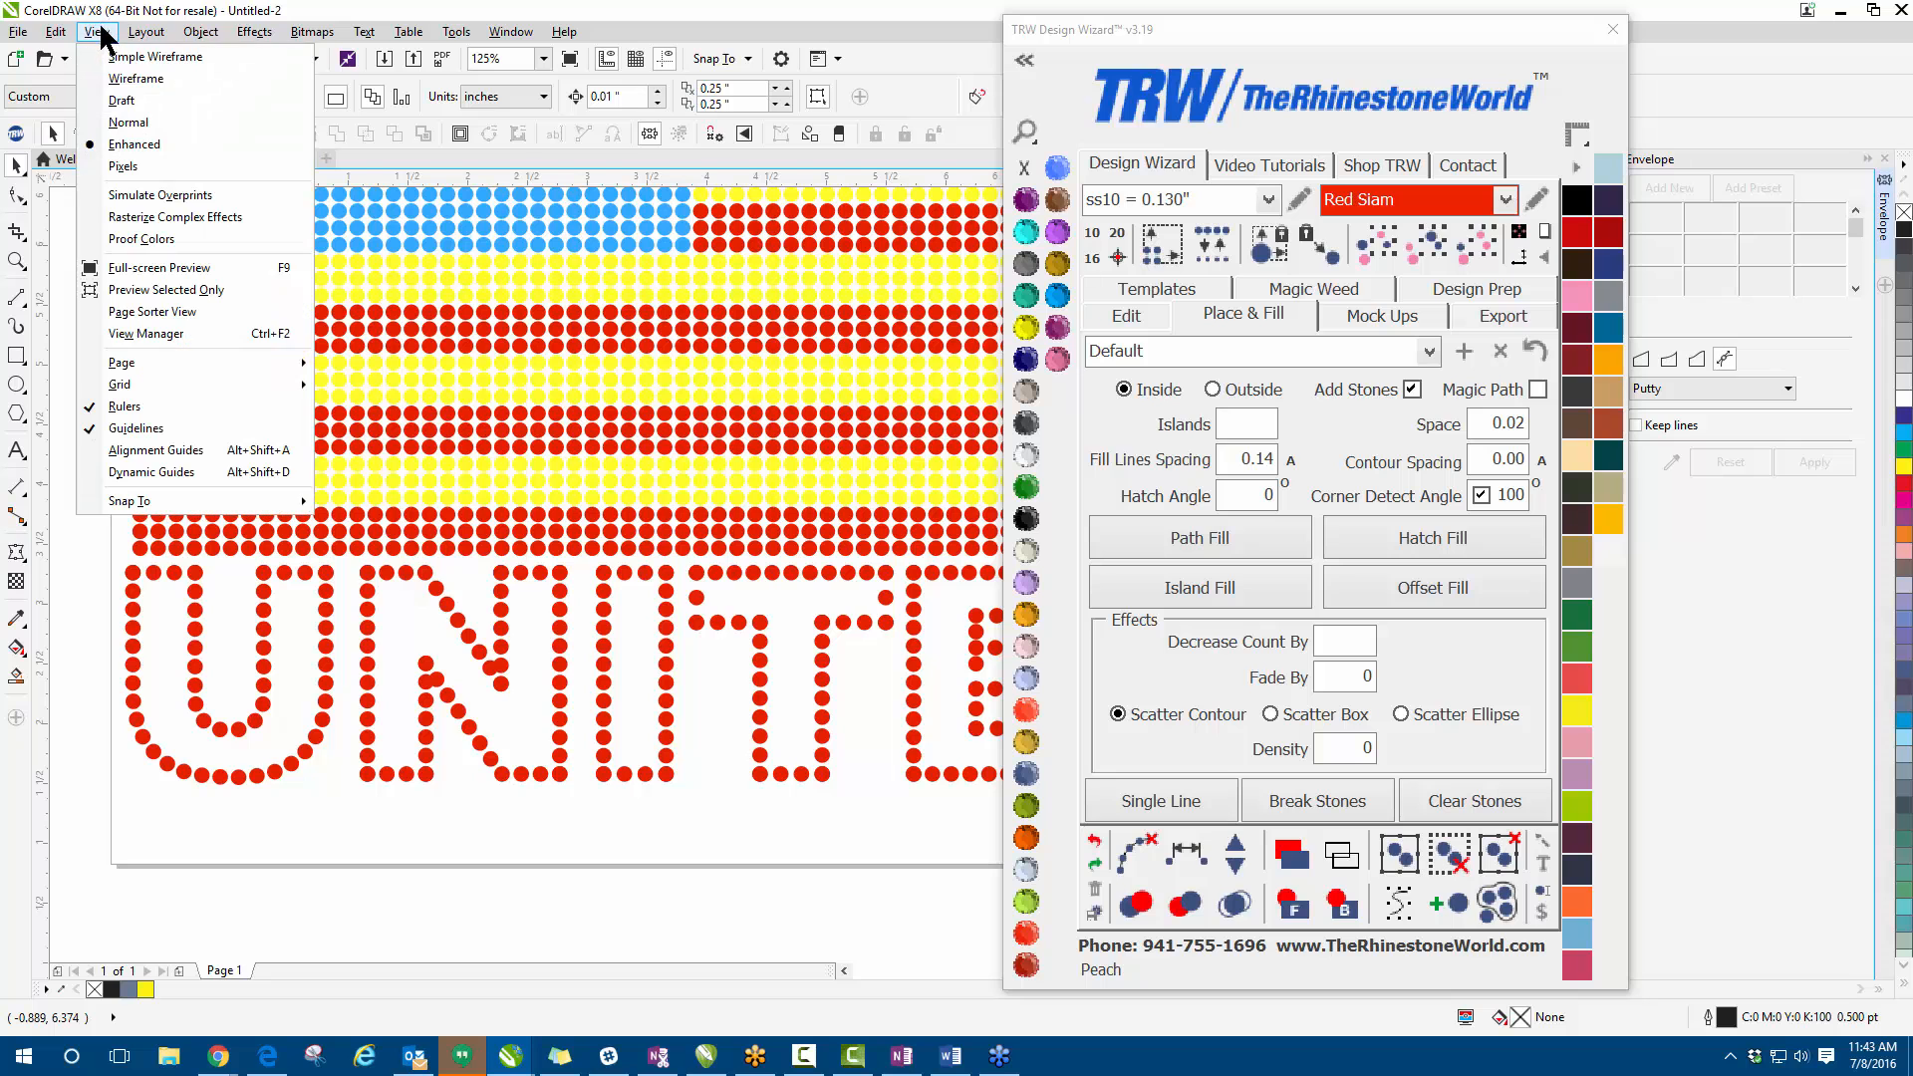
left_click(137, 77)
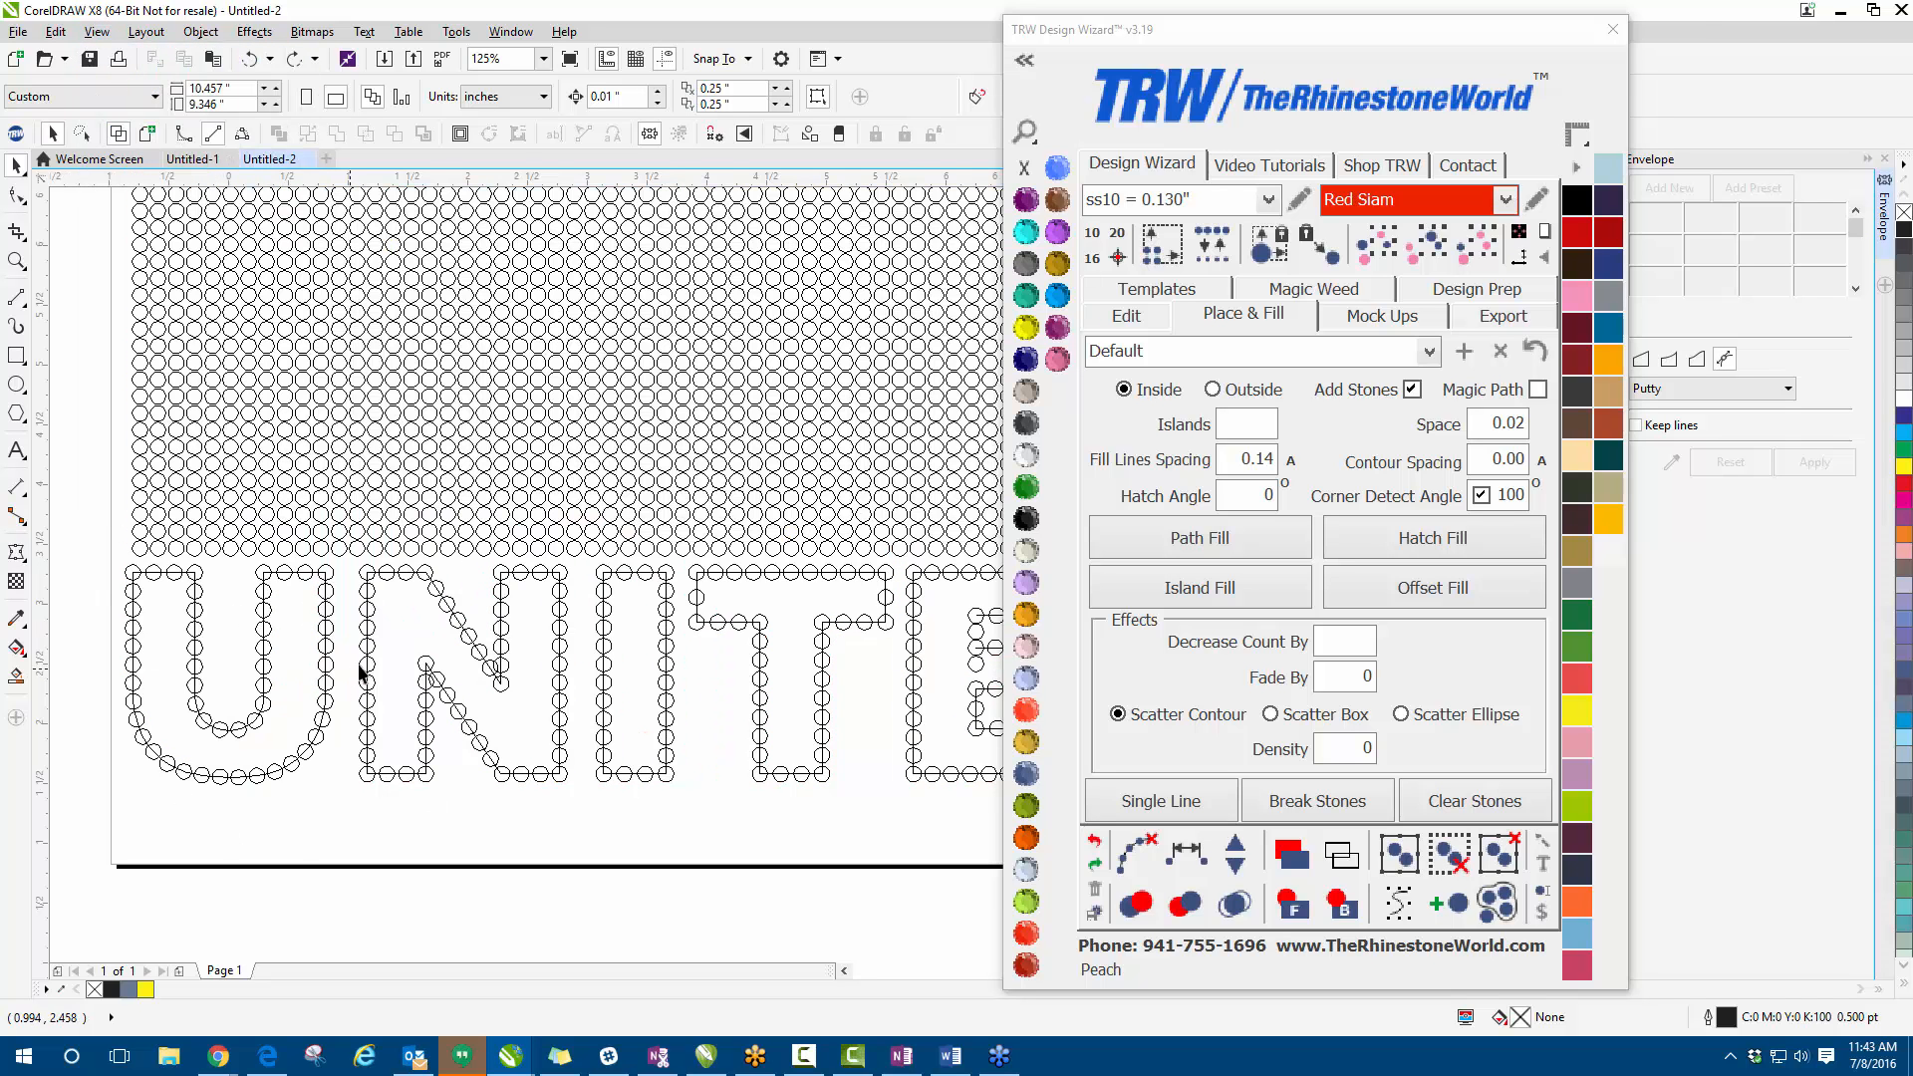
scroll(361, 673, "down", 2)
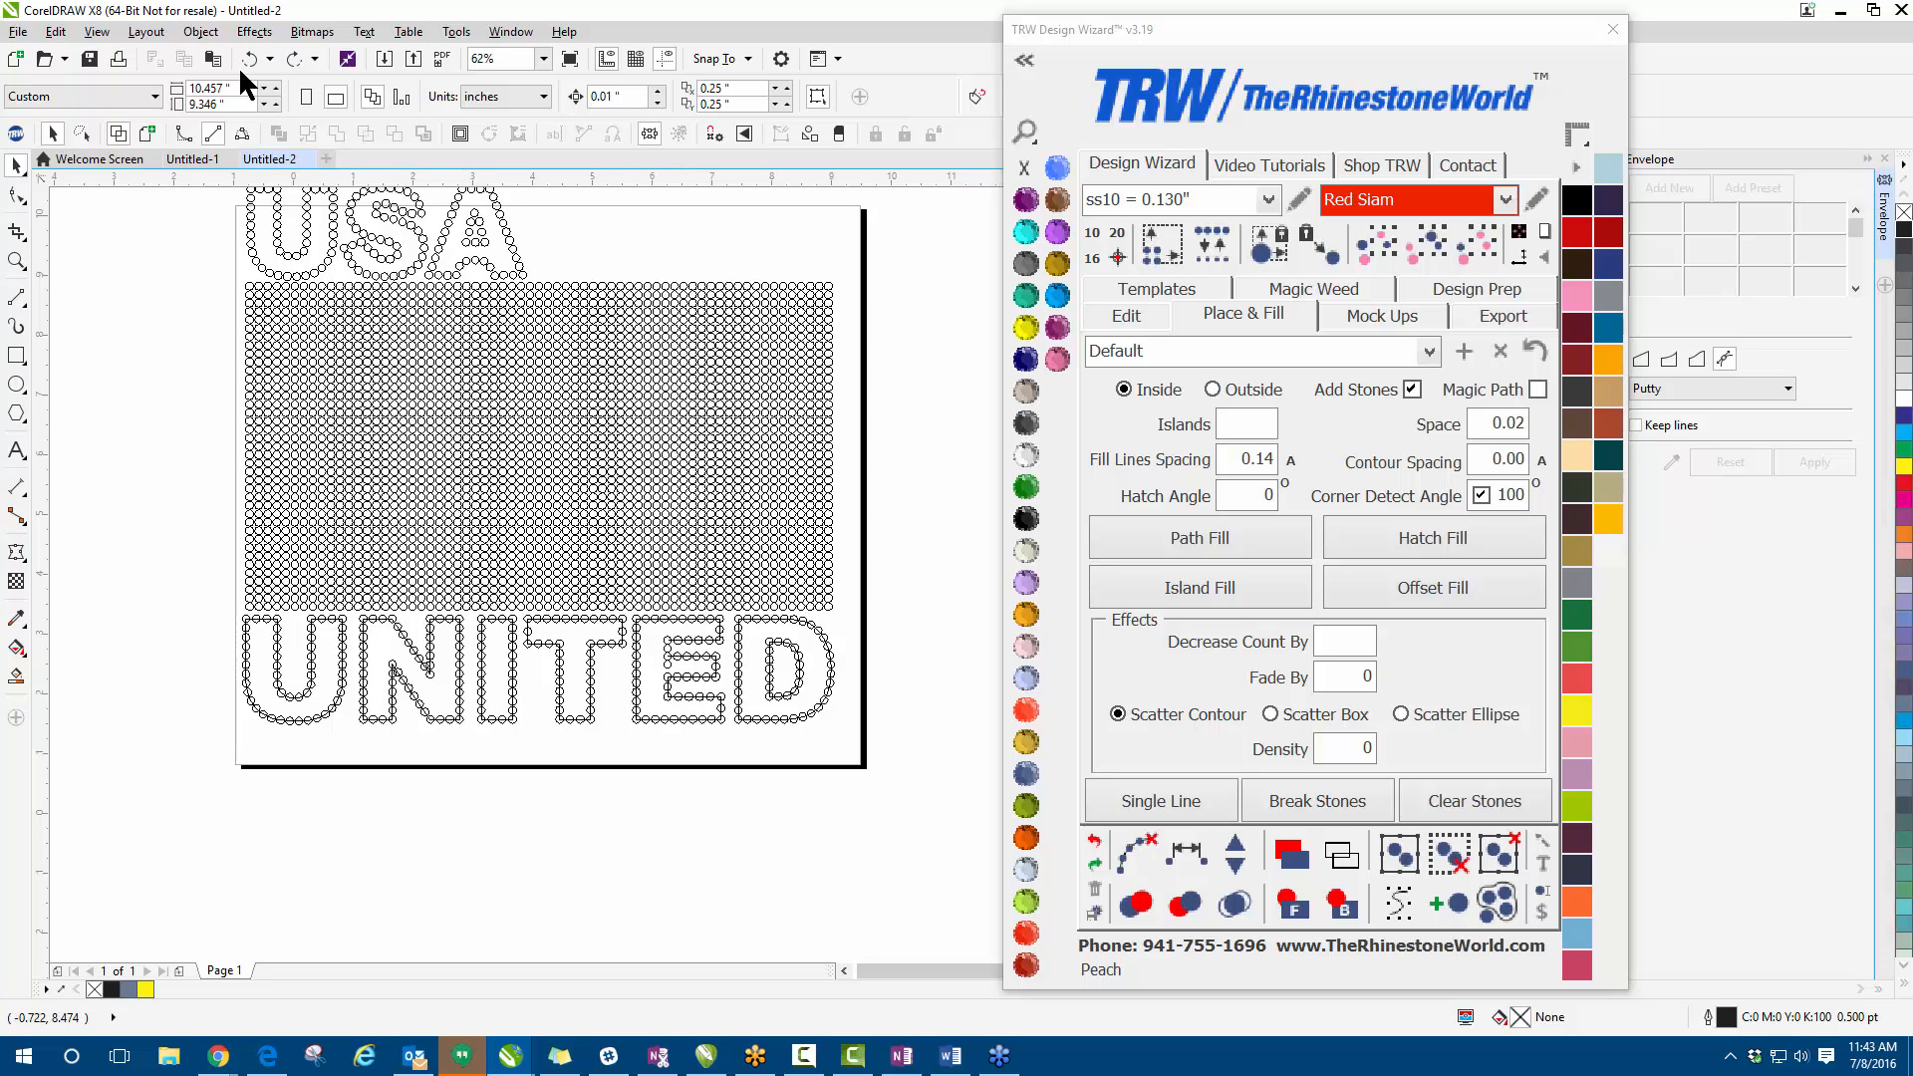
left_click(148, 132)
- Clear the paths from all the UNITED stones and deselect the lettering
left_click_drag(221, 605, 923, 769)
left_click(1136, 855)
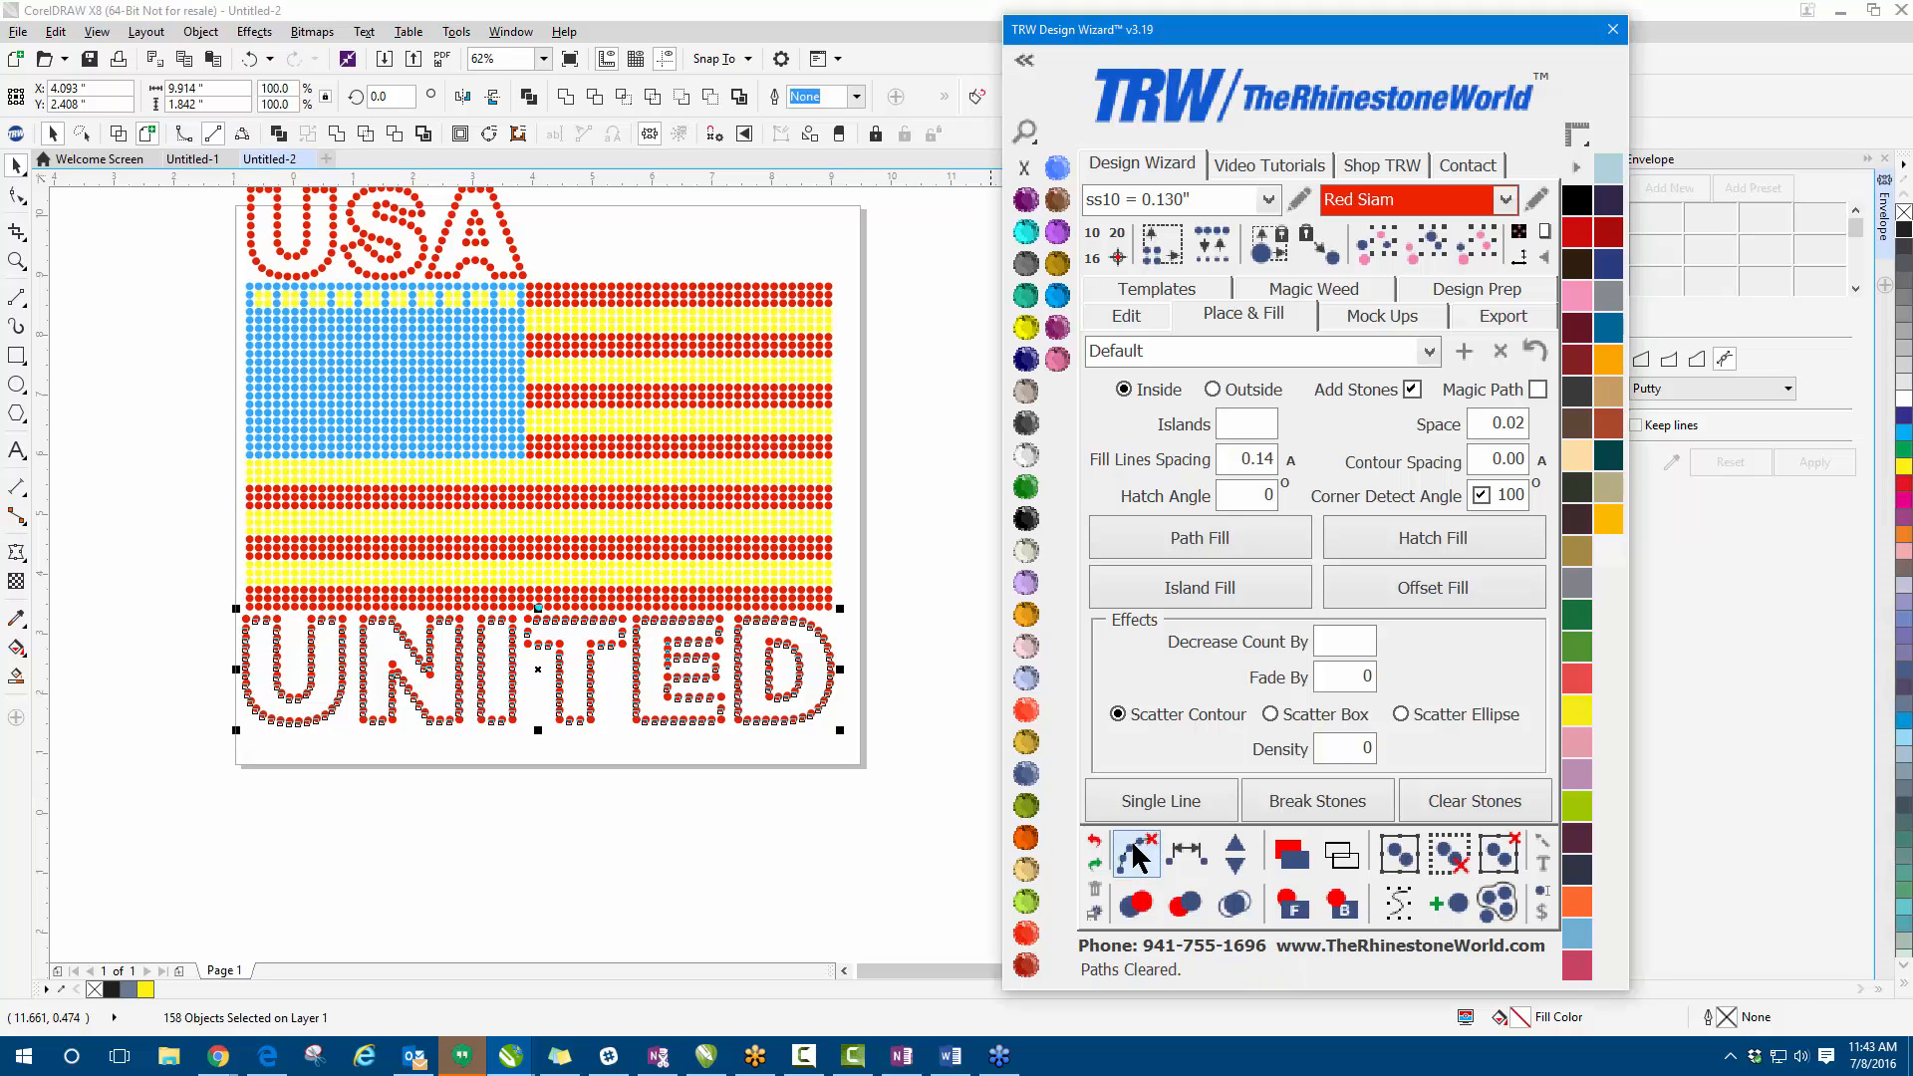
left_click(673, 805)
- Check the UNITED letters in Wireframe view for any remaining paths and restore the Enhanced view
scroll(260, 611, "up", 2)
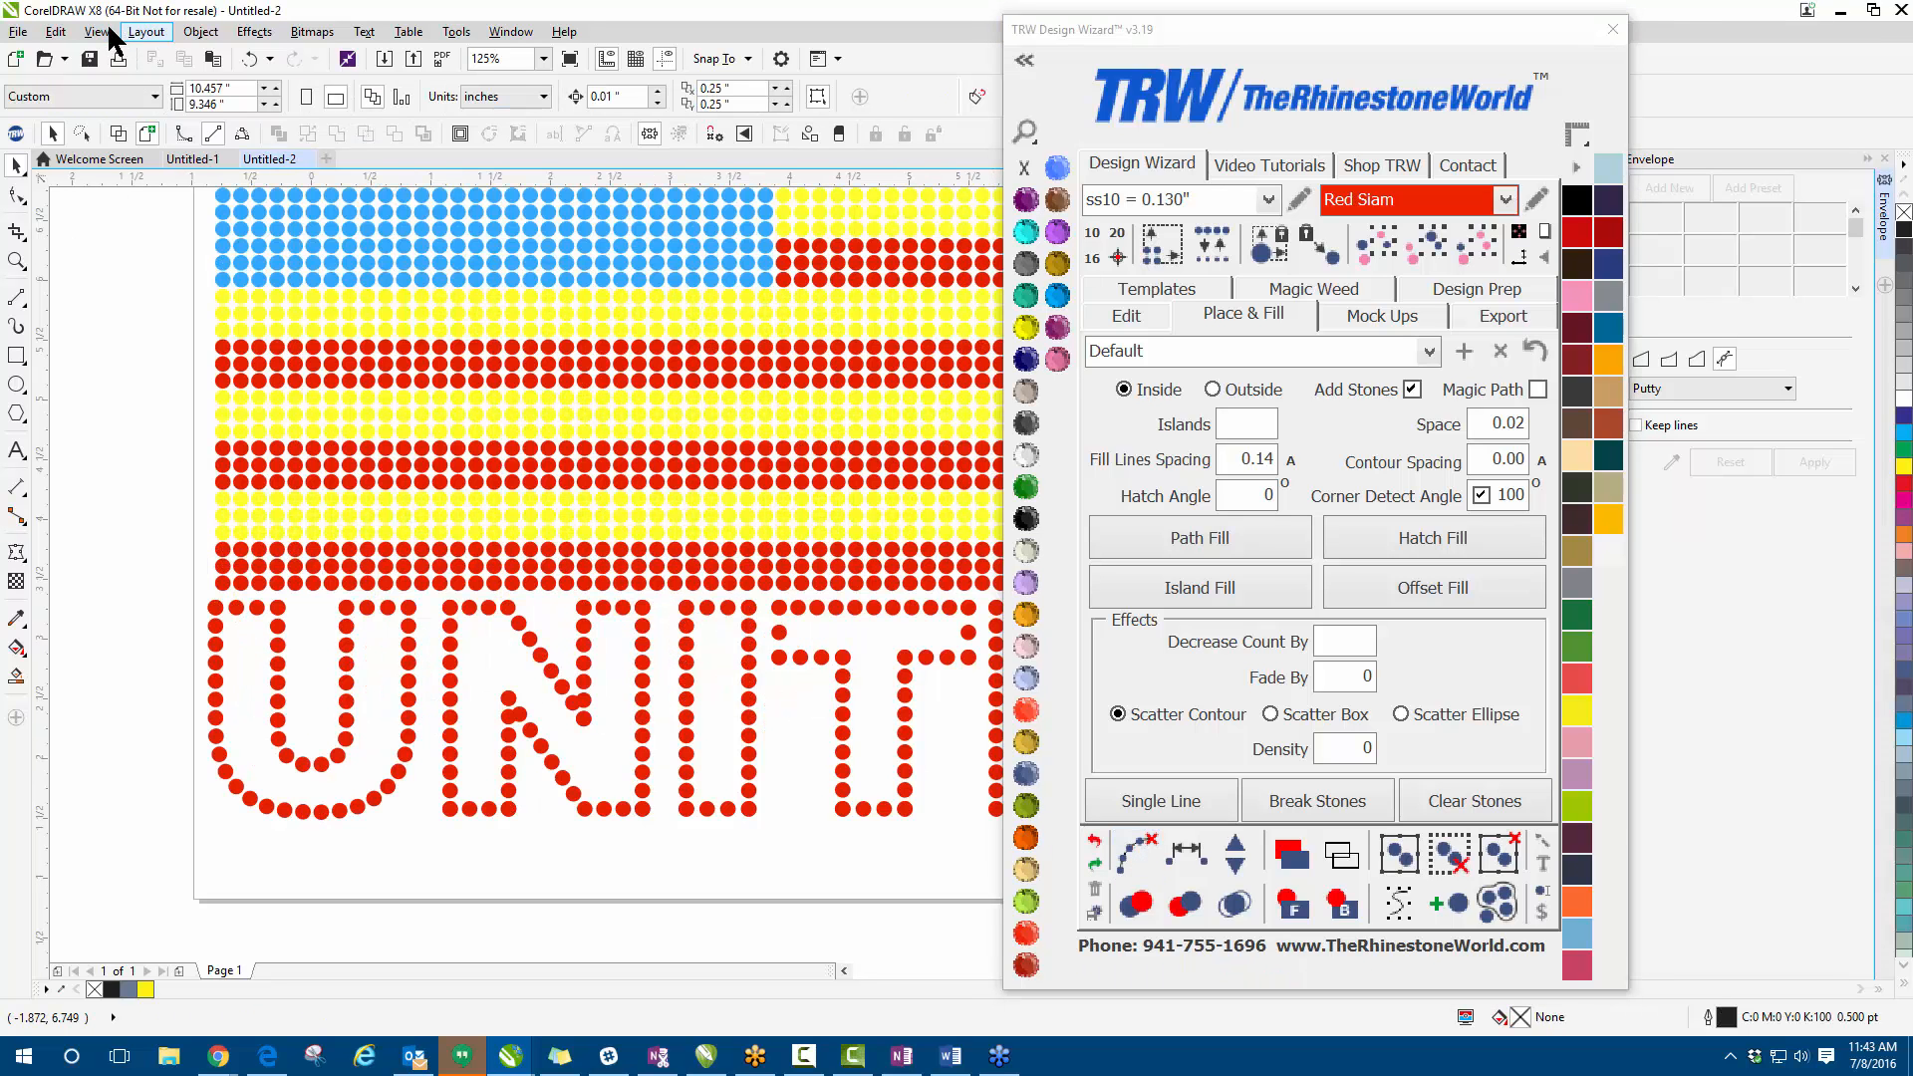
left_click(97, 30)
left_click(128, 64)
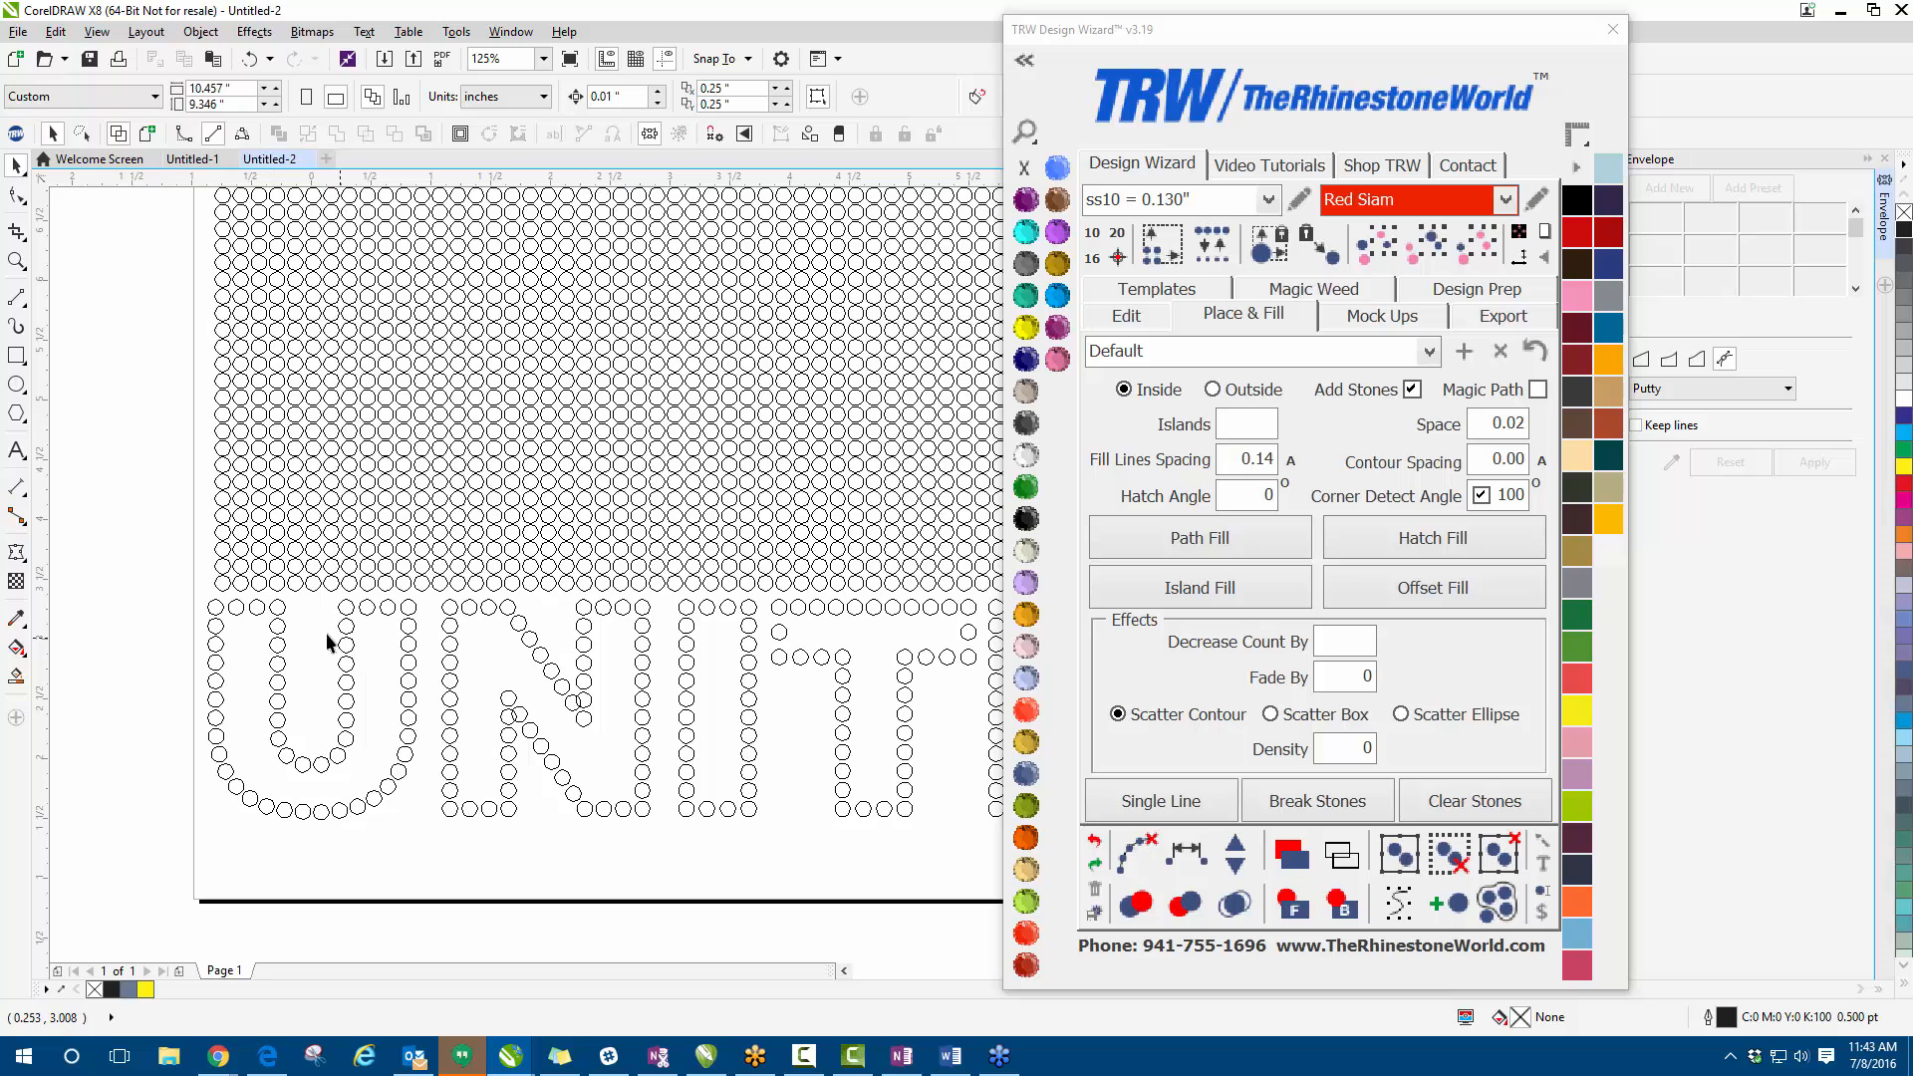
left_click(96, 31)
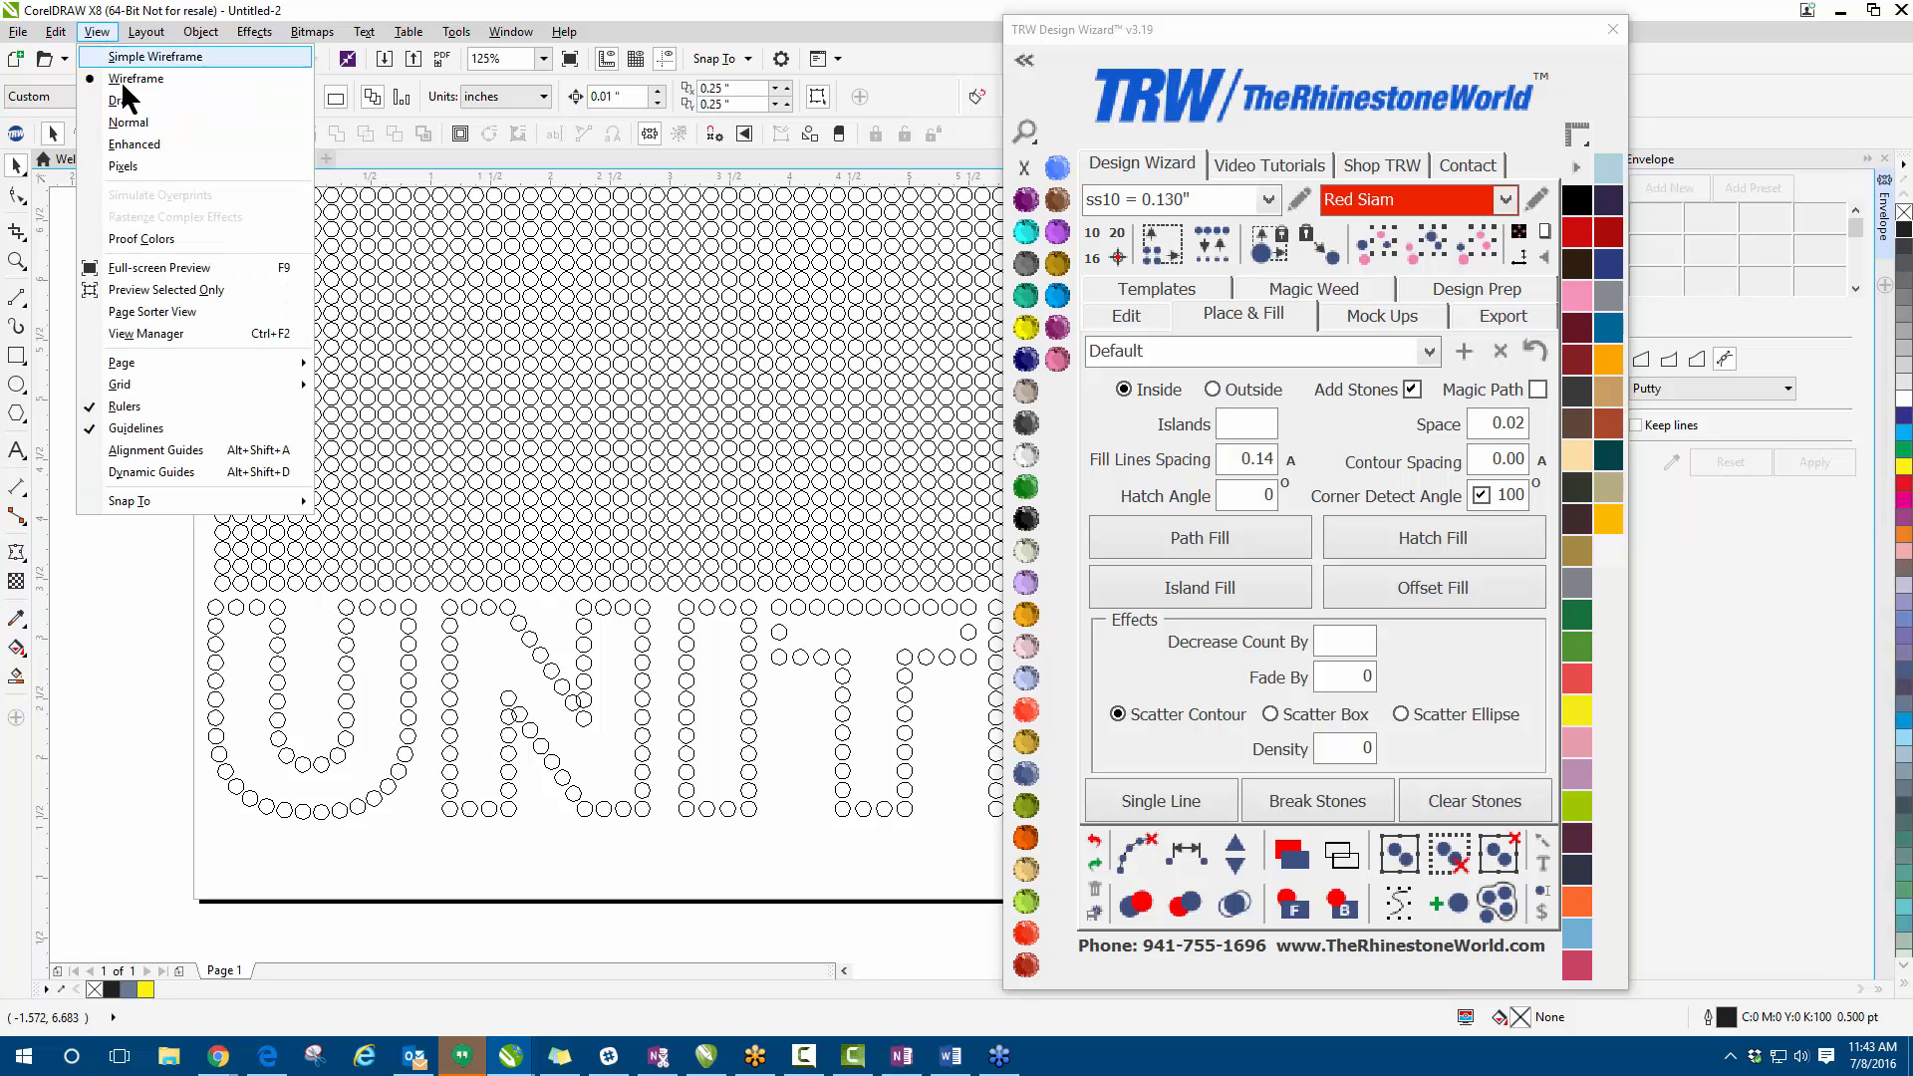
left_click(134, 144)
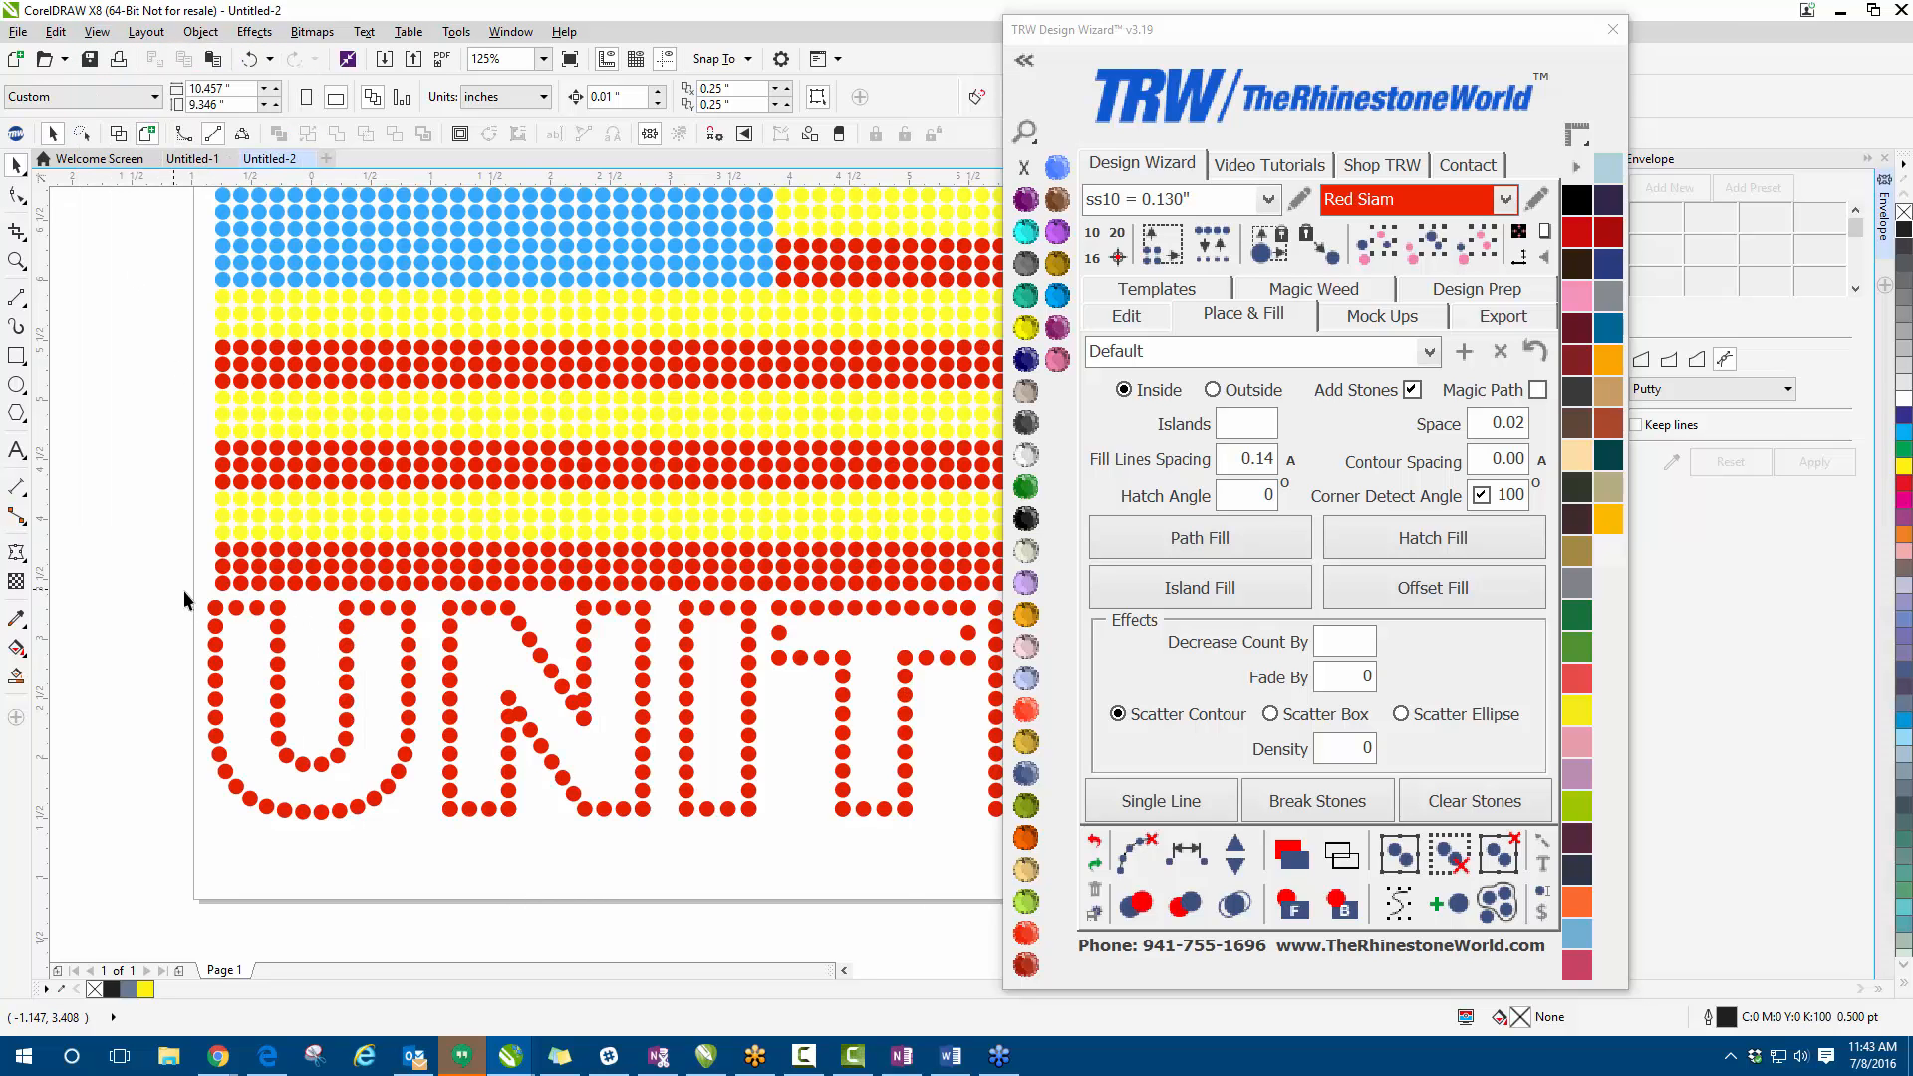
- Move the top right corner stone of the U in UNITED aside to check for a duplicate beneath it, and undo the move
left_click_drag(183, 590, 434, 868)
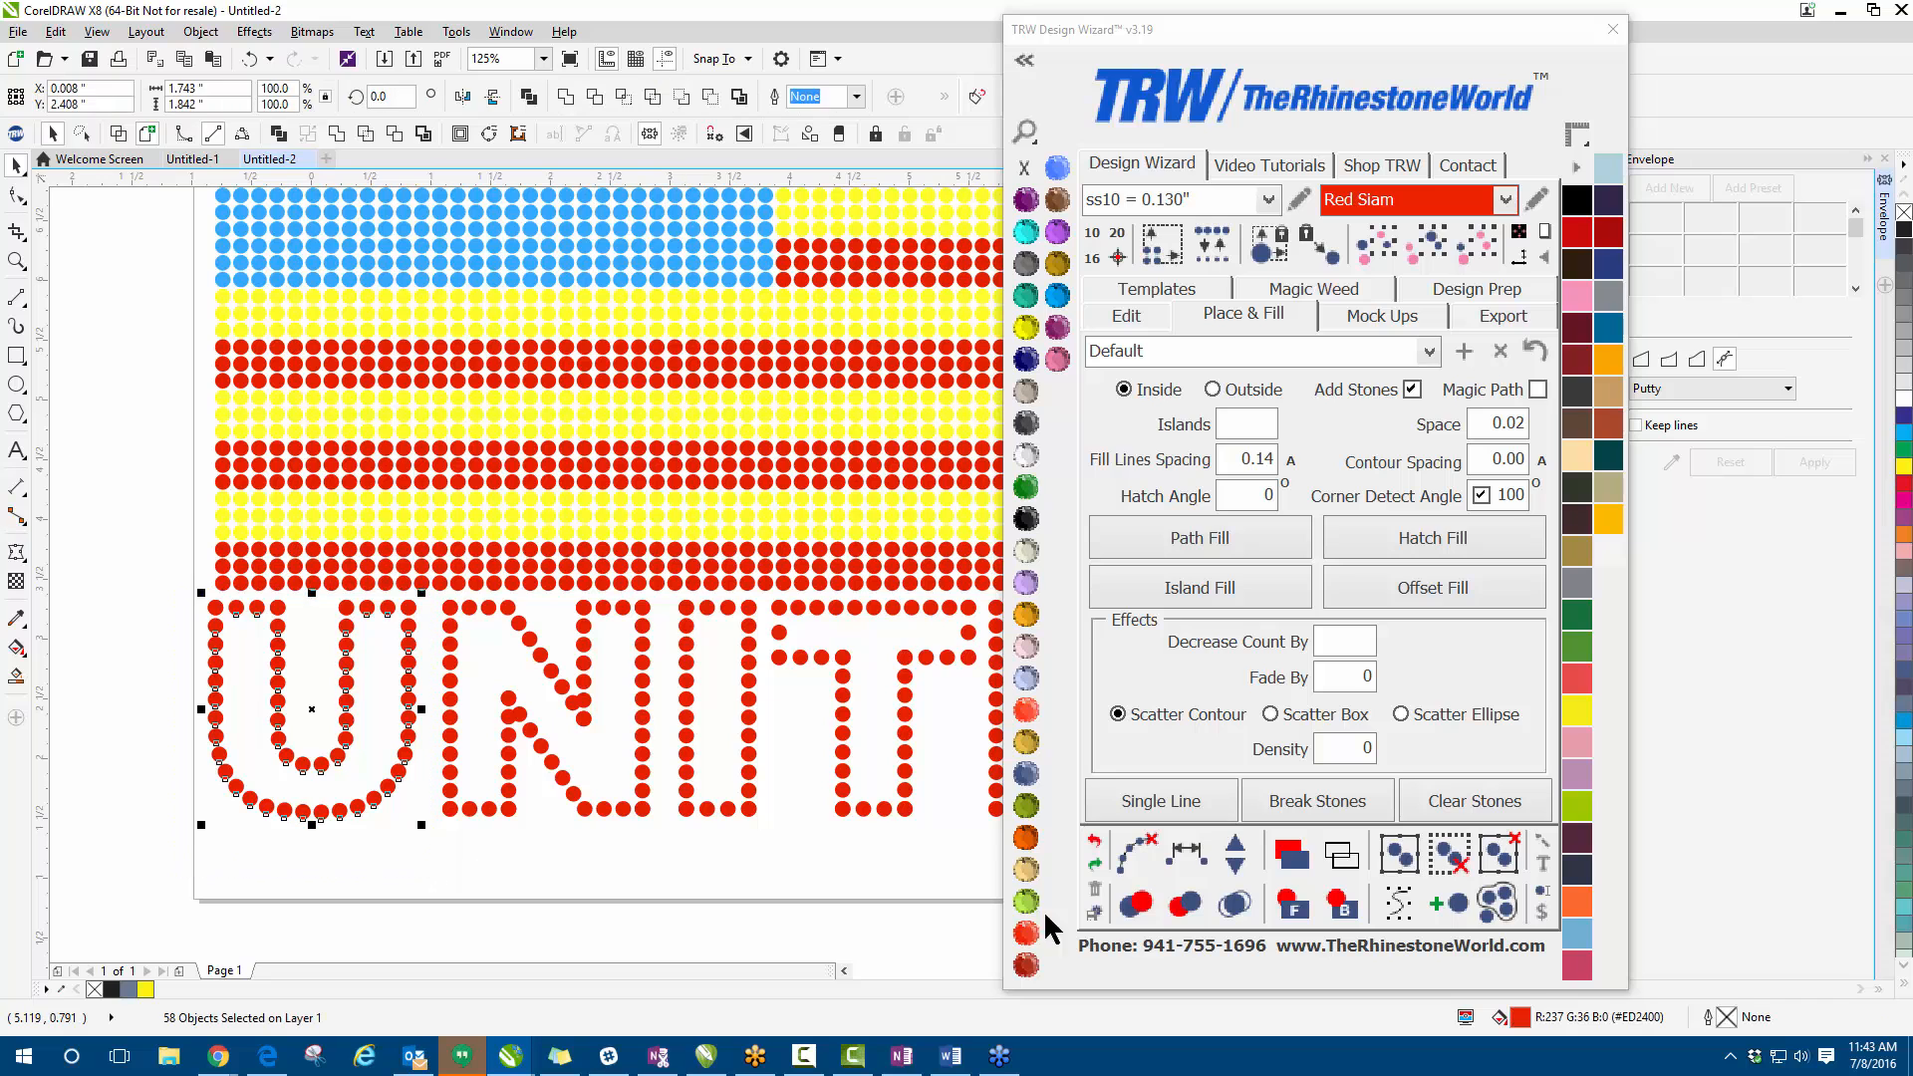
scroll(394, 602, "up", 5)
left_click(386, 590)
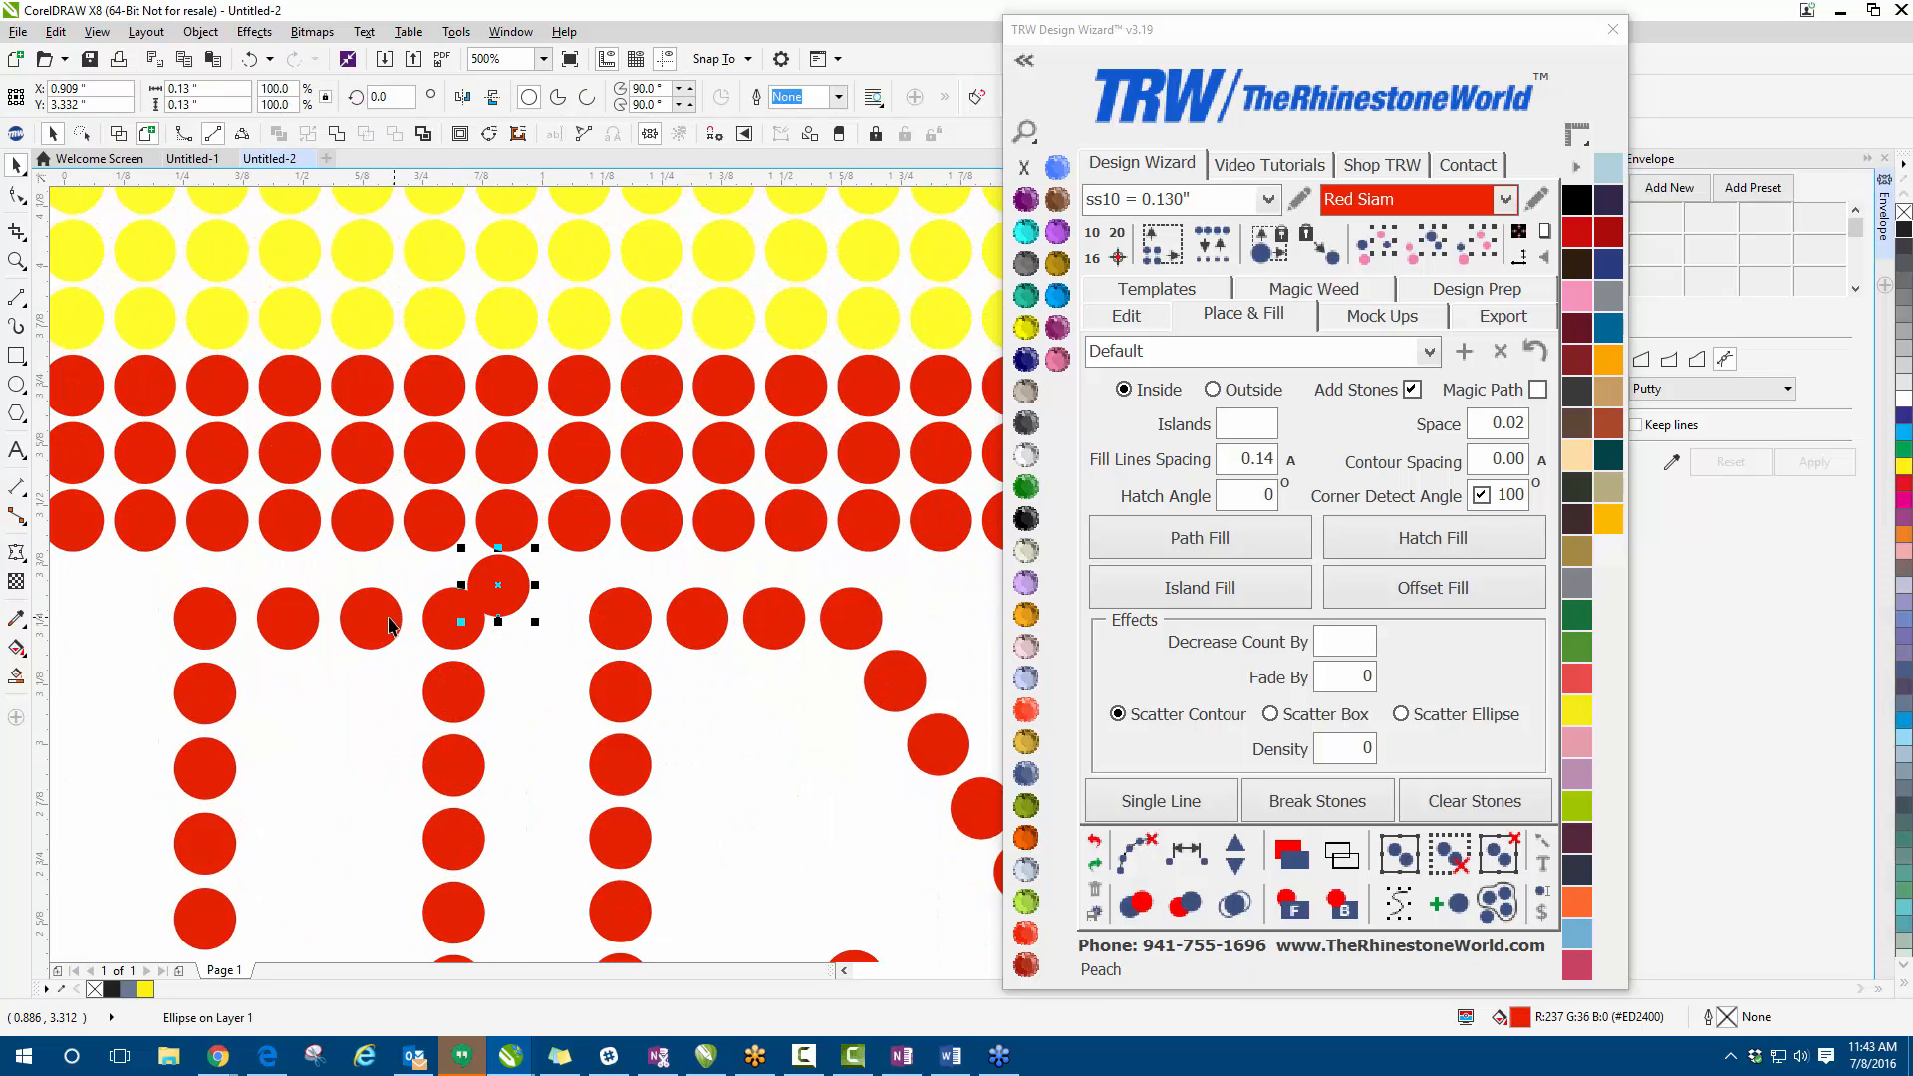
left_click(1094, 840)
scroll(591, 610, "down", 5)
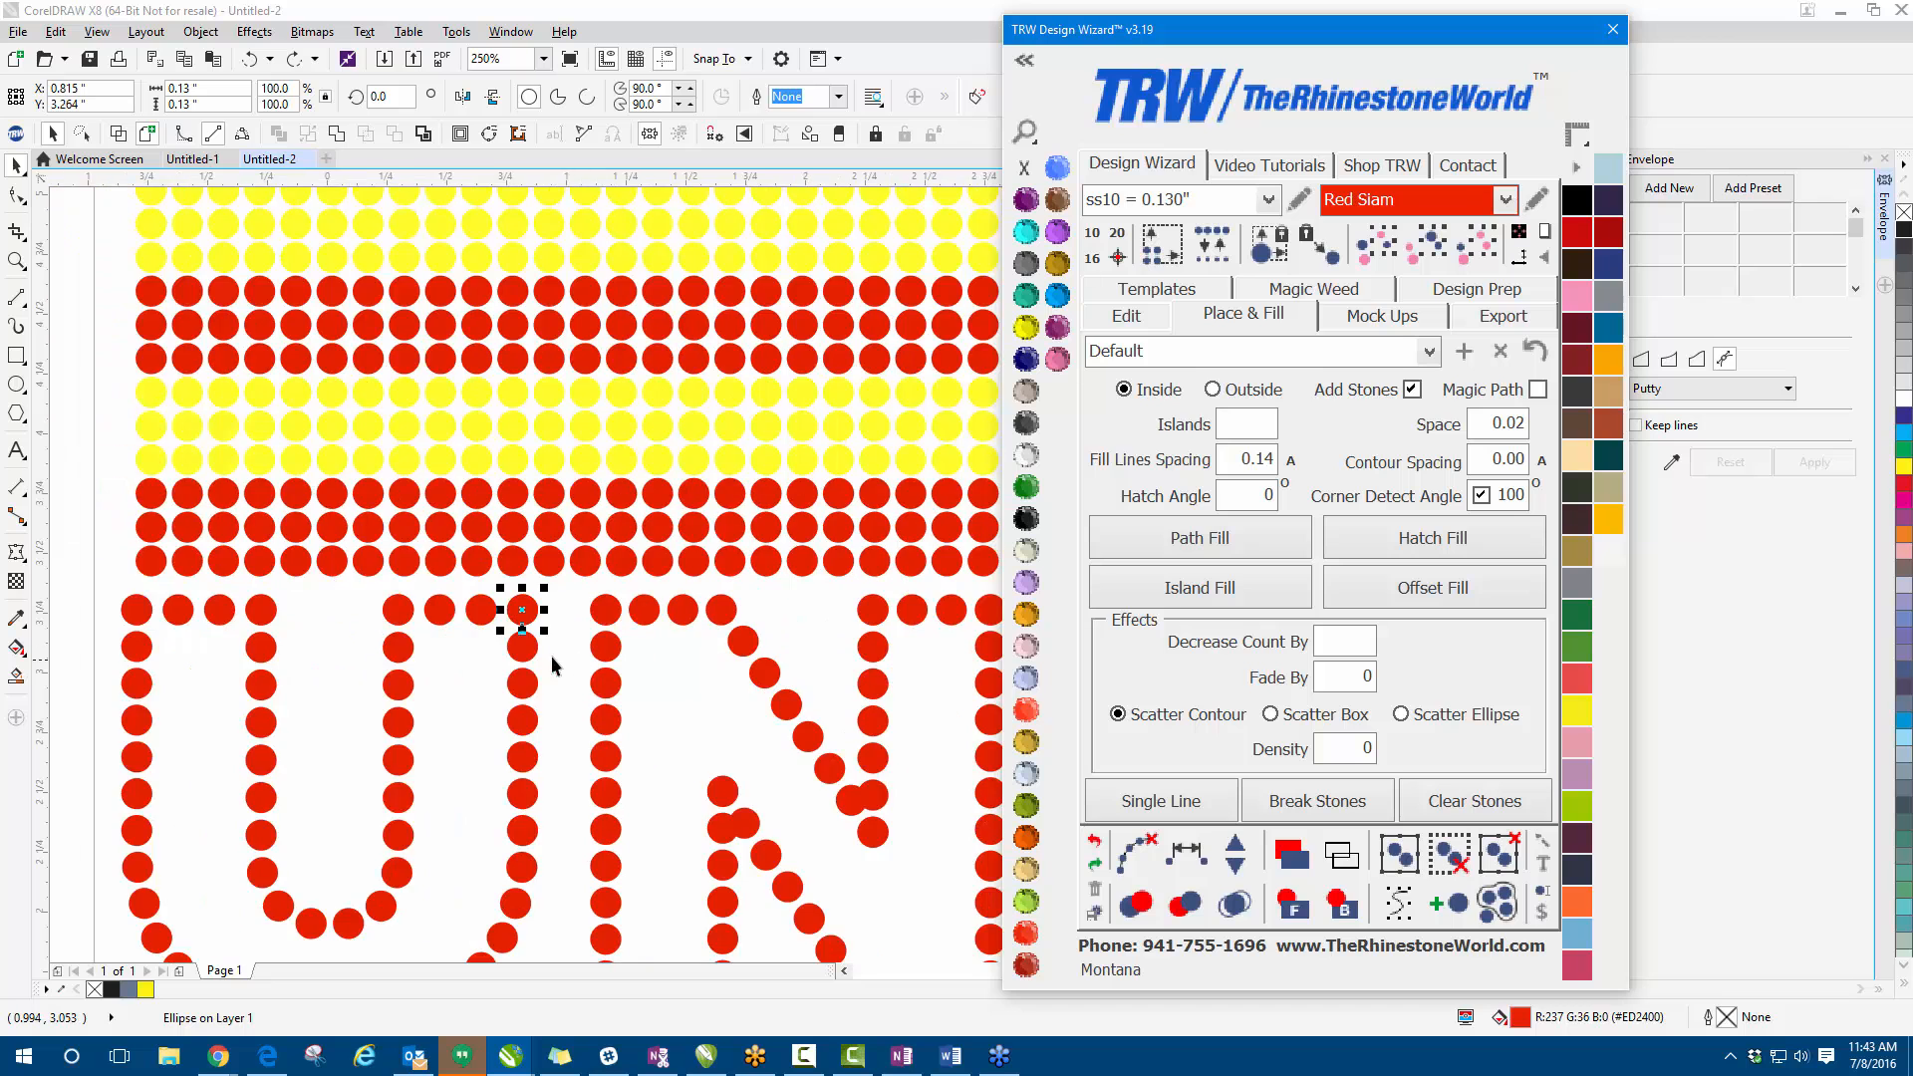
- Merge the overlapping stones in the U of UNITED
left_click_drag(238, 613, 571, 875)
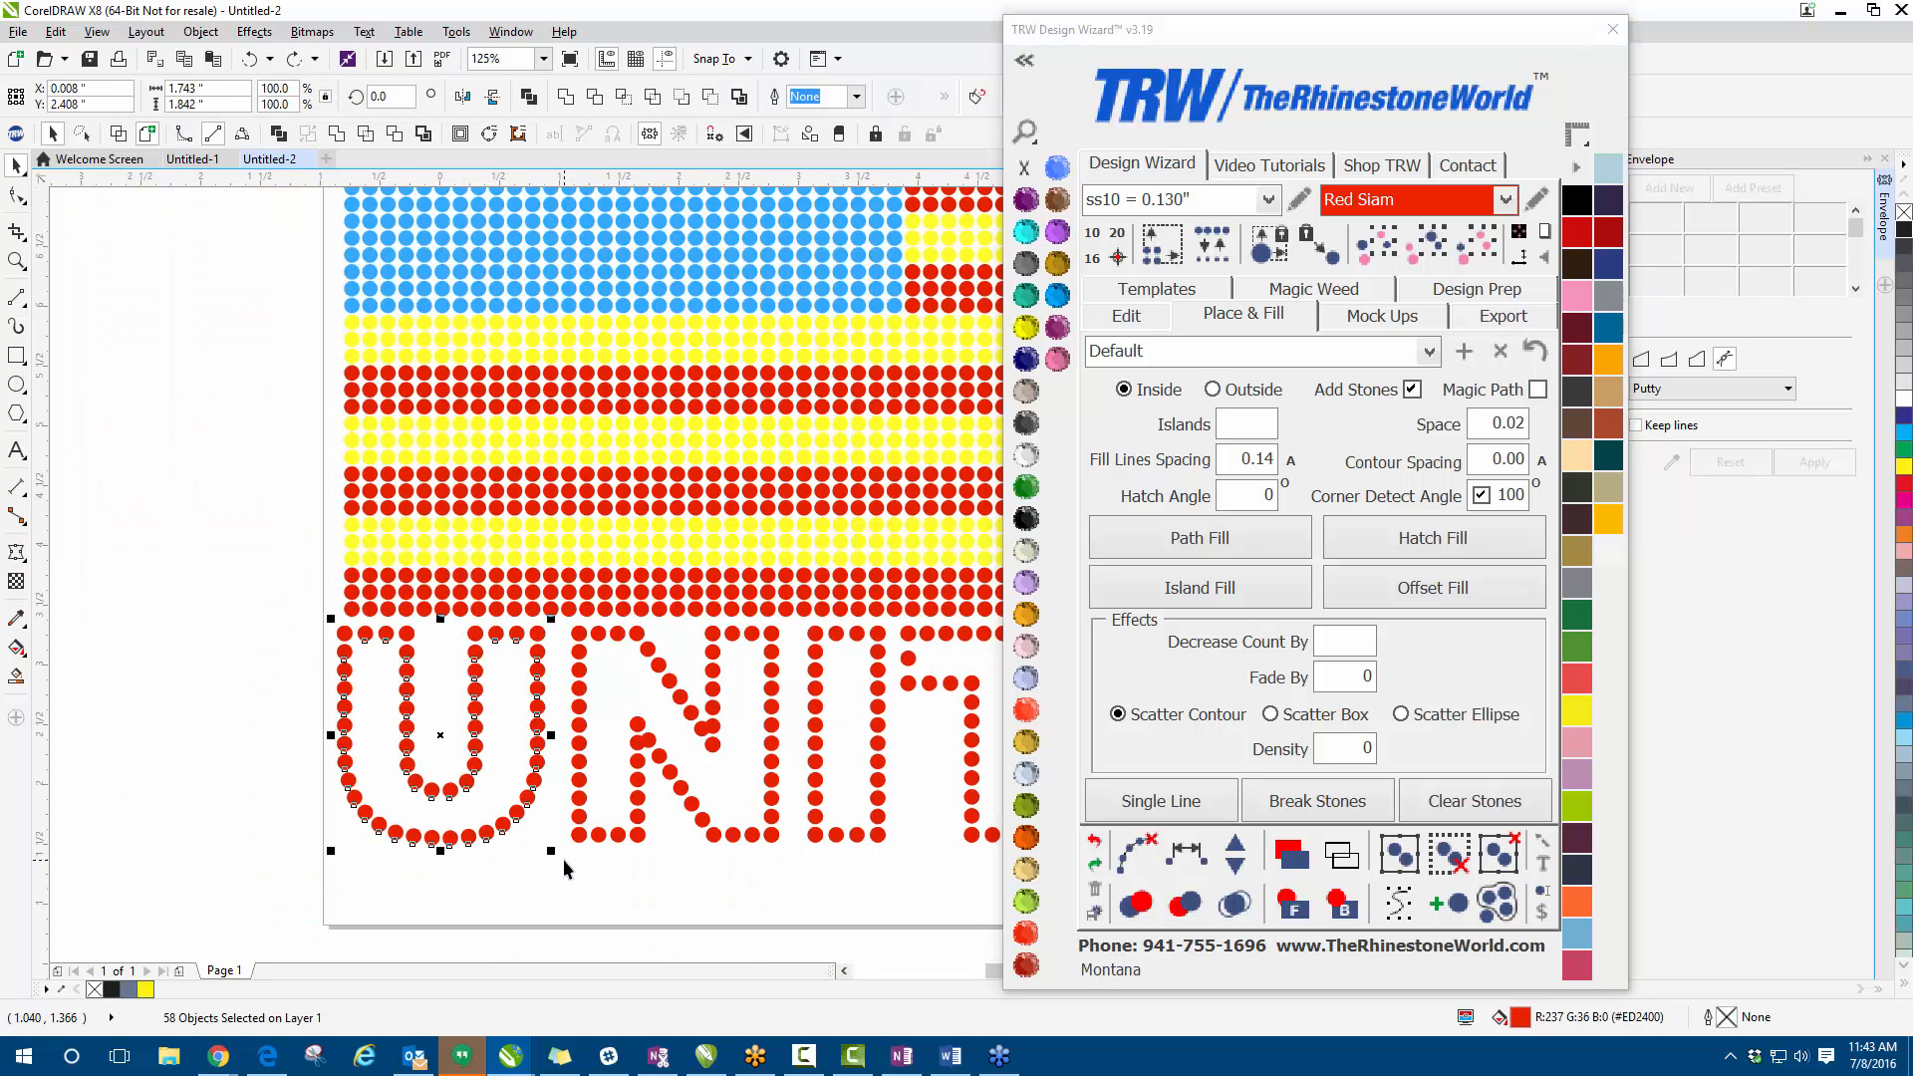
left_click(1136, 903)
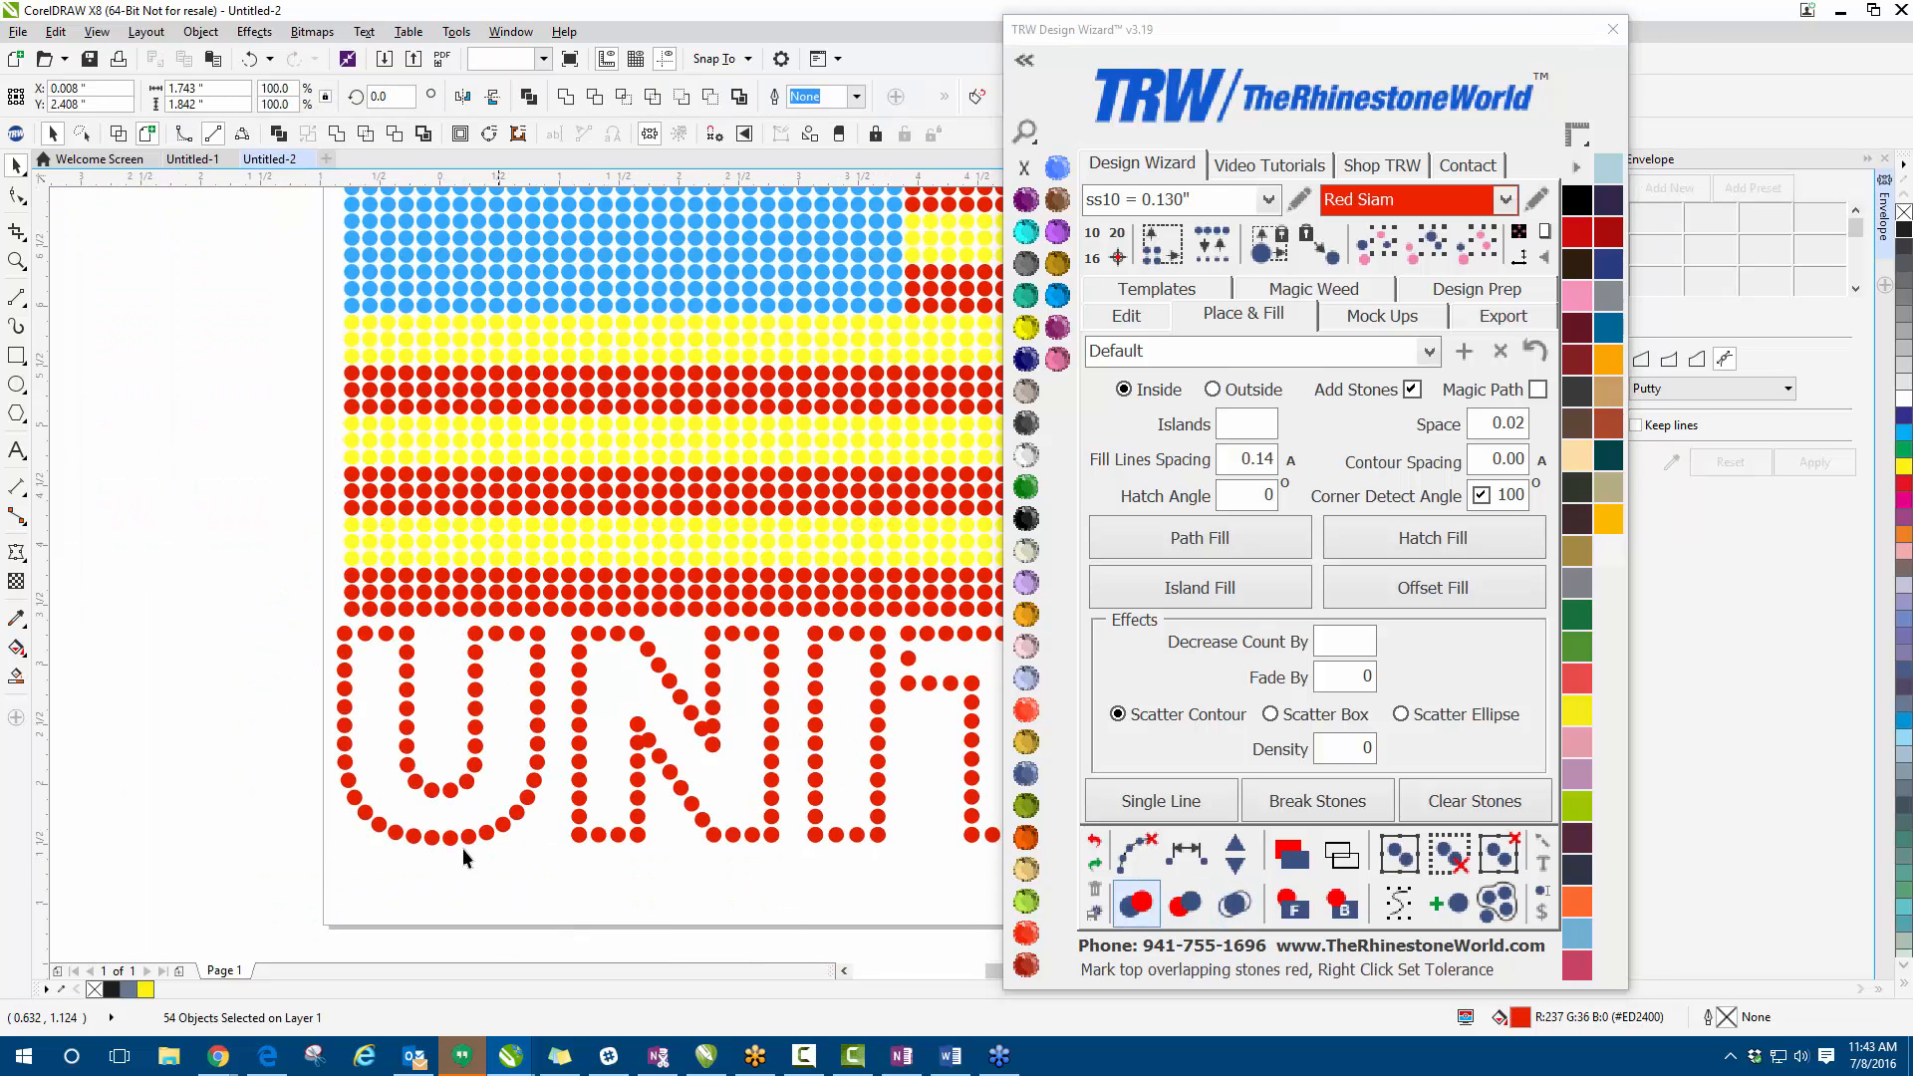
scroll(259, 678, "down", 2)
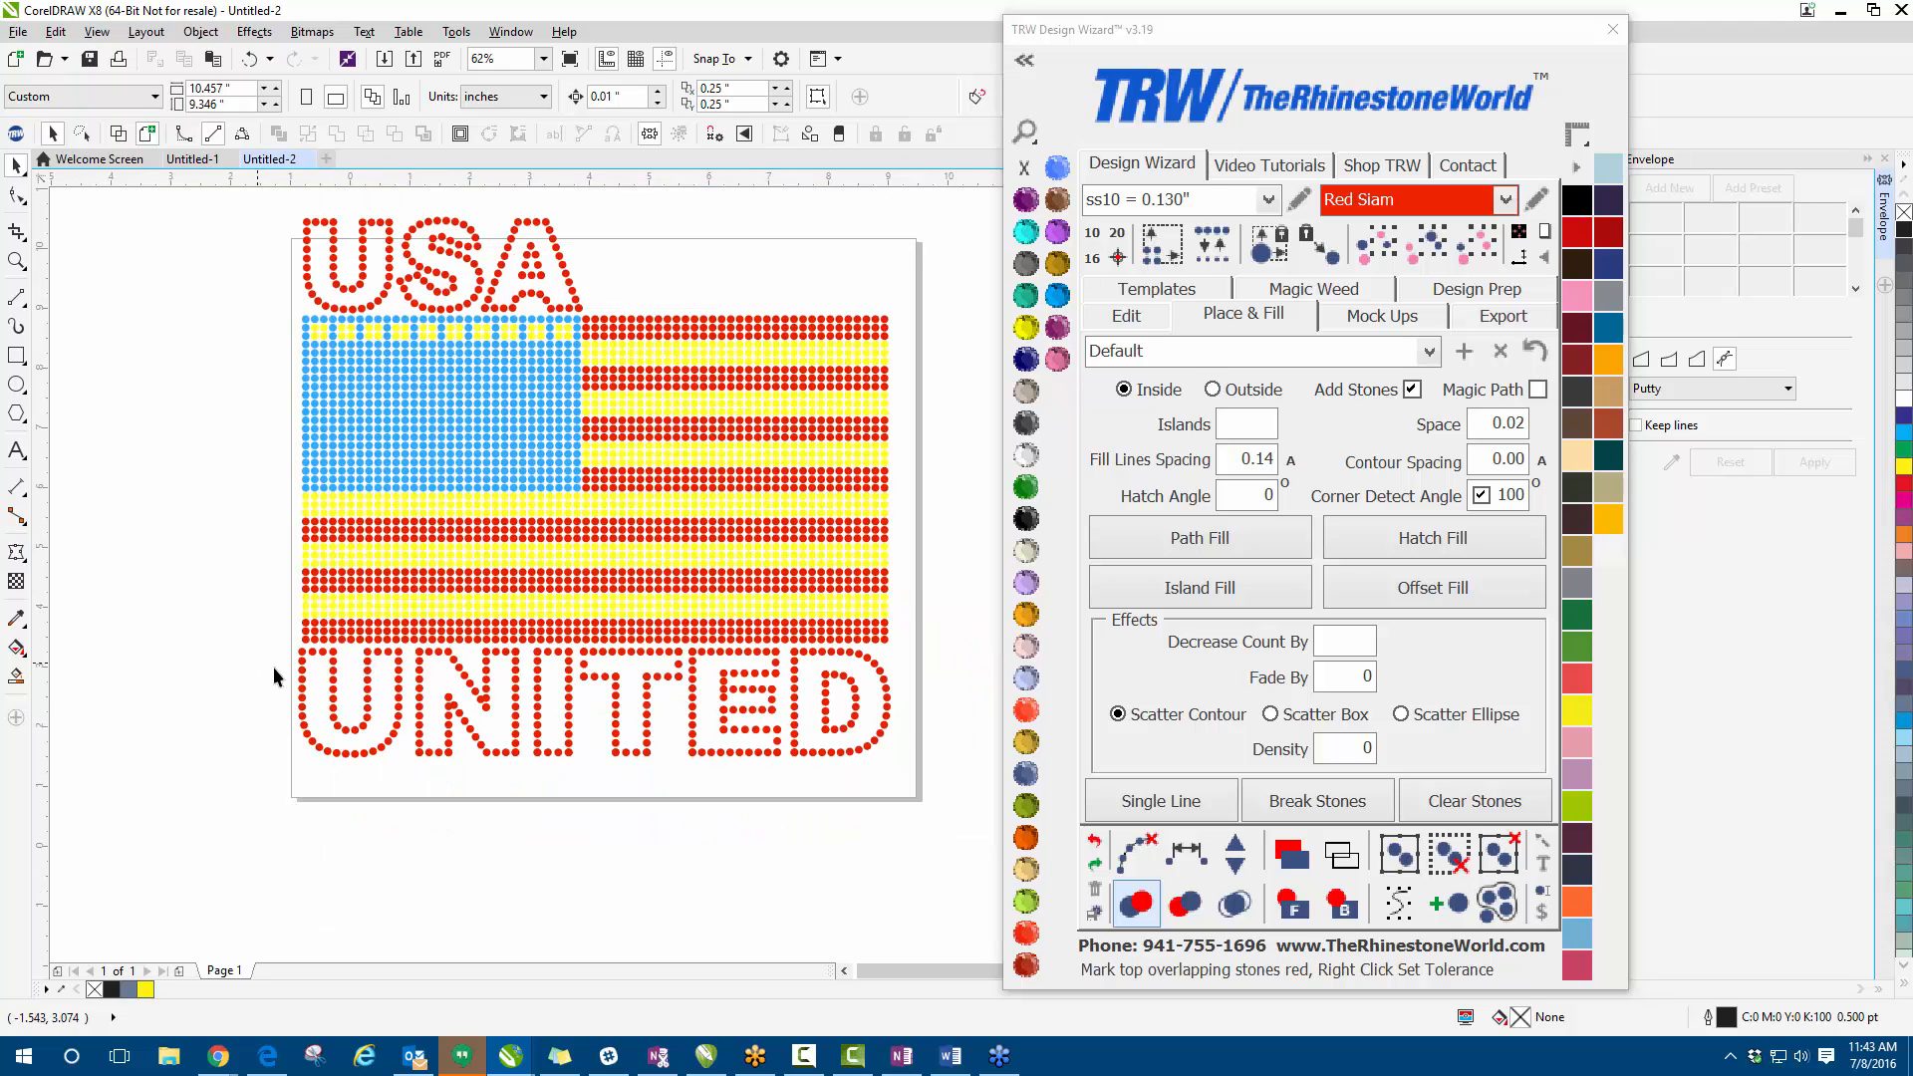
- Separate the two overlapping stones where the N's lower diagonal meets its left inner column
scroll(470, 700, "up", 6)
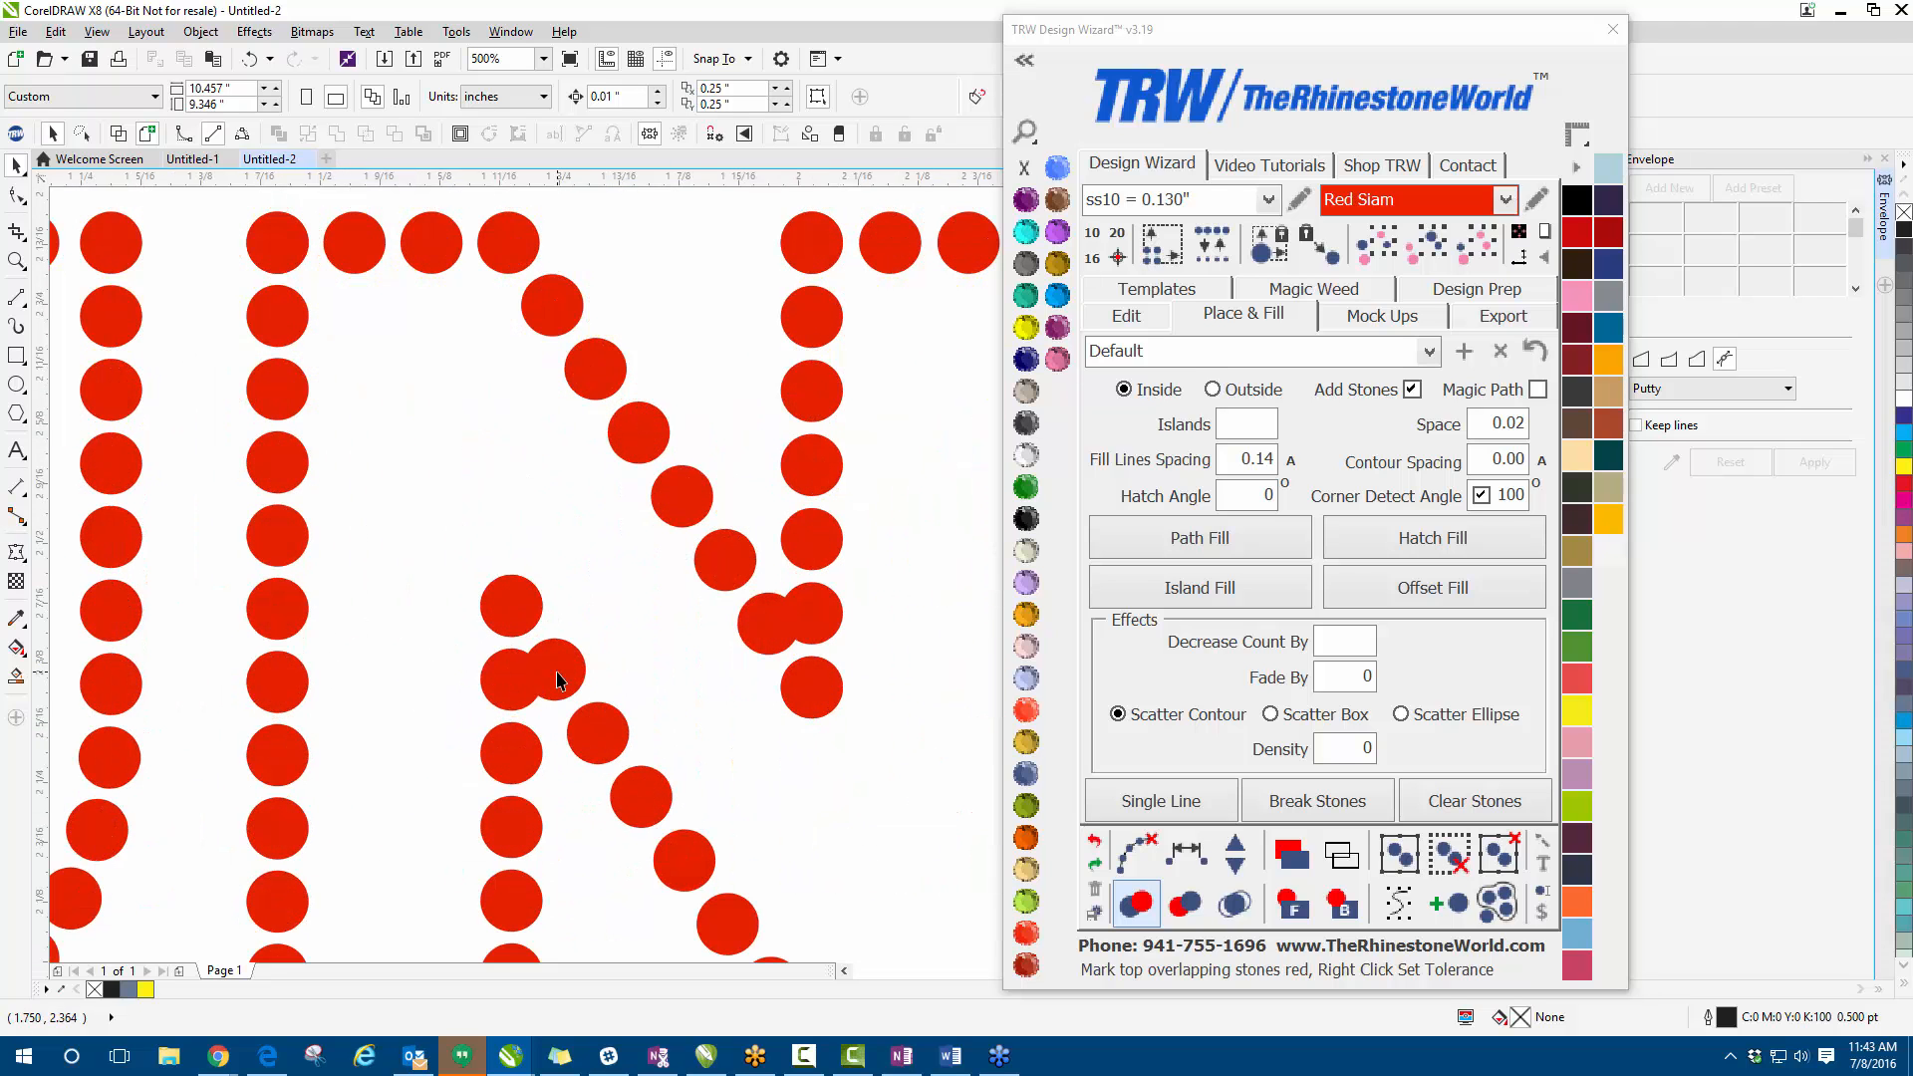
scroll(557, 680, "up", 2)
left_click_drag(557, 679, 588, 678)
left_click_drag(465, 687, 448, 695)
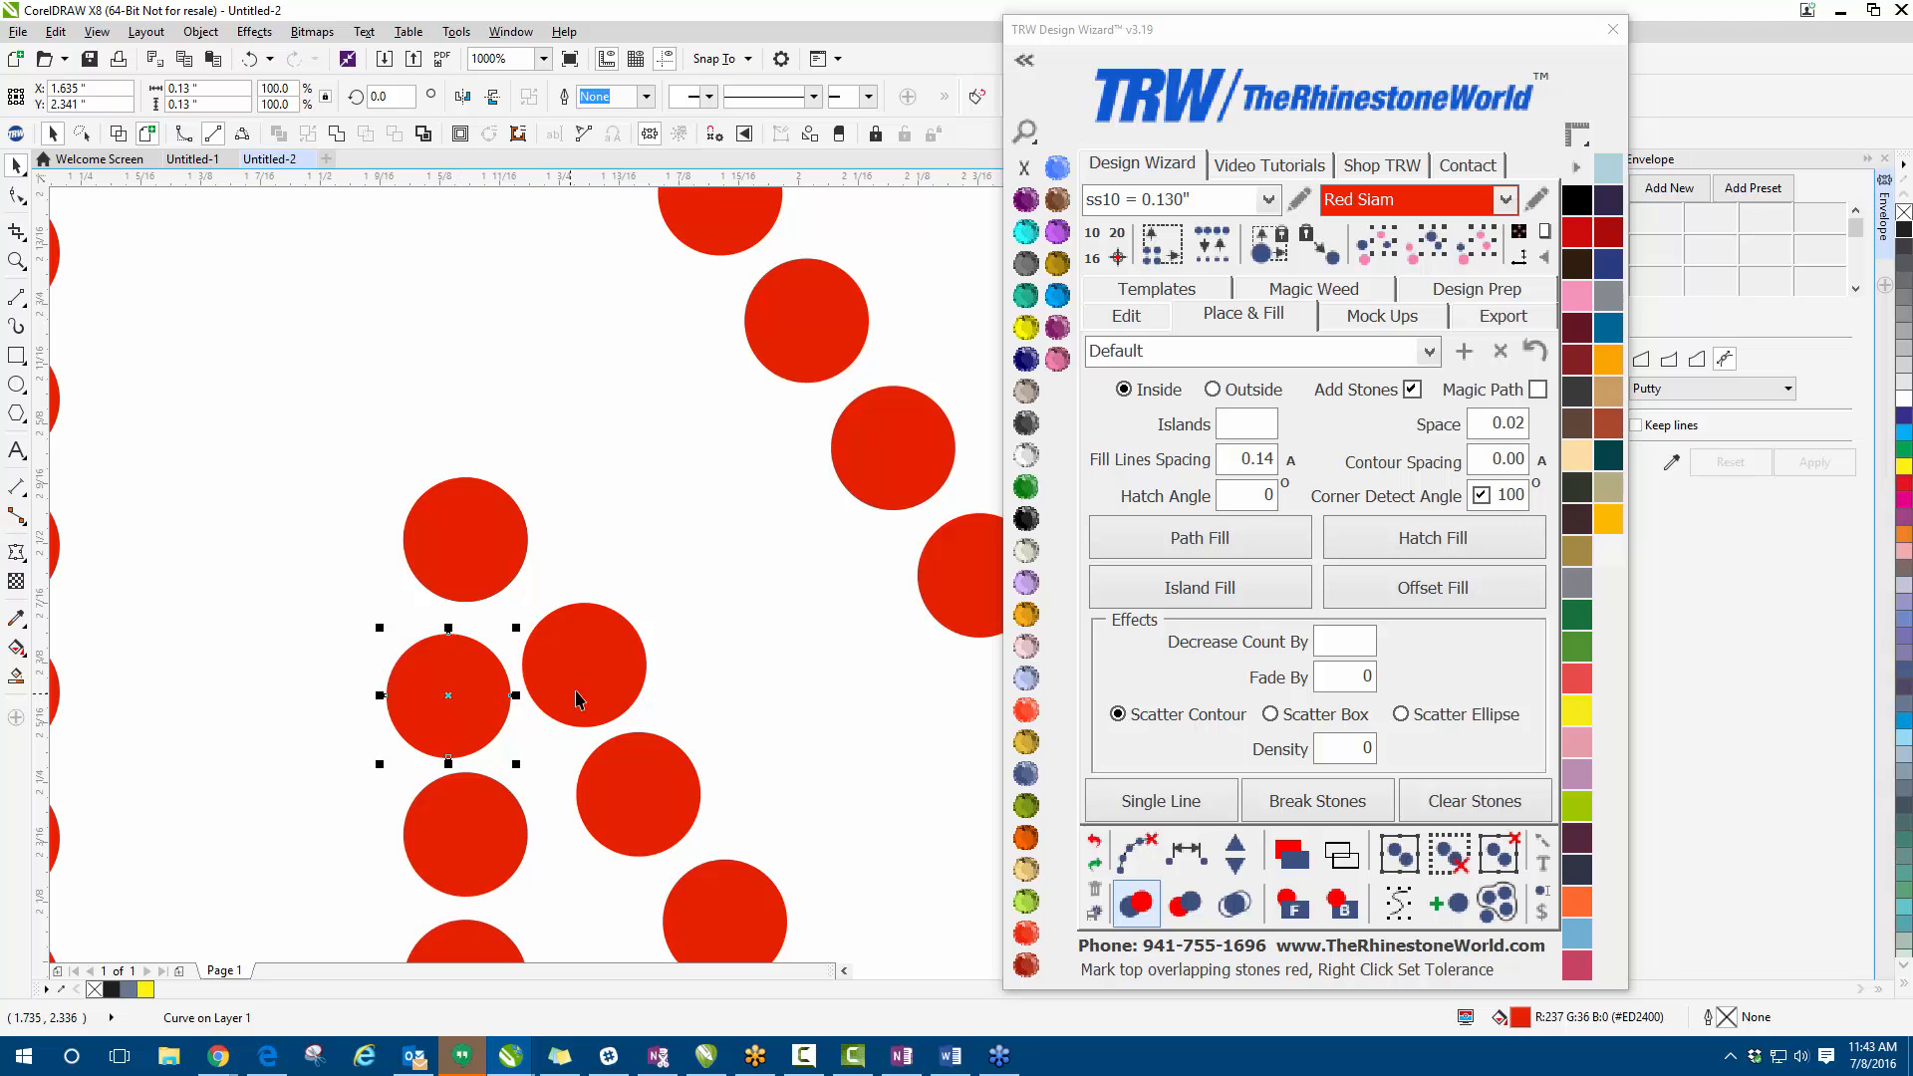
- Separate the two overlapping stones where the N's upper diagonal meets its right inner column, and deselect them
scroll(498, 657, "down", 6)
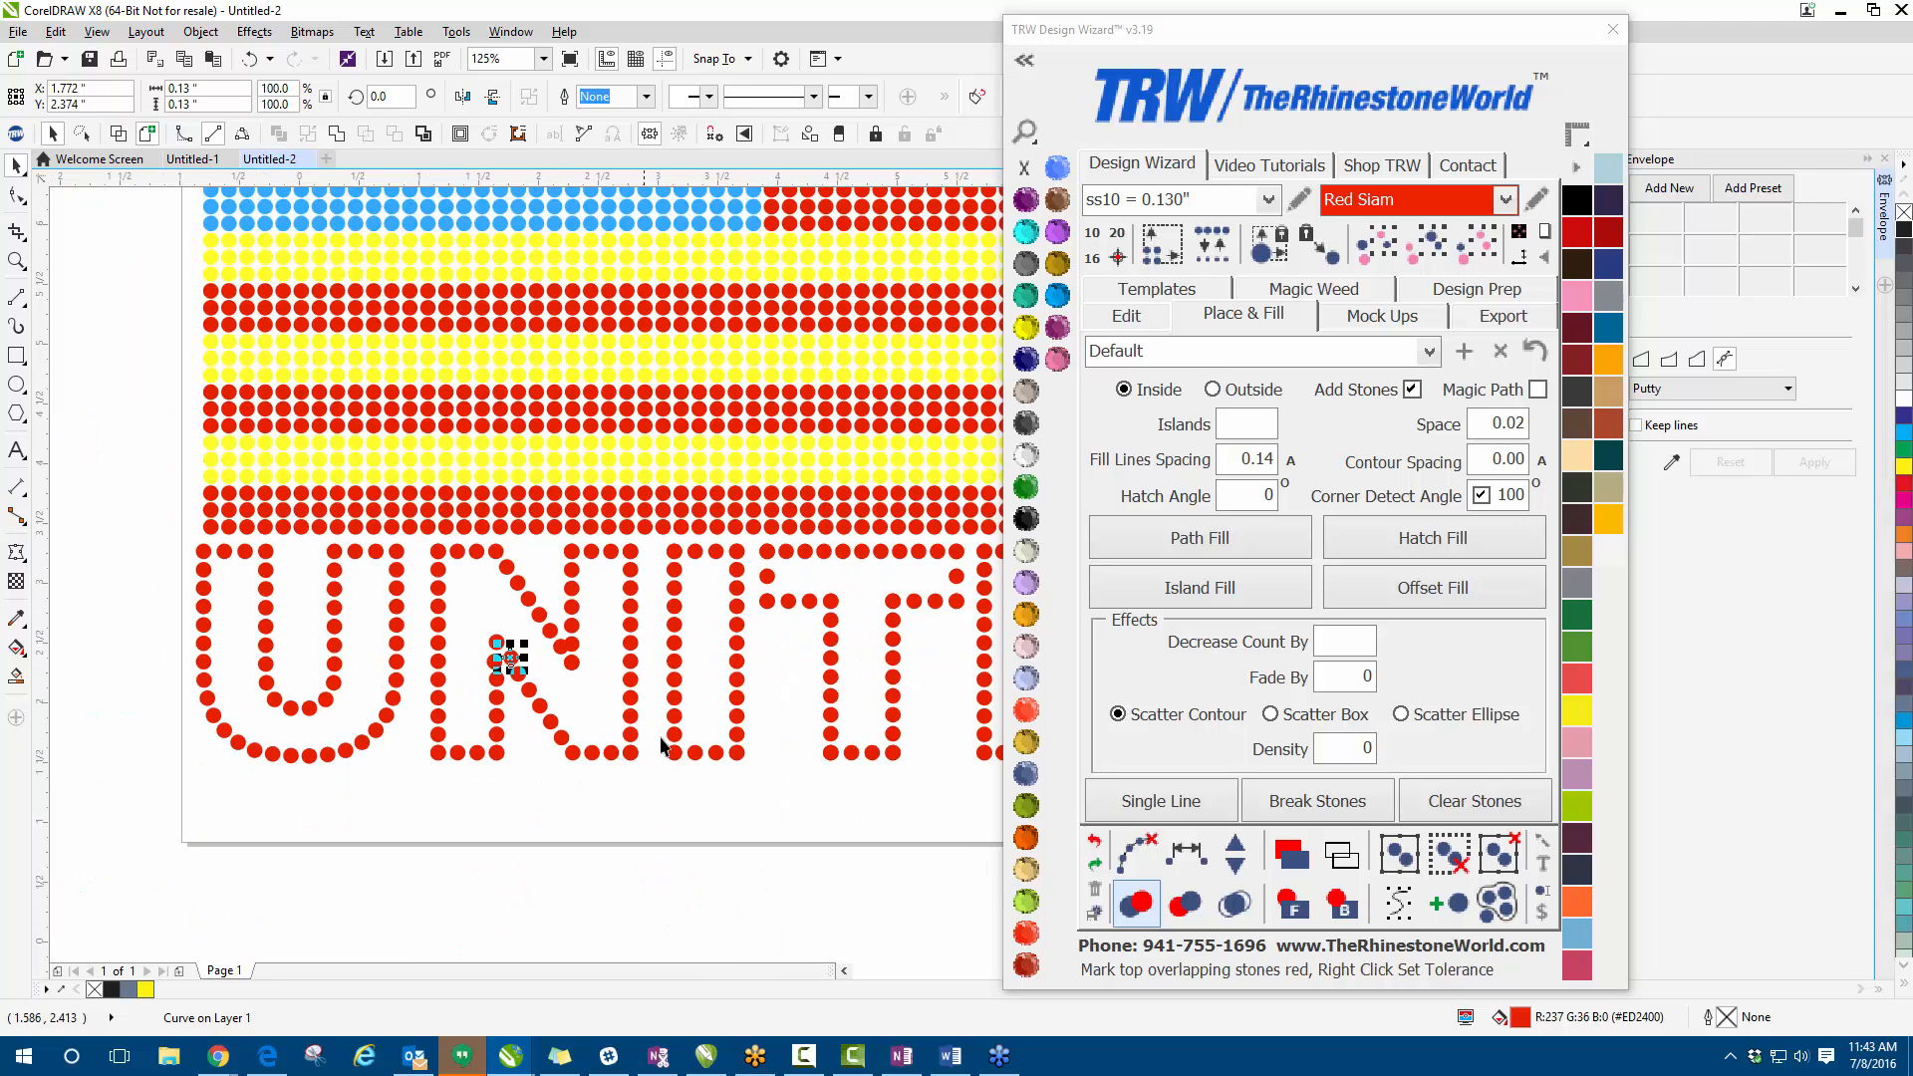
left_click(584, 688)
scroll(503, 658, "up", 8)
left_click_drag(626, 650, 681, 640)
left_click_drag(502, 687, 432, 685)
scroll(432, 686, "down", 5)
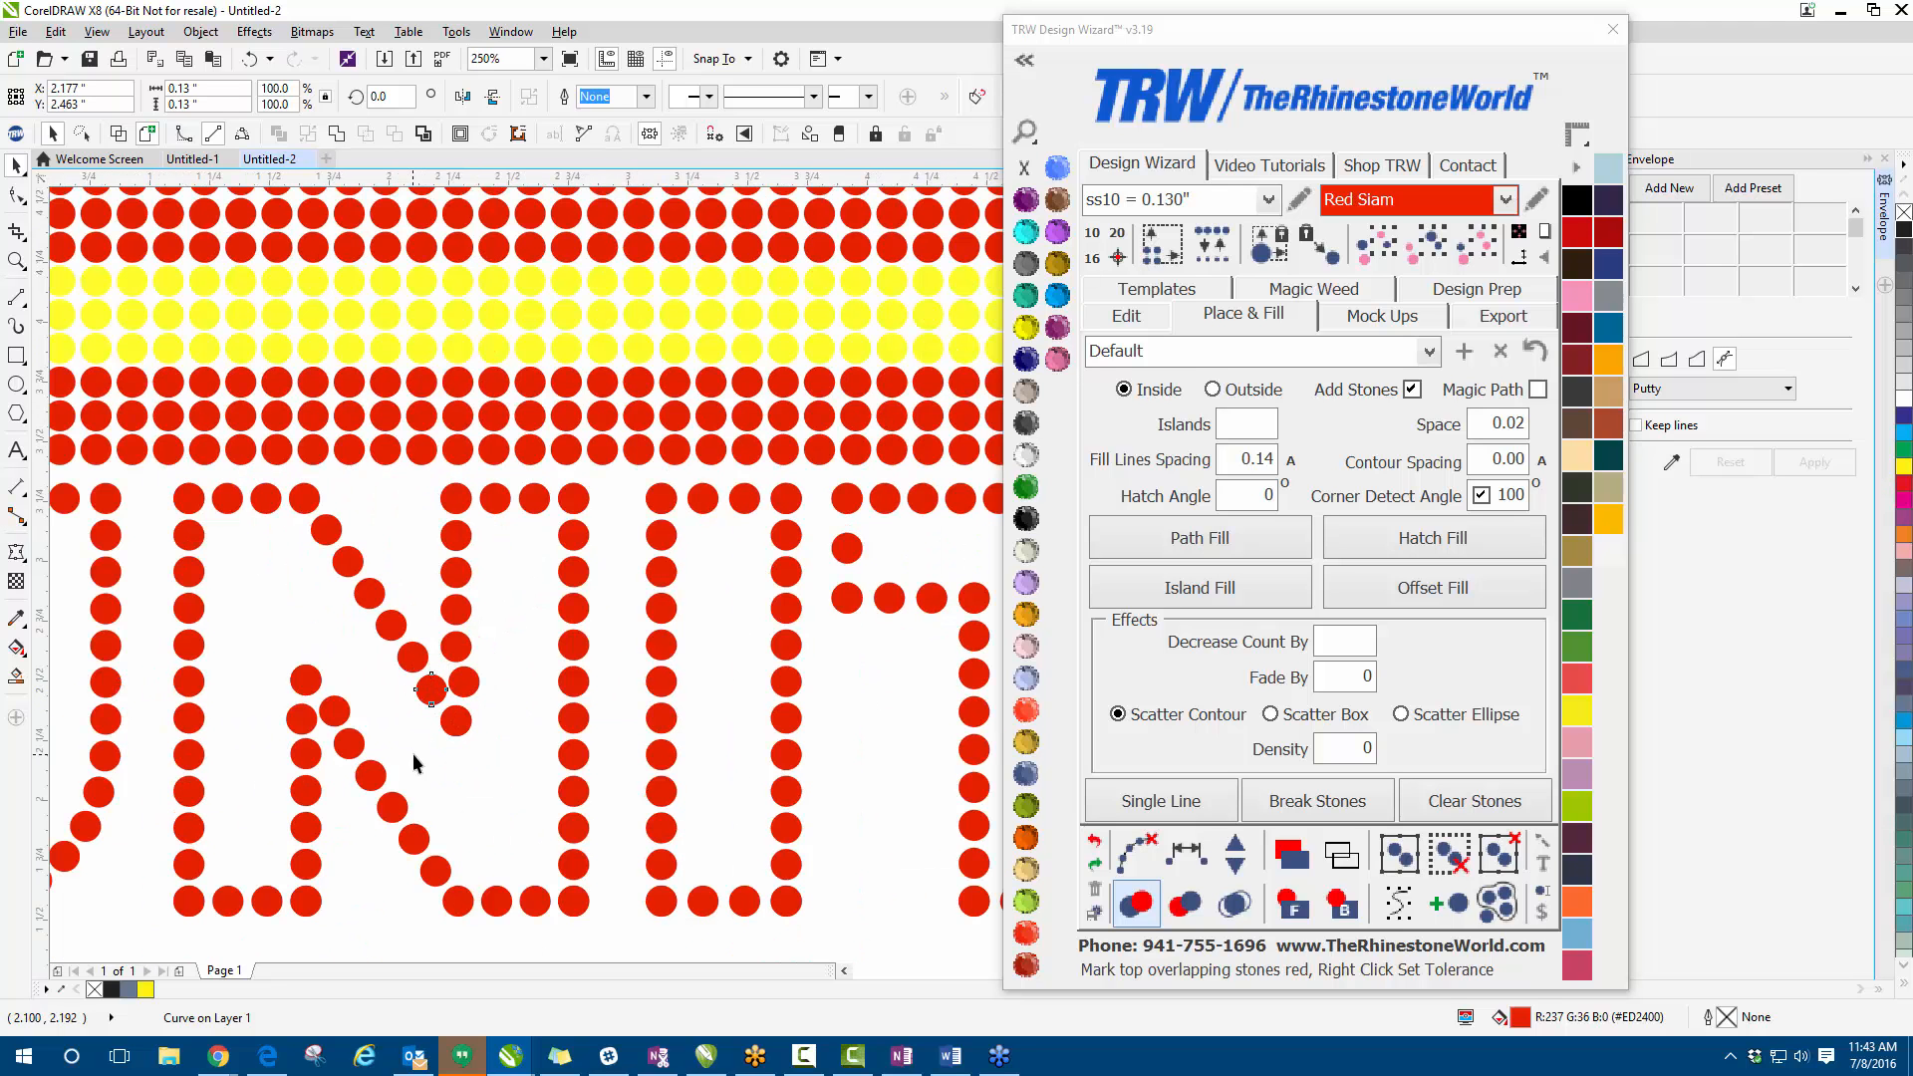
left_click(415, 747)
scroll(422, 732, "down", 2)
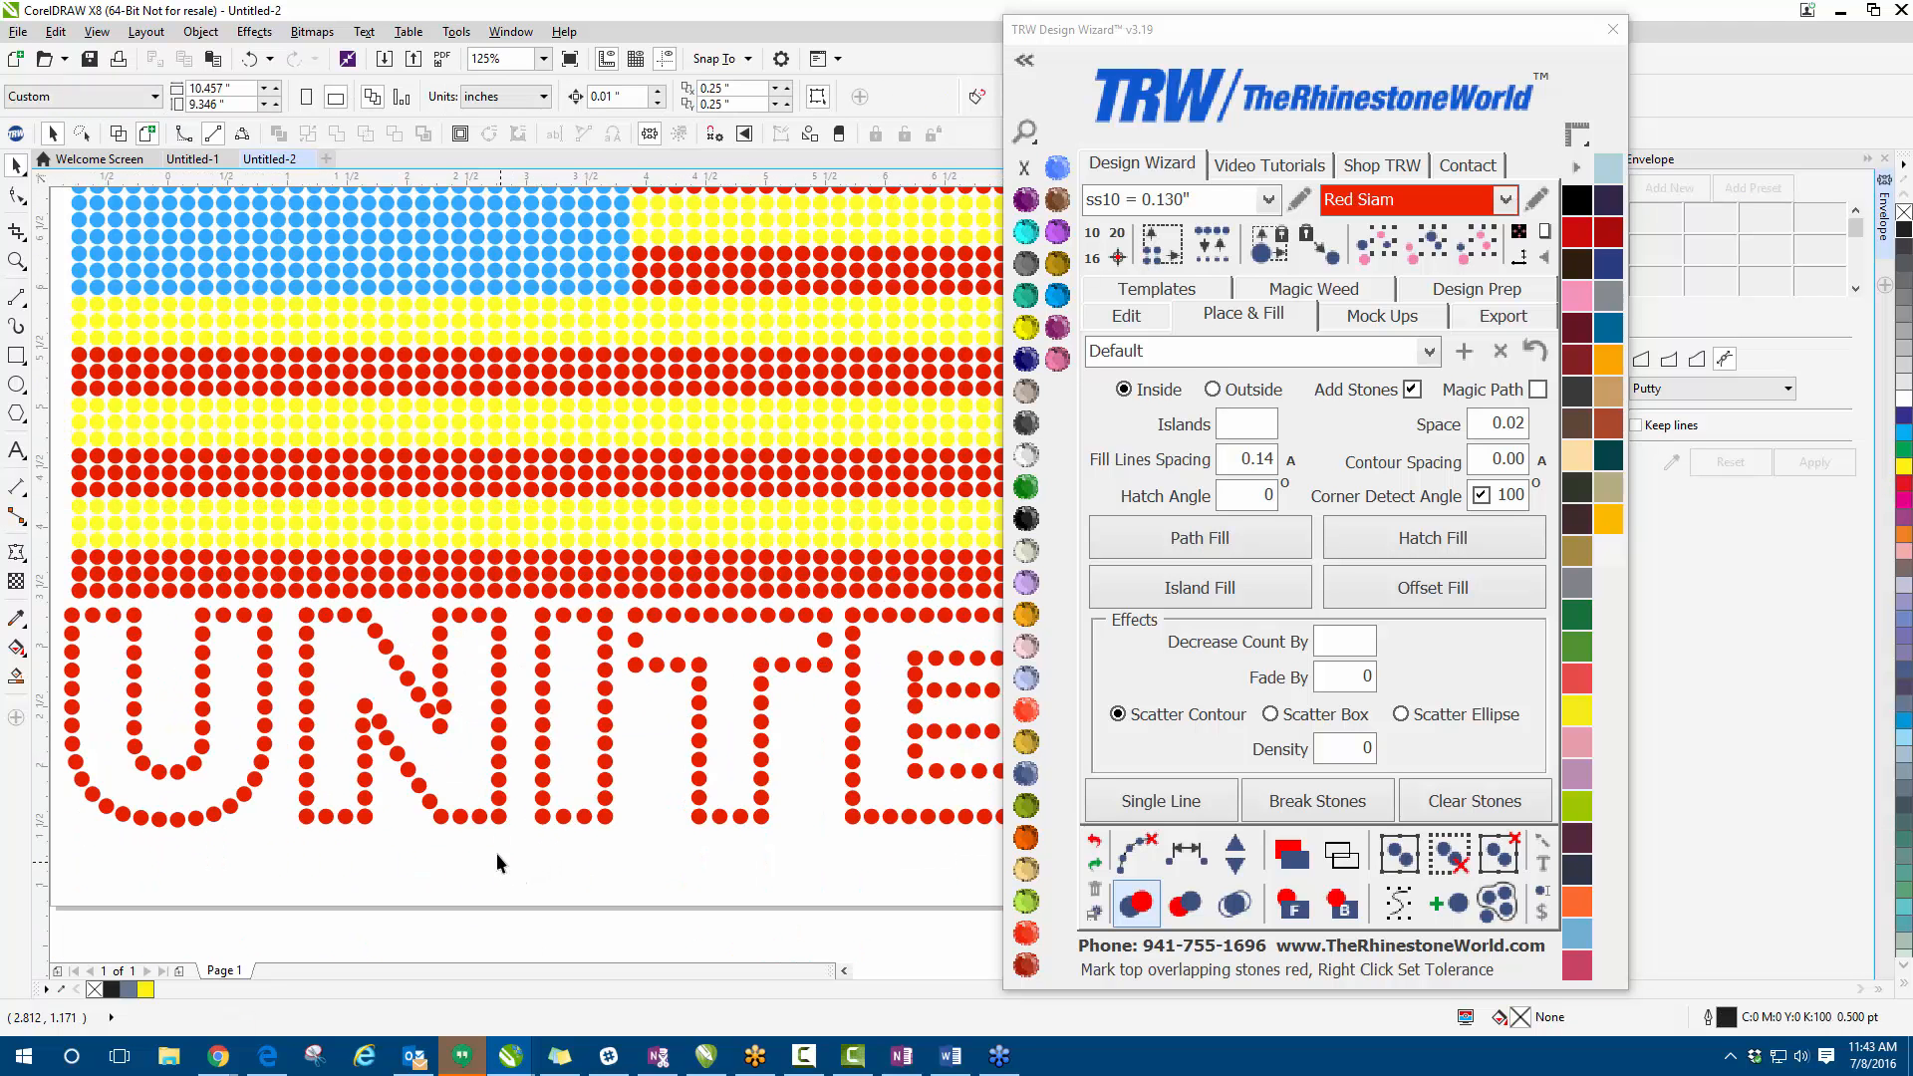
- Merge the overlapping stones in the N of UNITED and deselect the letter
left_click_drag(514, 851, 283, 599)
left_click(1234, 902)
left_click(440, 753)
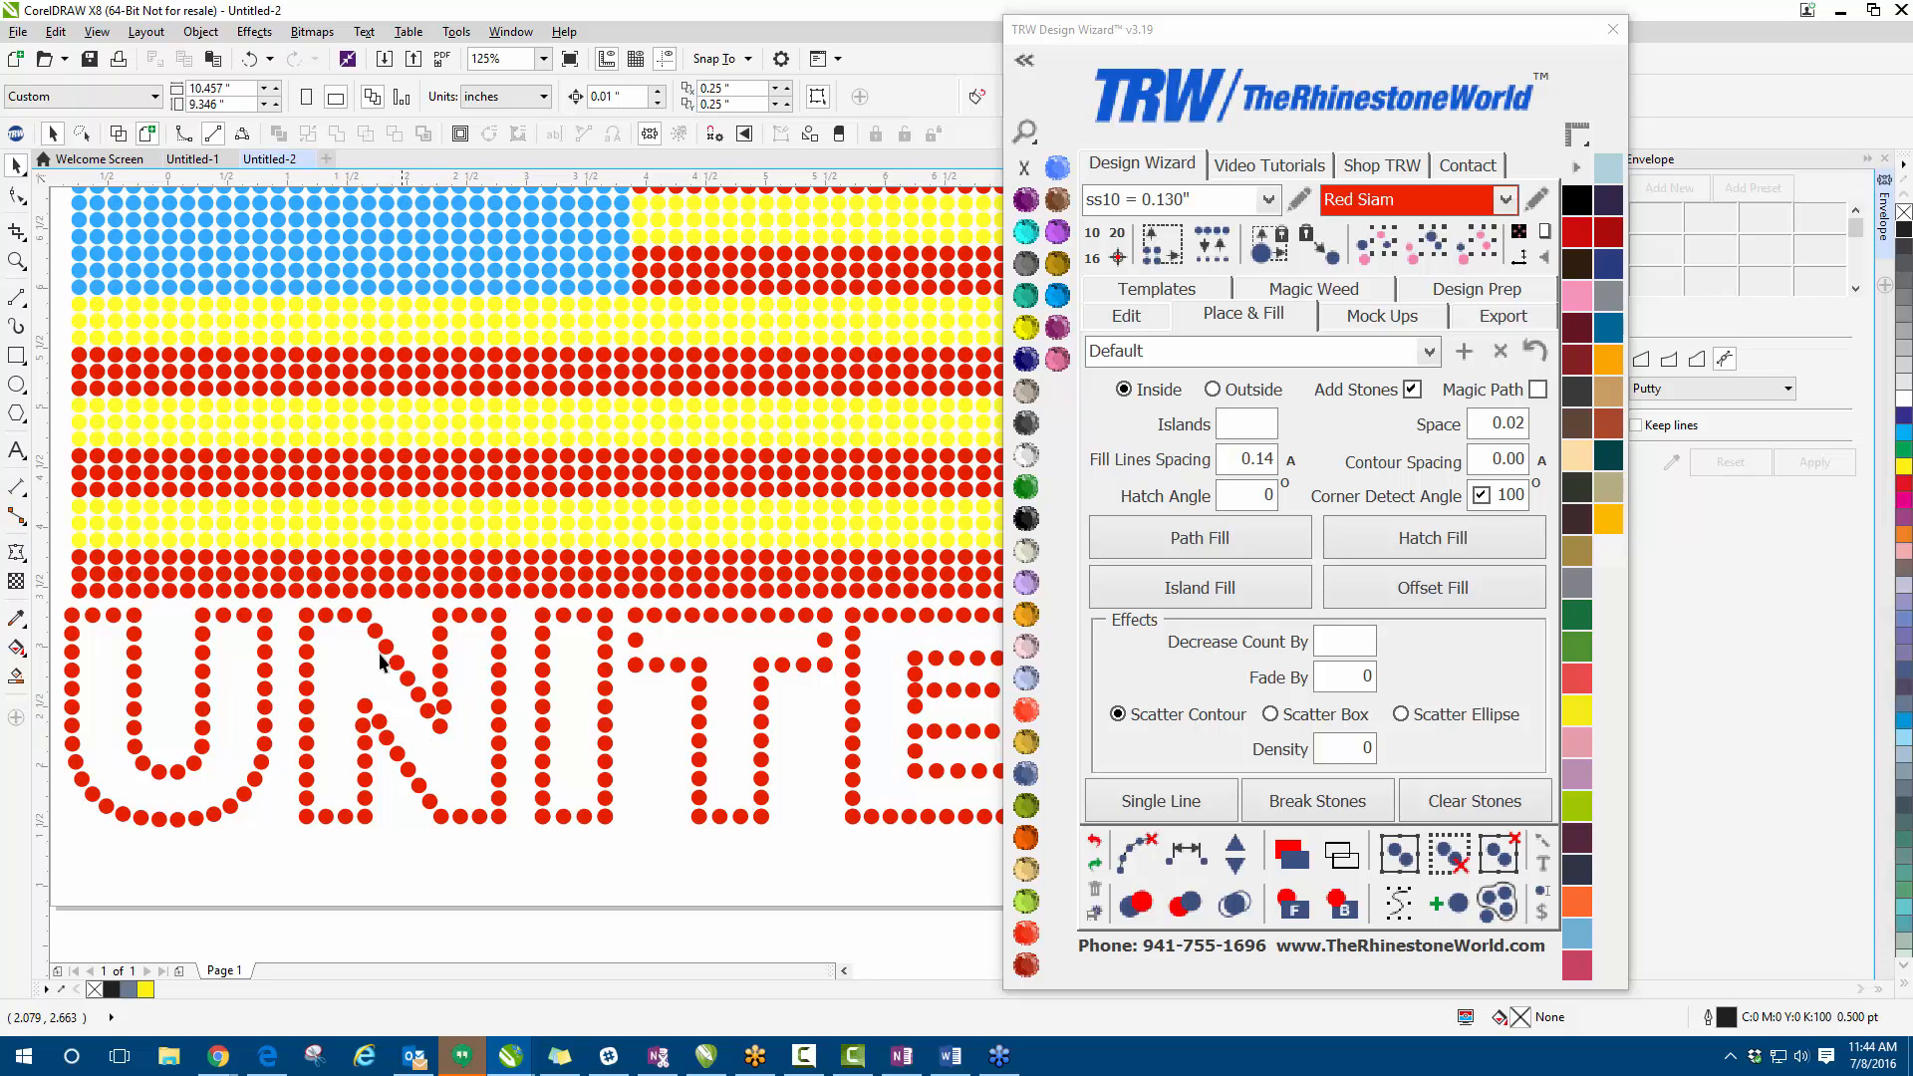
- Merge the overlapping stones in the I of UNITED and deselect the letter
scroll(376, 649, "down", 1)
scroll(441, 652, "up", 1)
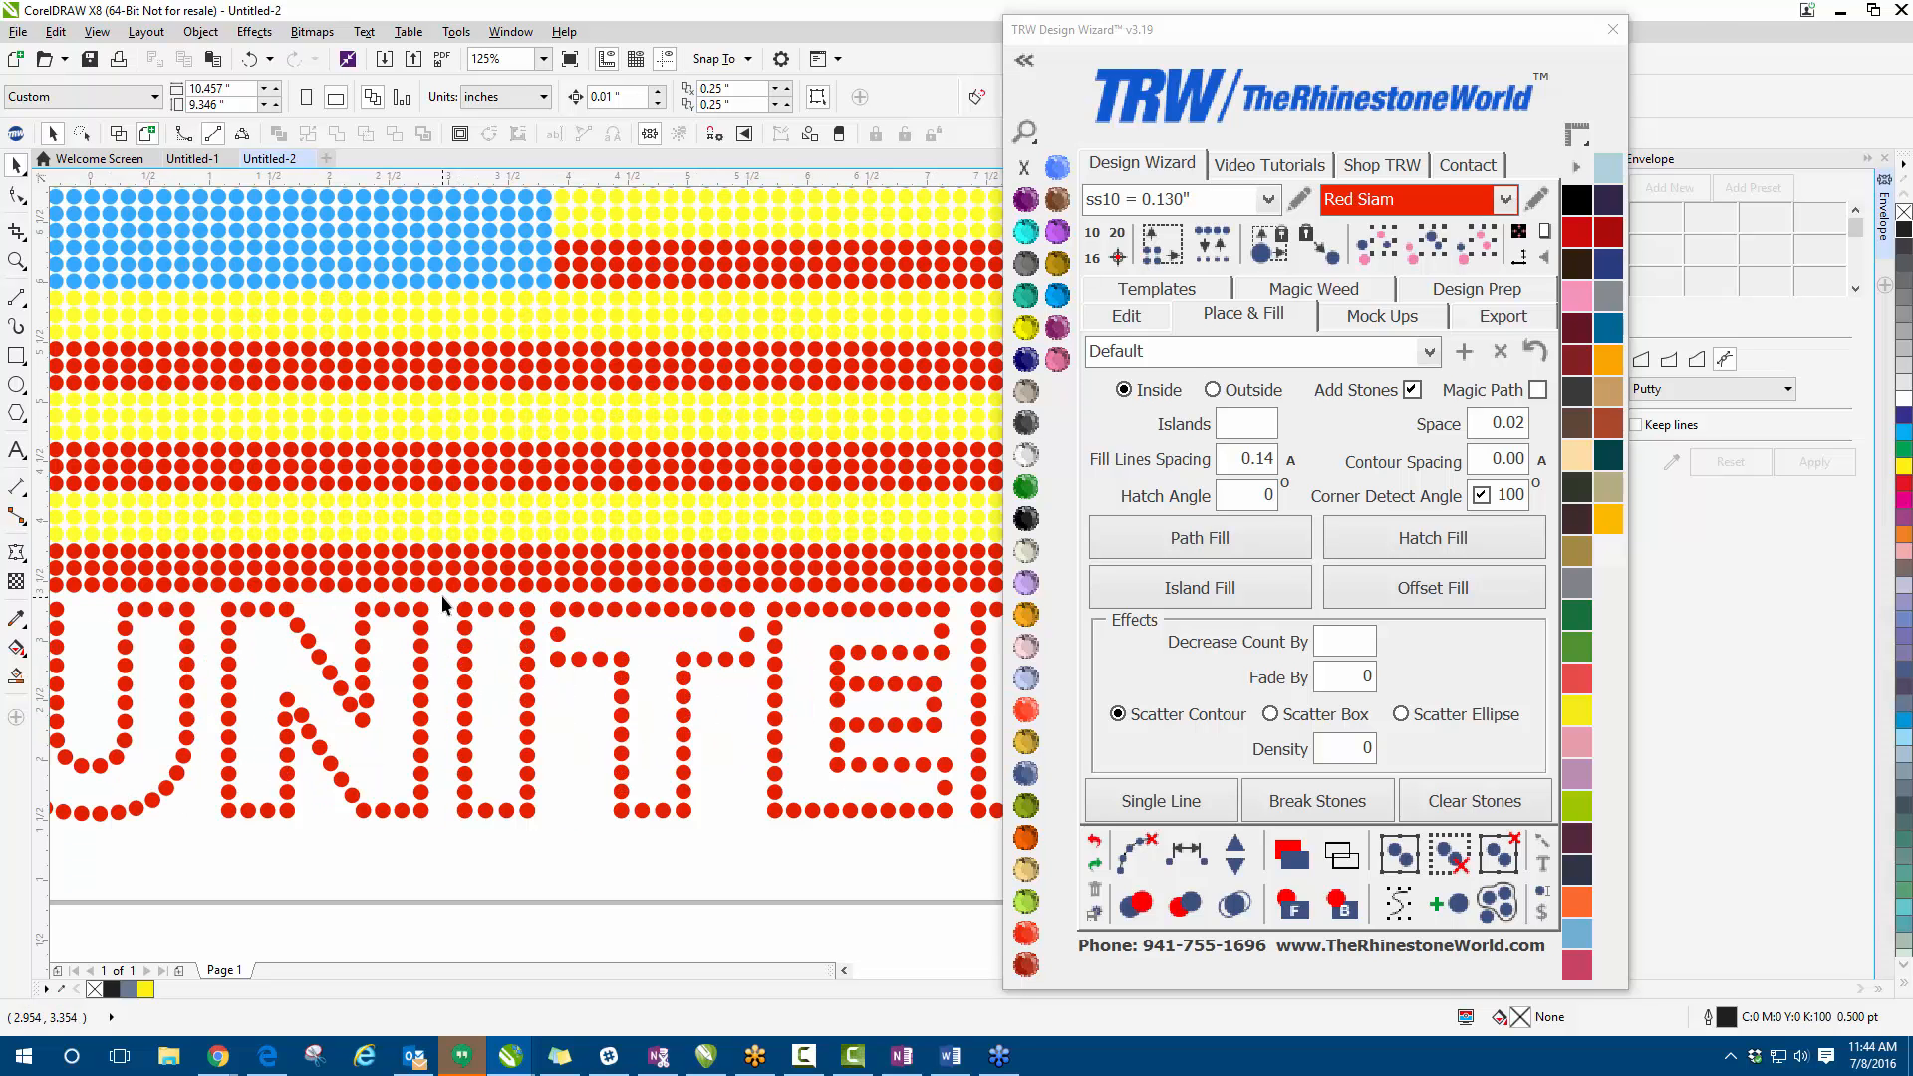
left_click_drag(546, 852, 545, 848)
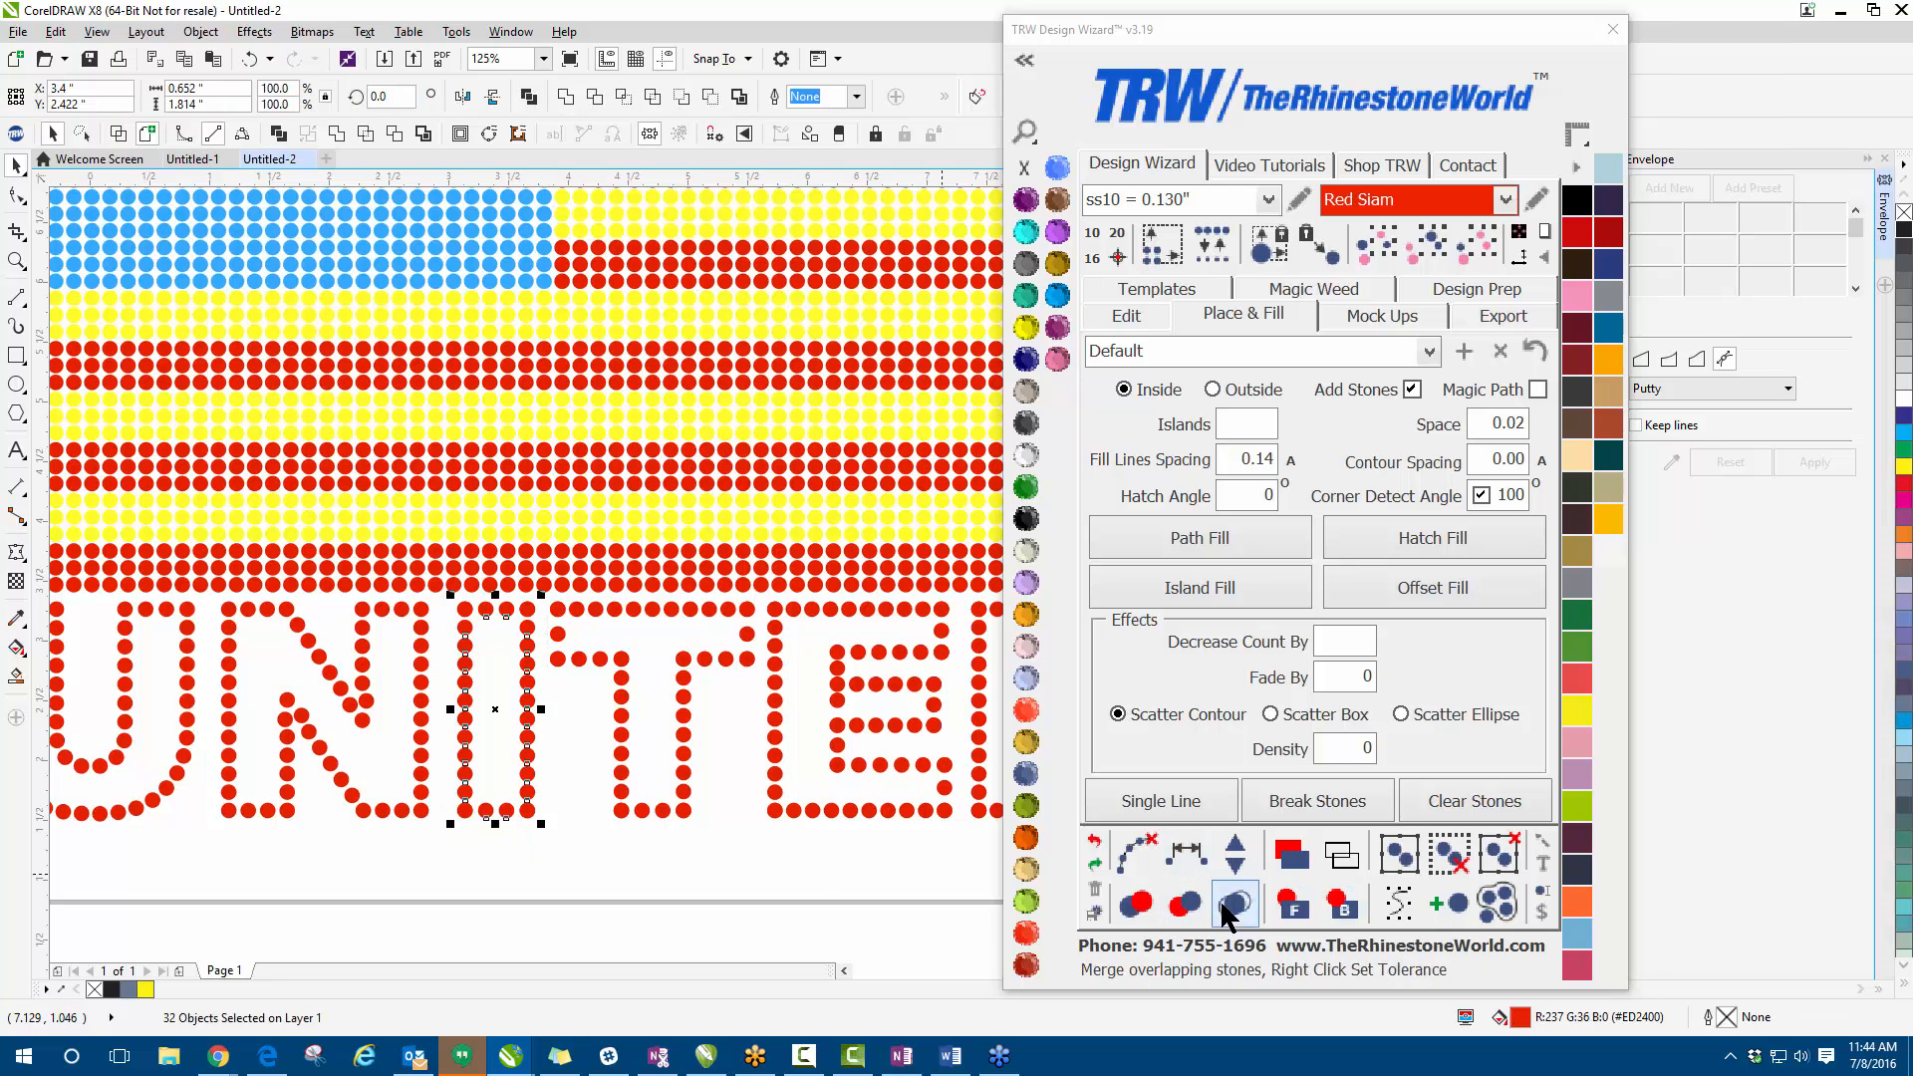
left_click(534, 880)
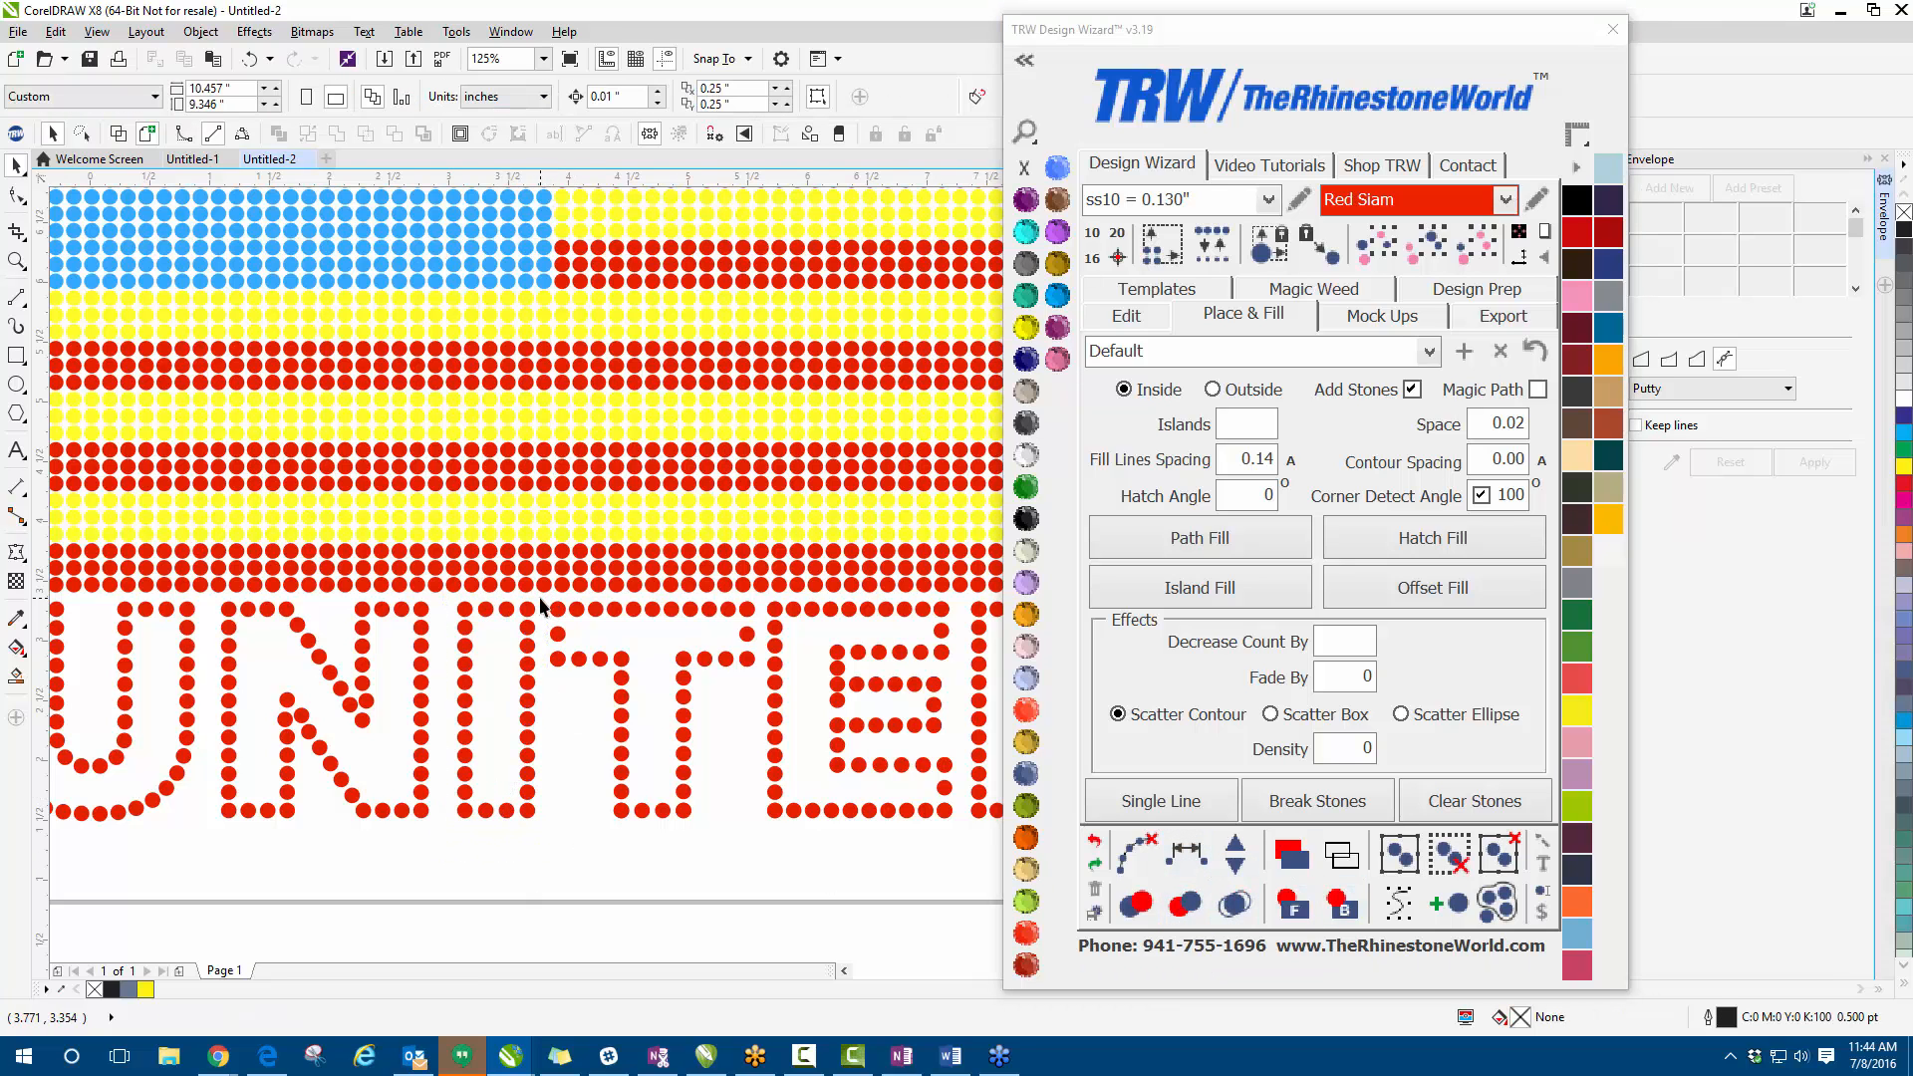
- Move the lone stone on the T's left end up toward the corner and place a second stone below it
scroll(555, 609, "up", 4)
left_click(546, 690)
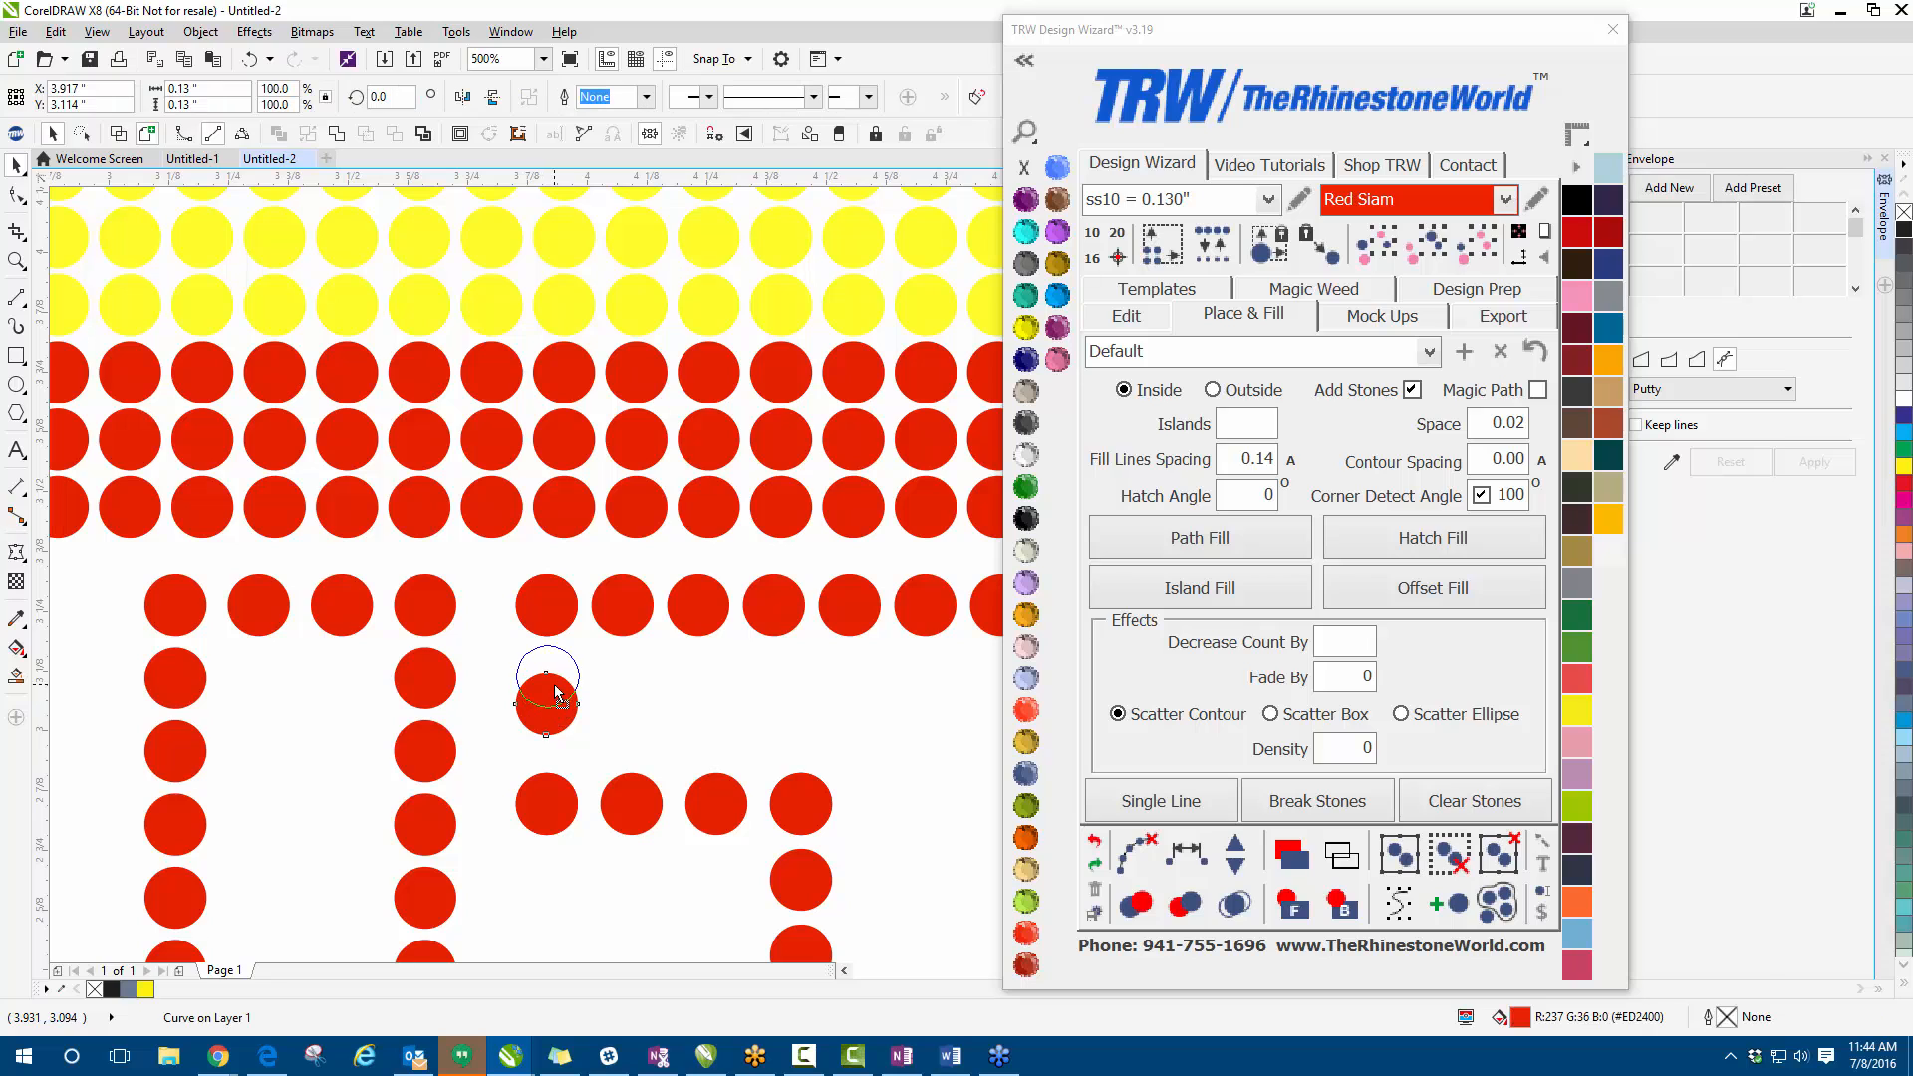
left_click_drag(553, 704, 554, 776)
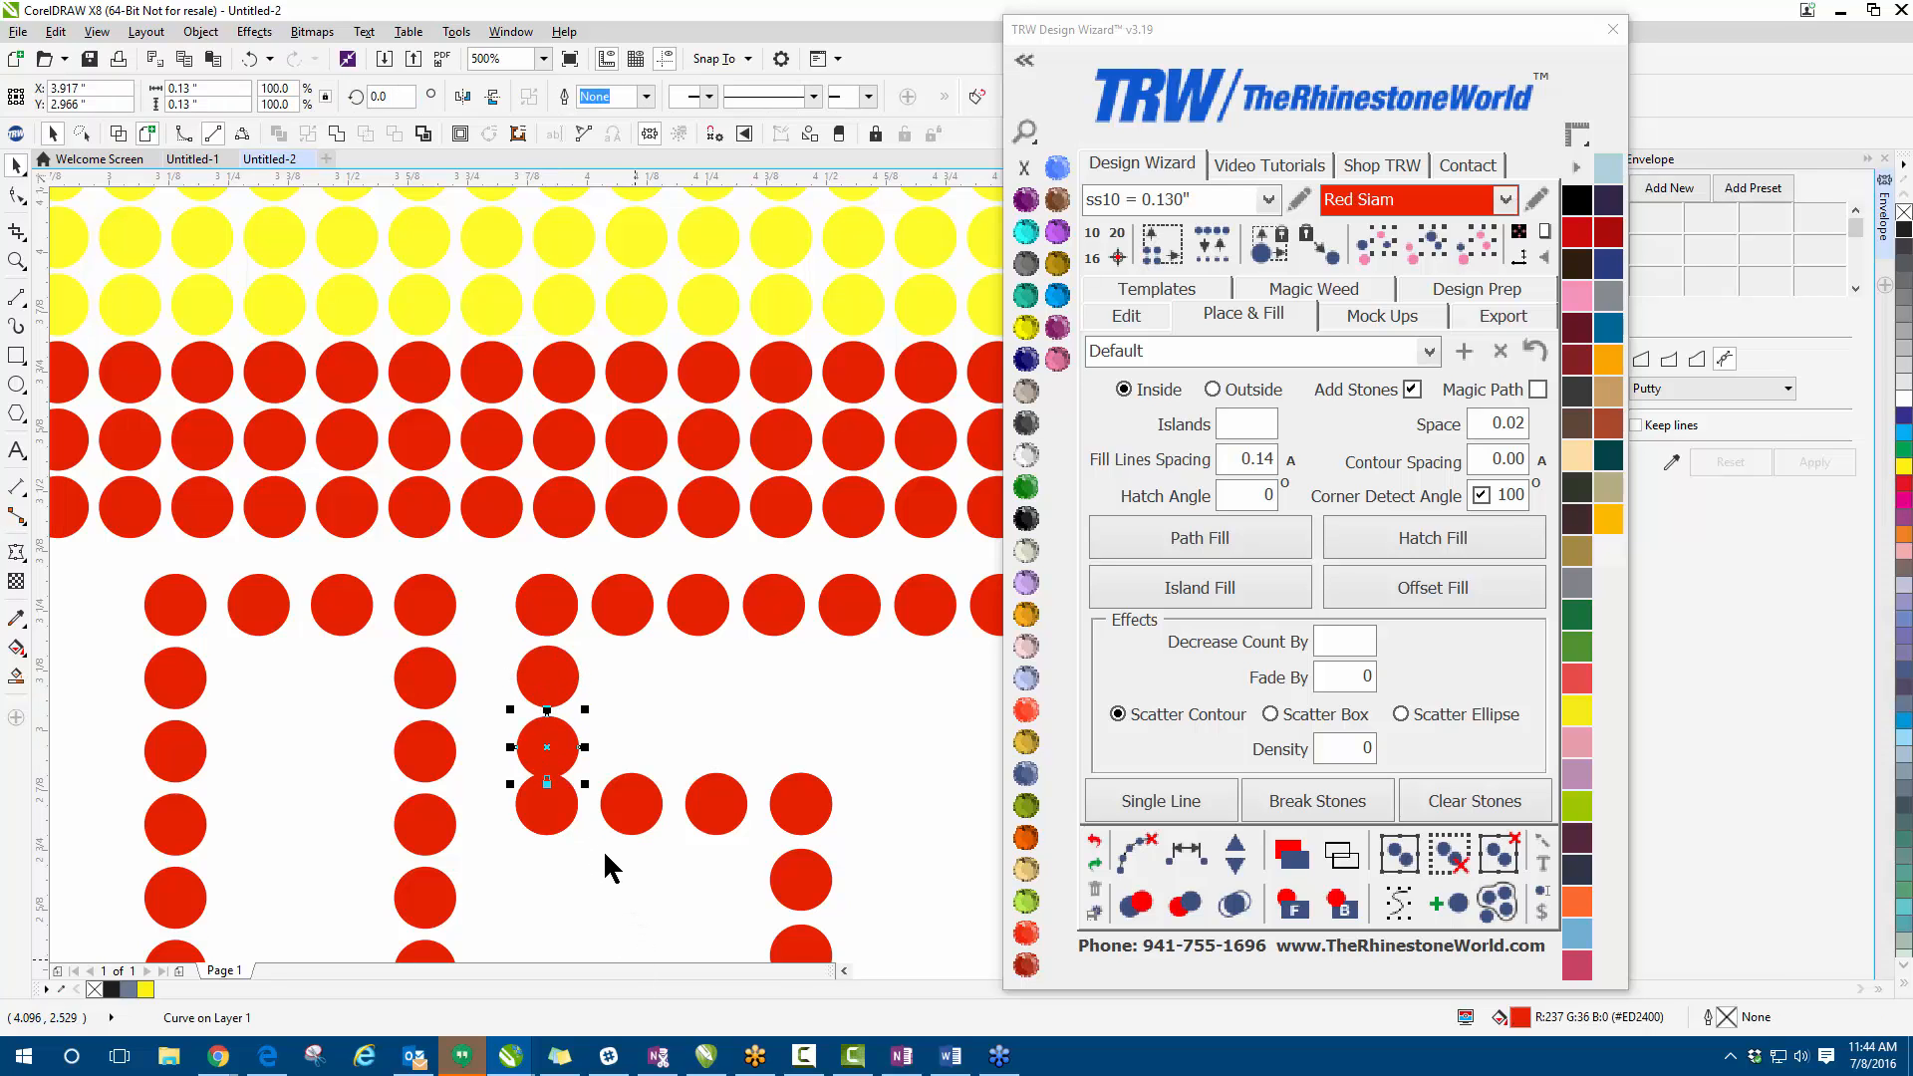
- Select the four stones down the T's left end and space them evenly along a line
left_click(557, 626)
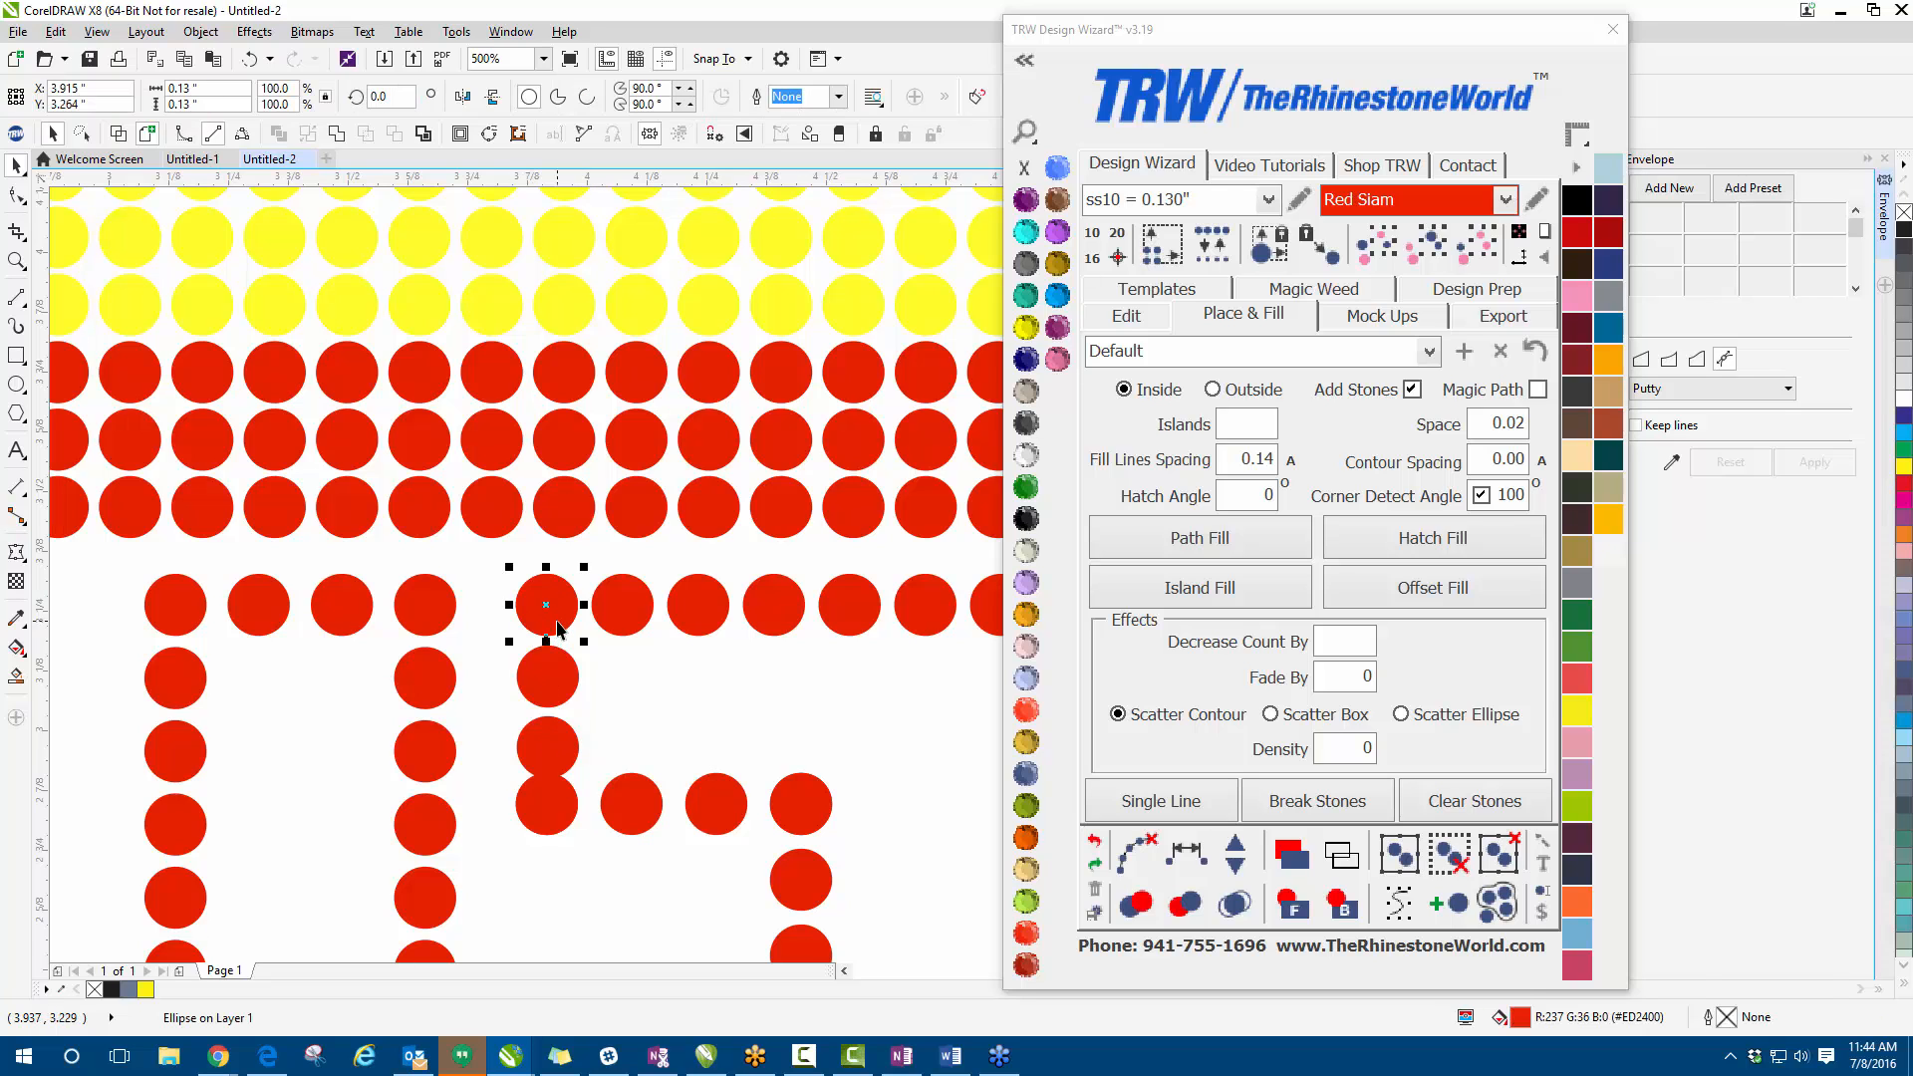
key("Escape")
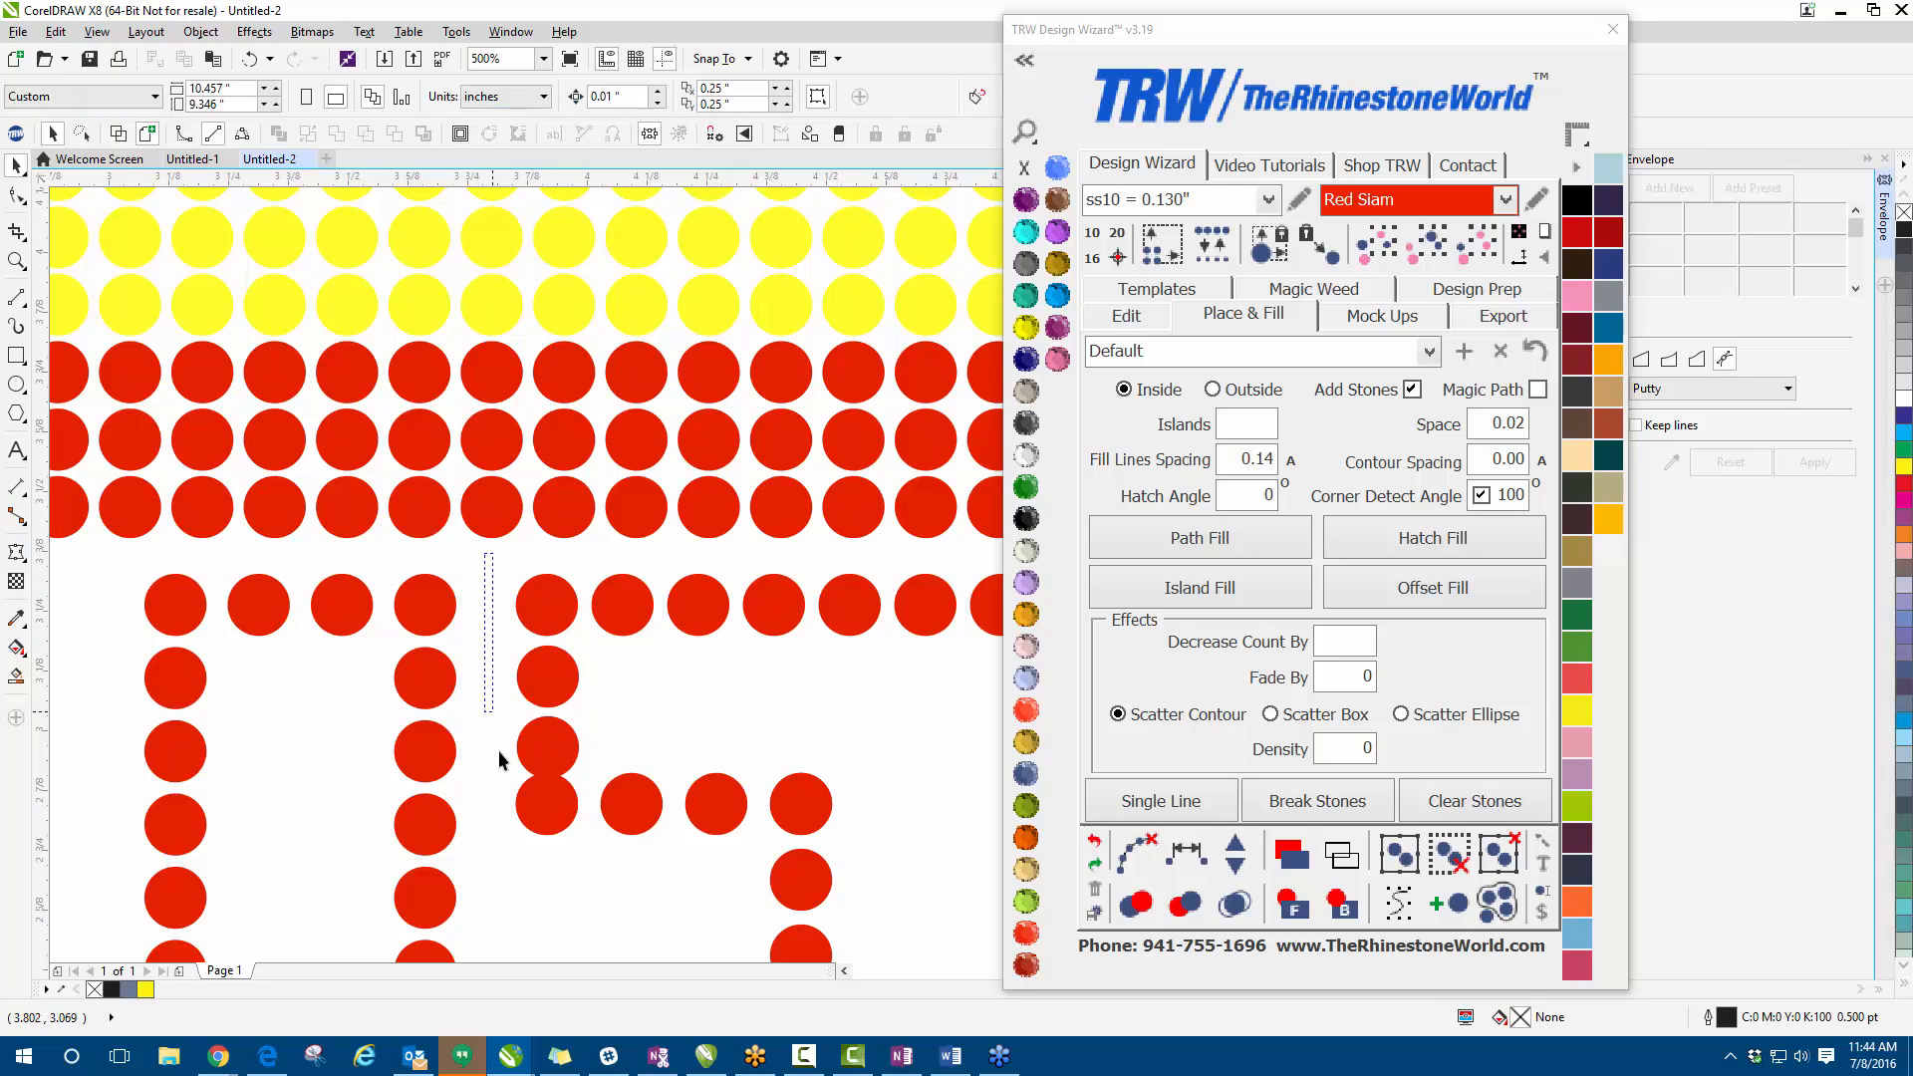
left_click_drag(498, 750, 590, 809)
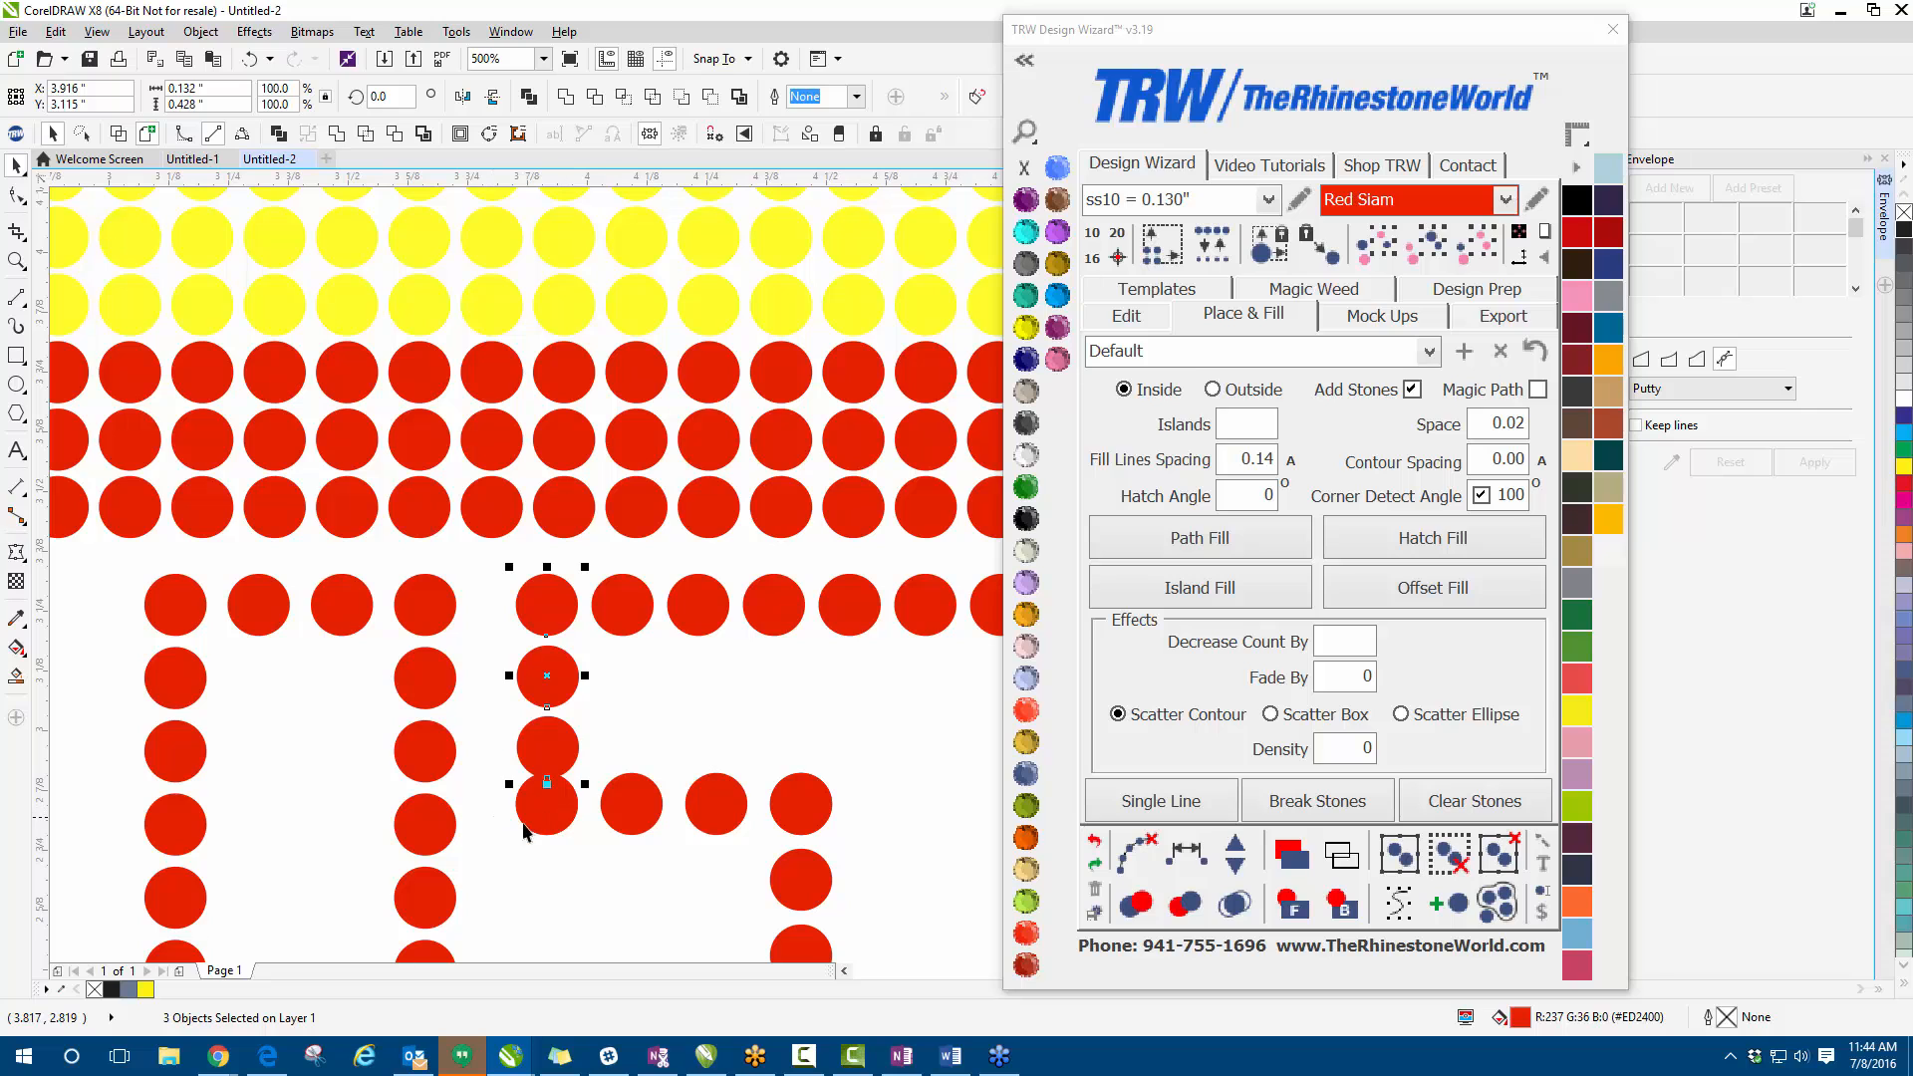
left_click(543, 807, "shift")
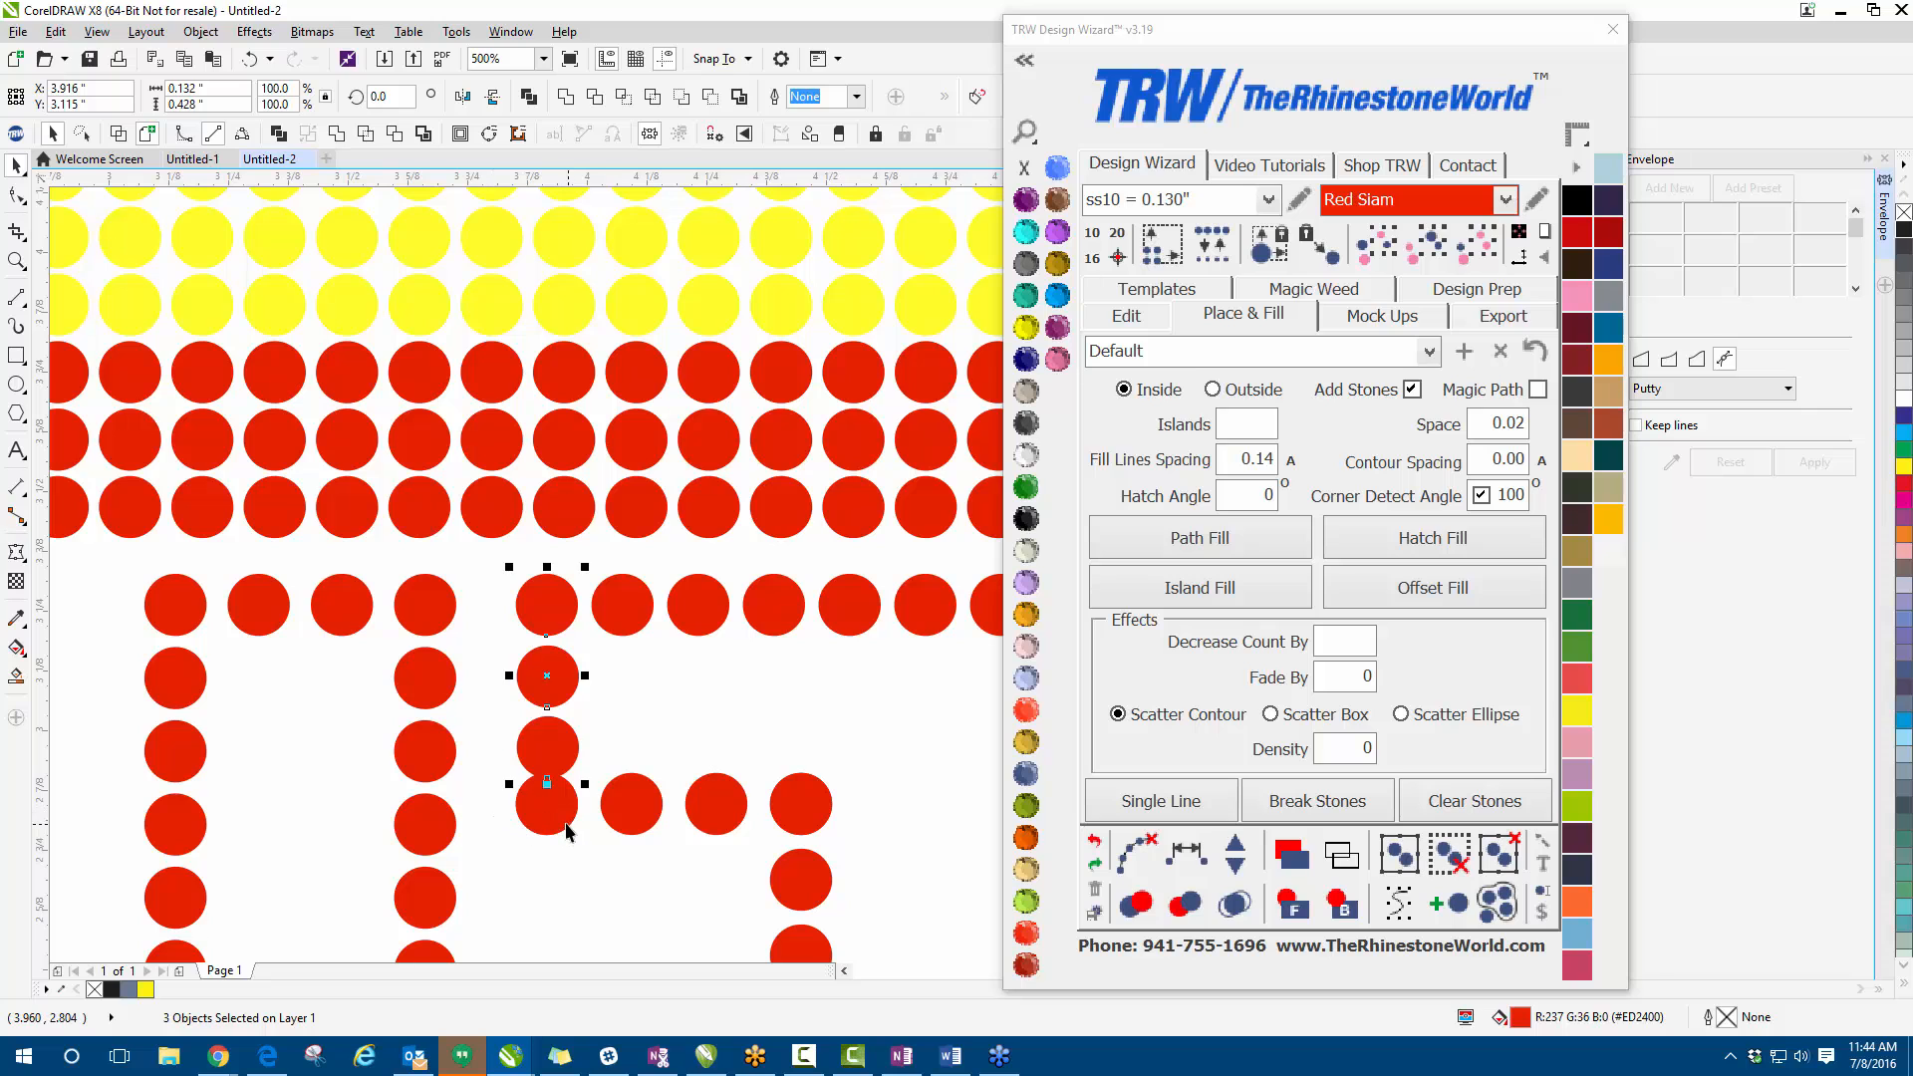
left_click(1206, 865)
- Remove the path running through the four stones on the T's left end
scroll(549, 663, "up", 2)
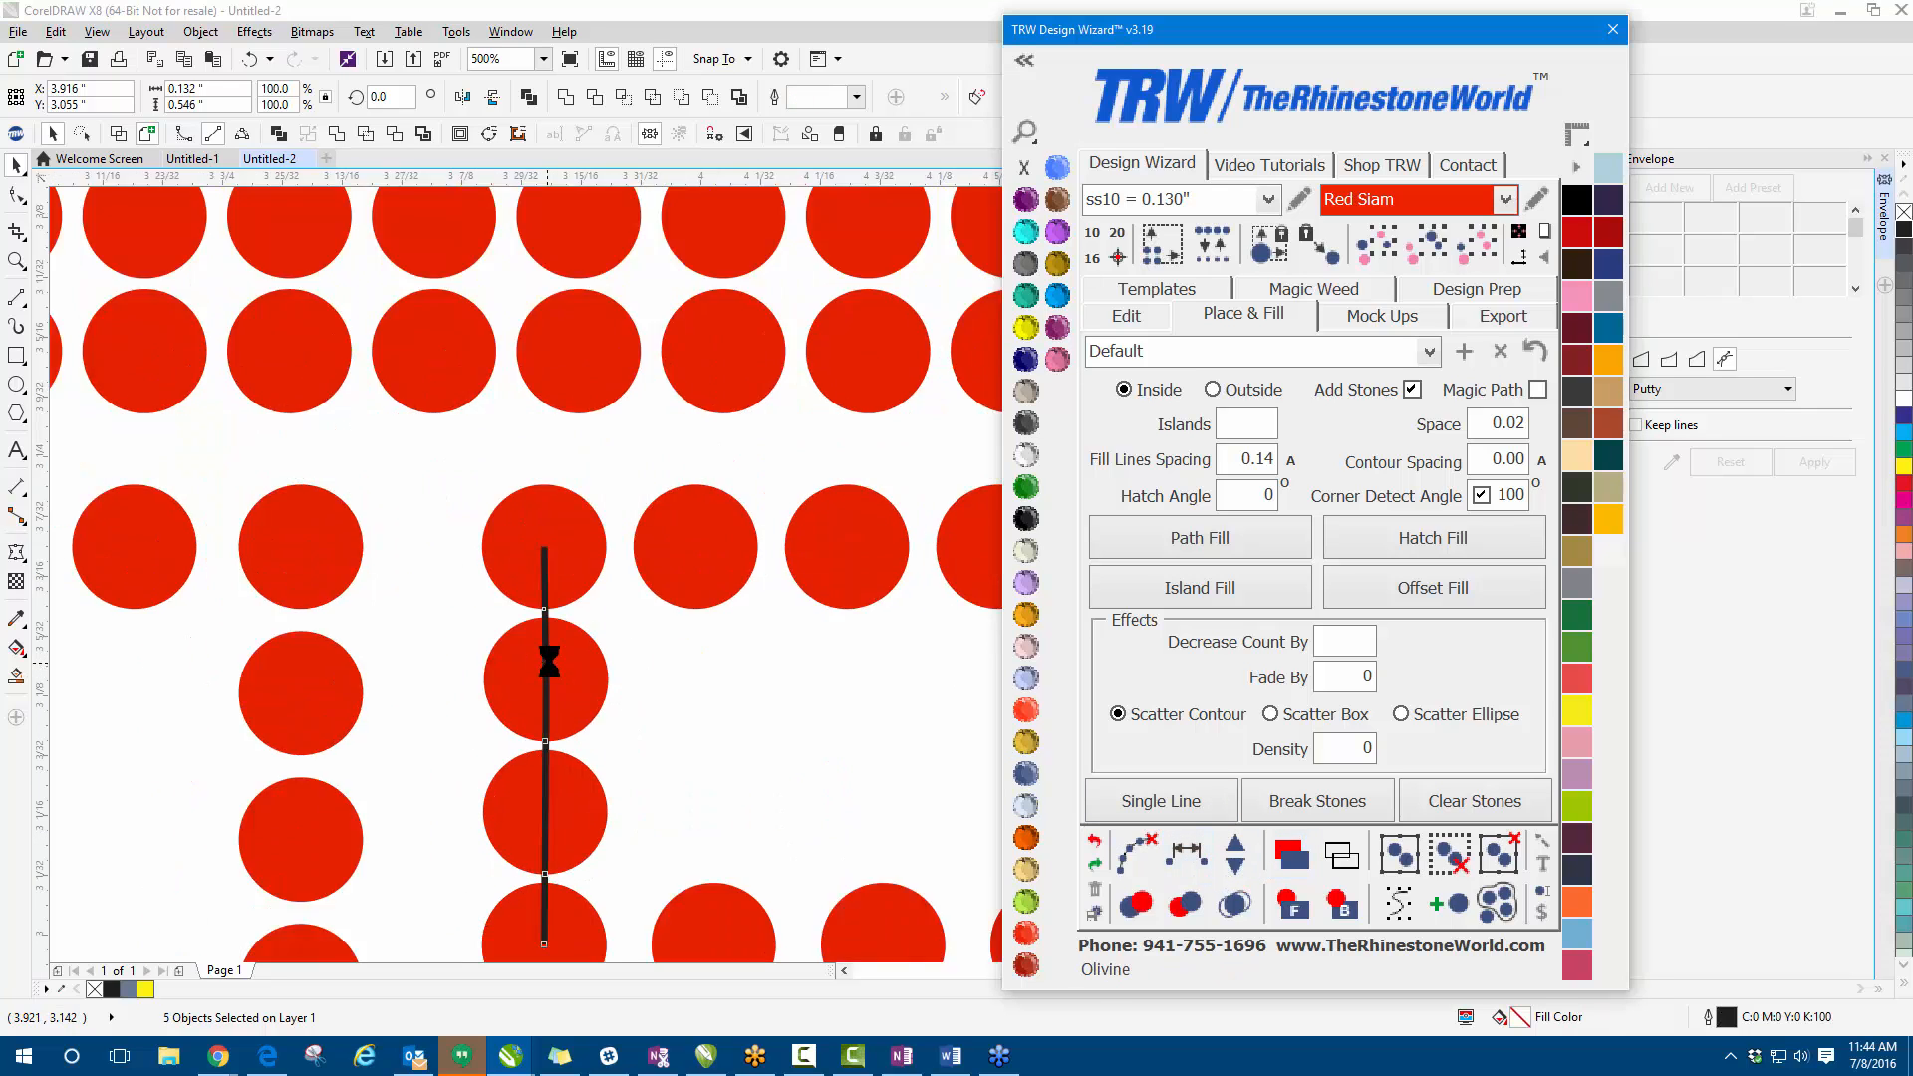
scroll(549, 662, "down", 5)
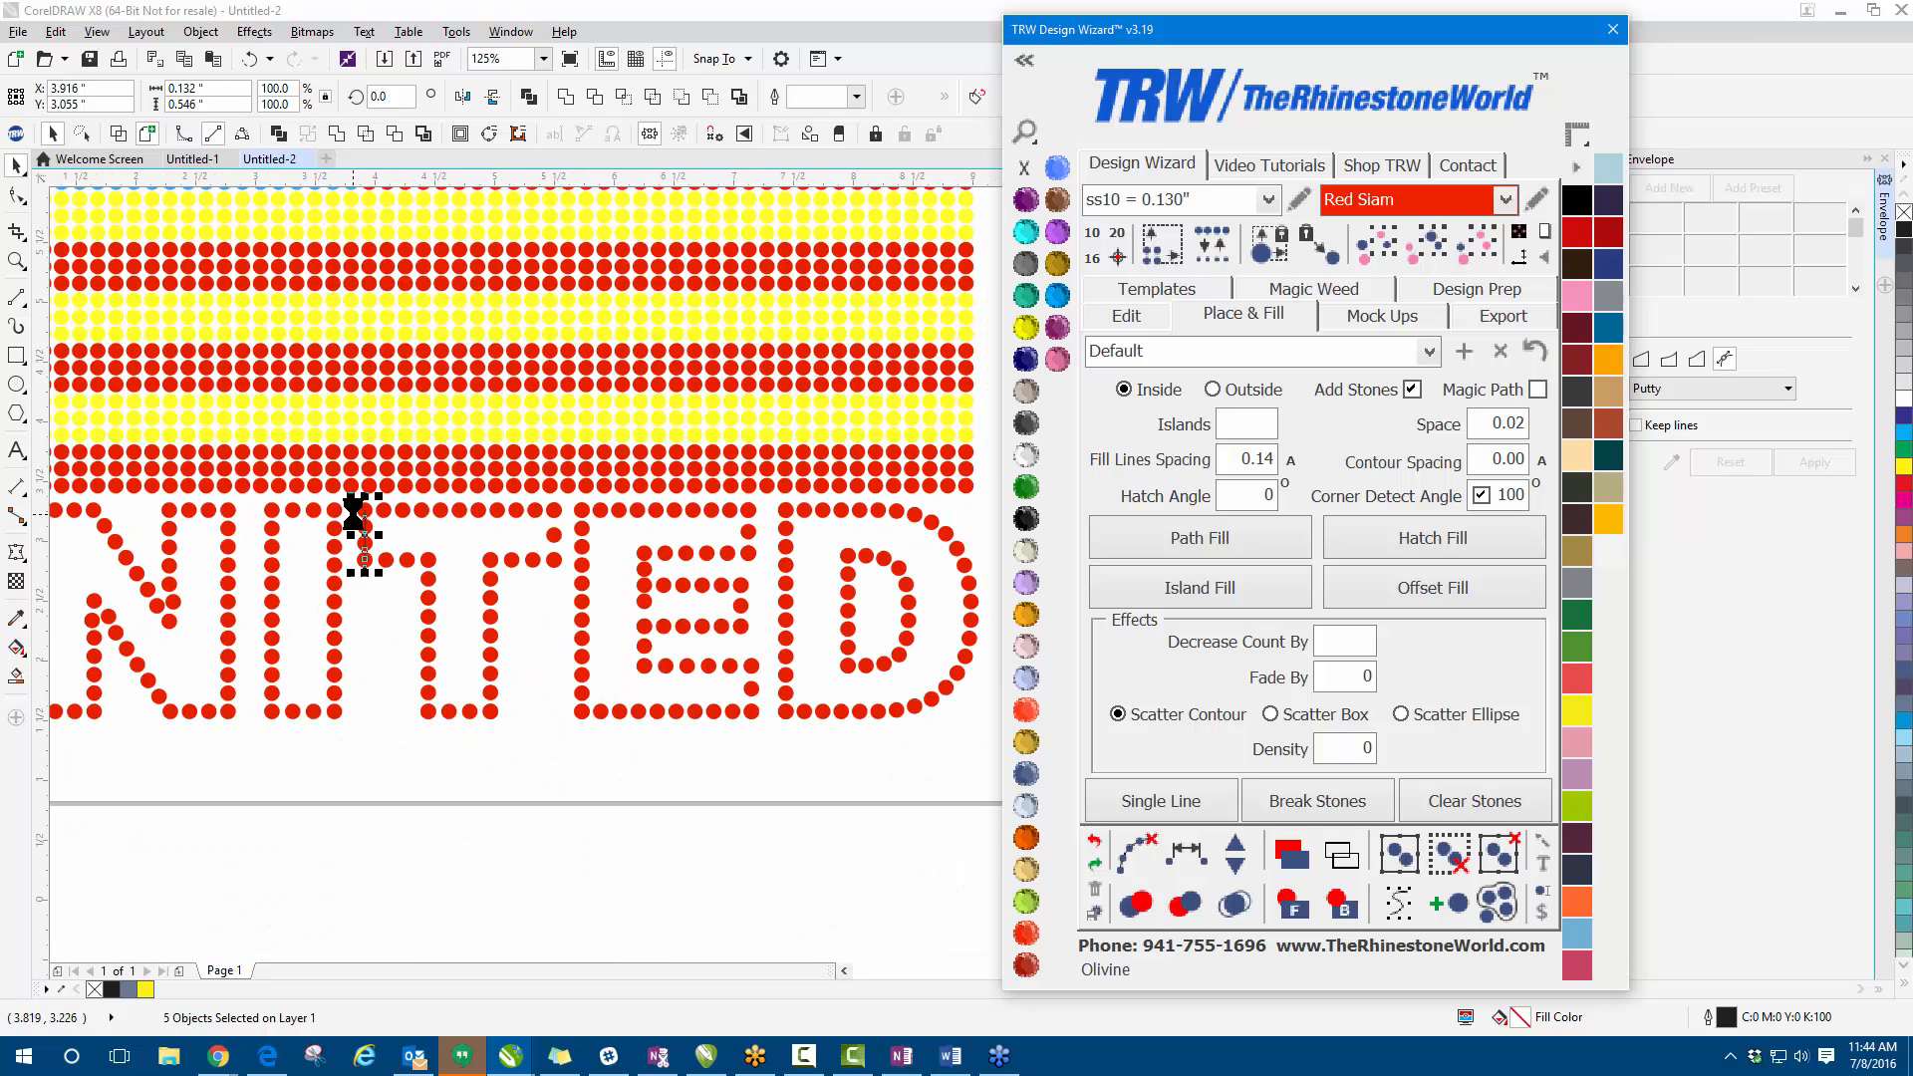
scroll(423, 503, "up", 2)
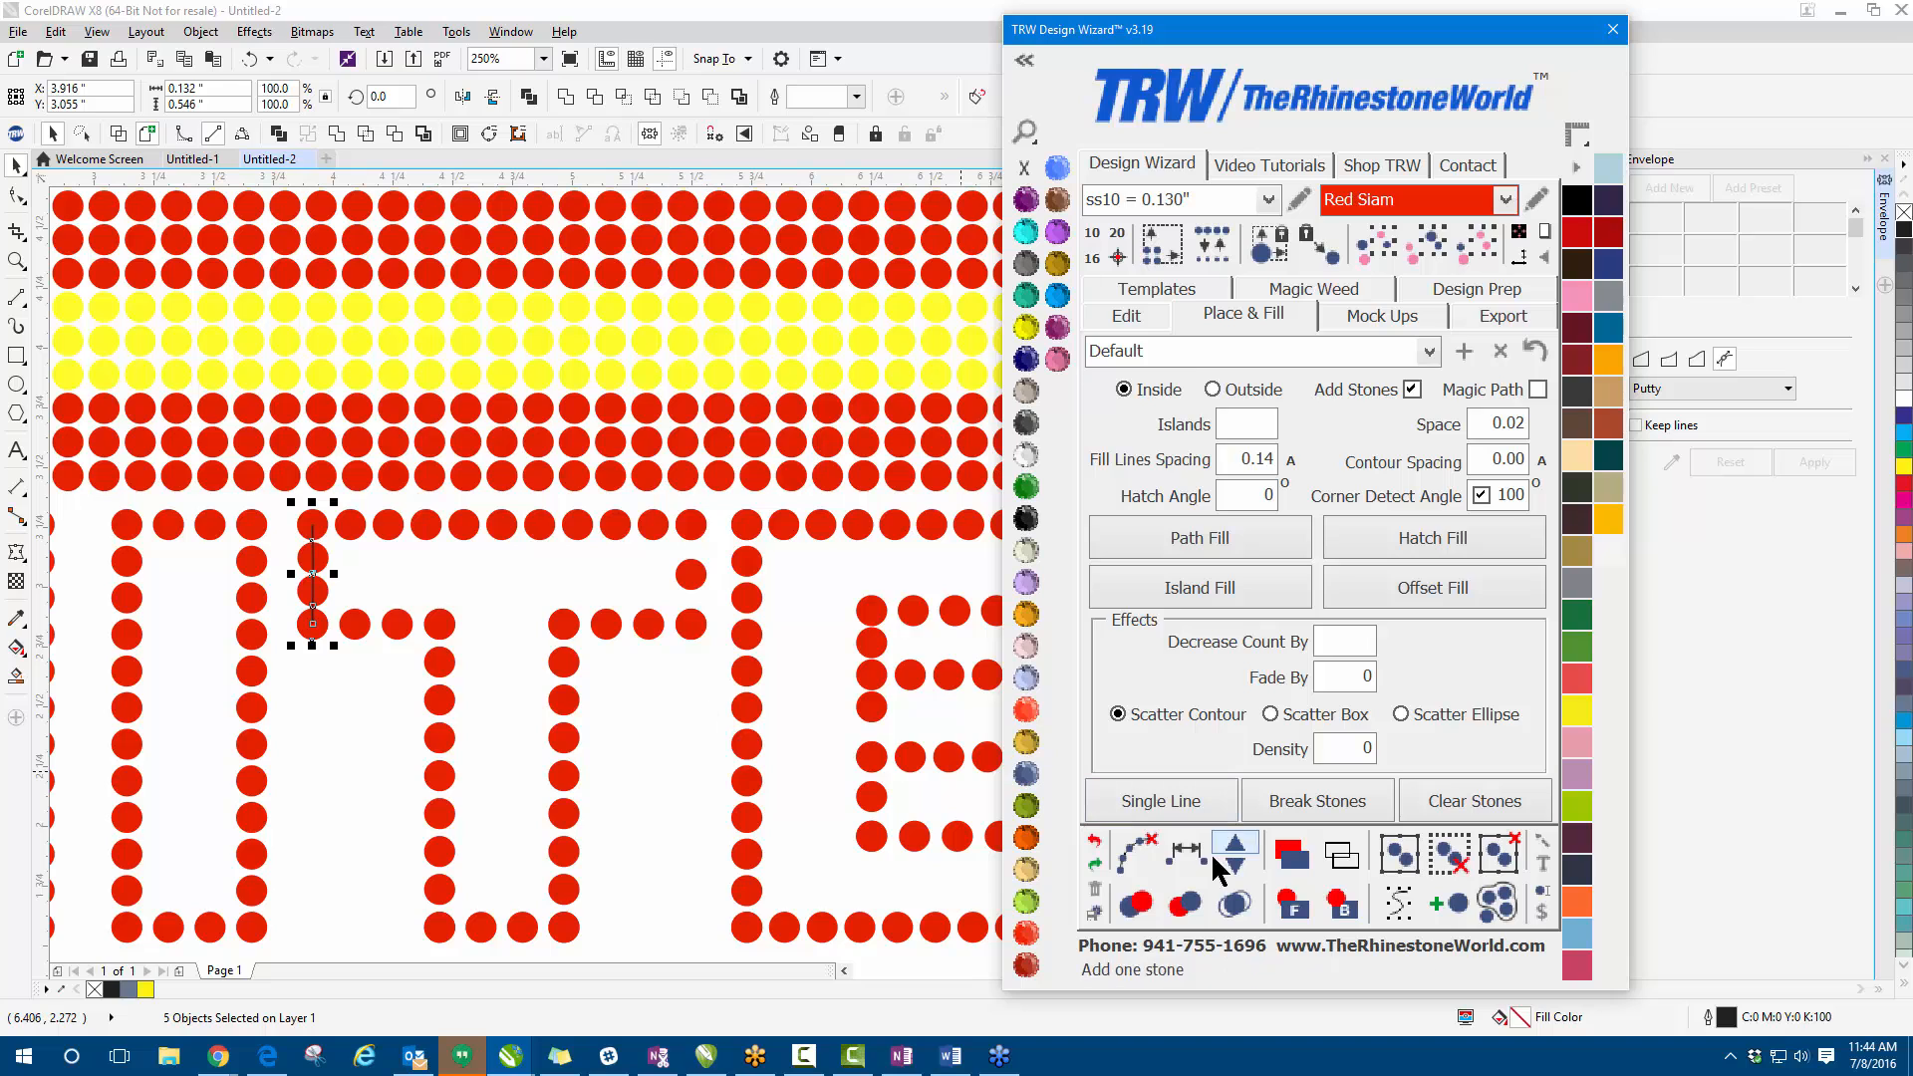
left_click(1139, 853)
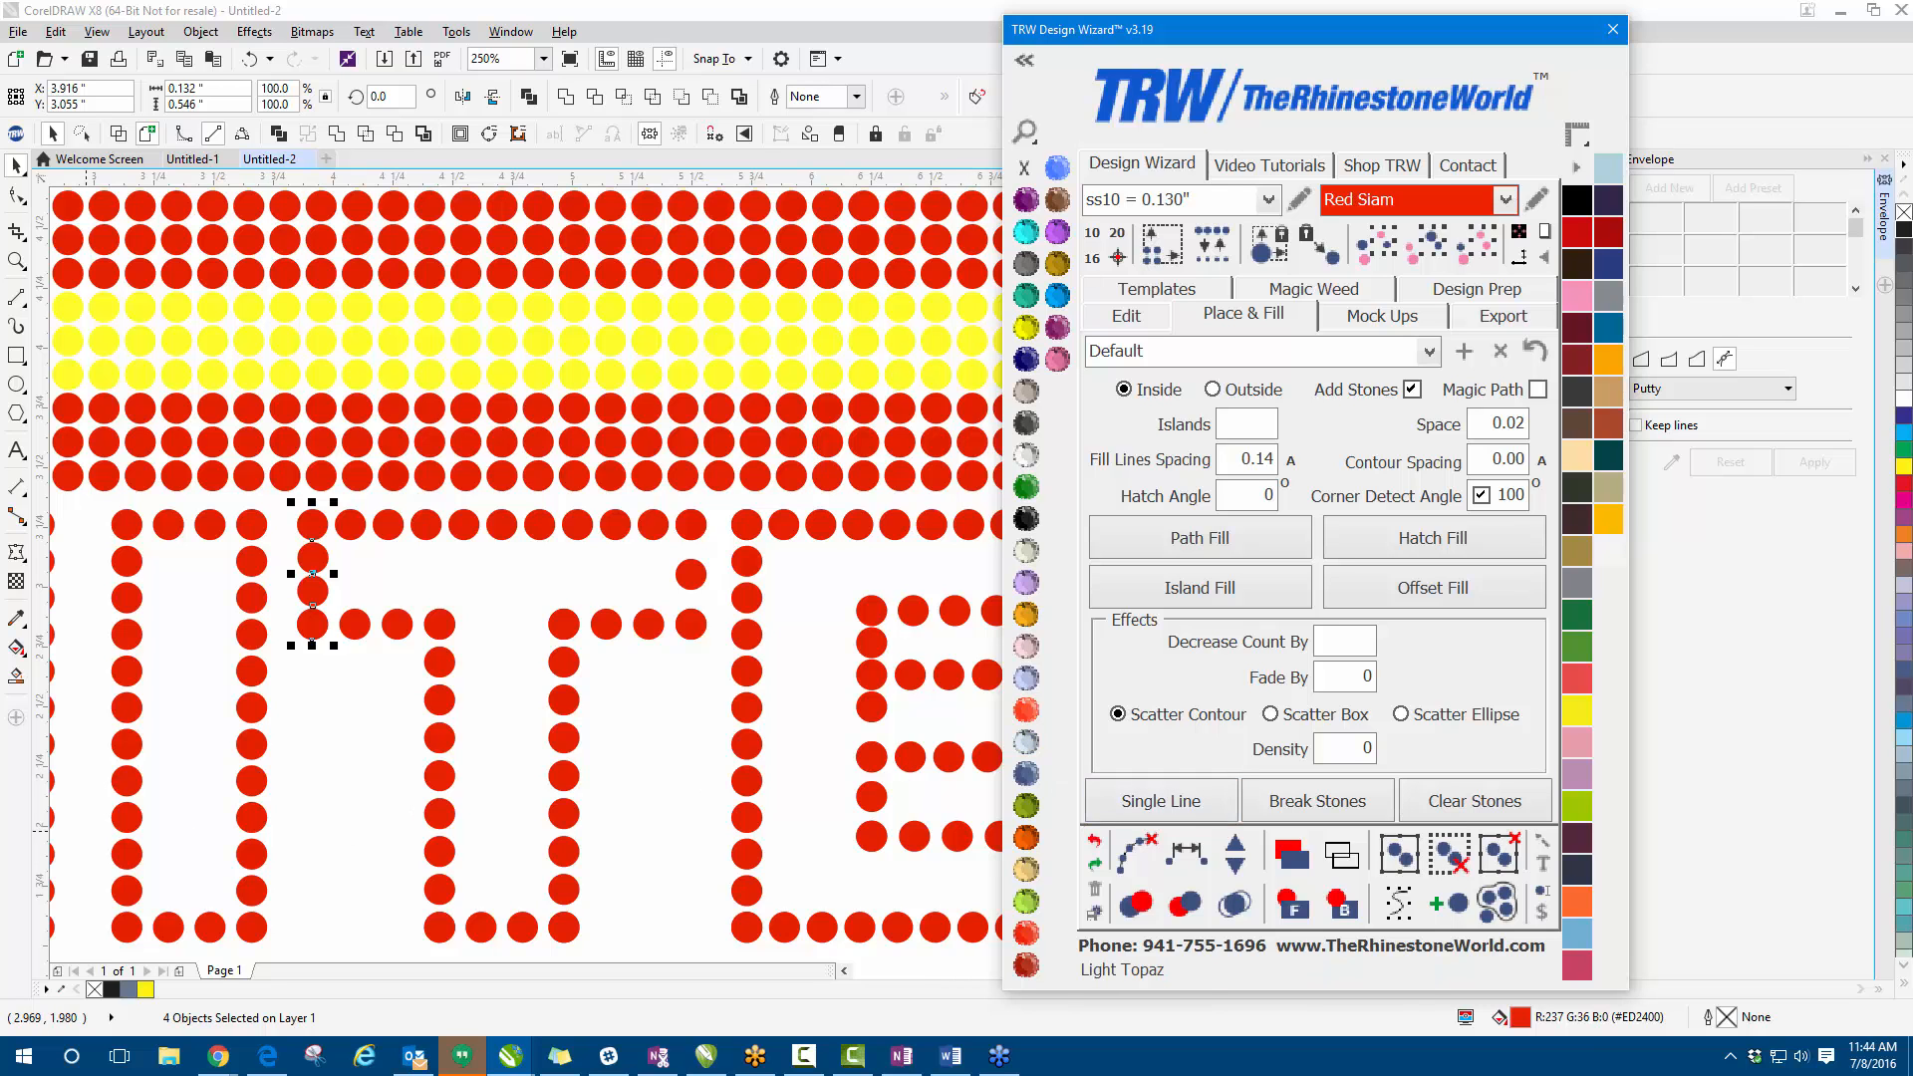
scroll(428, 588, "down", 4)
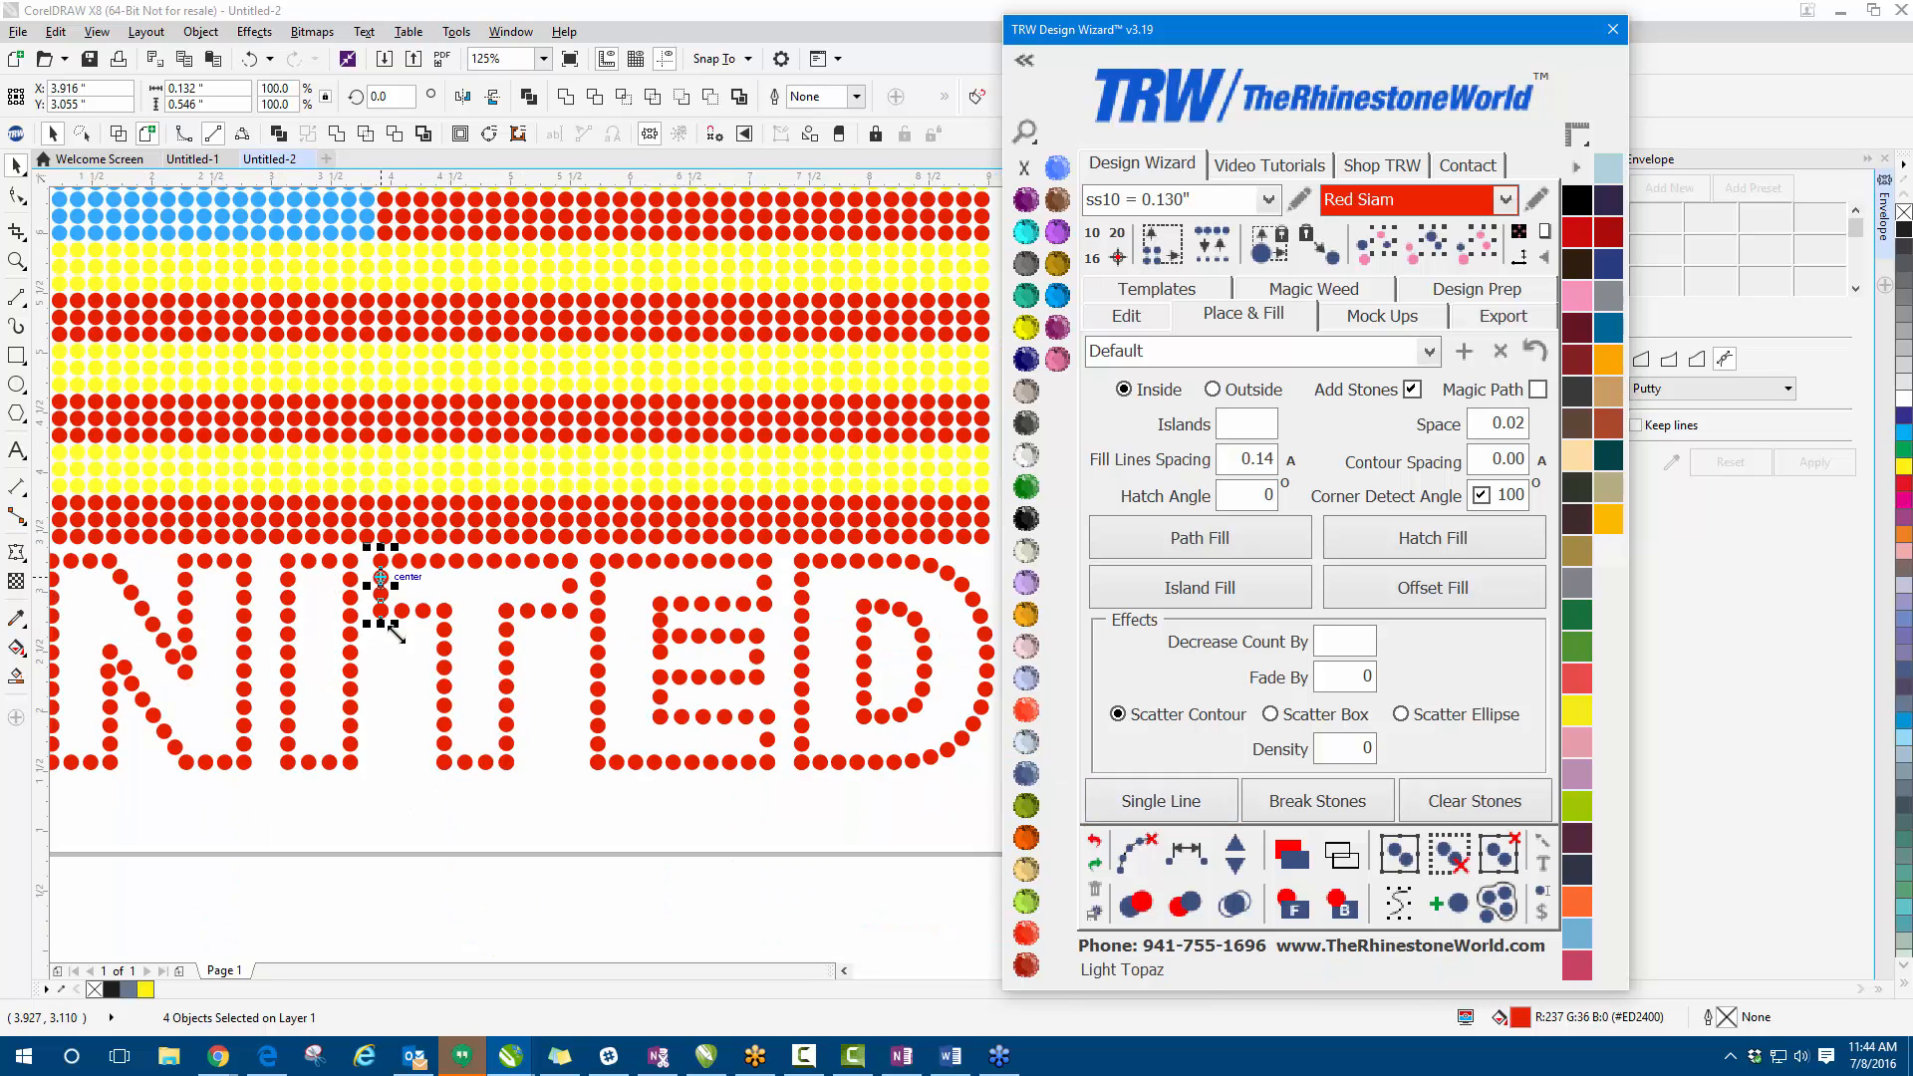
- Examine the stone spacing around the N's two diagonal junctions and along its inner columns
scroll(284, 656, "up", 8)
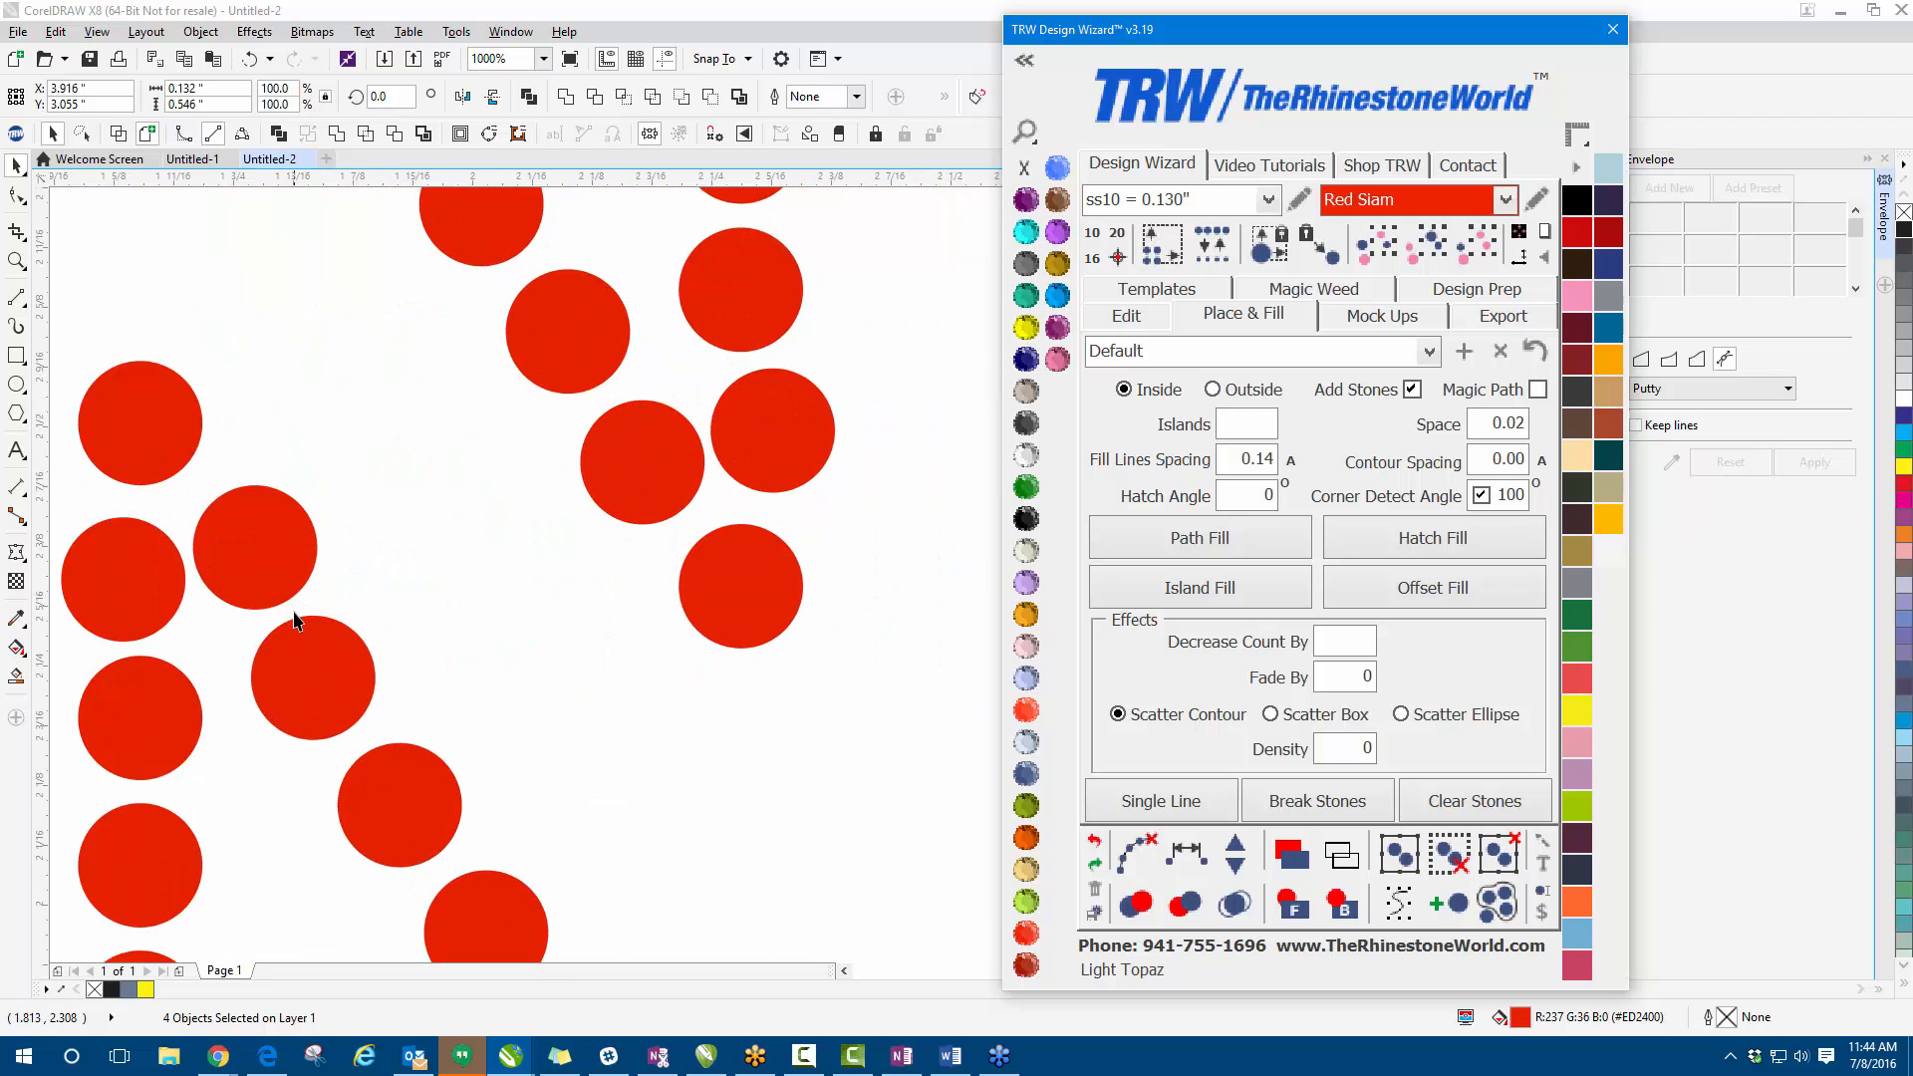
scroll(299, 638, "down", 4)
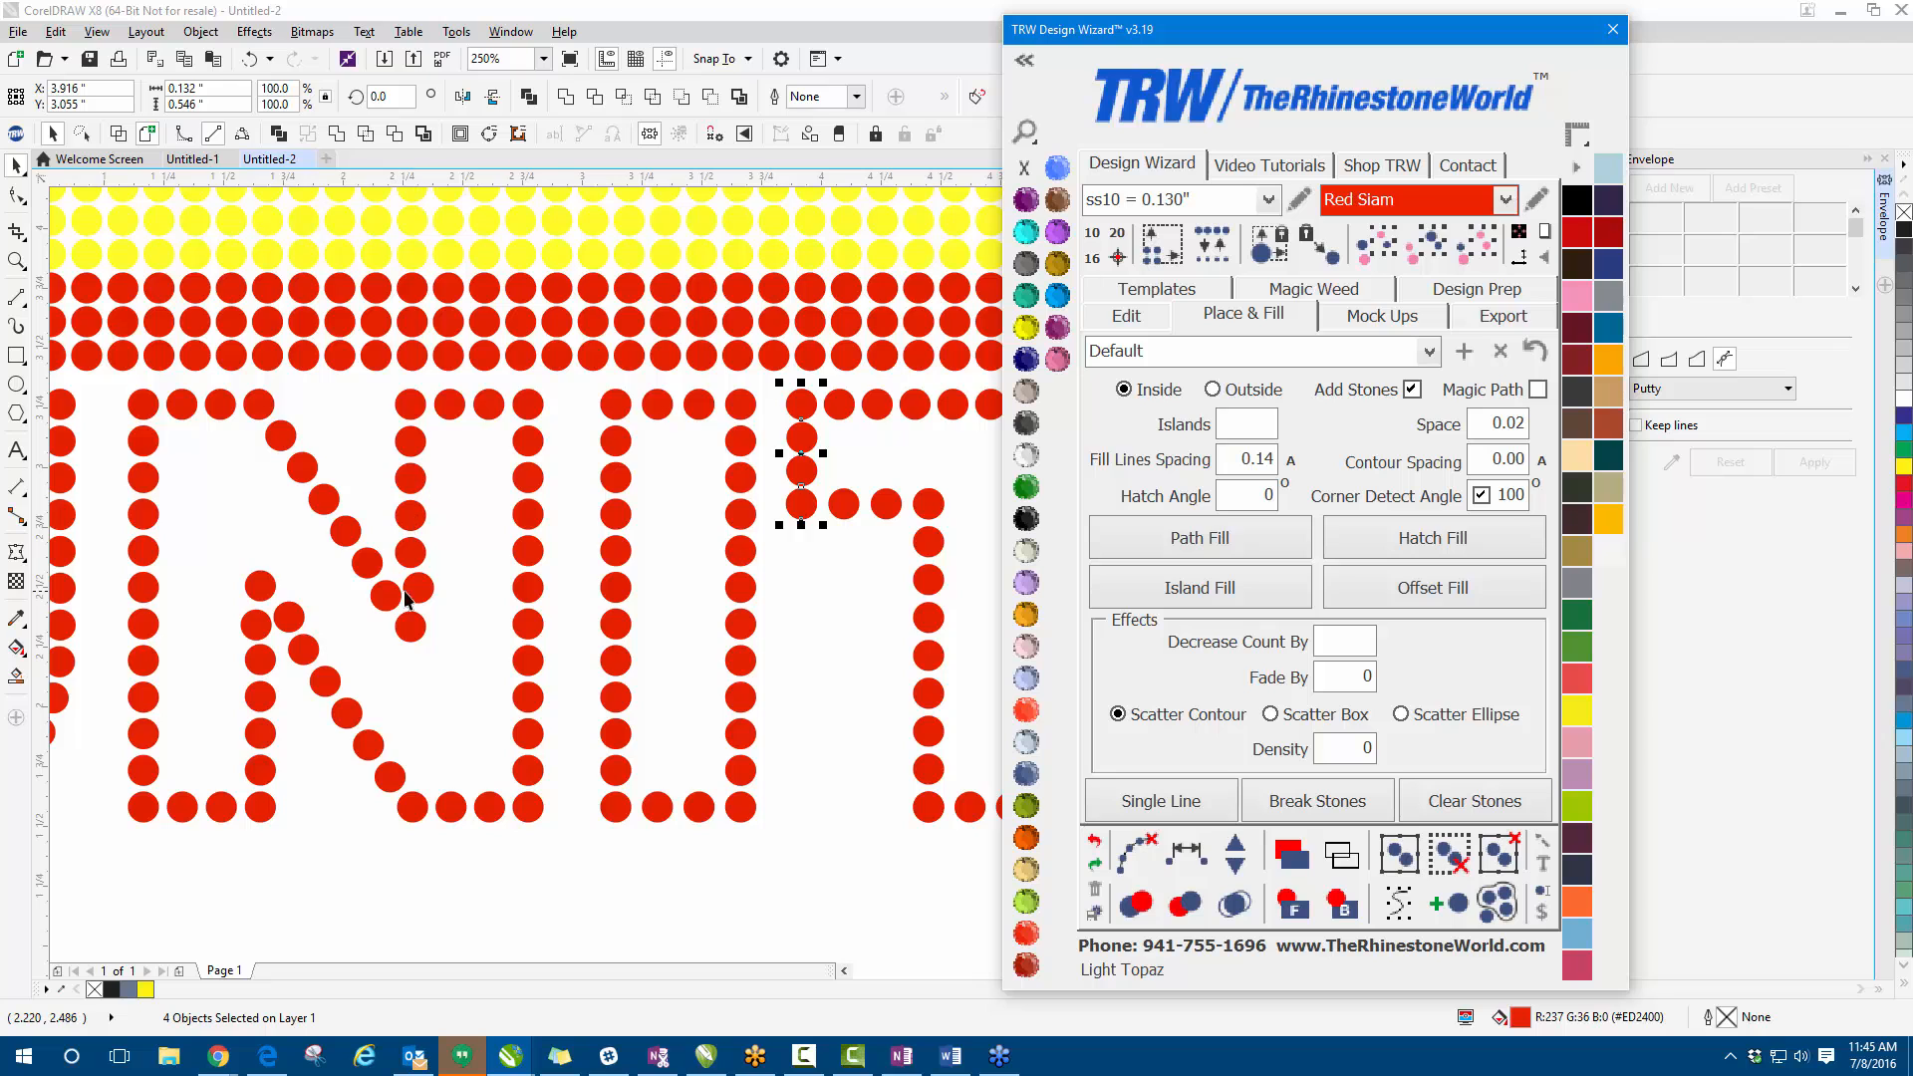
scroll(413, 586, "up", 2)
scroll(359, 541, "down", 2)
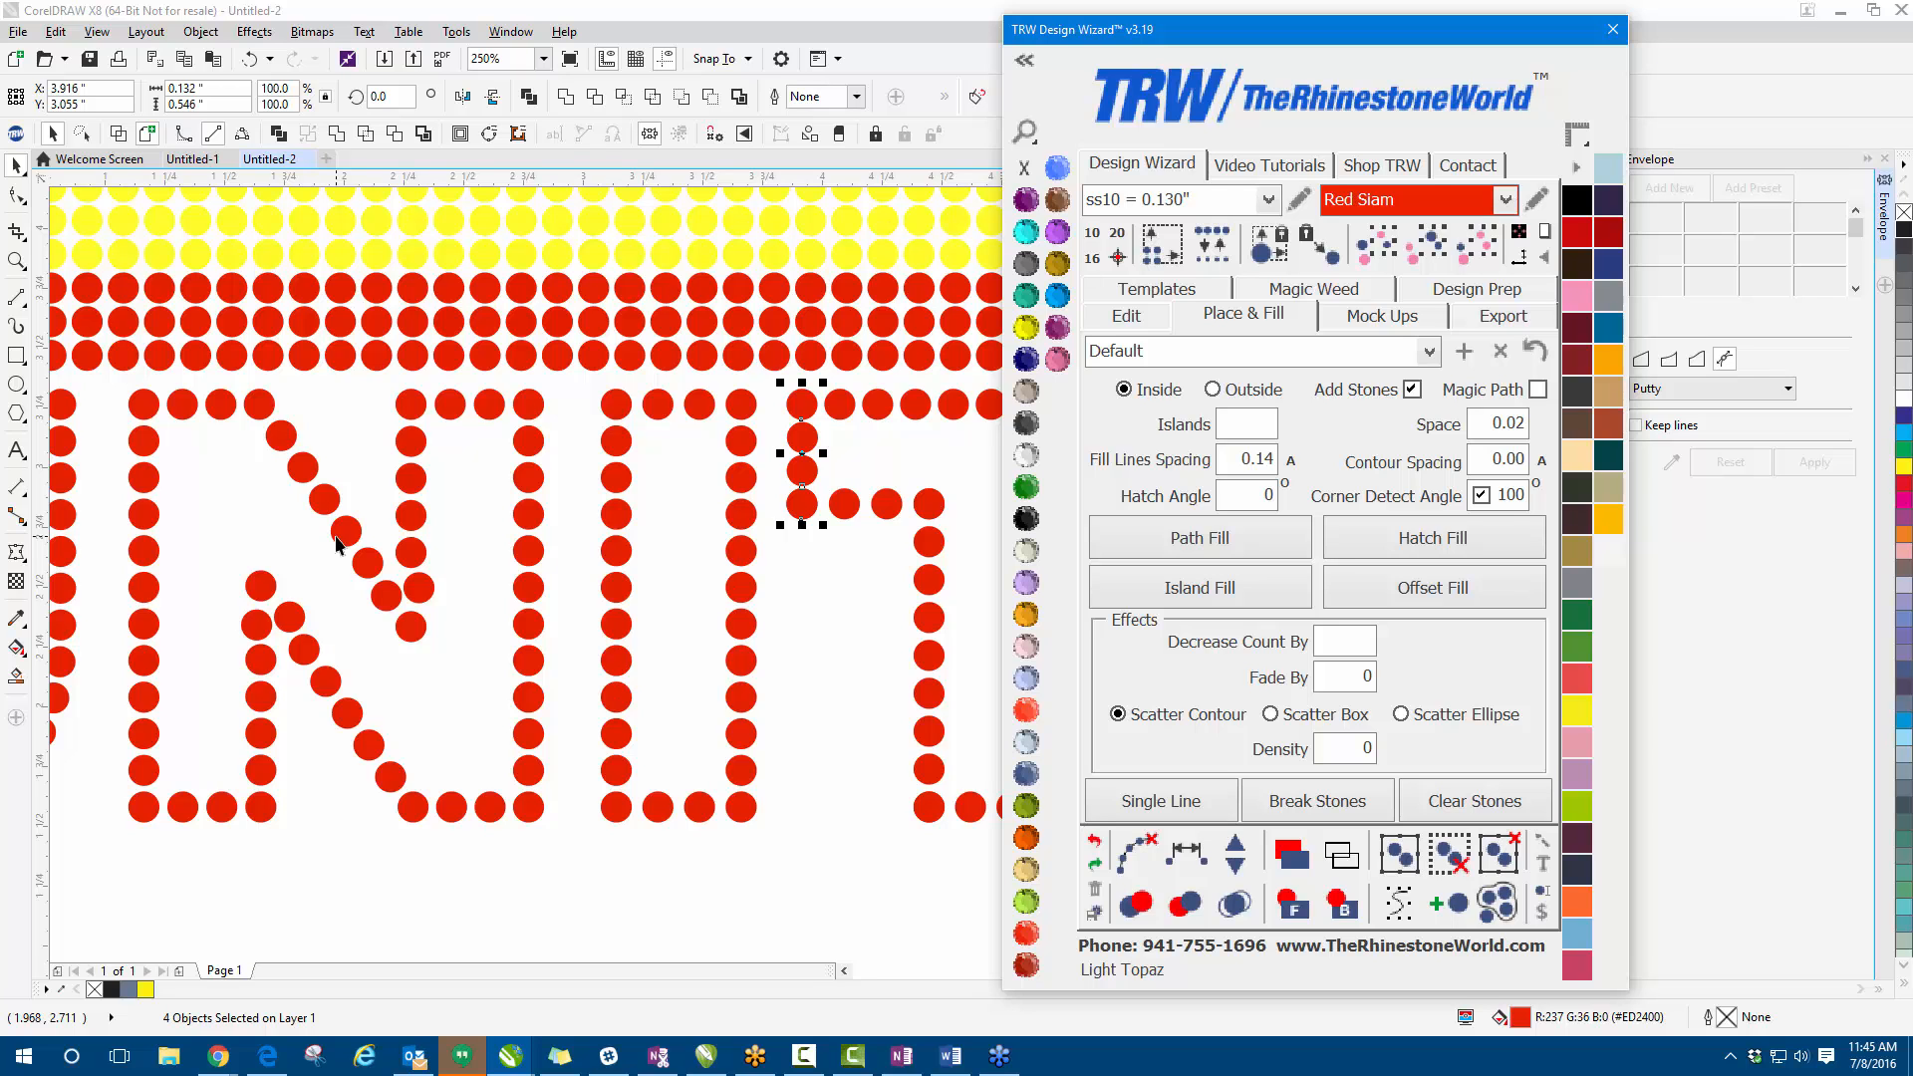
scroll(247, 528, "up", 2)
scroll(464, 612, "down", 2)
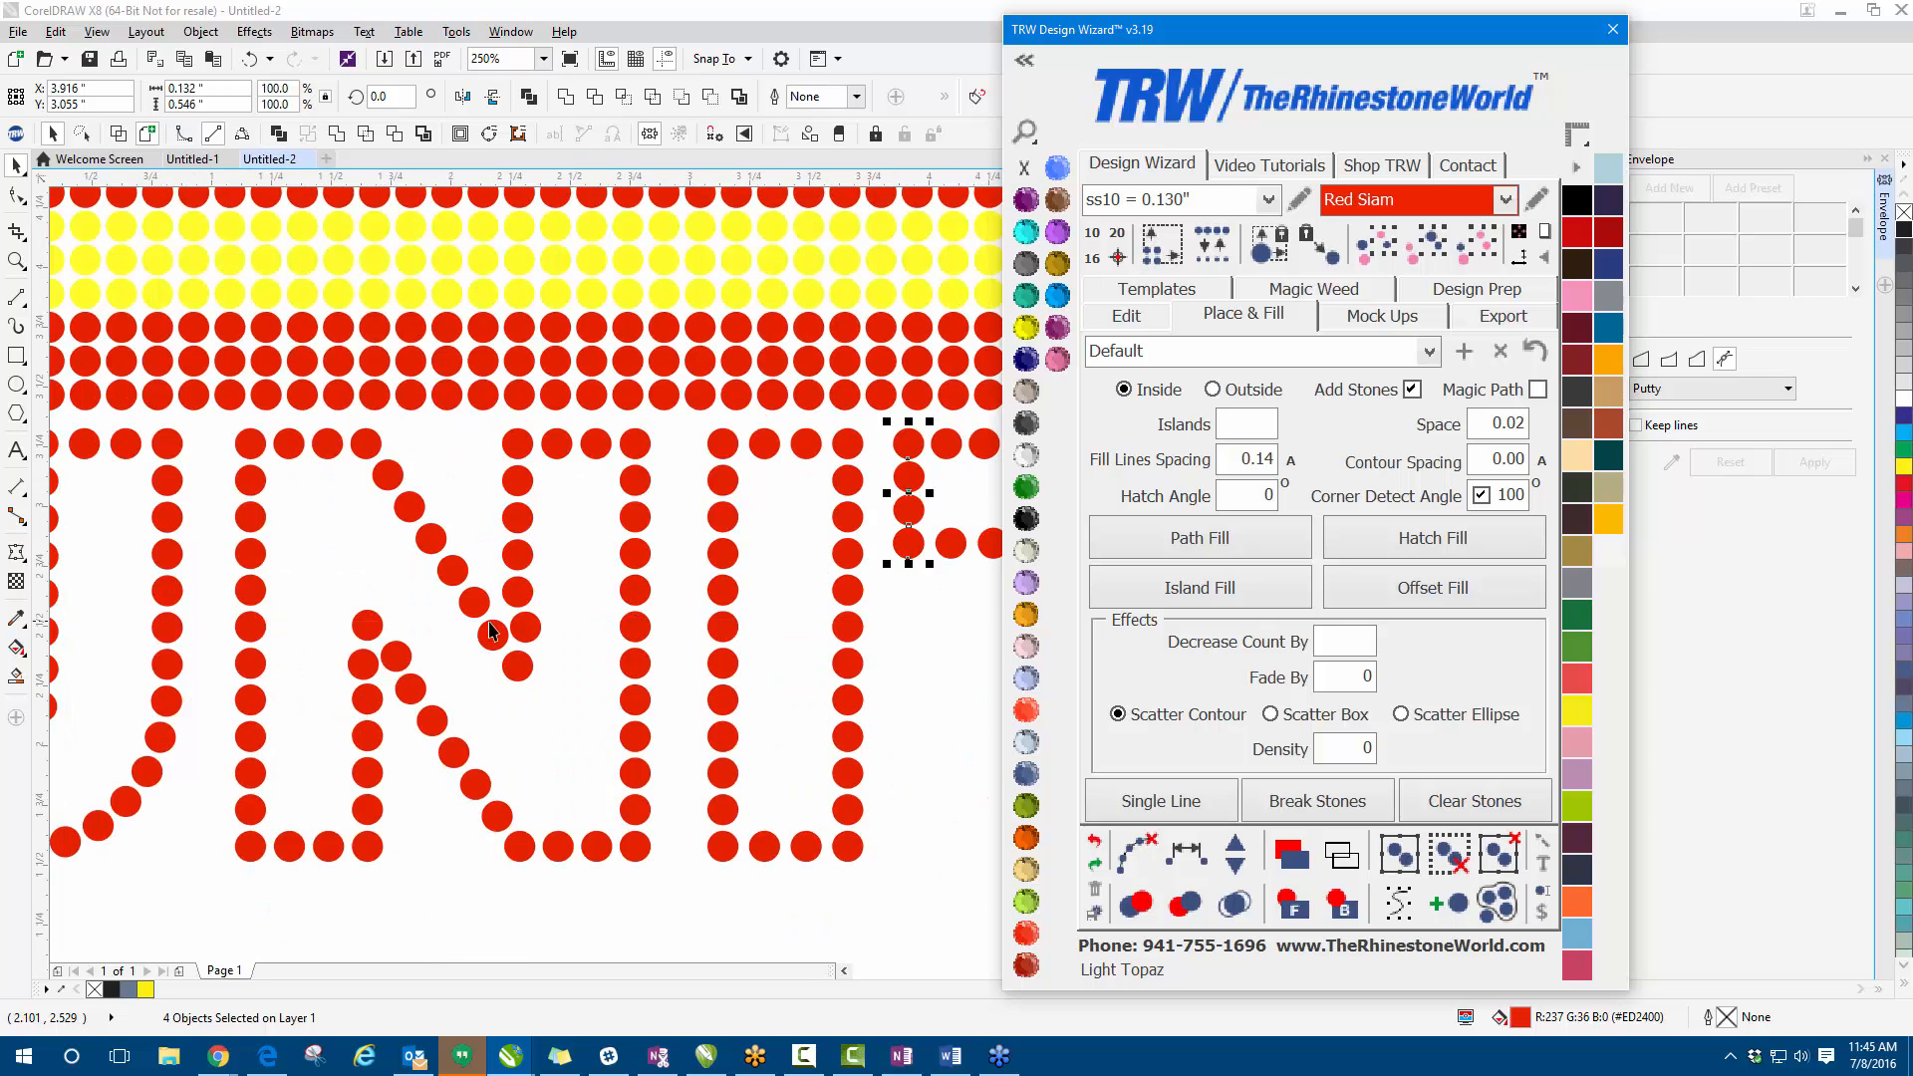
scroll(498, 633, "up", 2)
scroll(515, 629, "up", 2)
scroll(521, 525, "down", 2)
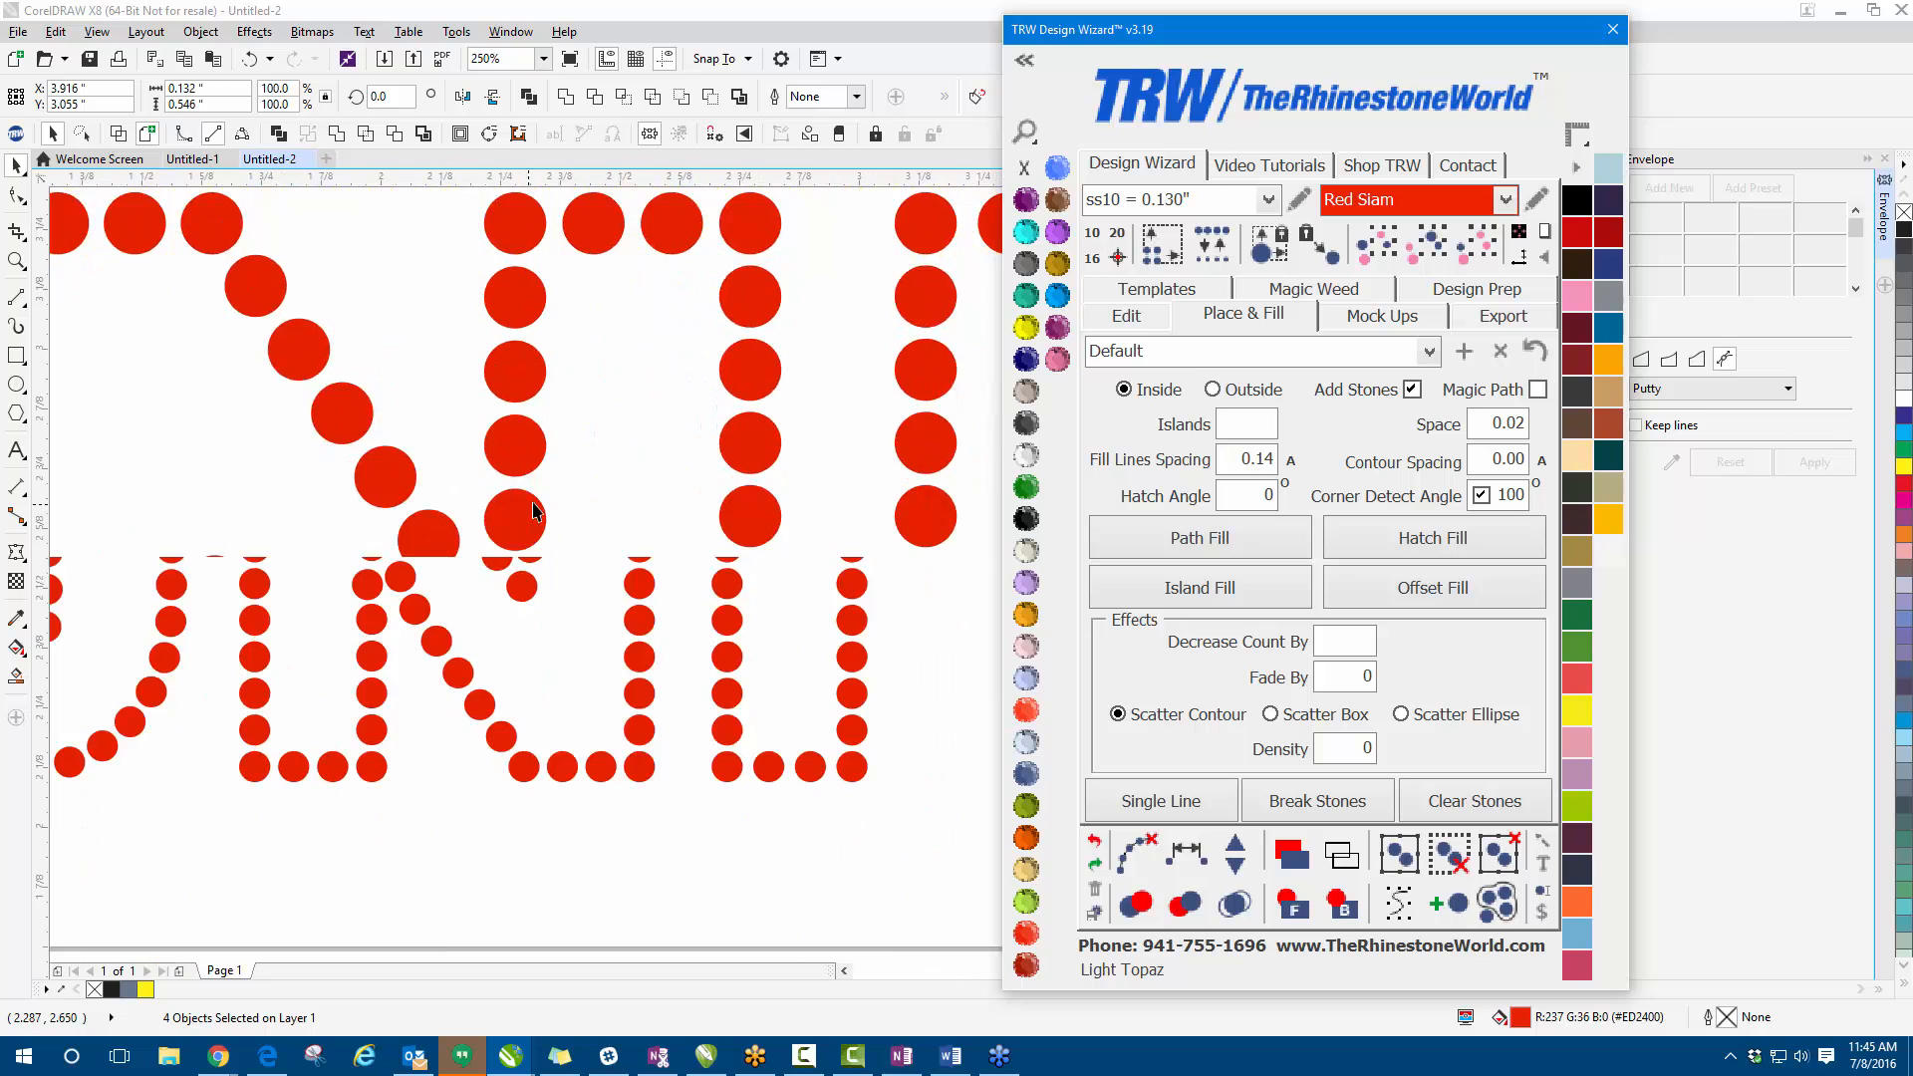
- Shift the stones of the N's right inner column sideways into a gradual curve from the corner to the diagonal junction, and deselect them
scroll(545, 526, "up", 2)
left_click(542, 518)
left_click(516, 390)
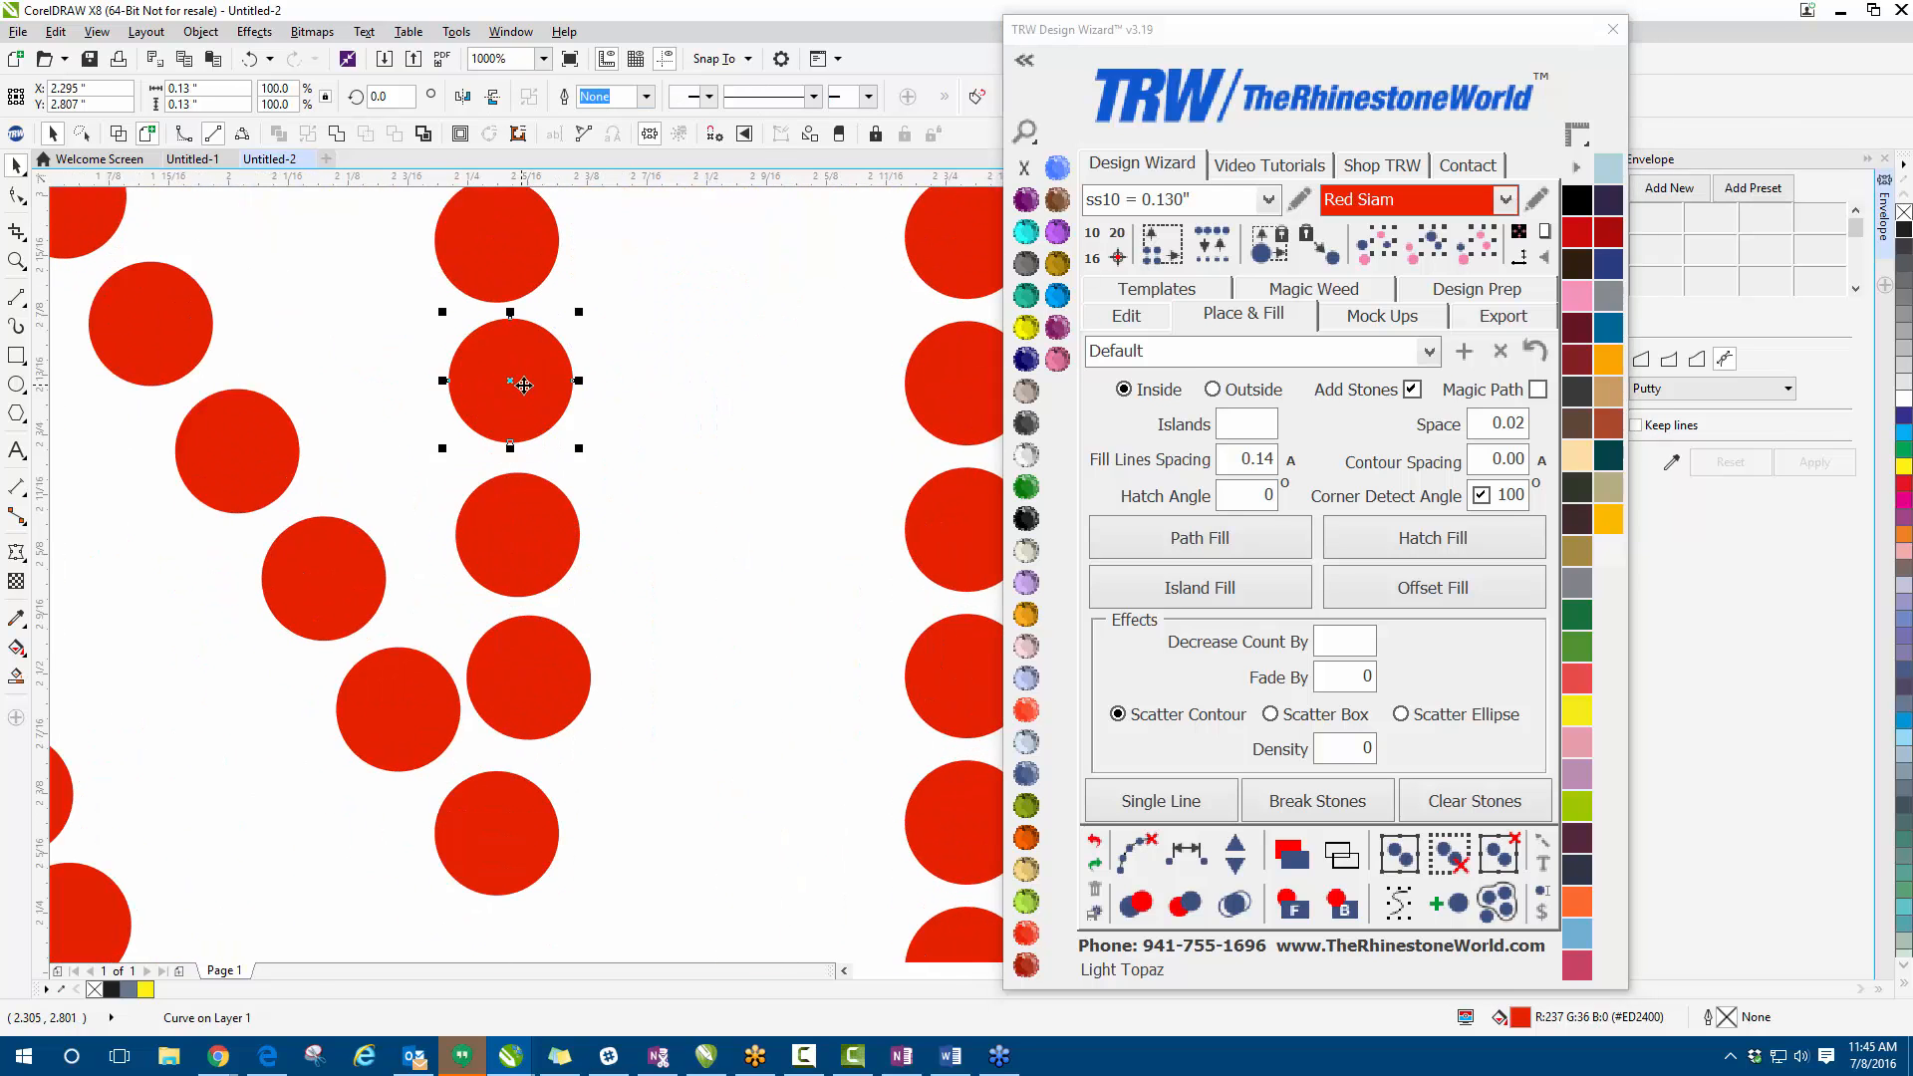
scroll(516, 391, "down", 4)
scroll(526, 306, "up", 4)
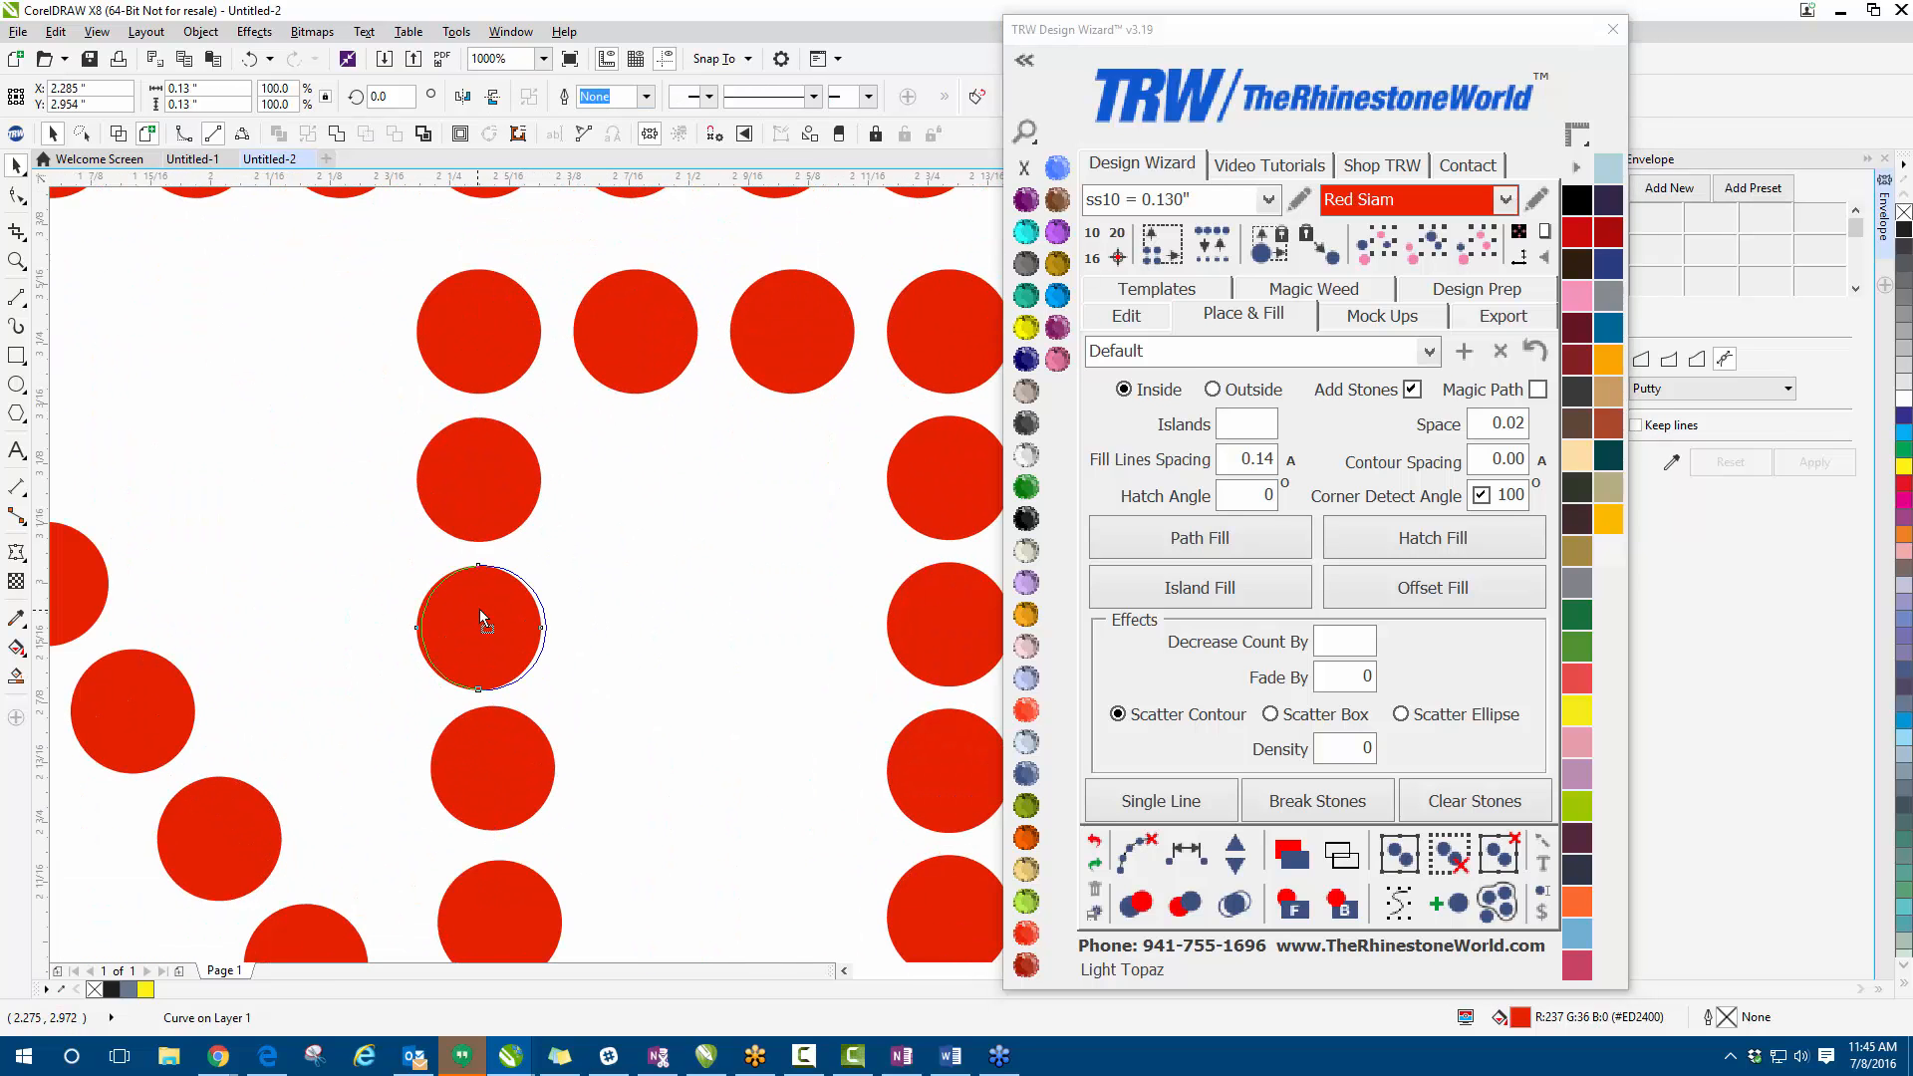
left_click_drag(492, 480, 488, 479)
left_click_drag(504, 329, 492, 331)
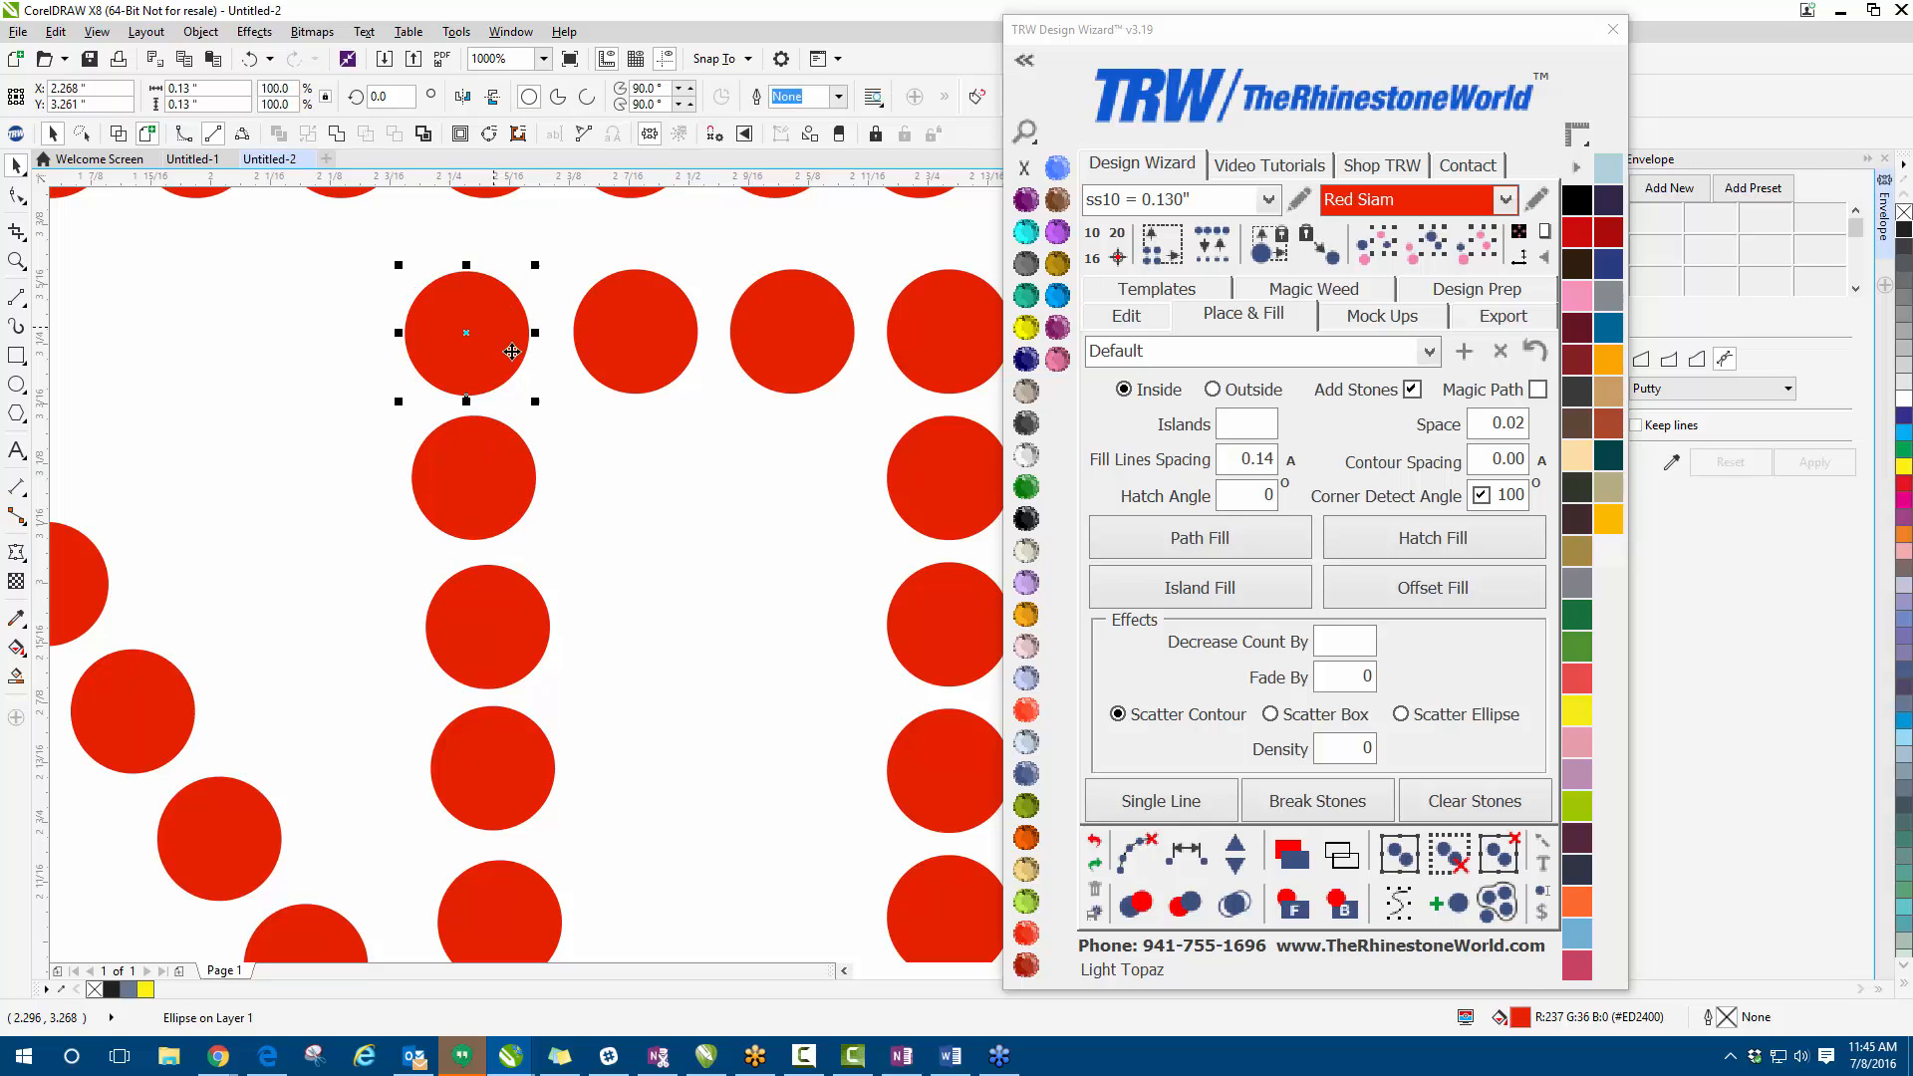
key("Escape")
scroll(421, 495, "down", 4)
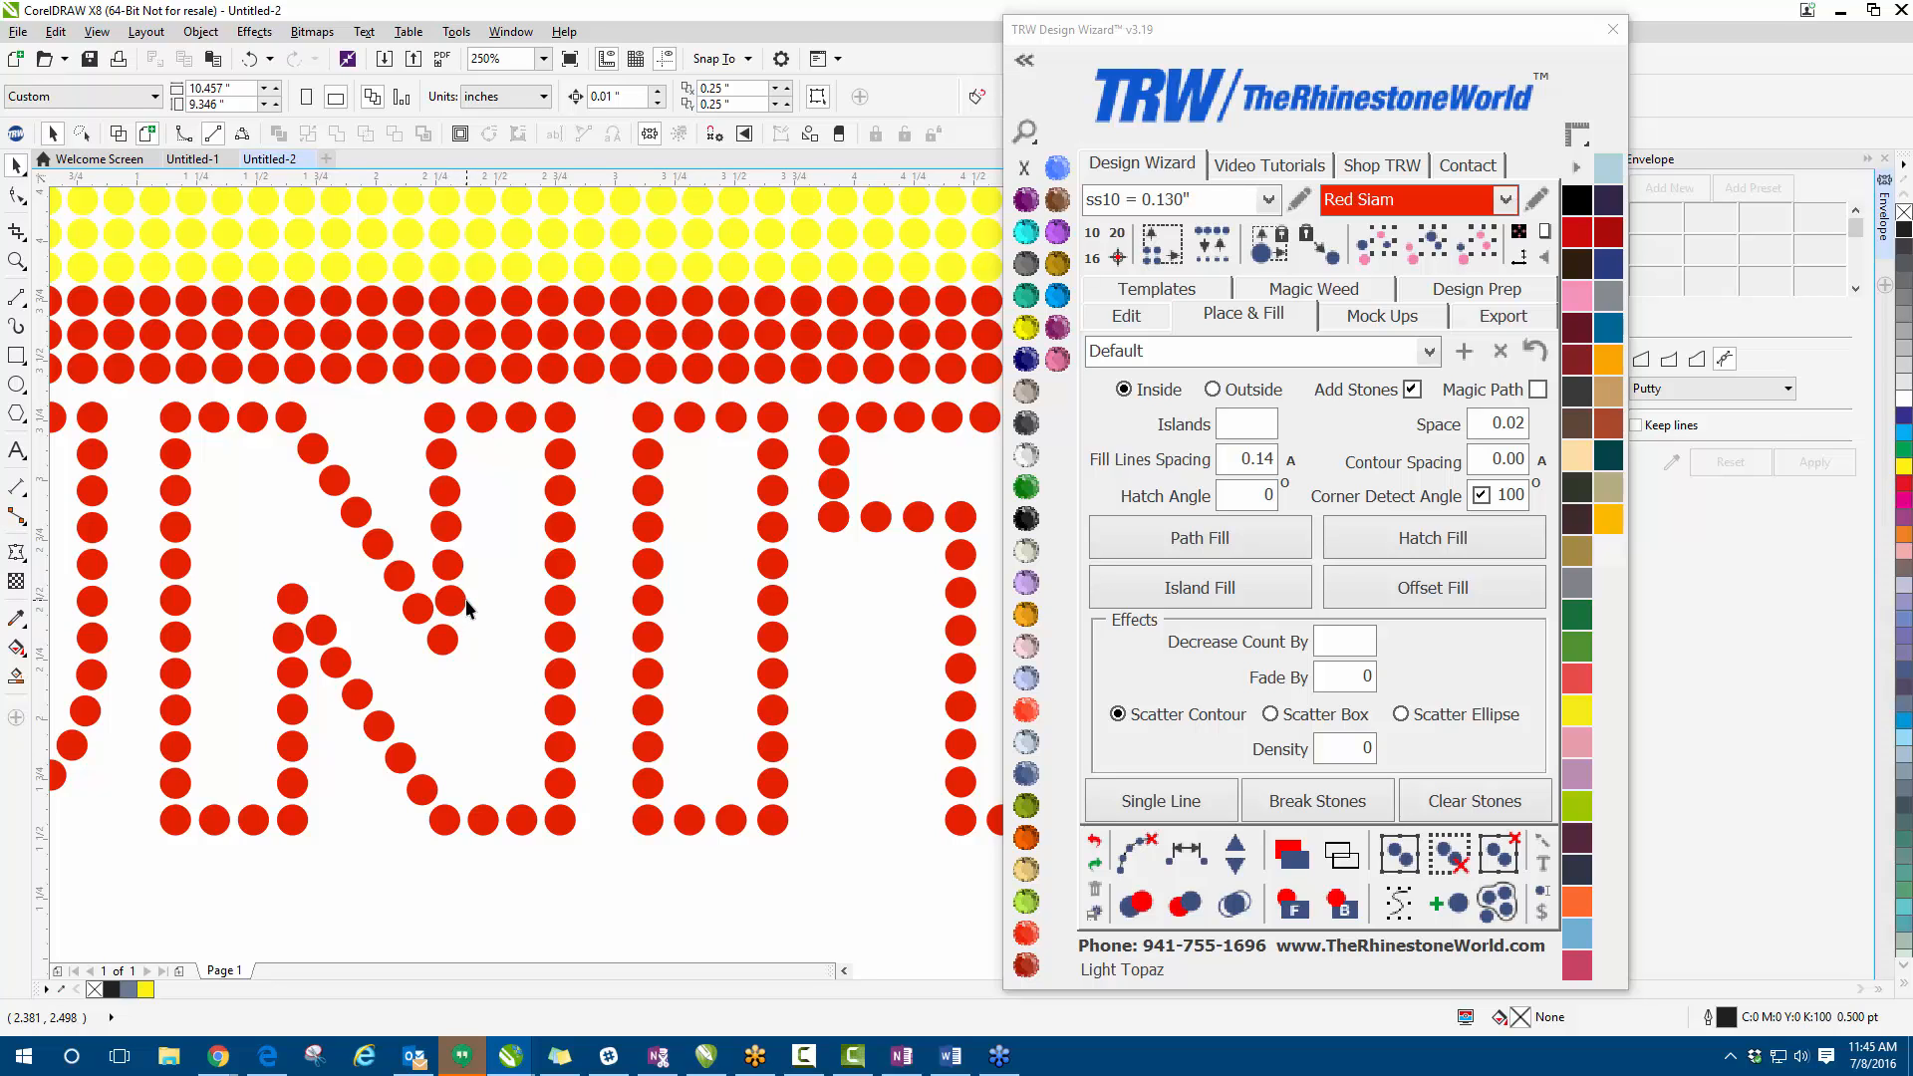
- Check the gaps between the stones where the N's right inner column meets the diagonal, and compare them with the lower junction
scroll(469, 607, "up", 2)
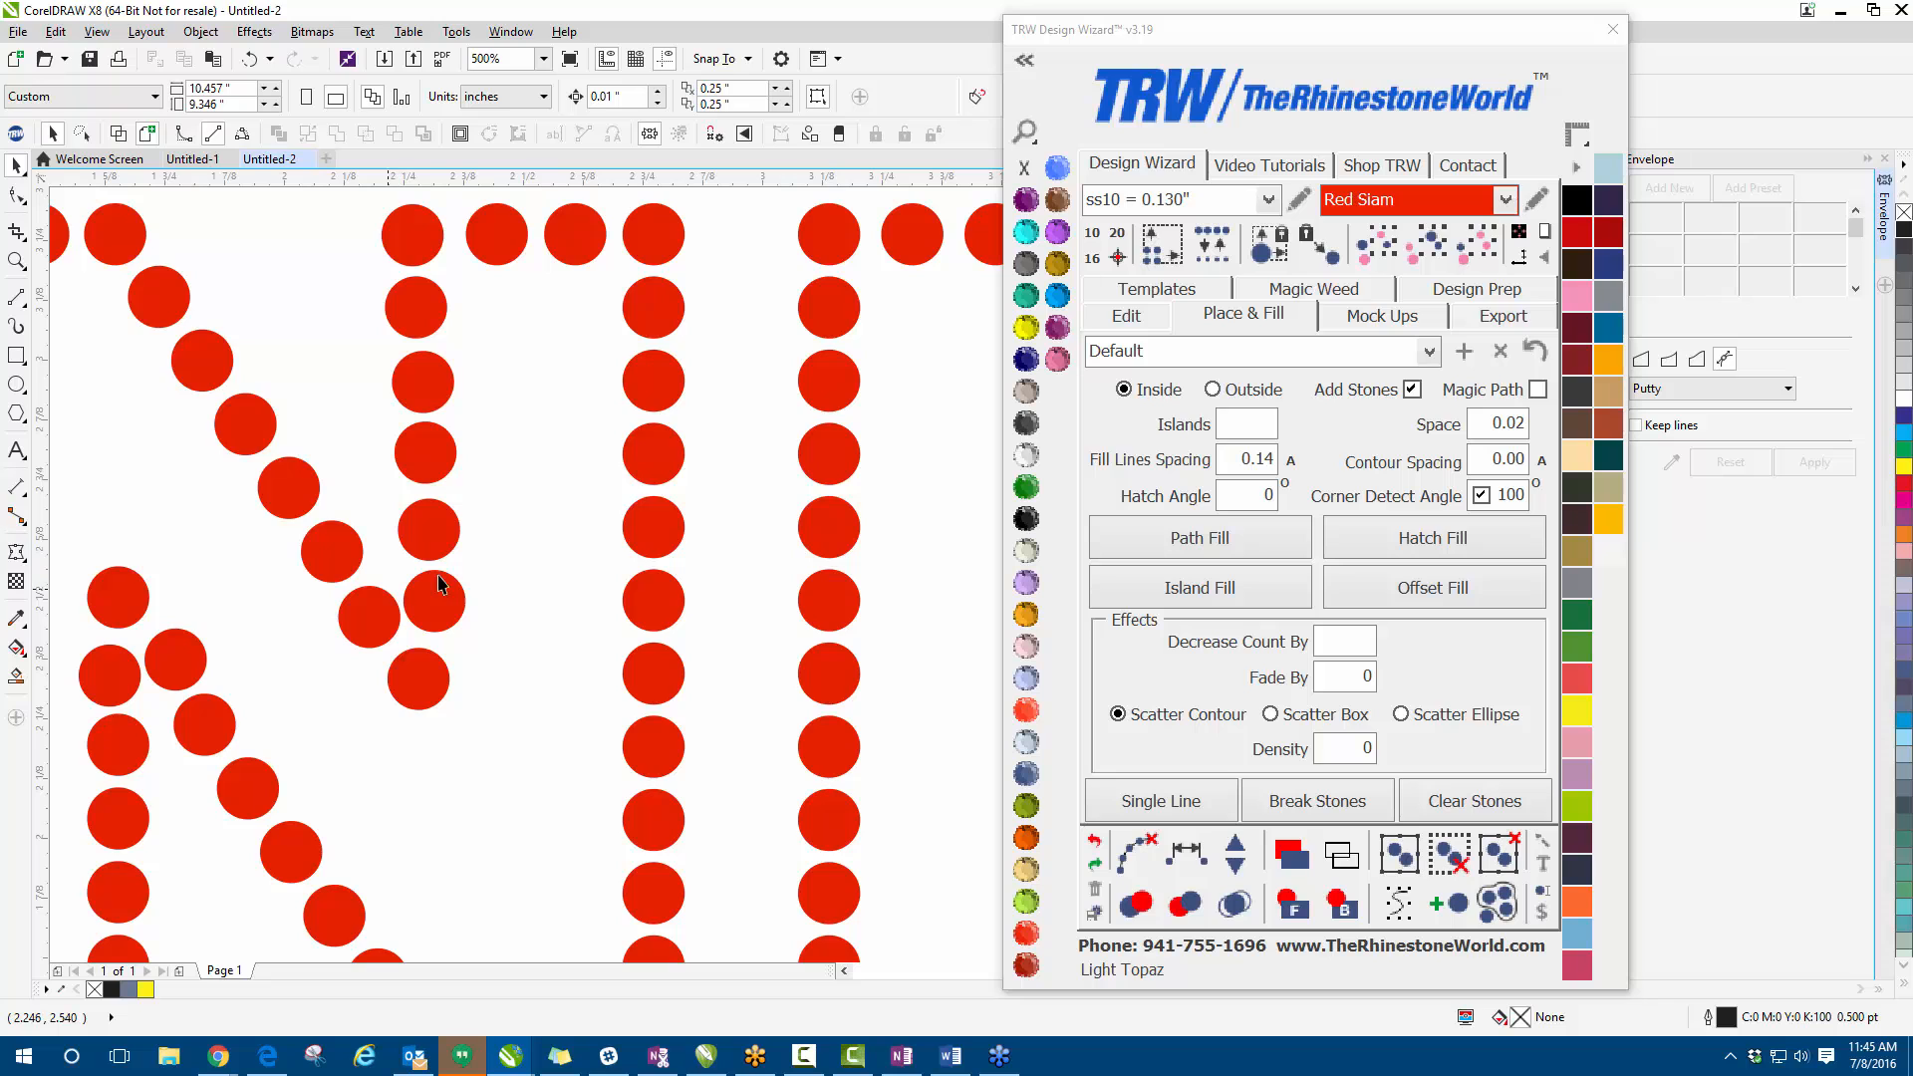
scroll(418, 454, "down", 2)
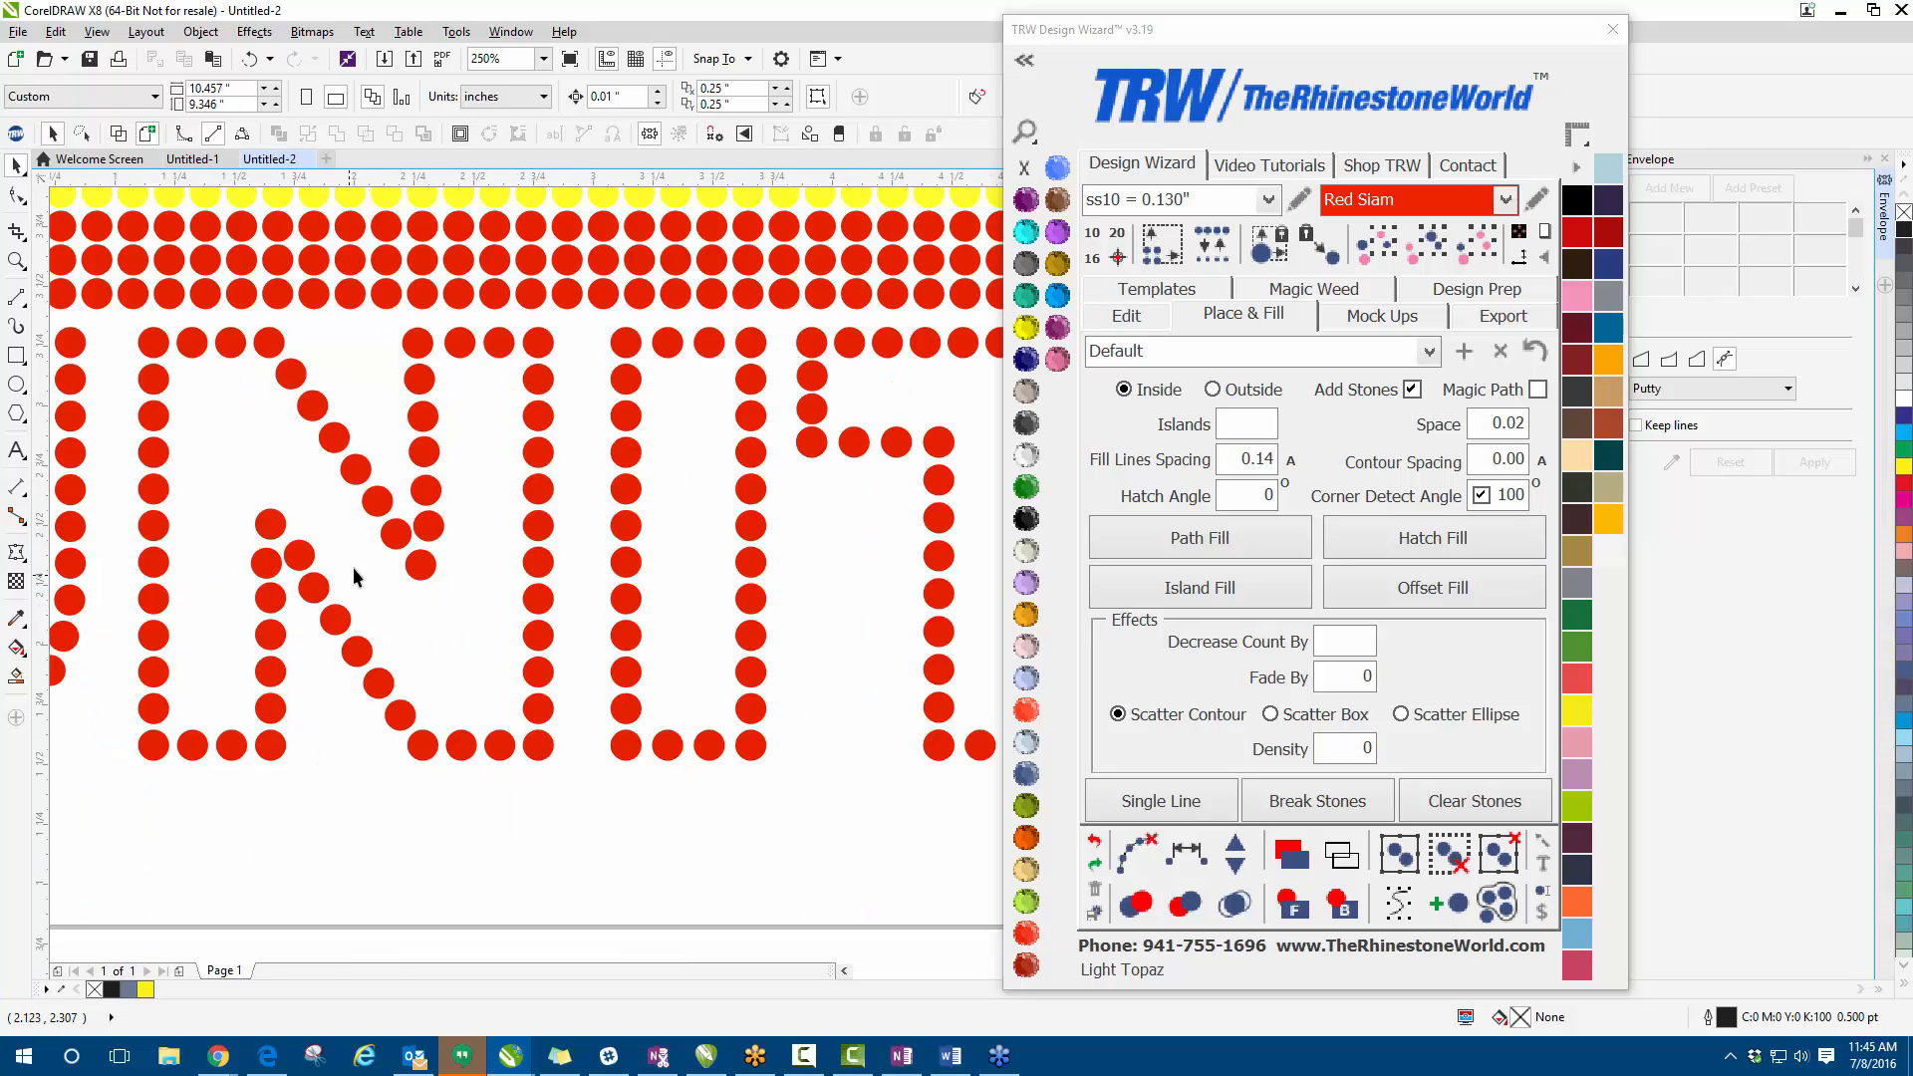
scroll(423, 530, "up", 4)
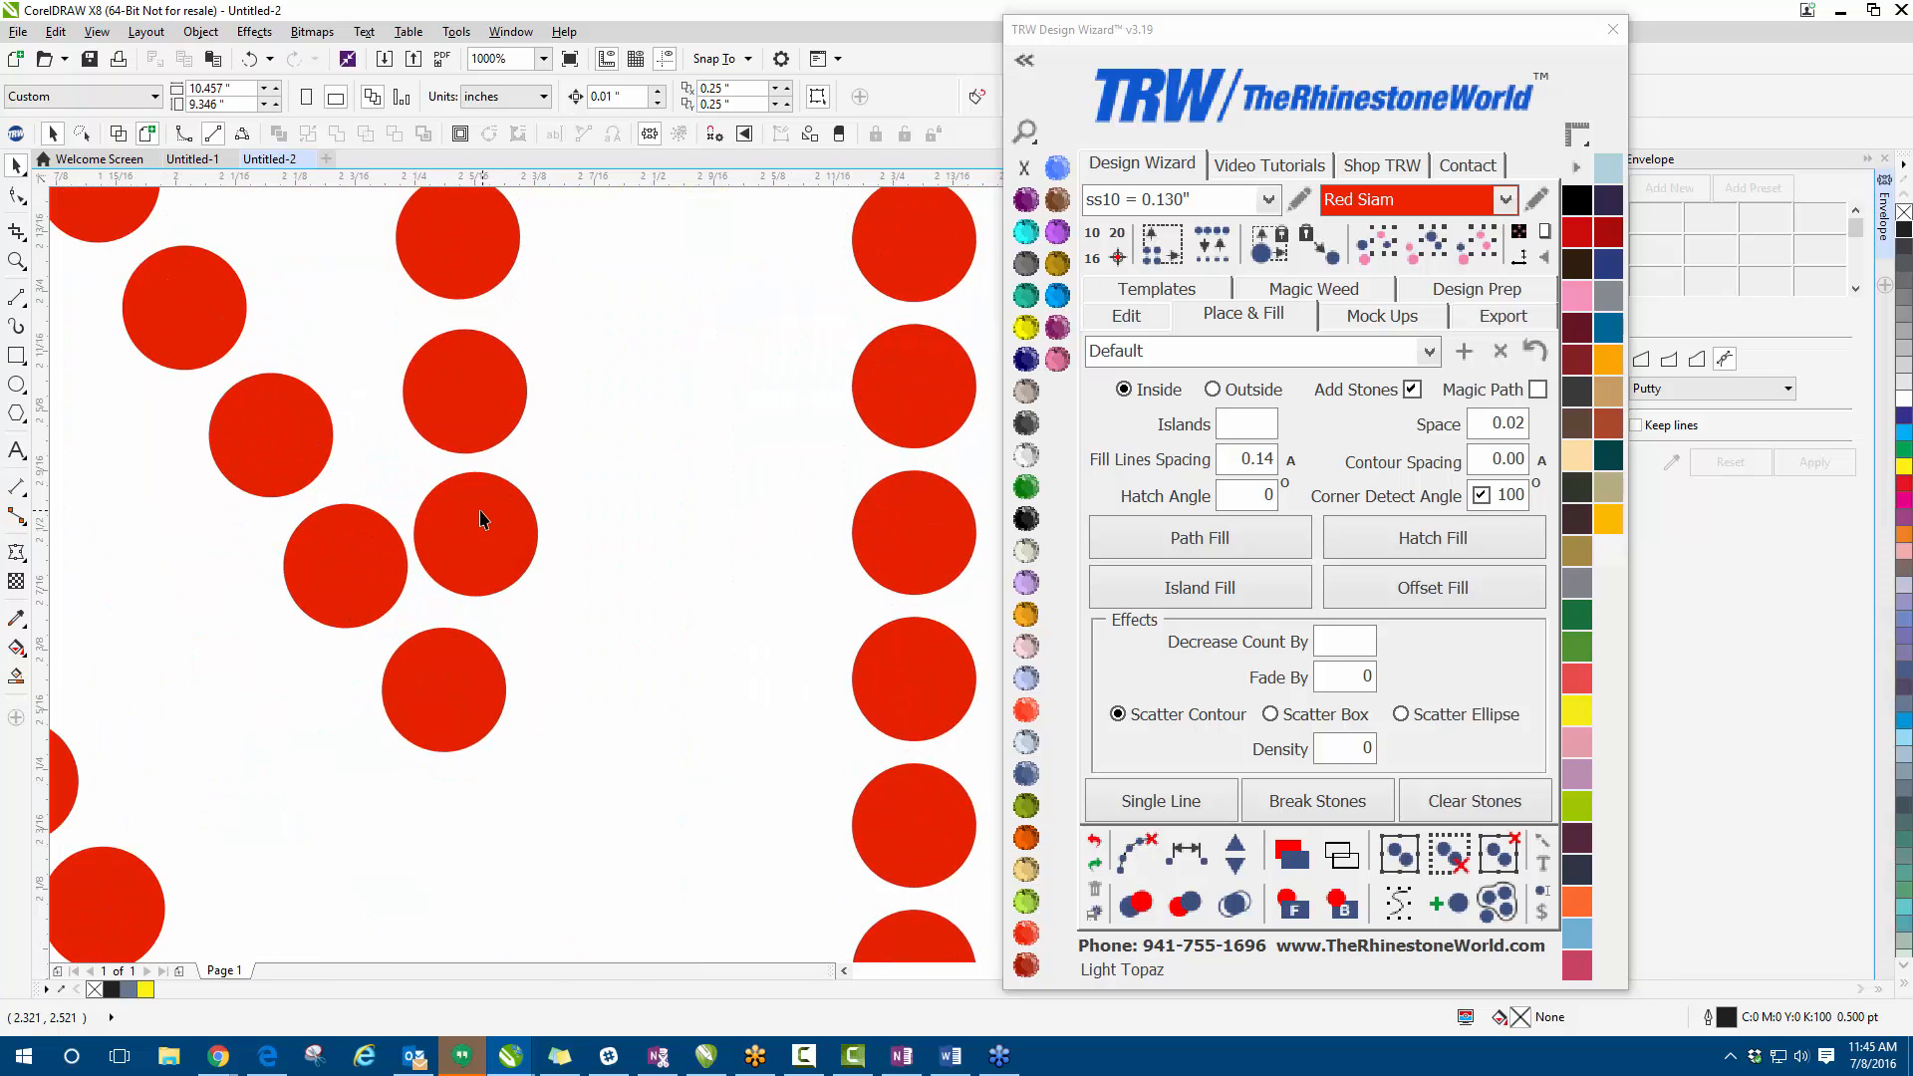
scroll(472, 543, "down", 2)
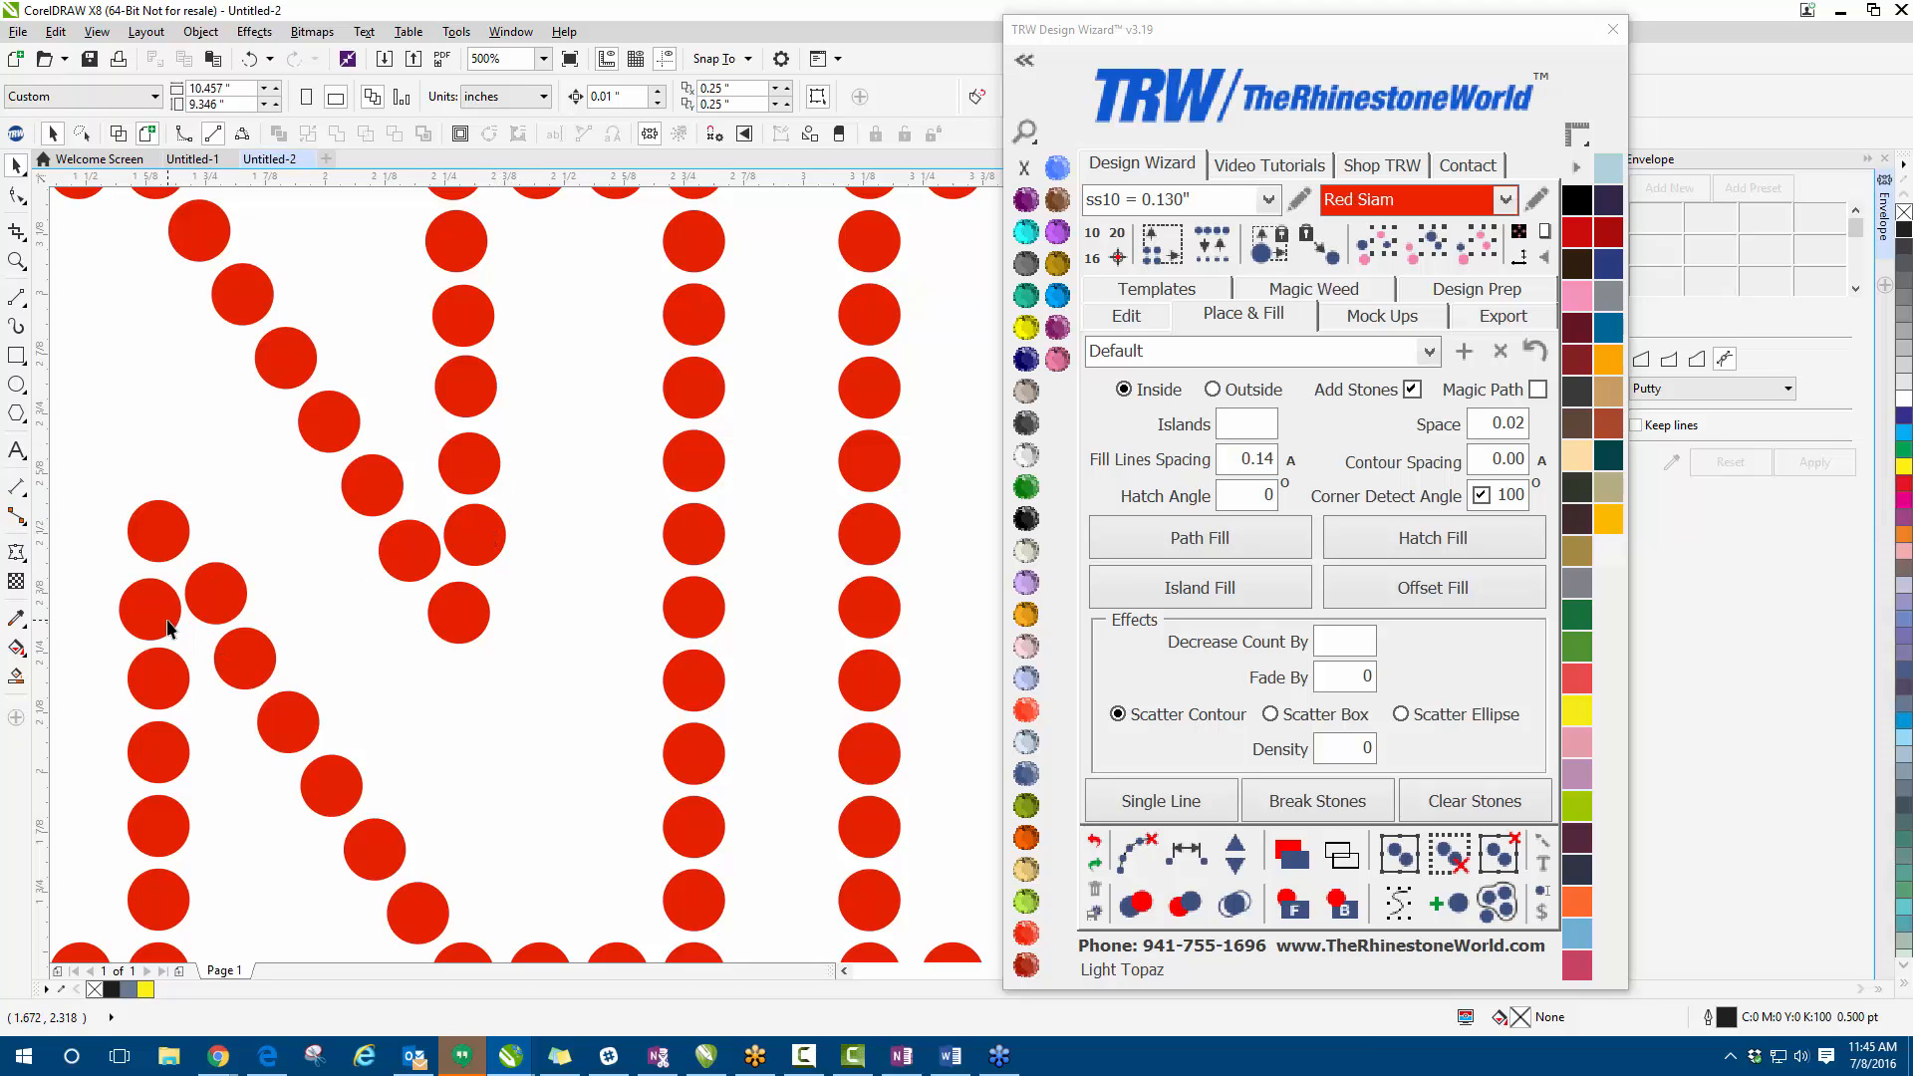
scroll(271, 599, "down", 3)
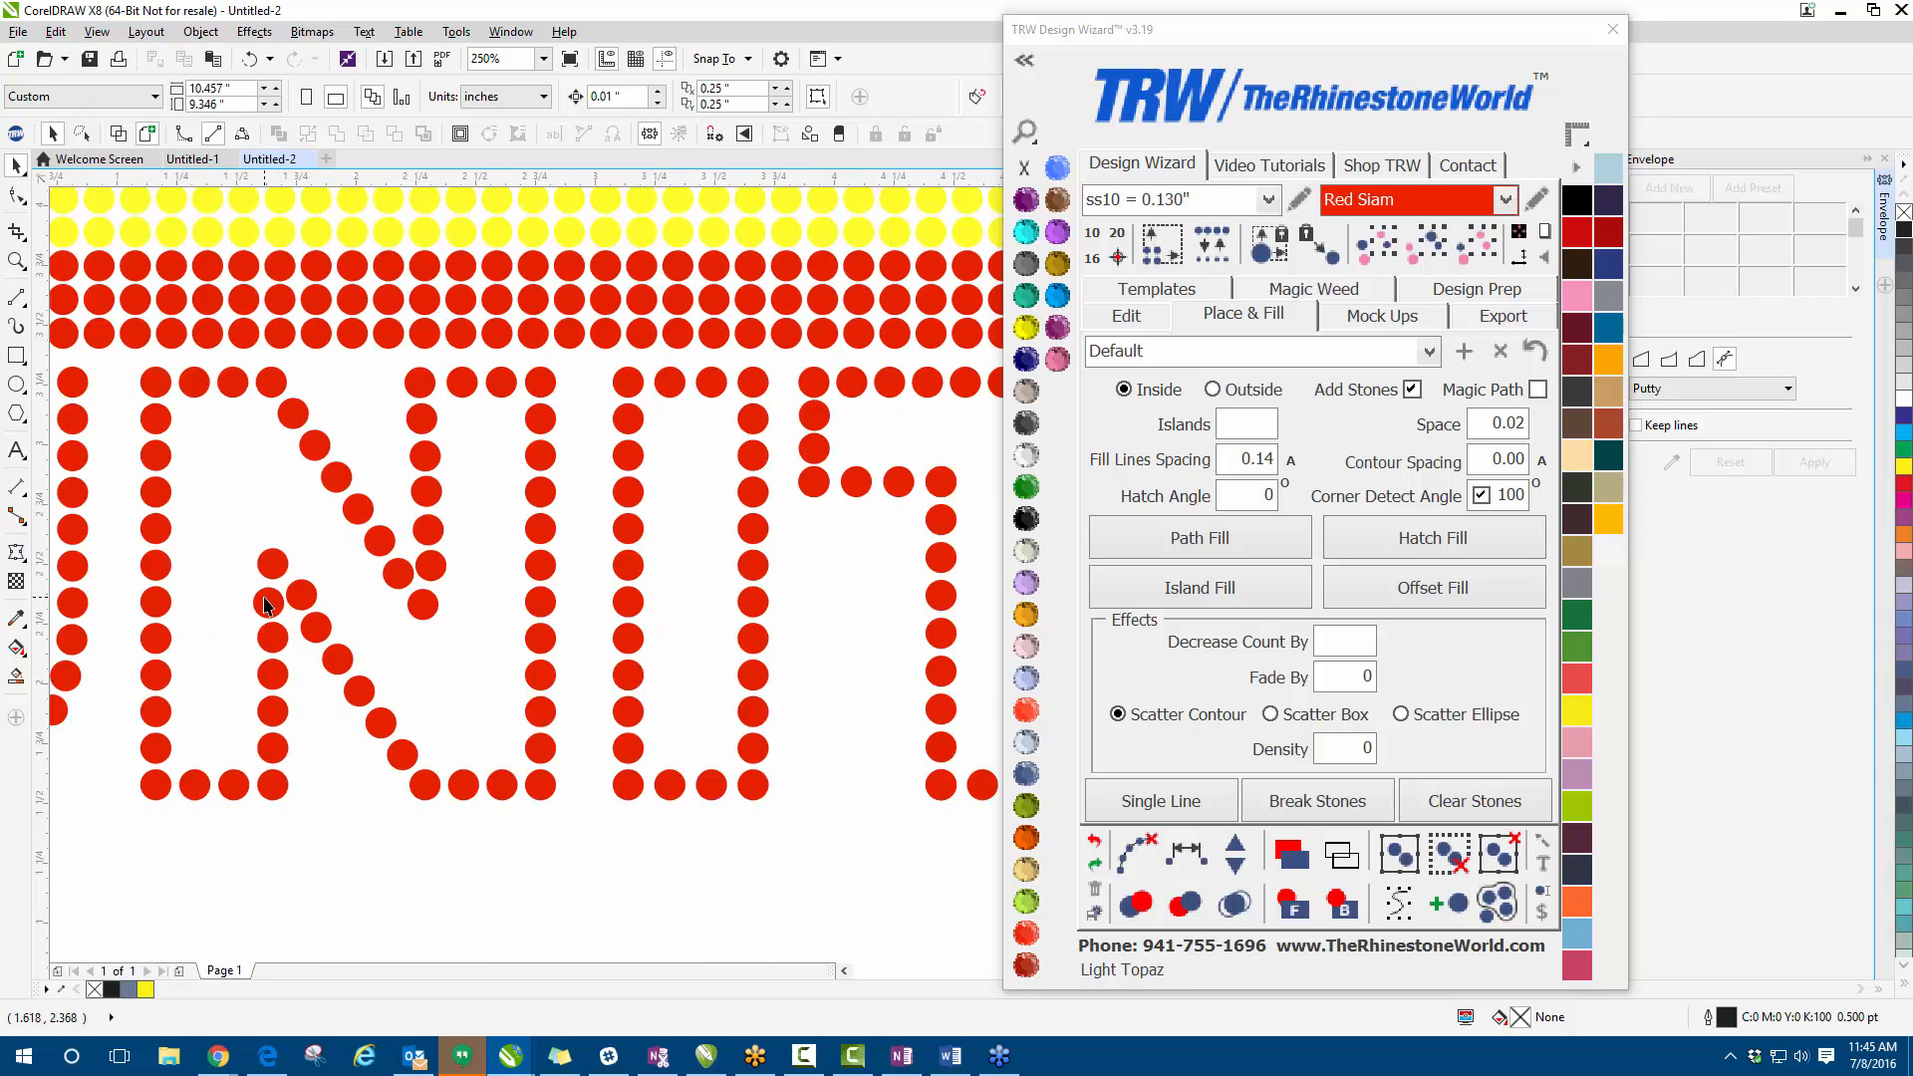
scroll(276, 613, "up", 2)
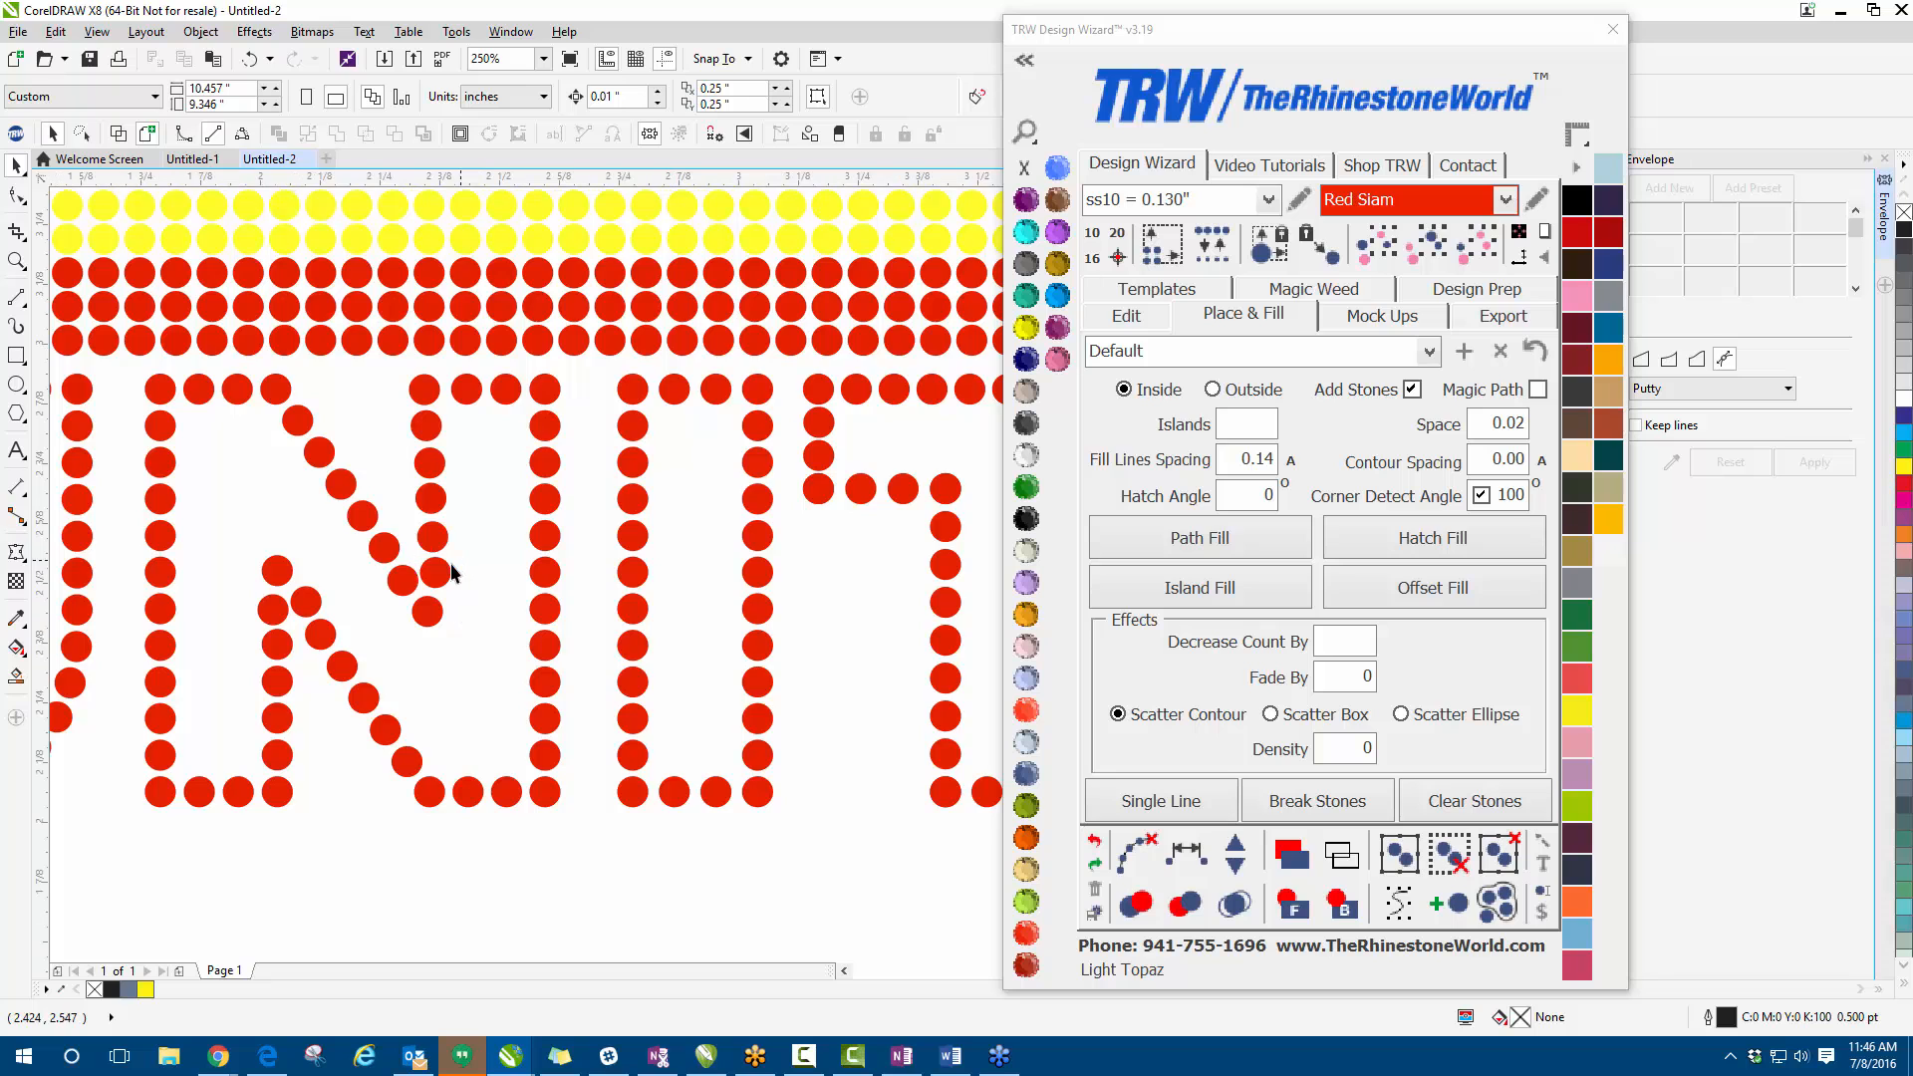
scroll(461, 562, "up", 2)
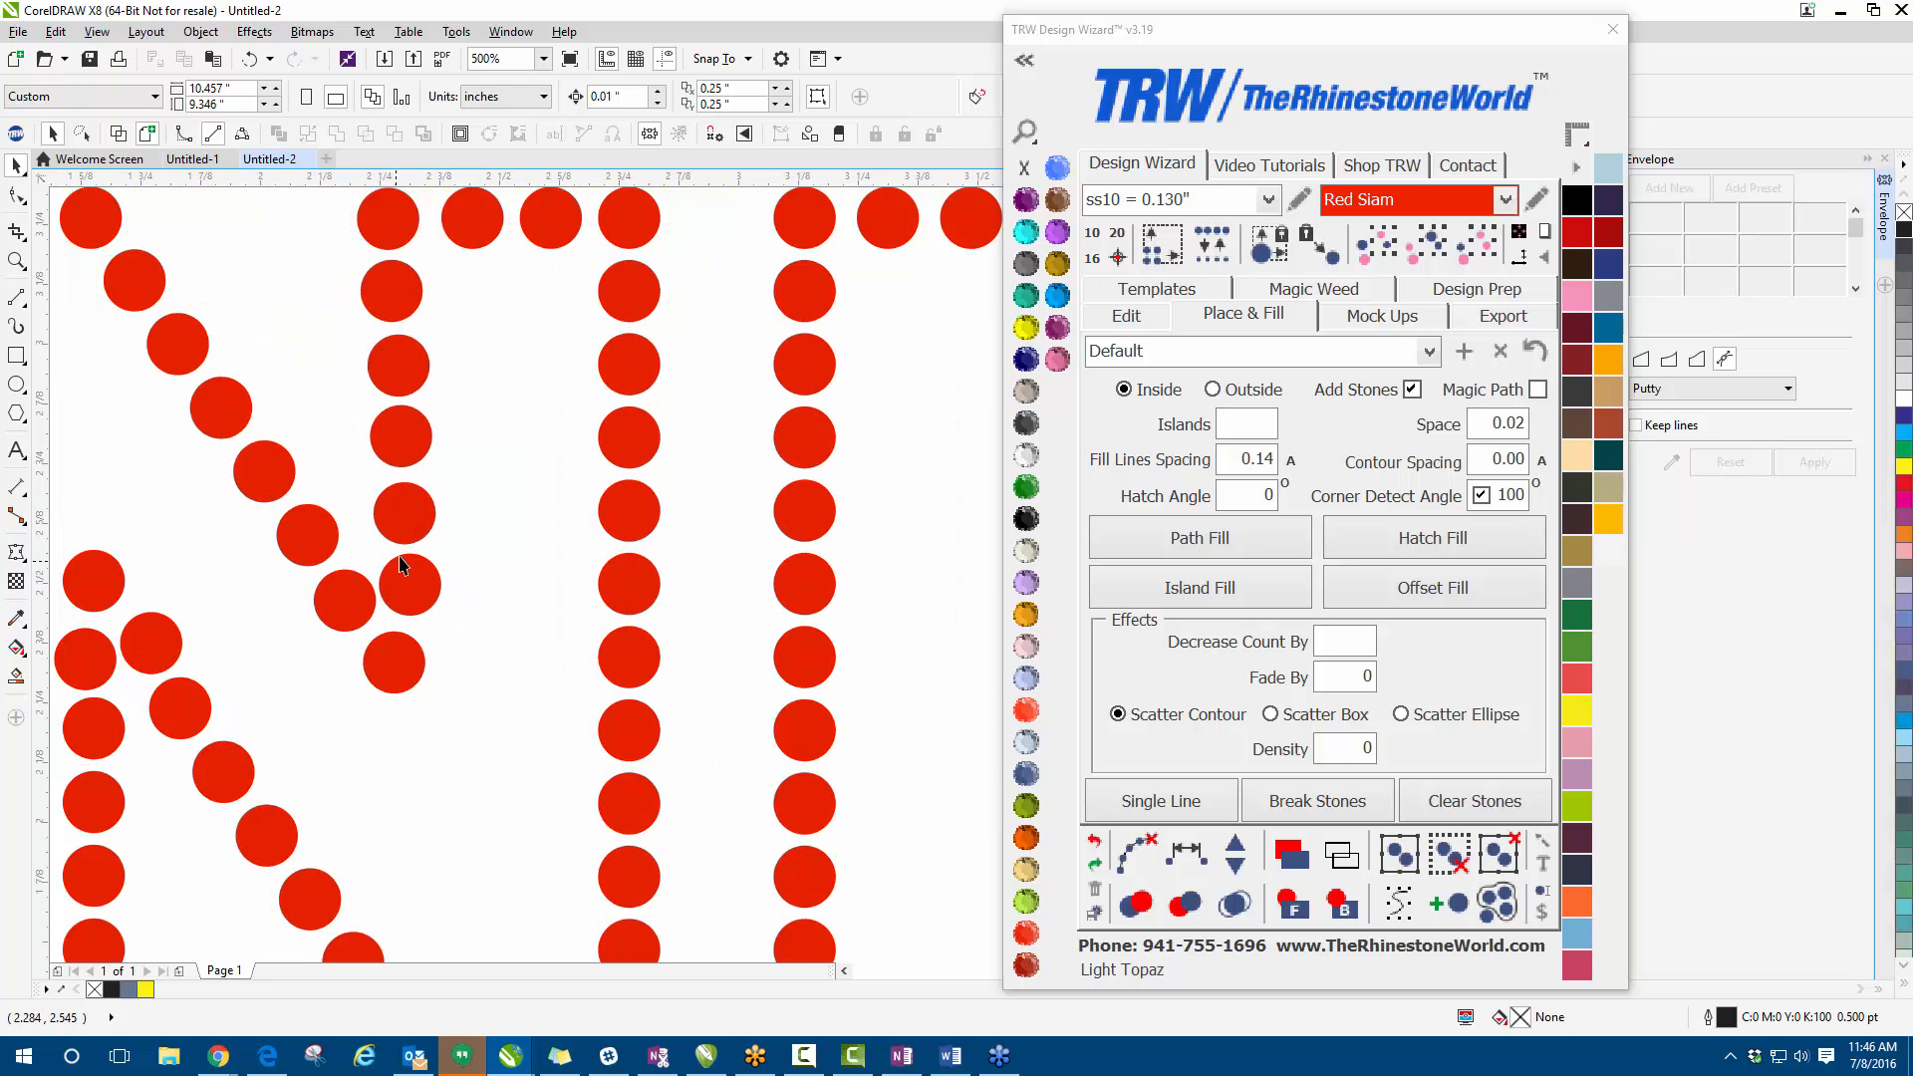
scroll(440, 535, "down", 2)
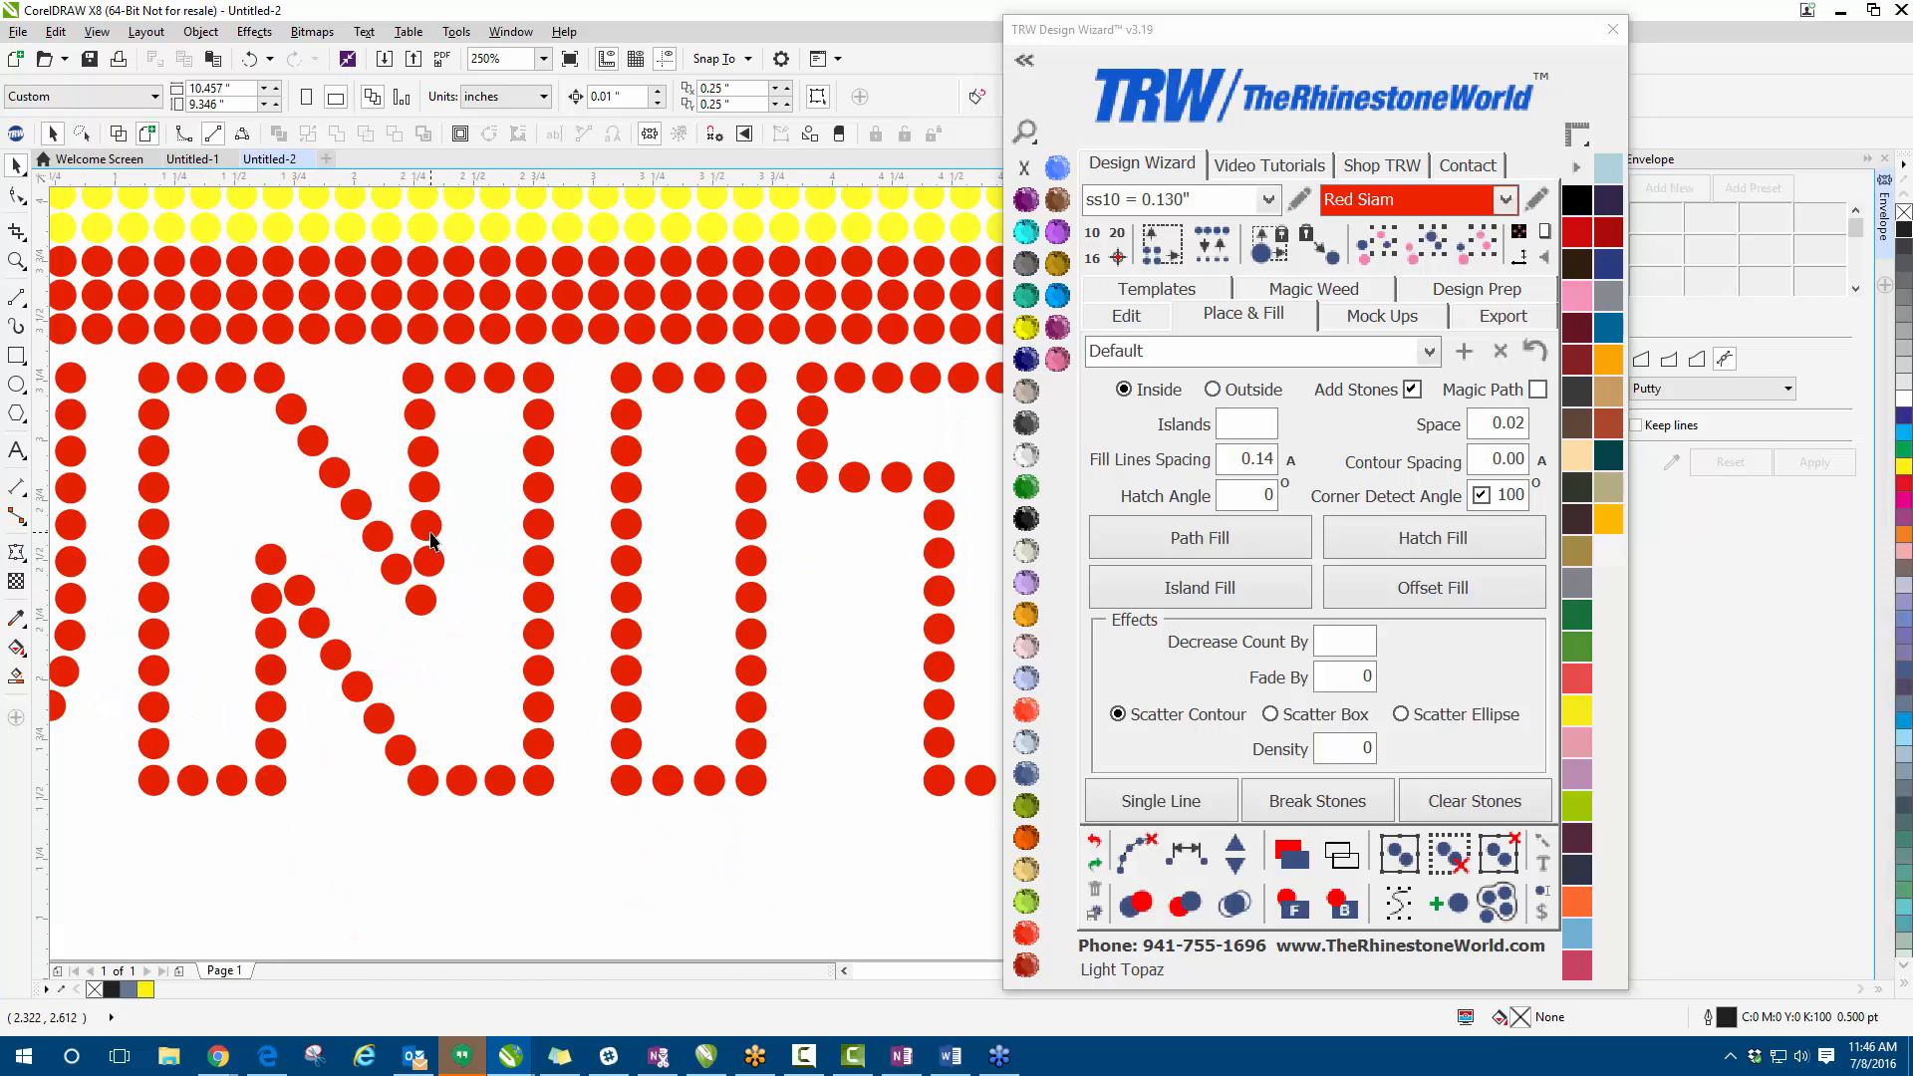
scroll(438, 551, "up", 6)
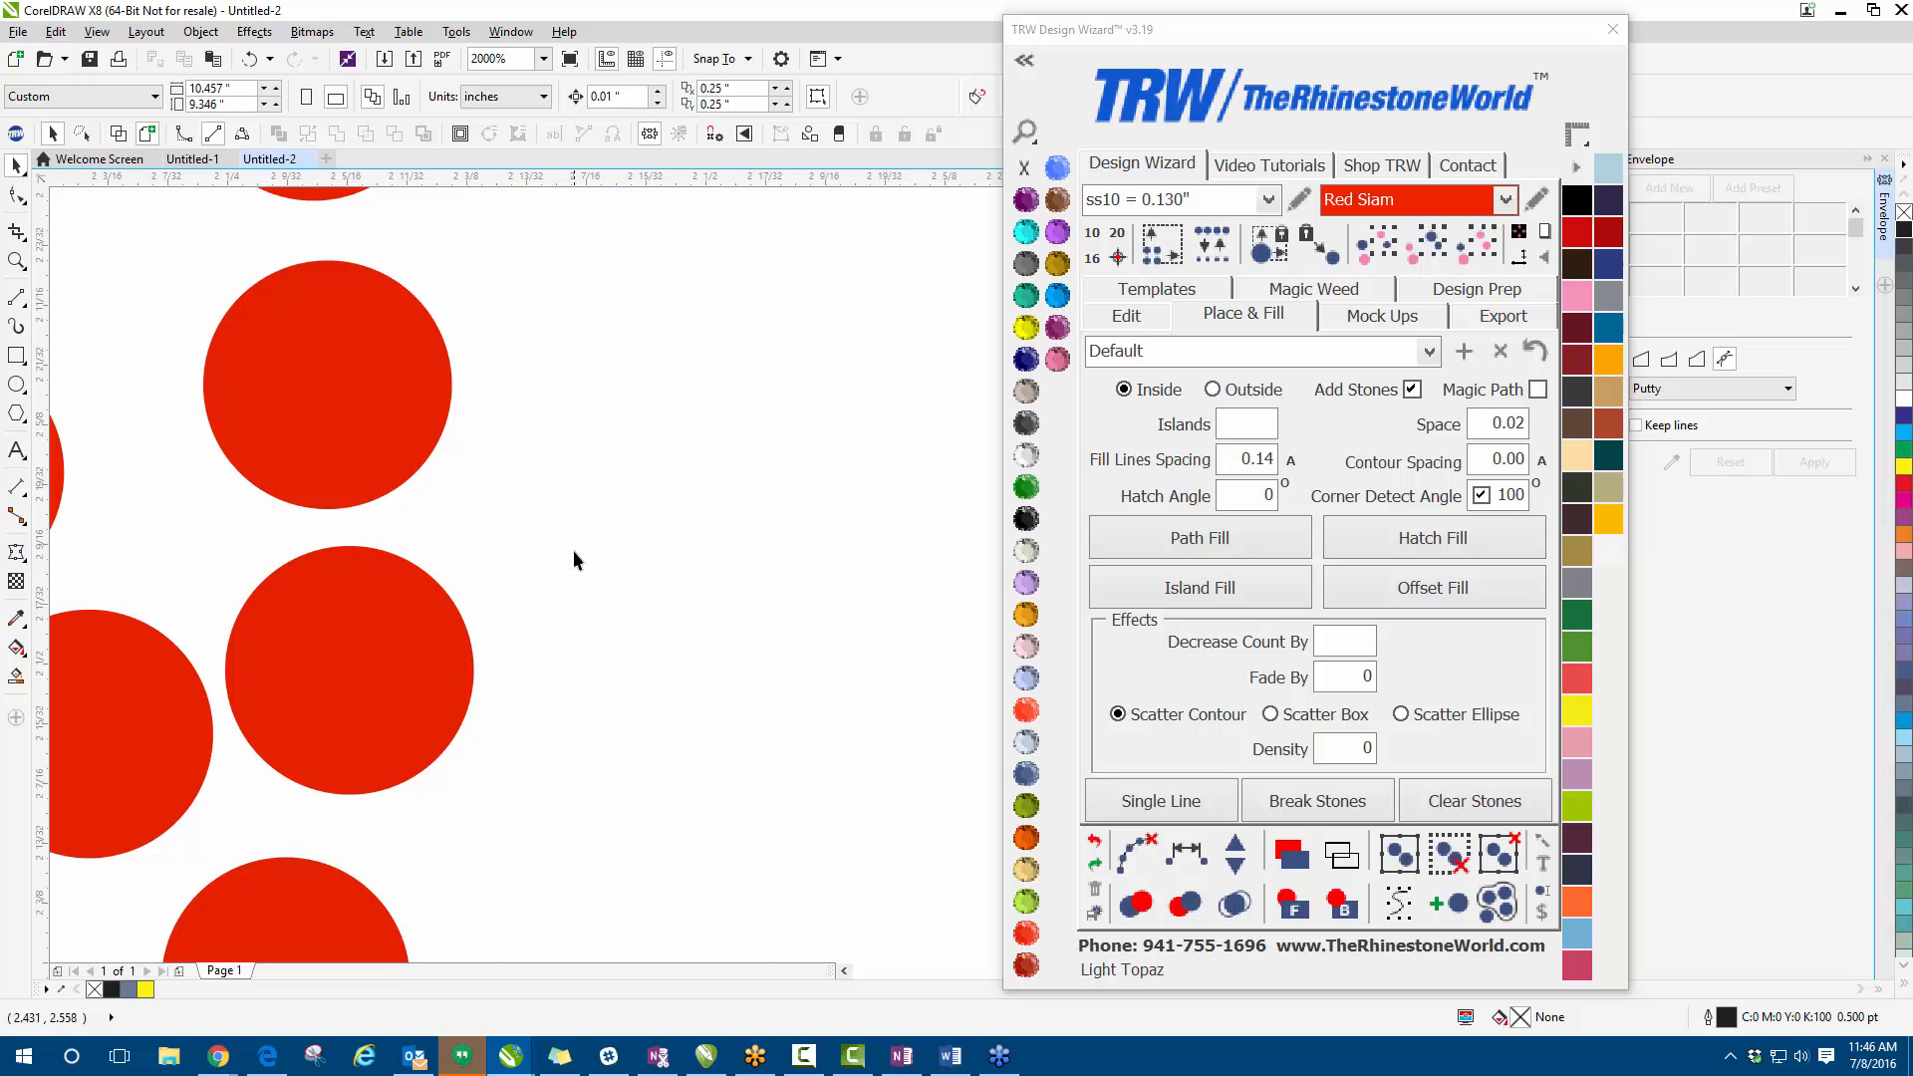
scroll(568, 553, "down", 3)
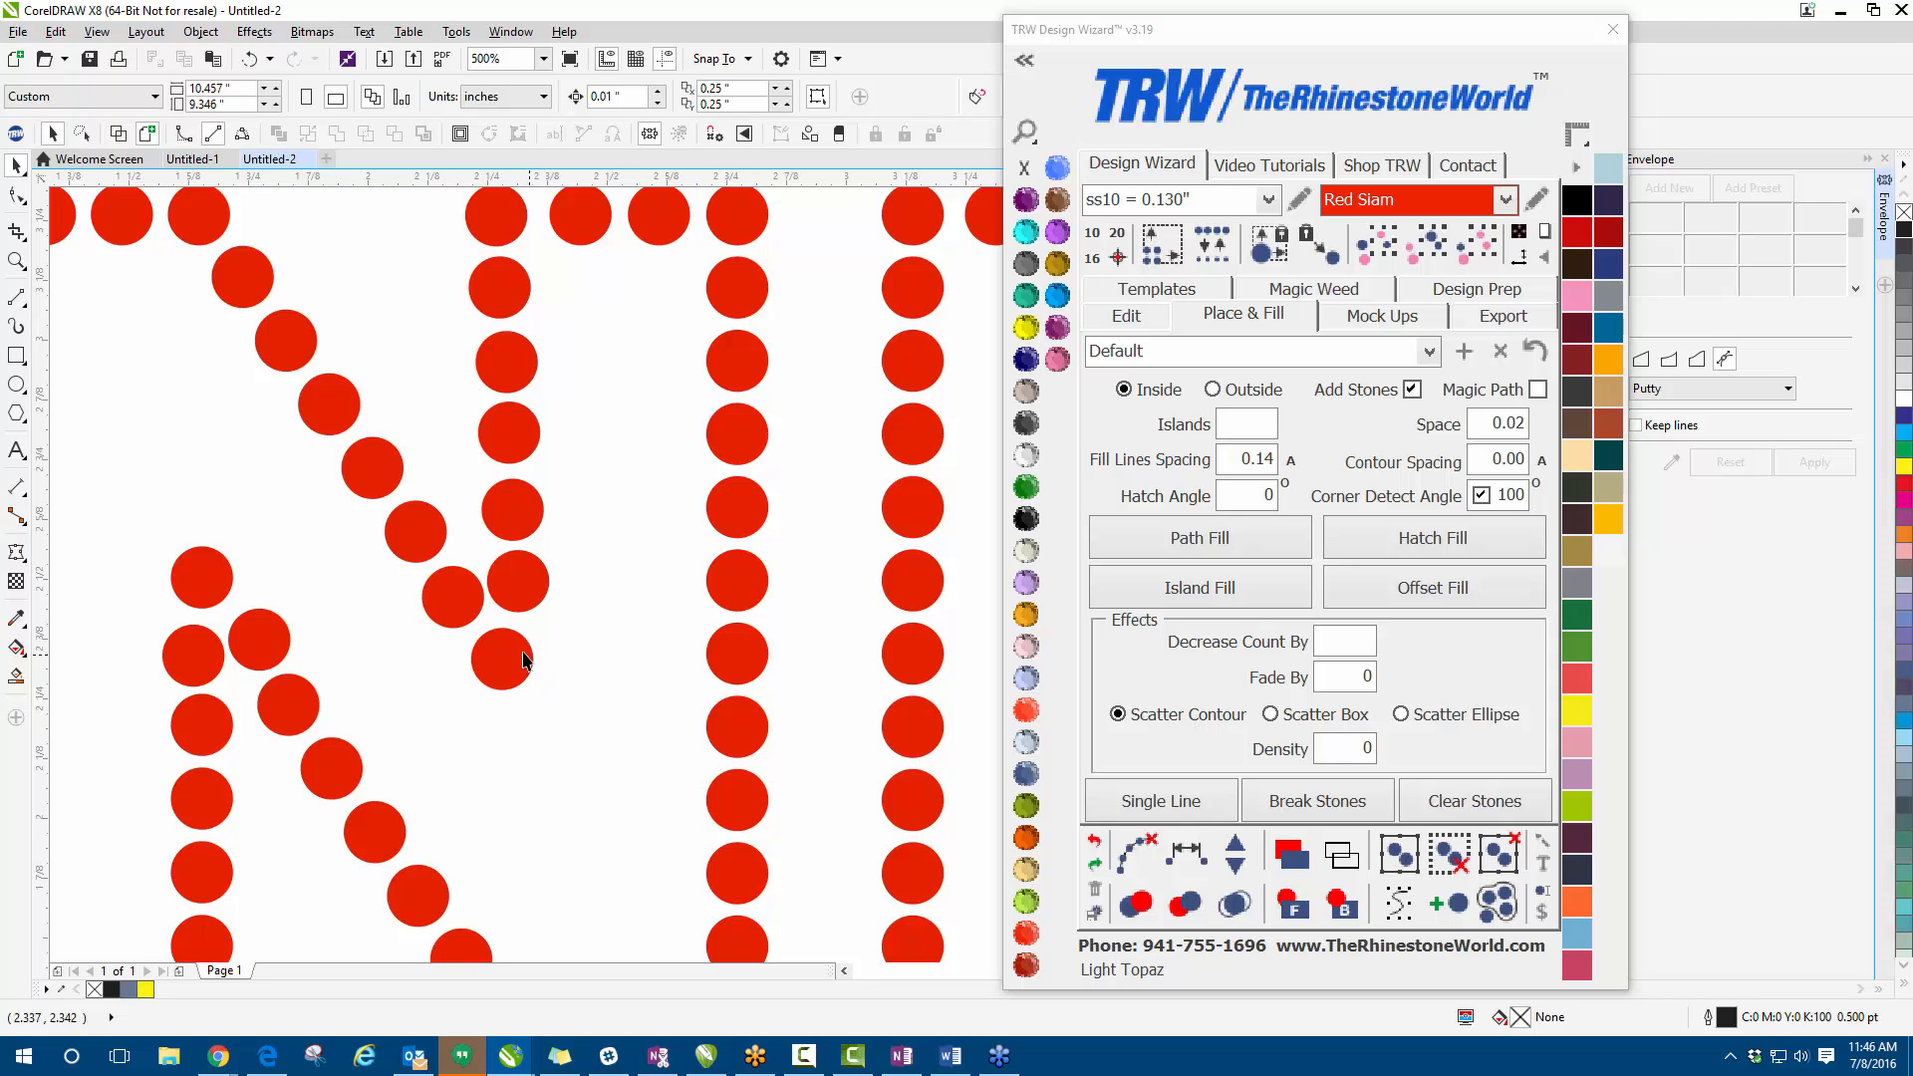
scroll(506, 628, "down", 1)
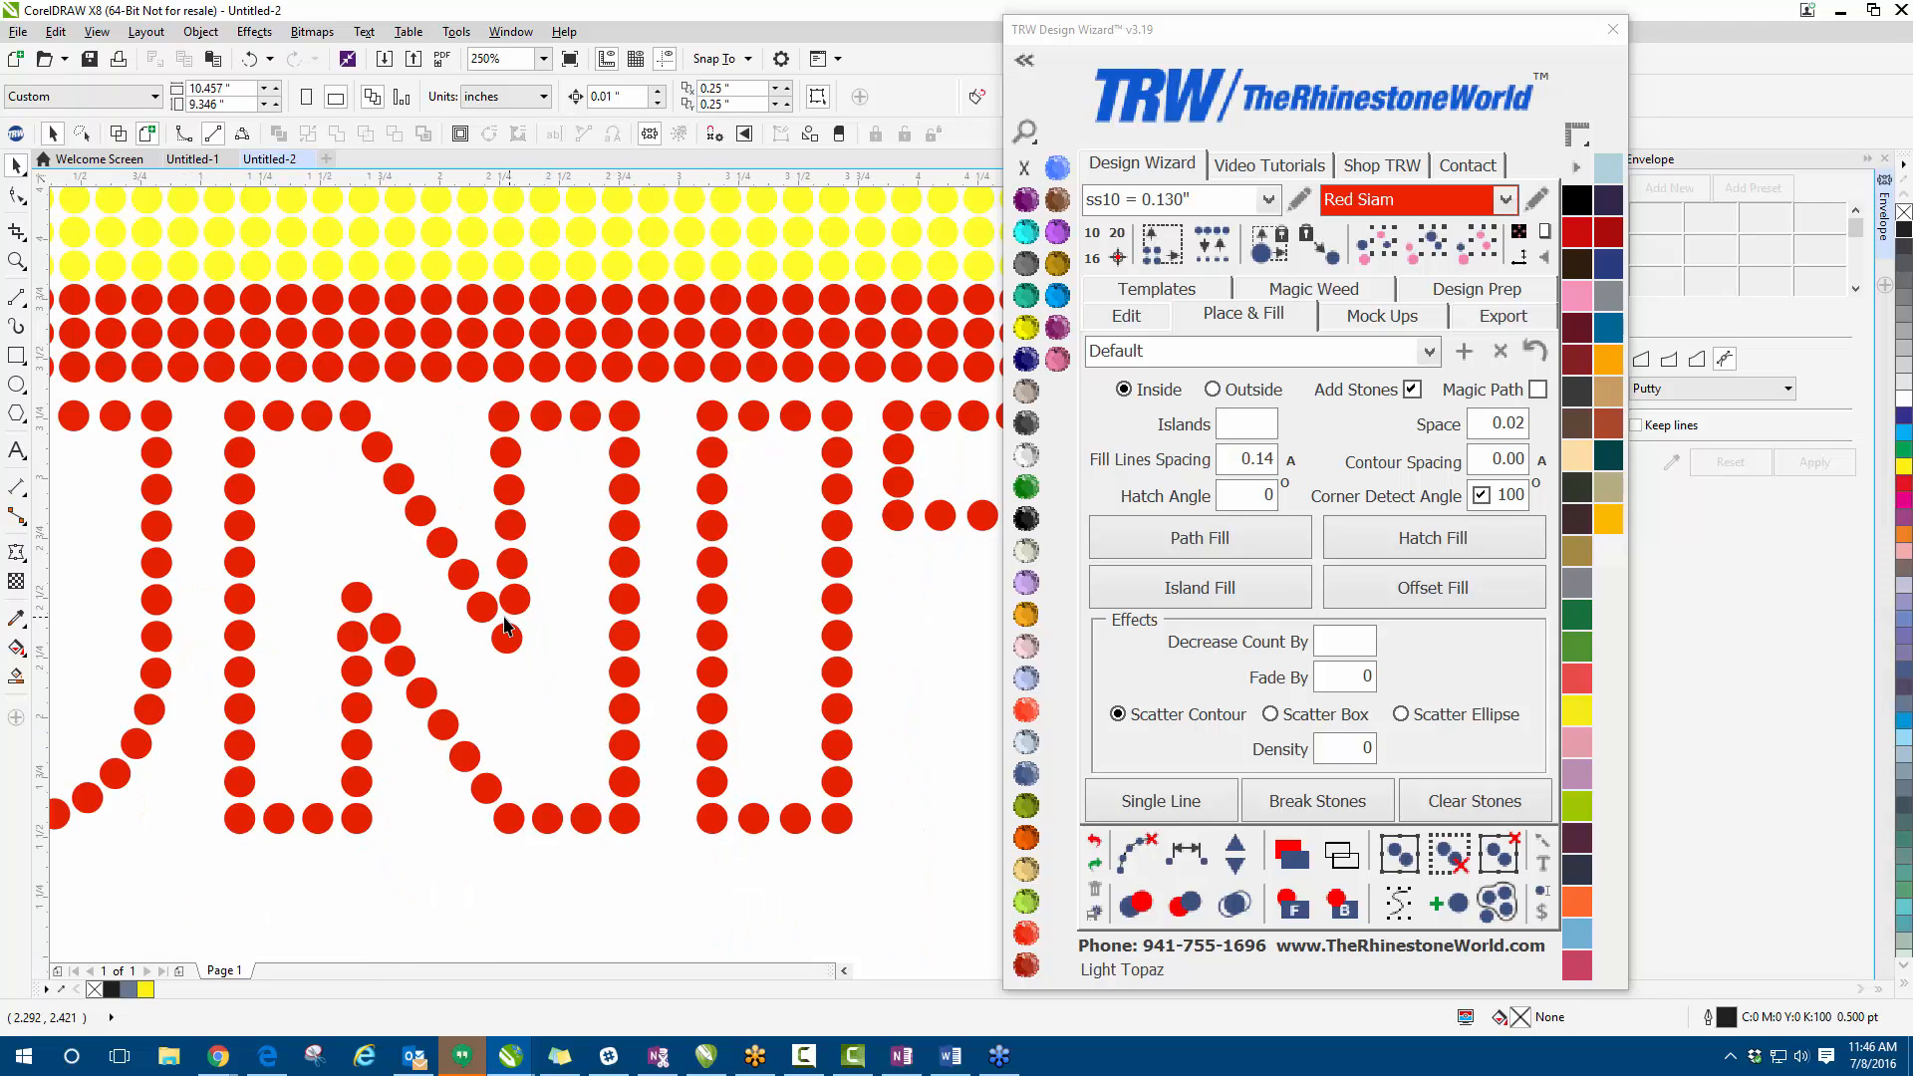
- Review the whole flag design at small scale, judging how the word UNITED reads from a distance
scroll(506, 625, "down", 1)
scroll(502, 624, "down", 3)
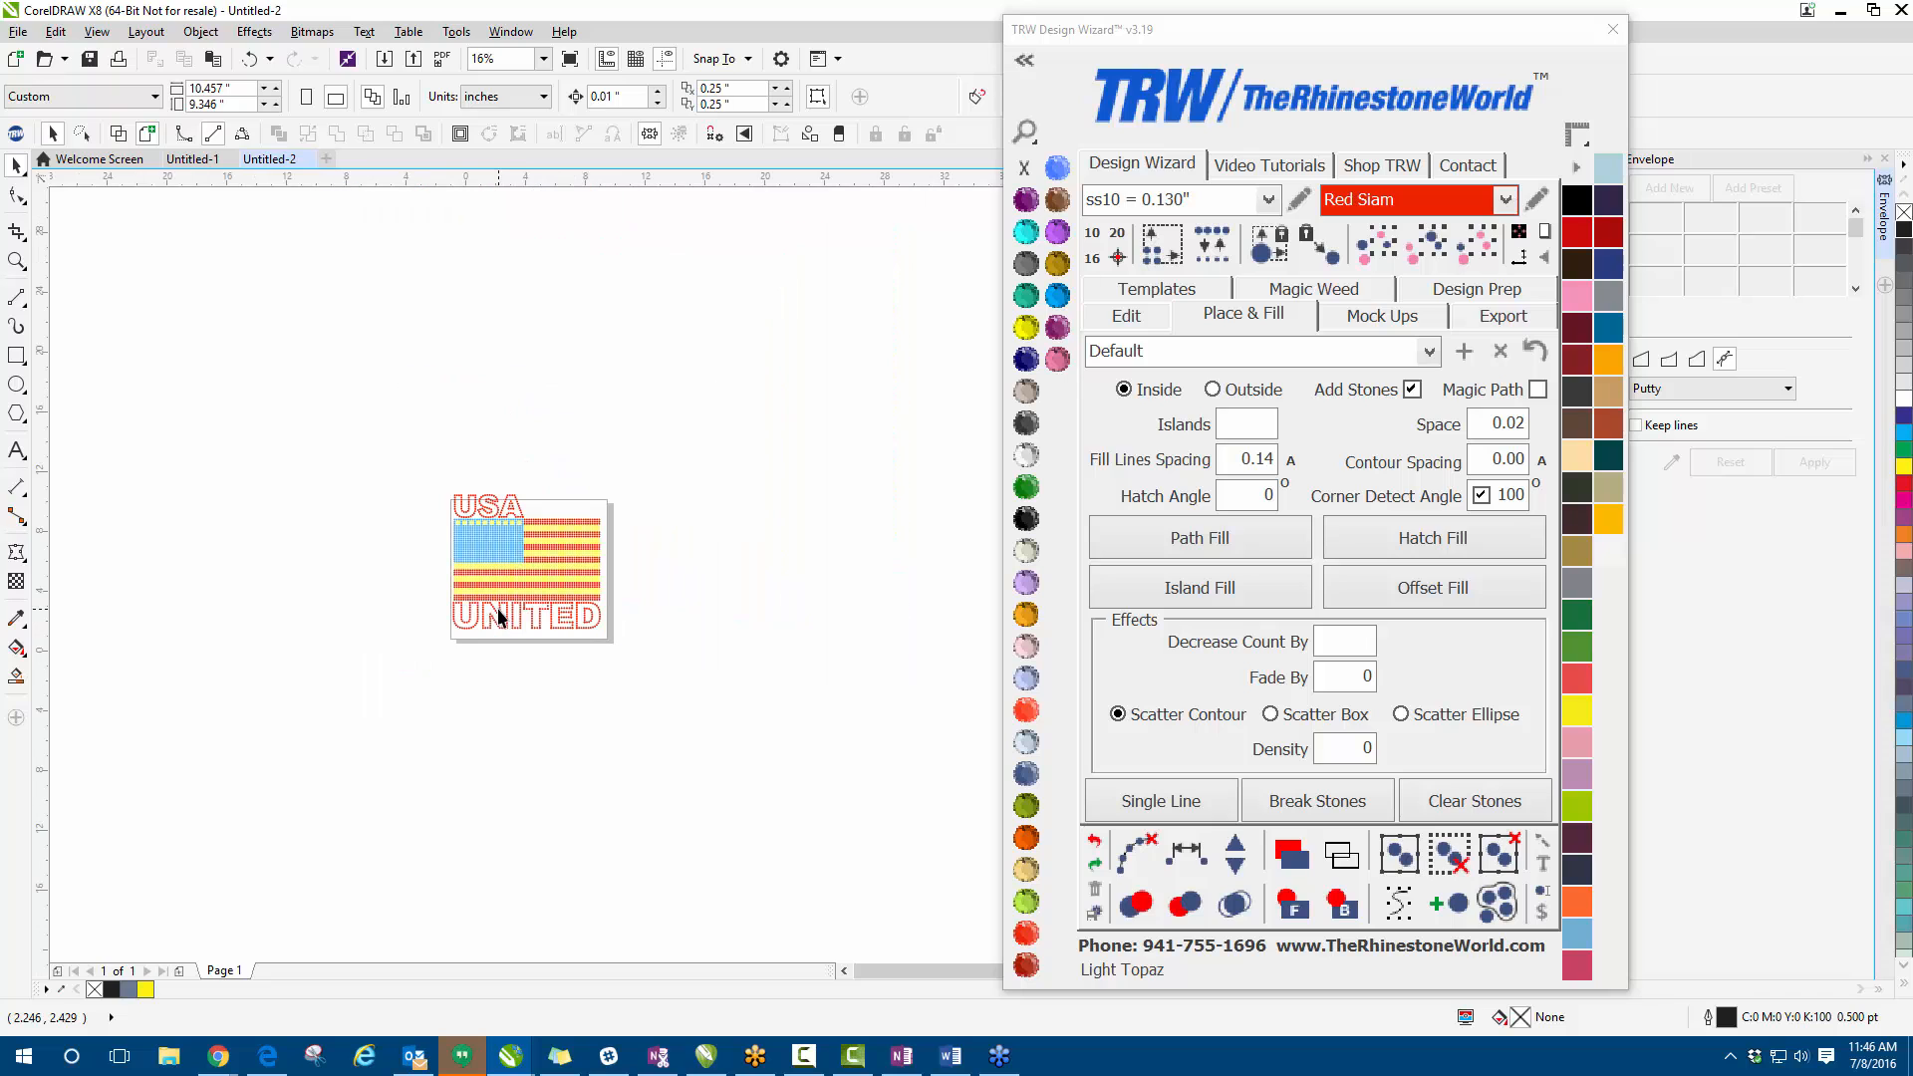
scroll(509, 565, "down", 1)
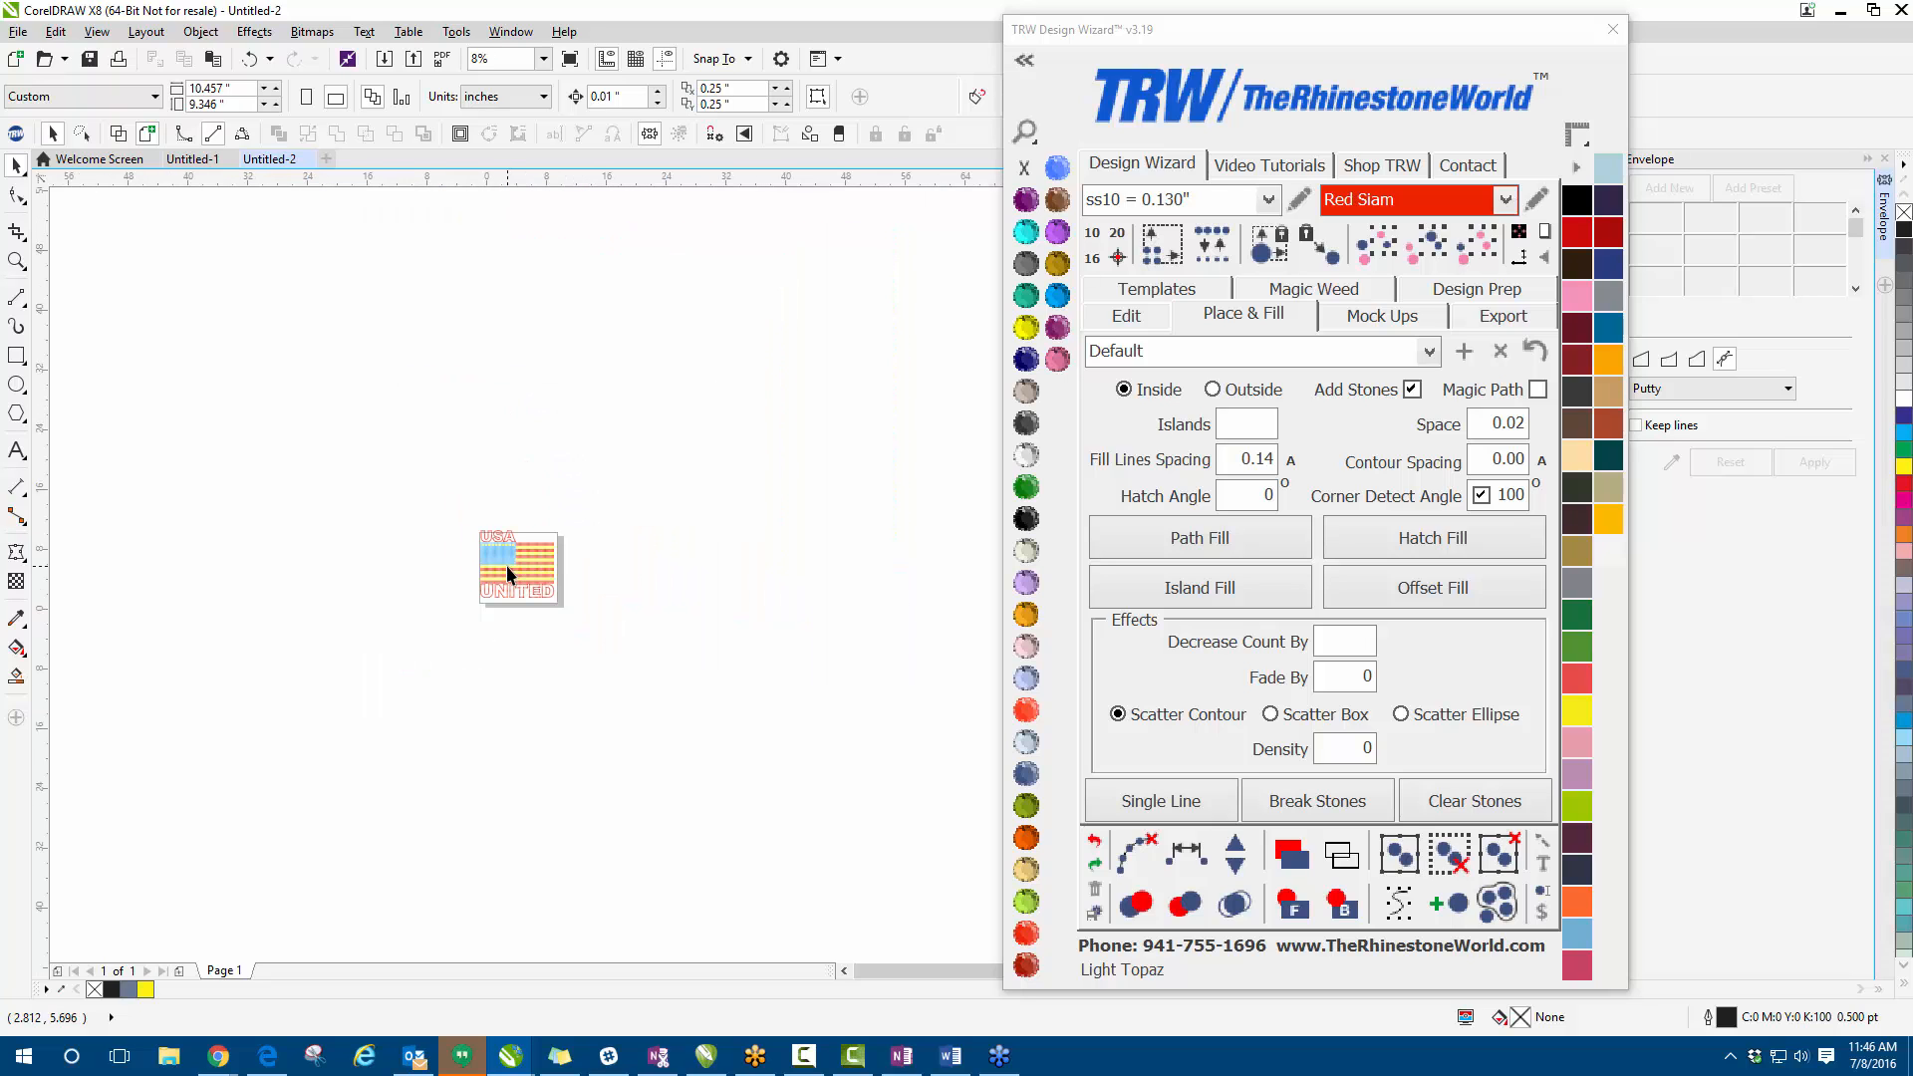
scroll(534, 554, "up", 1)
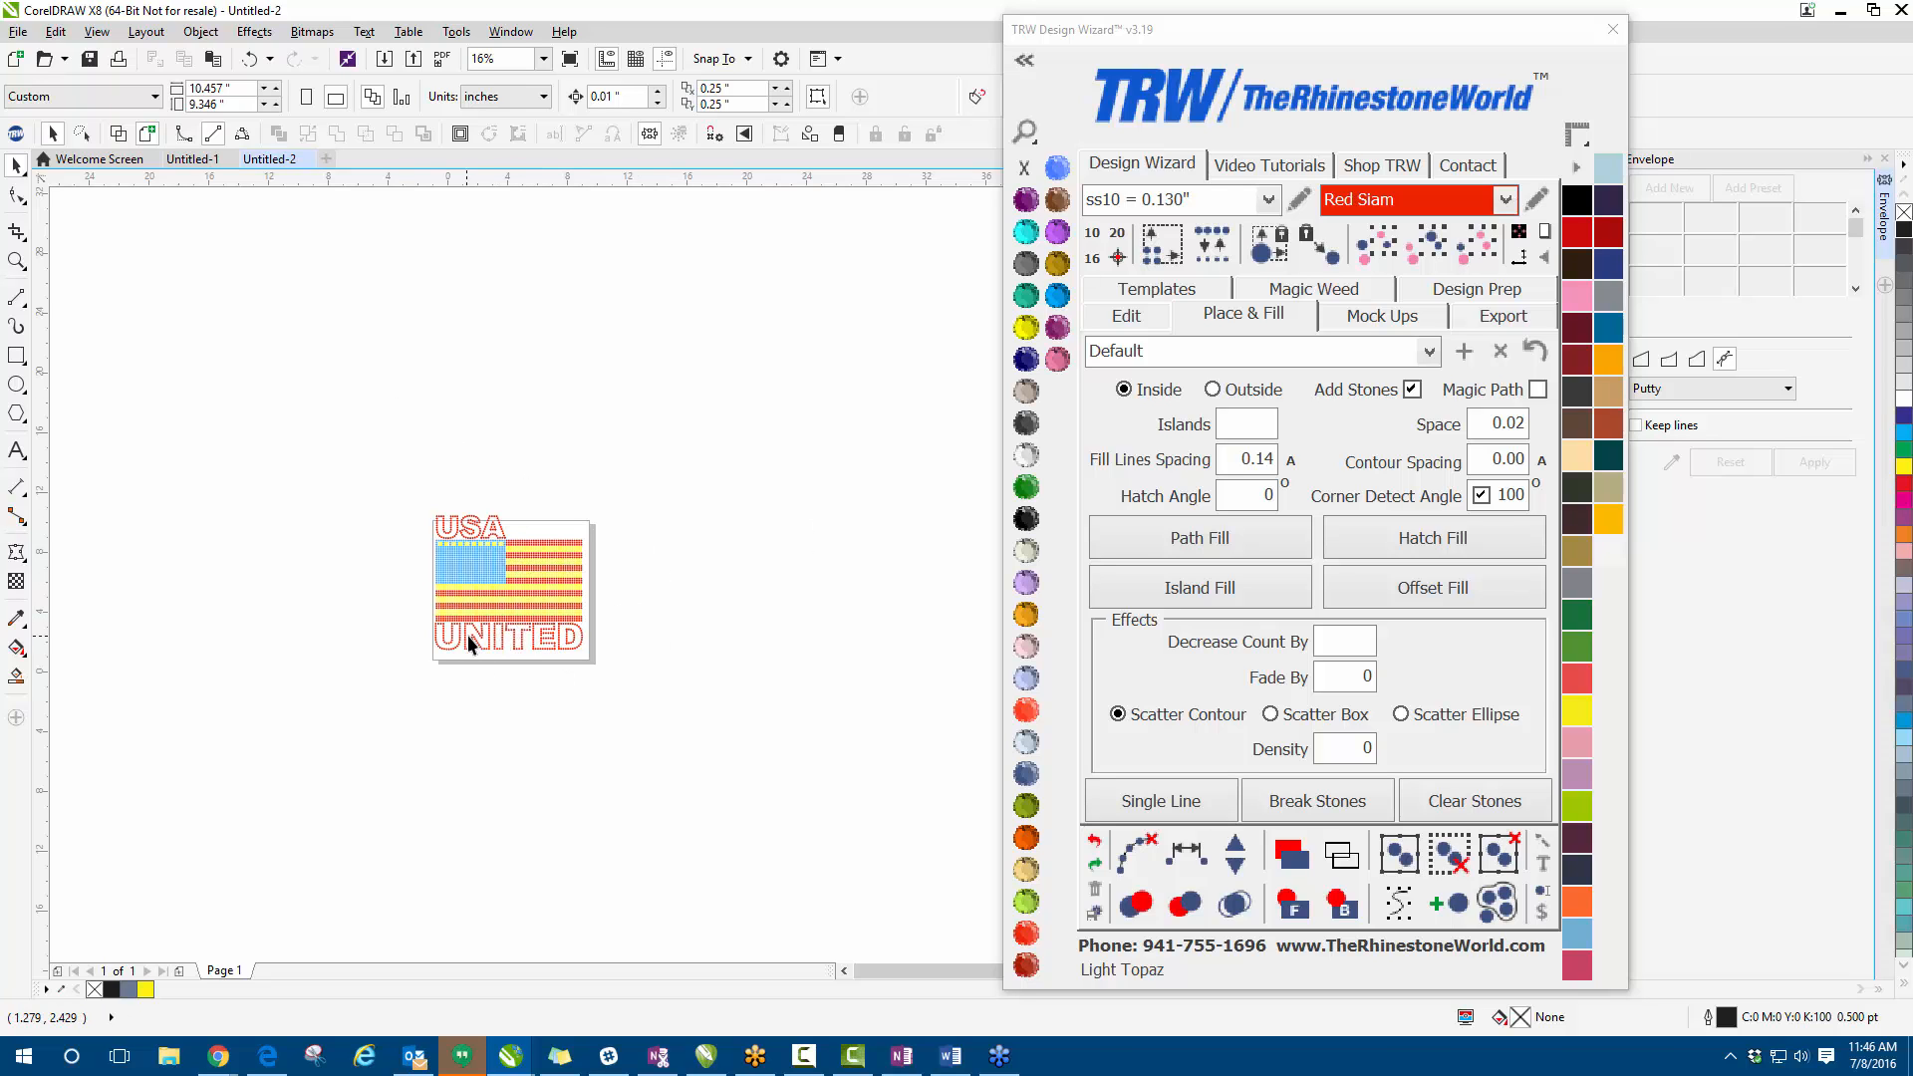
scroll(509, 616, "up", 1)
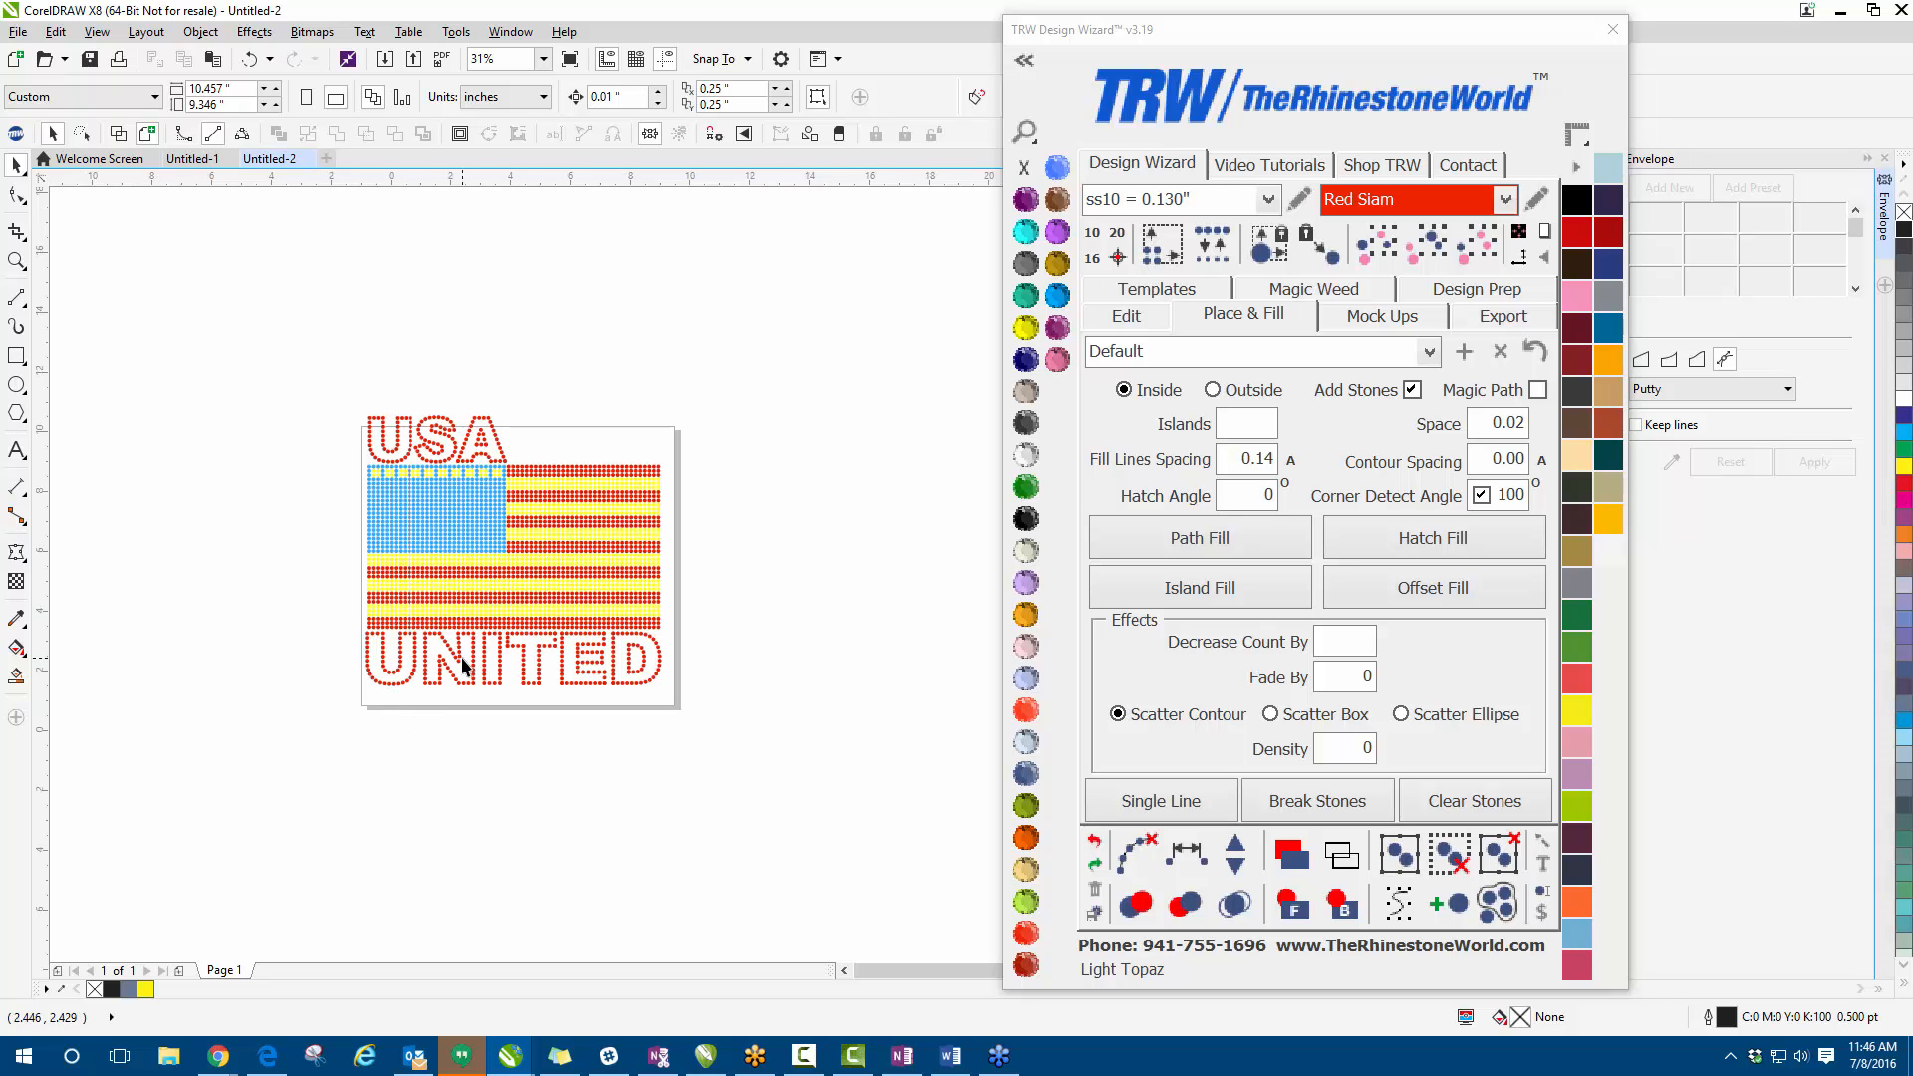
scroll(463, 665, "up", 1)
scroll(453, 670, "down", 1)
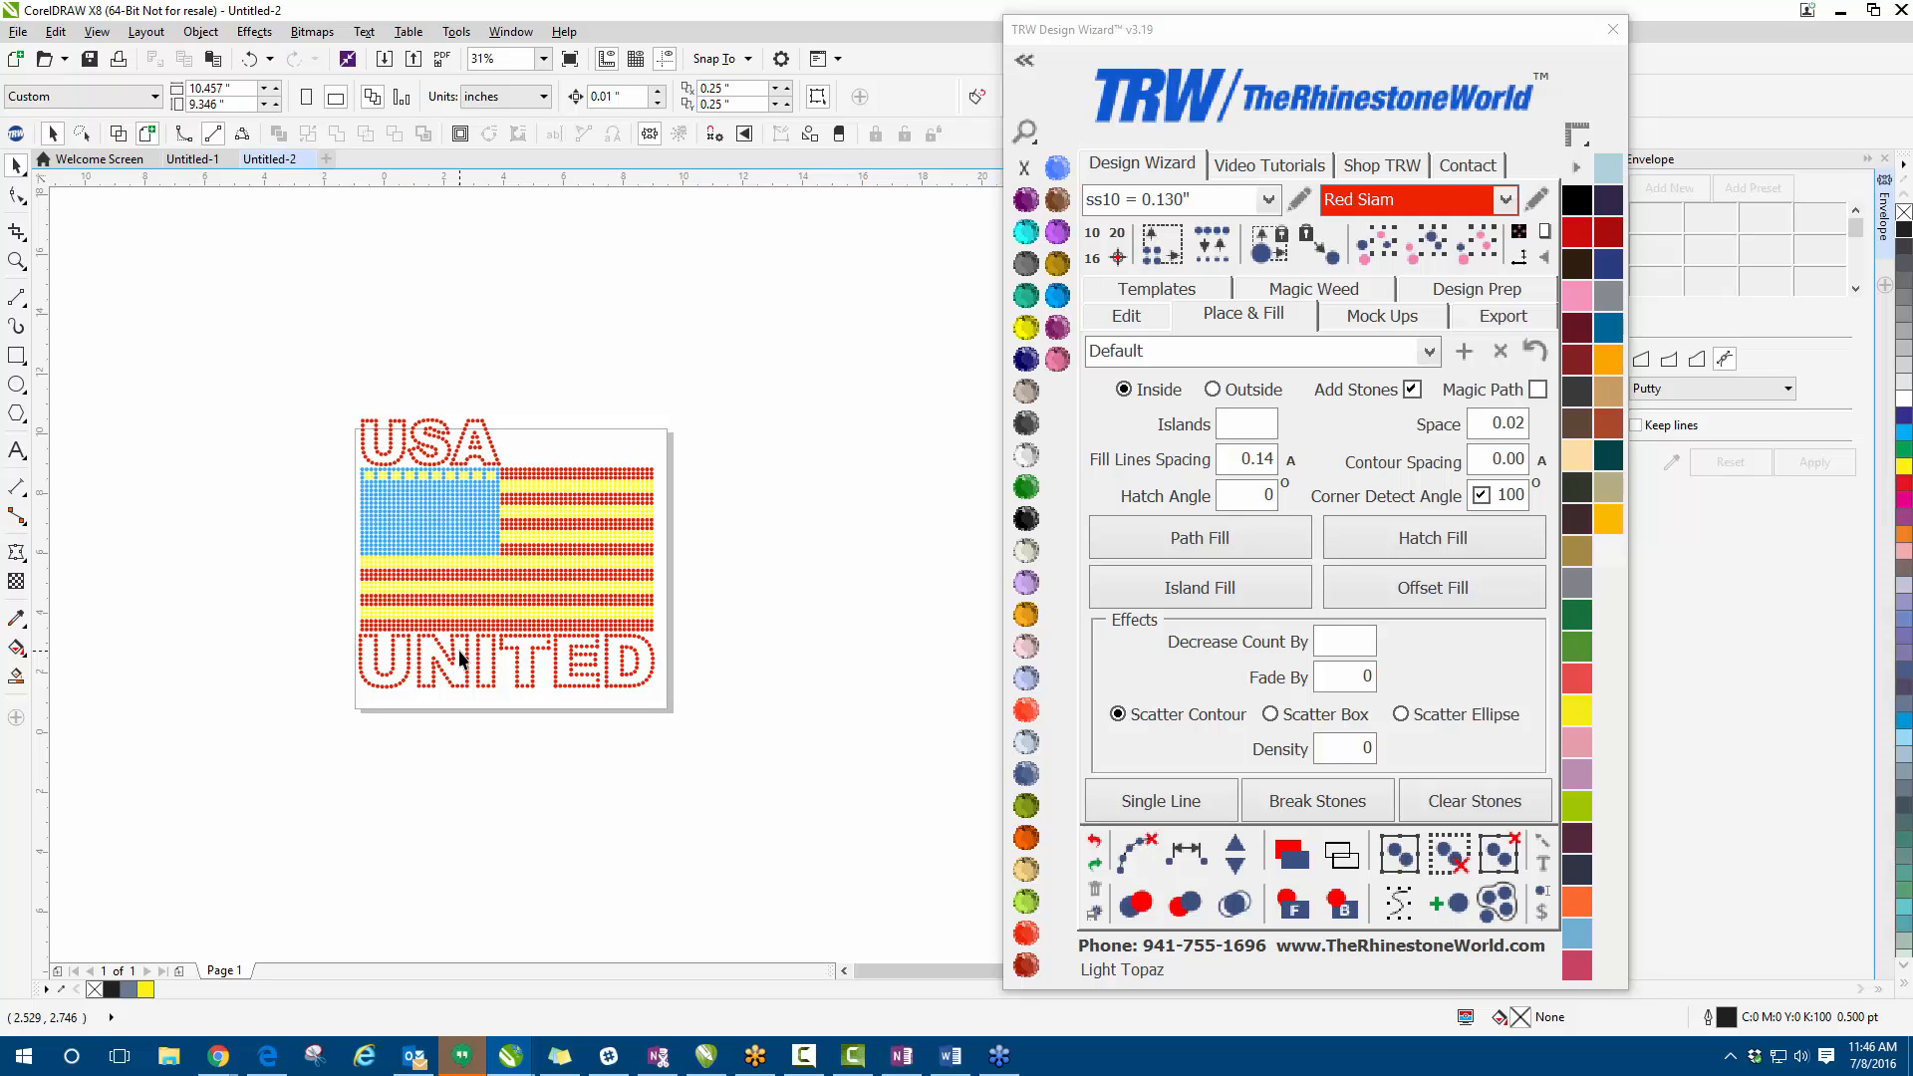
scroll(513, 667, "up", 2)
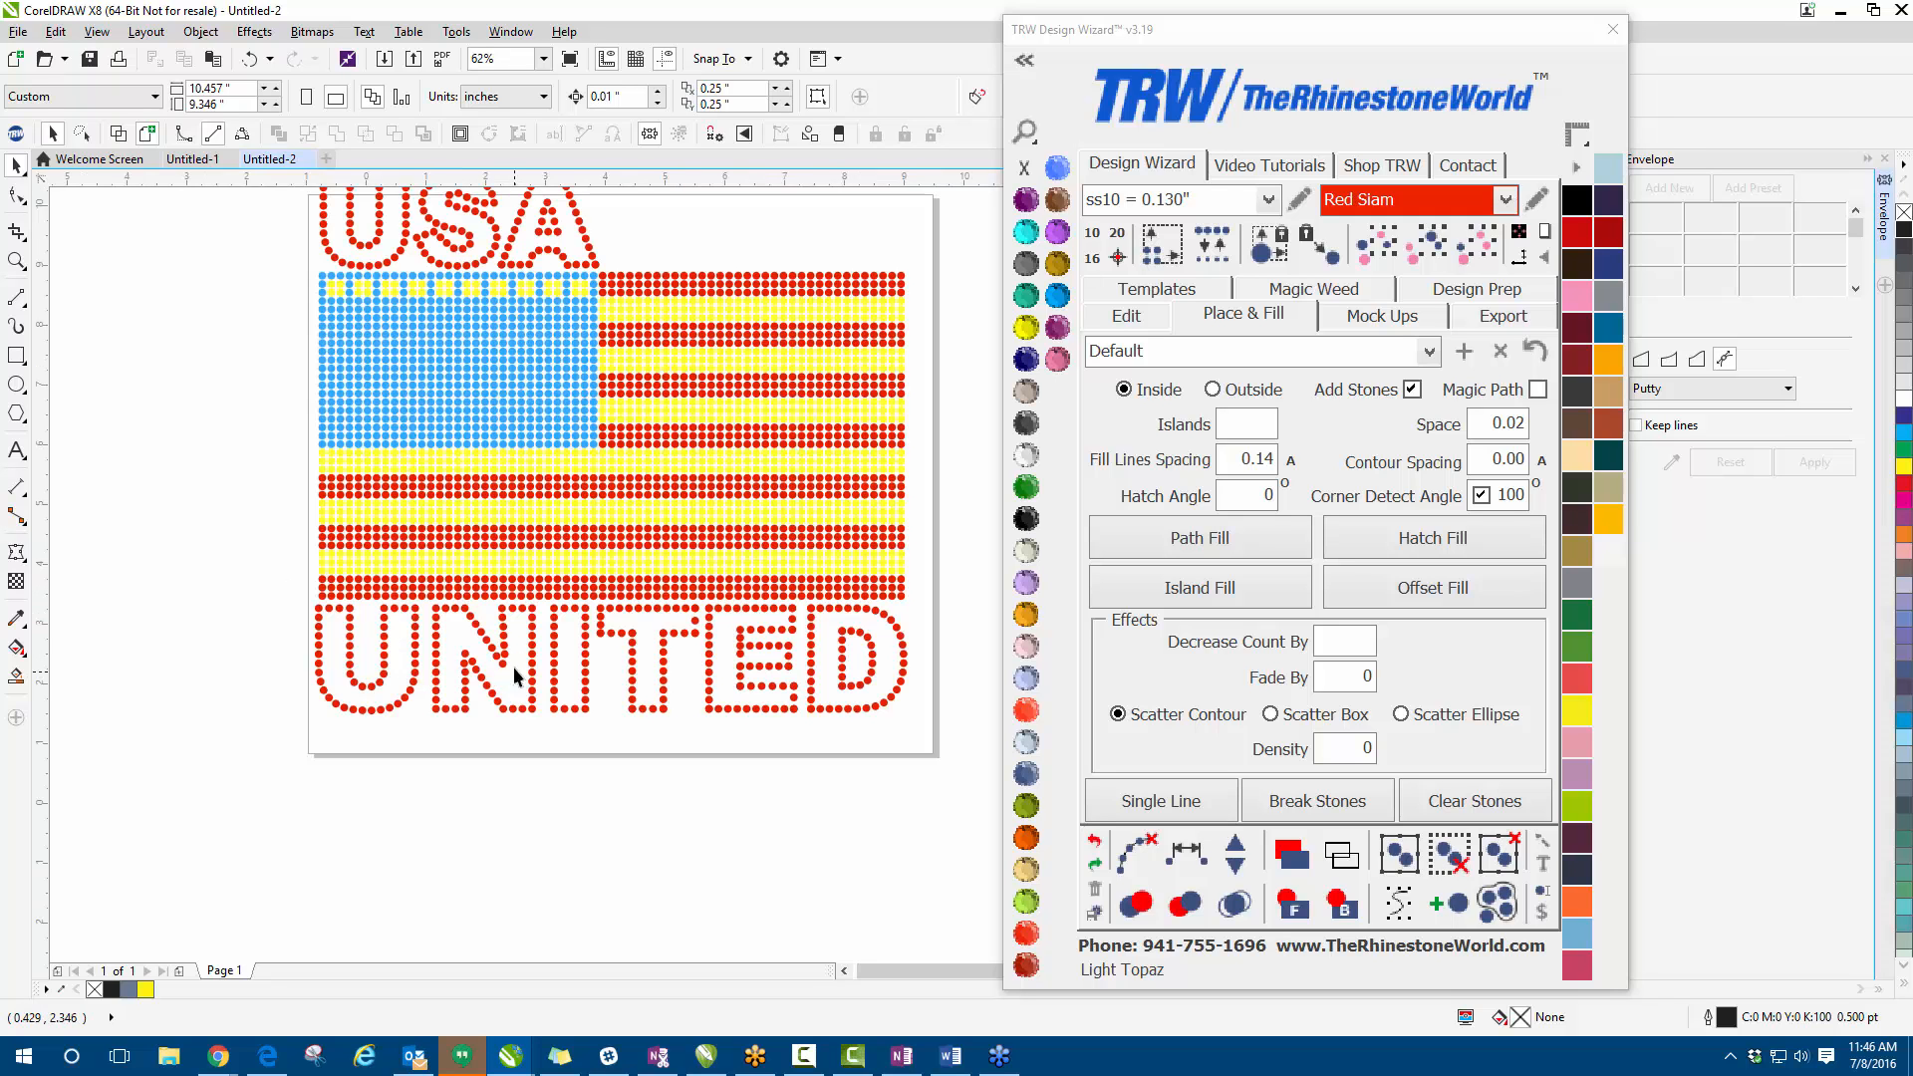
scroll(608, 631, "up", 1)
scroll(647, 627, "down", 1)
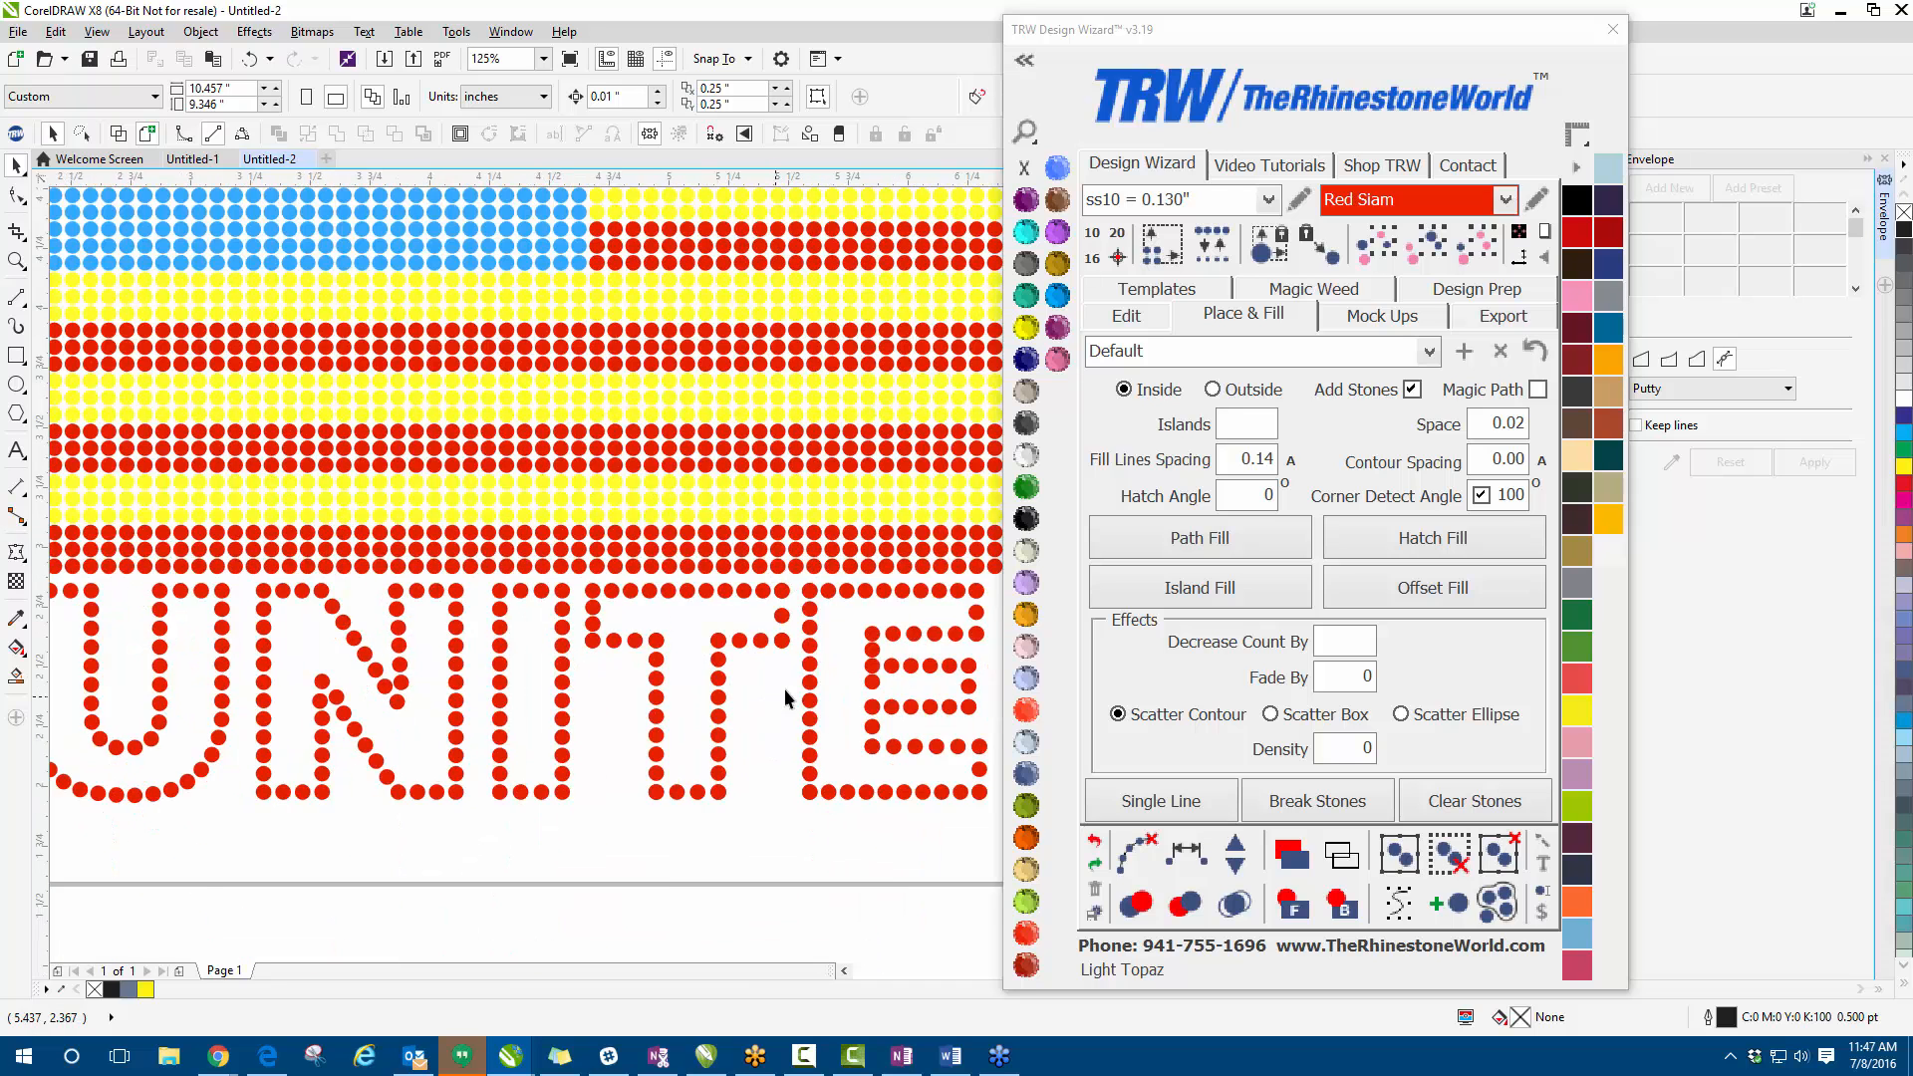
- Add a stone to the T's right end and shift the stones there into an evenly spaced column of four
scroll(687, 626, "up", 1)
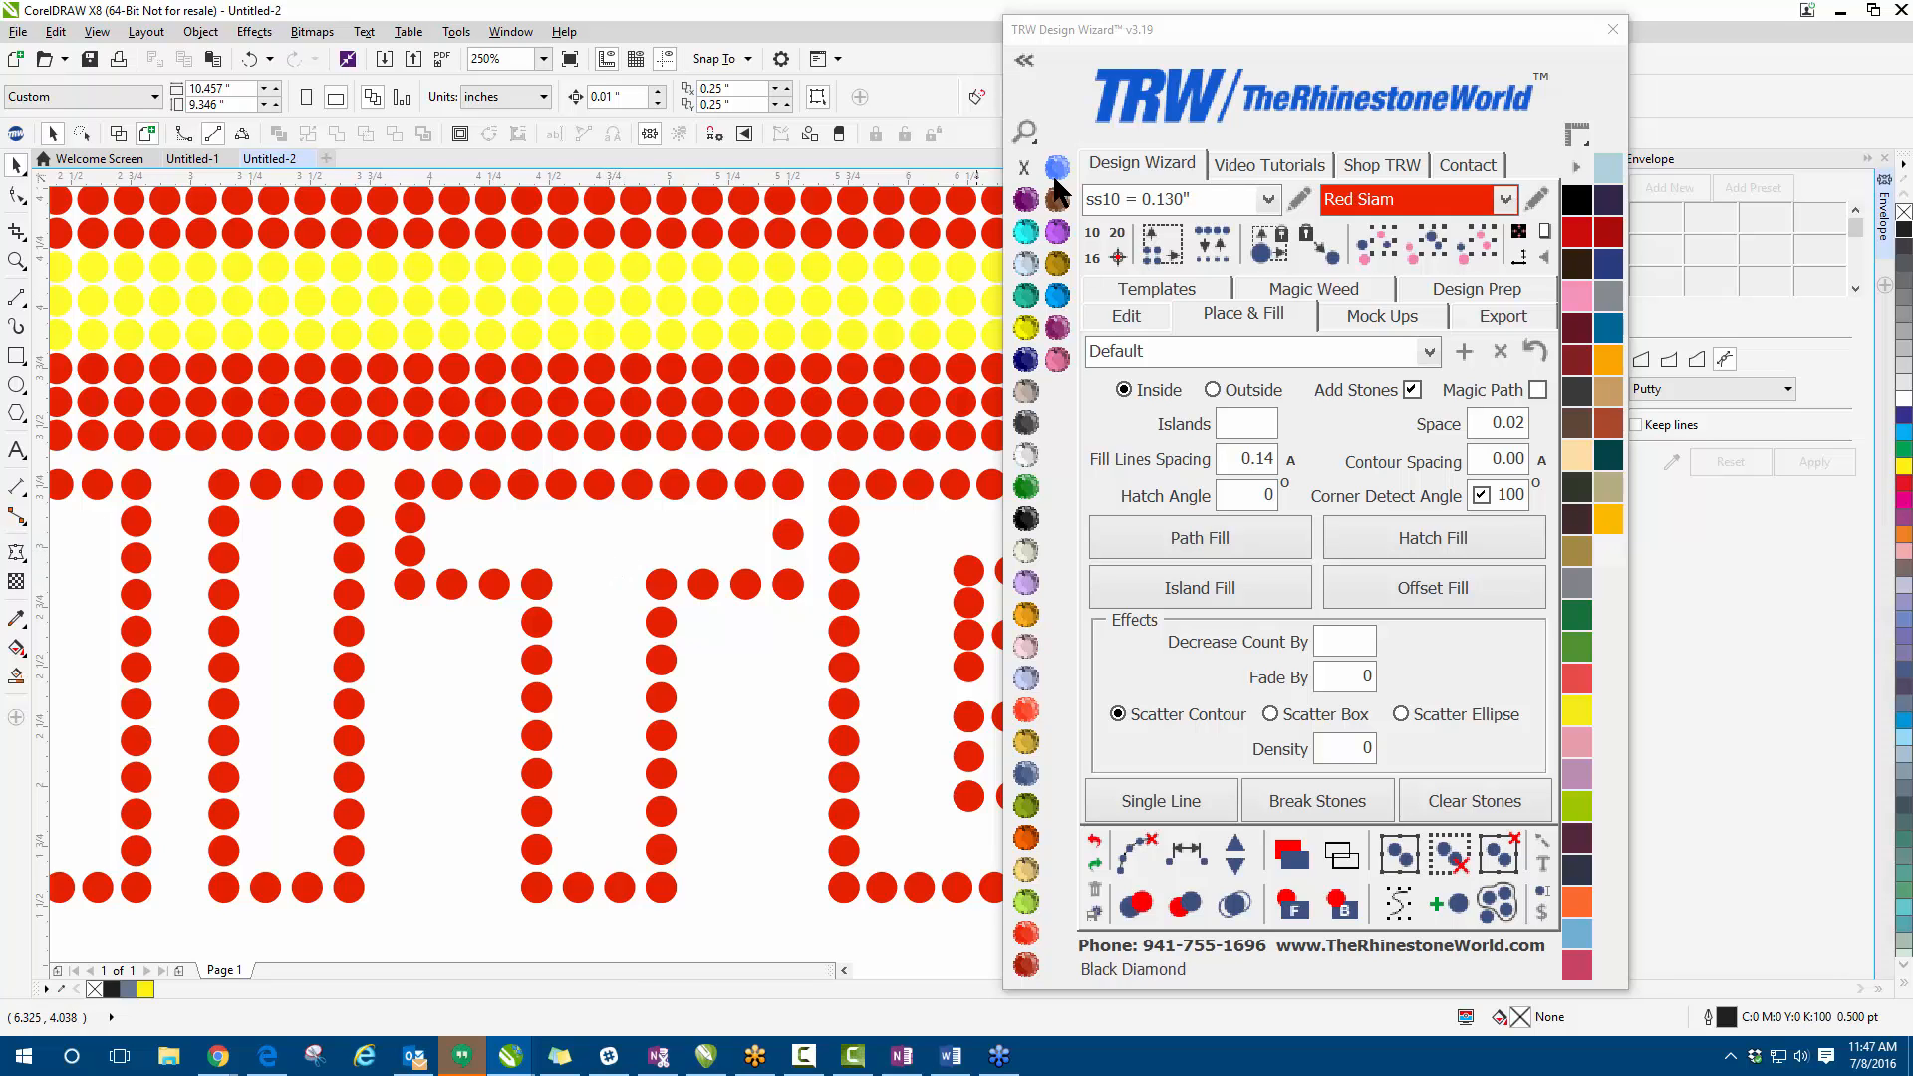
left_click_drag(1165, 45, 1352, 71)
scroll(825, 461, "up", 2)
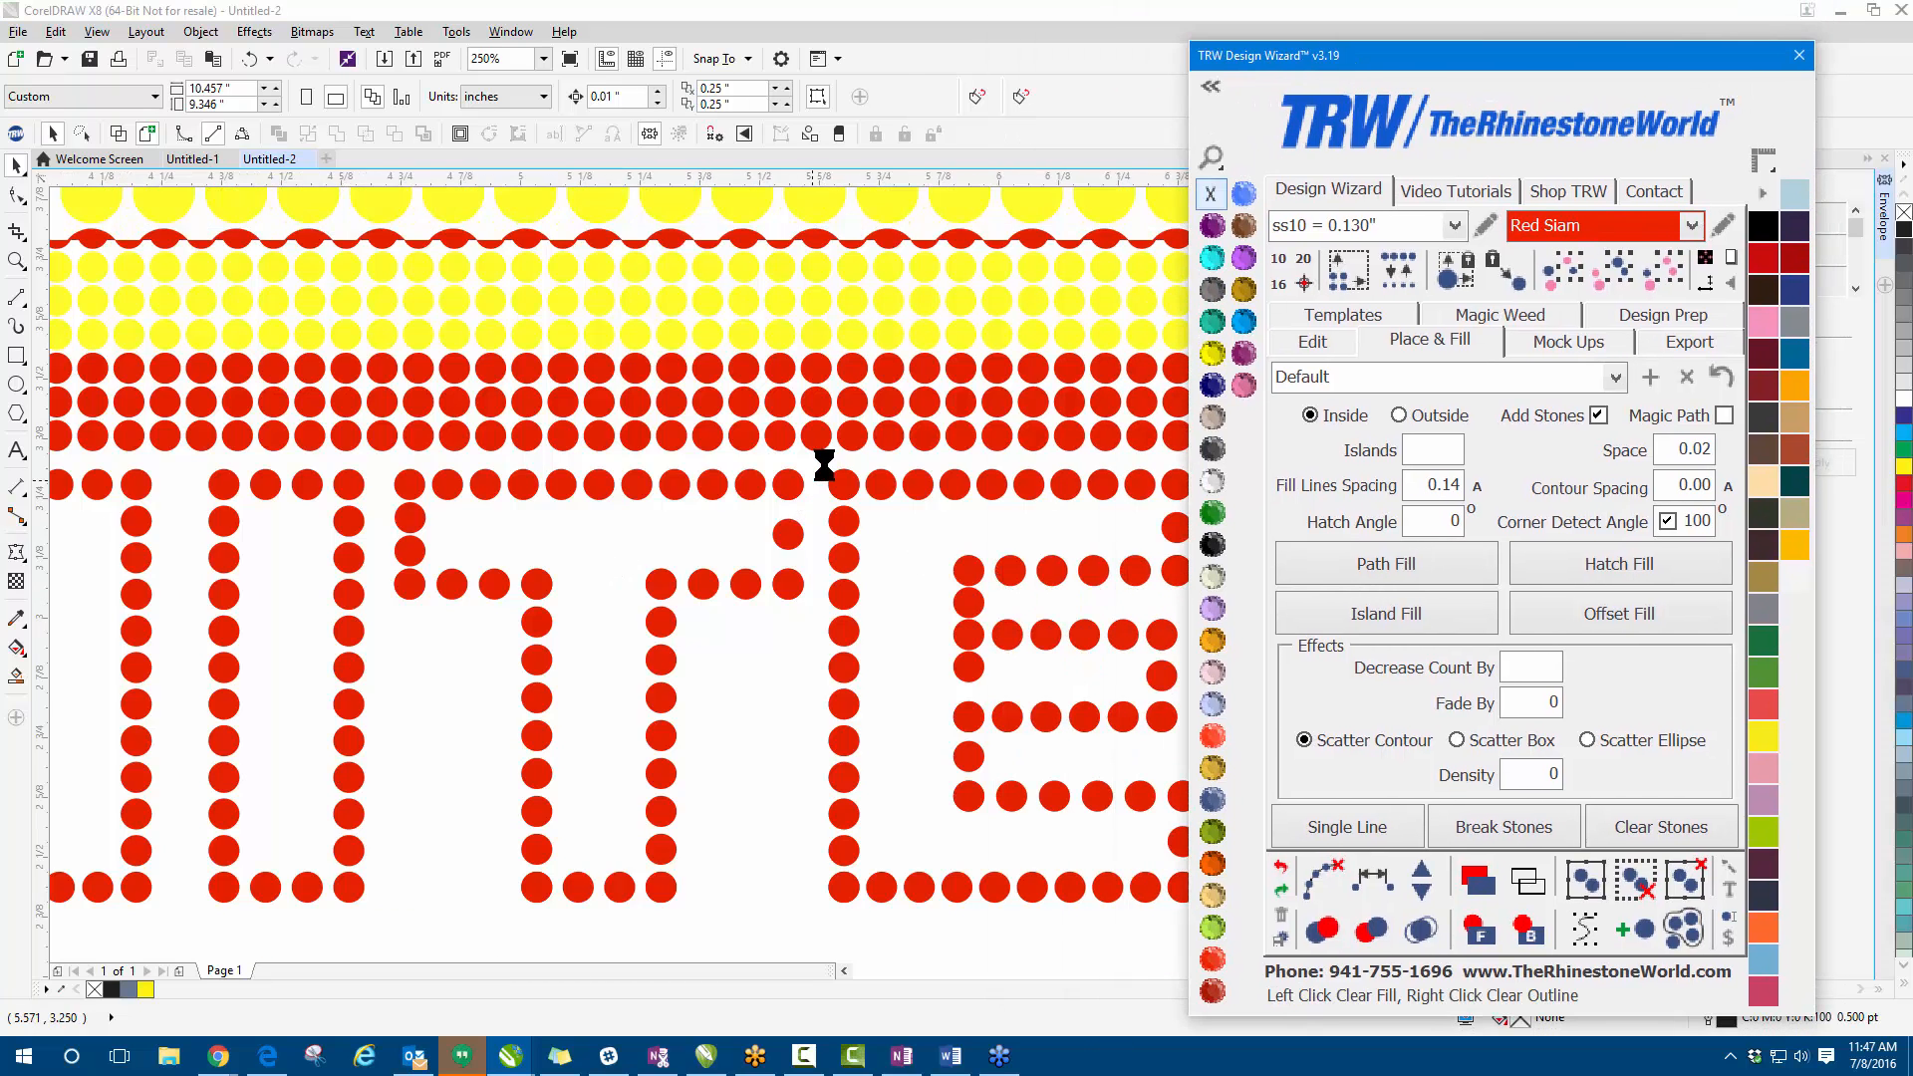
left_click(756, 491)
key("Escape")
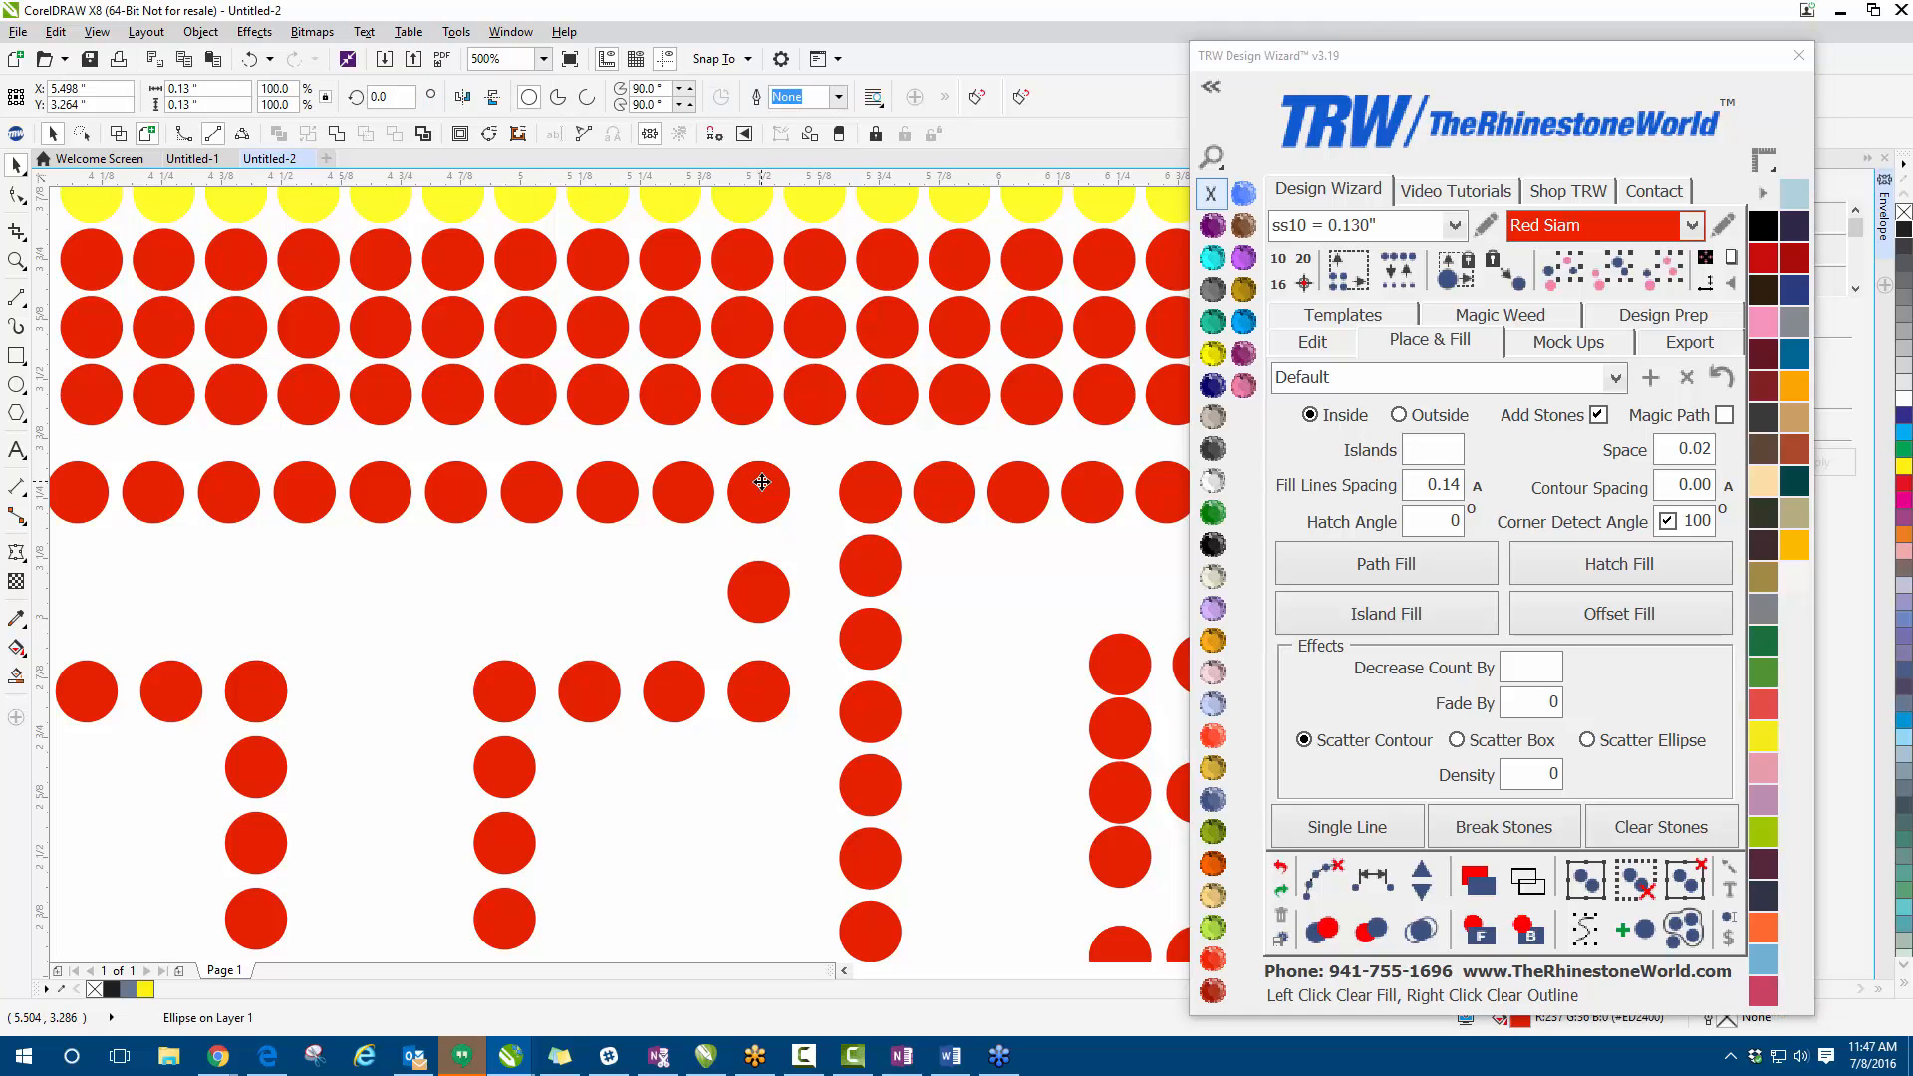
mouse_move(761, 595)
left_mouse_down()
mouse_move(761, 564)
mouse_move(763, 621)
left_mouse_up()
scroll(762, 556, "up", 2)
left_click(765, 827)
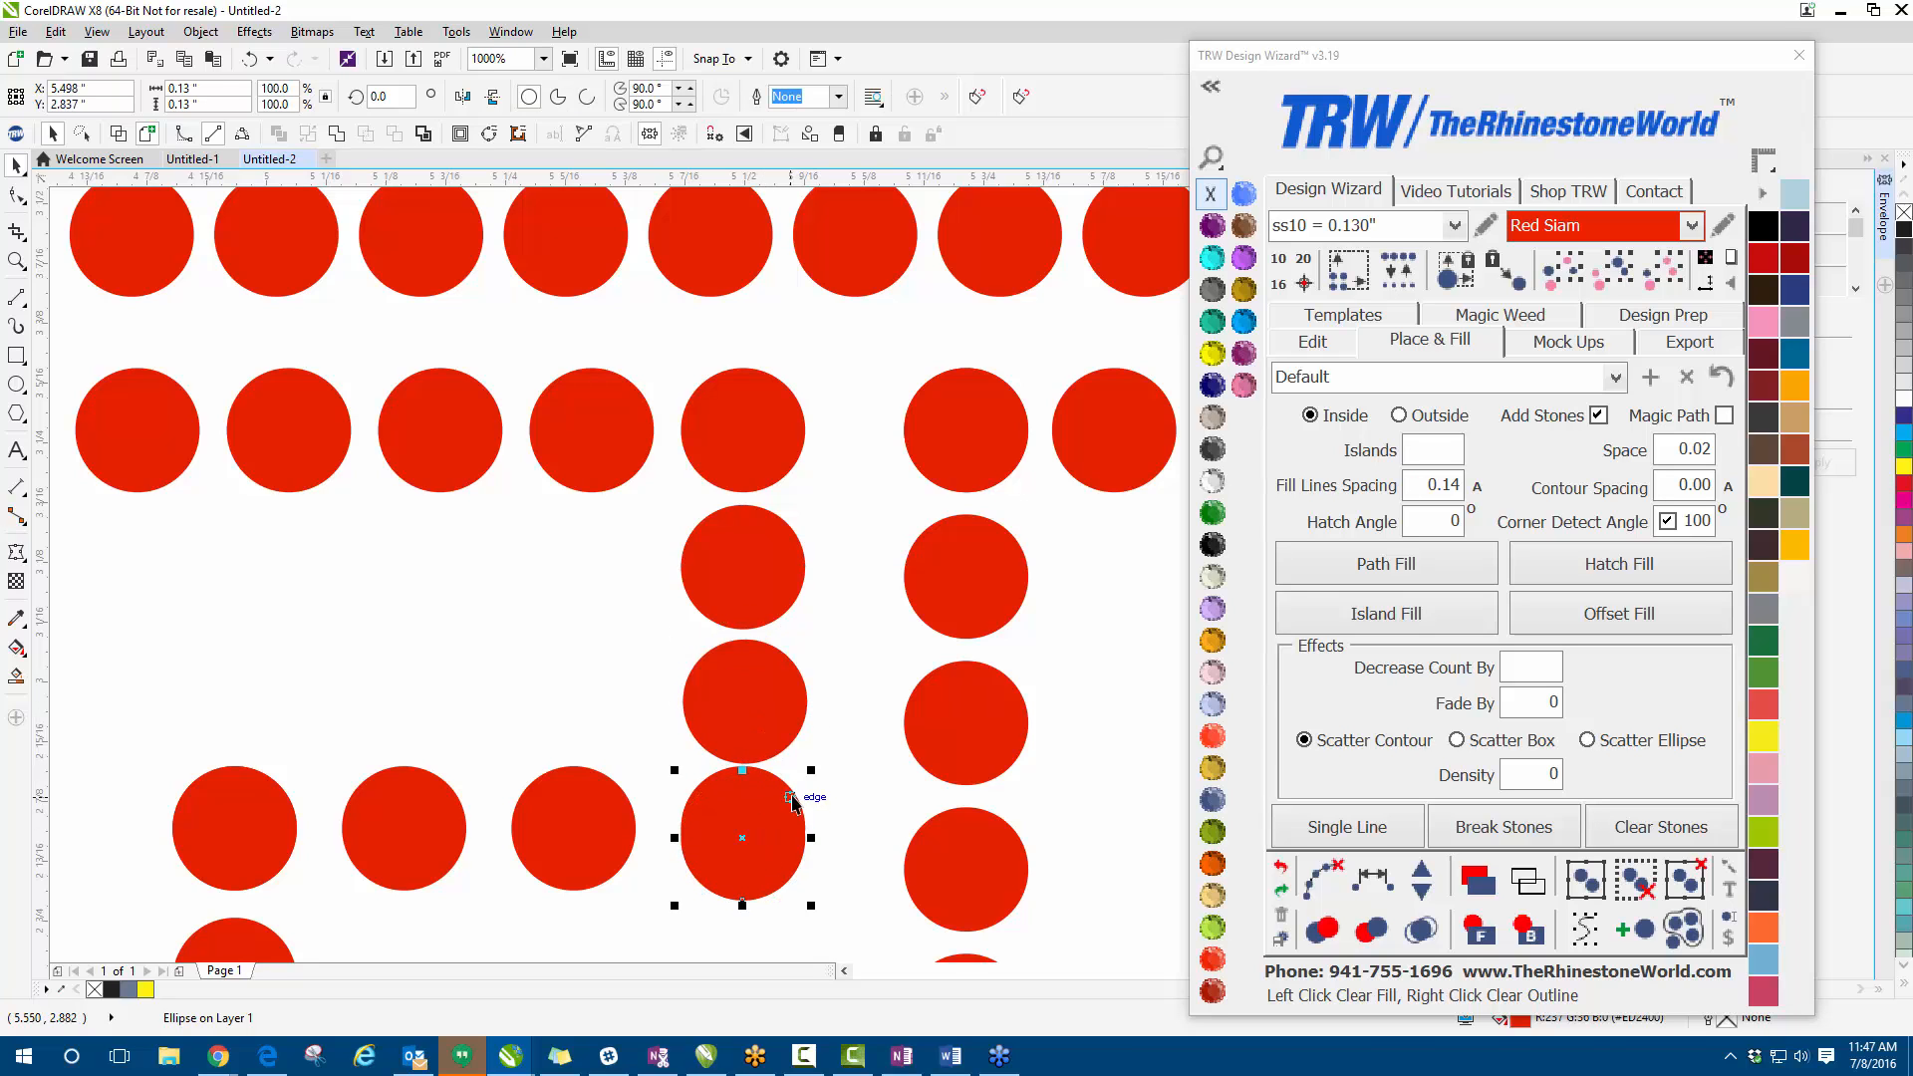
left_click_drag(768, 823, 772, 823)
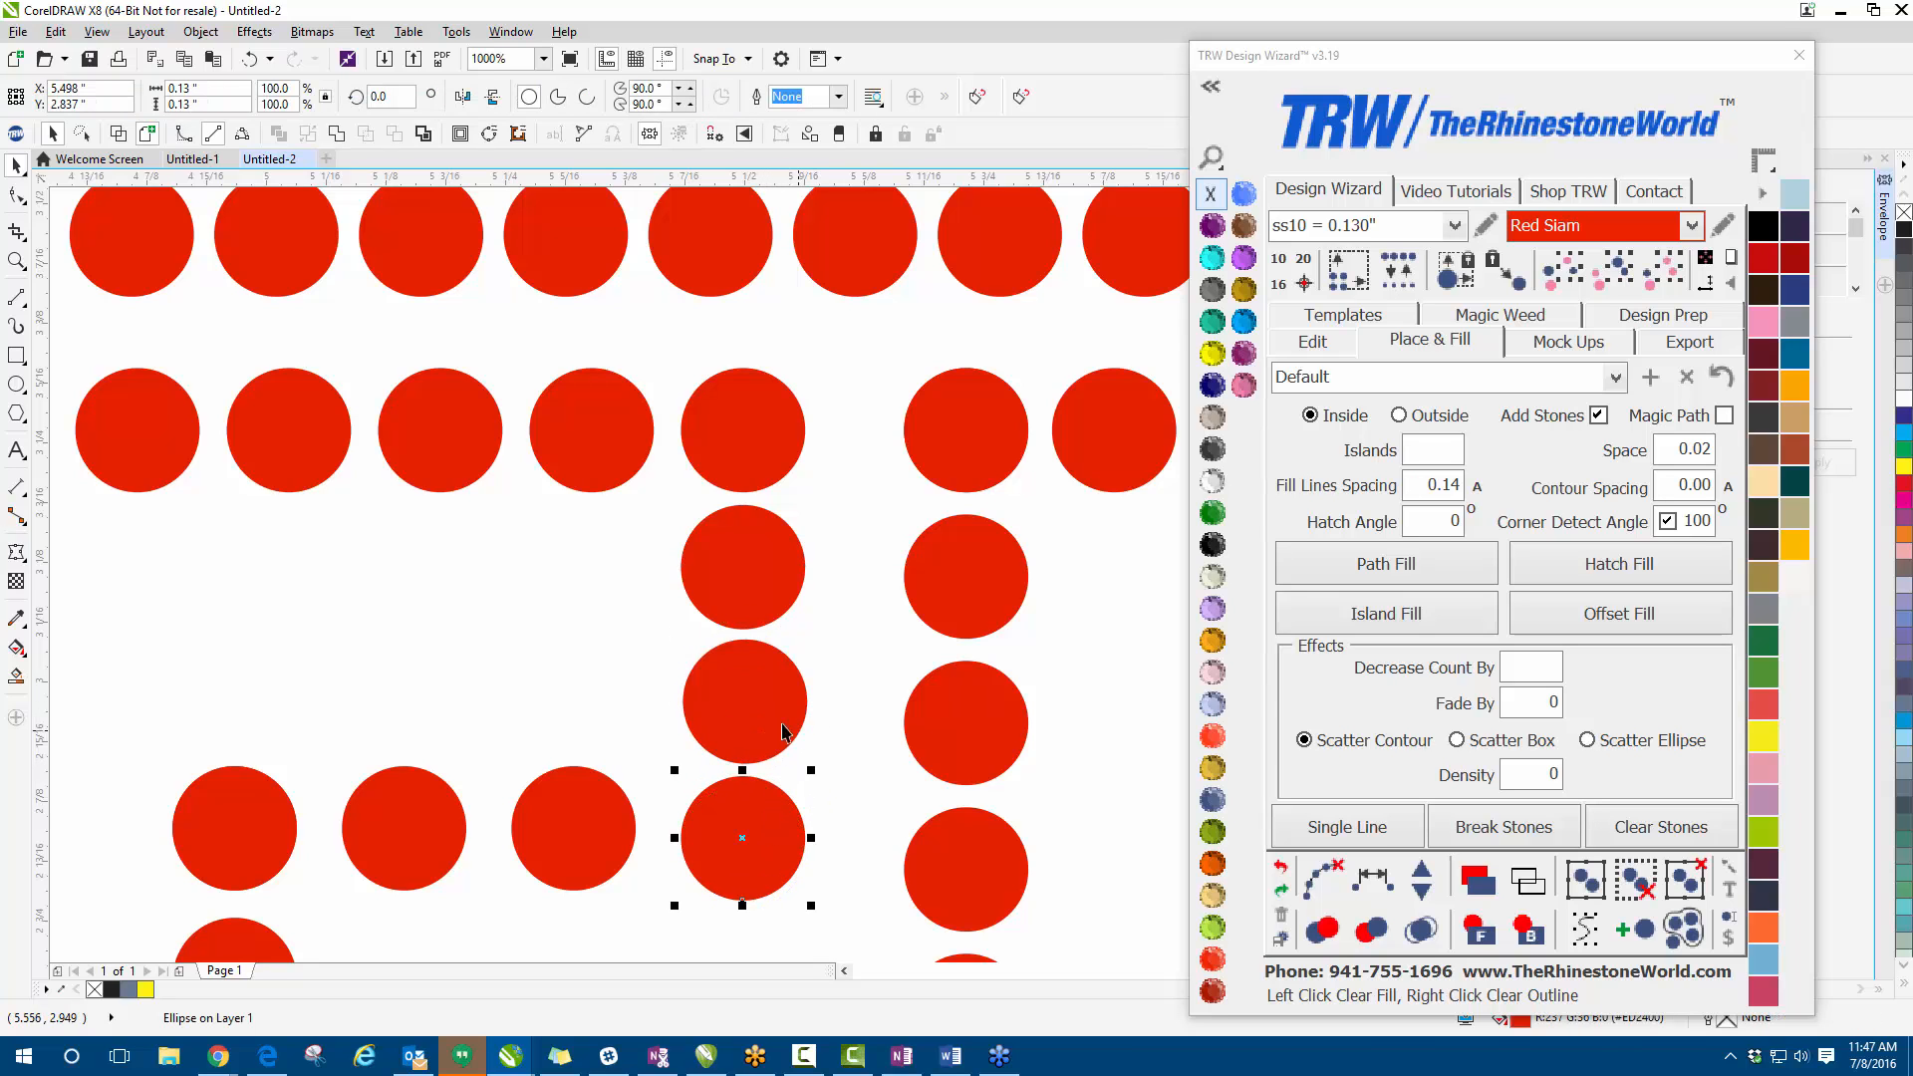
scroll(450, 646, "down", 4)
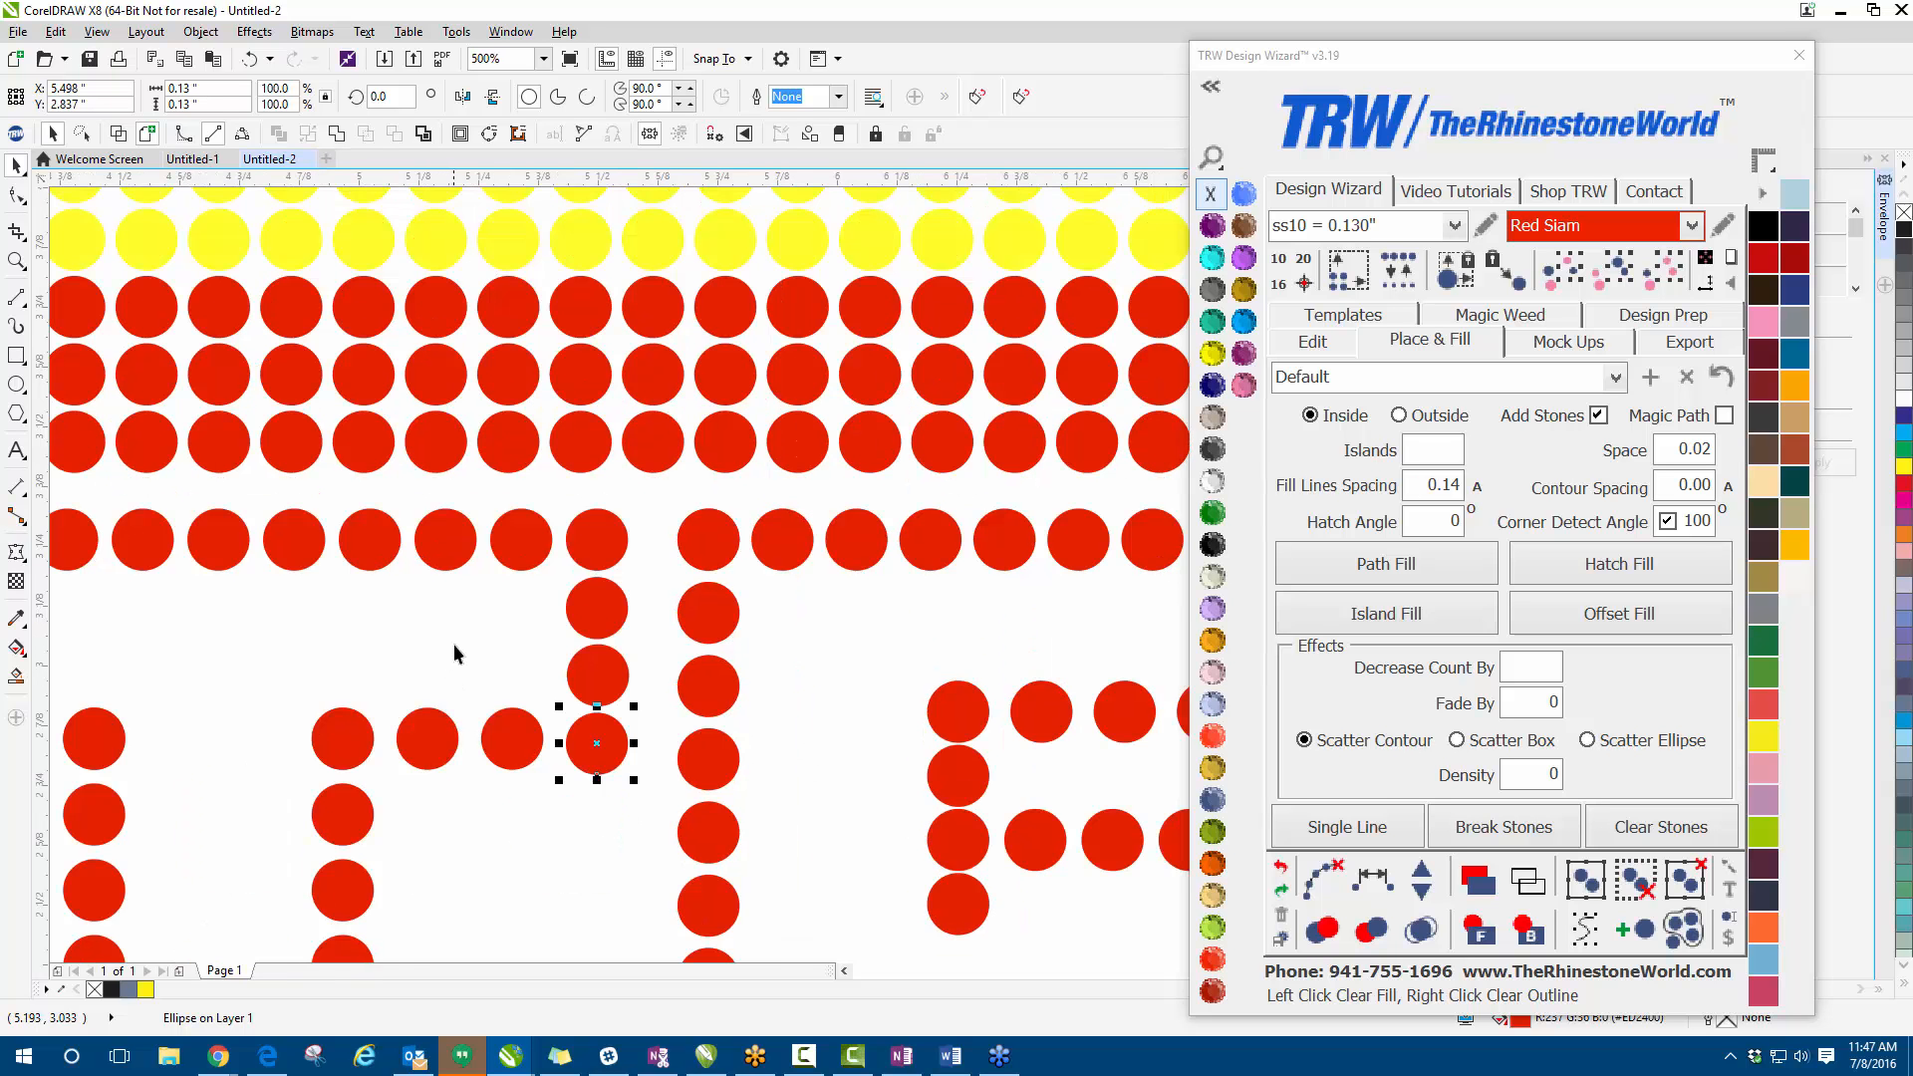
- Delete the extra stone beneath the inner end of the upper row of the E's middle arm
scroll(457, 642, "down", 2)
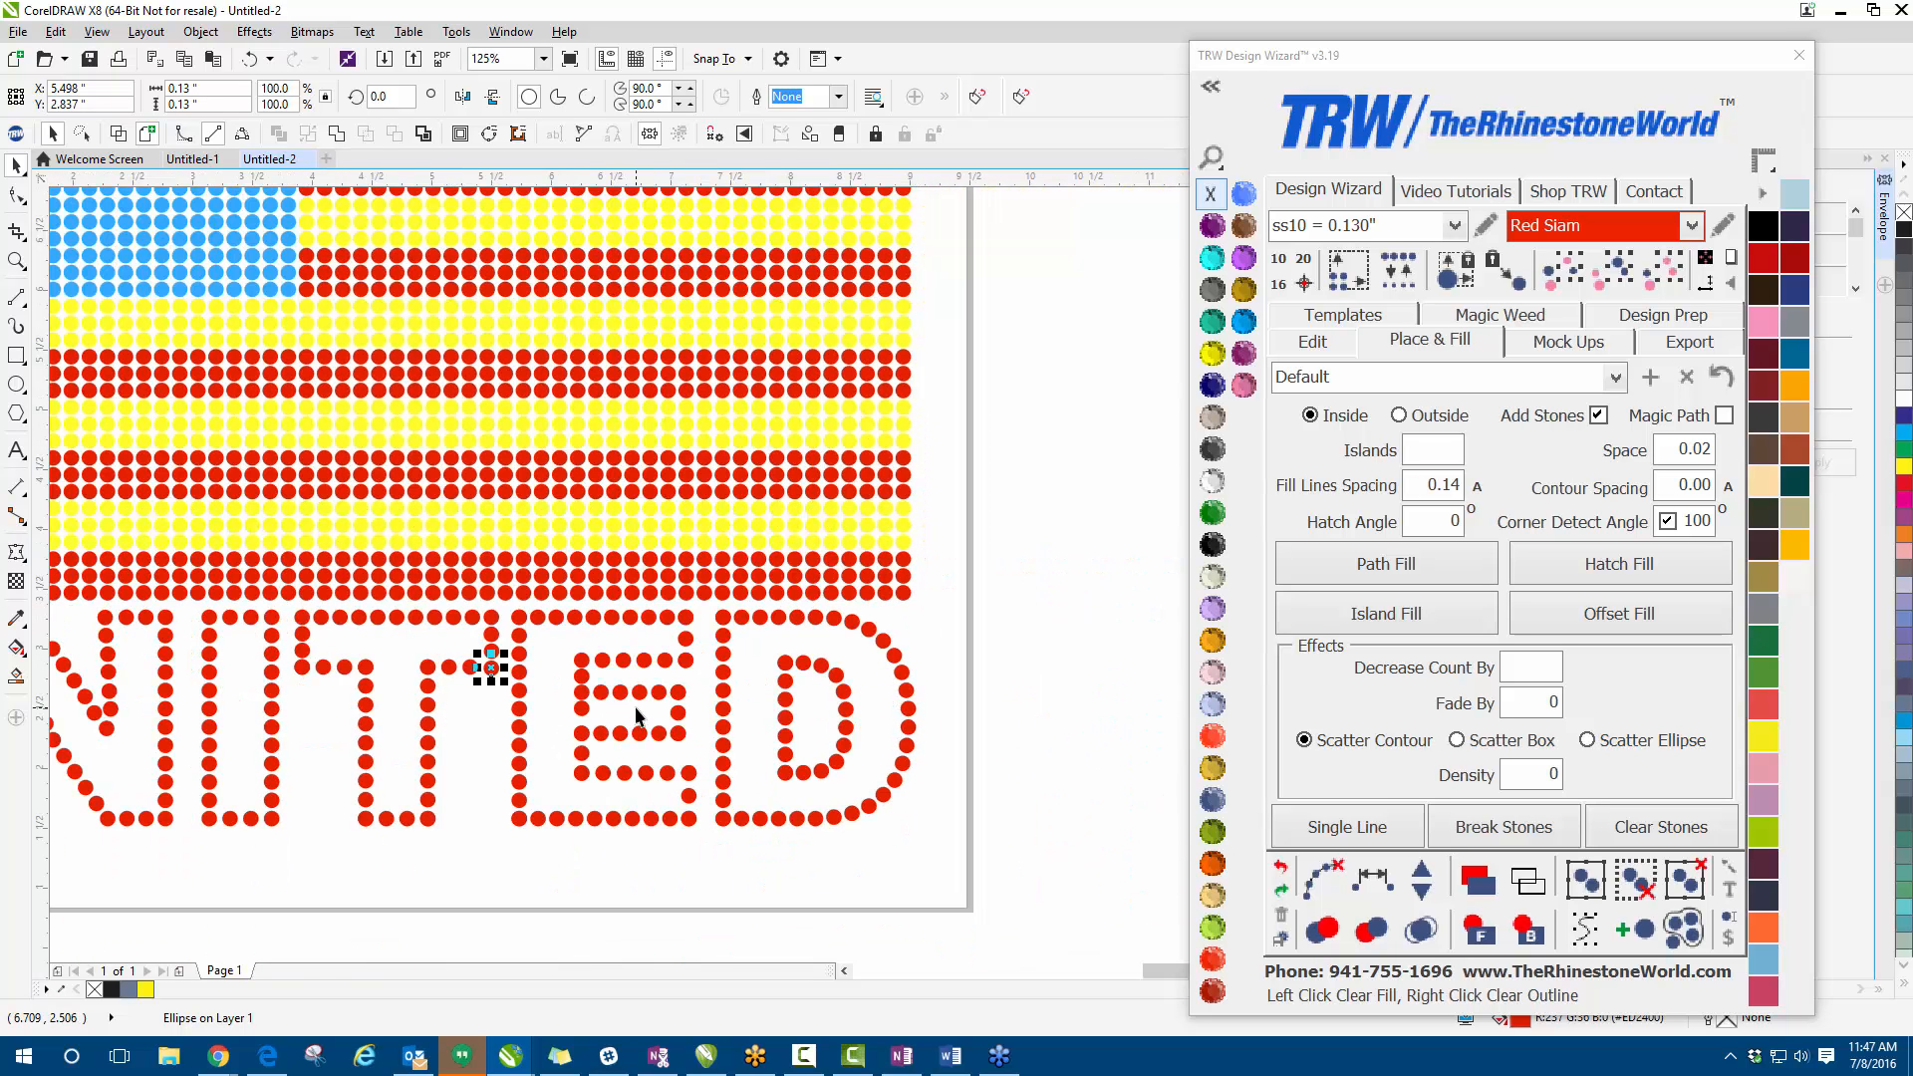
scroll(564, 692, "up", 4)
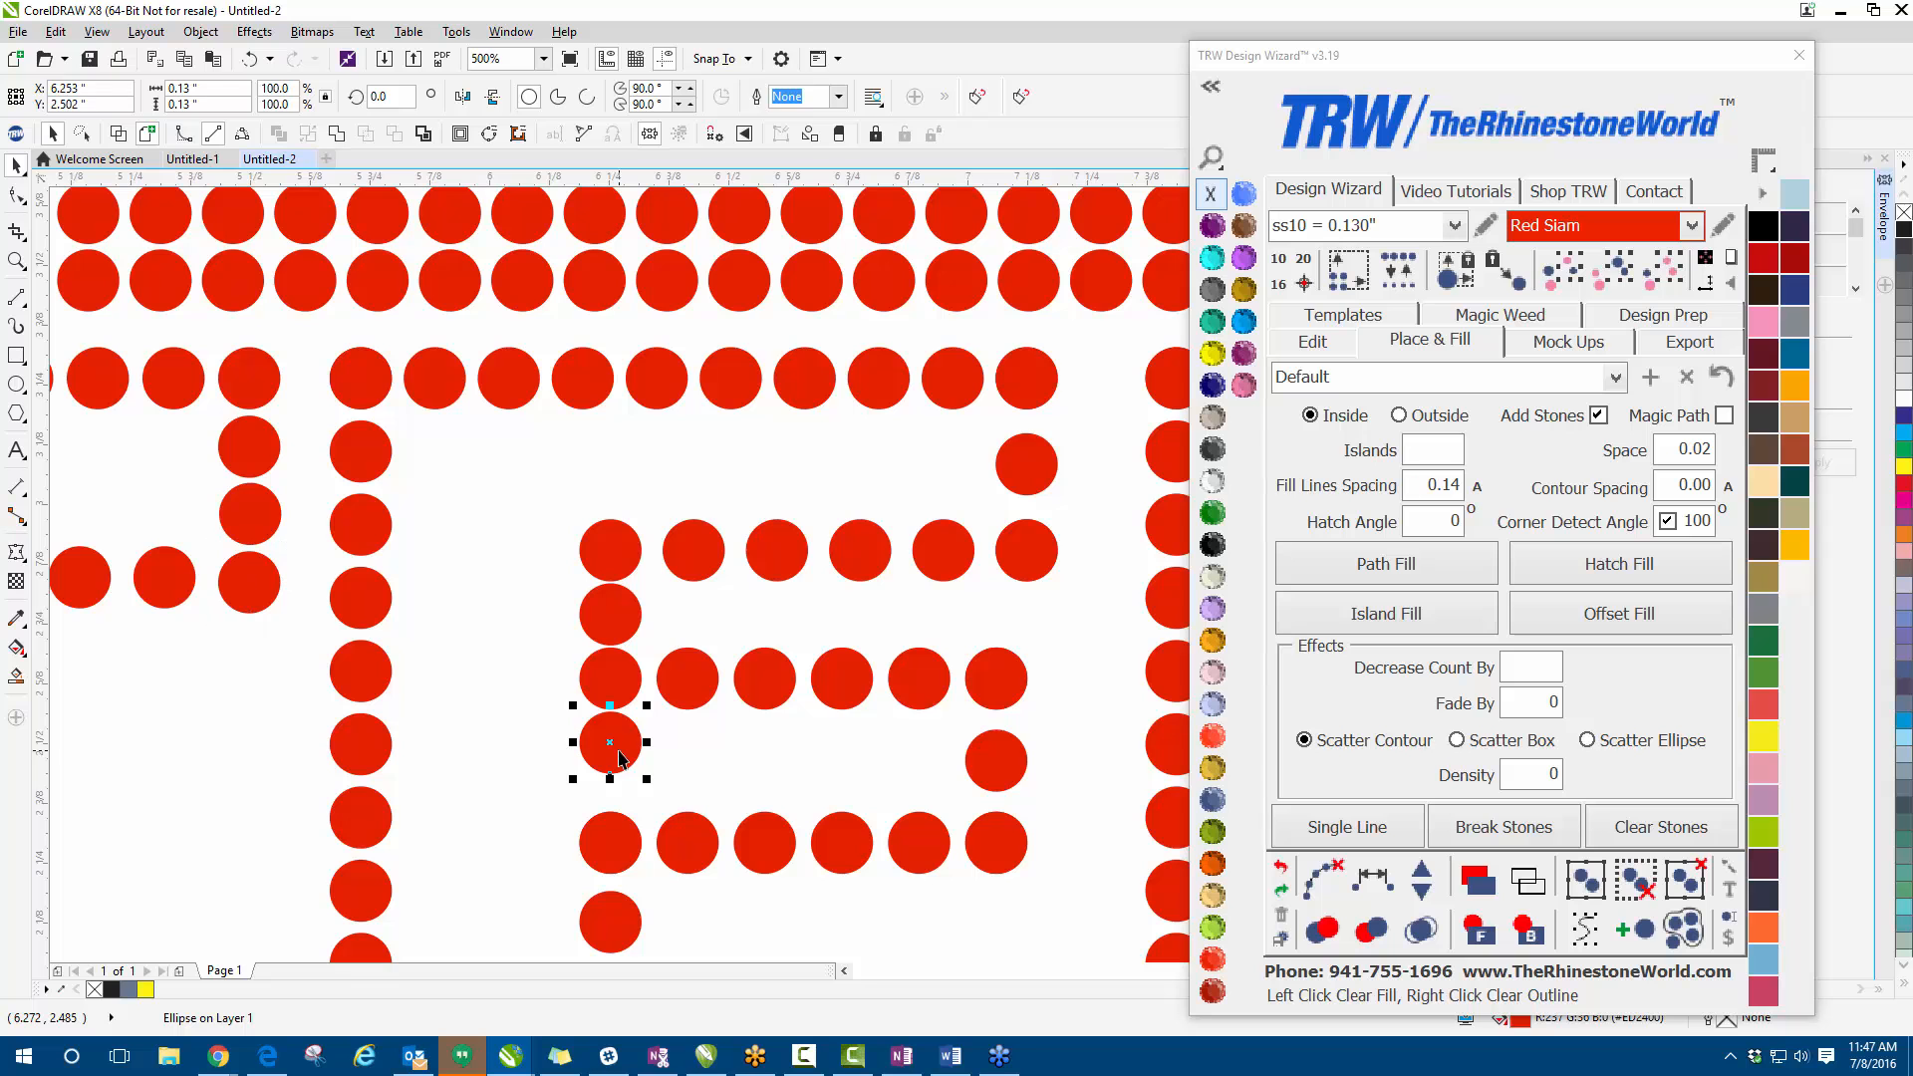
left_click(610, 742)
scroll(584, 688, "down", 4)
scroll(598, 760, "up", 6)
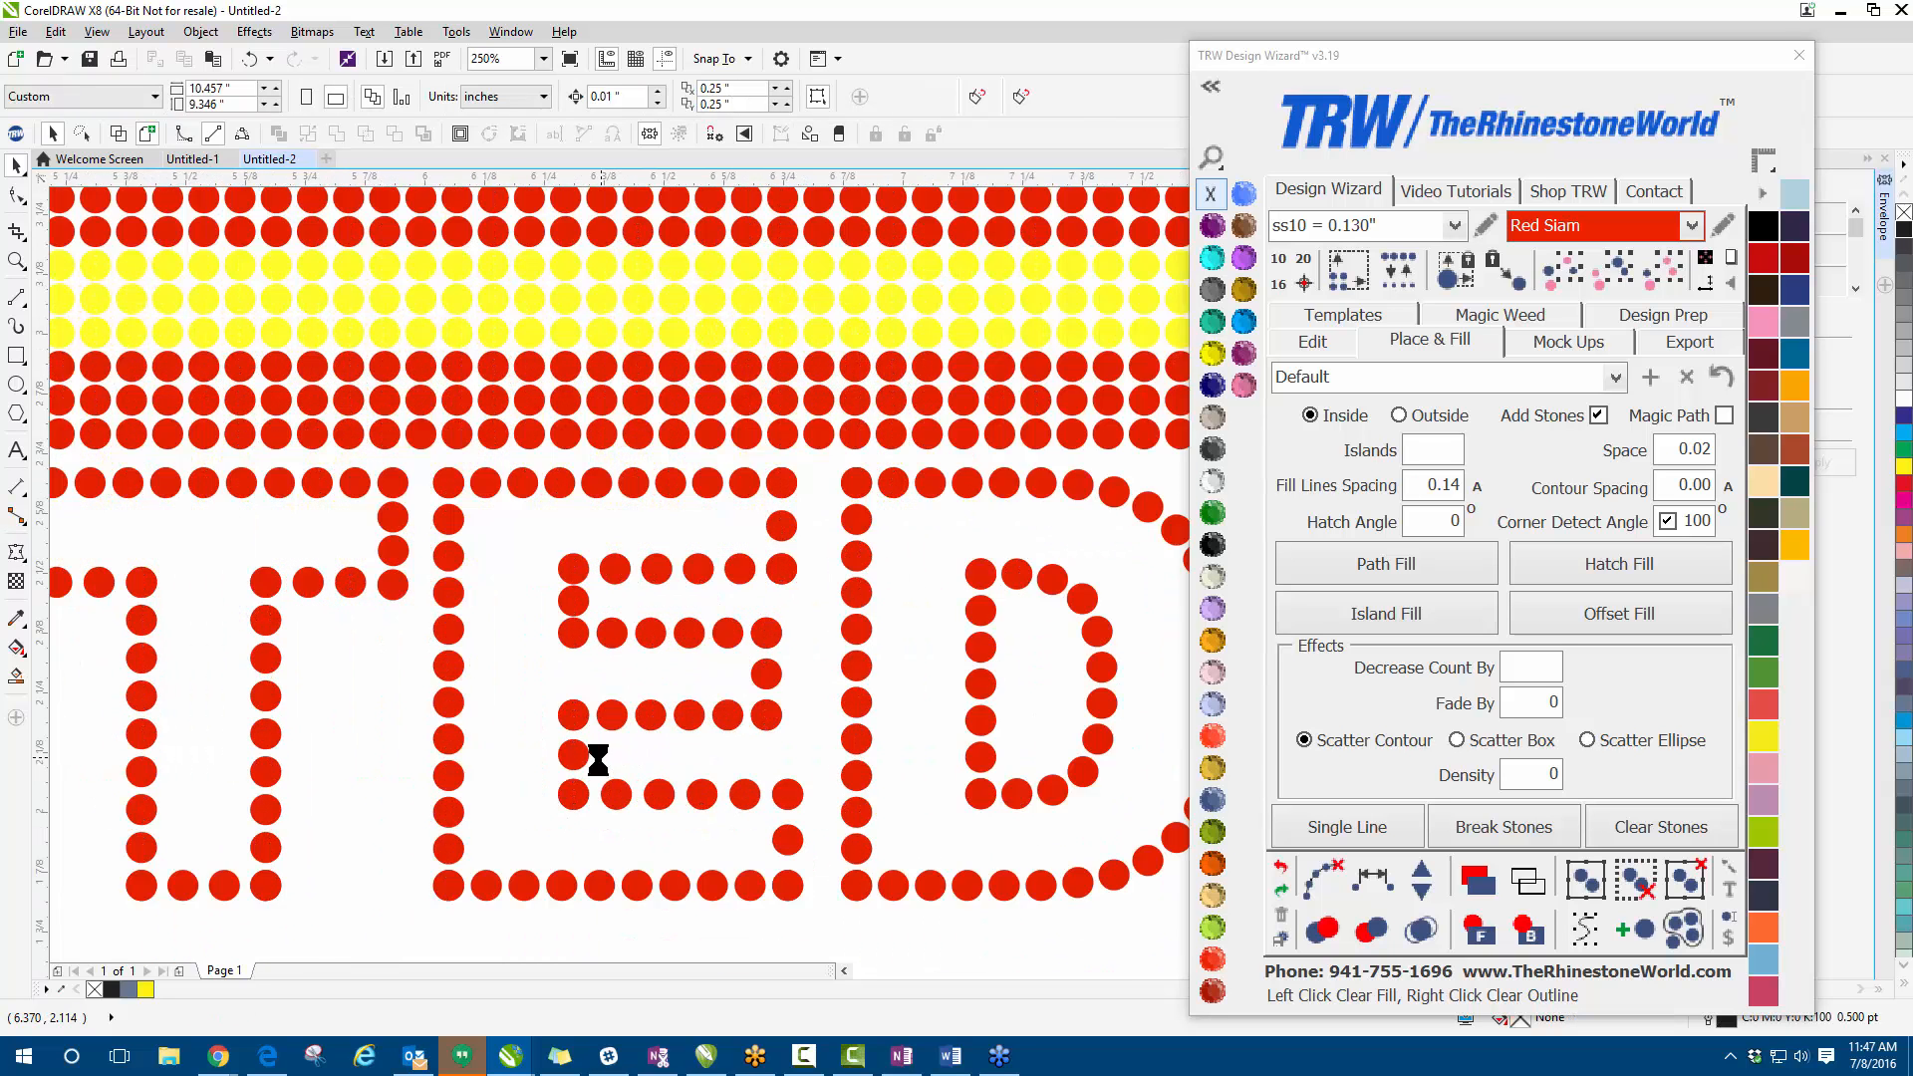
scroll(558, 381, "up", 1)
scroll(518, 538, "down", 1)
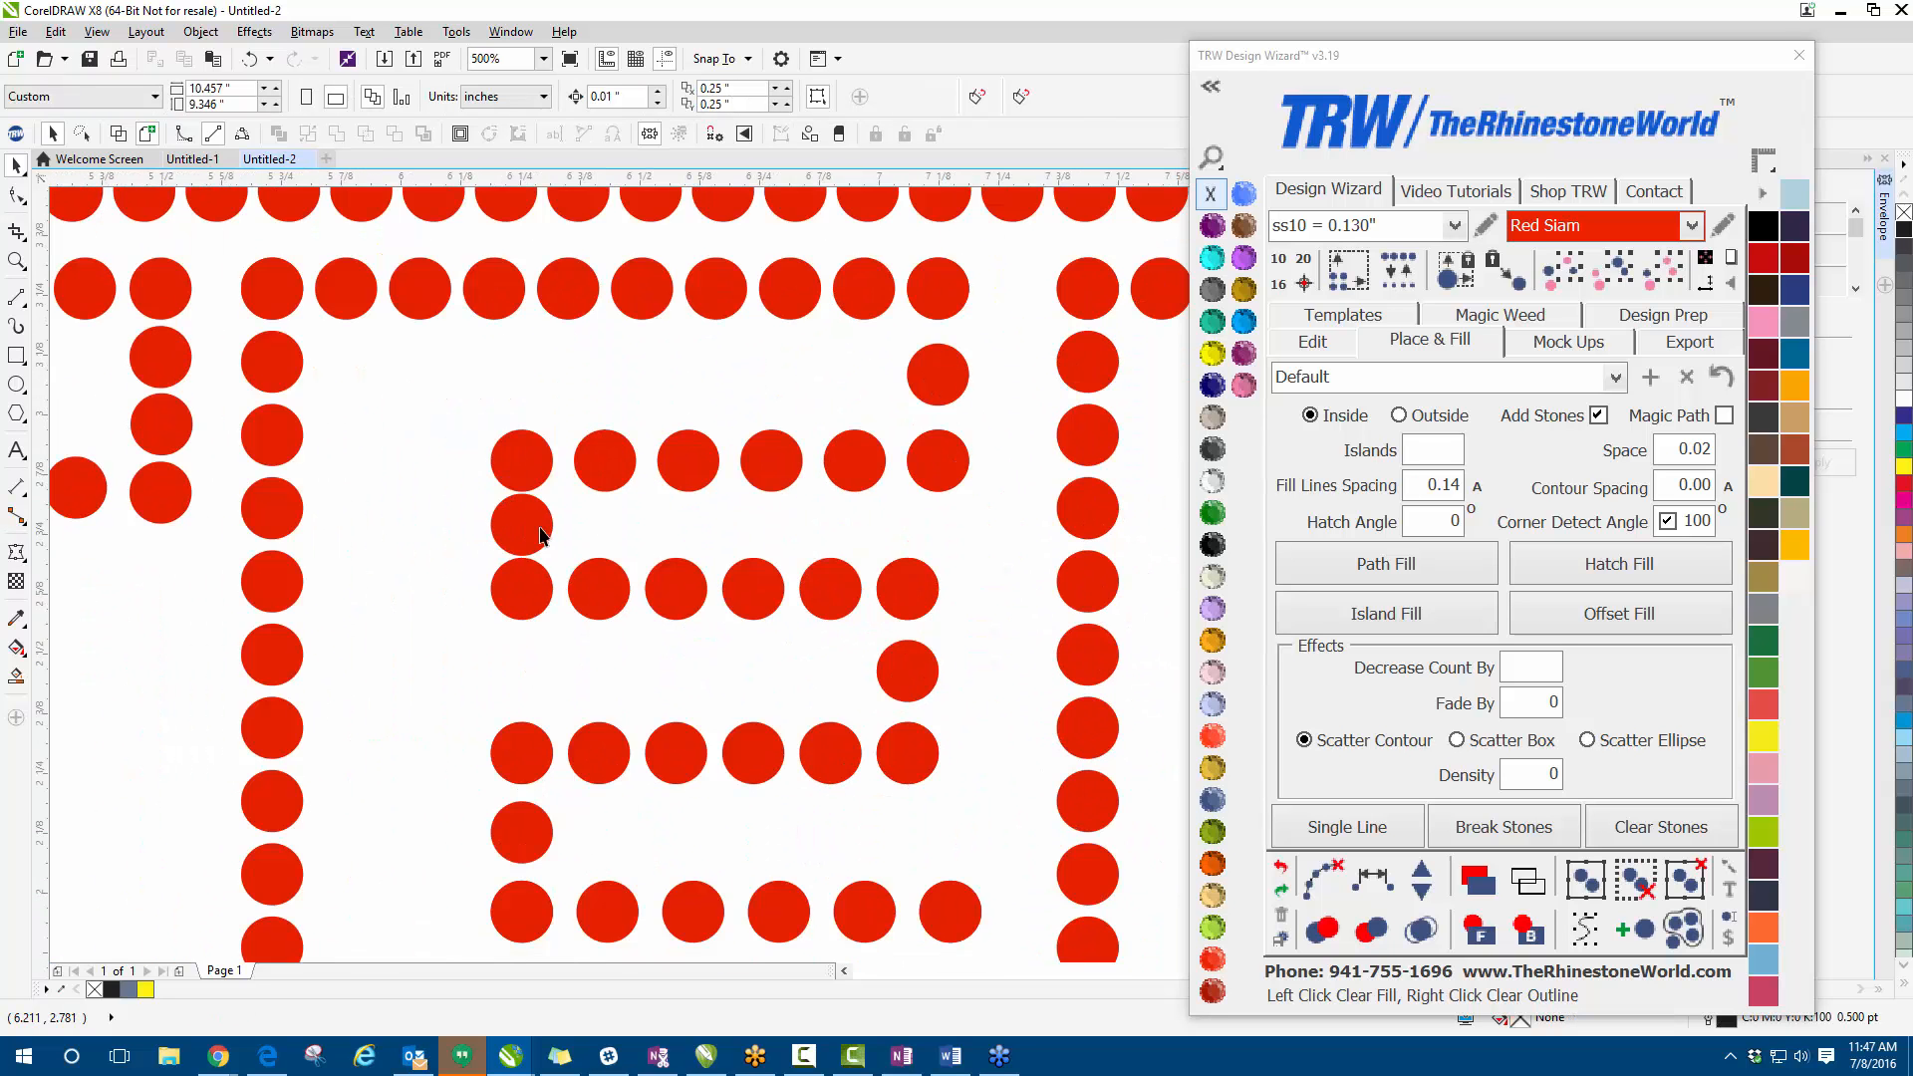
- Shift the upper row of the E's middle arm and its end stone slightly down, evening the gaps to the neighbouring stones
left_click_drag(438, 539, 965, 636)
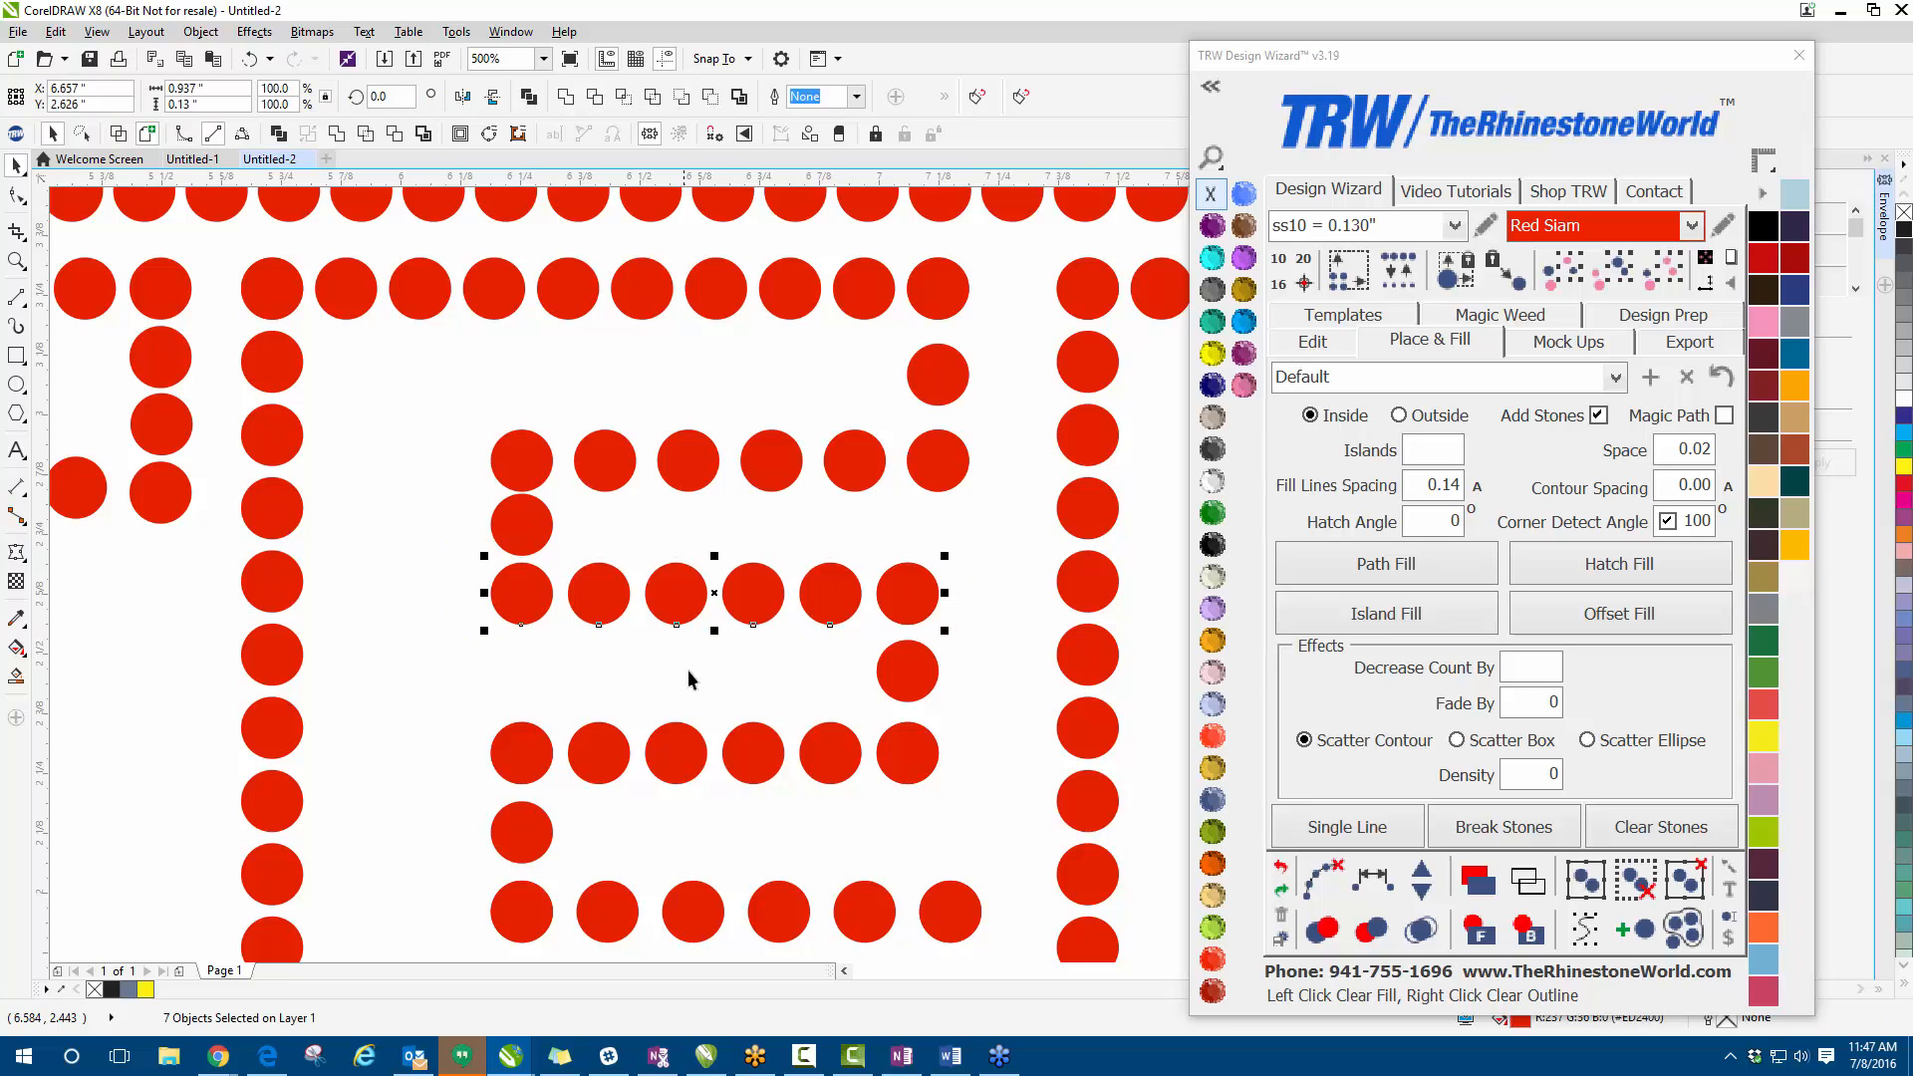
left_click(926, 672)
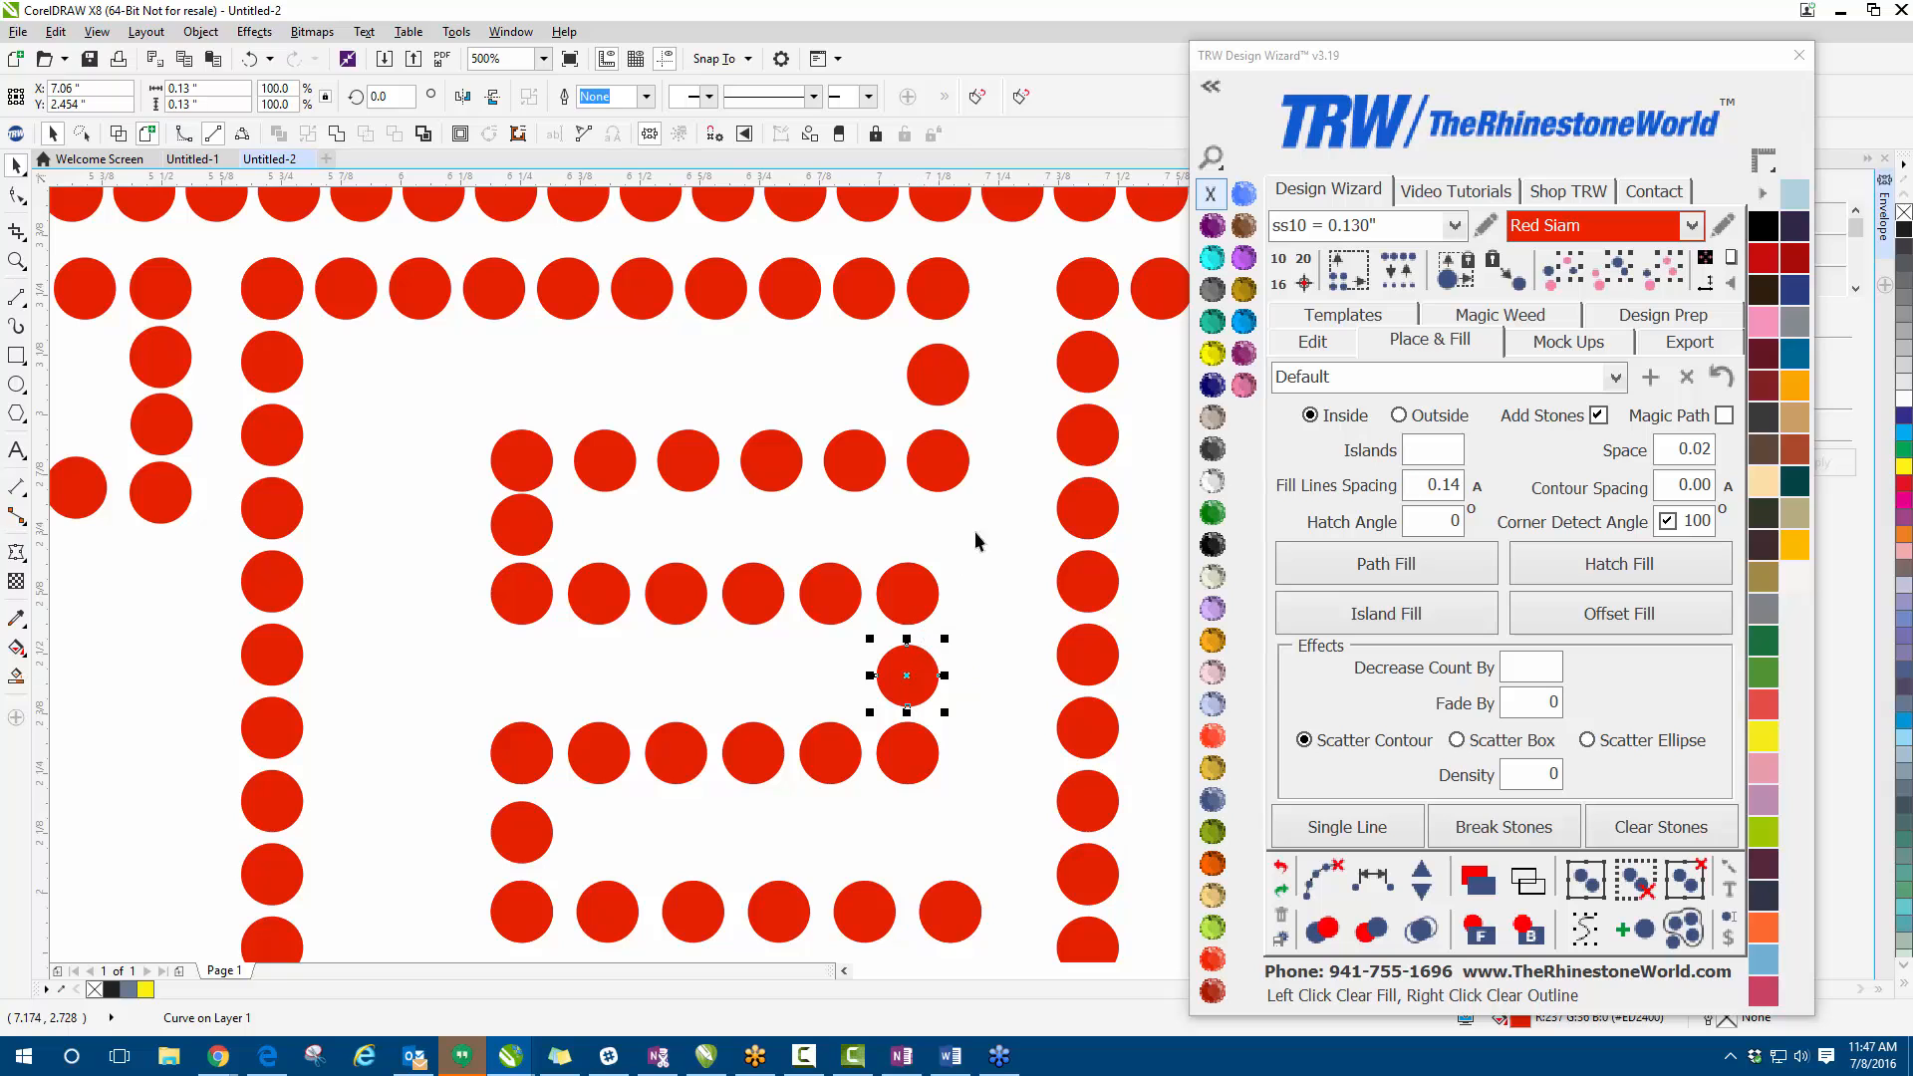
left_click_drag(985, 522, 483, 648)
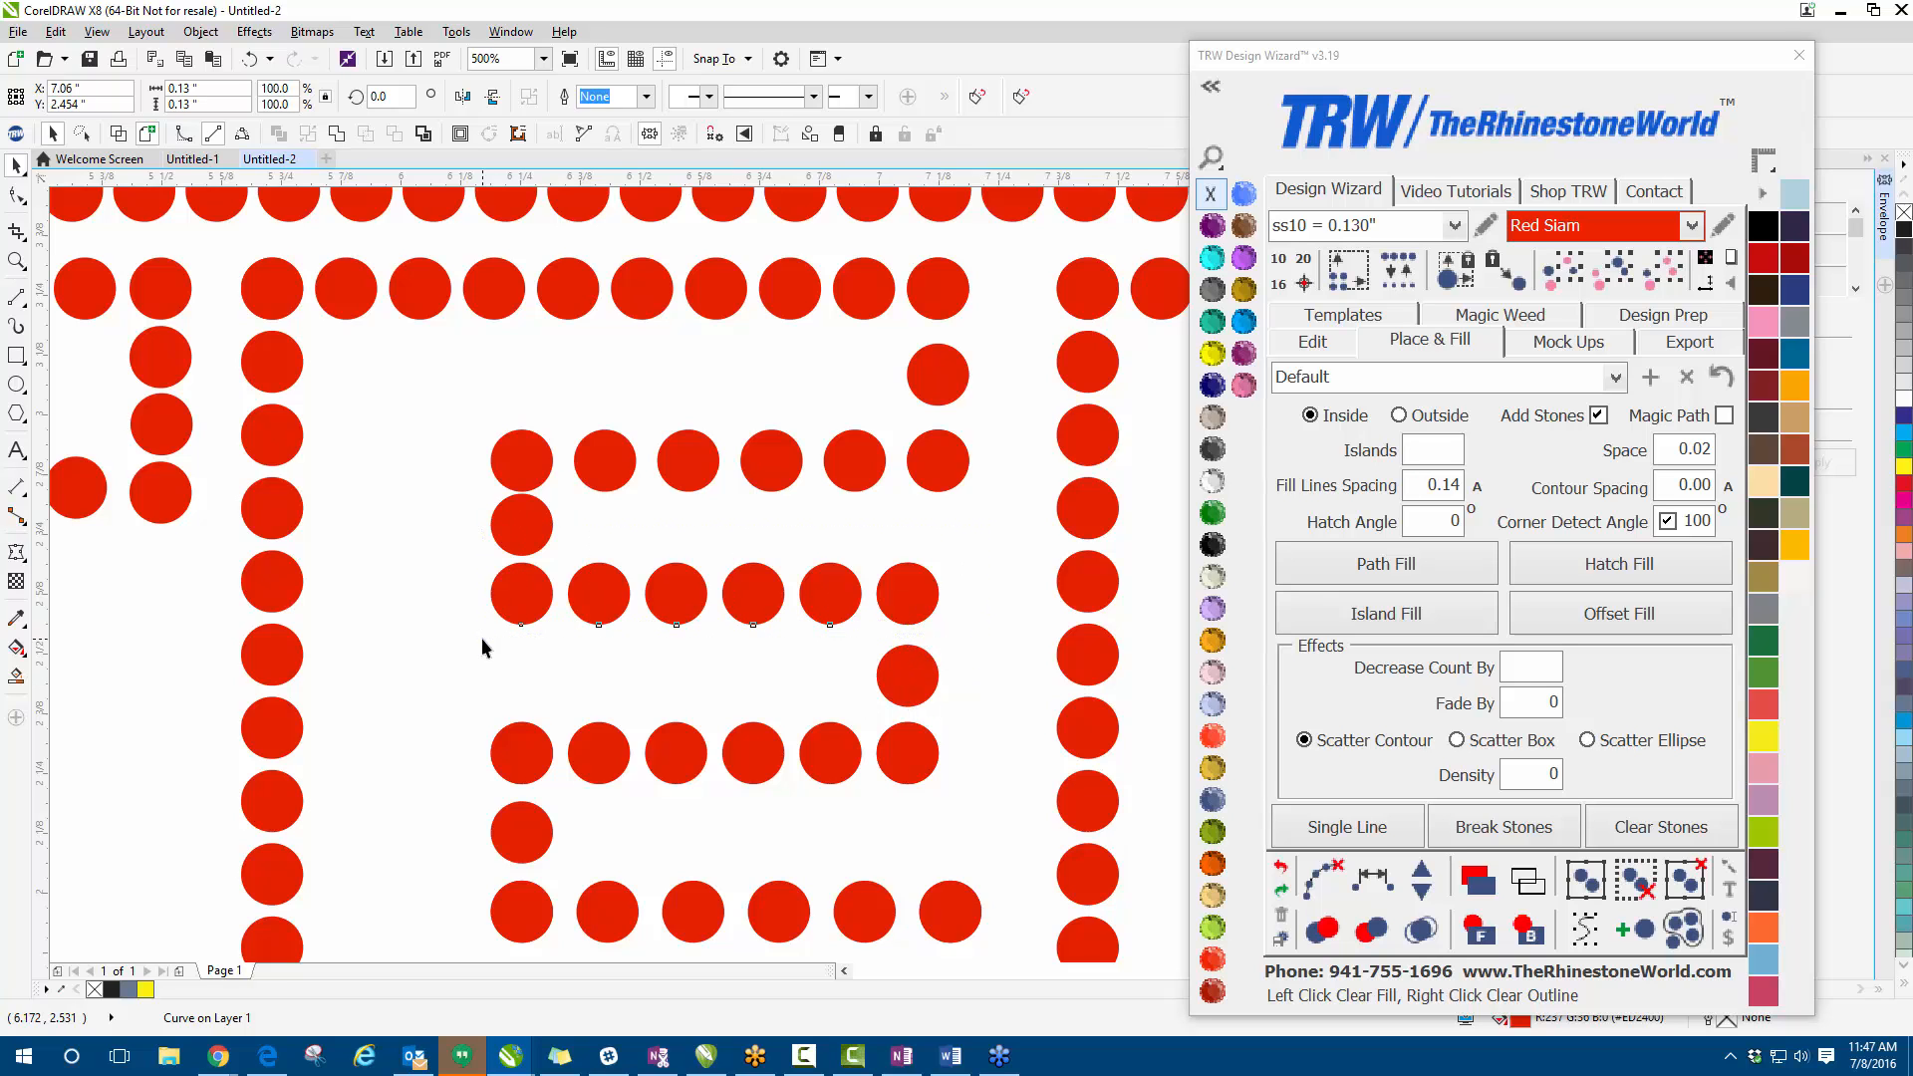
left_click(528, 528)
left_click(630, 527)
scroll(630, 528, "down", 2)
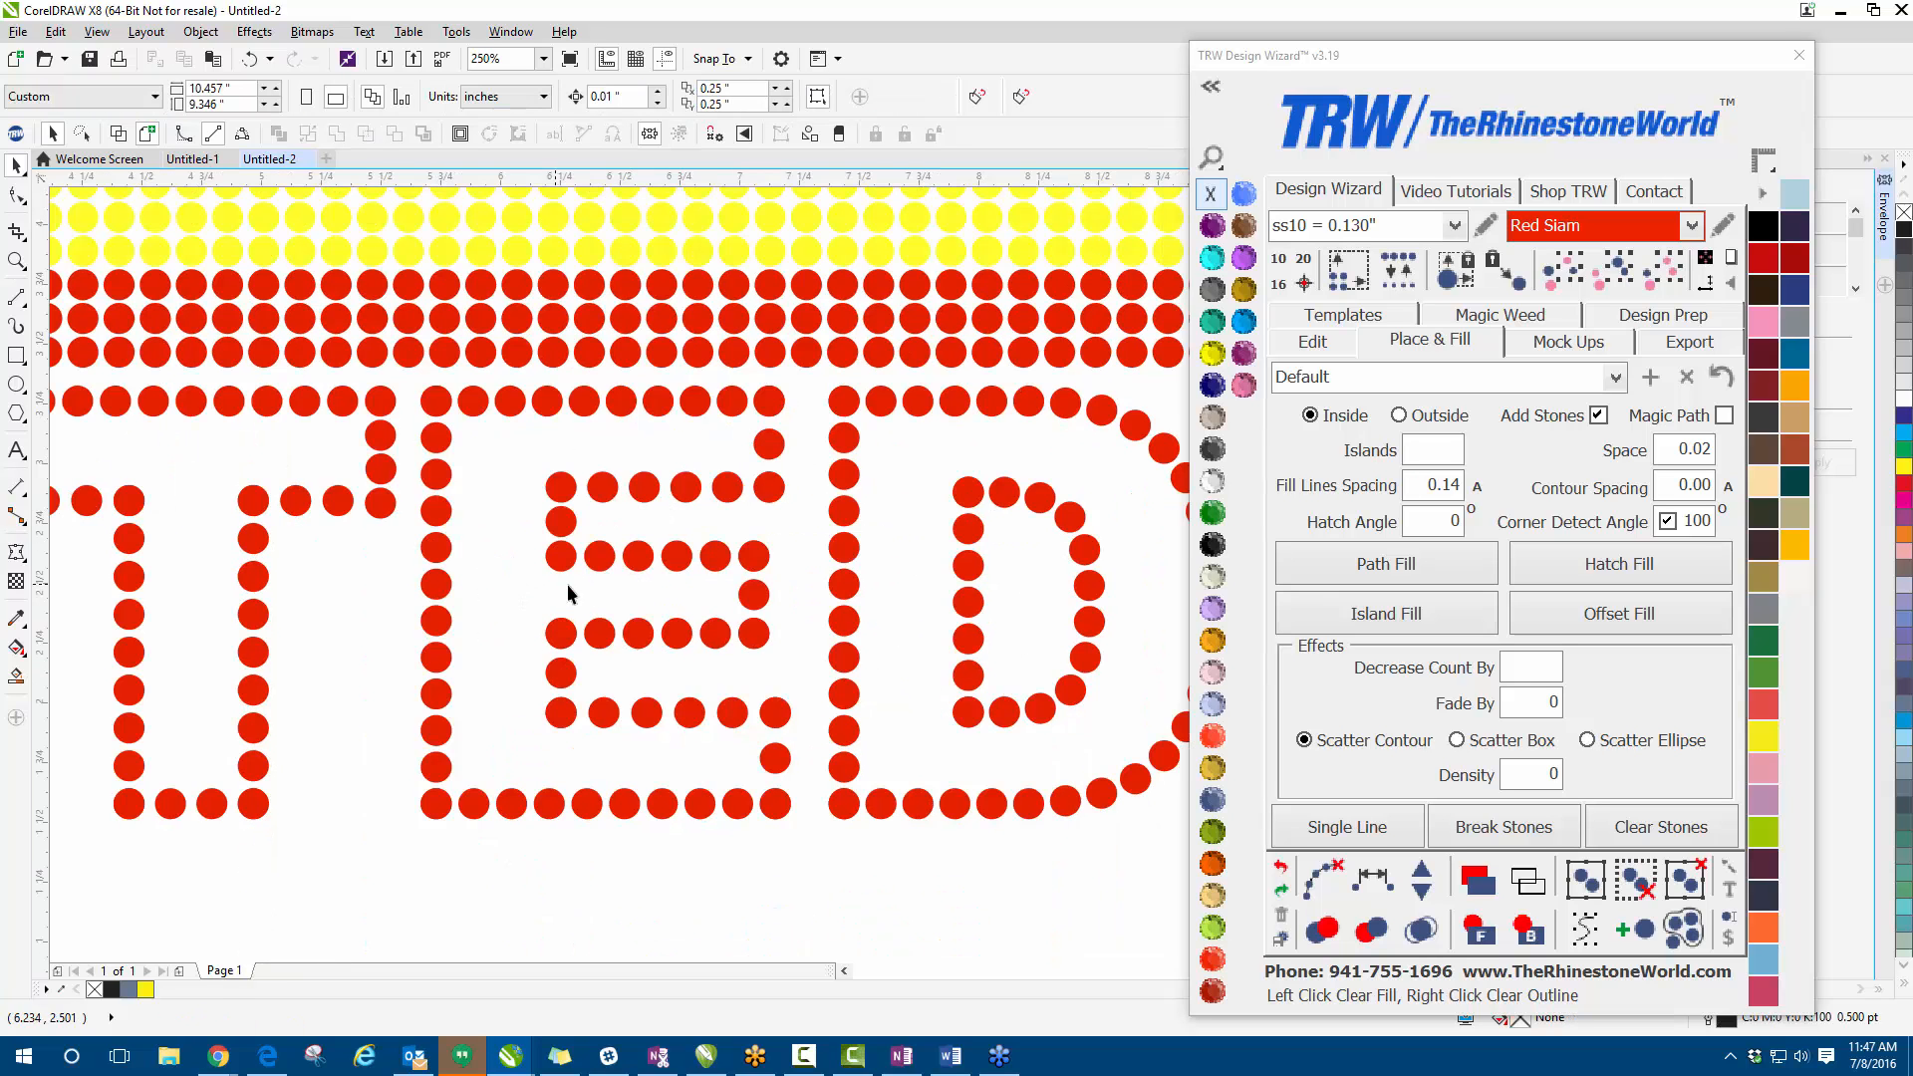
- Select all the stones of the word UNITED and merge the overlapping ones
scroll(996, 508, "down", 2)
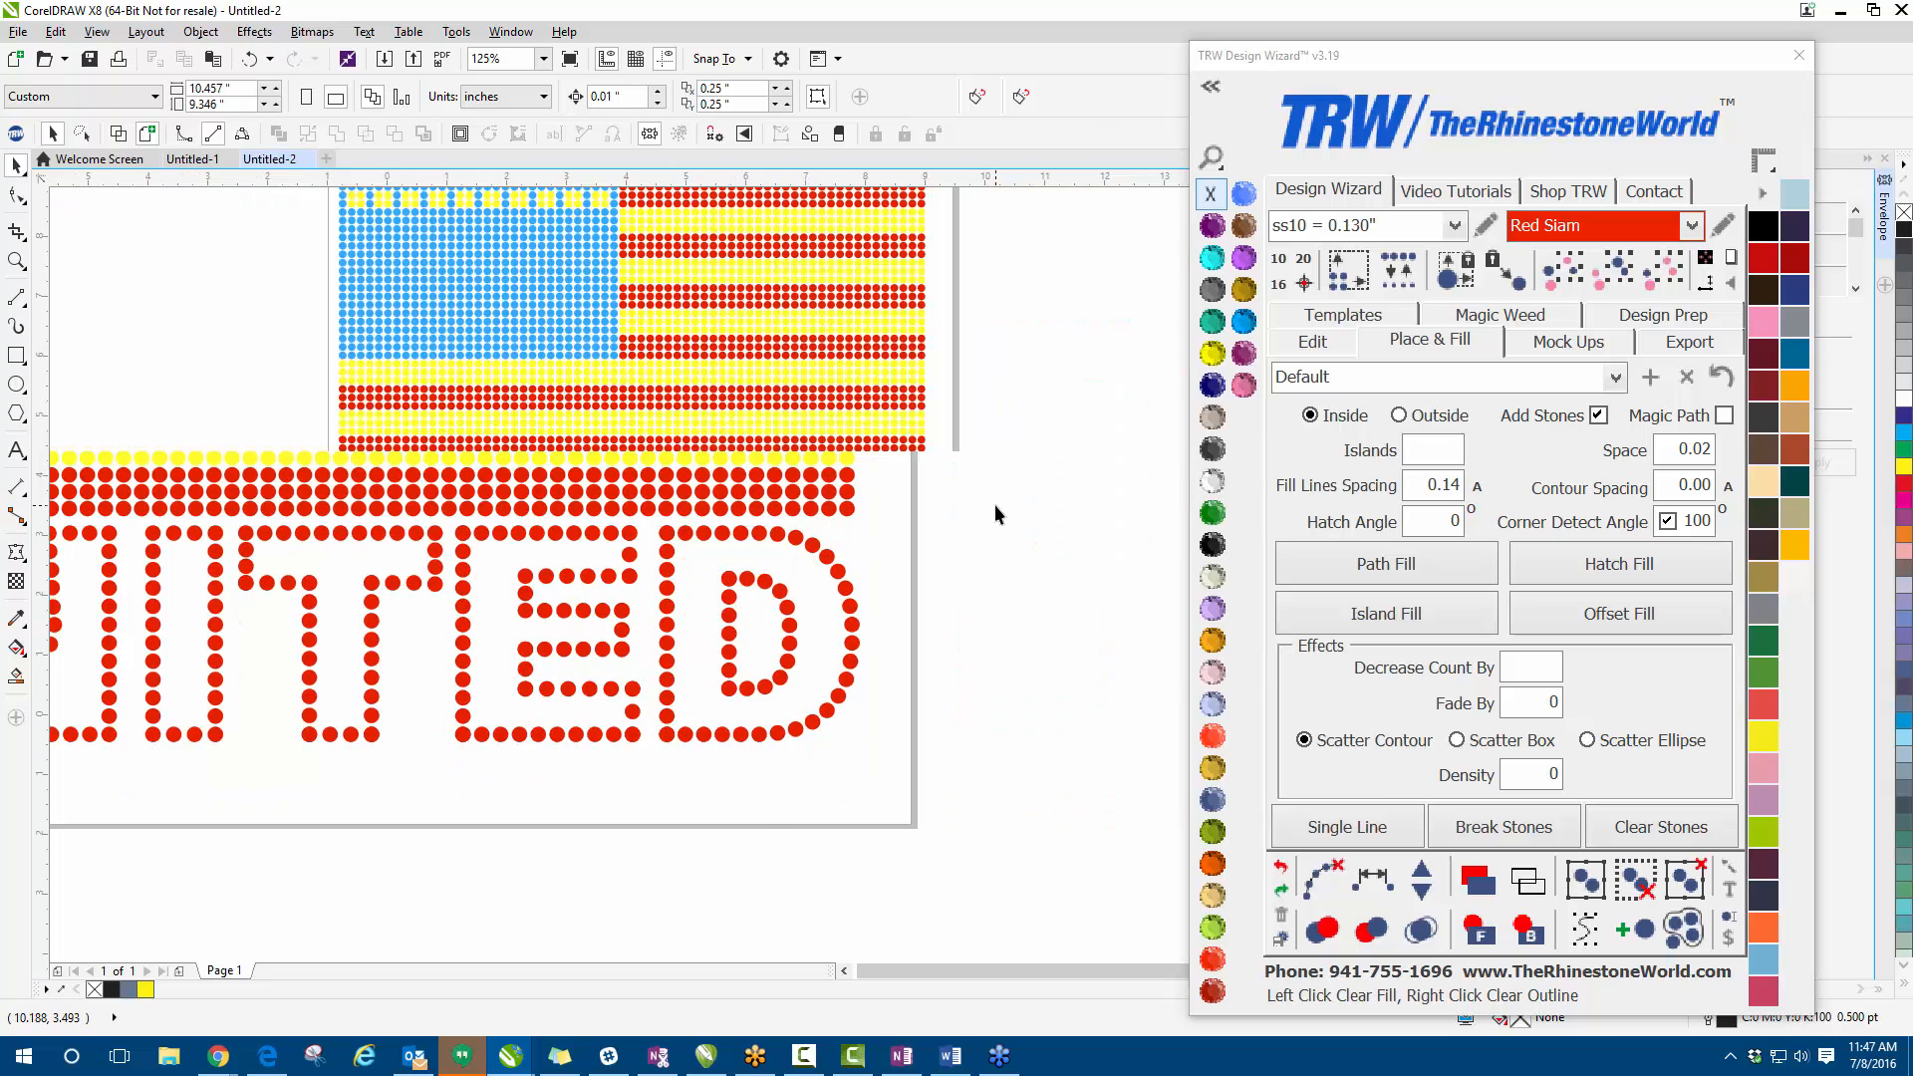
left_click_drag(996, 505, 299, 663)
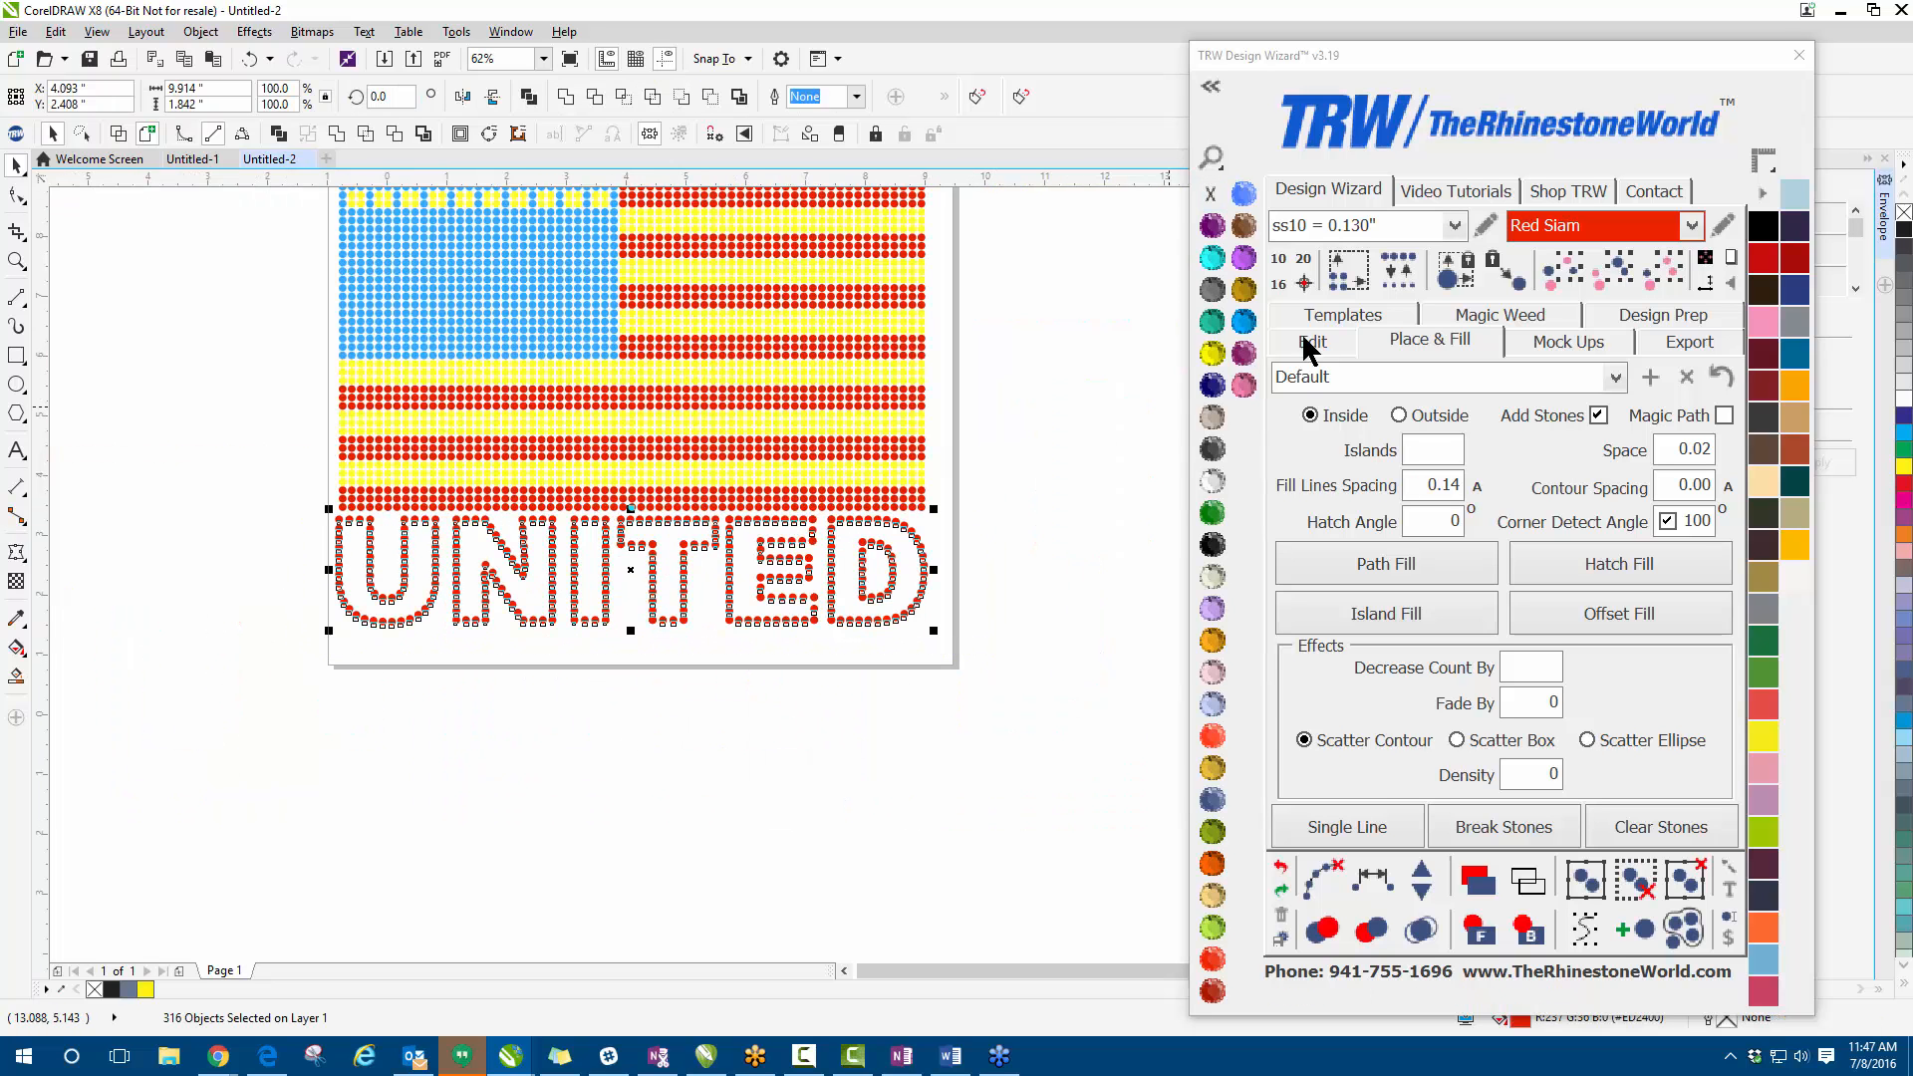
left_click(1372, 931)
left_click(1416, 931)
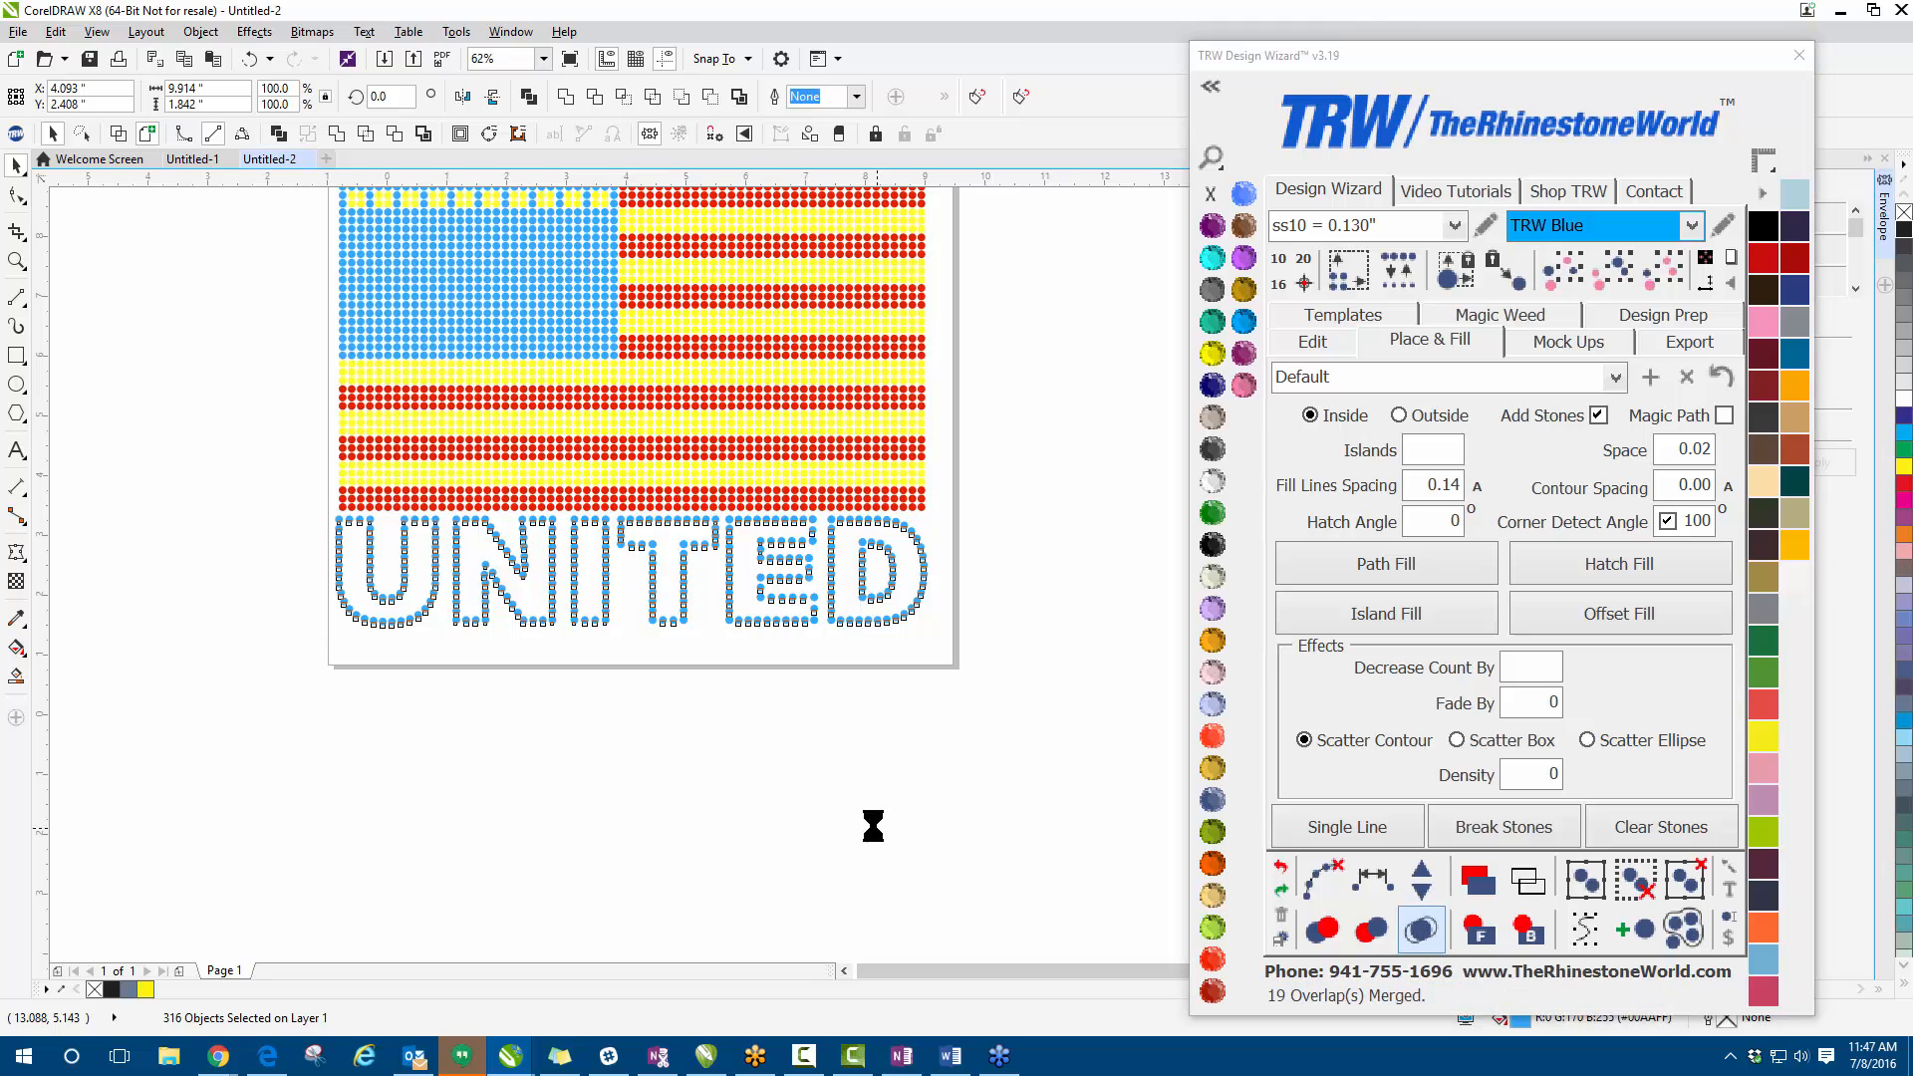
- Ungroup all the stones of the flag between the words USA and UNITED
scroll(673, 687, "down", 1)
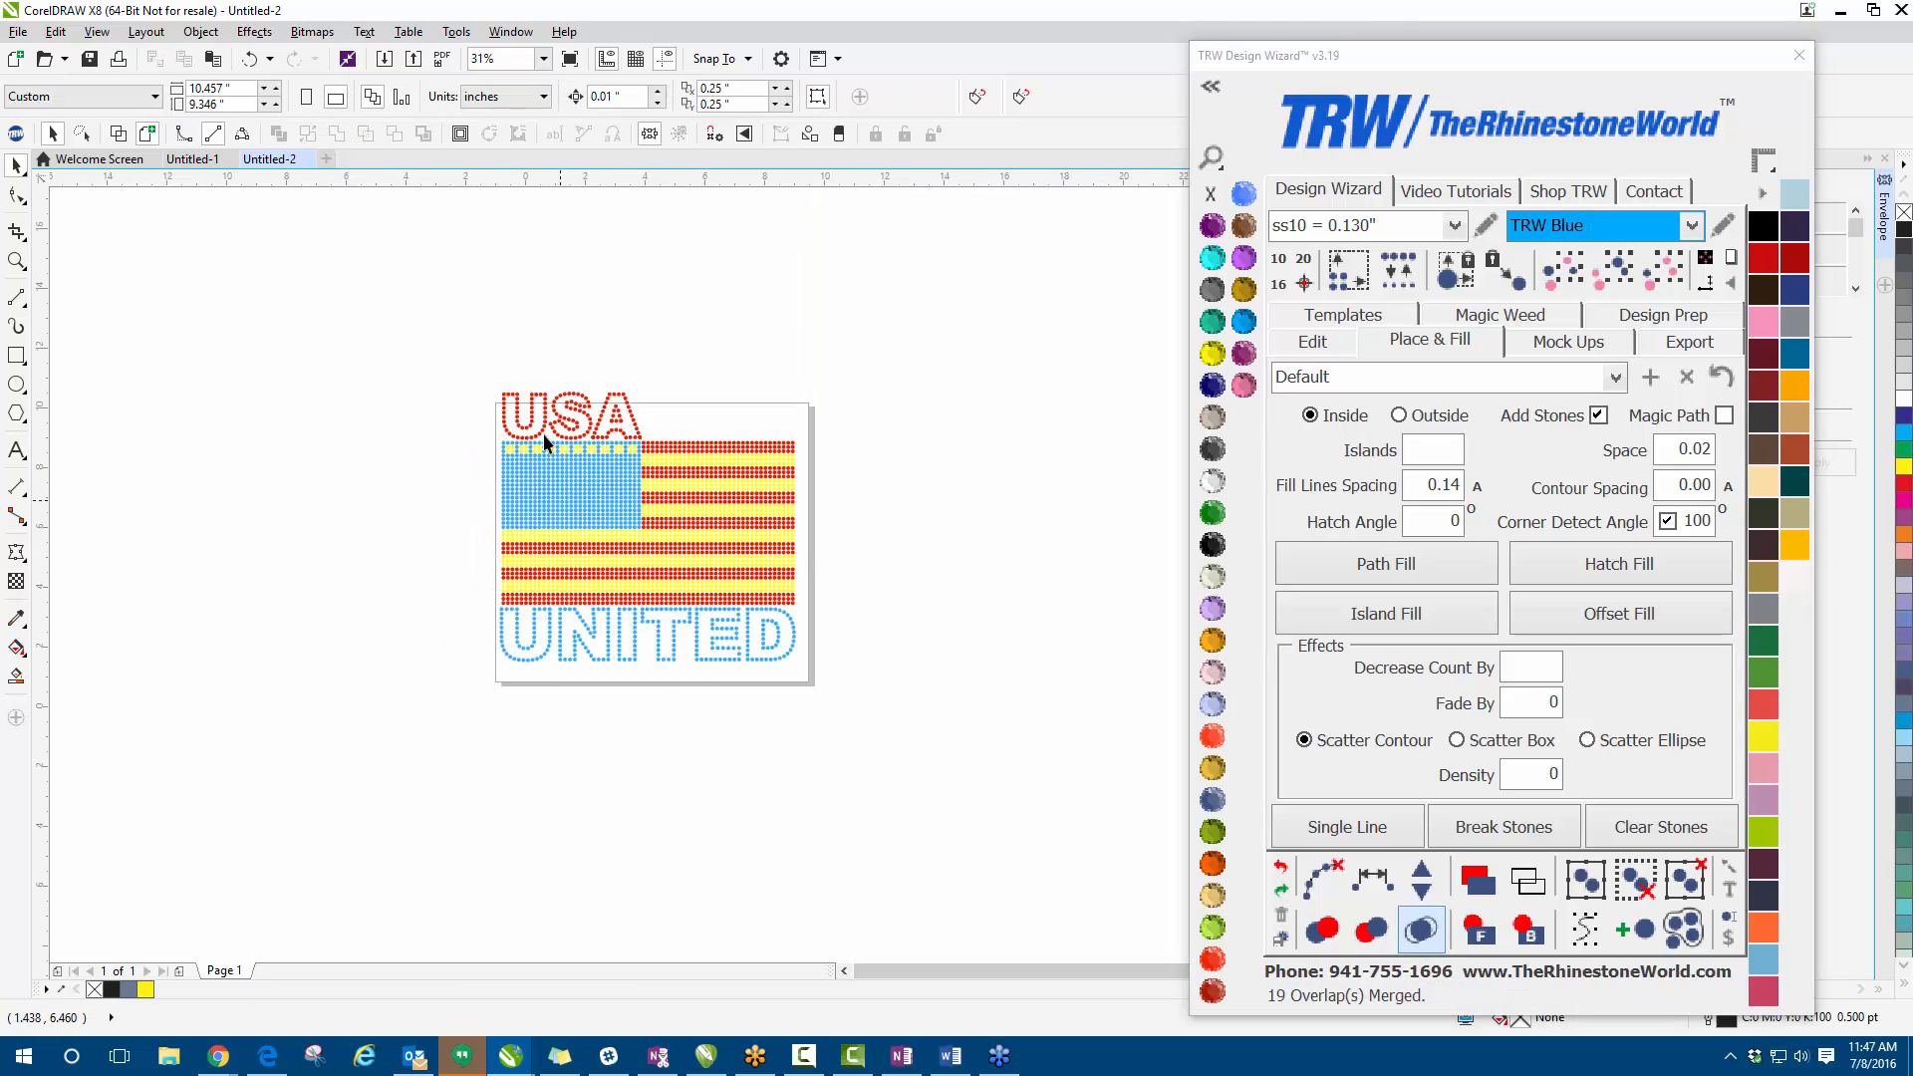
scroll(643, 488, "up", 1)
left_click(703, 430)
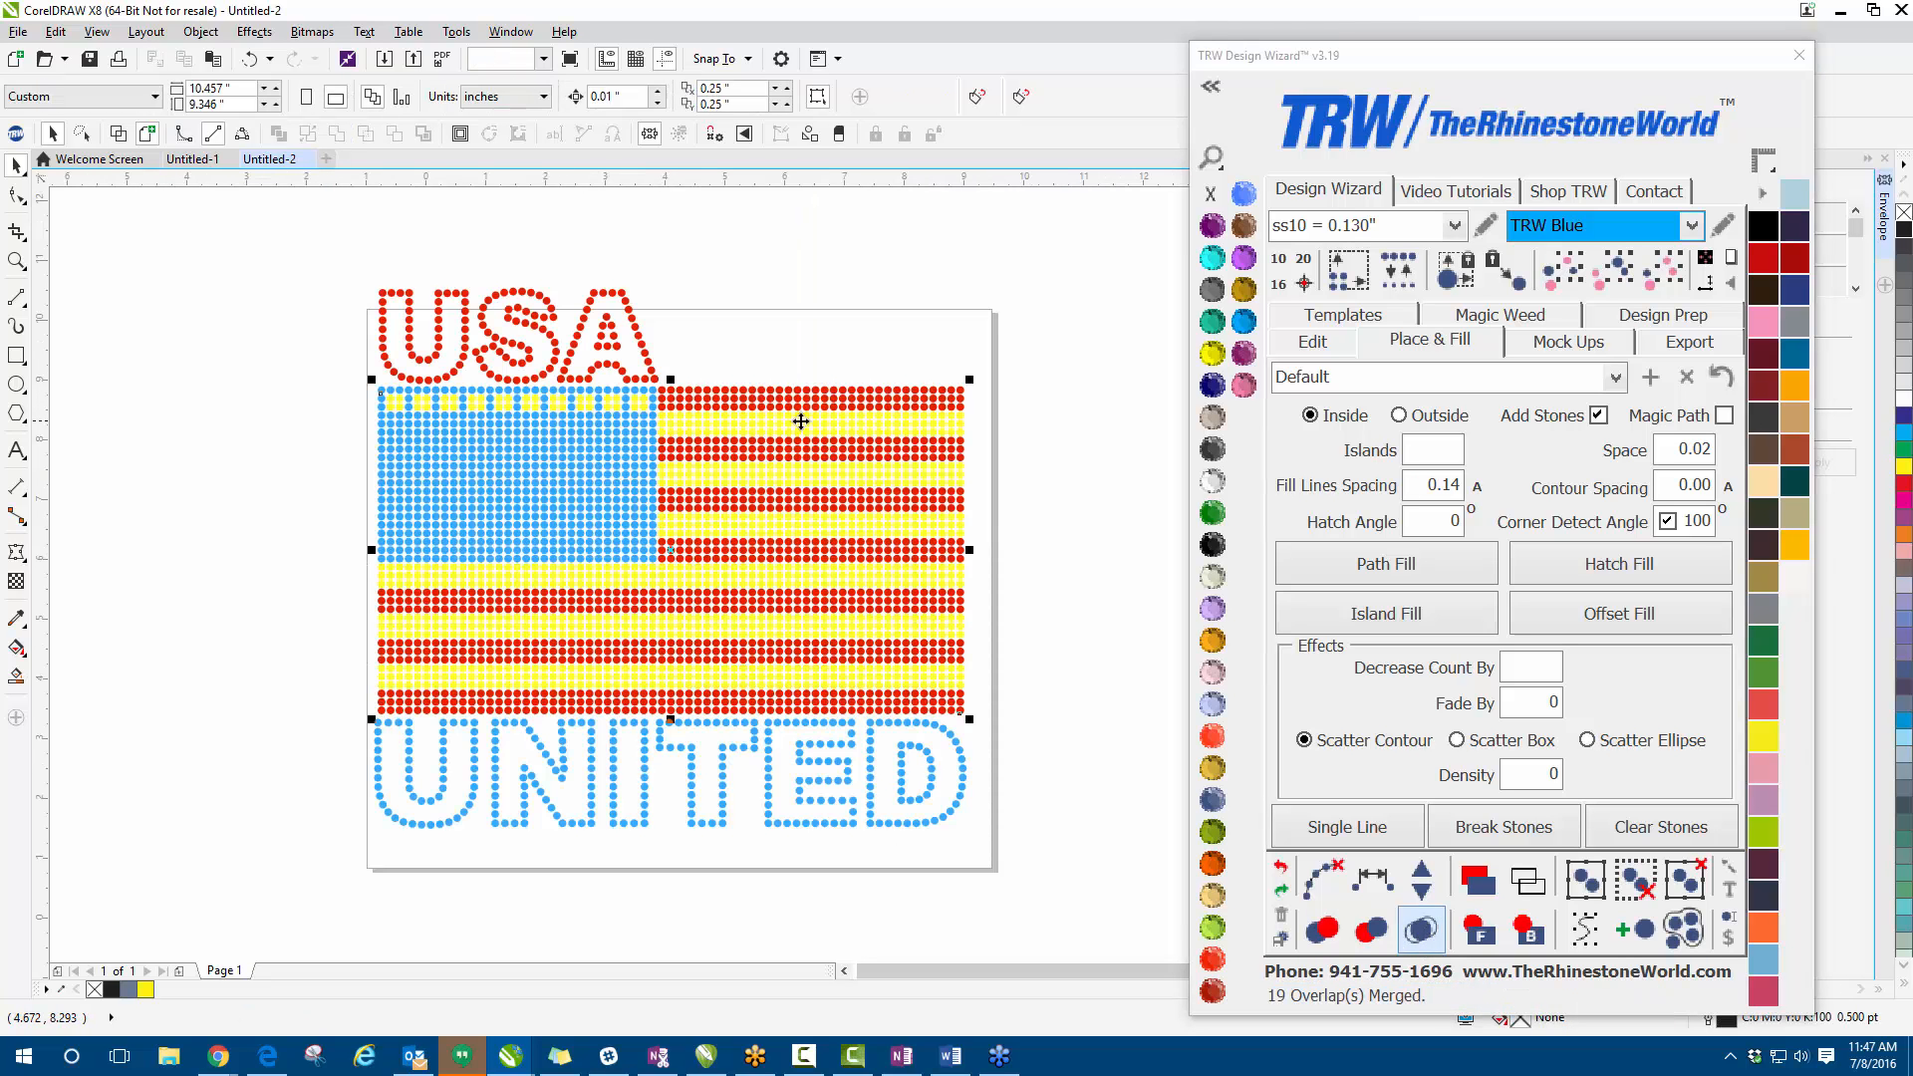
left_click(1683, 879)
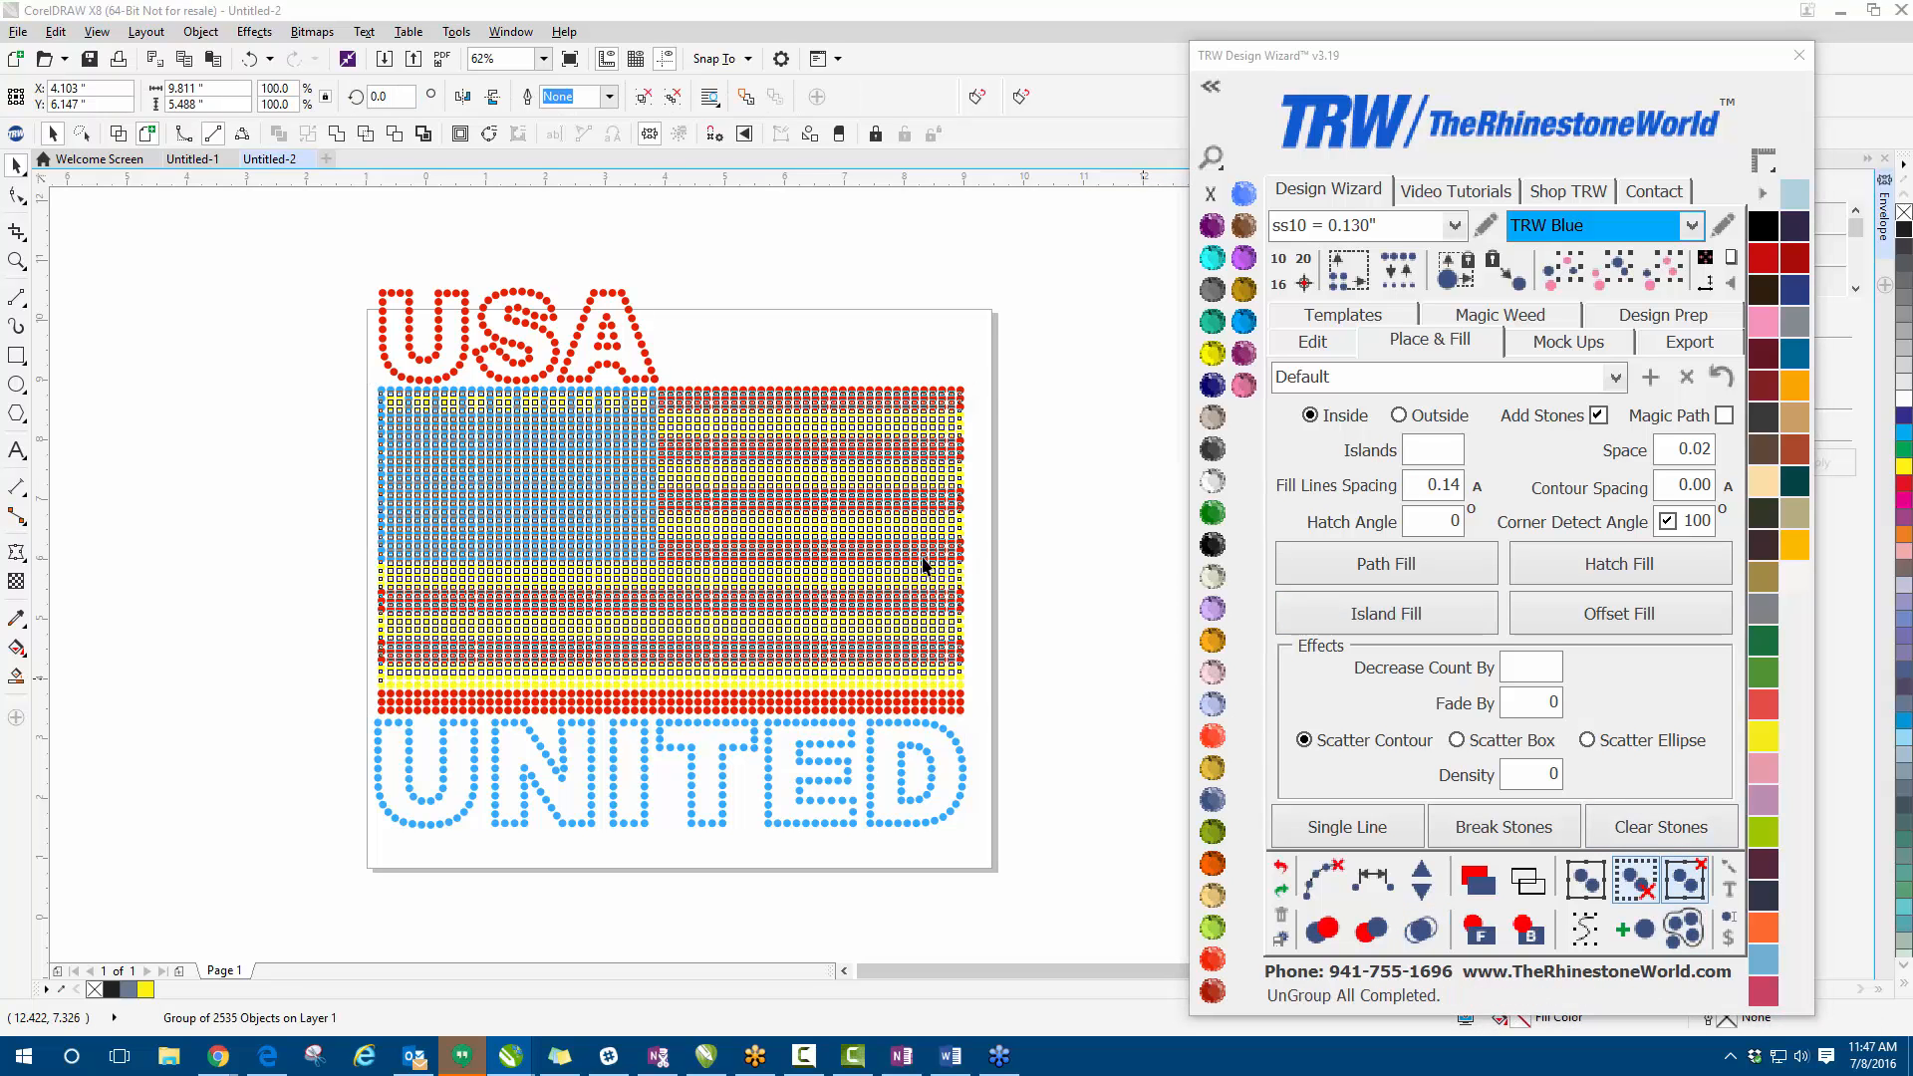
- Select all the yellow stones of the flag by matching the colour of one yellow stone
left_click(916, 428)
left_click(1562, 272)
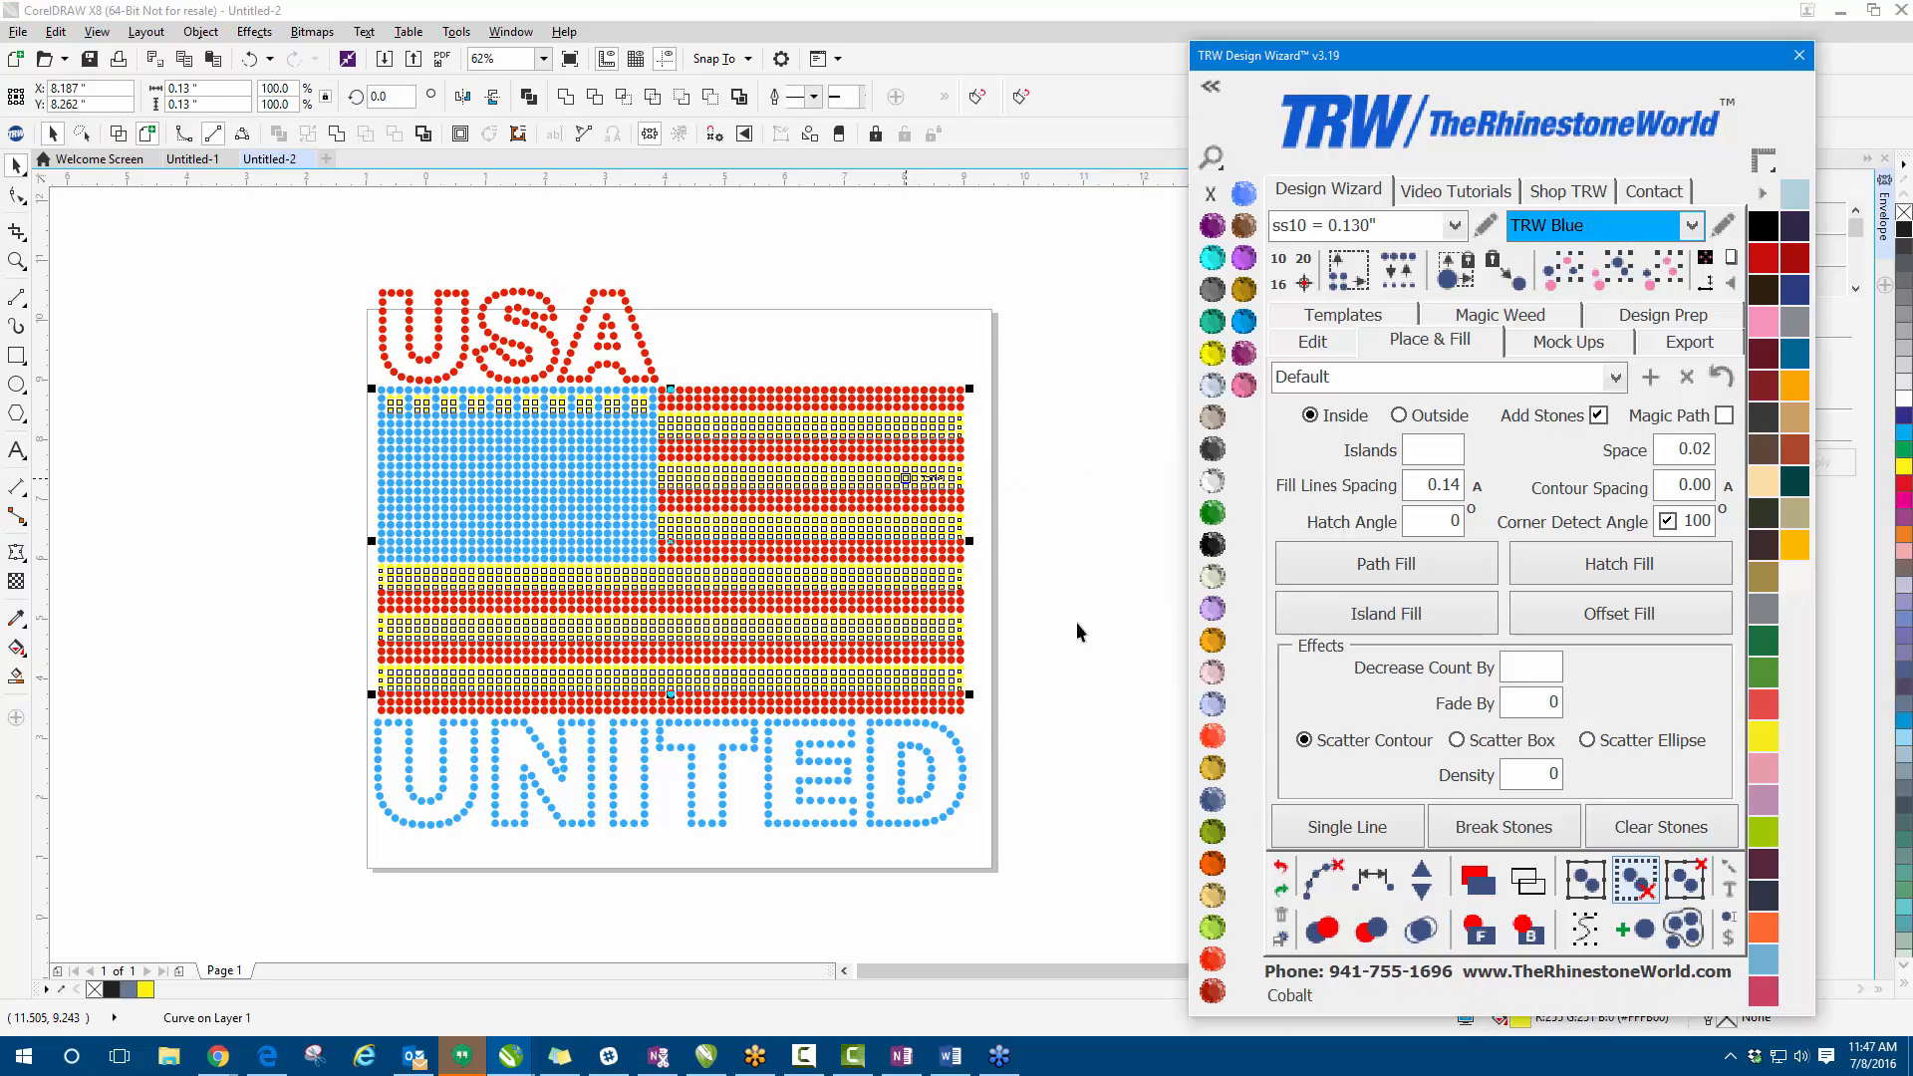
left_click_drag(1566, 56, 1462, 37)
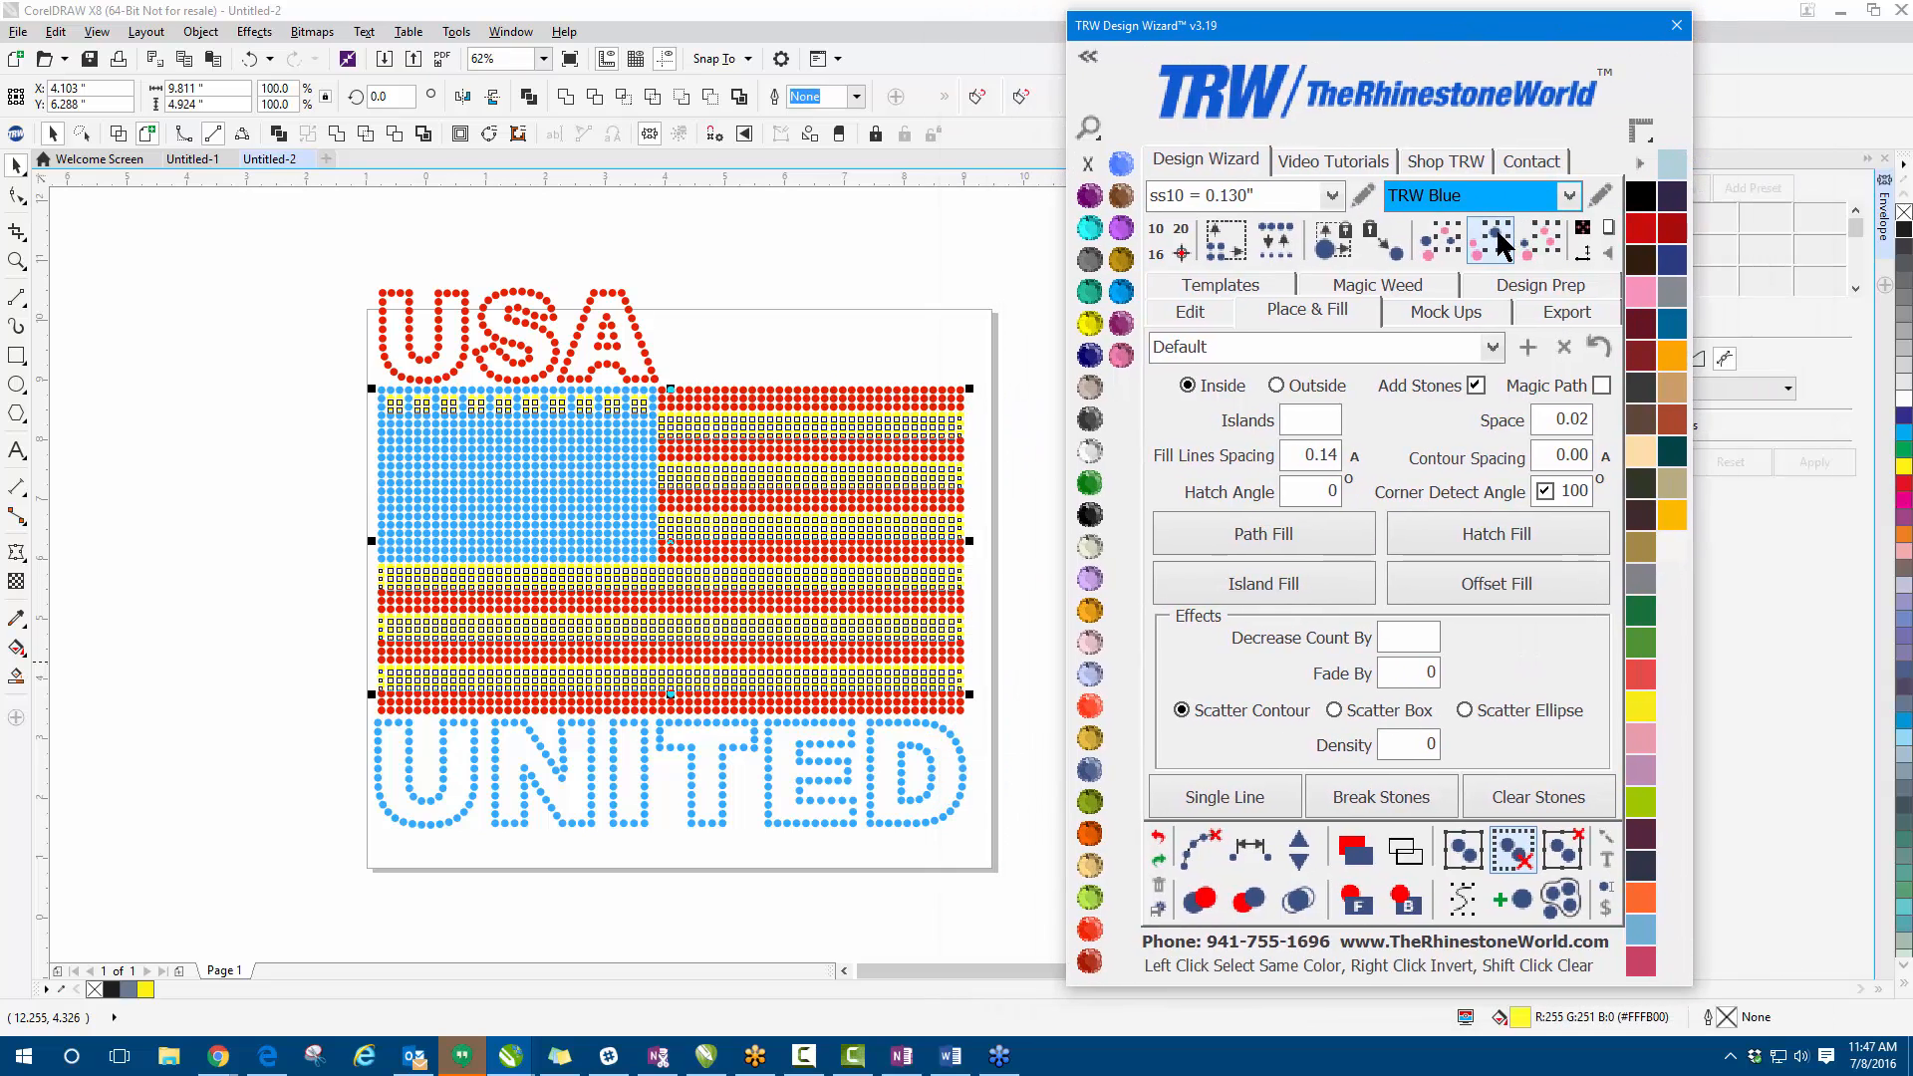
left_click(1499, 244)
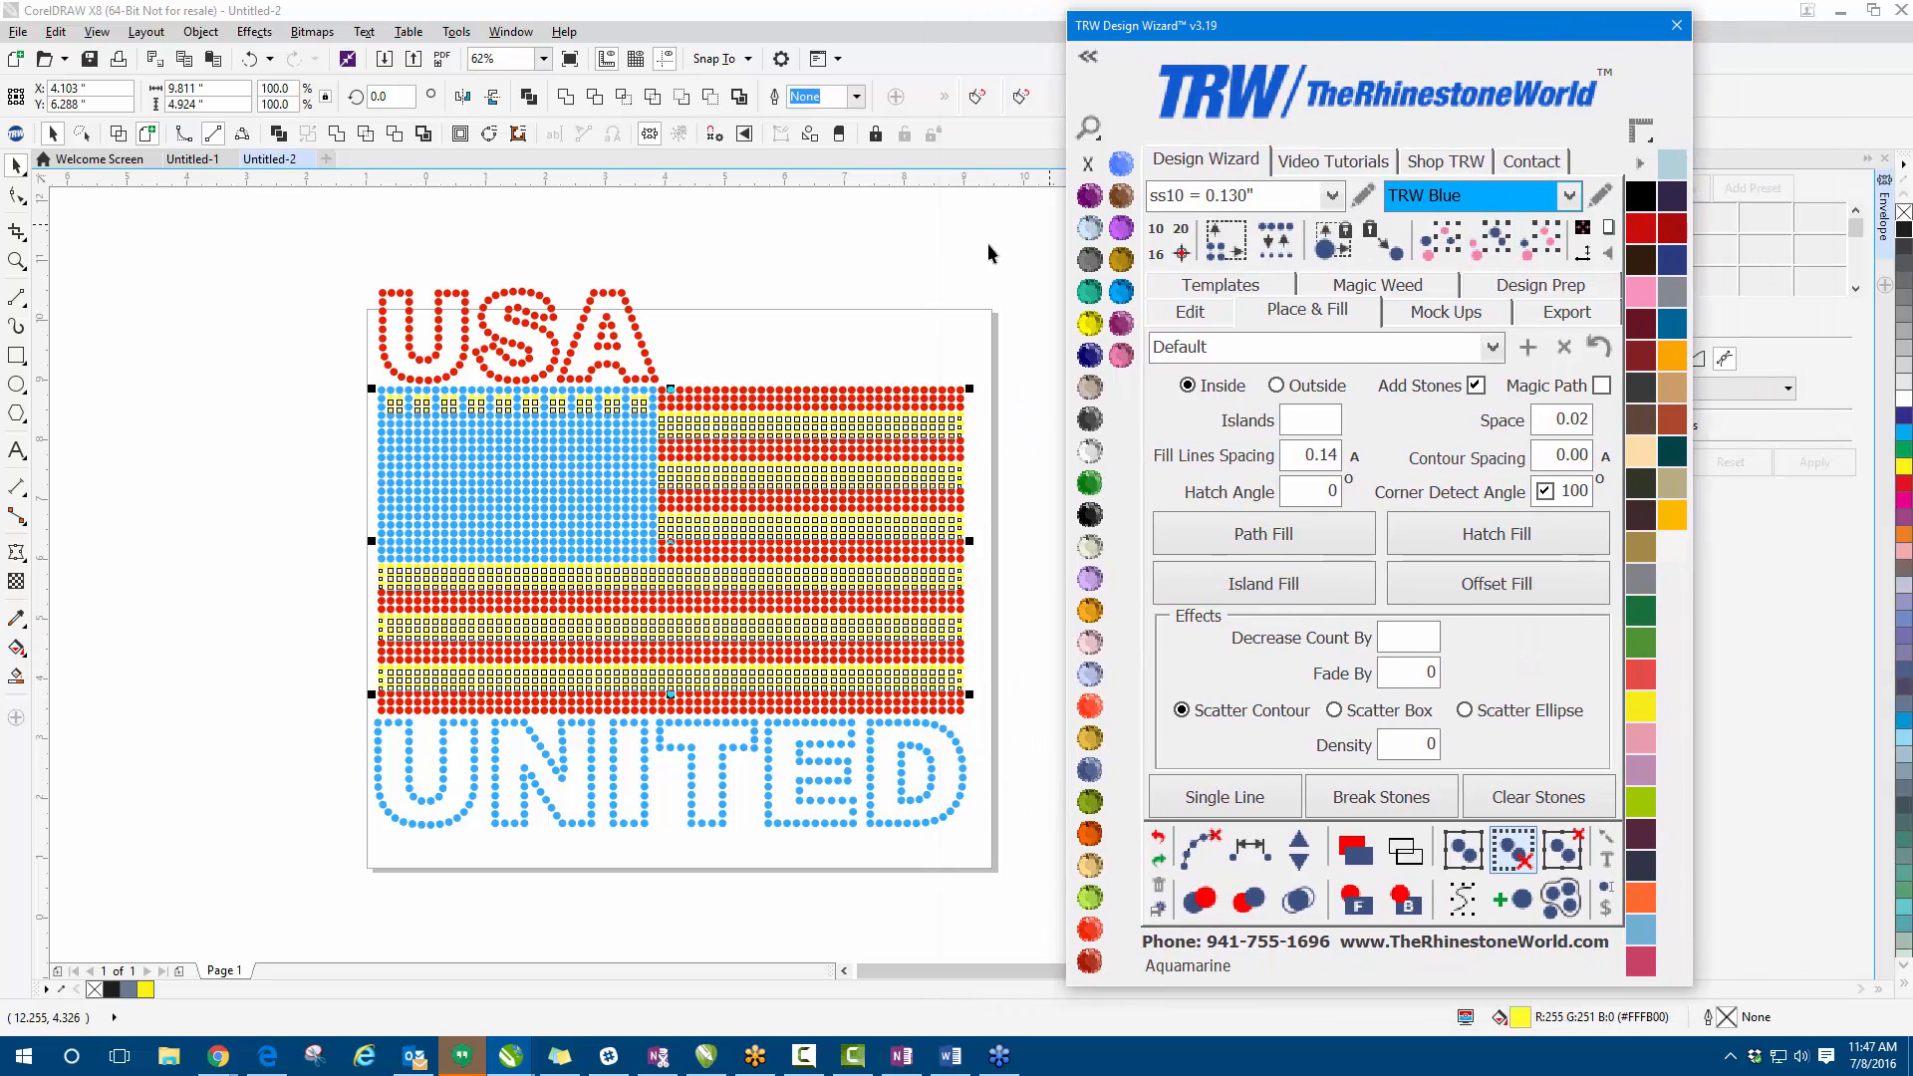
scroll(1020, 414, "up", 5)
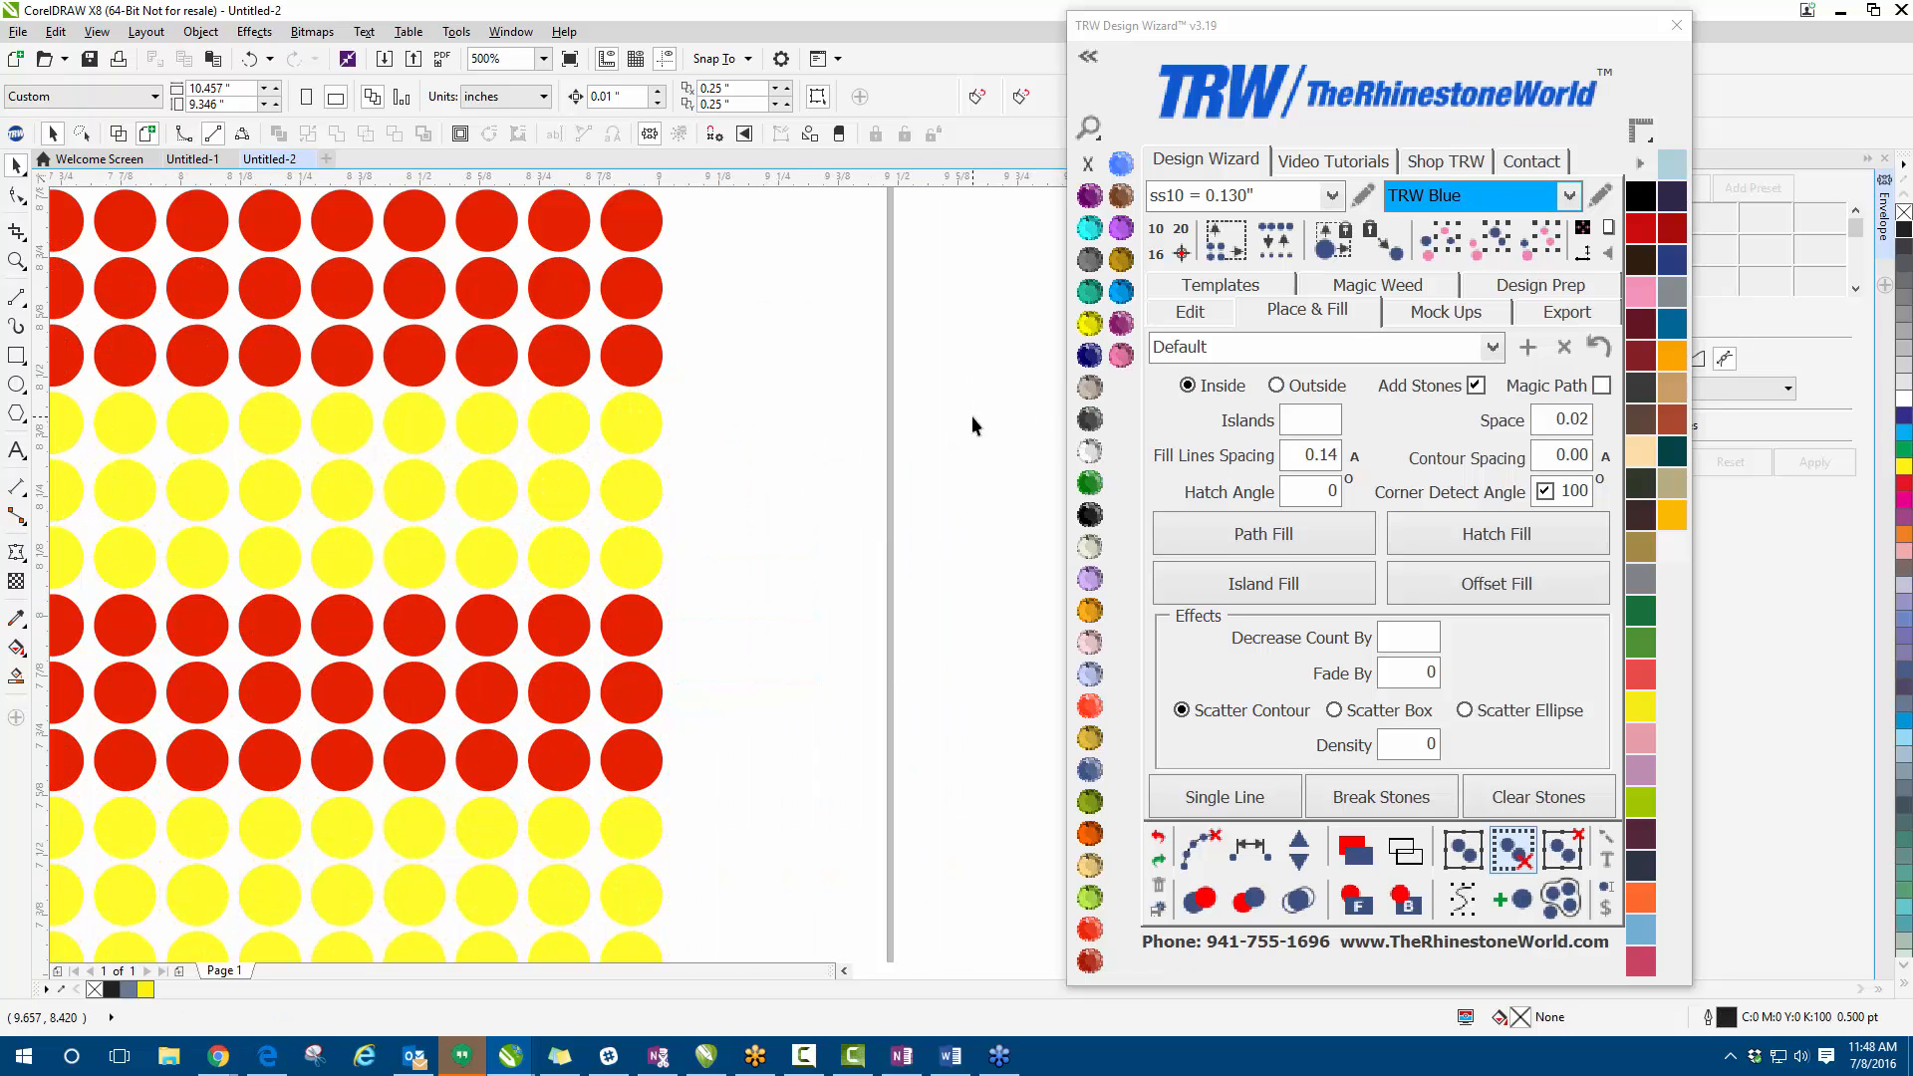
left_click(634, 426)
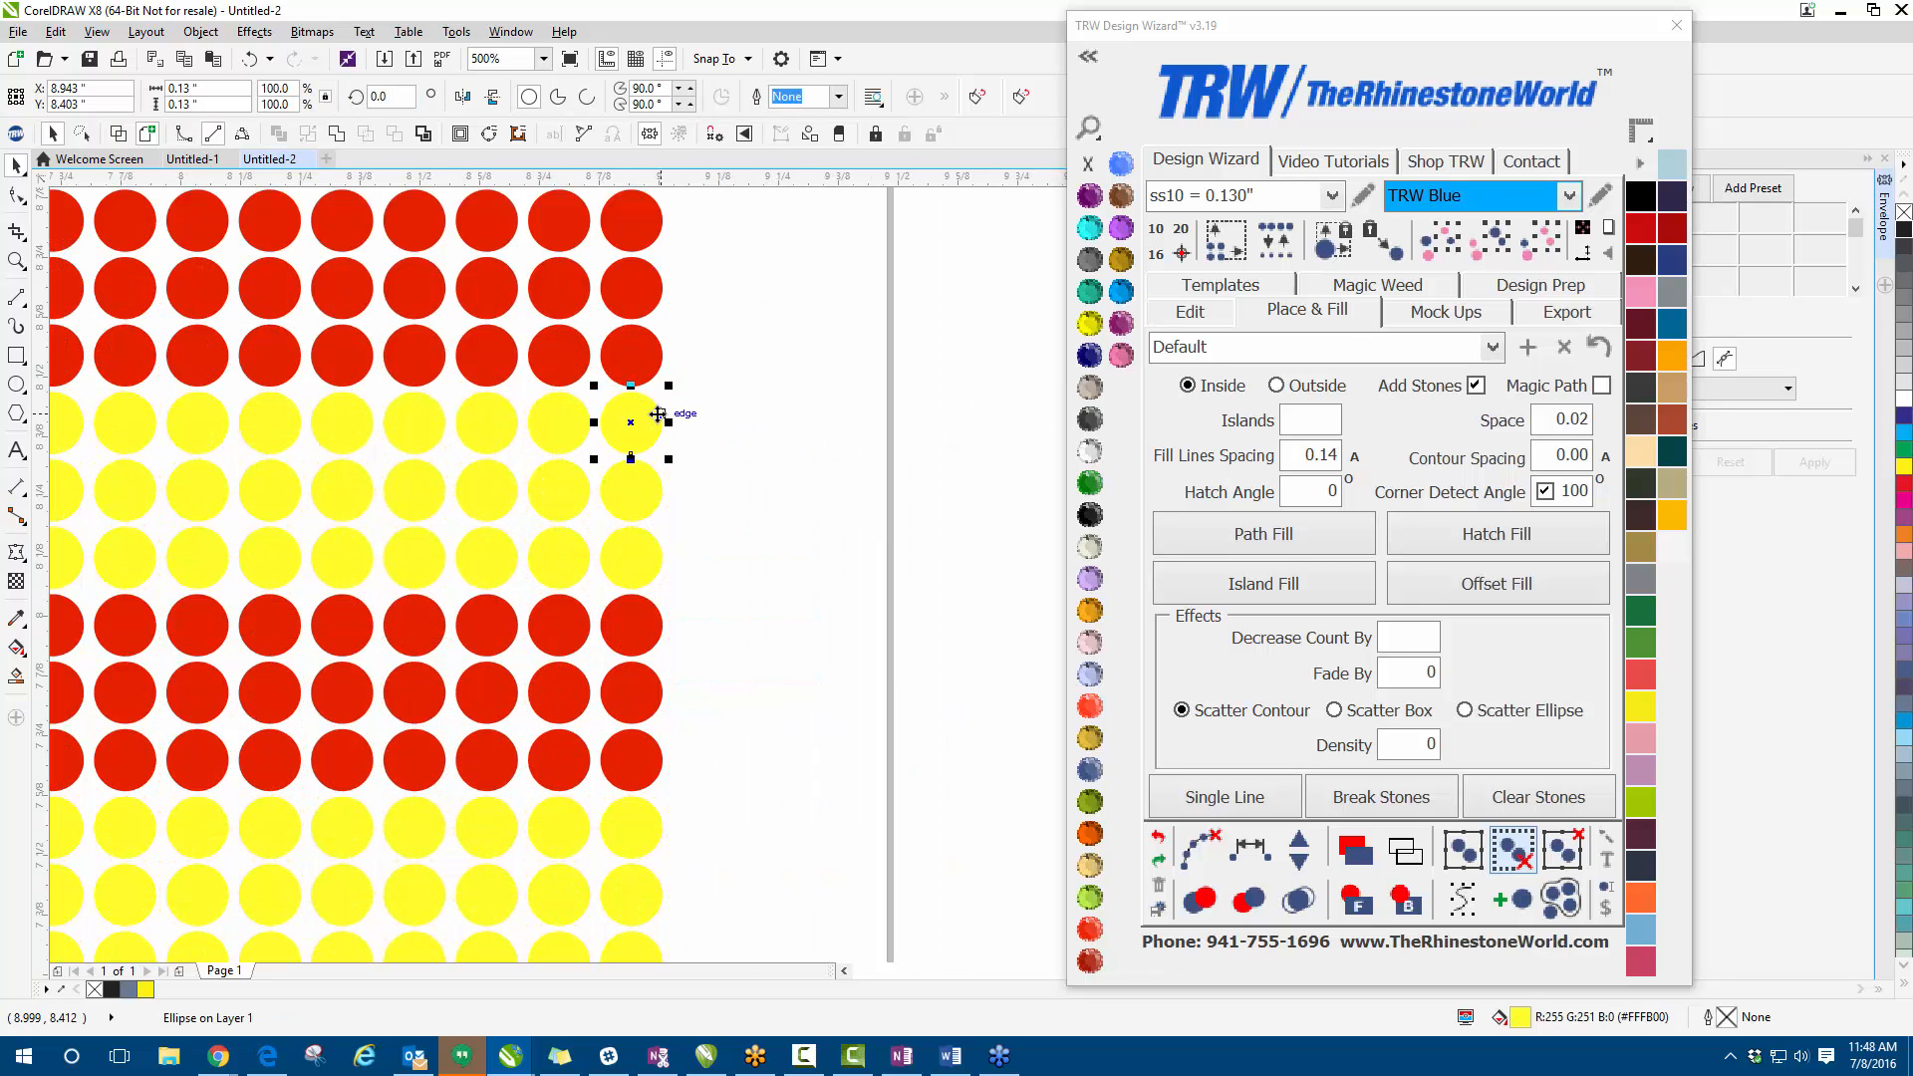
left_click(1494, 249)
scroll(751, 541, "down", 5)
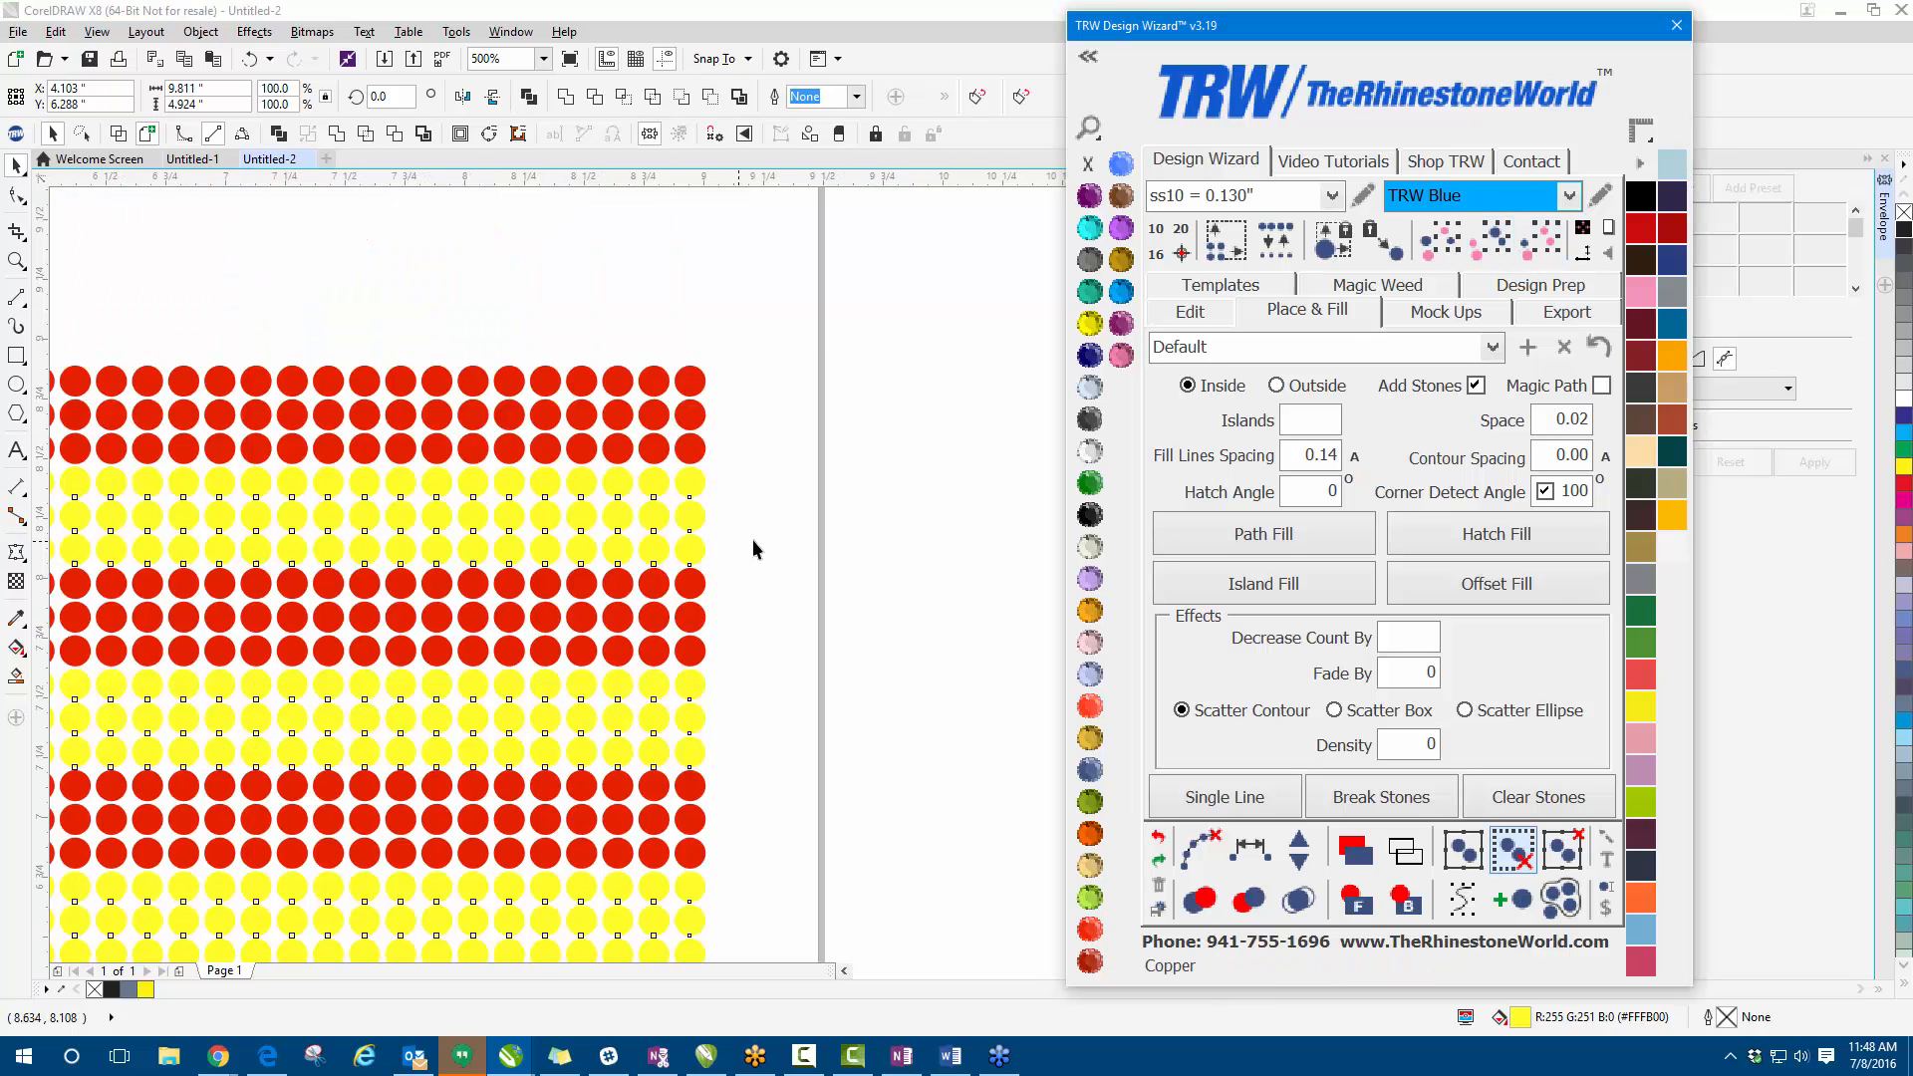
- Test the selection by moving the yellow stones off the flag, undo the move, and recolour them as Crystal
left_click_drag(731, 530, 786, 363)
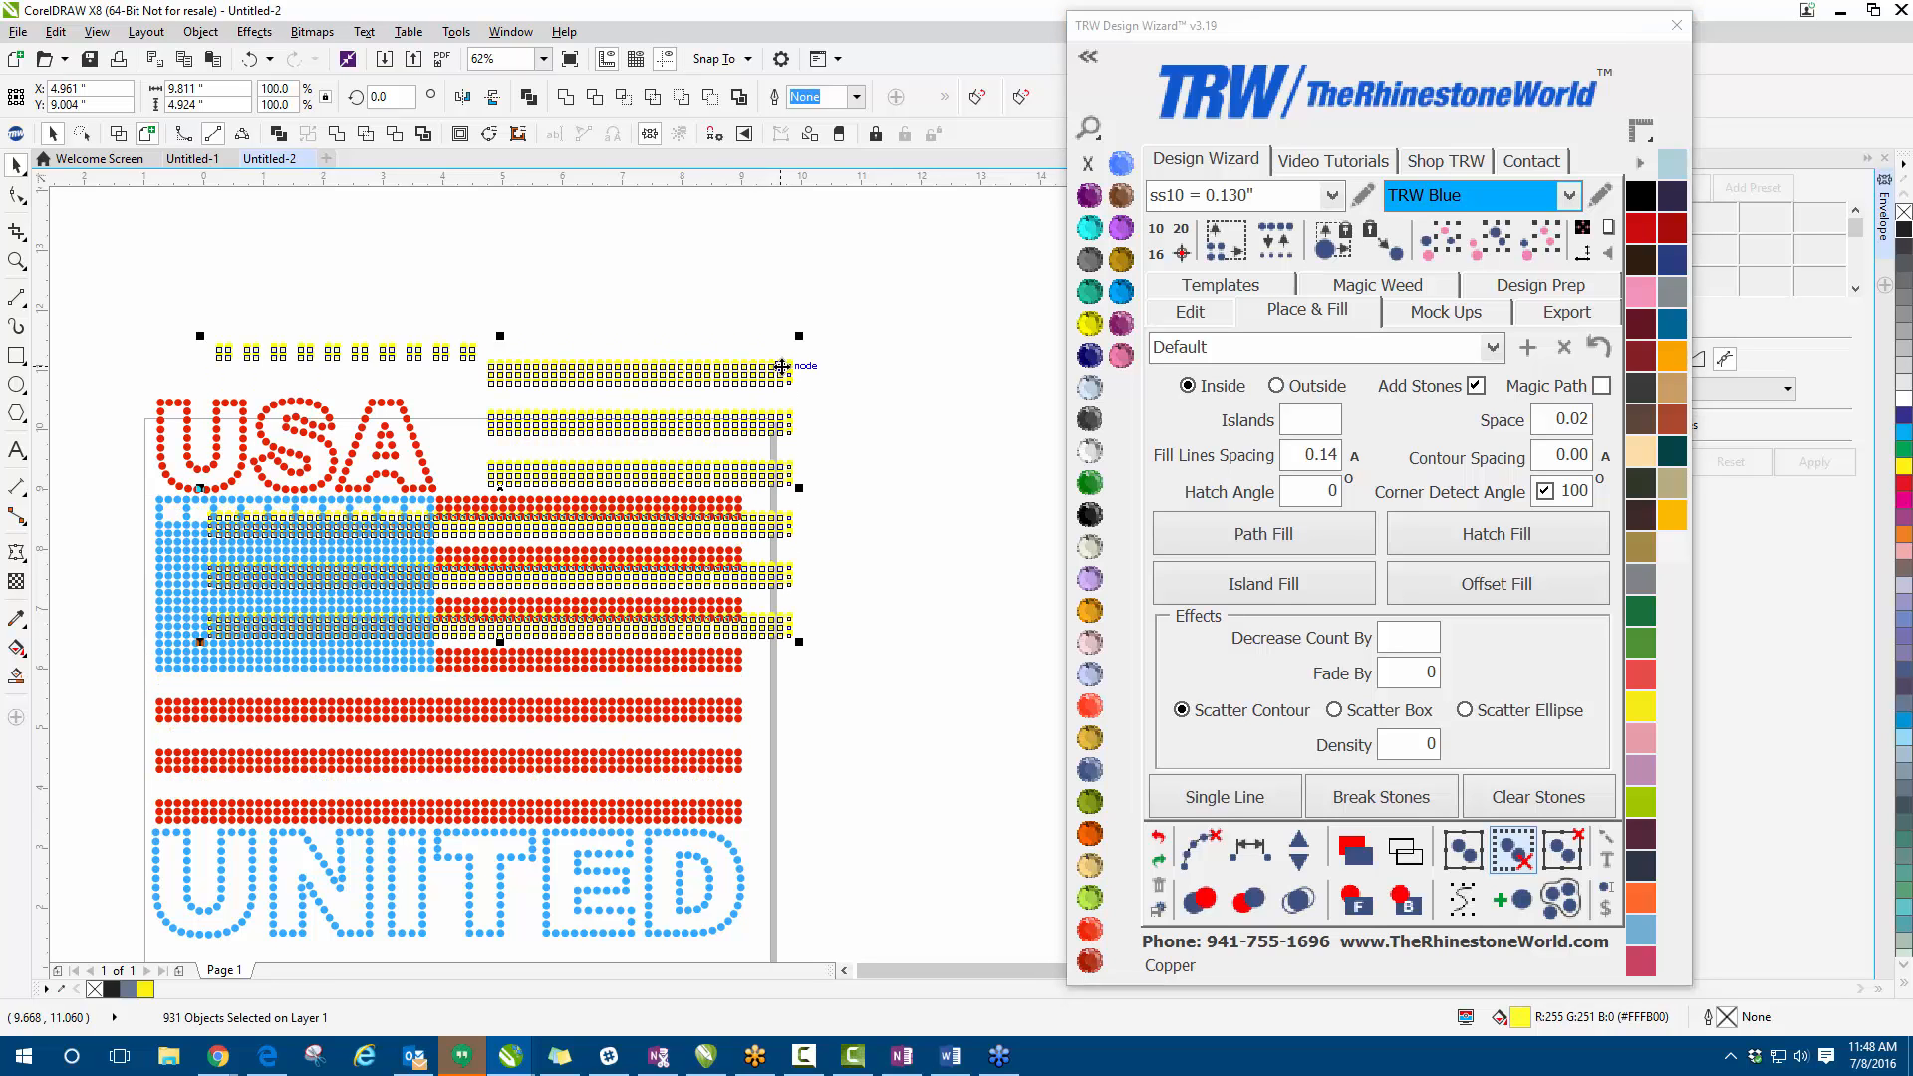
key("ctrl+z")
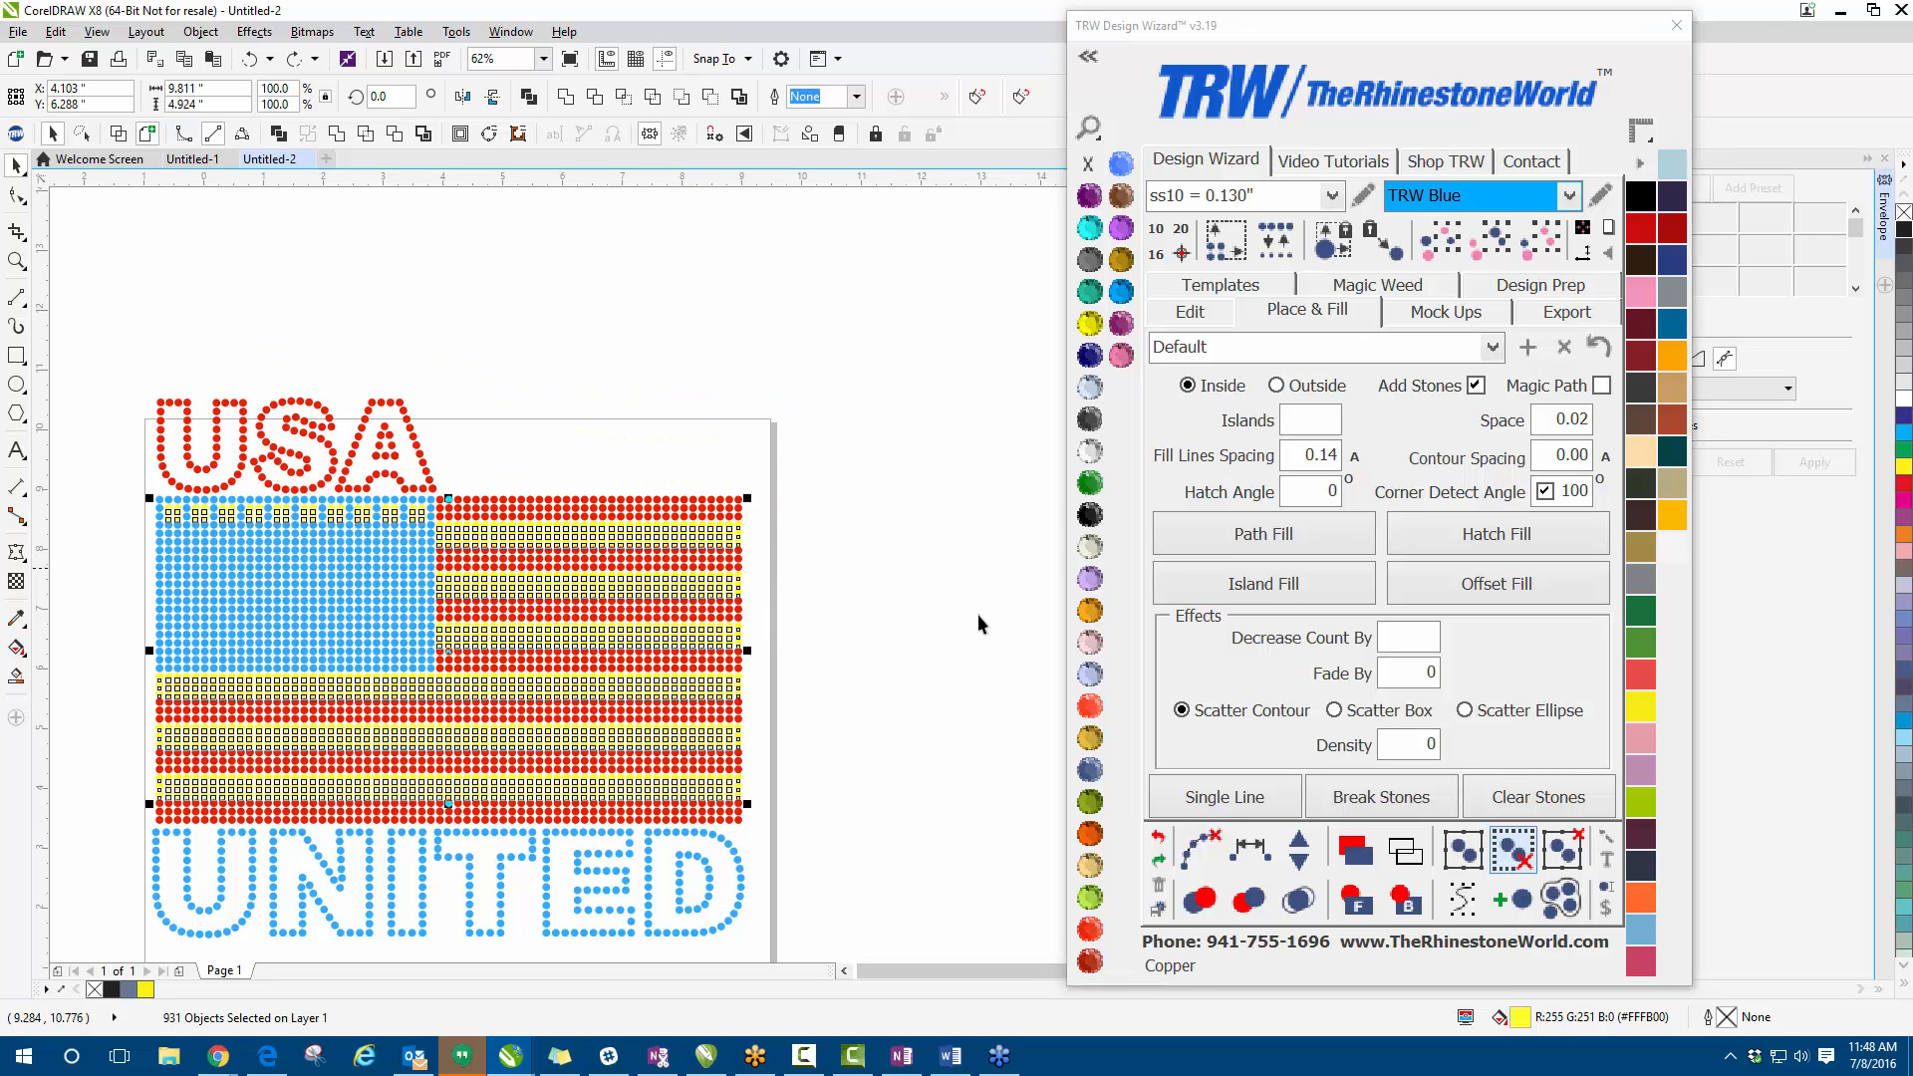
left_click(1092, 456)
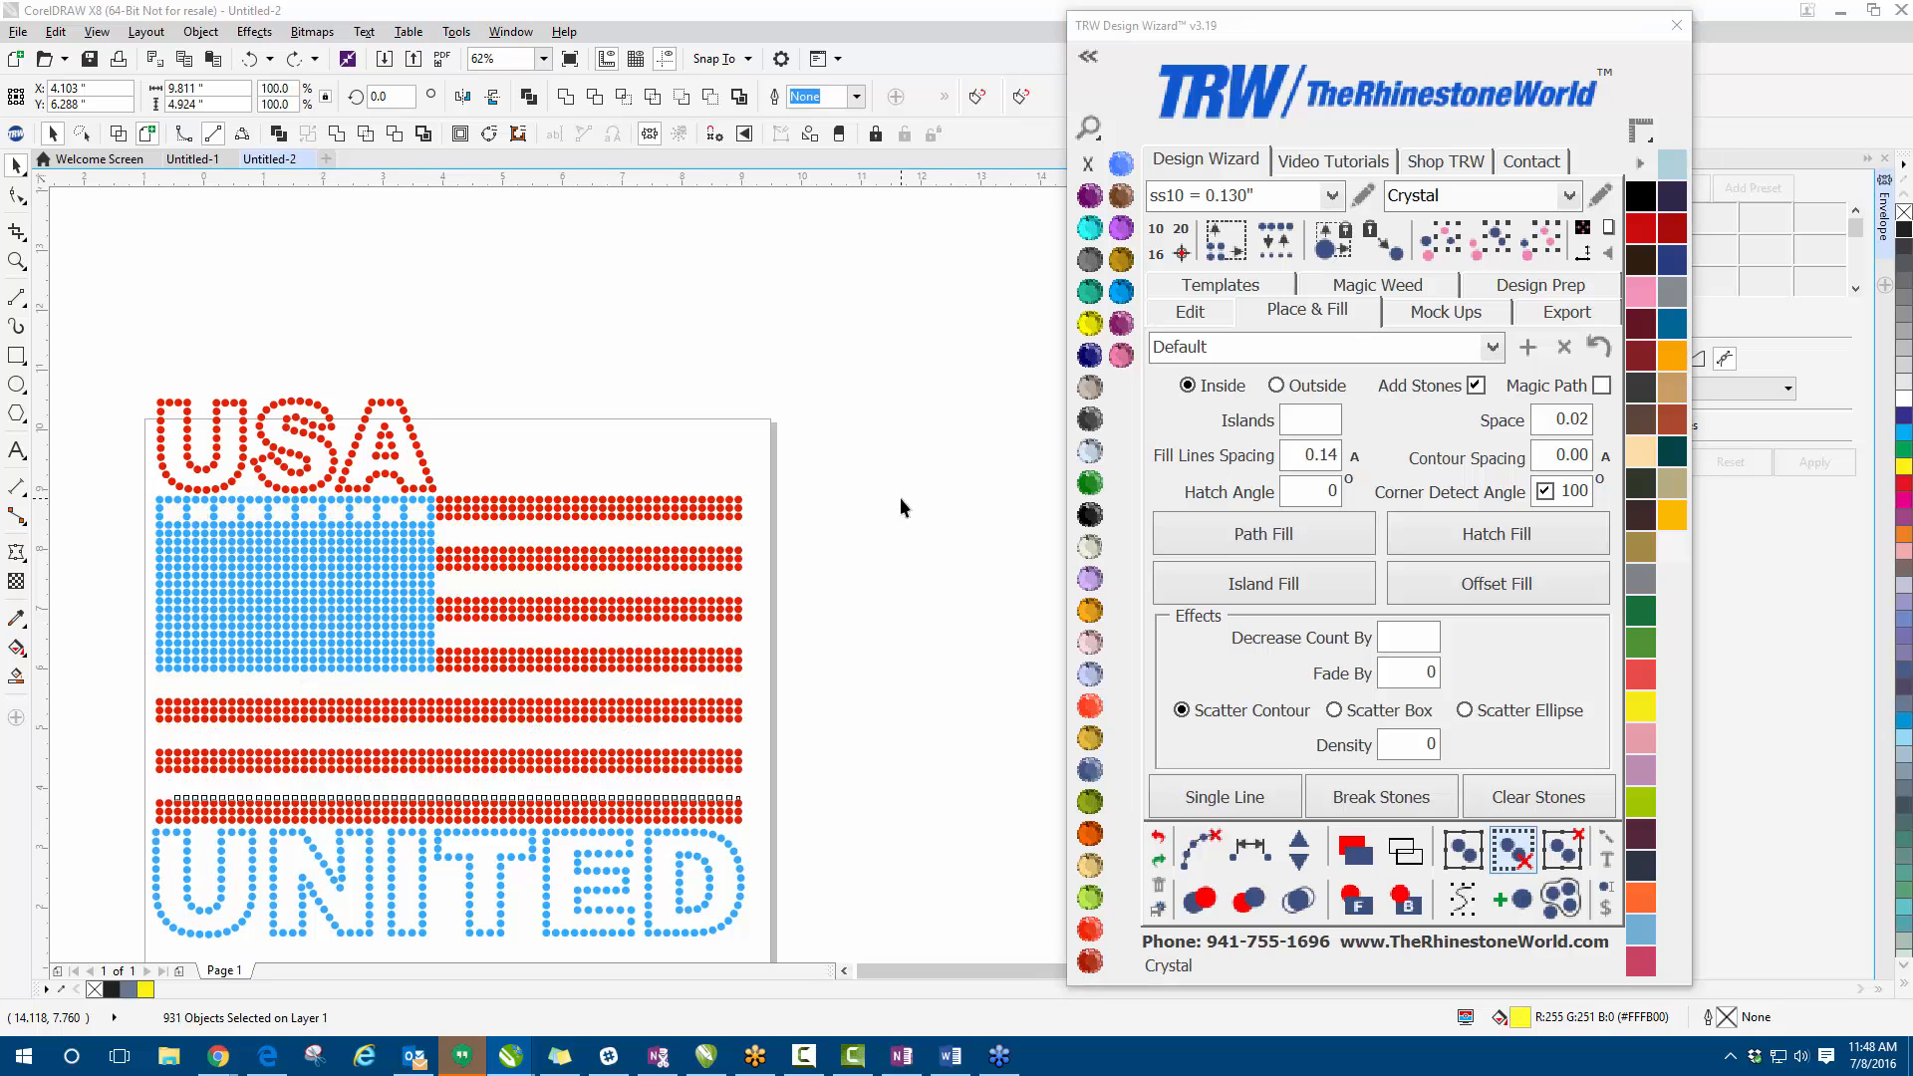
- Select the whole rhinestone design and add a black background rectangle behind it
left_click(899, 498)
scroll(884, 495, "down", 1)
left_click_drag(442, 385, 1018, 769)
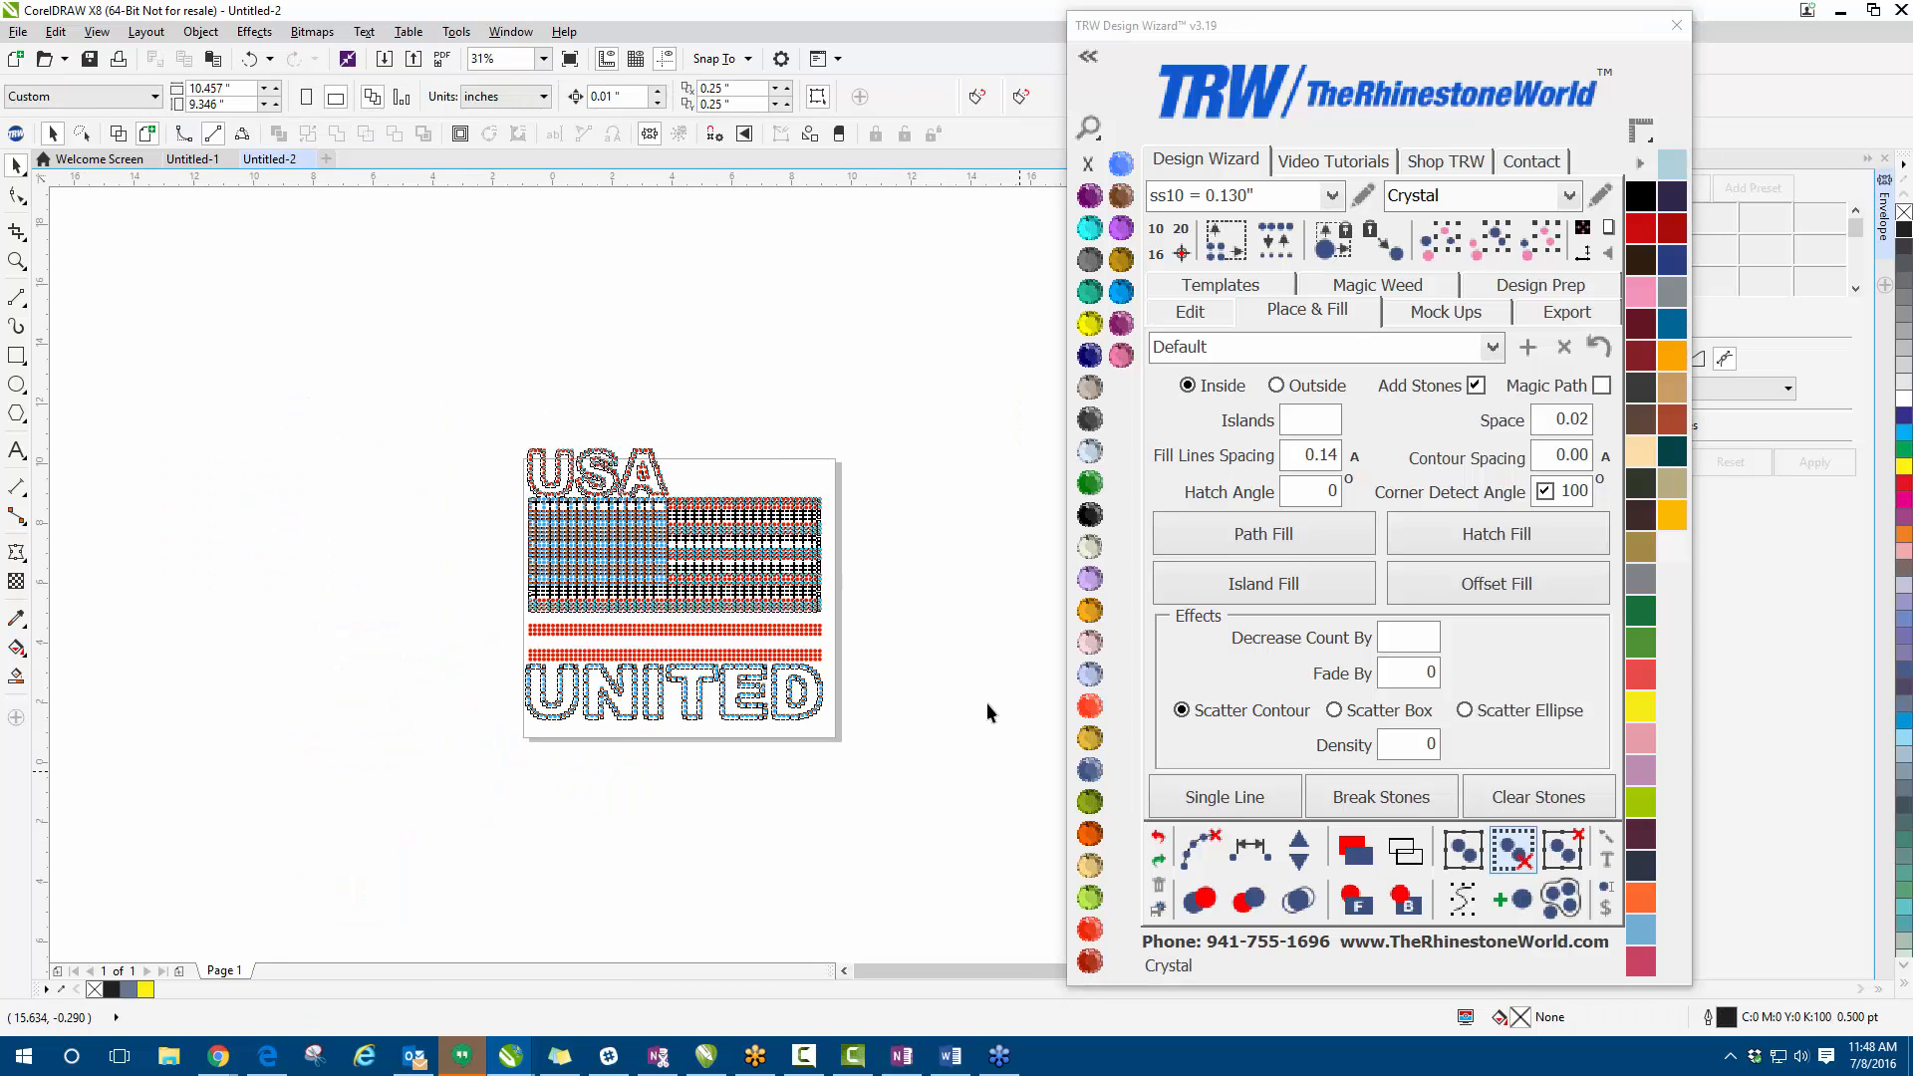
left_click_drag(1539, 33, 1356, 48)
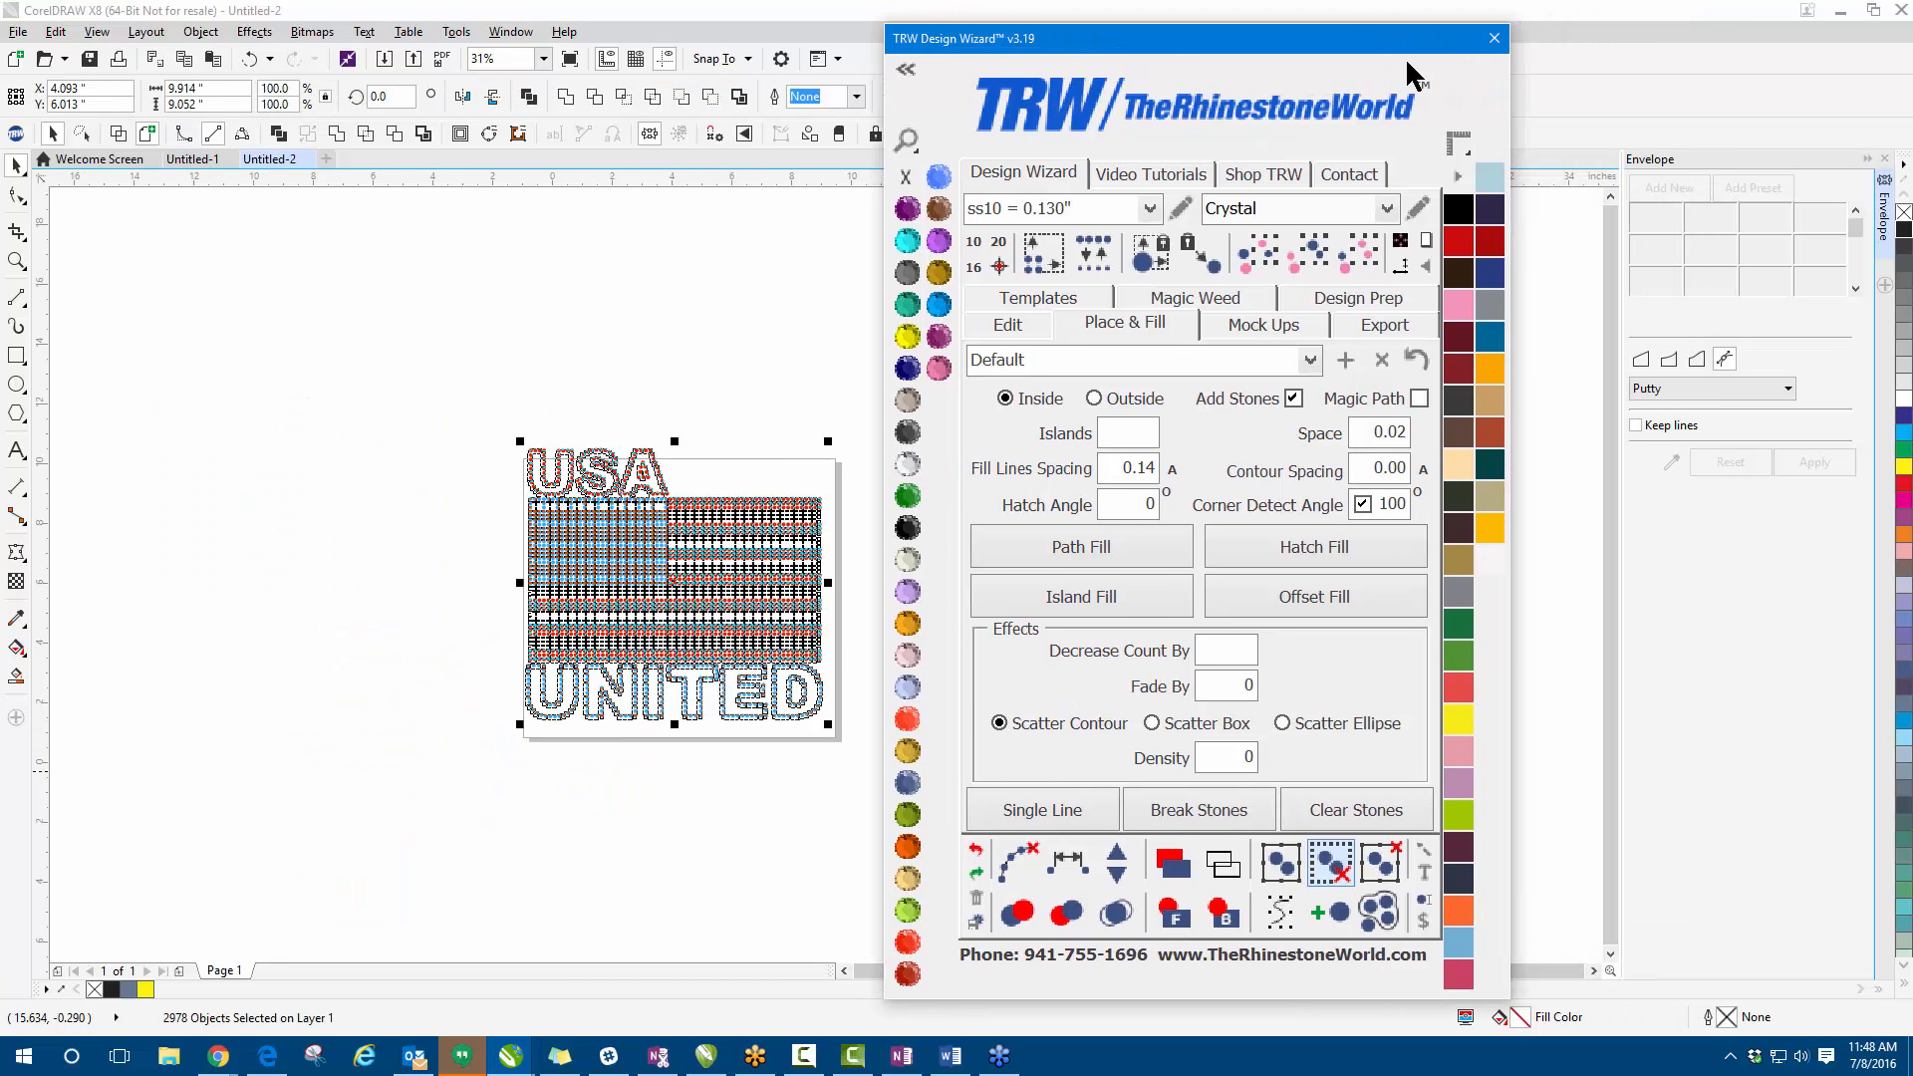
left_click(1400, 244)
- Check the design against the black background and delete the background rectangle
scroll(812, 548, "up", 1)
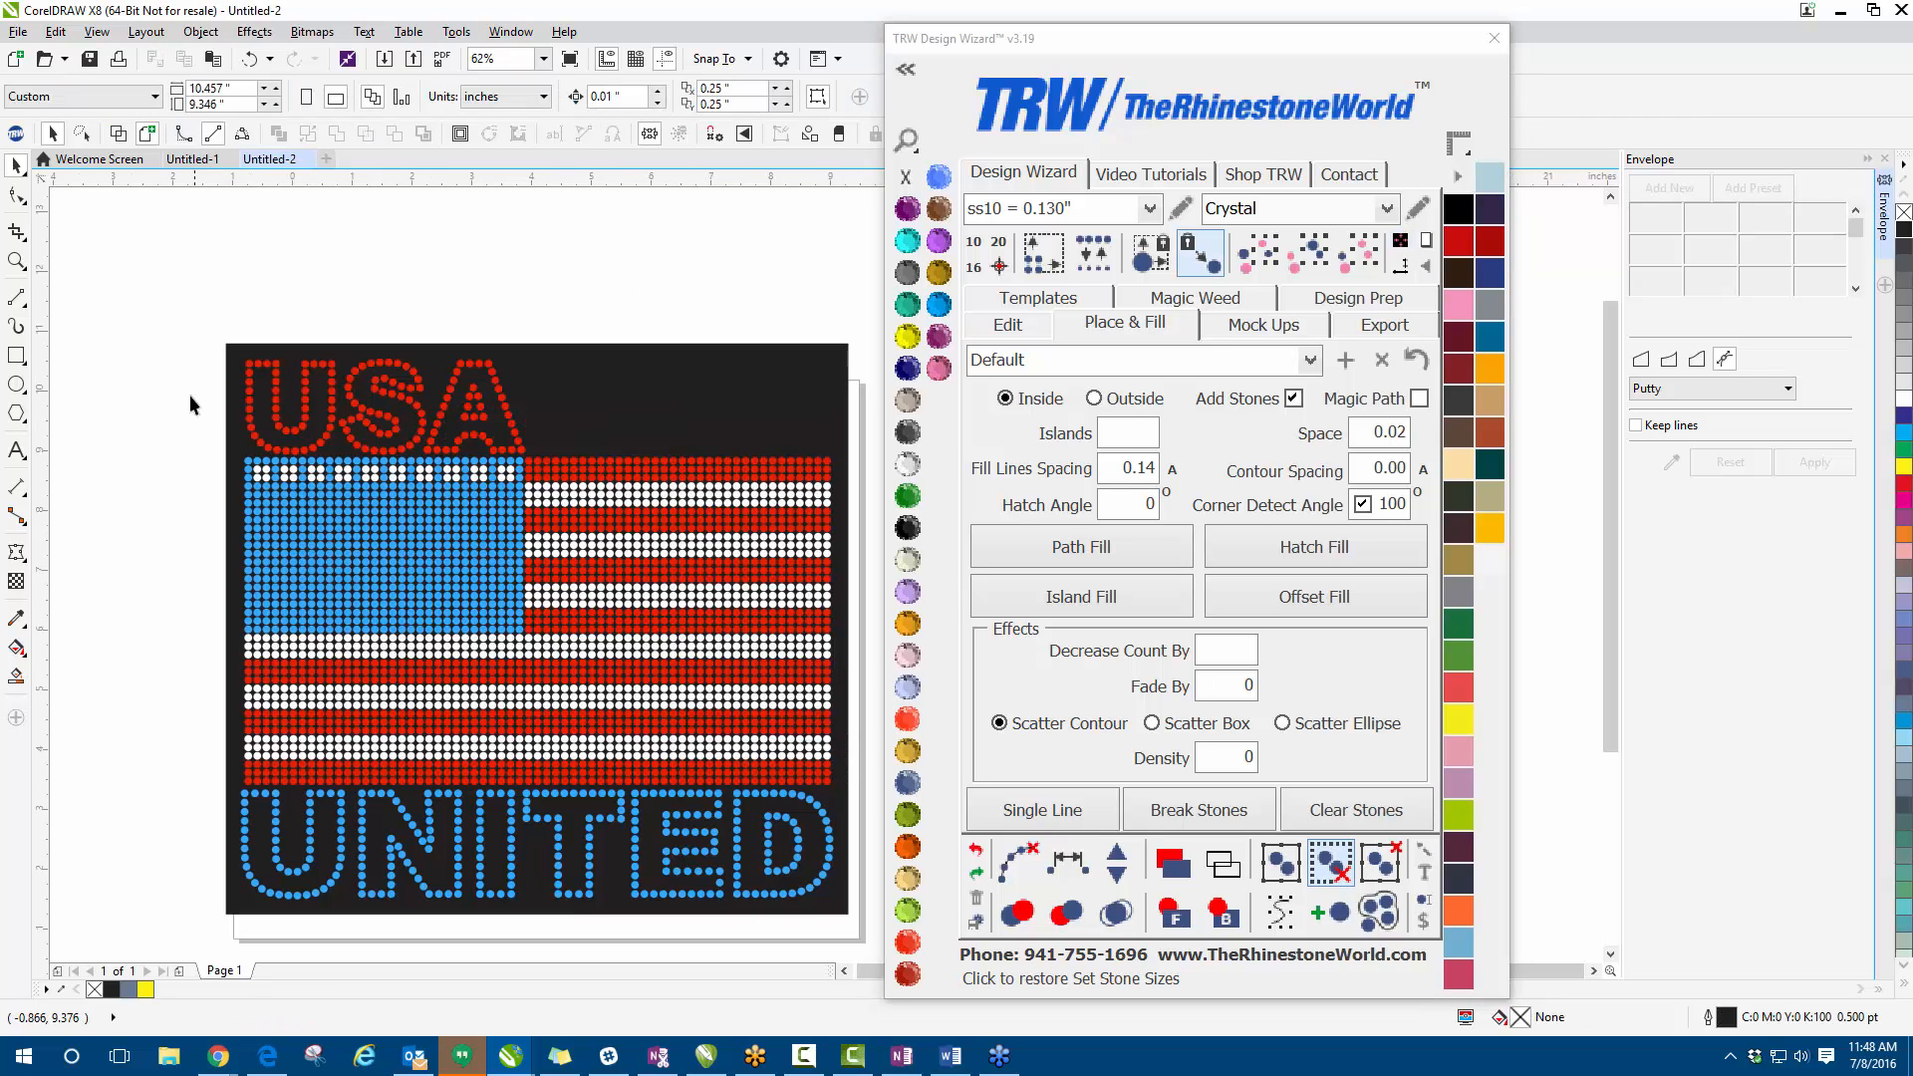
scroll(626, 665, "down", 1)
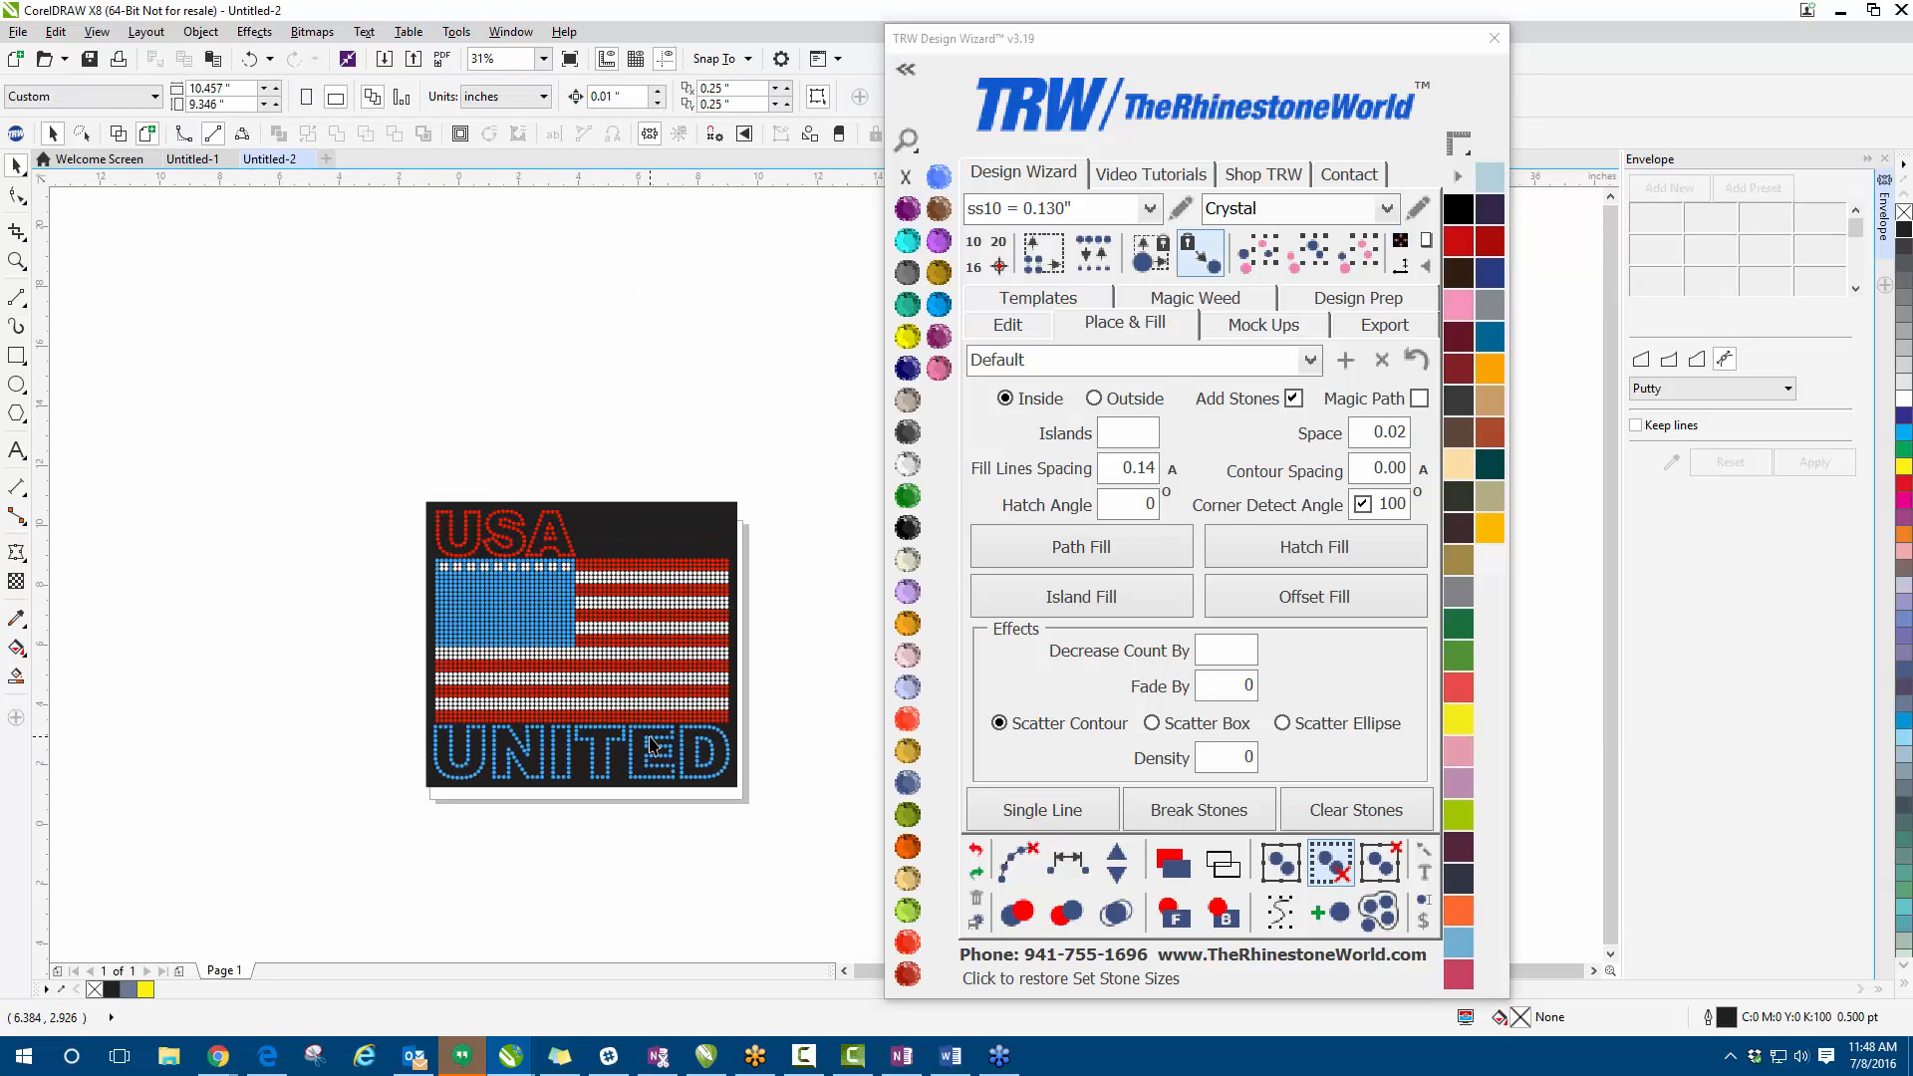
scroll(651, 738, "up", 1)
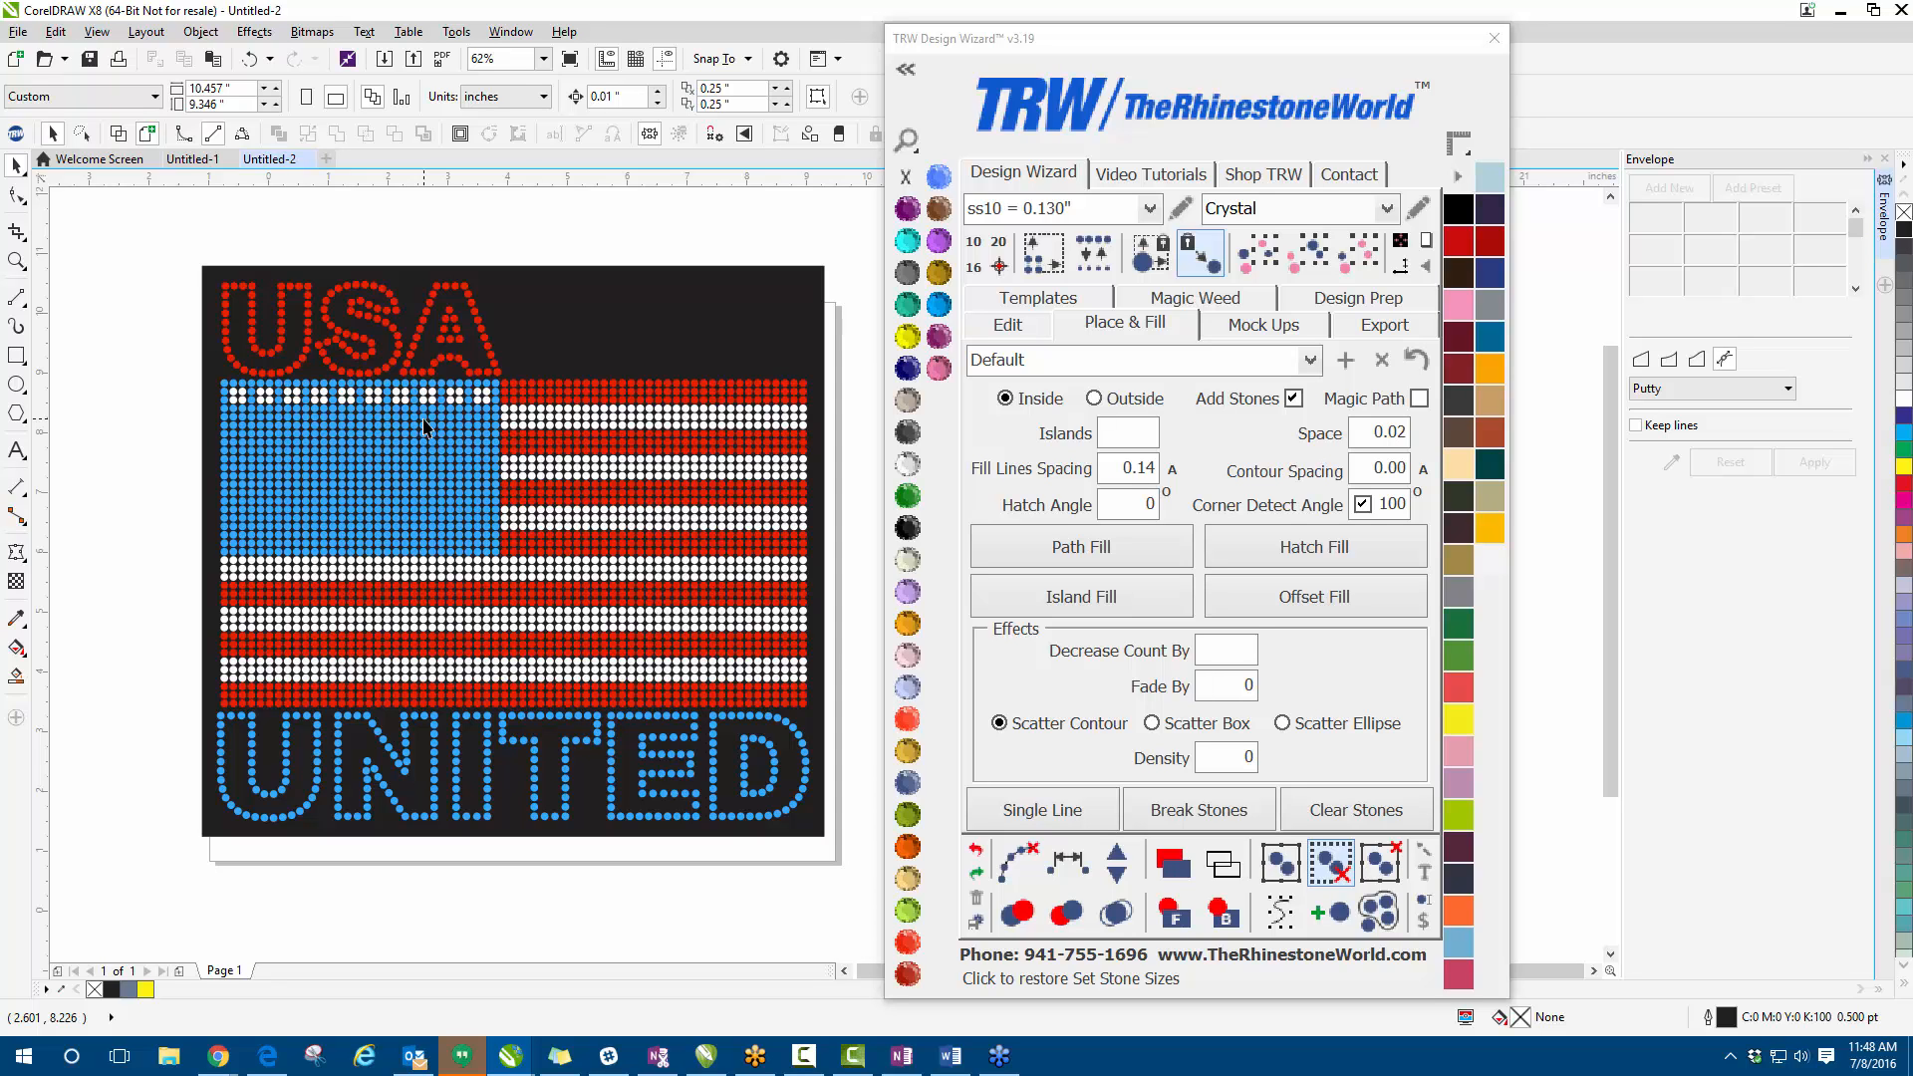
left_click(665, 282)
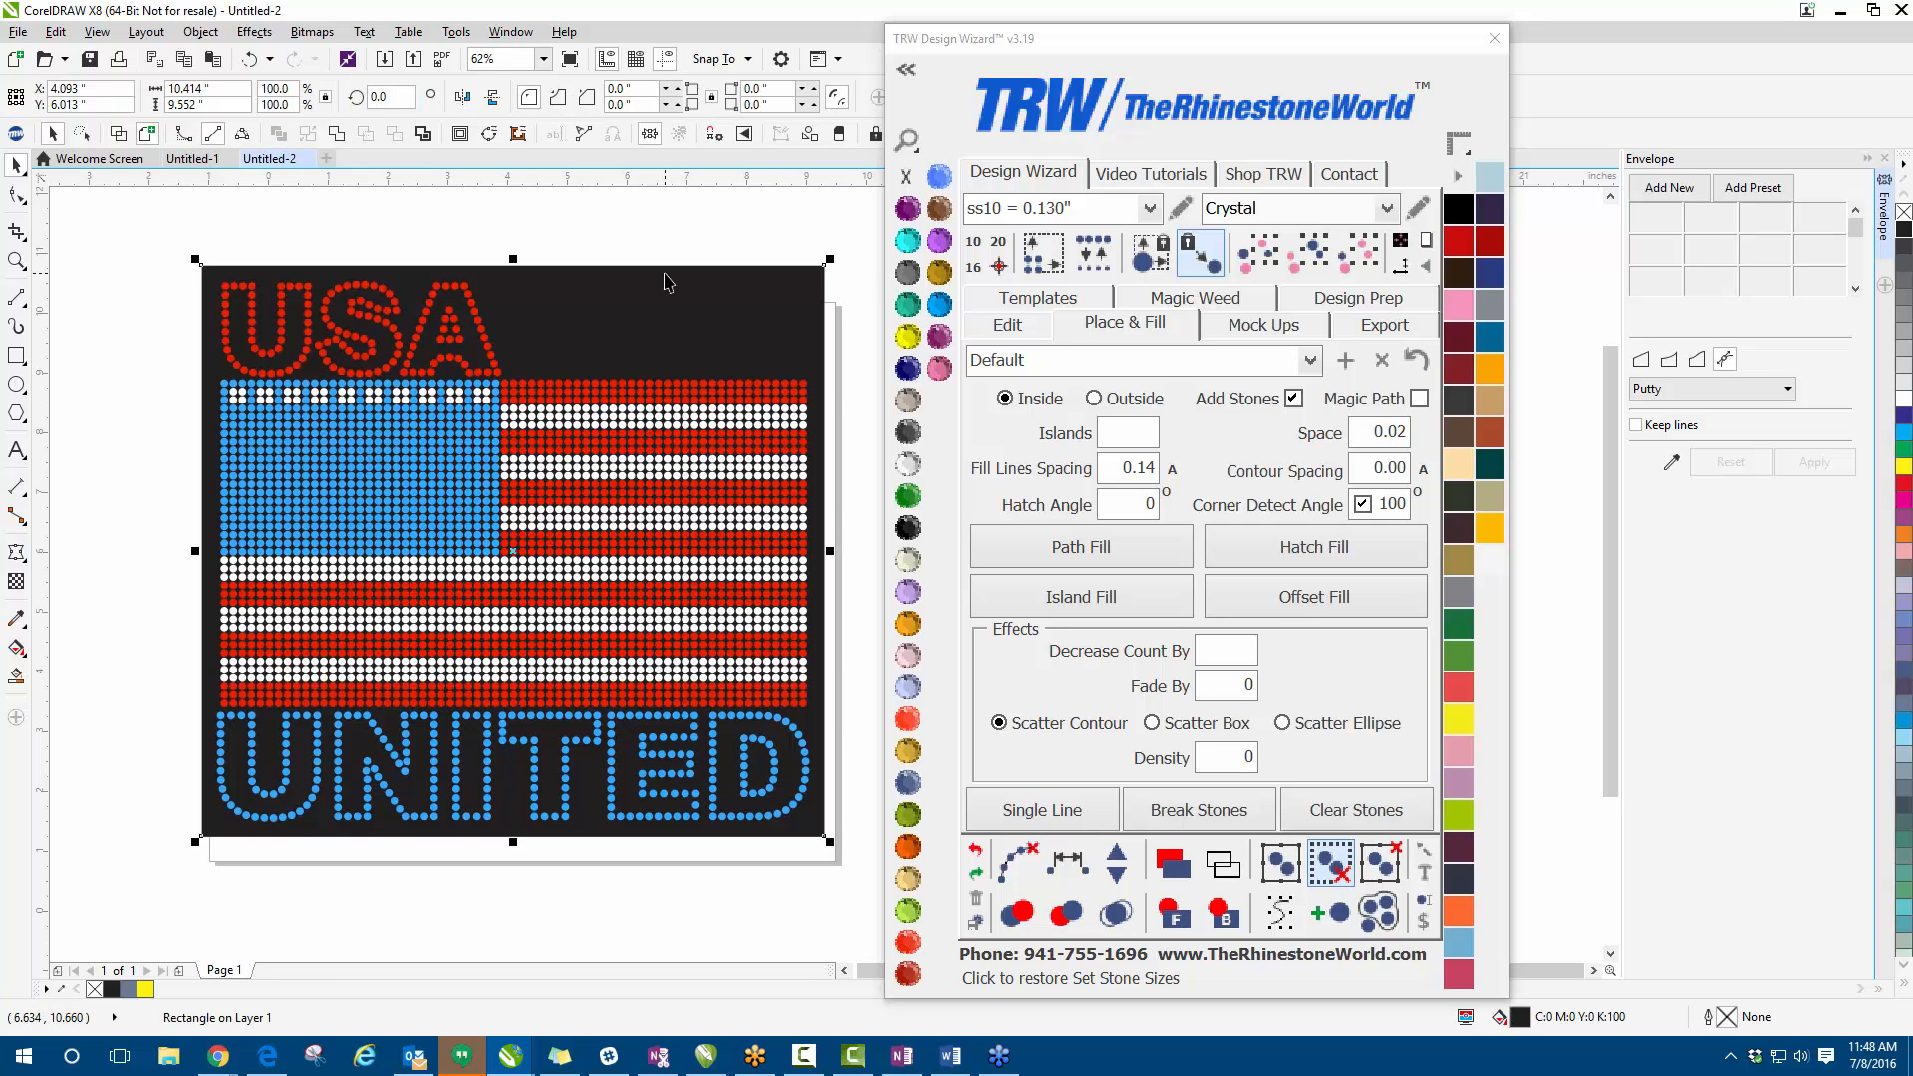
key("Delete")
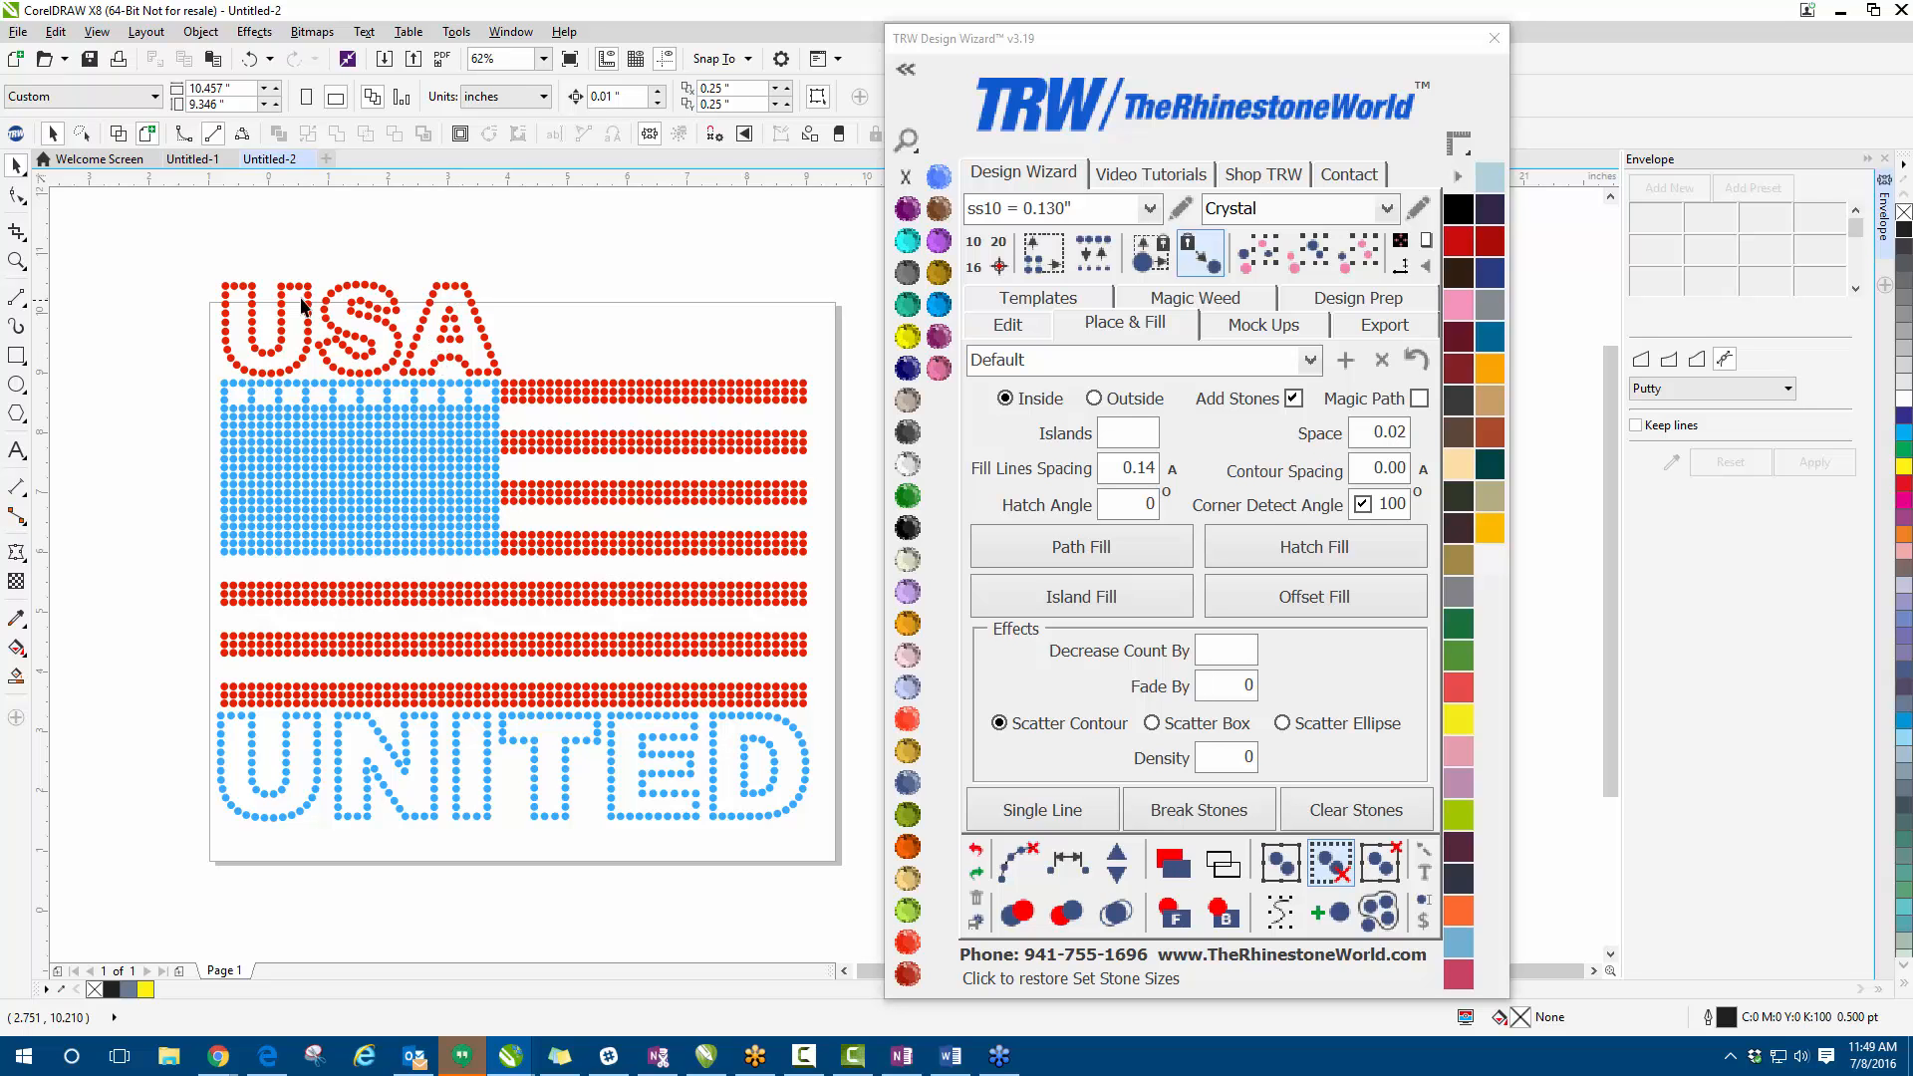
- Select all the stones of the flag and both words and place a black background behind them again
left_click_drag(179, 236, 857, 873)
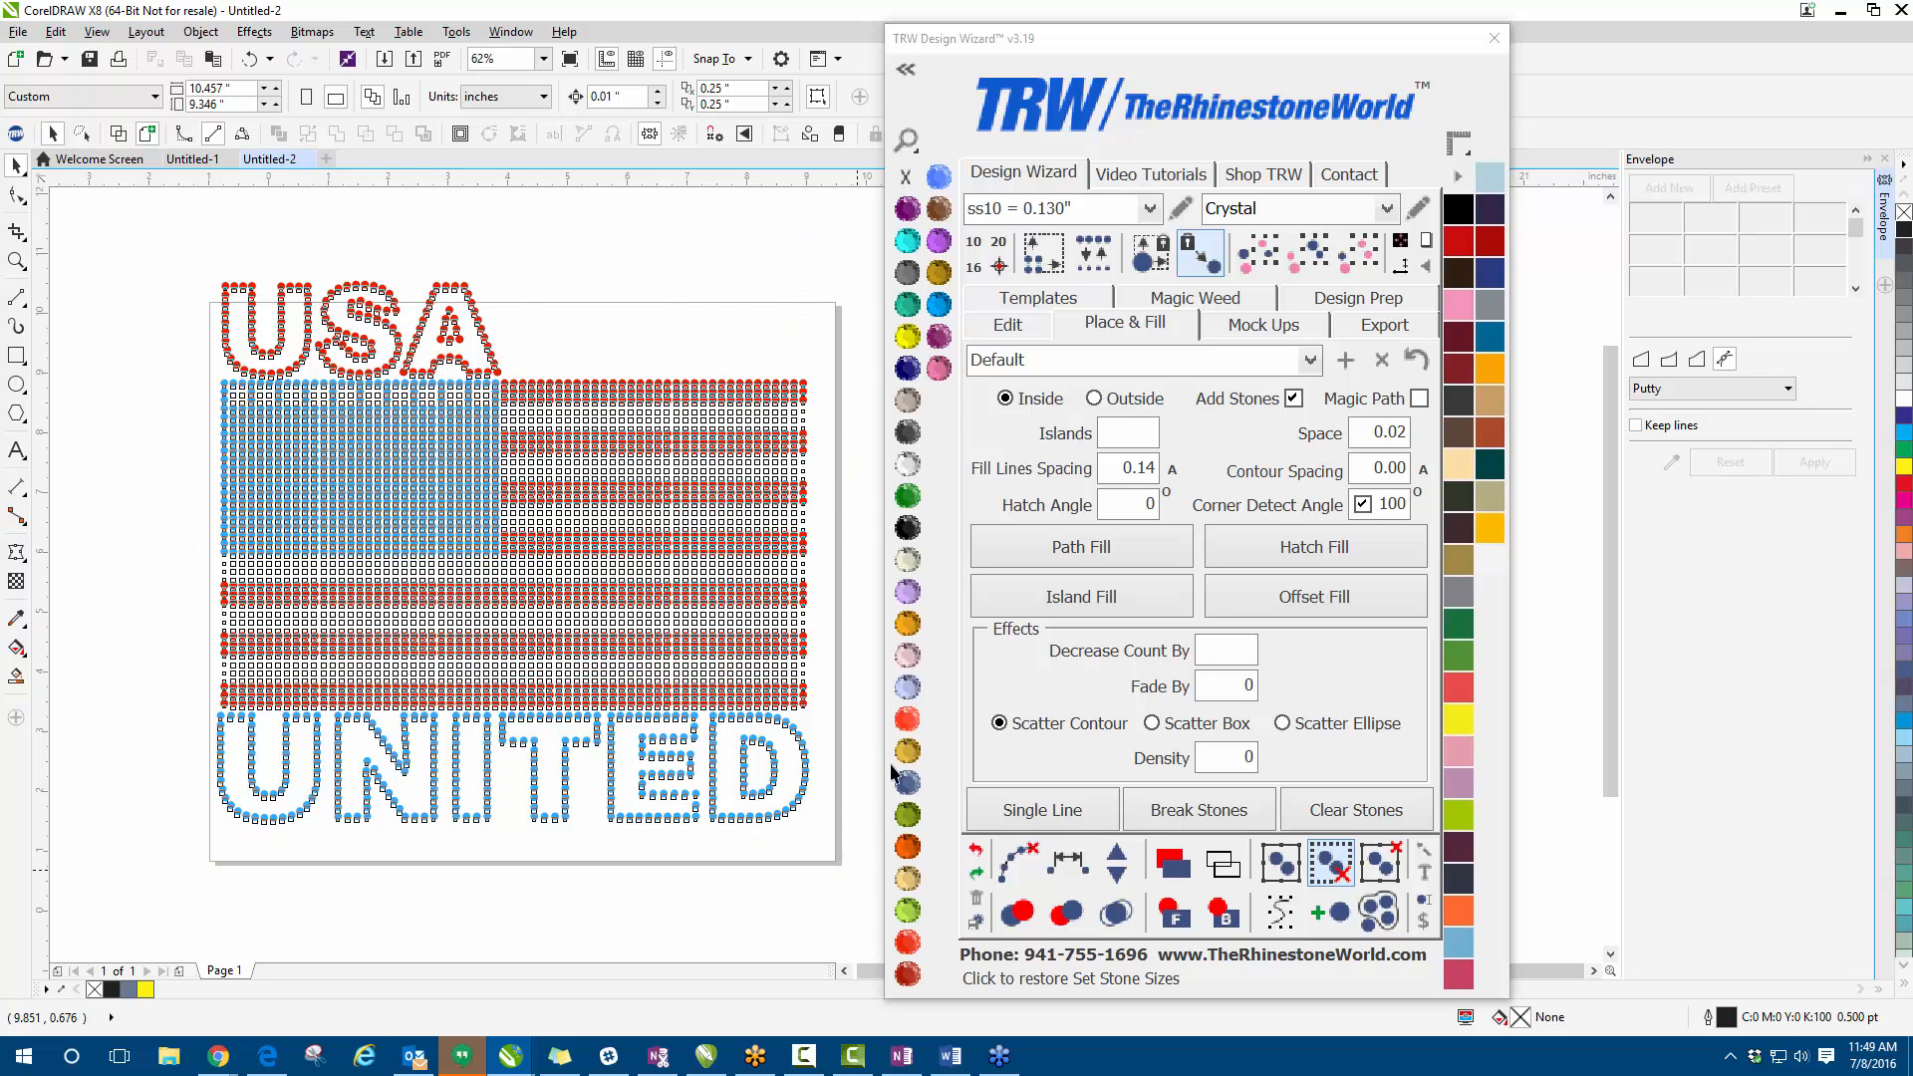
left_click_drag(1446, 50, 871, 88)
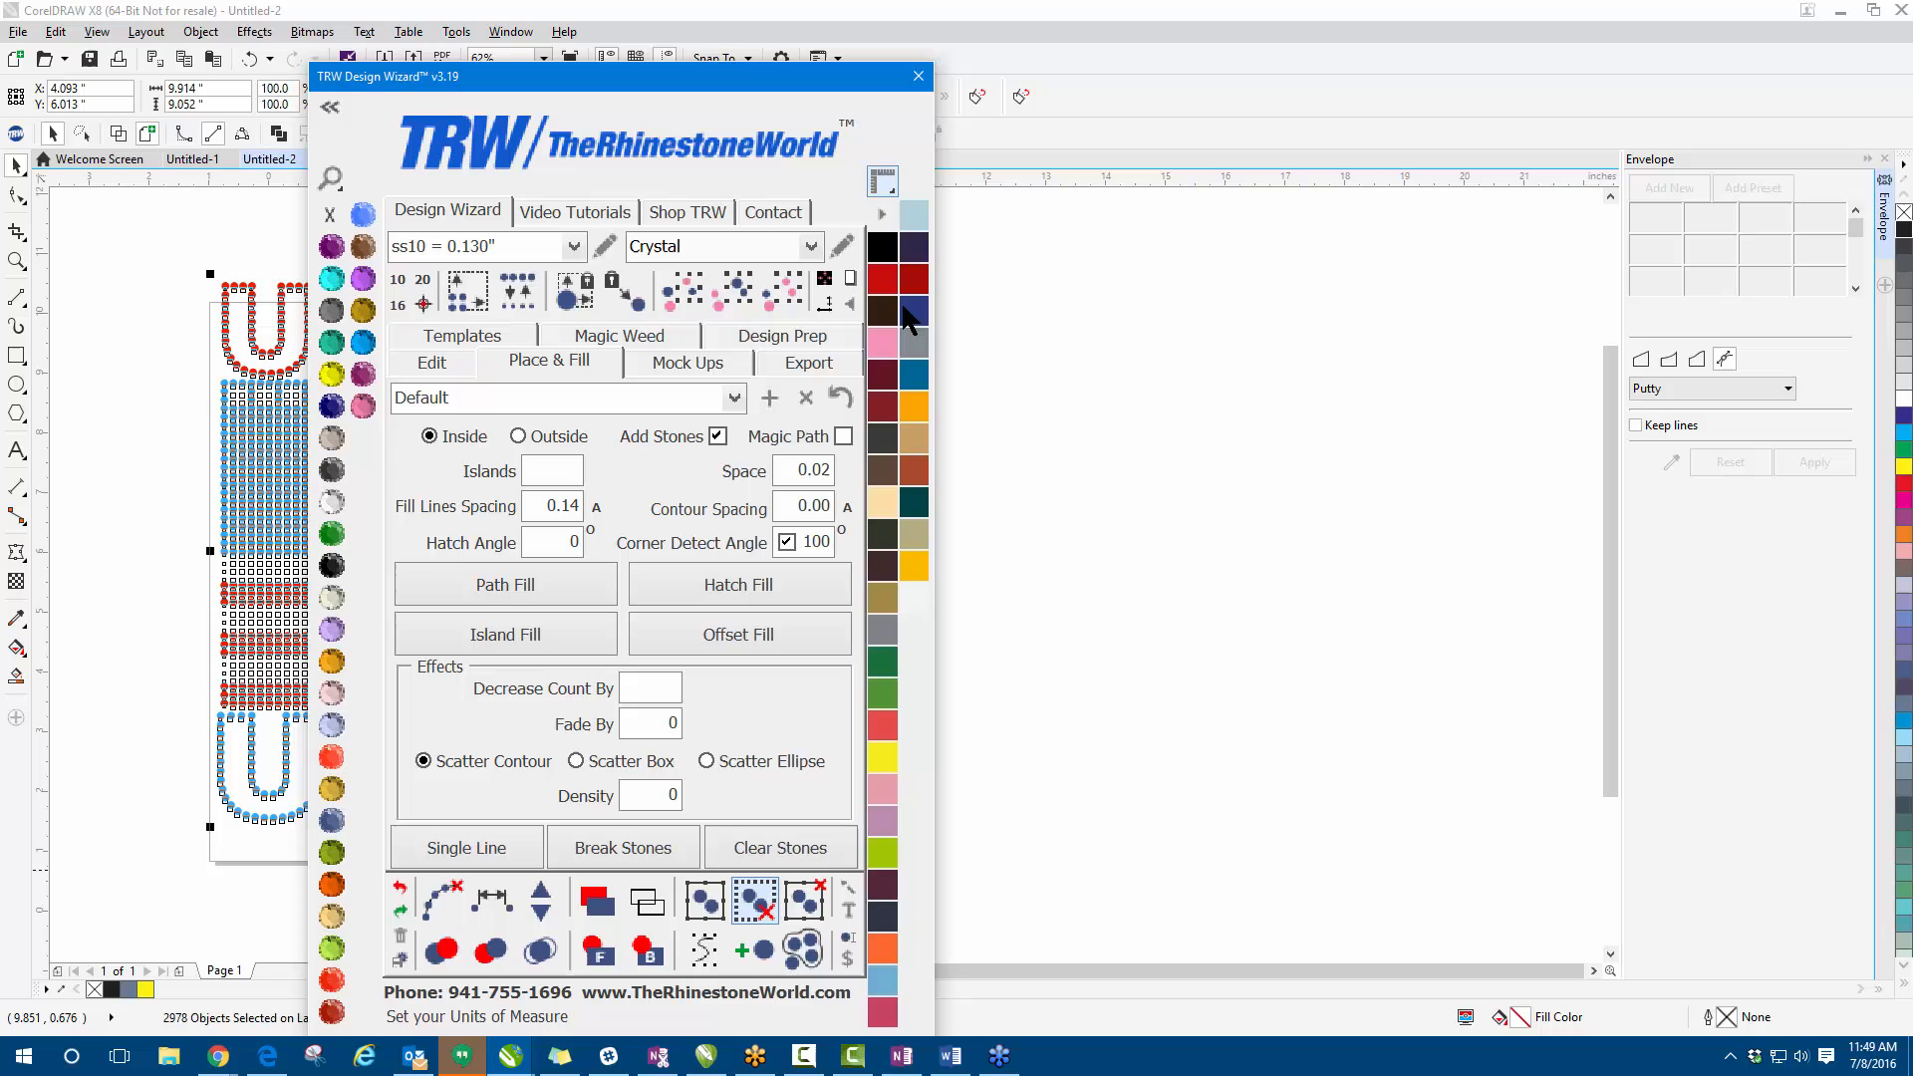
left_click(827, 289)
left_click_drag(738, 80, 1365, 70)
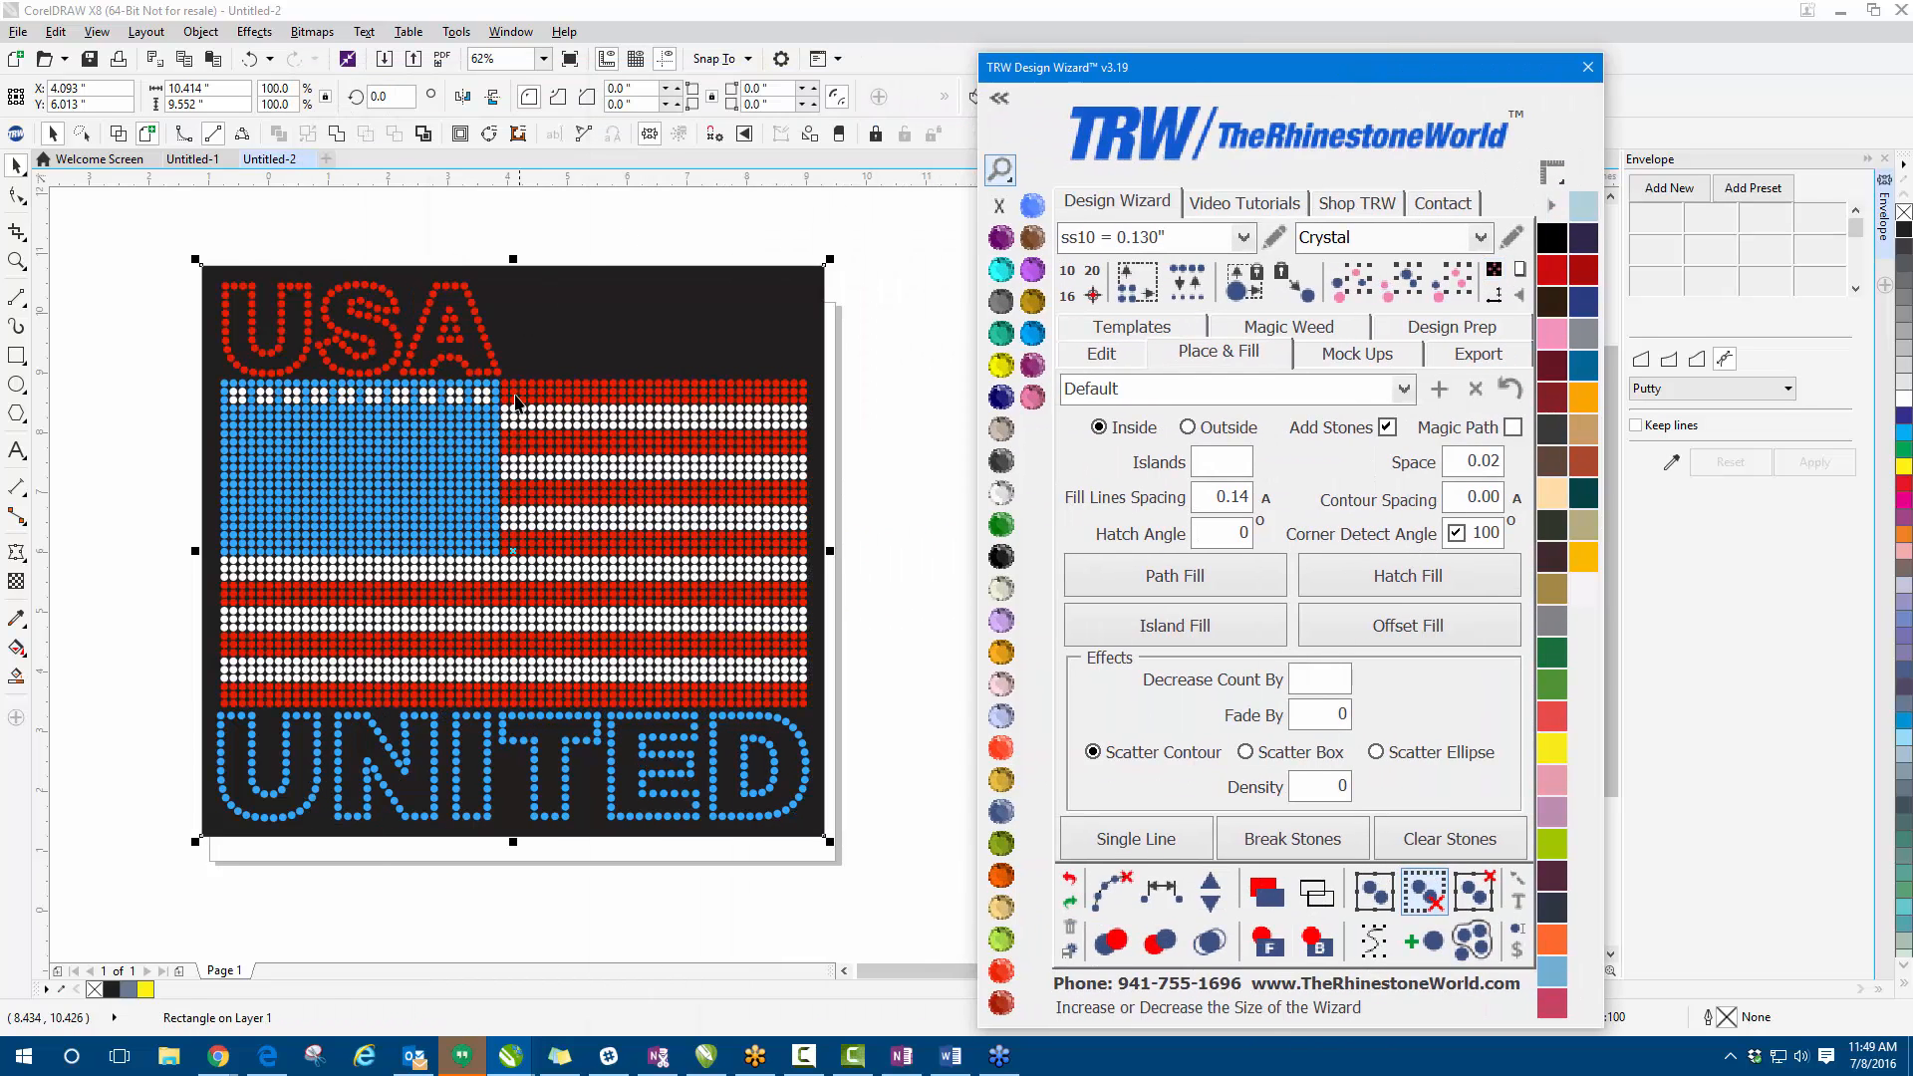